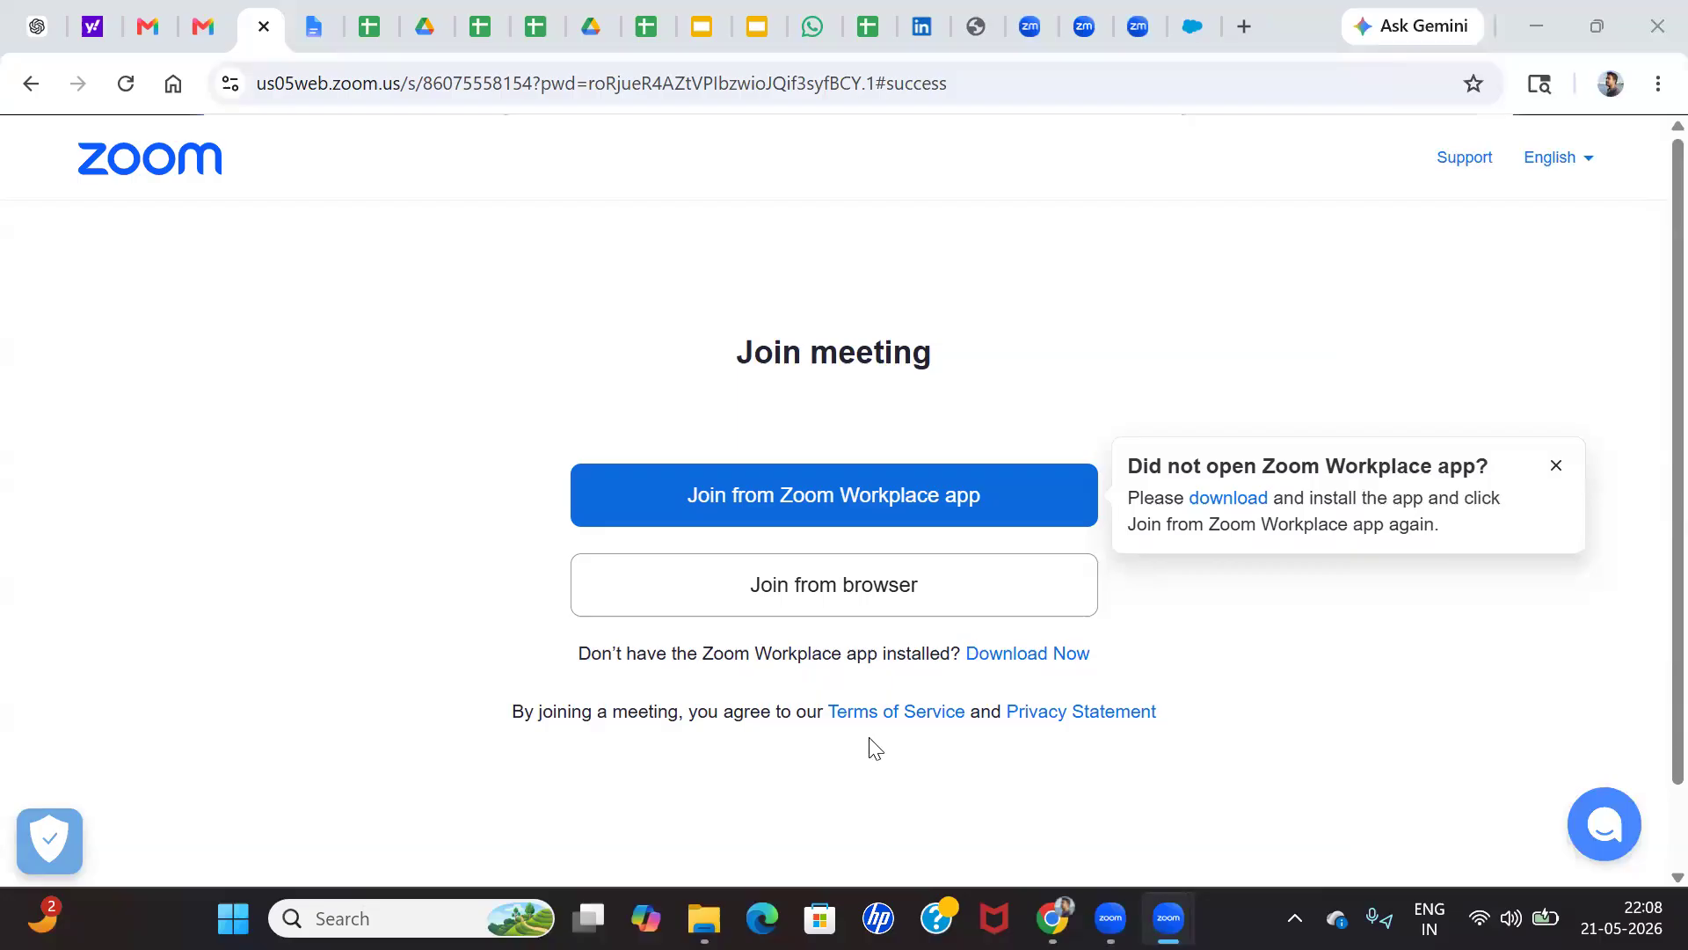
Switch to the Salesforce Sales app and start a new account record from the Accounts list
left_click(1180, 22)
left_click(666, 795)
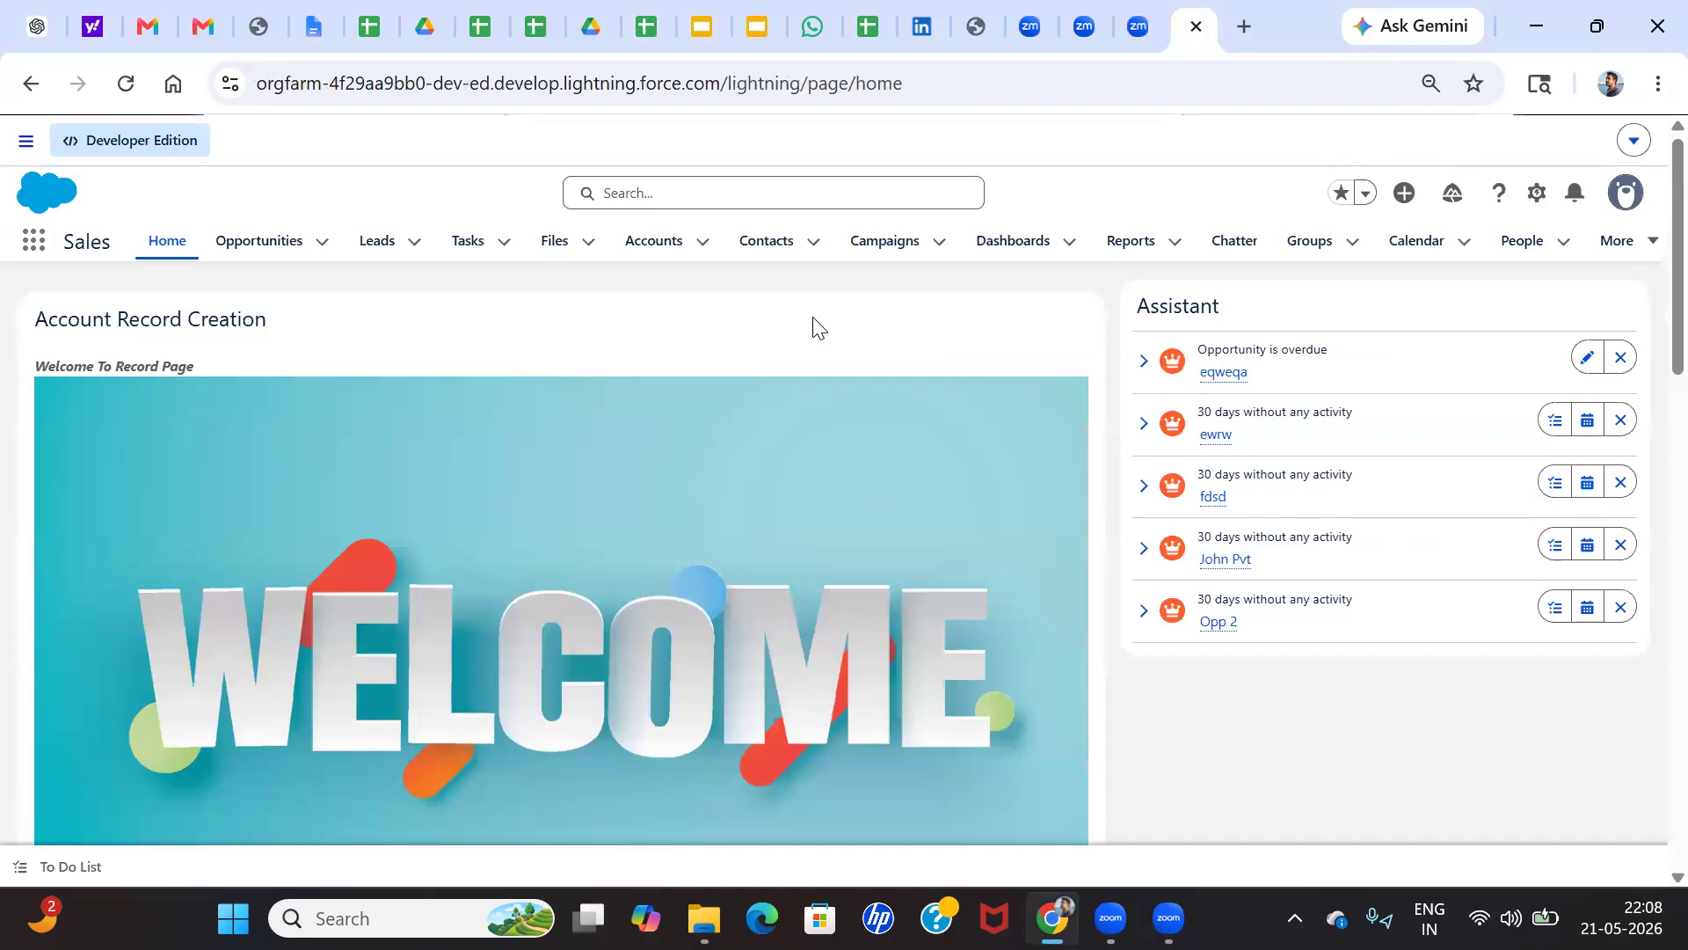
left_click(663, 248)
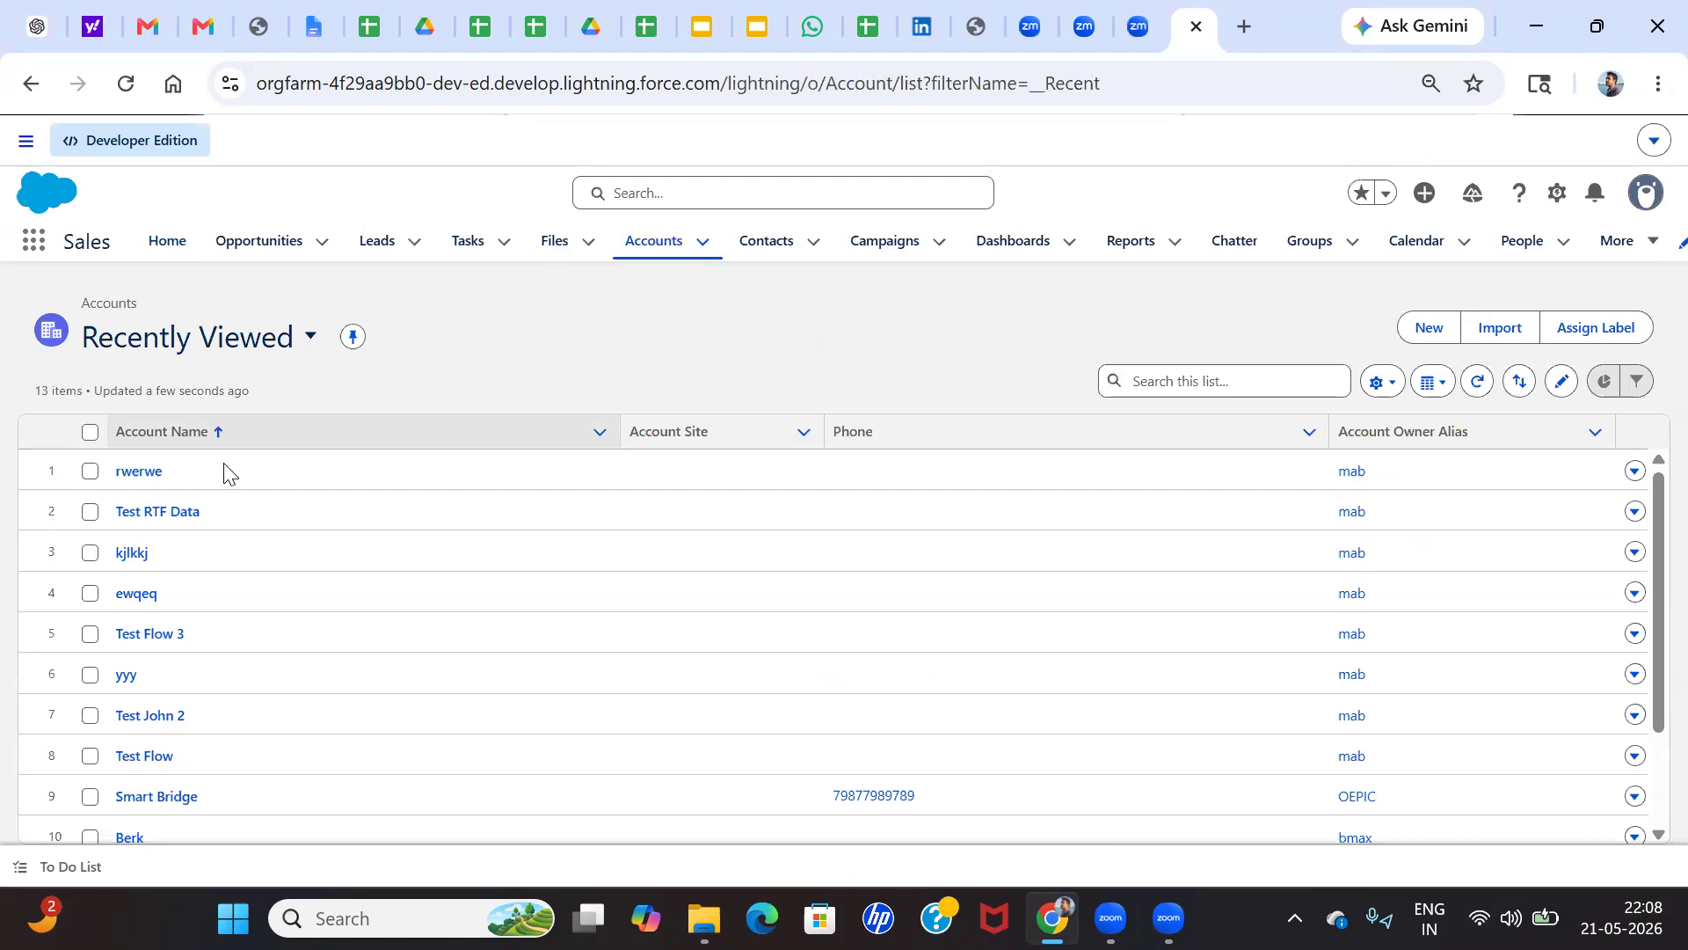
left_click(1425, 325)
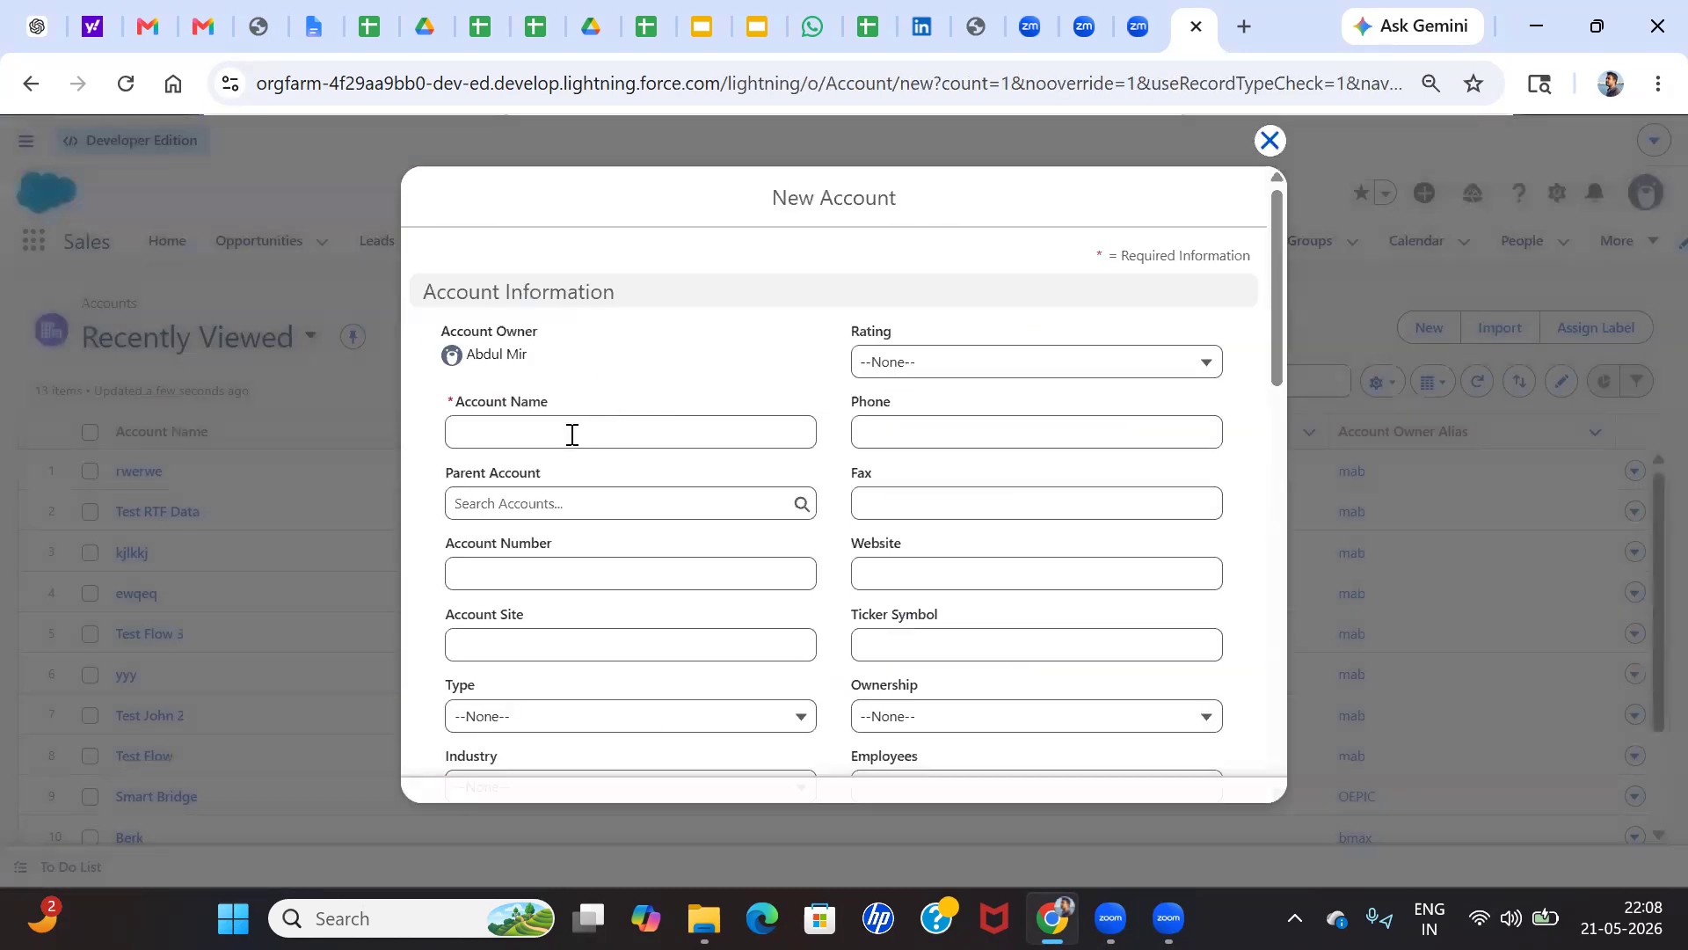
Enter "Testing Approval Process" as the name of the new account
left_click(573, 434)
type("Te")
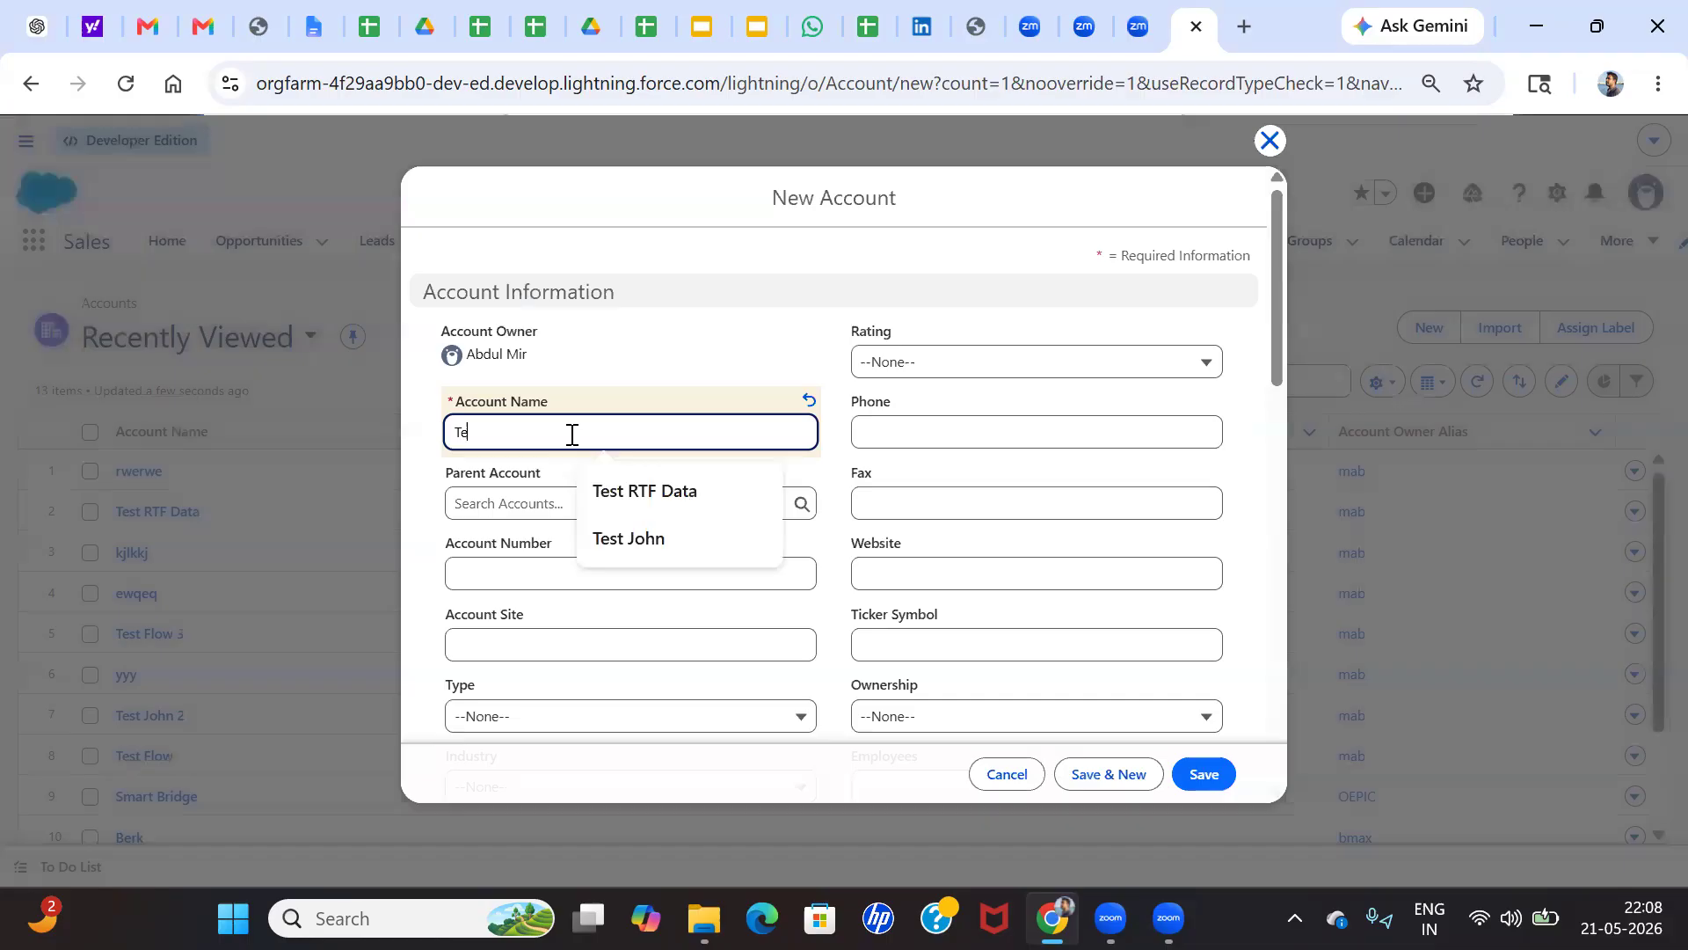
type("sting Approval Process")
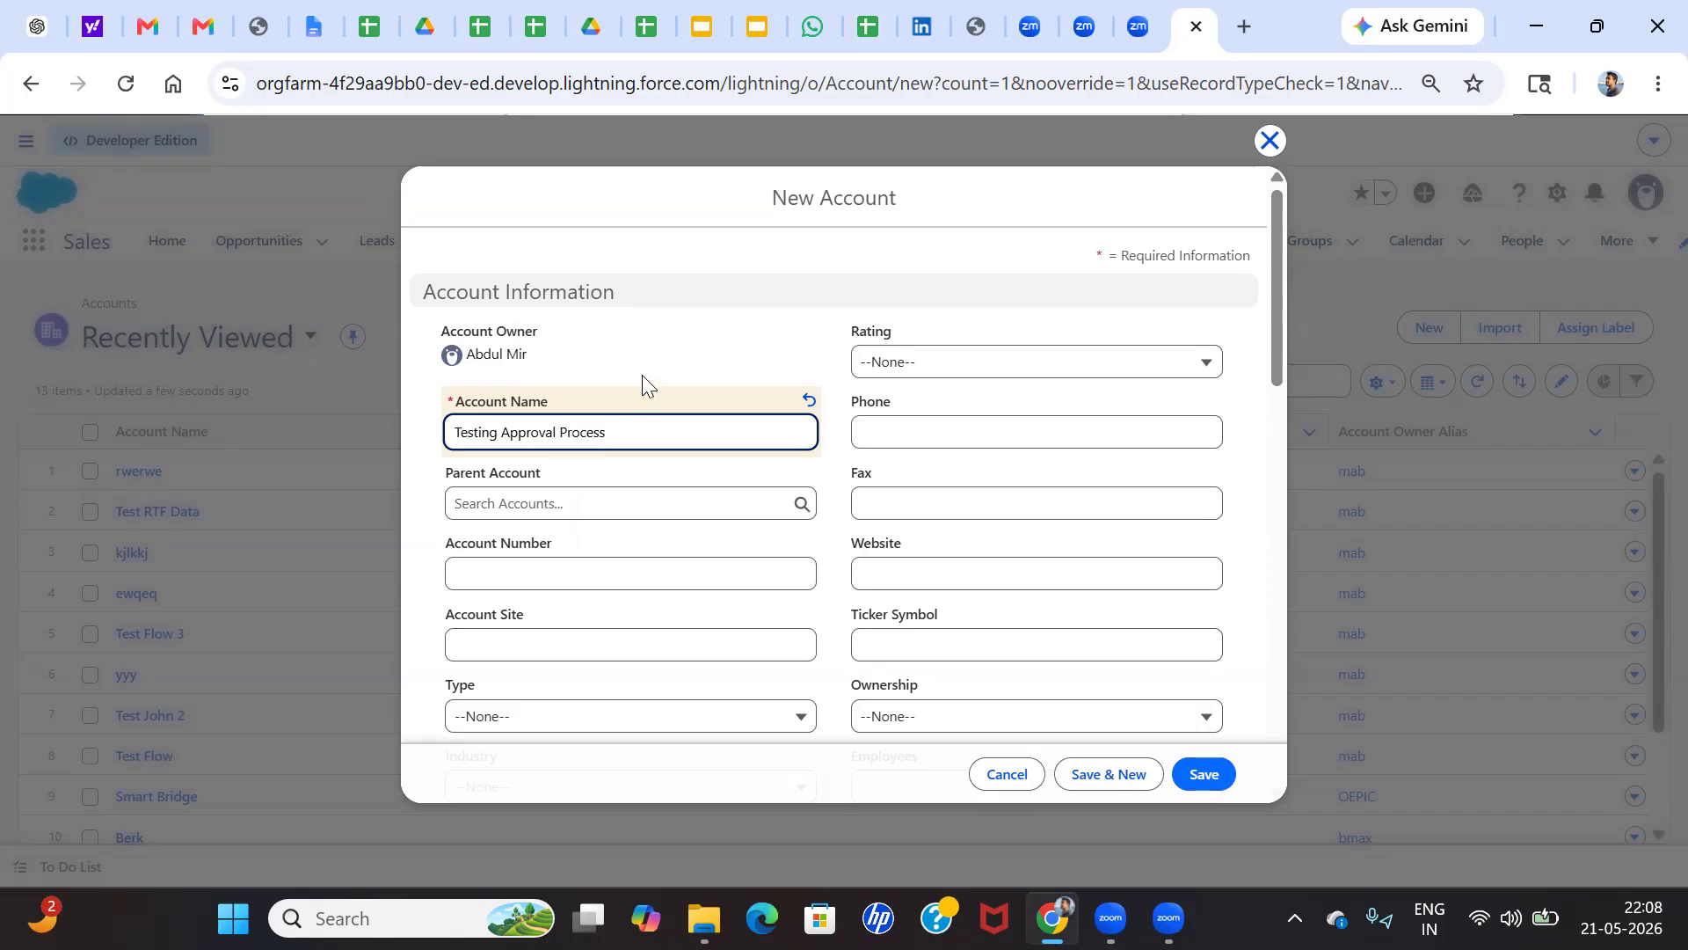
double_click(556, 433)
left_click(600, 432)
scroll(652, 583, "down", 2)
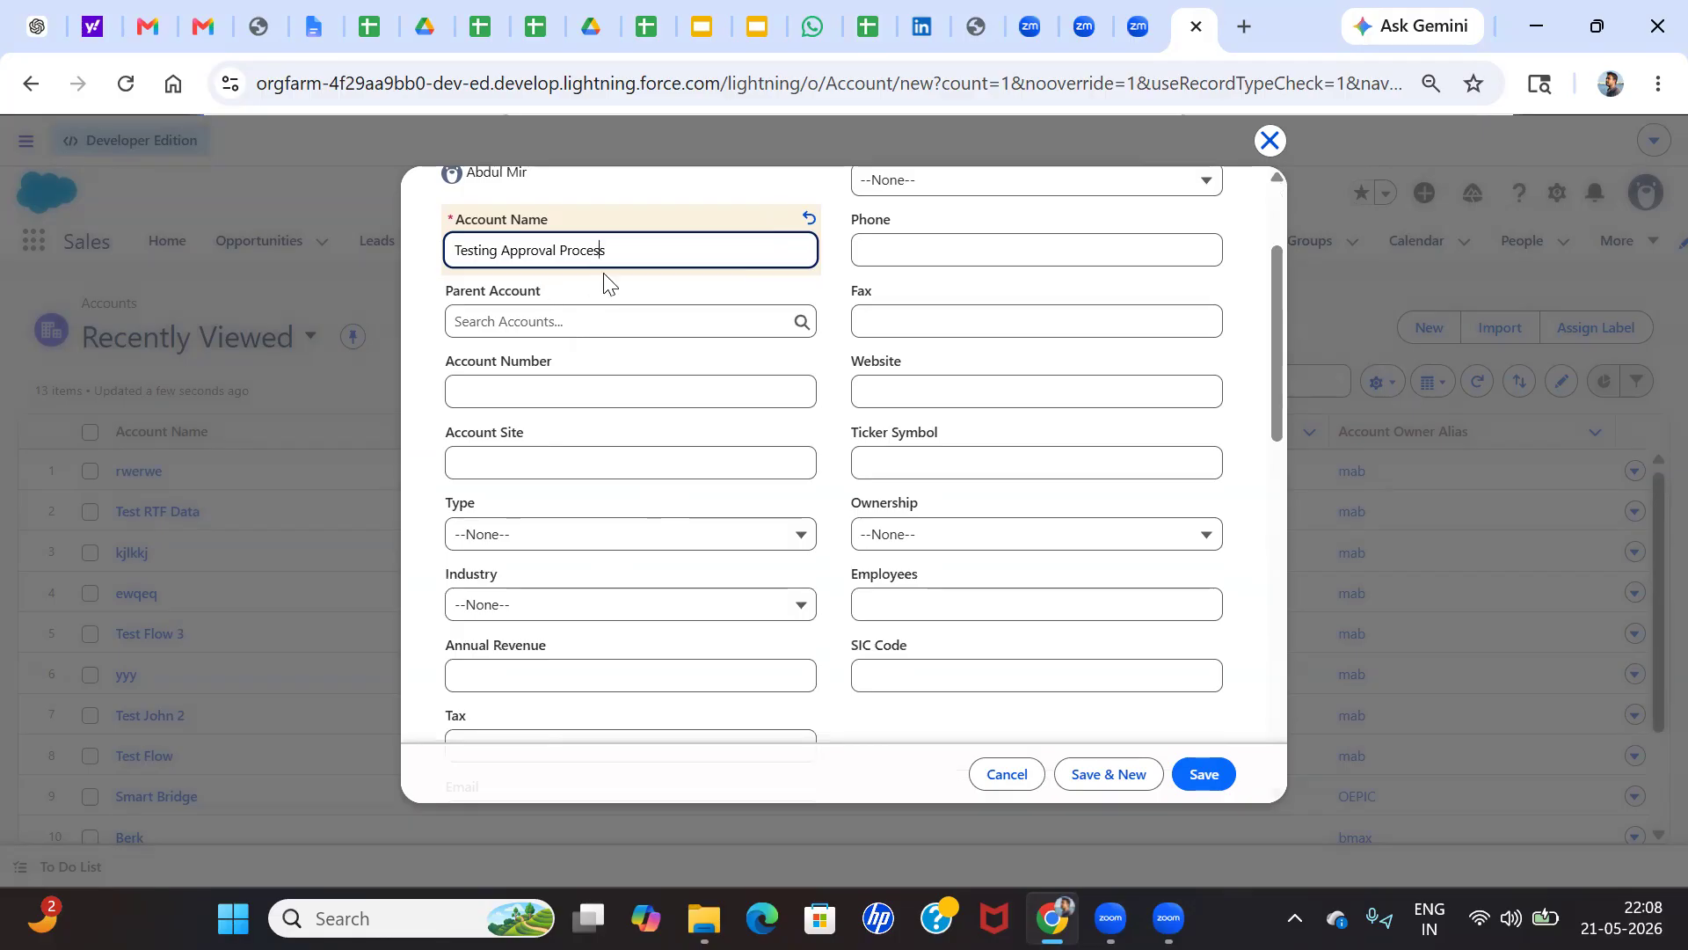
scroll(645, 377, "down", 1)
scroll(658, 323, "up", 2)
triple_click(588, 306)
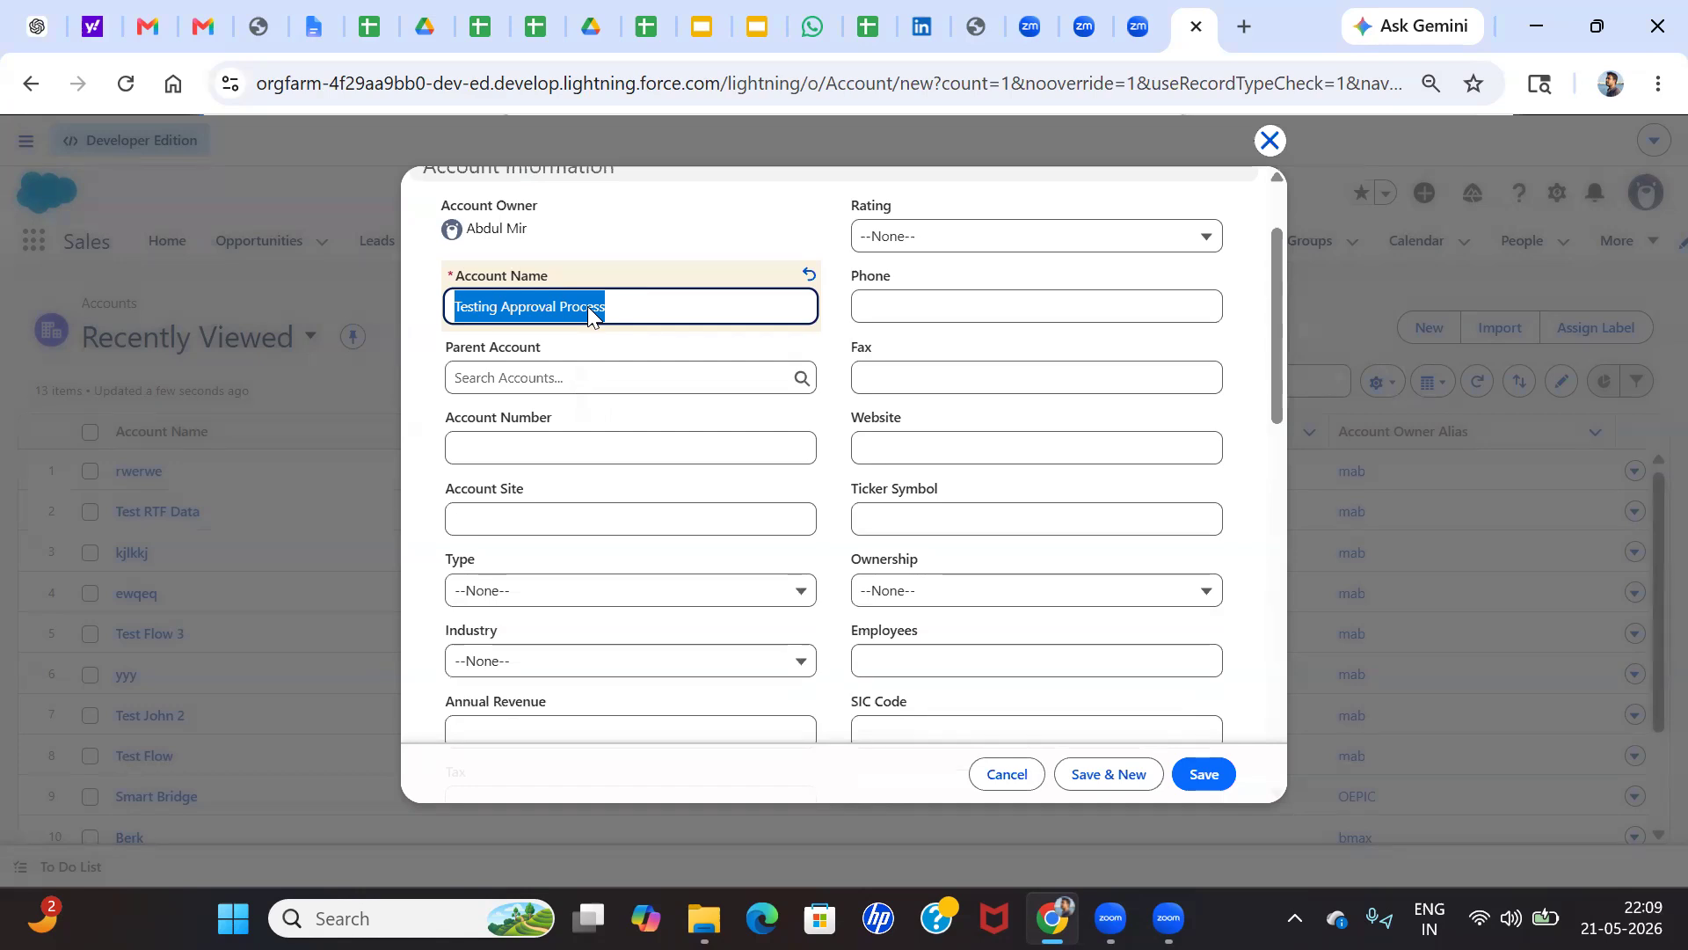
left_click(565, 308)
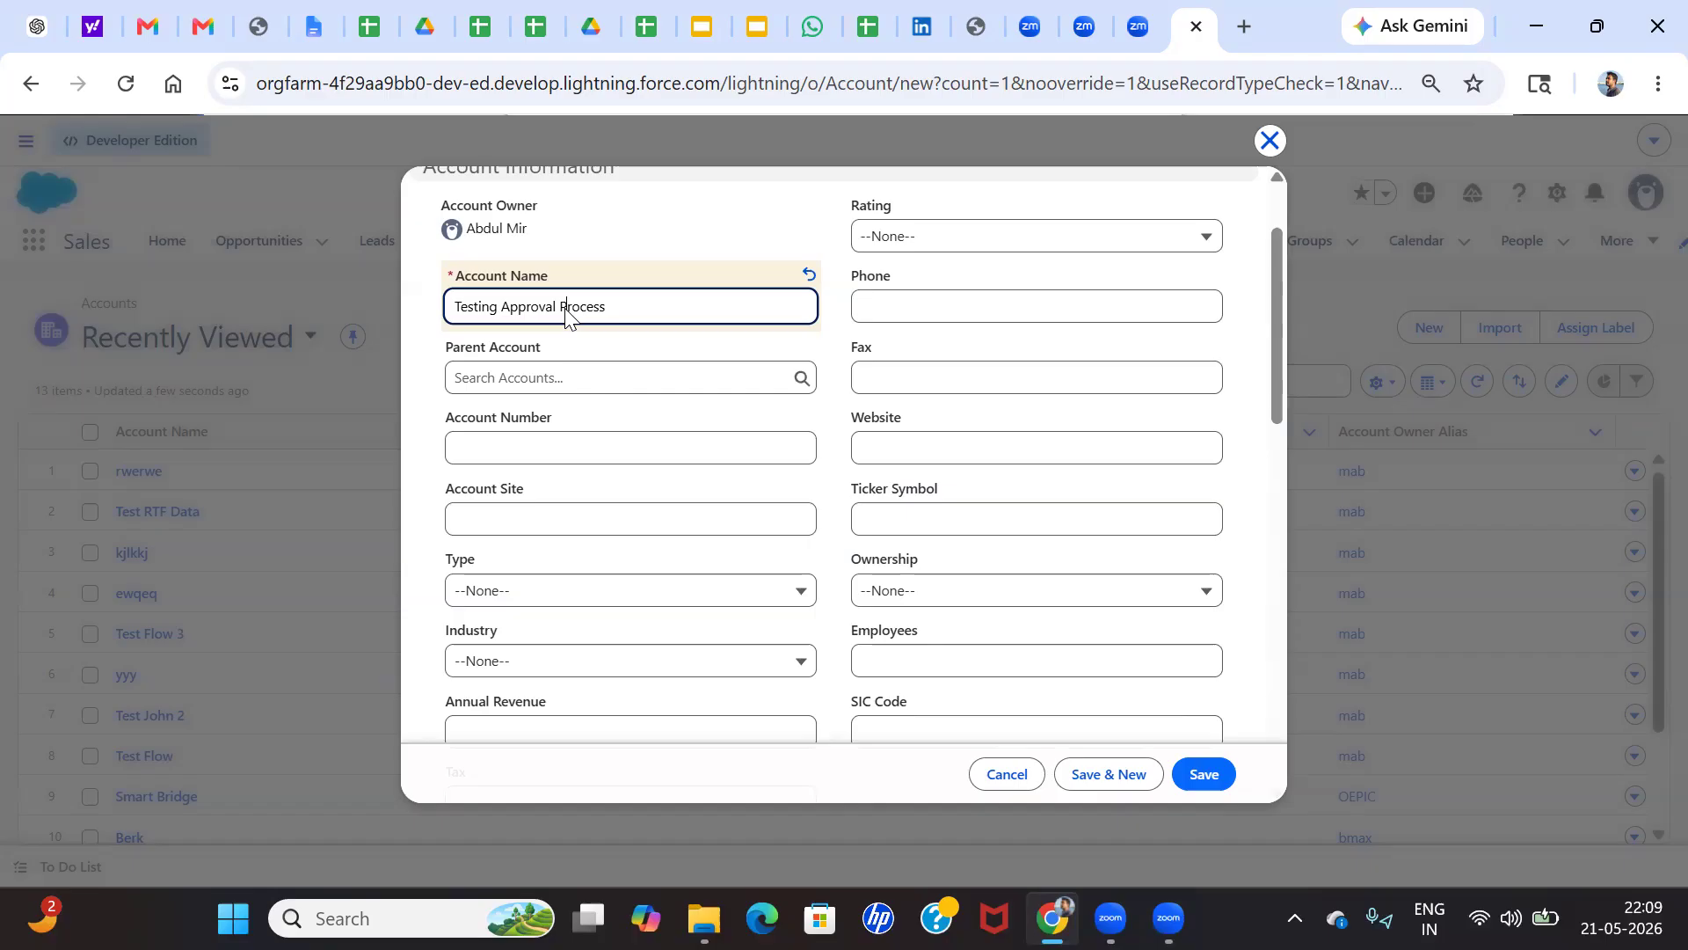
left_click(613, 300)
double_click(598, 312)
Replace the whole account name with the customer's first name
triple_click(514, 304)
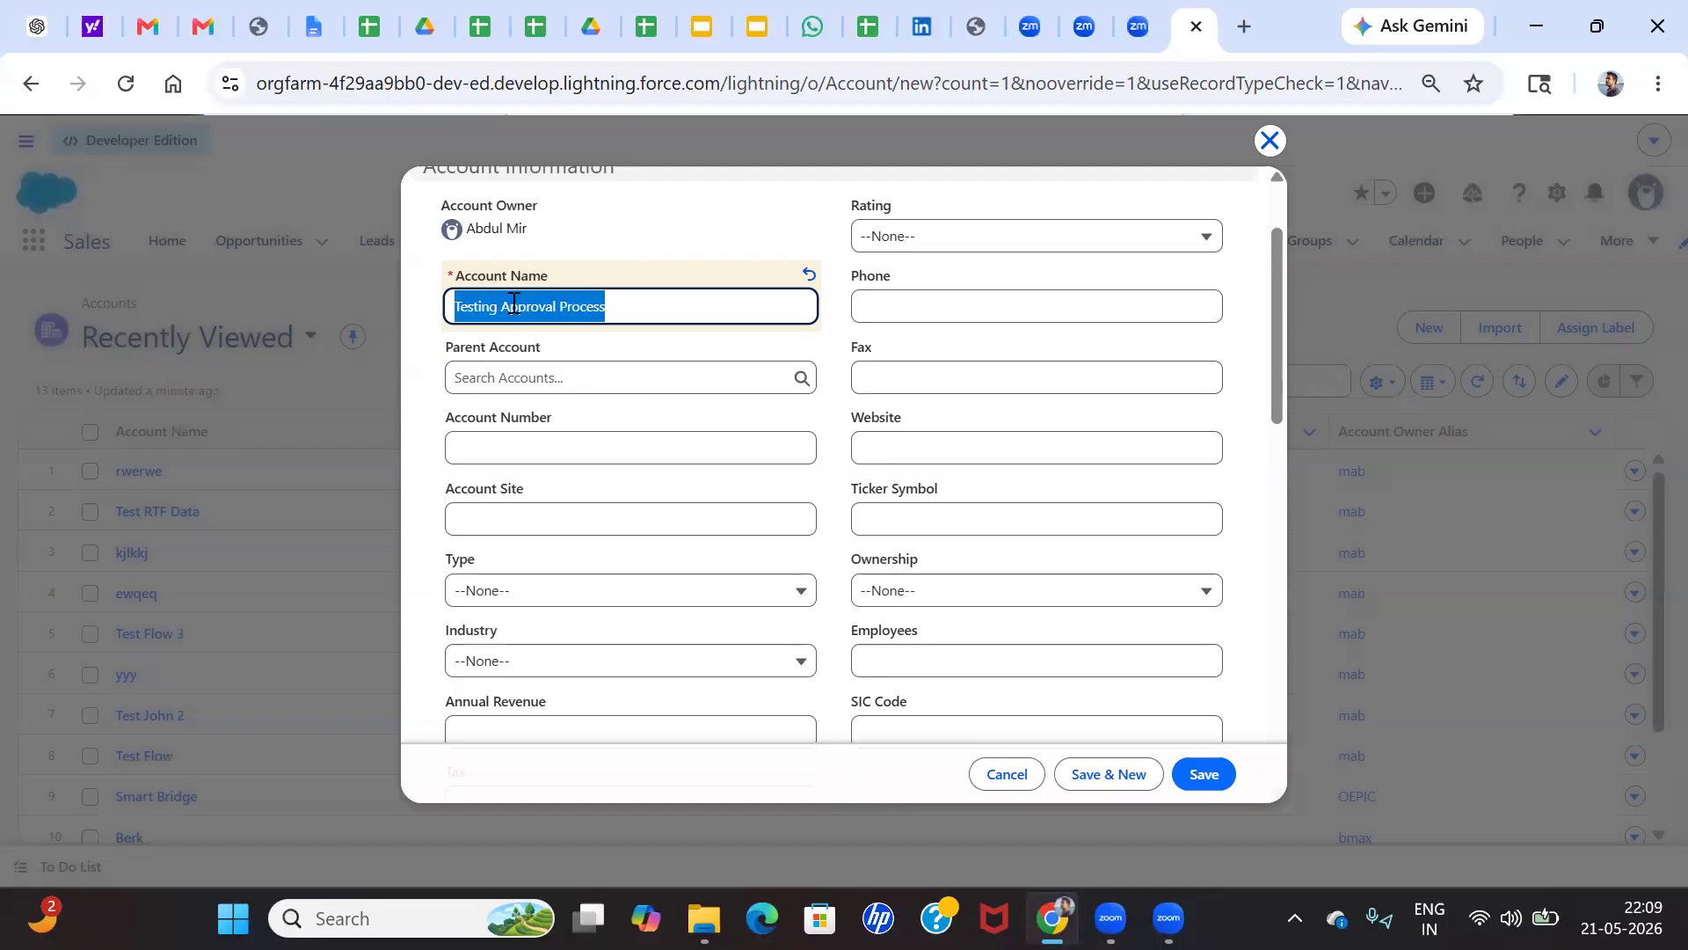
key("BackSpace")
type("Varsha")
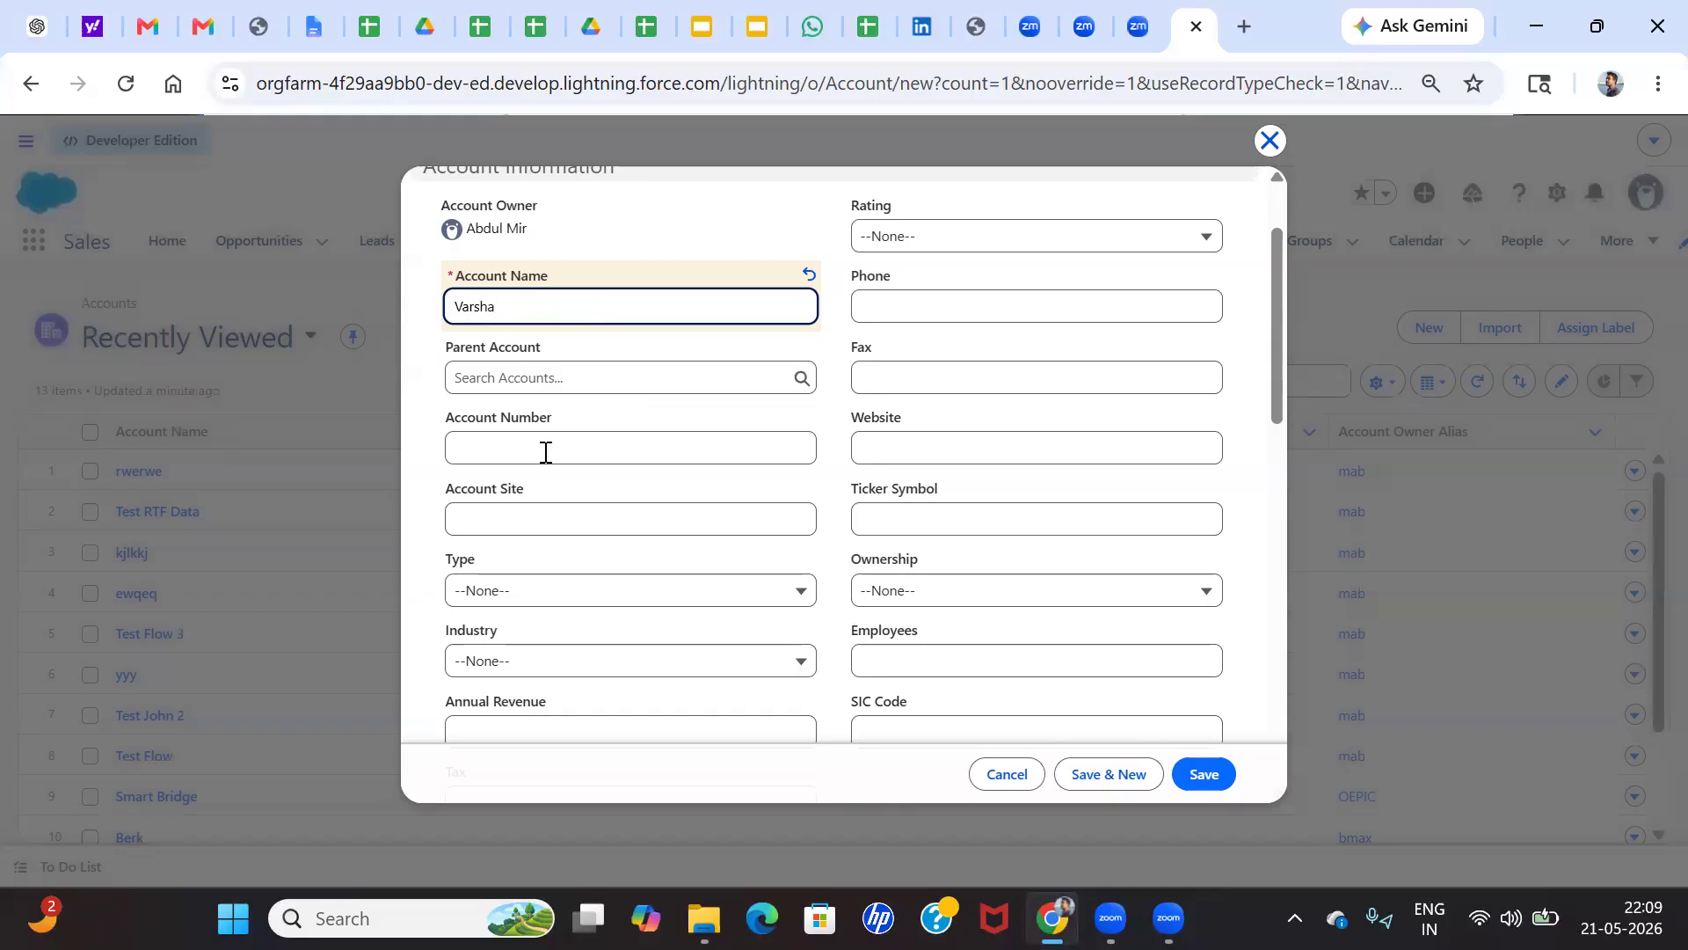
Set the account's Annual Revenue to 55000 and save the new account record
scroll(546, 589, "down", 3)
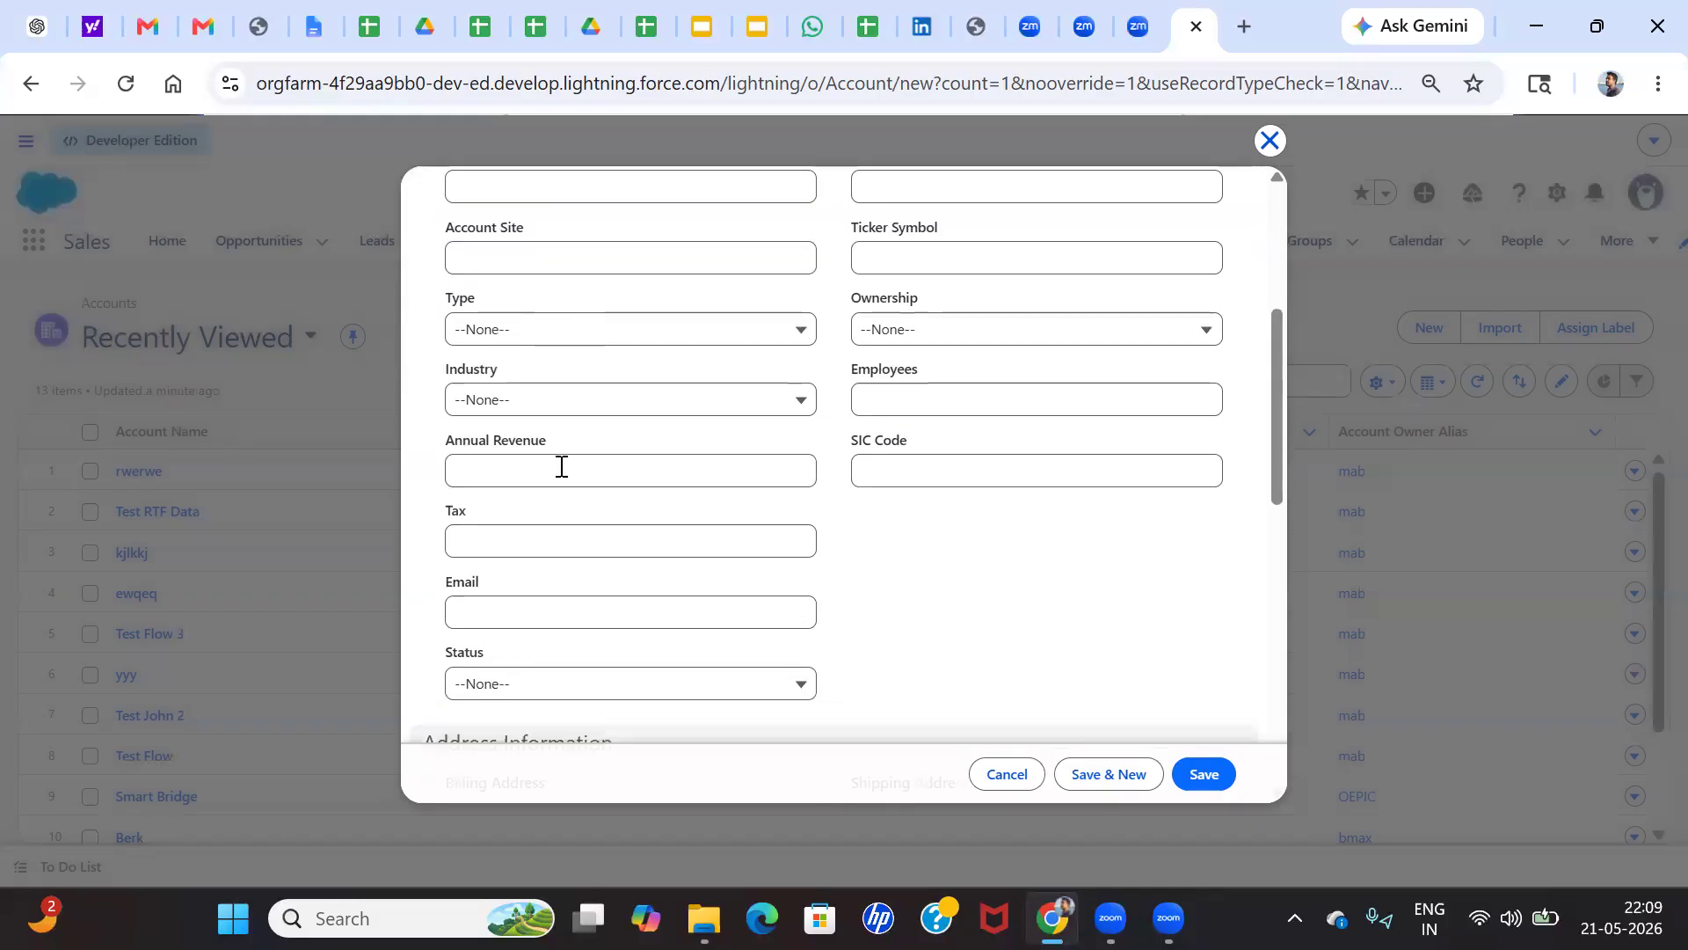
left_click(561, 467)
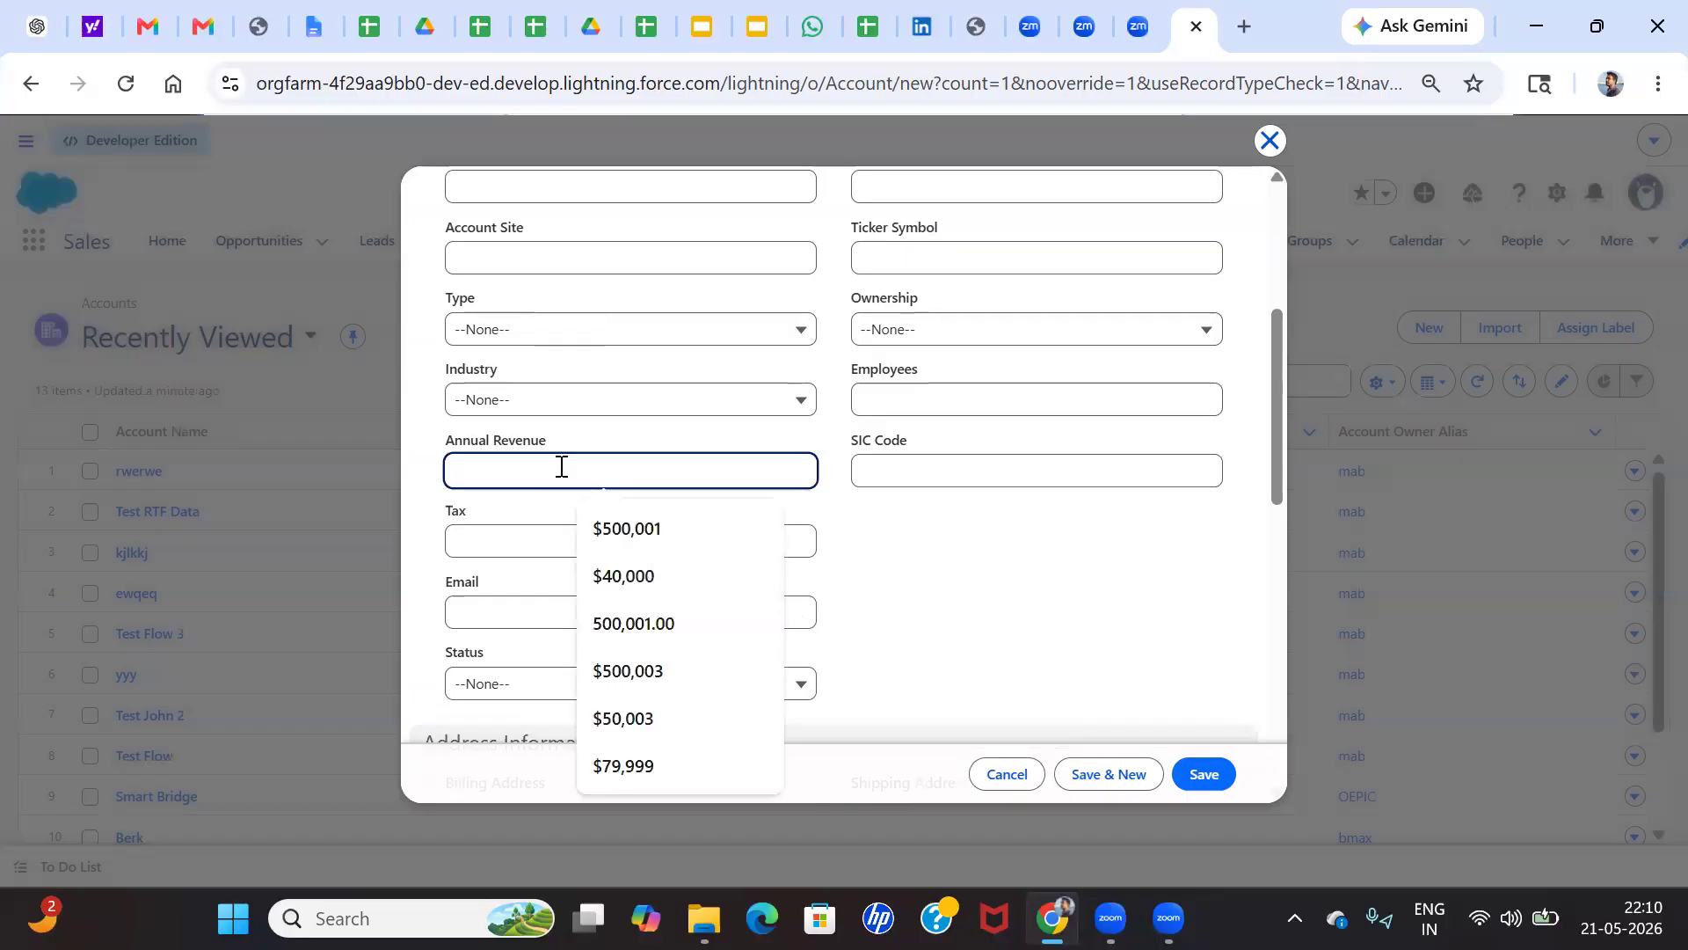
type("55000")
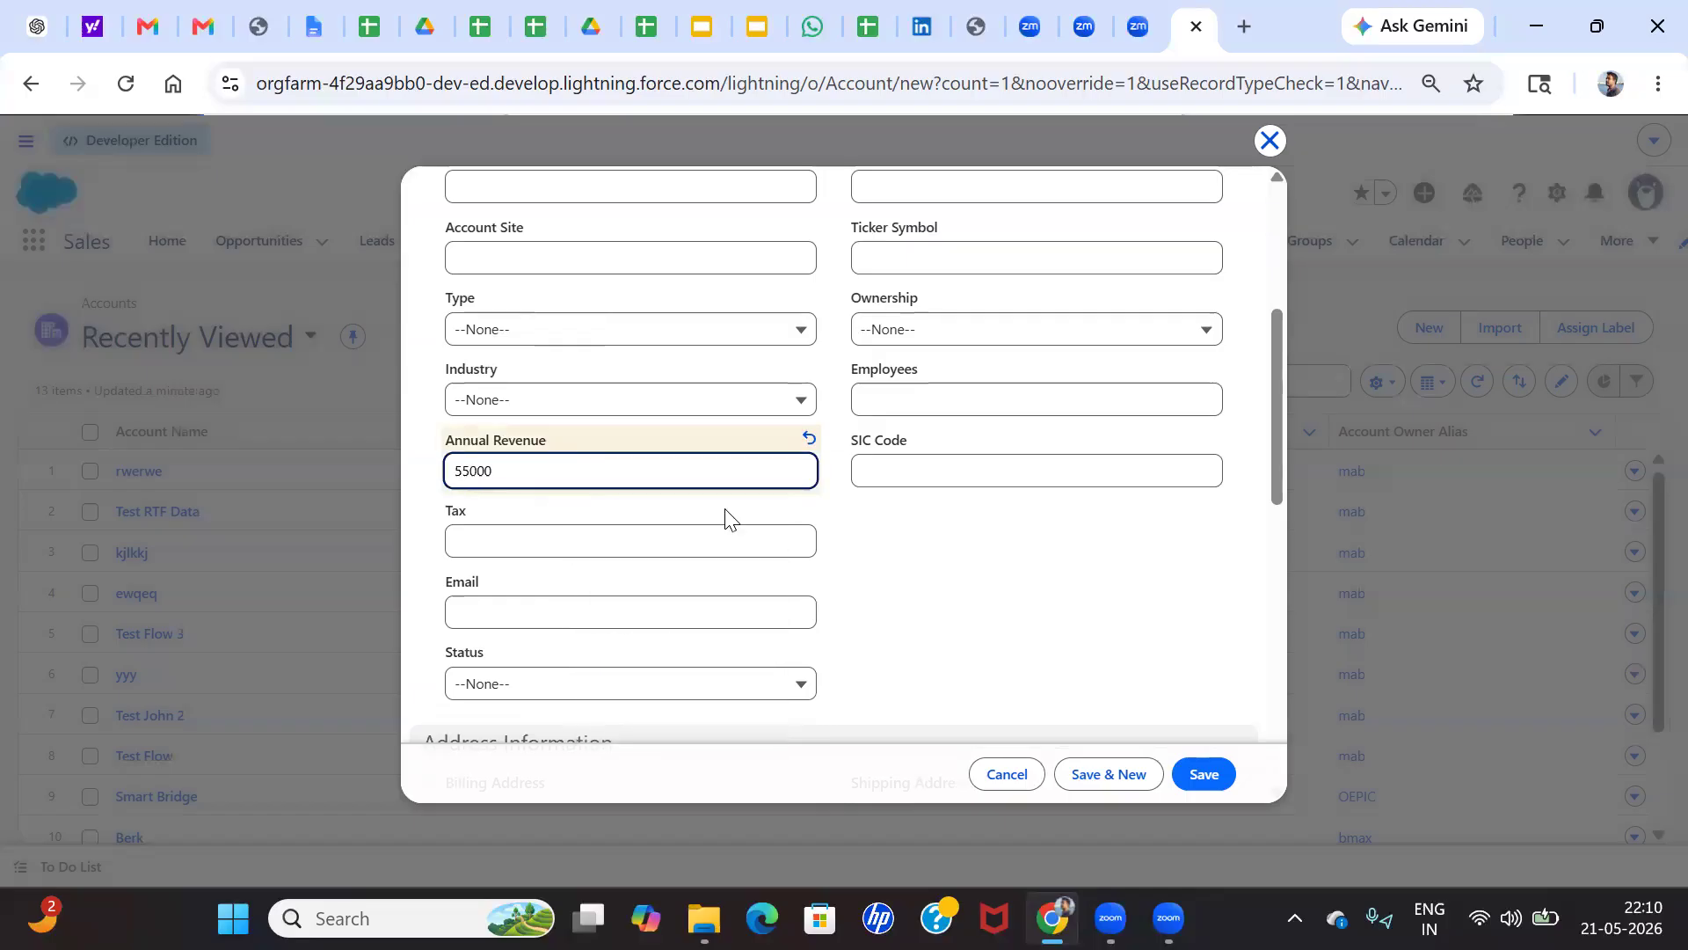
left_click(923, 563)
left_click(1208, 778)
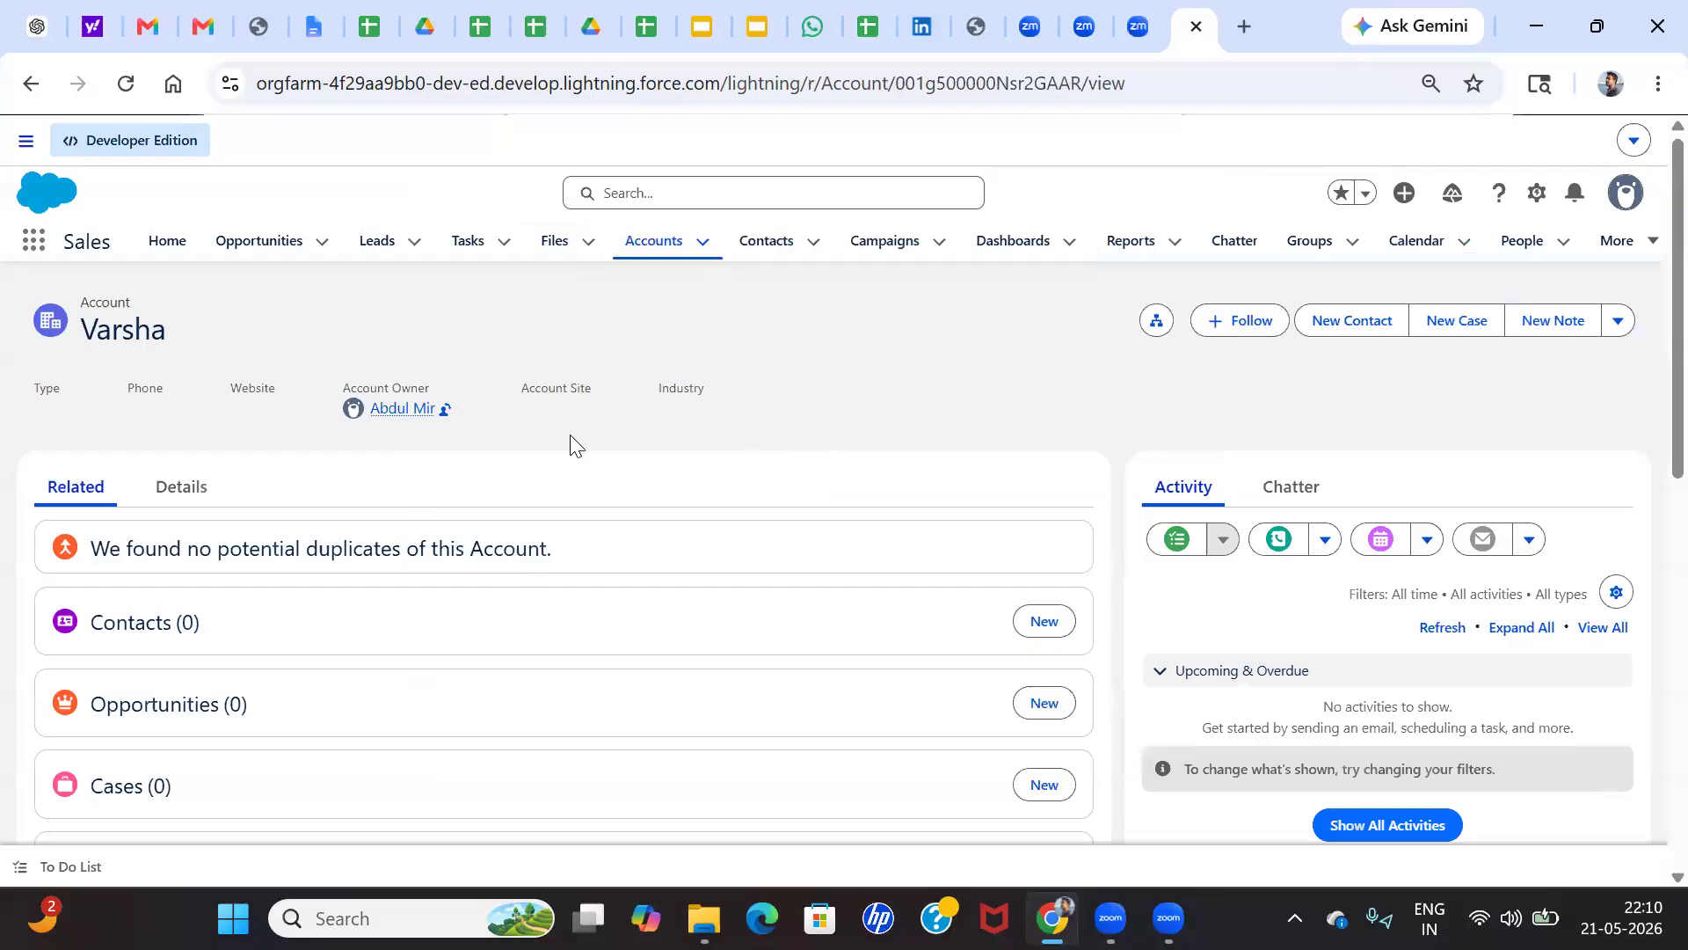
Examine the new account's details, including its Annual Revenue, Total Value and Status fields
left_click(182, 493)
scroll(234, 534, "down", 5)
scroll(234, 534, "down", 3)
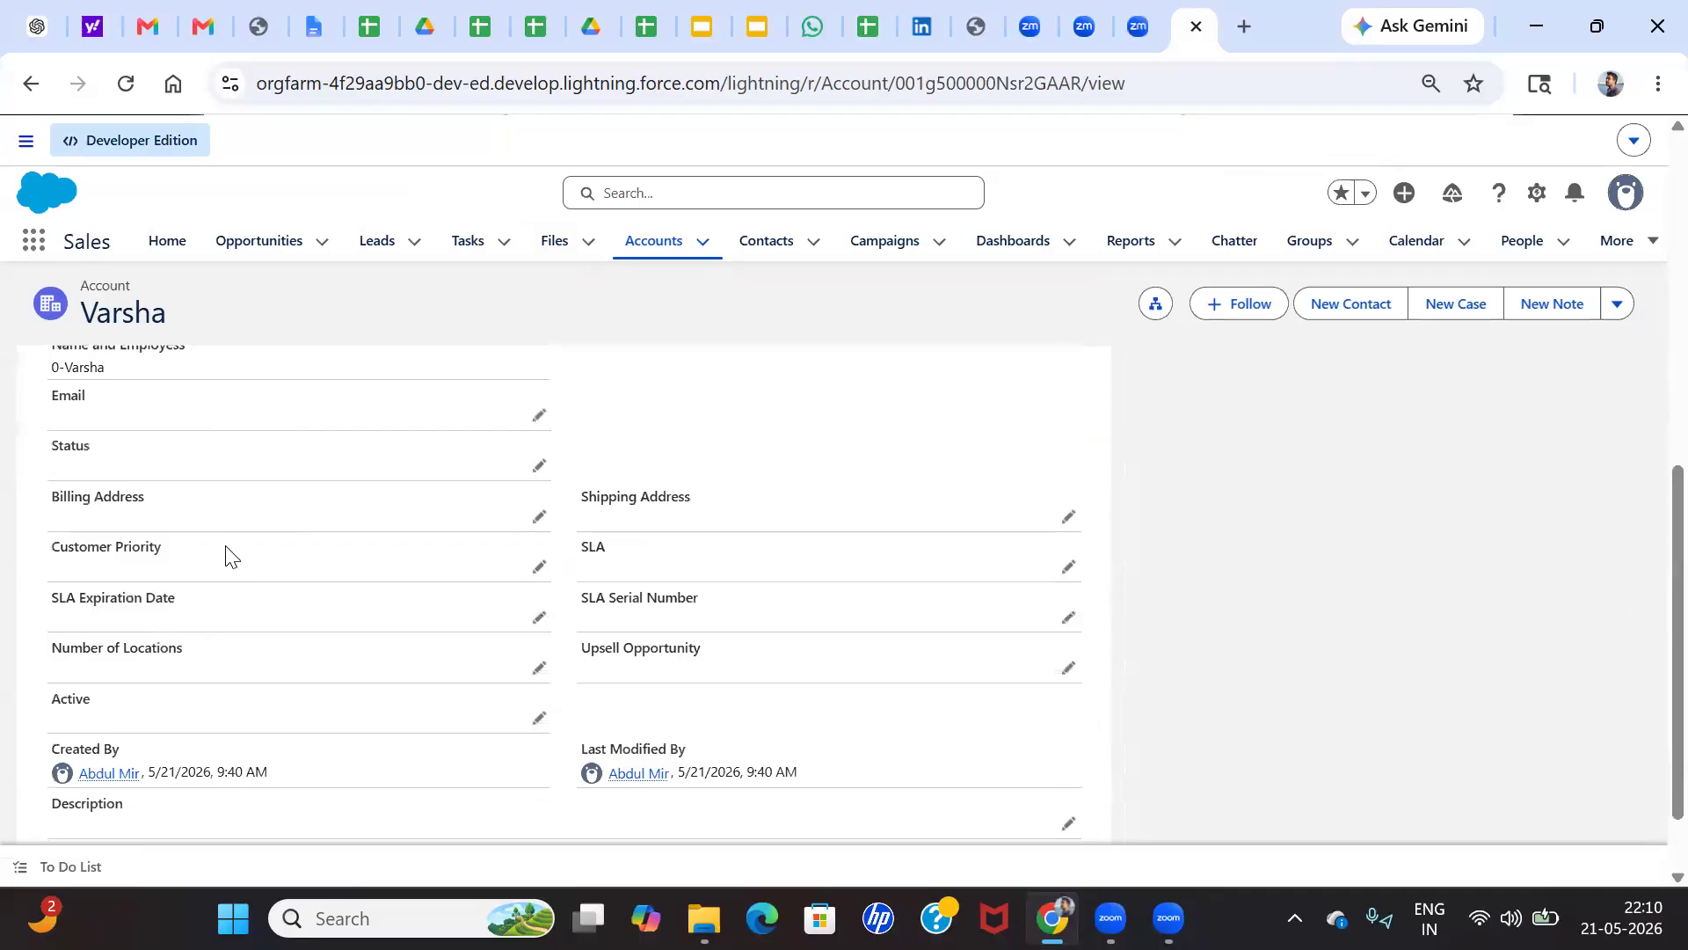
scroll(158, 558, "up", 1)
scroll(173, 583, "down", 2)
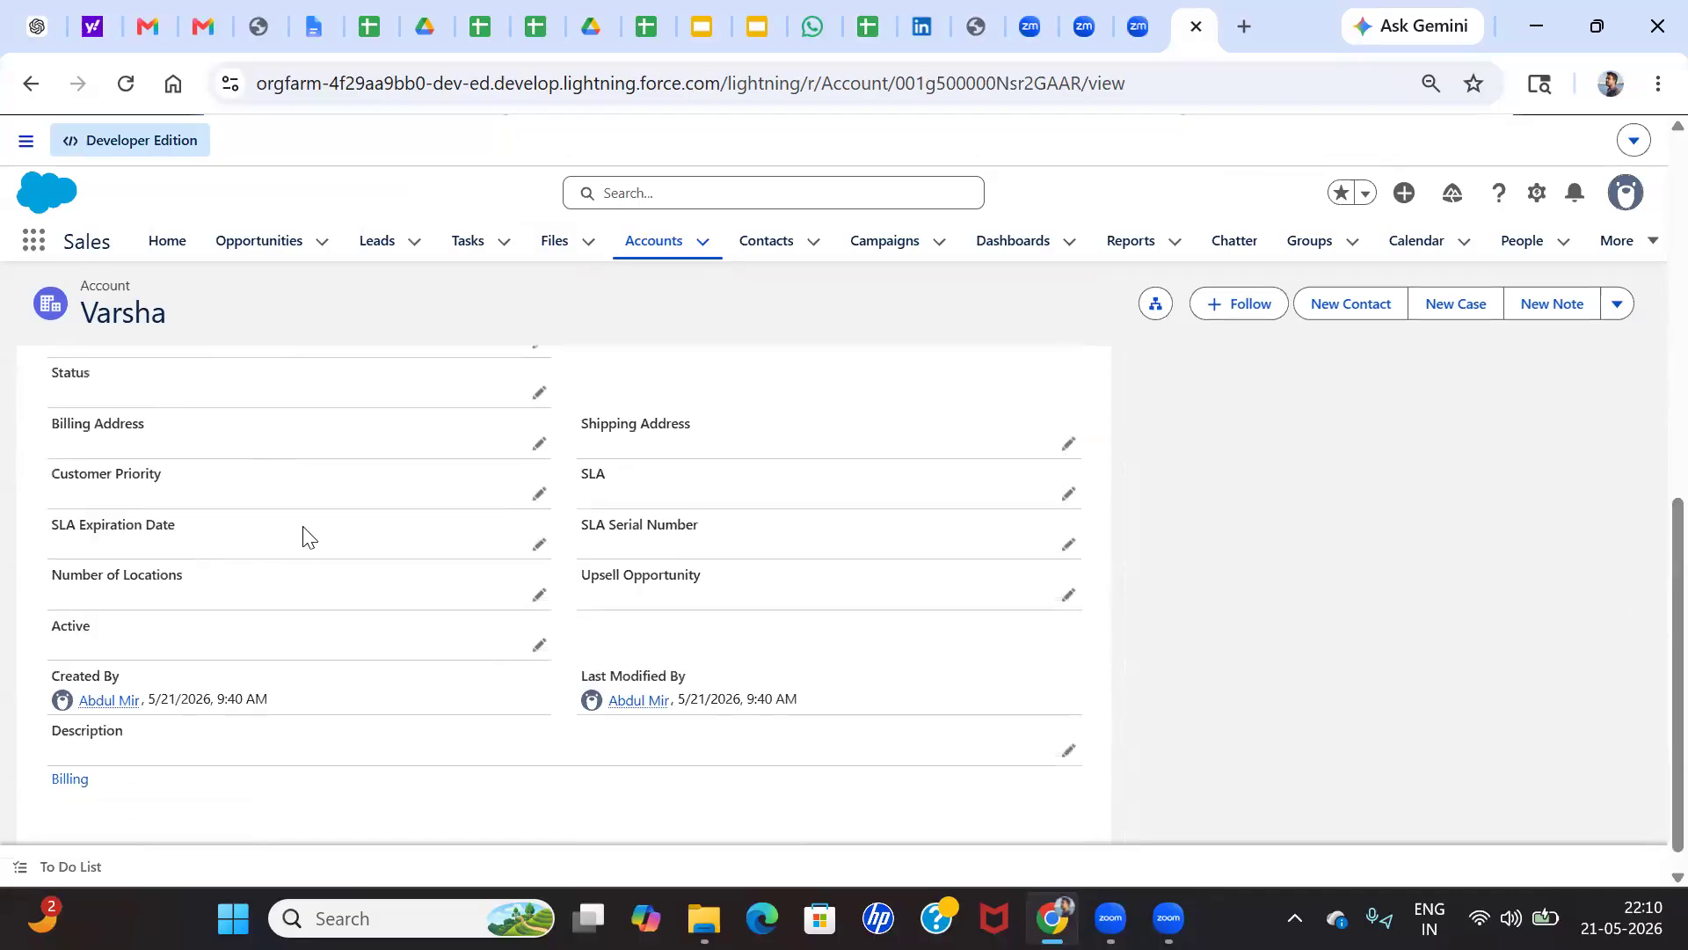
scroll(369, 531, "up", 5)
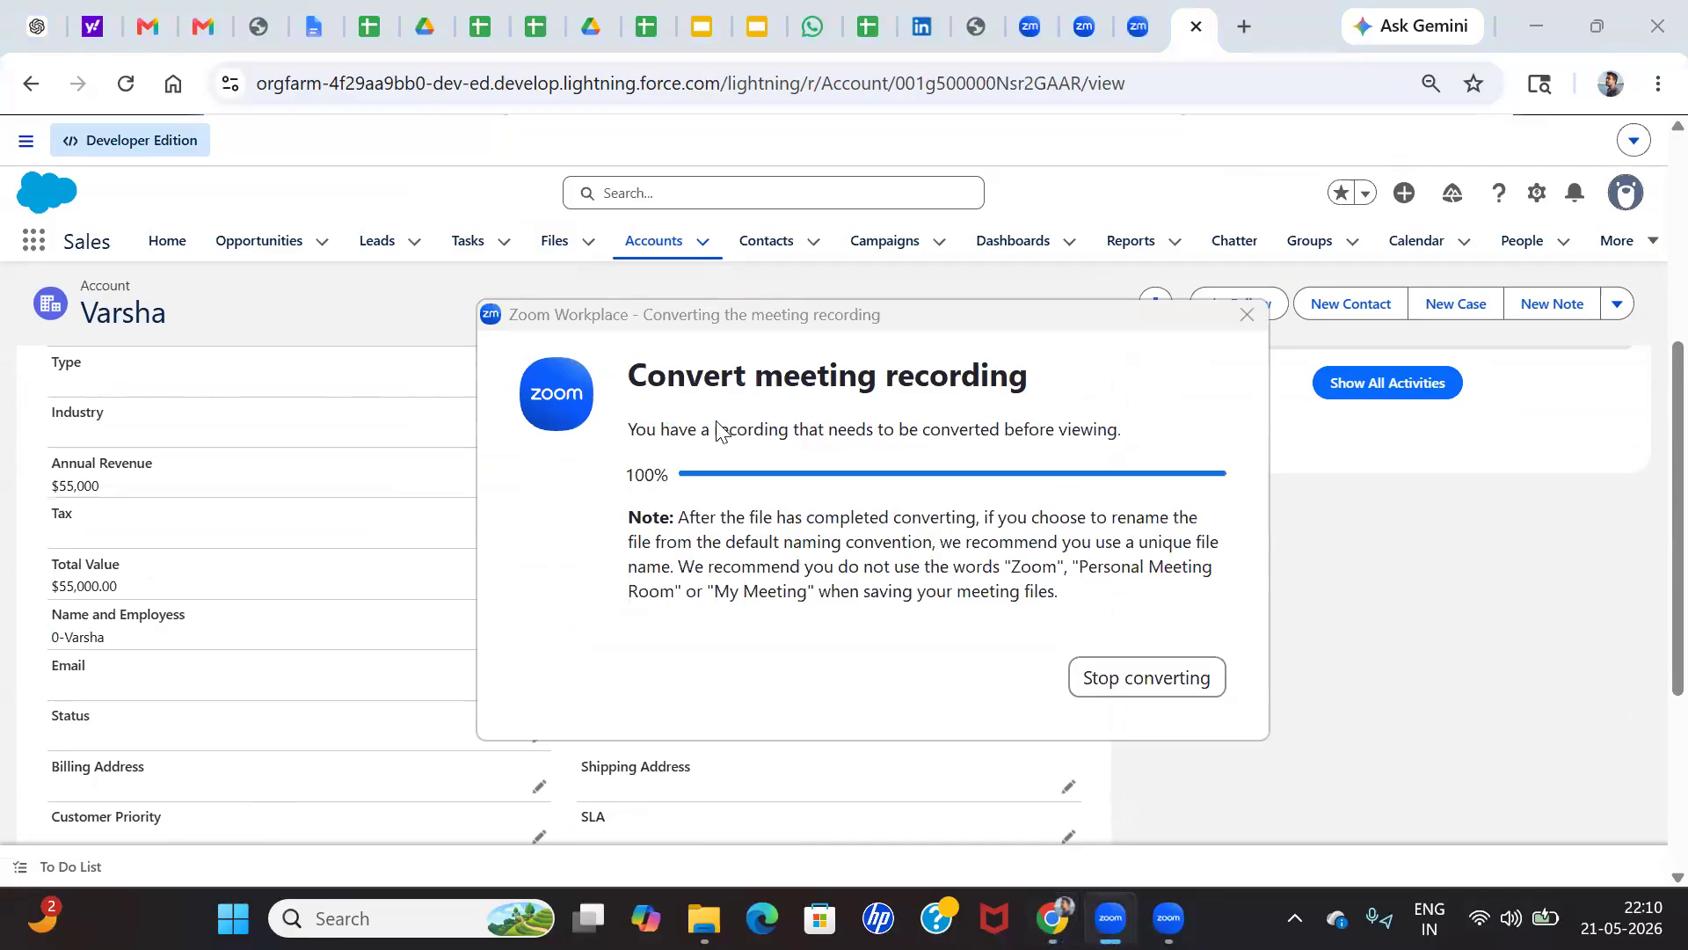
Close the meeting recording's folder window to return to the account record
left_click(868, 614)
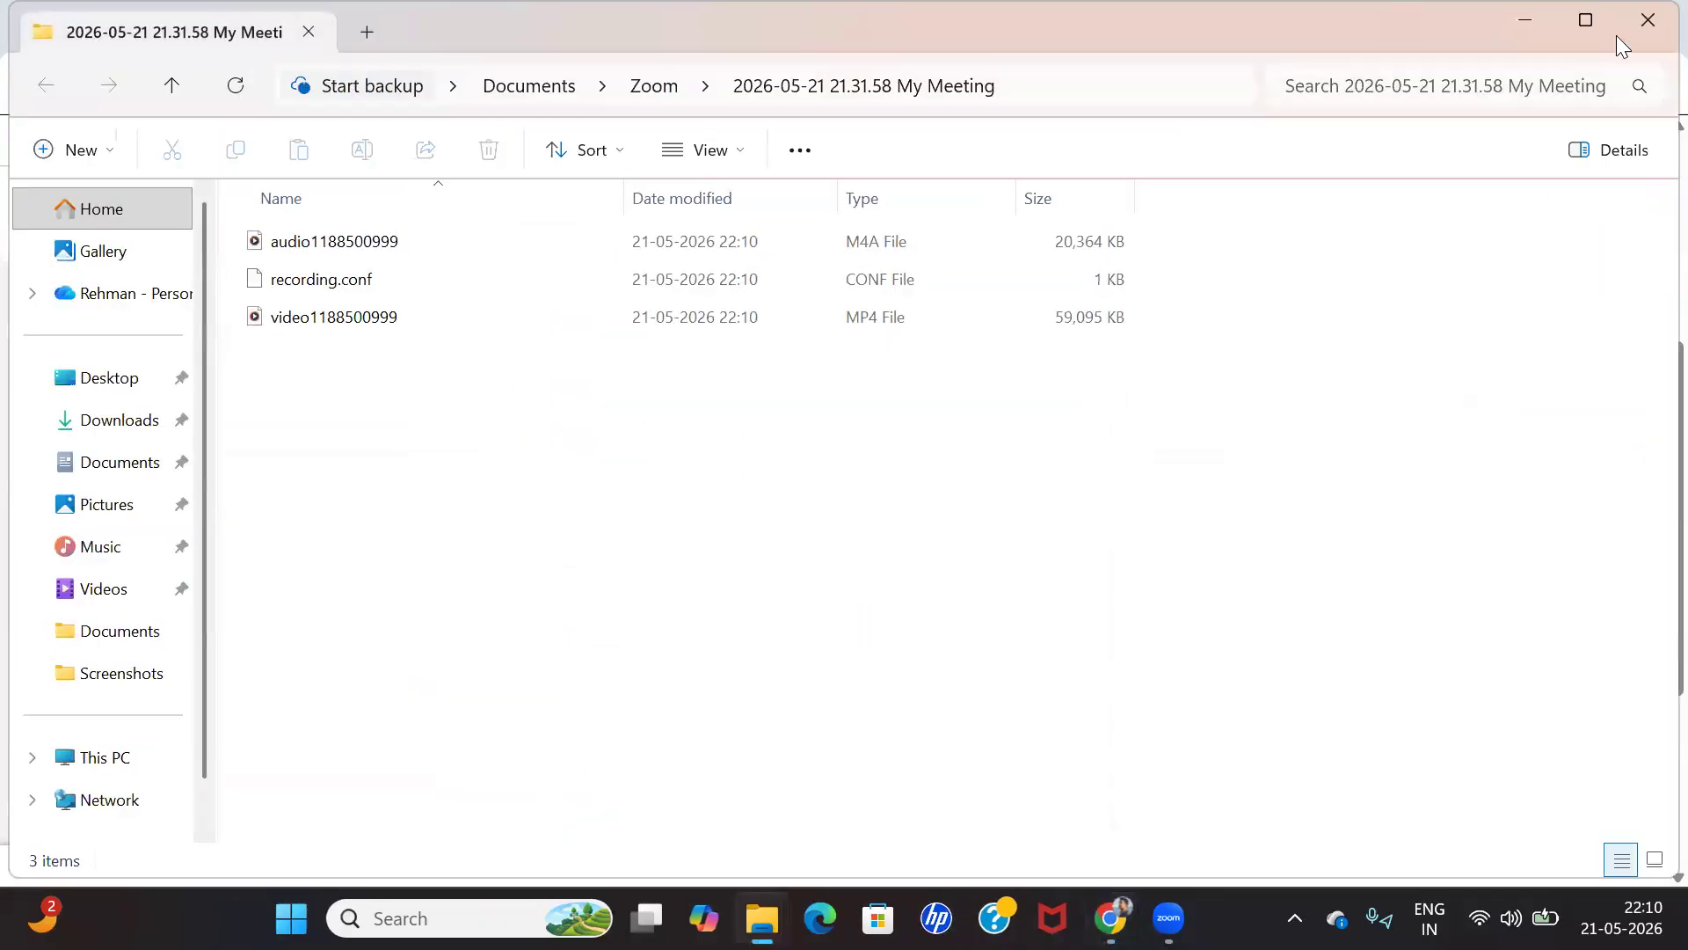
left_click(1645, 17)
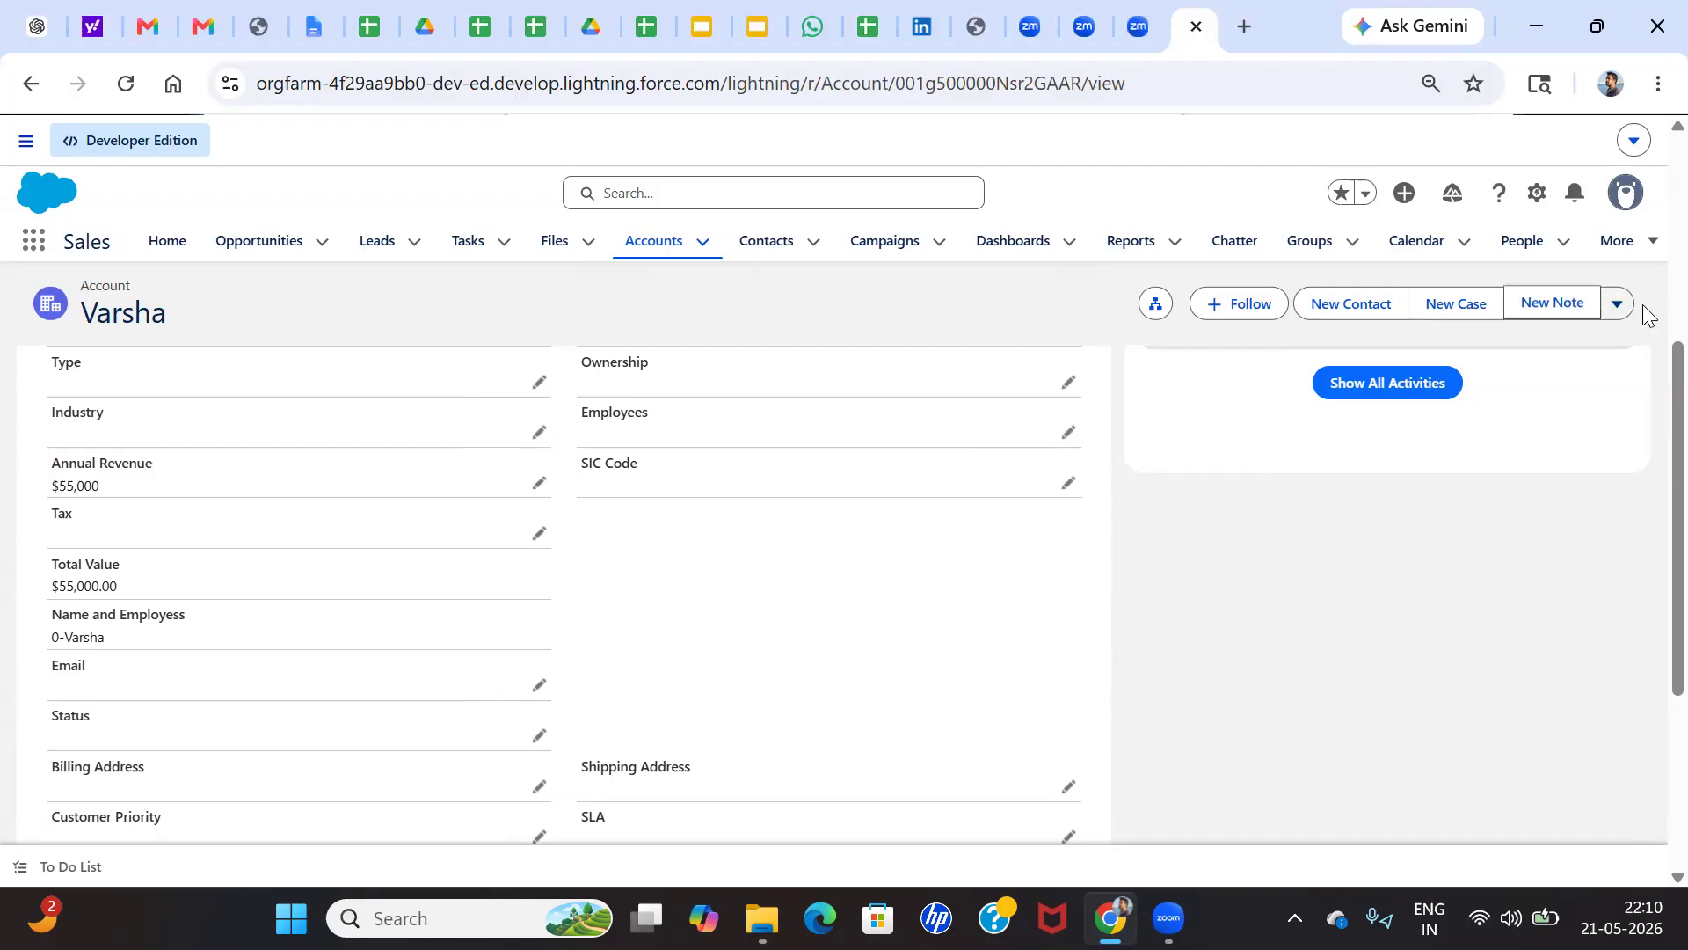
Submit the account for approval with the comment "Sirr Please Check and Approve The Record"
left_click(1616, 306)
left_click(1528, 462)
left_click(847, 466)
type("S")
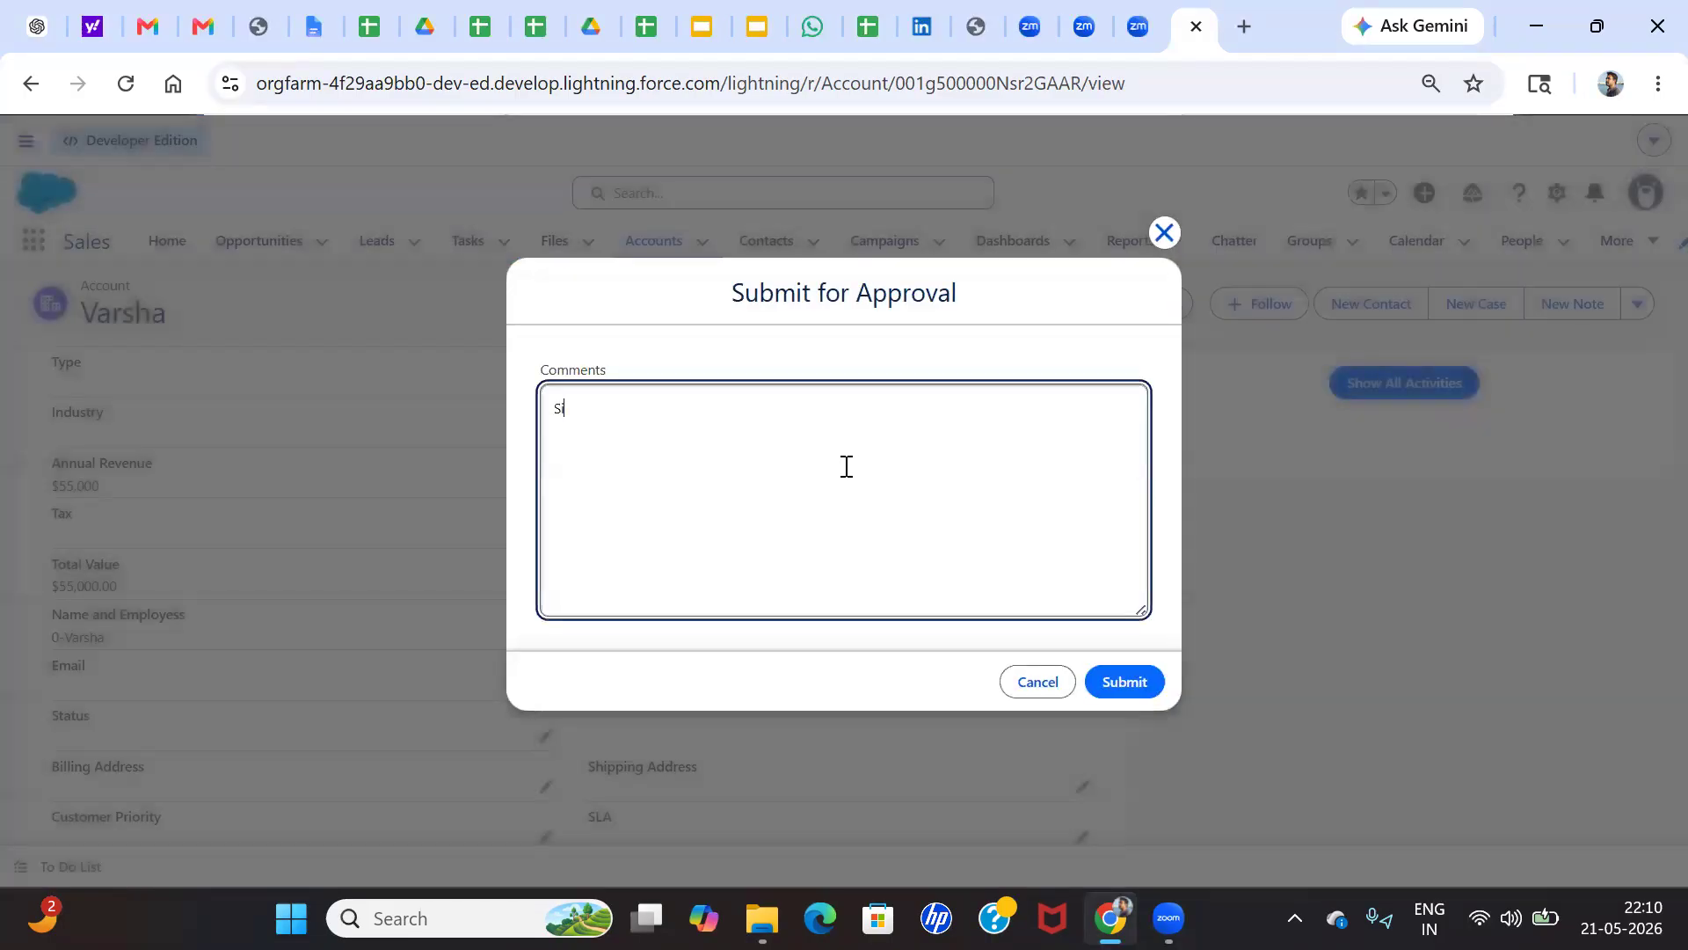
type("irr Please A")
key("BackSpace")
type("Check and Approve The Recoerd")
left_click(1118, 674)
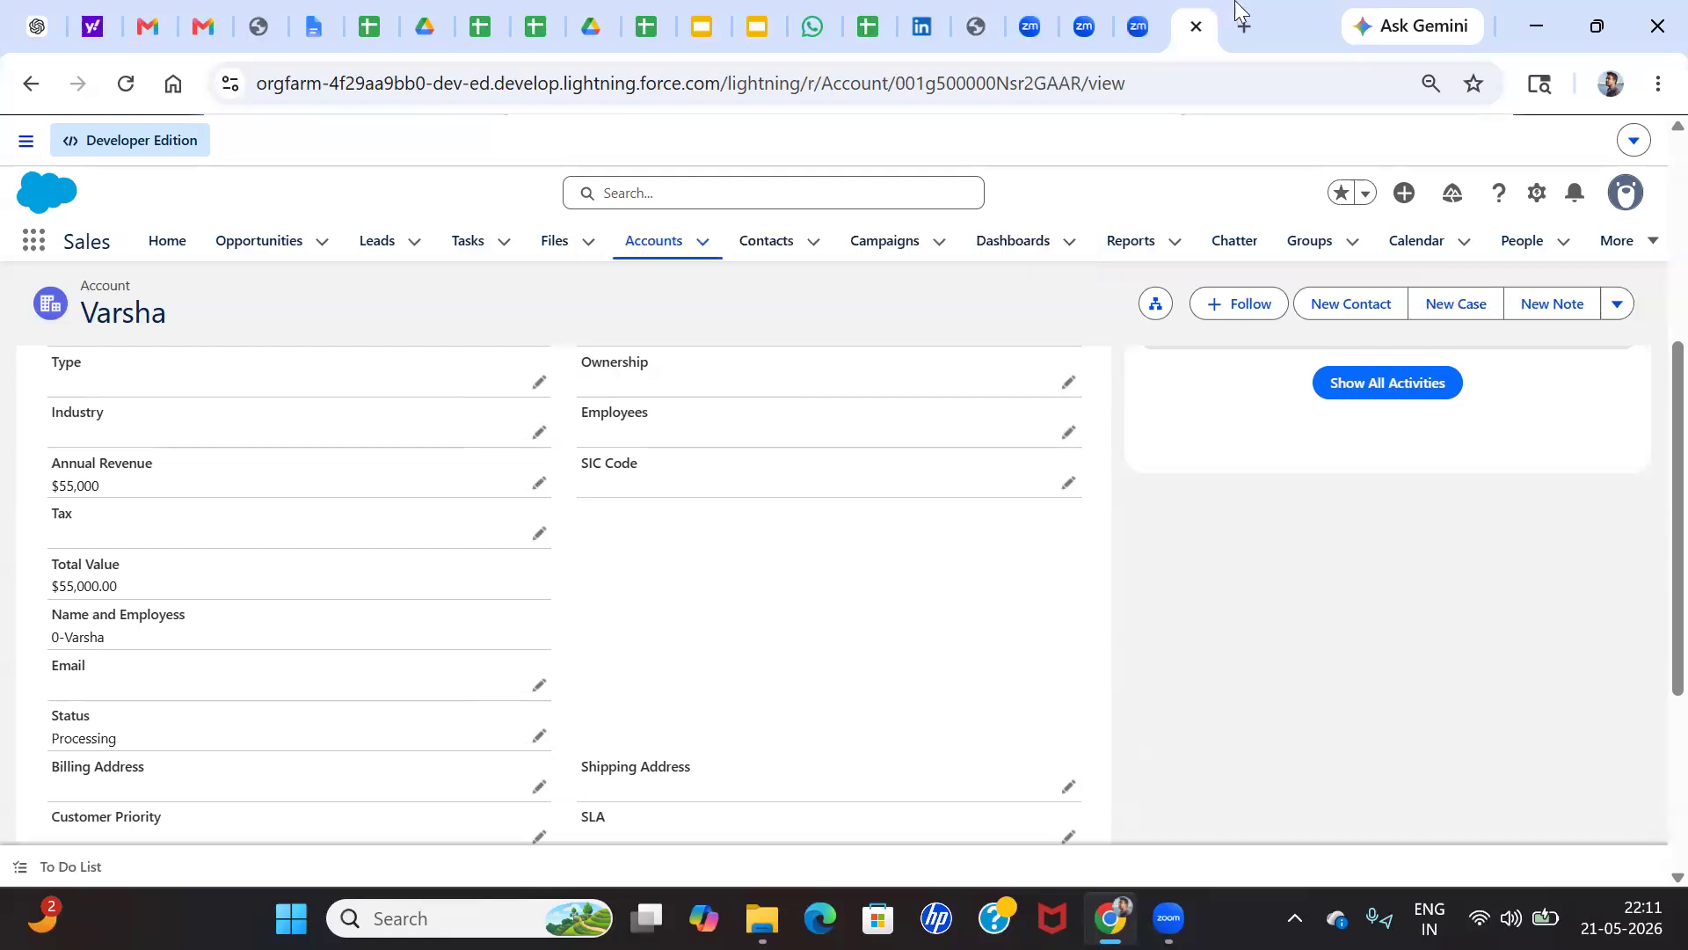
Open Salesforce Setup, search for "user" and display the Users list
left_click(1538, 197)
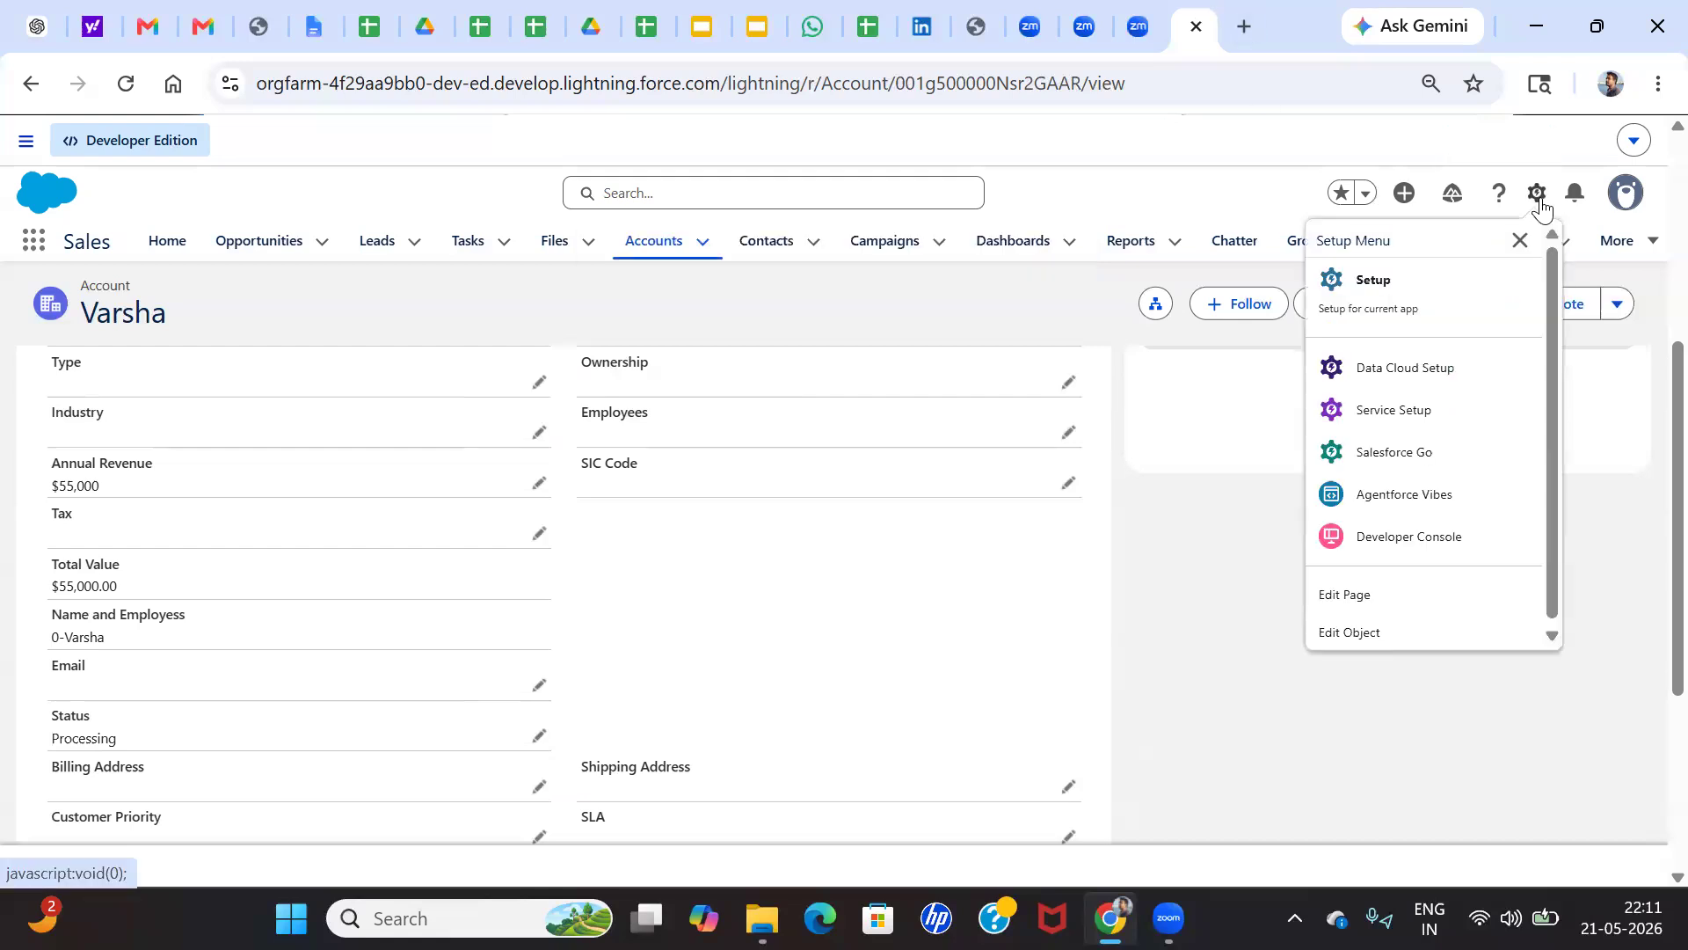
left_click(1391, 269)
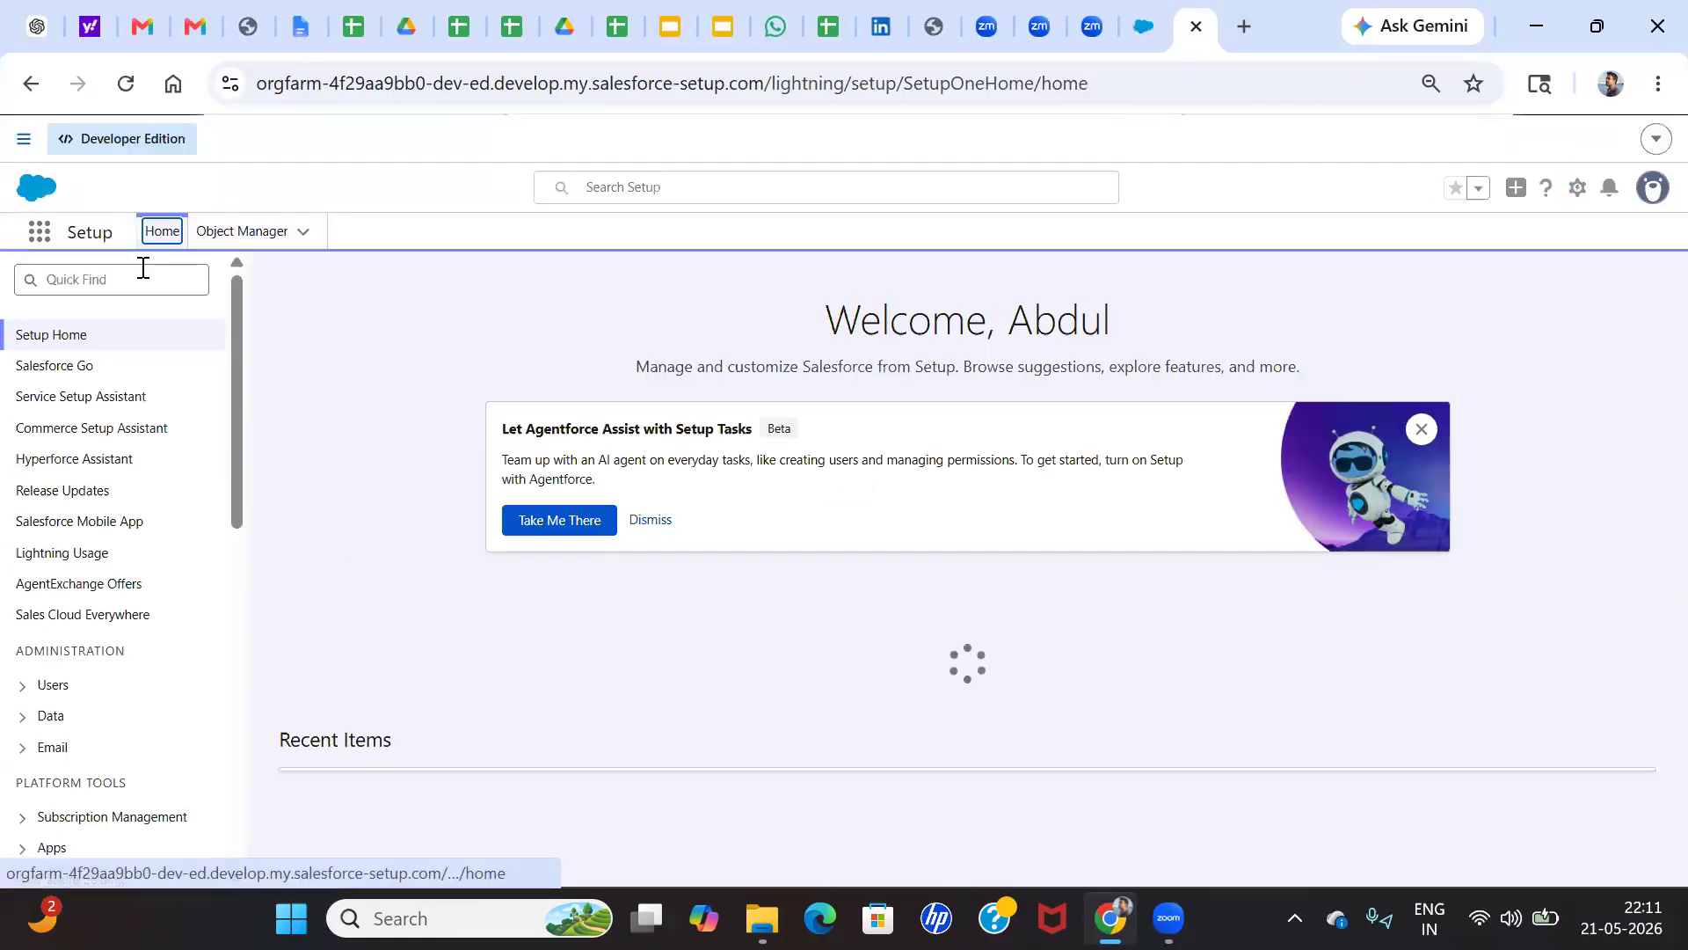
left_click(144, 268)
type("user")
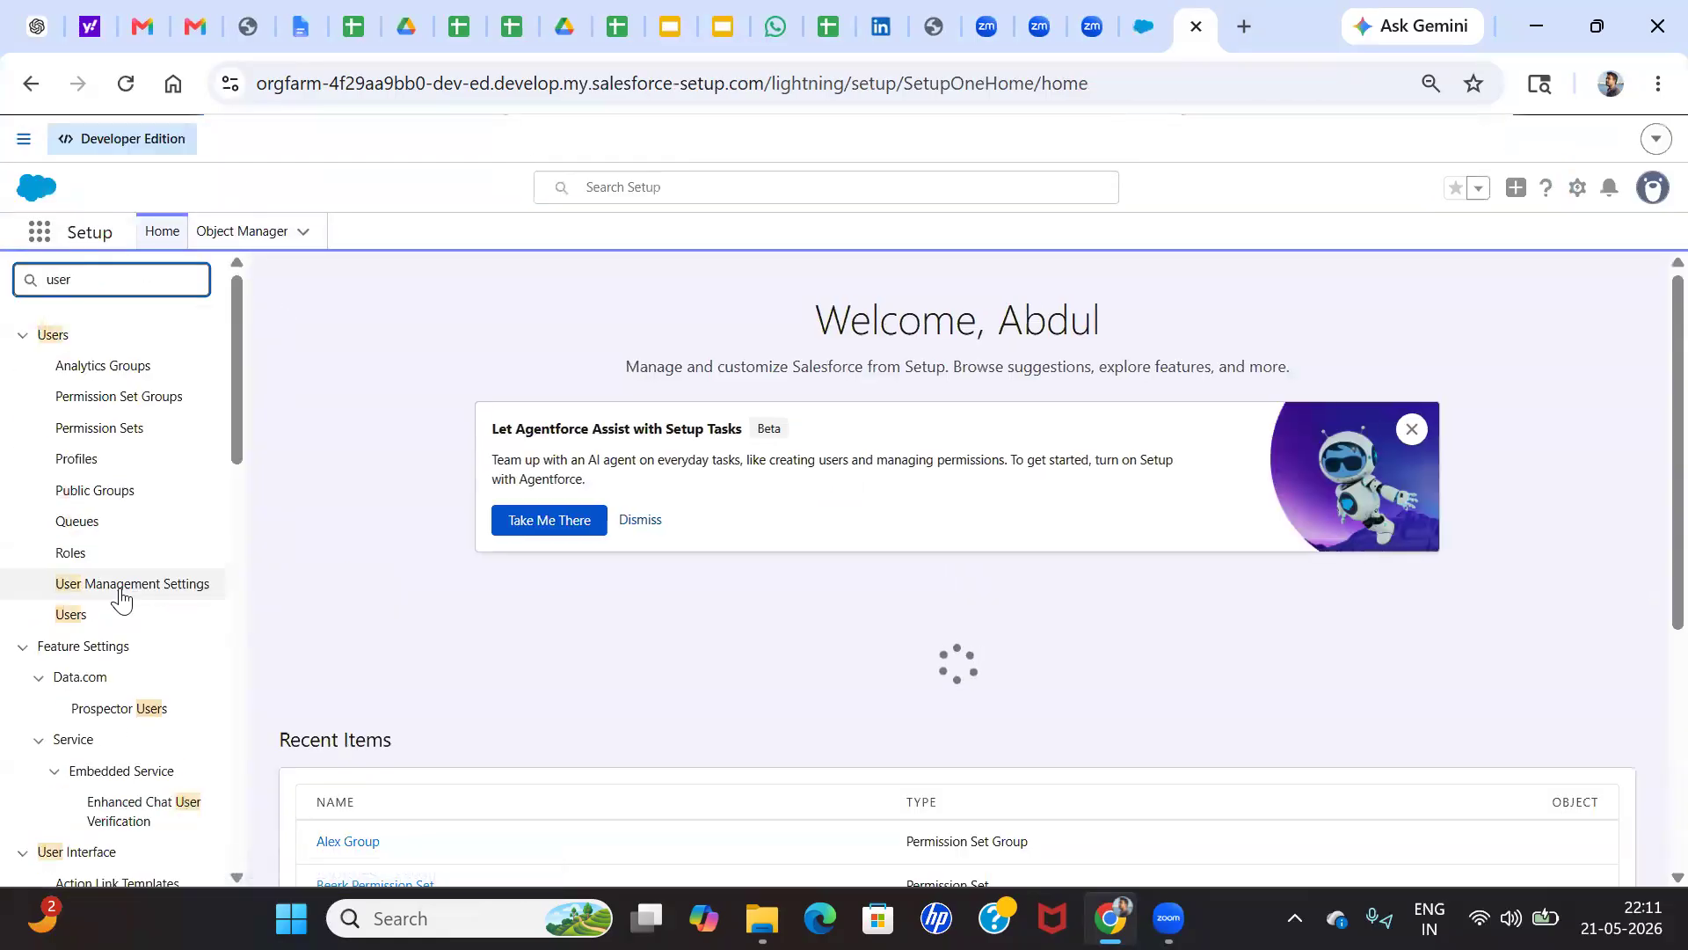
left_click(74, 613)
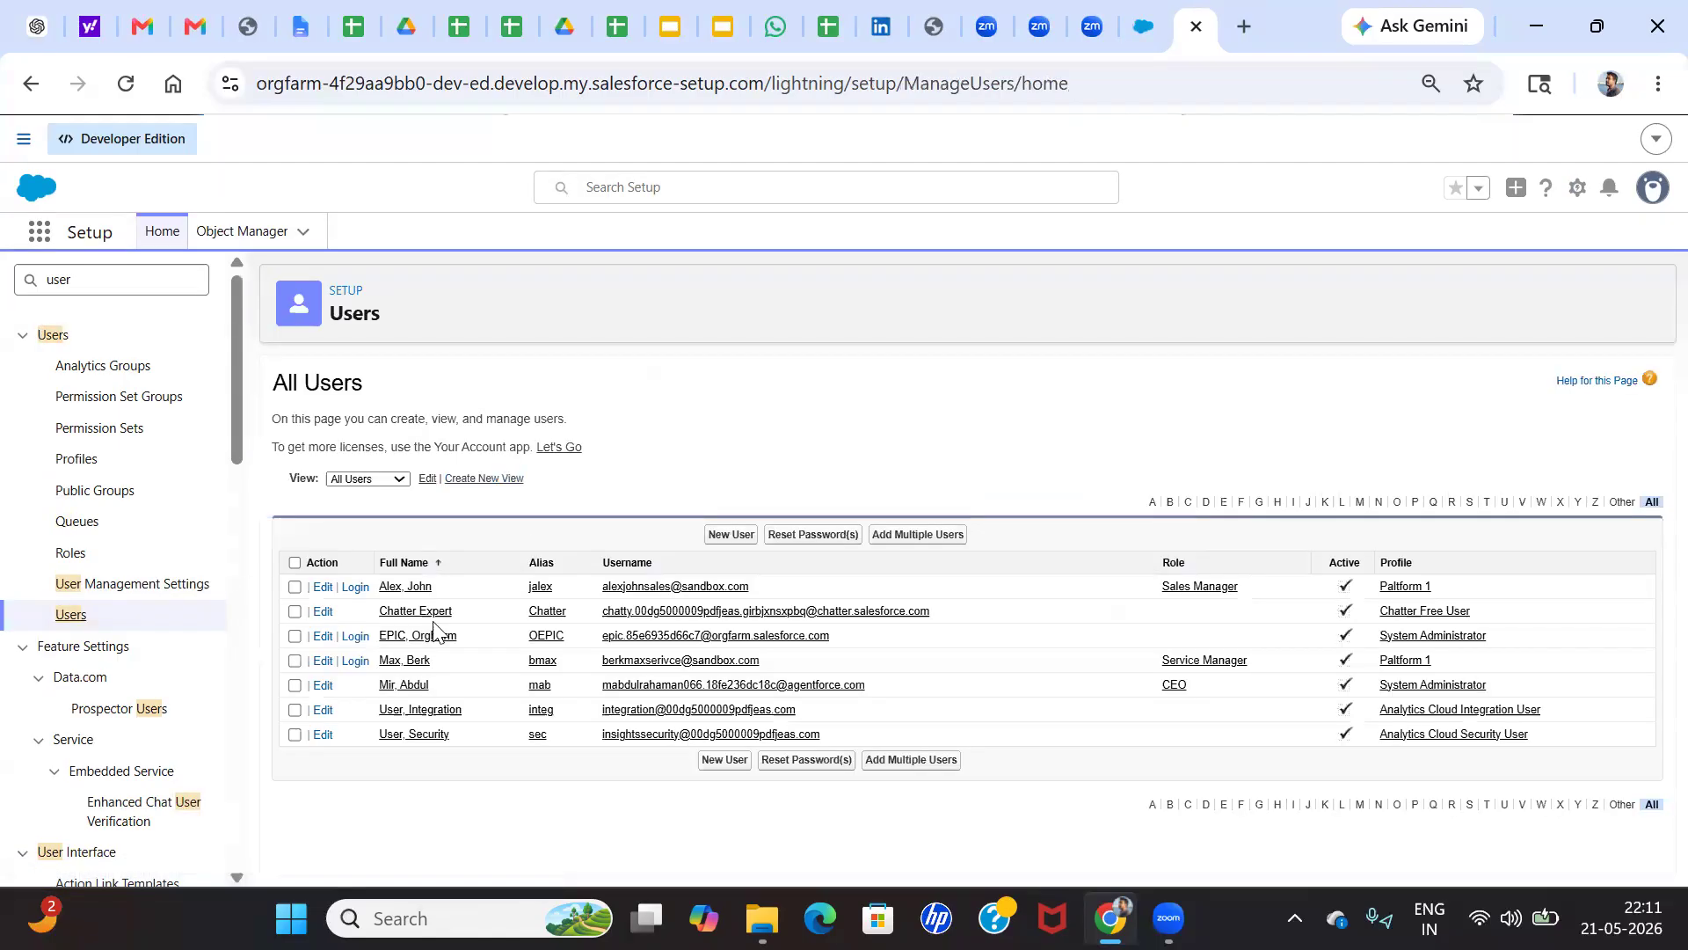
Log in as the Sales Manager user and open the new account's approval request from the notifications
left_click(355, 588)
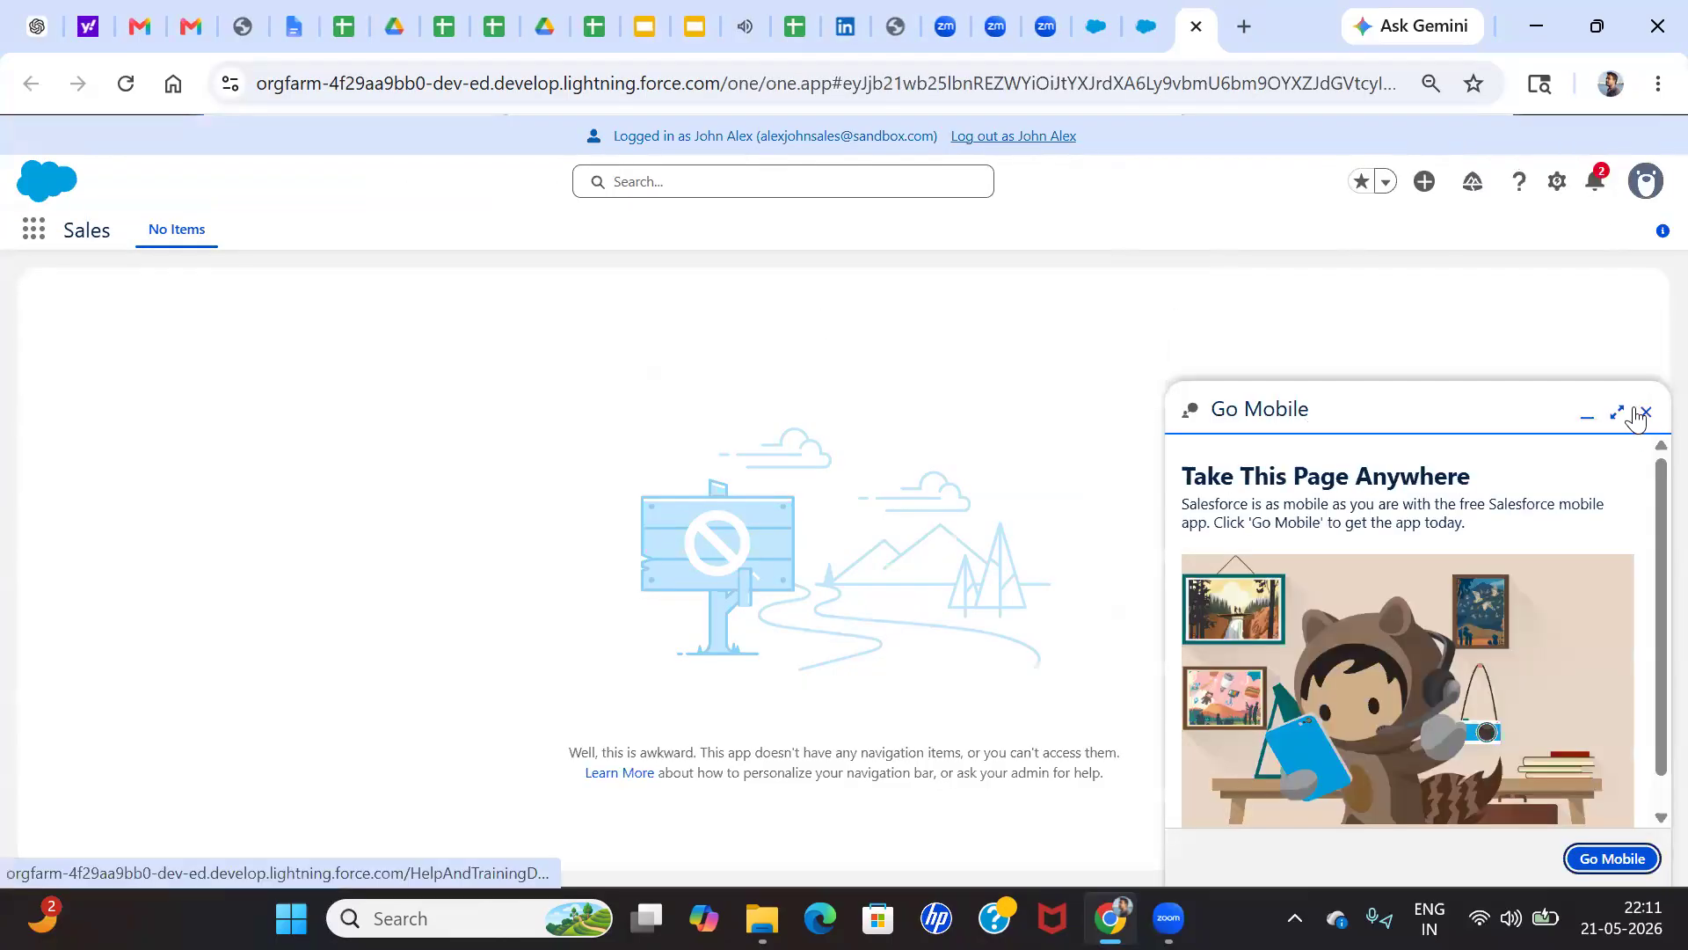
left_click(1644, 412)
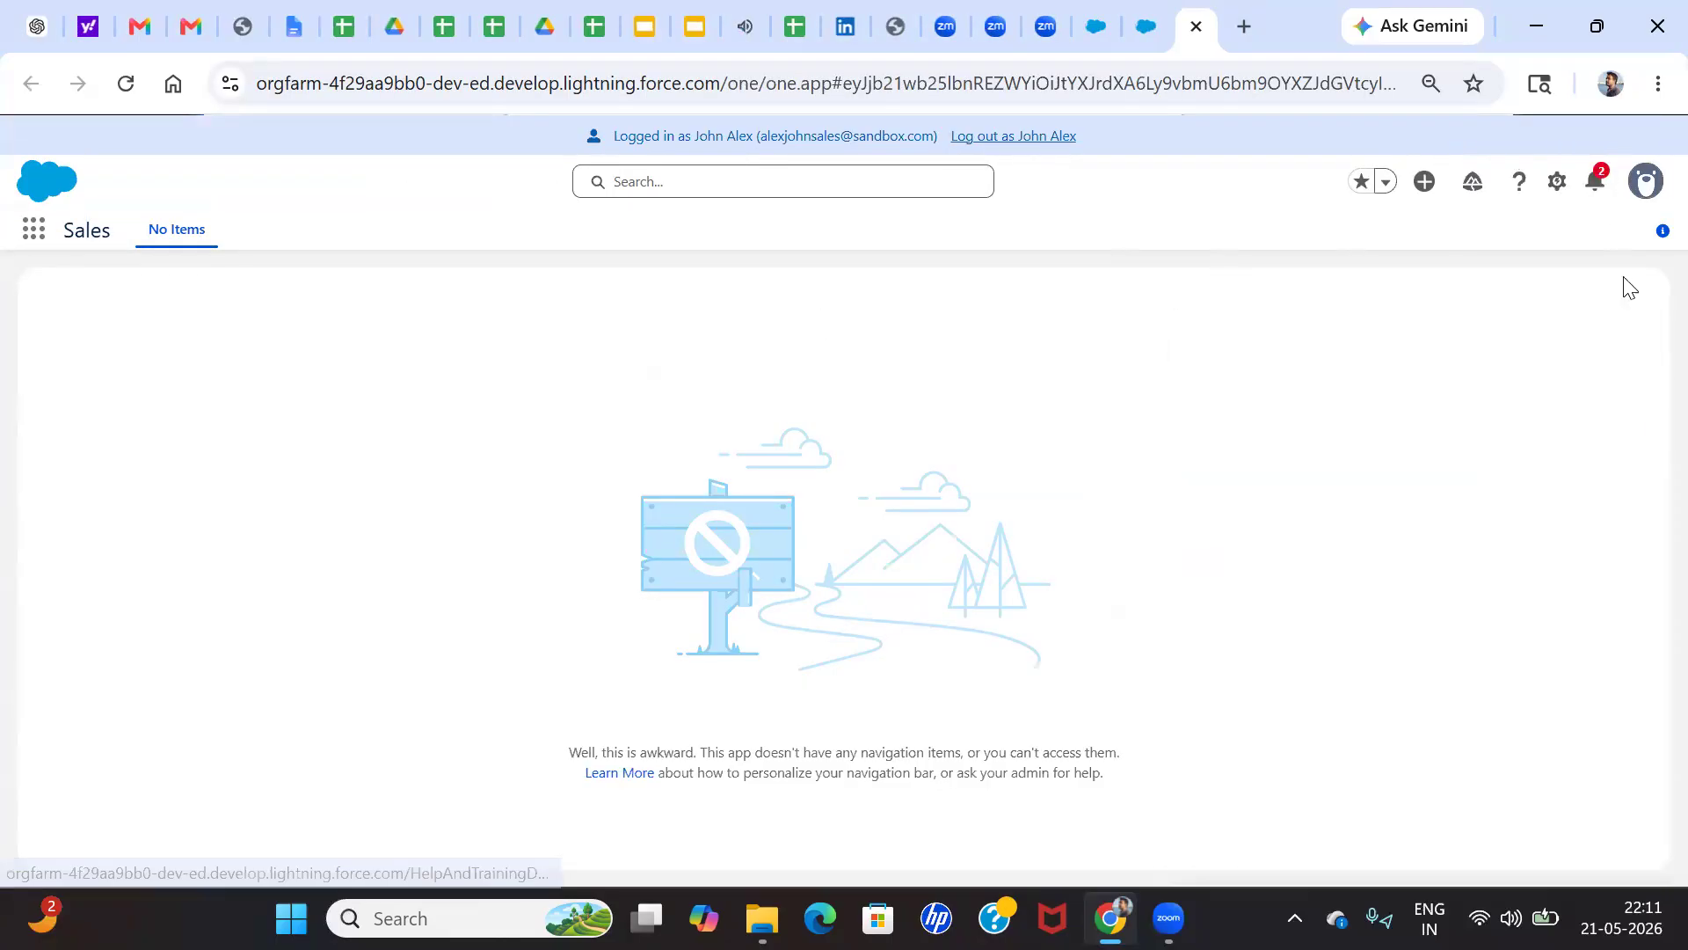
left_click(1597, 186)
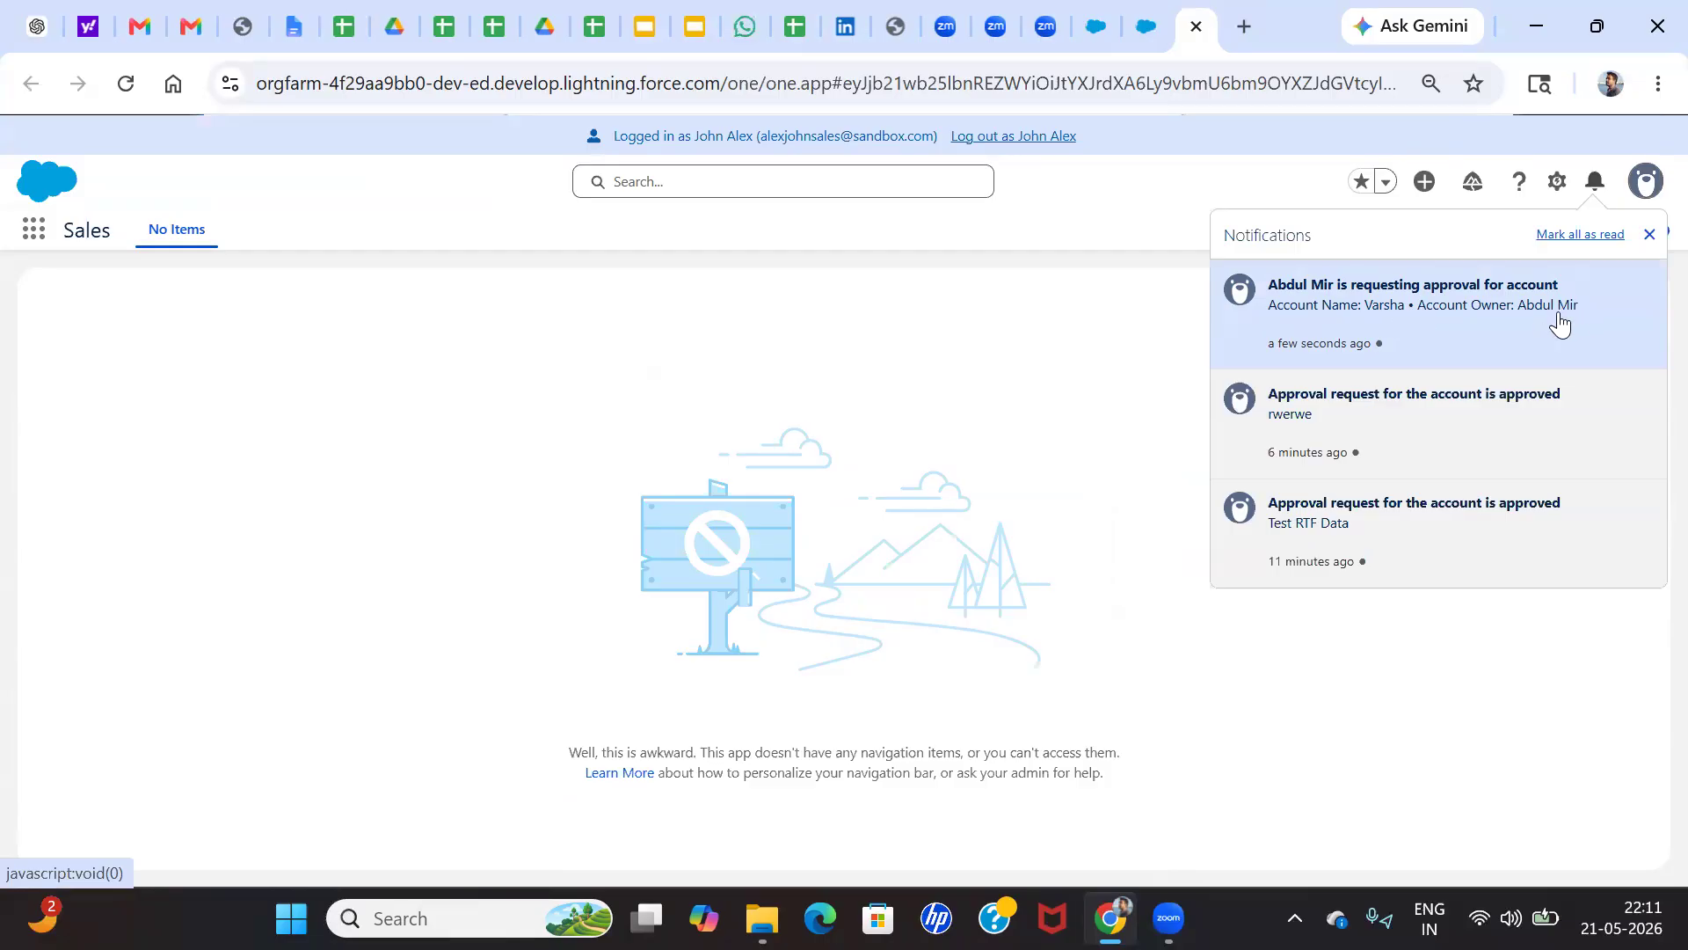
left_click(1388, 308)
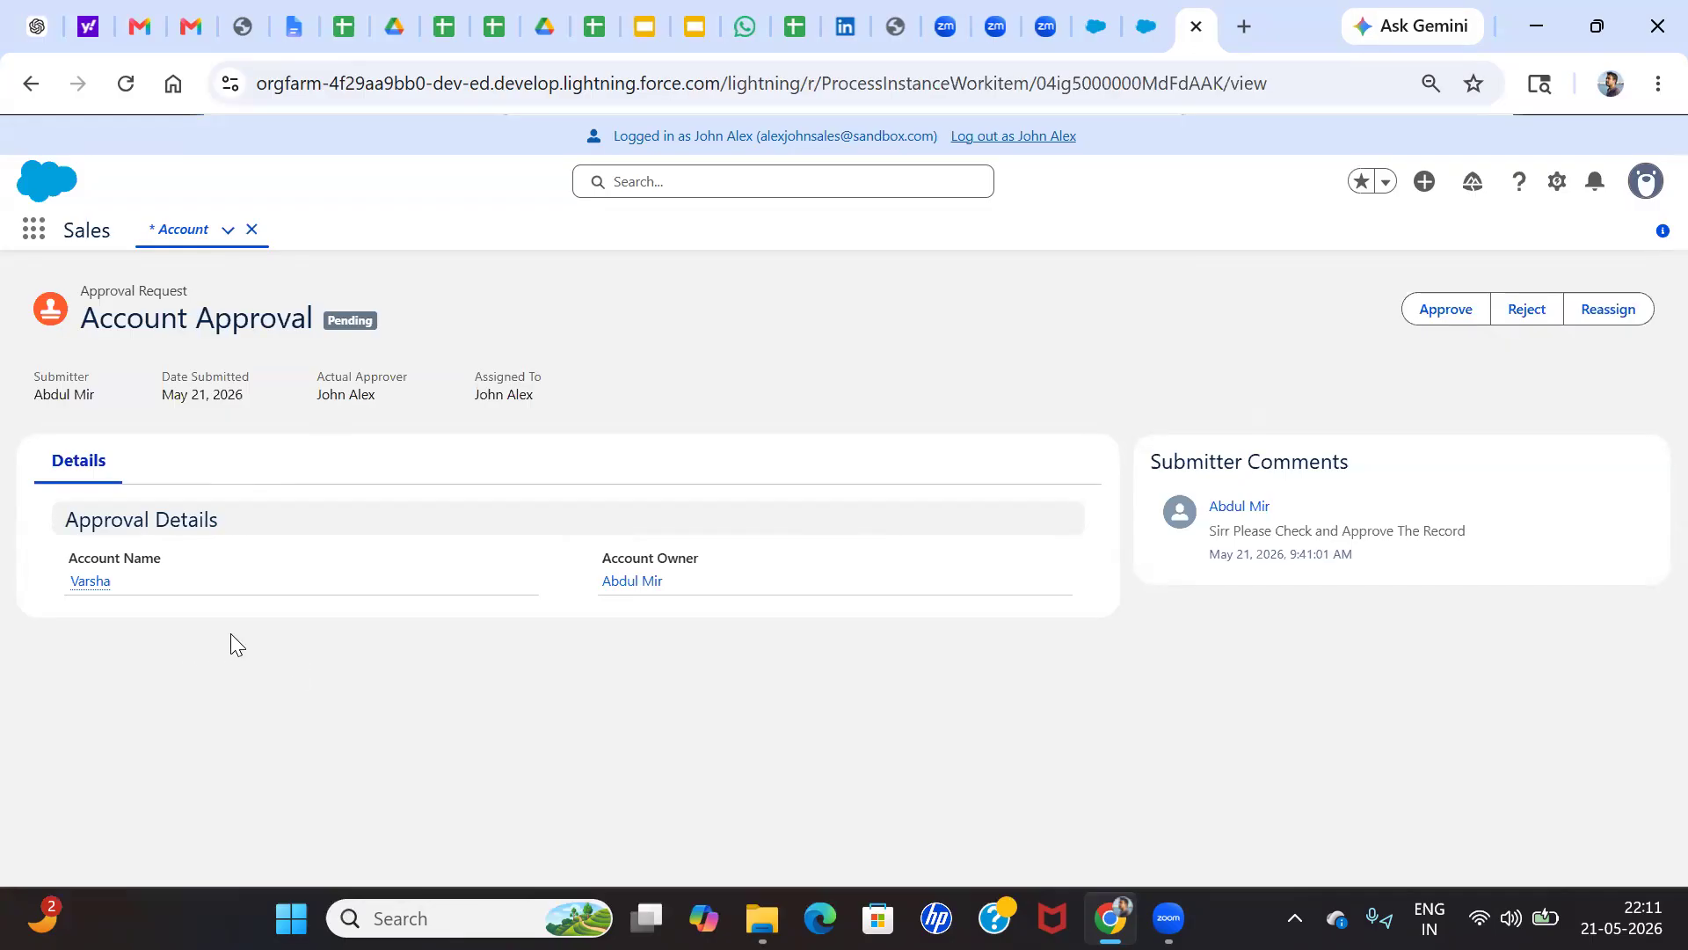
Approve the account's approval request with the comment "Please Complete the Task"
left_click(1435, 313)
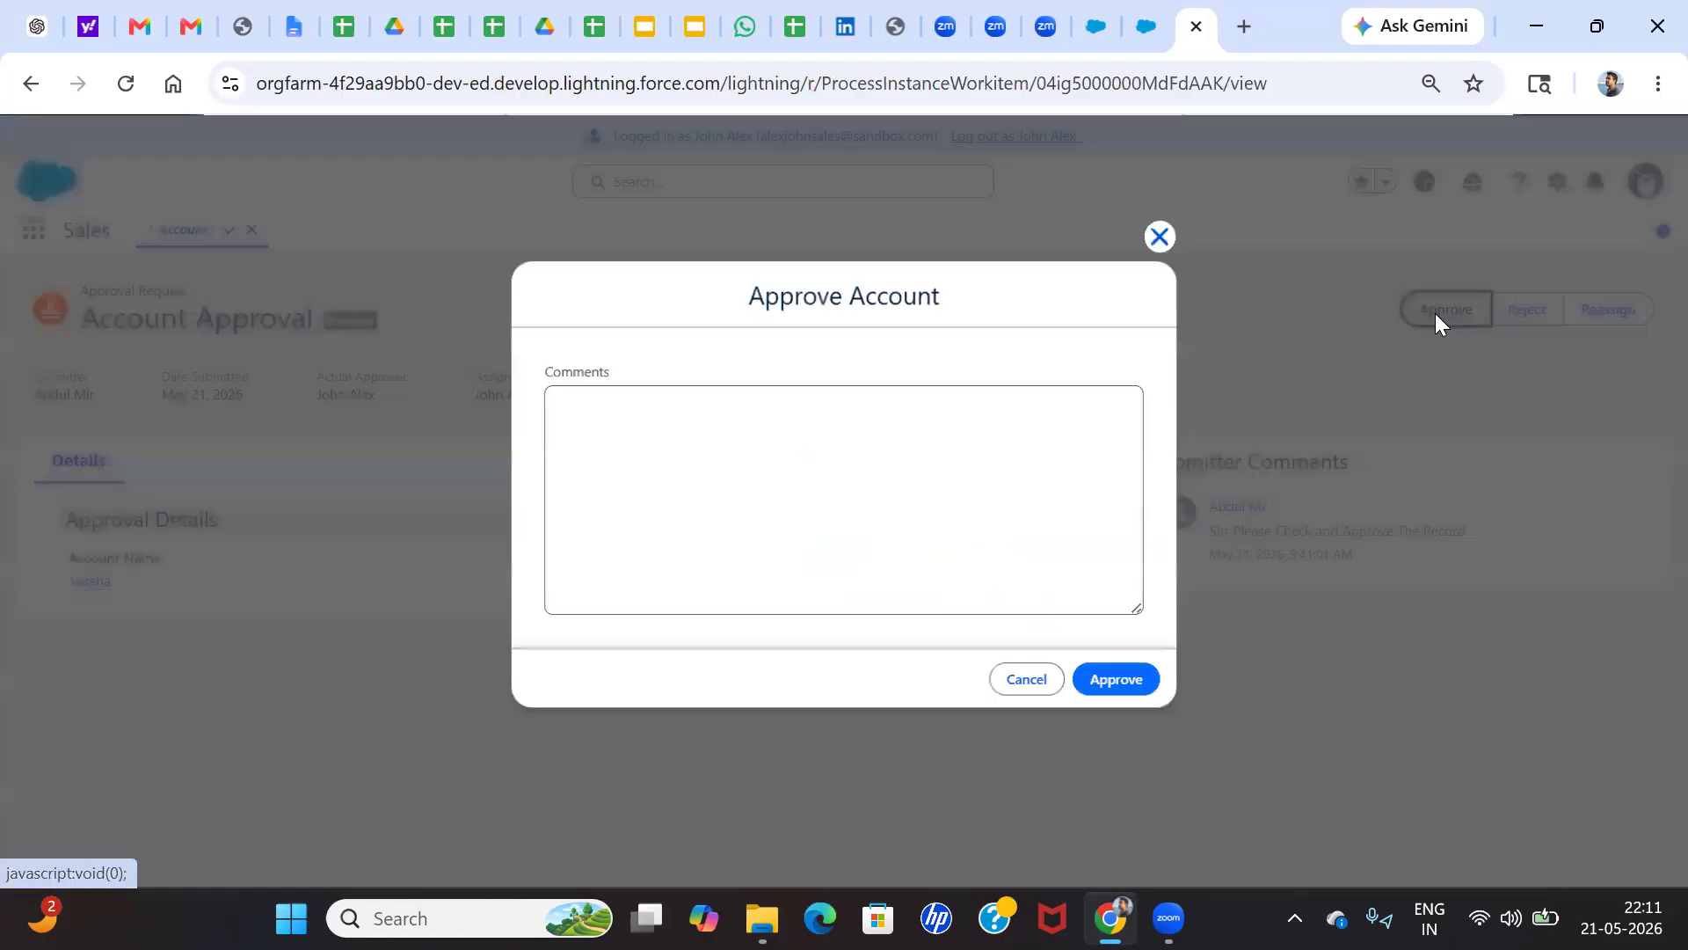
left_click(835, 489)
type("Please Complete the Task")
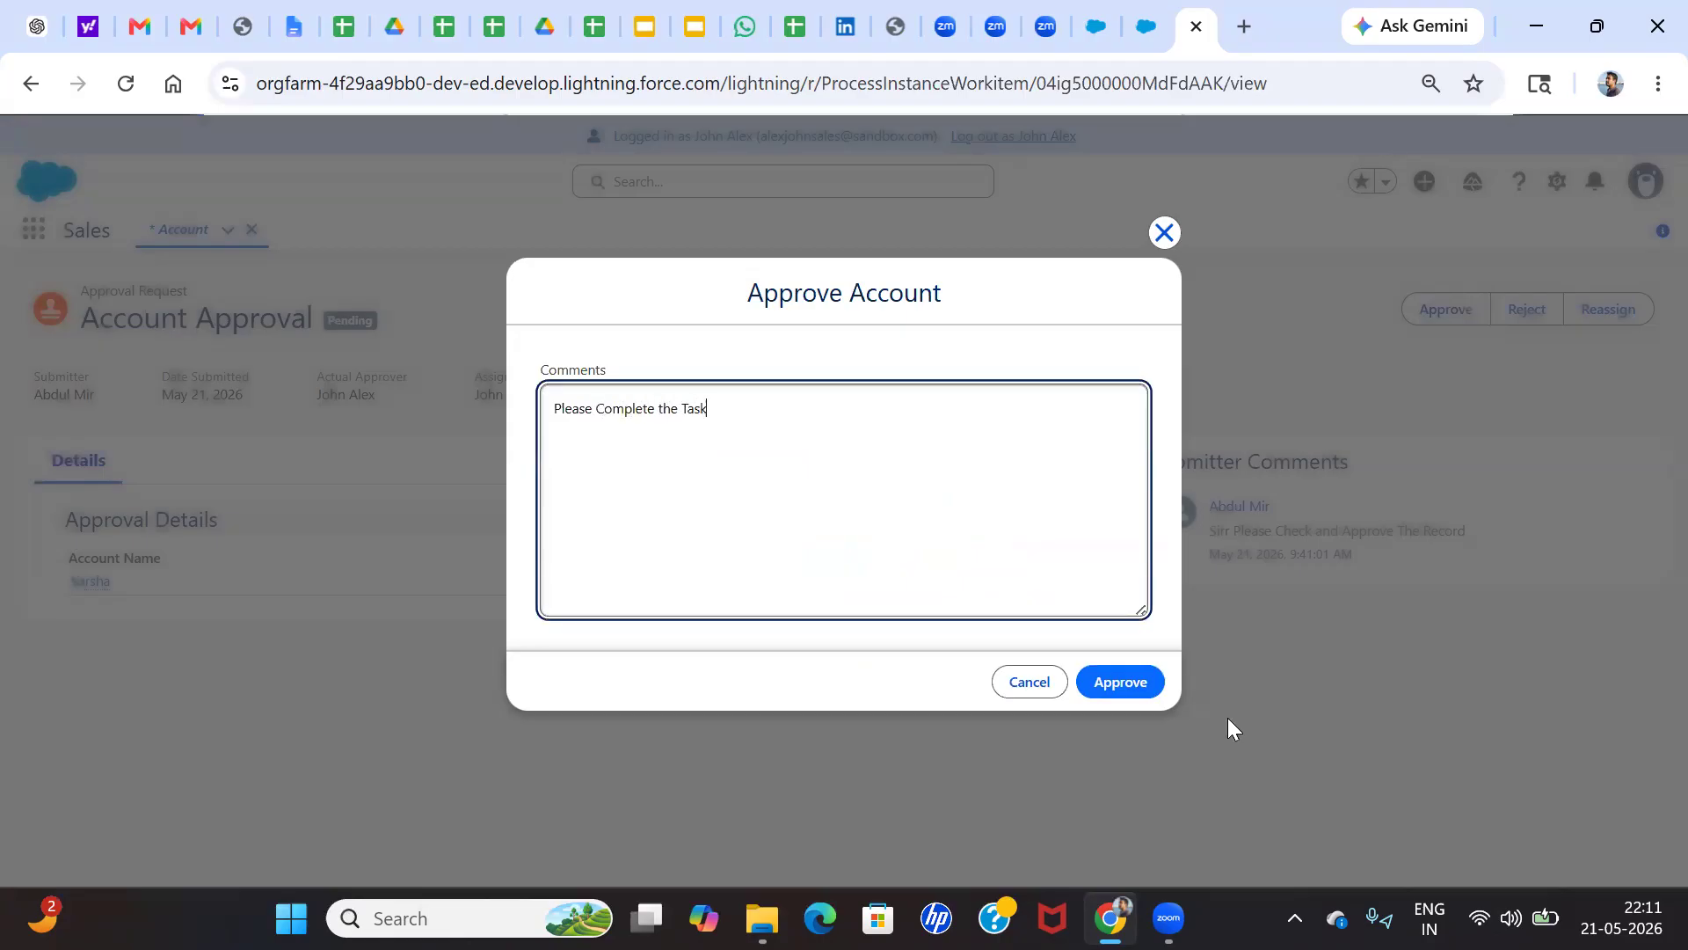
left_click(1138, 696)
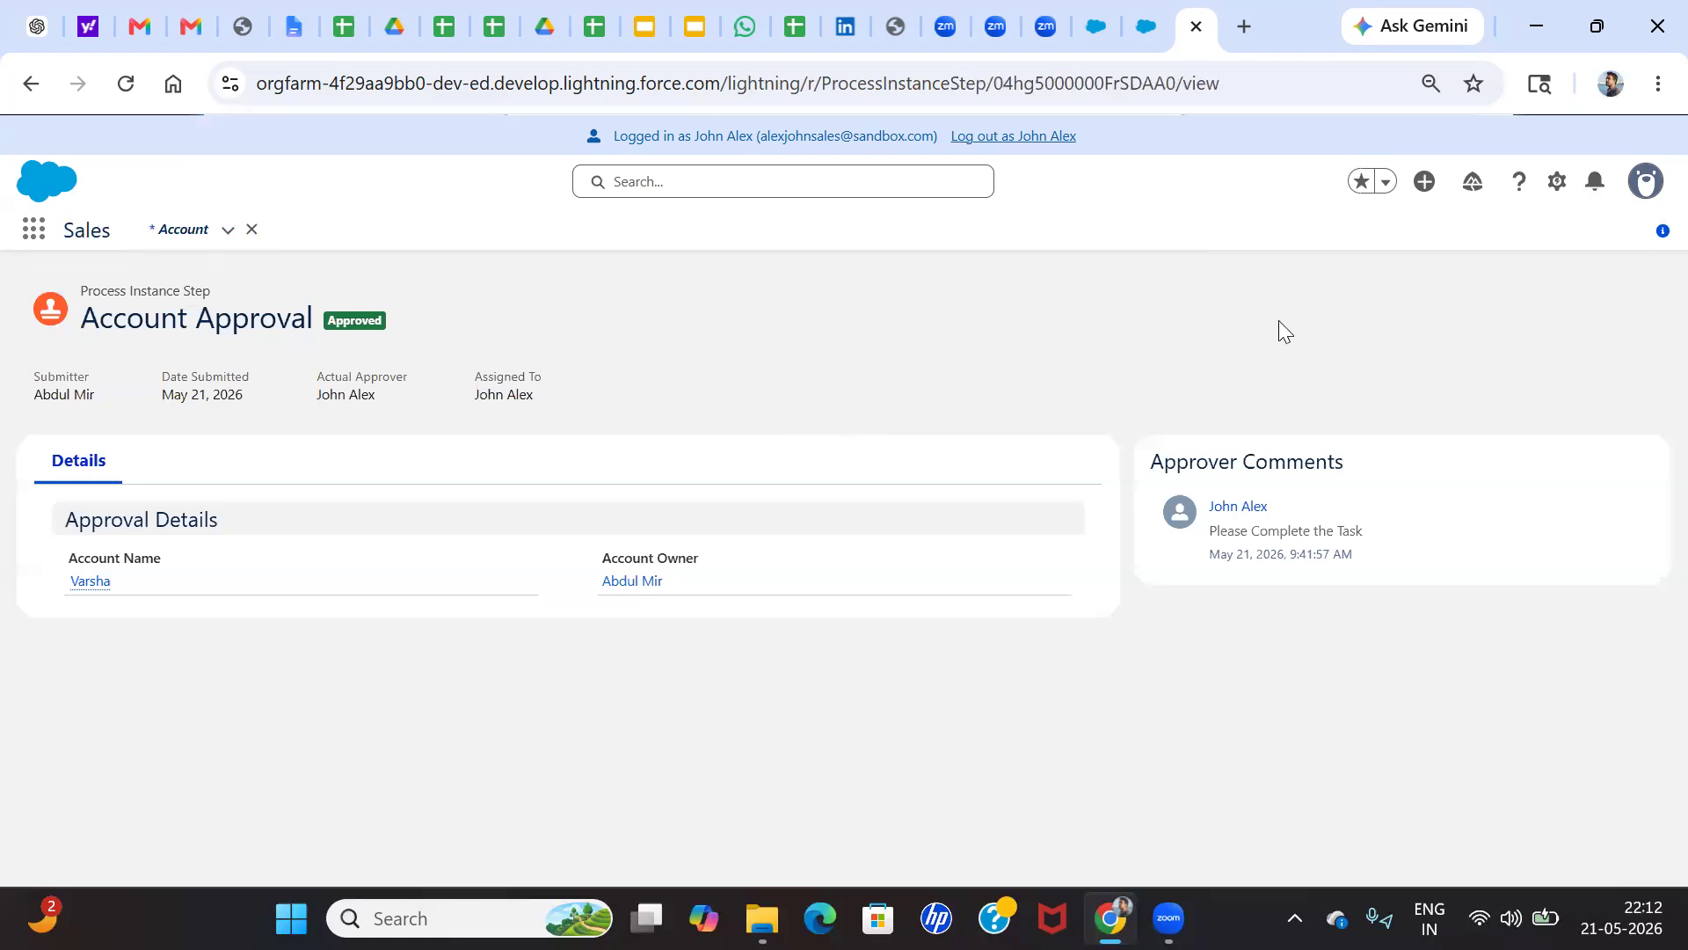
Log out of the Sales Manager user's session to return to the Users list in Setup
left_click(1556, 181)
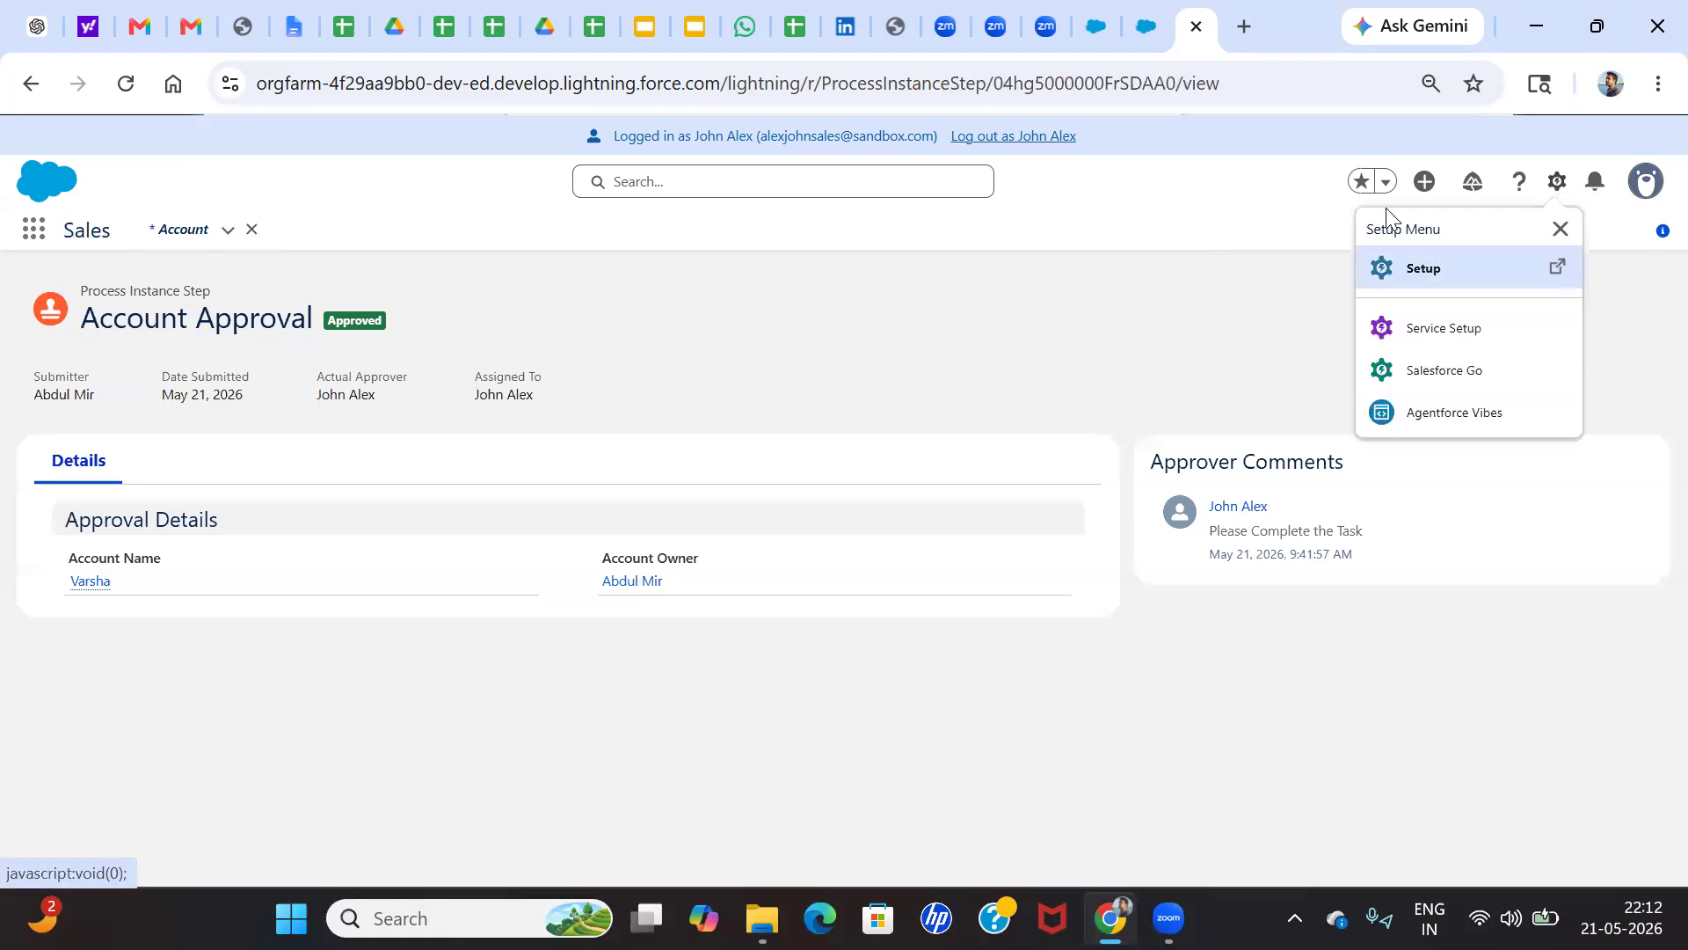
left_click(1208, 266)
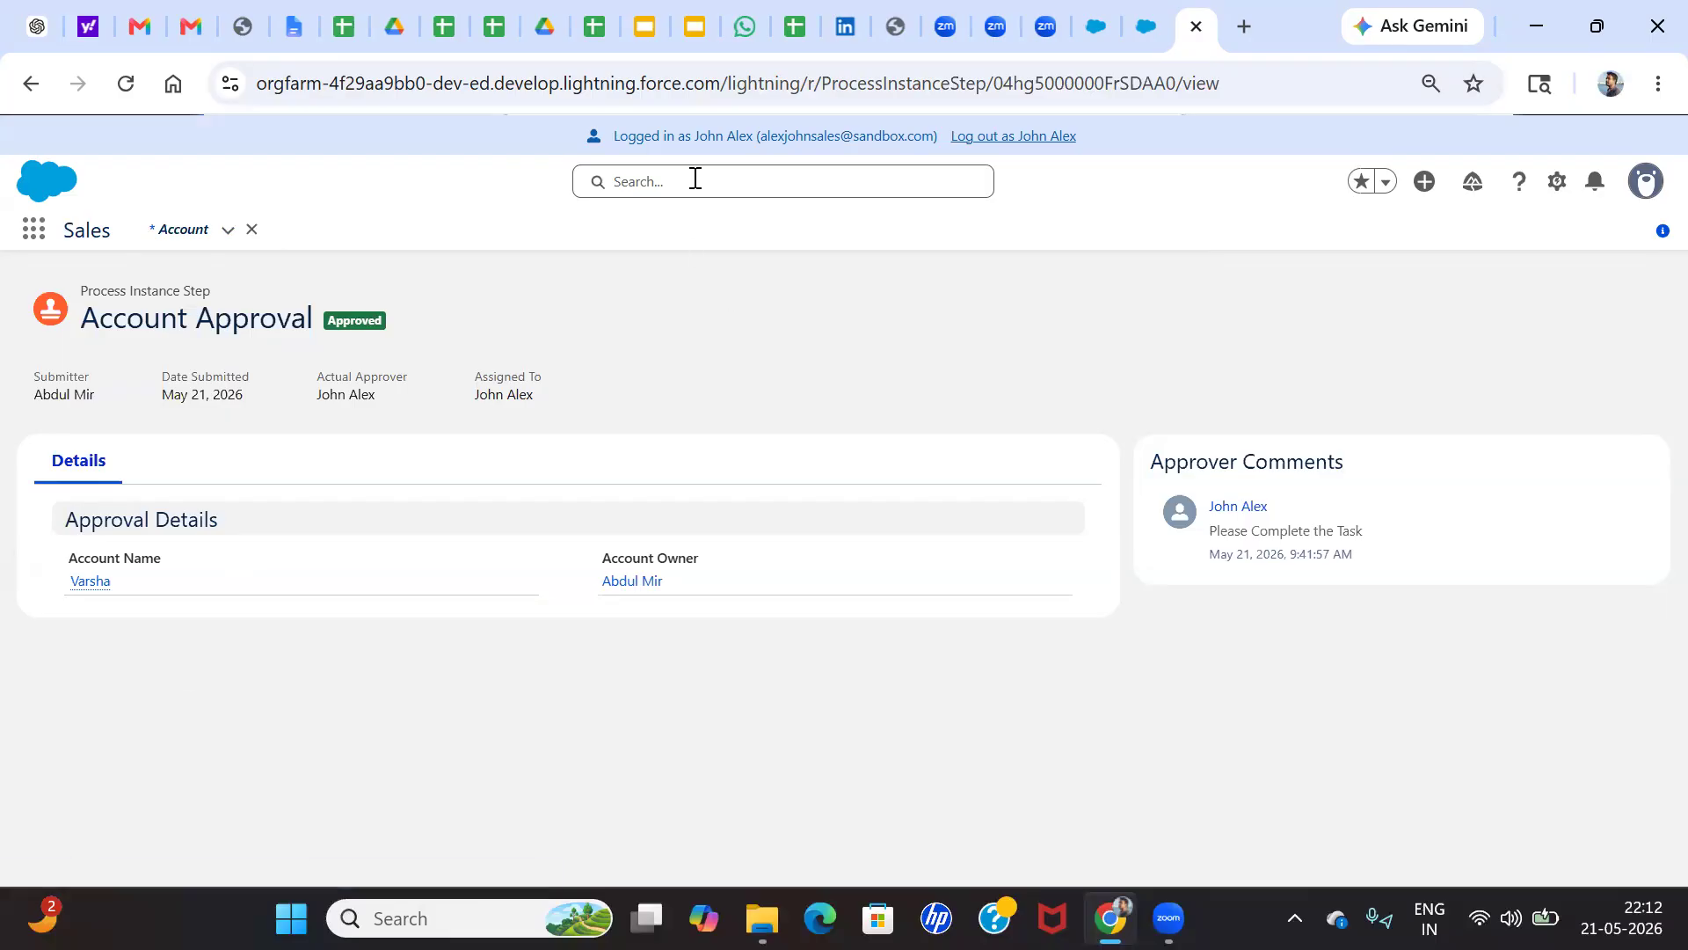
left_click(992, 134)
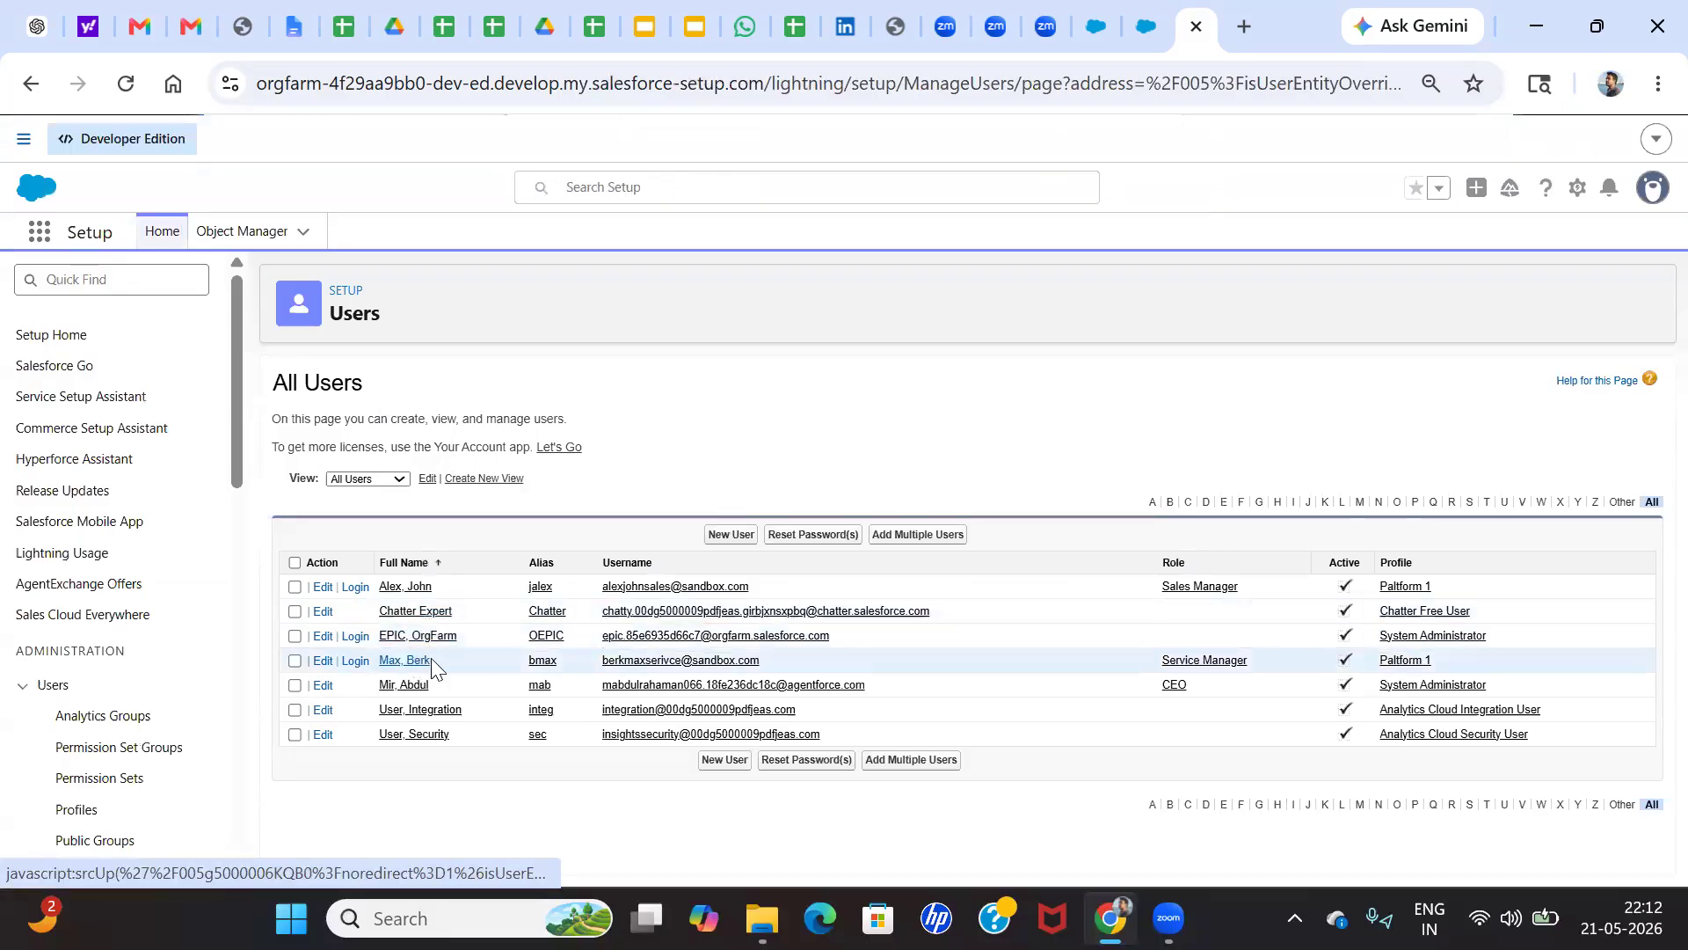
Log in as the Service Manager user and mark the Check Status task from the notifications as complete
left_click(355, 661)
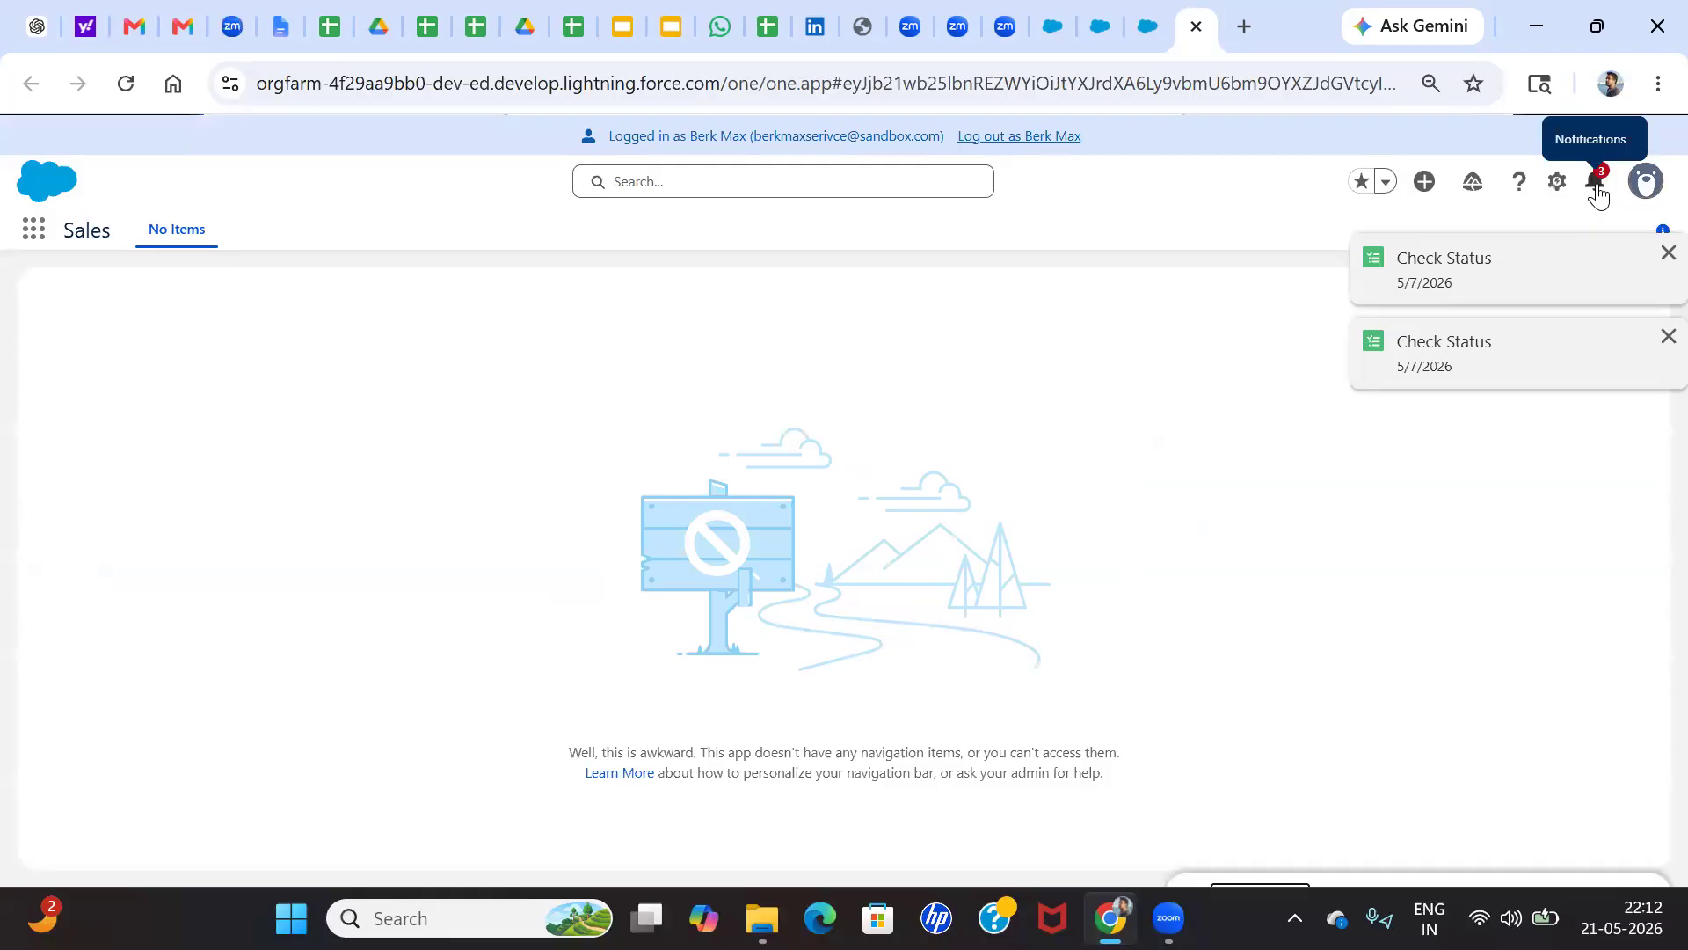
left_click(1596, 195)
left_click(1364, 291)
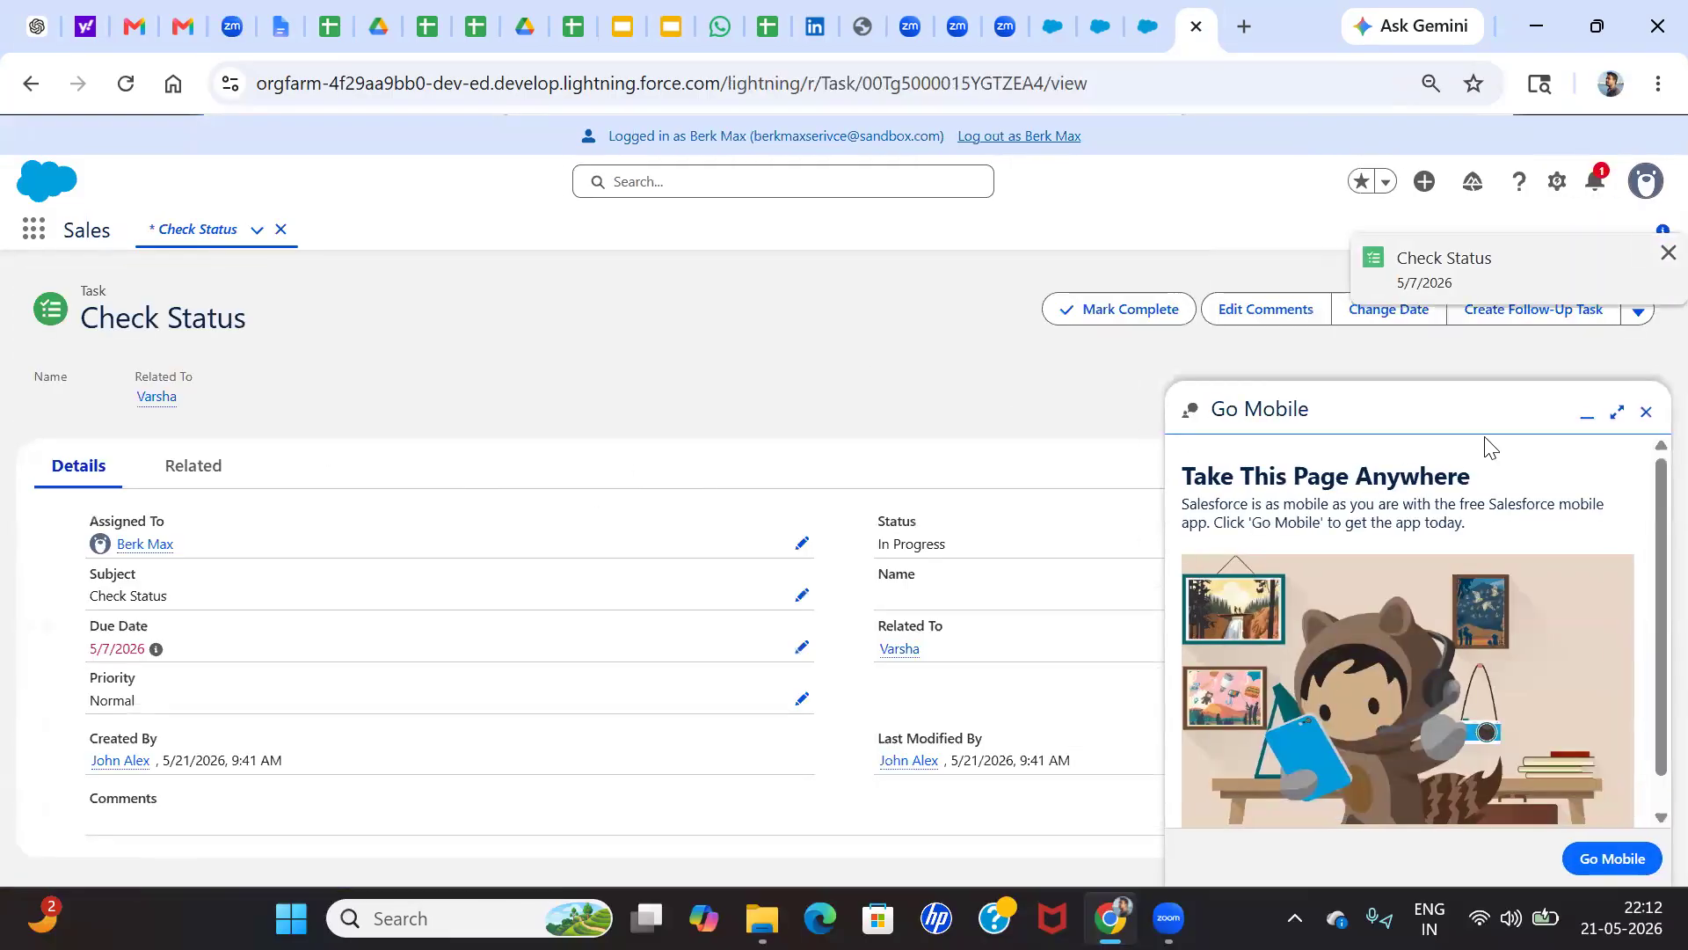
left_click(1645, 413)
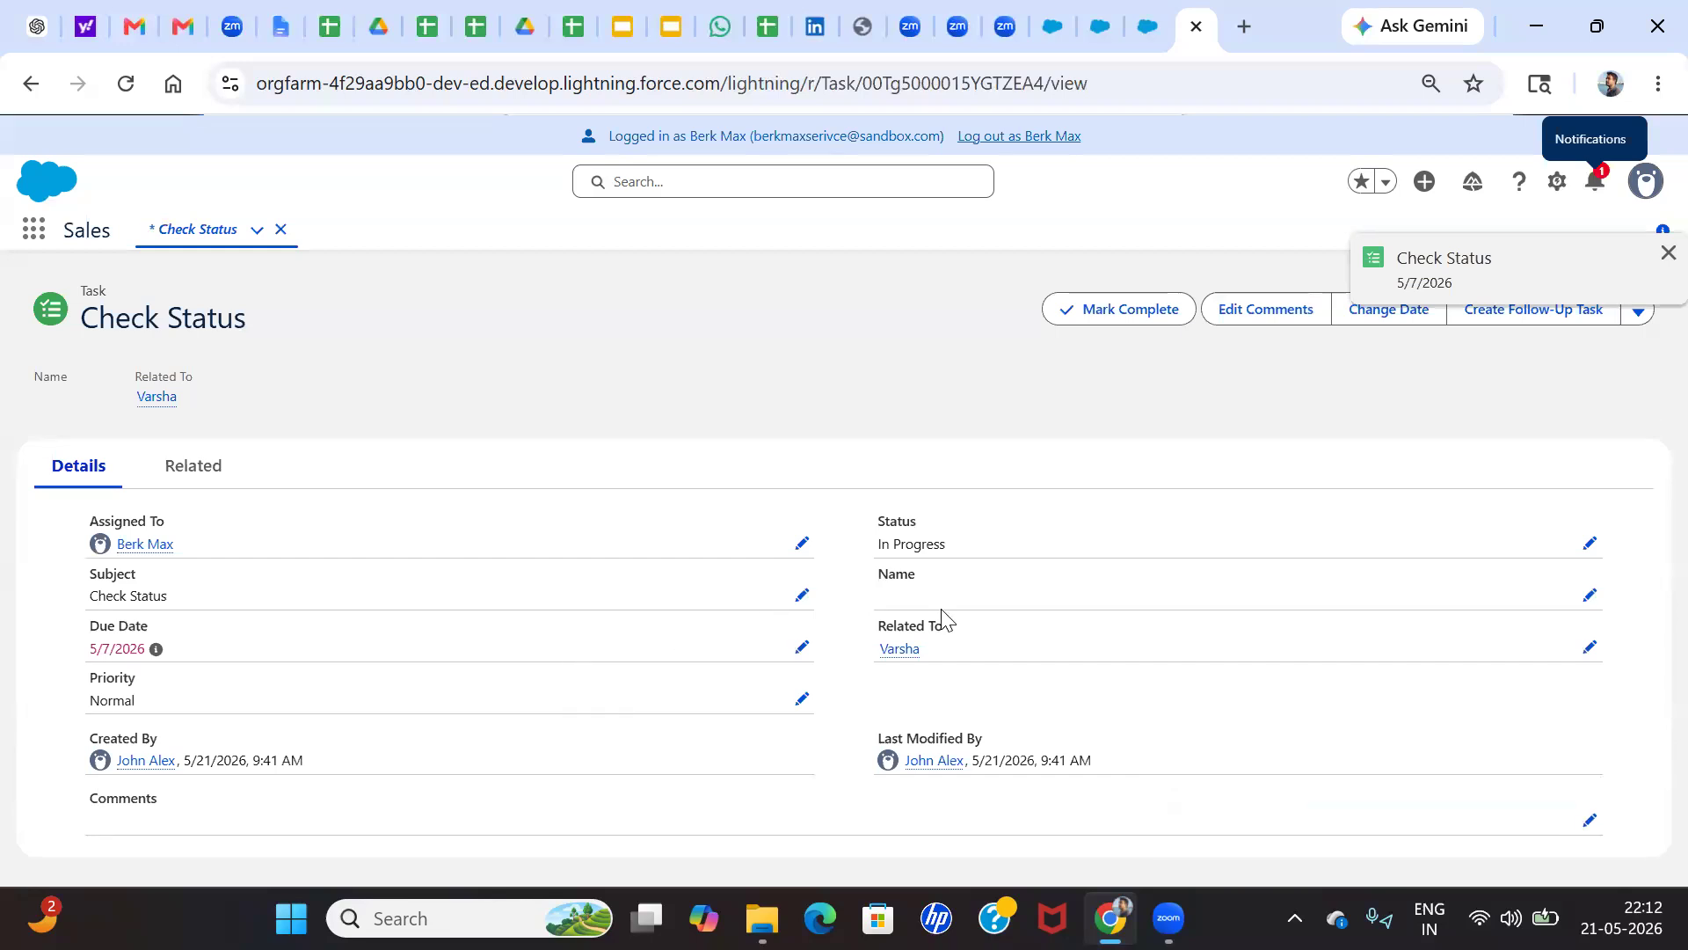
left_click(1096, 310)
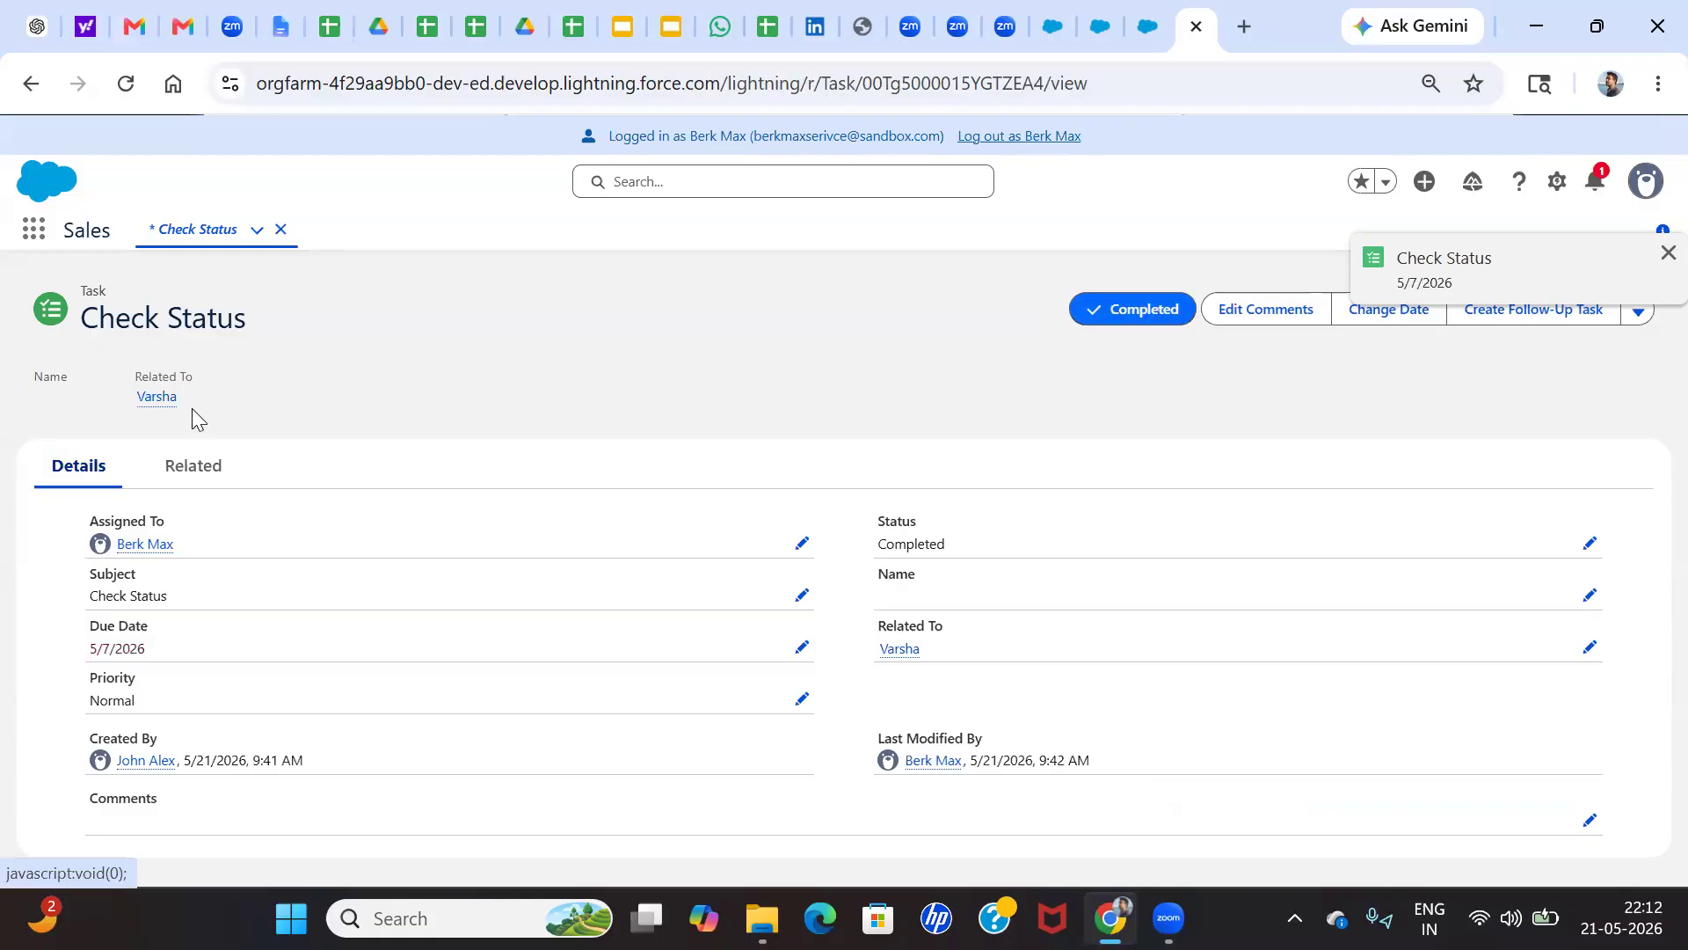
Open the account related to the Check Status task and examine its Details, including annual revenue and status
scroll(192, 406, "up", 5)
scroll(192, 407, "left", 4)
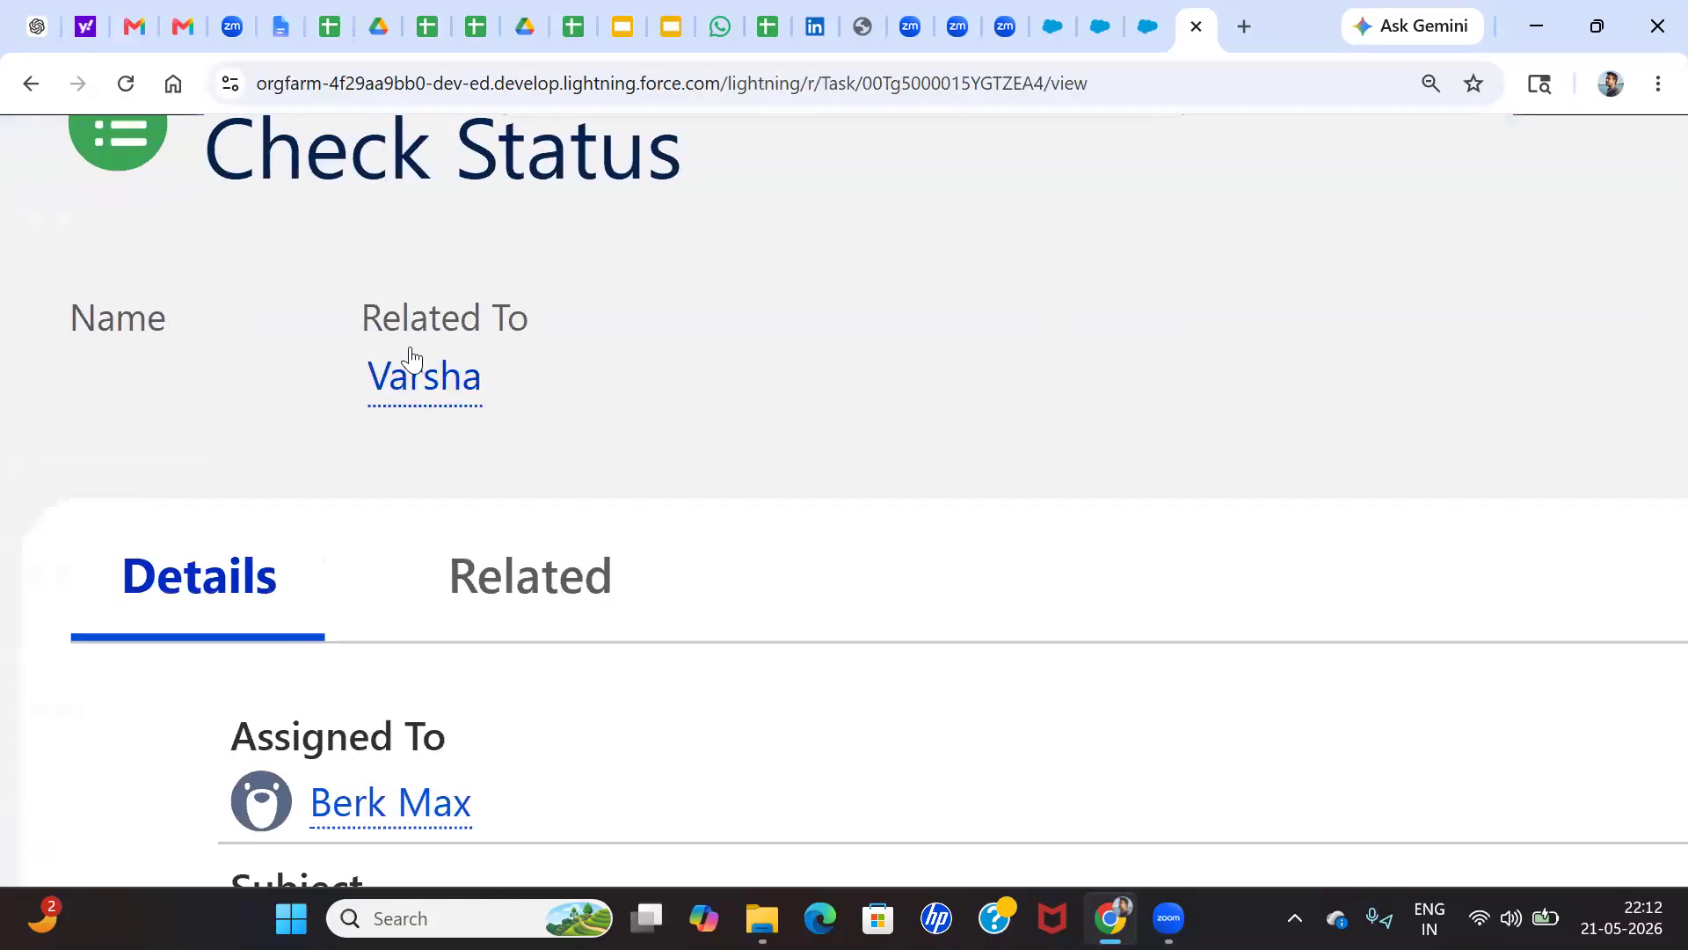
mouse_move(426, 376)
scroll(426, 387, "down", 5)
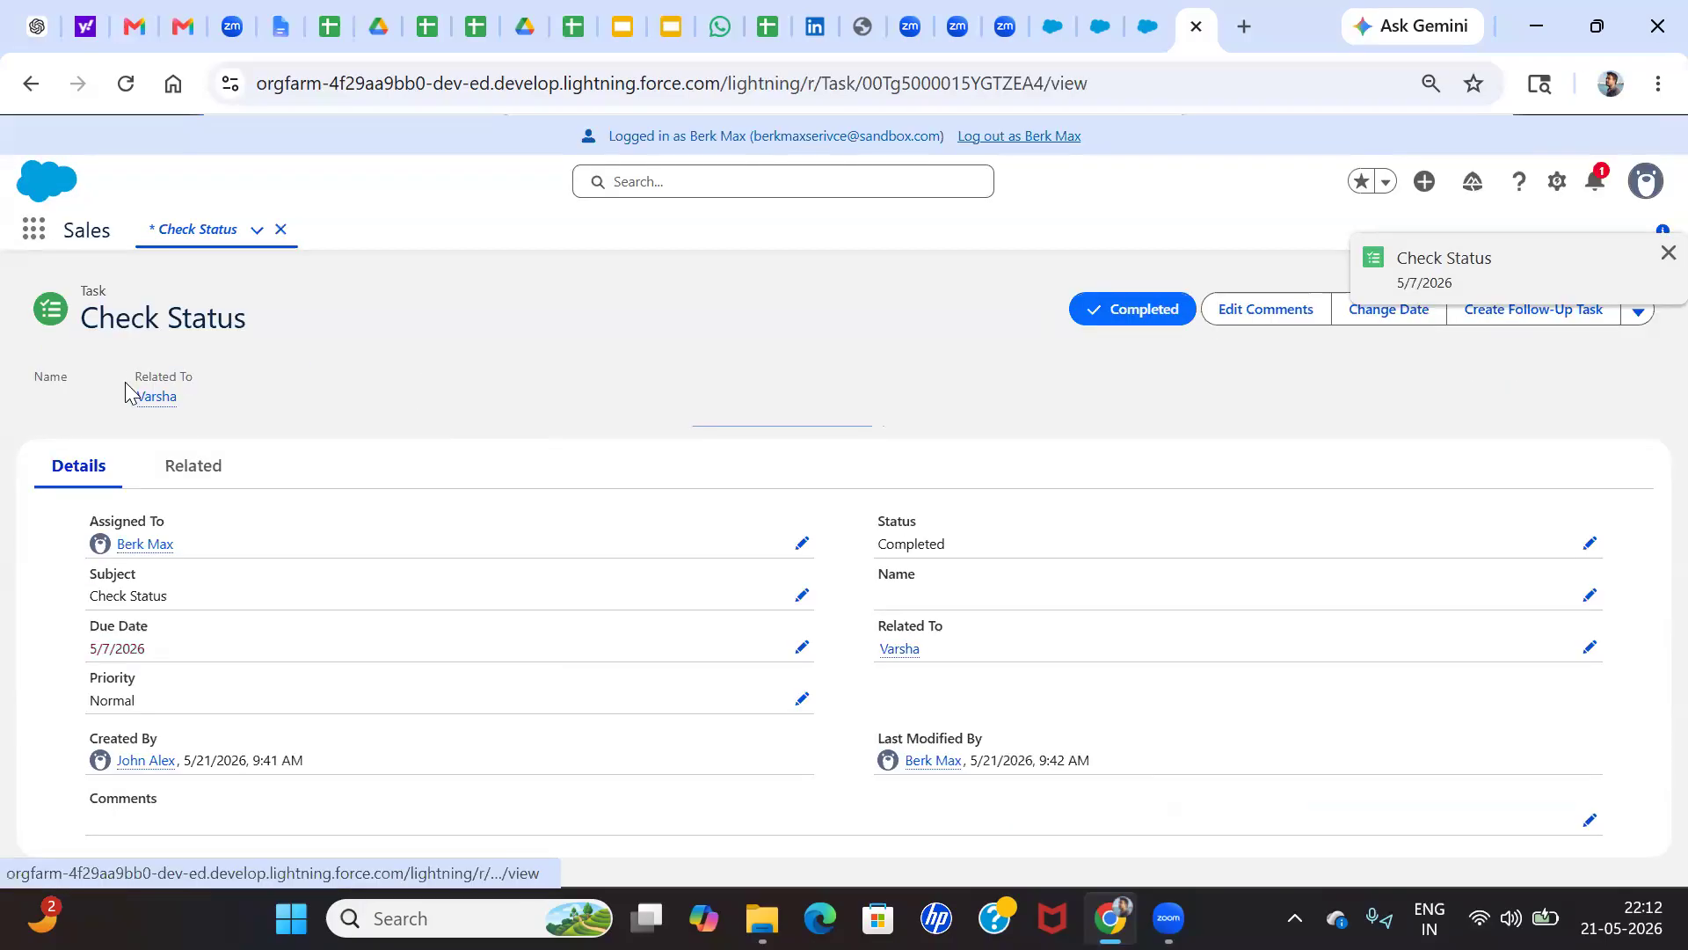
left_click(159, 397)
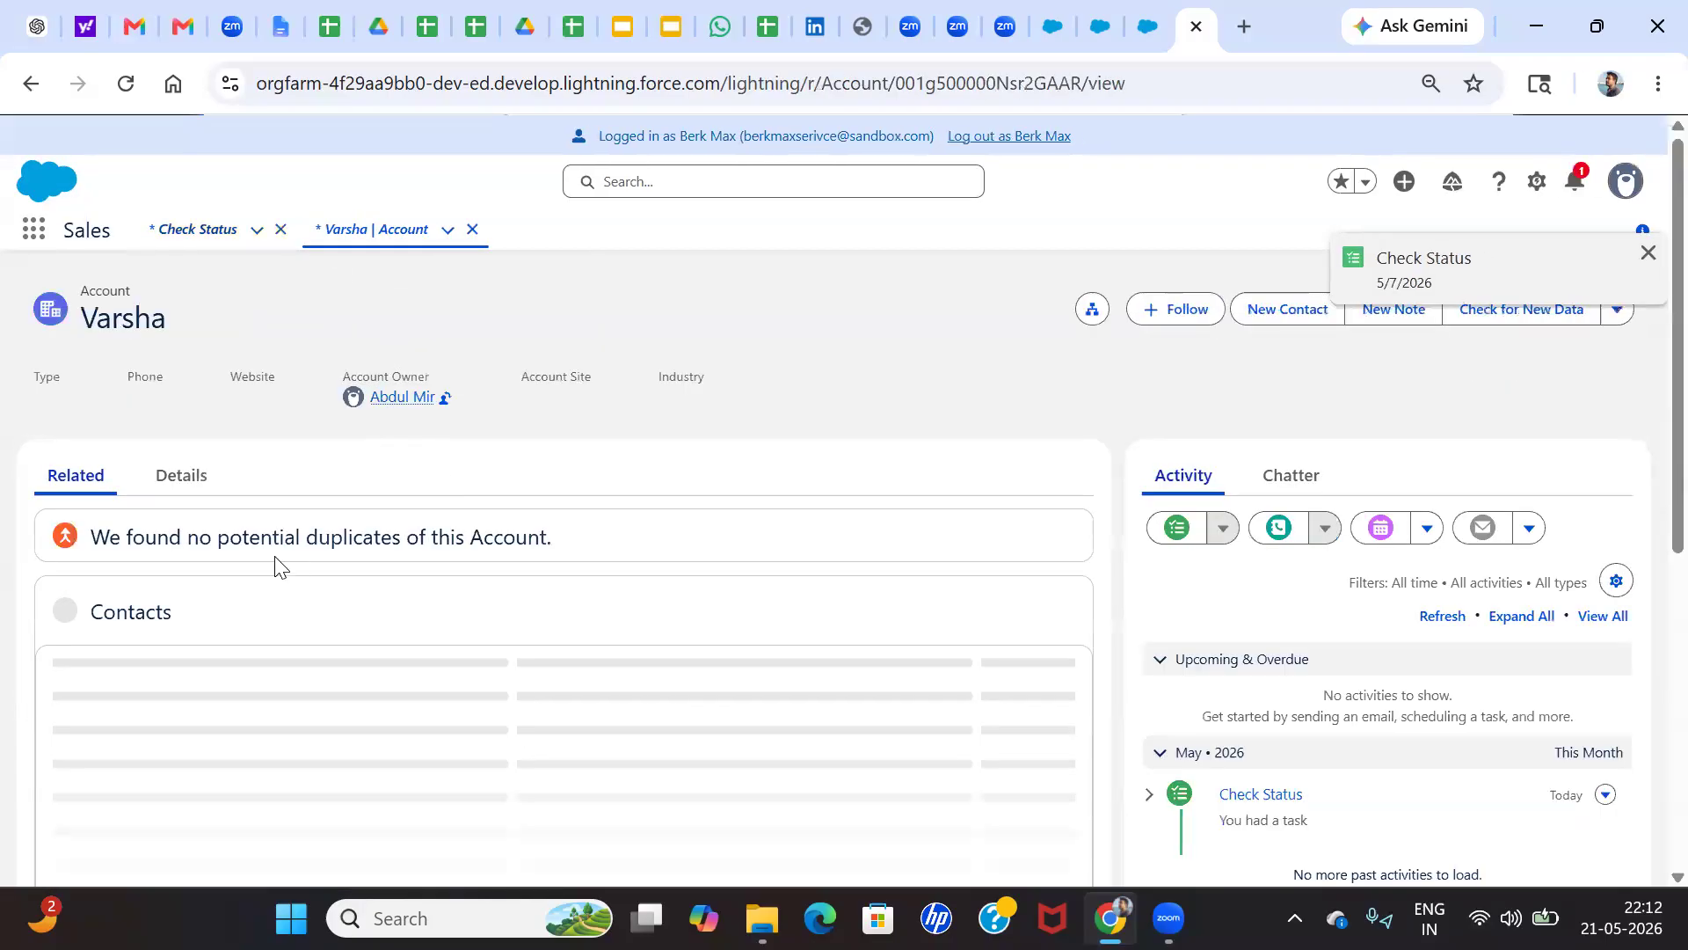
left_click(181, 486)
scroll(294, 615, "down", 3)
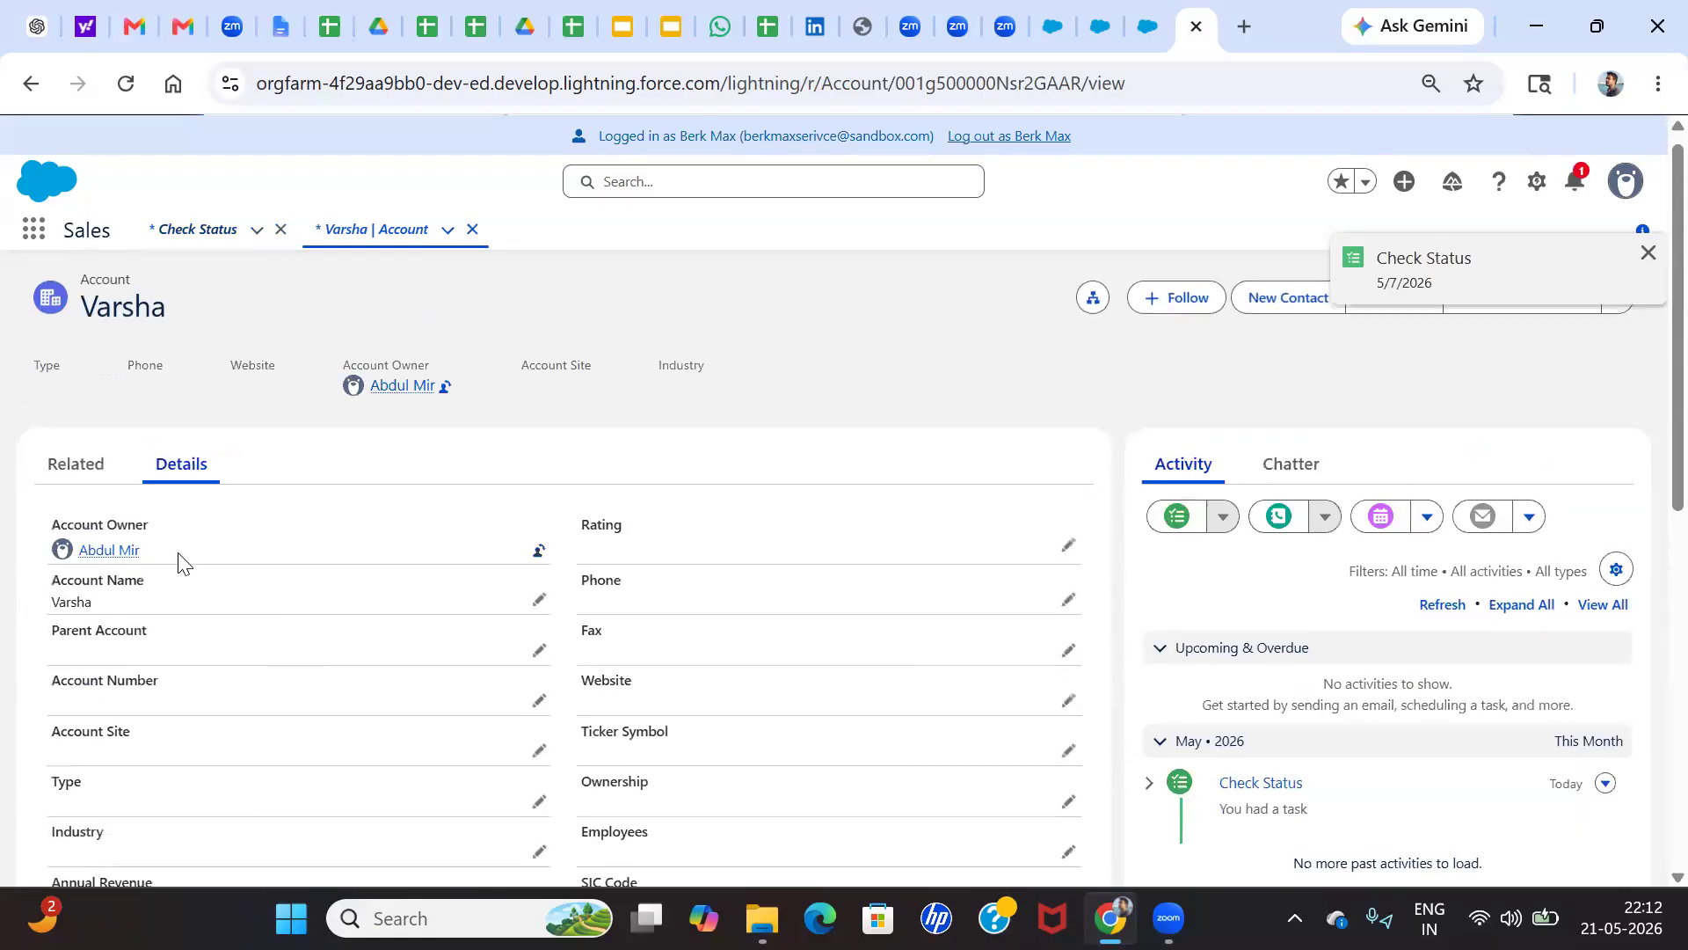
scroll(211, 547, "down", 3)
scroll(212, 572, "down", 5)
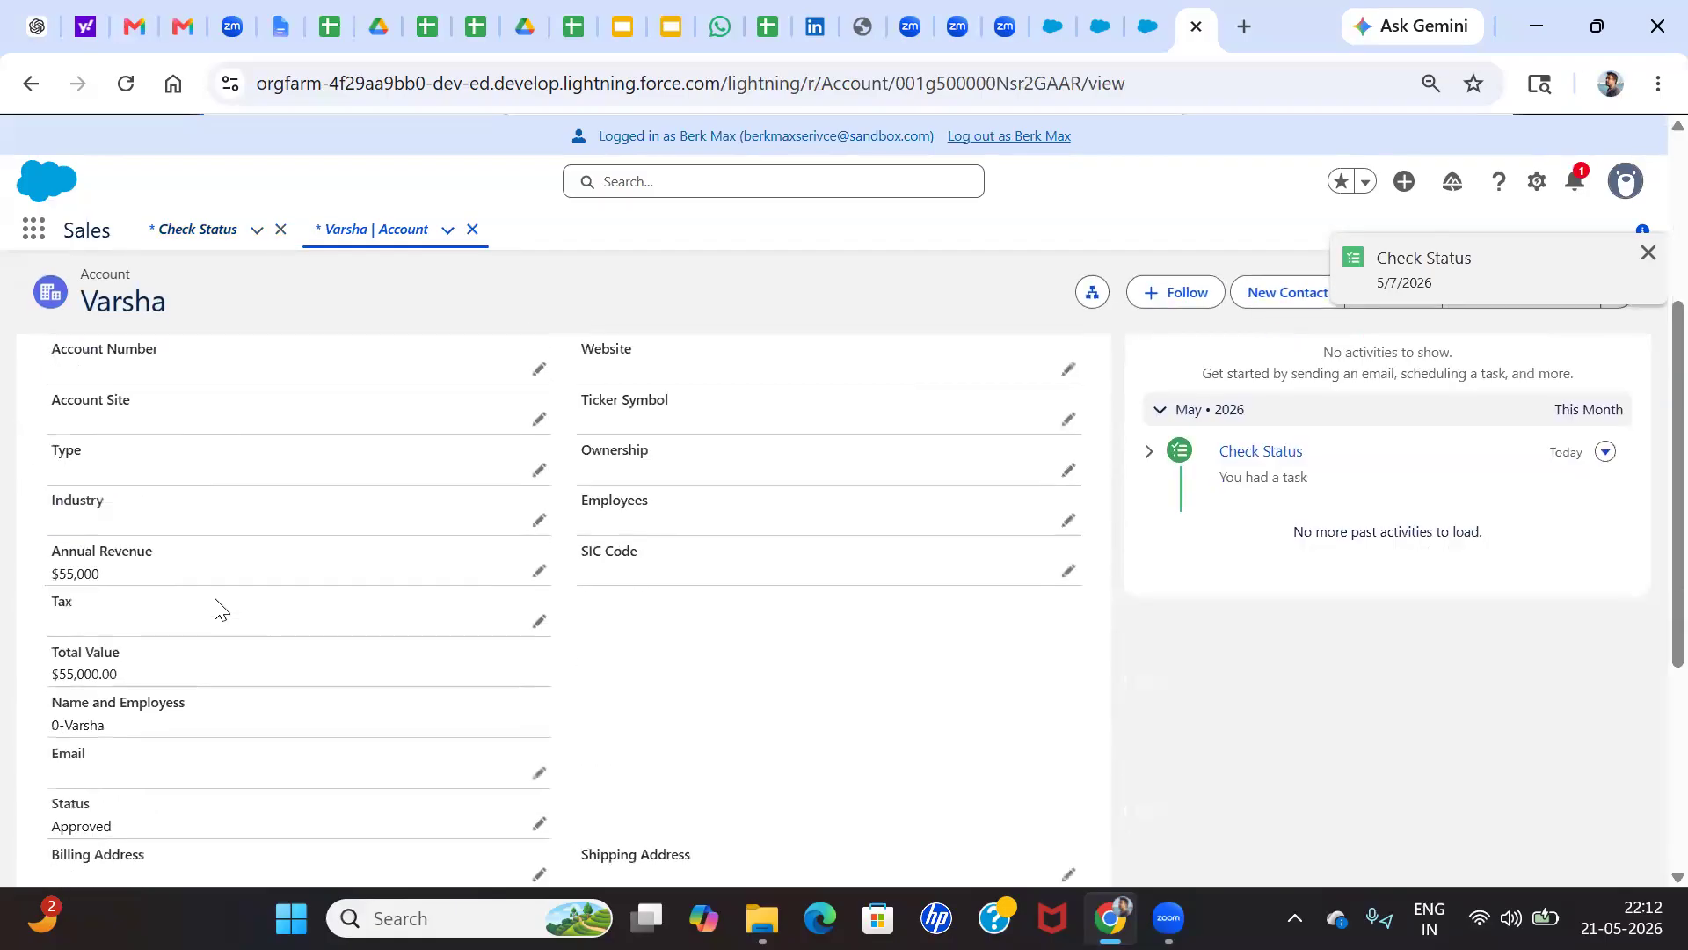
scroll(123, 632, "down", 2)
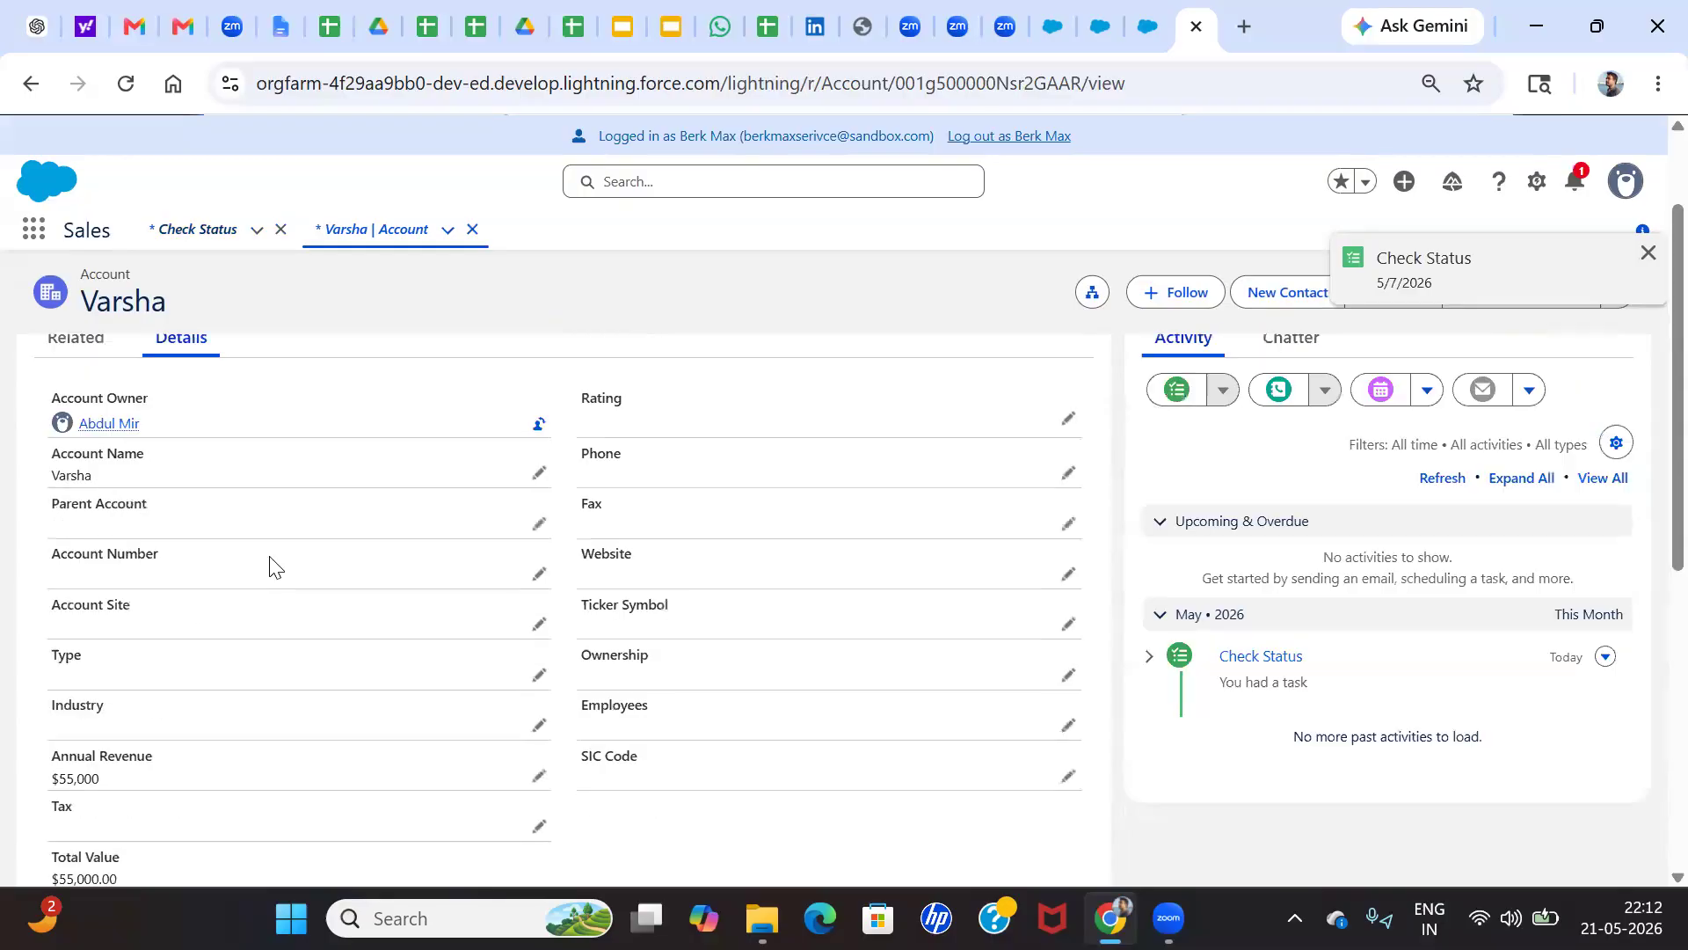
scroll(217, 584, "down", 10)
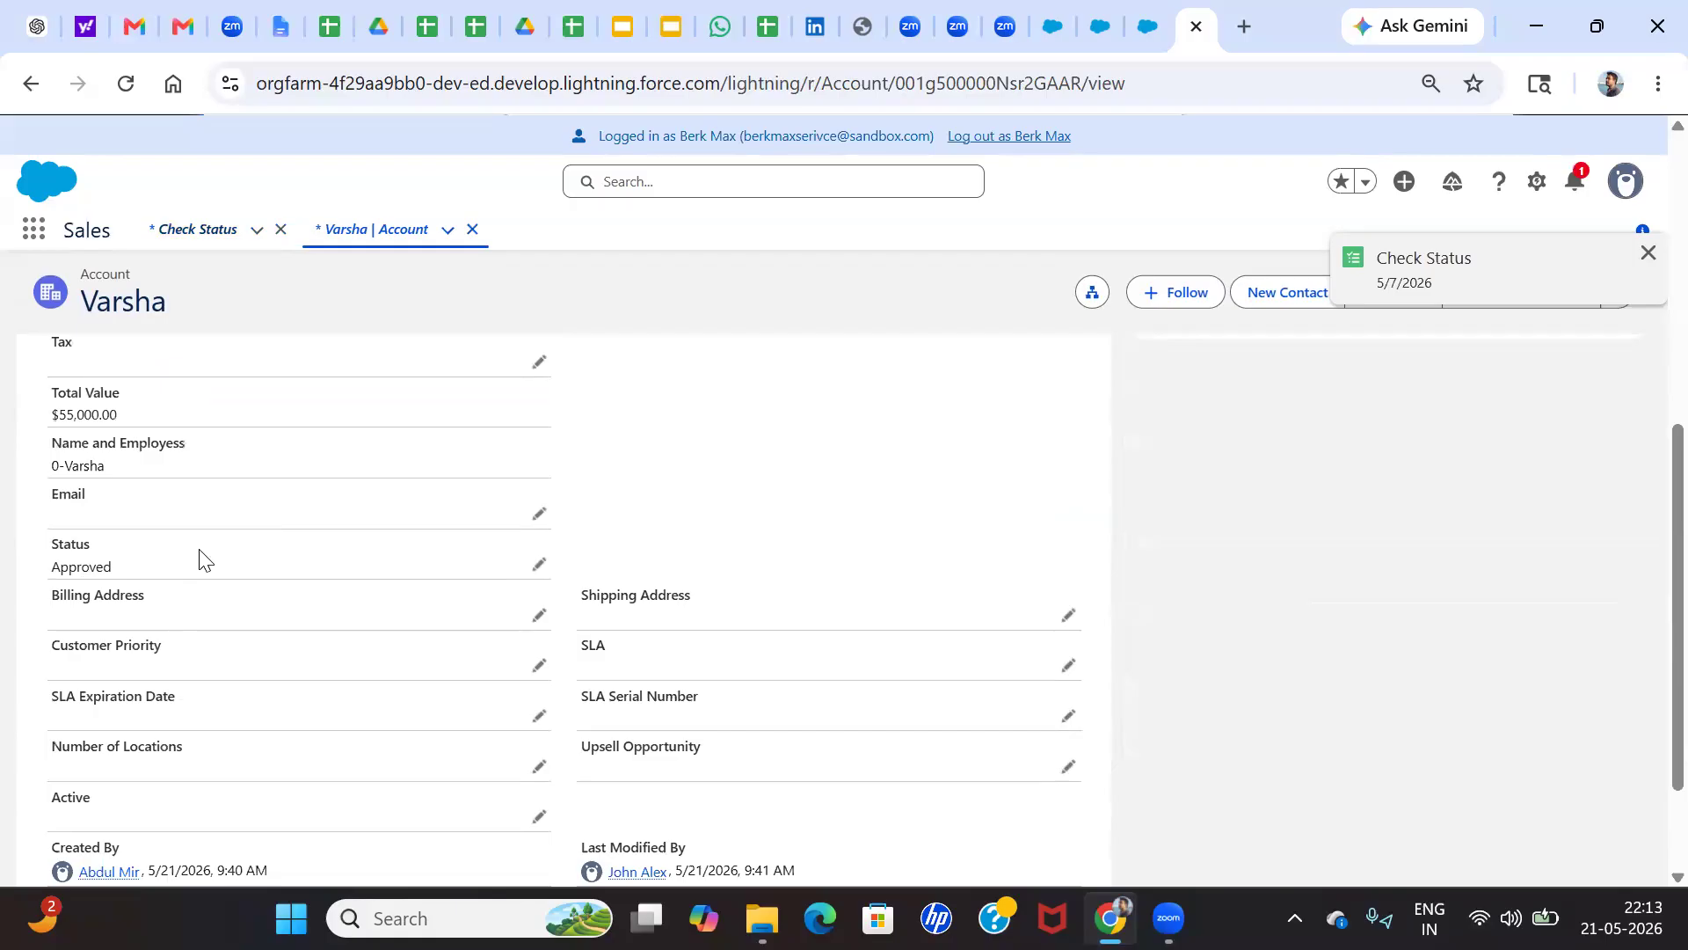
Return to the Check Status task and reopen its related account to recheck the revenue and Status fields
left_click(30, 86)
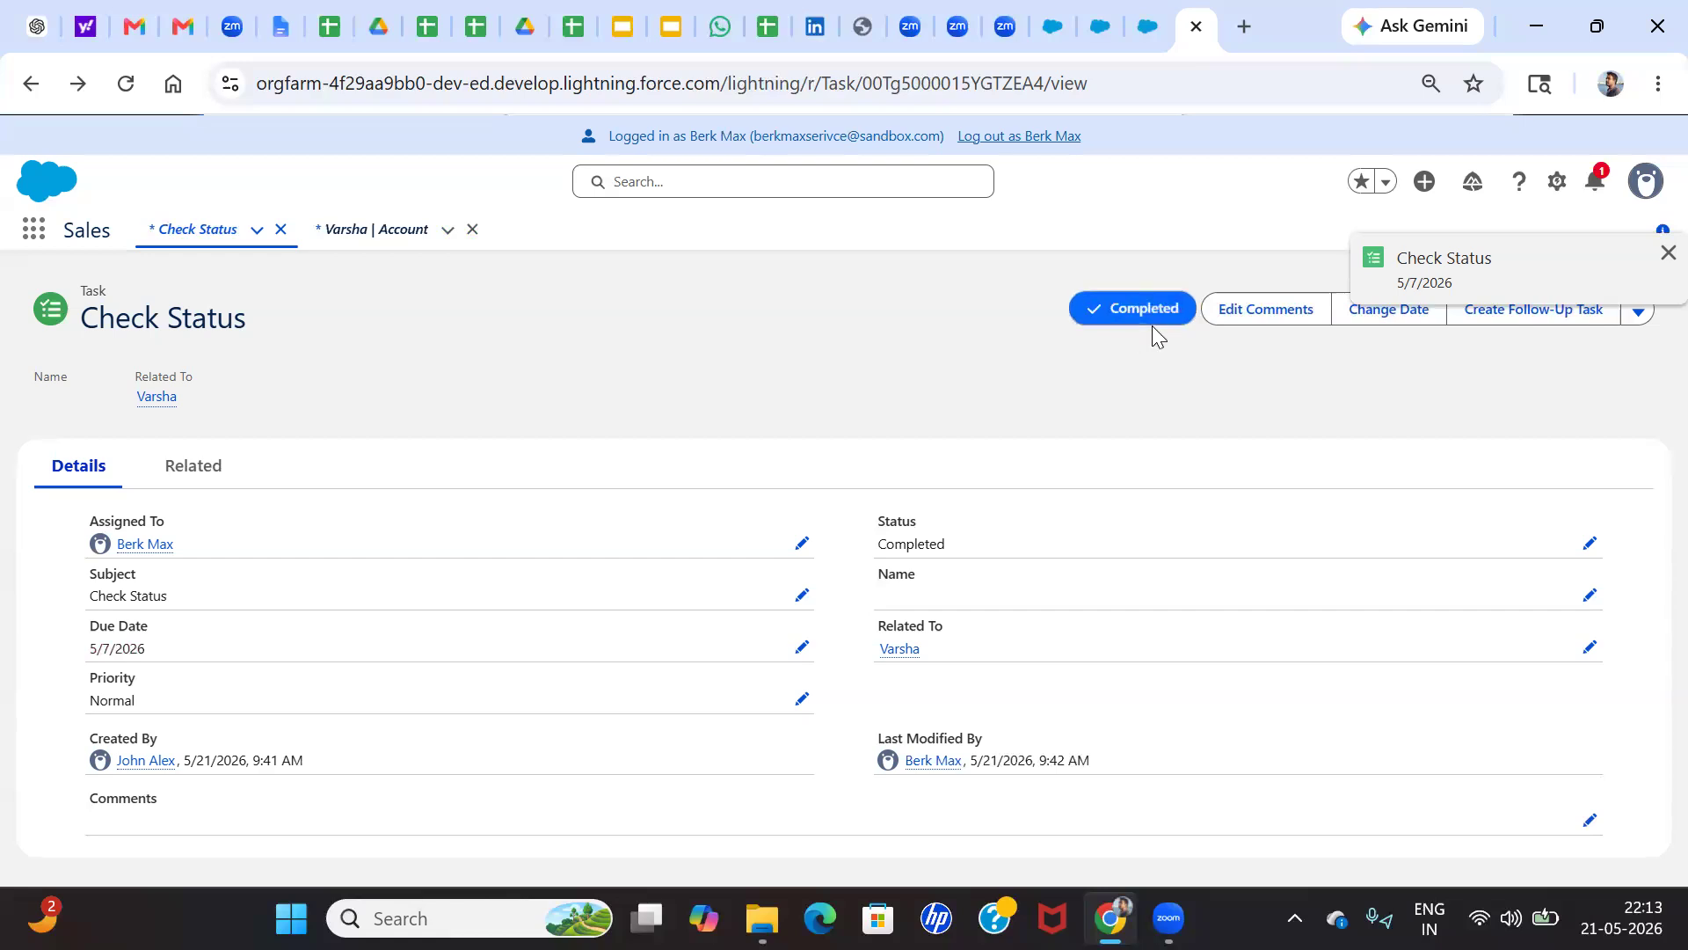
left_click(155, 401)
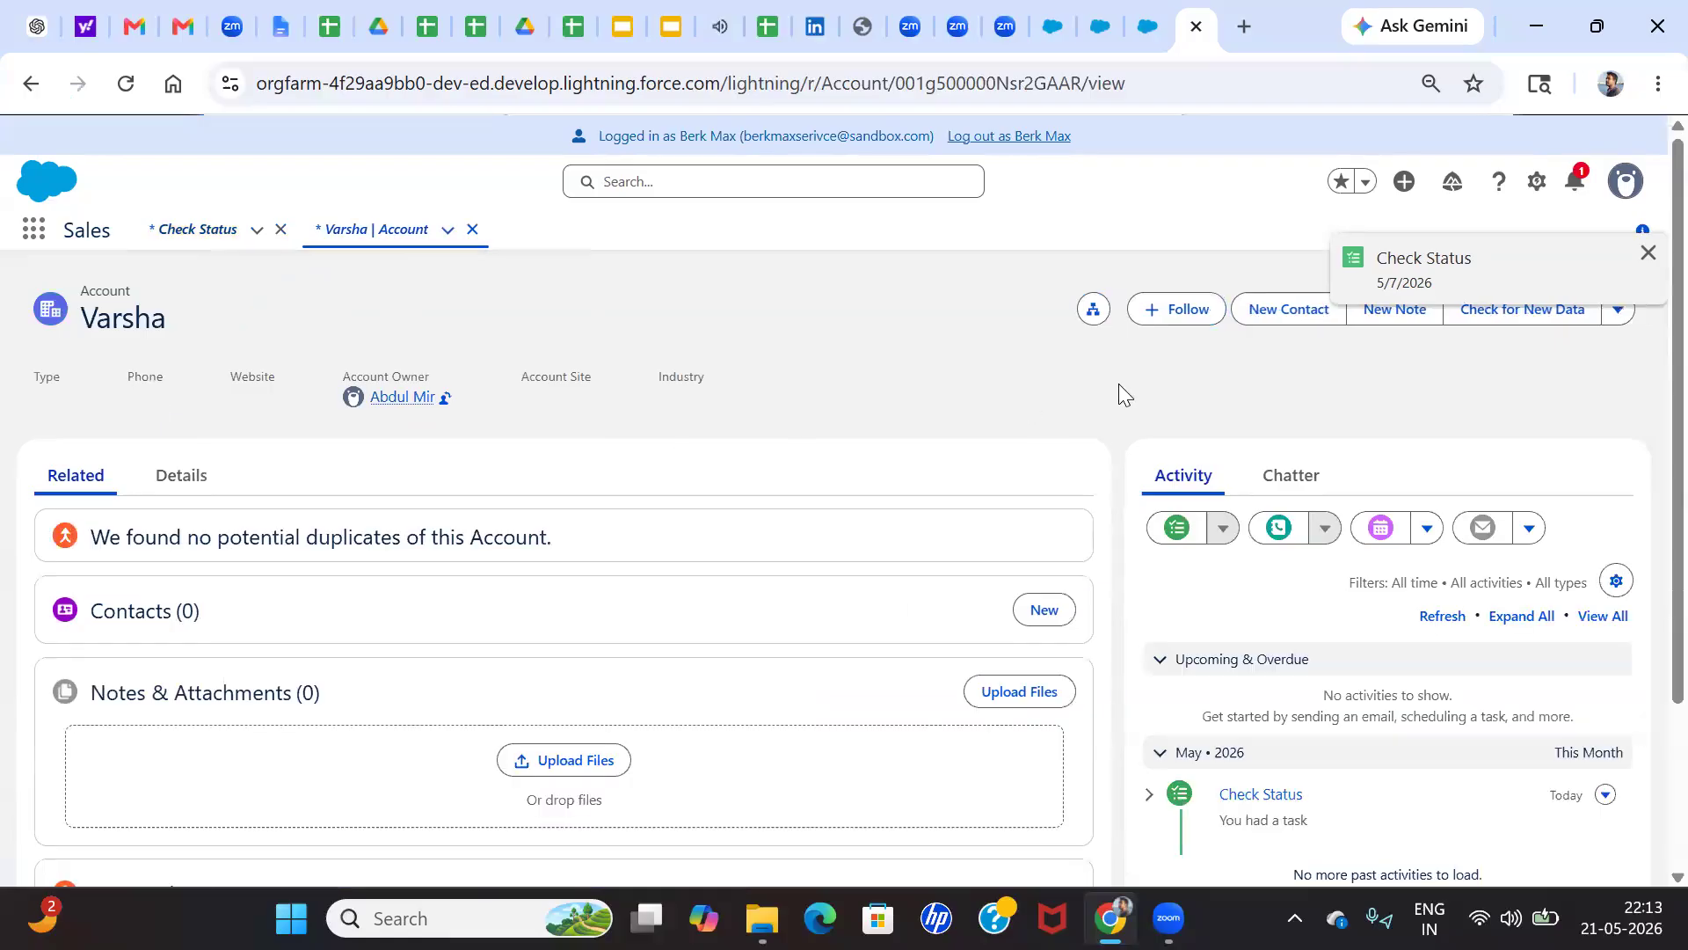
left_click(181, 485)
scroll(326, 691, "down", 3)
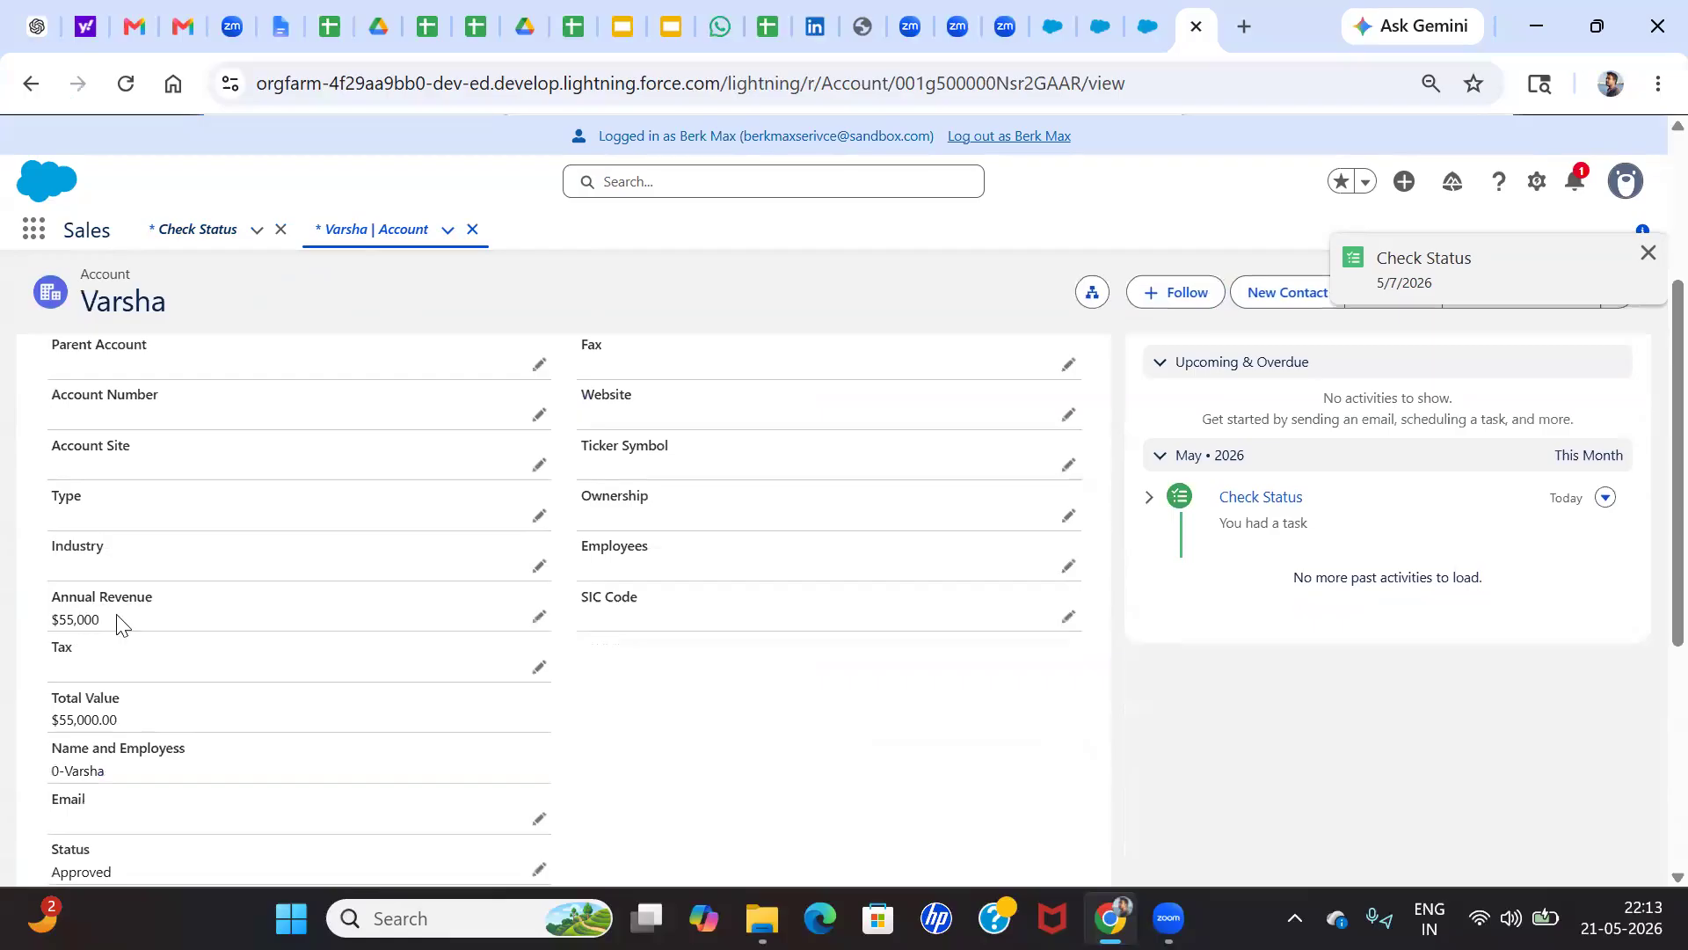
scroll(176, 637, "down", 1)
scroll(88, 671, "down", 2)
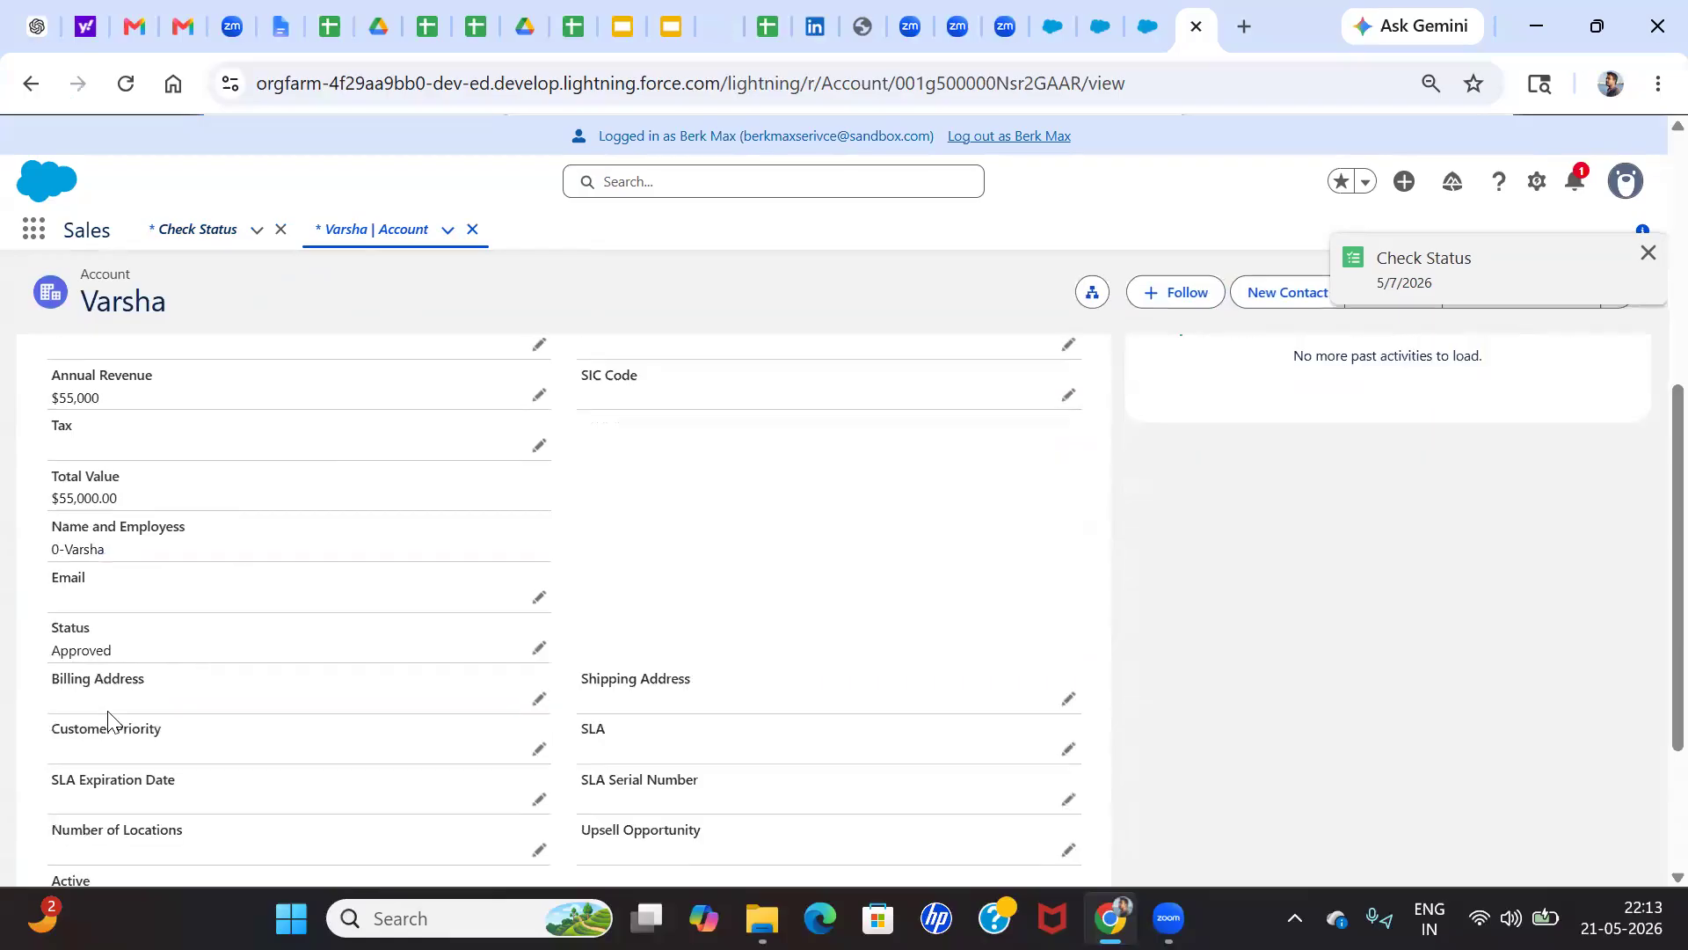
scroll(139, 615, "up", 4)
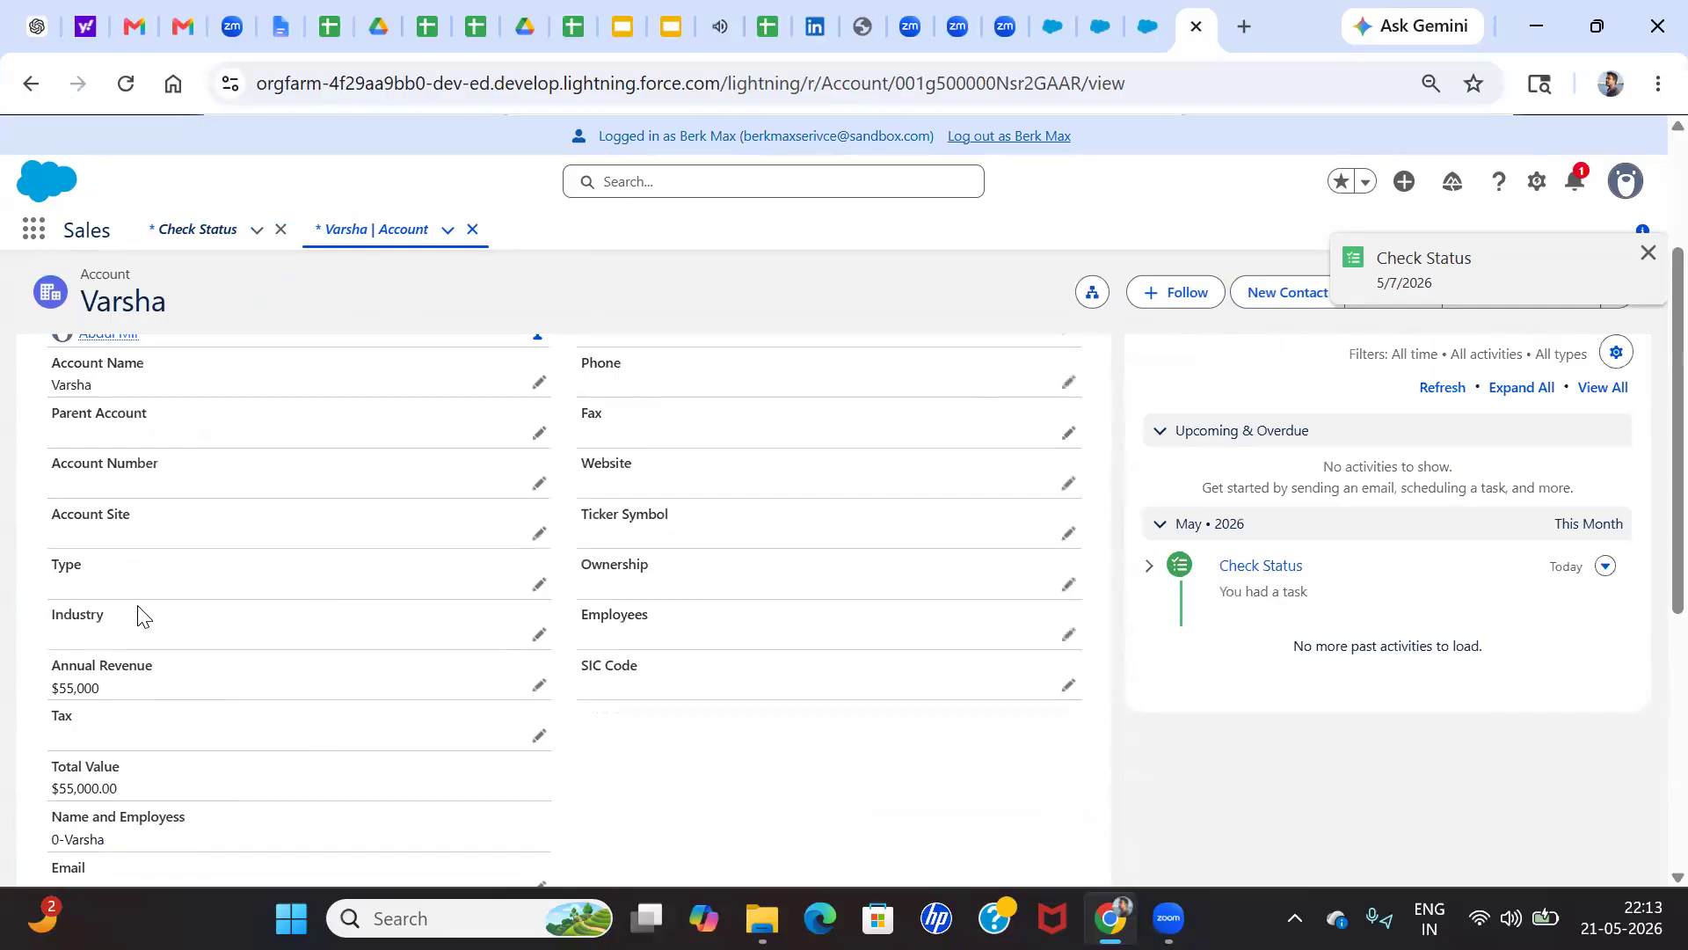
Go back to the Check Status task and log out of the Service Manager user's session
left_click(31, 77)
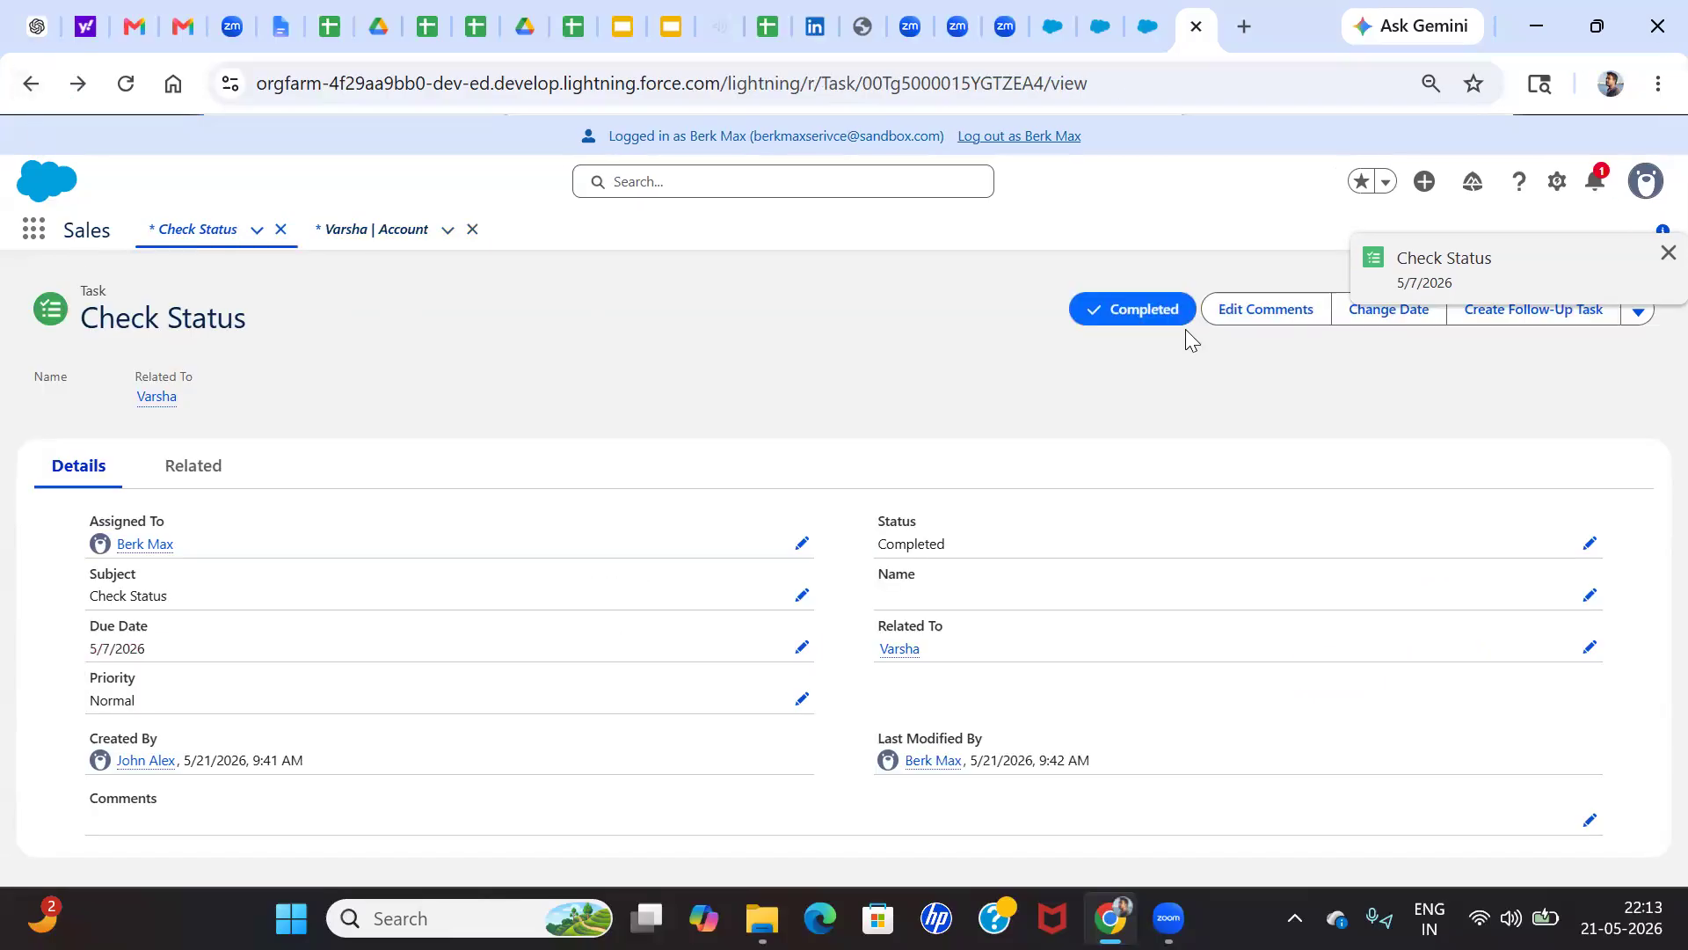
left_click(1007, 143)
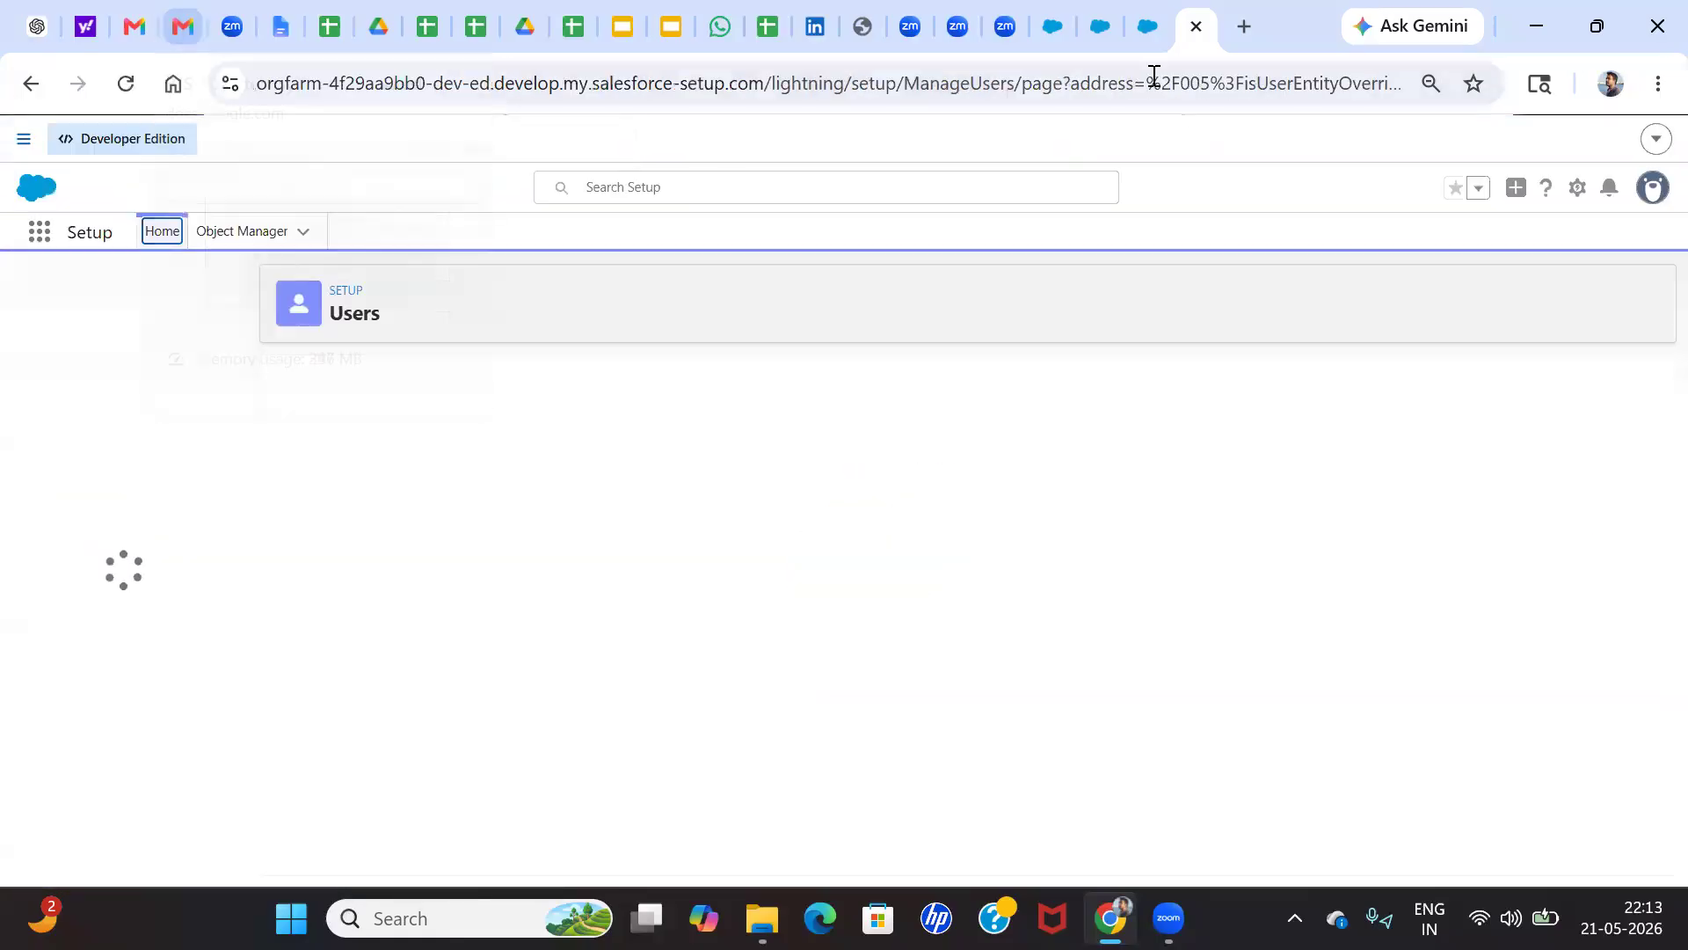
Reload the account record in the administrator's session and examine its Details for the Status field
left_click(1053, 27)
left_click(126, 83)
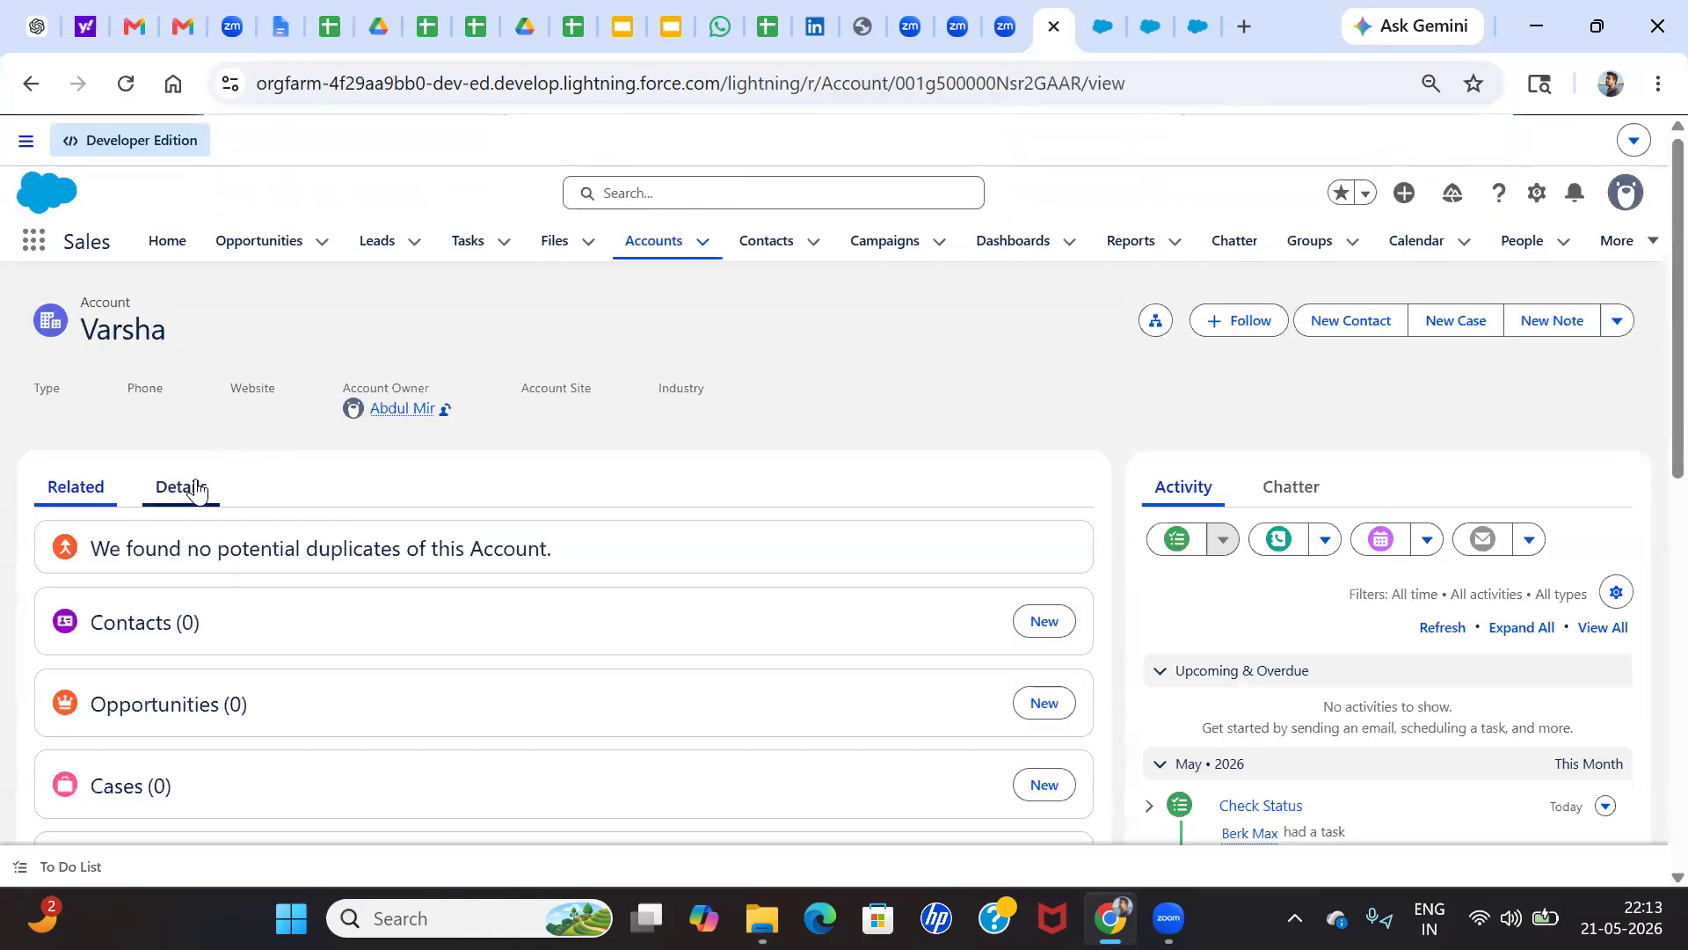
left_click(197, 490)
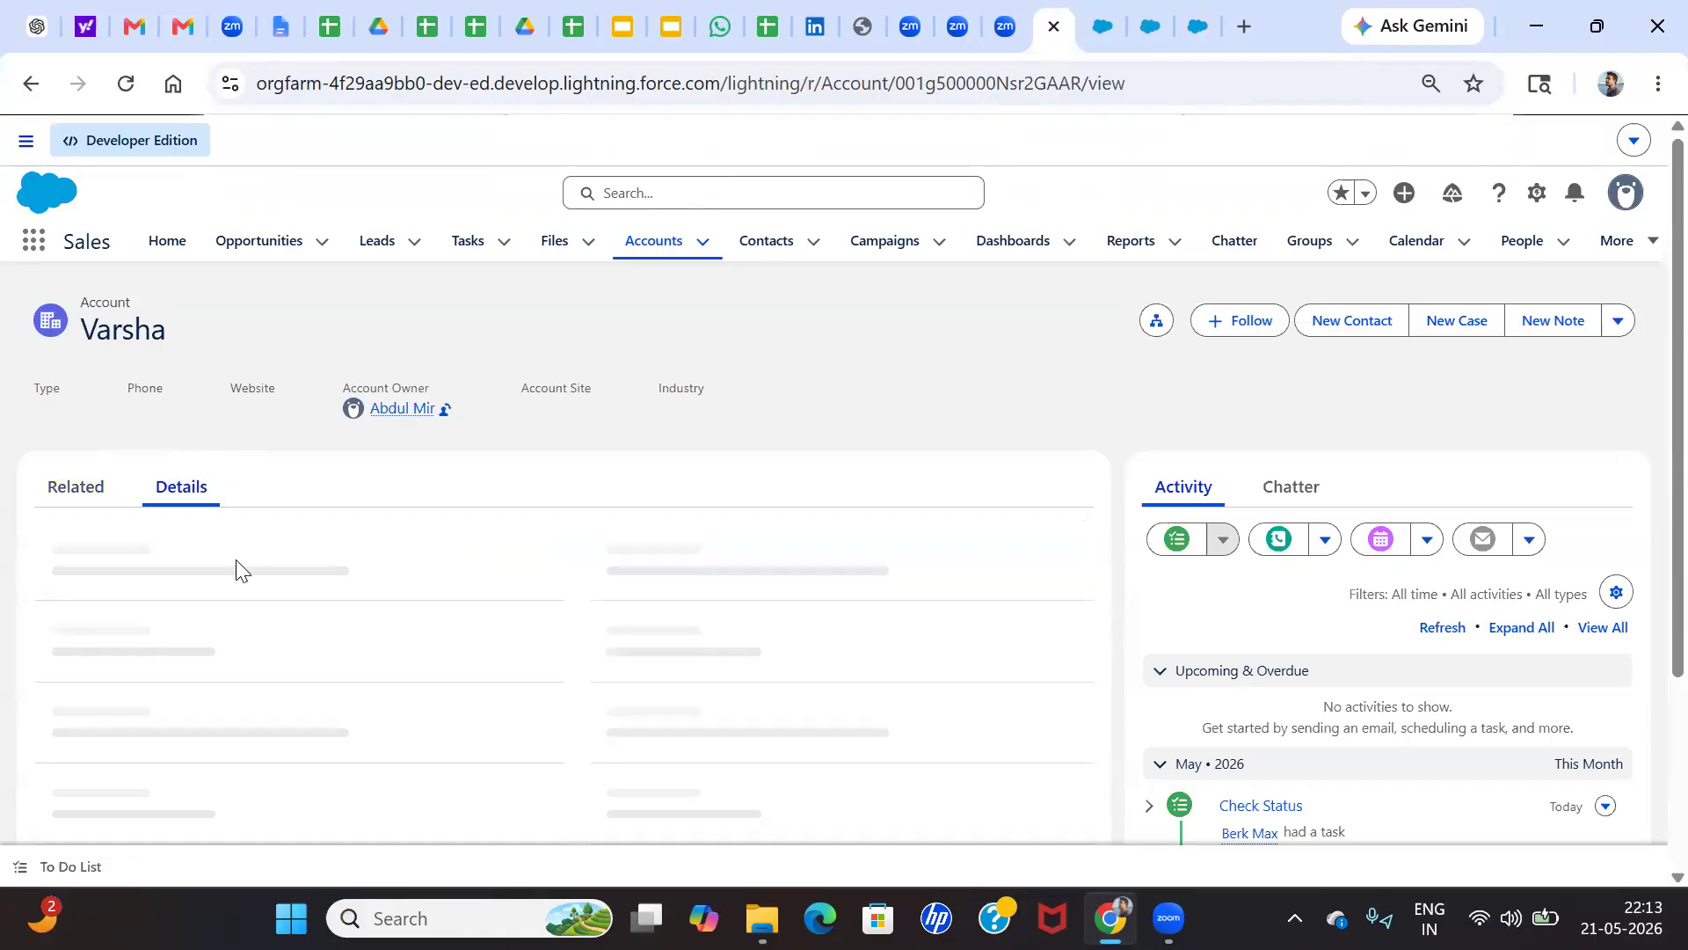
scroll(132, 560, "down", 3)
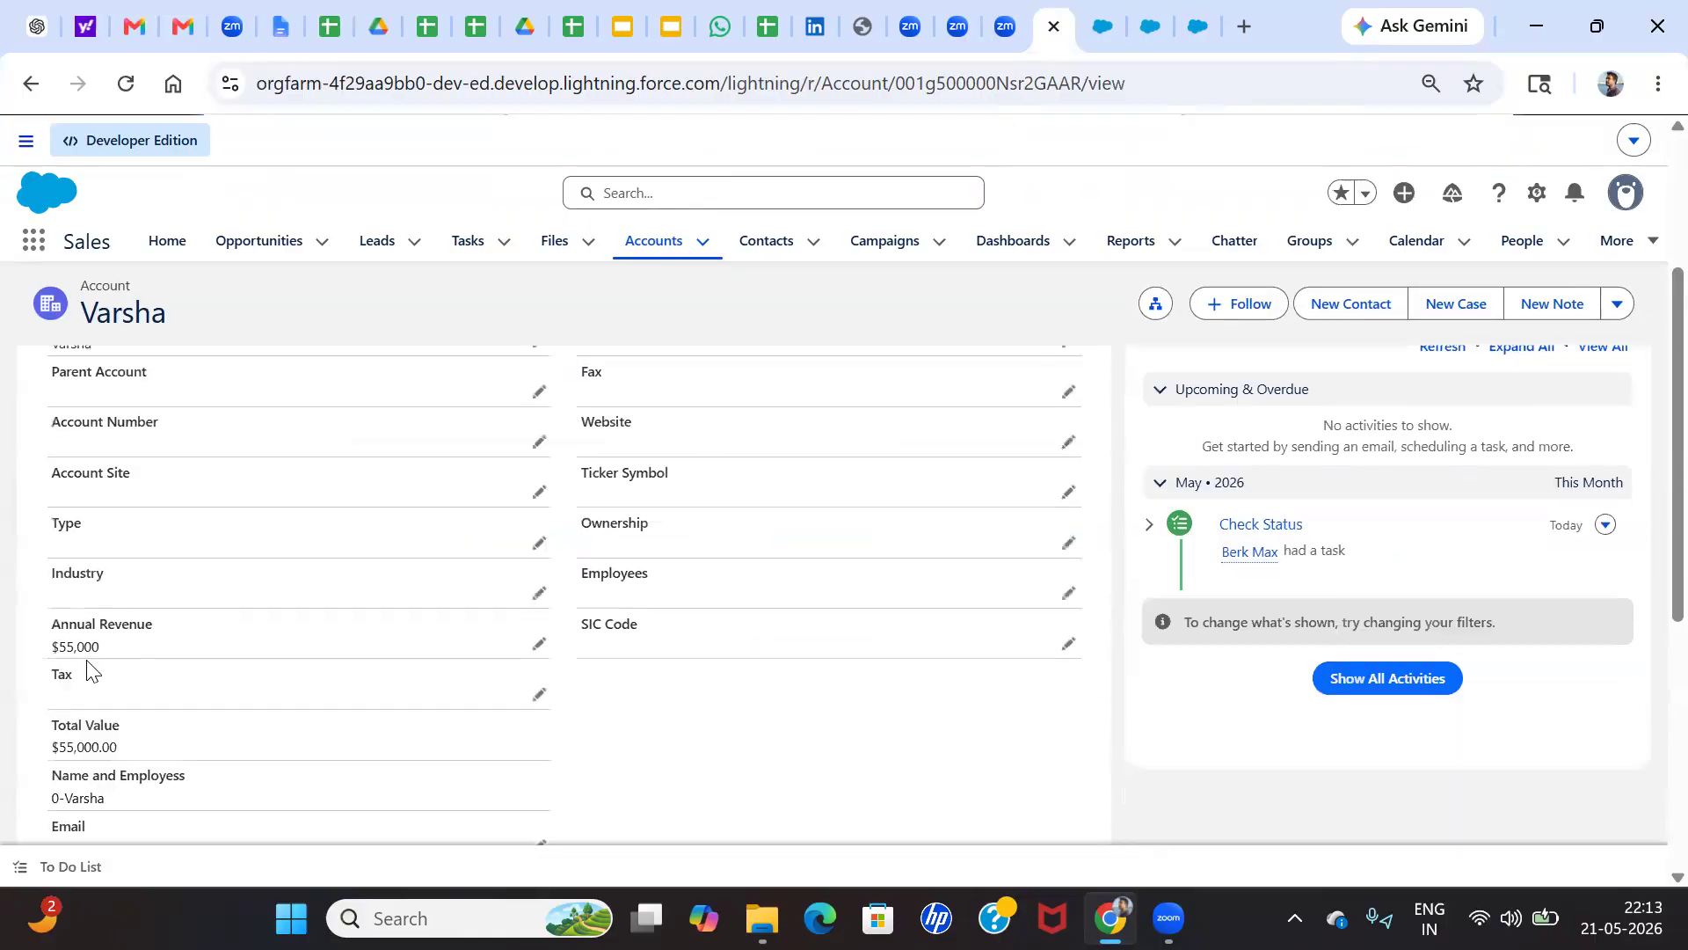
scroll(93, 662, "down", 2)
scroll(138, 681, "down", 1)
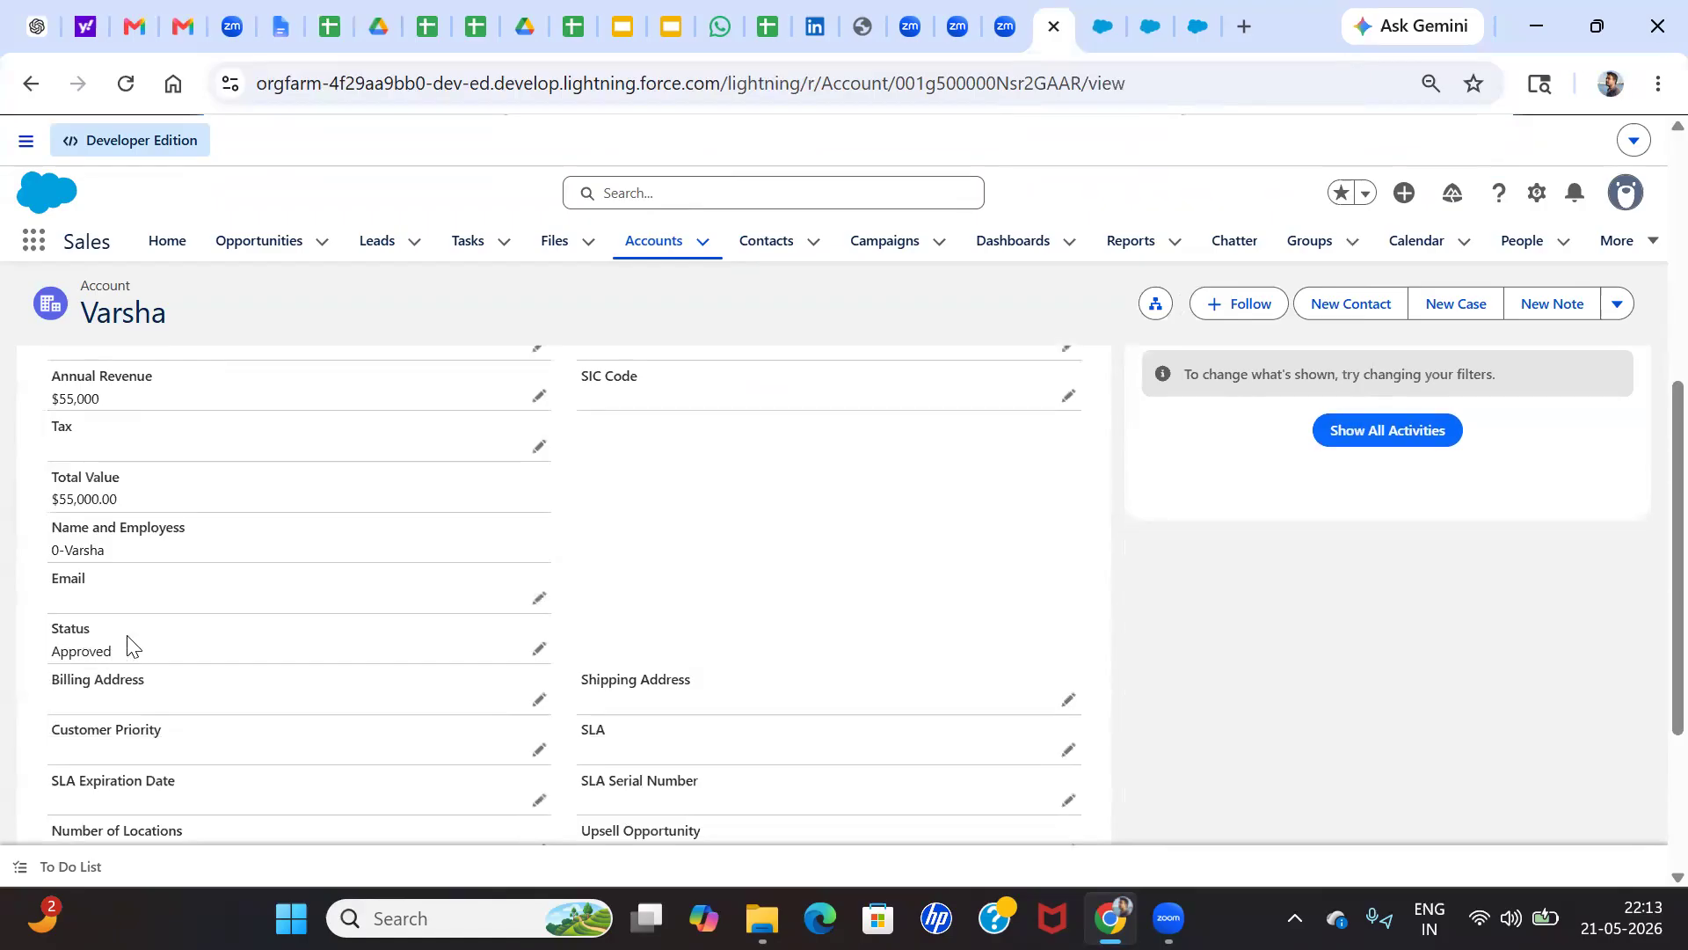
scroll(231, 519, "up", 1)
scroll(169, 439, "up", 3)
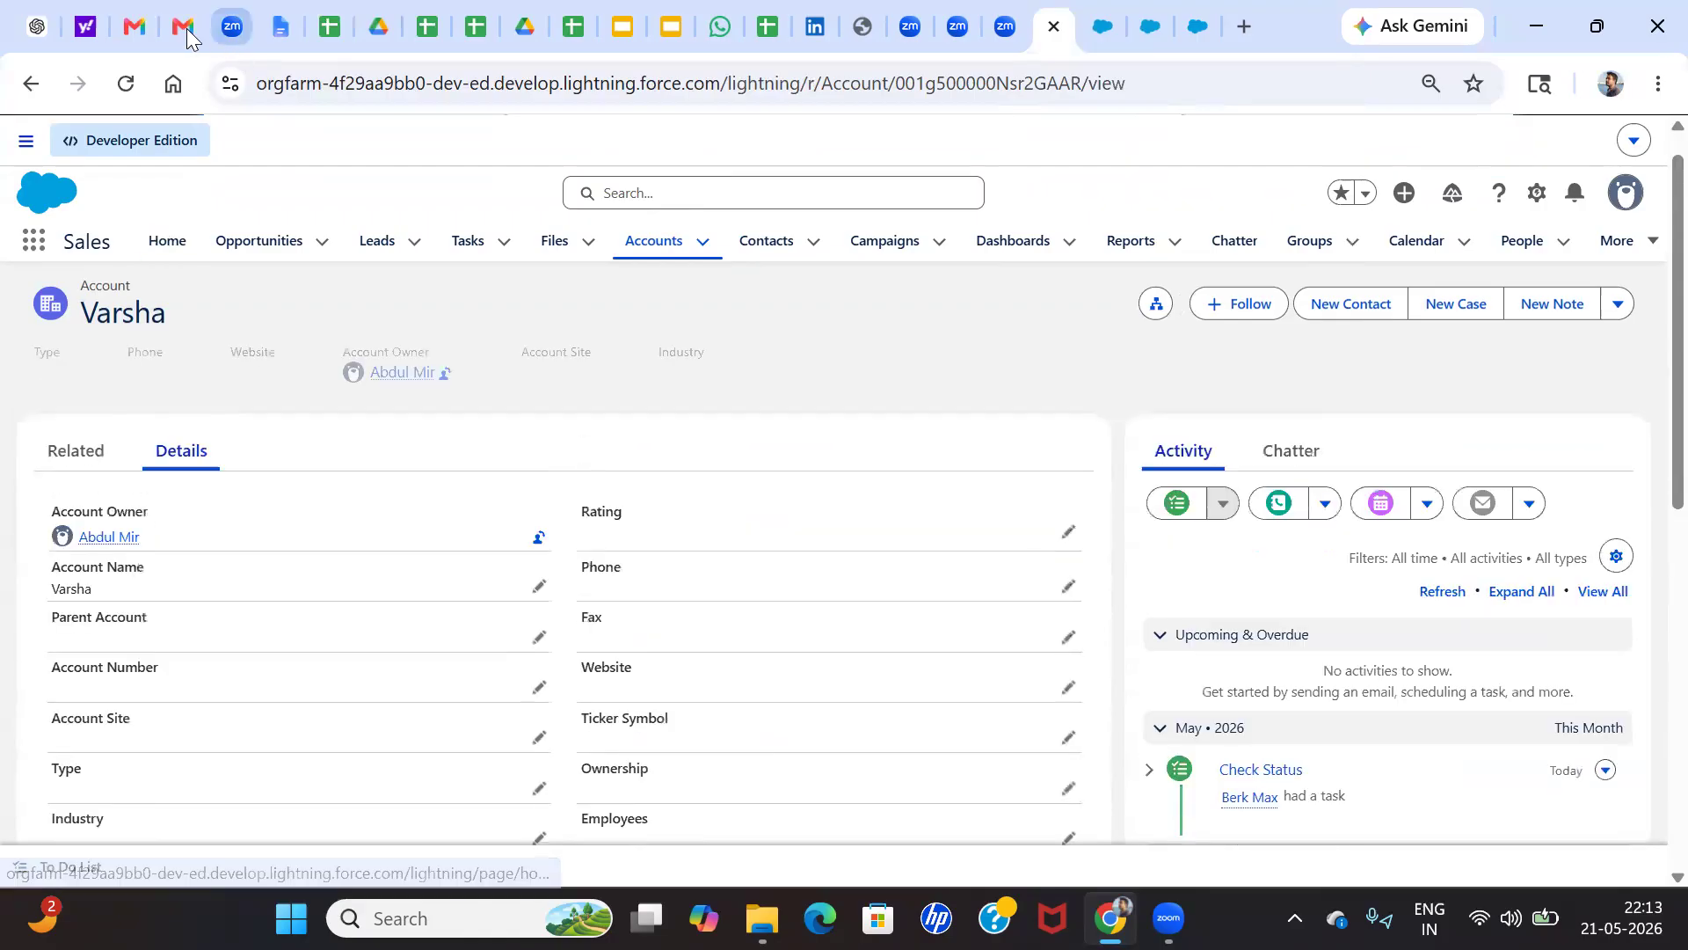
Switch to Gmail and open the mailbox of the default Google account
left_click(184, 28)
left_click(212, 316)
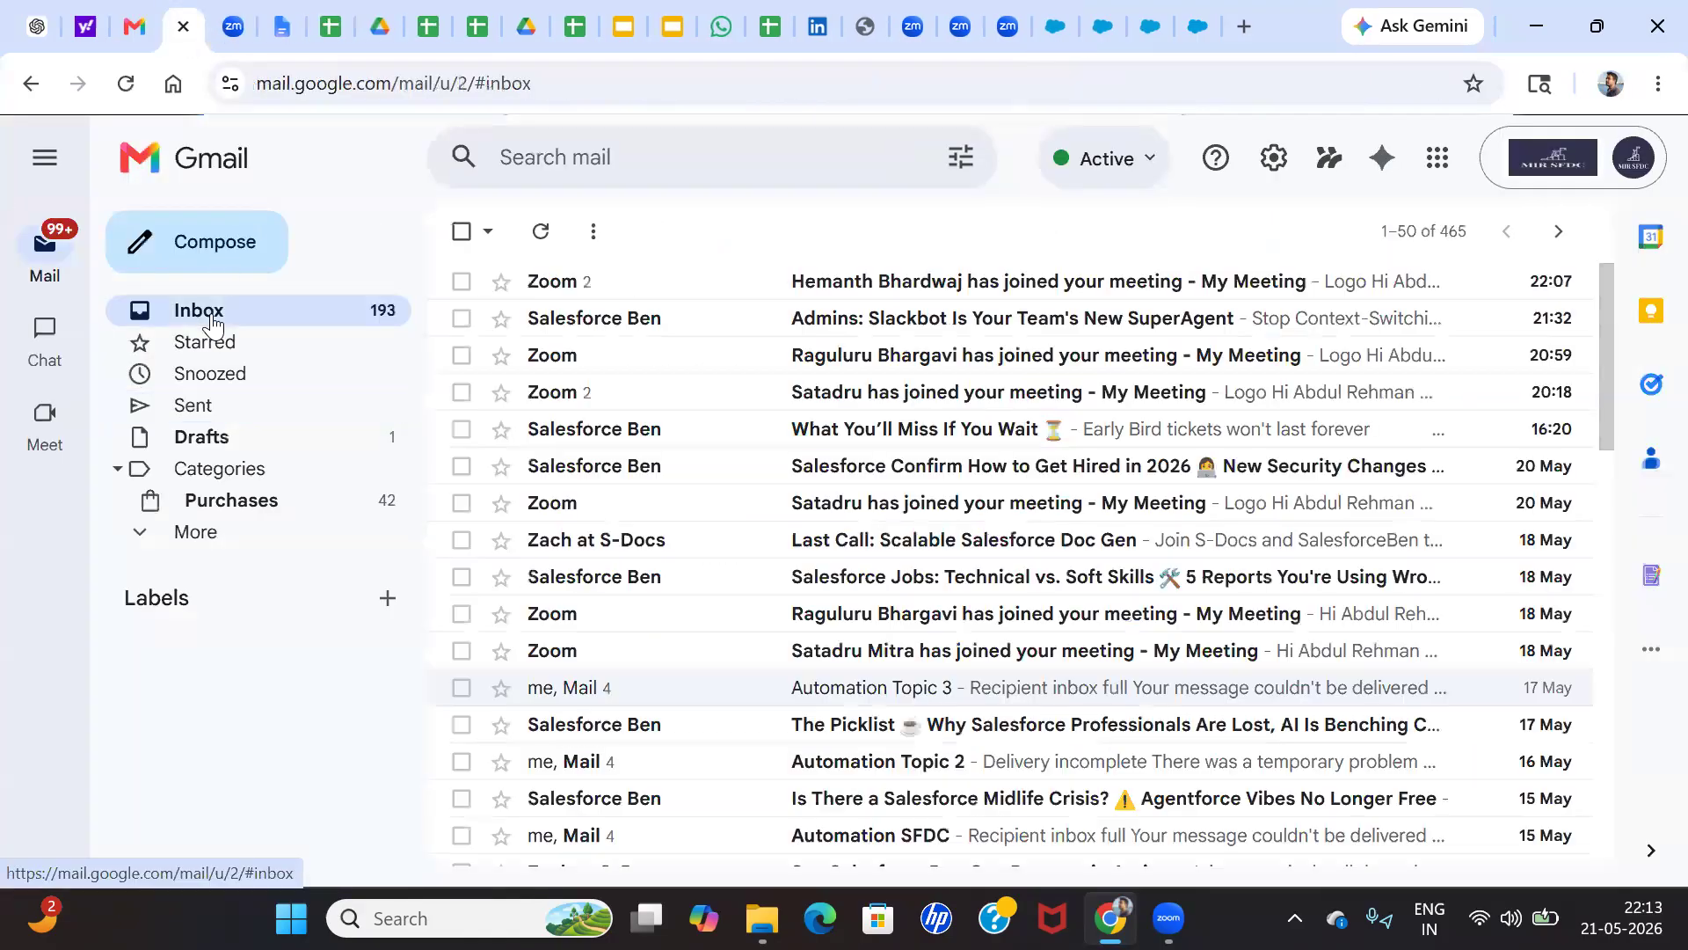
left_click(1584, 161)
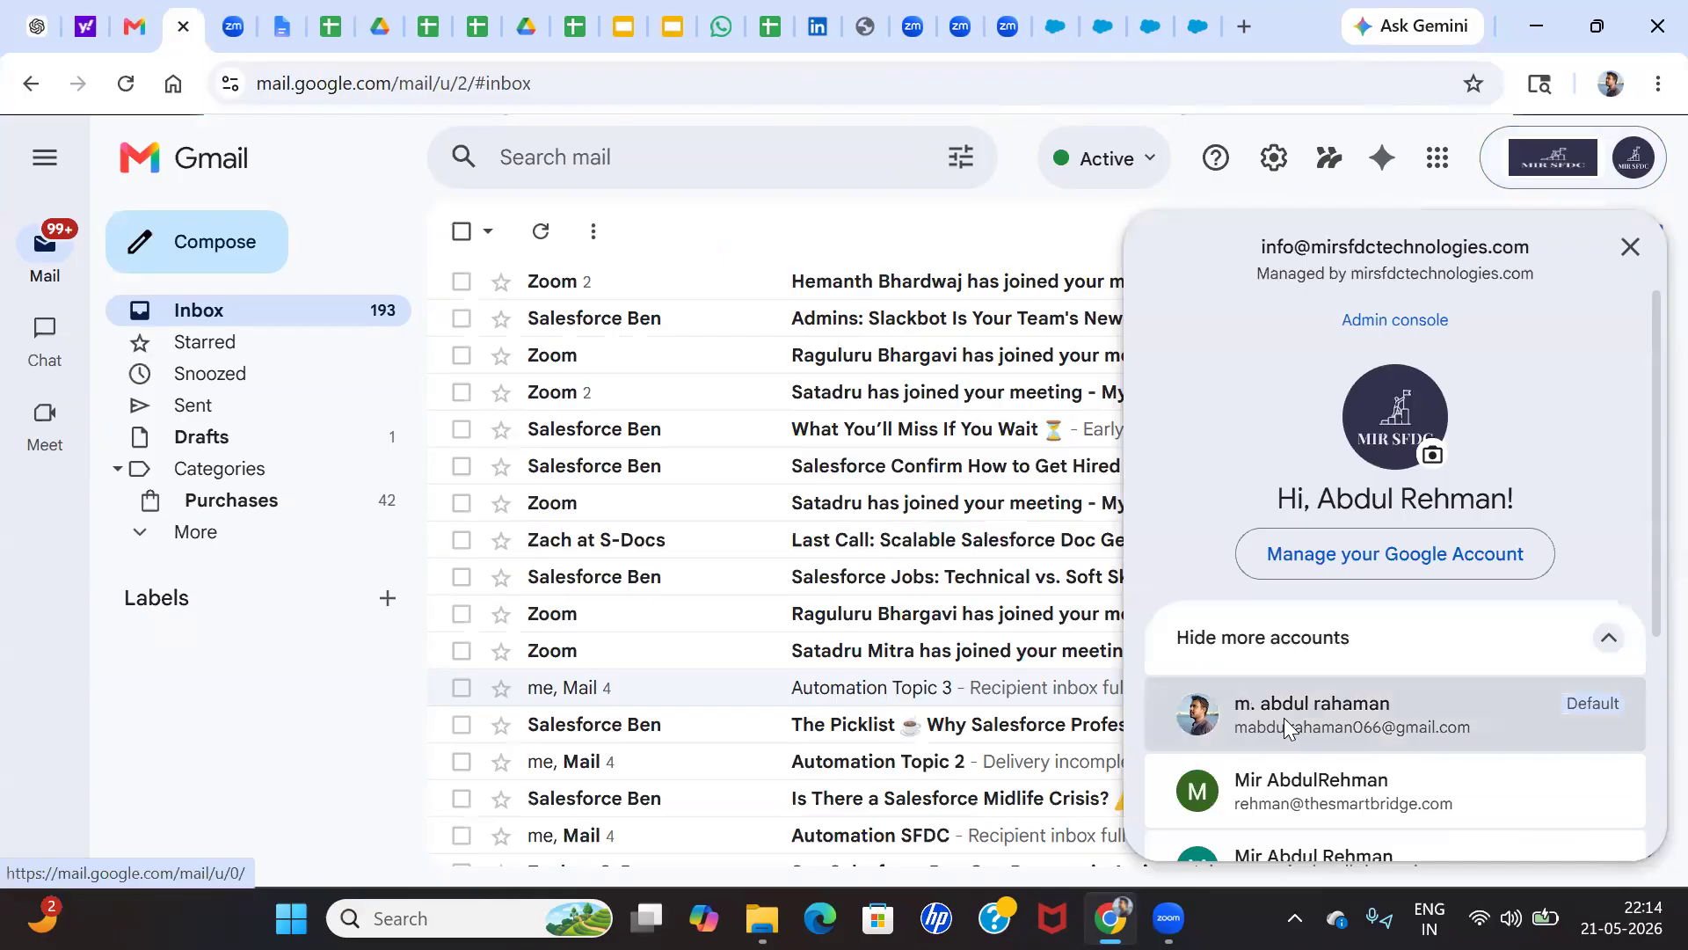
left_click(1286, 730)
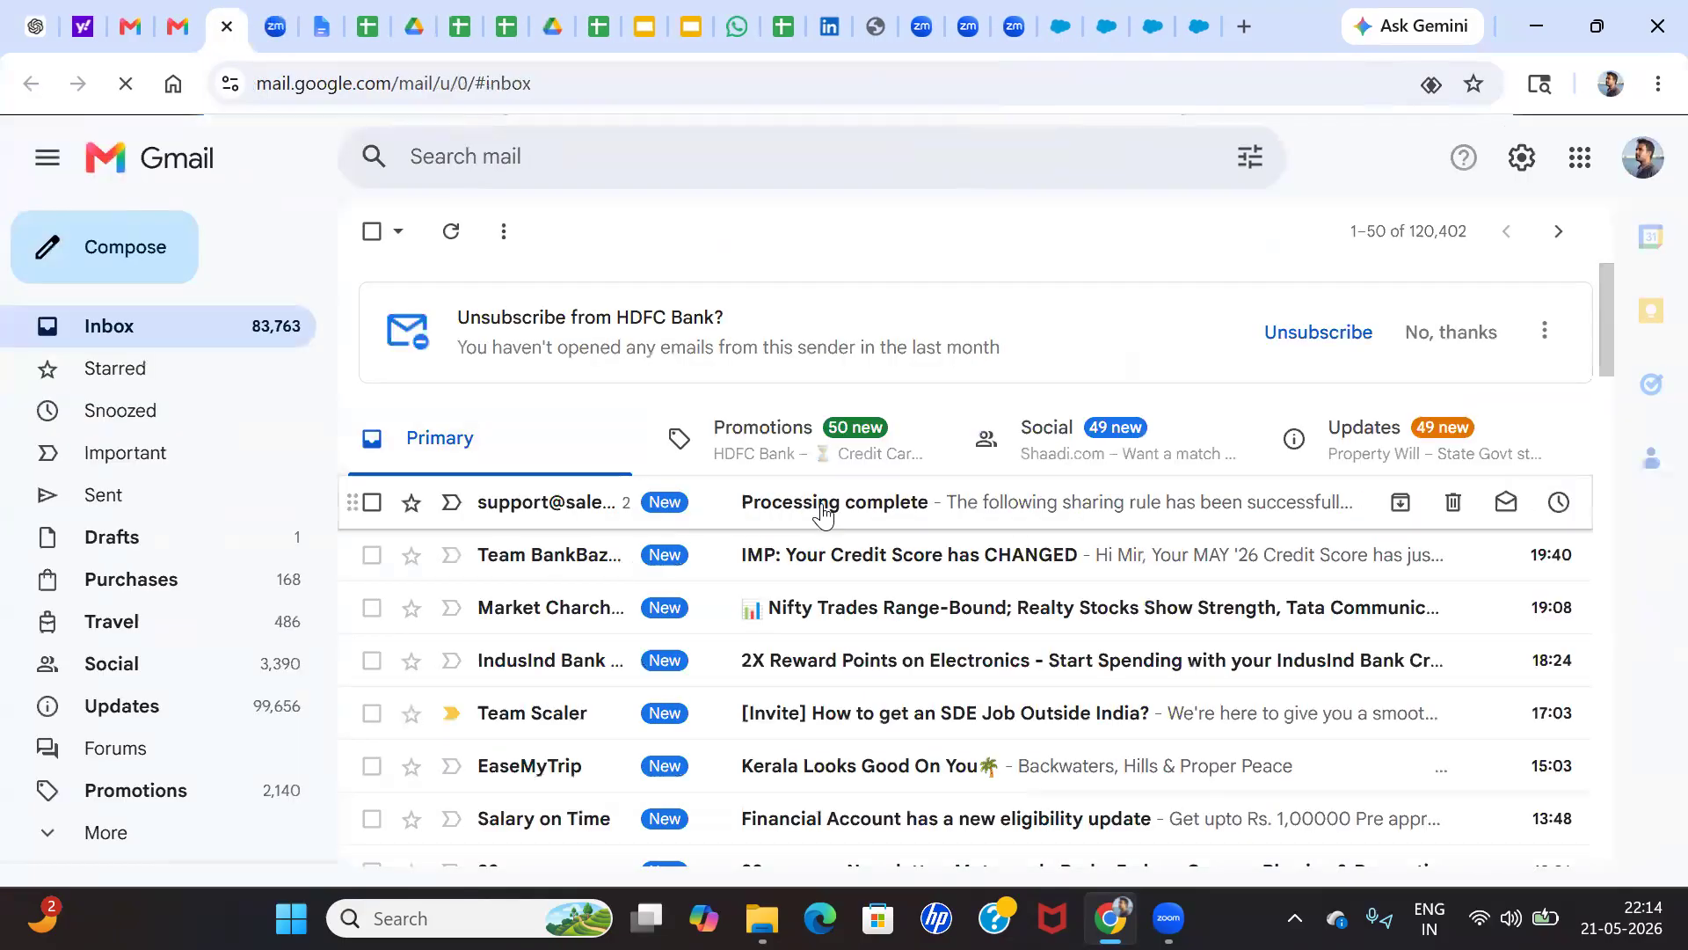
Read the "Processing complete" email thread from Salesforce support and return to the inbox
left_click(831, 510)
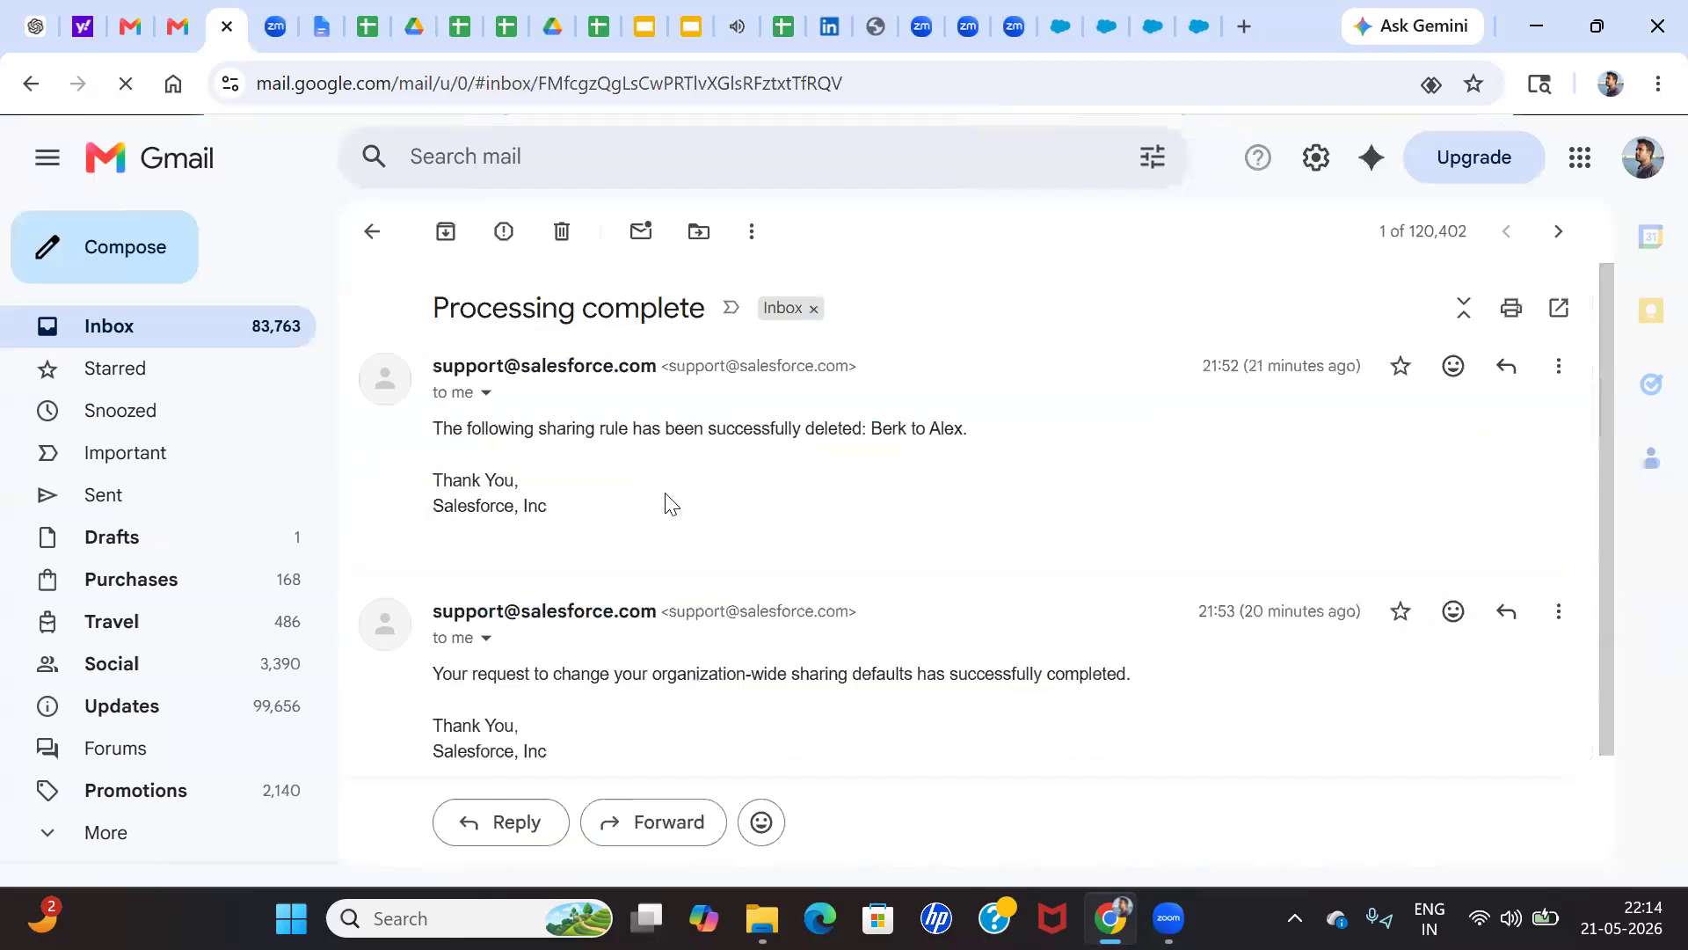
scroll(586, 510, "down", 2)
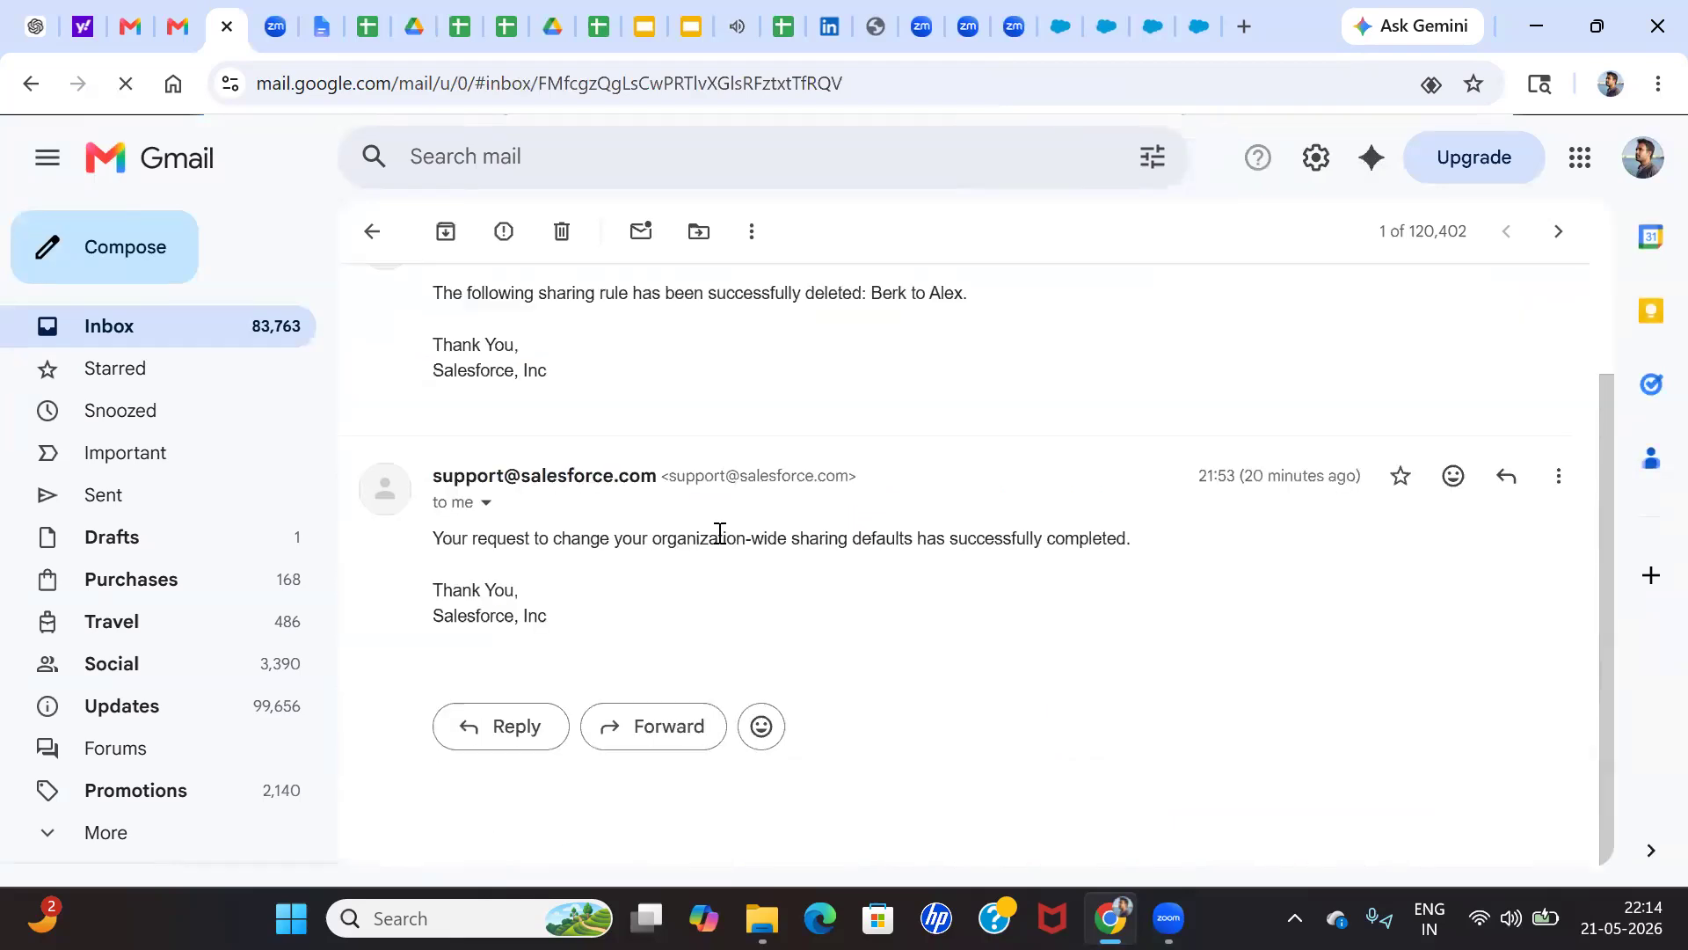
left_click(152, 337)
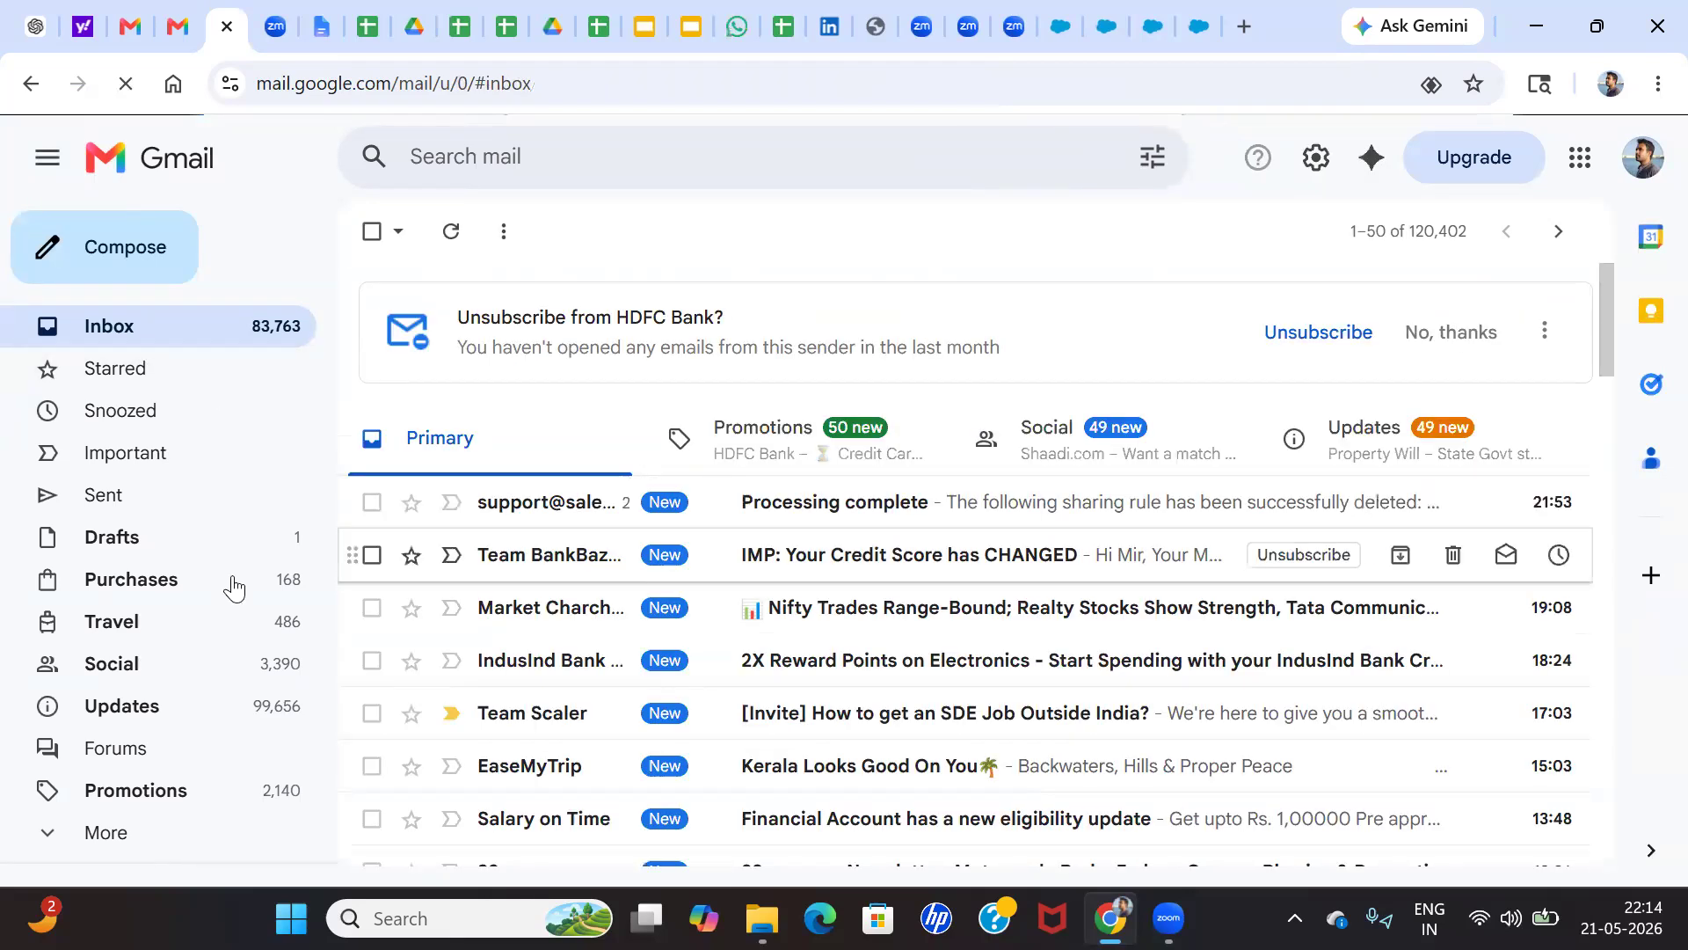
Open the Spam folder, read the newest "Rating Updated Is" email, and return to the spam list
scroll(132, 614, "down", 1)
left_click(107, 736)
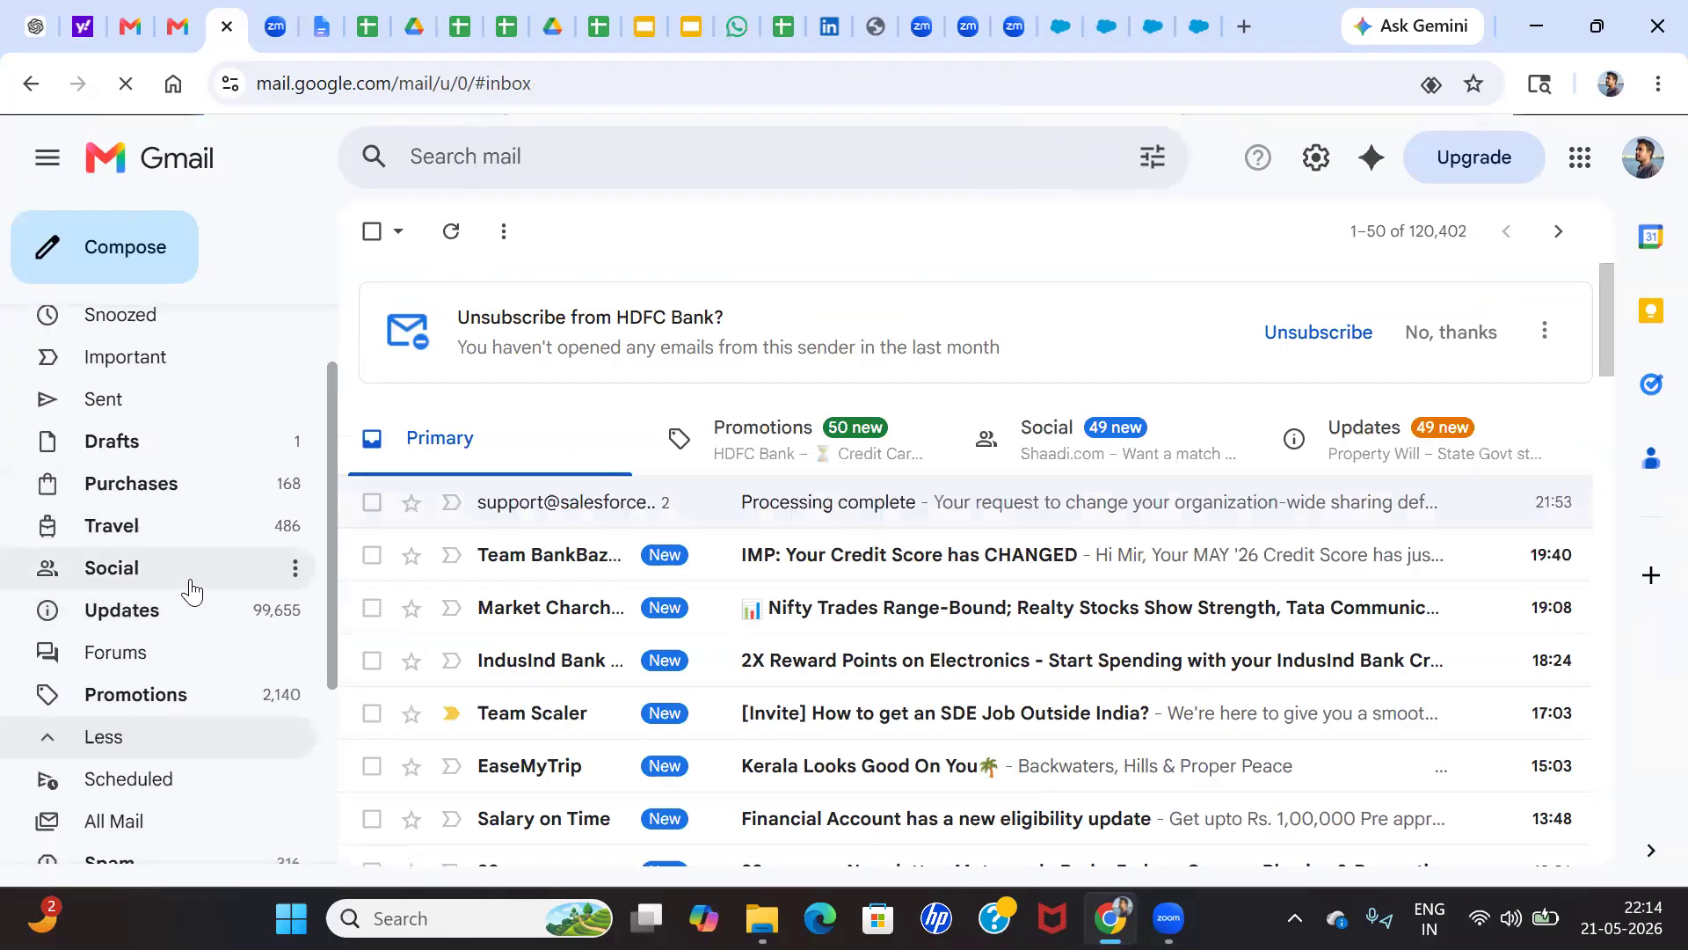
scroll(176, 589, "down", 3)
left_click(132, 571)
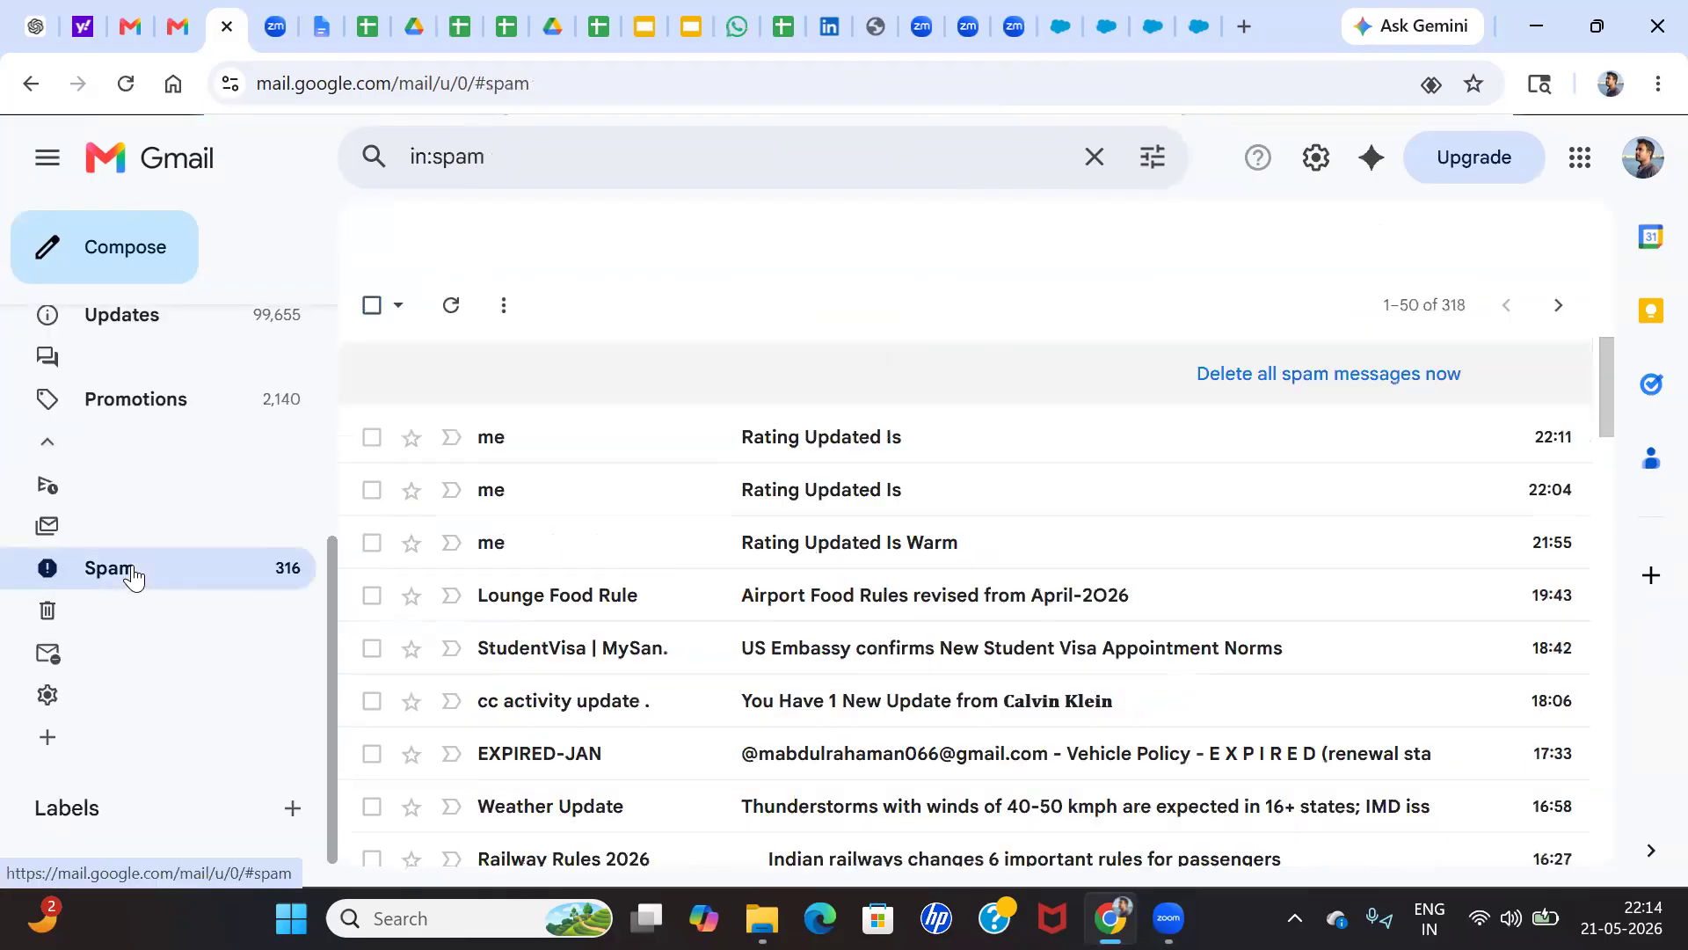
left_click(906, 449)
scroll(716, 572, "down", 2)
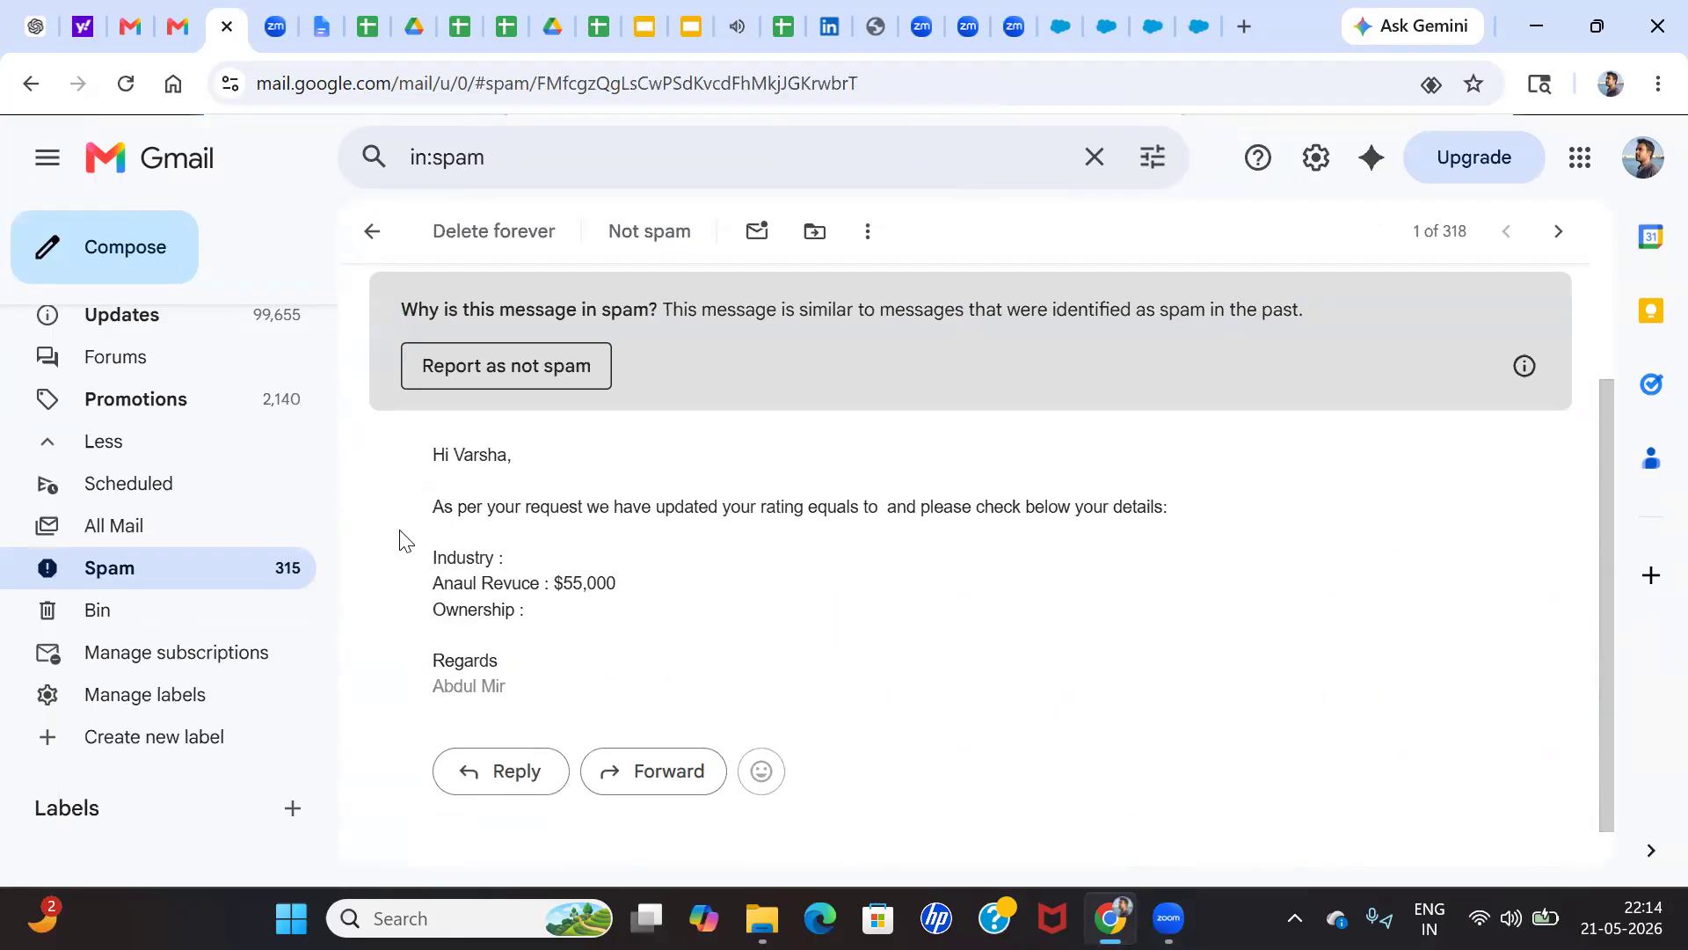
left_click(33, 87)
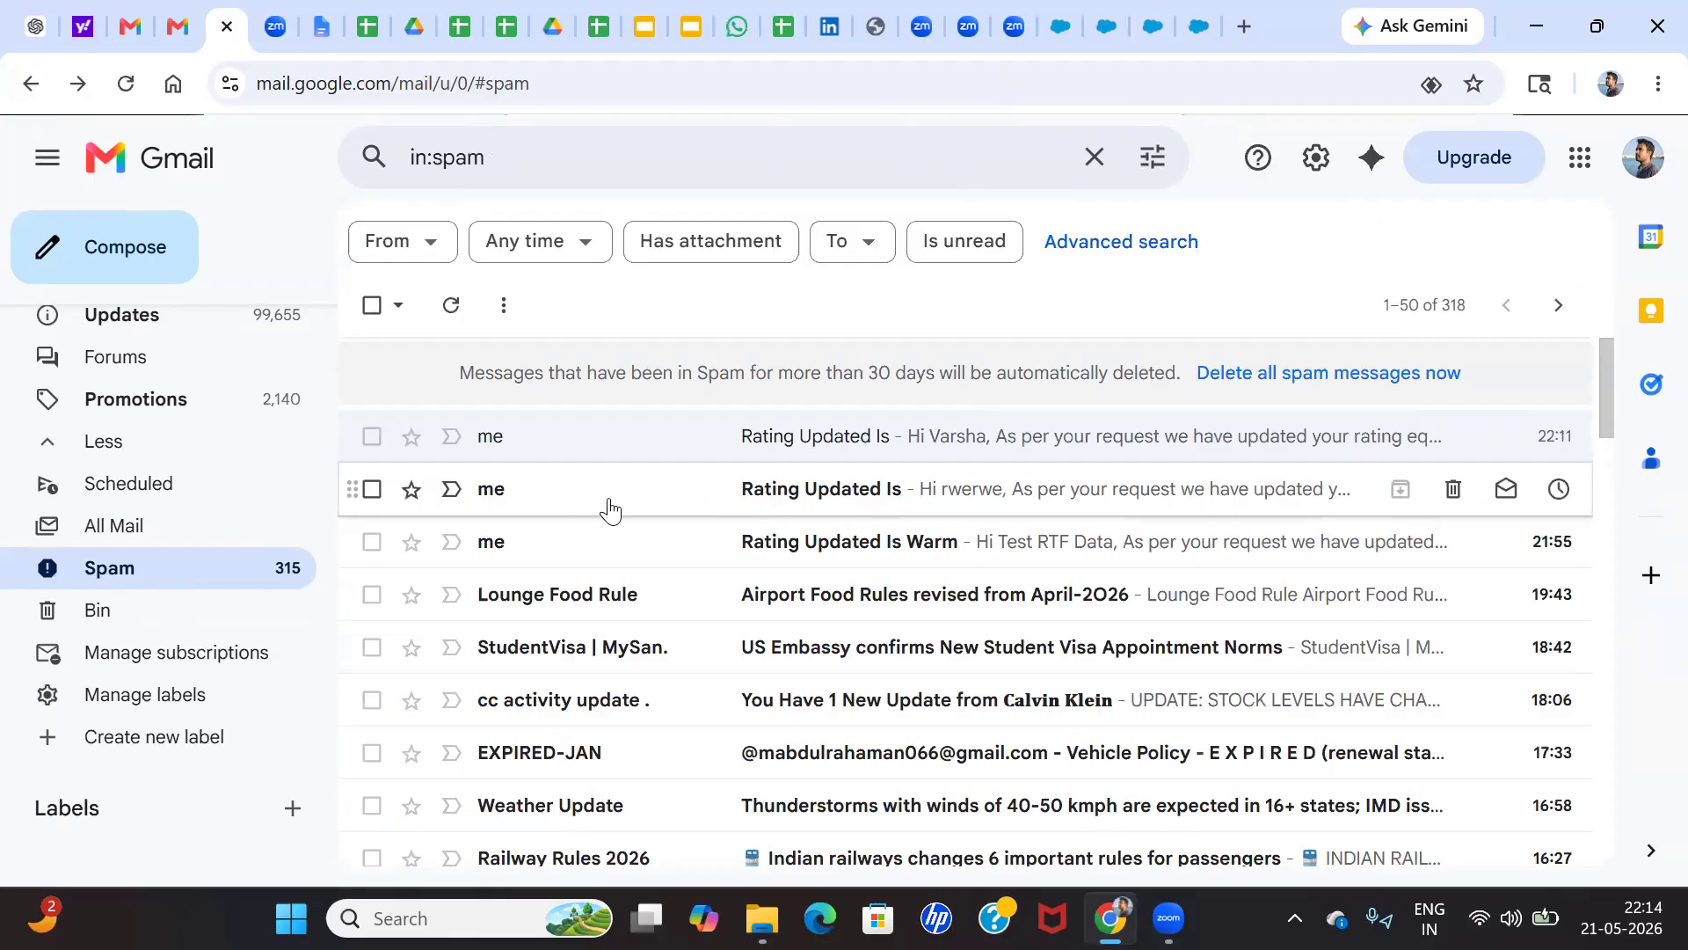
Switch Gmail to the third of the other signed-in Google accounts
left_click(1642, 176)
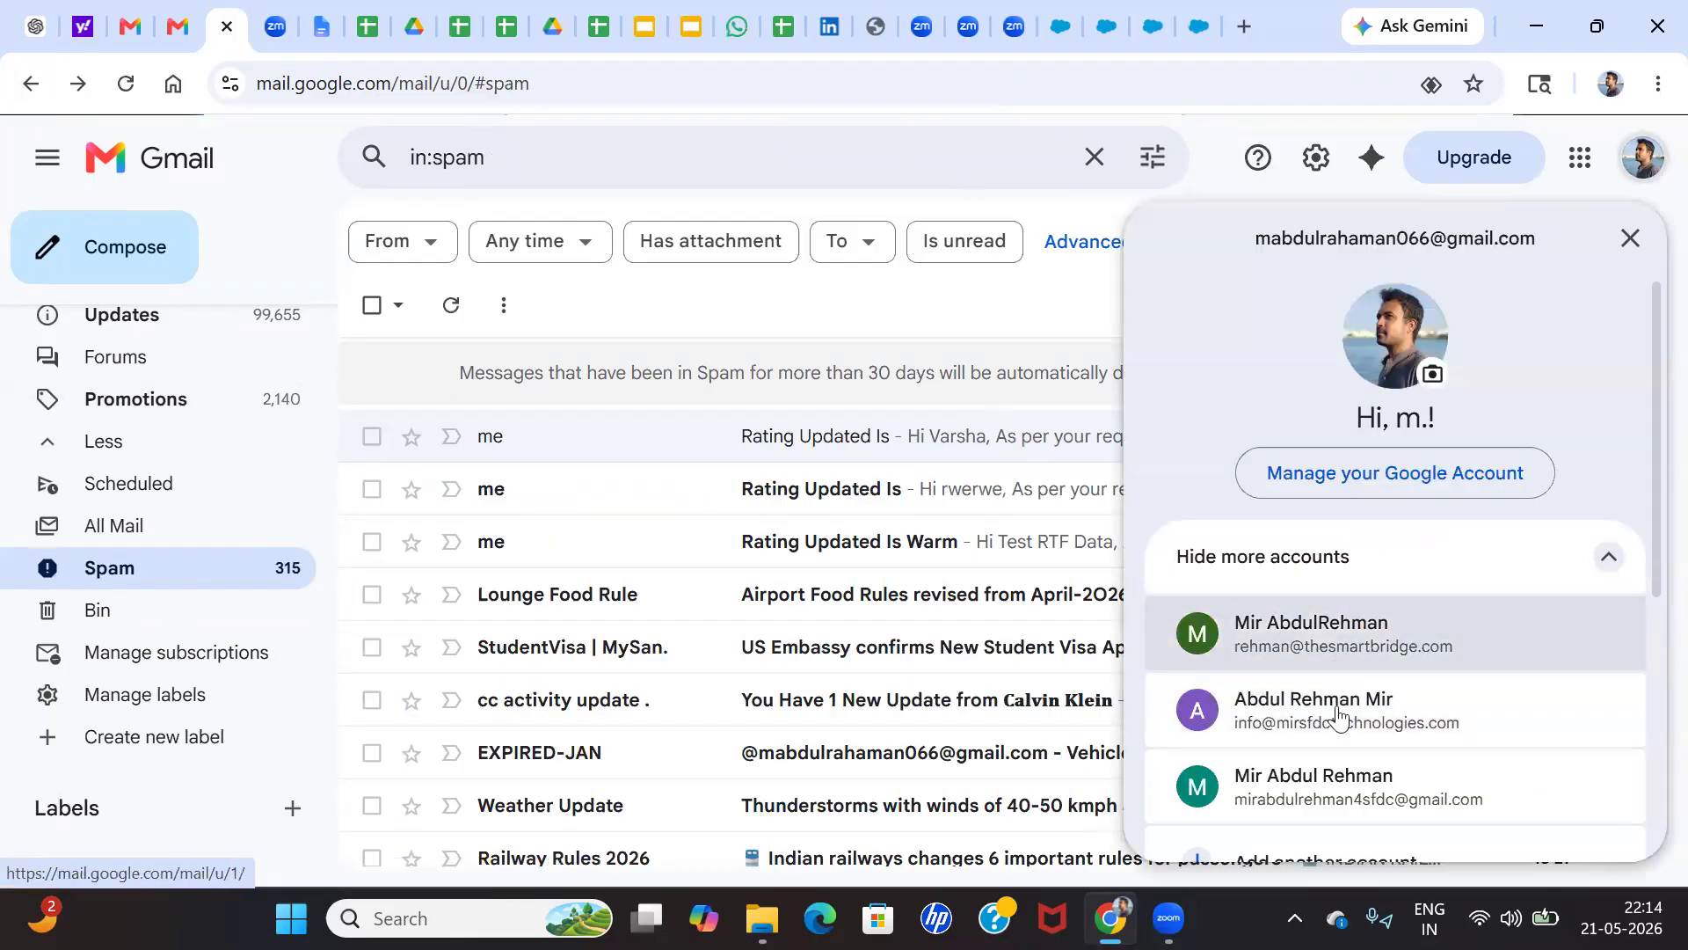
left_click(1314, 782)
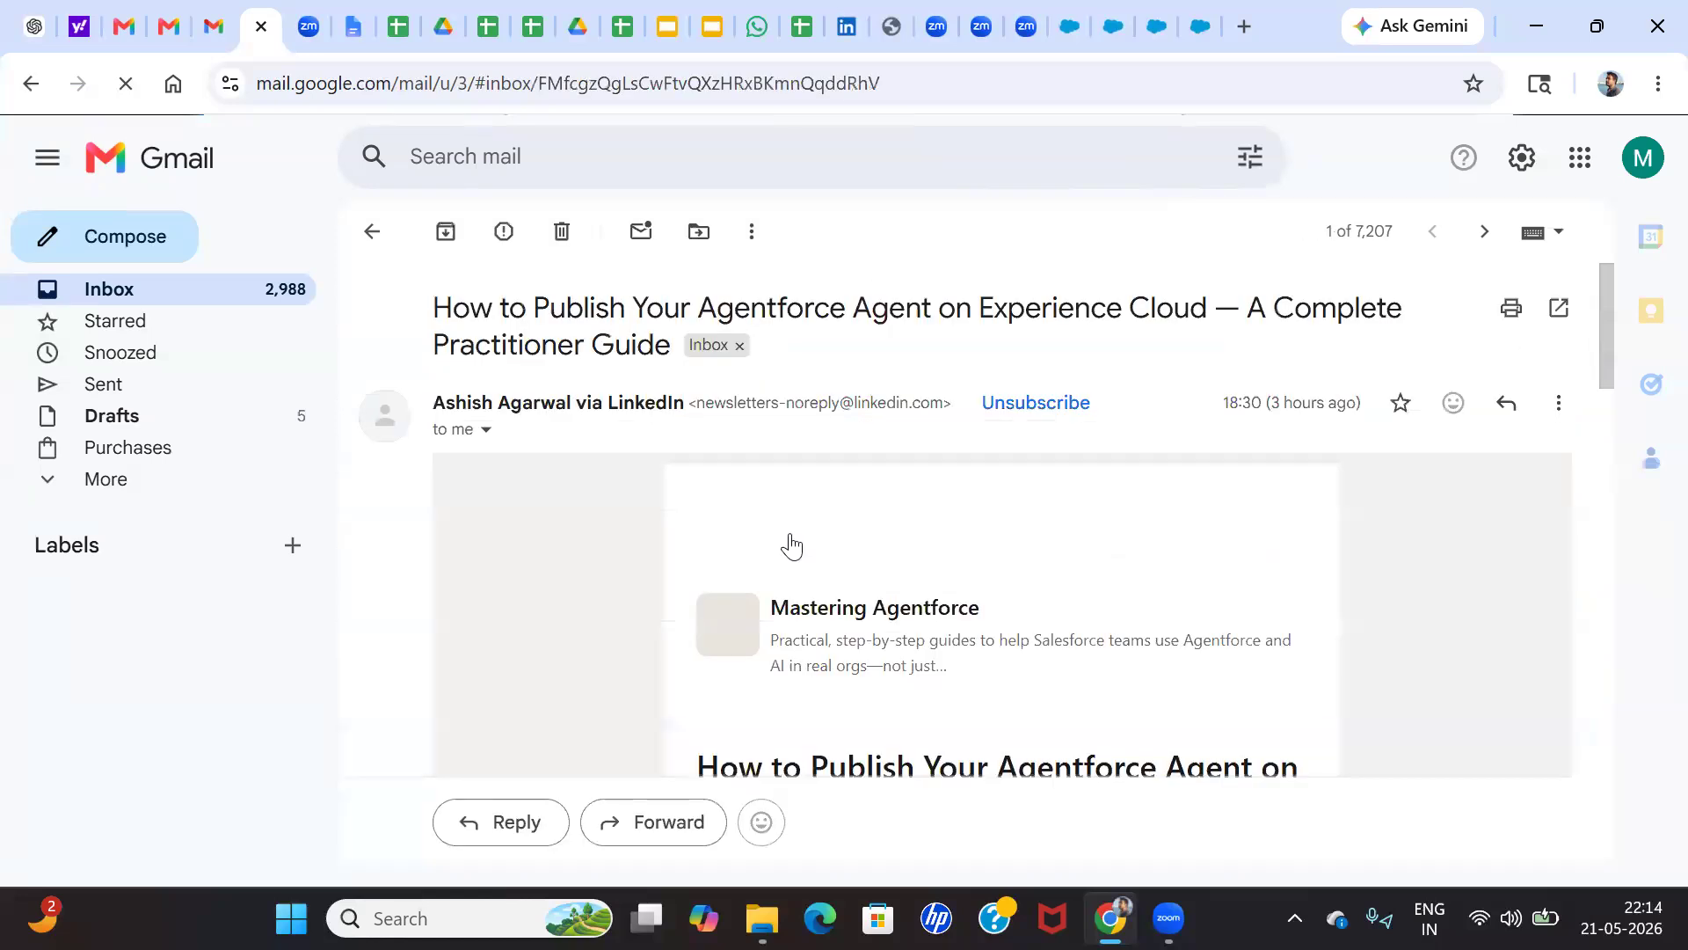
Leave the open Agentforce newsletter email, open the Spam folder and read through its newest message
scroll(791, 545, "down", 3)
left_click(30, 84)
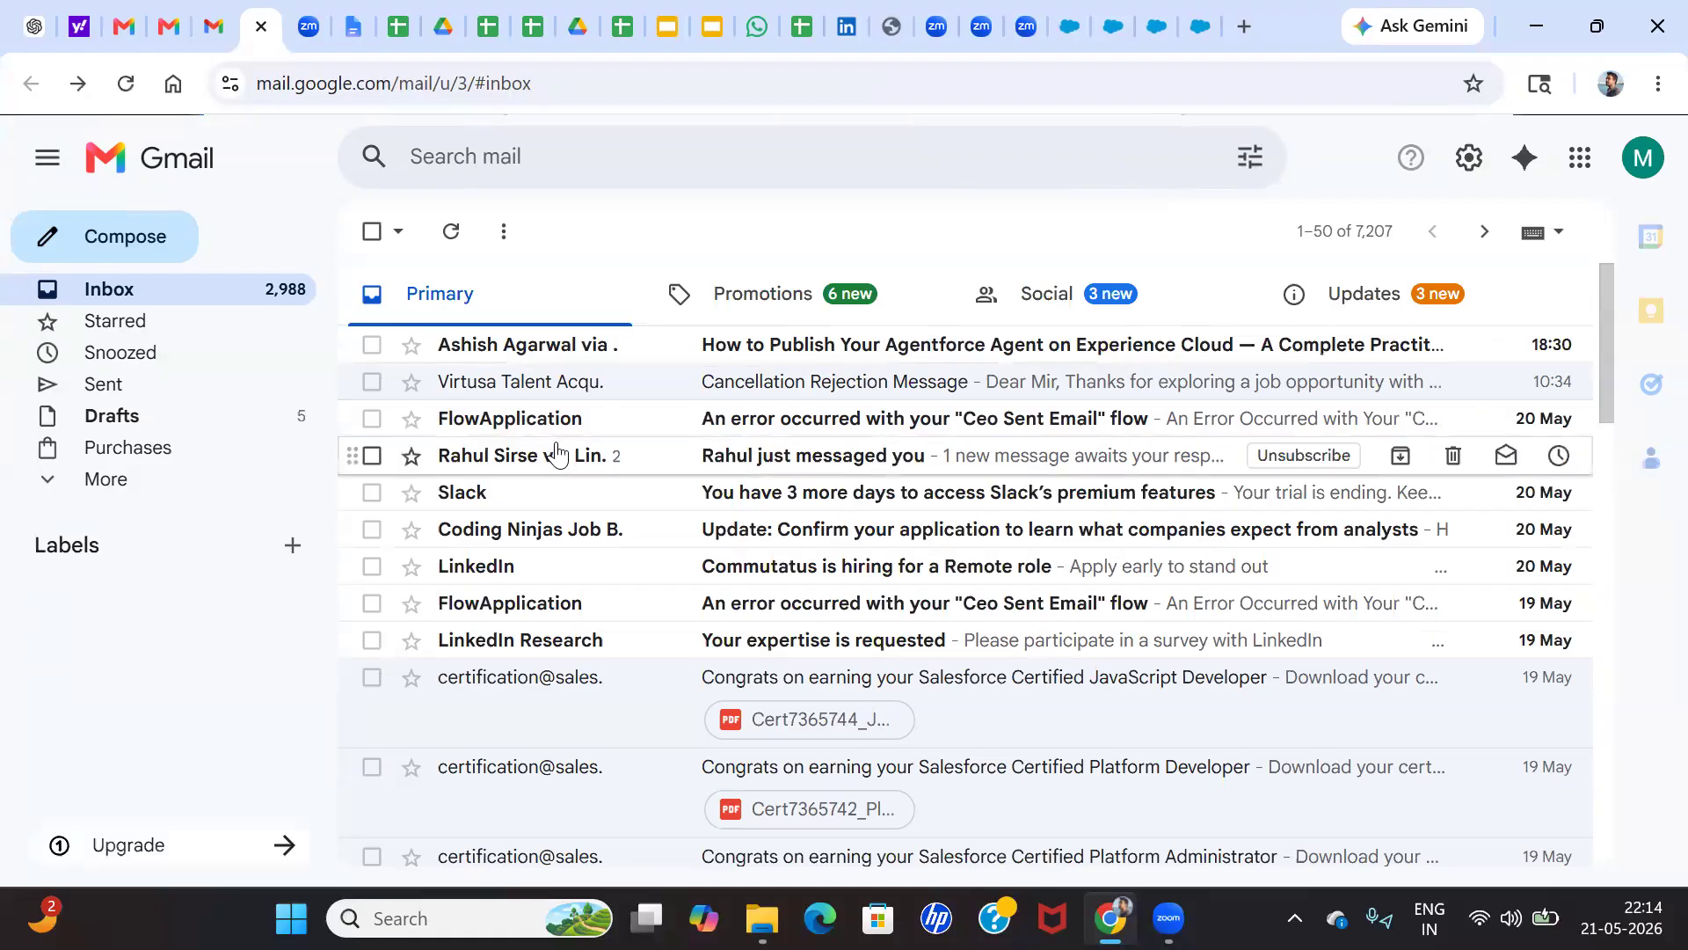
left_click(129, 499)
left_click(129, 621)
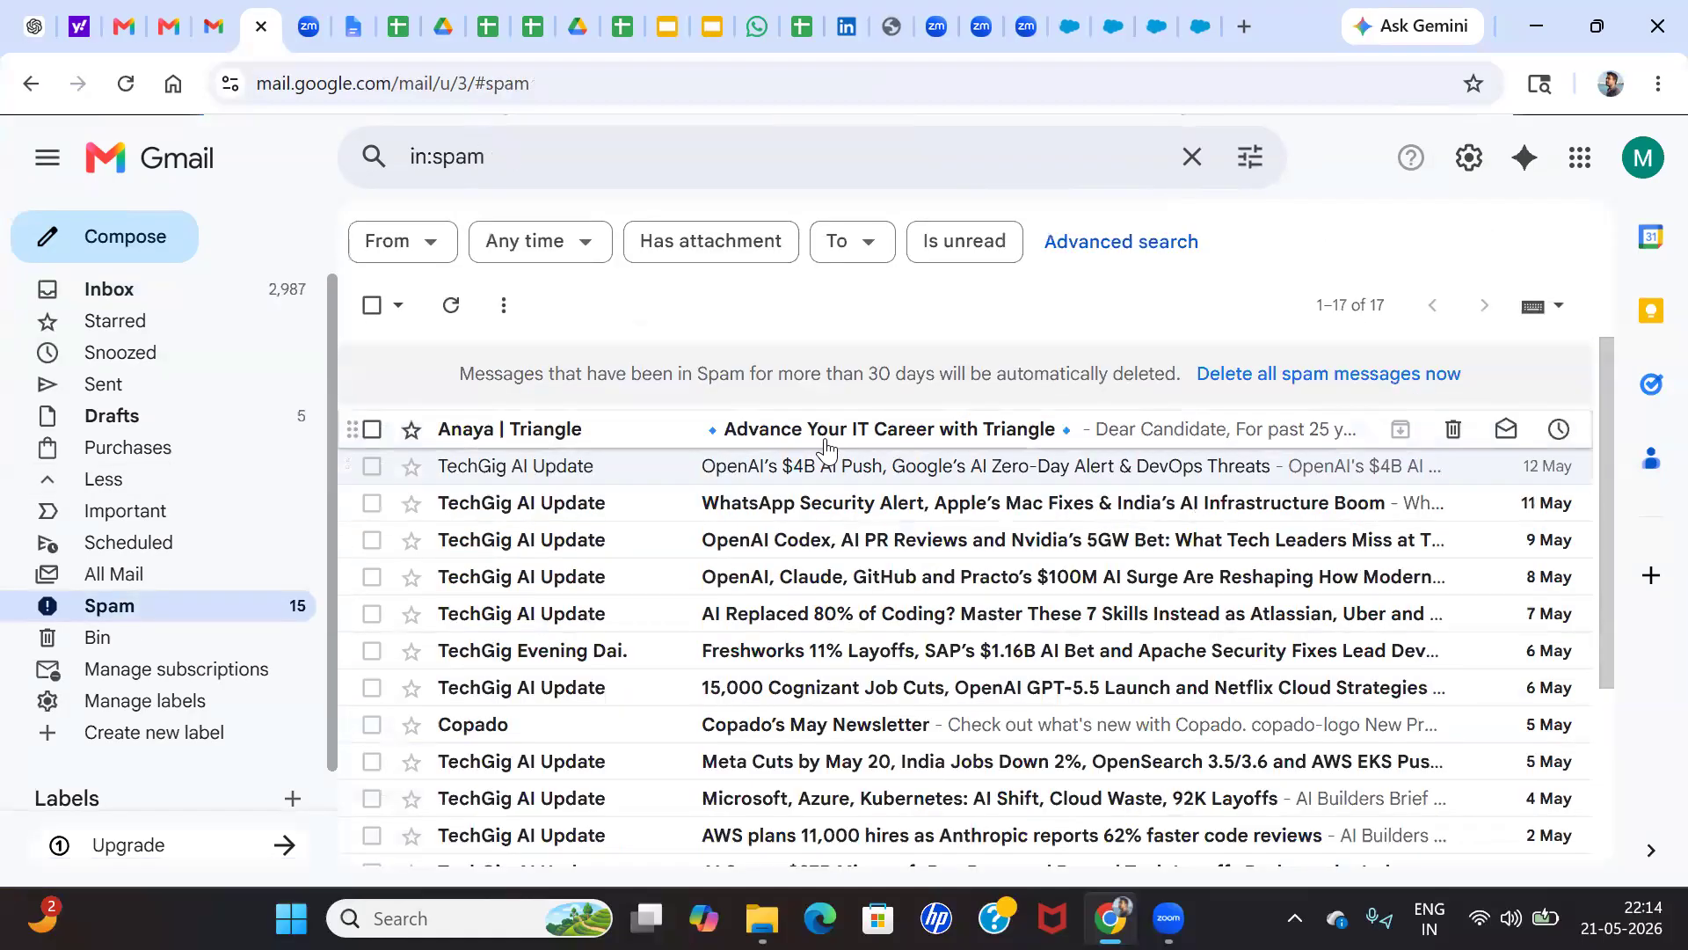
left_click(723, 431)
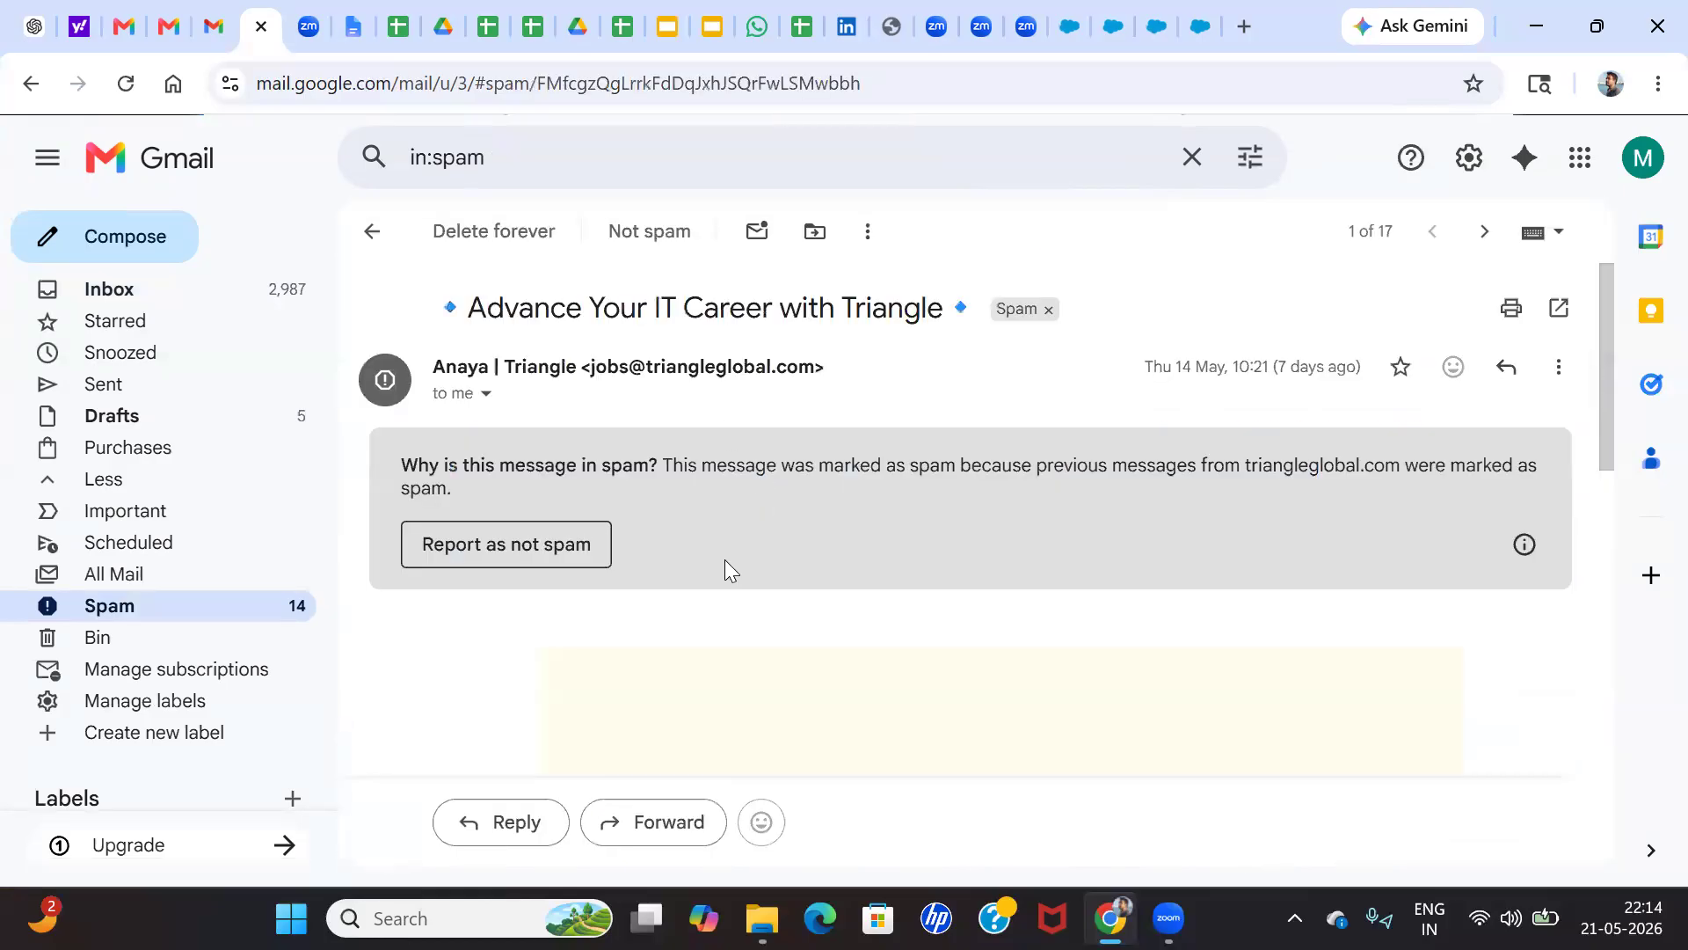
scroll(726, 570, "down", 4)
scroll(646, 555, "down", 5)
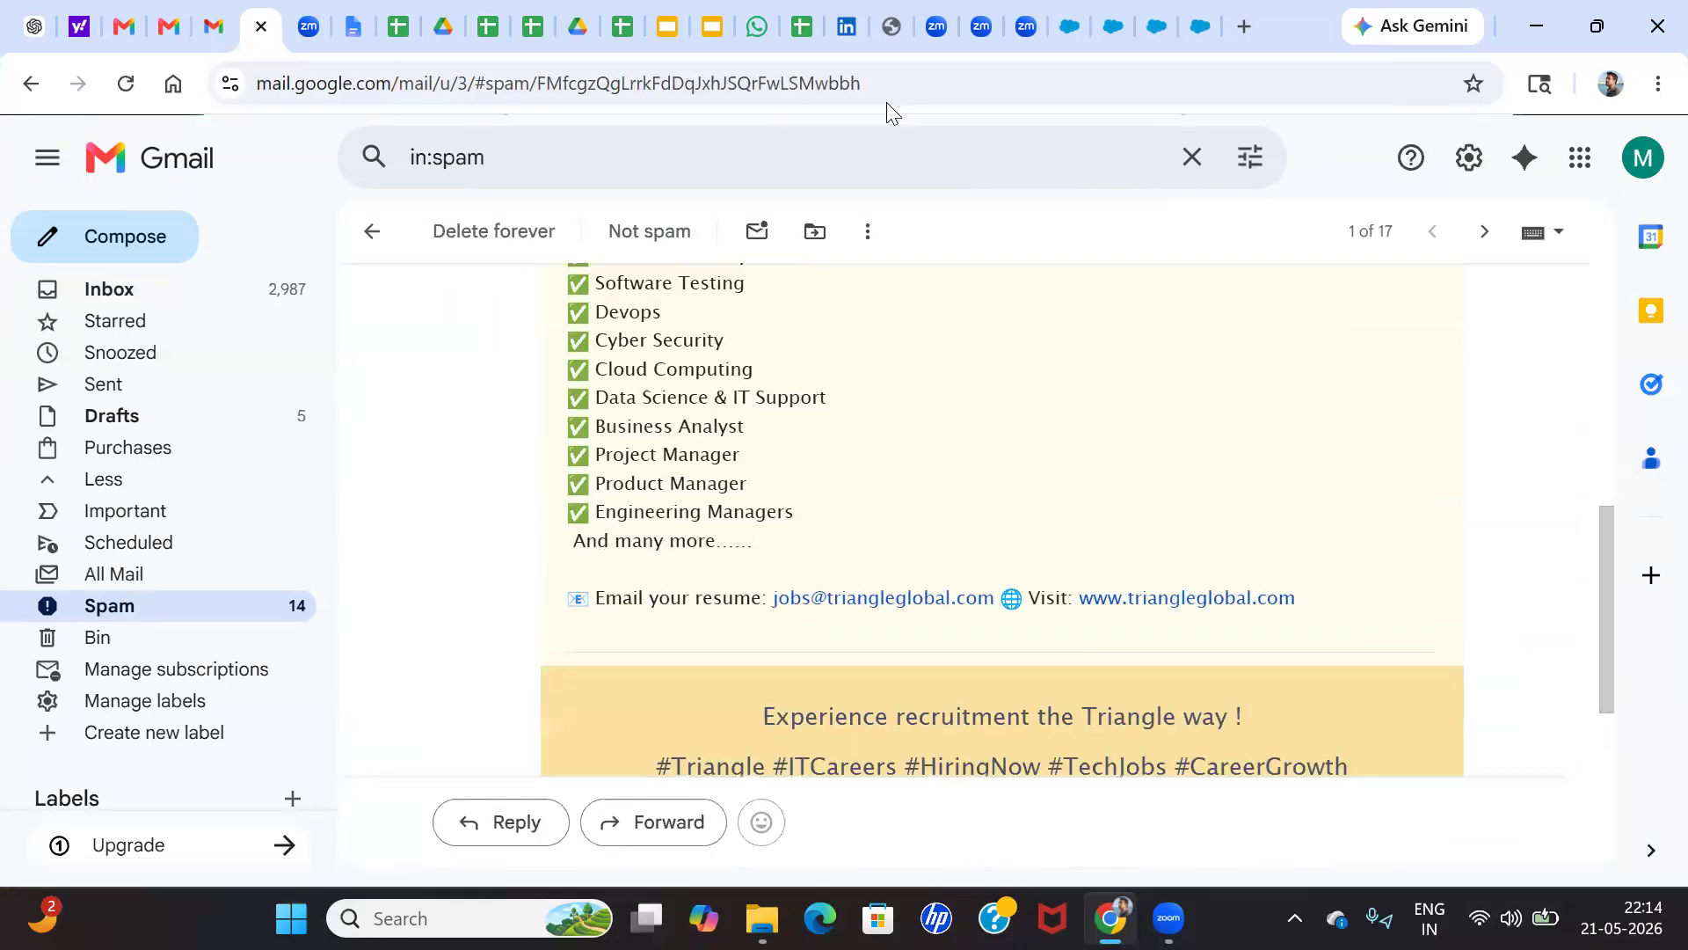
Switch to the Salesforce tabs, find the Users page of the session logged in as another user, and log out of that session
left_click(1075, 25)
left_click(1156, 25)
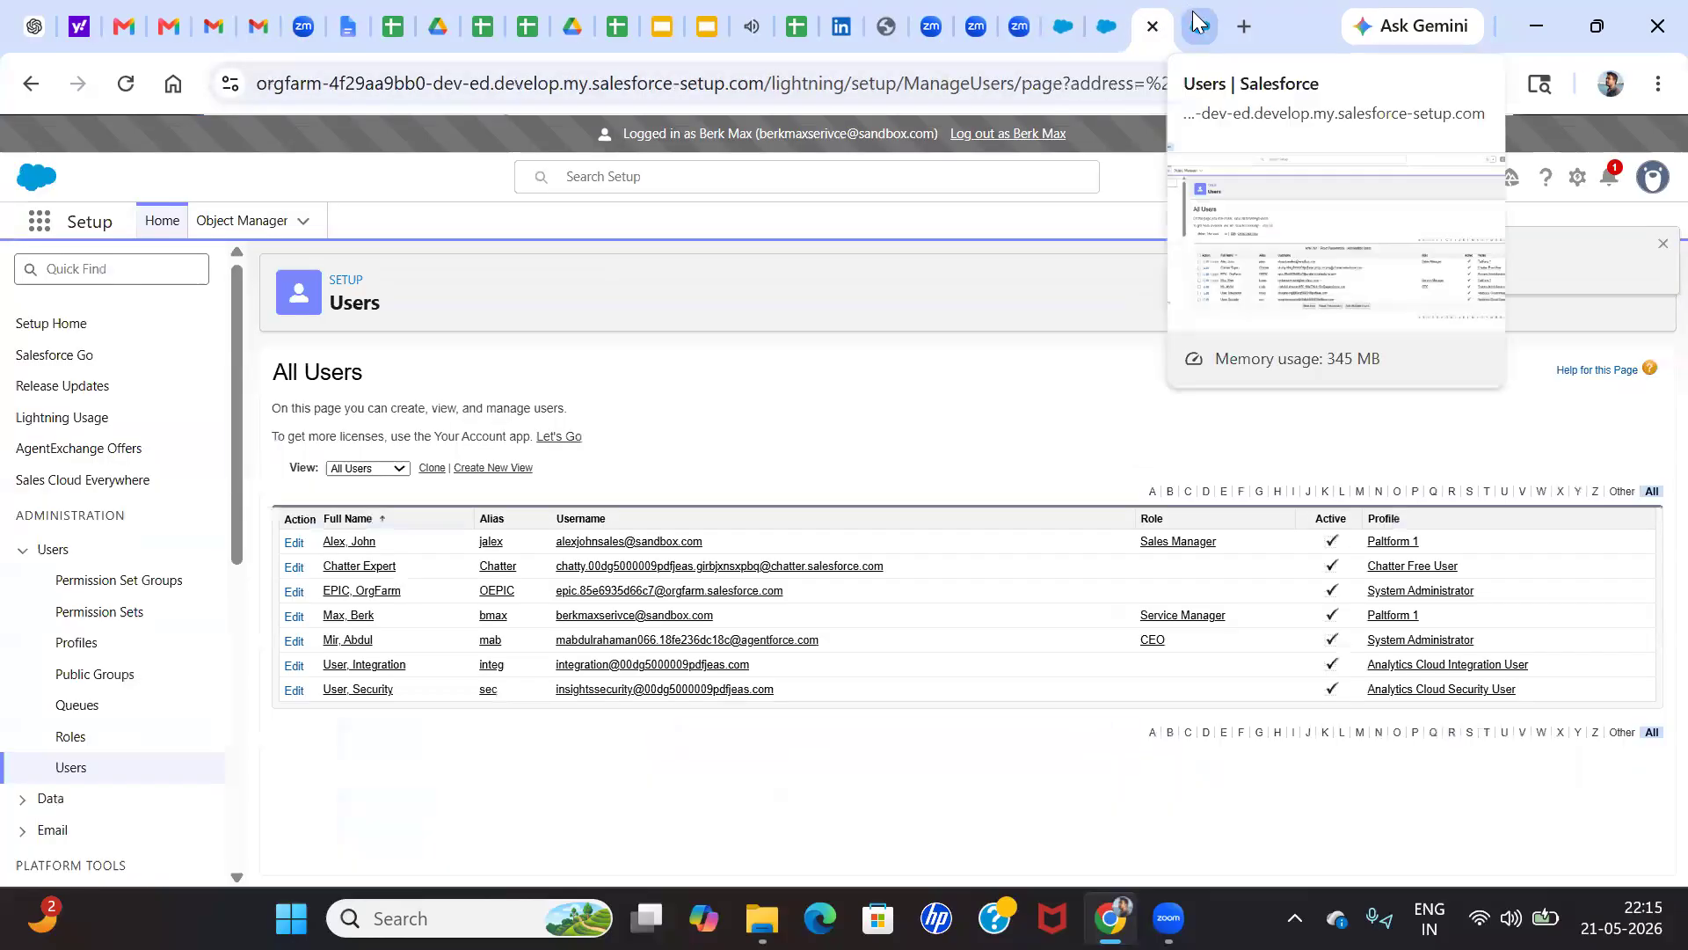
left_click(1198, 21)
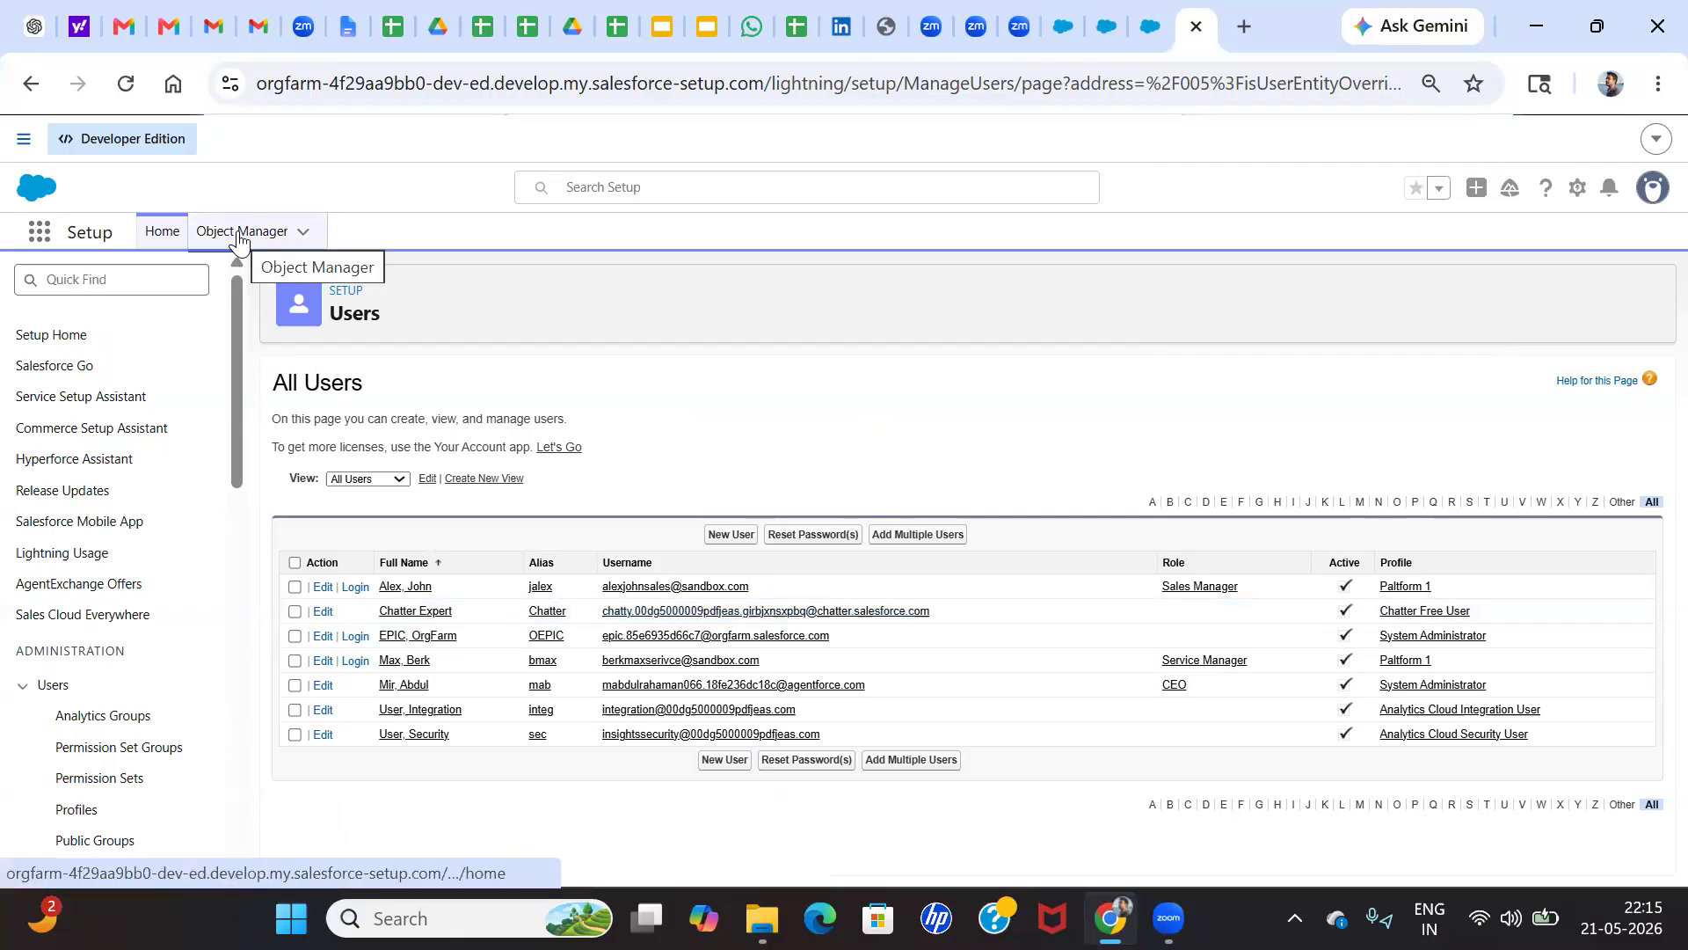
left_click(1067, 25)
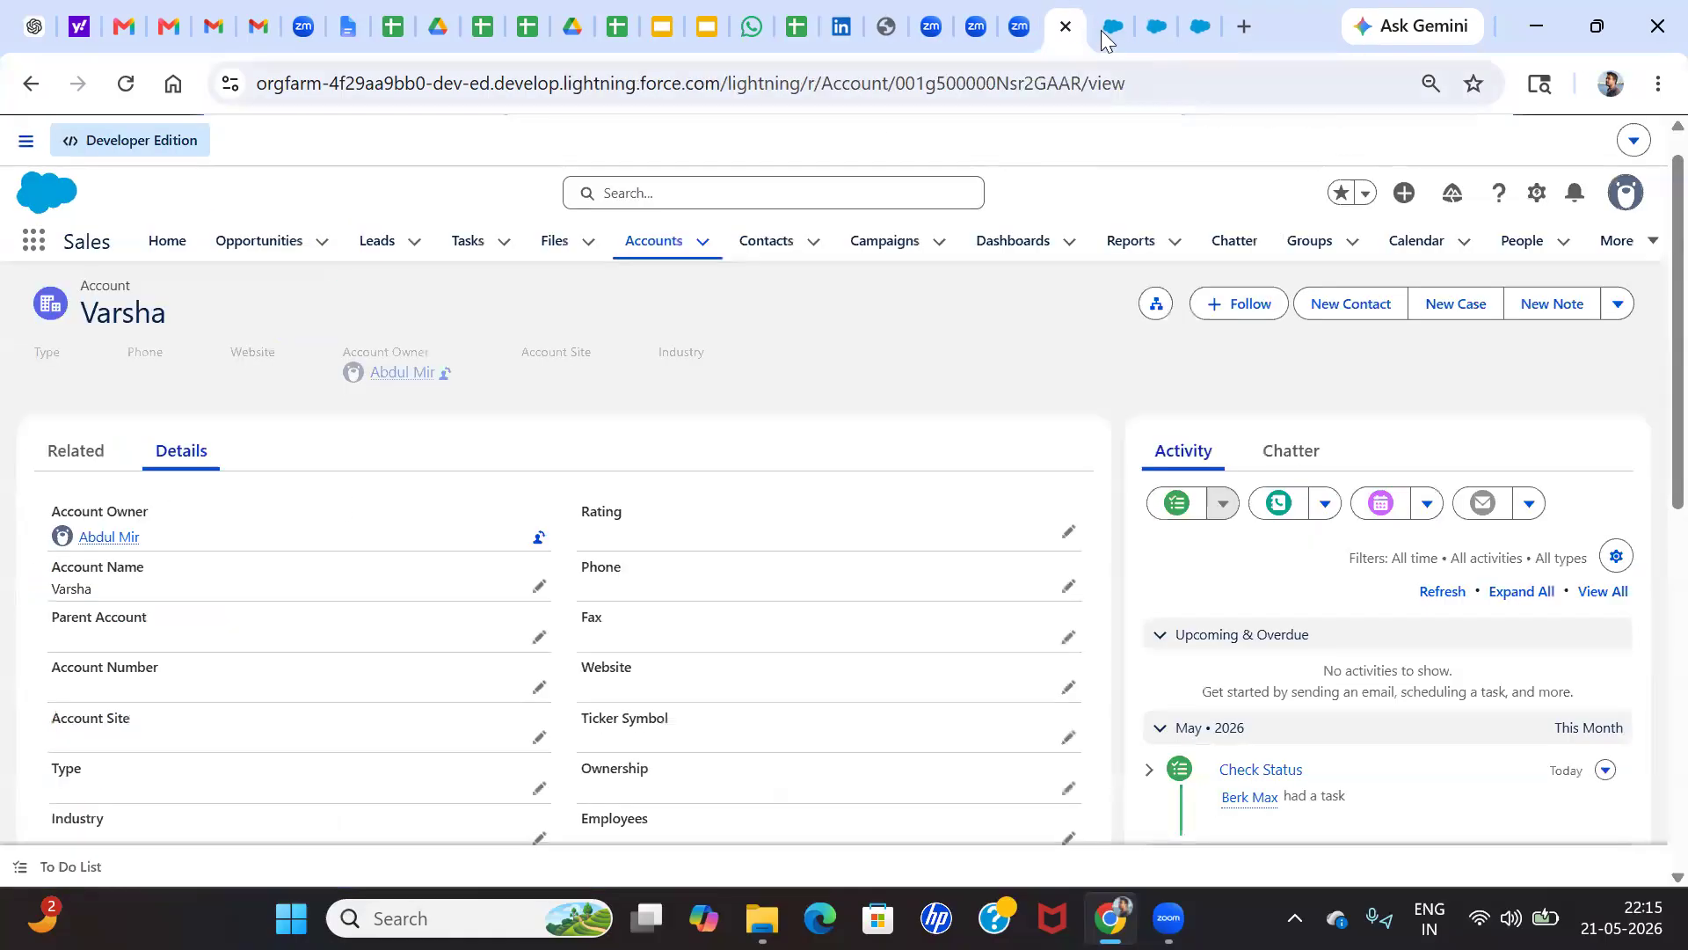
left_click(1105, 35)
left_click(906, 550)
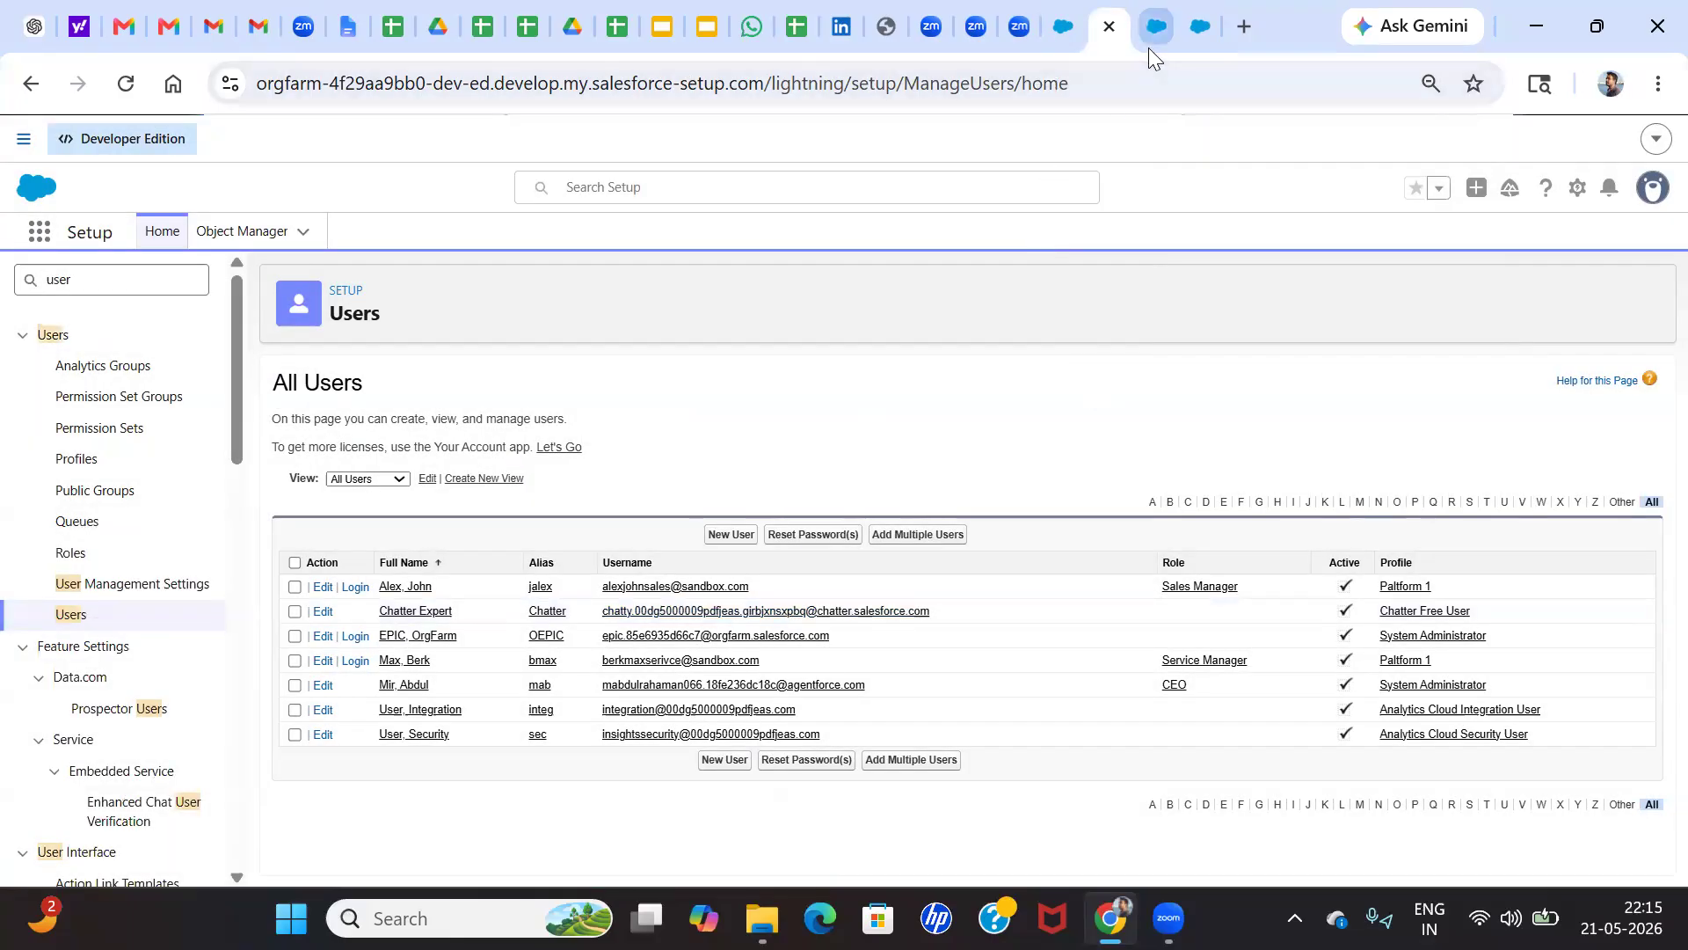
mouse_move(1148, 47)
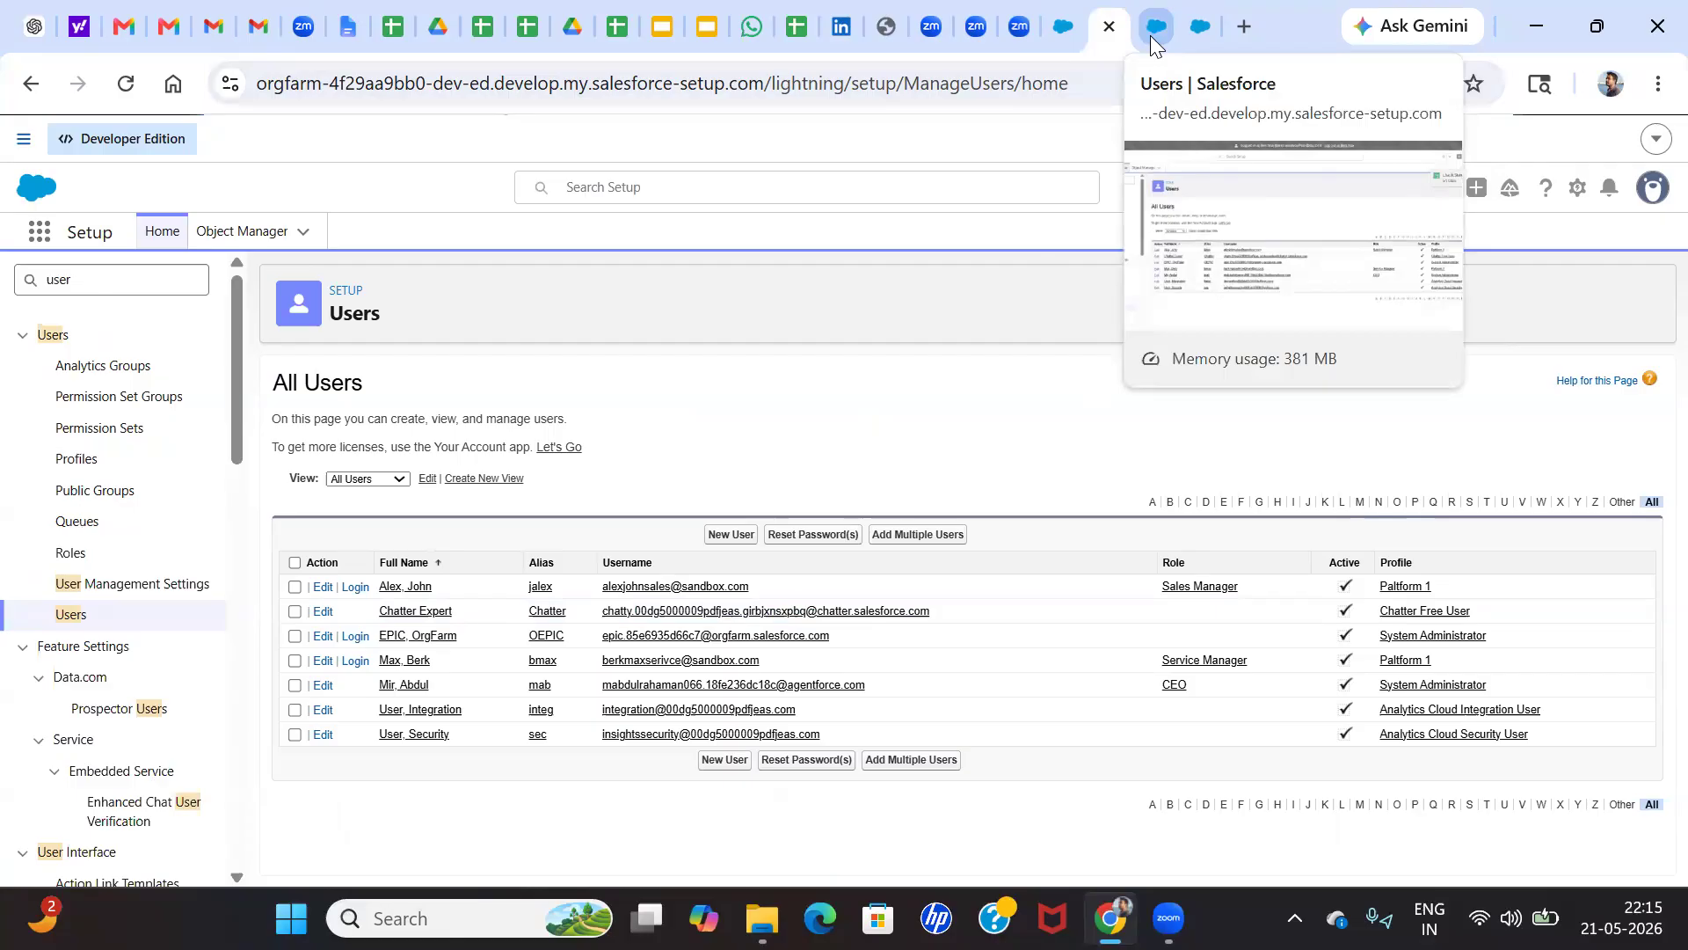
left_click(1150, 35)
left_click(1002, 141)
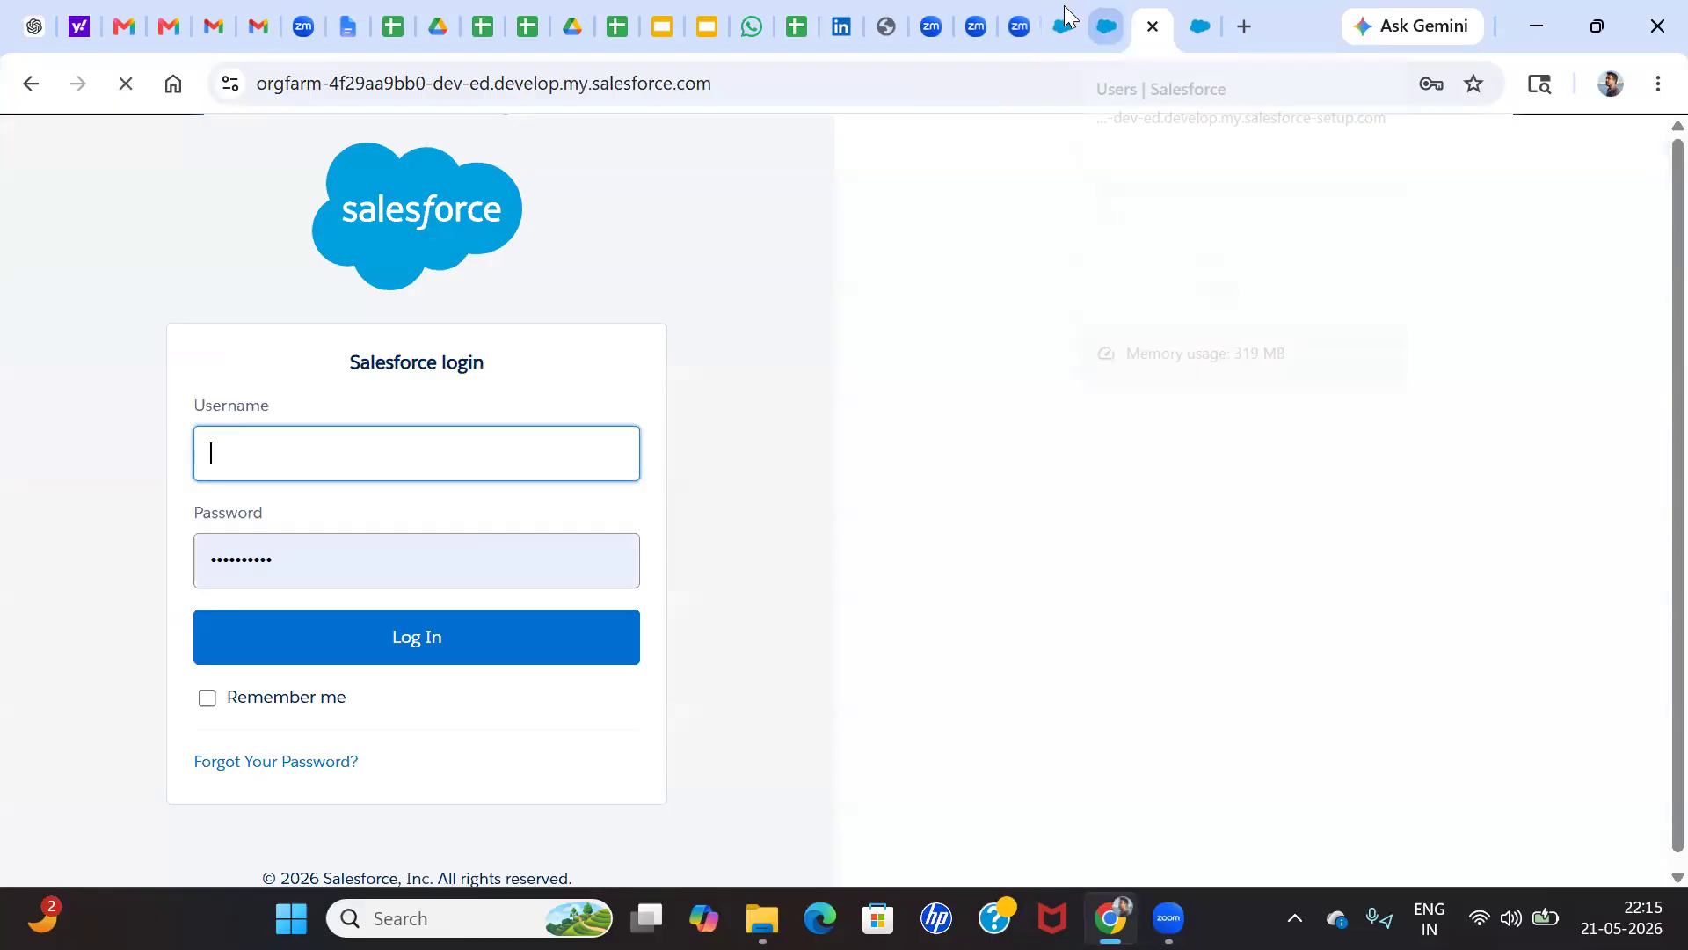
Close all the open Salesforce browser tabs, including the account record and the login page
left_click(1064, 27)
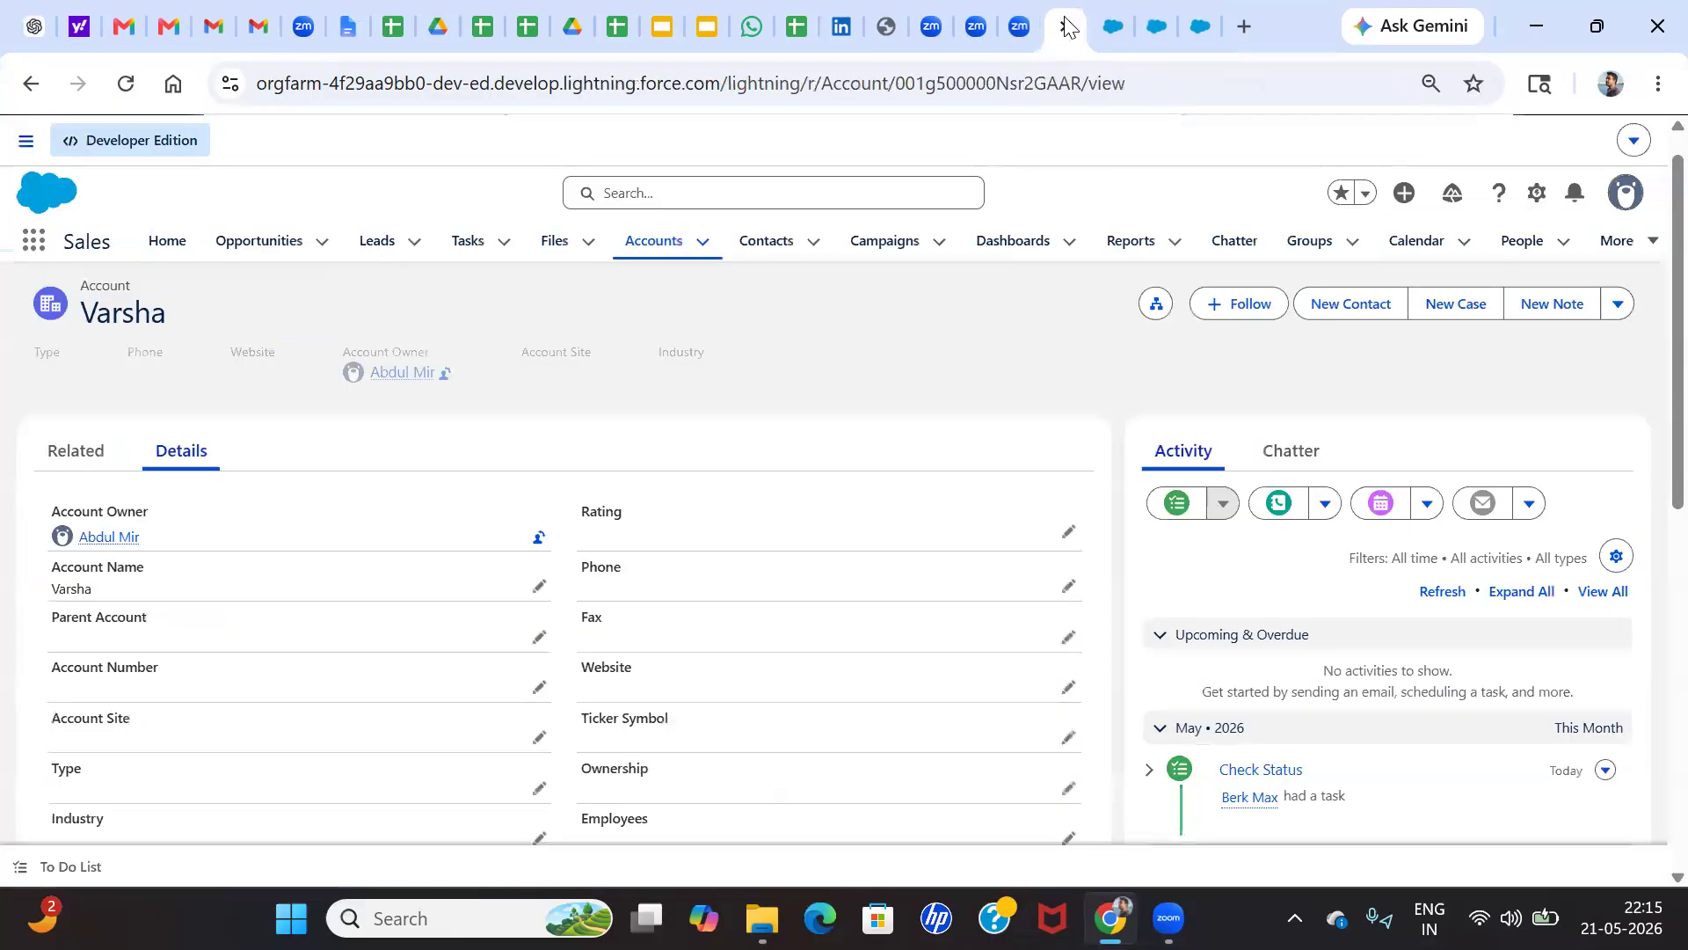
left_click(1065, 26)
left_click(1065, 27)
left_click(1065, 26)
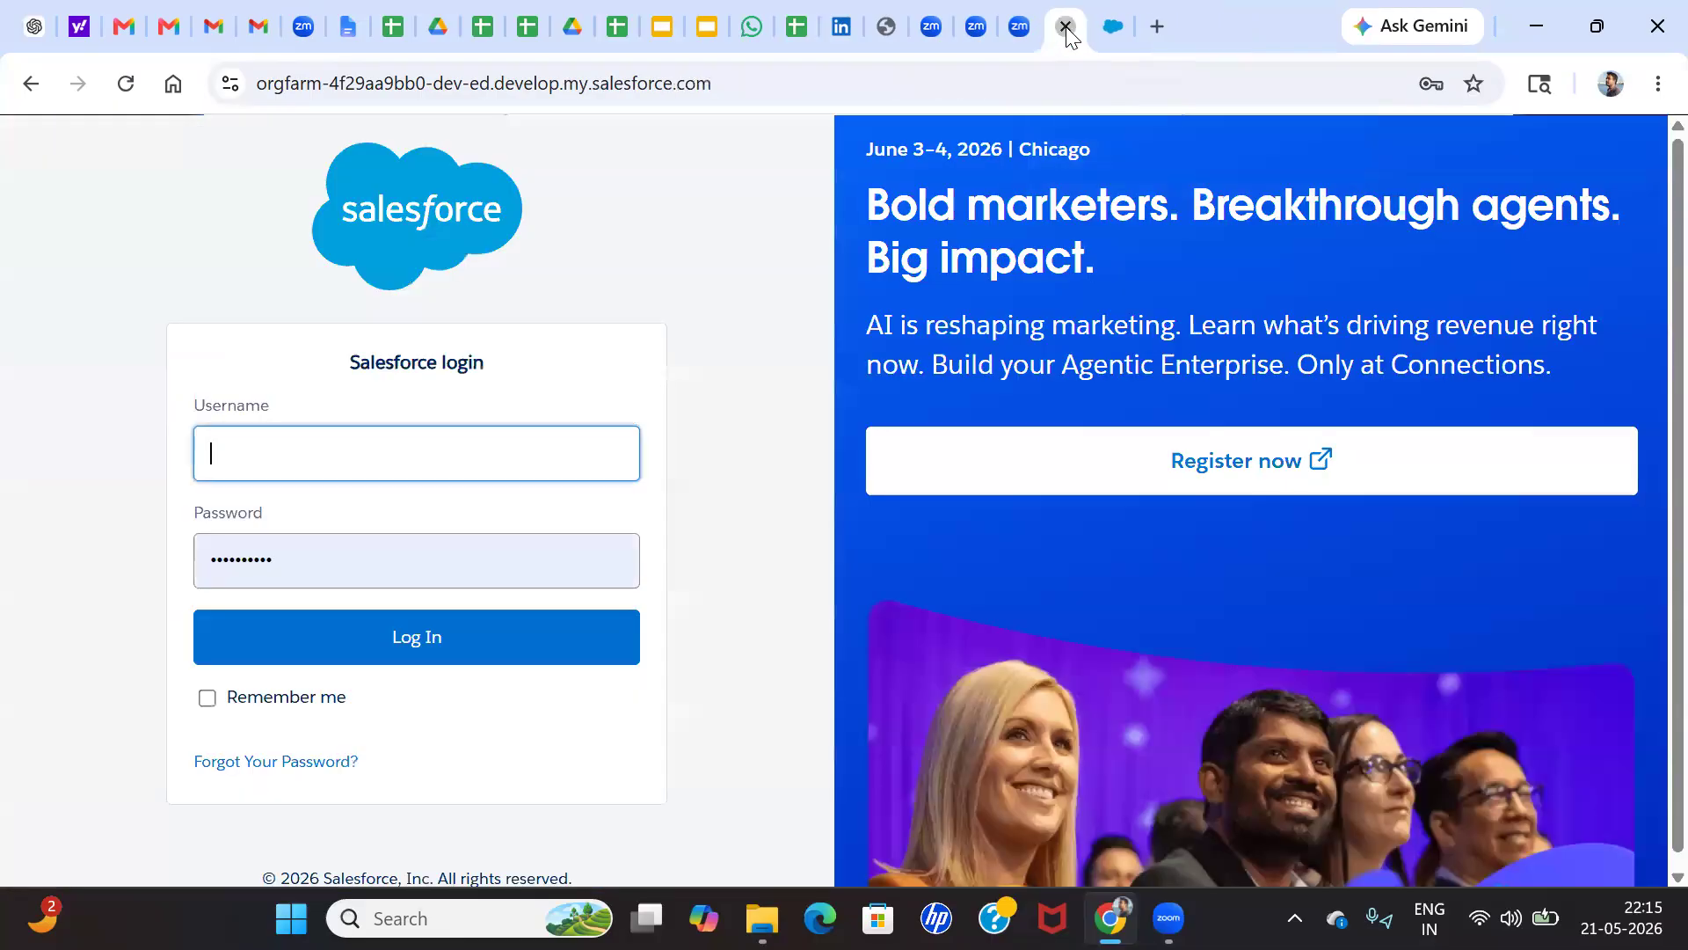
left_click(1065, 26)
Log back in to Salesforce through login.salesforce.com in a new tab and postpone the mobile phone registration
left_click(1115, 28)
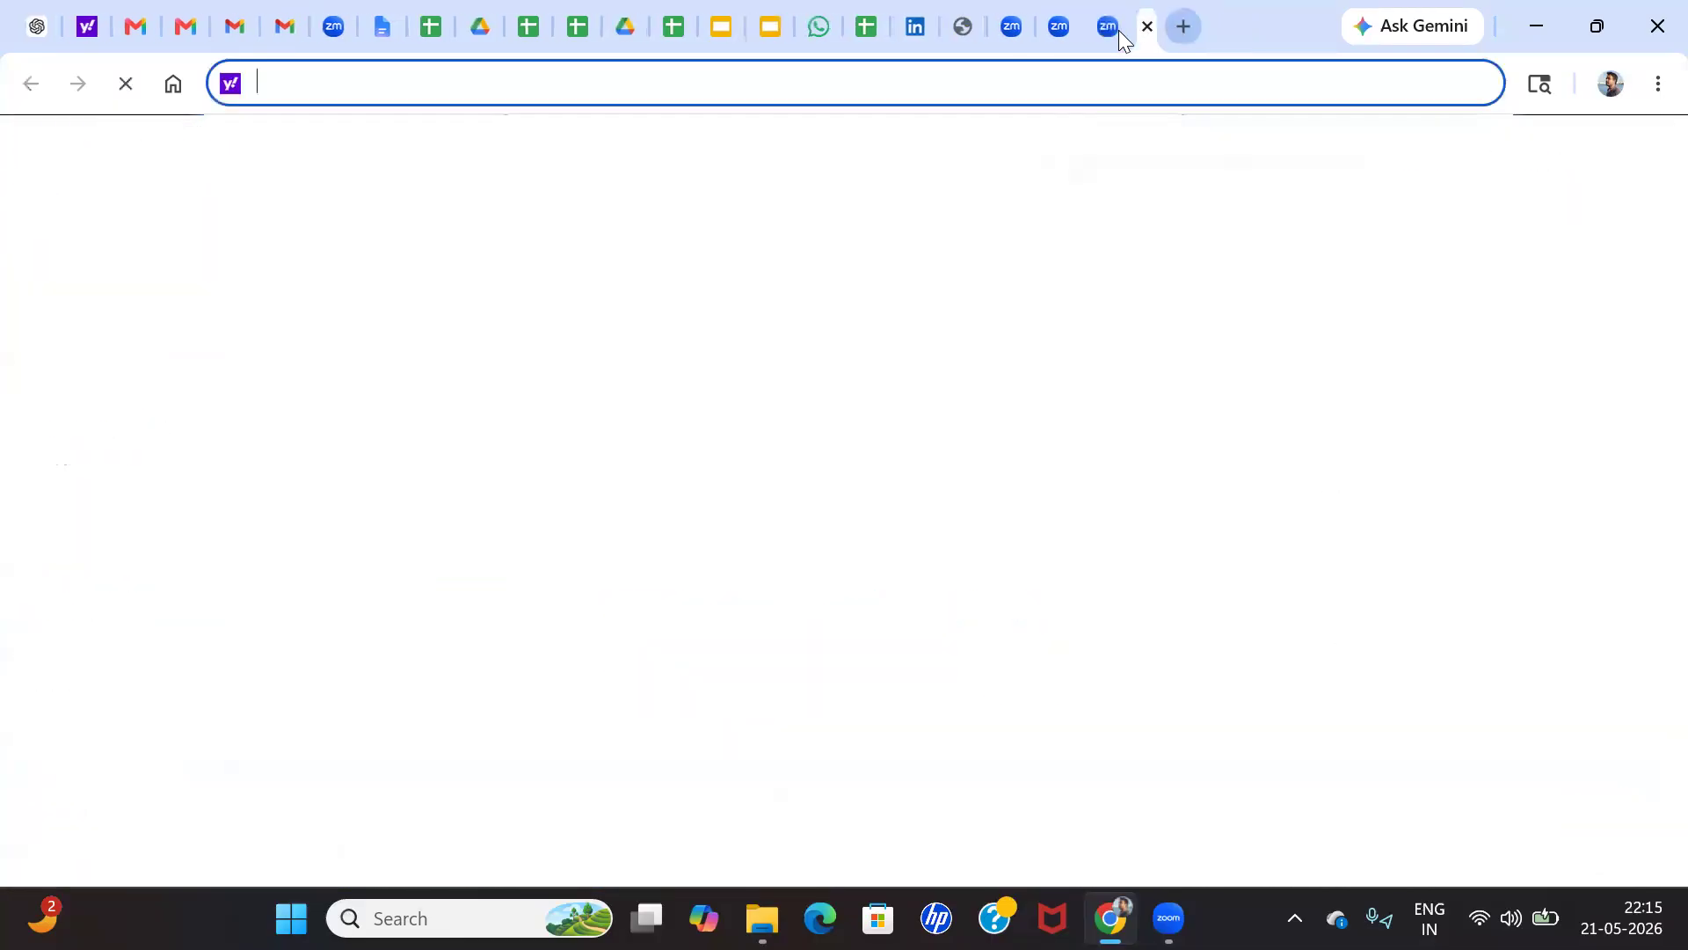
type("login.salesforce.com")
key("Return")
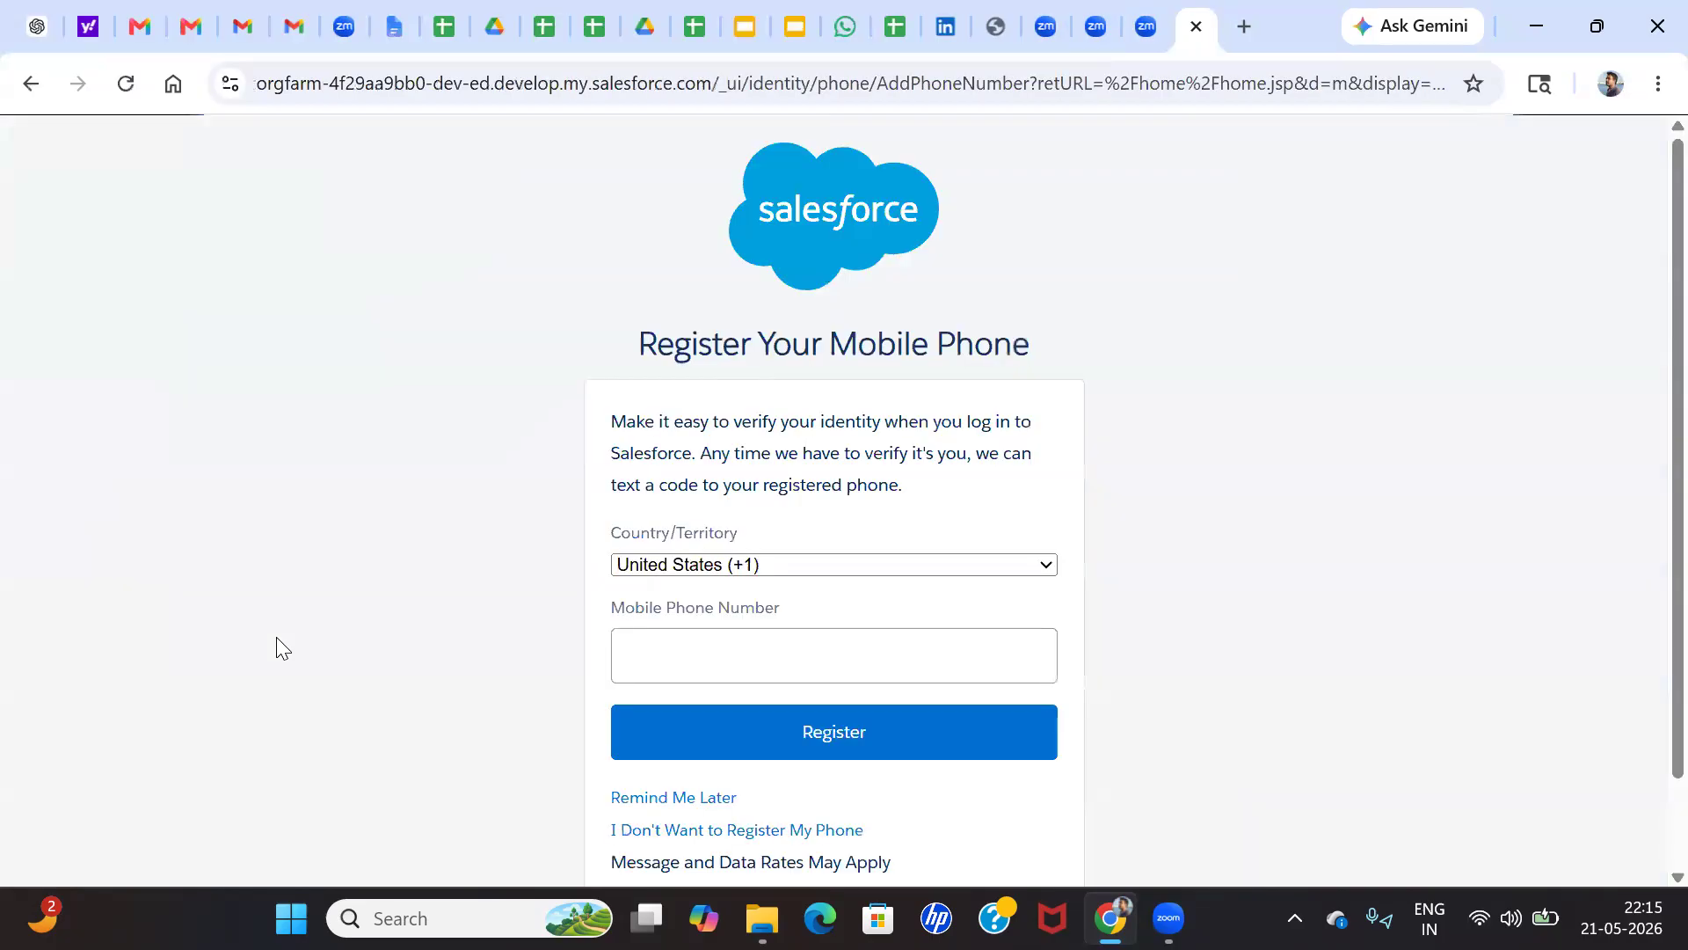
scroll(686, 683, "down", 1)
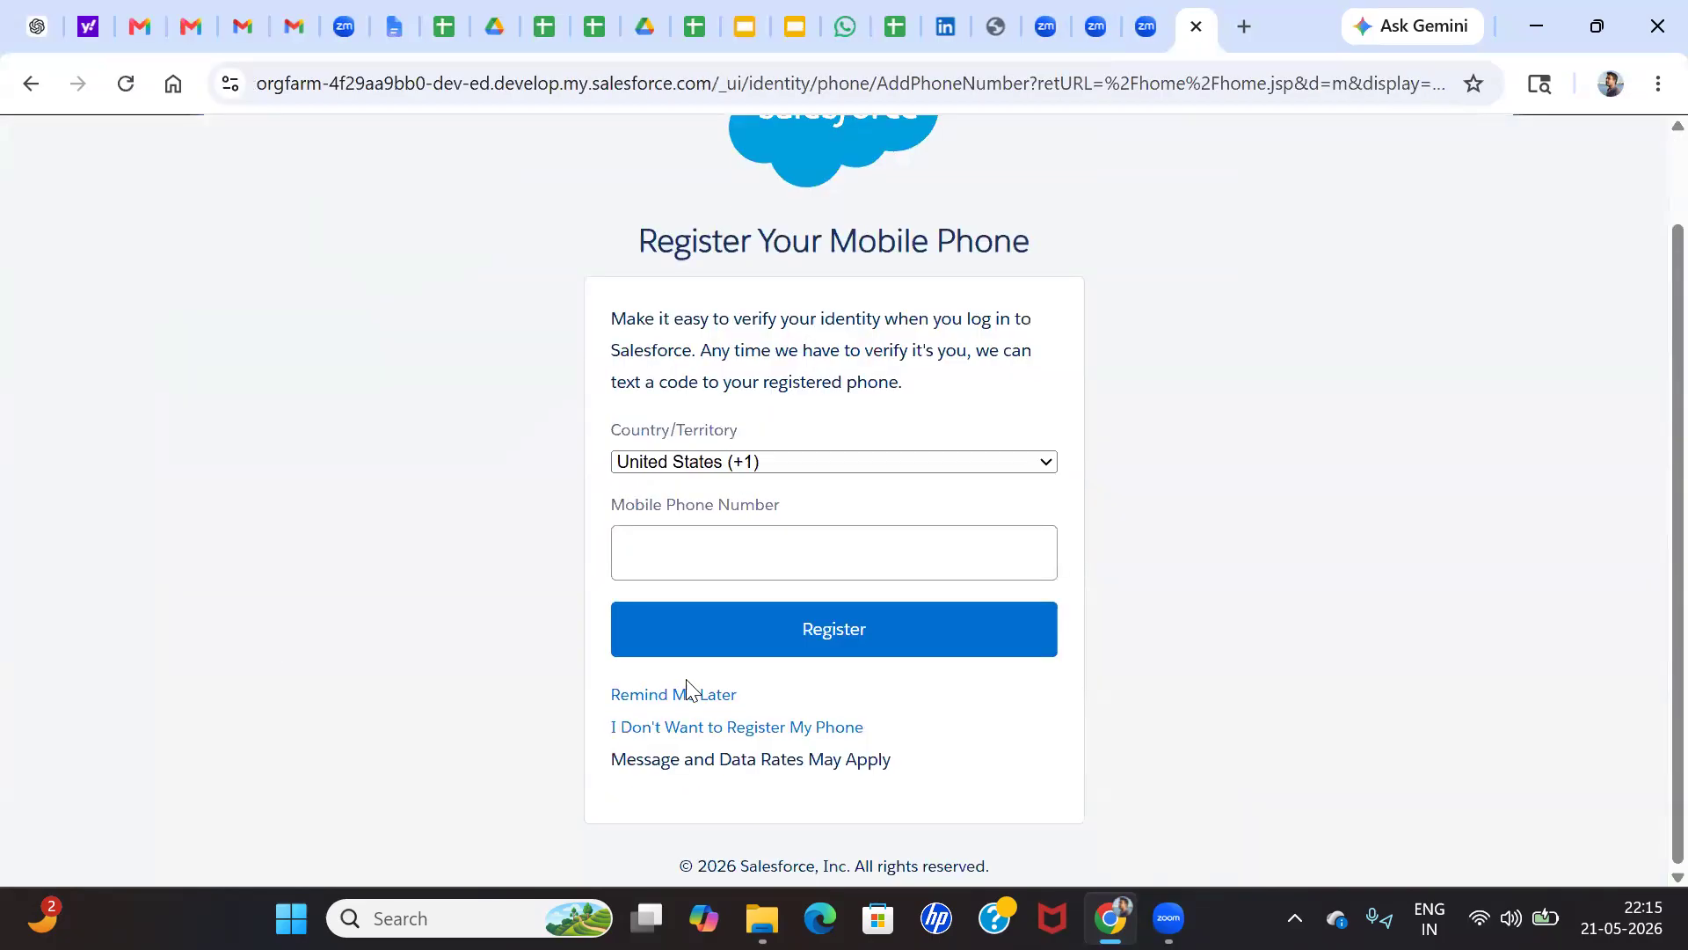
left_click(674, 696)
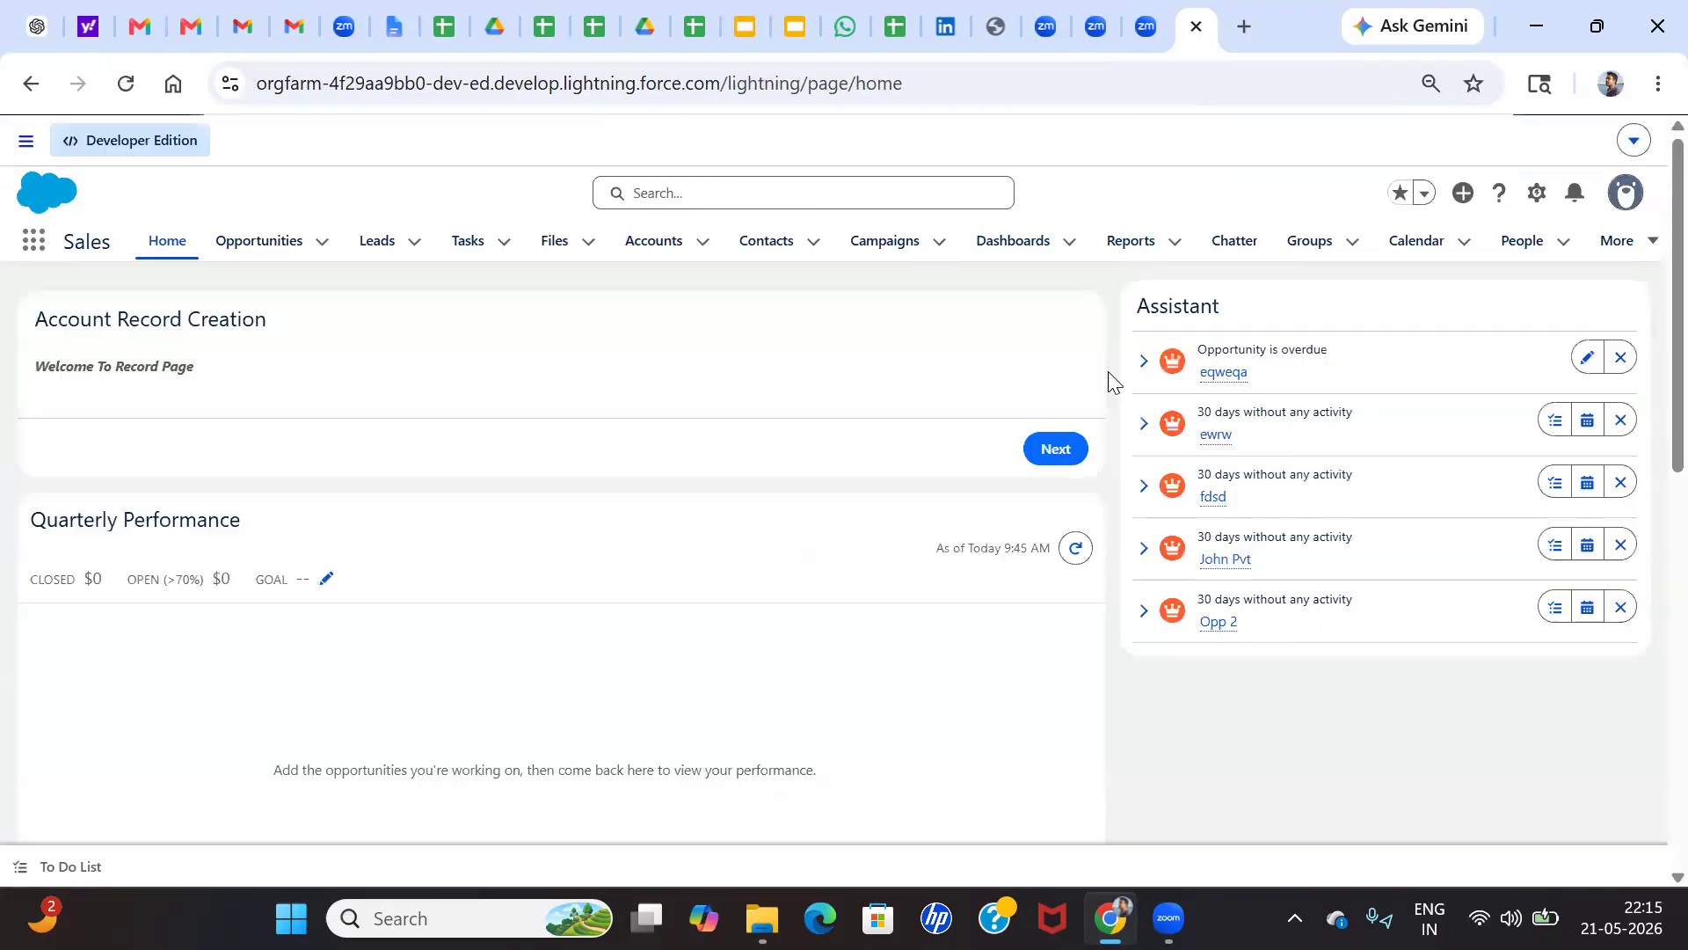
Open the account record that went through approval from the Accounts list
scroll(1421, 358, "down", 5)
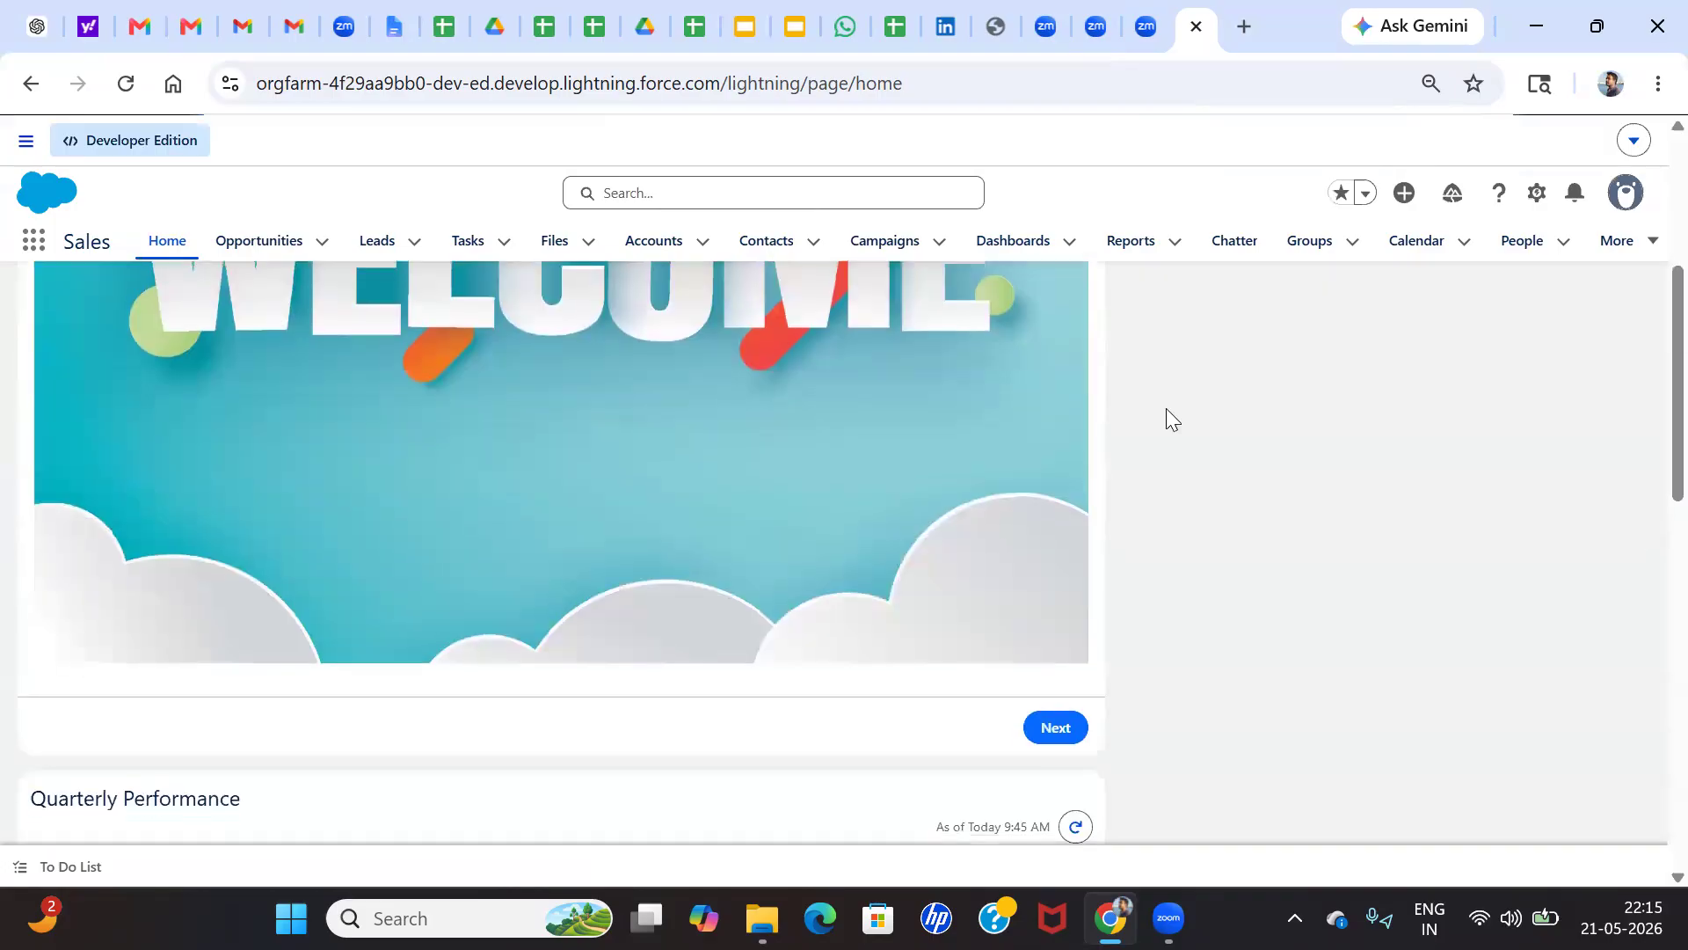
scroll(1169, 418, "up", 5)
left_click(1536, 198)
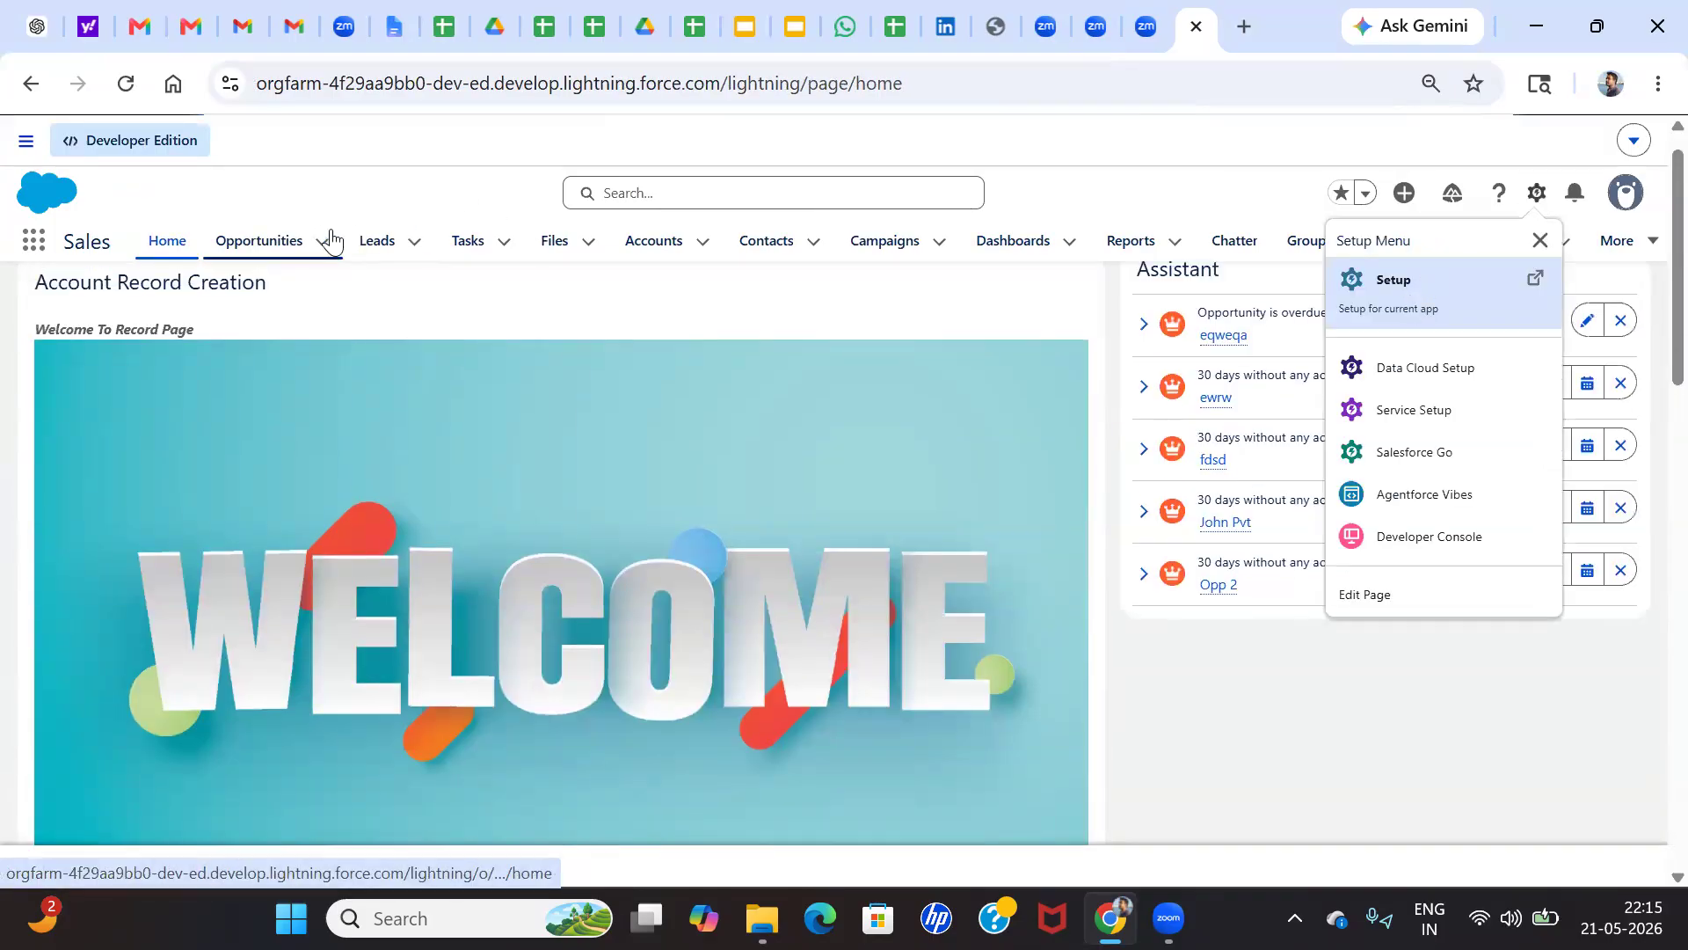
left_click(653, 243)
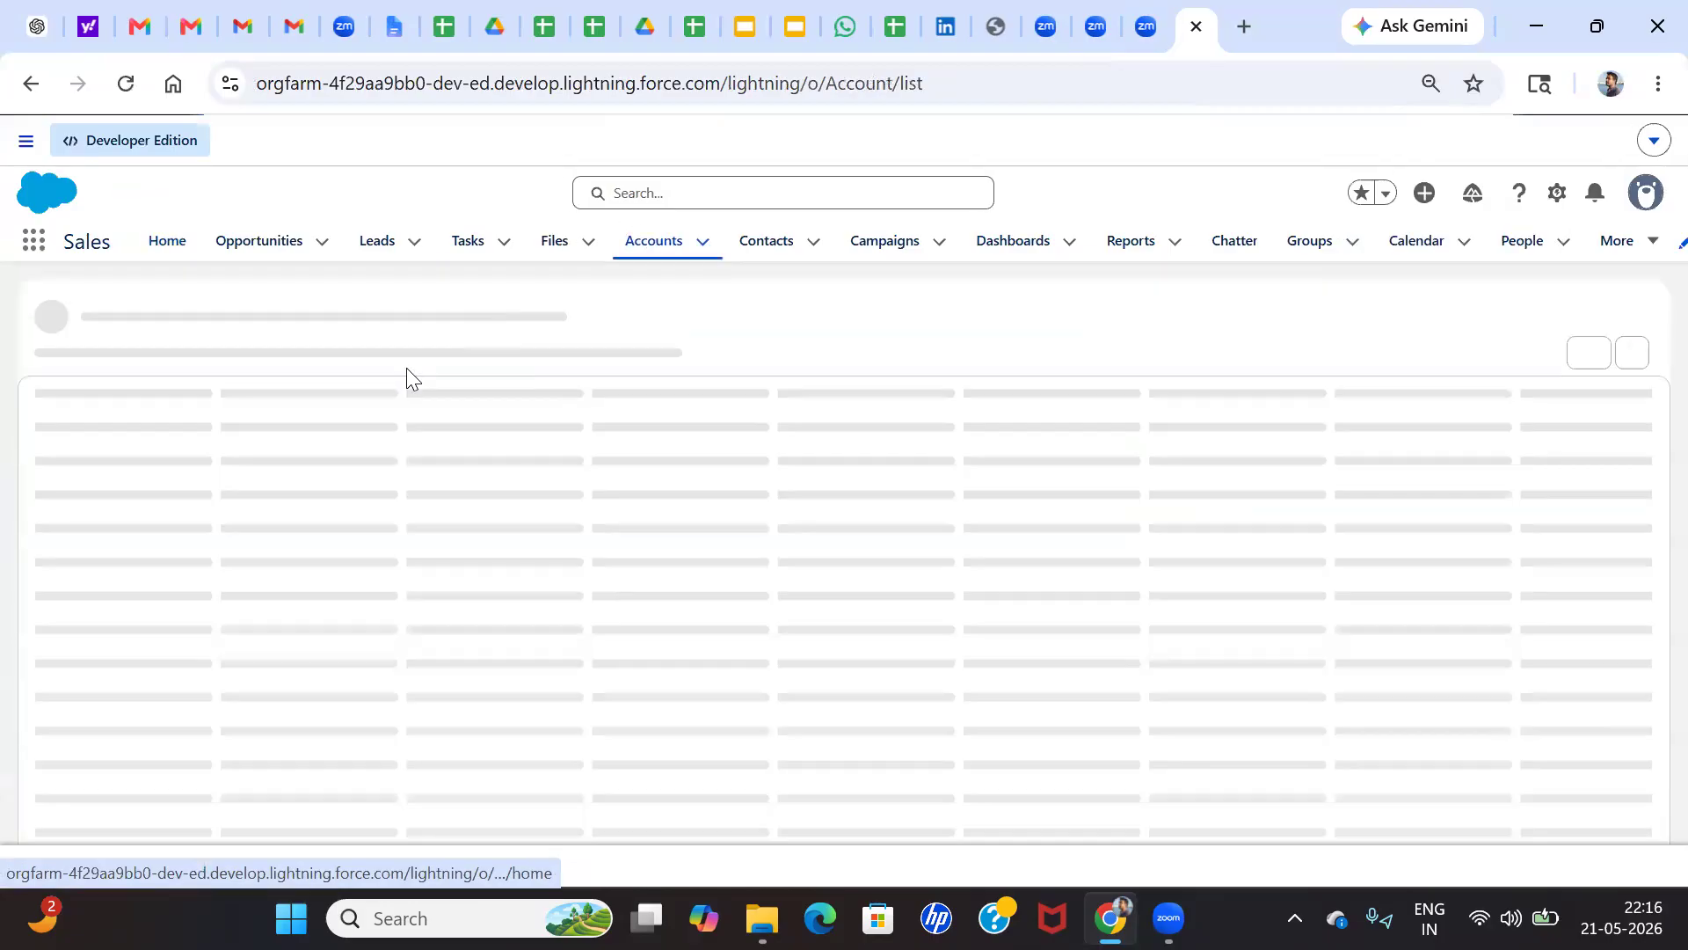
left_click(136, 475)
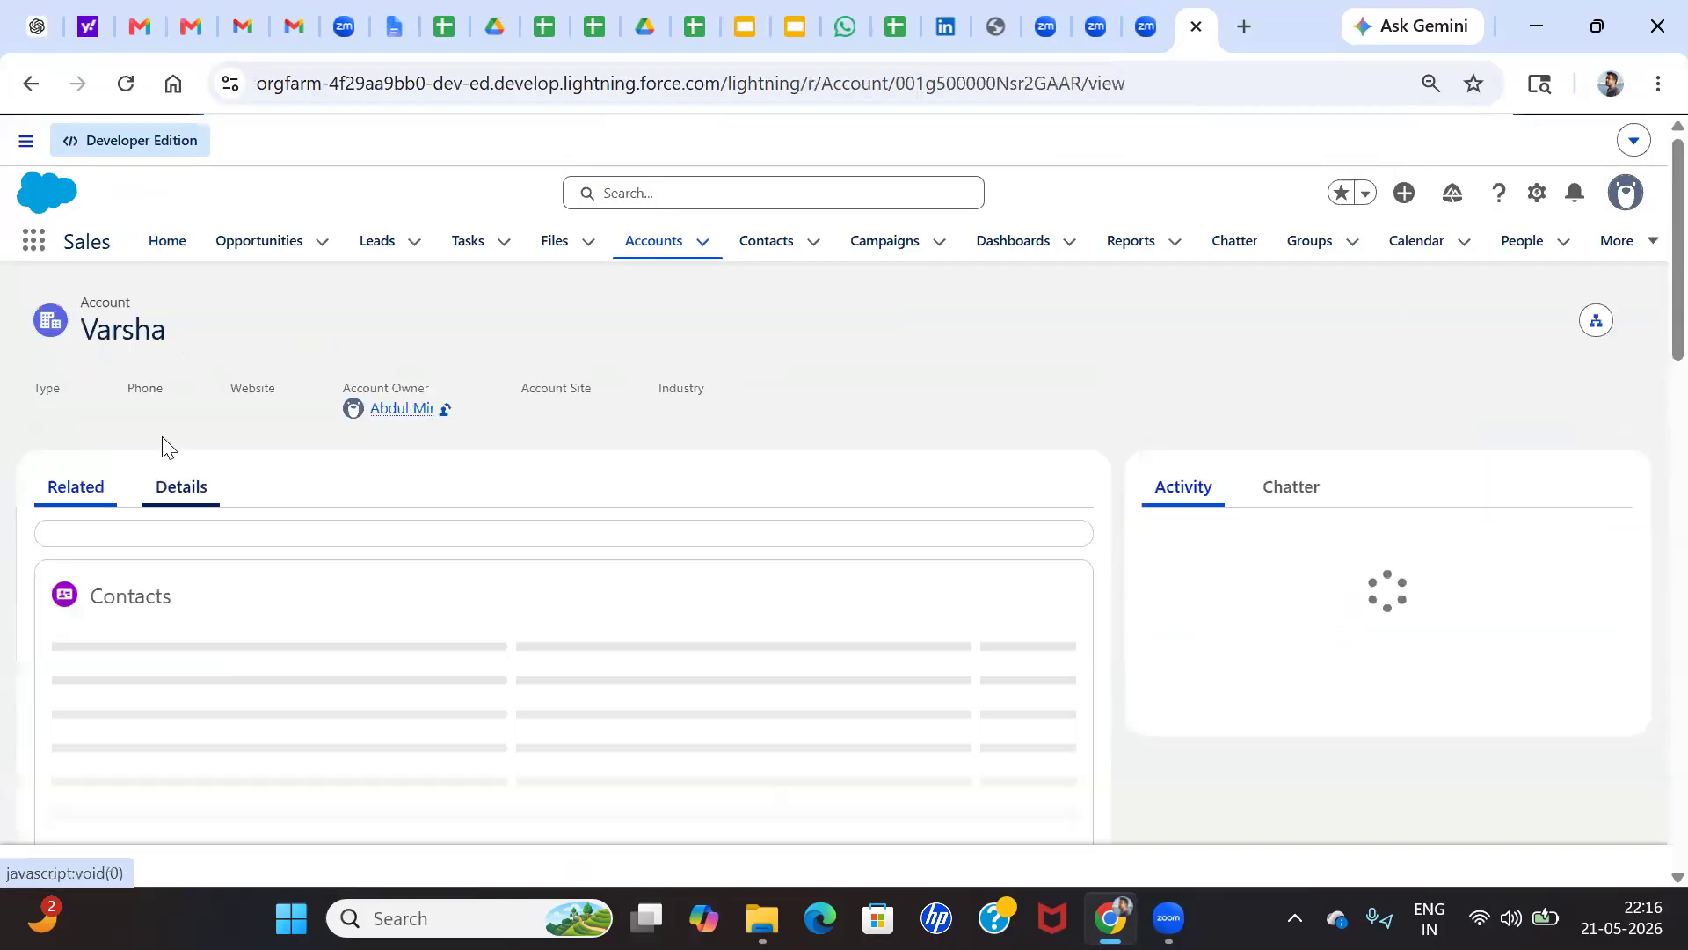
Open the account's full Approval History and view the "Approval Request Submitted" step
left_click(178, 495)
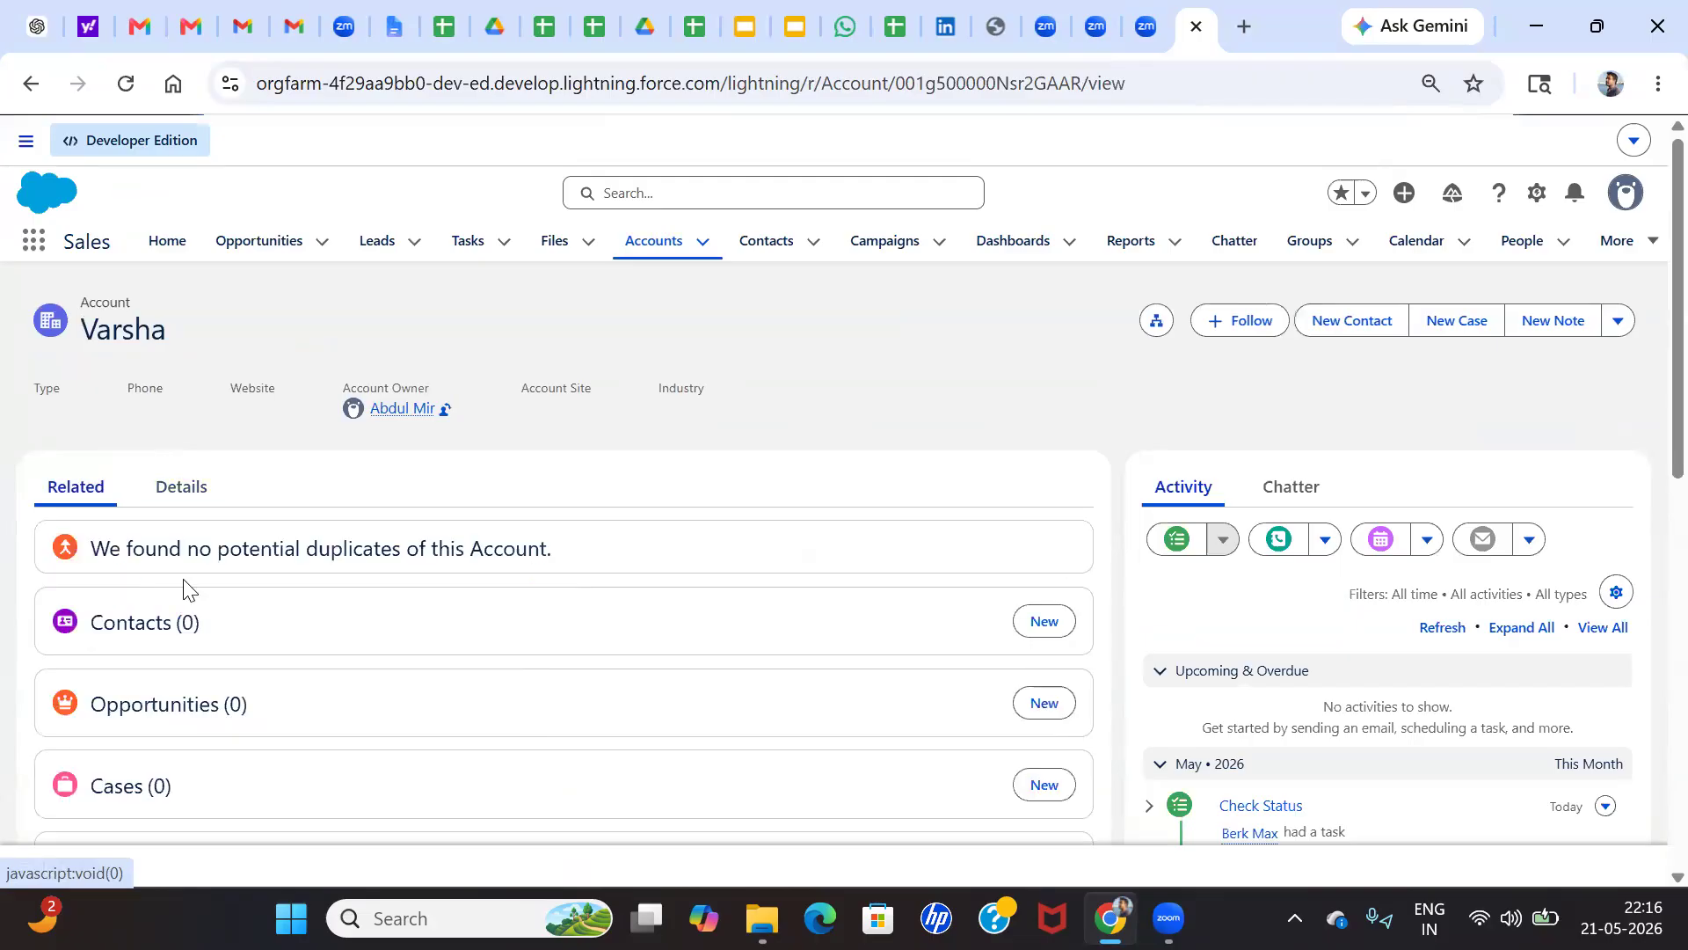
scroll(182, 590, "down", 3)
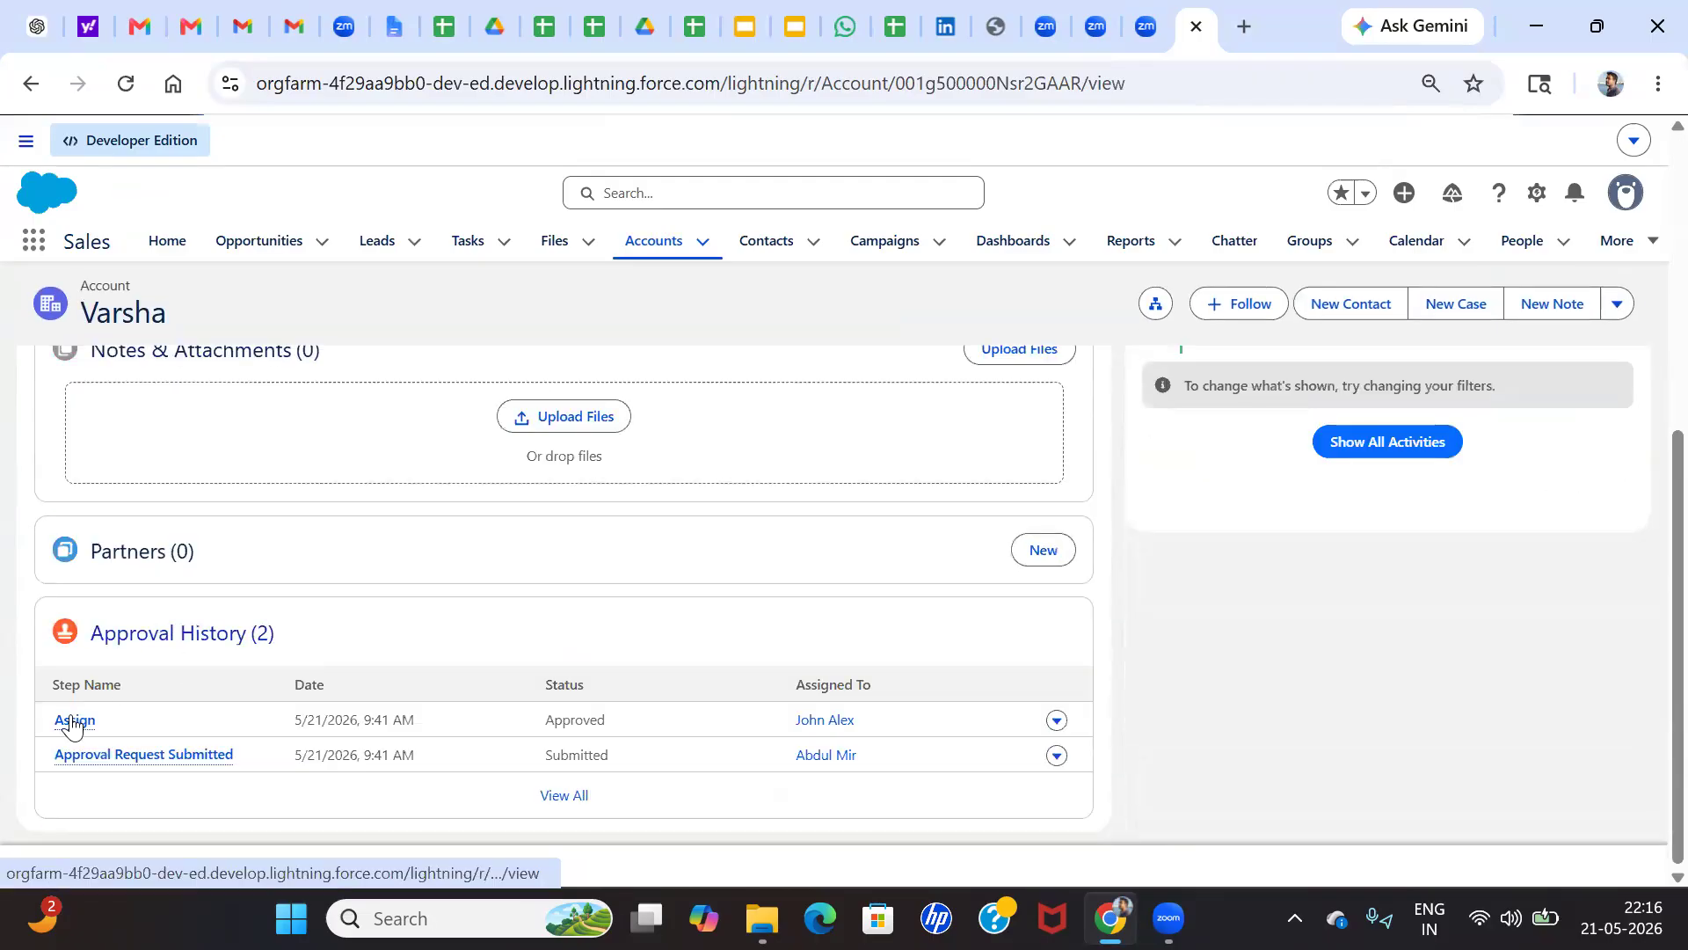
mouse_move(76, 718)
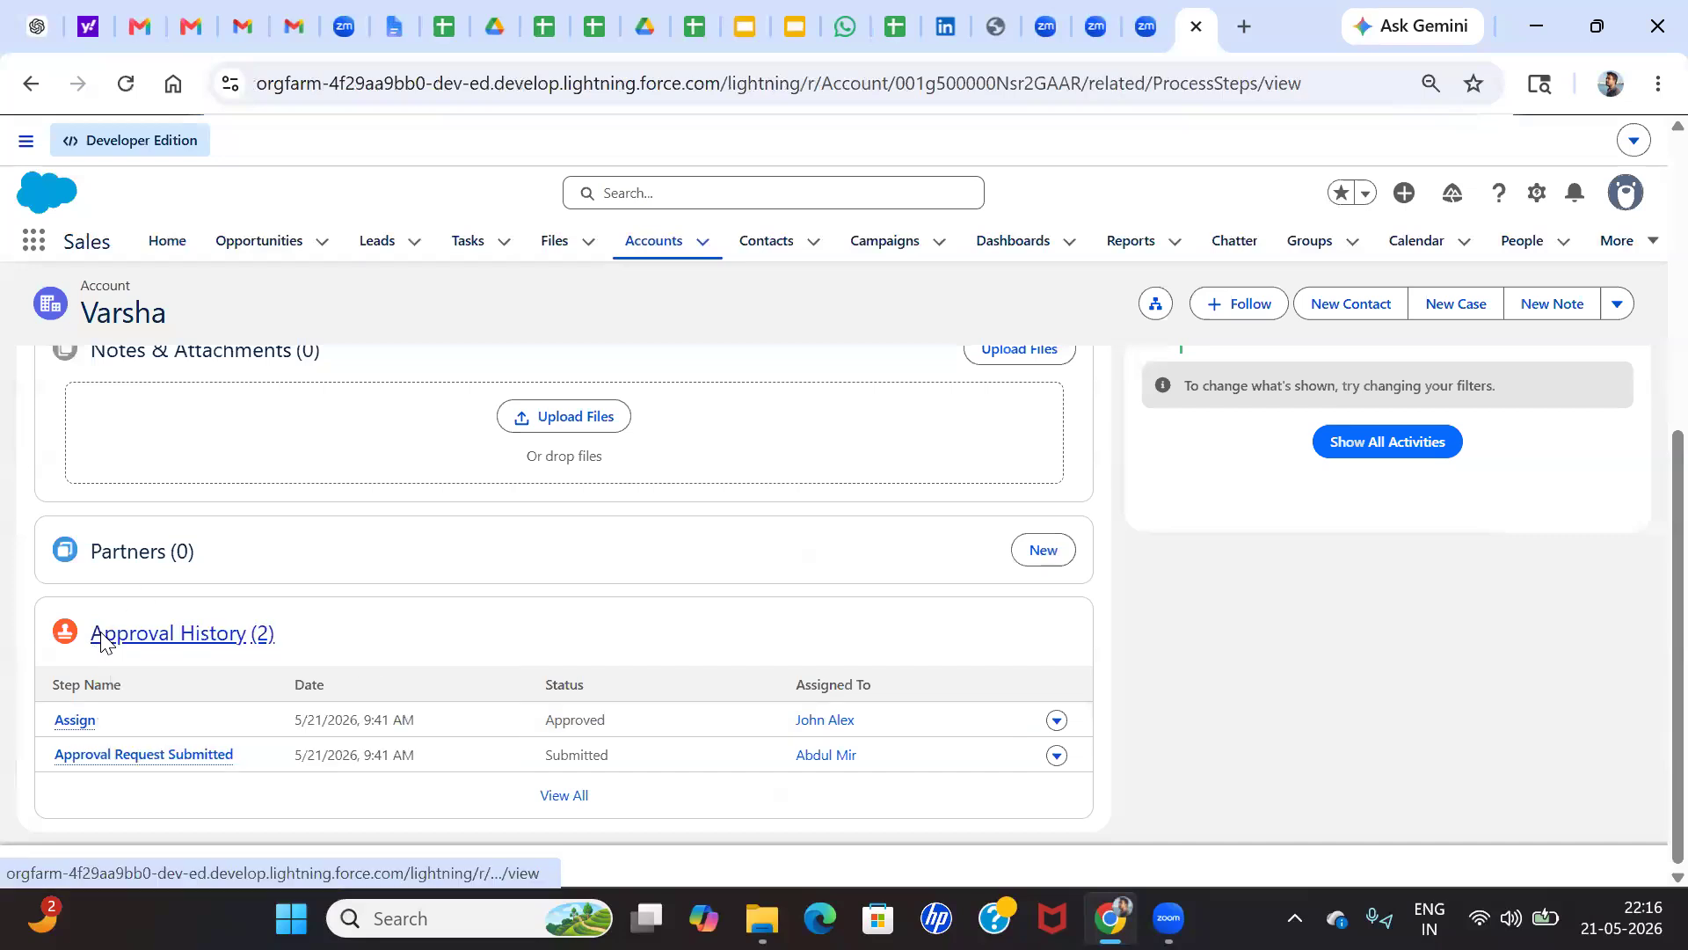
left_click(99, 635)
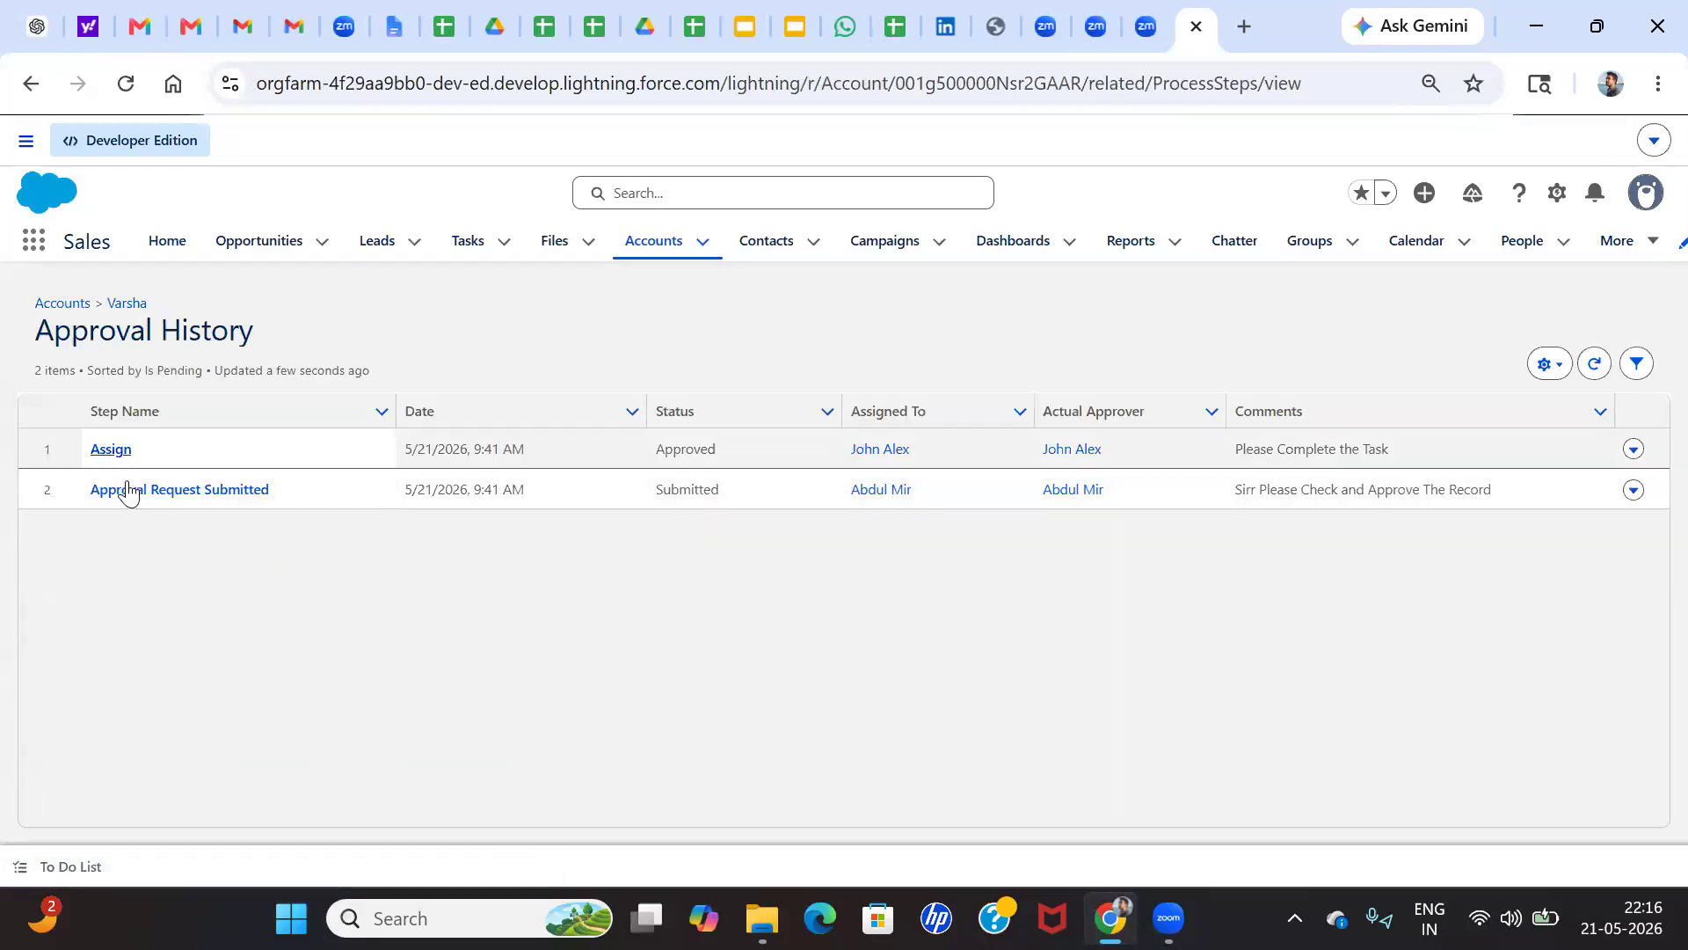
left_click(132, 491)
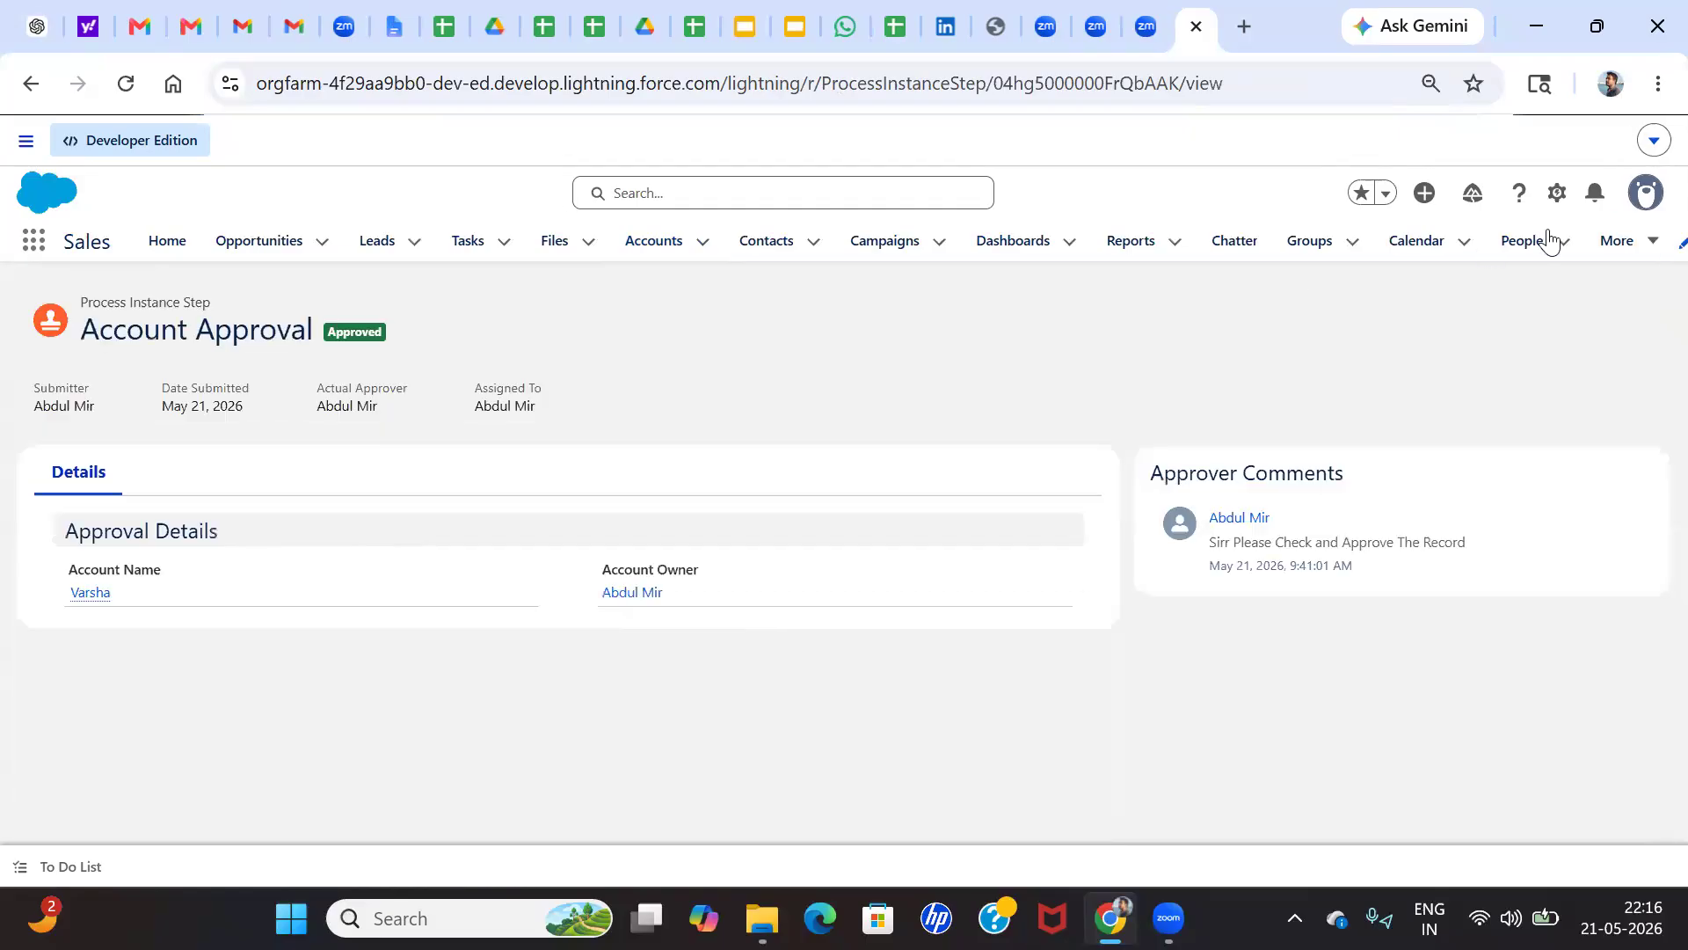
Open the Process Instance Step record page in Lightning App Builder in a new tab and dismiss the Important Changes notice
left_click(1556, 192)
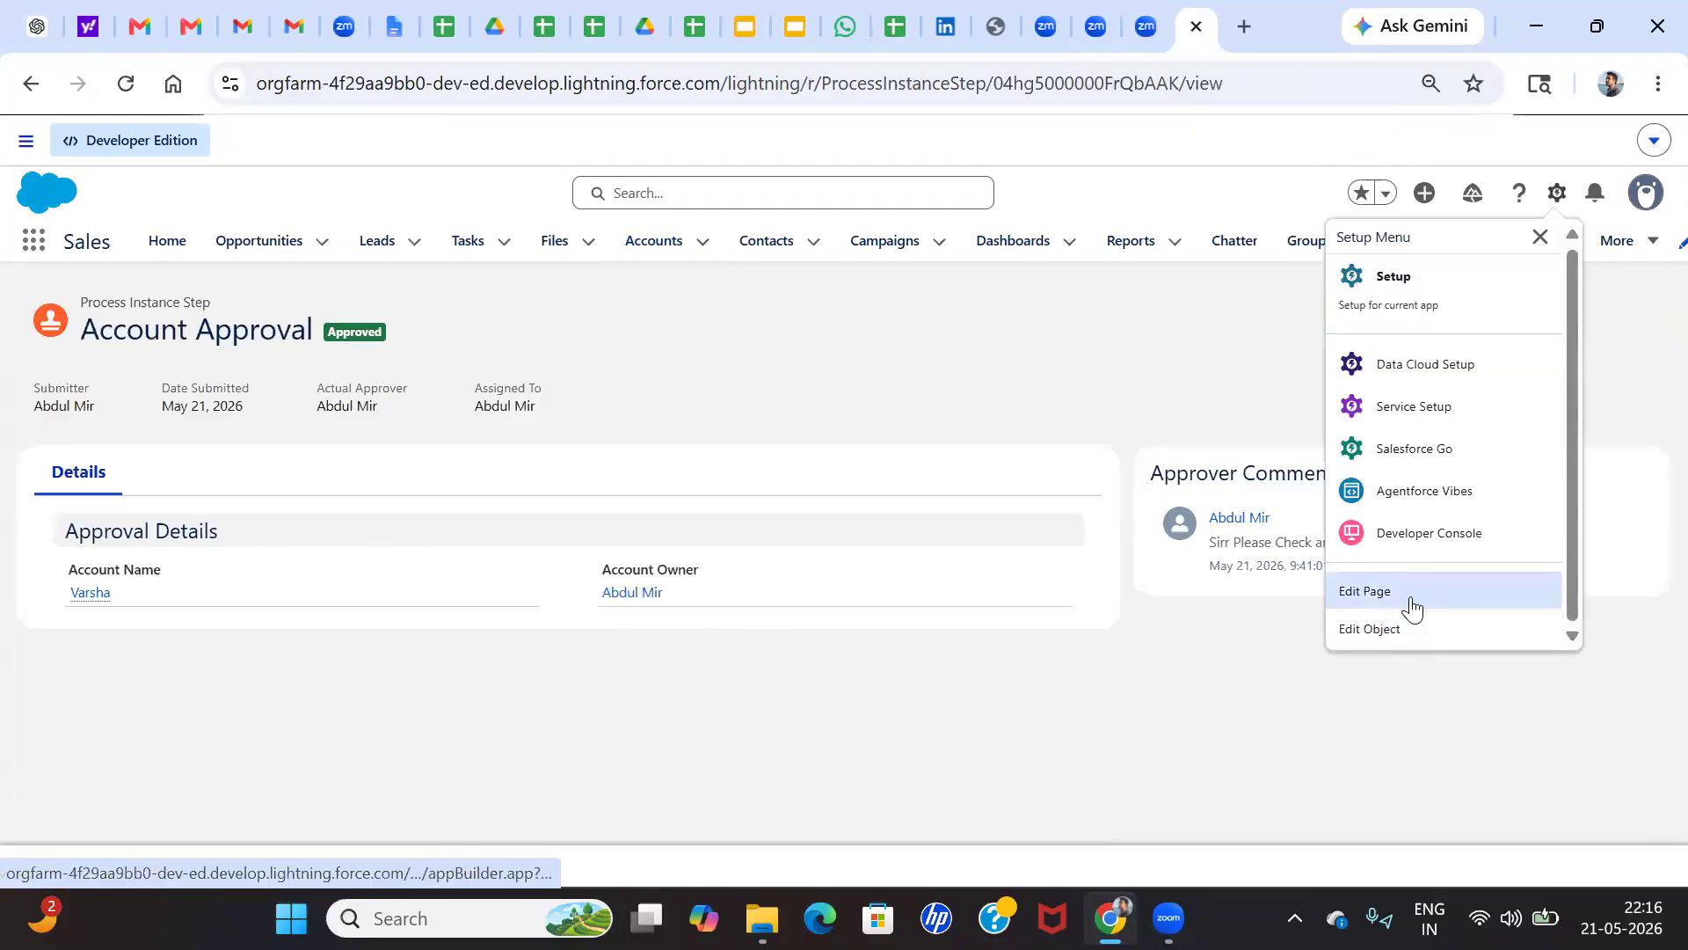
right_click(1412, 595)
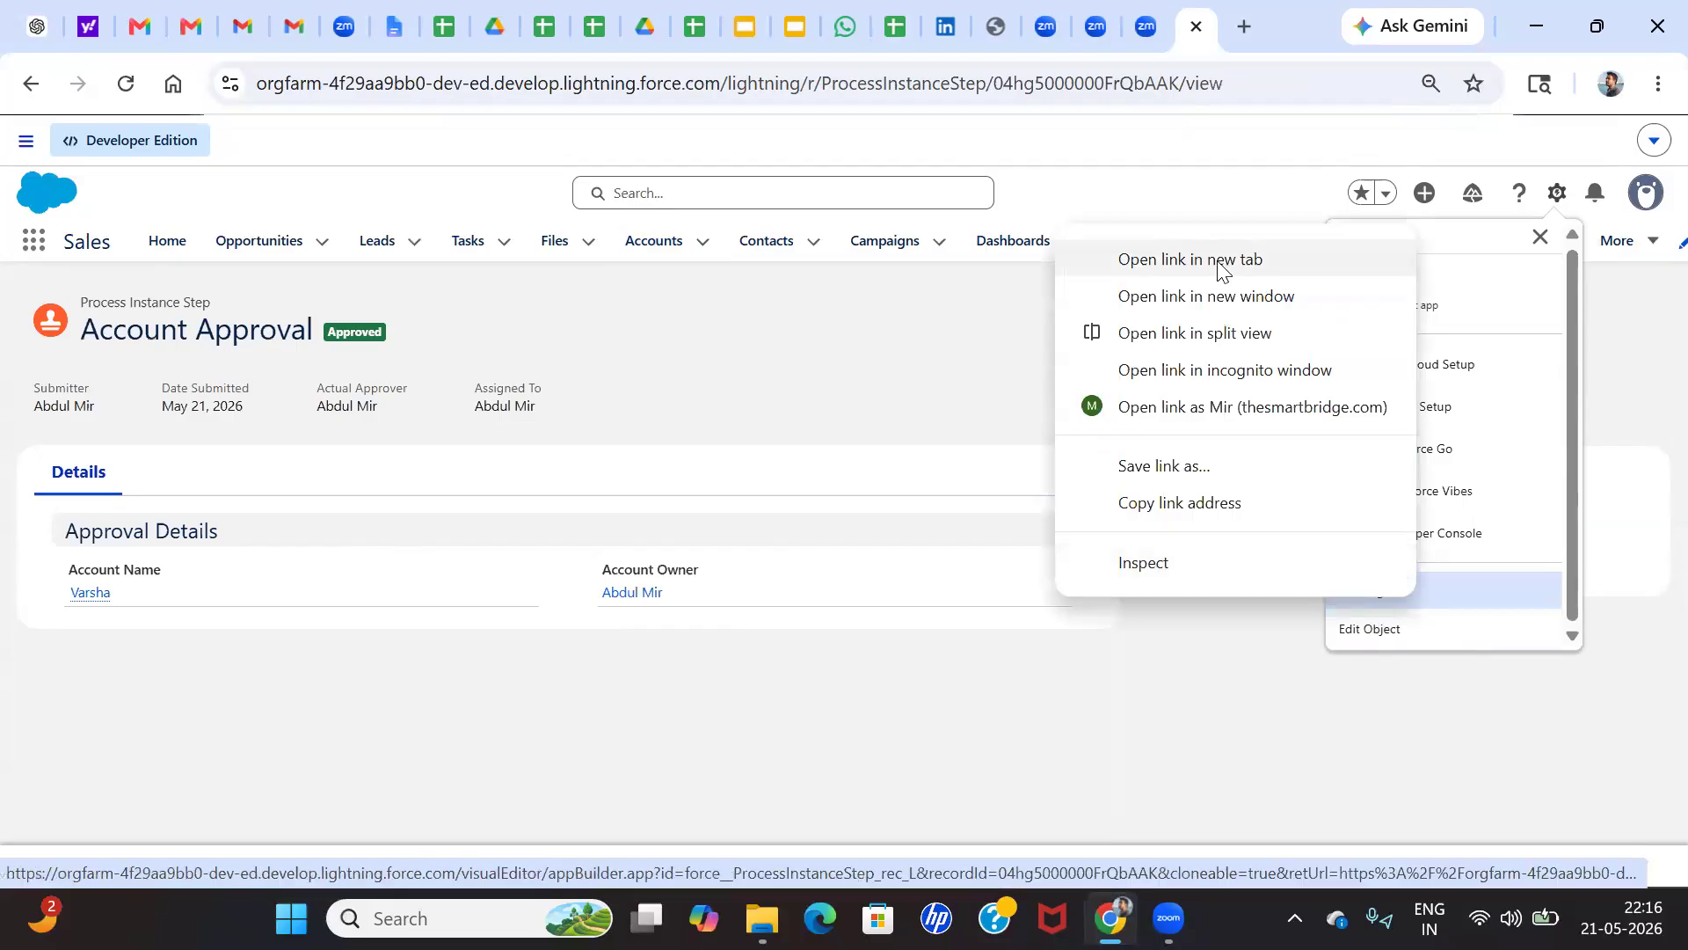
left_click(1220, 260)
left_click(1191, 31)
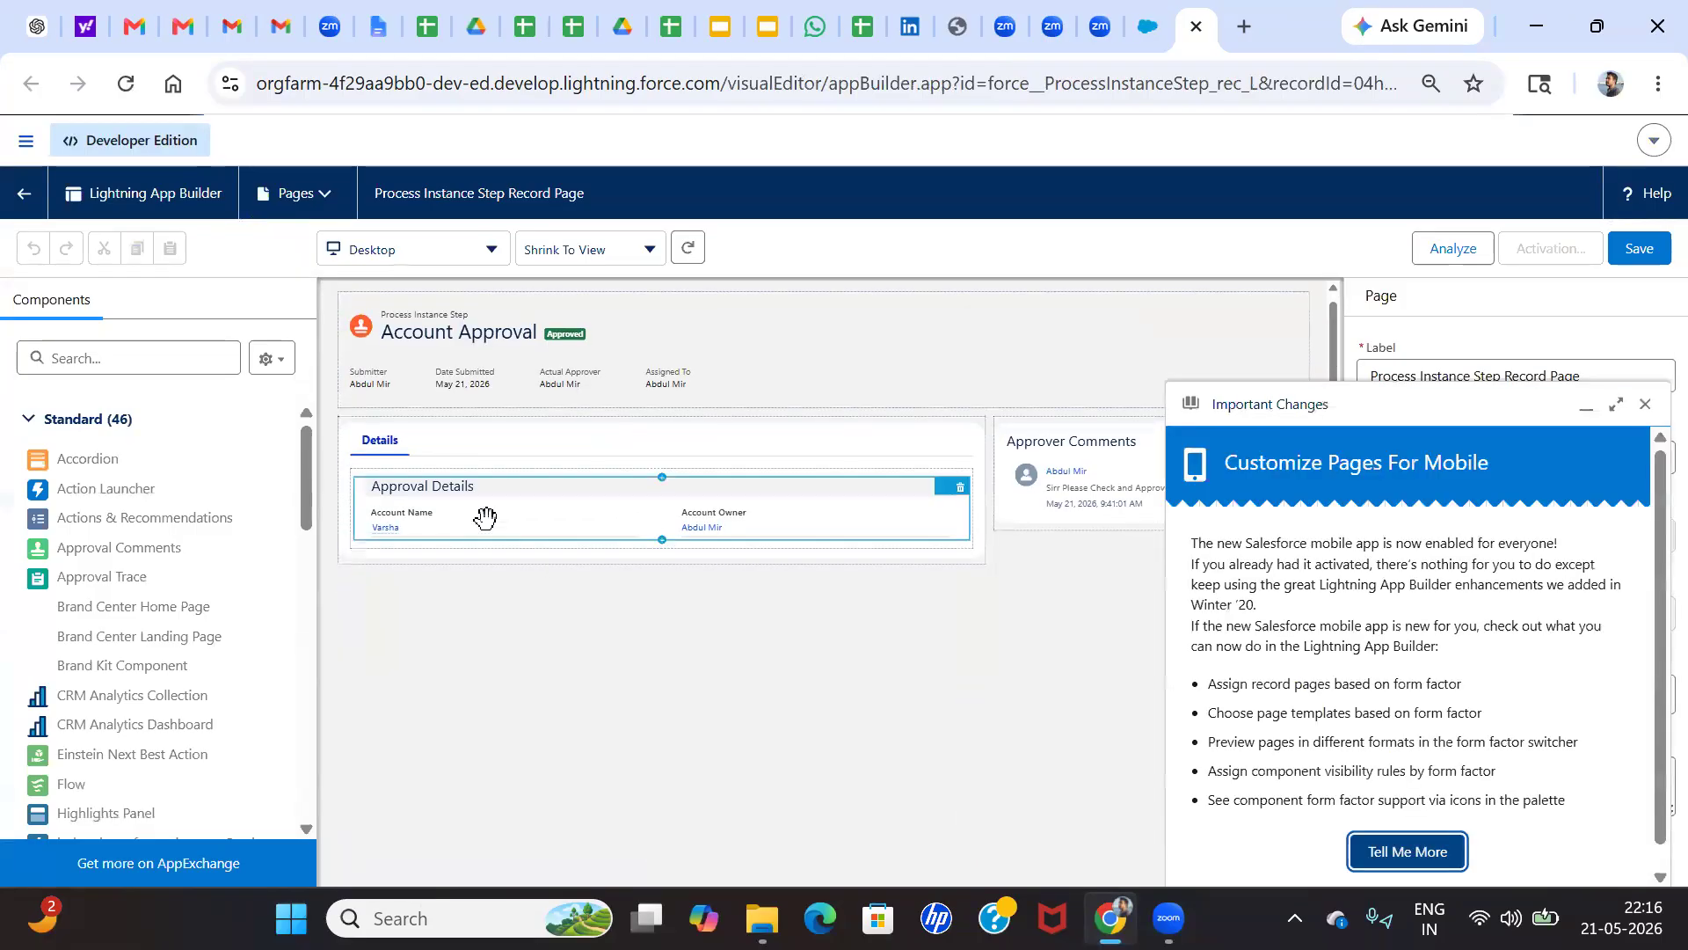
left_click(485, 517)
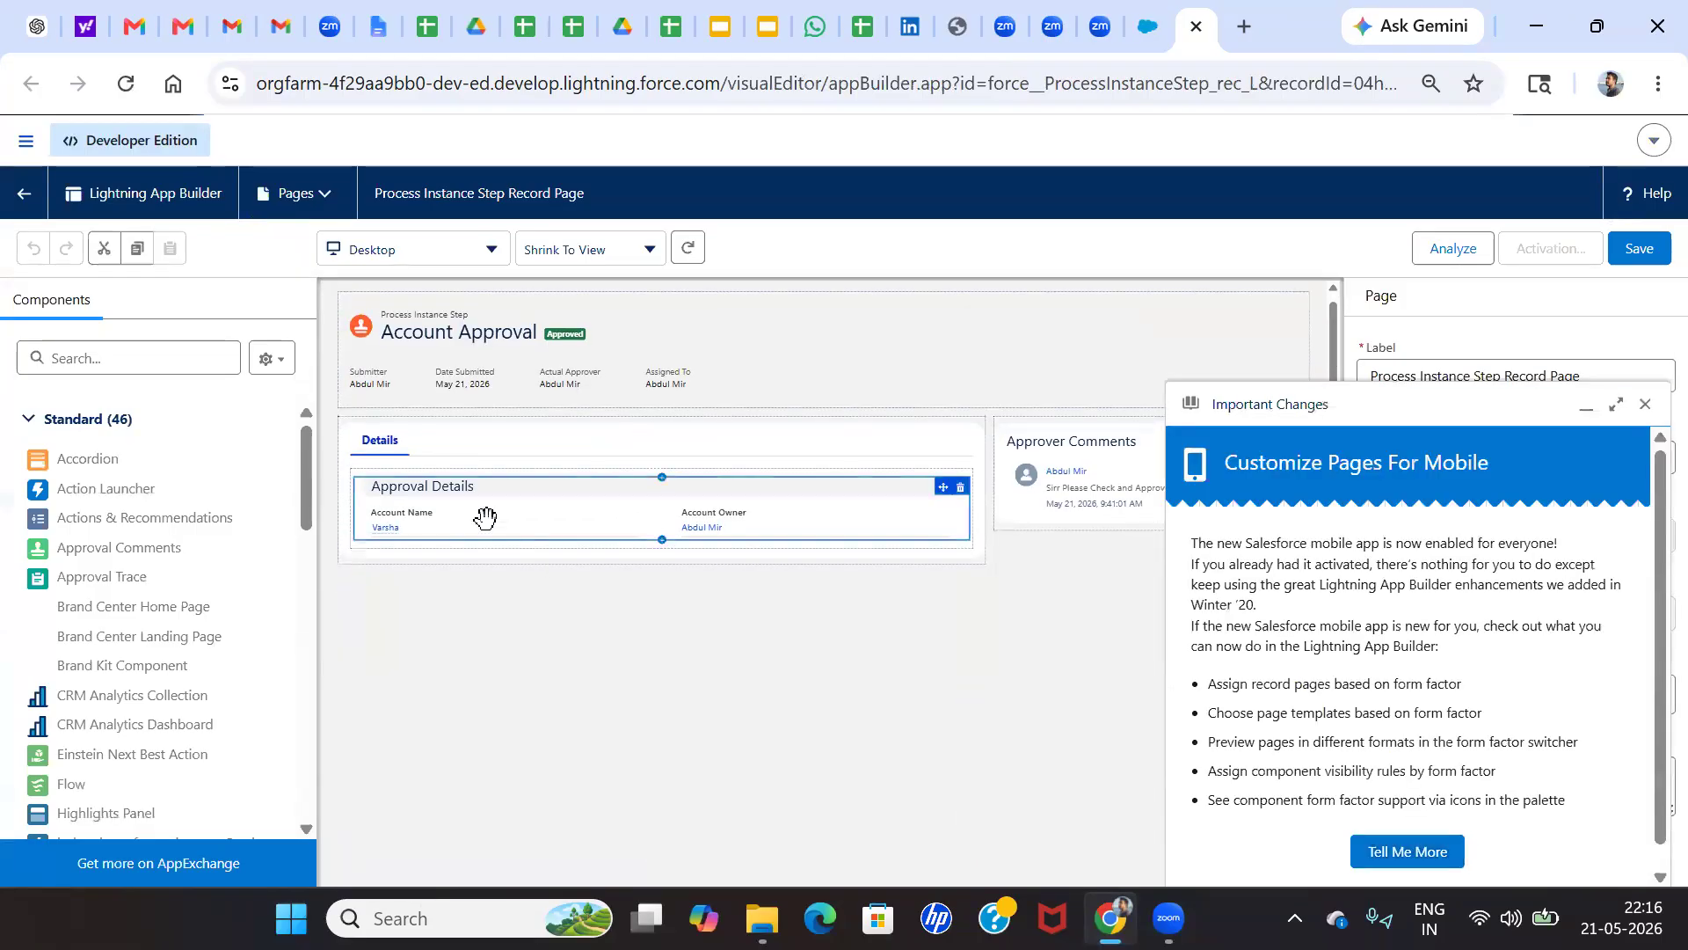
left_click(1648, 409)
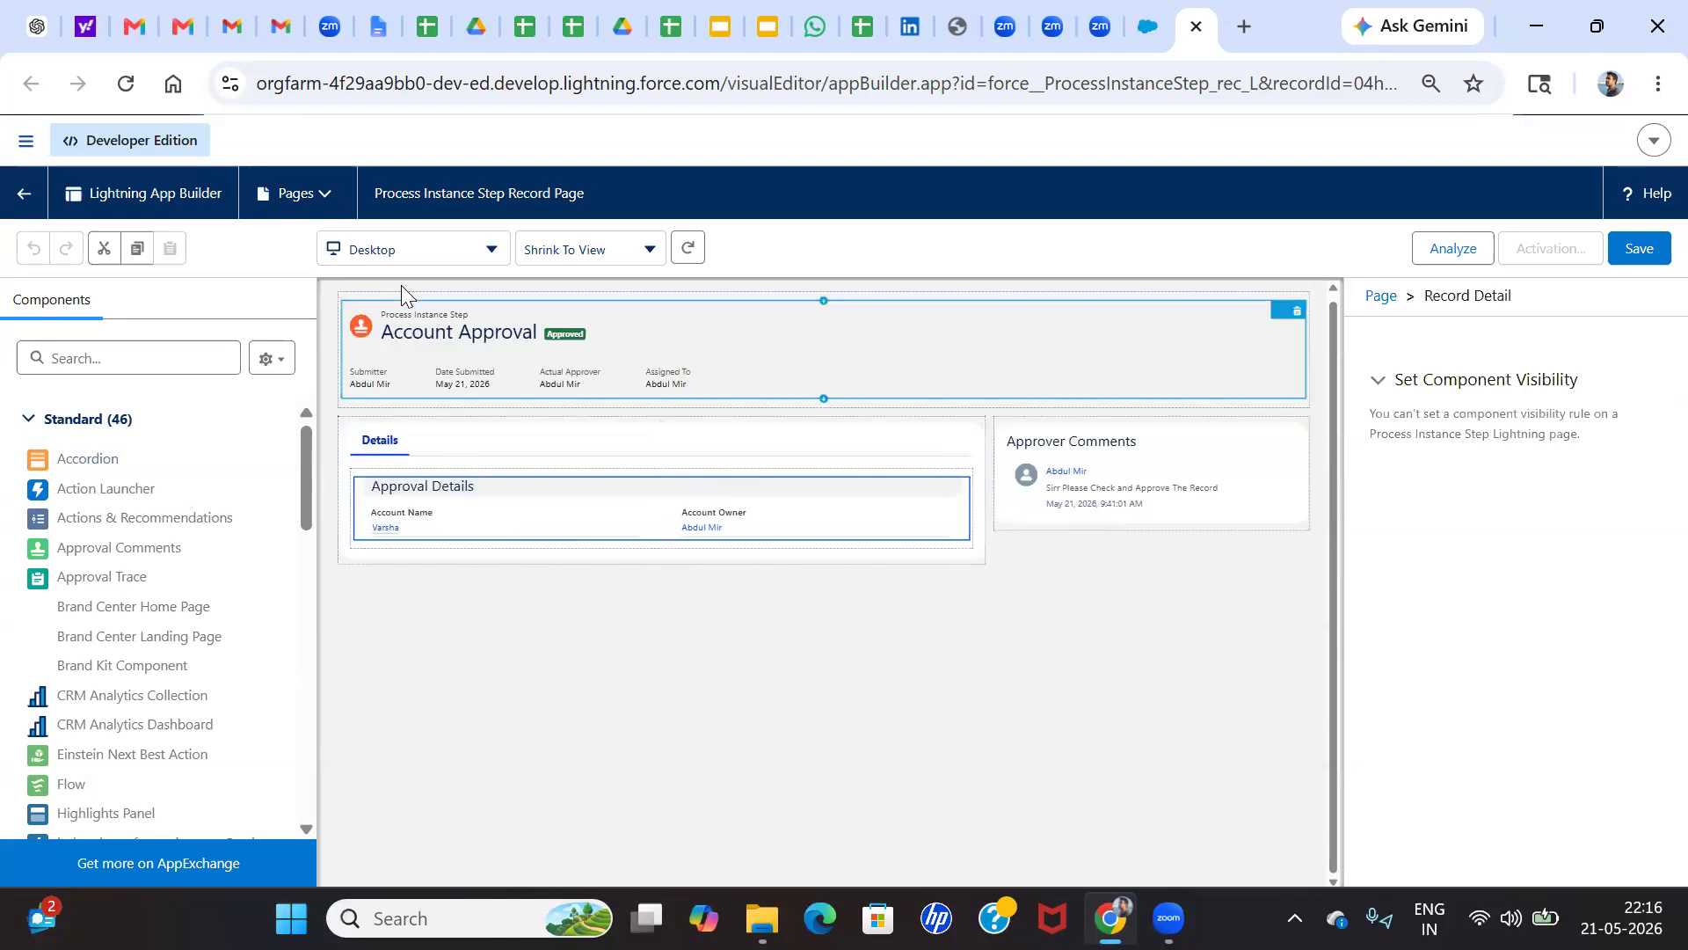
Examine the properties of the Tabs and Record Detail components, and leave Lightning App Builder without saving
left_click(507, 450)
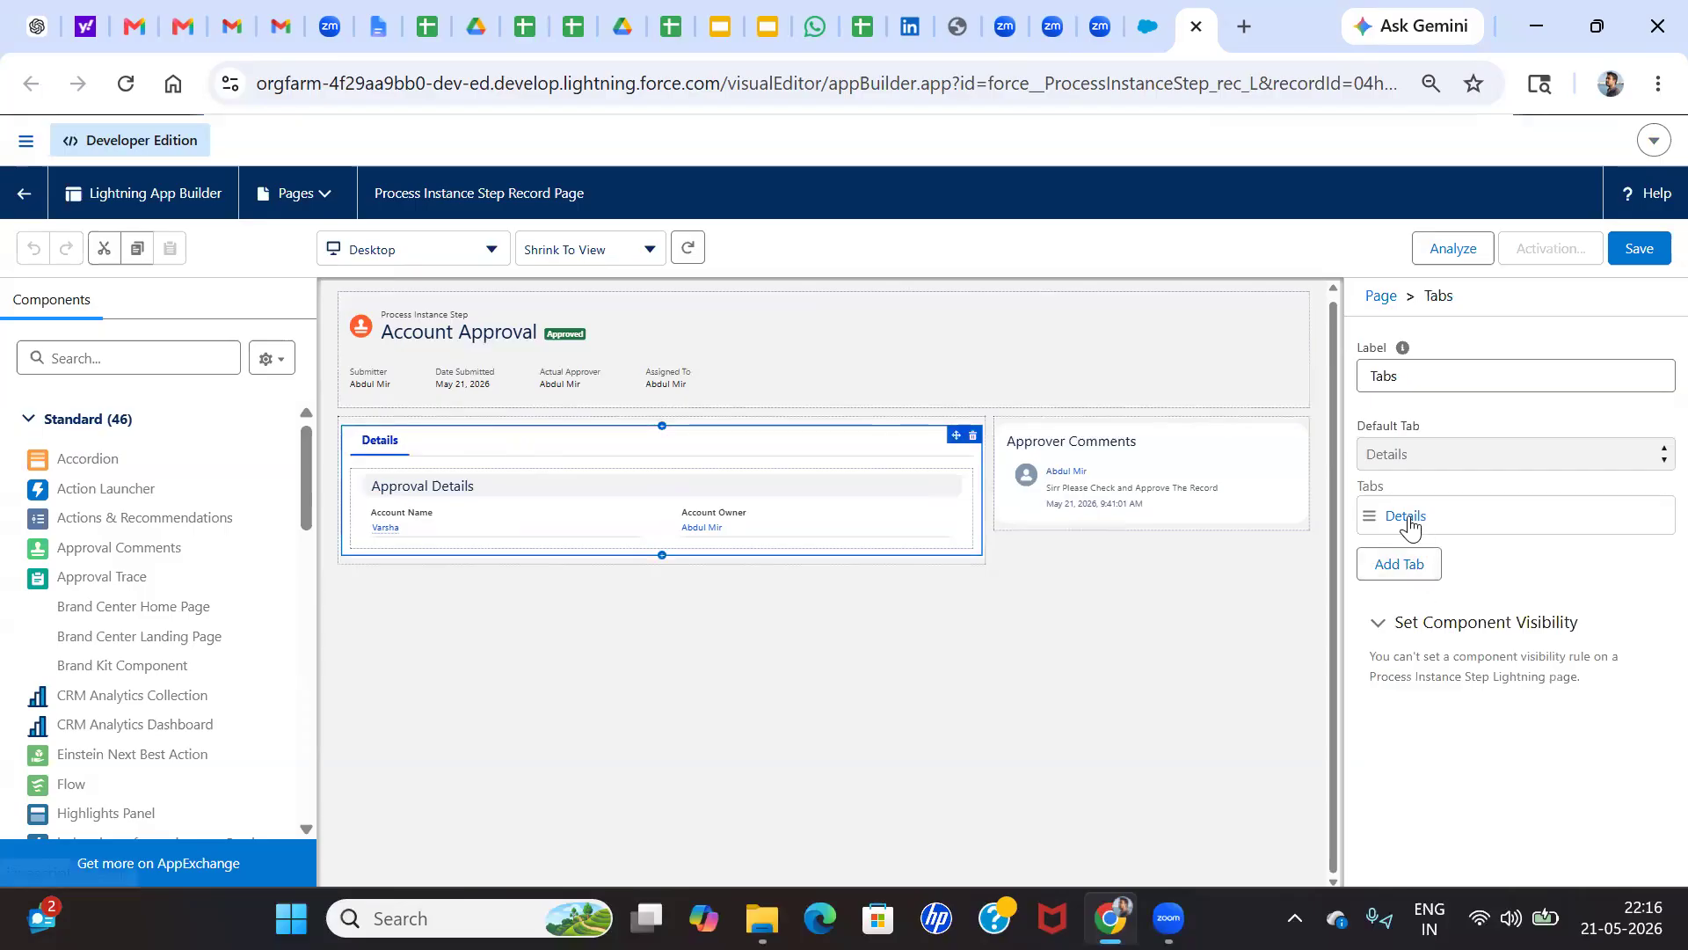
left_click(584, 505)
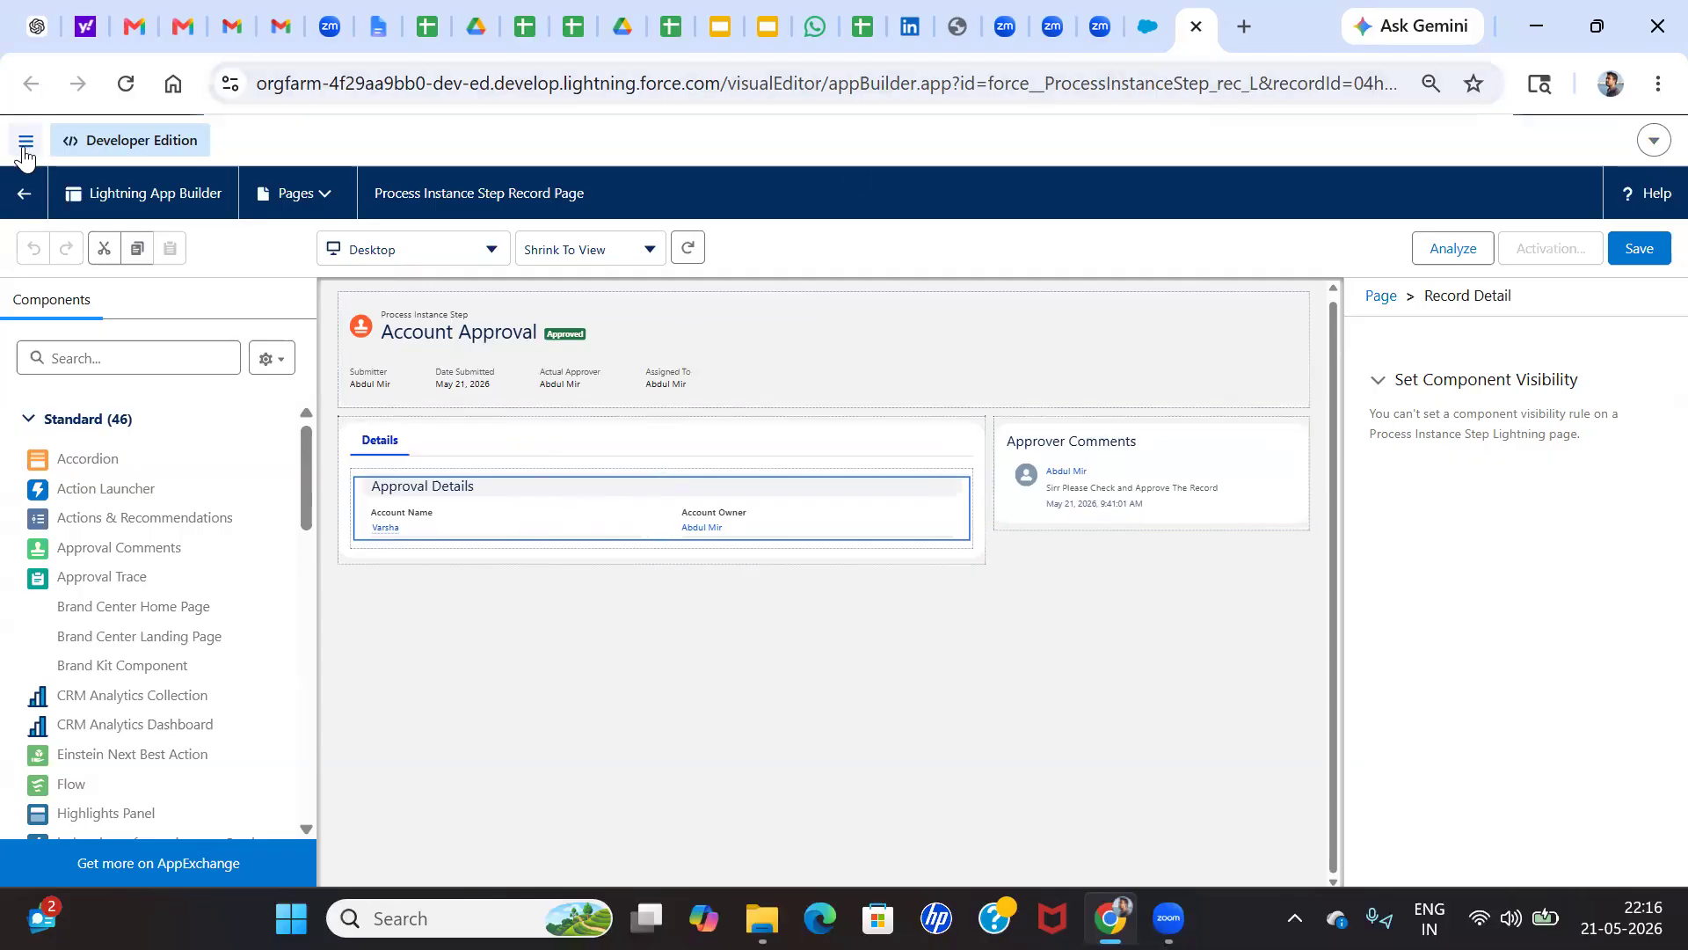
left_click(24, 193)
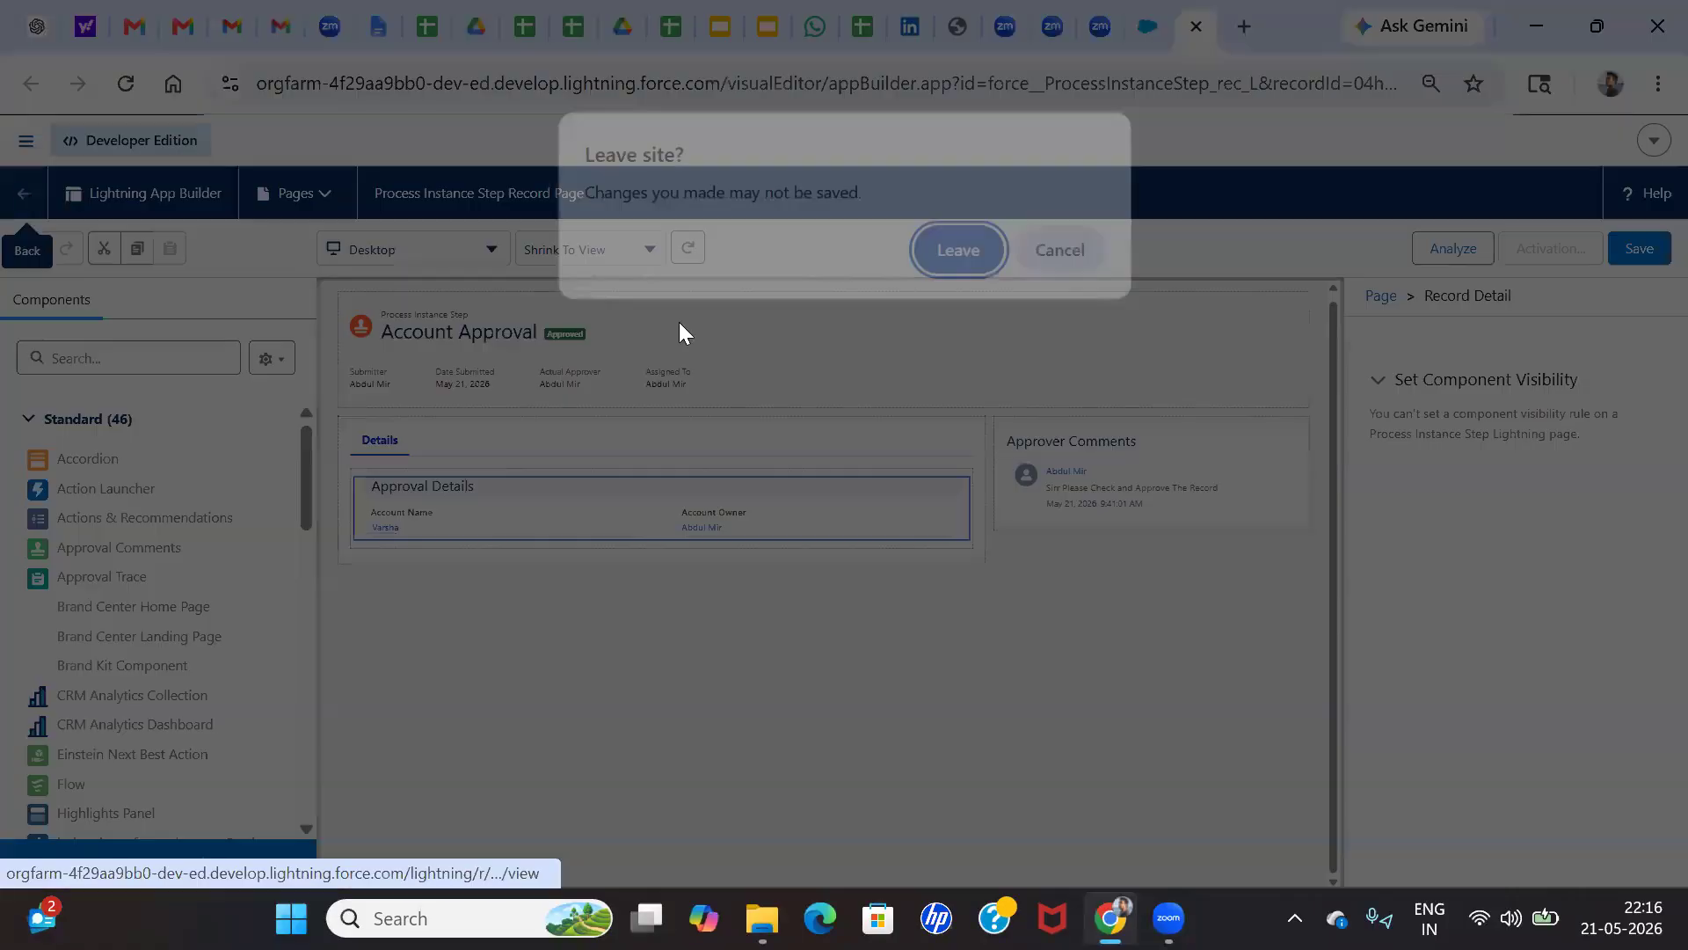
left_click(982, 250)
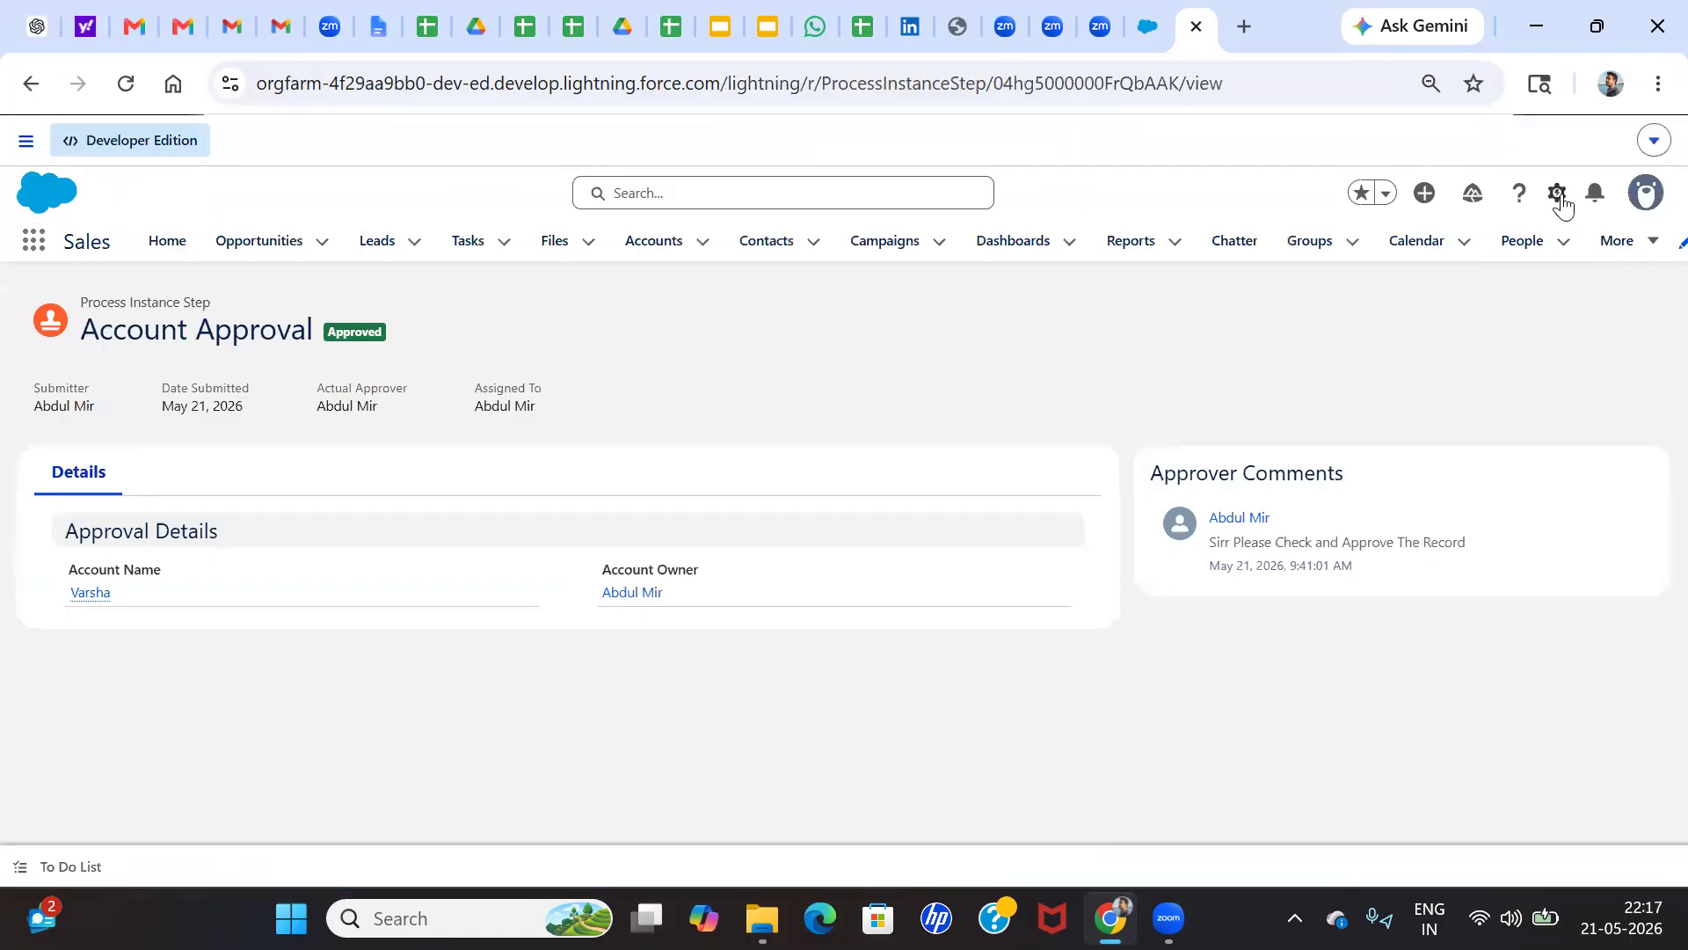
Open the Process Instance Step object's setup page in a new tab
left_click(1562, 204)
right_click(1404, 603)
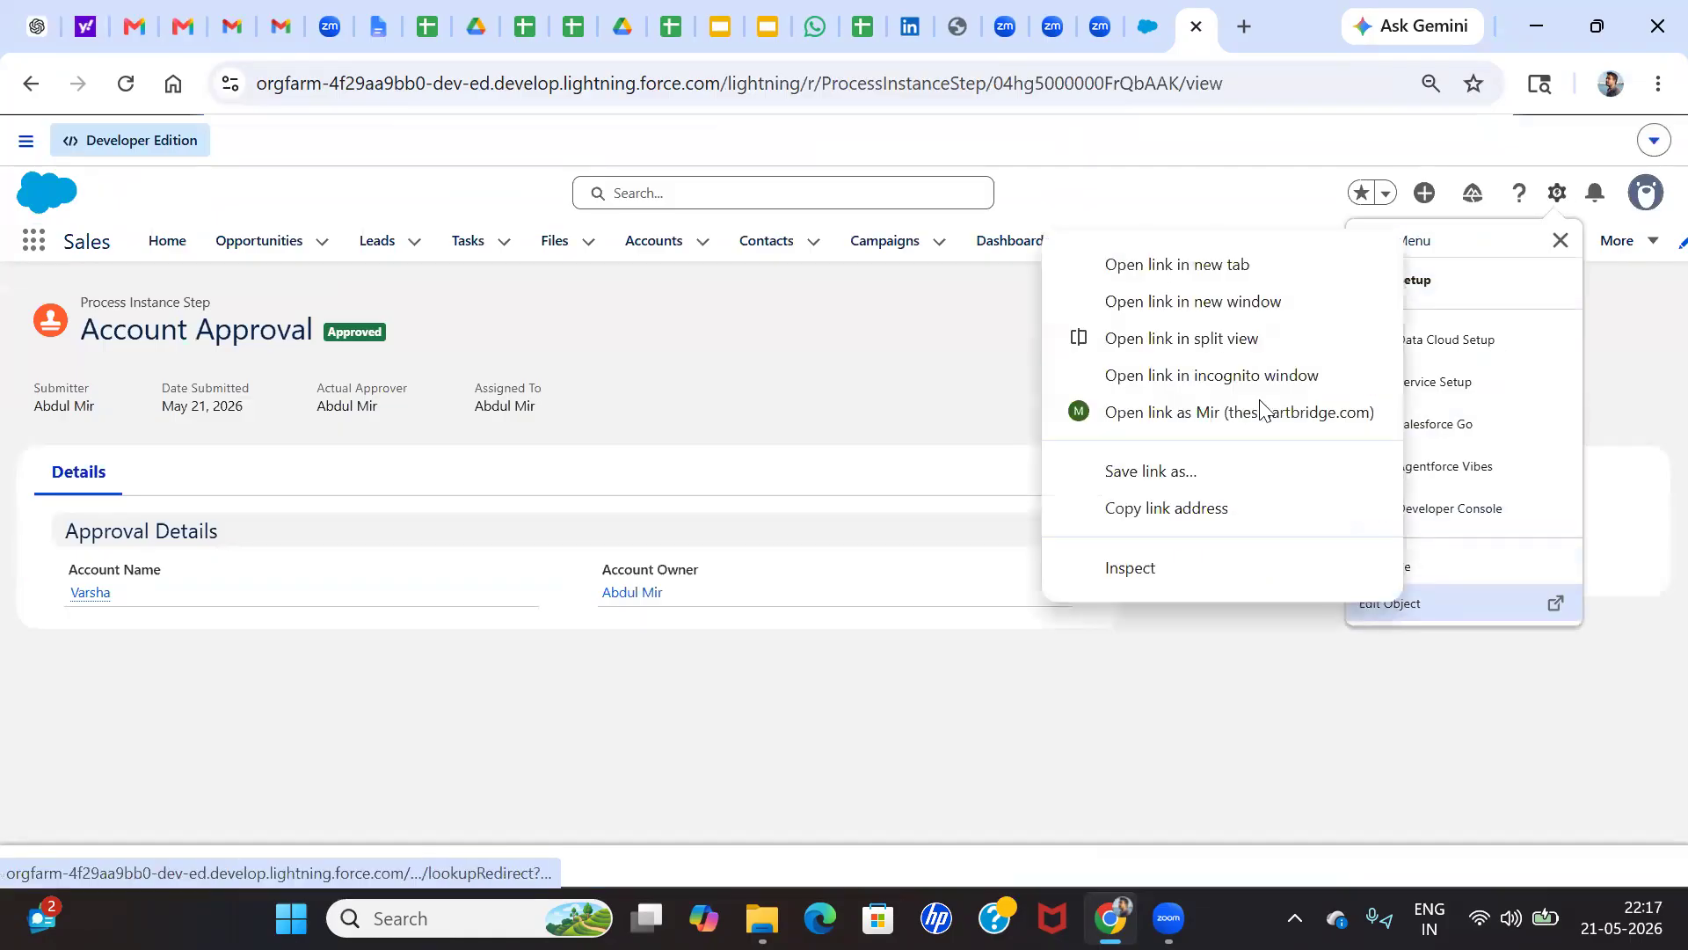
left_click(1152, 265)
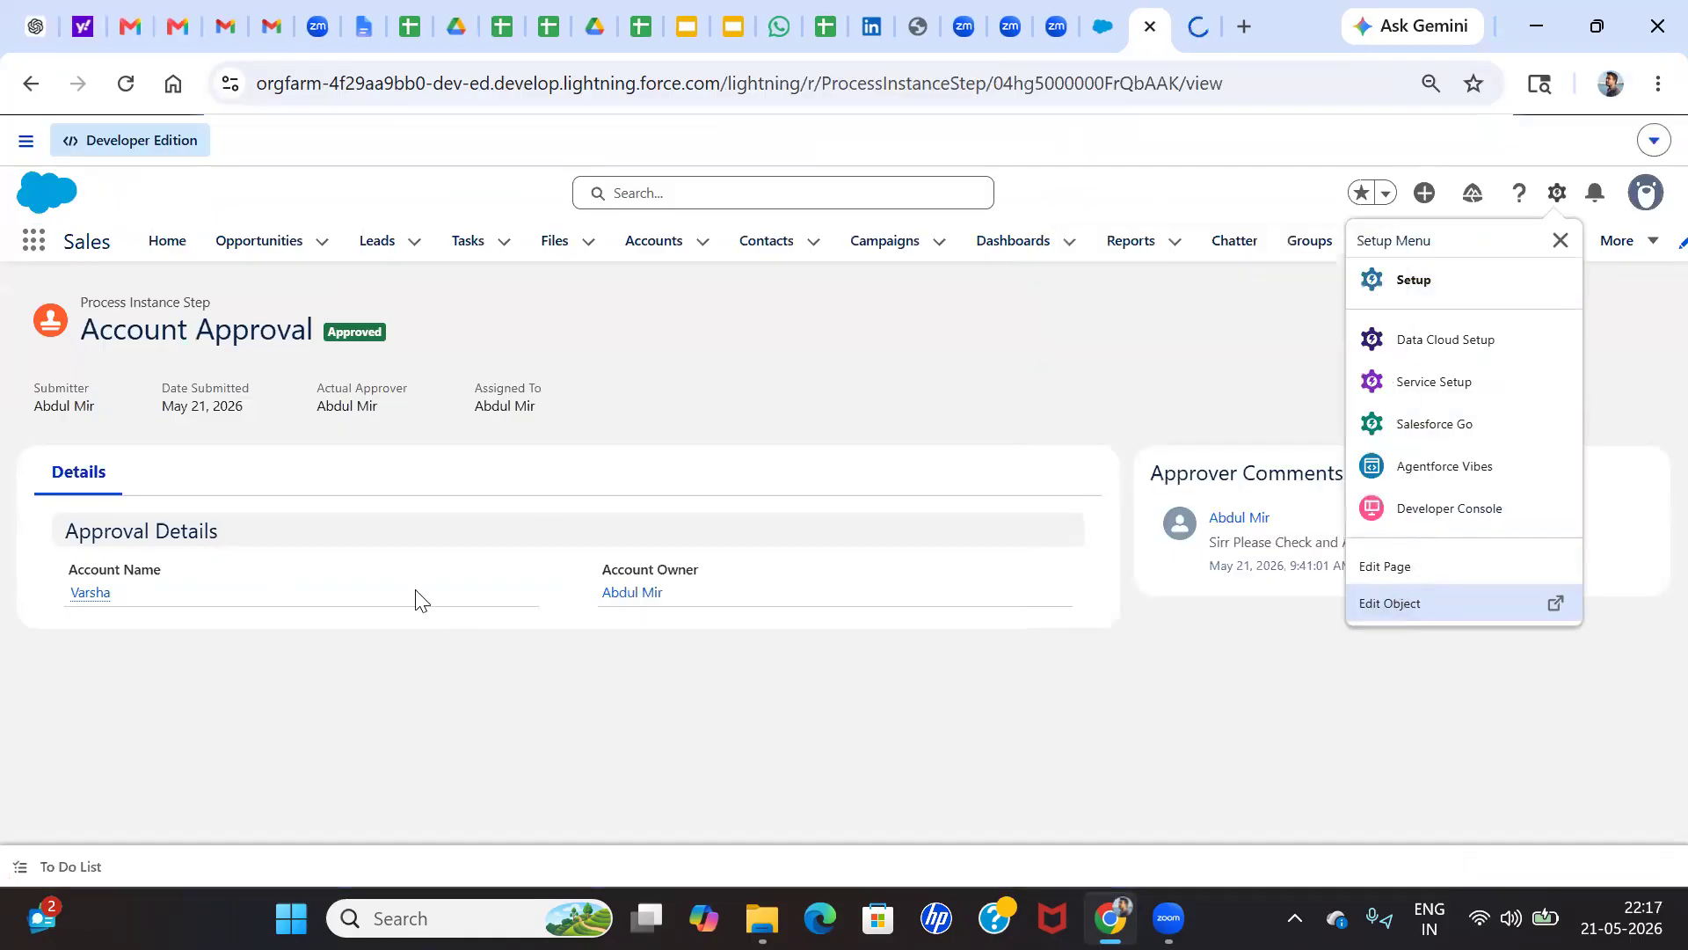
left_click(1198, 25)
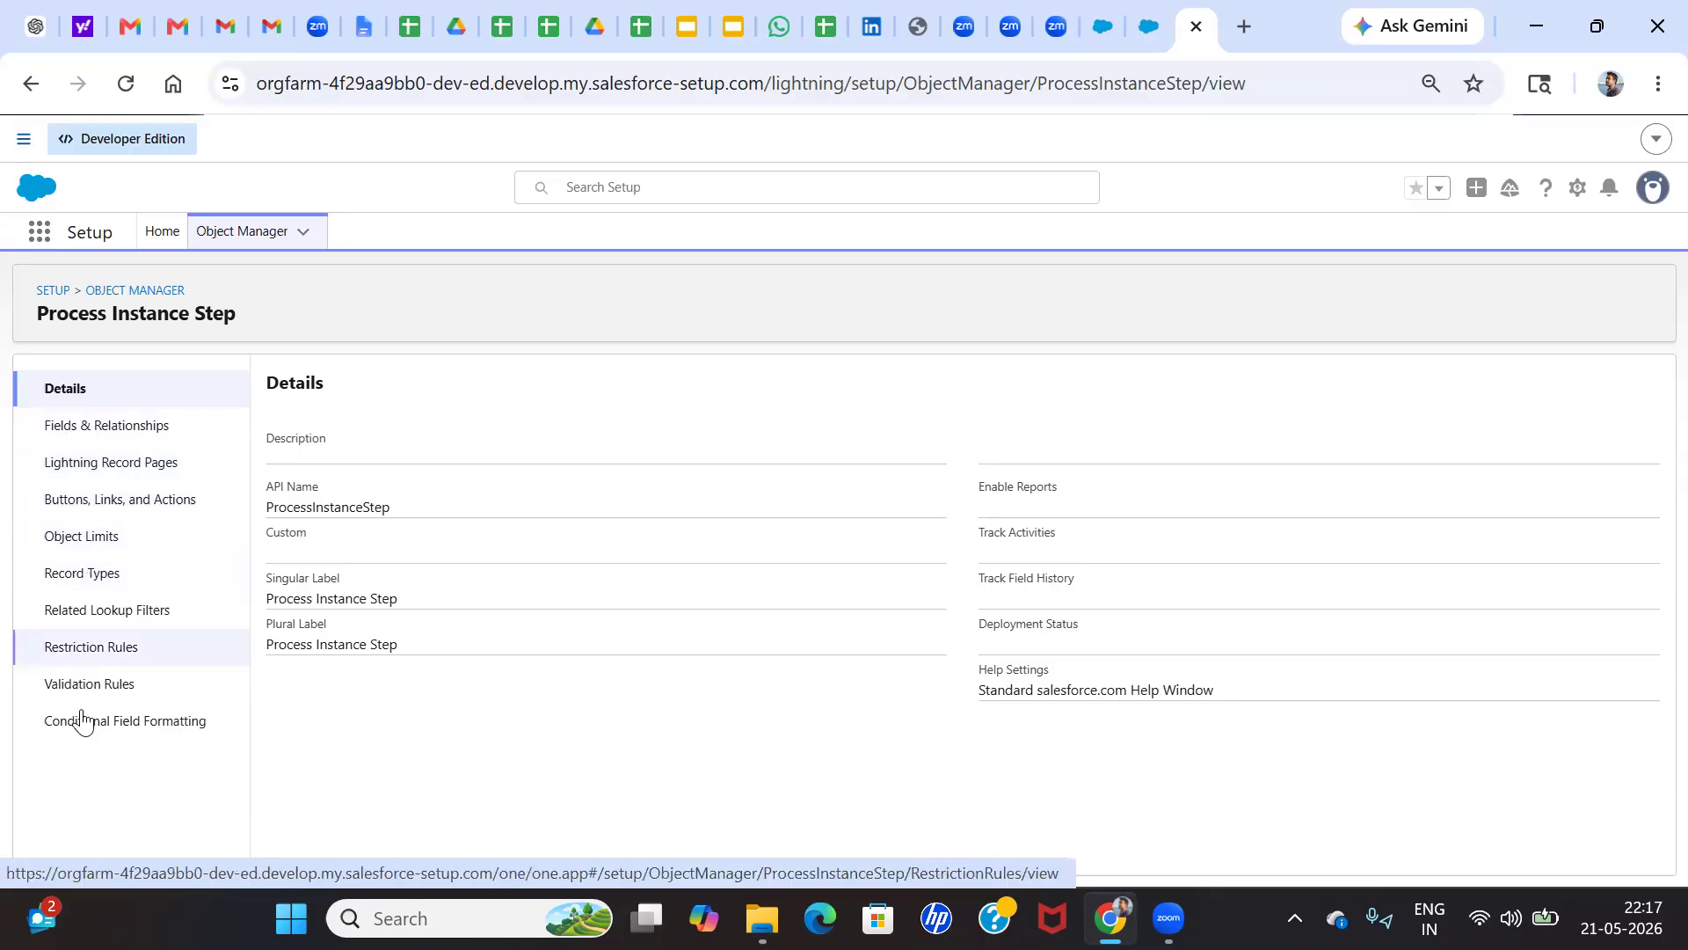
Examine the Process Instance Step object's Fields & Relationships, Object Limits and Record Types
left_click(101, 431)
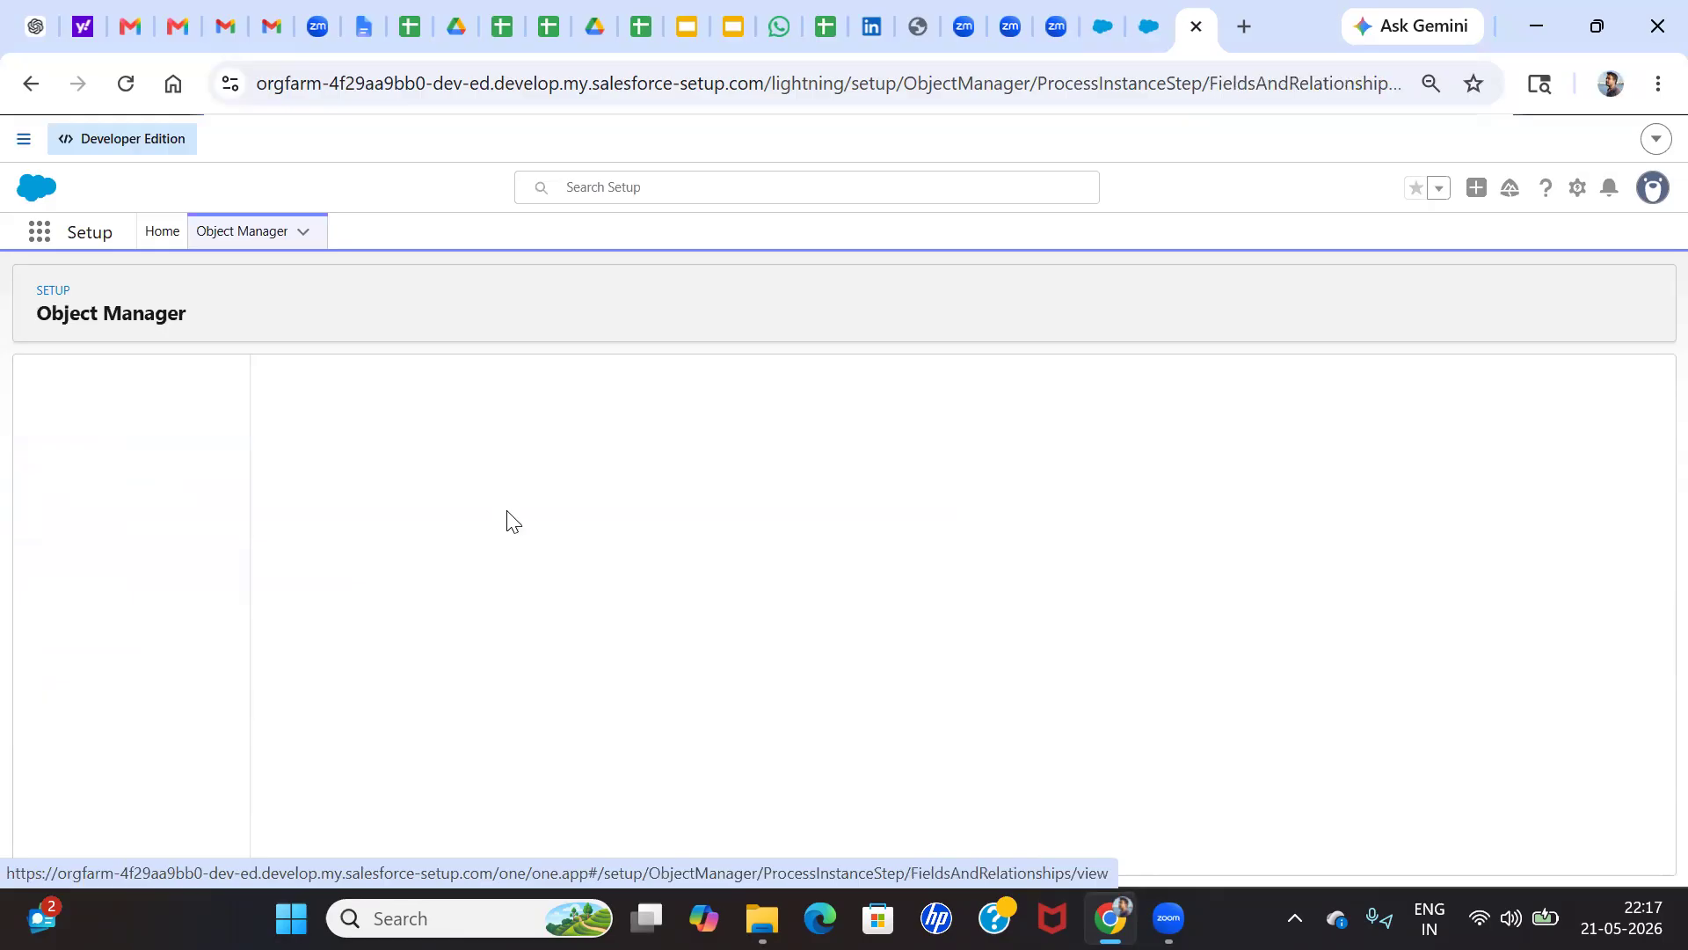
scroll(492, 624, "down", 1)
scroll(410, 616, "up", 1)
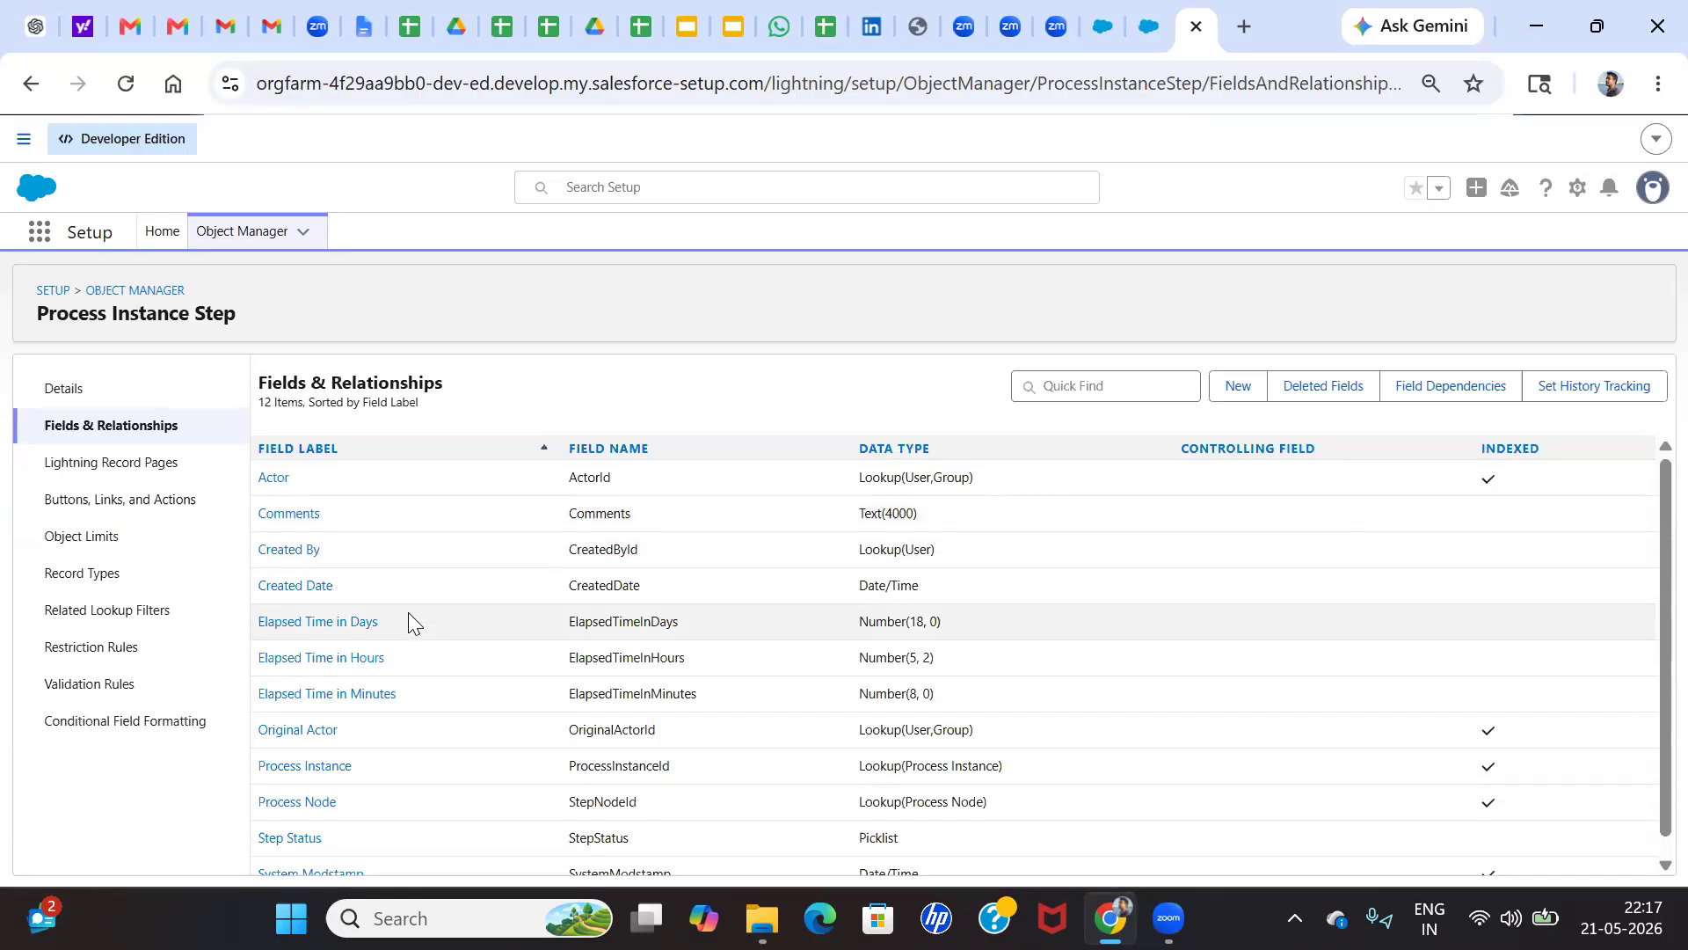
left_click(136, 482)
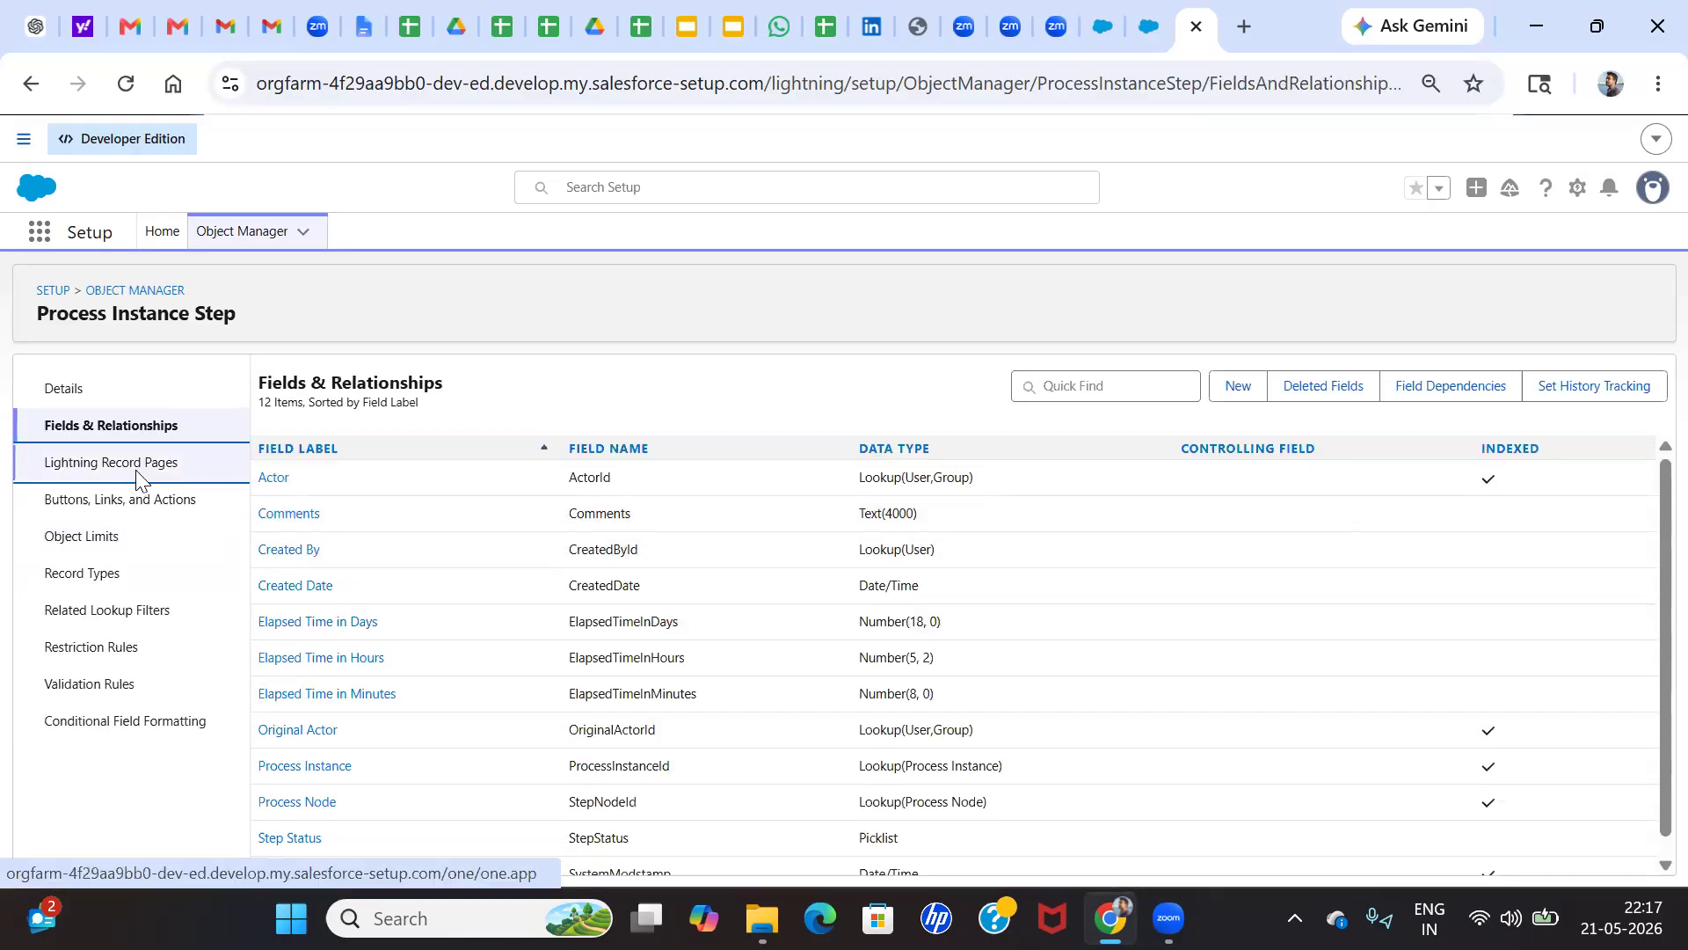
left_click(98, 543)
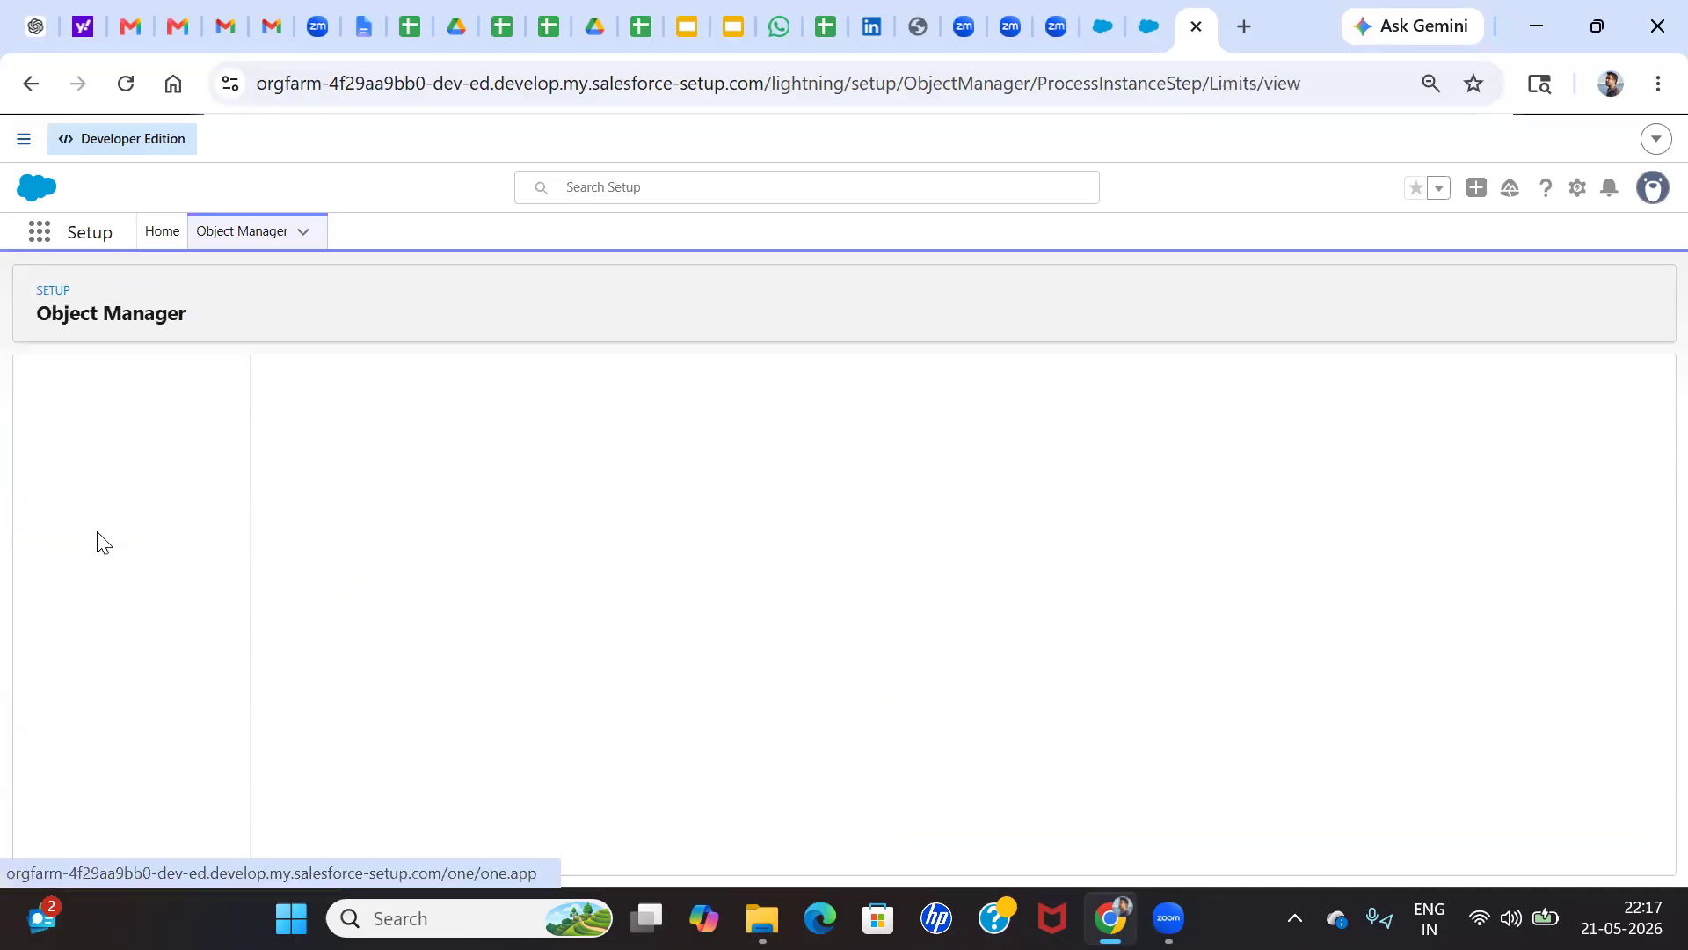
left_click(96, 582)
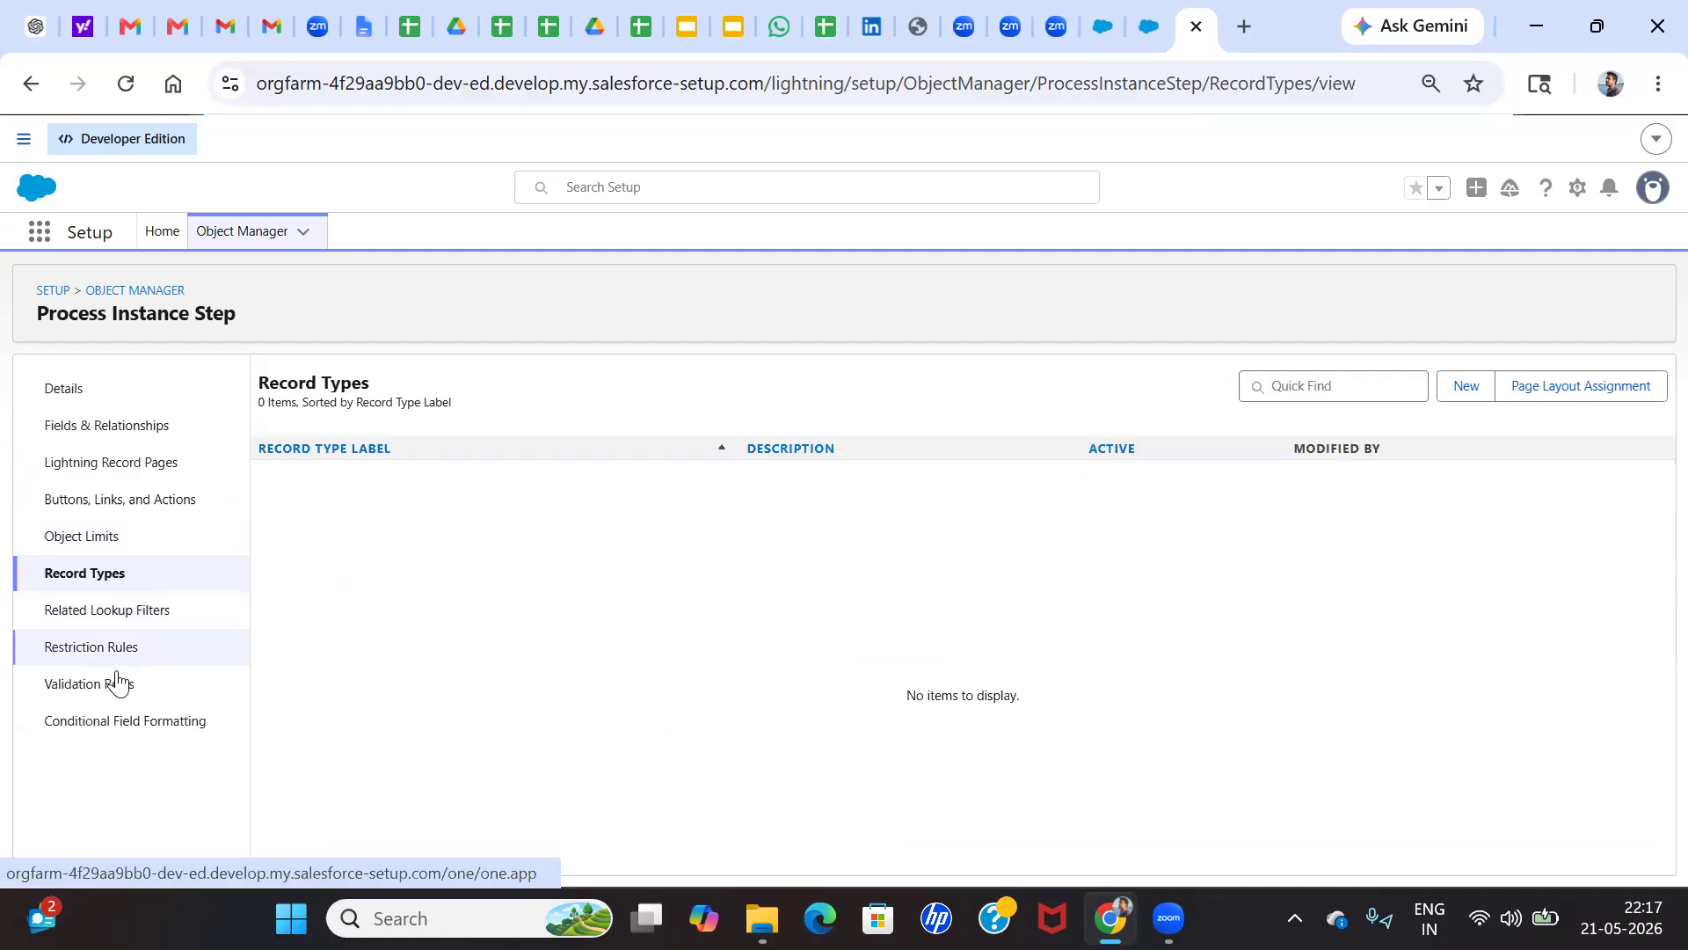
Search Setup for "appr", view the Approval Settings, and open the Approval Processes page
left_click(159, 233)
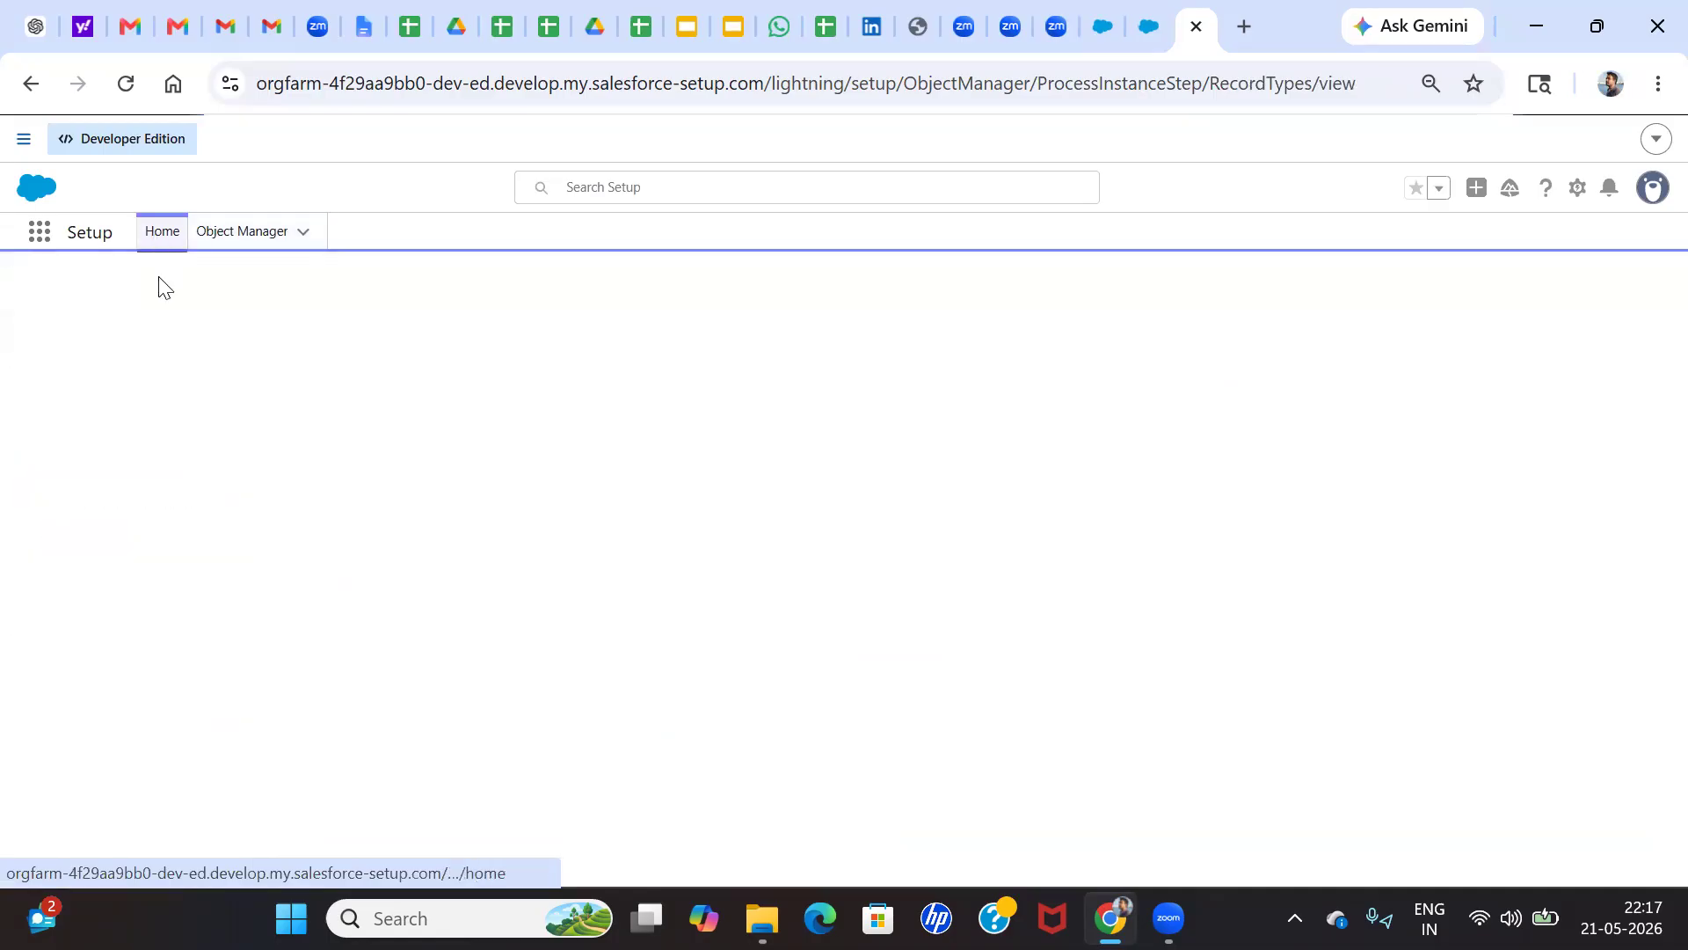
left_click(143, 274)
type("appr")
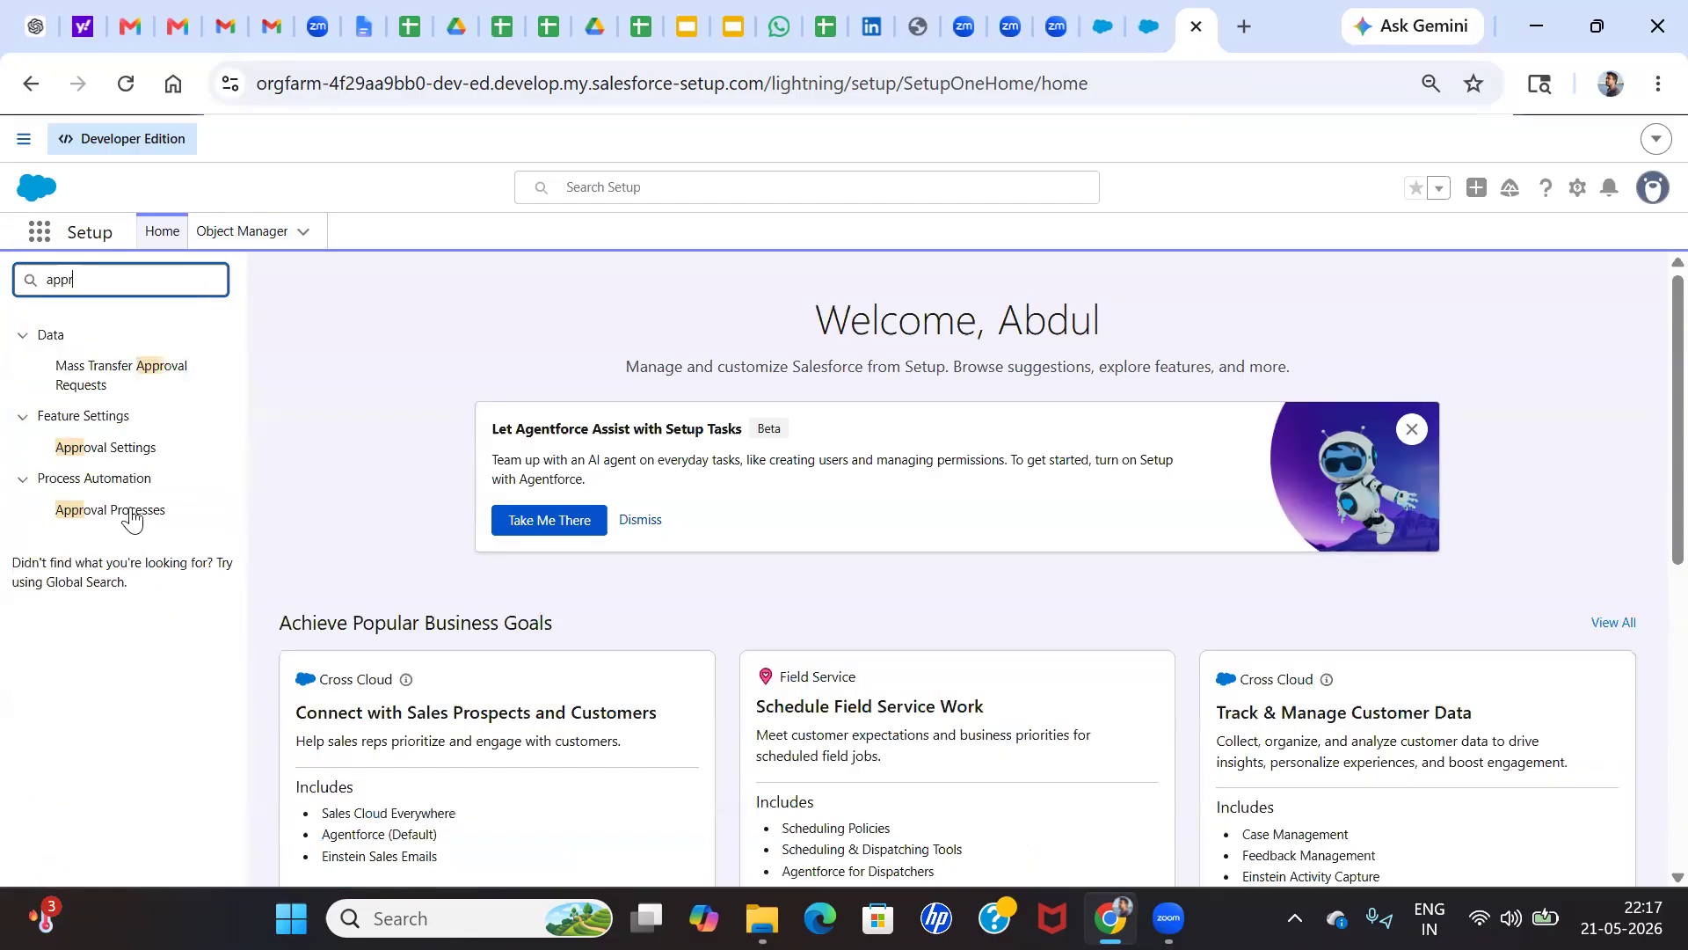
left_click(126, 455)
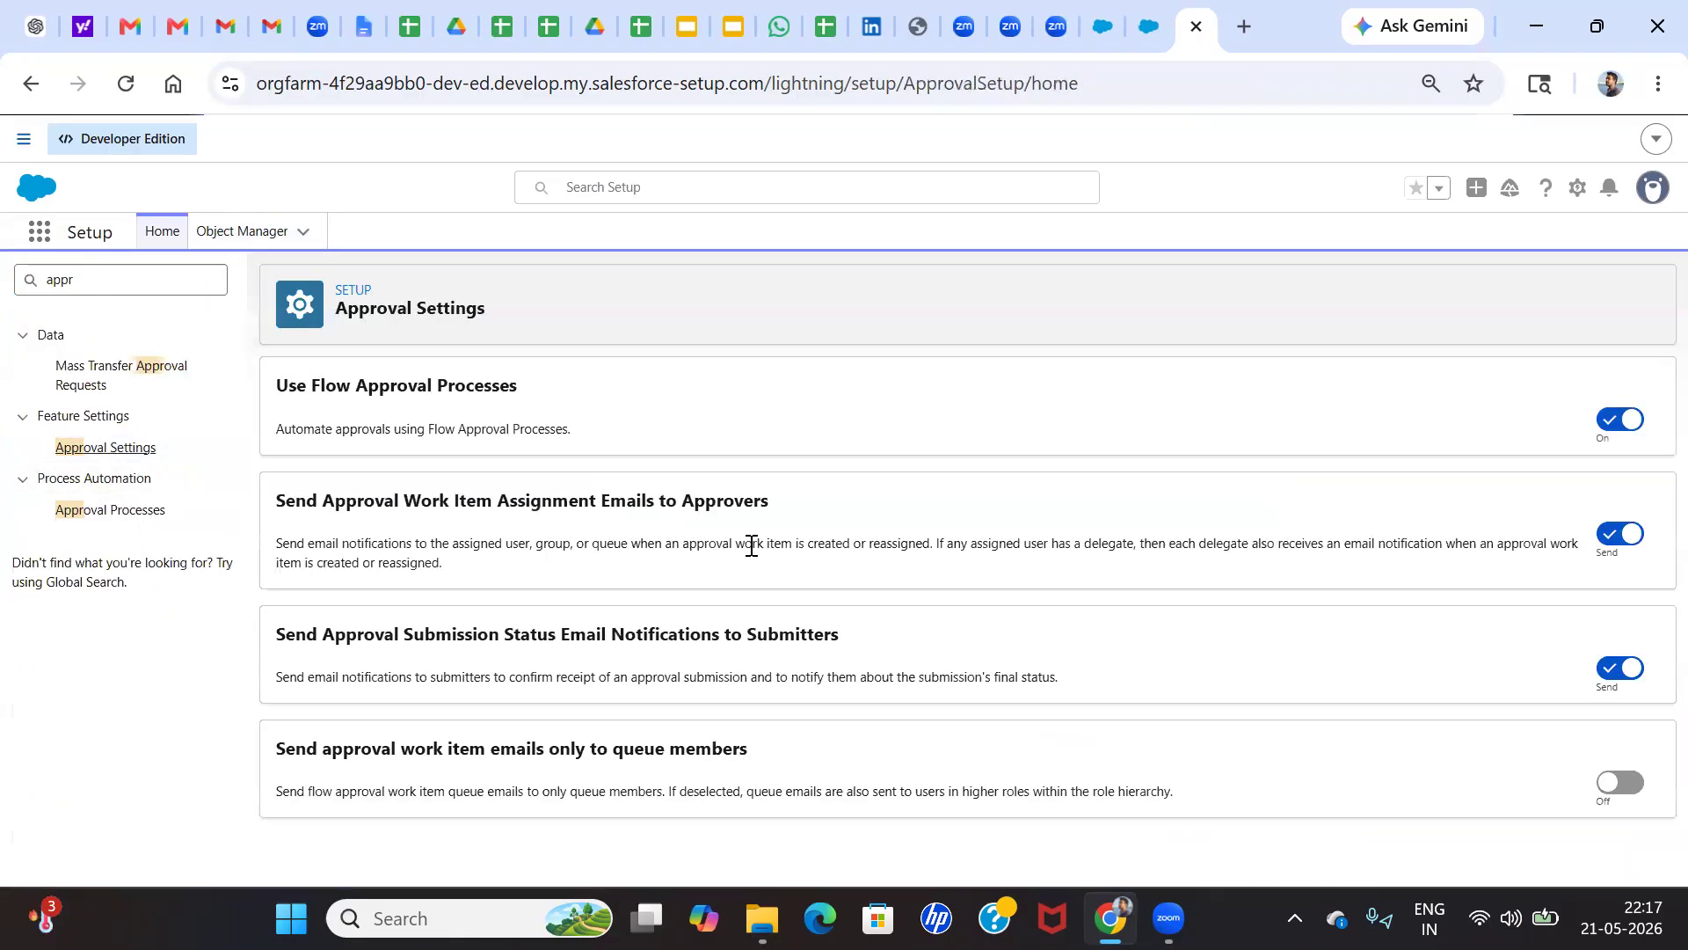
left_click(78, 509)
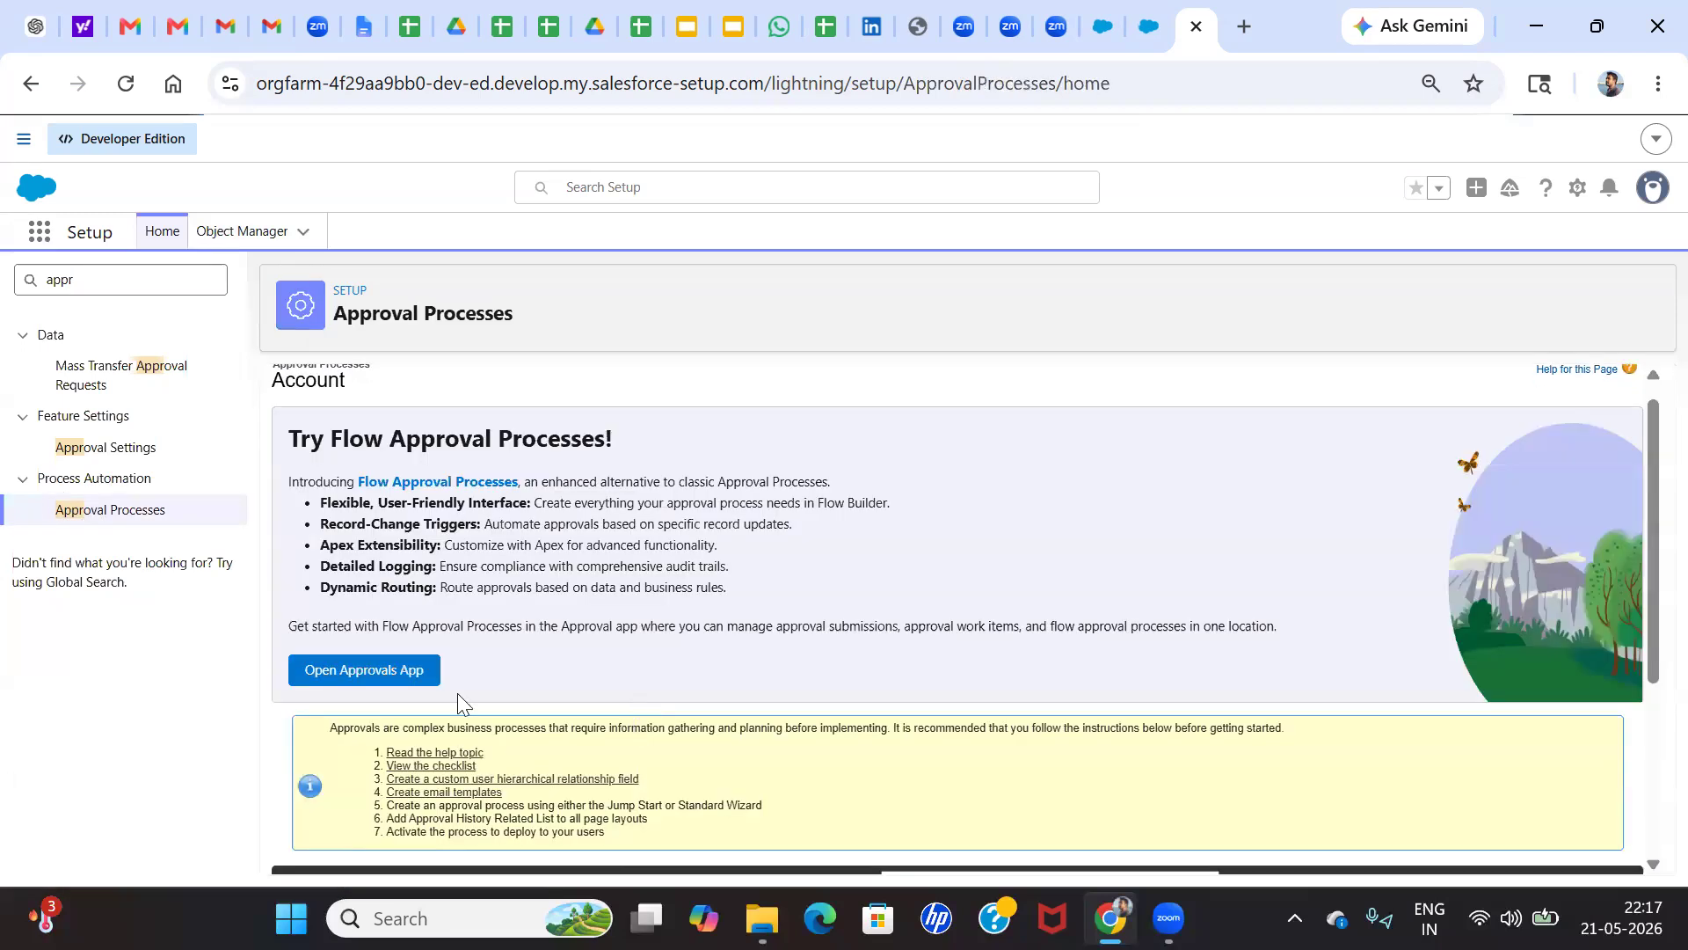
Open the active Account Approval Process and review its definition, approval steps, and approval and rejection actions
scroll(401, 779, "down", 3)
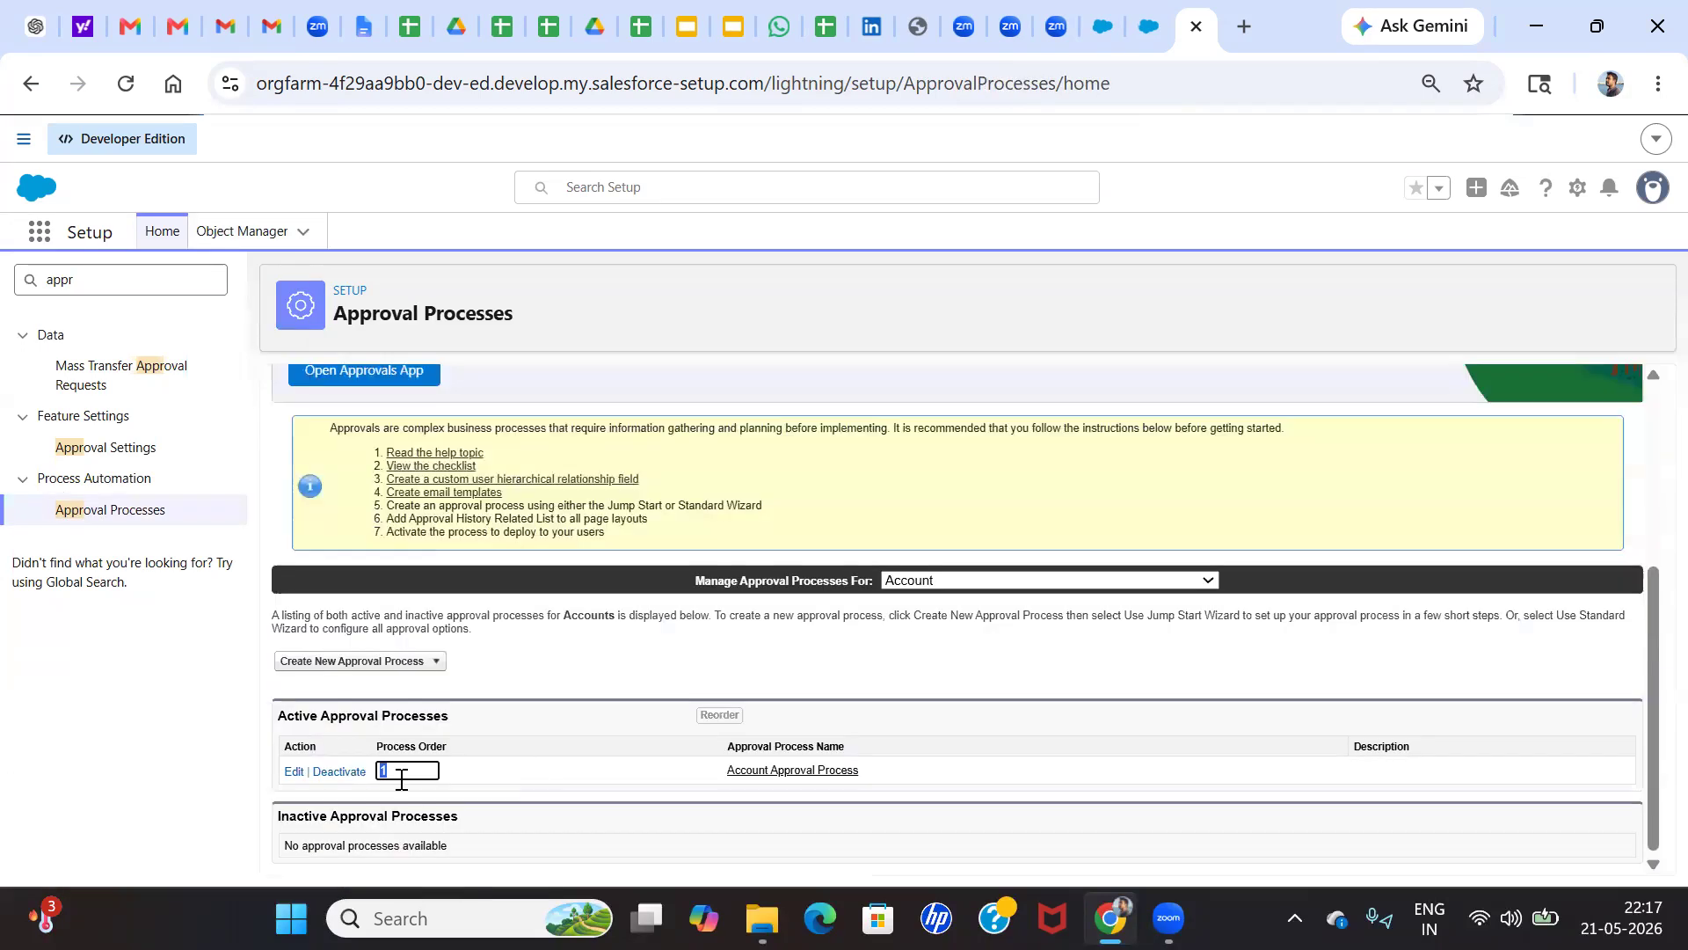
left_click(810, 772)
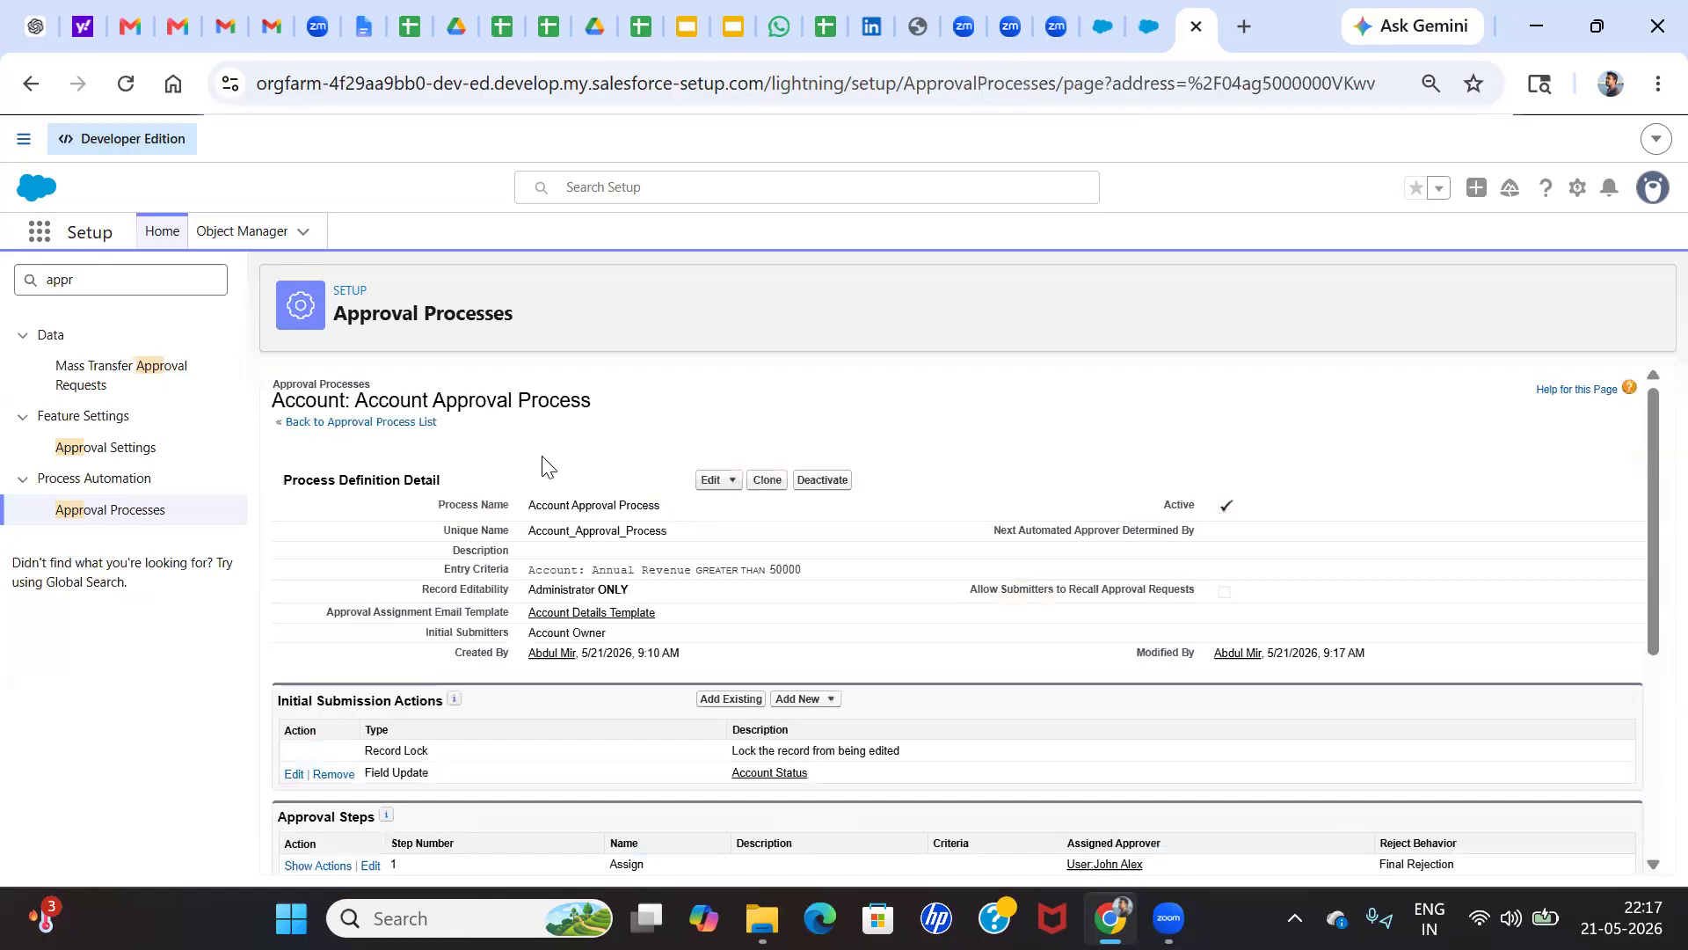
scroll(473, 578, "down", 3)
scroll(415, 565, "down", 2)
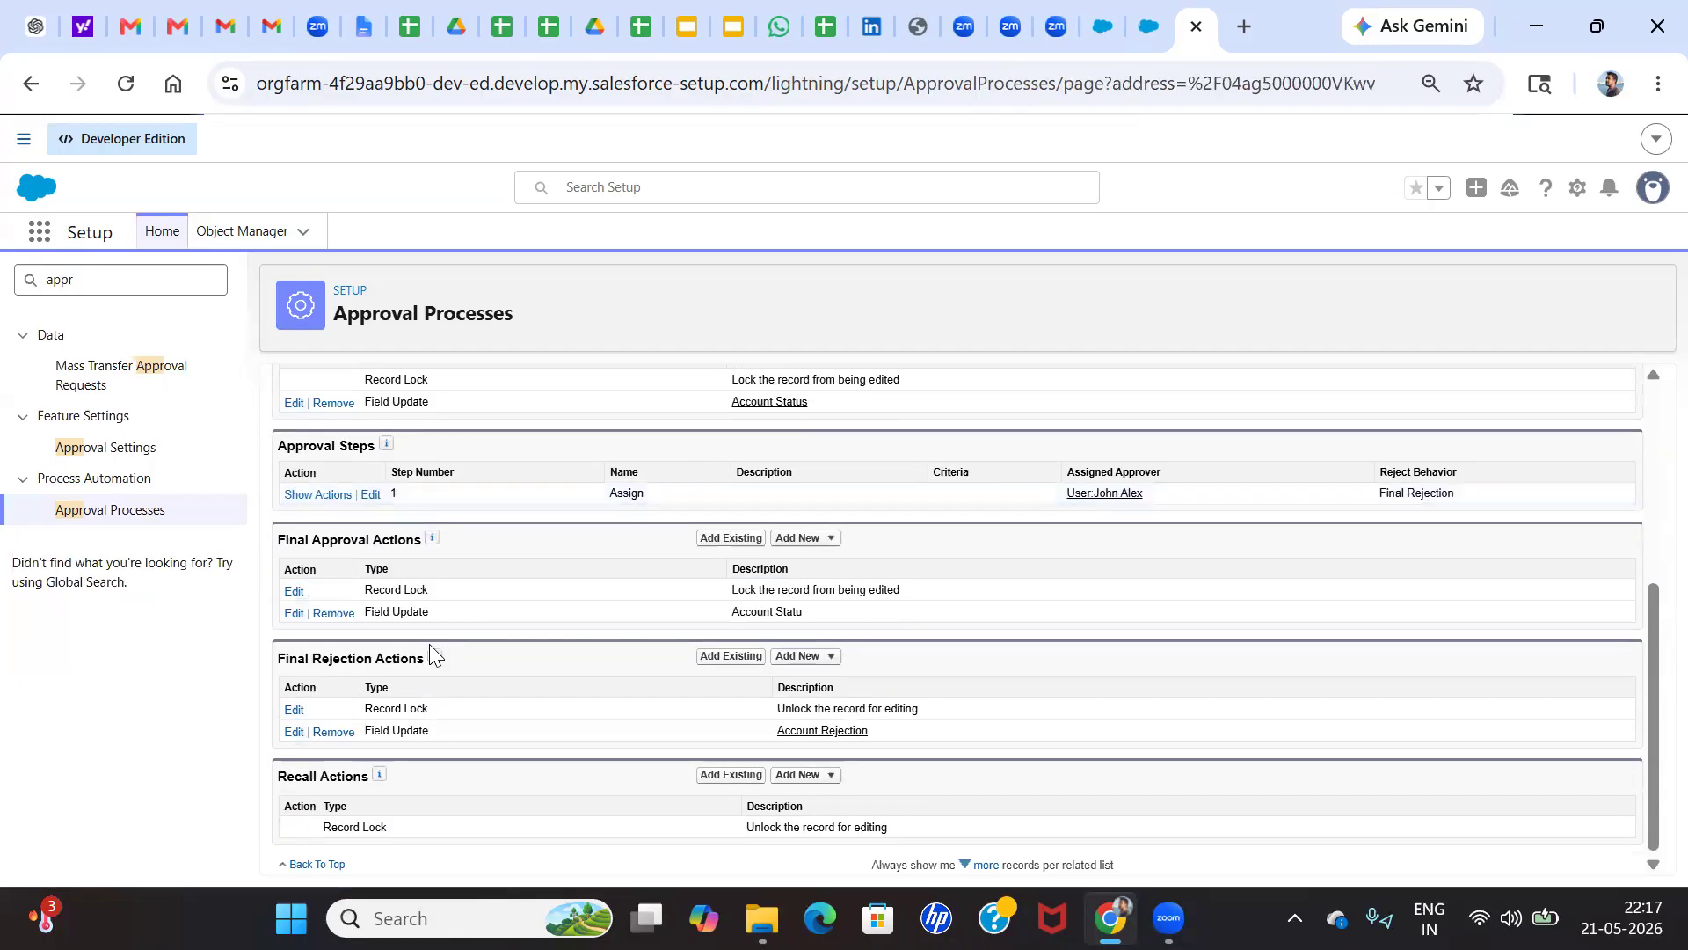
scroll(489, 677, "up", 1)
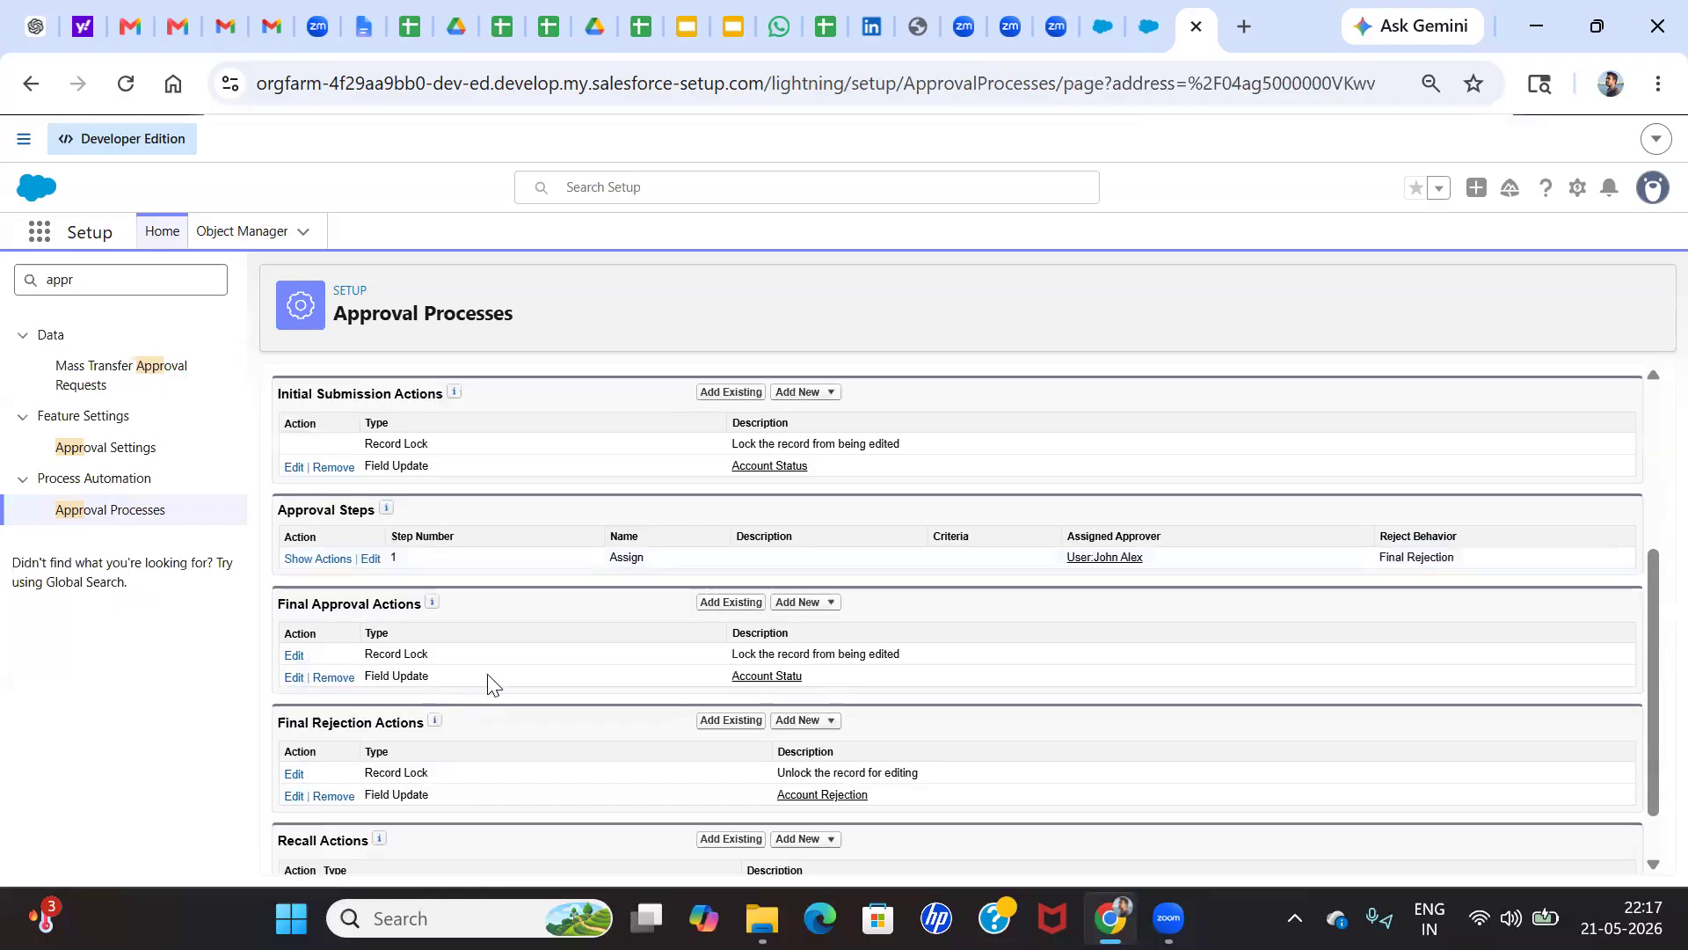
scroll(596, 583, "up", 4)
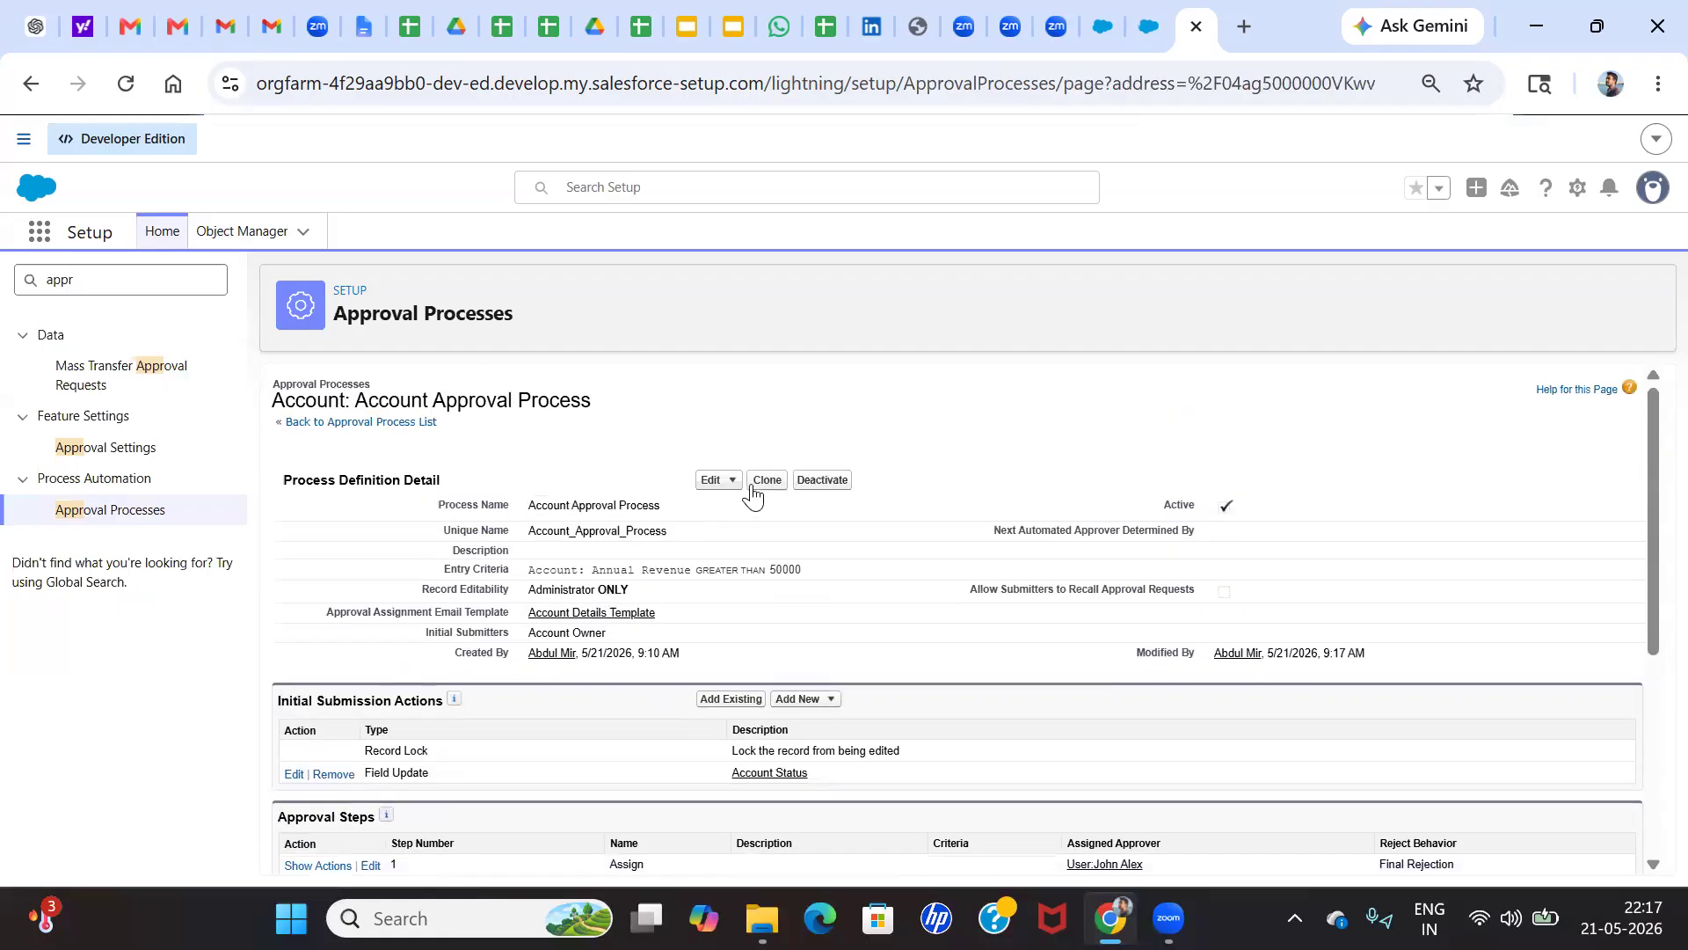
Edit the process's Approval Page Layout and add Annual Revenue to the selected fields
left_click(726, 486)
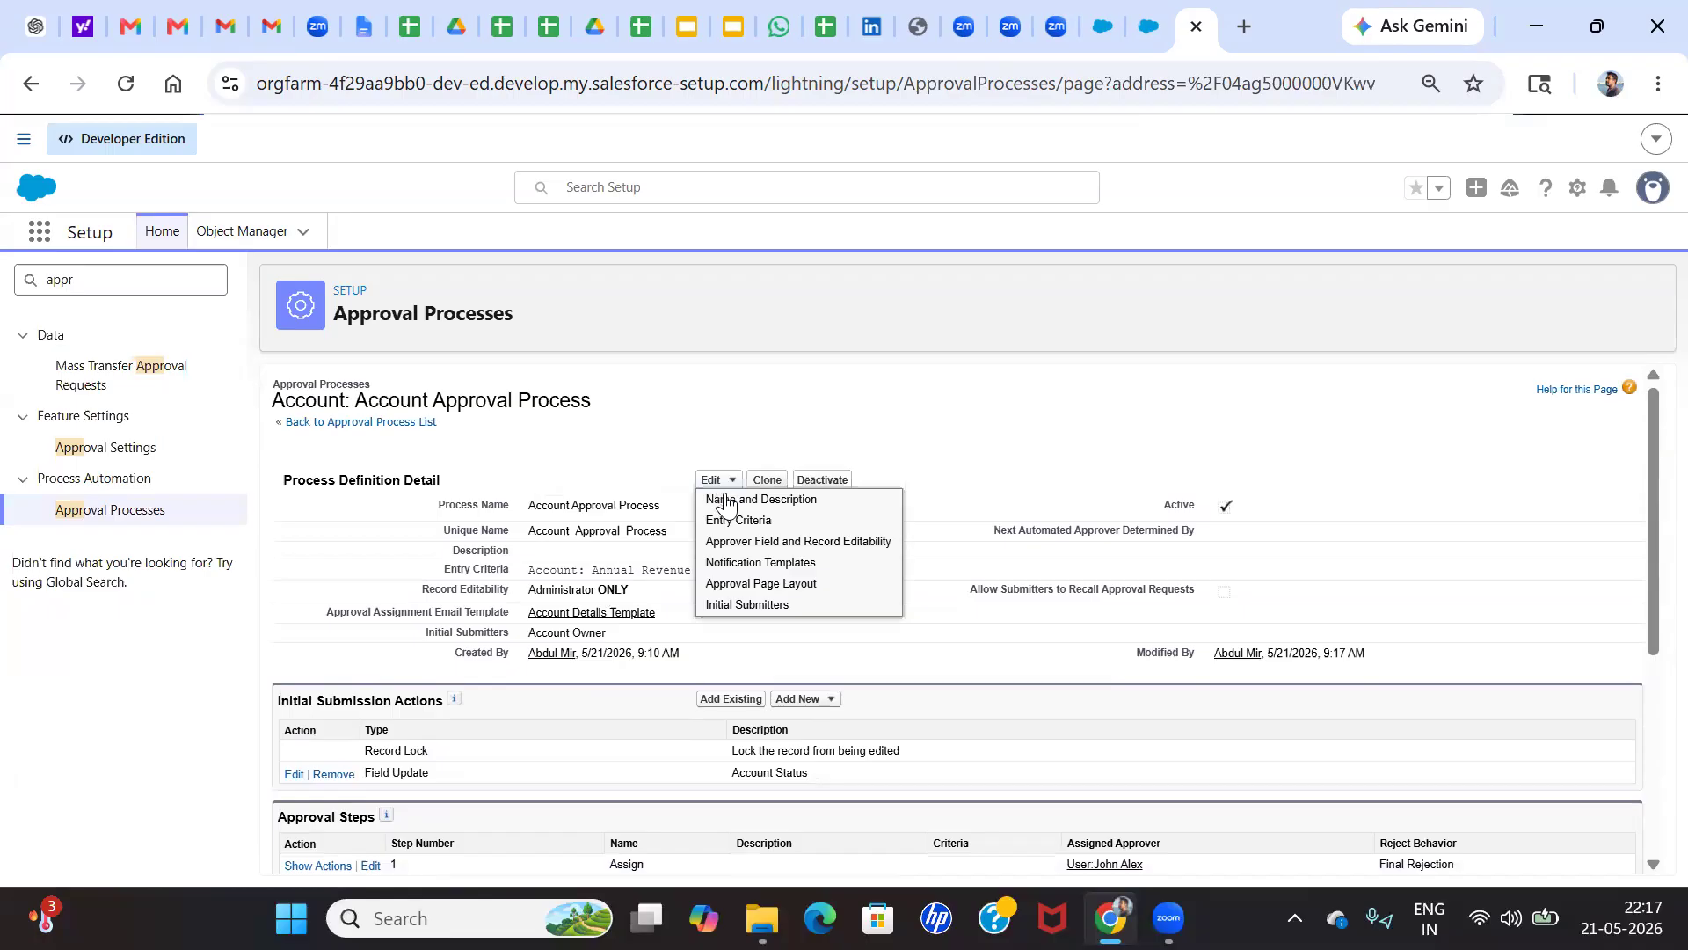
left_click(762, 585)
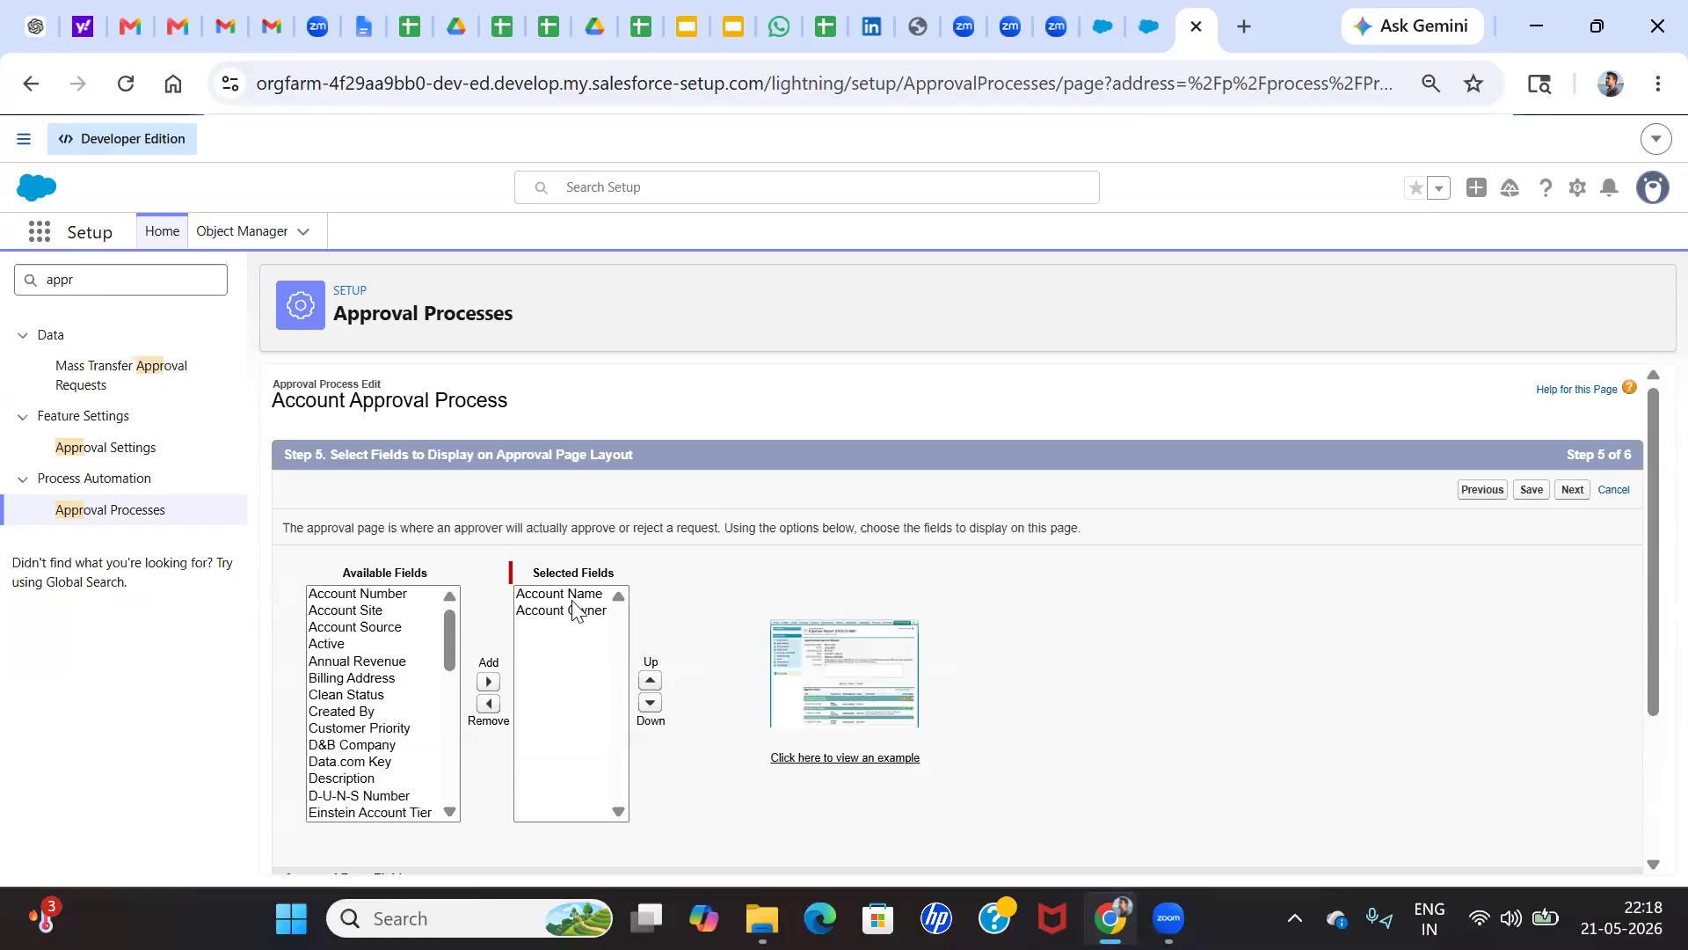
key("ctrl+minus")
key("ctrl+minus")
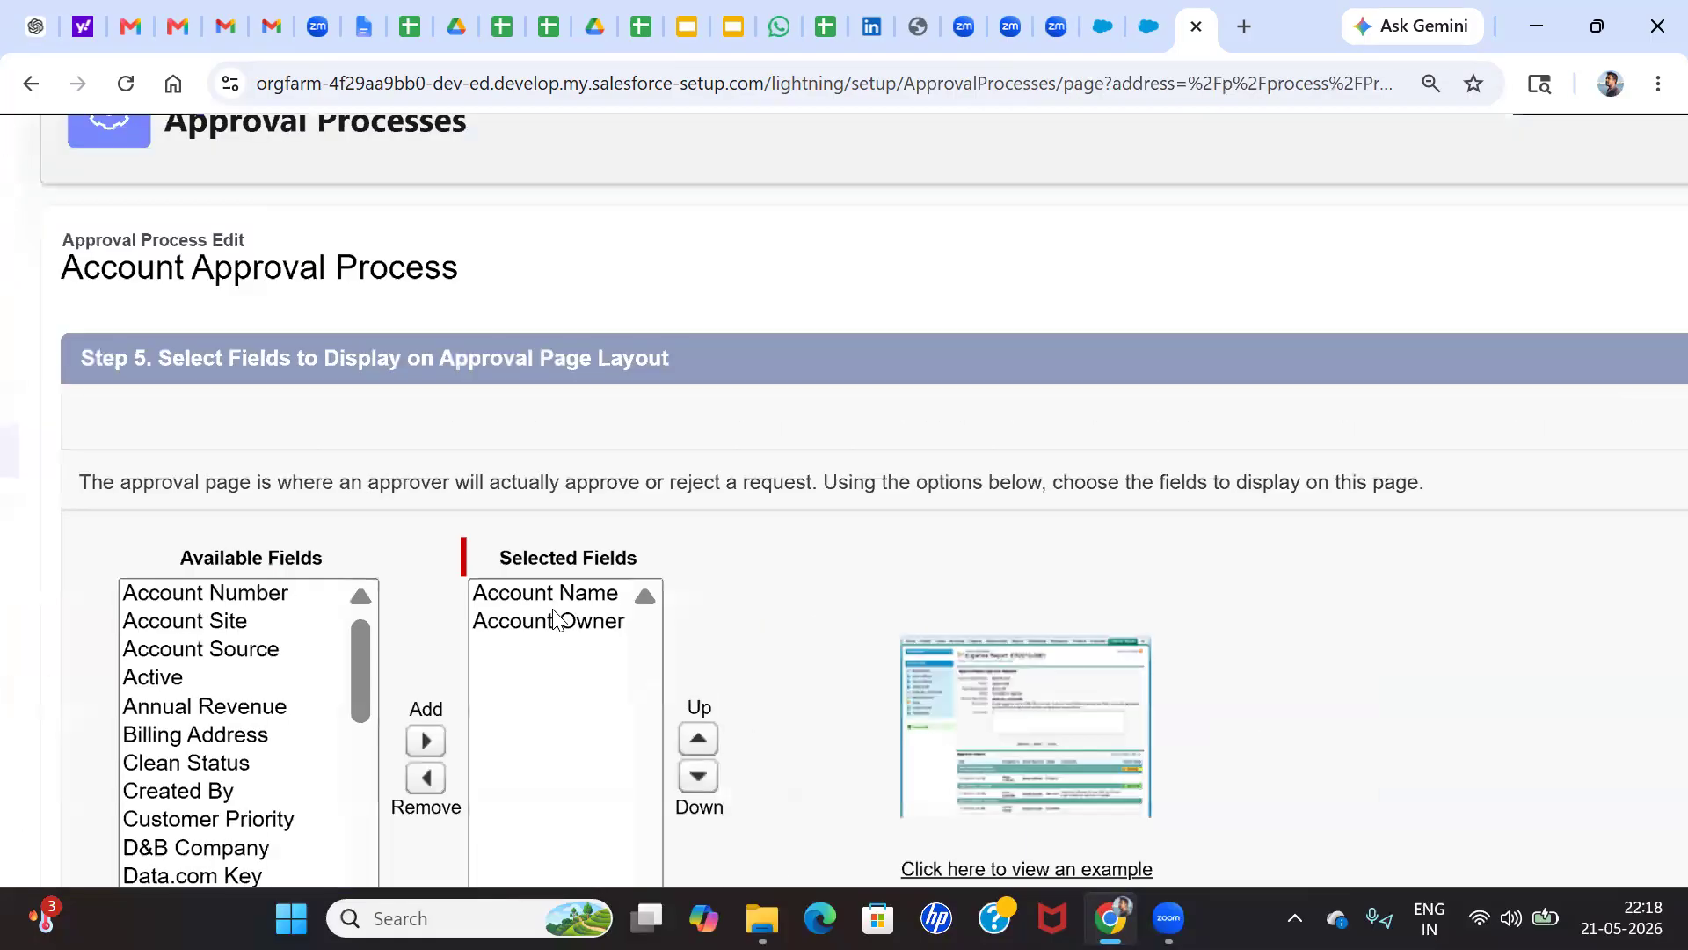
left_click(368, 628)
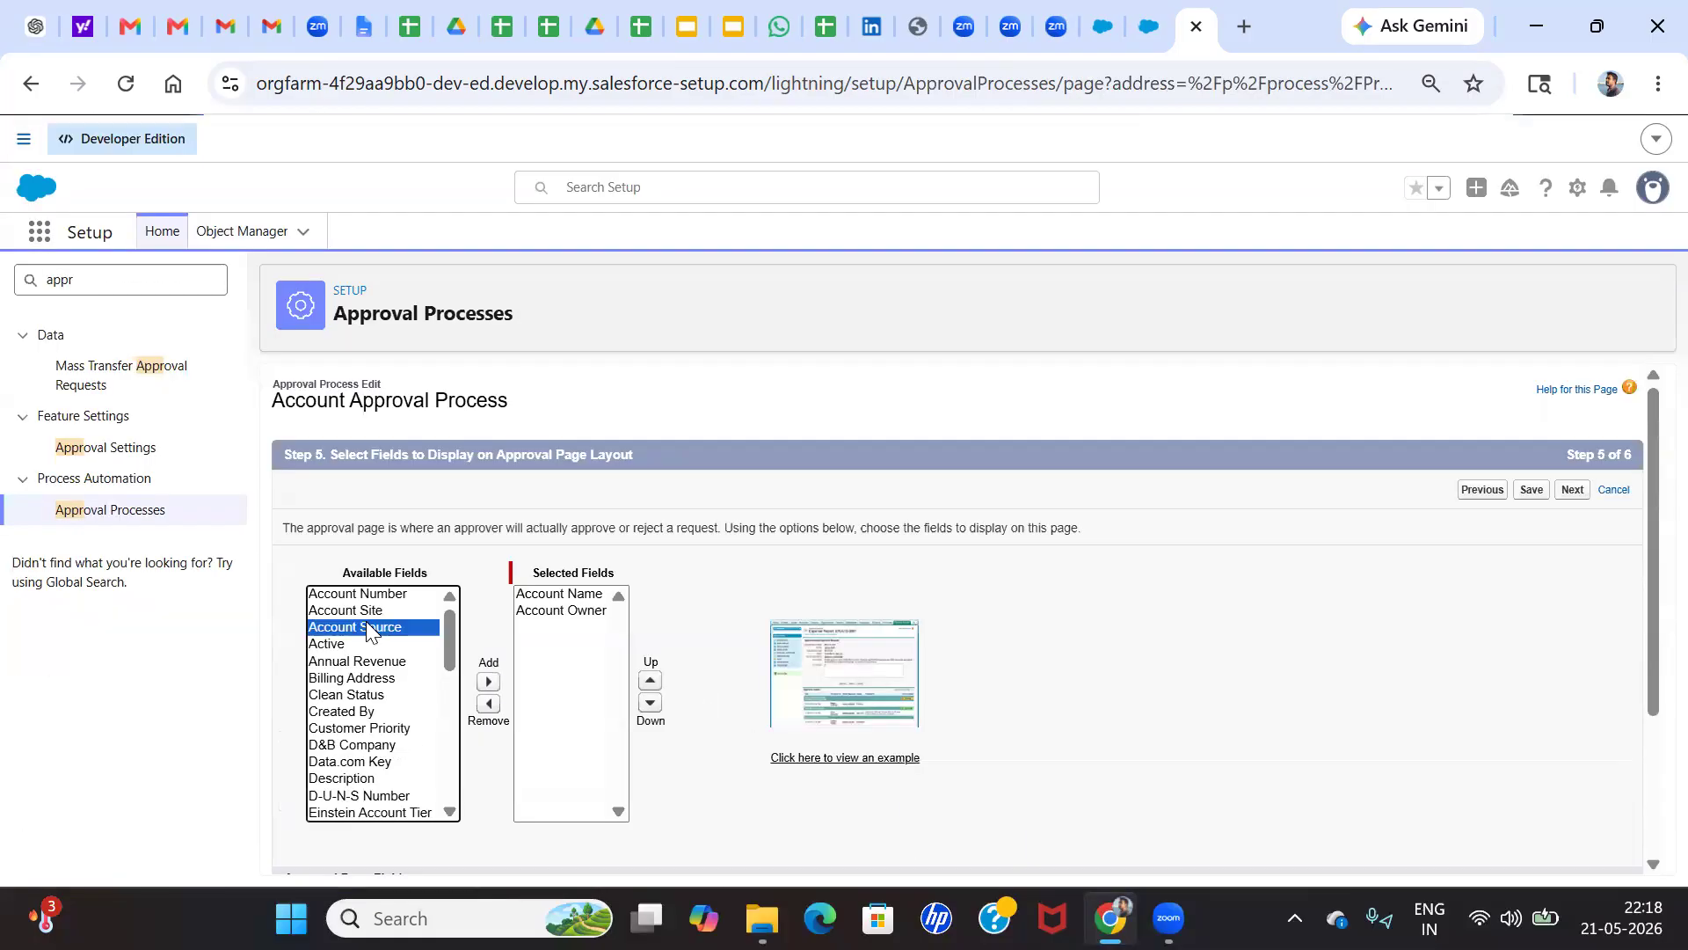
left_click(370, 661)
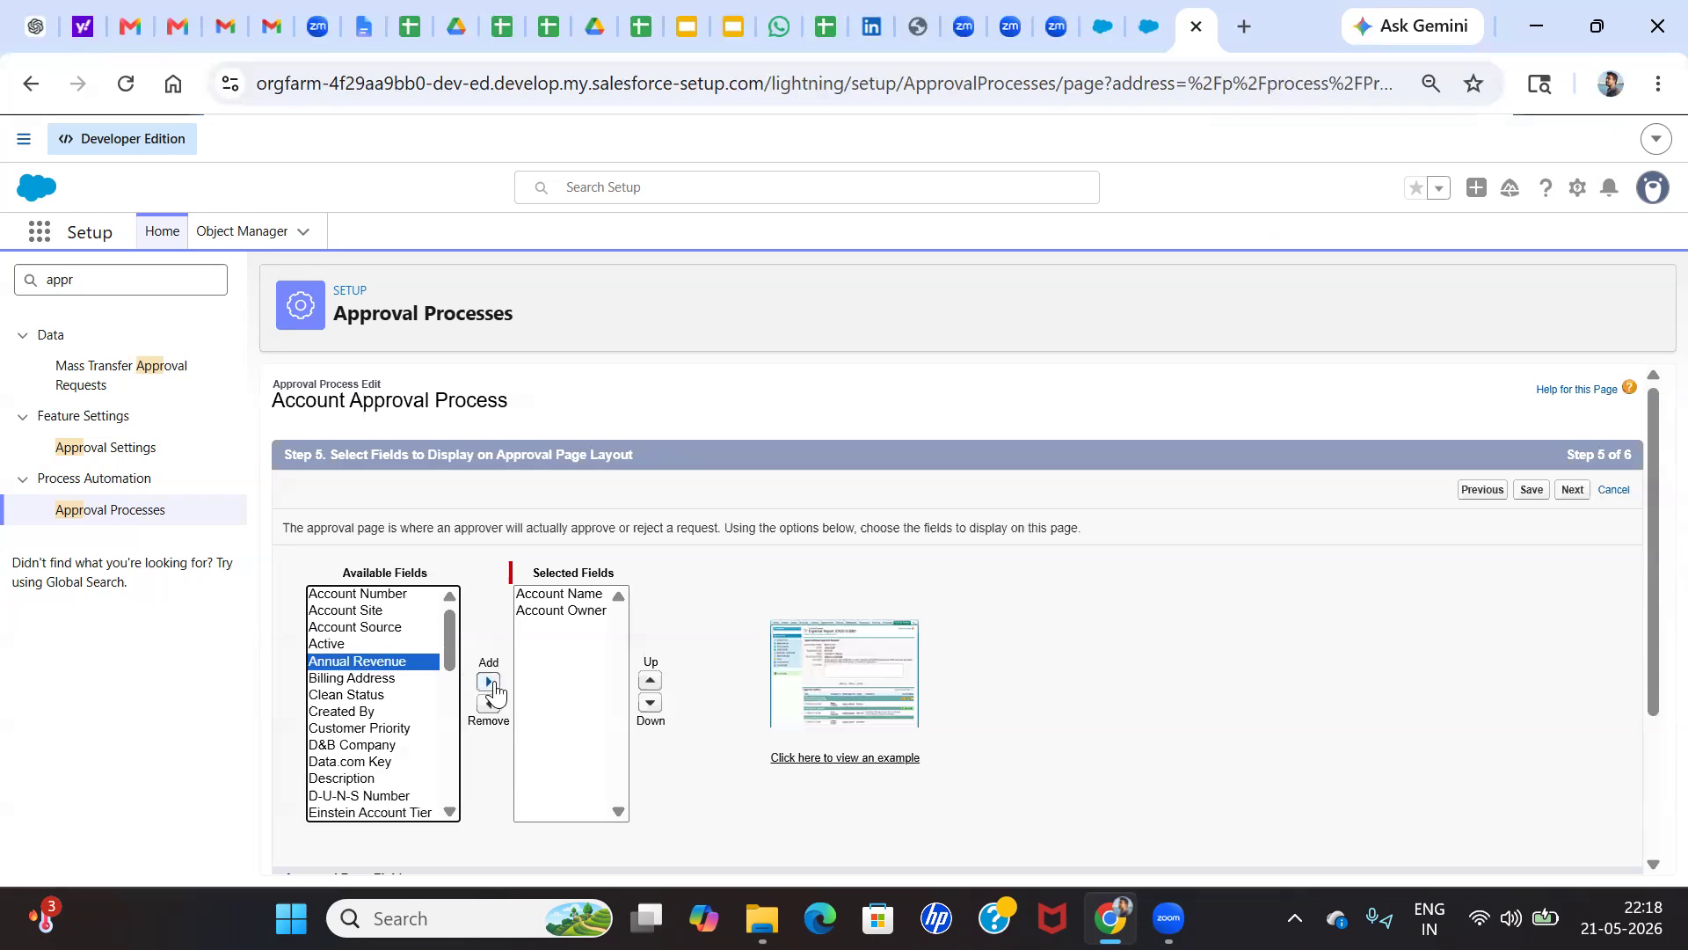
left_click(489, 682)
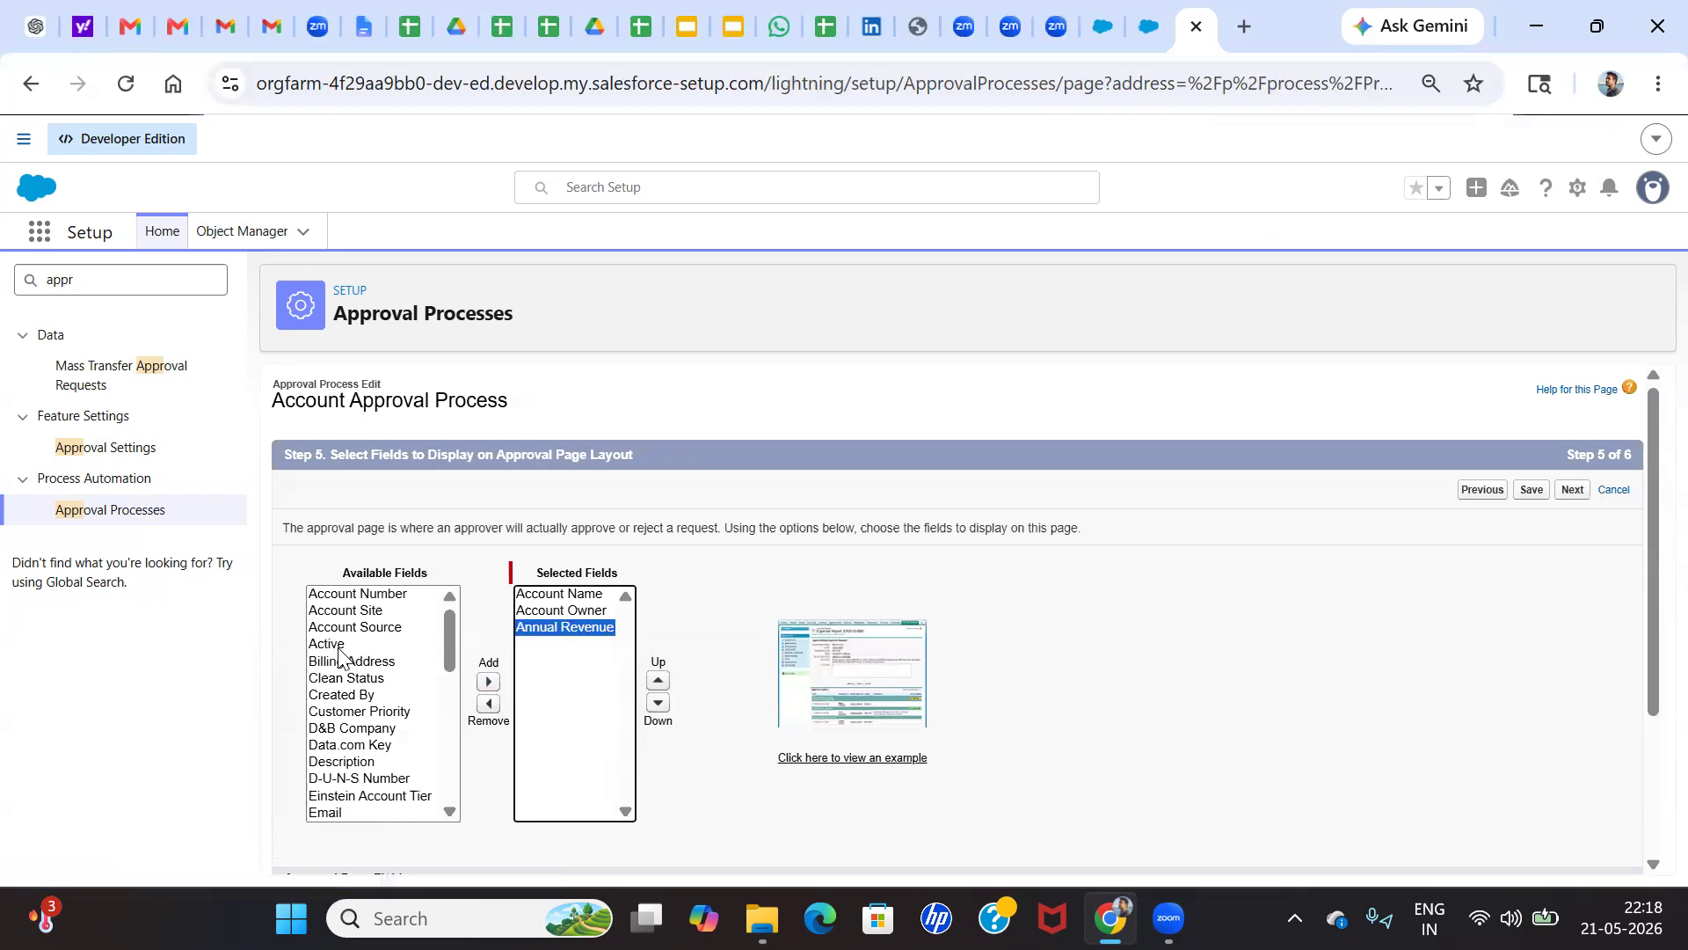
Add the Status, Email and Industry fields to the selected fields of the approval page layout
scroll(347, 704, "down", 4)
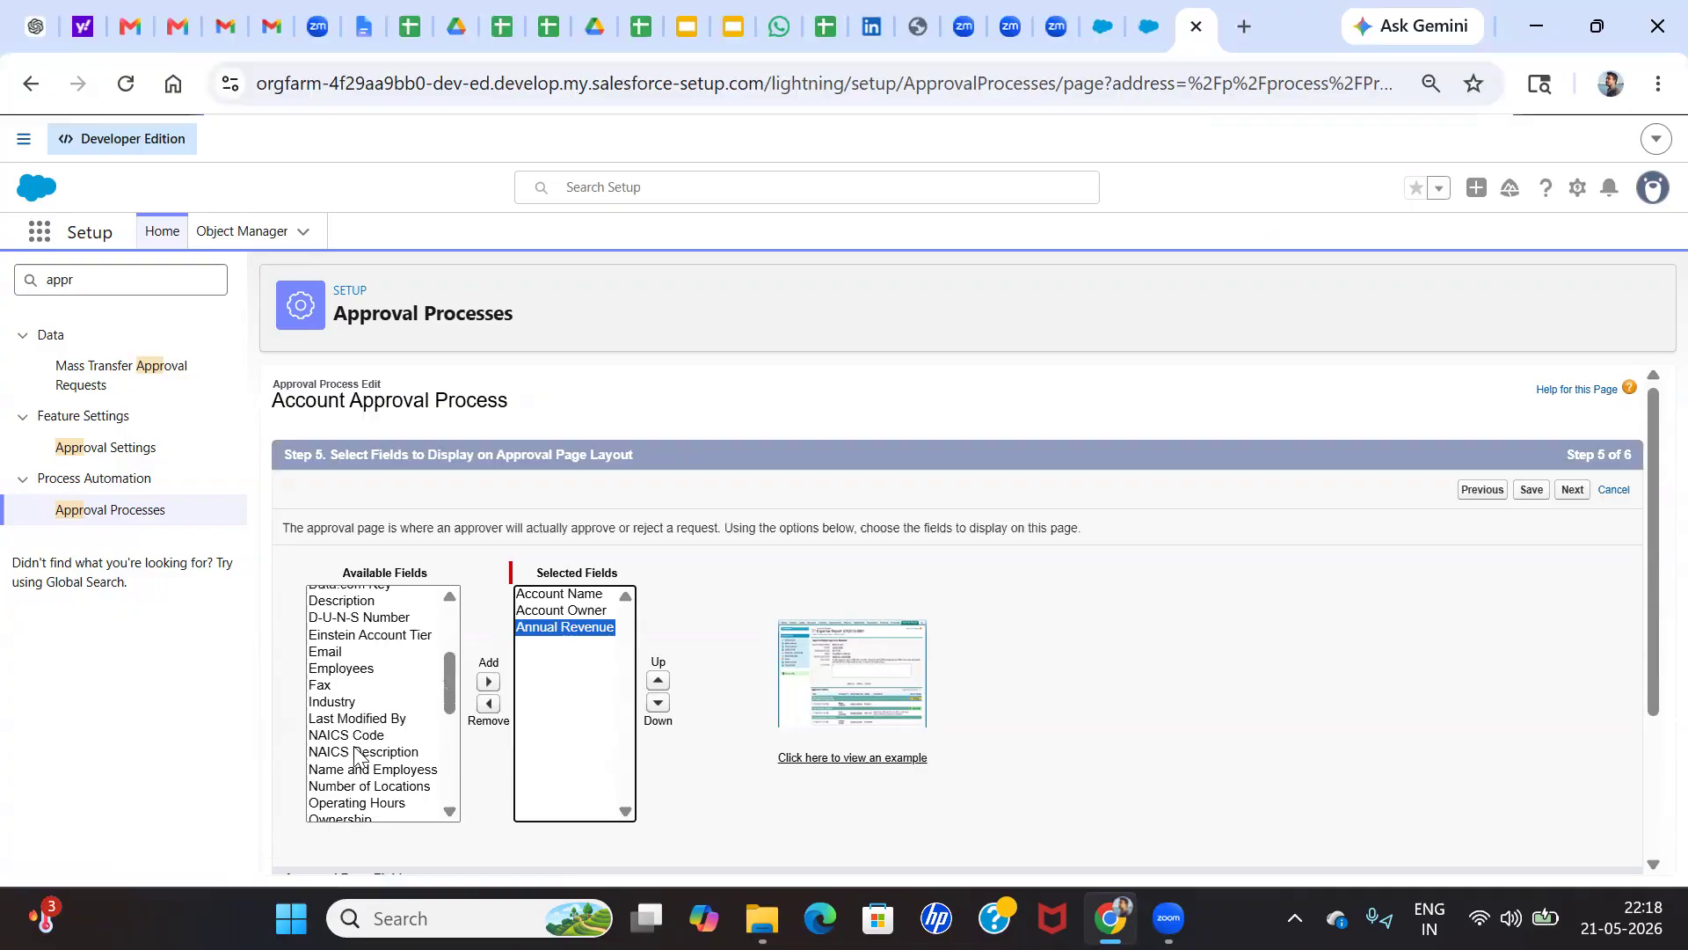
scroll(356, 756, "down", 5)
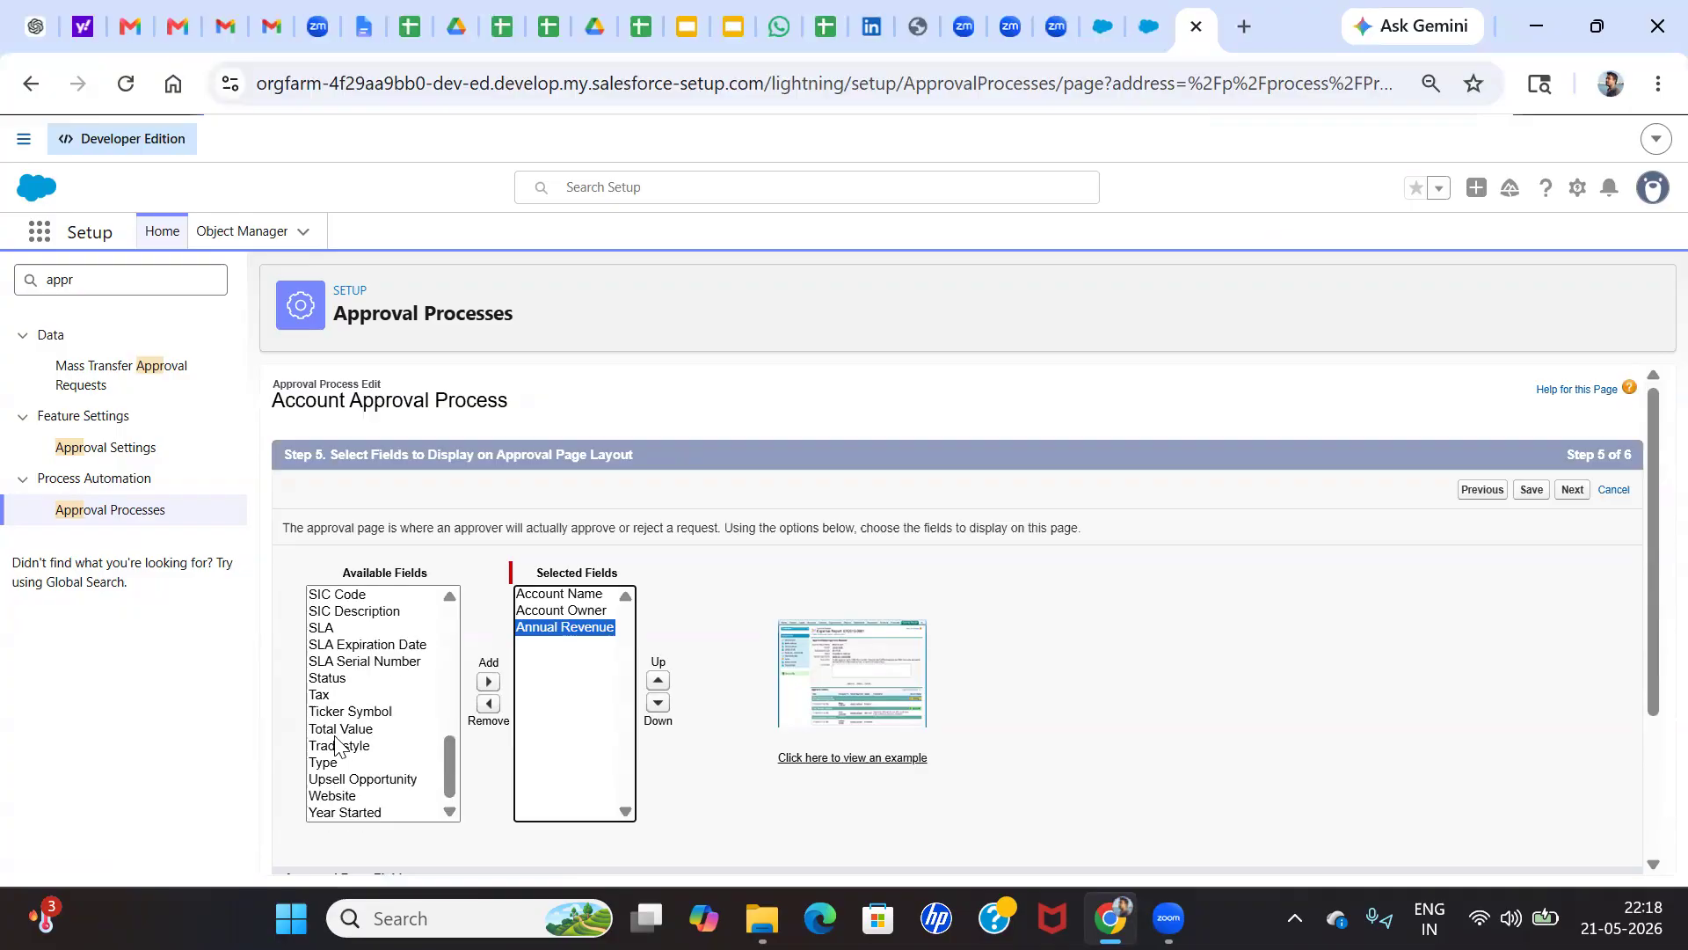
left_click(330, 679)
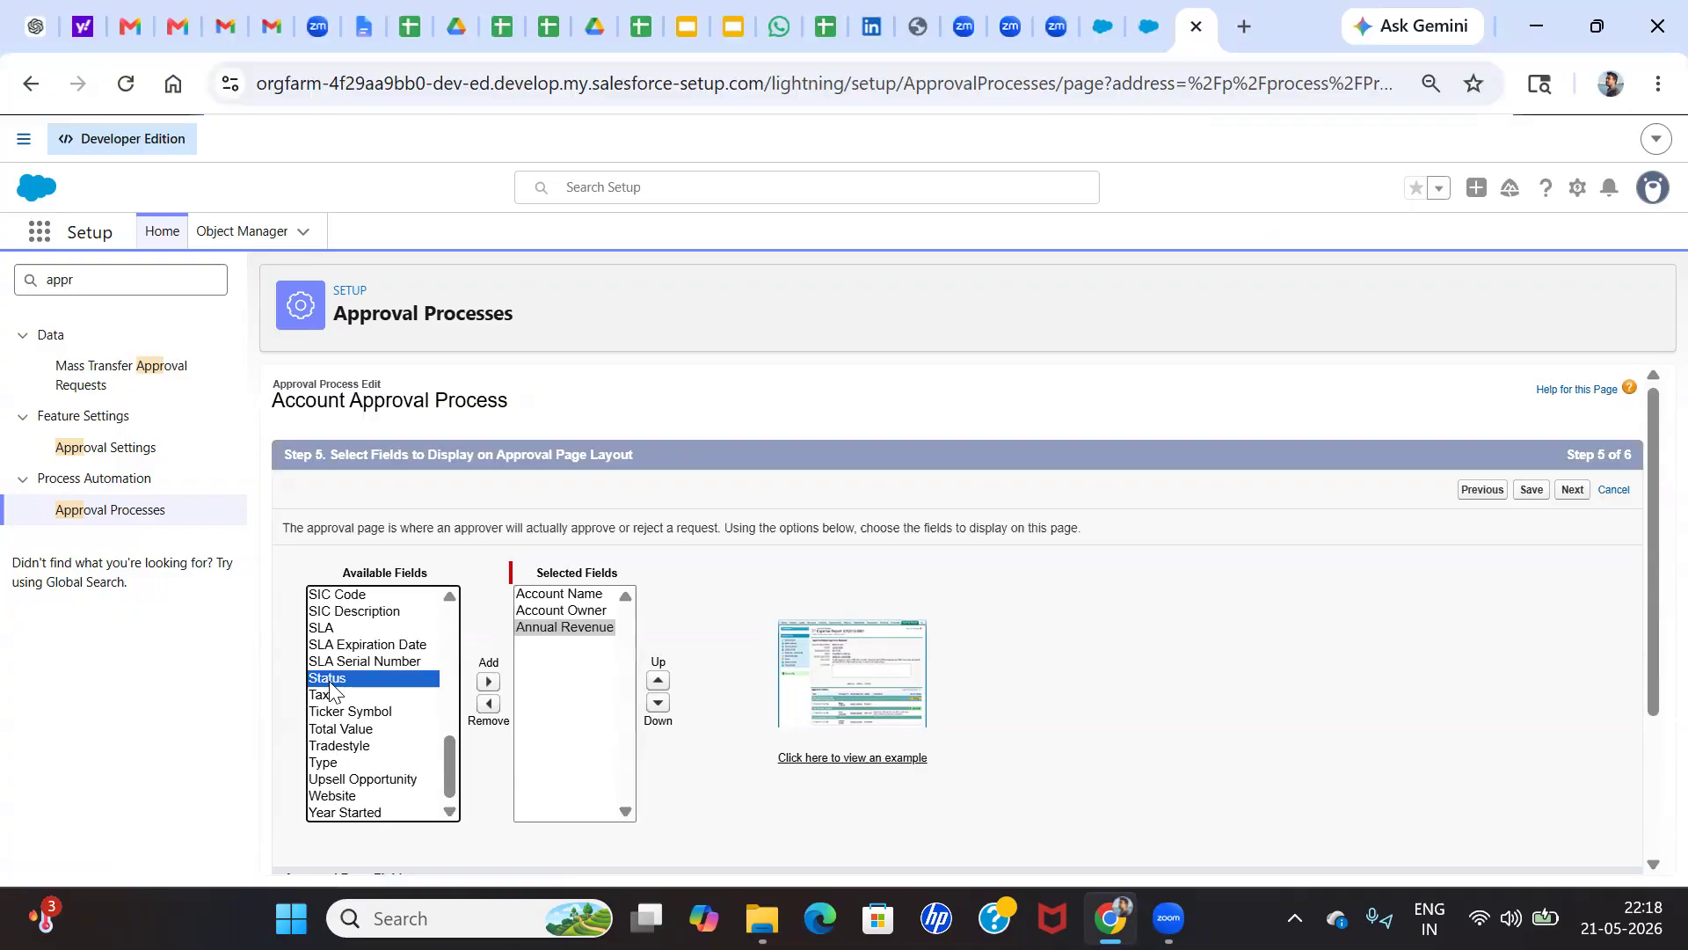
left_click(489, 681)
scroll(371, 678, "up", 15)
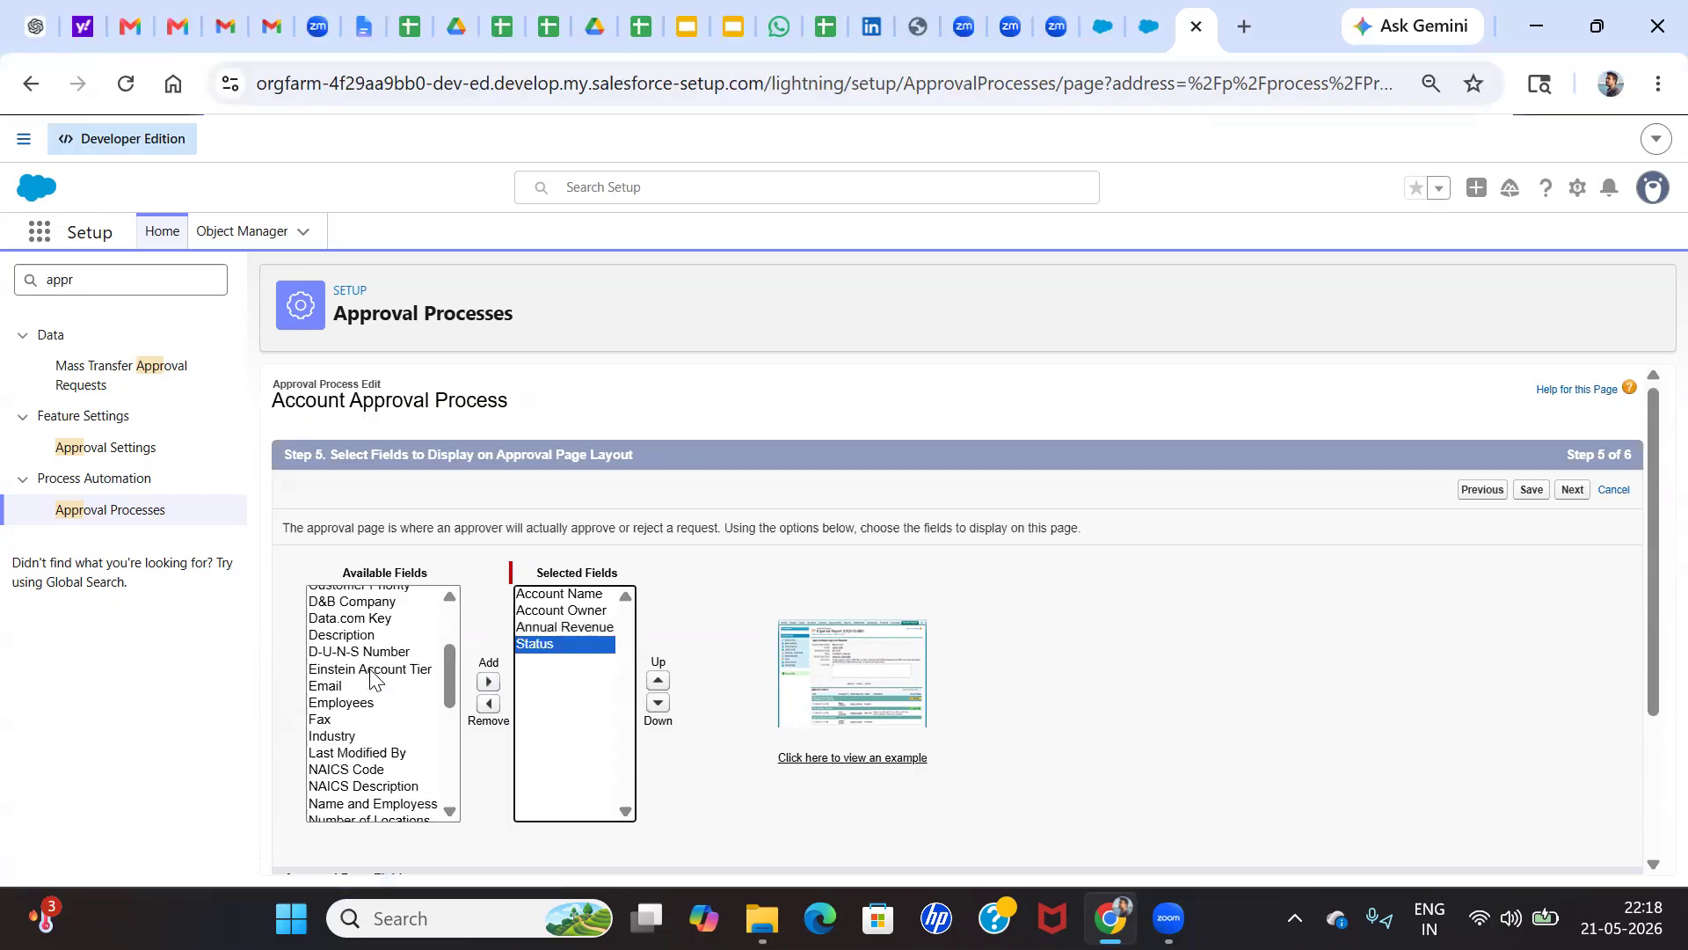
scroll(343, 699, "down", 3)
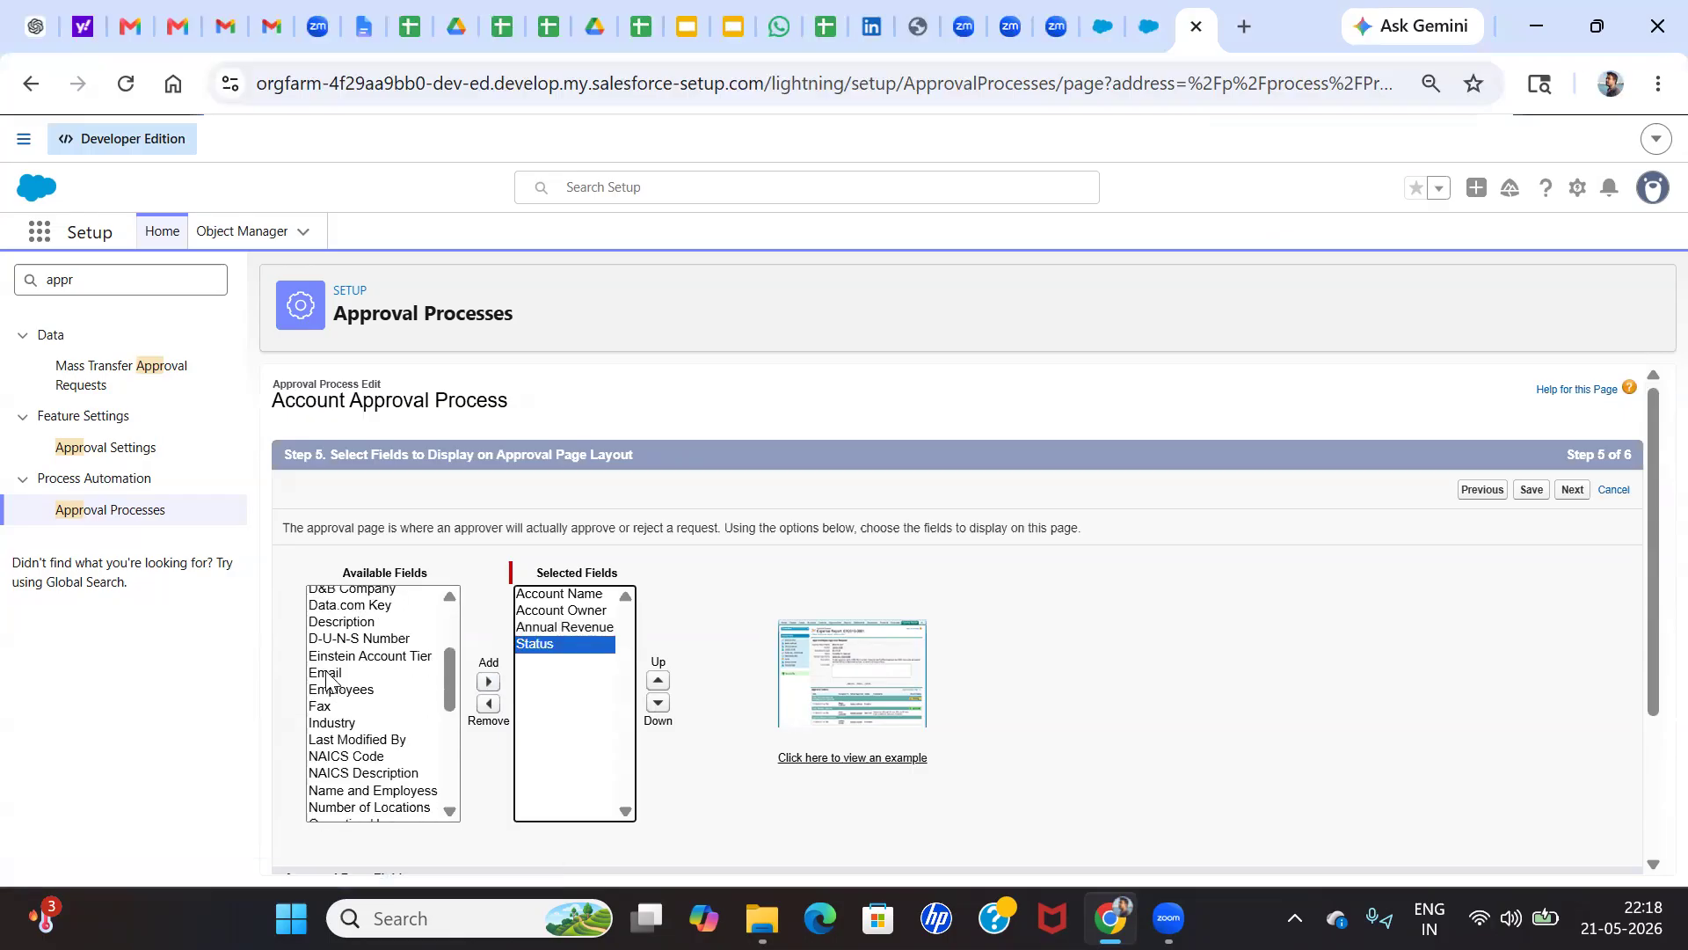
left_click(327, 673)
left_click(489, 684)
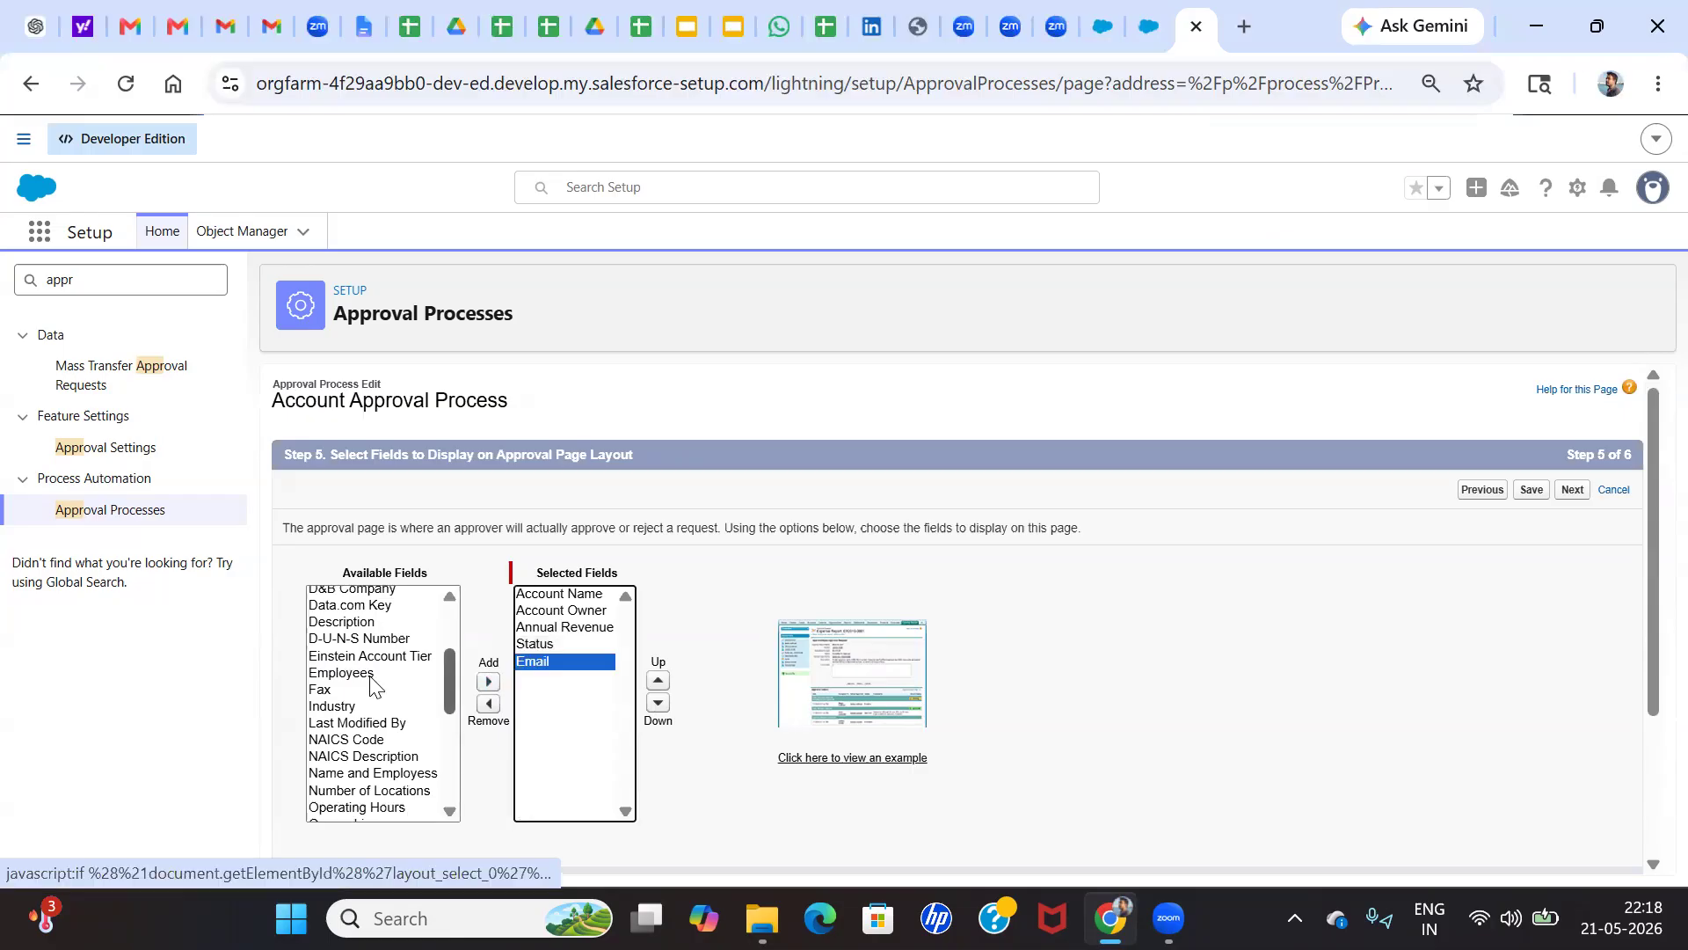
left_click(337, 706)
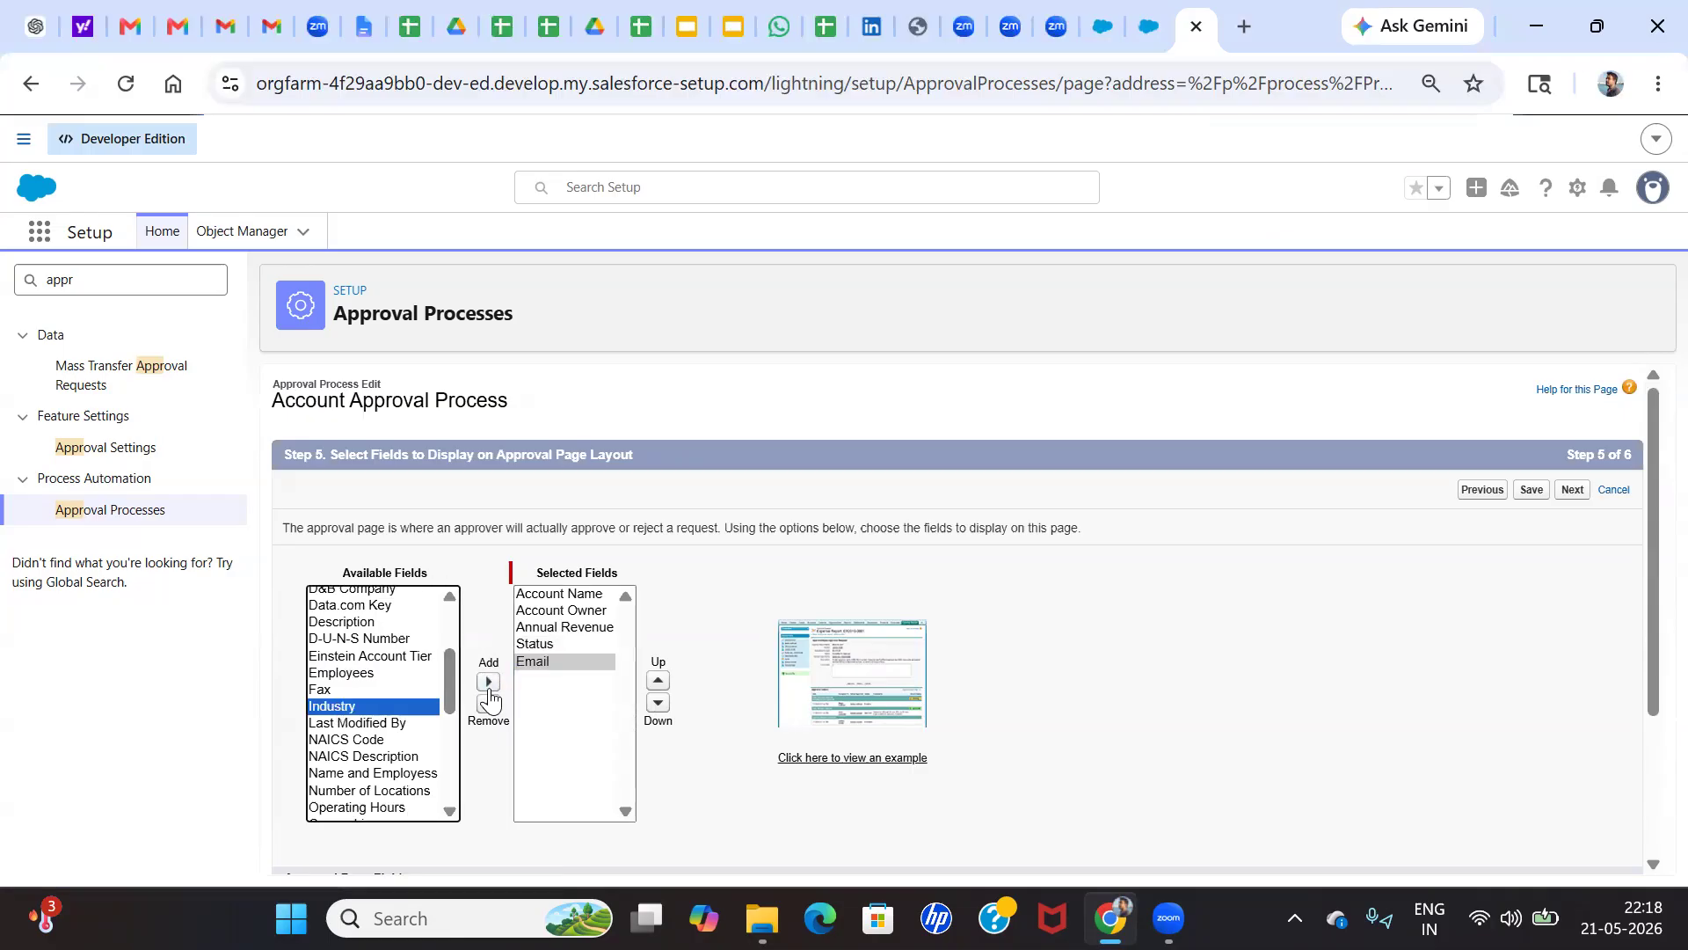
left_click(489, 683)
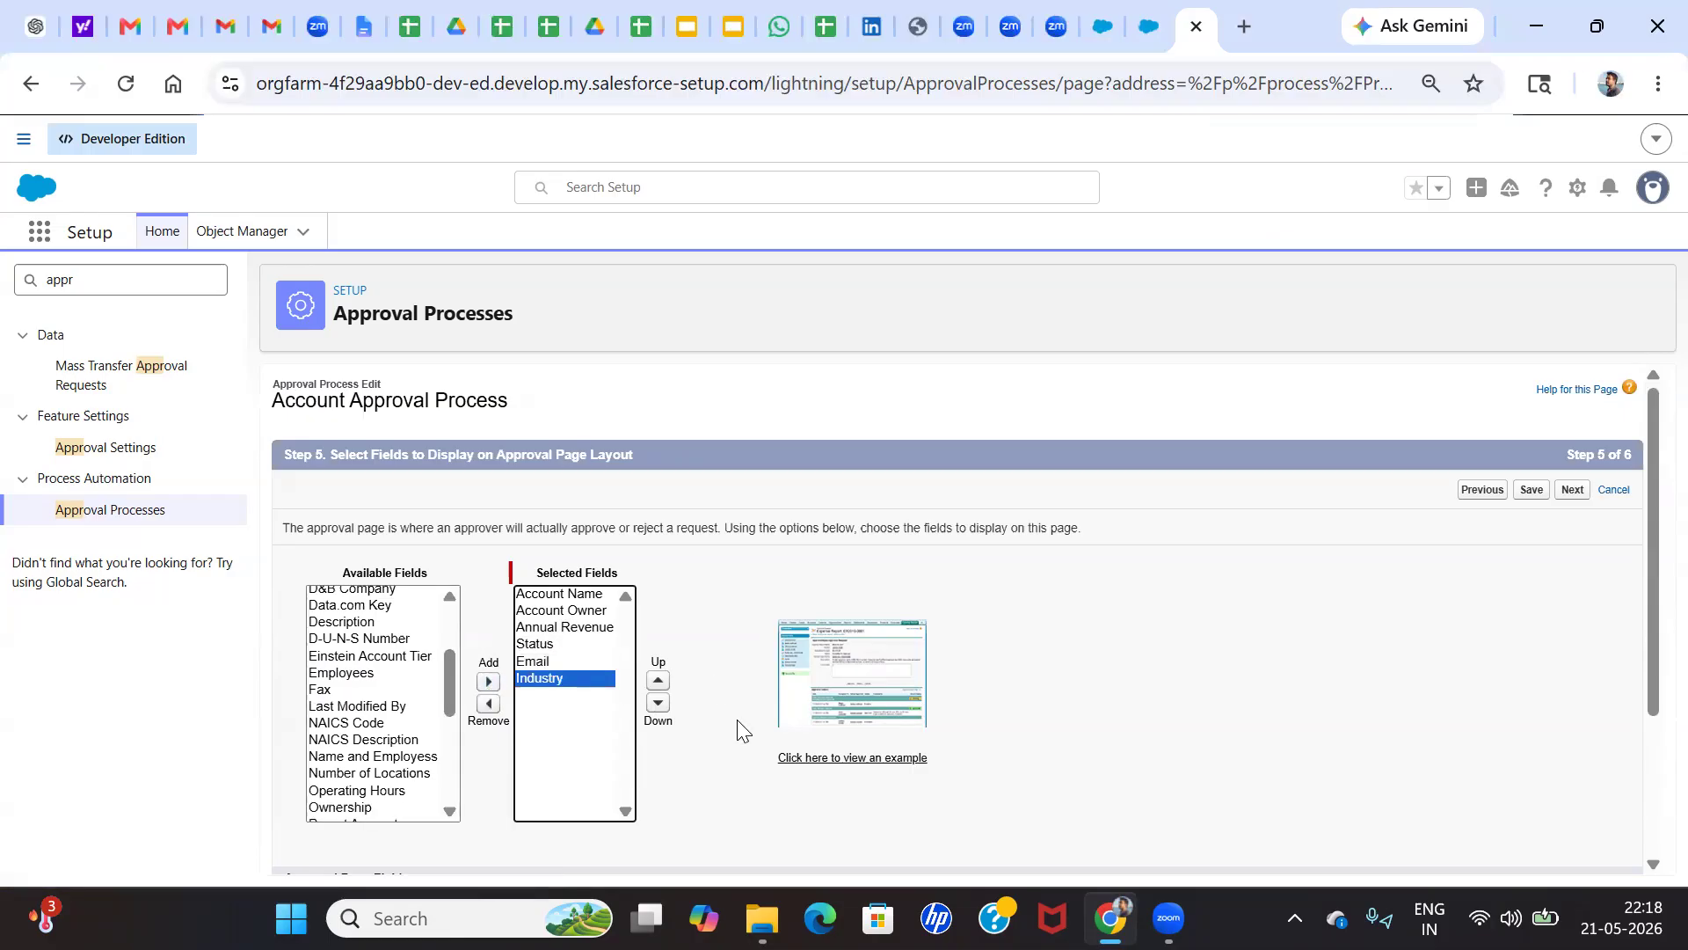
Proceed to the initial submitters step, save the approval process, and return to the Process Instance Step record
scroll(743, 730, "down", 2)
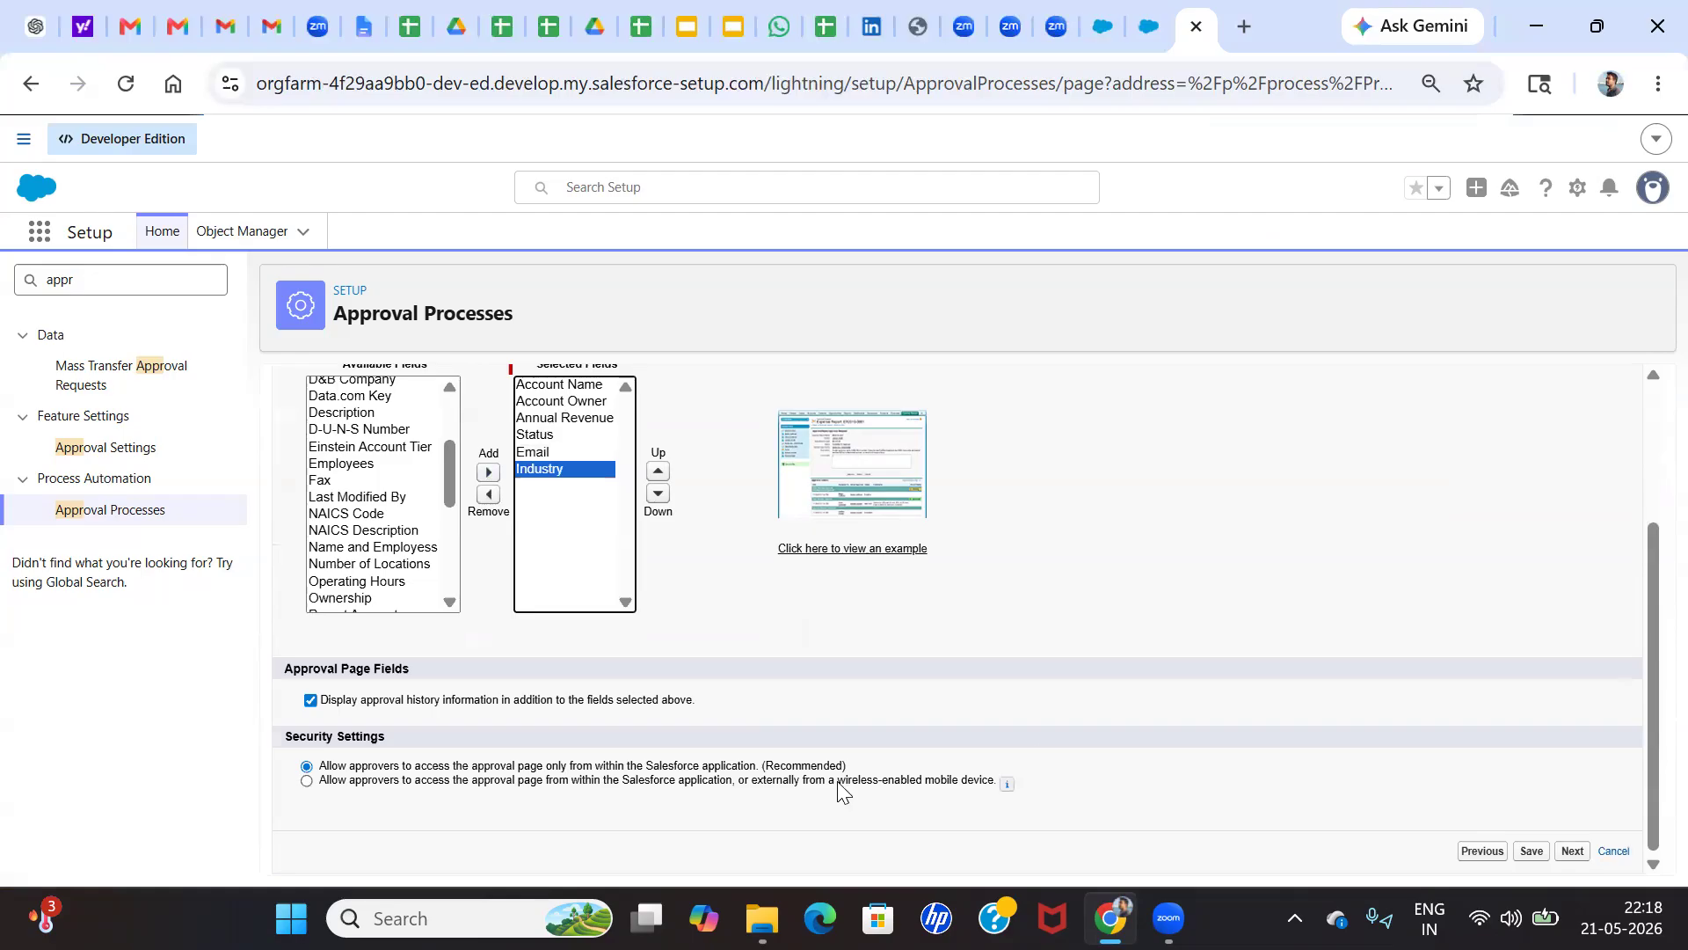
left_click(1572, 852)
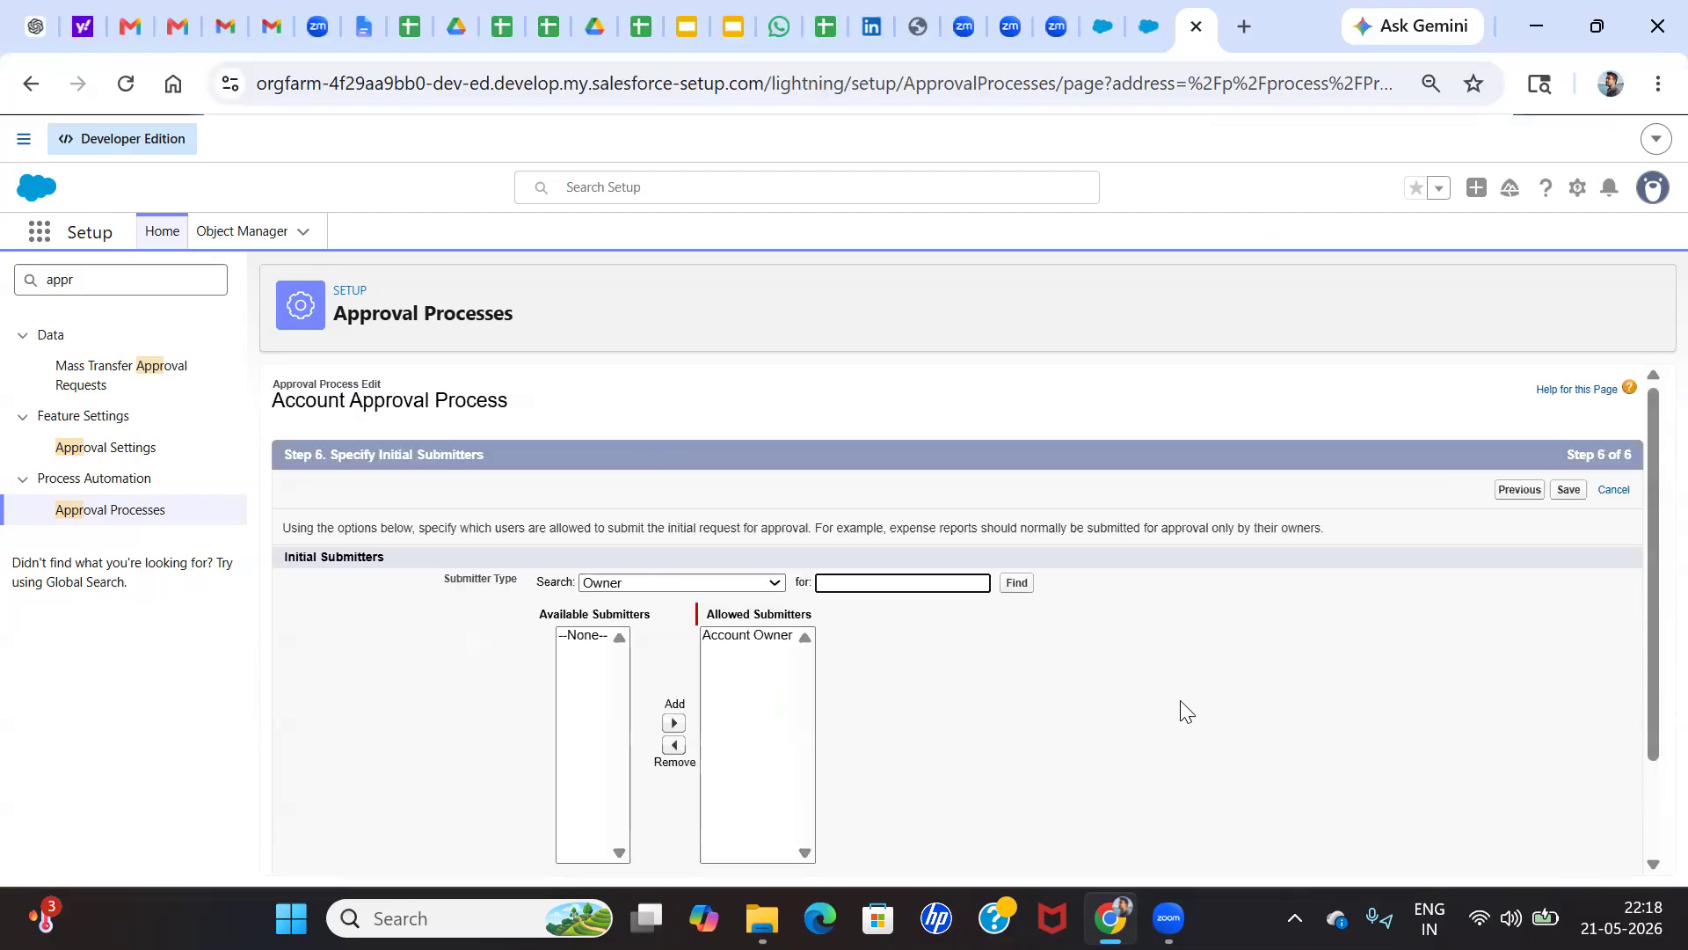
left_click(1570, 492)
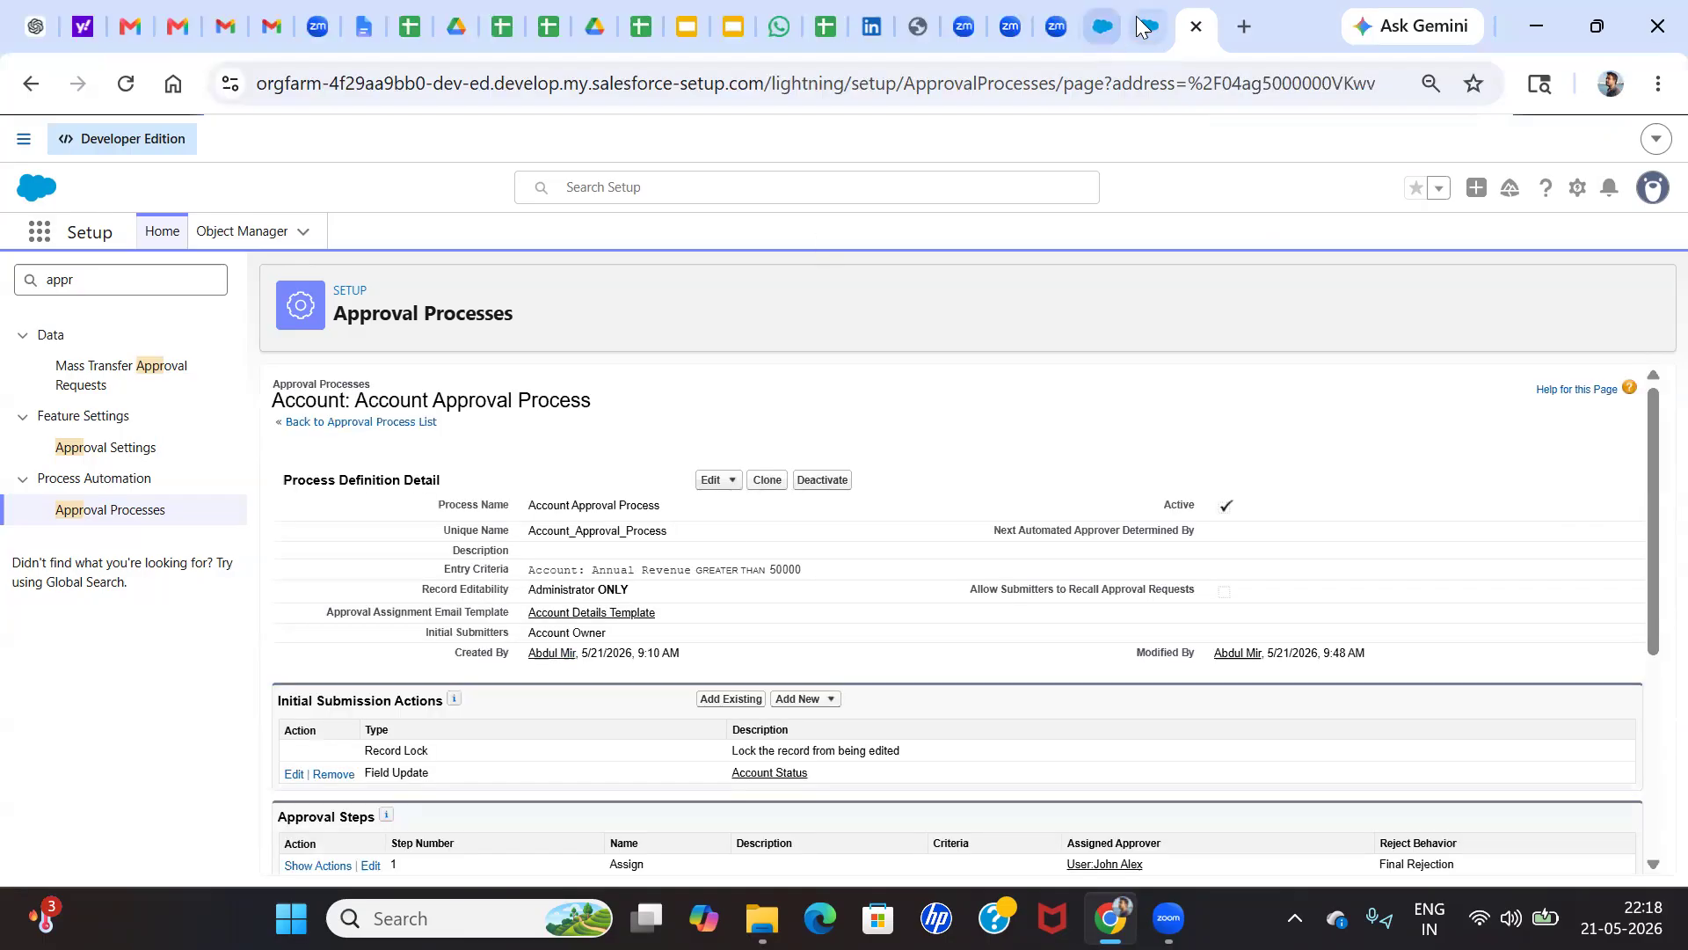
left_click(1110, 27)
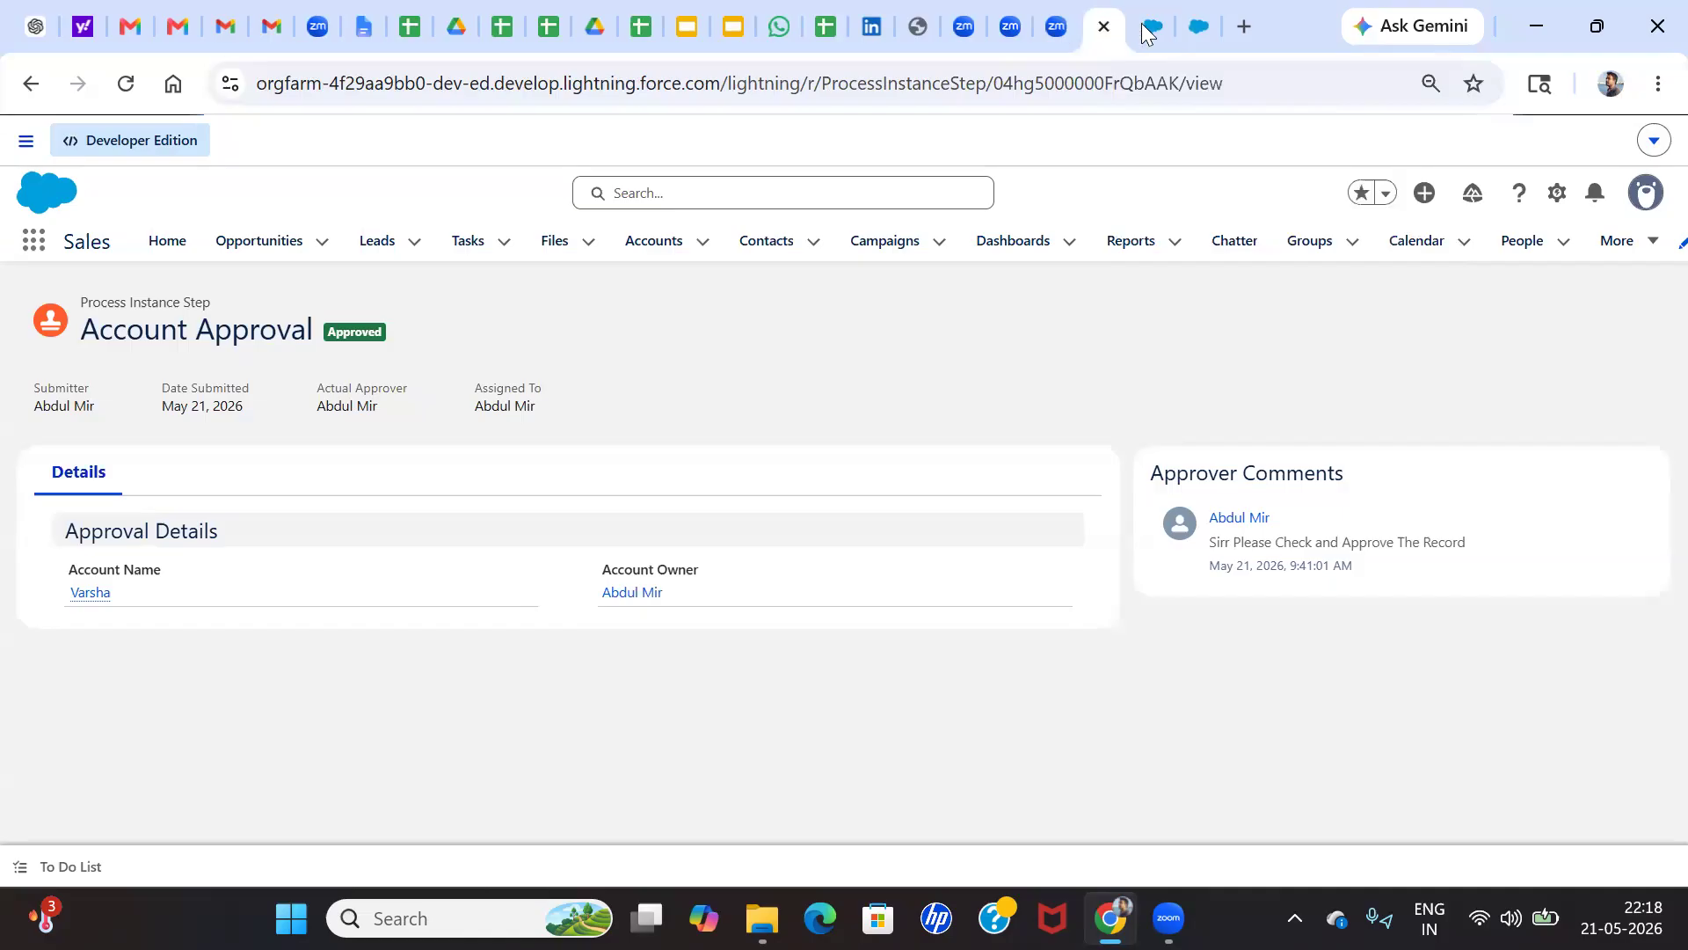
Open the Test Flow 3 account from the recently viewed Accounts list and show its details
left_click(1148, 28)
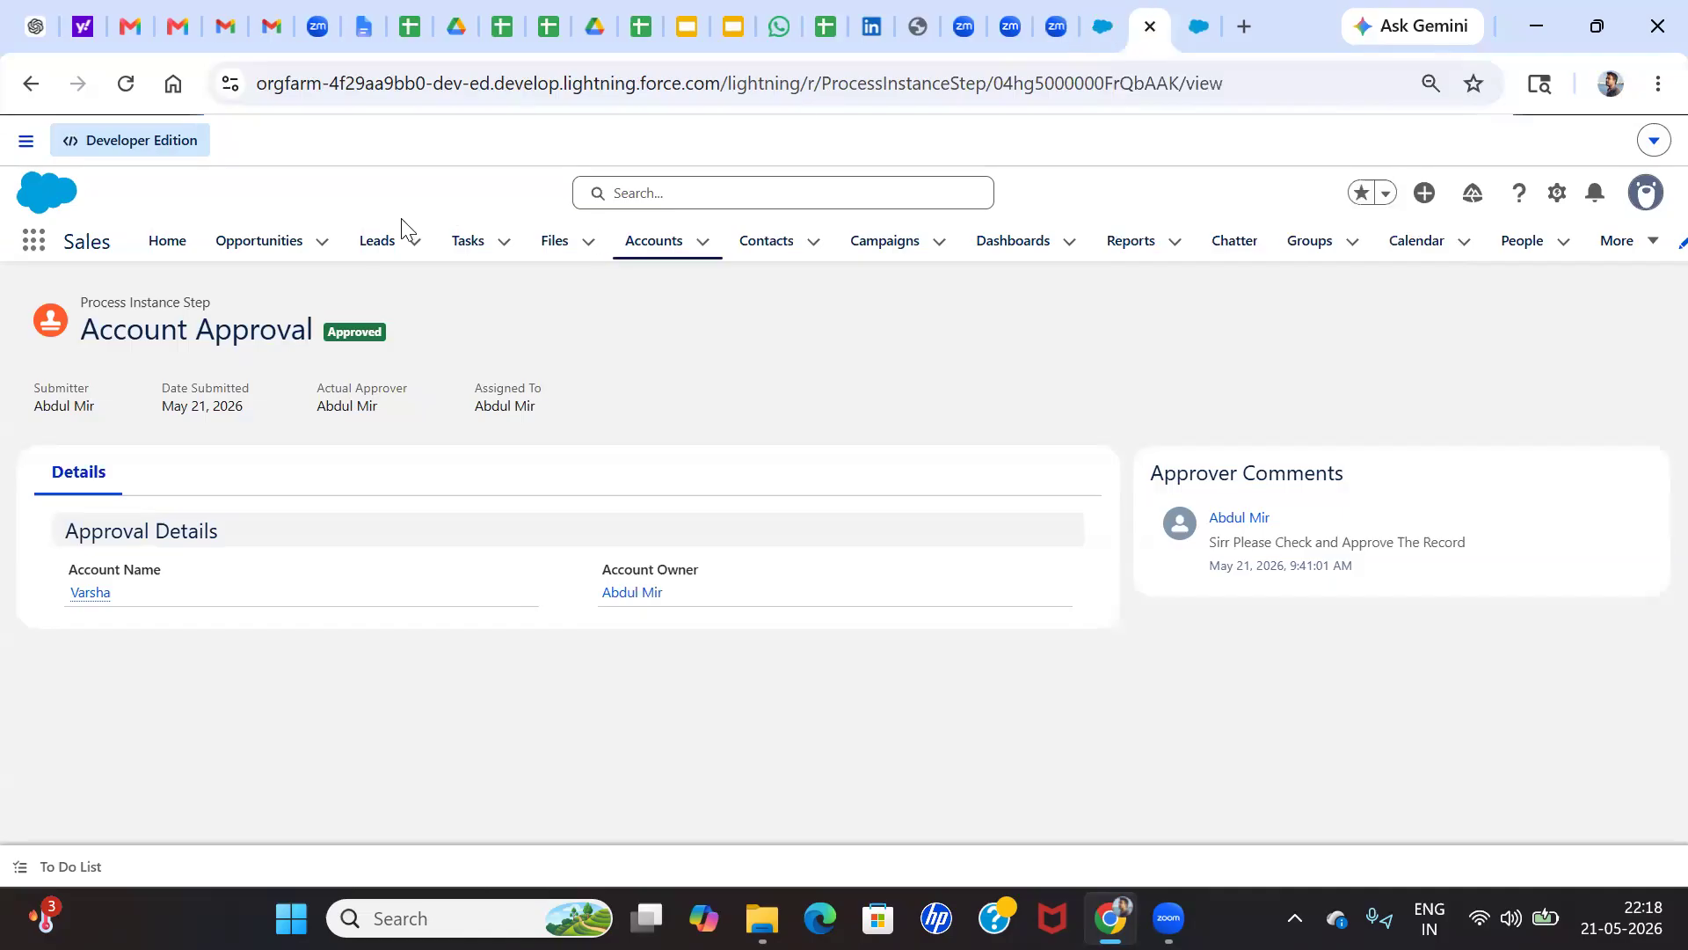
left_click(658, 250)
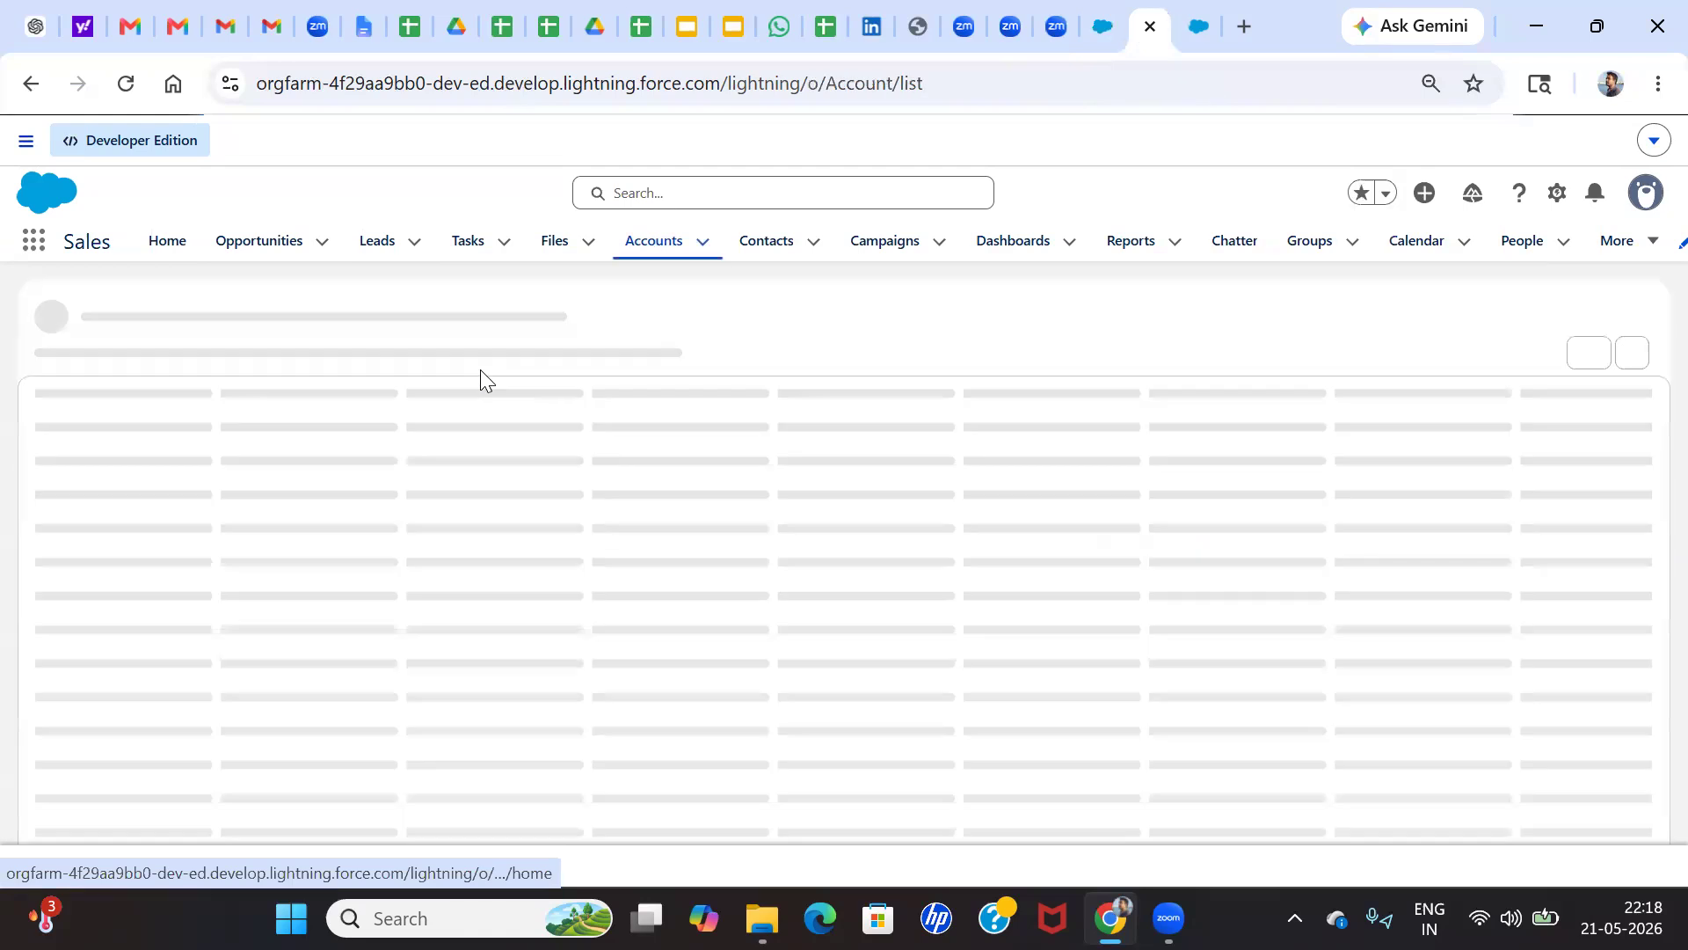
left_click(138, 512)
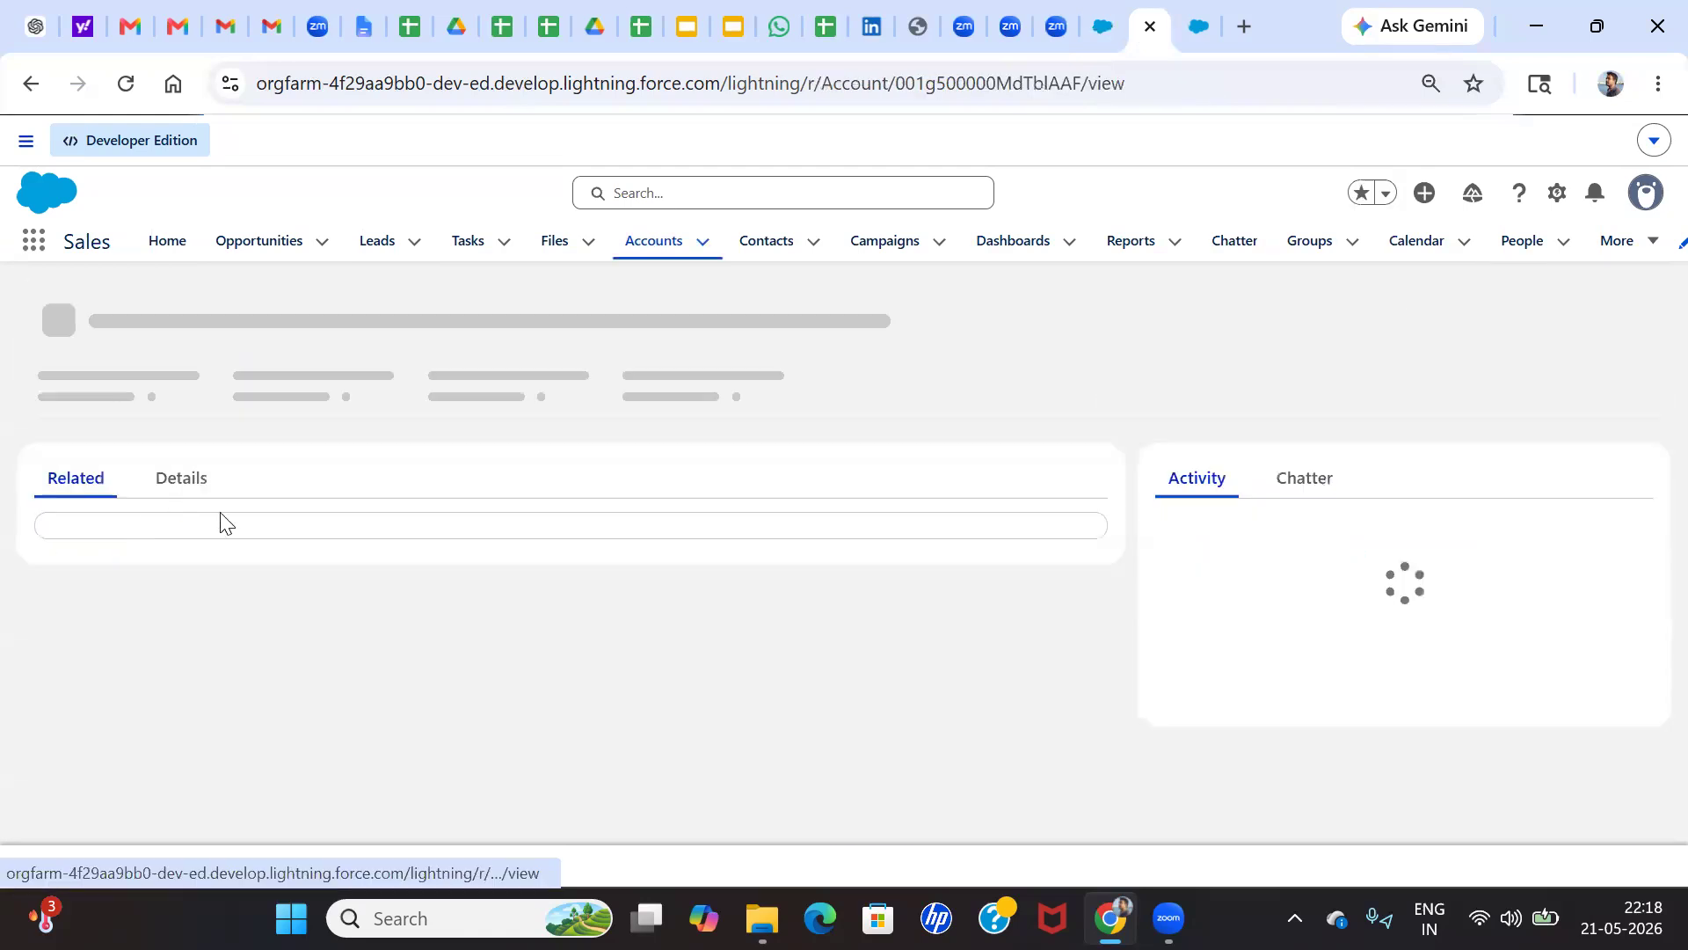
left_click(646, 260)
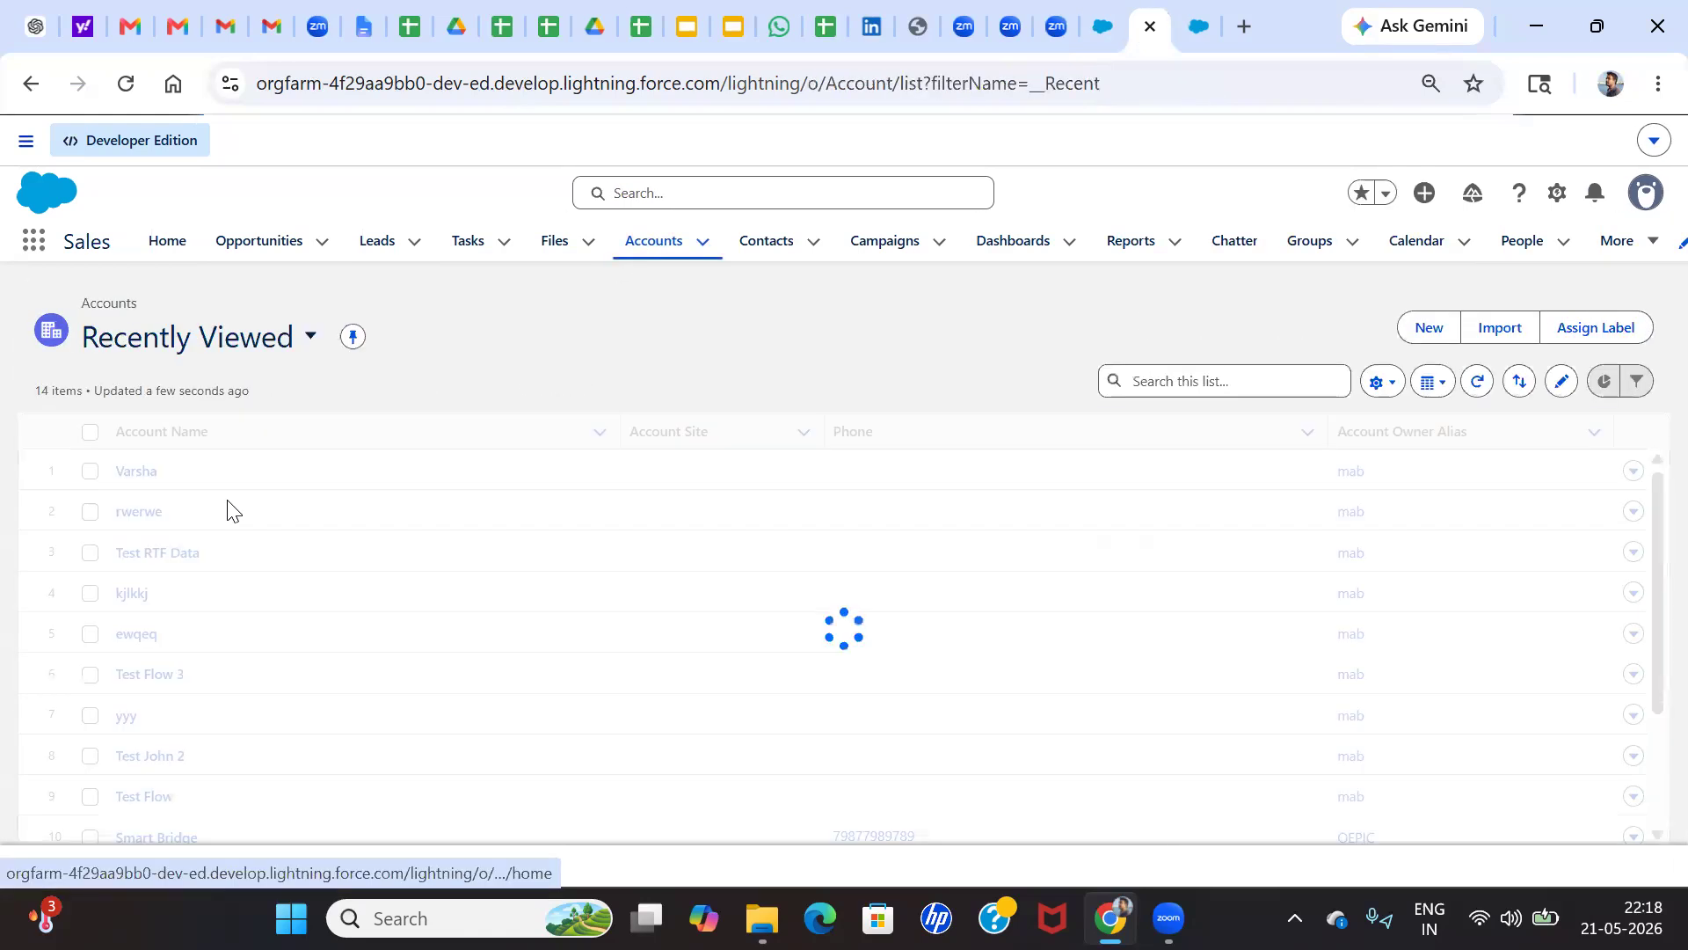
left_click(151, 677)
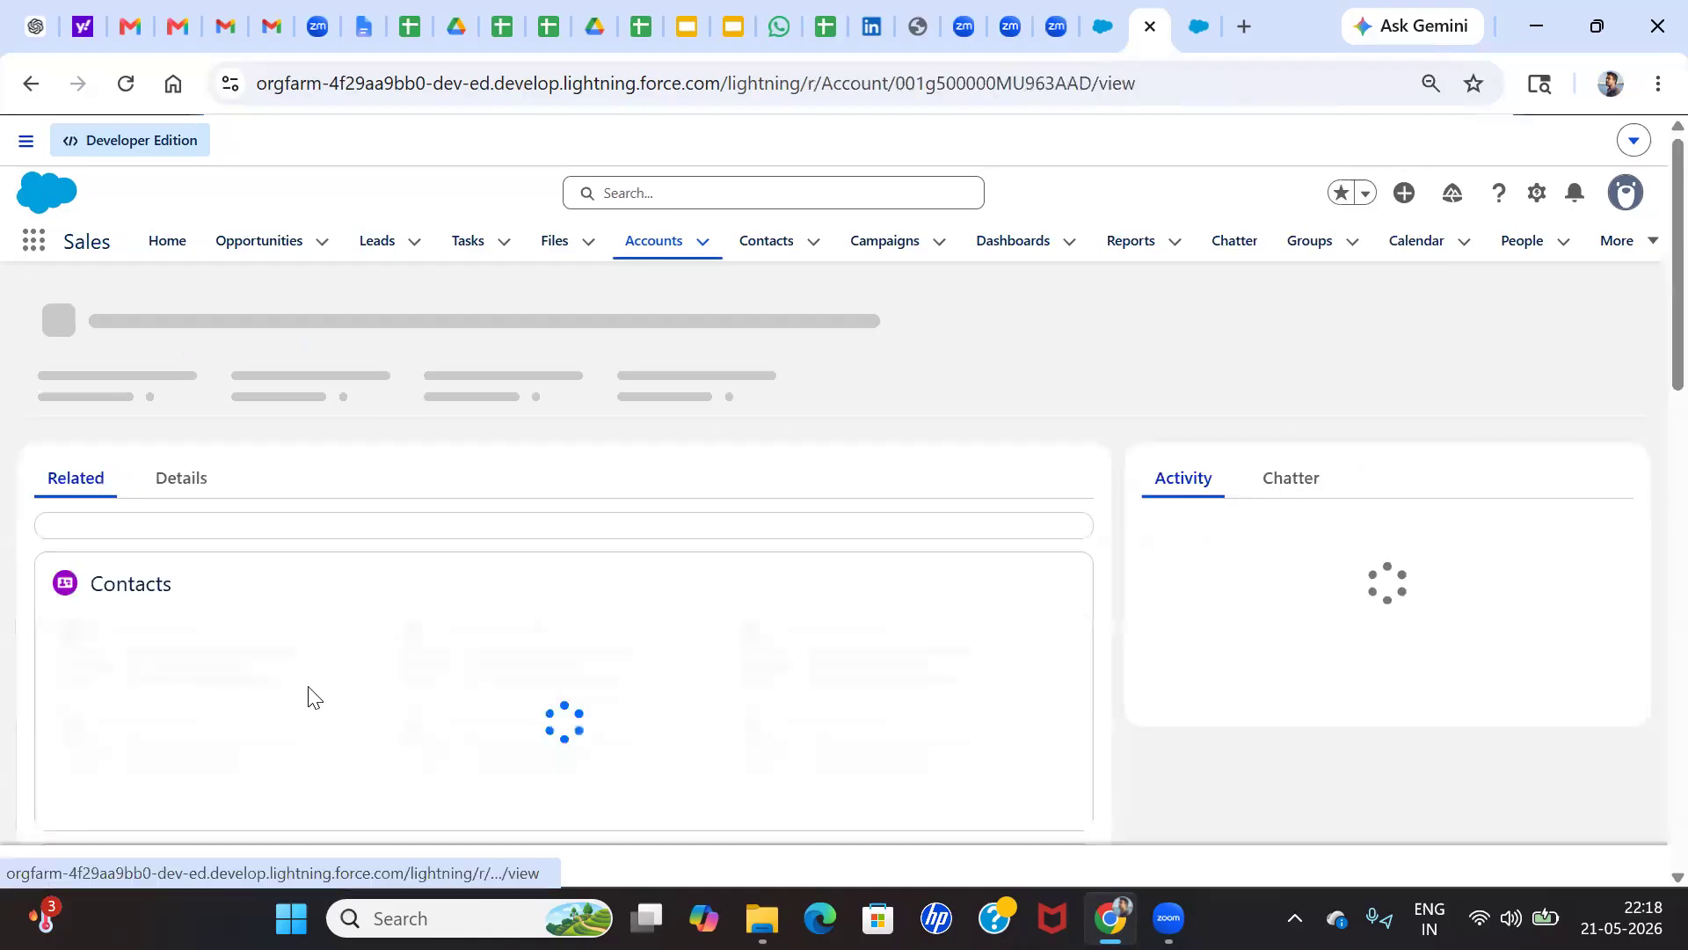
left_click(182, 486)
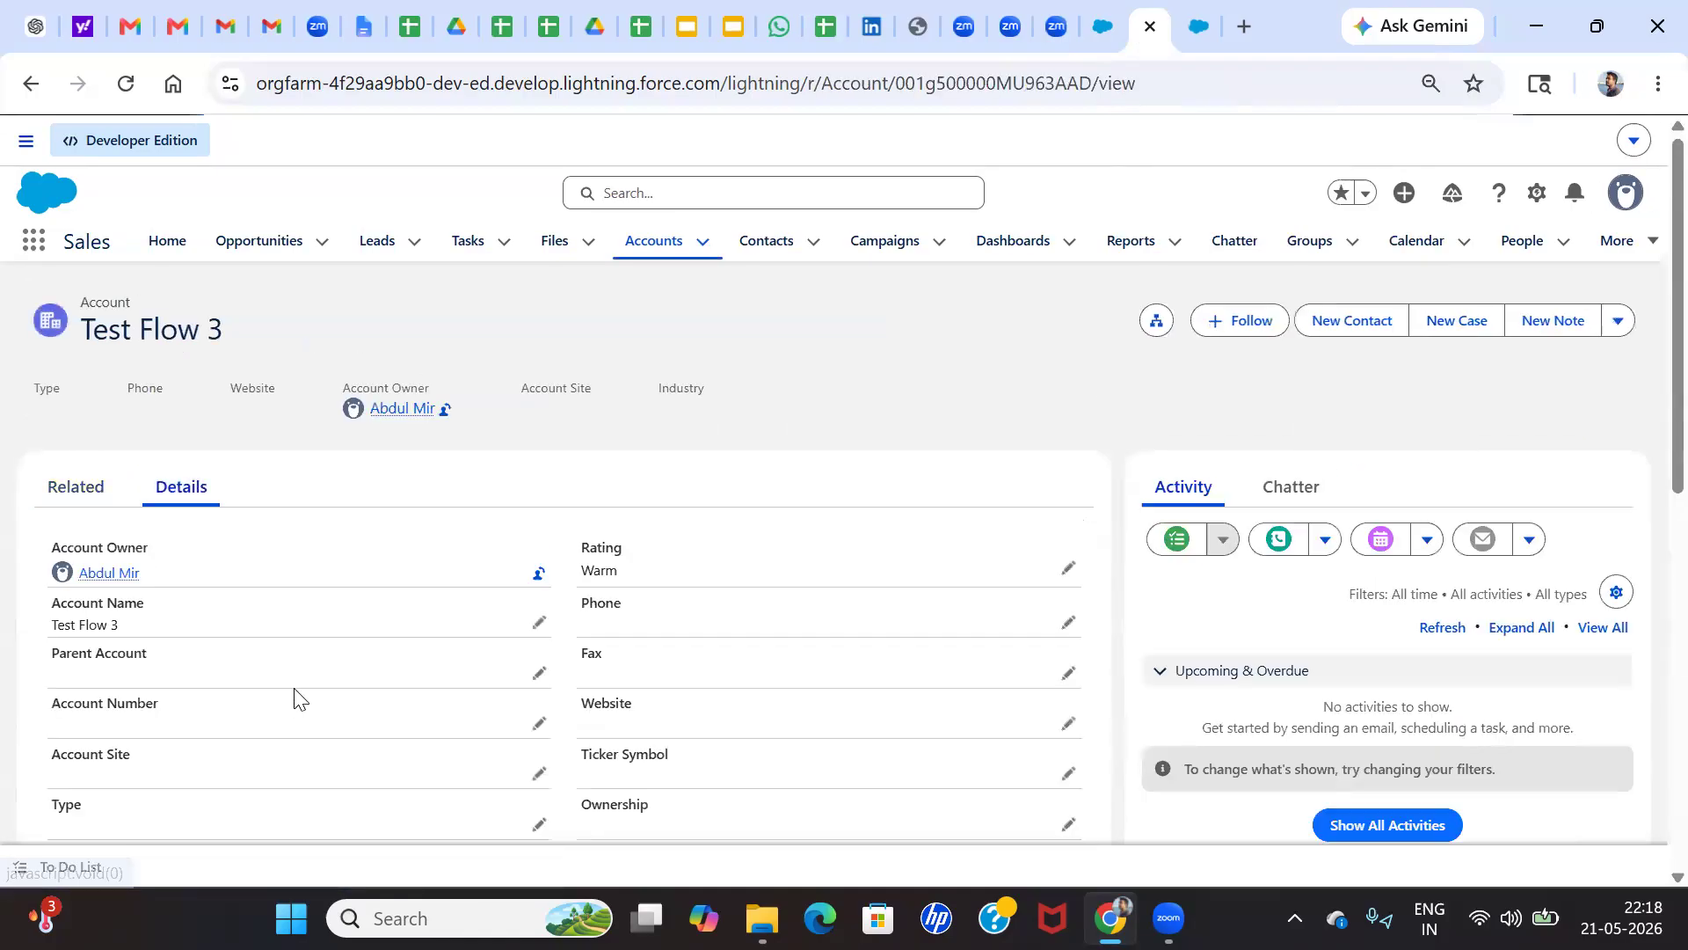
Open the Annual Revenue for editing and try to save the Test Flow 3 account with a value of 789000
scroll(395, 655, "down", 4)
left_click(538, 586)
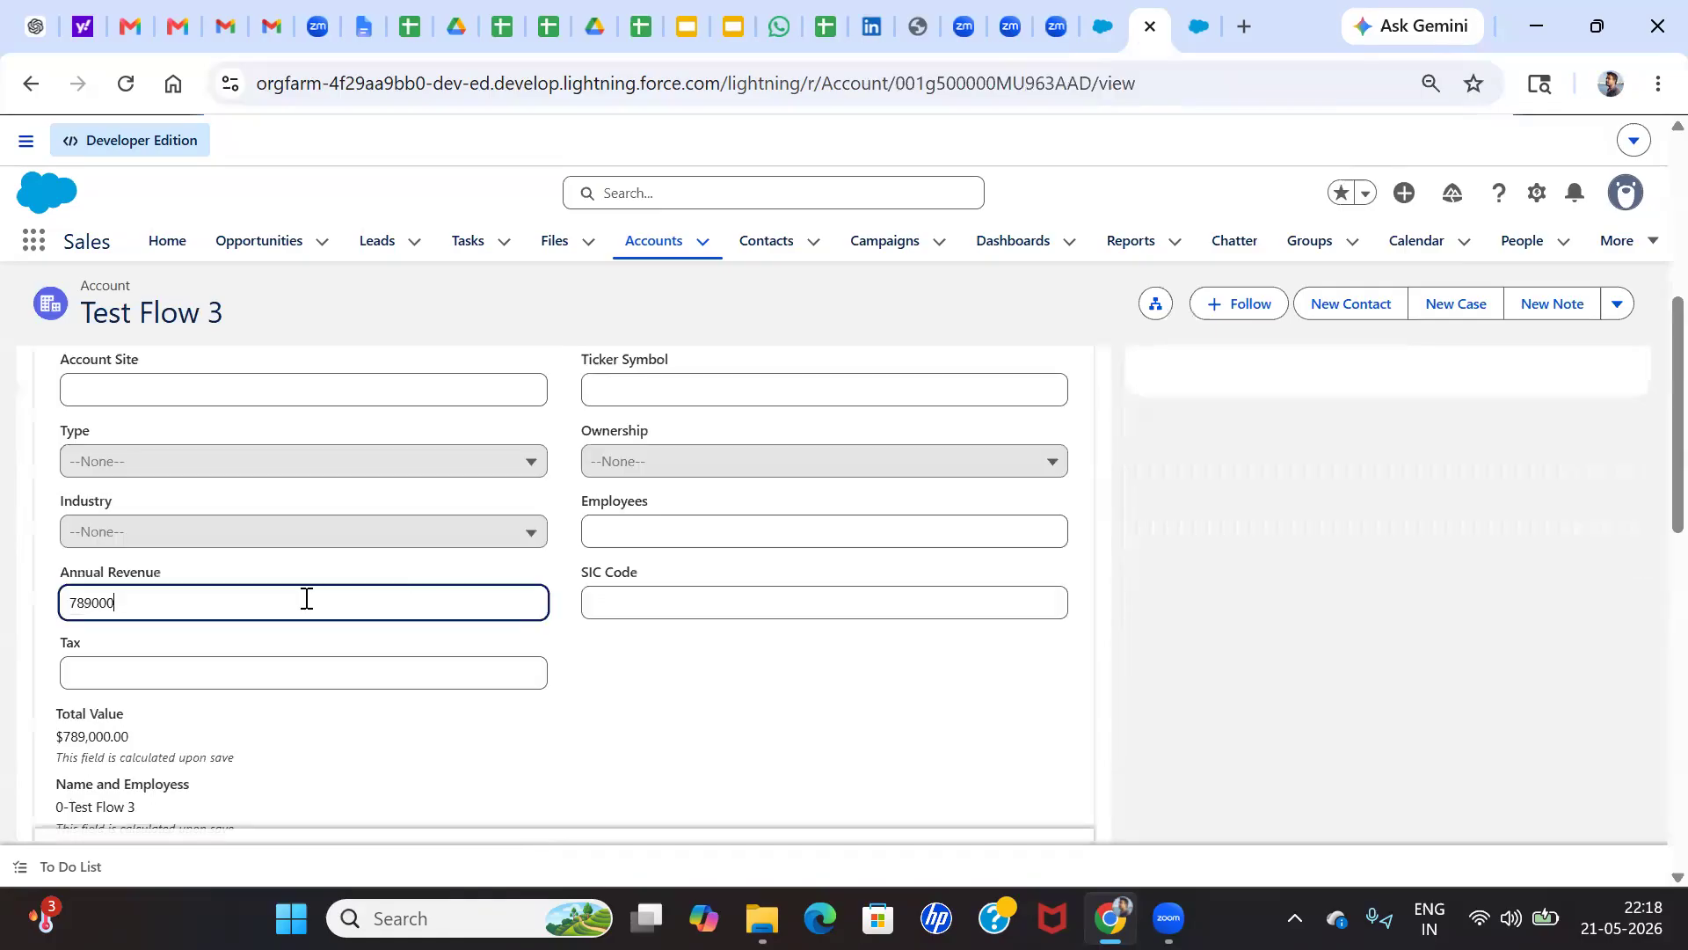
left_click(625, 821)
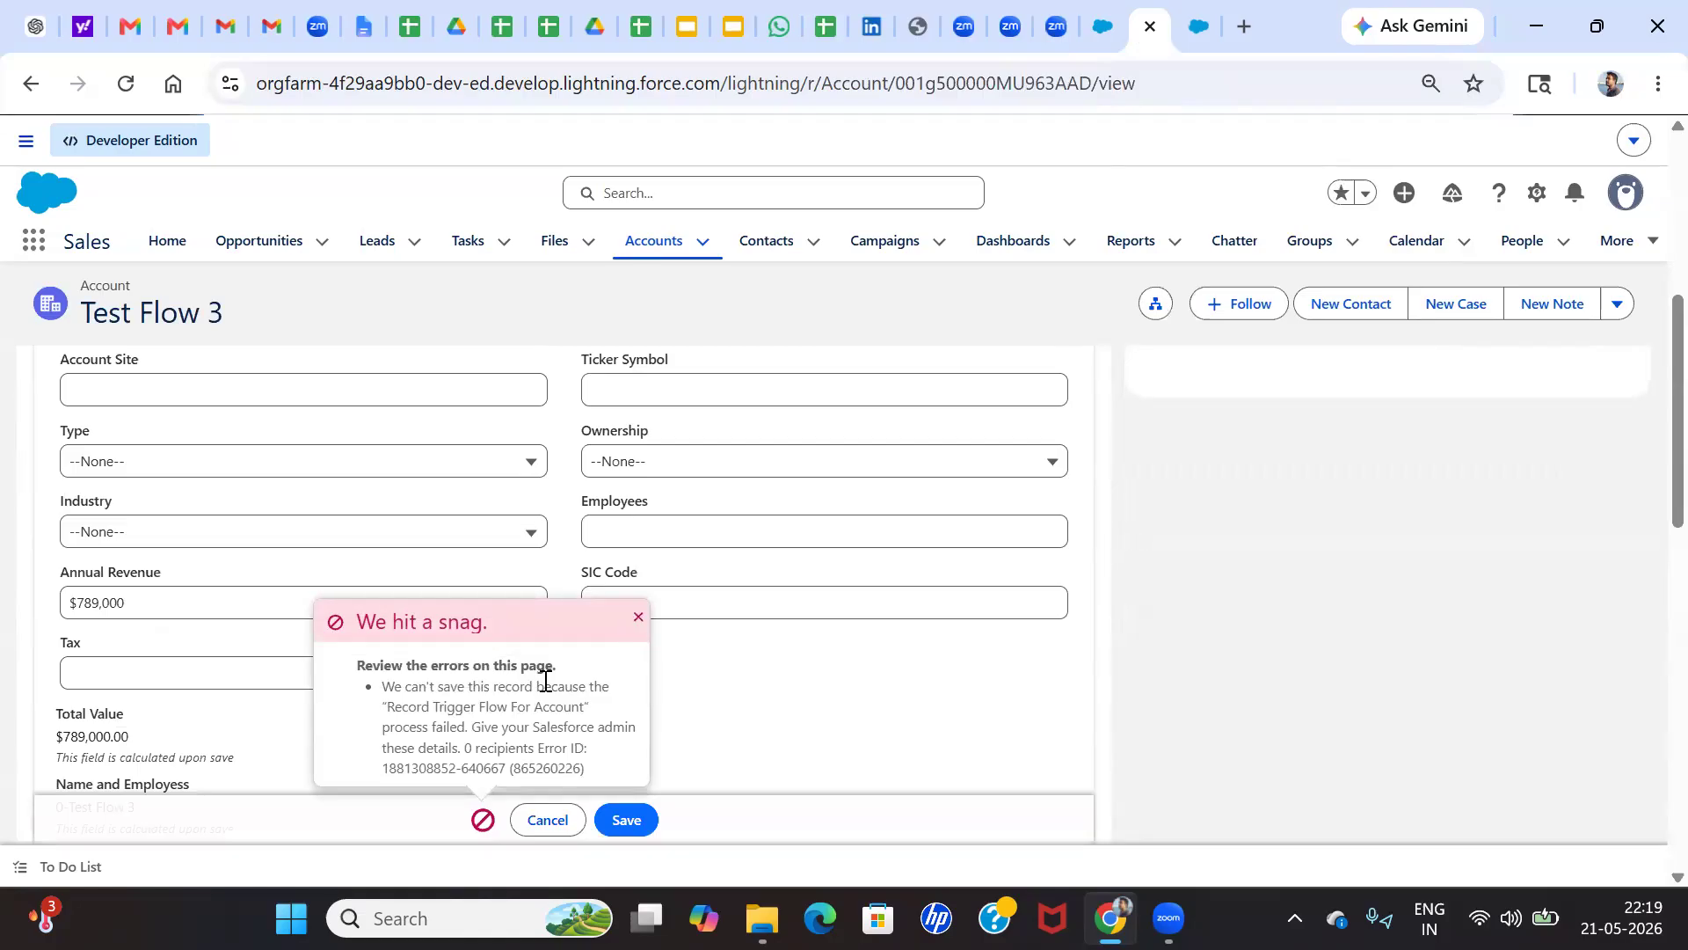
left_click(638, 616)
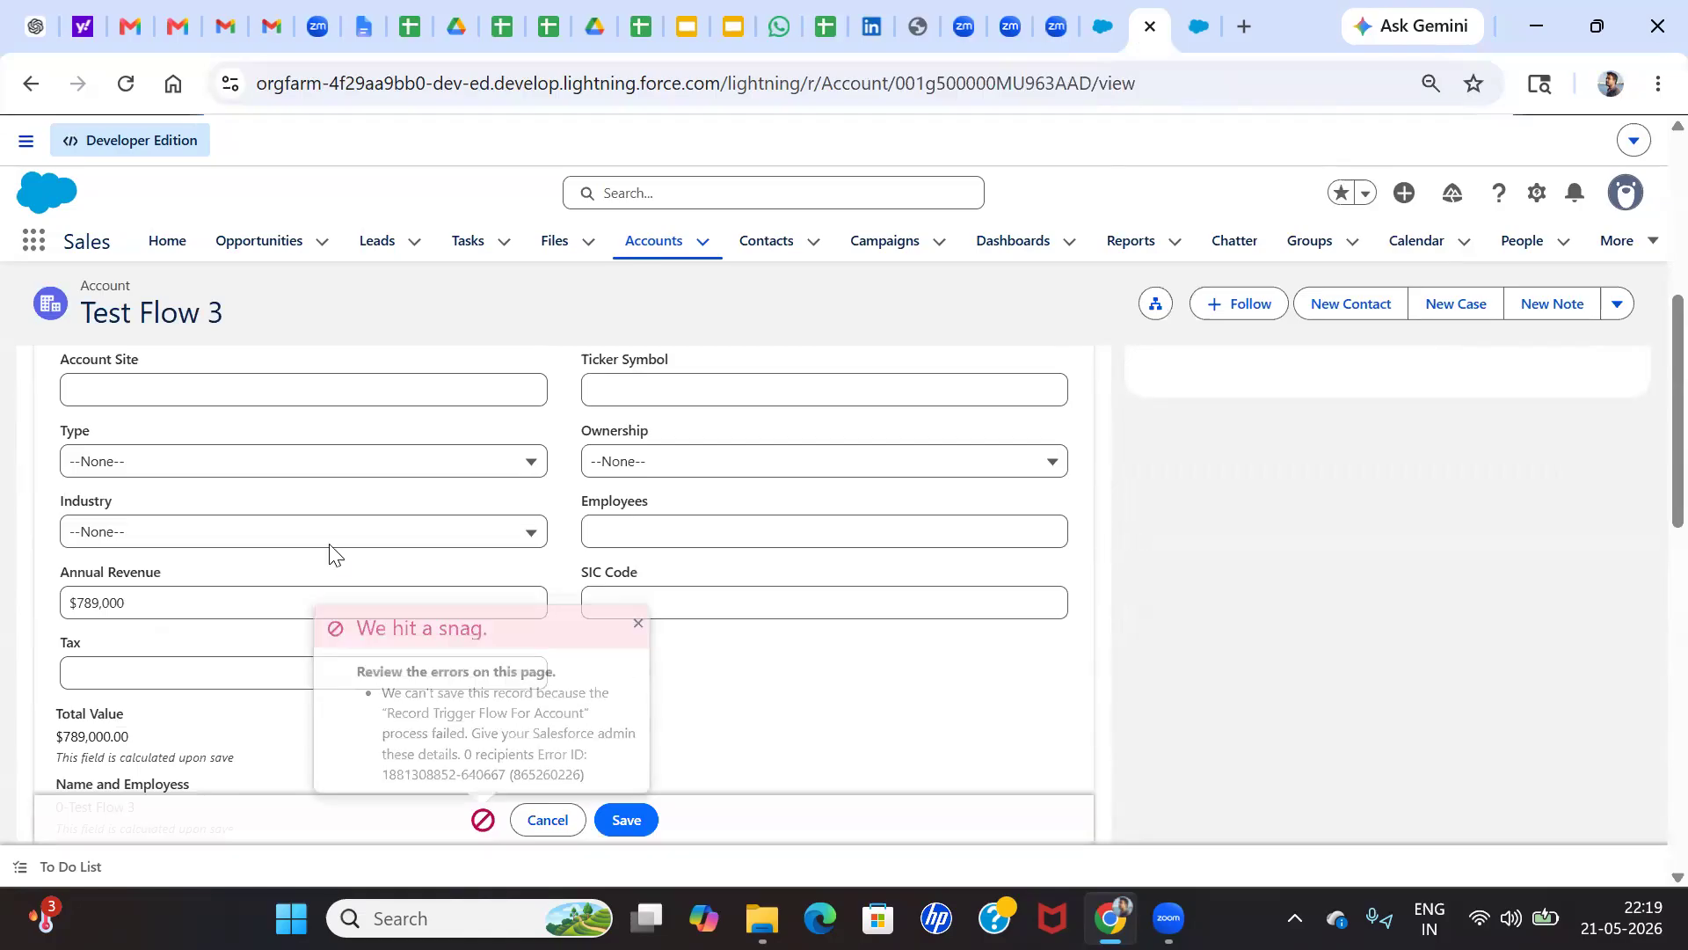
Set the account's Rating to --None-- and its Annual Revenue to 60000, and save the record
scroll(326, 563, "up", 4)
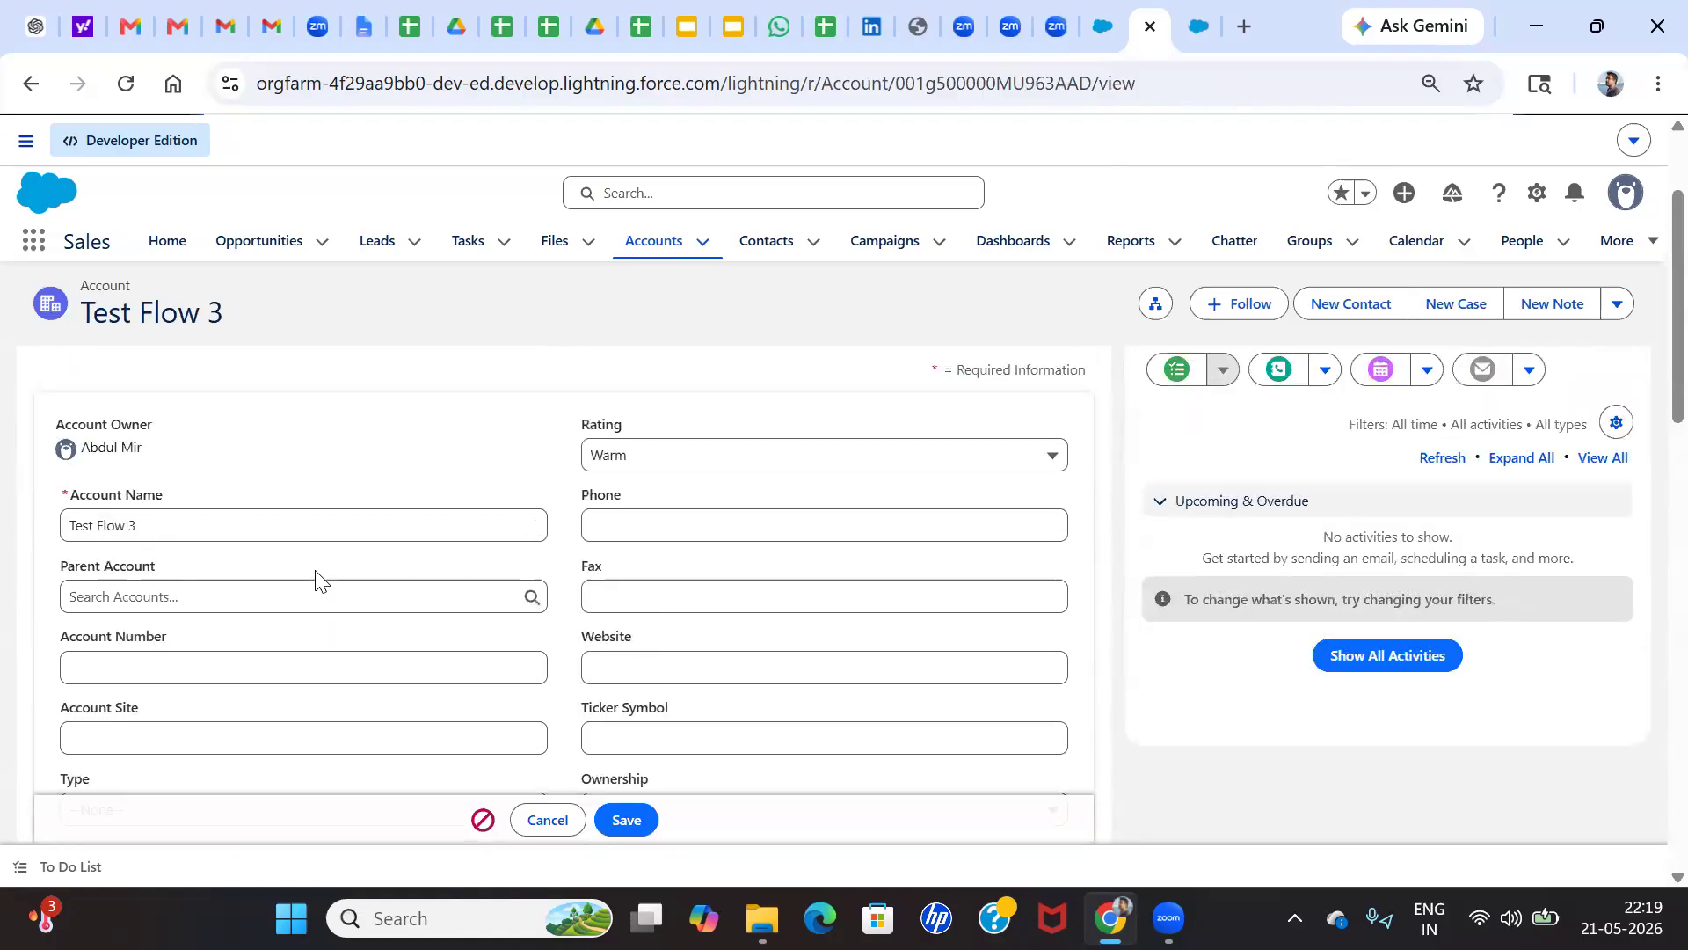
left_click(642, 454)
scroll(464, 568, "down", 3)
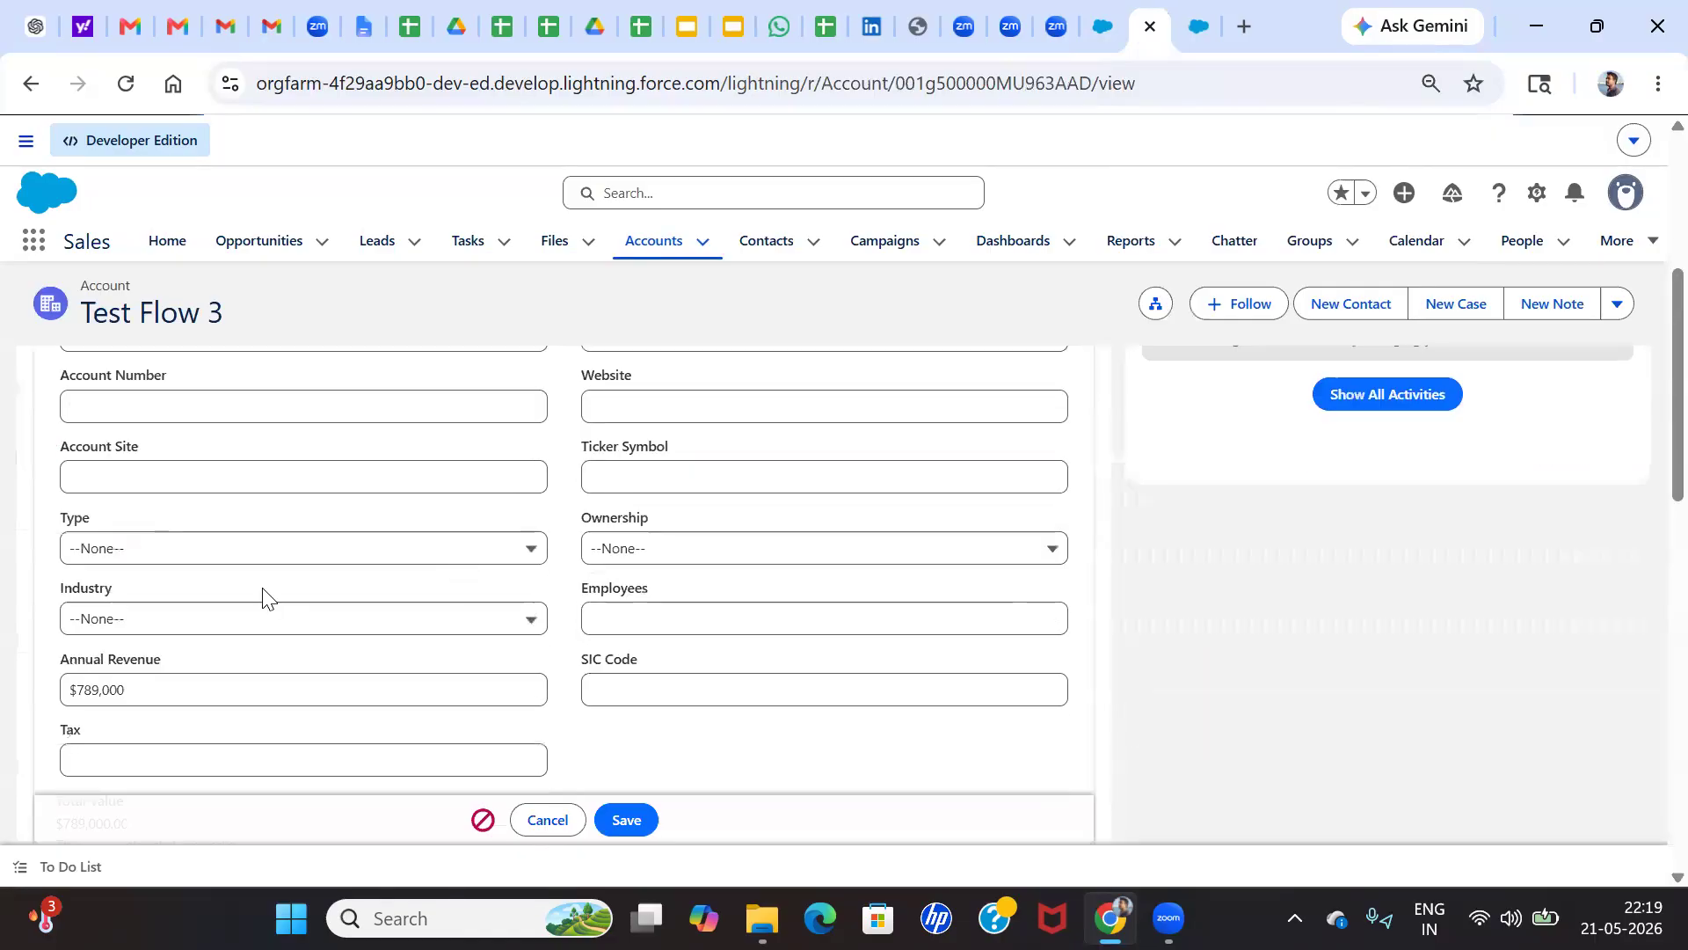
scroll(255, 580, "down", 1)
scroll(203, 607, "down", 2)
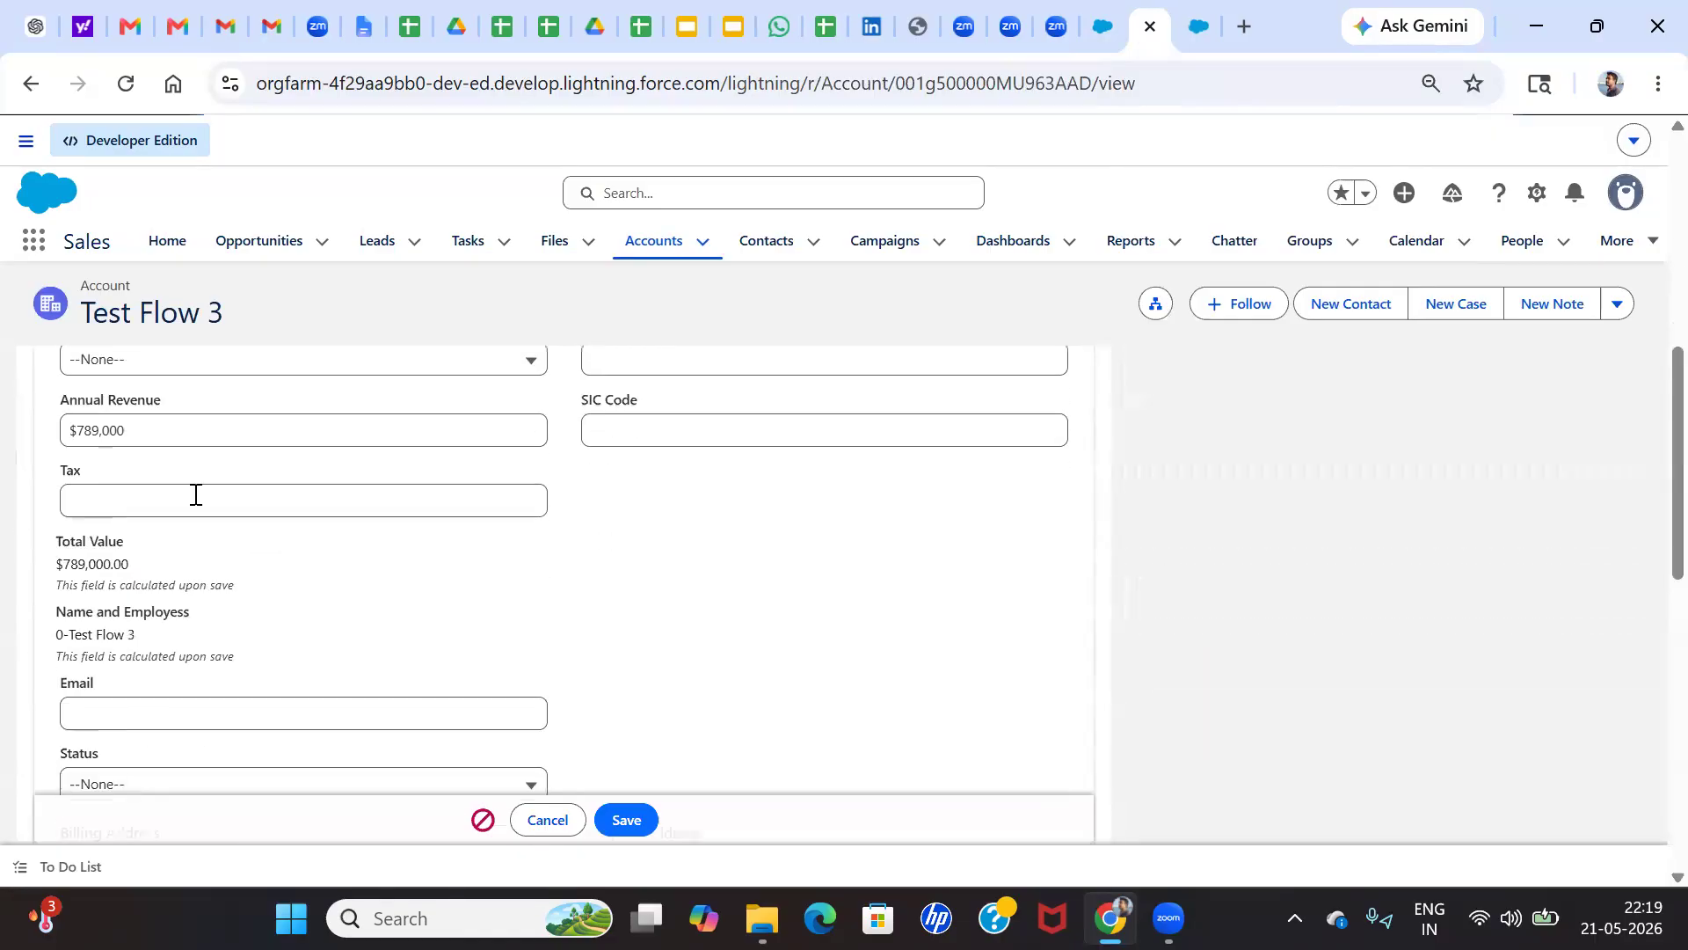
left_click(198, 434)
key("BackSpace")
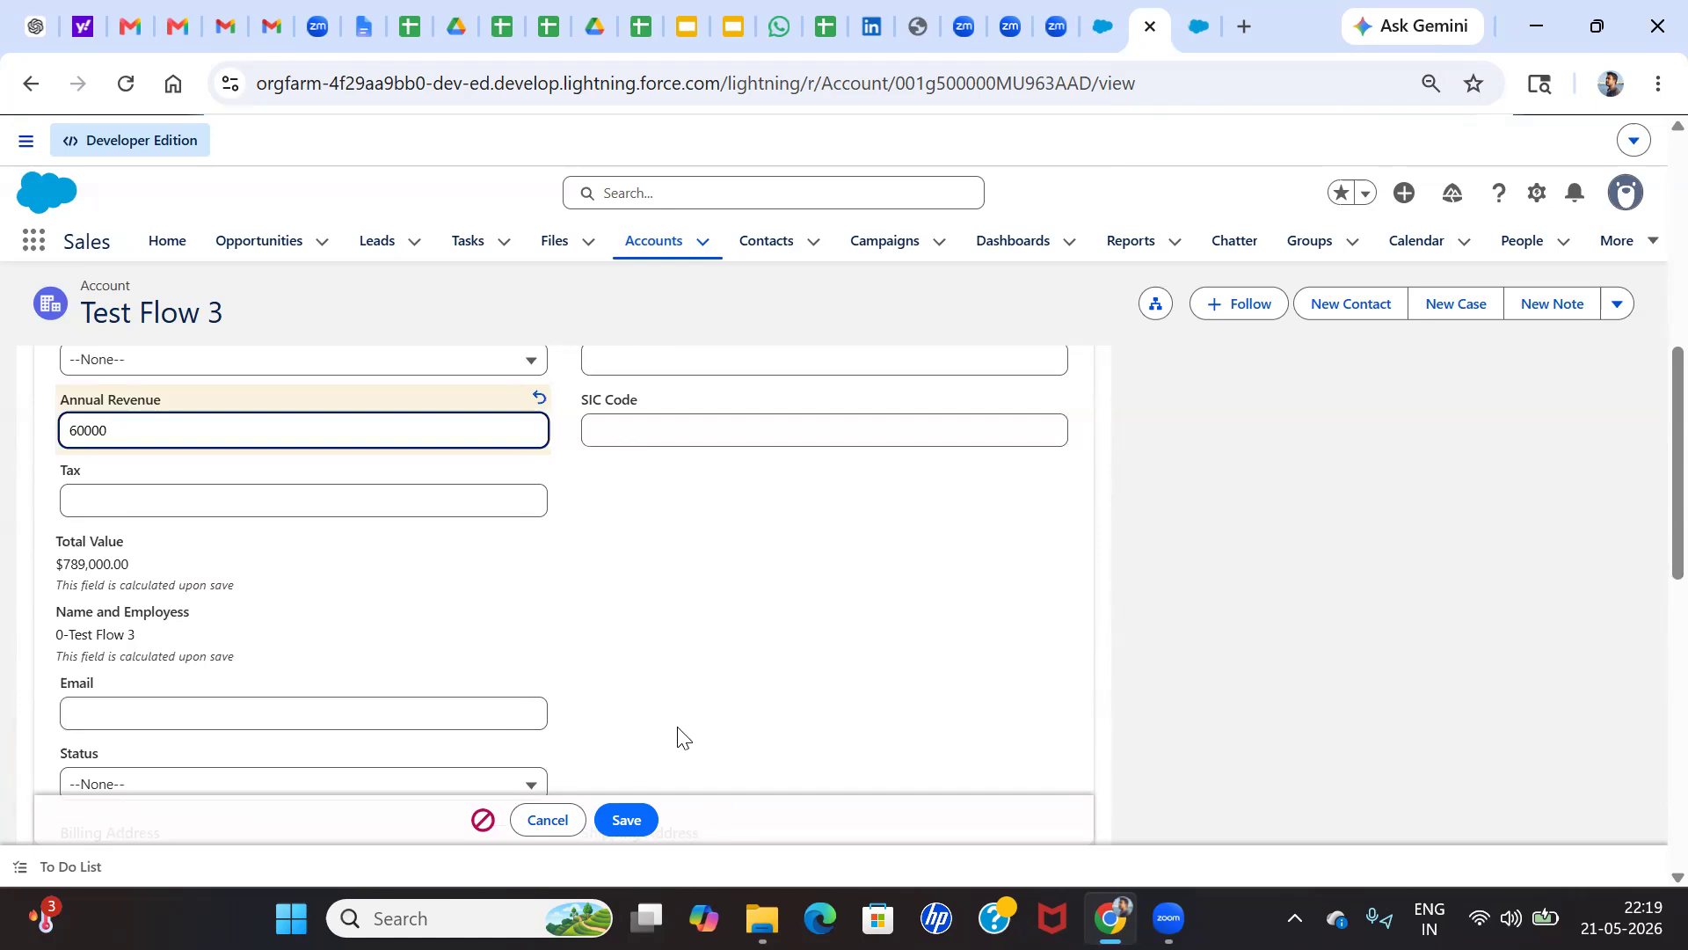
left_click(639, 819)
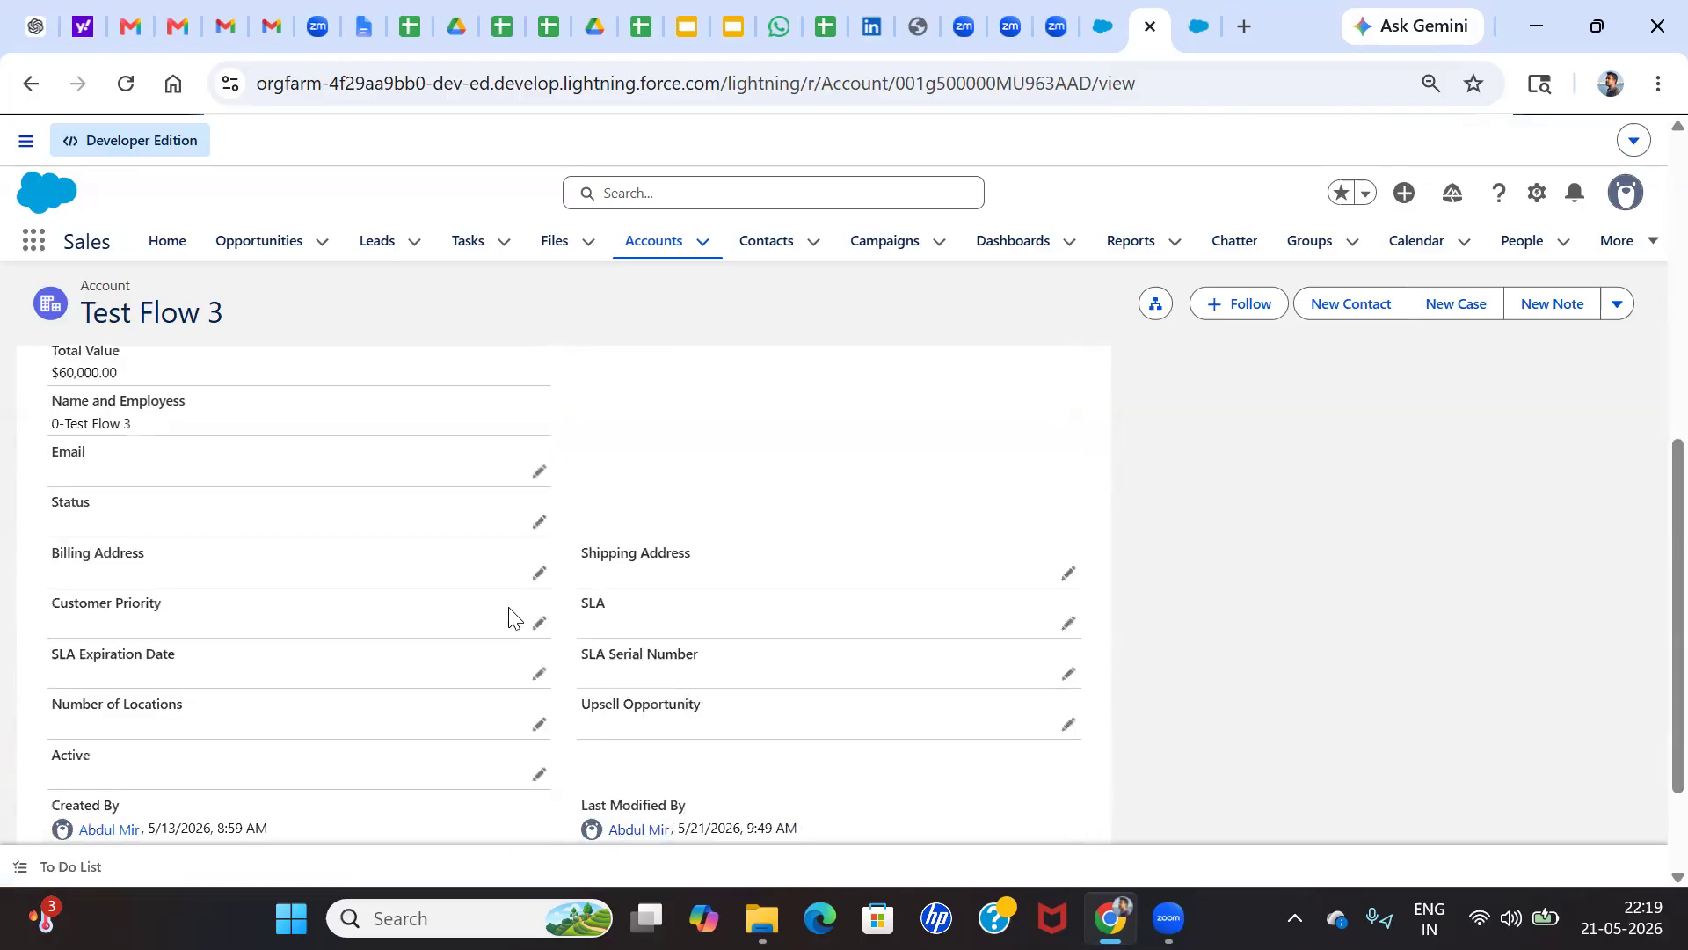
Submit the Test Flow 3 account for approval with the comment "Please Checck"
scroll(514, 618, "up", 5)
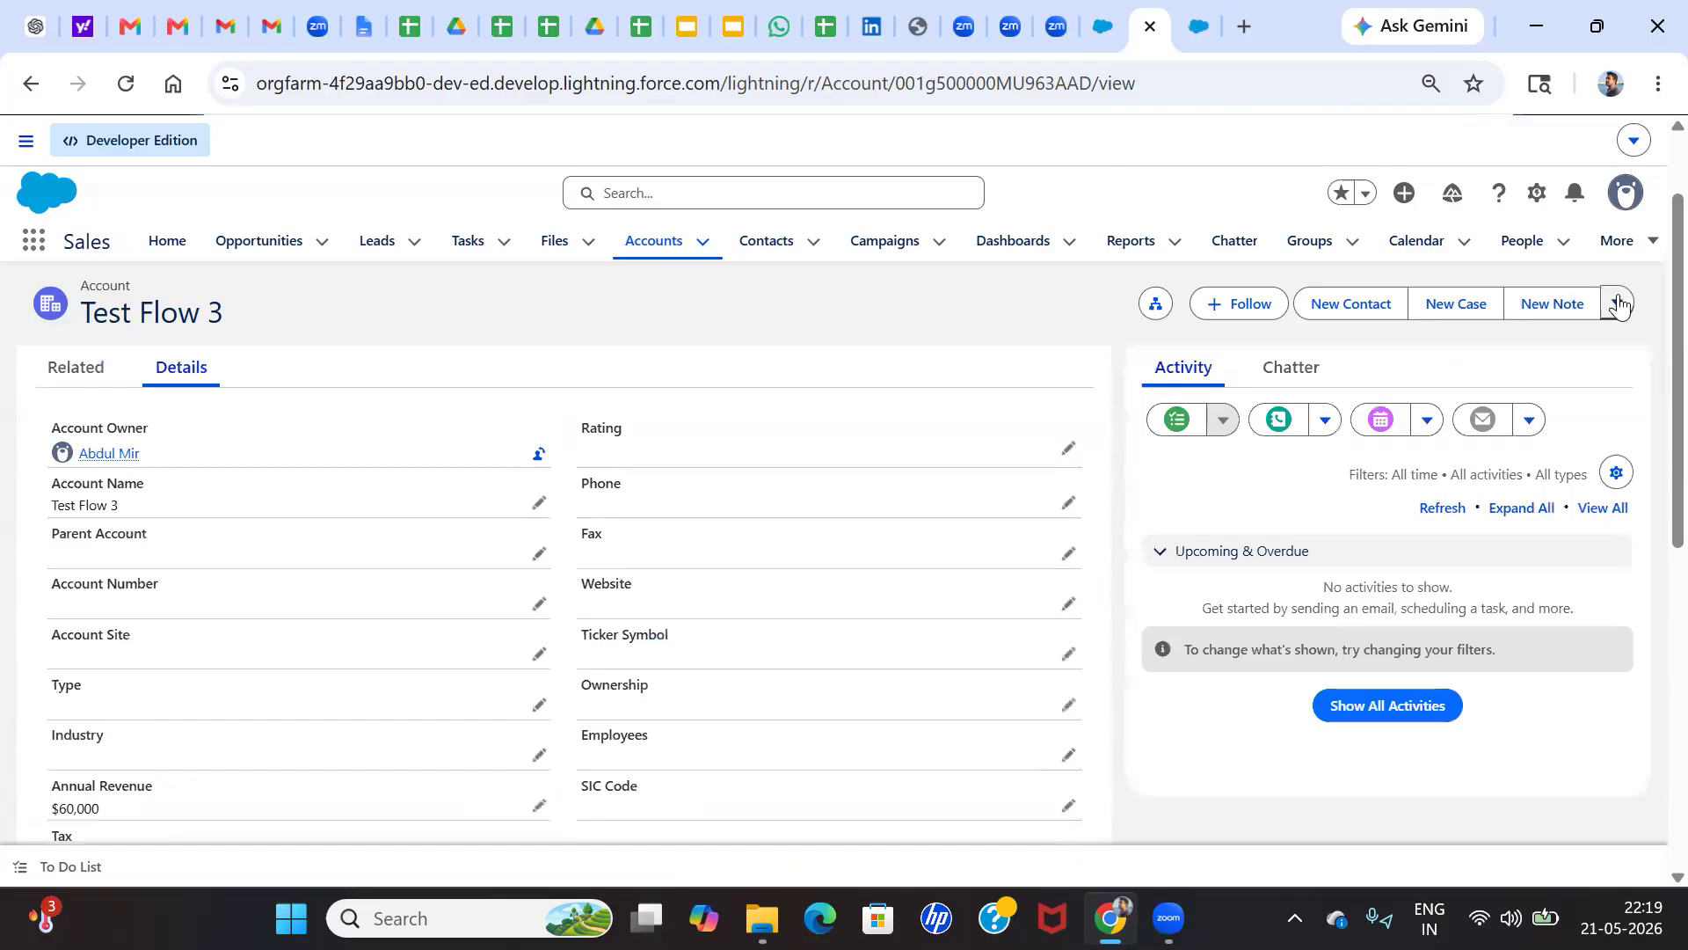
left_click(1620, 305)
left_click(1556, 455)
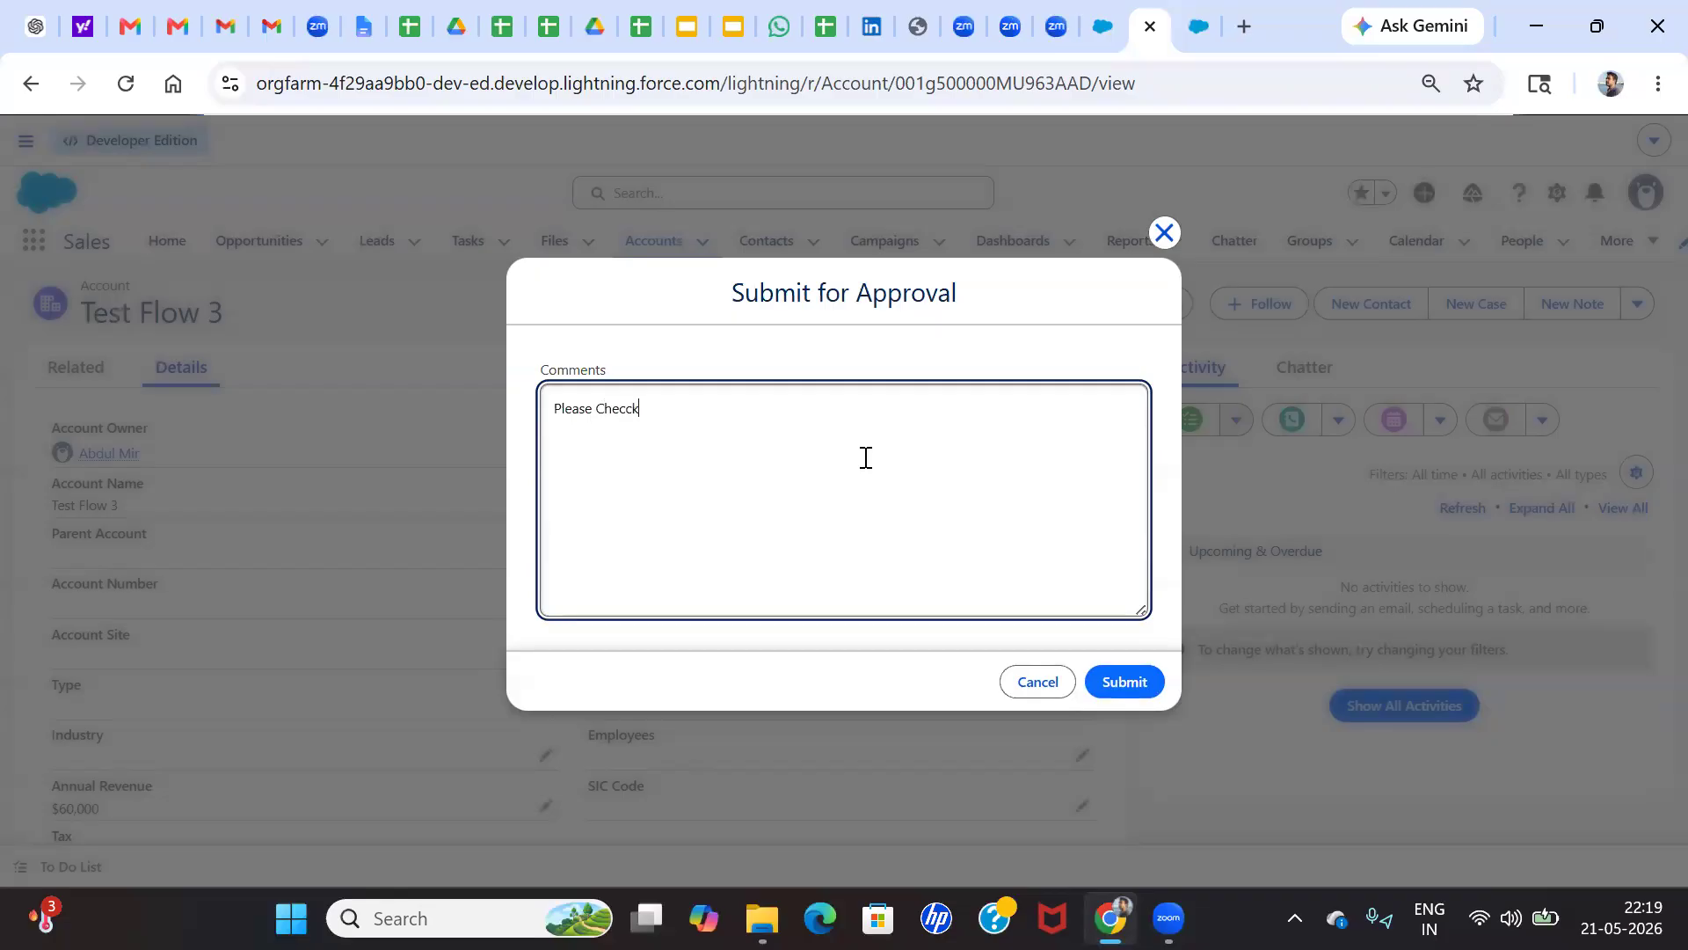
left_click(1124, 682)
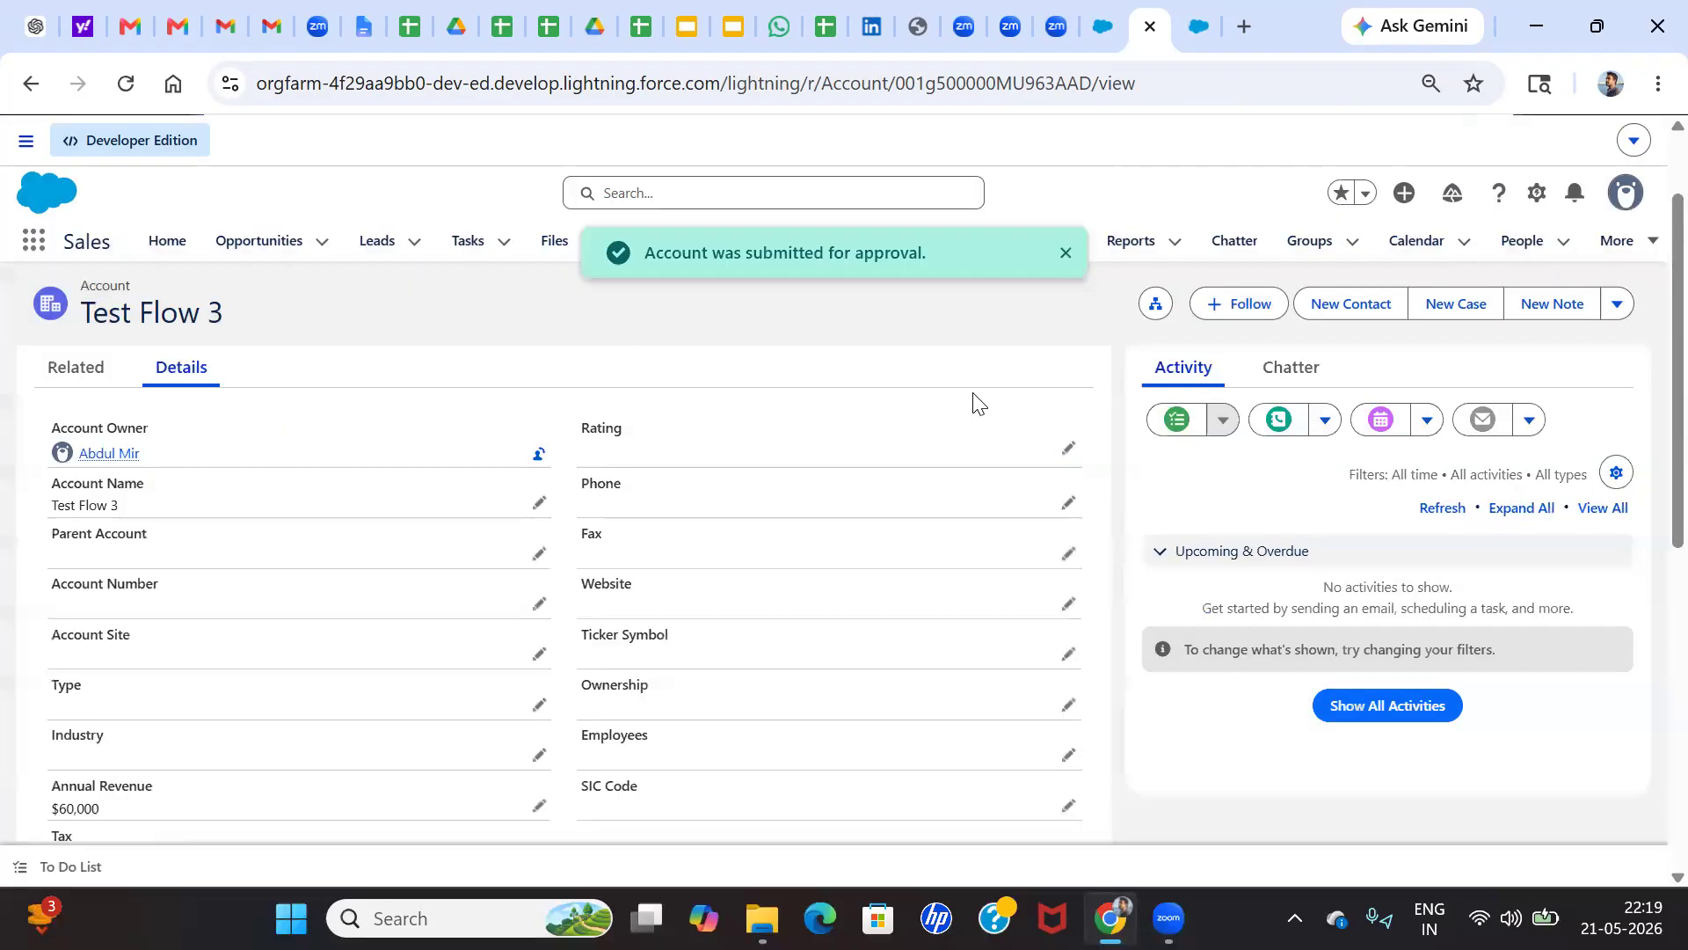
Find Users in Setup and log in as the user with the Sales Manager role
left_click(1201, 27)
double_click(79, 283)
type("user")
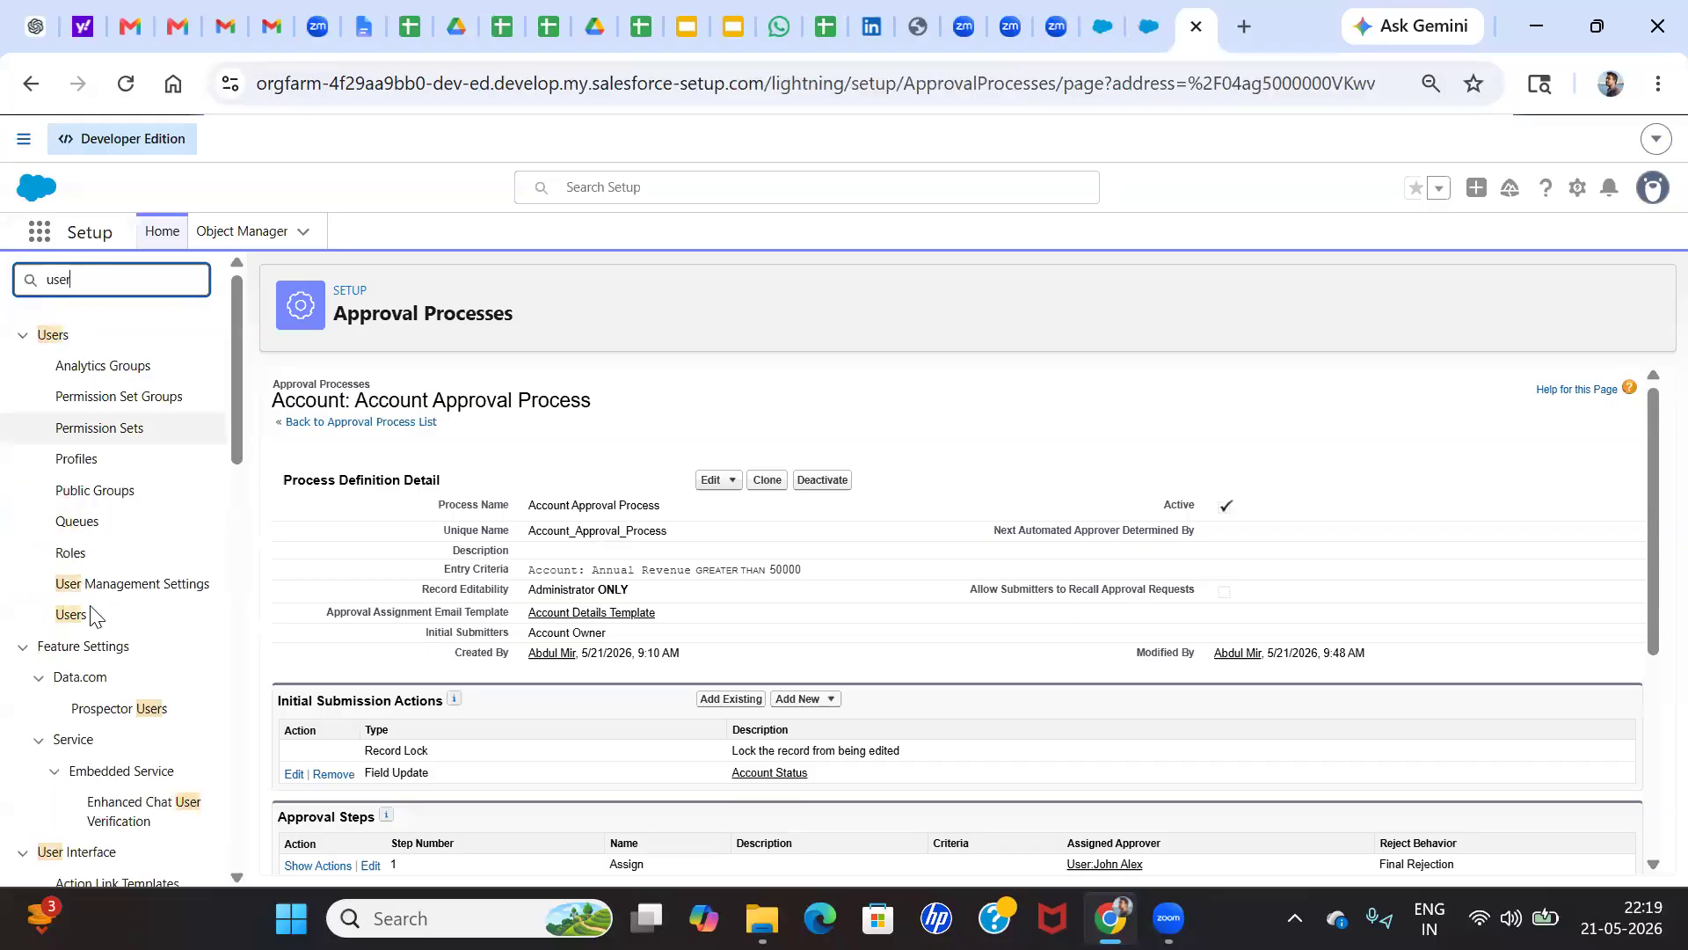
left_click(70, 615)
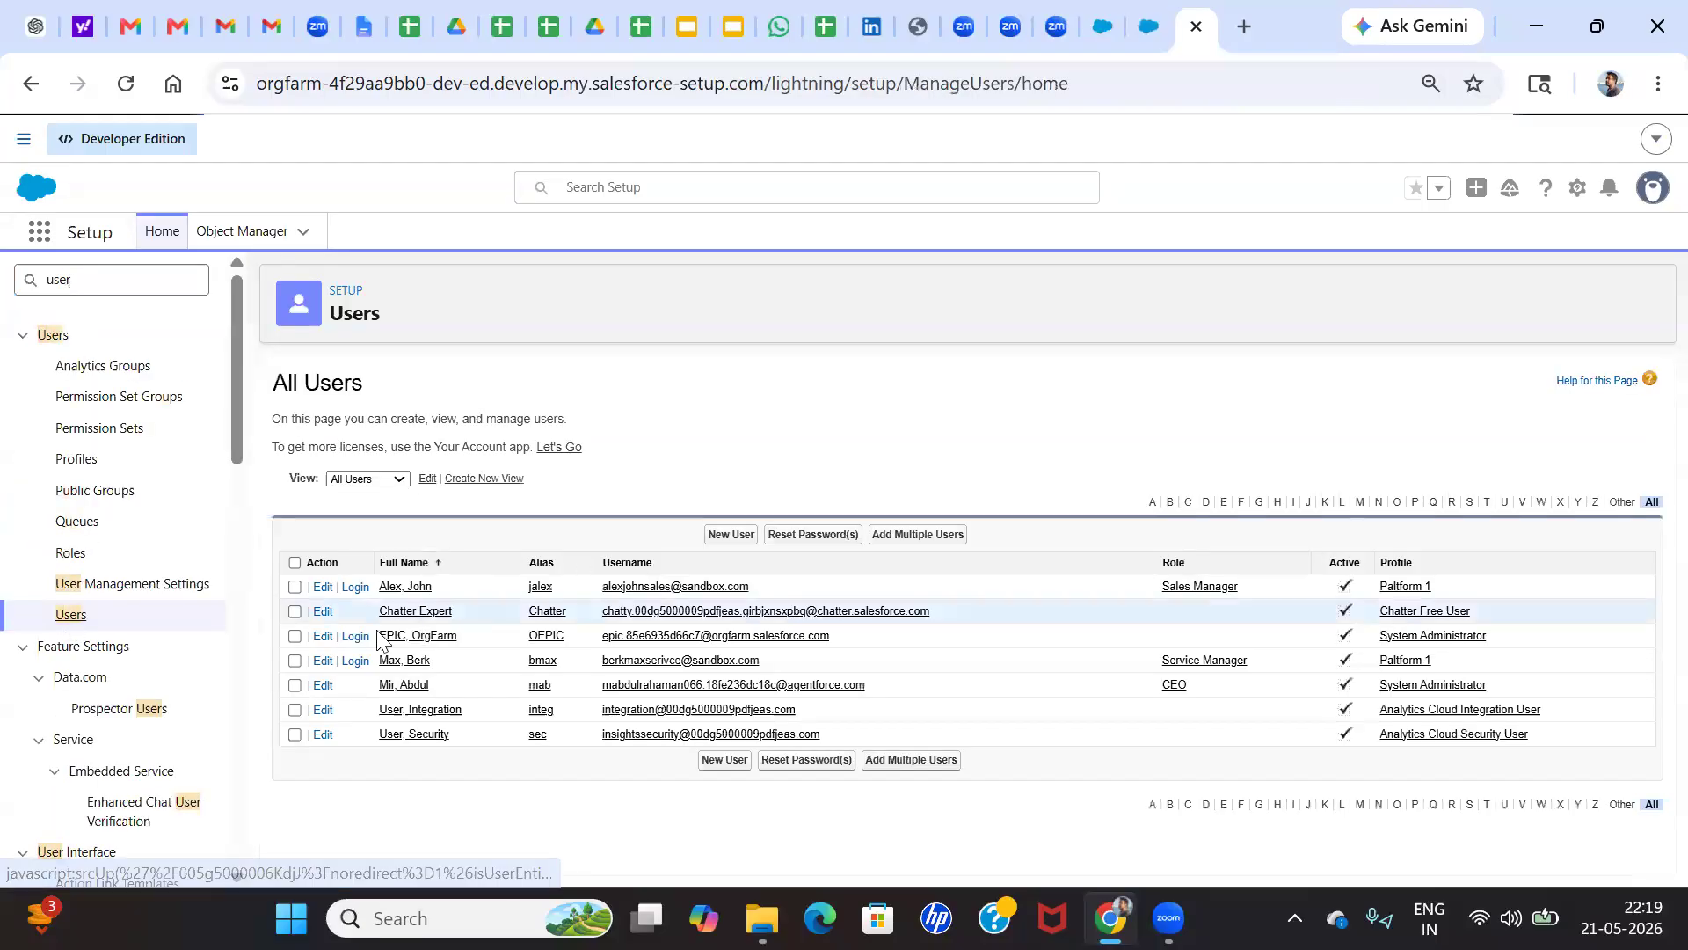
left_click(356, 587)
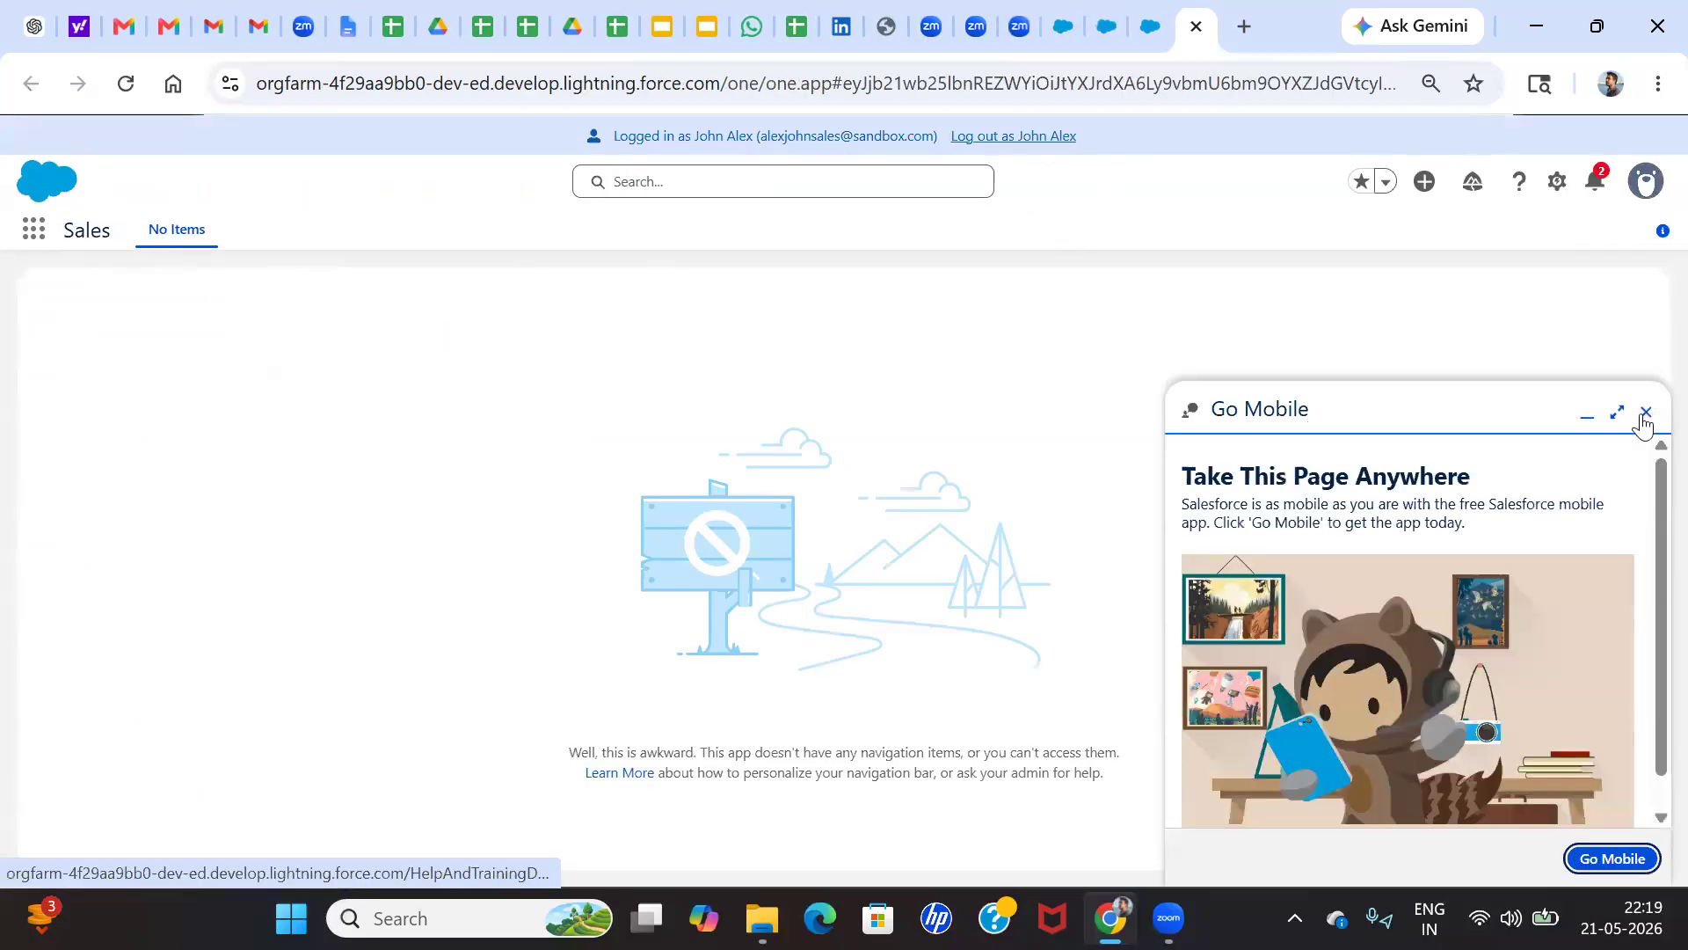
Open the Test Flow 3 approval request from the approver's notifications and examine the fields in its approval details
left_click(1596, 182)
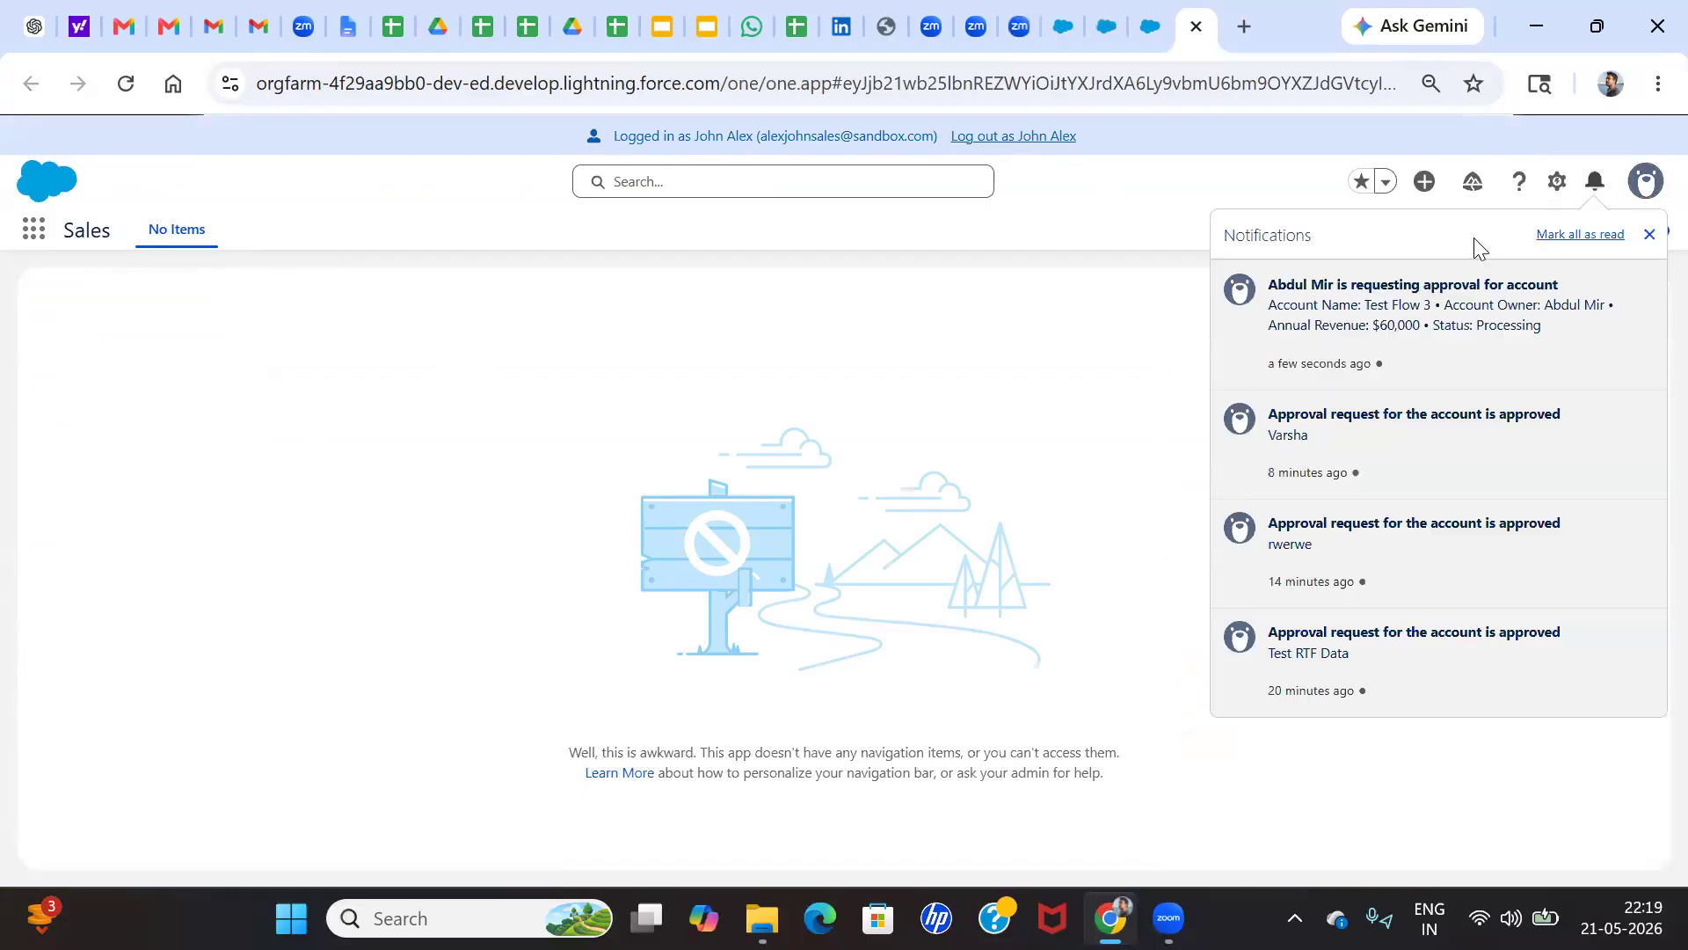
left_click(1343, 290)
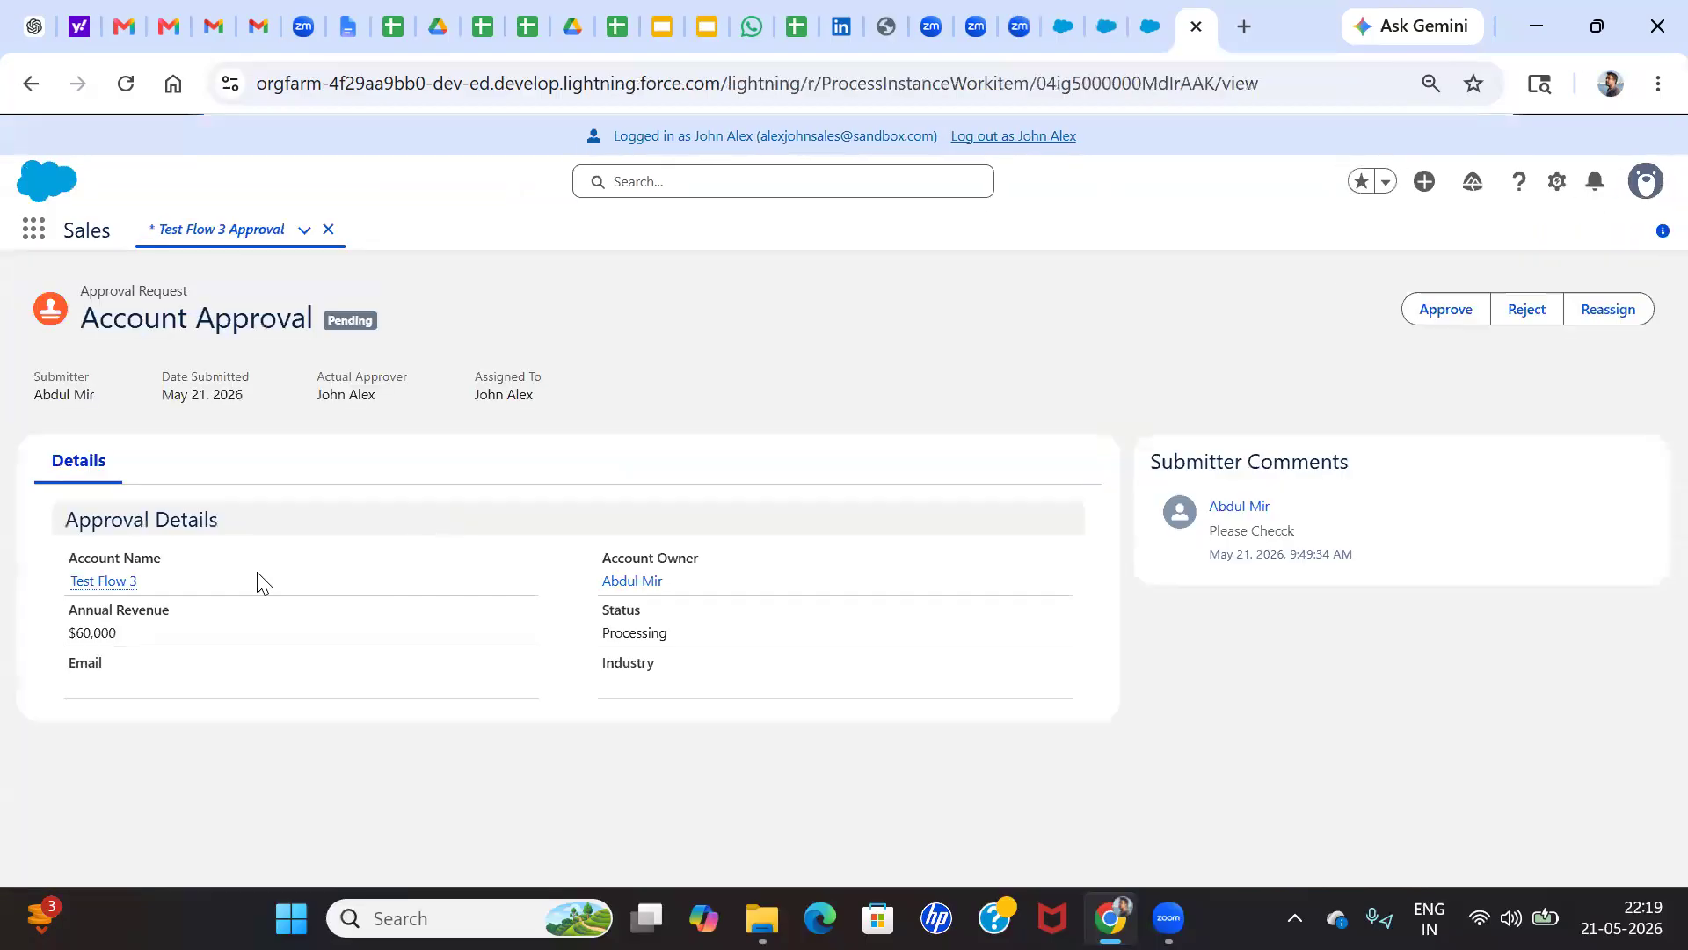
scroll(257, 576, "up", 5)
scroll(257, 575, "down", 3)
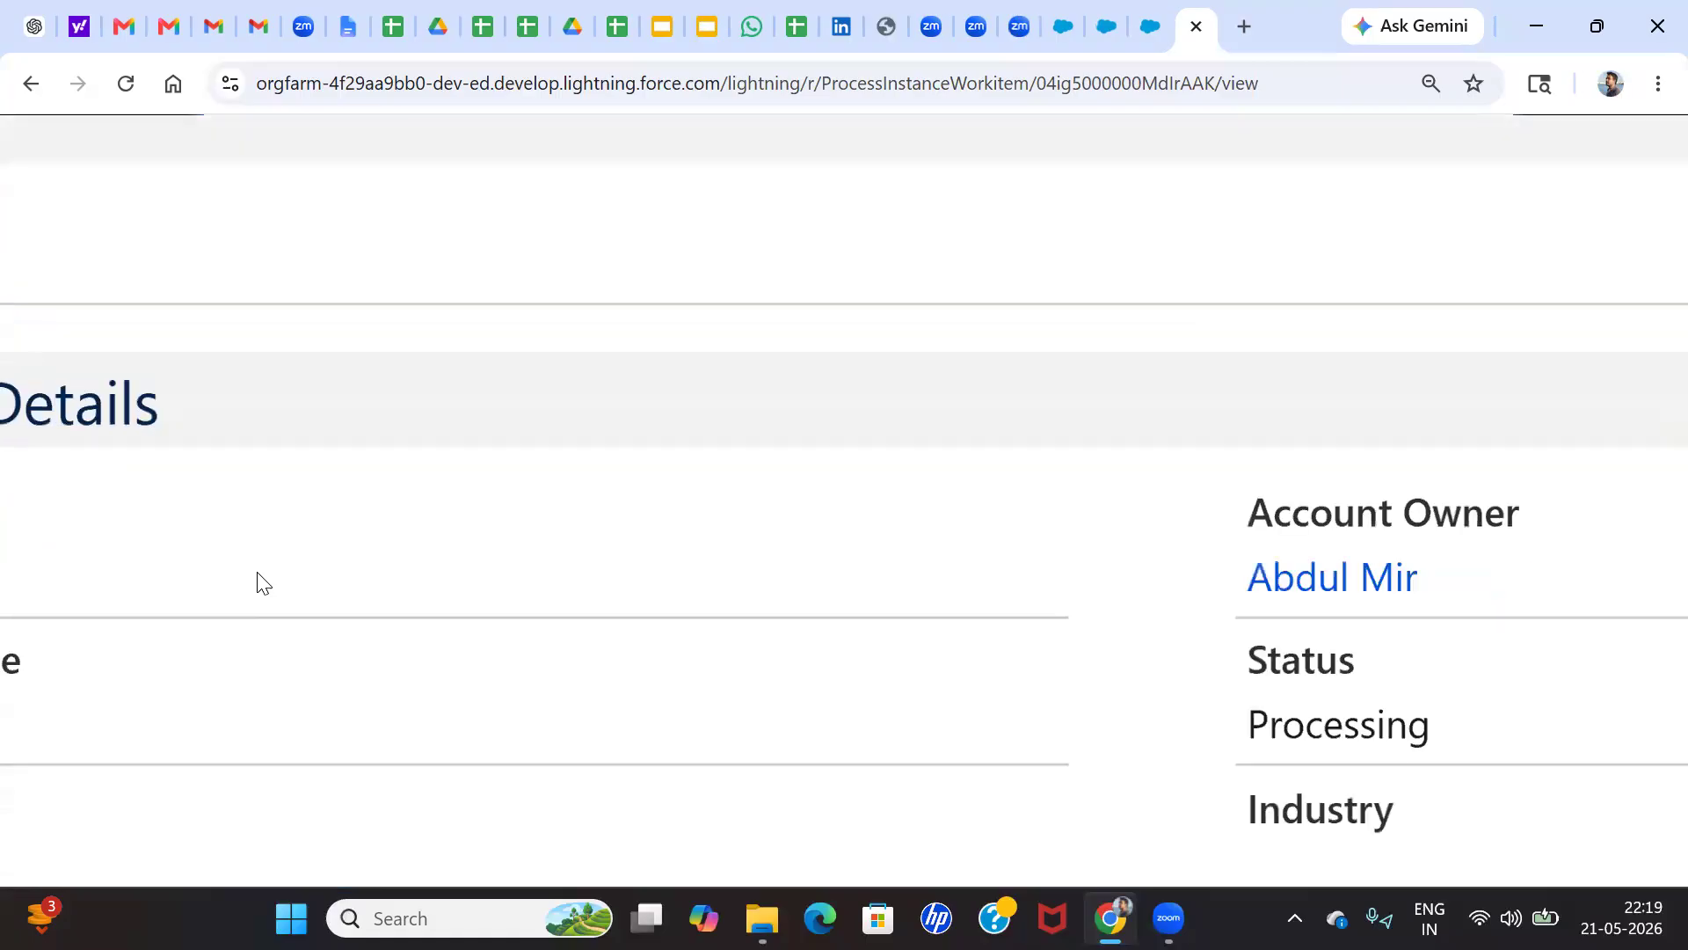
scroll(188, 666, "down", 2)
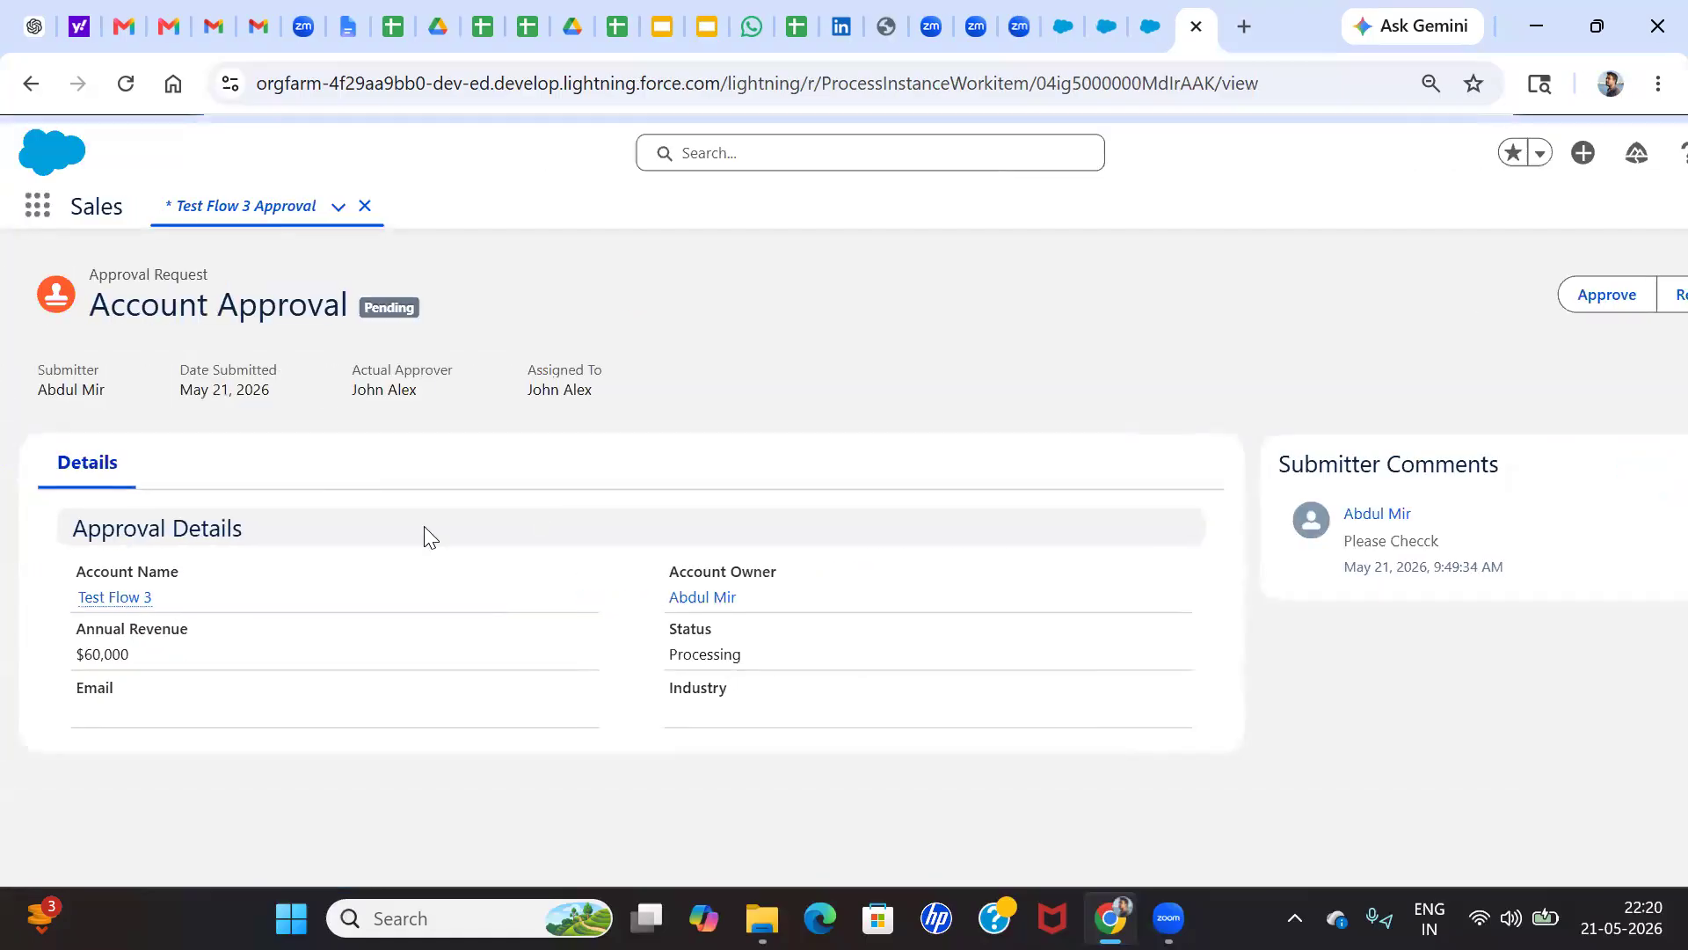
scroll(570, 572, "right", 1)
scroll(1437, 304, "down", 3)
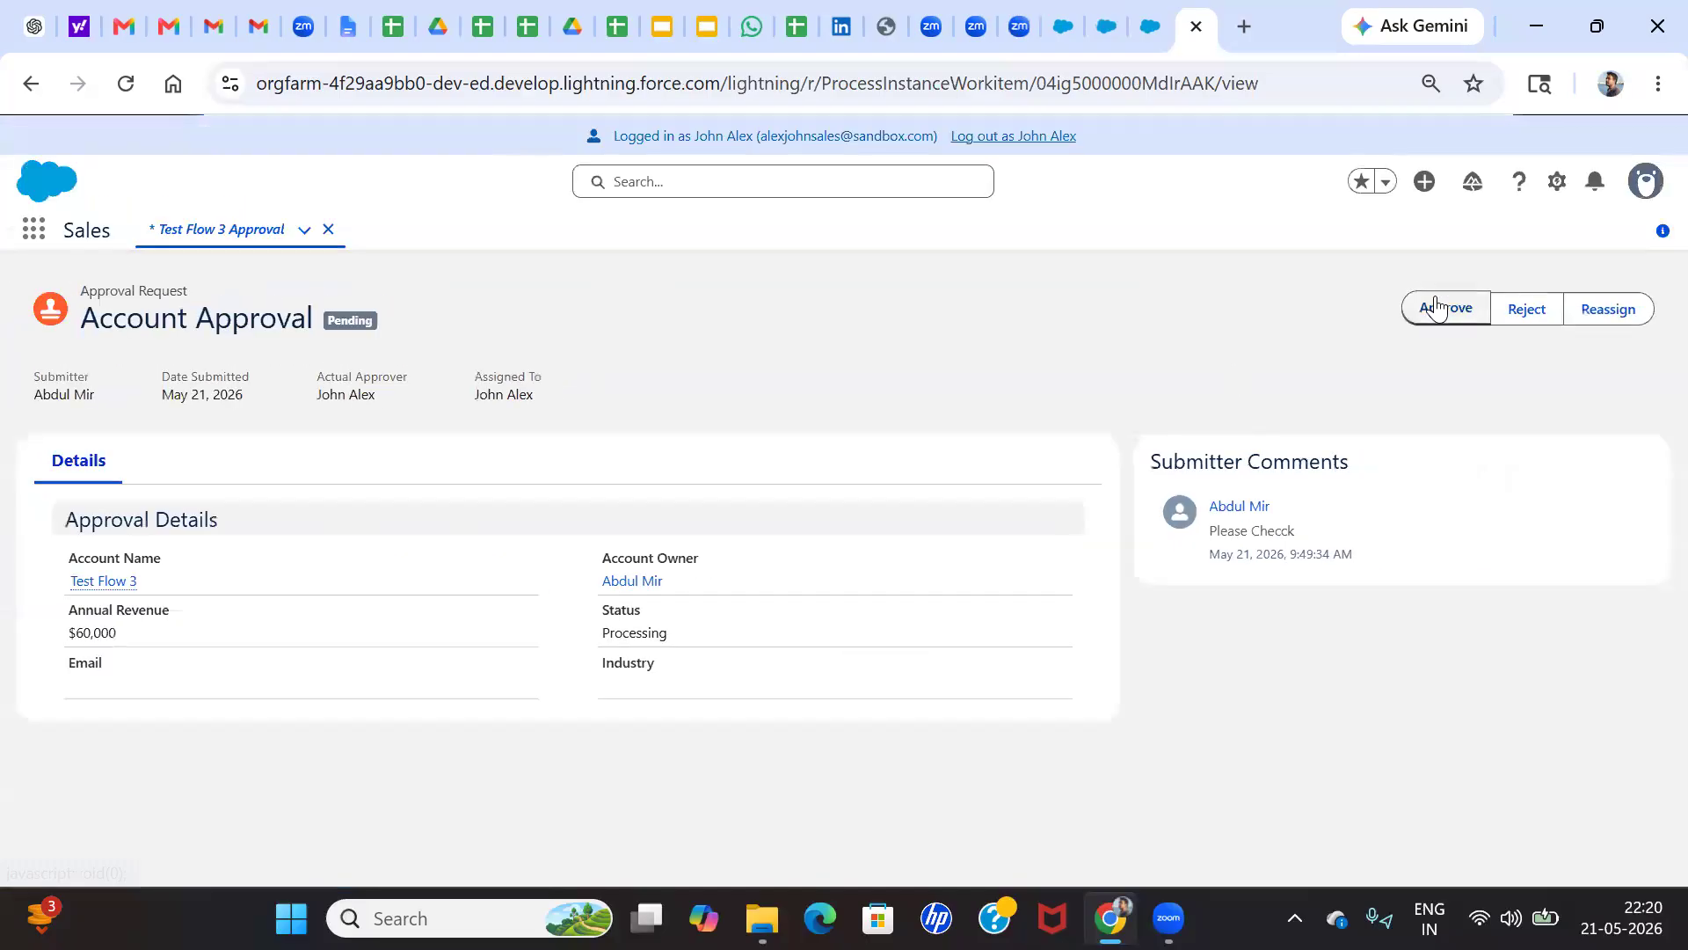
Approve the Test Flow 3 request with the comment "Approved" and log out of the approver's session
left_click(1442, 308)
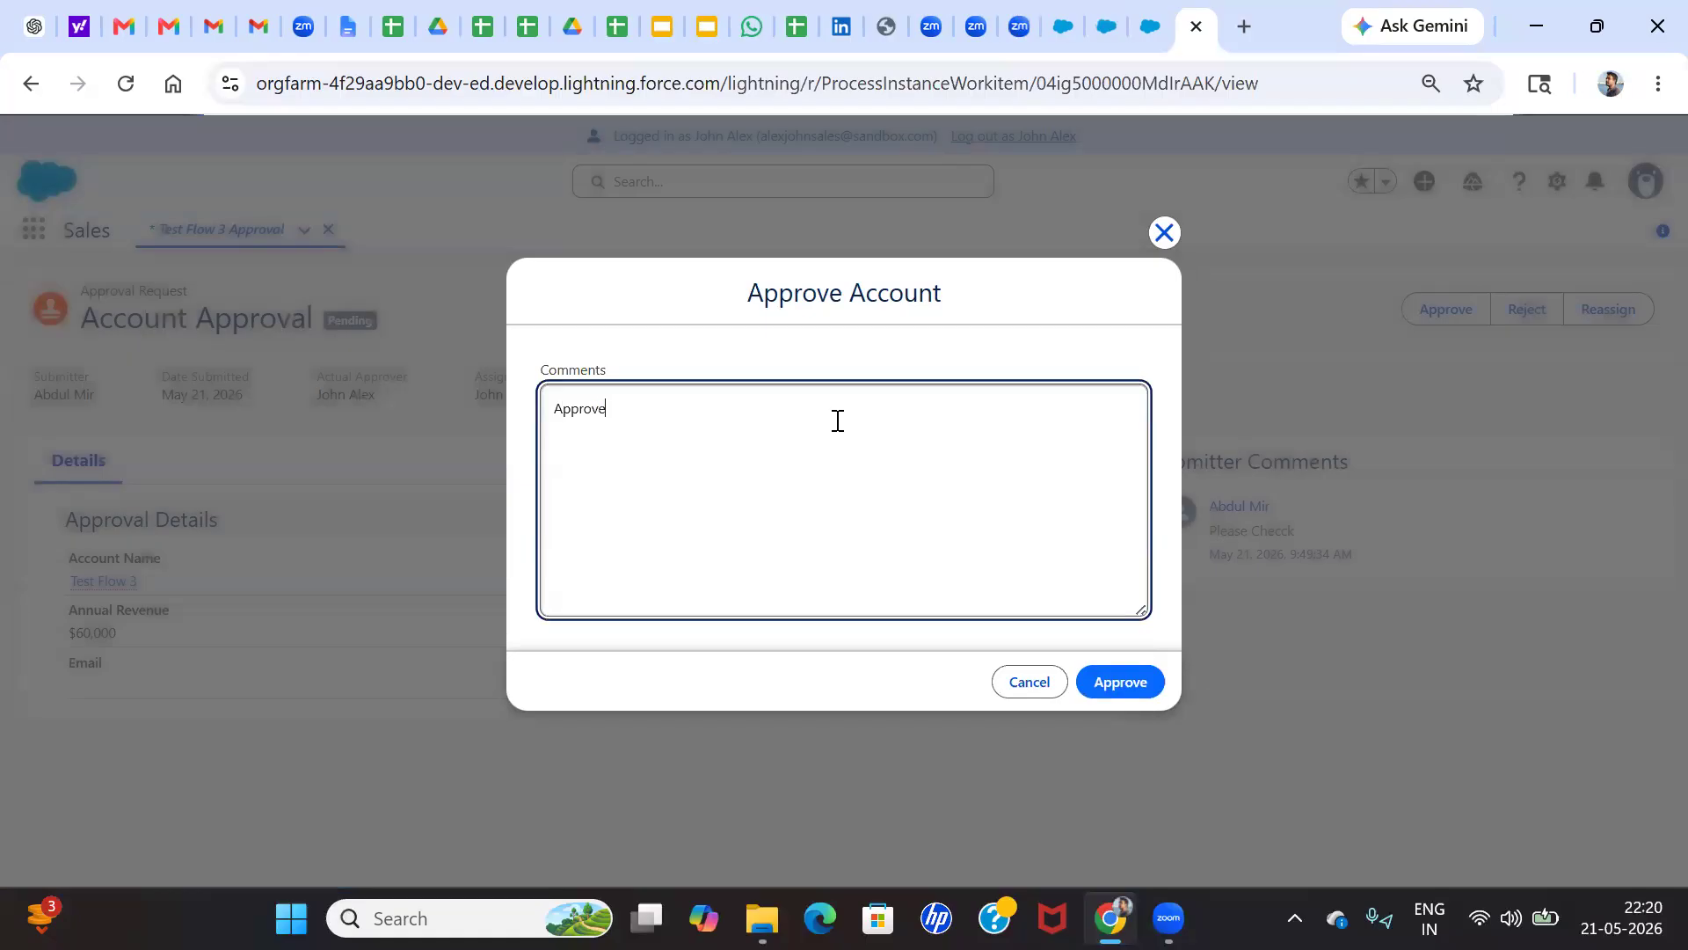
left_click(1121, 682)
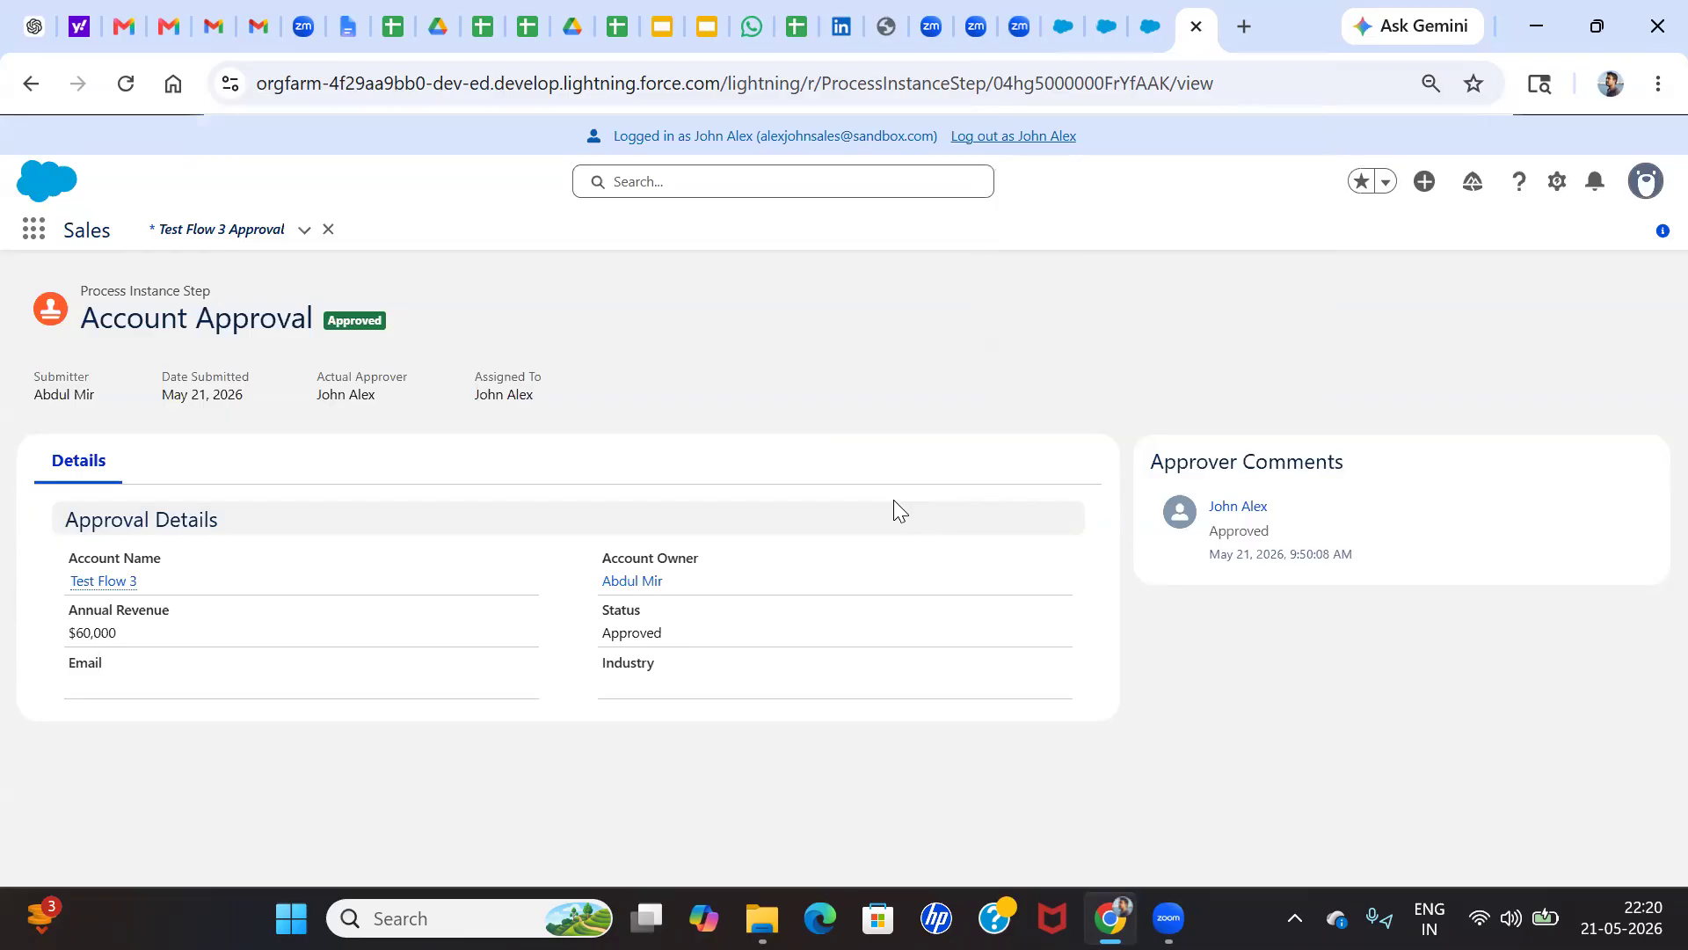
left_click(1135, 35)
left_click(1178, 28)
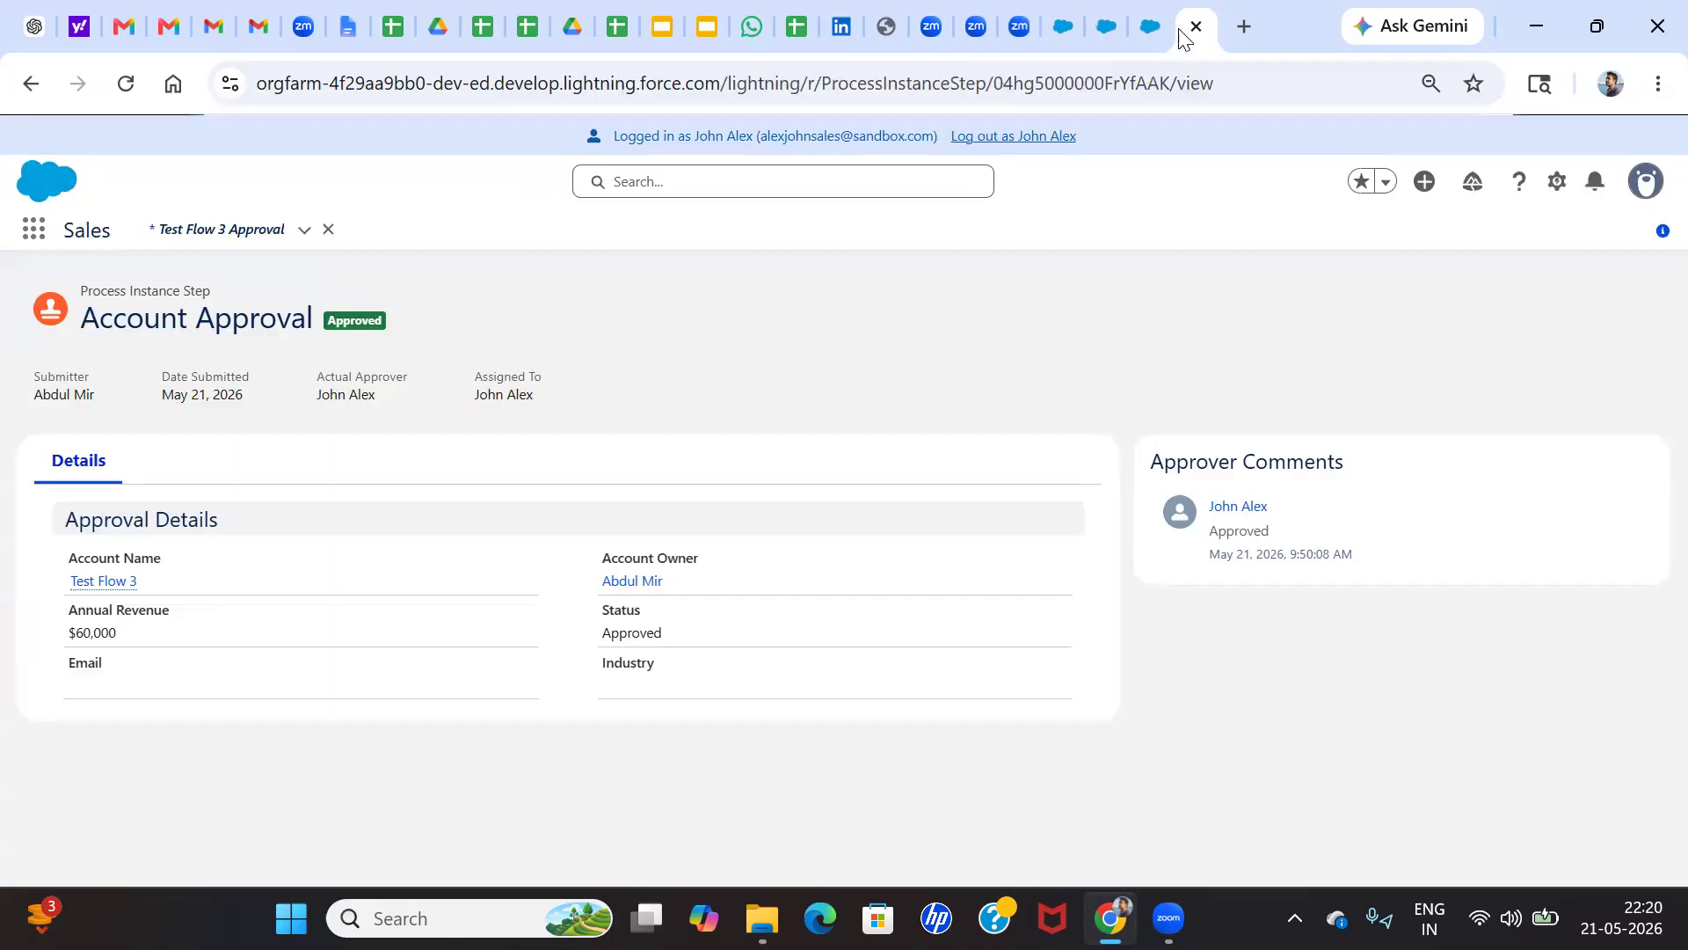
left_click(985, 134)
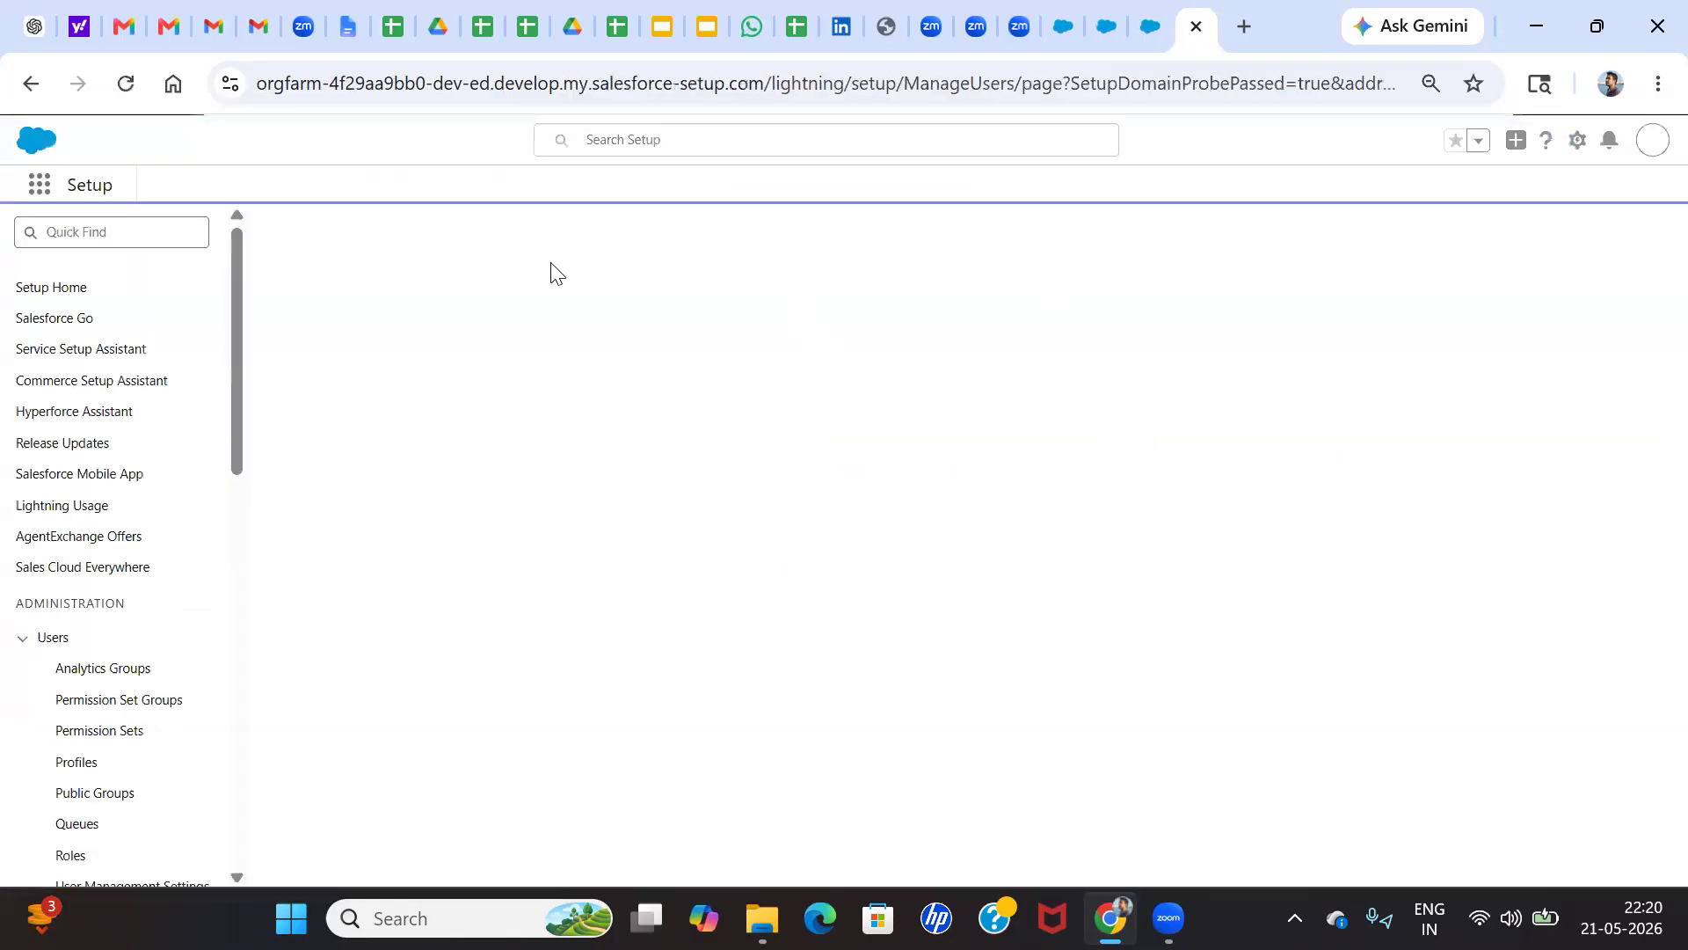
Reopen the active Account Approval Process in Setup and examine its approval, rejection and recall actions
left_click(139, 280)
type("appr")
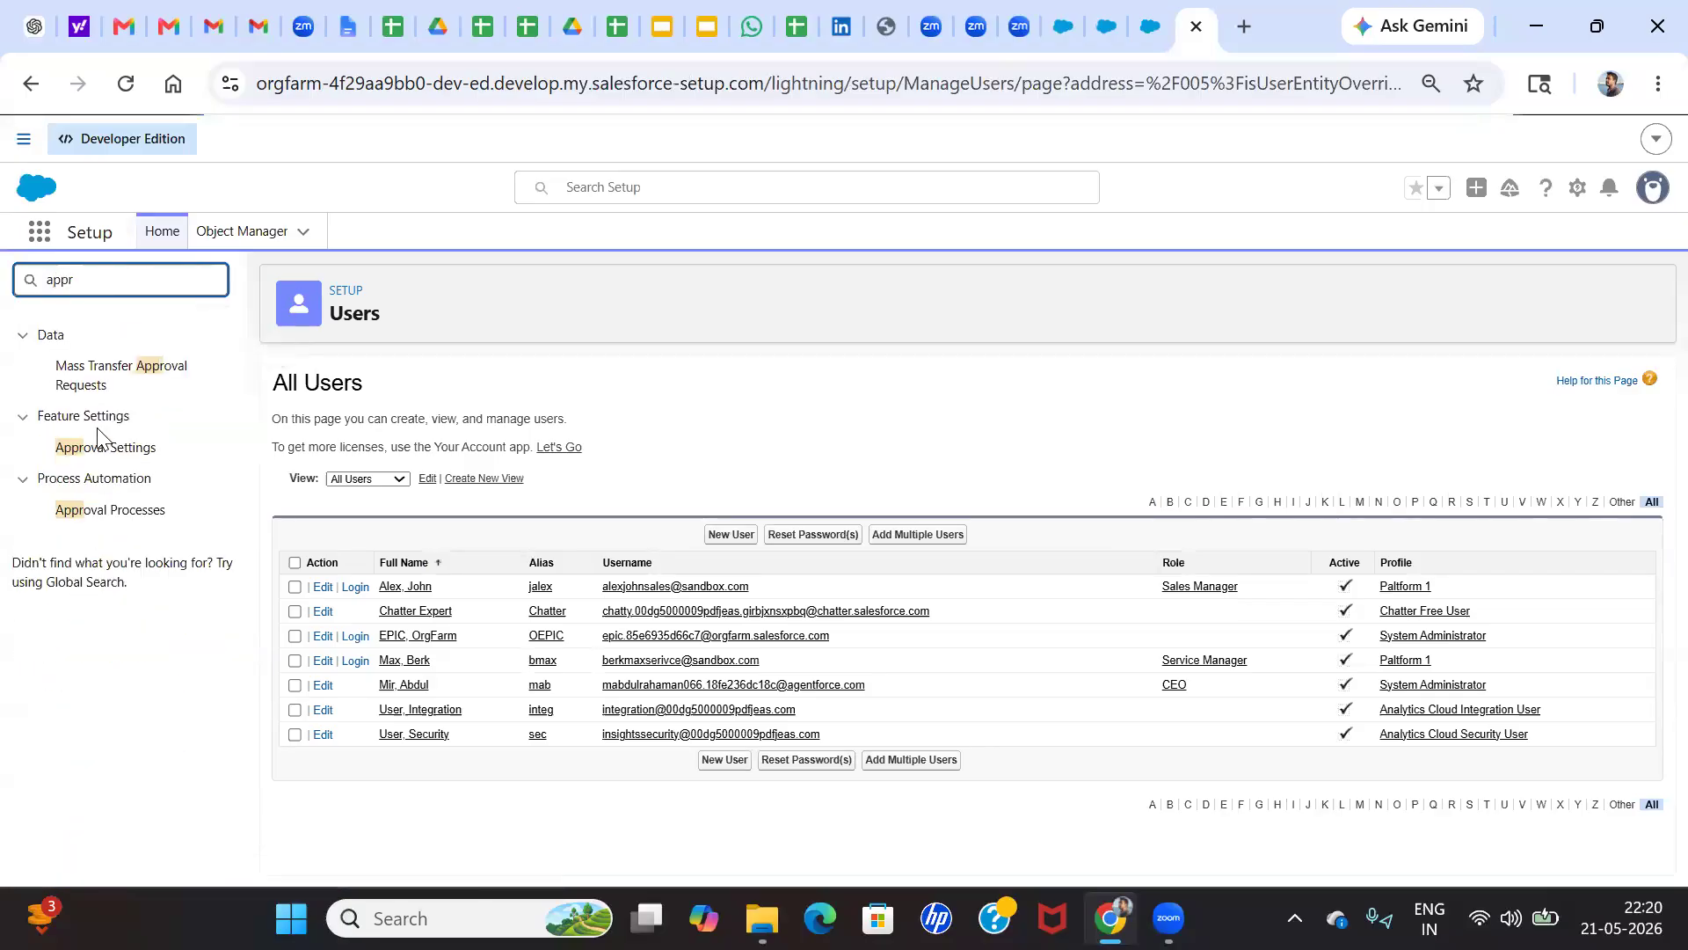
left_click(92, 510)
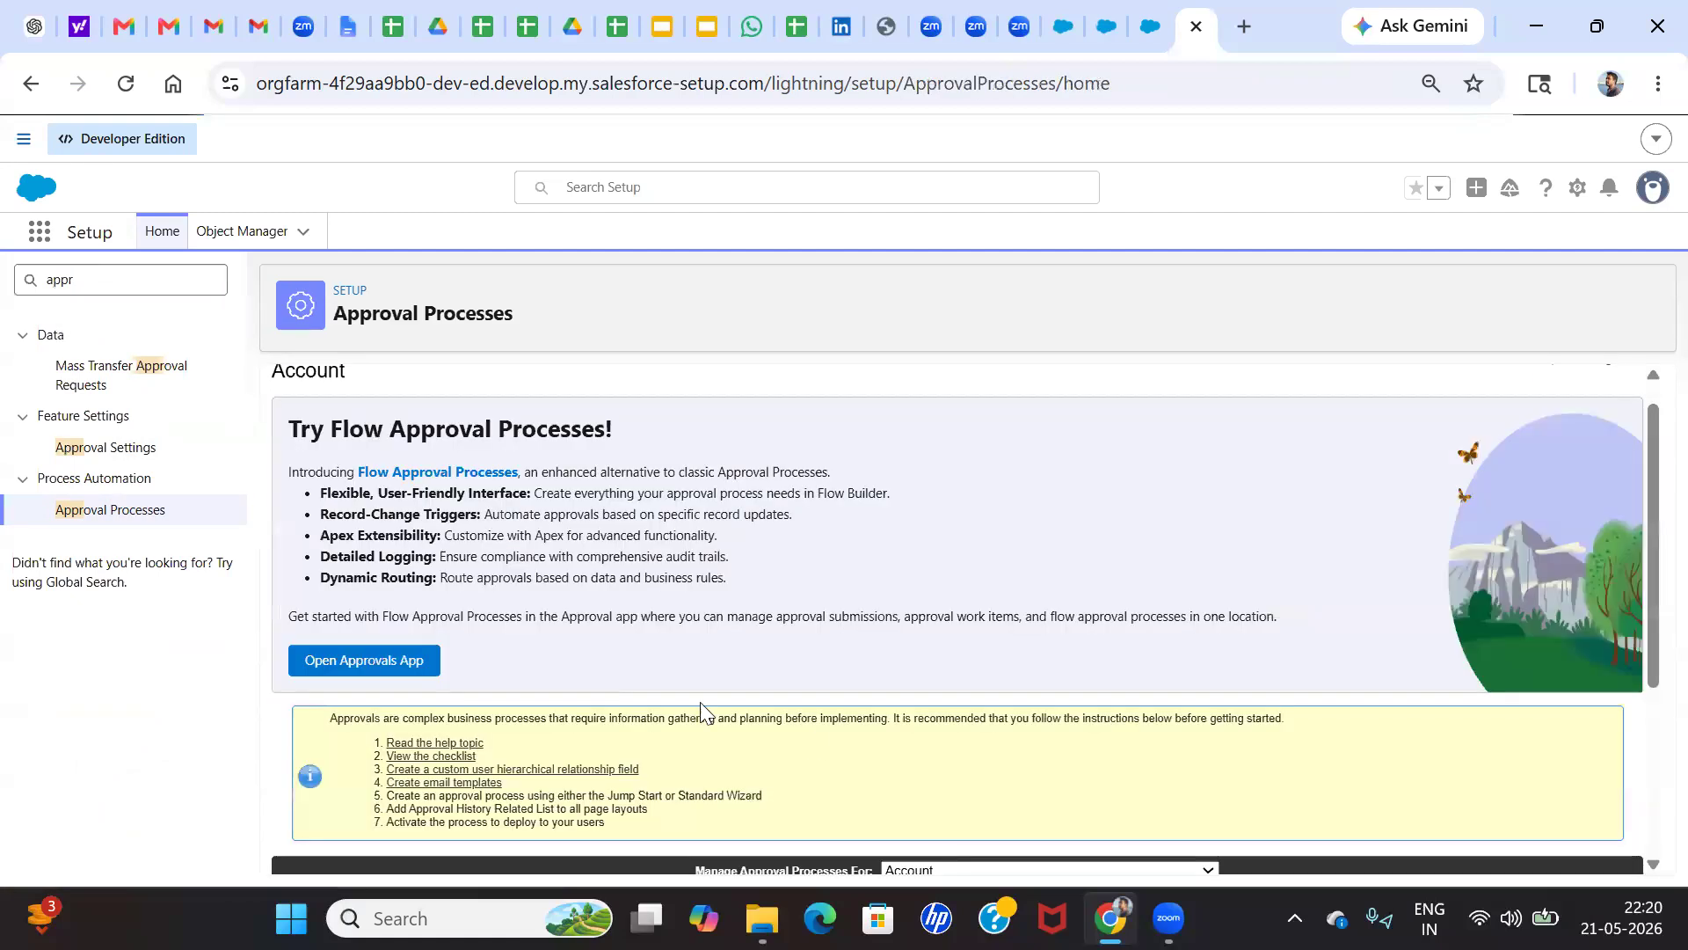
scroll(700, 709, "down", 3)
left_click(758, 771)
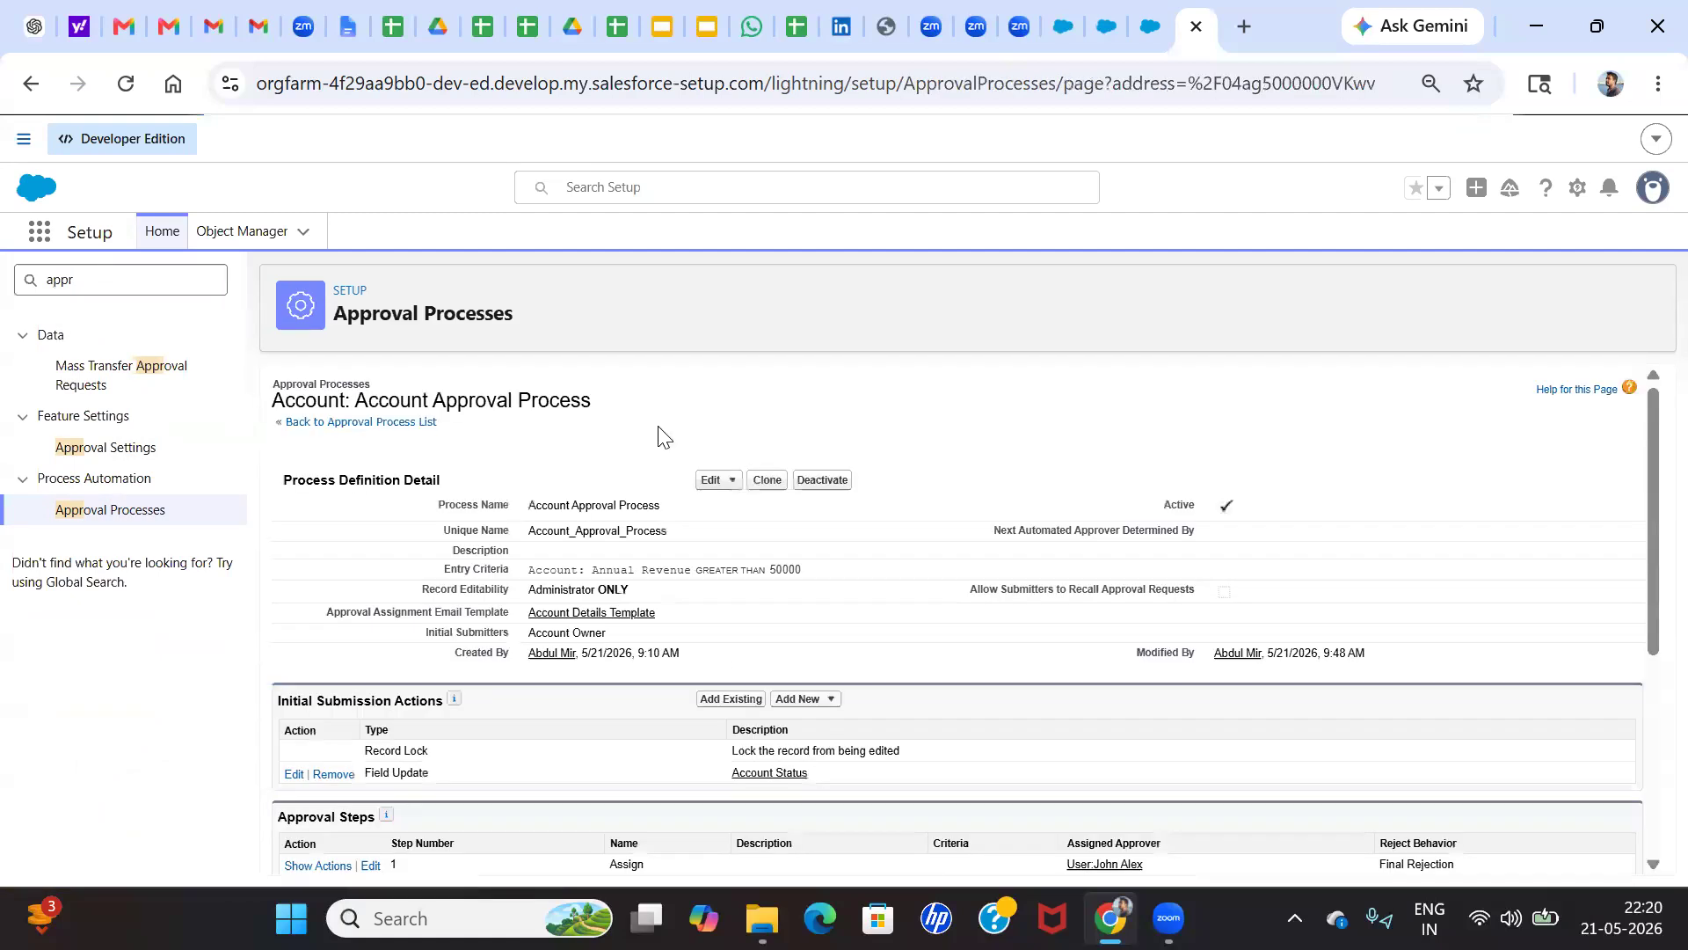
scroll(404, 726, "down", 4)
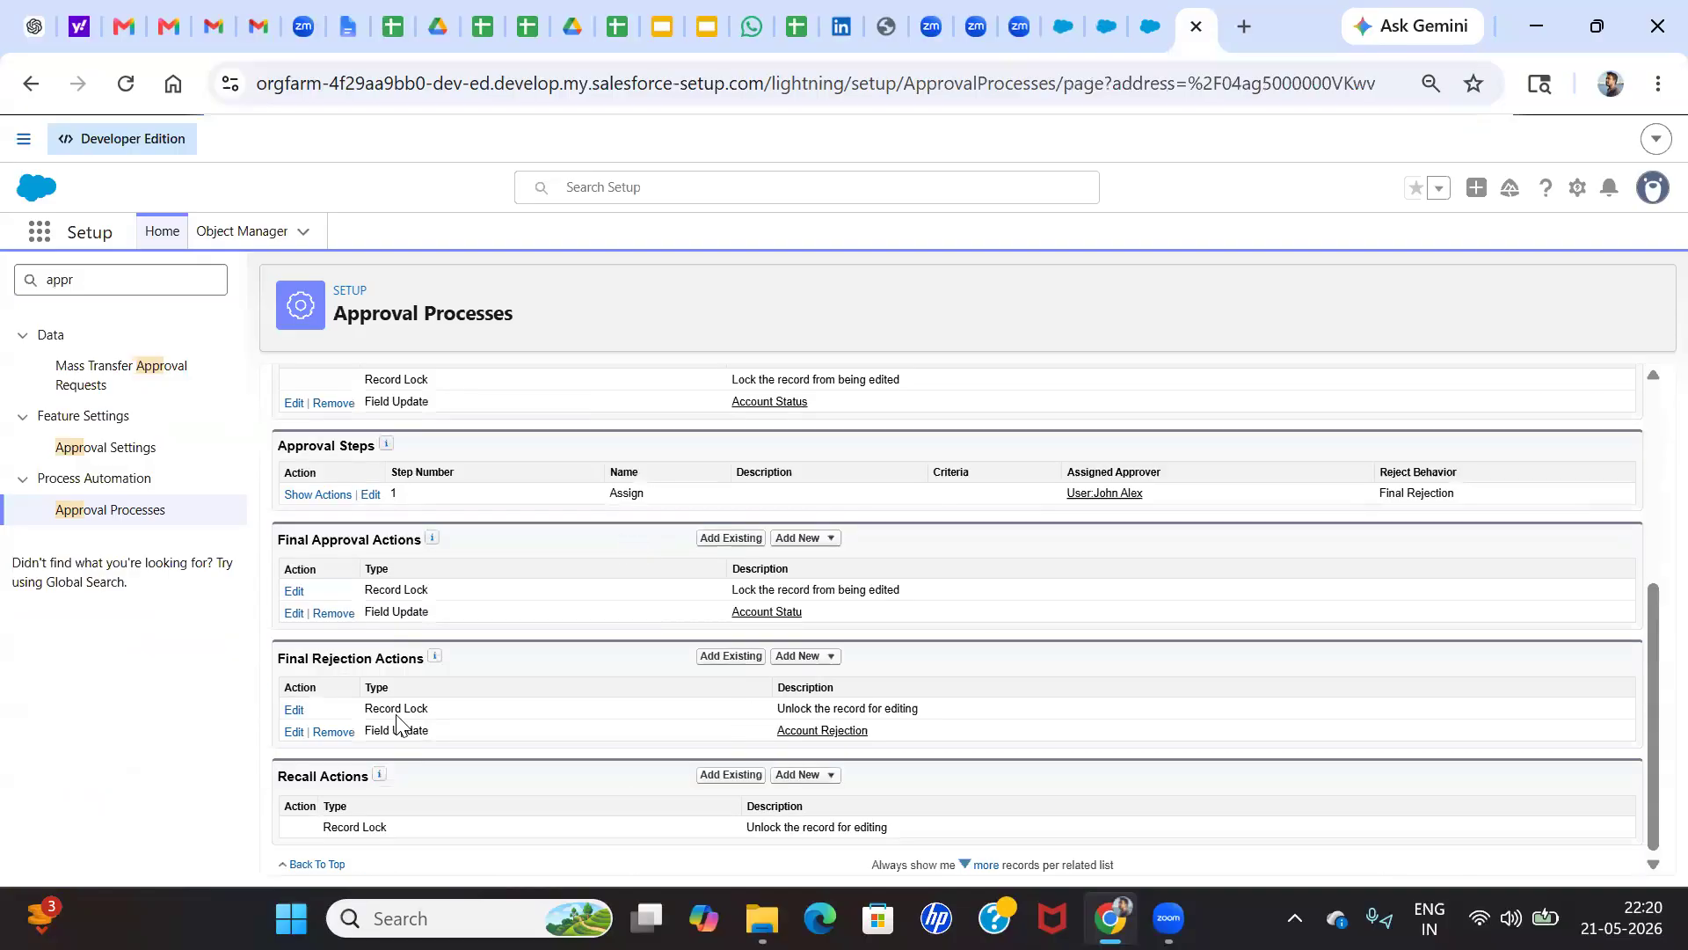
triple_click(305, 778)
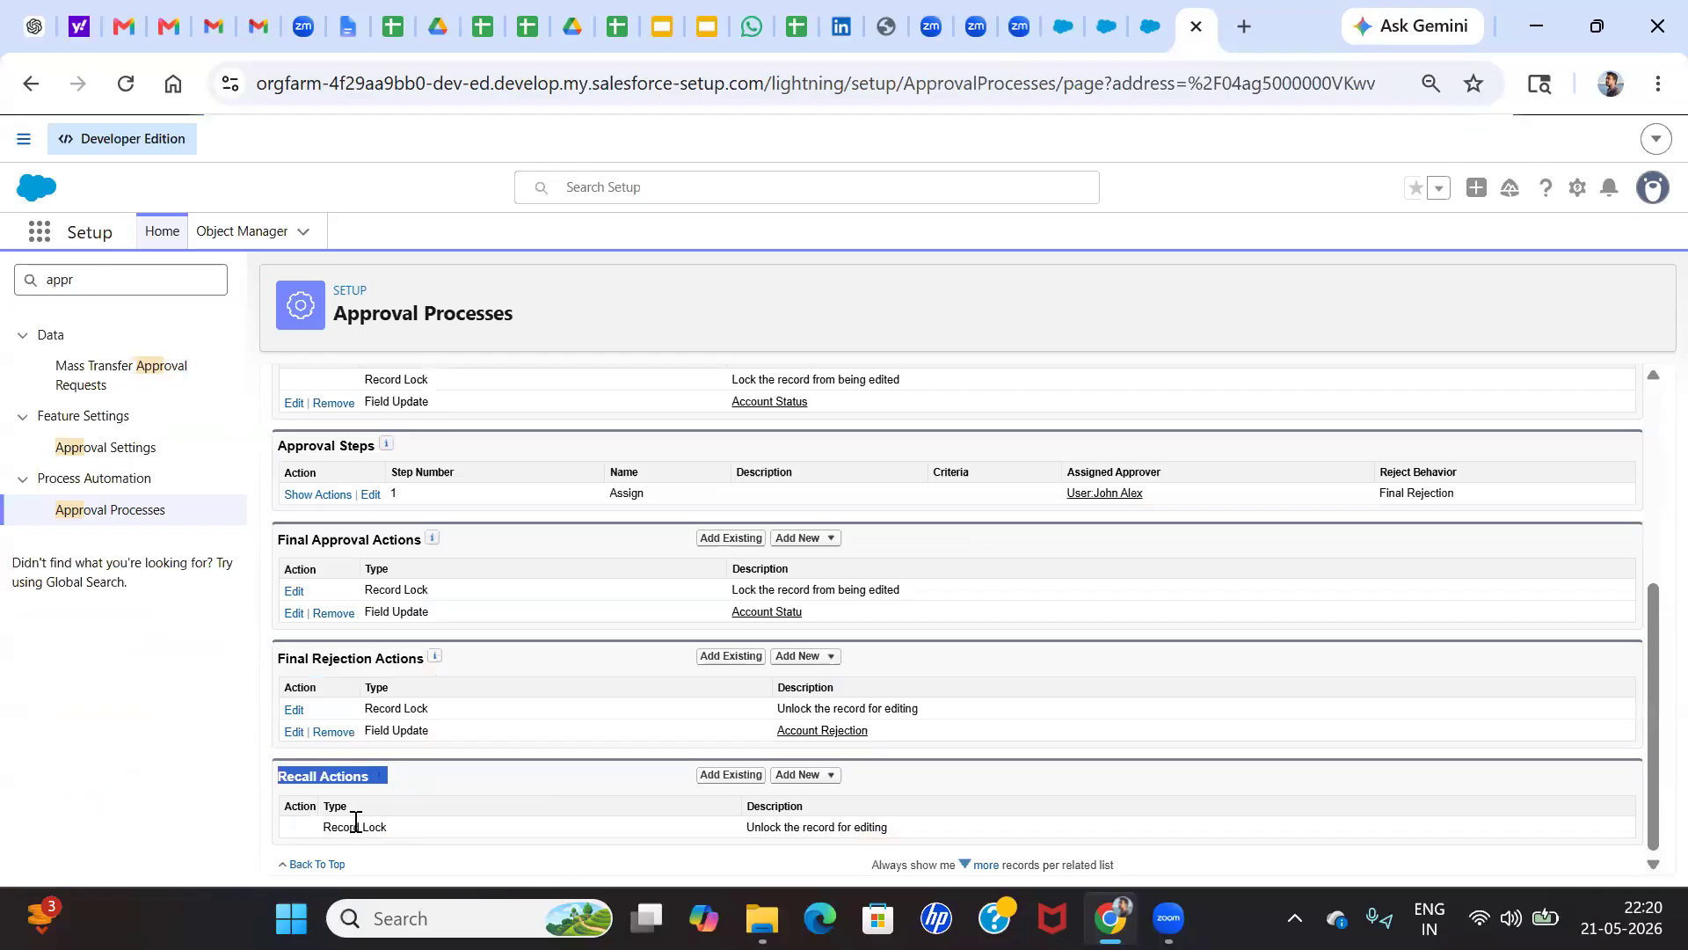
left_click(424, 790)
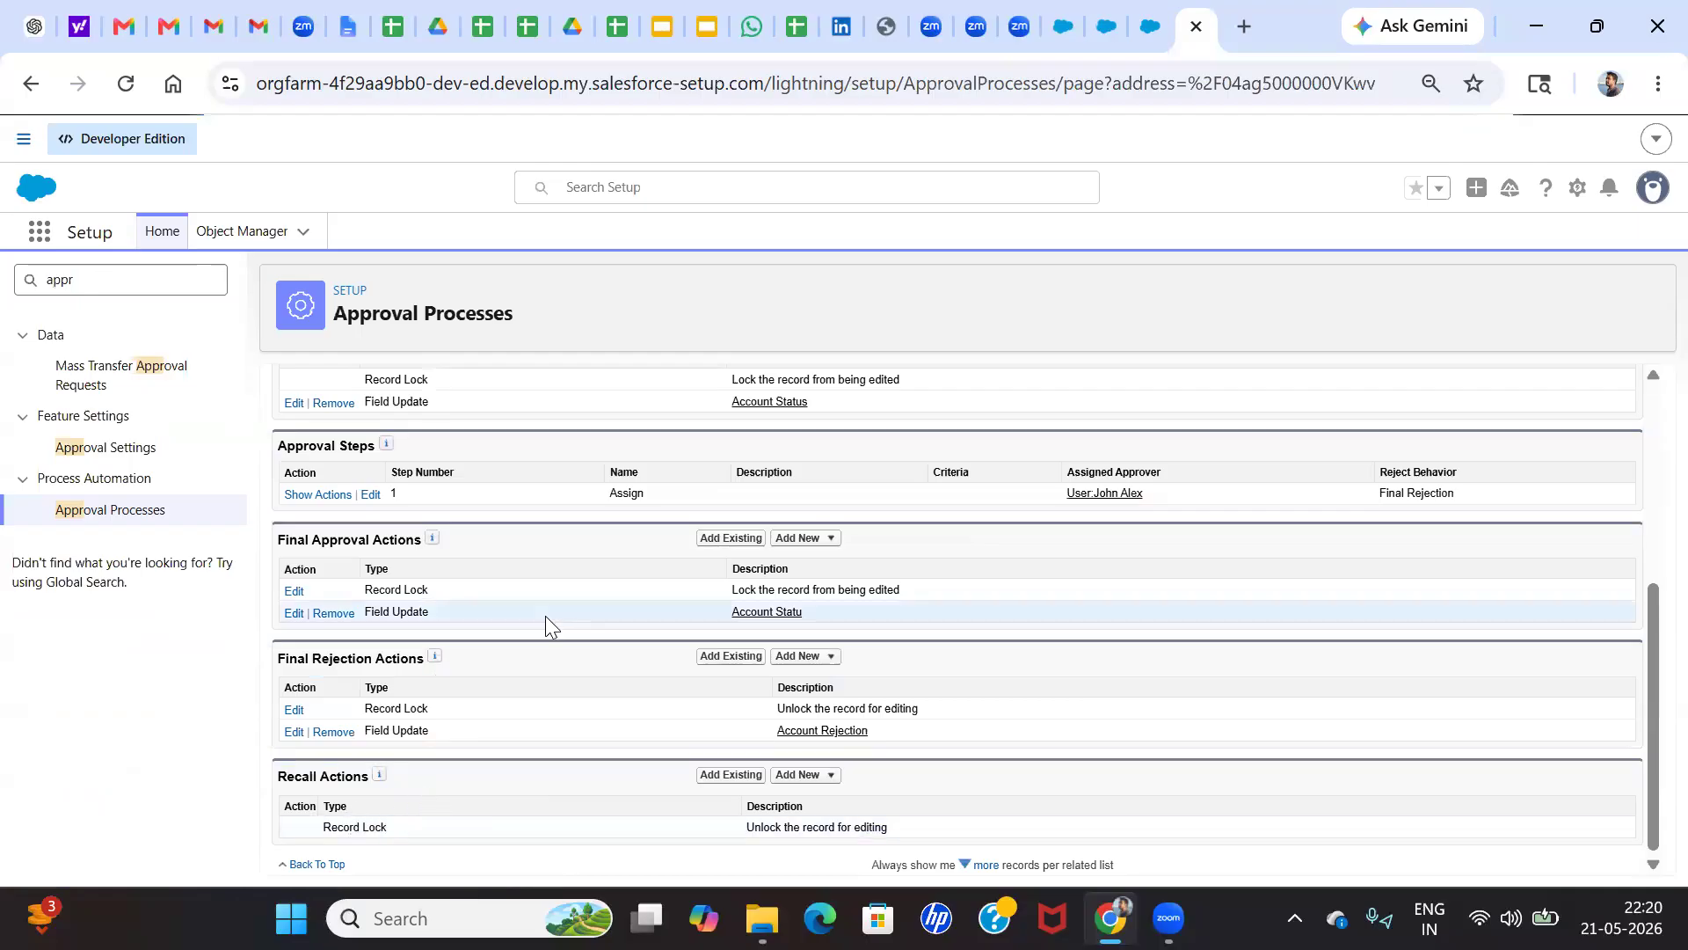
Find Case Assignment Rules in Setup and open its list of rules
scroll(546, 616, "up", 5)
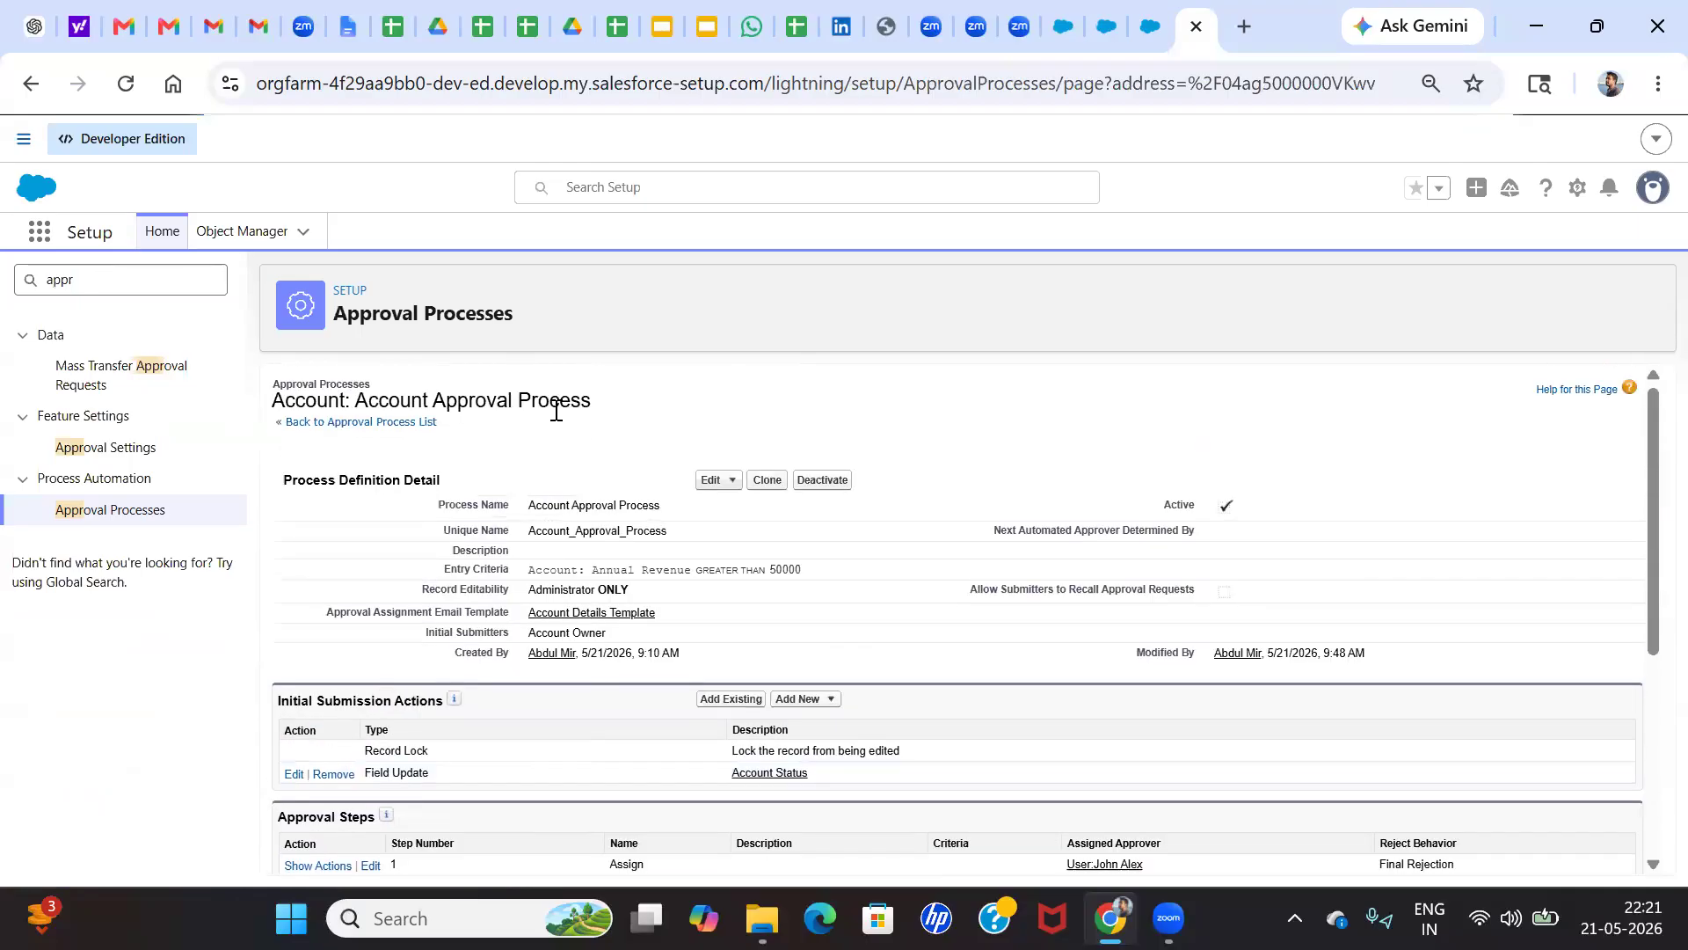
left_click(159, 290)
key("BackSpace")
key("BackSpace")
key("BackSpace")
key("BackSpace")
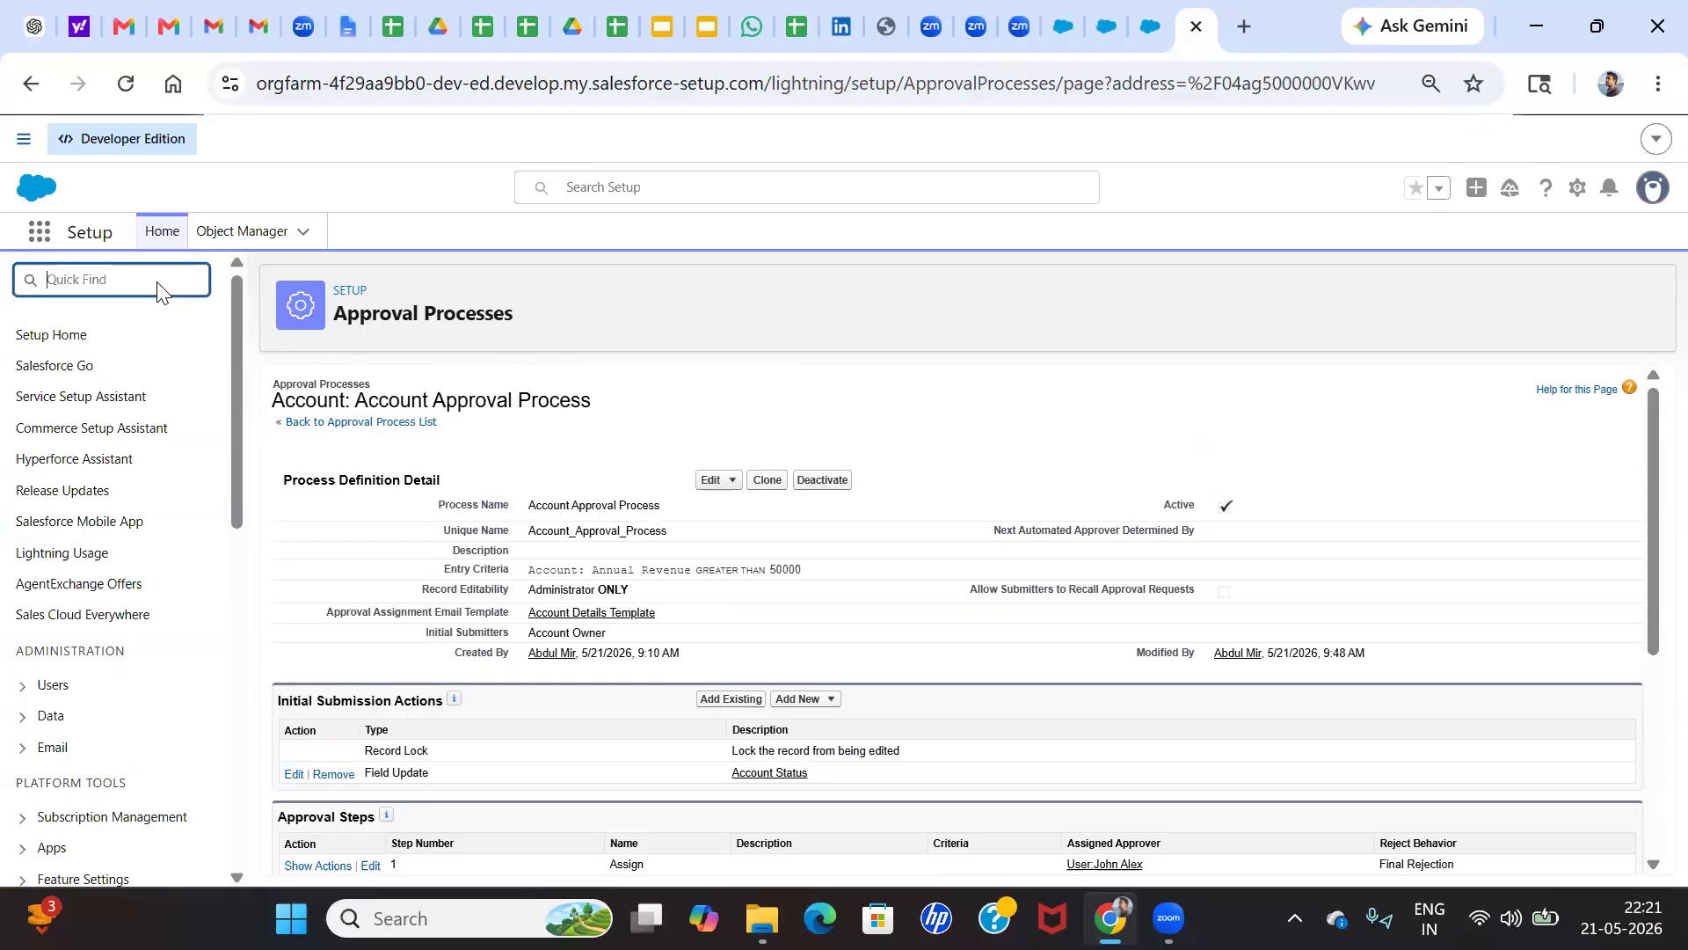
type("p")
key("BackSpace")
type("case")
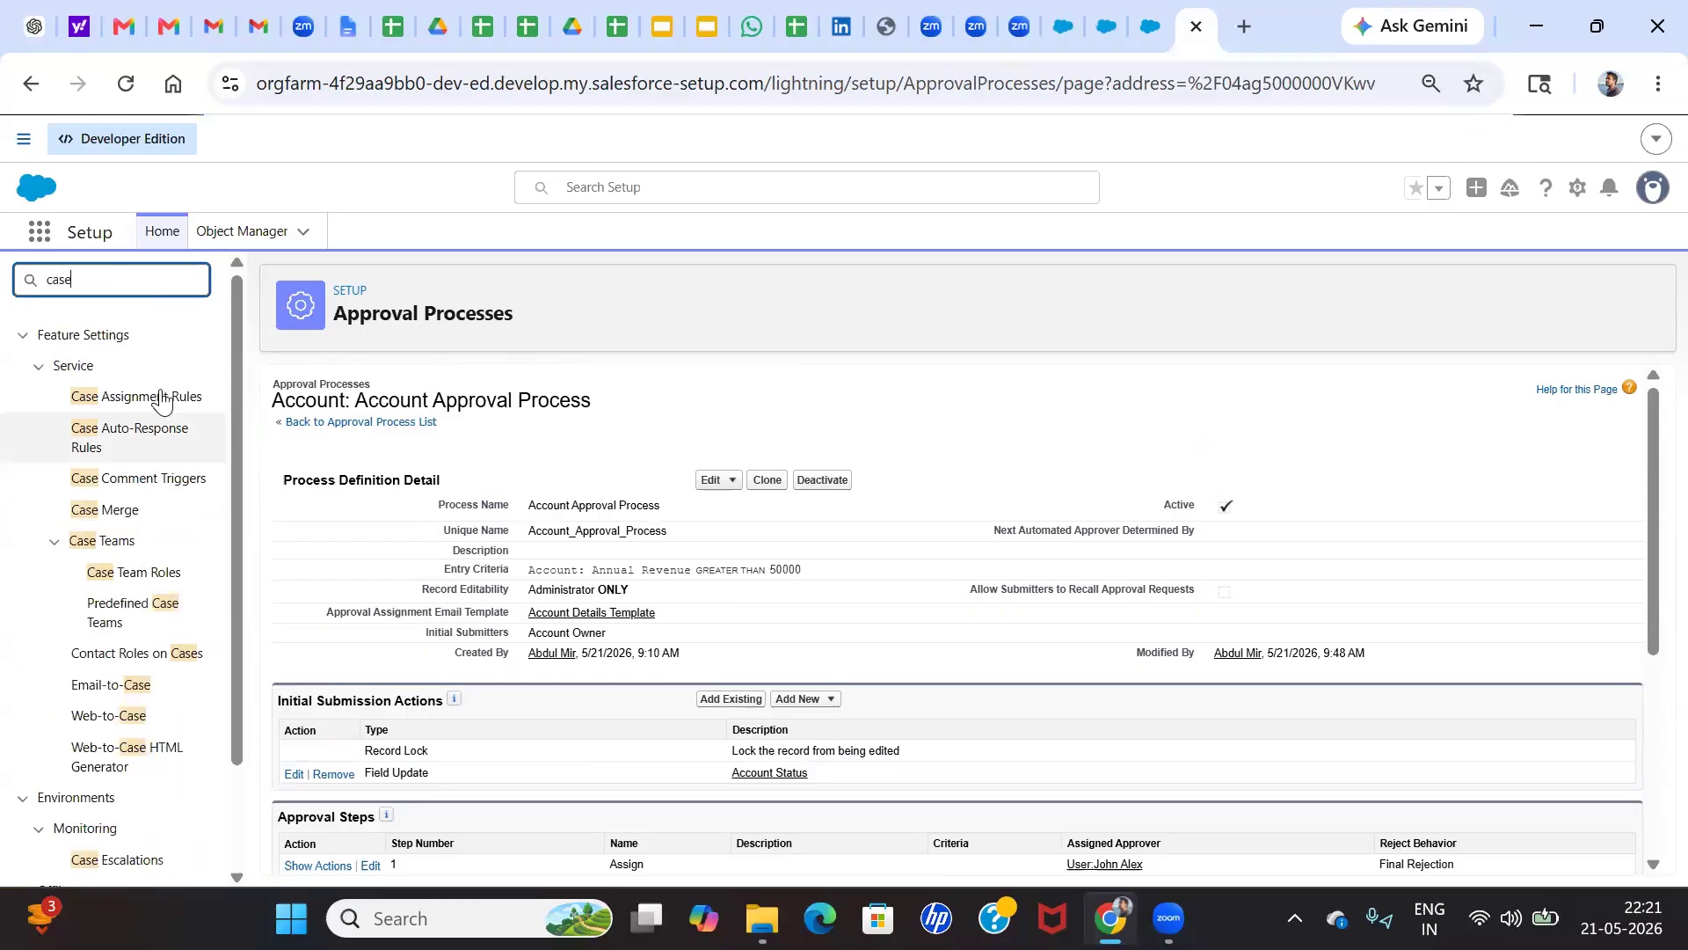
left_click(153, 396)
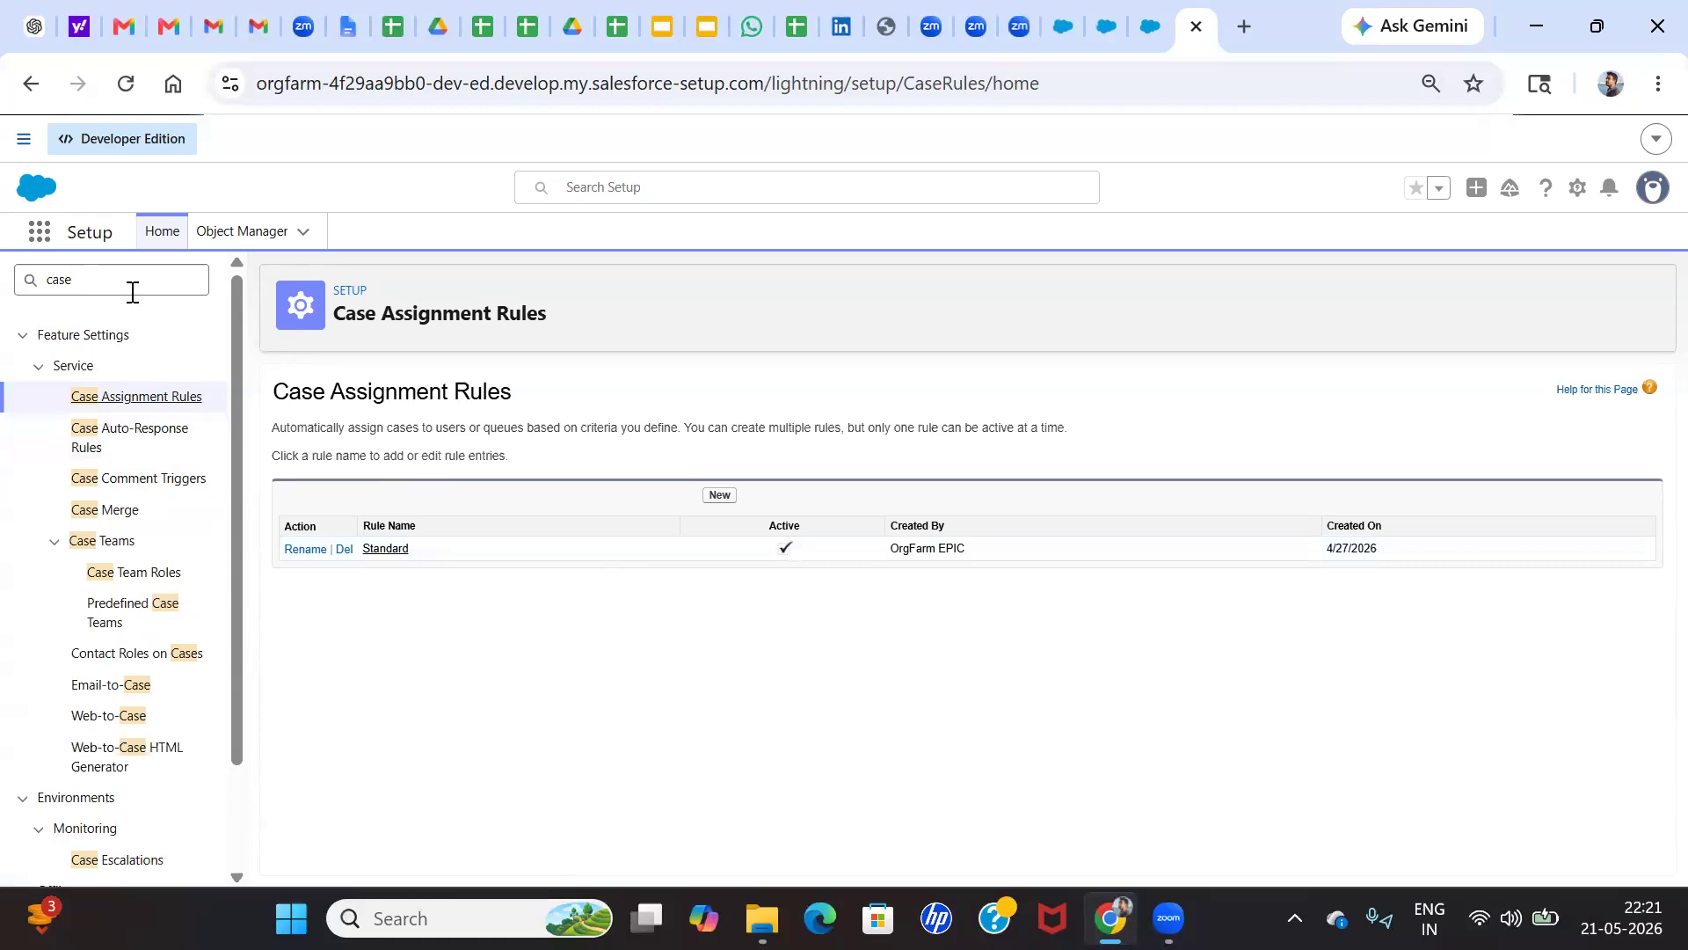
Find Queues in Setup and open the list of queues
left_click(50, 267)
double_click(56, 278)
key("BackSpace")
type("a")
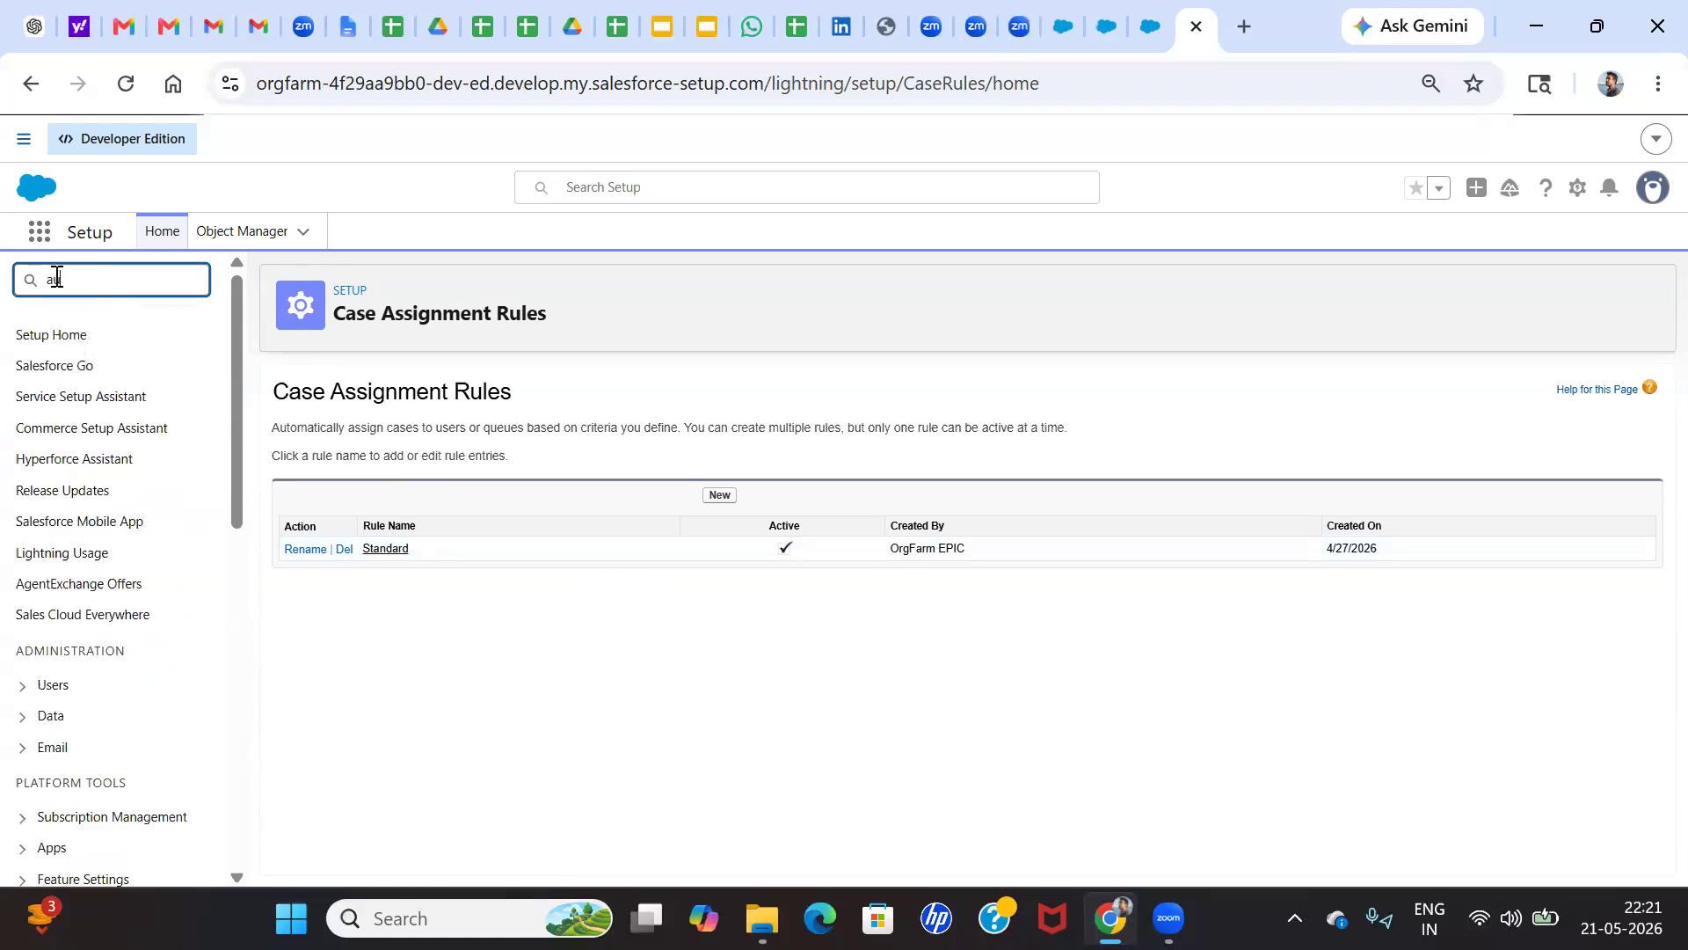
type("ue")
key("BackSpace")
key("BackSpace")
key("BackSpace")
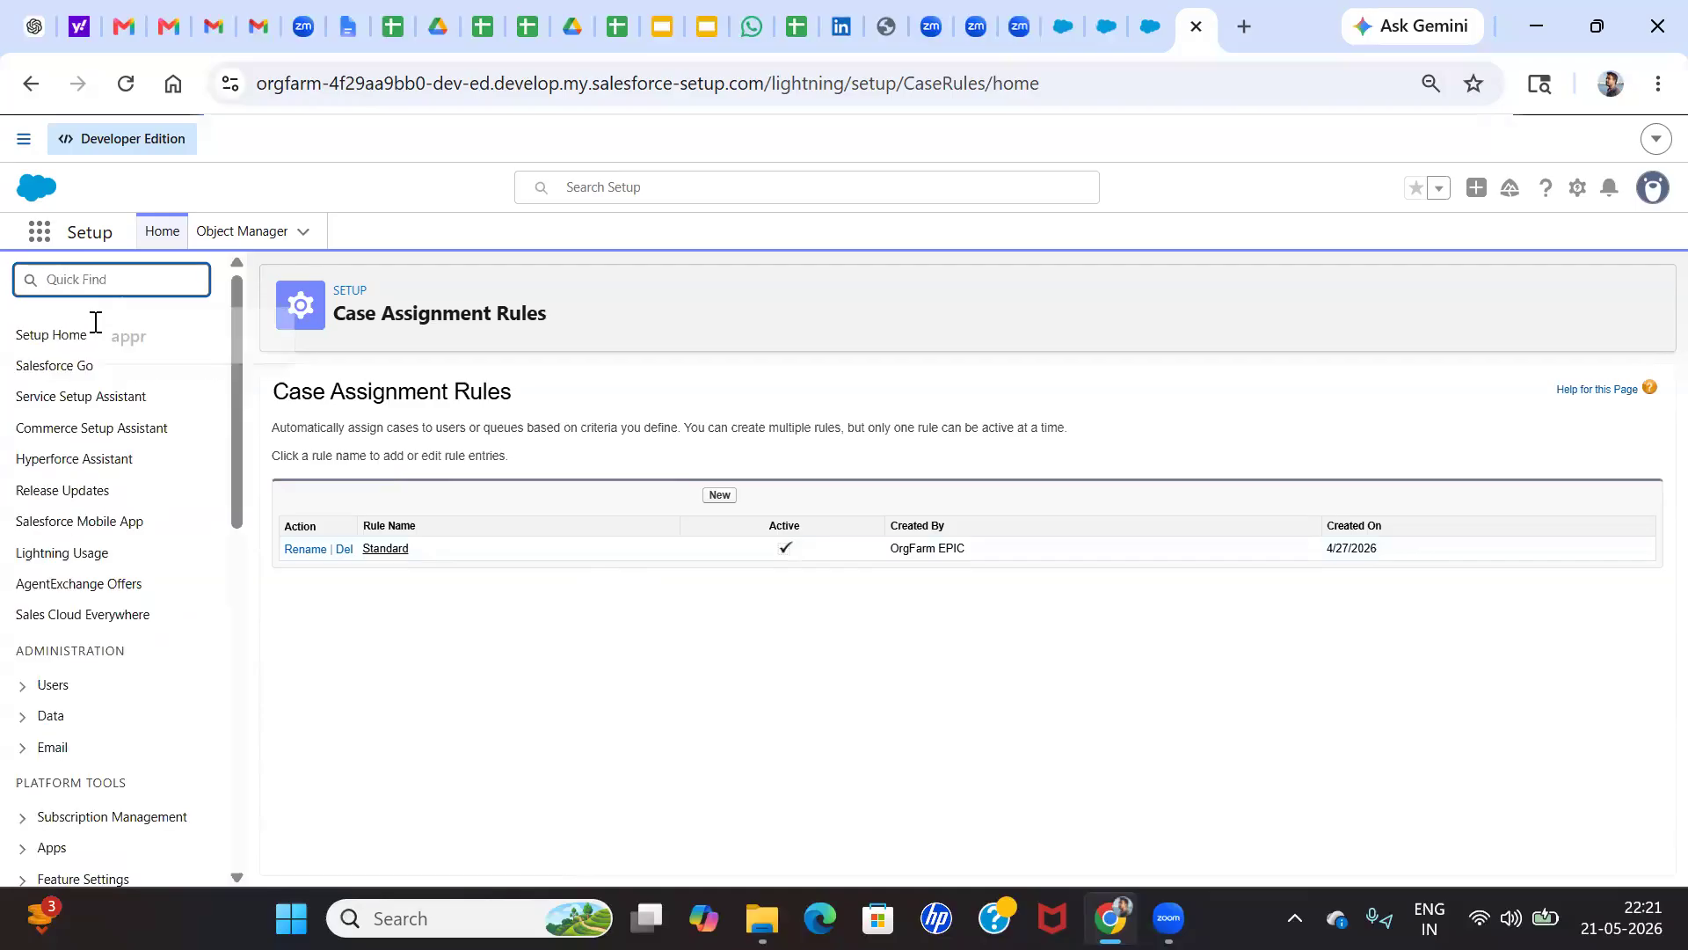
type("que")
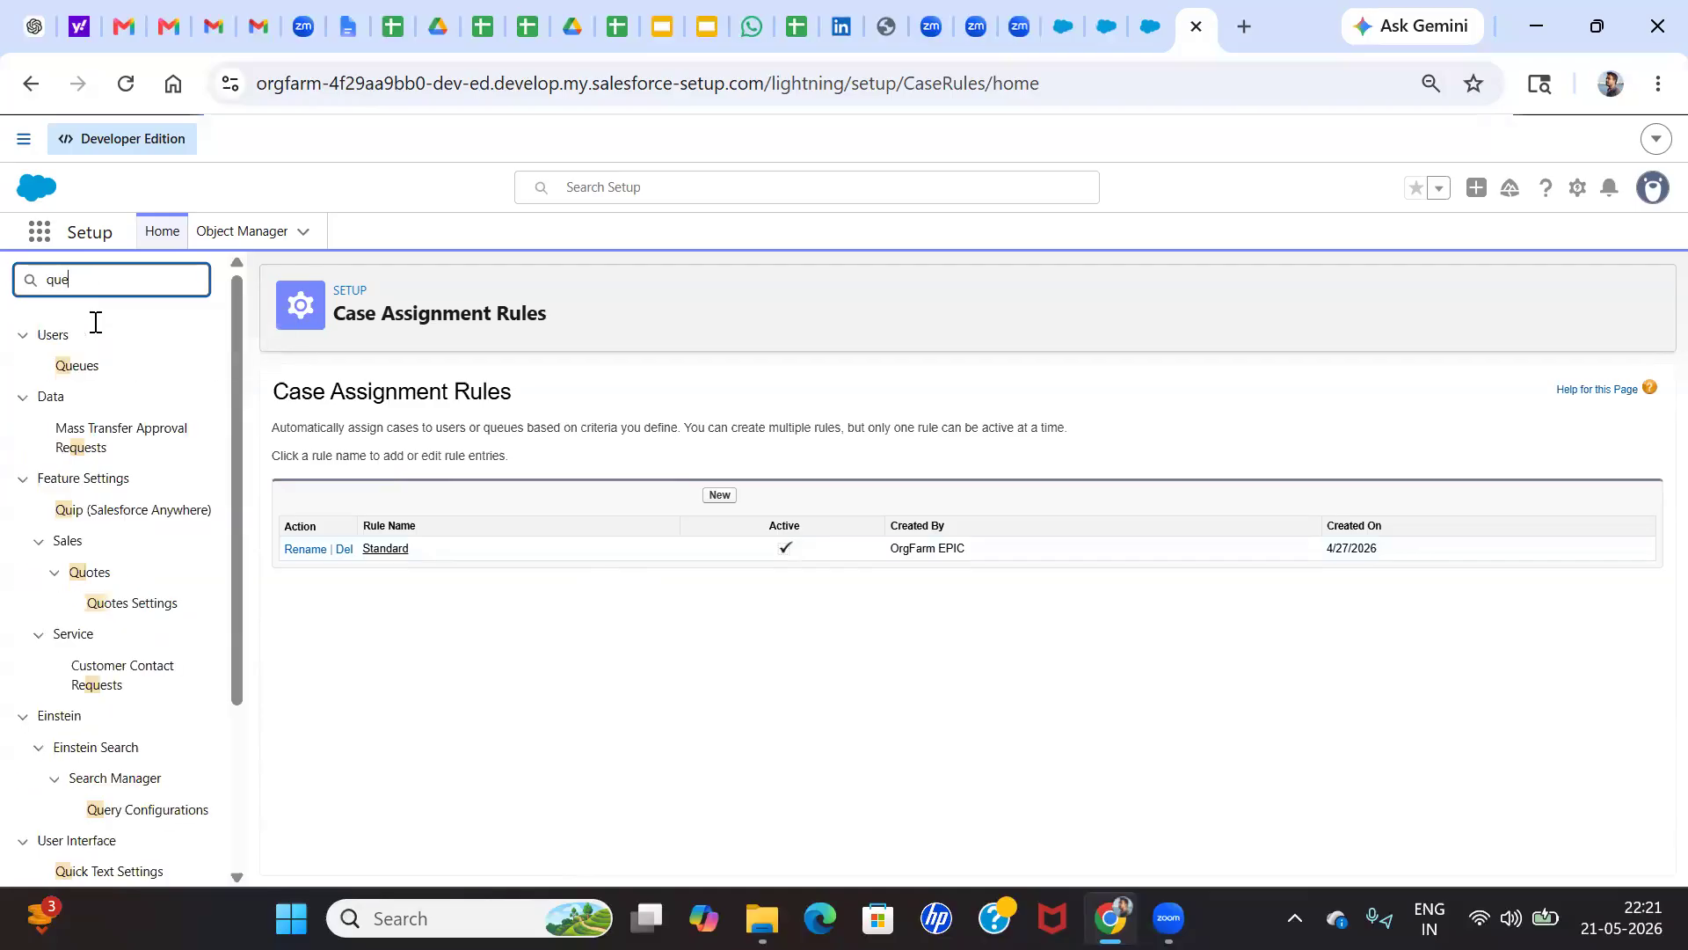
left_click(77, 365)
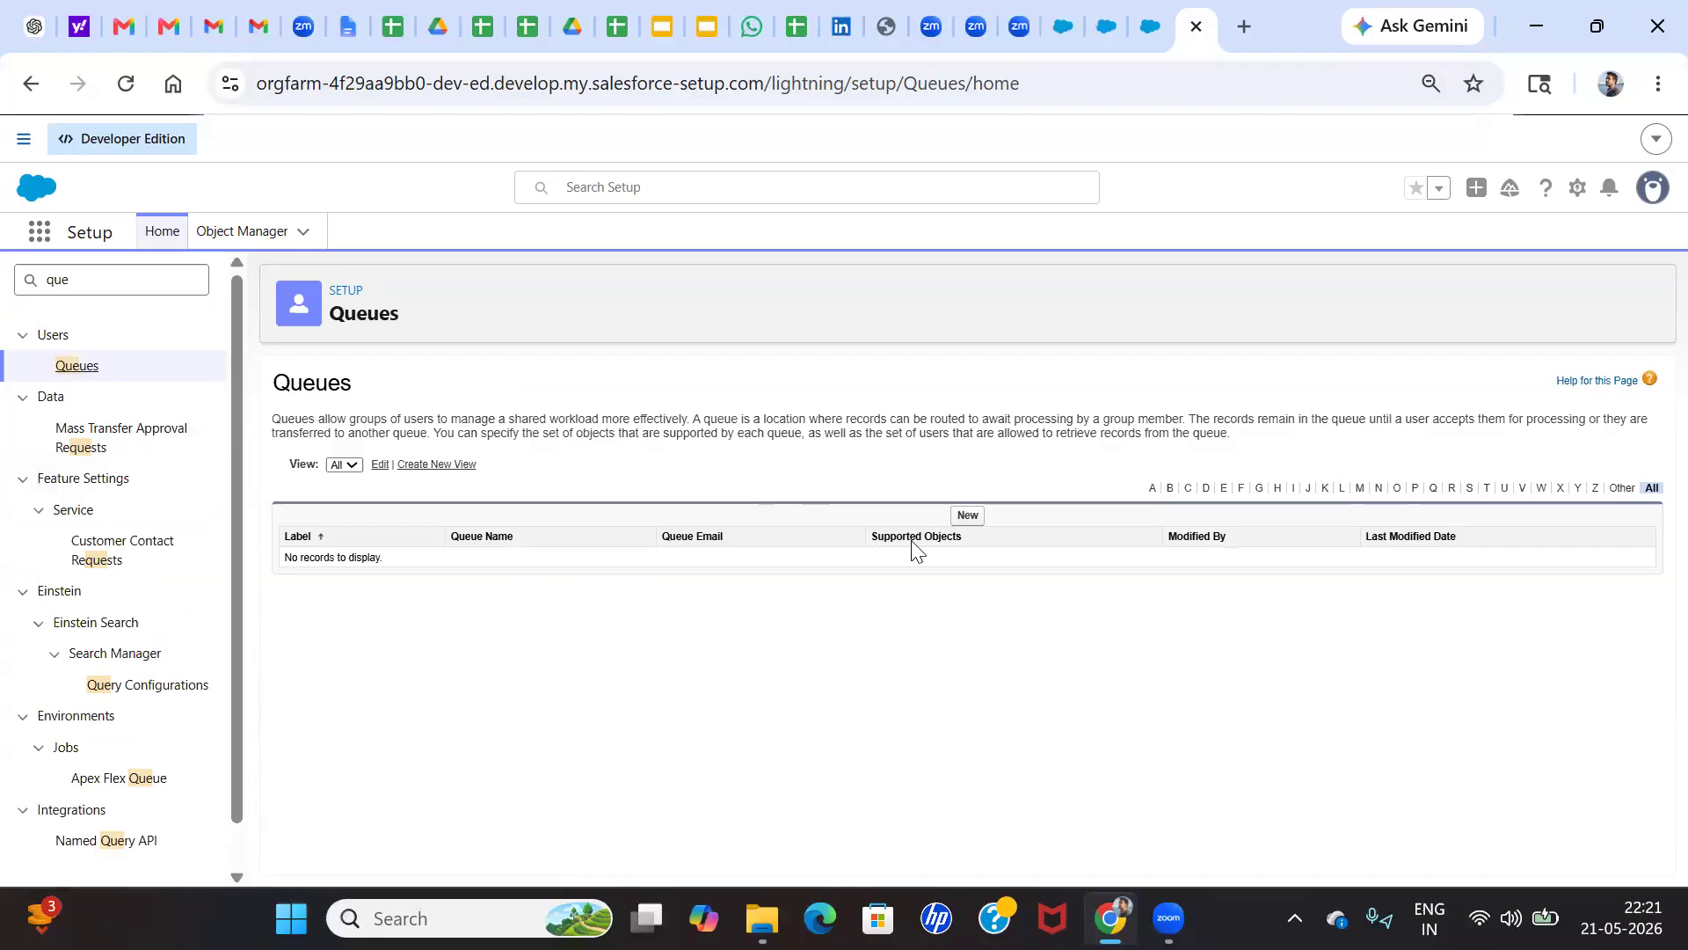
left_click(966, 517)
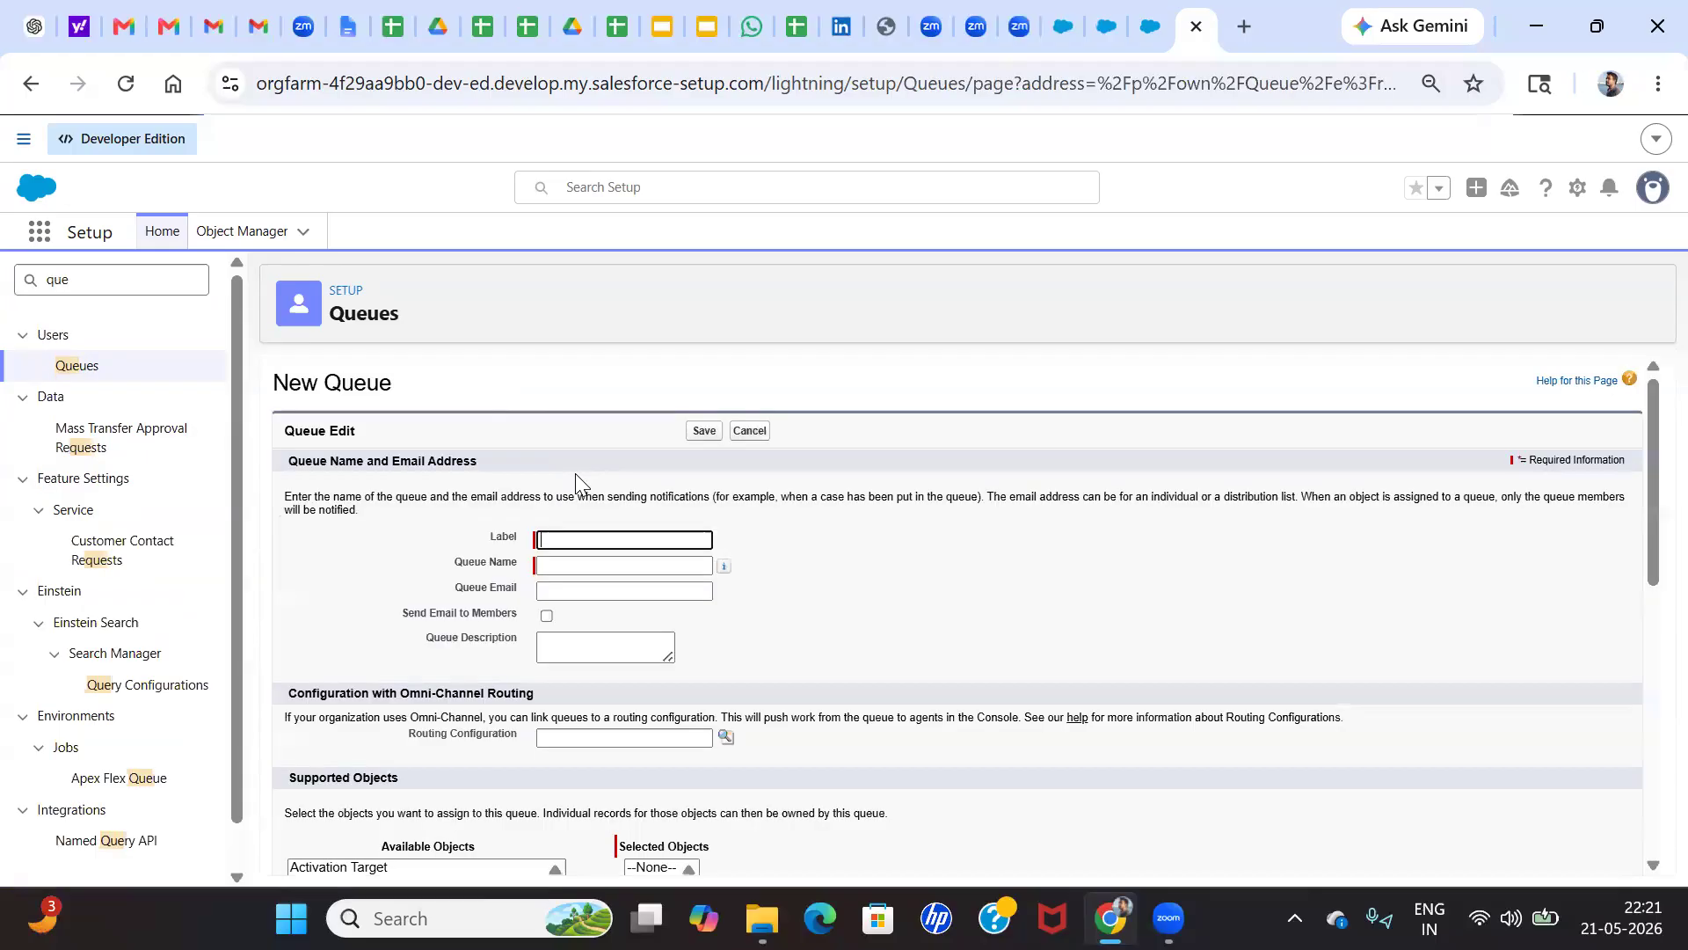
scroll(581, 616, "down", 5)
scroll(546, 642, "down", 3)
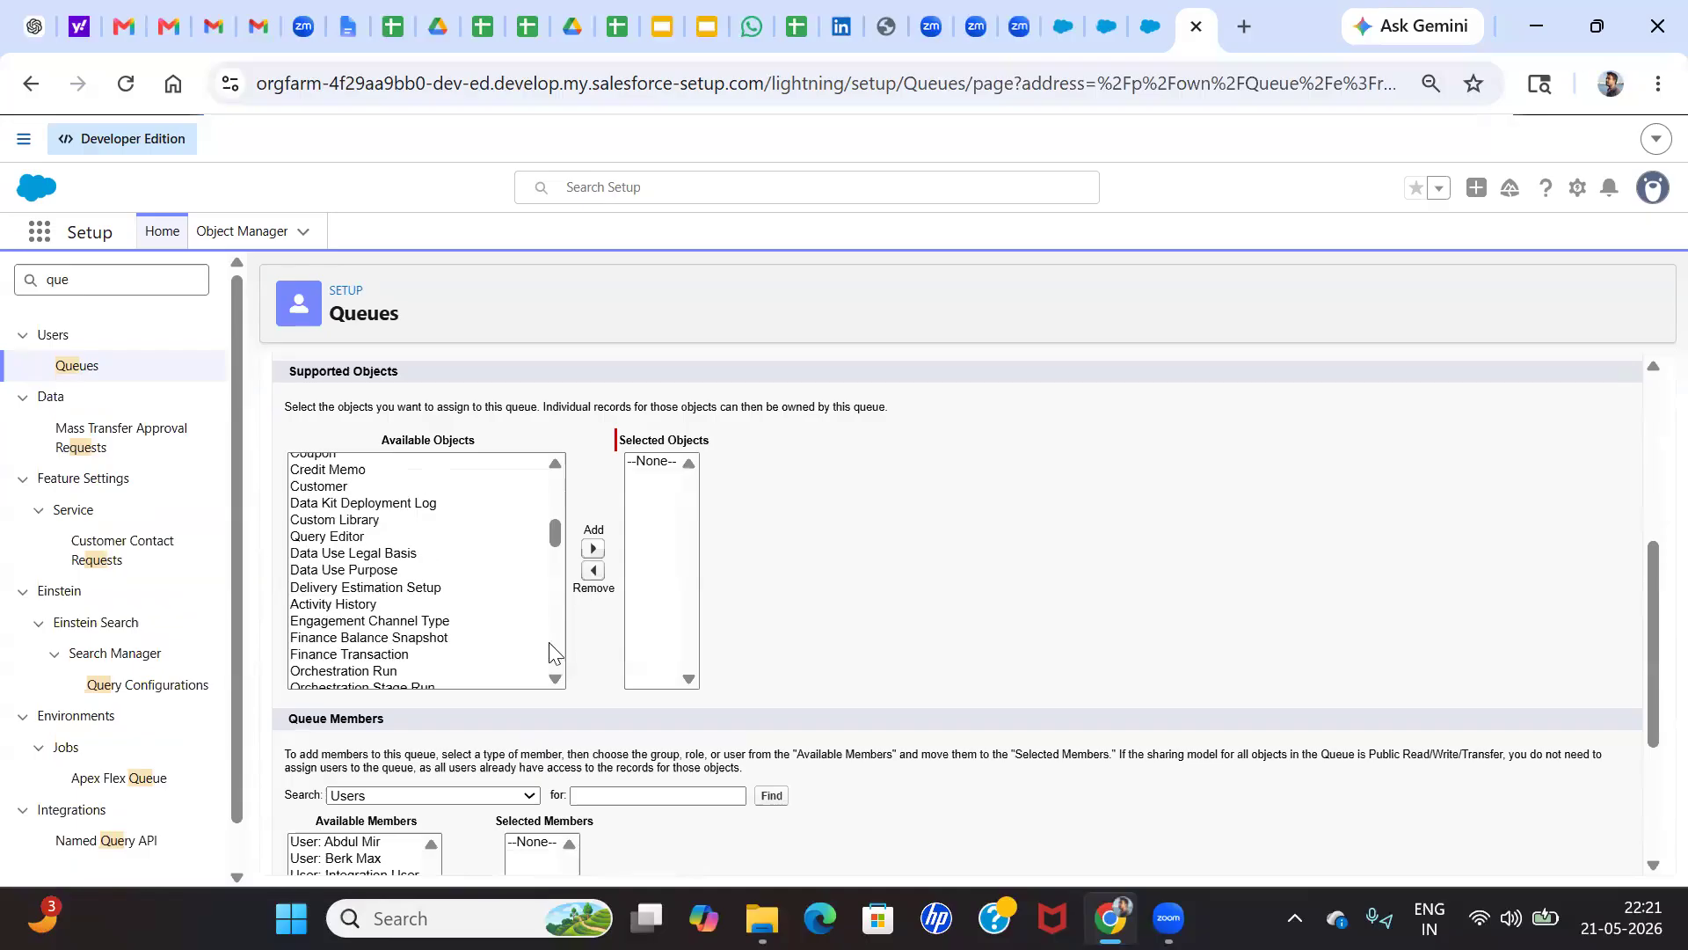
scroll(1075, 455, "up", 1)
scroll(1074, 455, "up", 5)
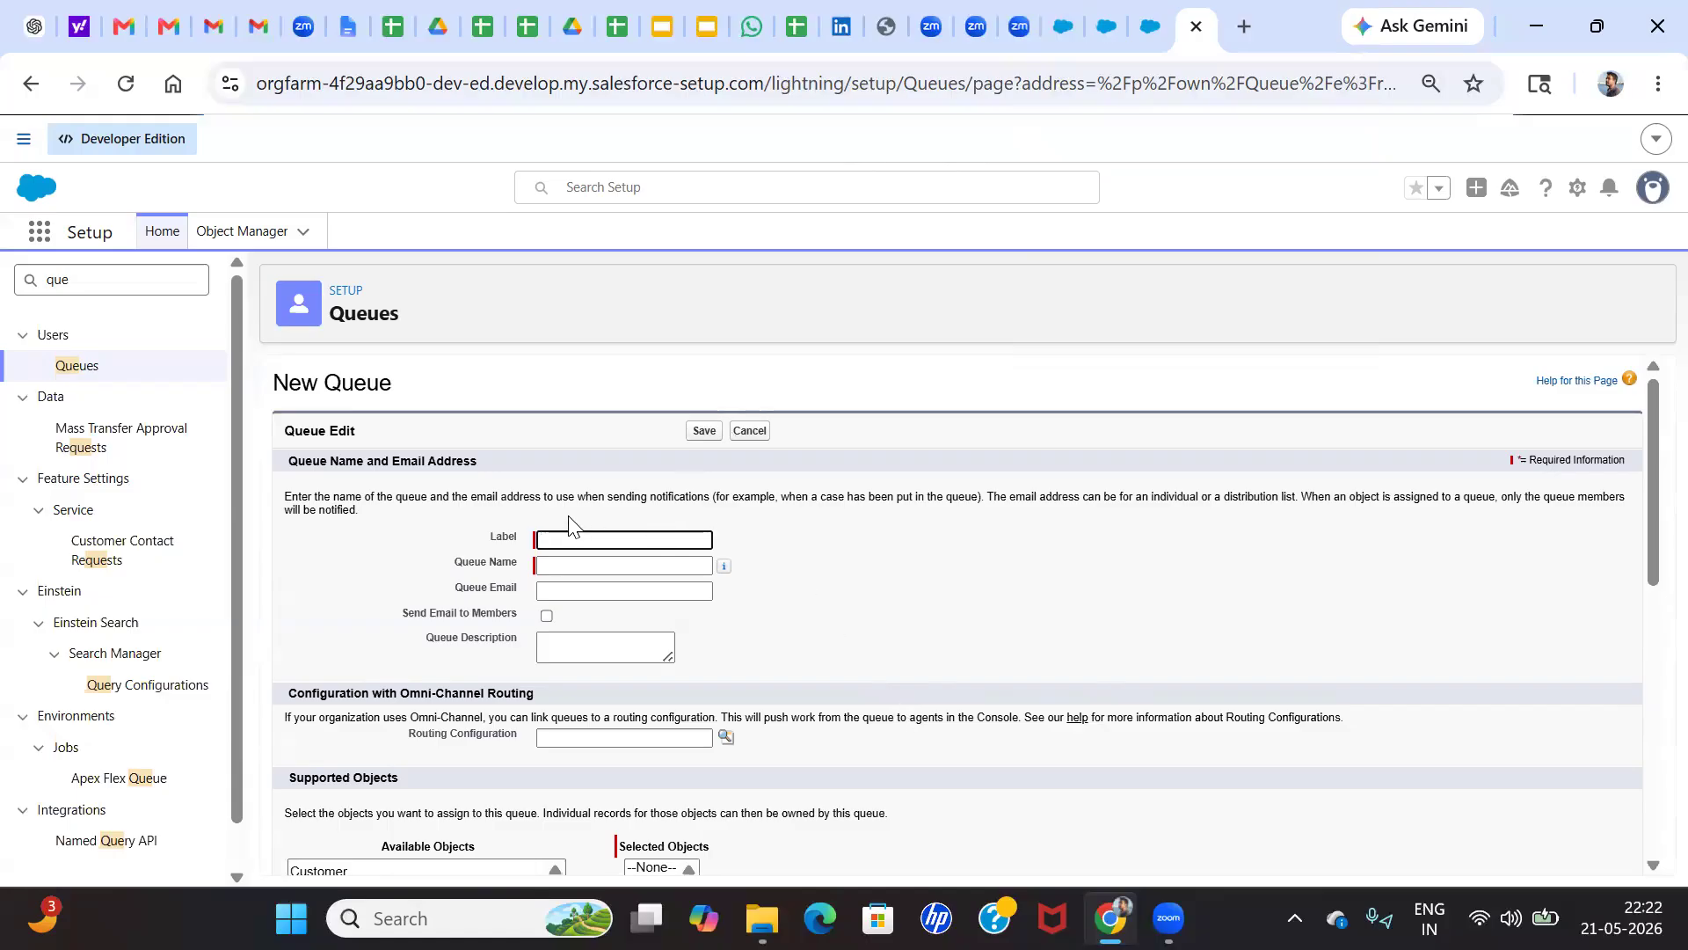
left_click(475, 532)
left_click(78, 372)
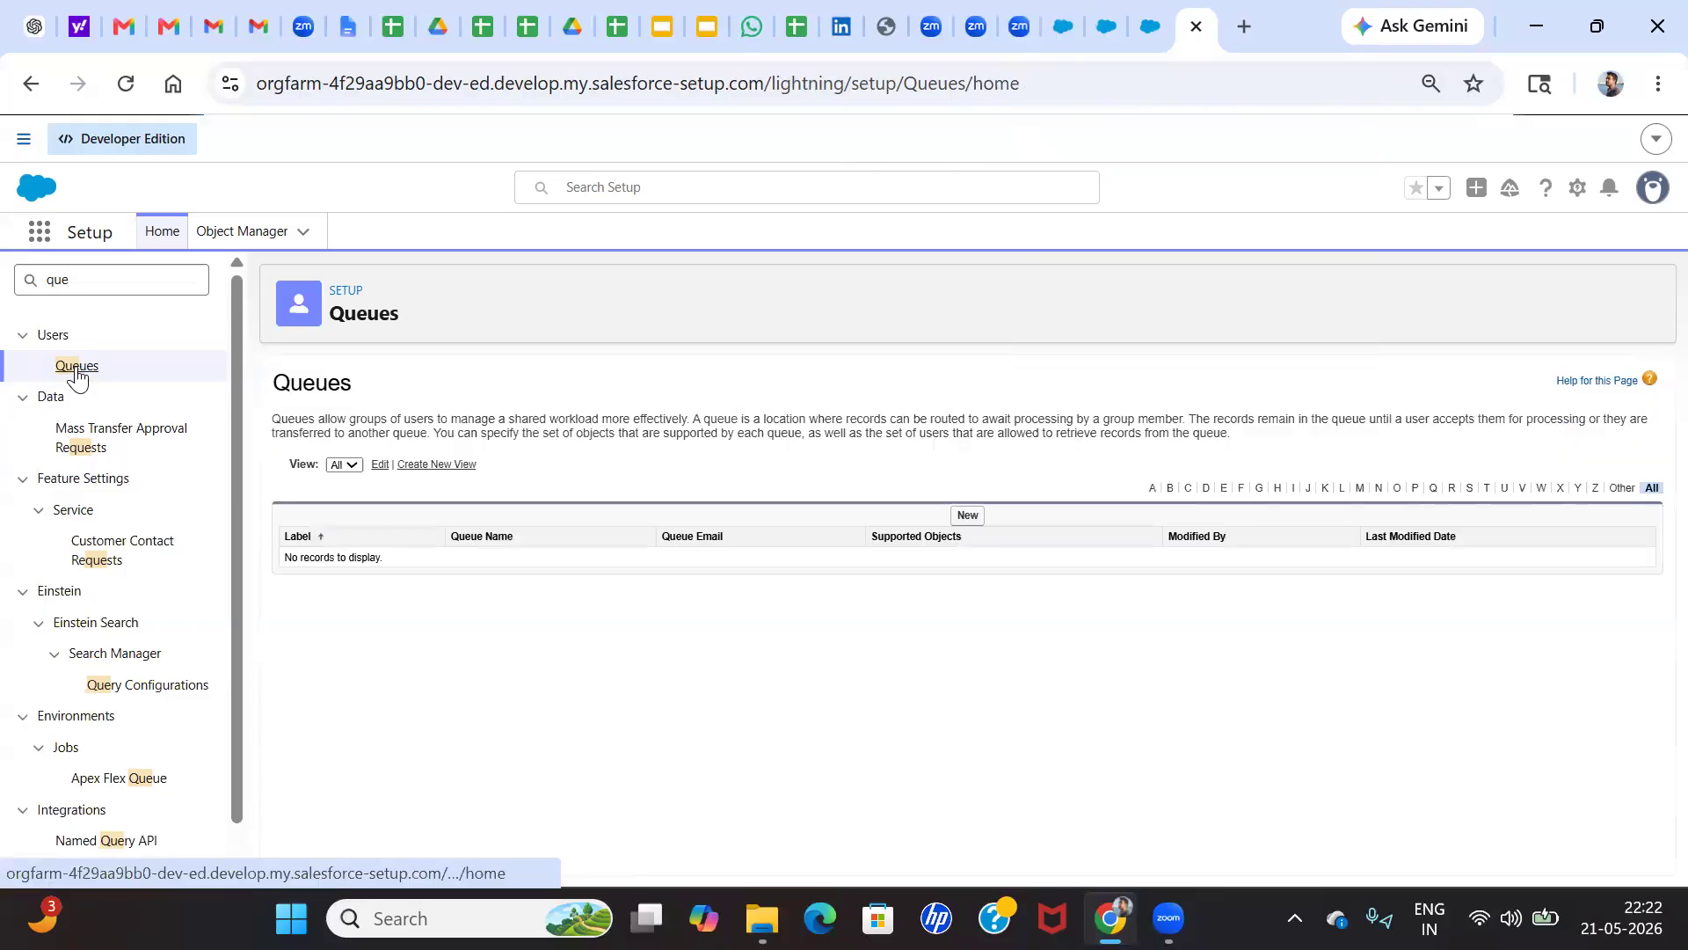
Start a new queue with the label "Alex Group" and the queue name "Alex_Group"
left_click(967, 517)
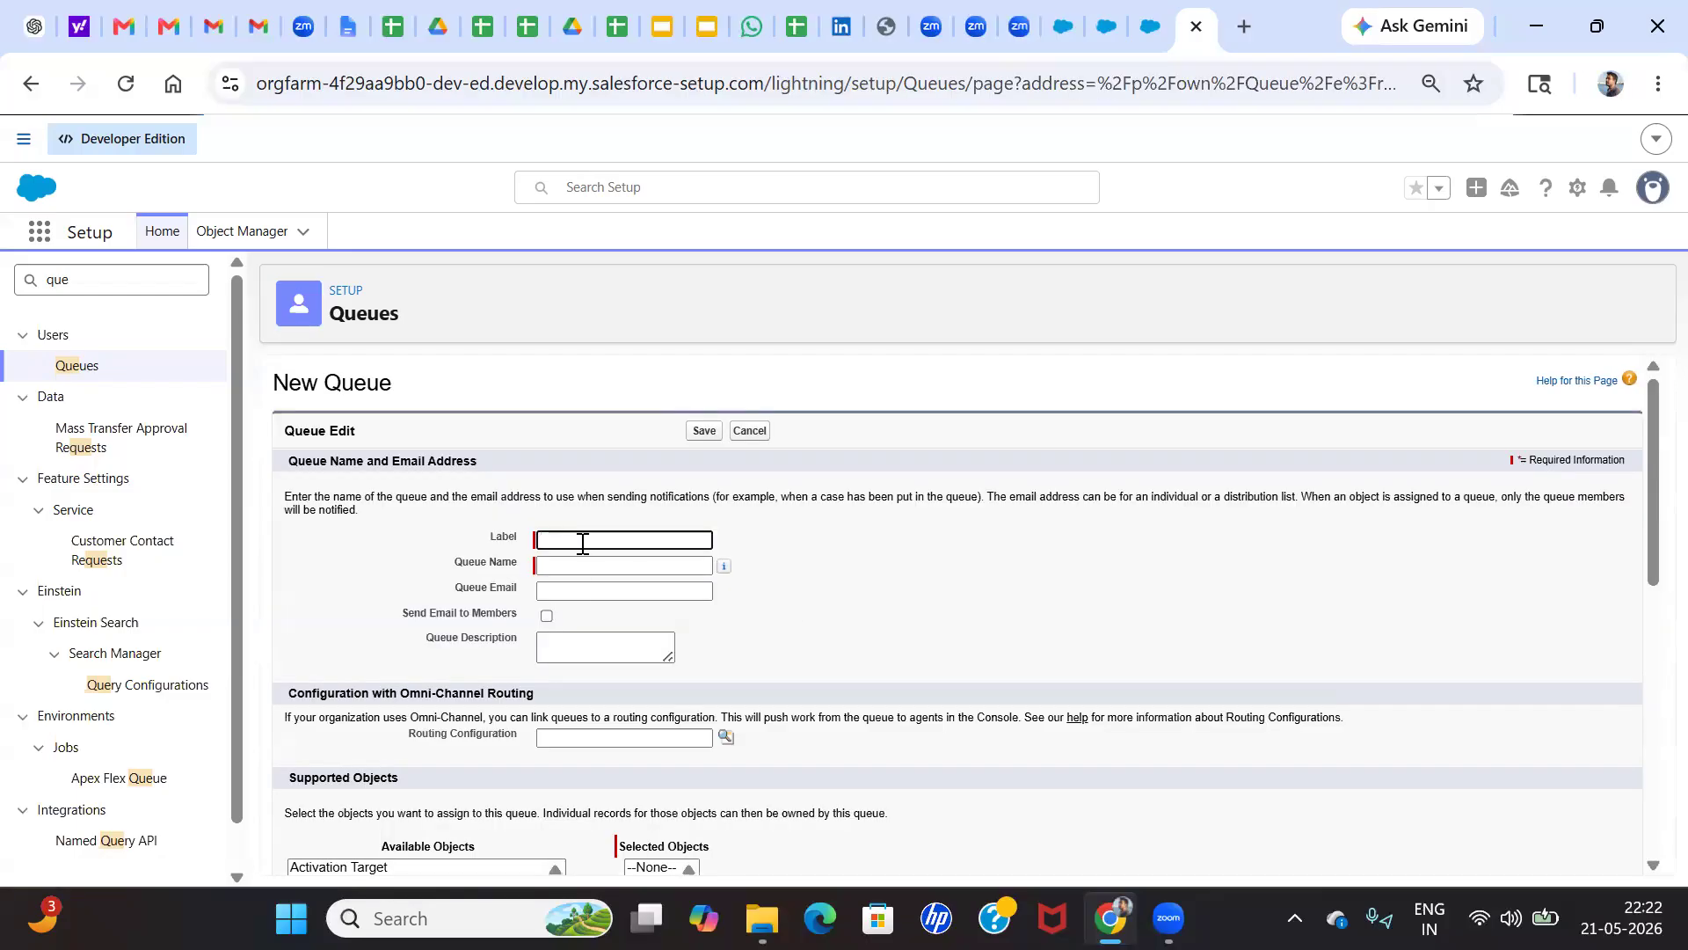
left_click(583, 544)
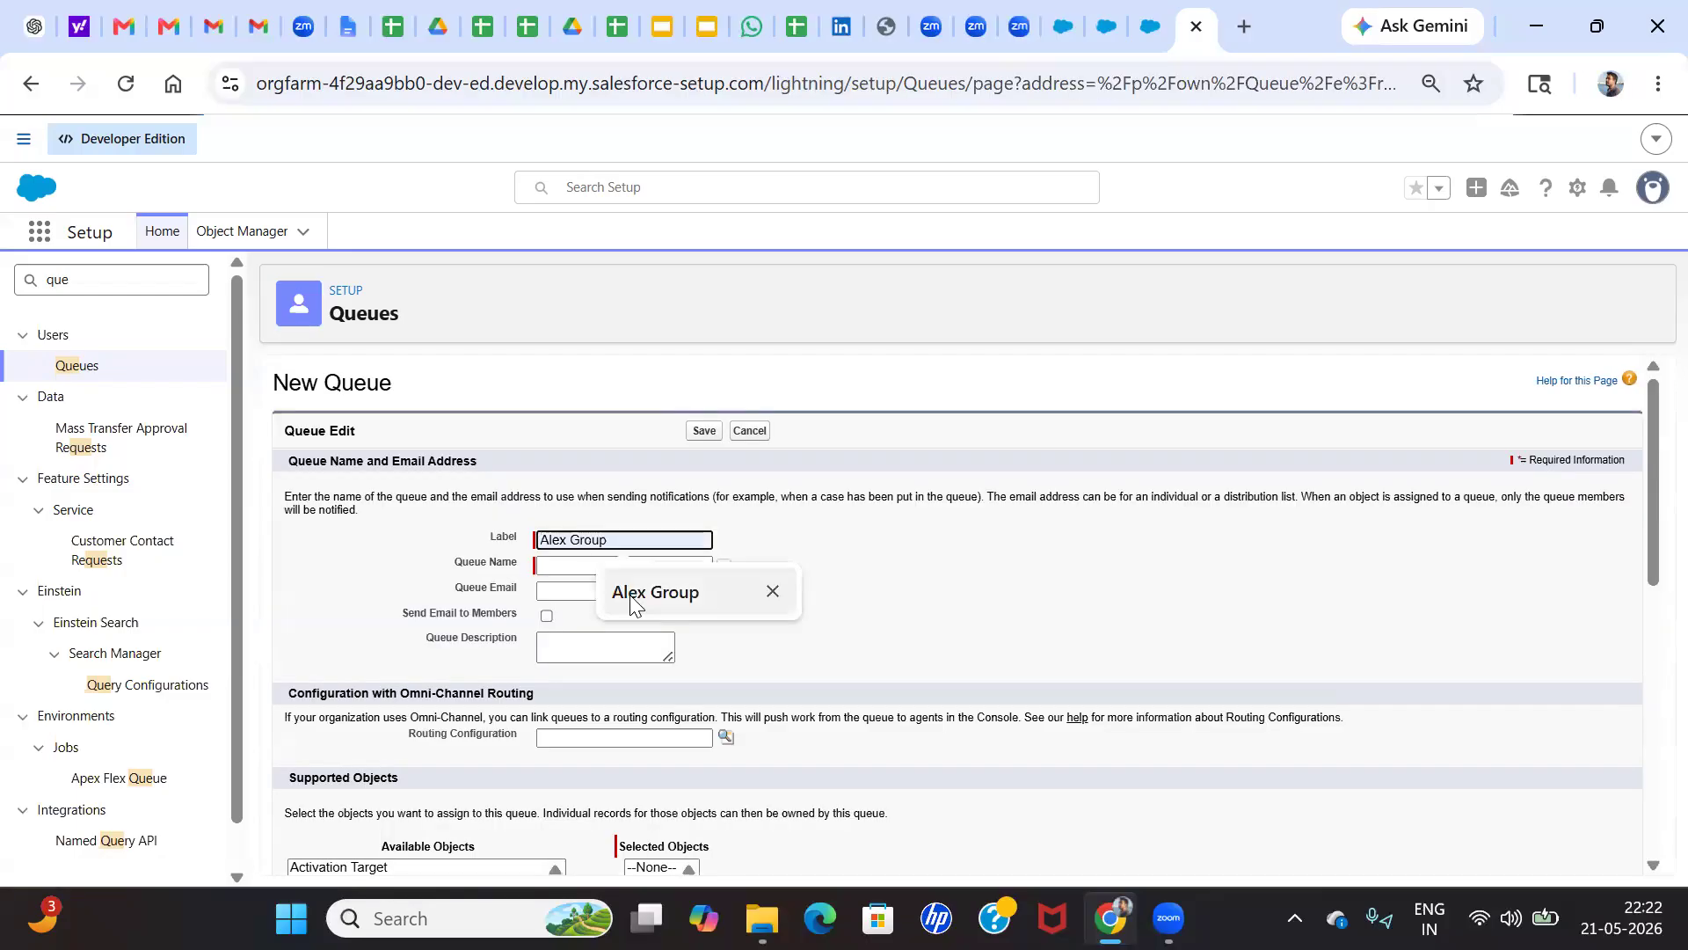
left_click(629, 595)
left_click(584, 567)
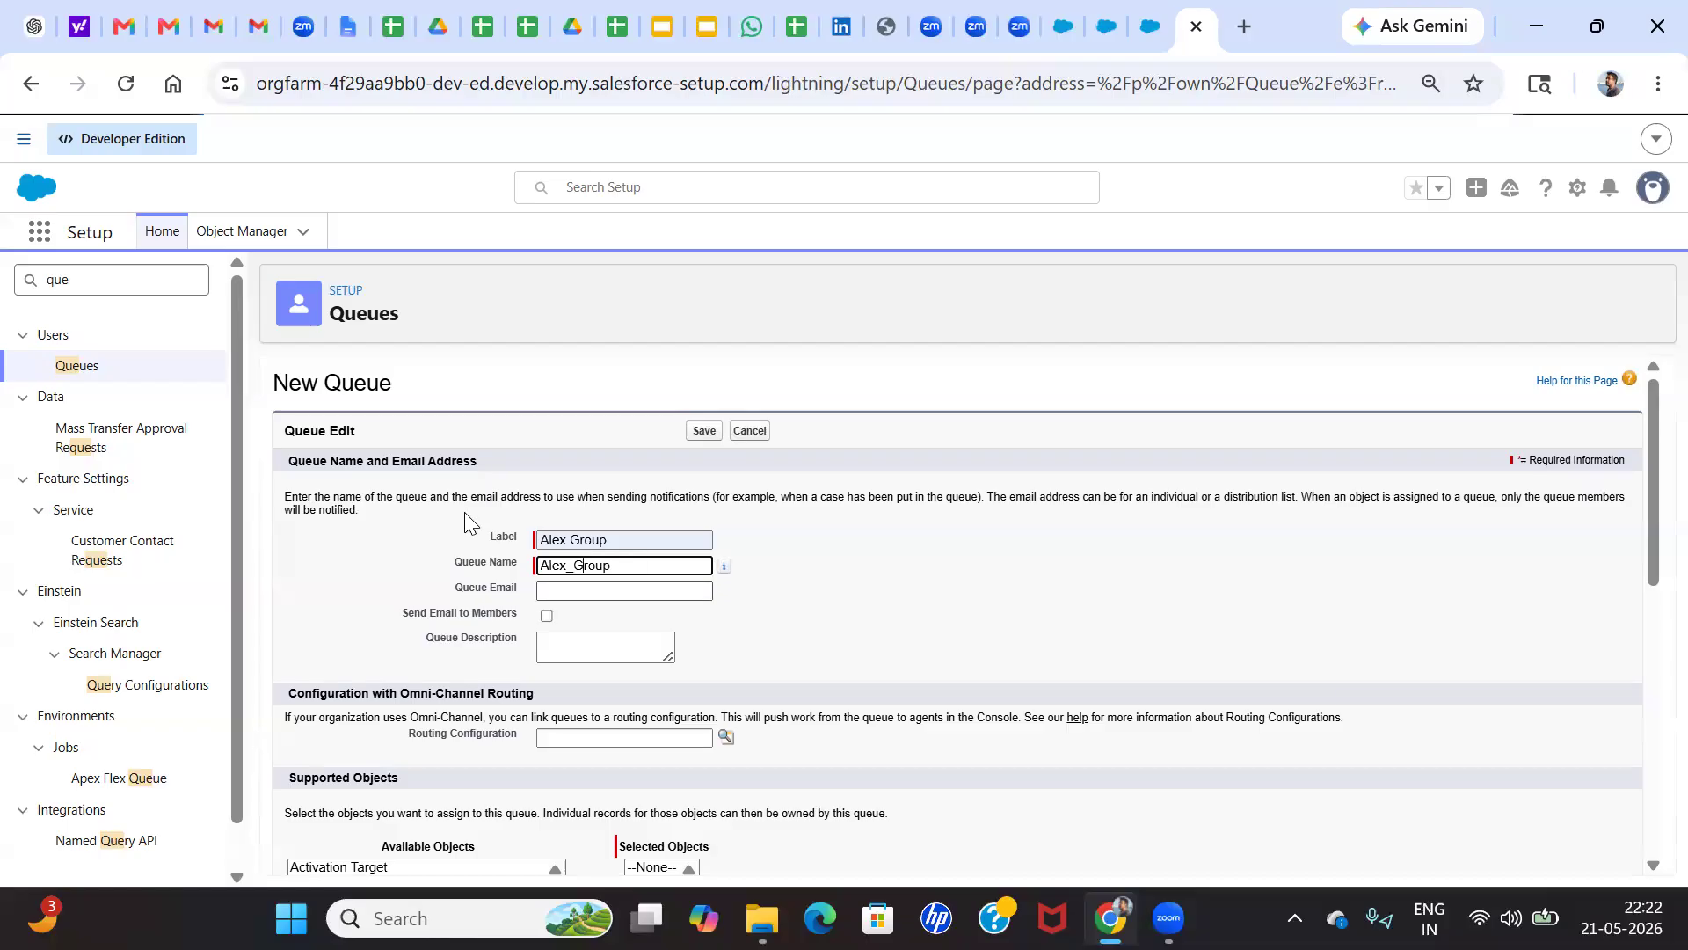
scroll(762, 577, "down", 1)
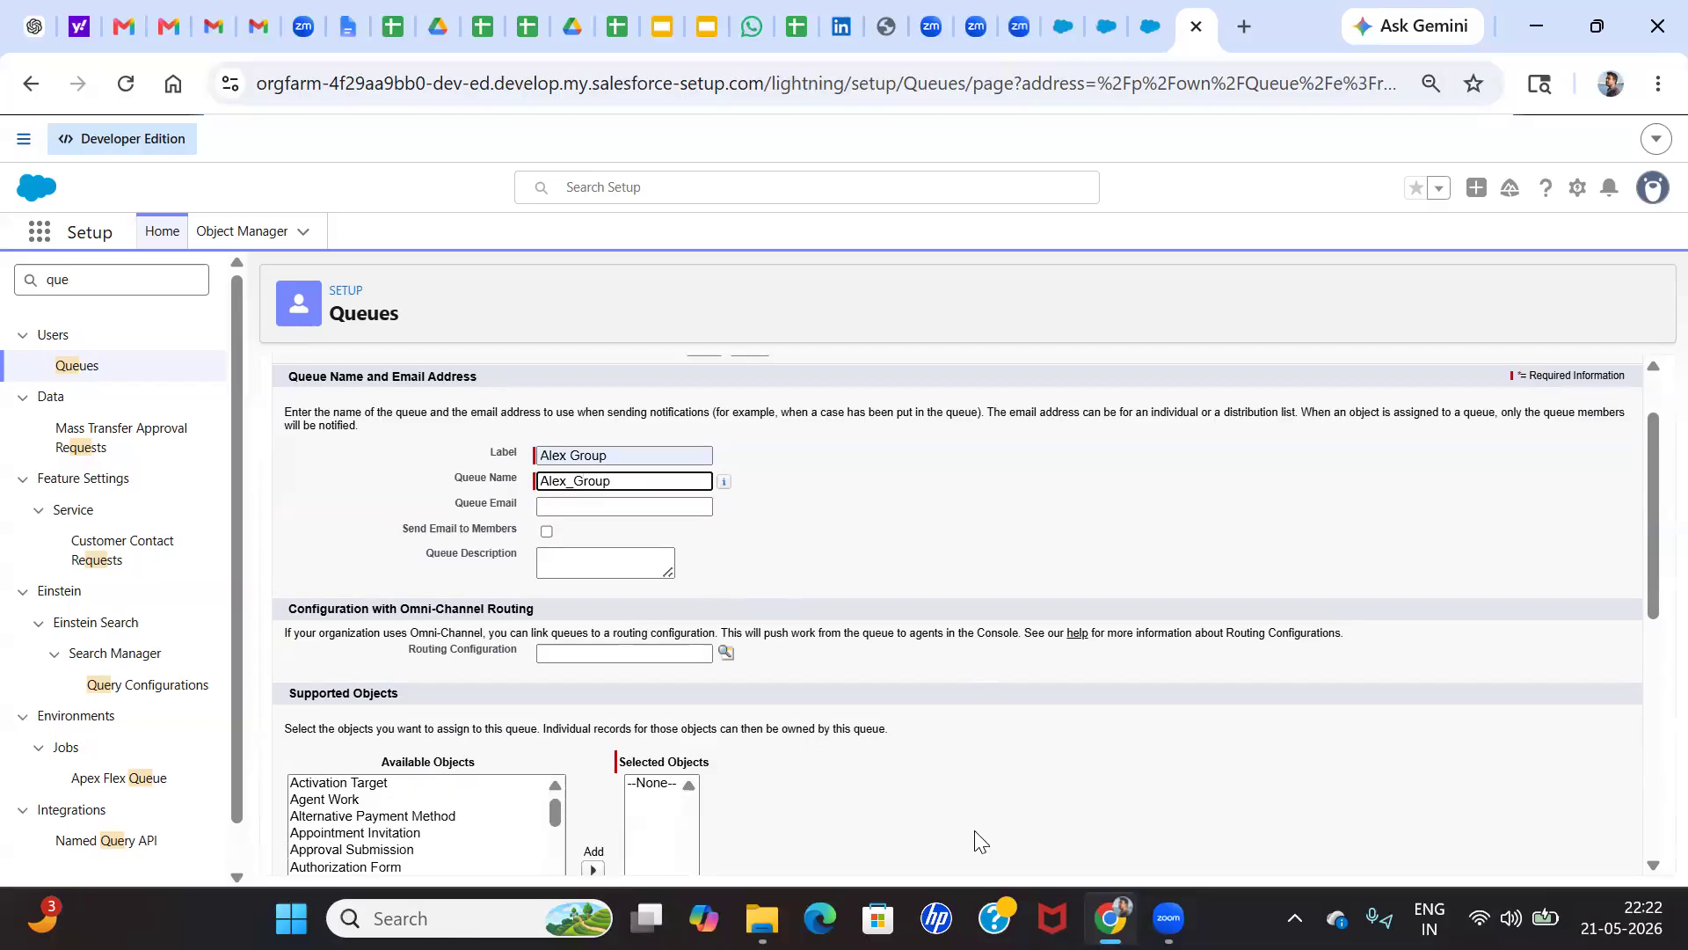
Find the Paint app on the computer and open it with a blank canvas
key("super")
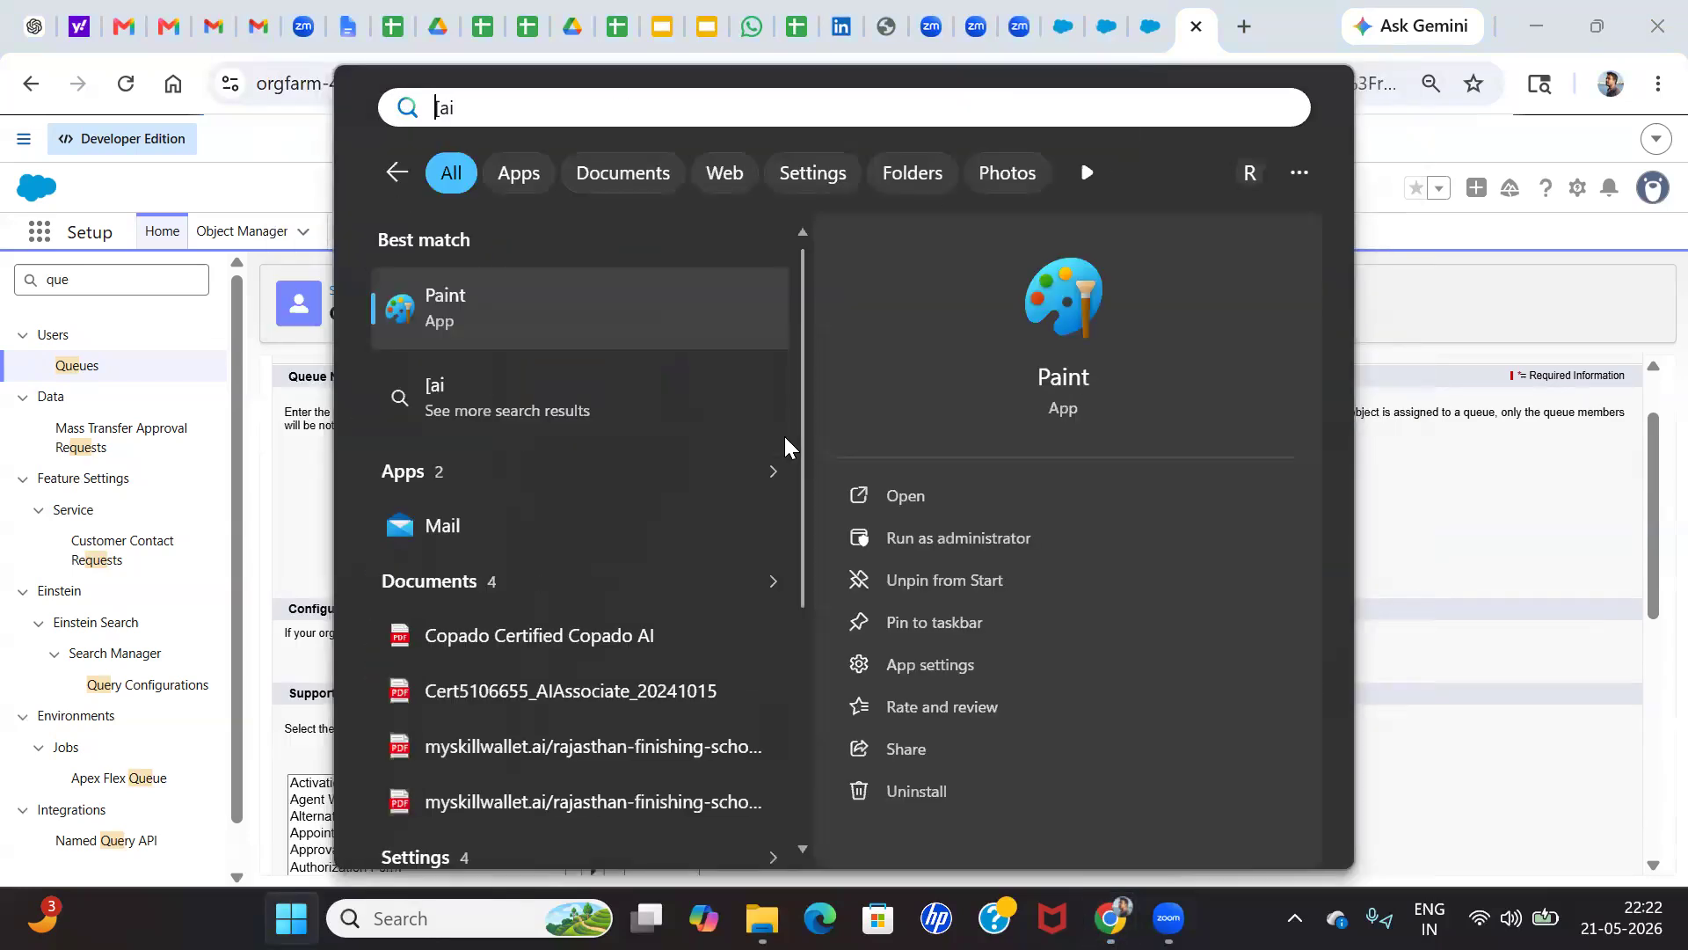
key("BackSpace")
key("BackSpace")
key("BackSpace")
type("pai")
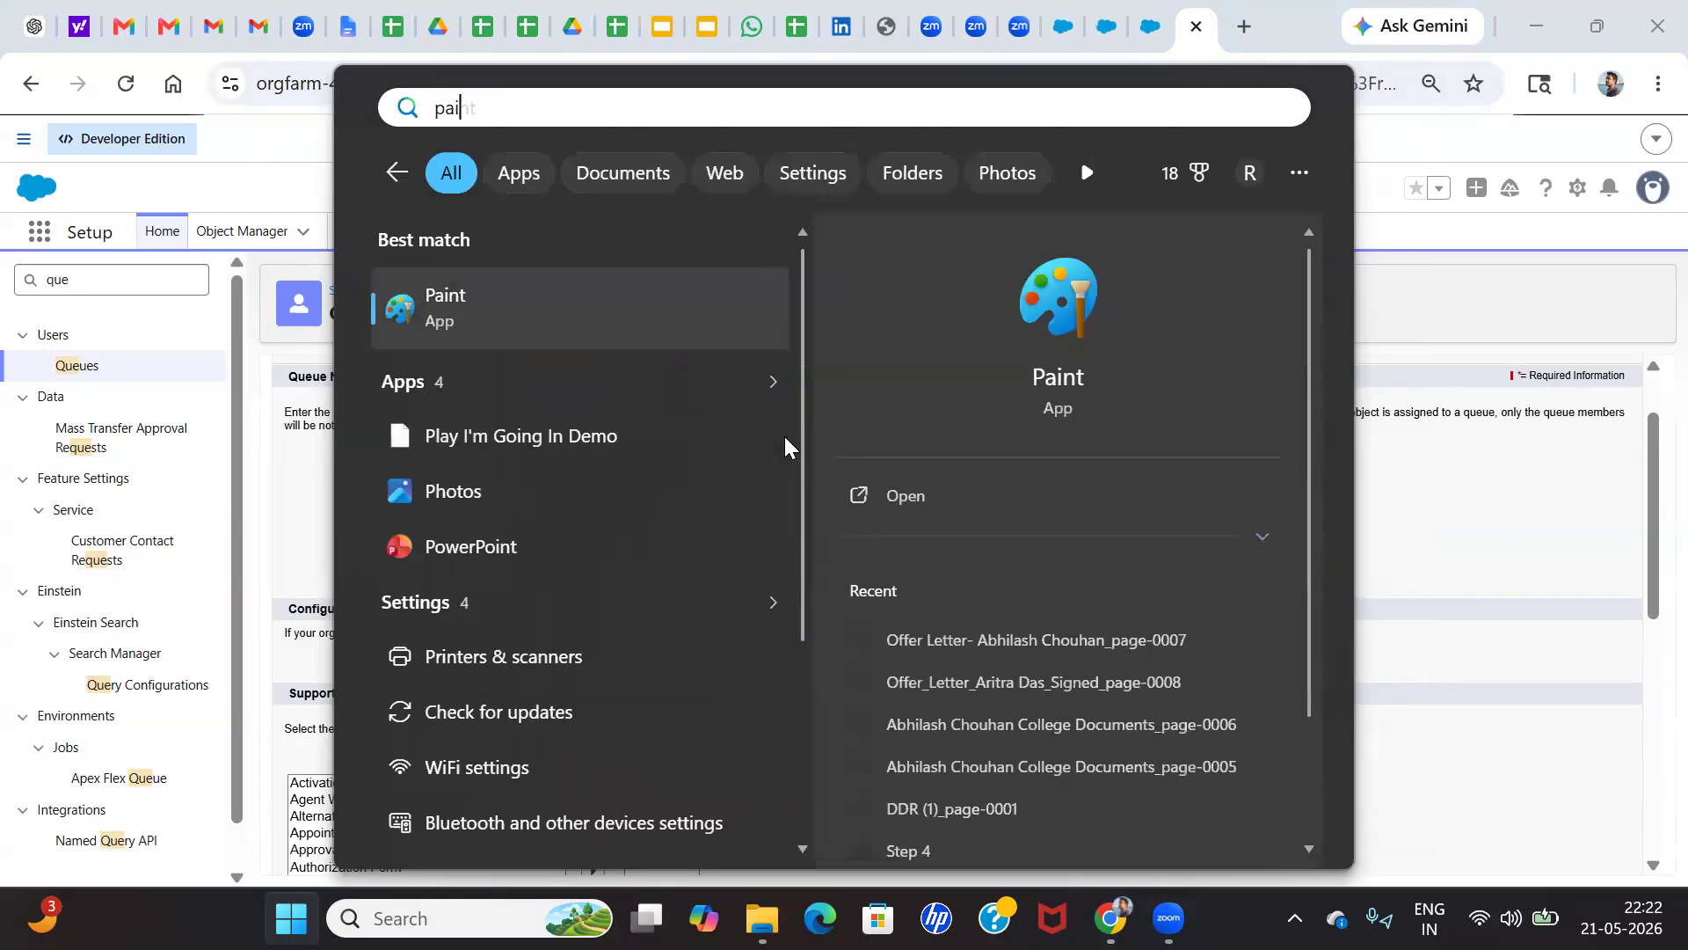
type("nt")
left_click(615, 277)
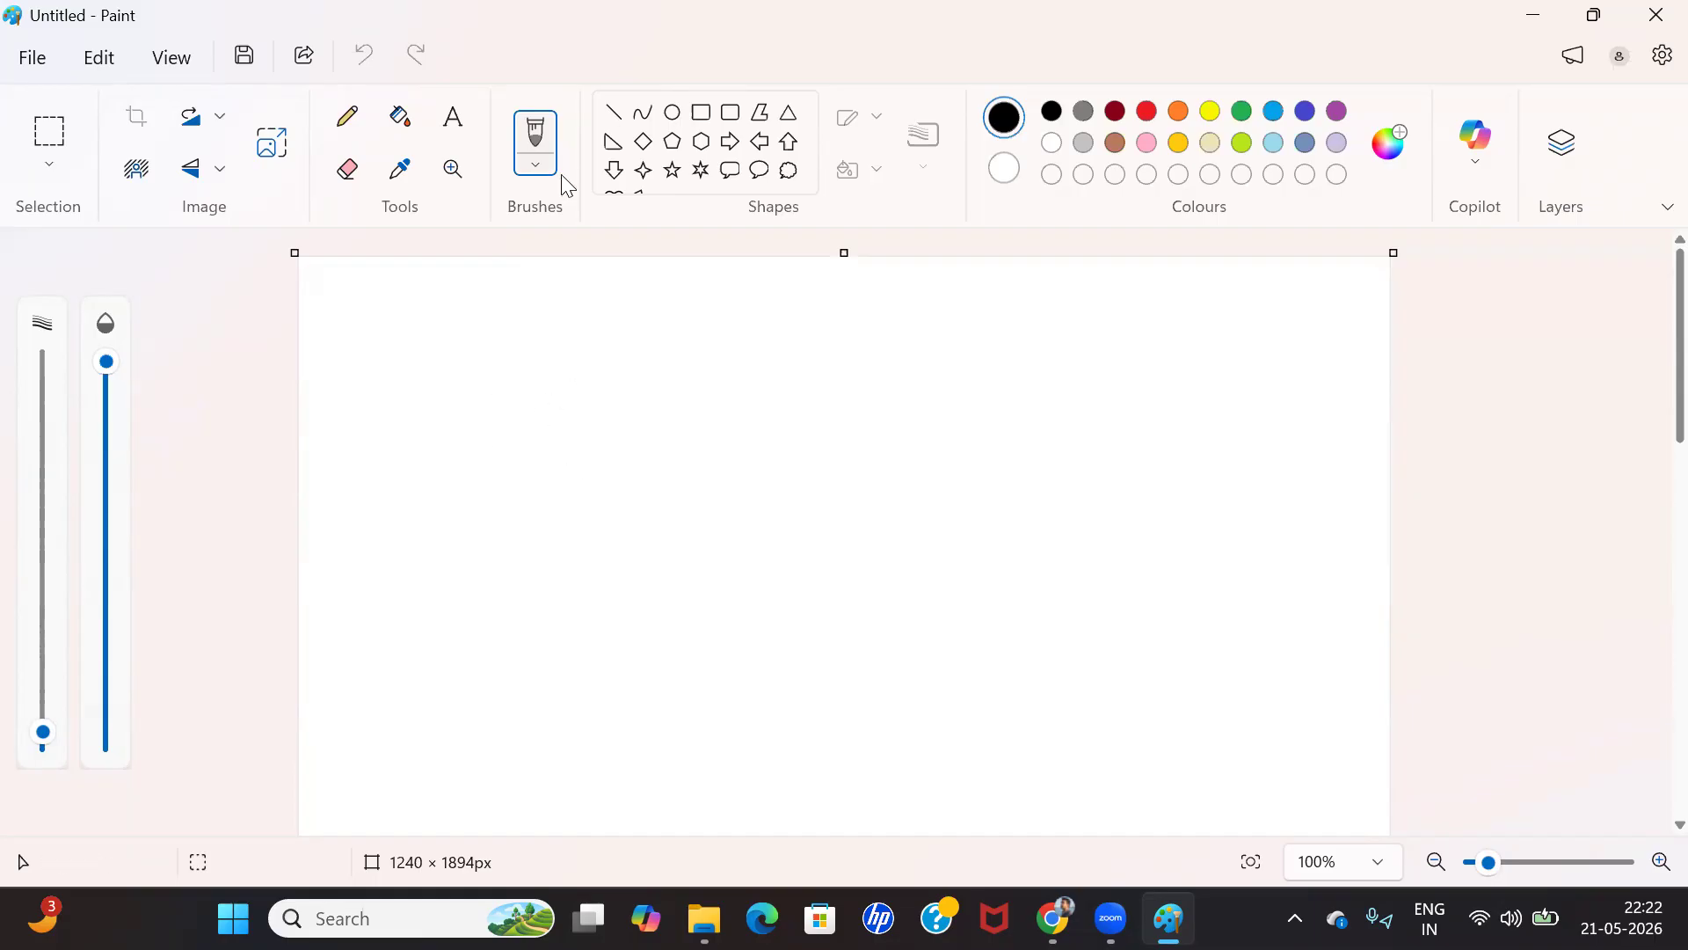
Draw a rectangle about 226 × 140 px near the canvas's upper edge and four smaller rectangles in a row below it
left_click(702, 114)
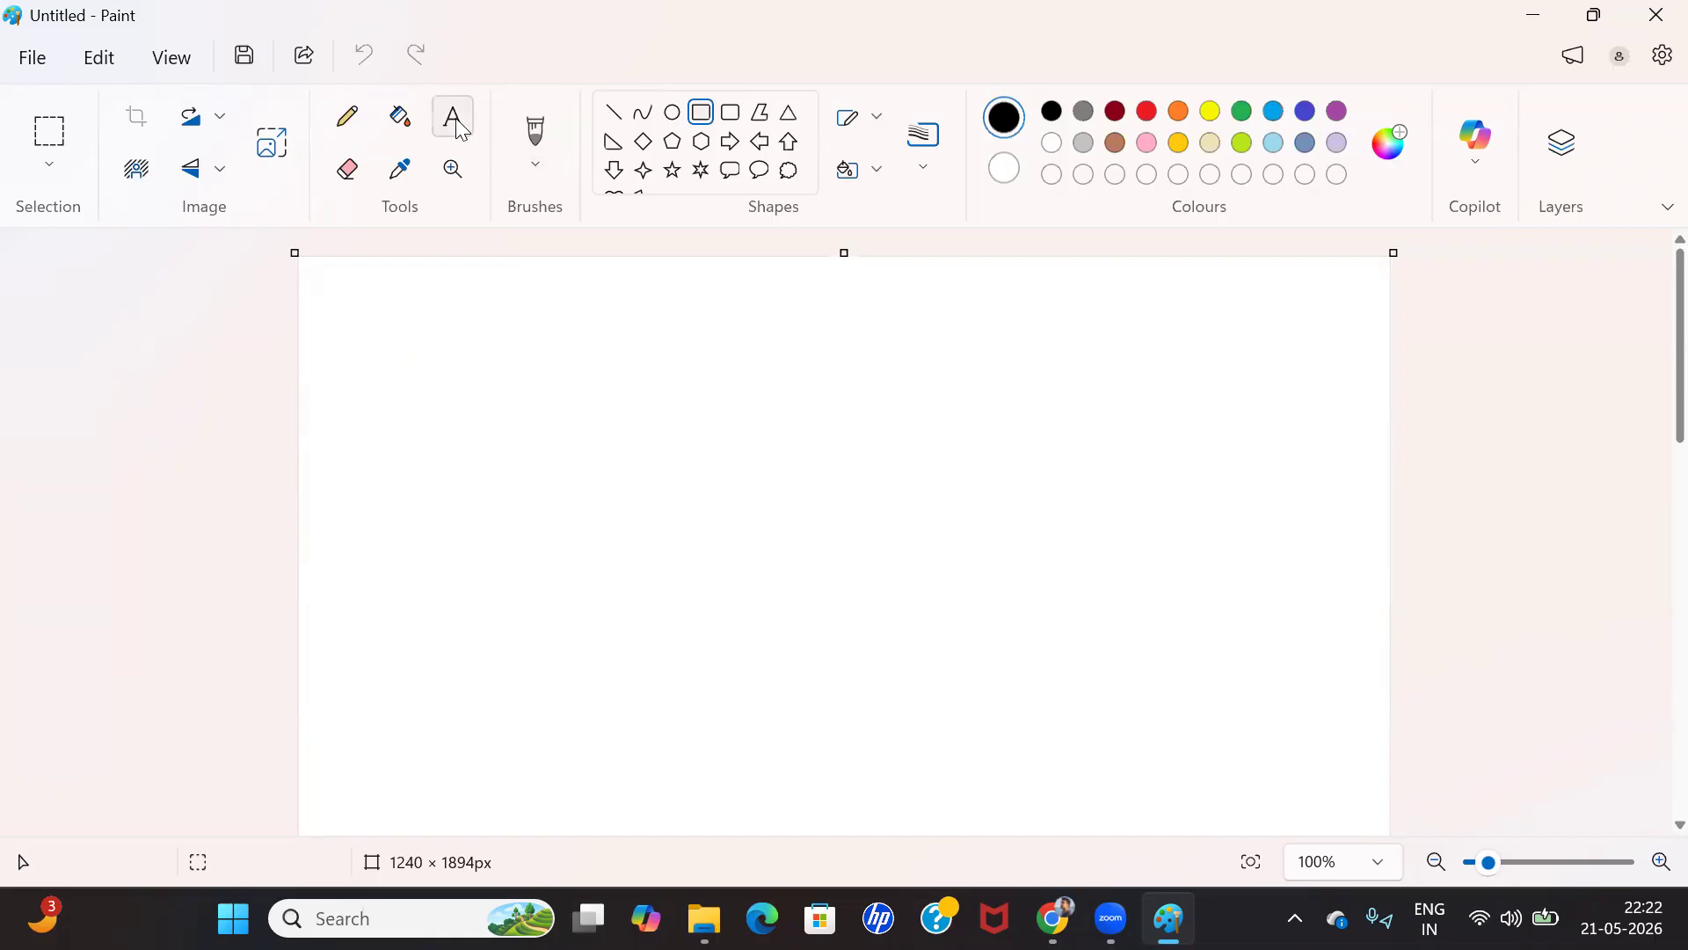
left_click_drag(671, 300, 871, 425)
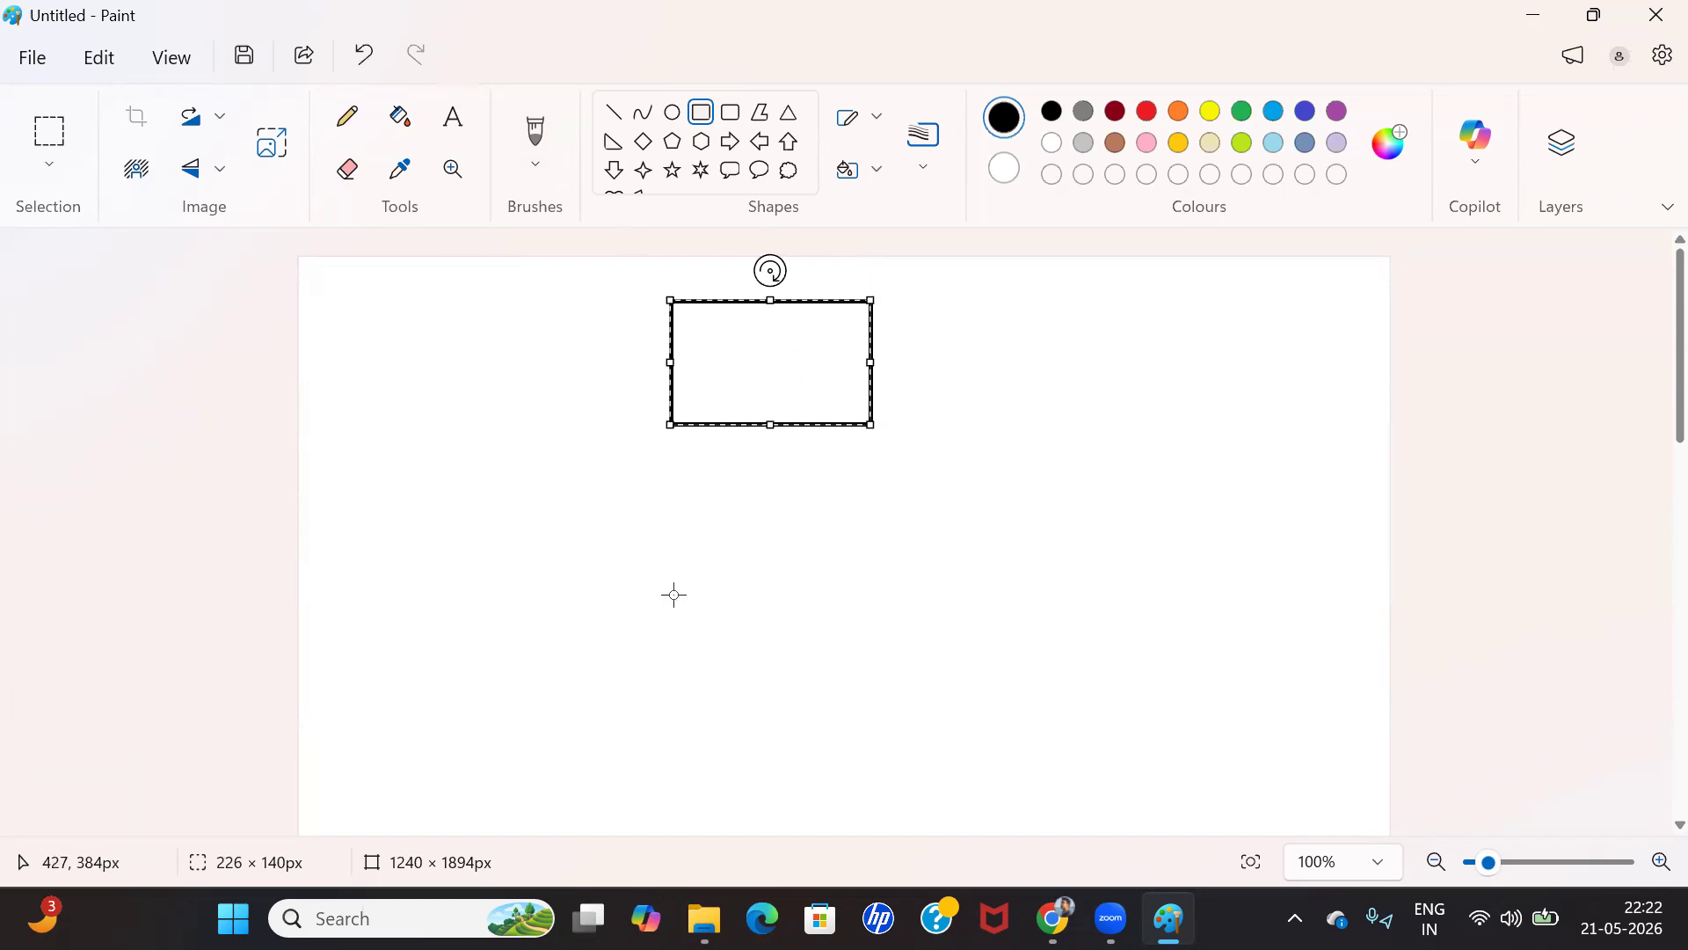
left_click(671, 592)
left_click_drag(358, 633, 454, 721)
left_click(738, 734)
left_click_drag(599, 615, 717, 706)
left_click_drag(870, 619, 994, 713)
left_click_drag(1137, 610, 1269, 714)
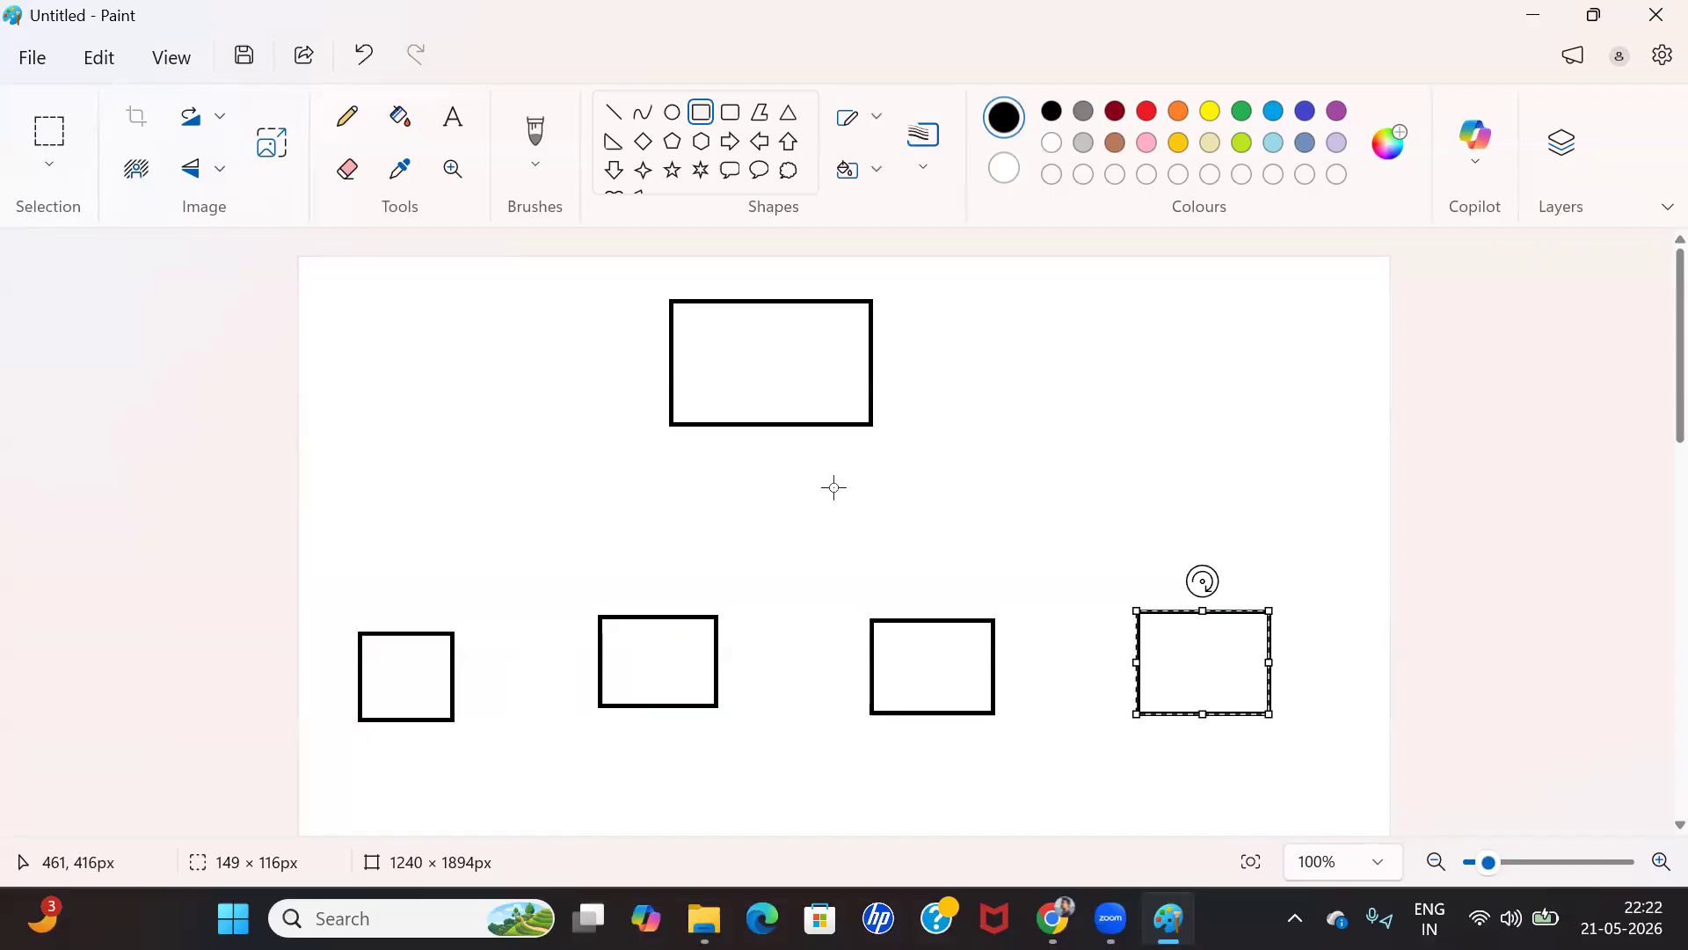
left_click(781, 328)
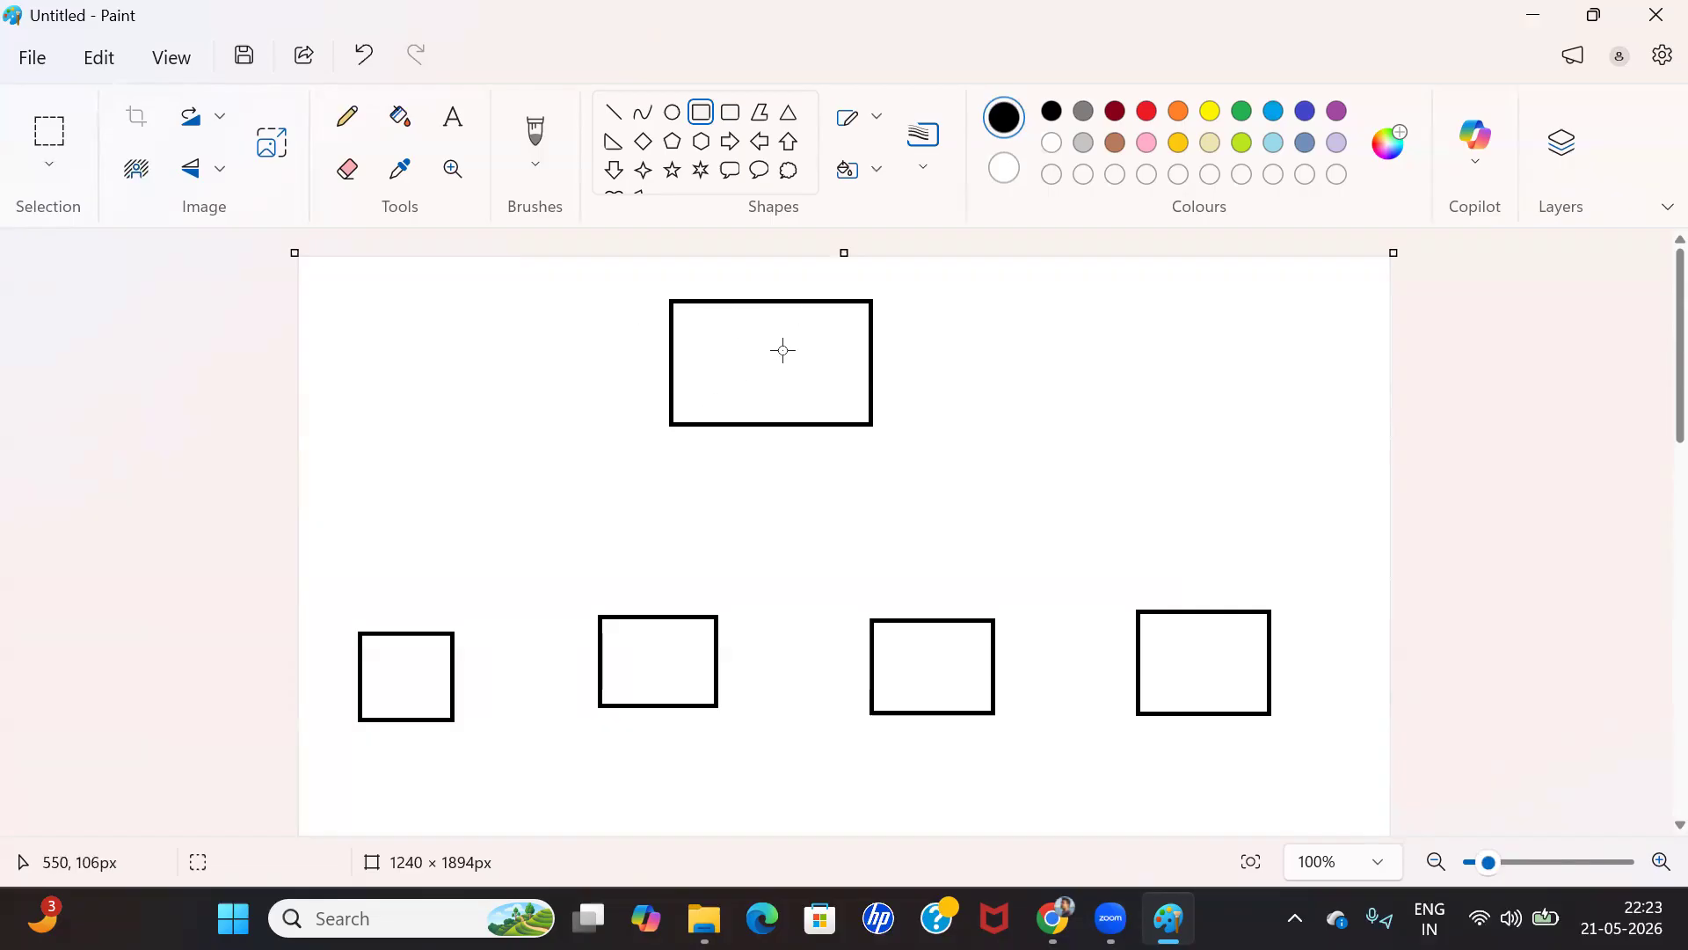
Enclose the row of four small rectangles in one rectangle about 1098 × 209 px
left_click(619, 113)
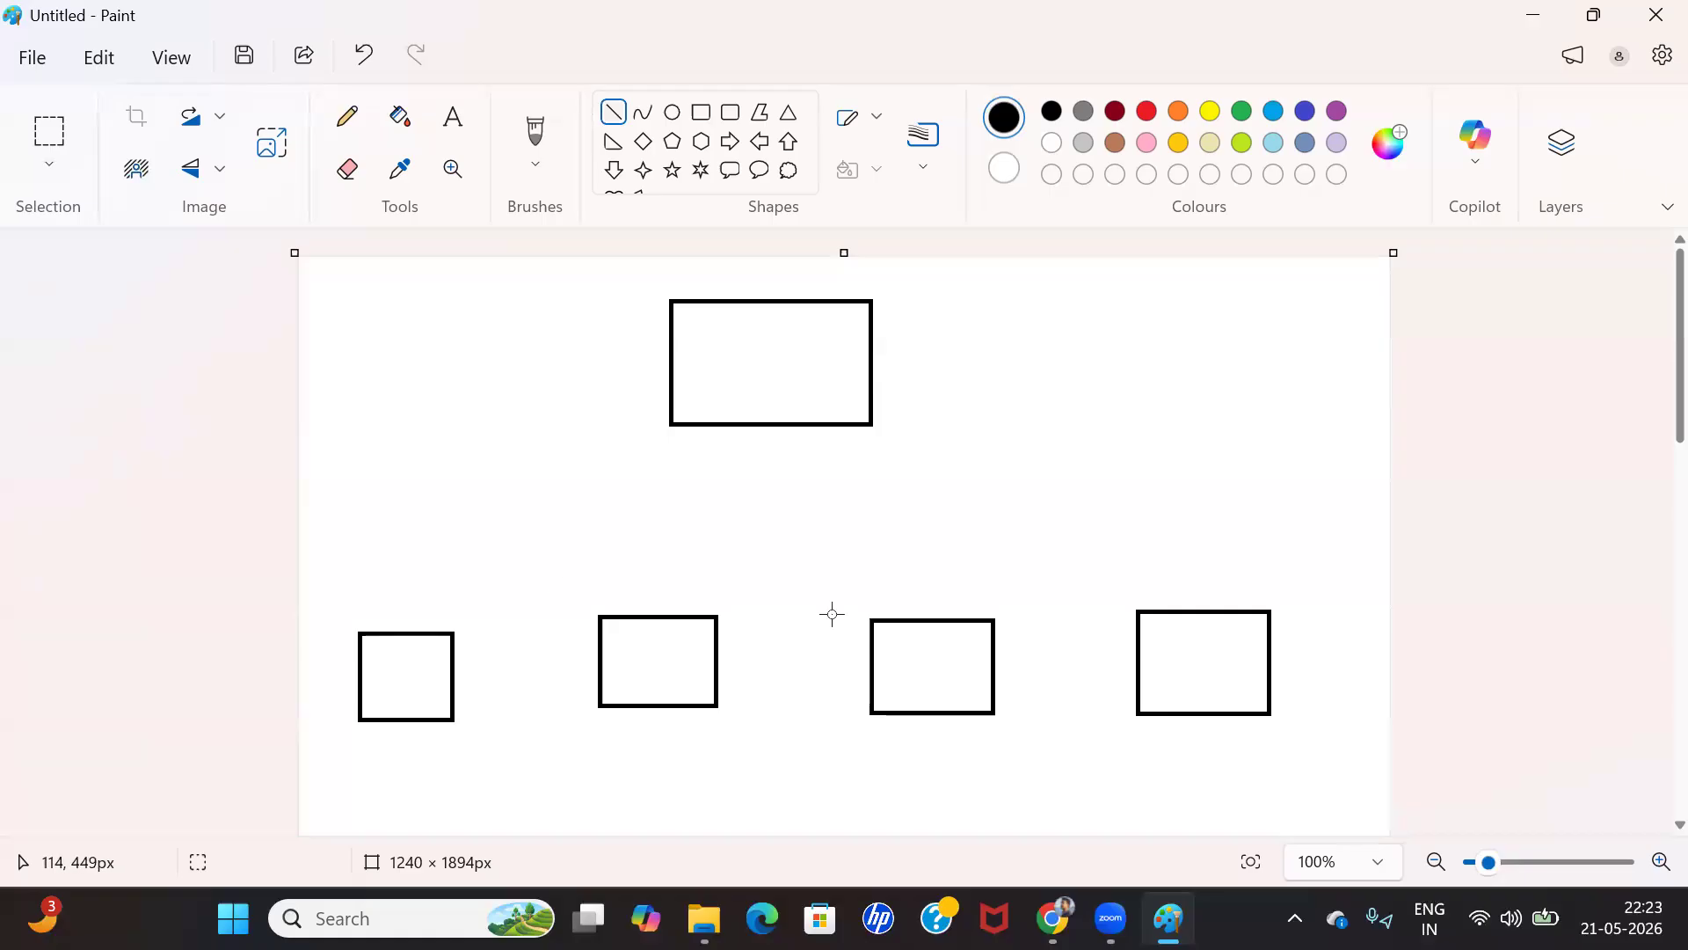
left_click(702, 111)
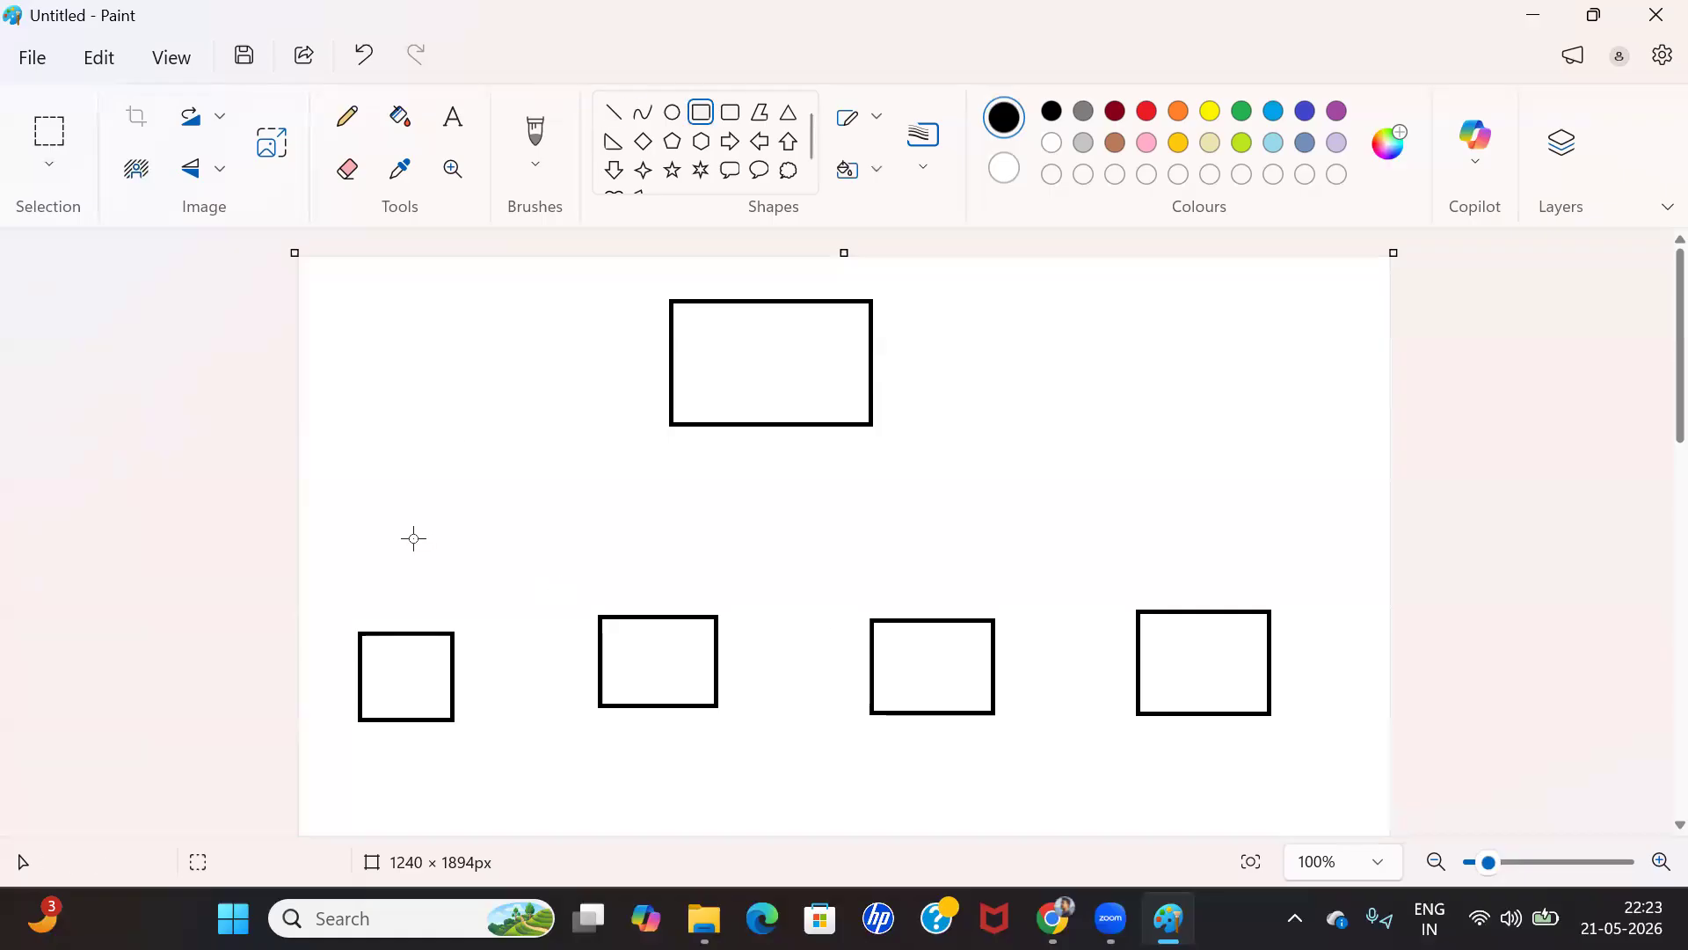
left_click_drag(337, 593, 1304, 777)
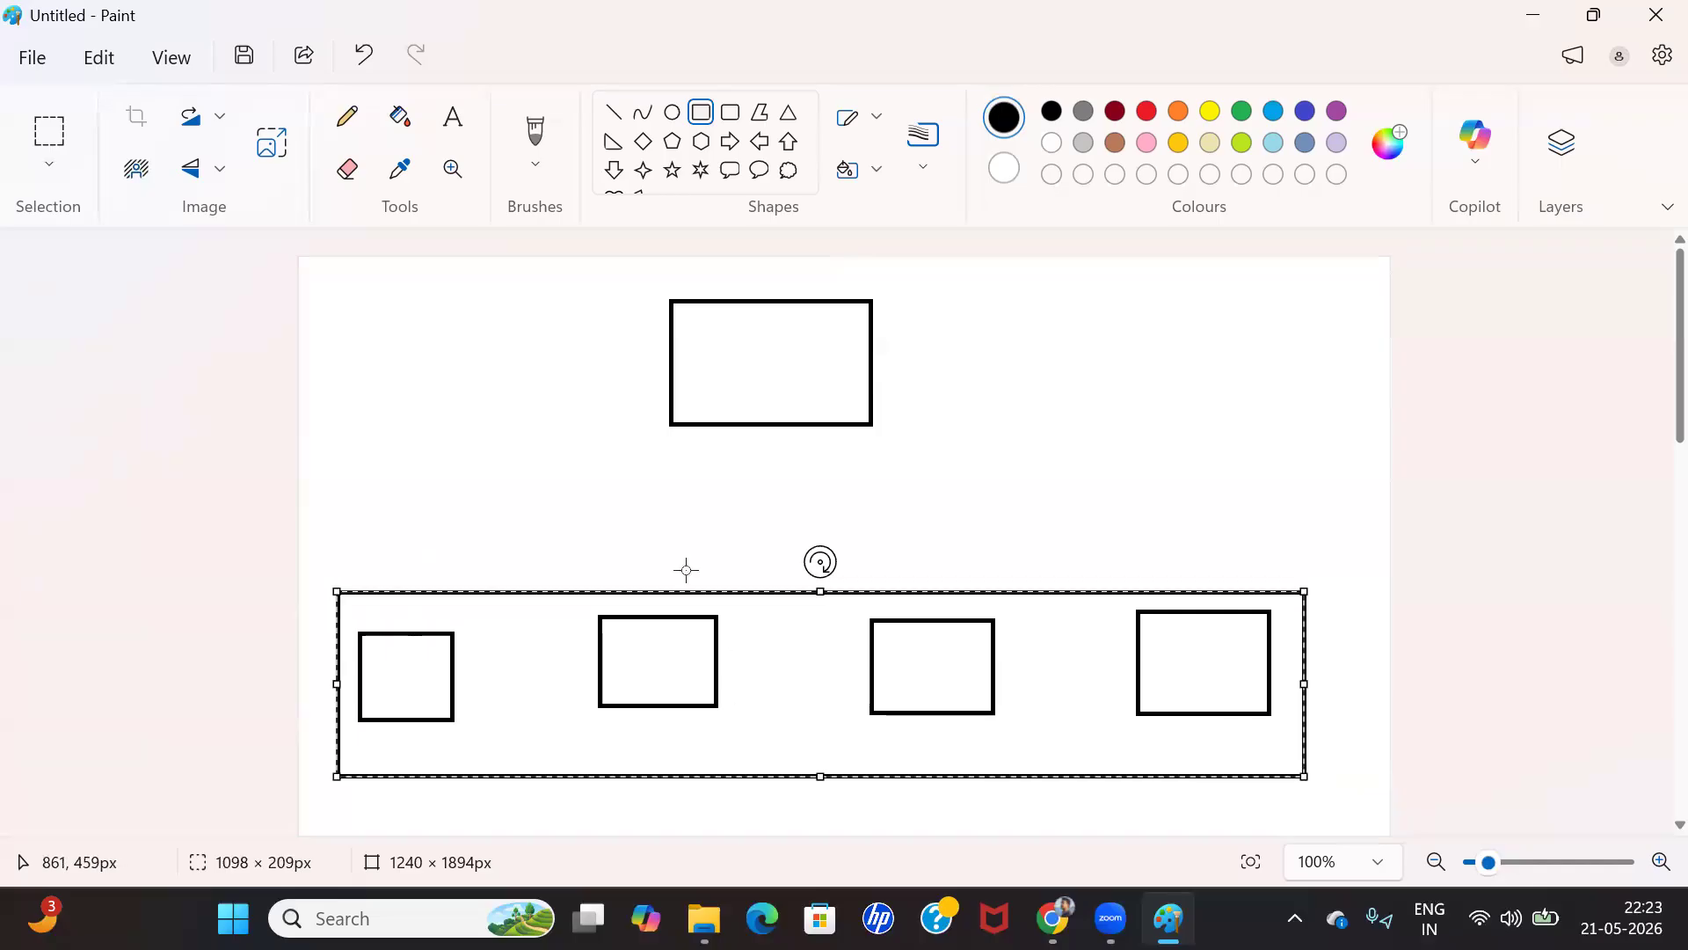
left_click(710, 468)
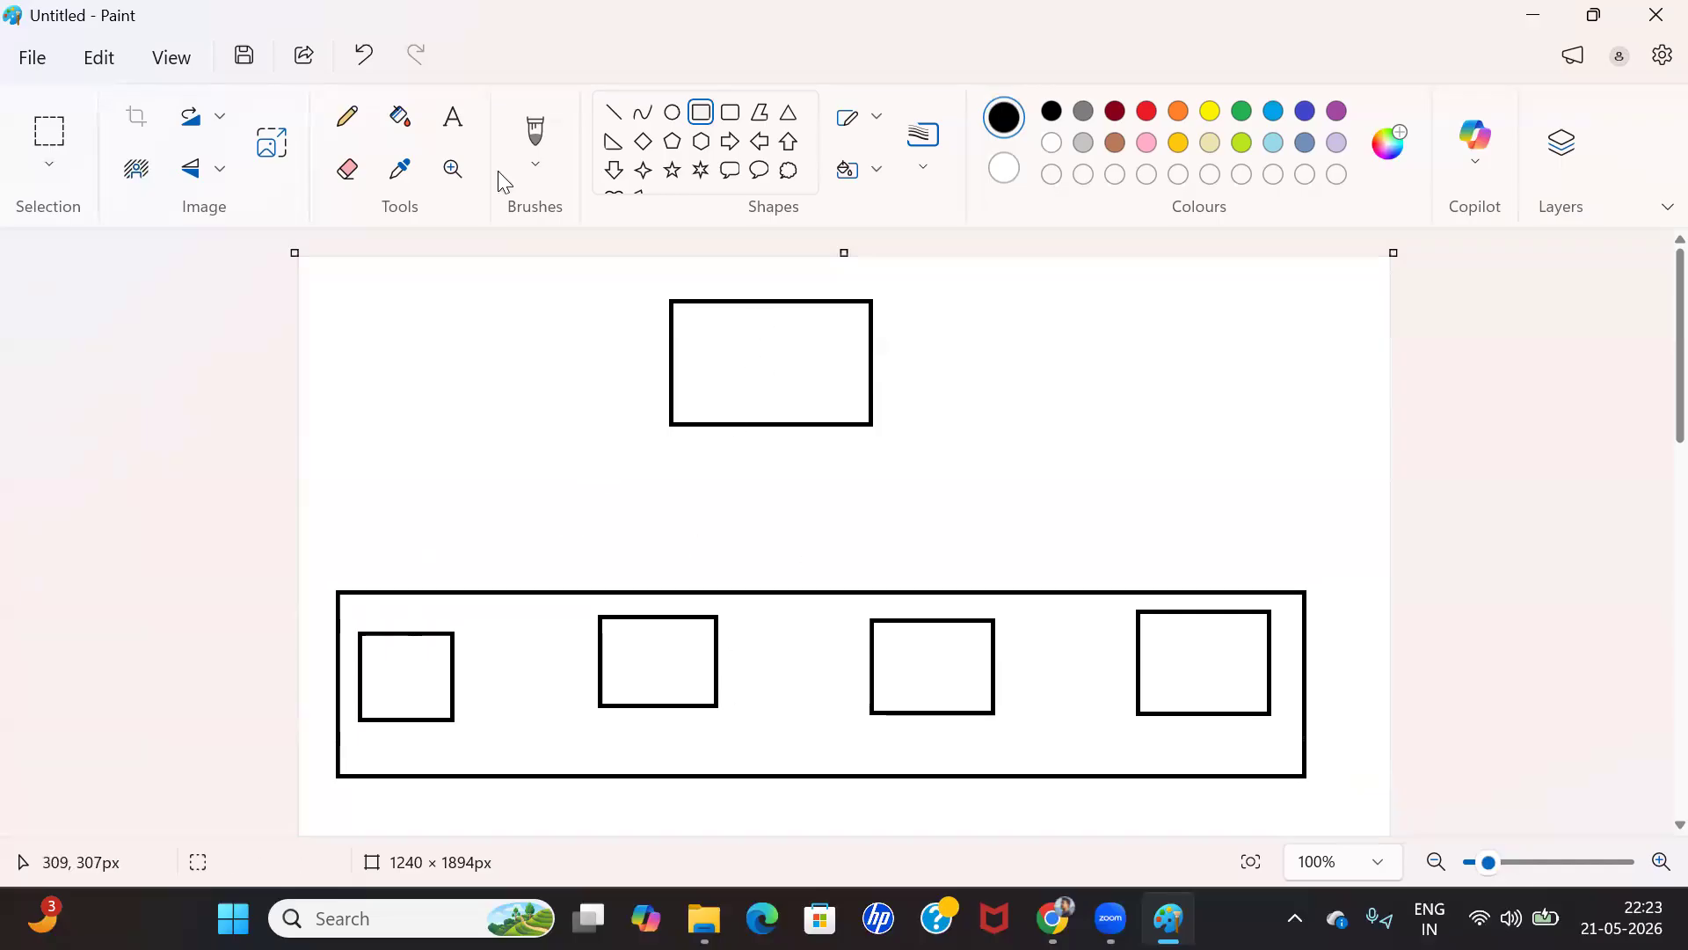
Draw a straight line from each of the four small rectangles to the lower edge of the large upper rectangle
left_click(614, 113)
left_click_drag(414, 629, 757, 426)
left_click(694, 620)
mouse_move(692, 613)
left_mouse_down()
mouse_move(745, 420)
mouse_move(928, 616)
left_mouse_up()
left_click(922, 615)
left_click(1021, 485)
mouse_move(1195, 613)
left_mouse_down()
mouse_move(829, 517)
mouse_move(751, 419)
left_mouse_up()
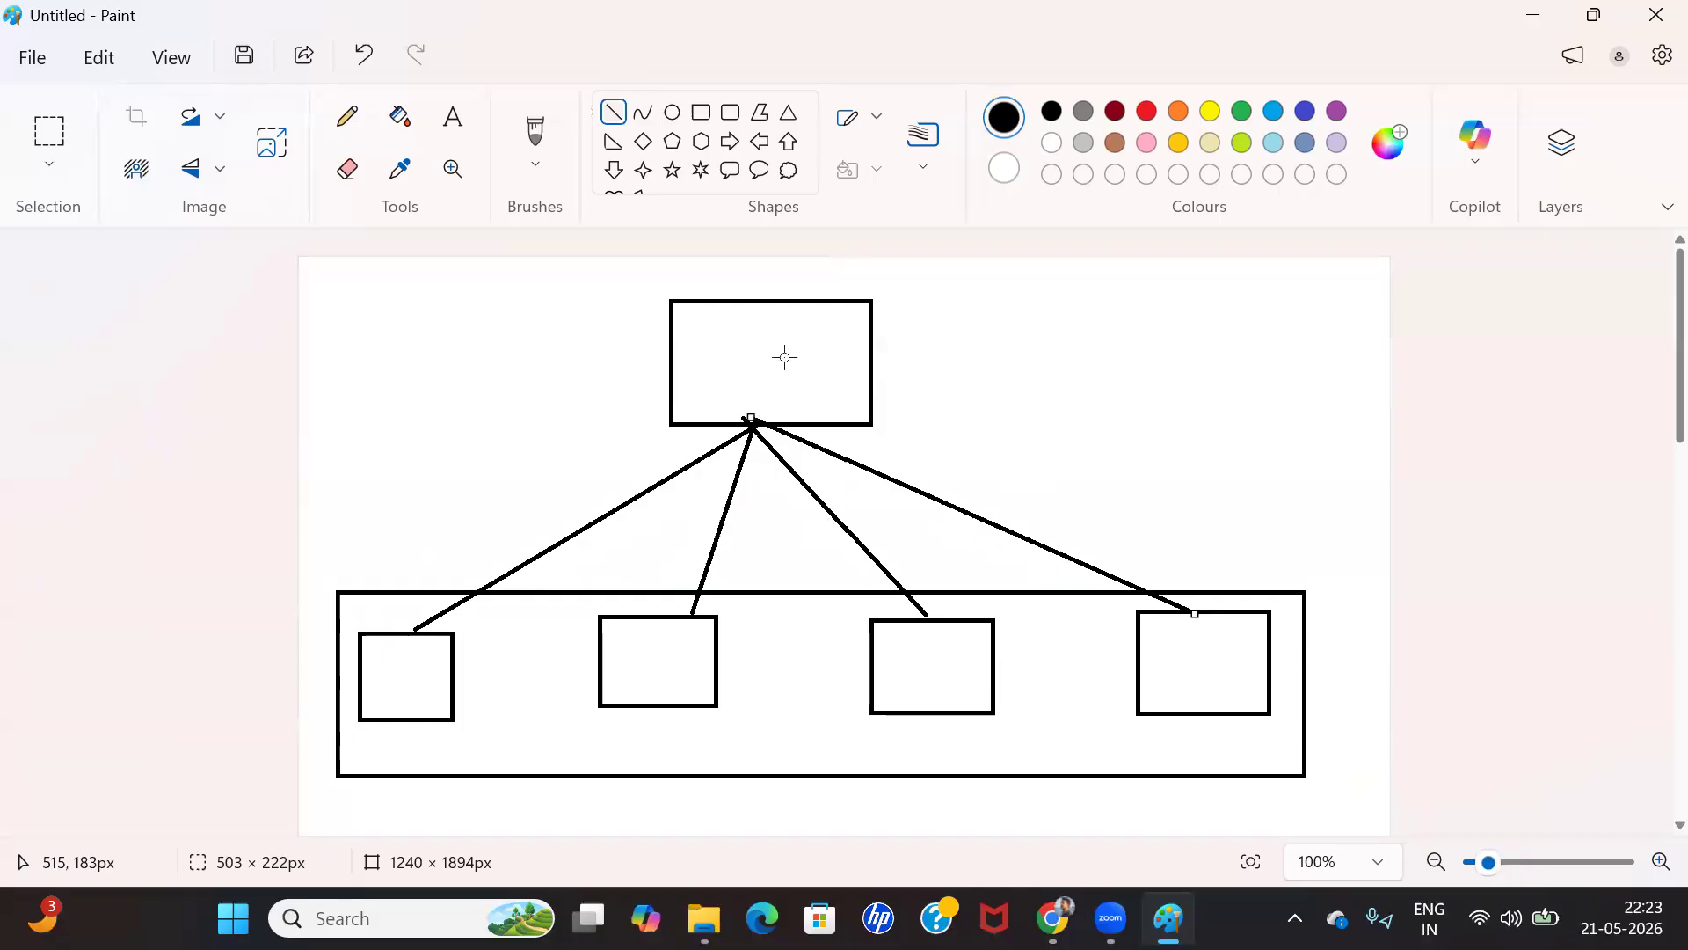
left_click(1008, 341)
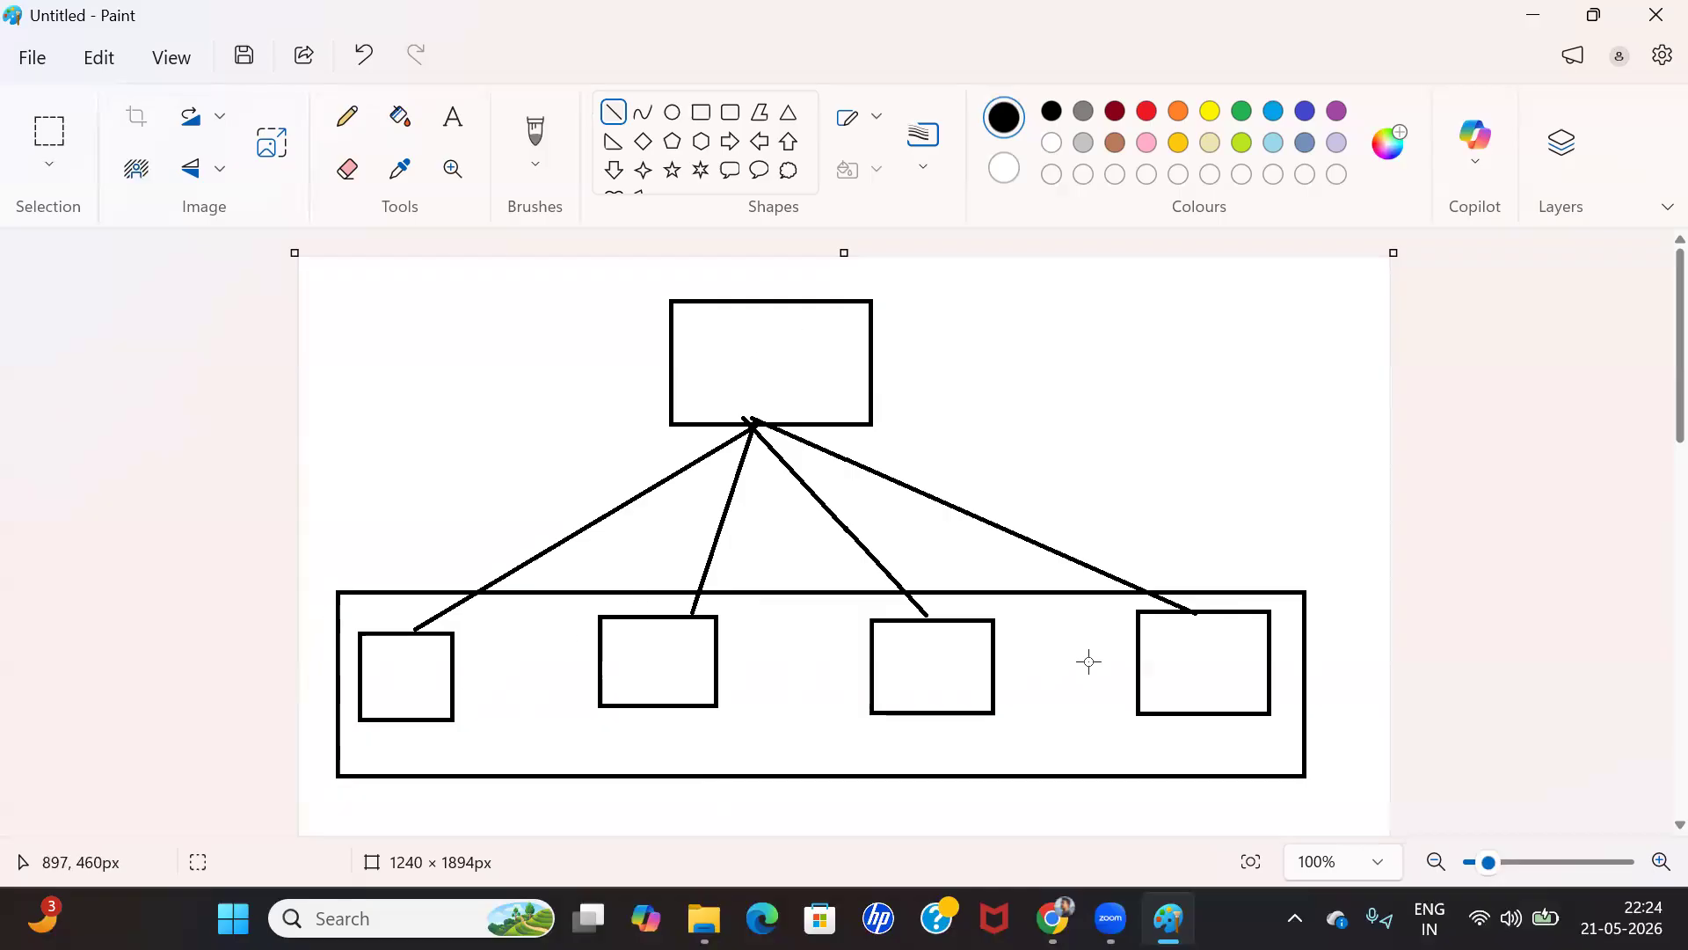
Switch back to the new queue in Salesforce Setup and add Case to its supported objects
key("alt+Tab")
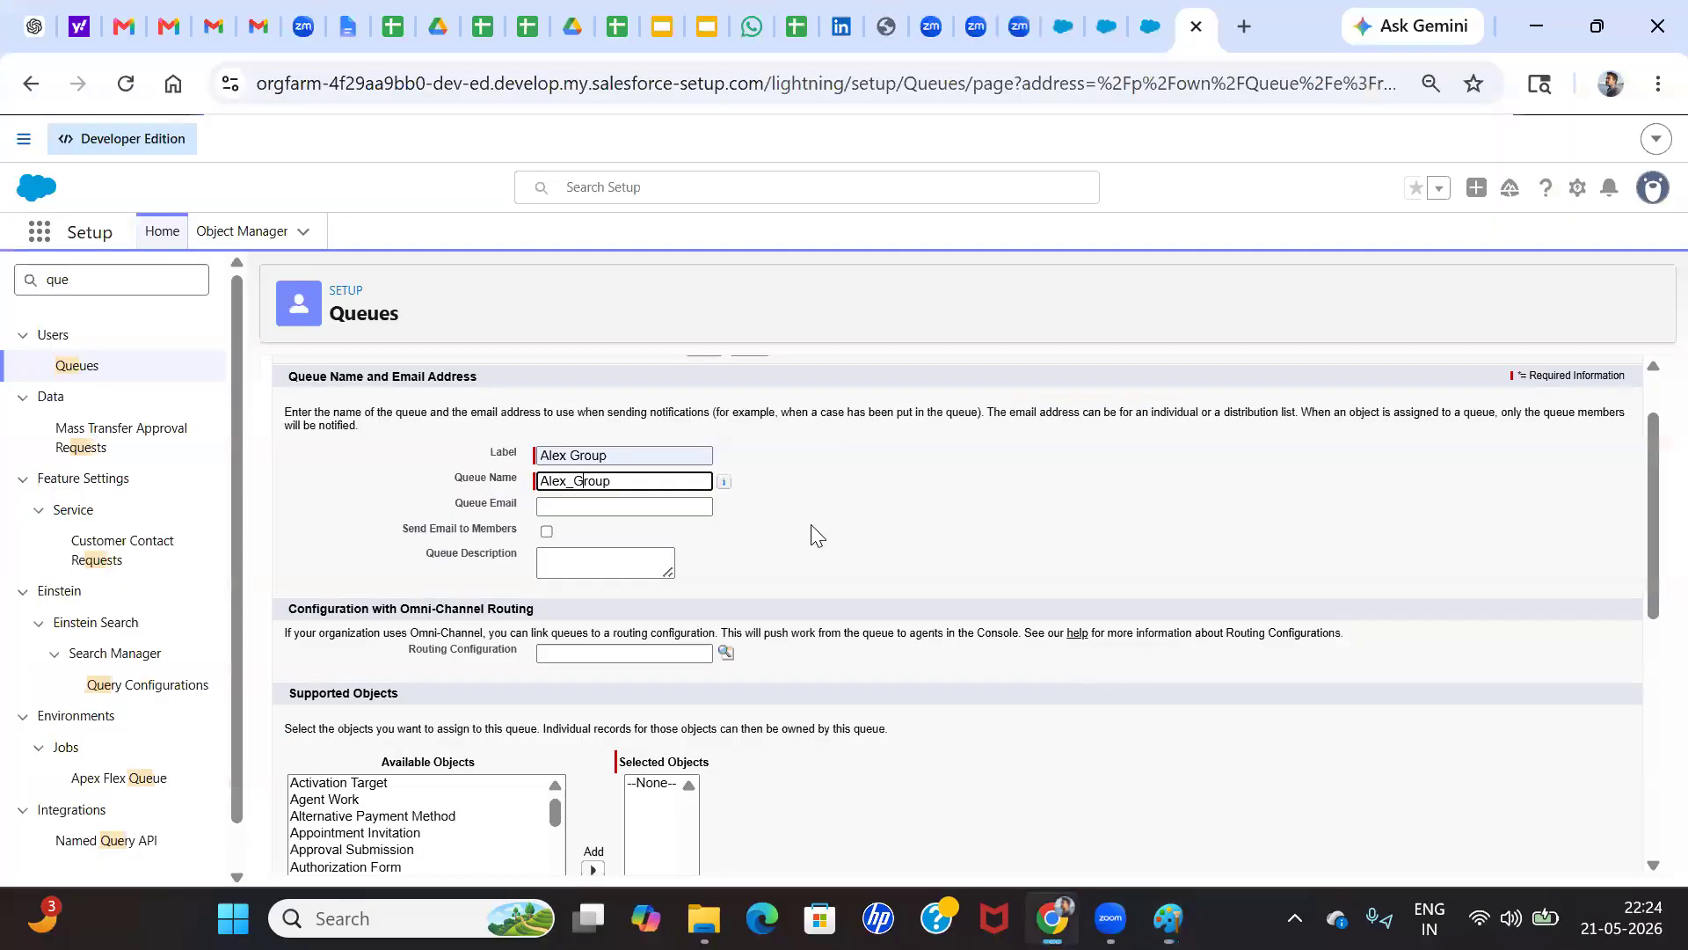
left_click(719, 529)
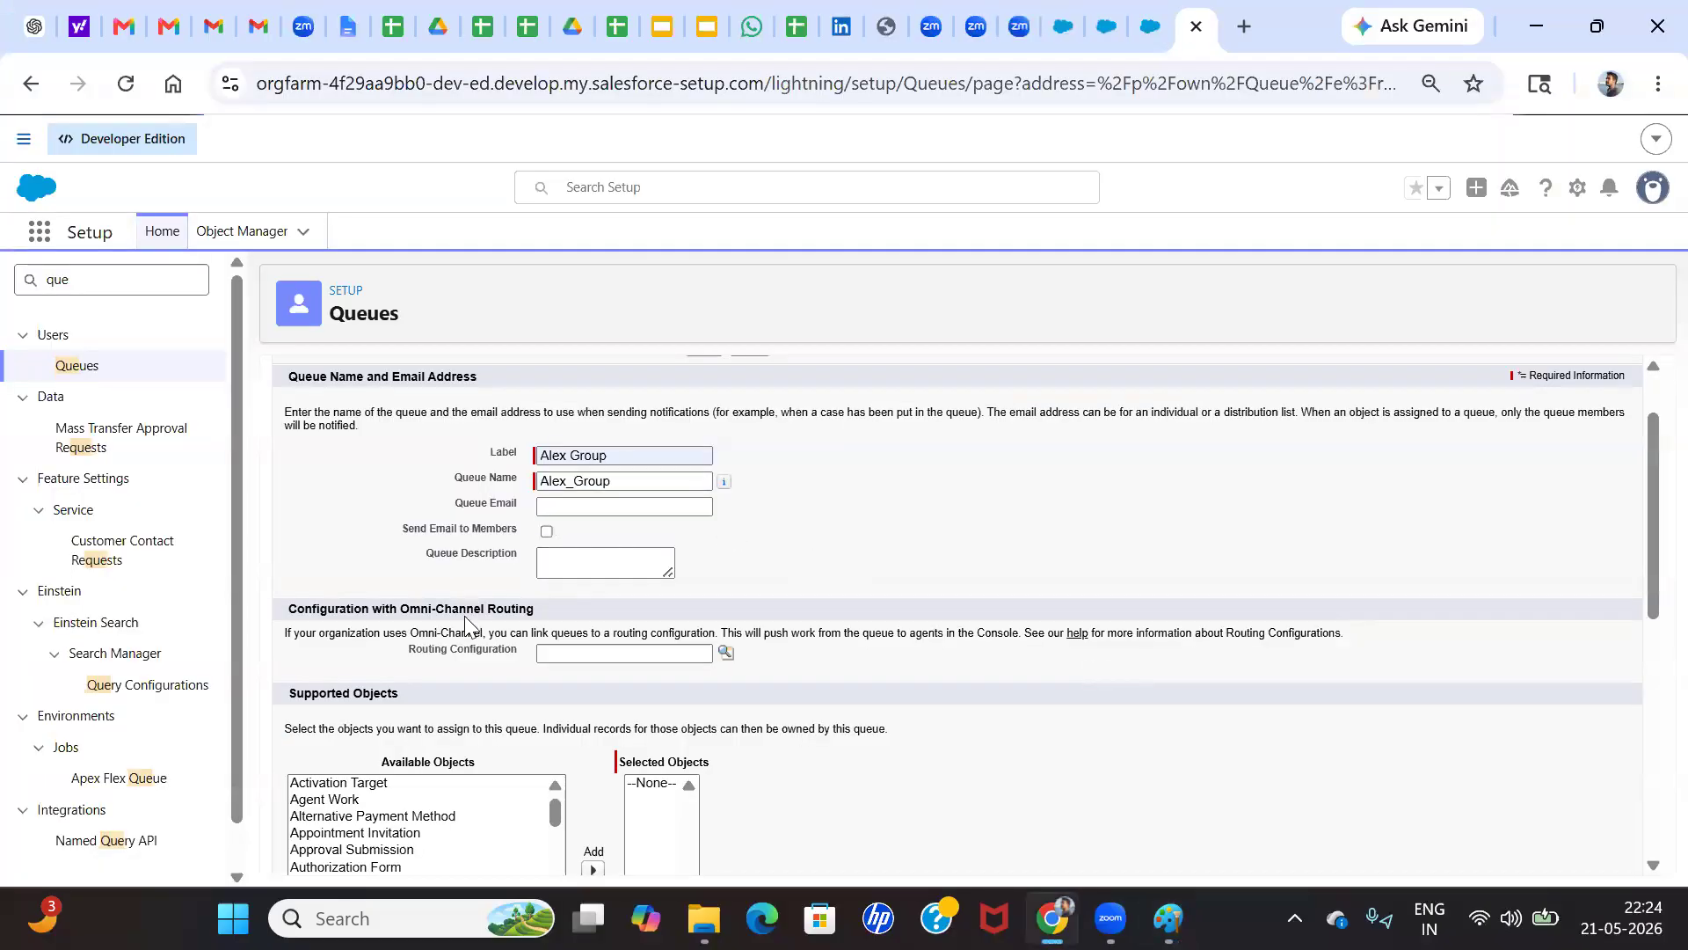
scroll(466, 622, "down", 1)
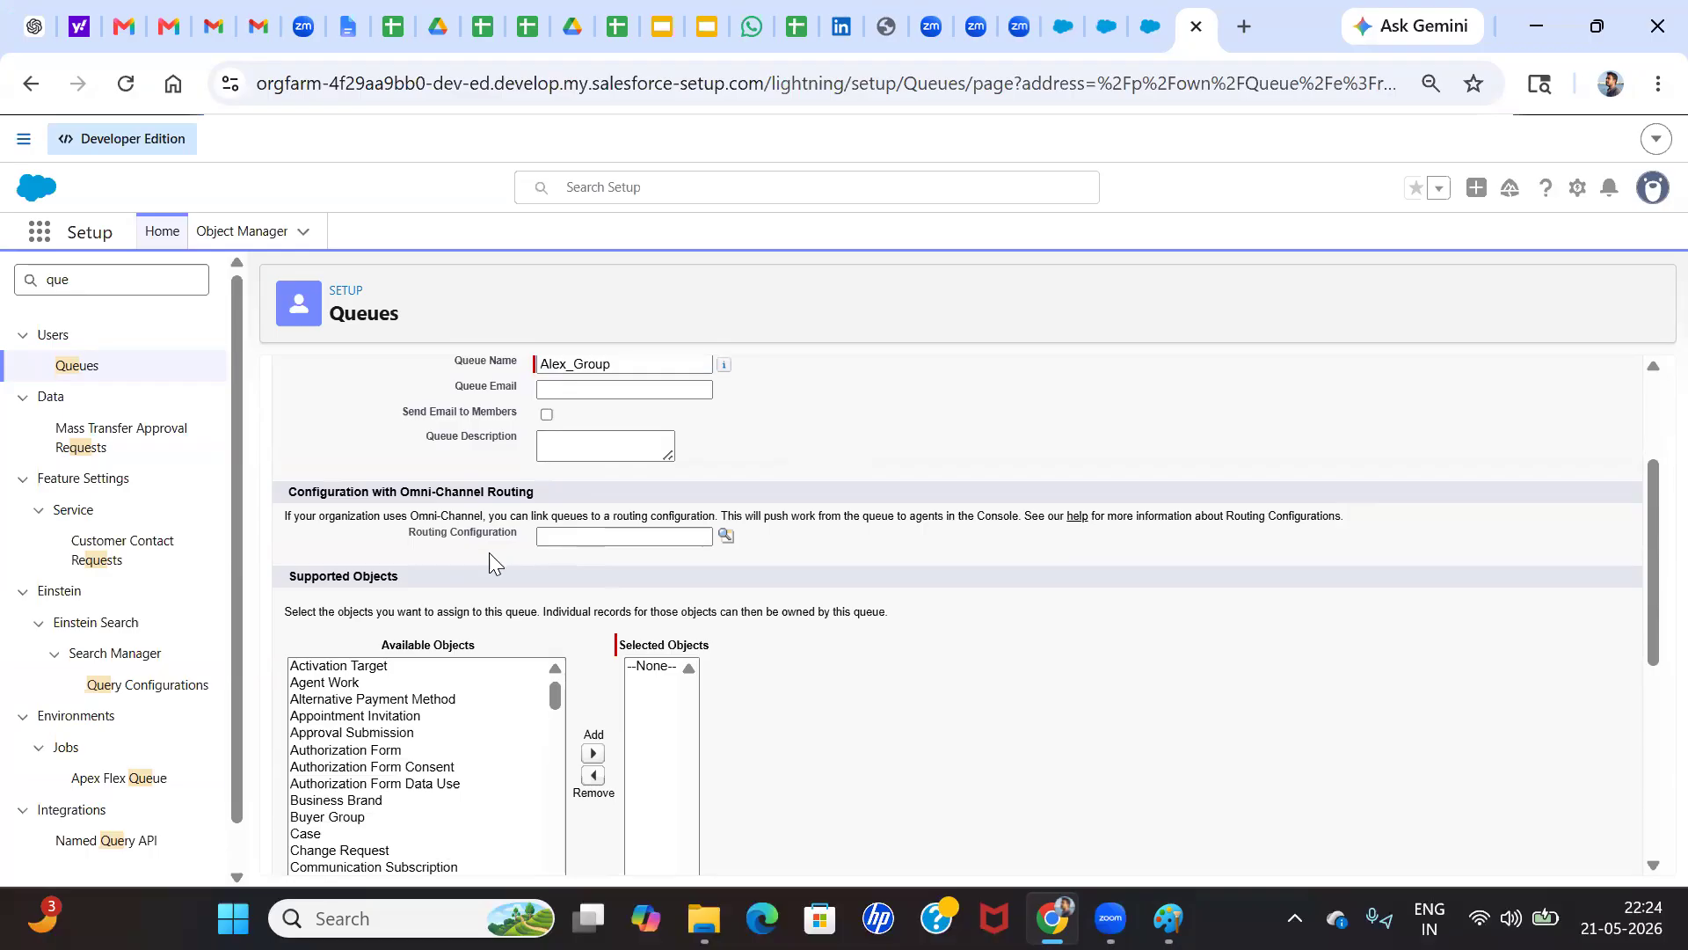
scroll(396, 703, "down", 3)
left_click(312, 674)
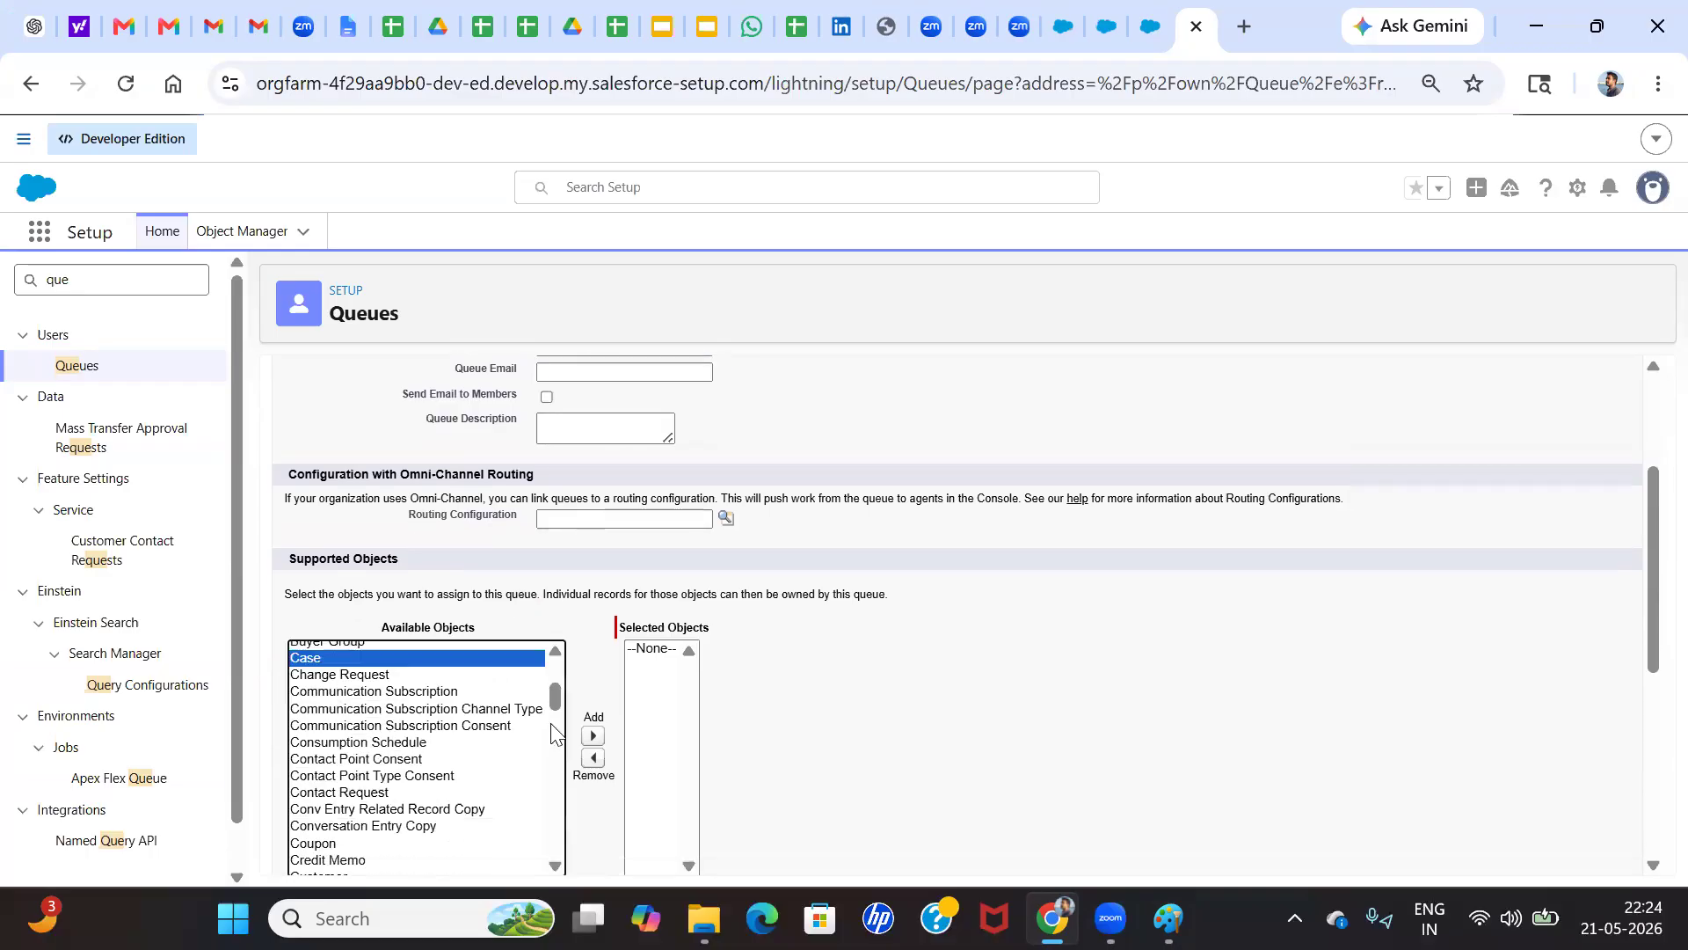
left_click(591, 739)
left_click(795, 649)
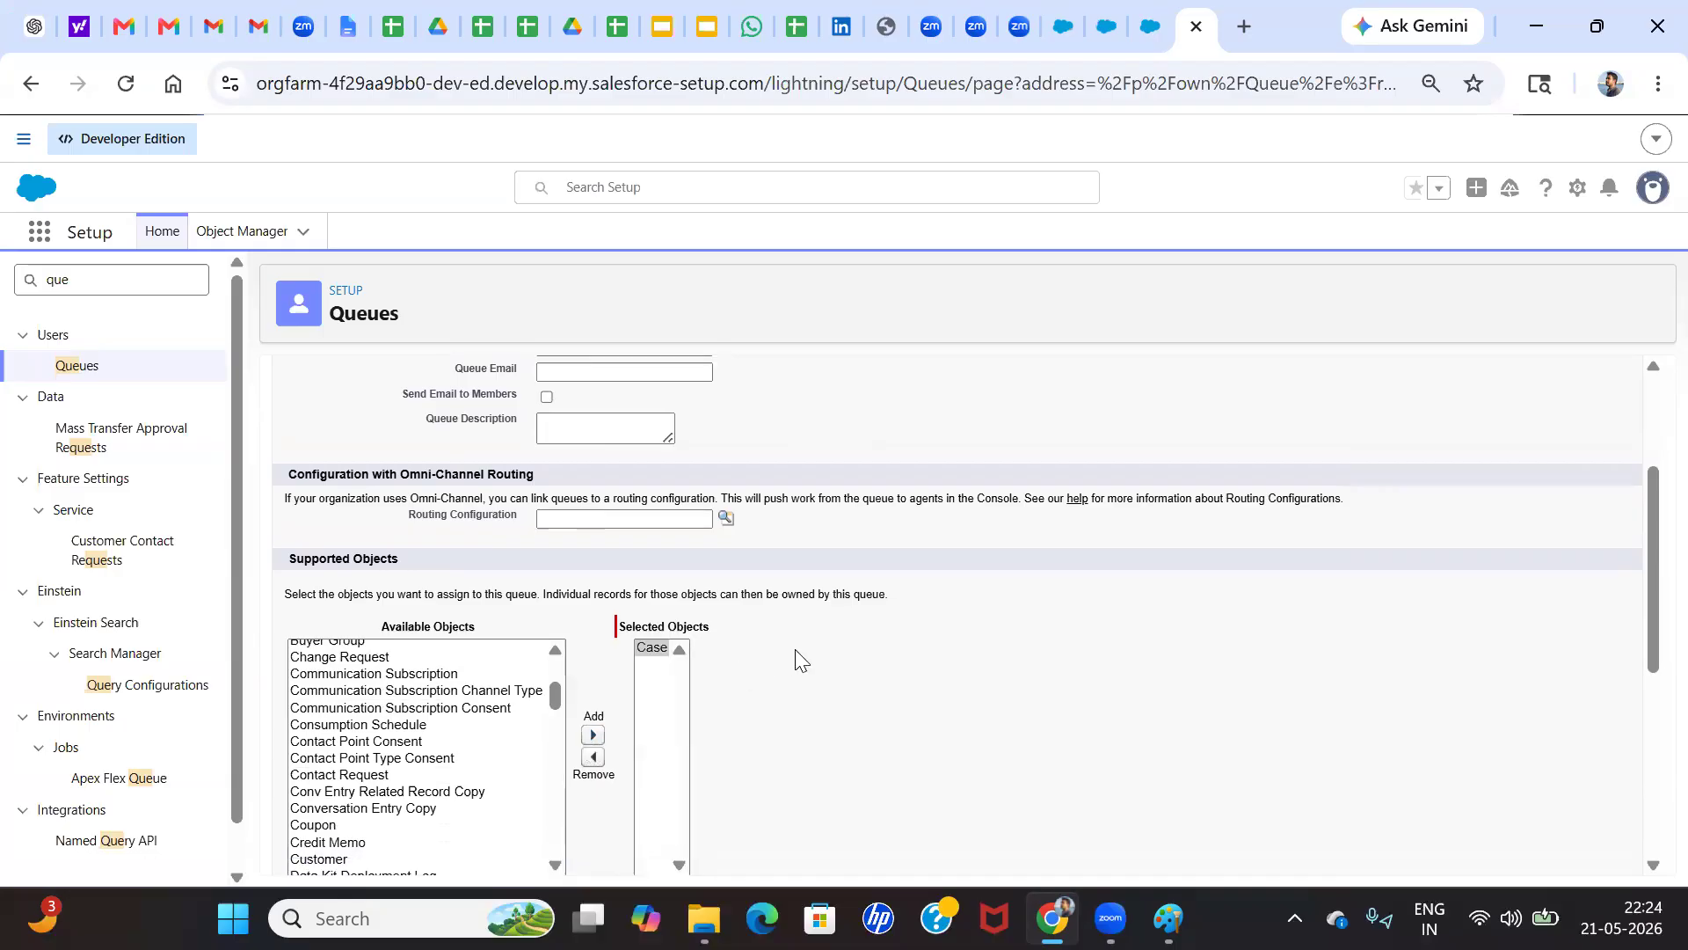
scroll(758, 595, "down", 4)
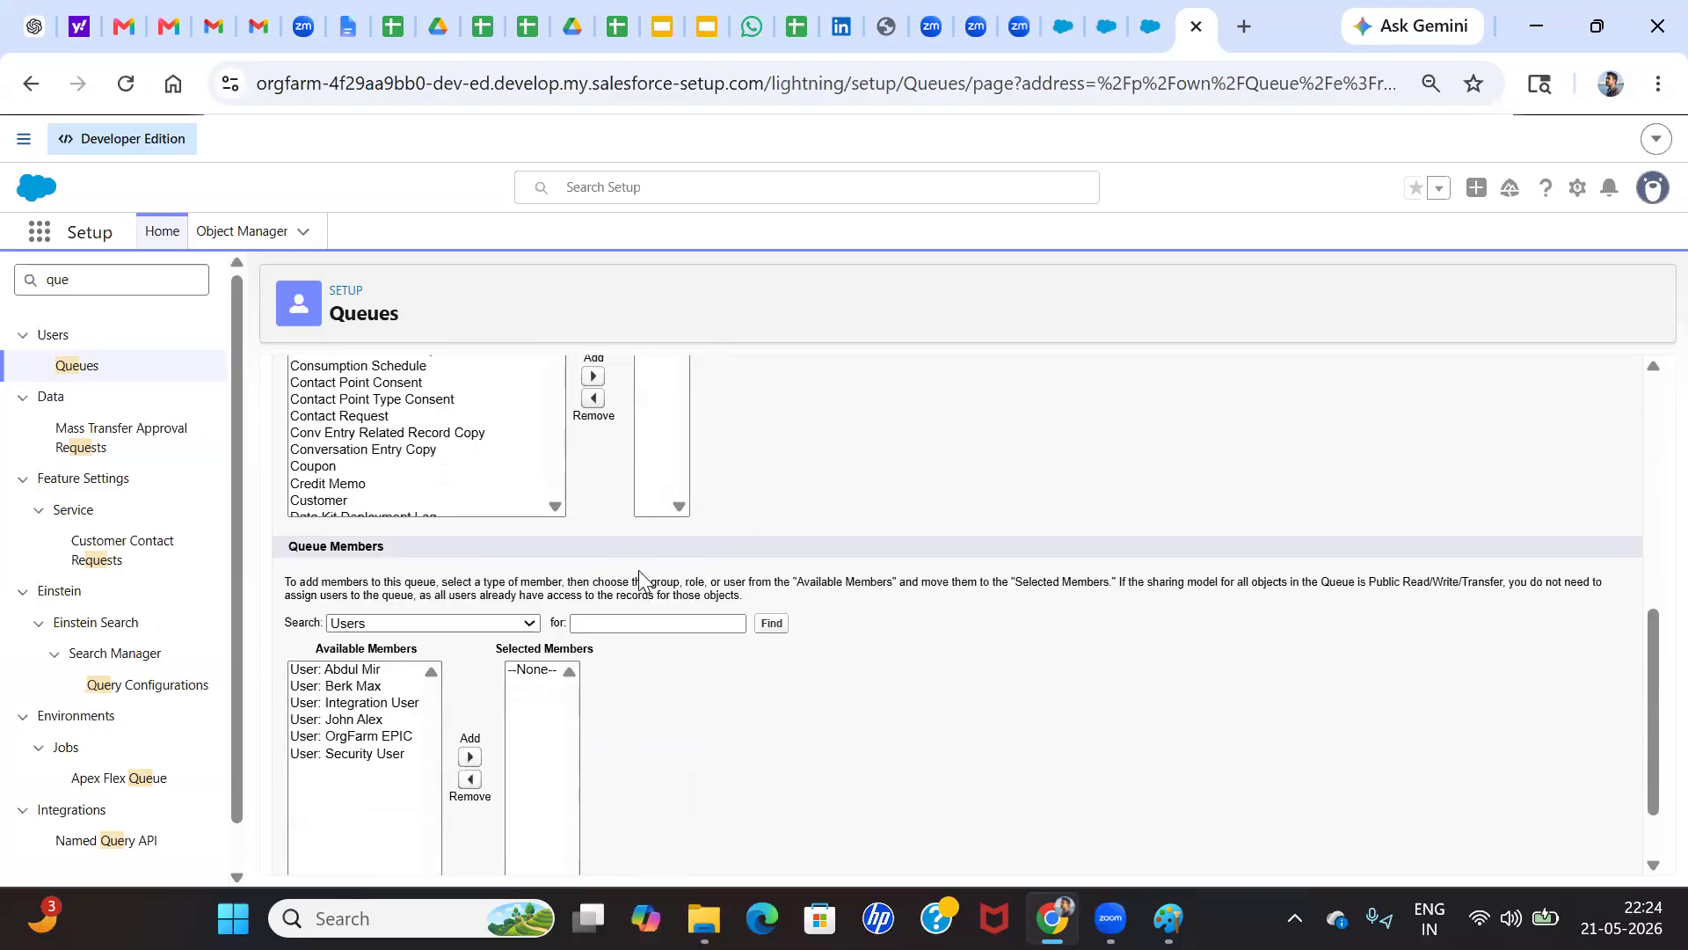
Add the second and fourth users in the available members list to the new queue's selected members
scroll(466, 577, "up", 2)
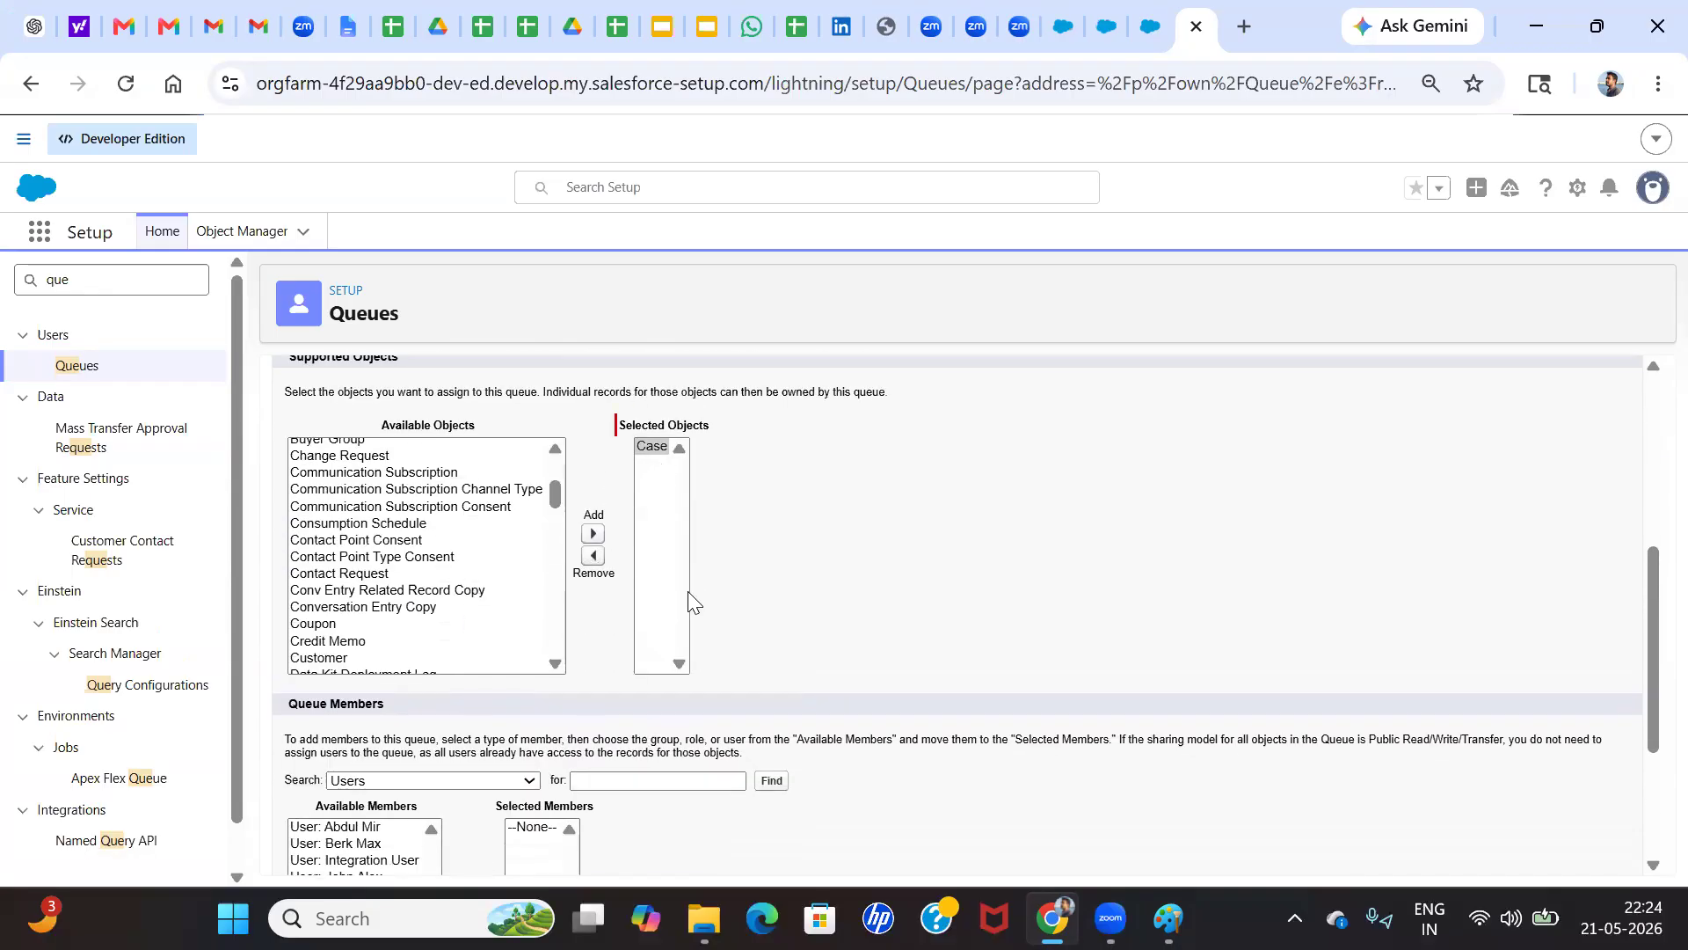
scroll(716, 659, "down", 2)
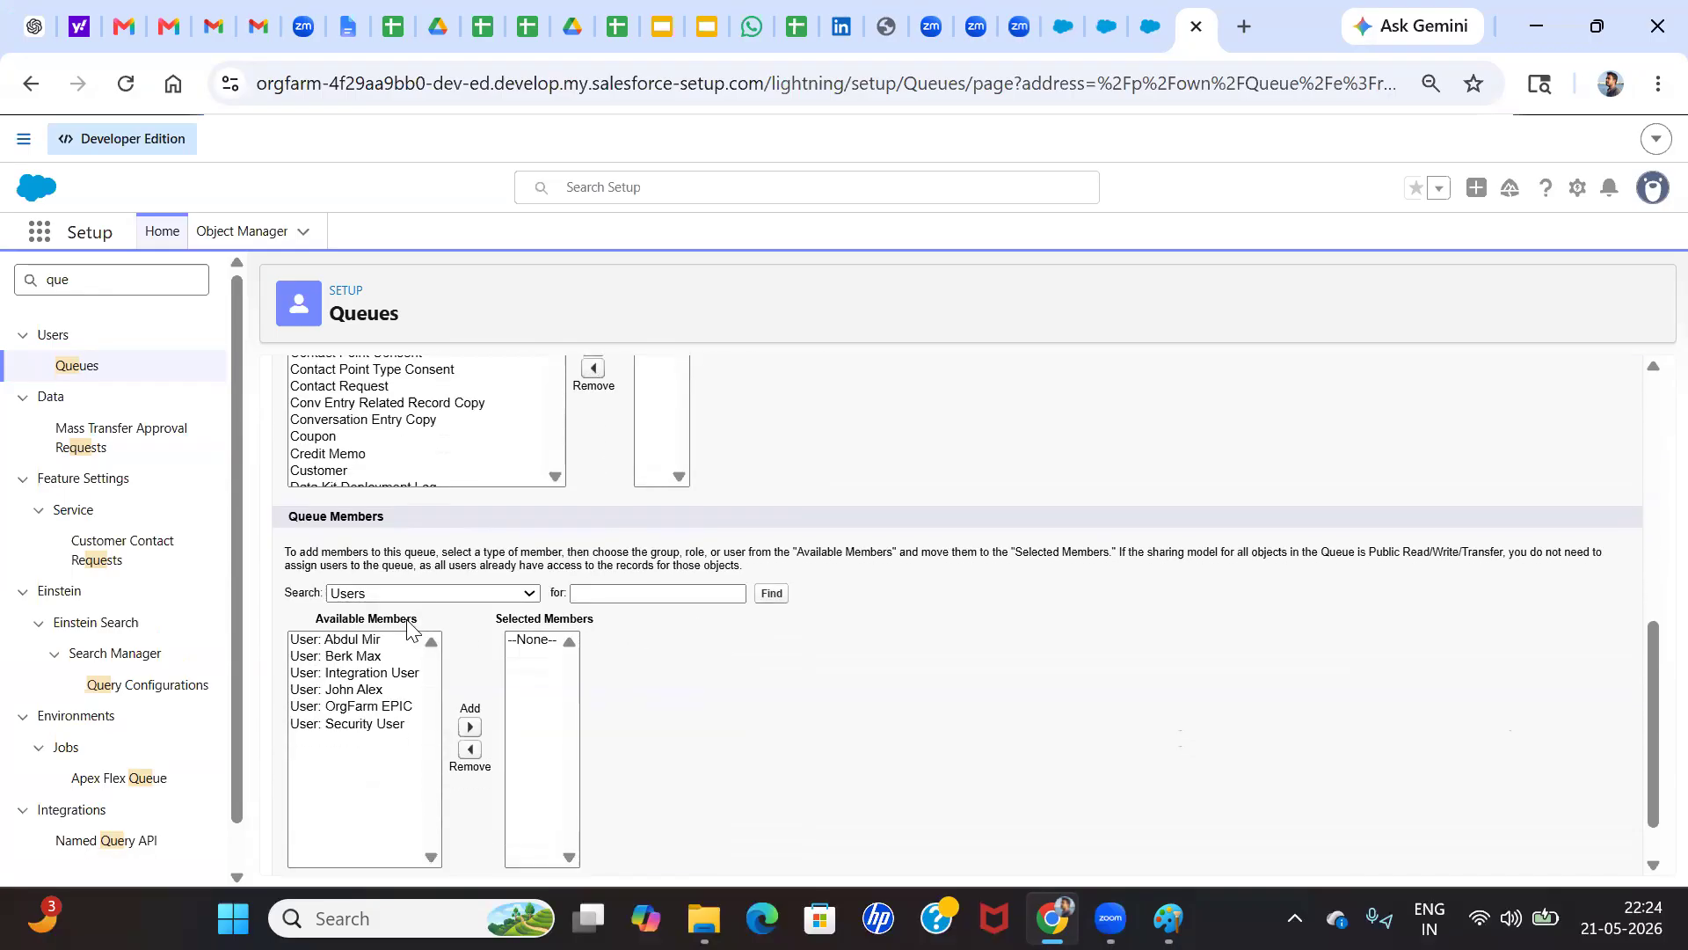
left_click(403, 593)
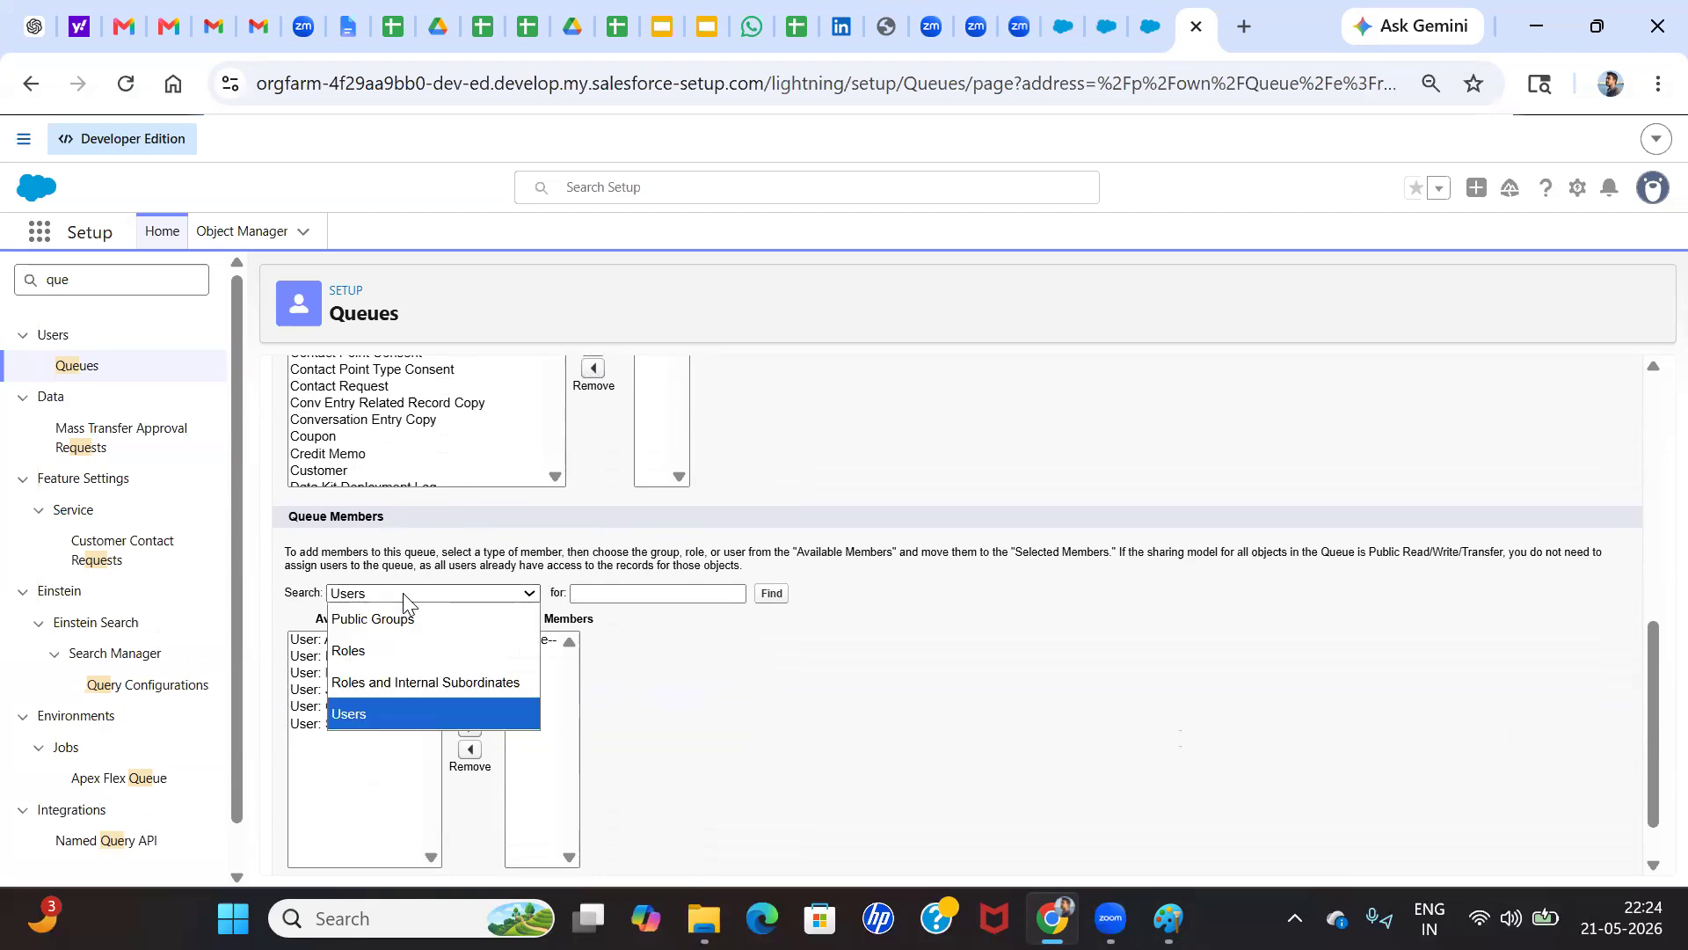
left_click(752, 672)
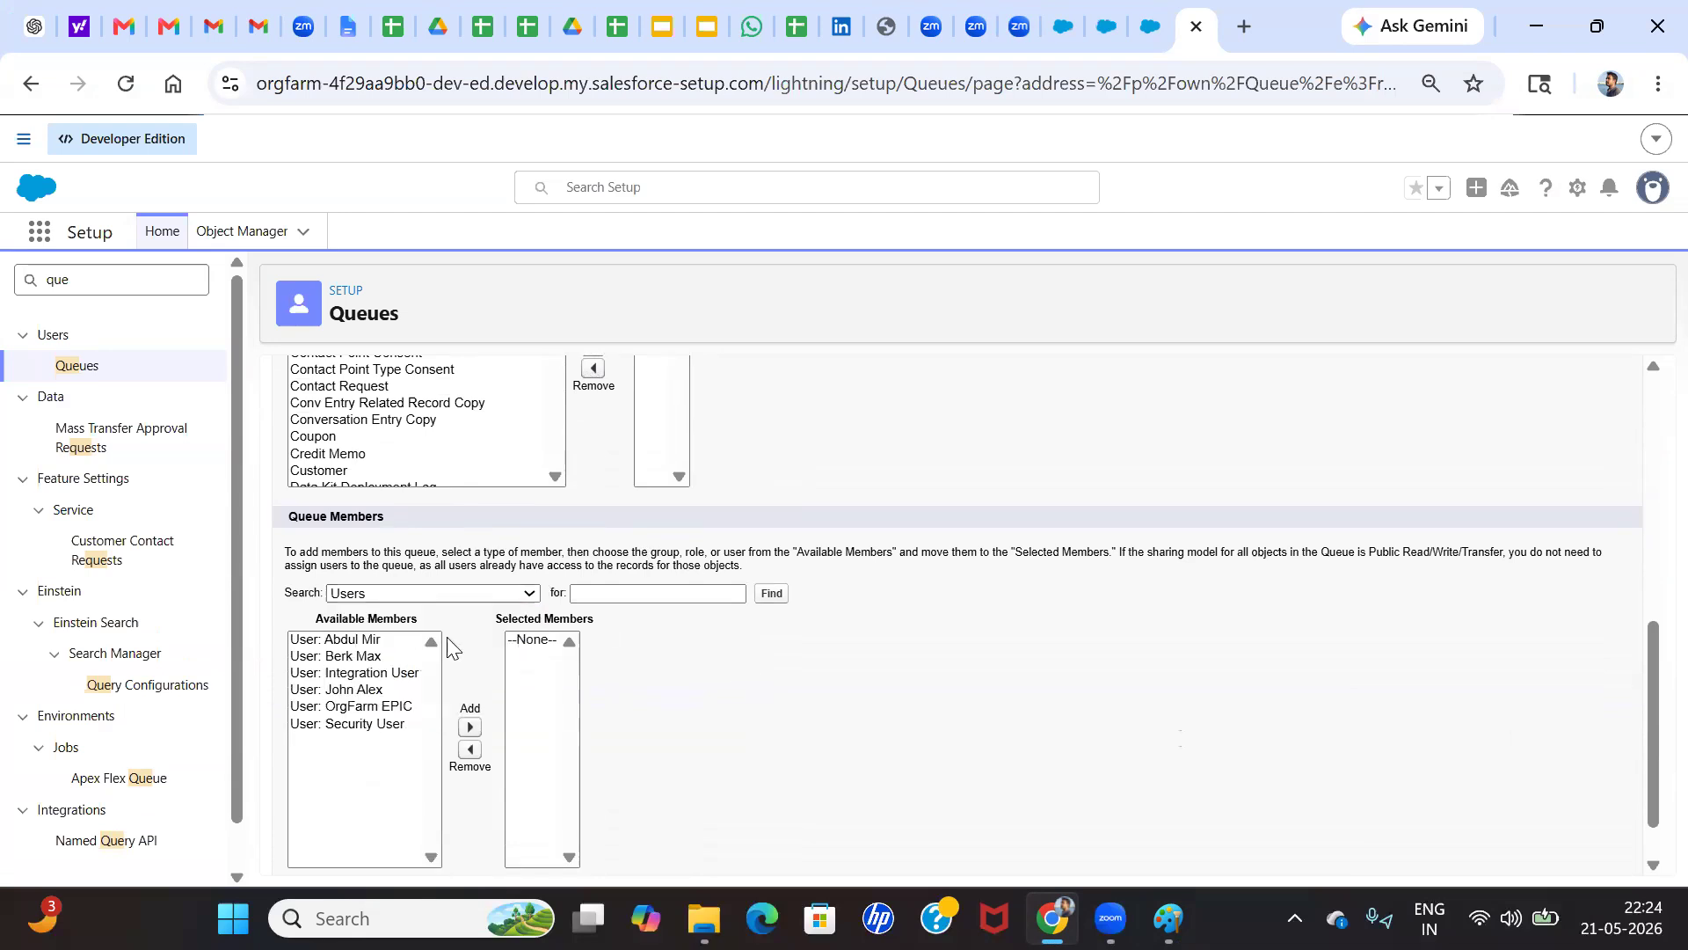
left_click(370, 641)
left_click(365, 660)
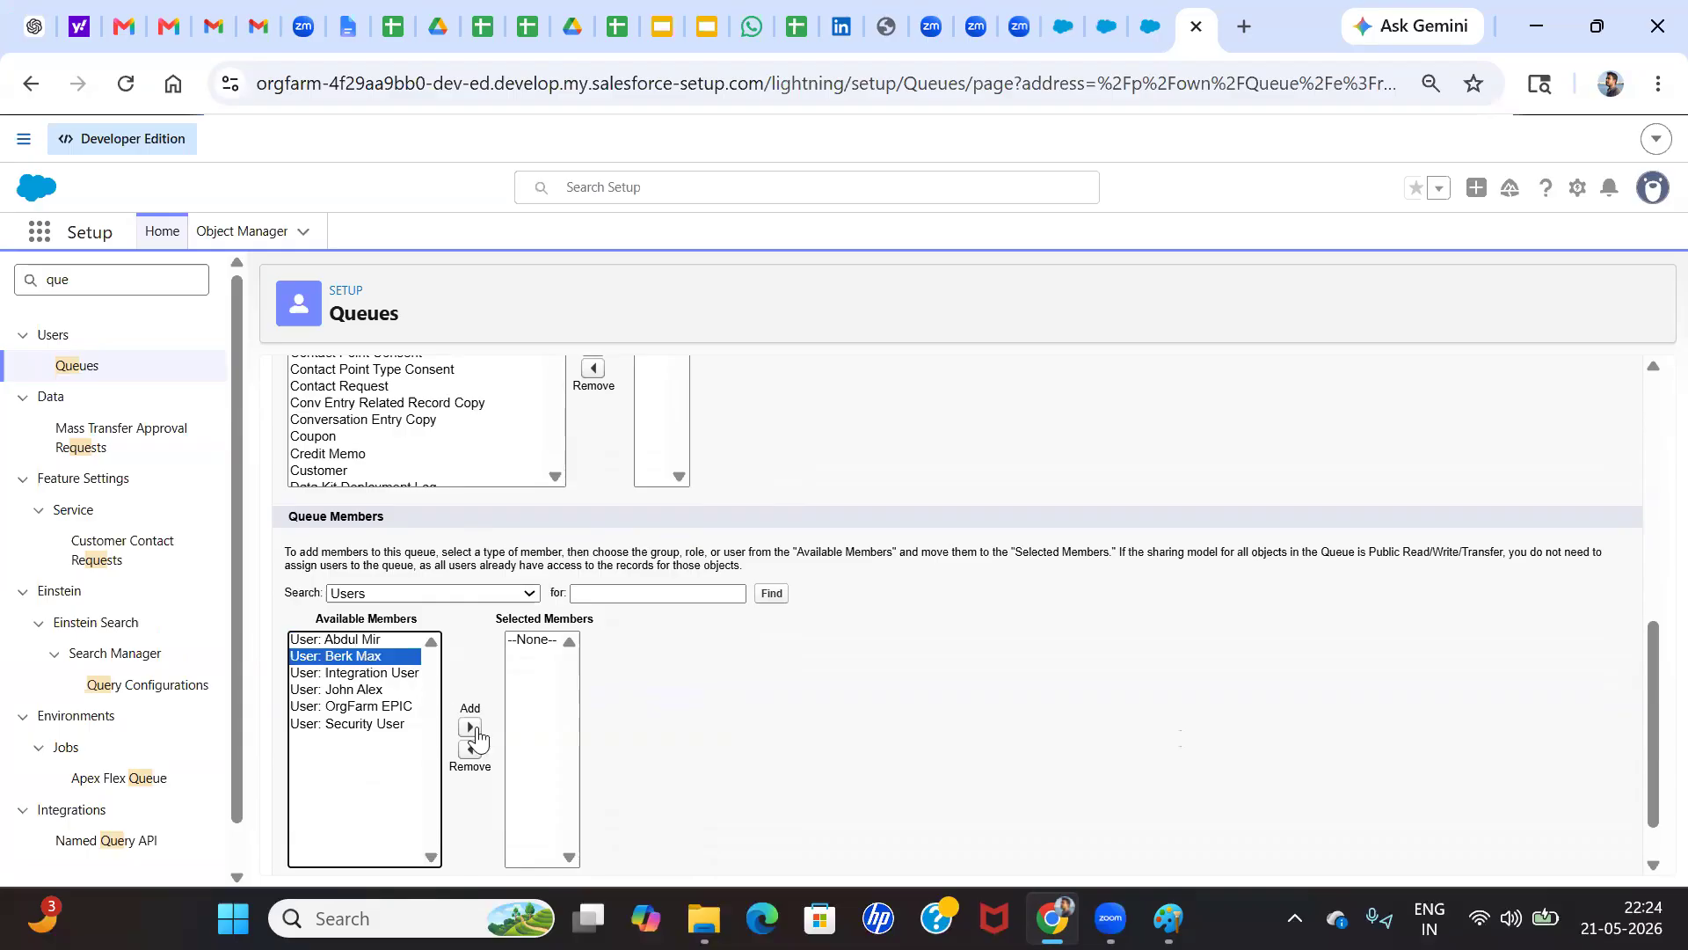
left_click(470, 726)
left_click(352, 674)
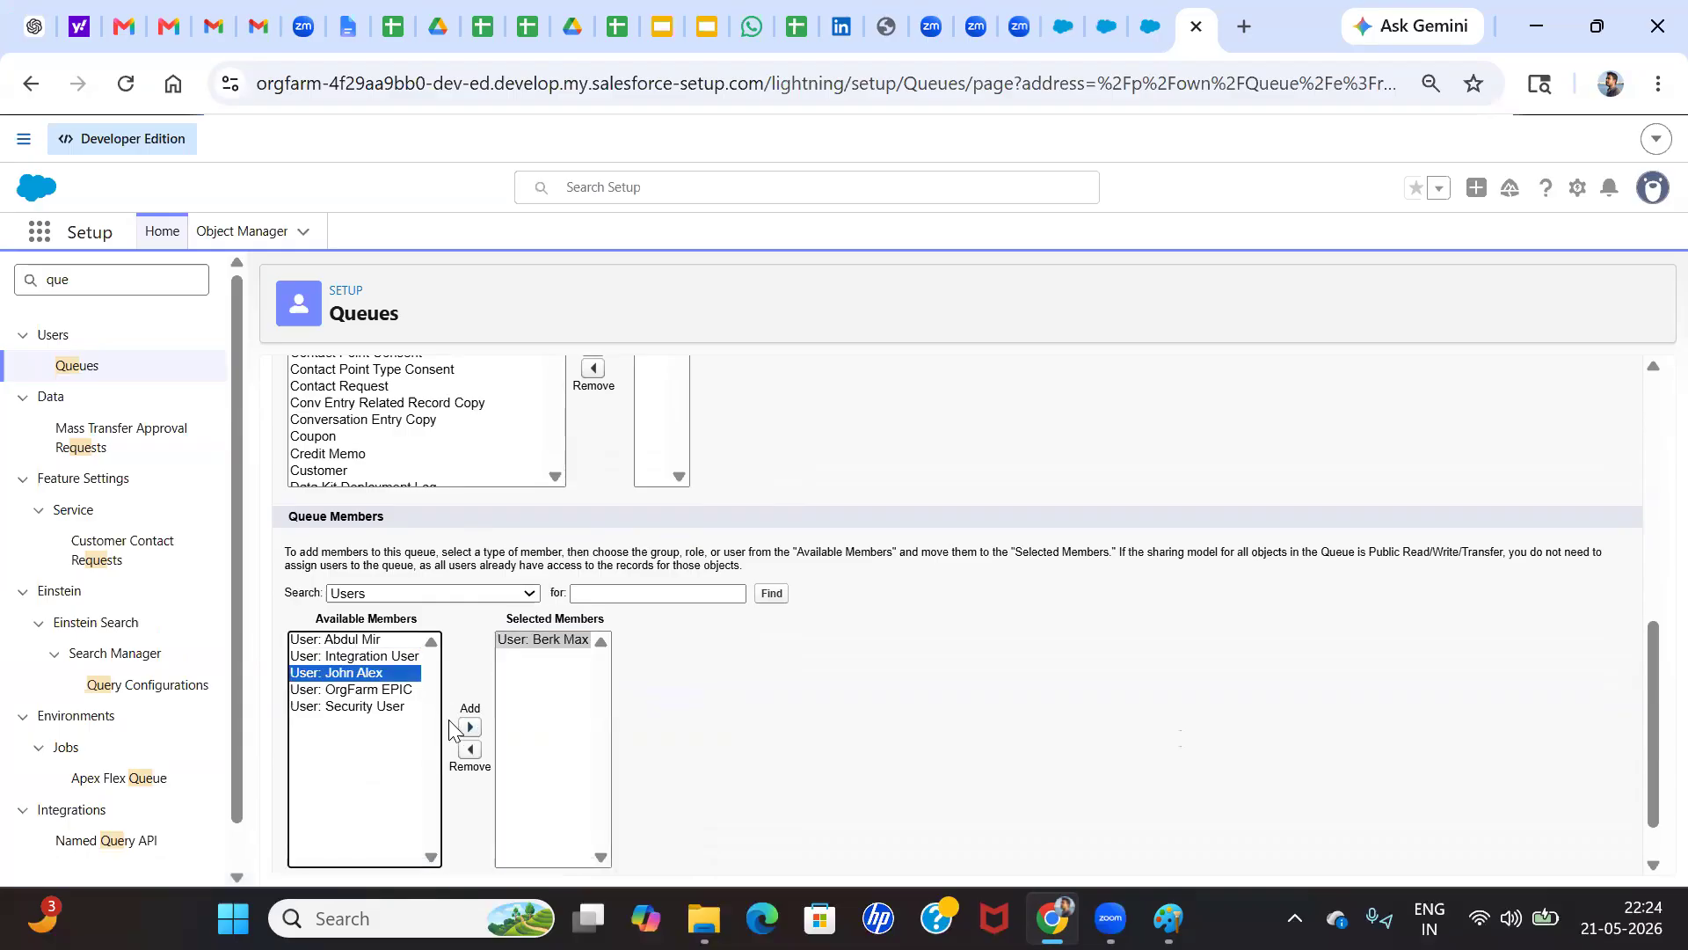
left_click(469, 726)
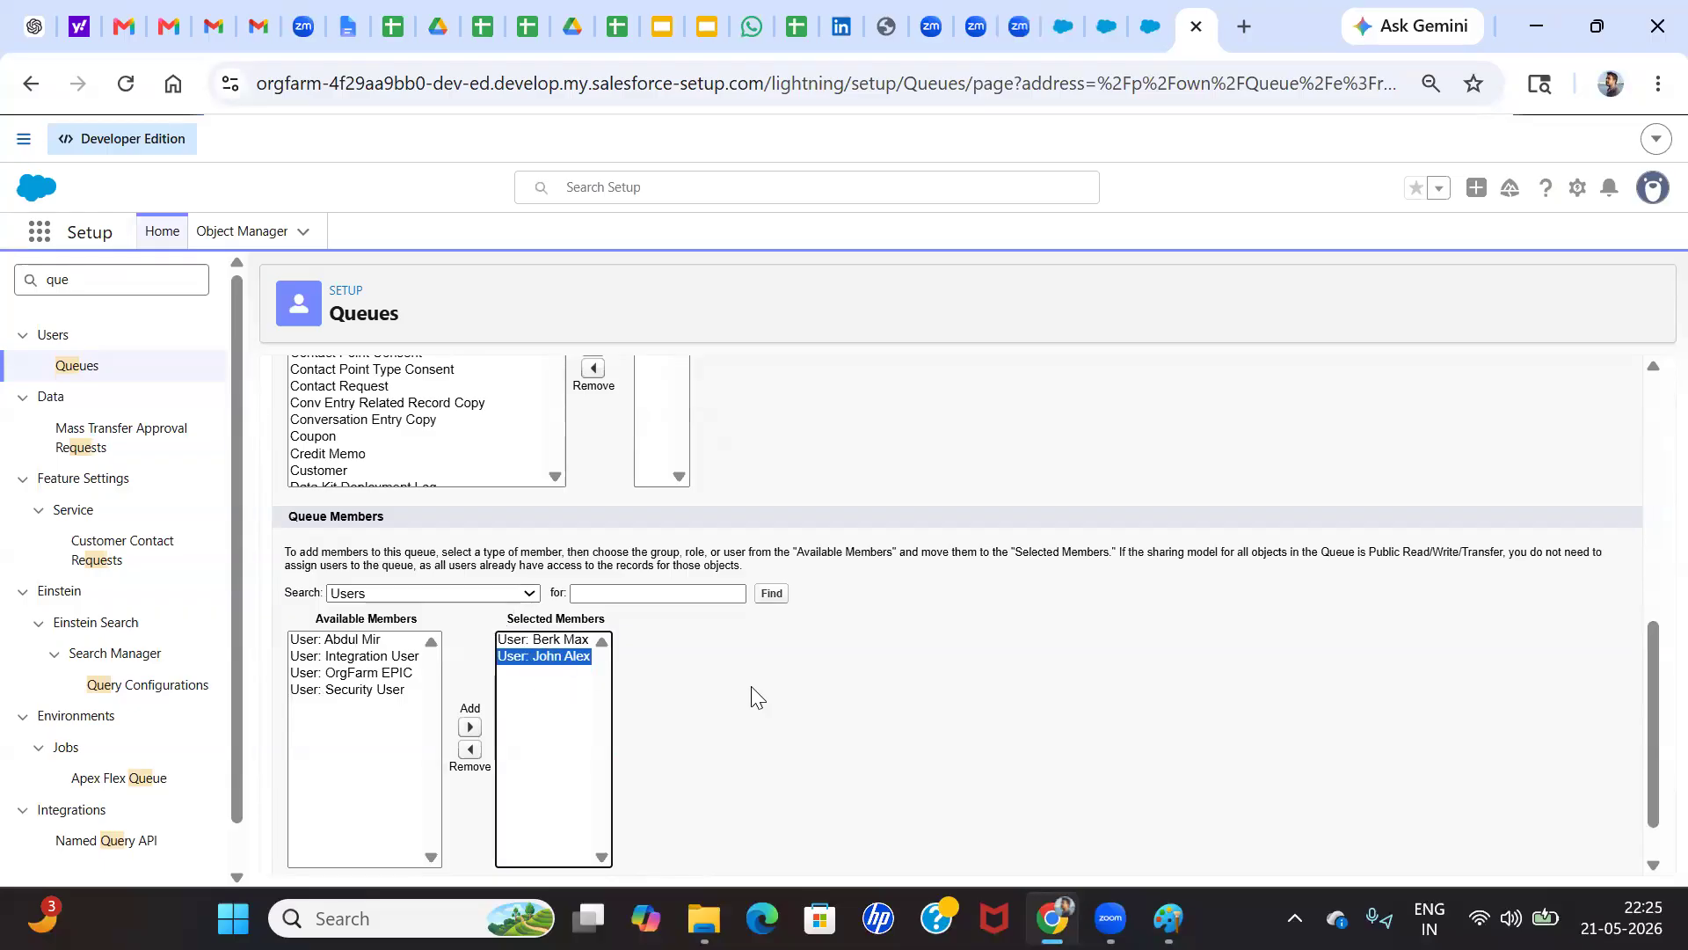
Save the new Alex Group queue
scroll(782, 574, "up", 7)
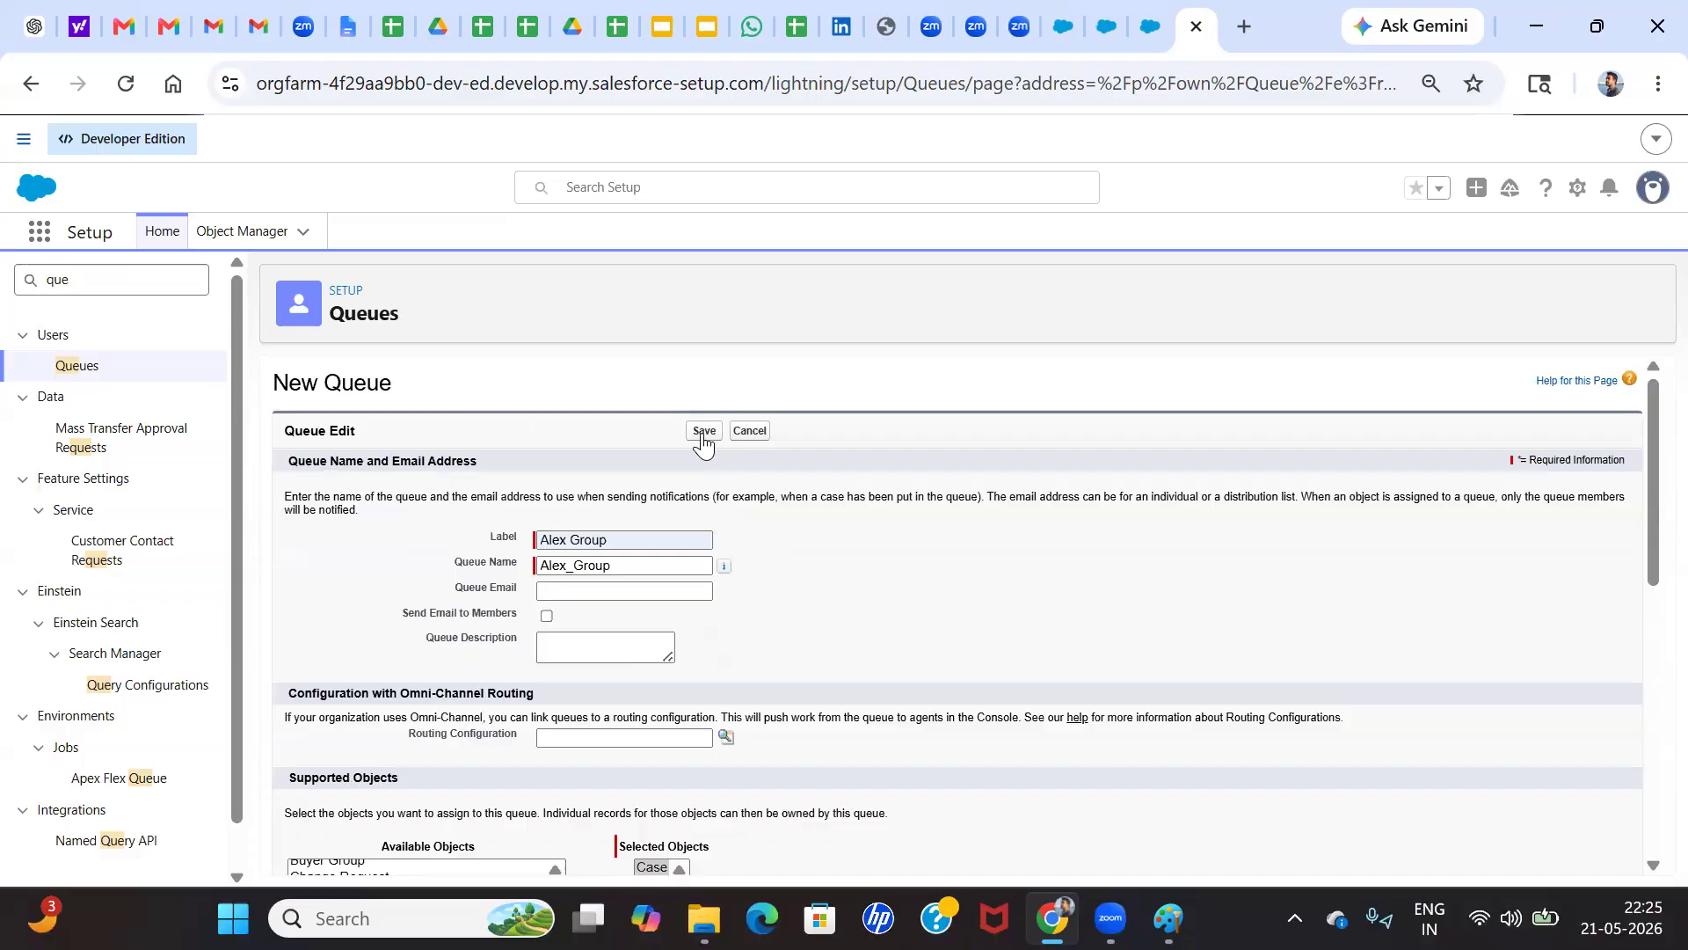
left_click(703, 433)
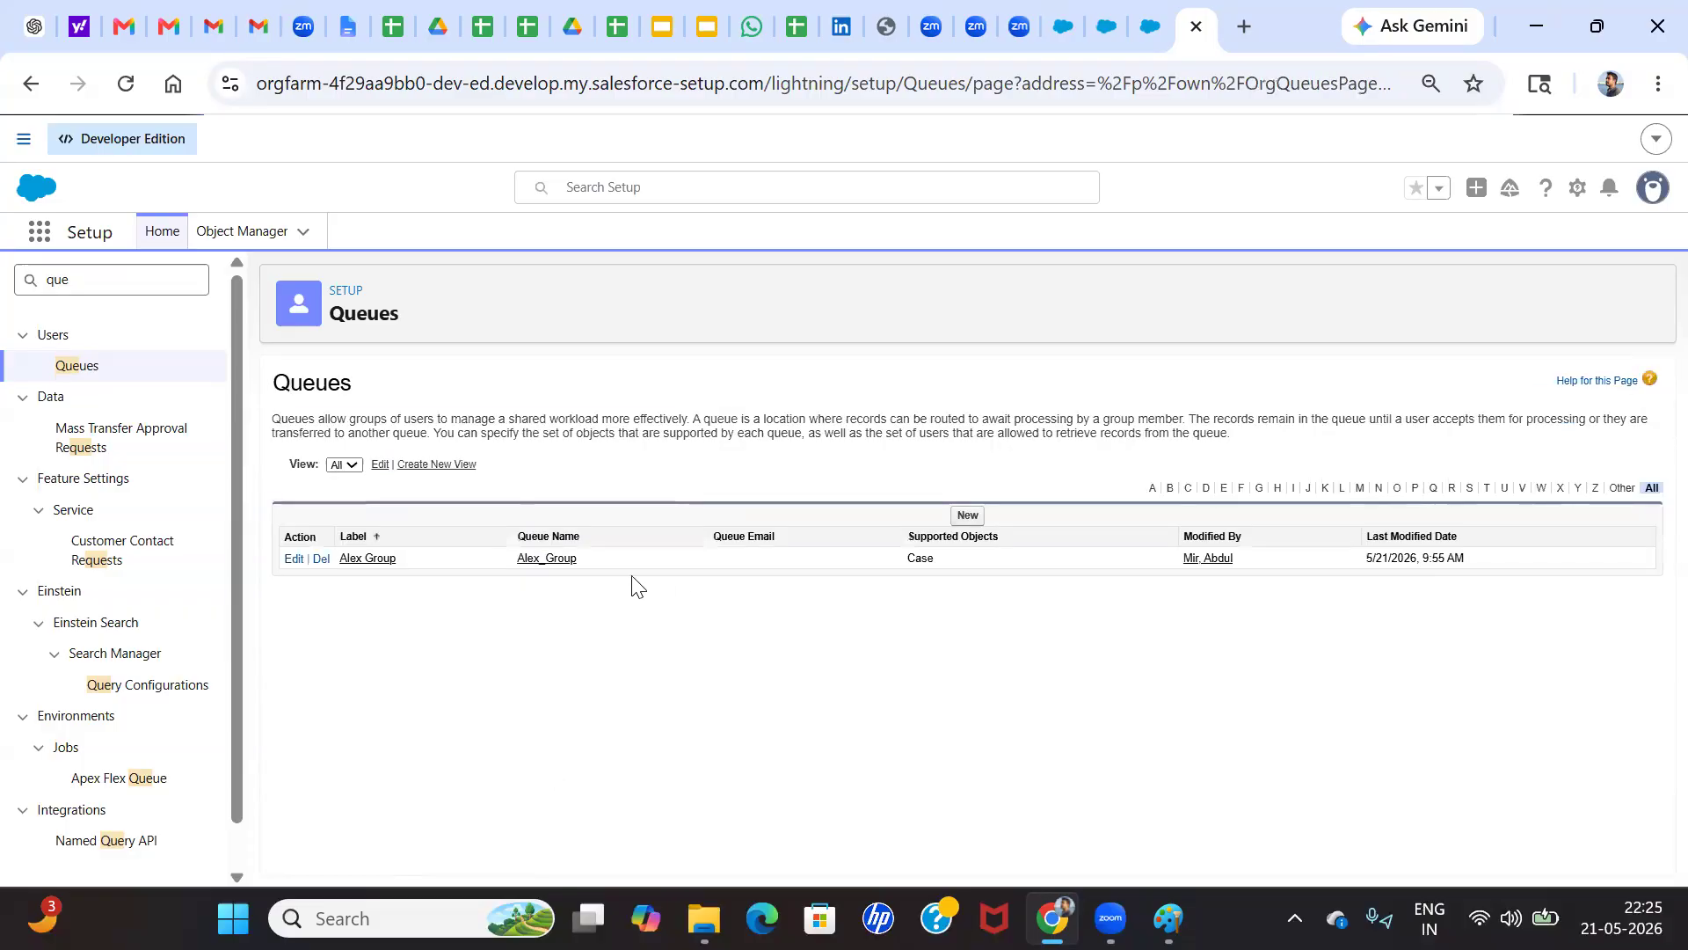
left_click_drag(918, 558, 172, 444)
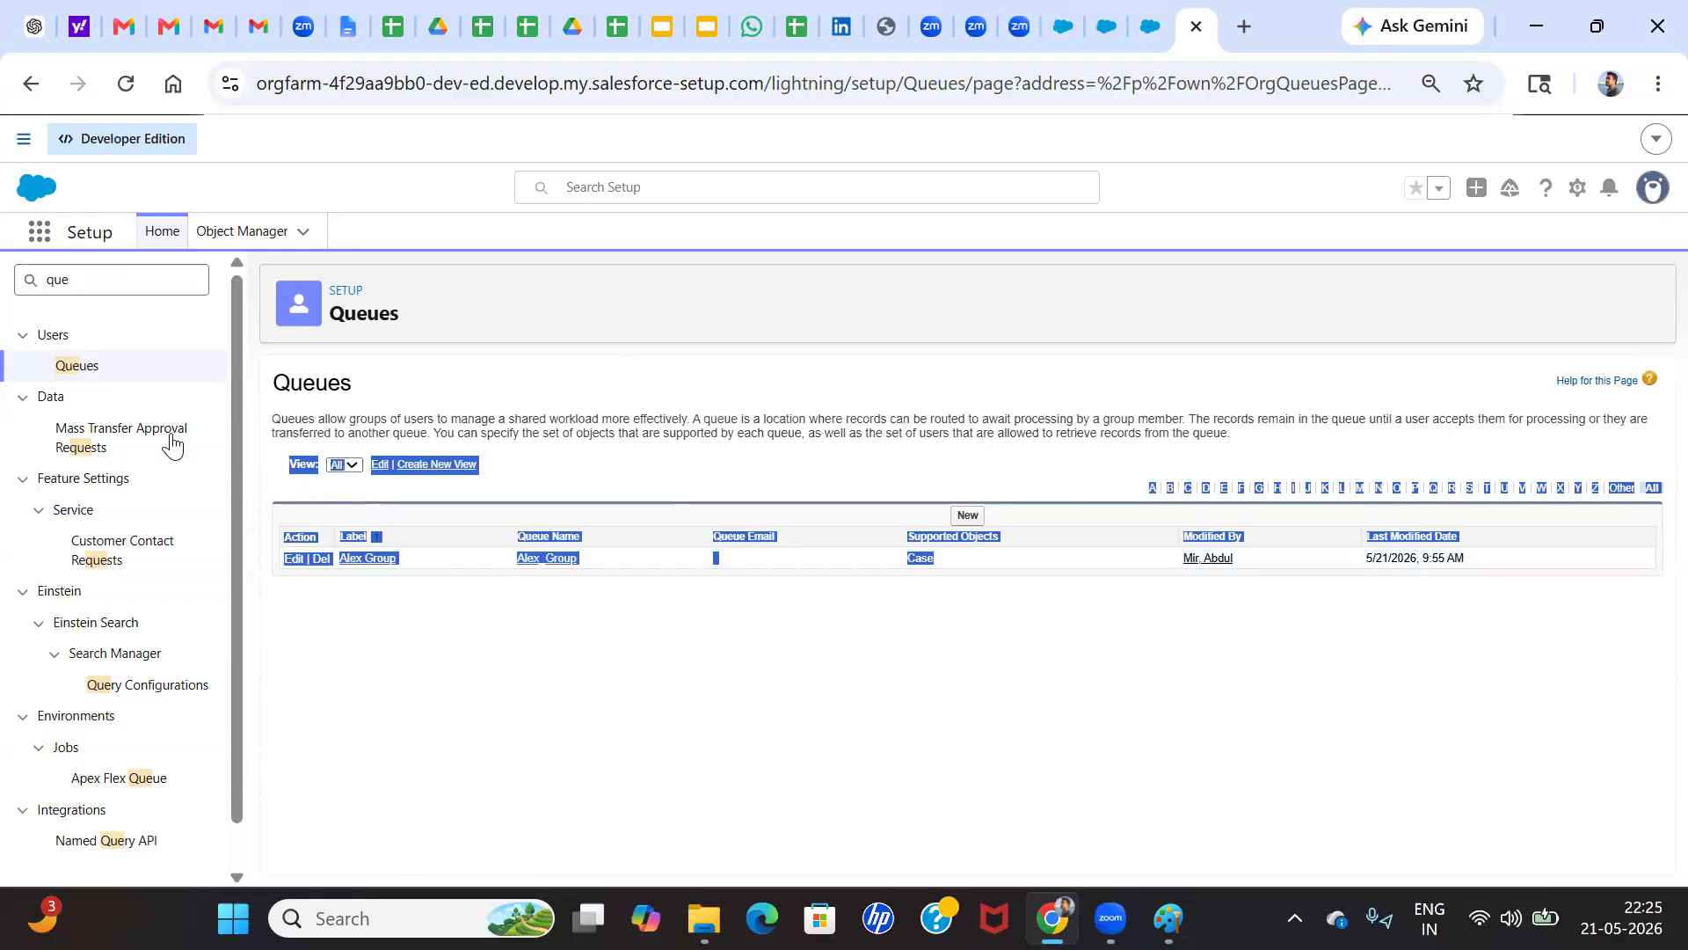
Search Setup for "case" and open Case Assignment Rules
double_click(86, 284)
key("BackSpace")
type("case")
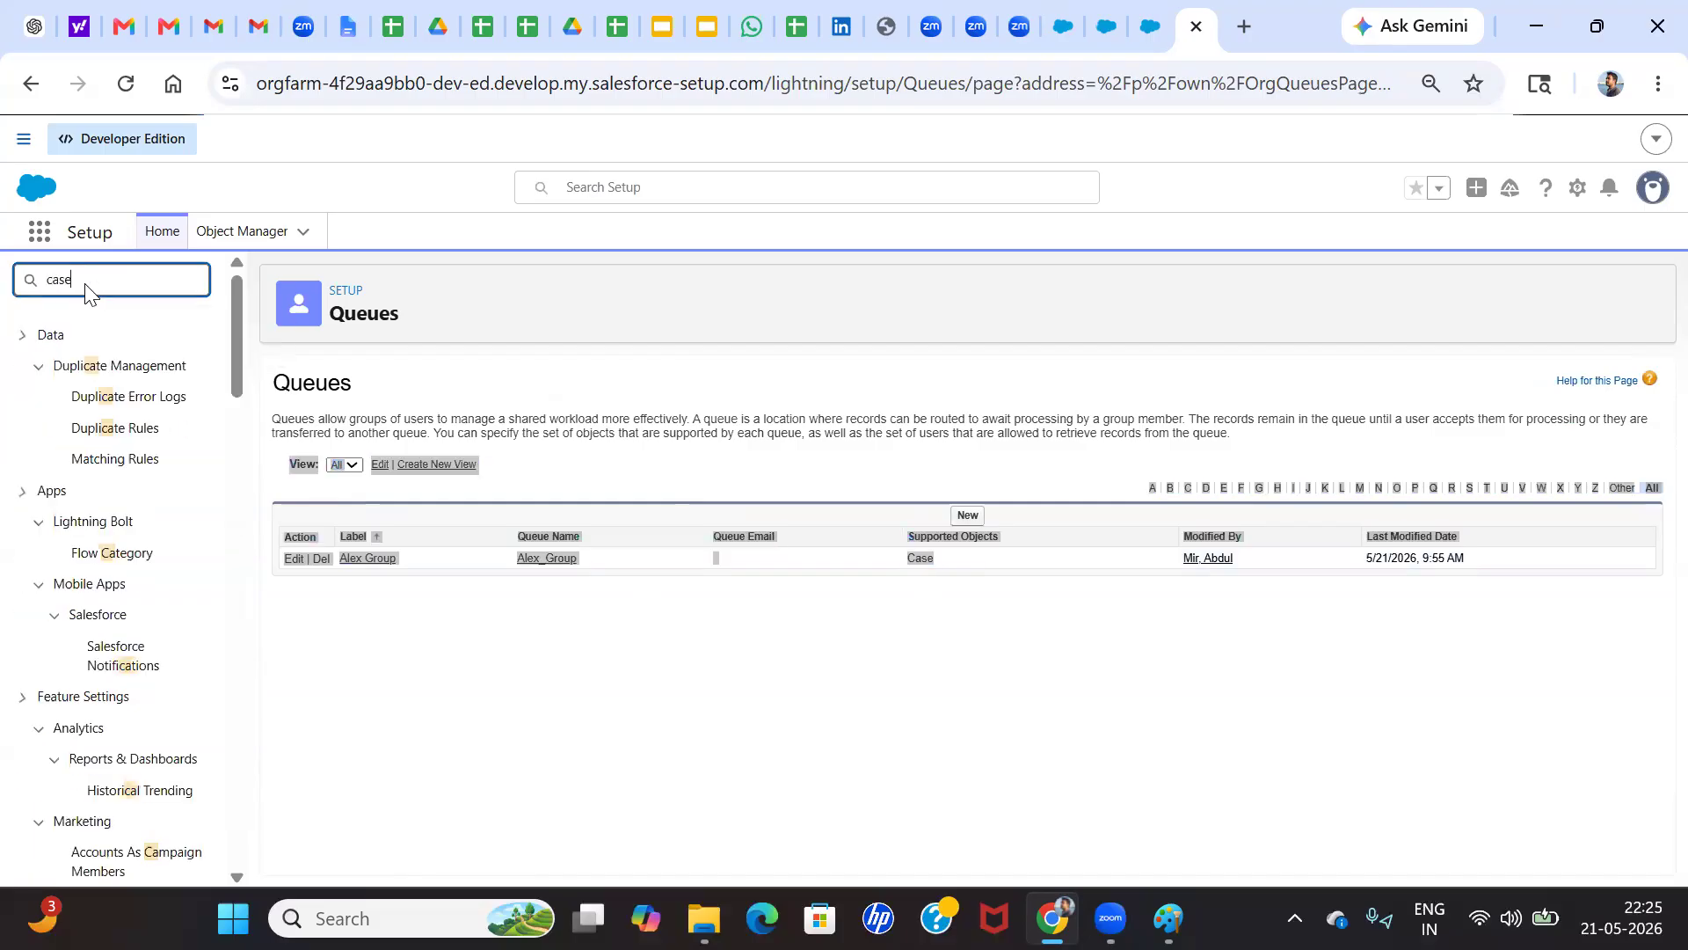
left_click(113, 401)
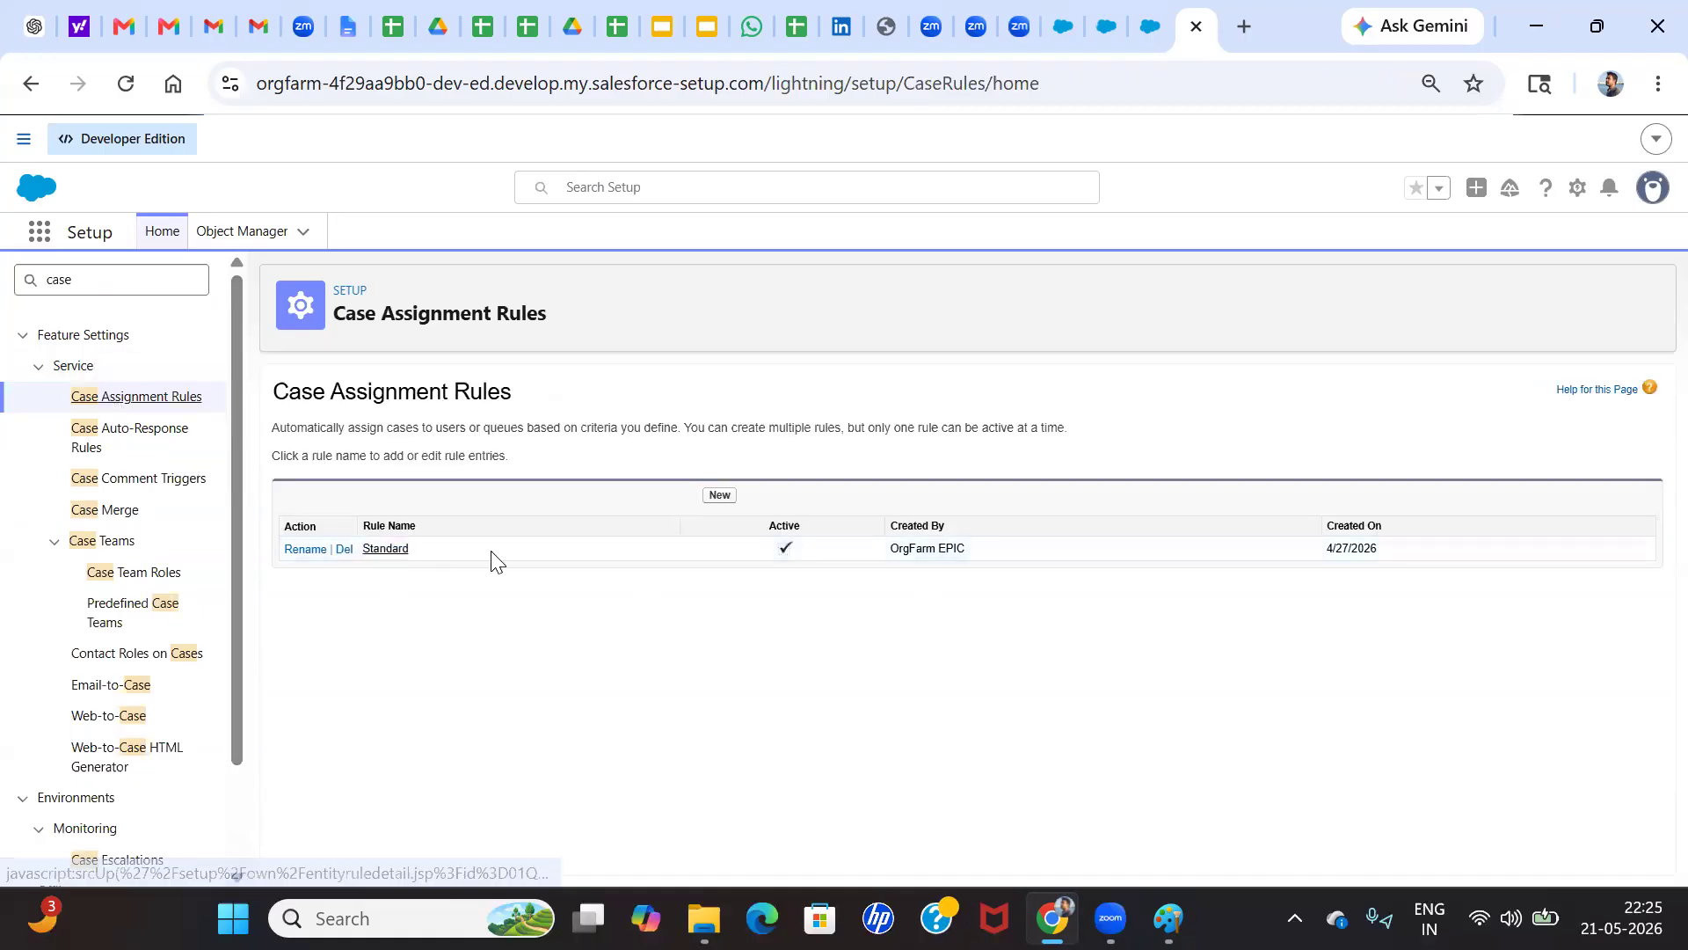
Create an active case assignment rule named Case Assign
left_click(719, 496)
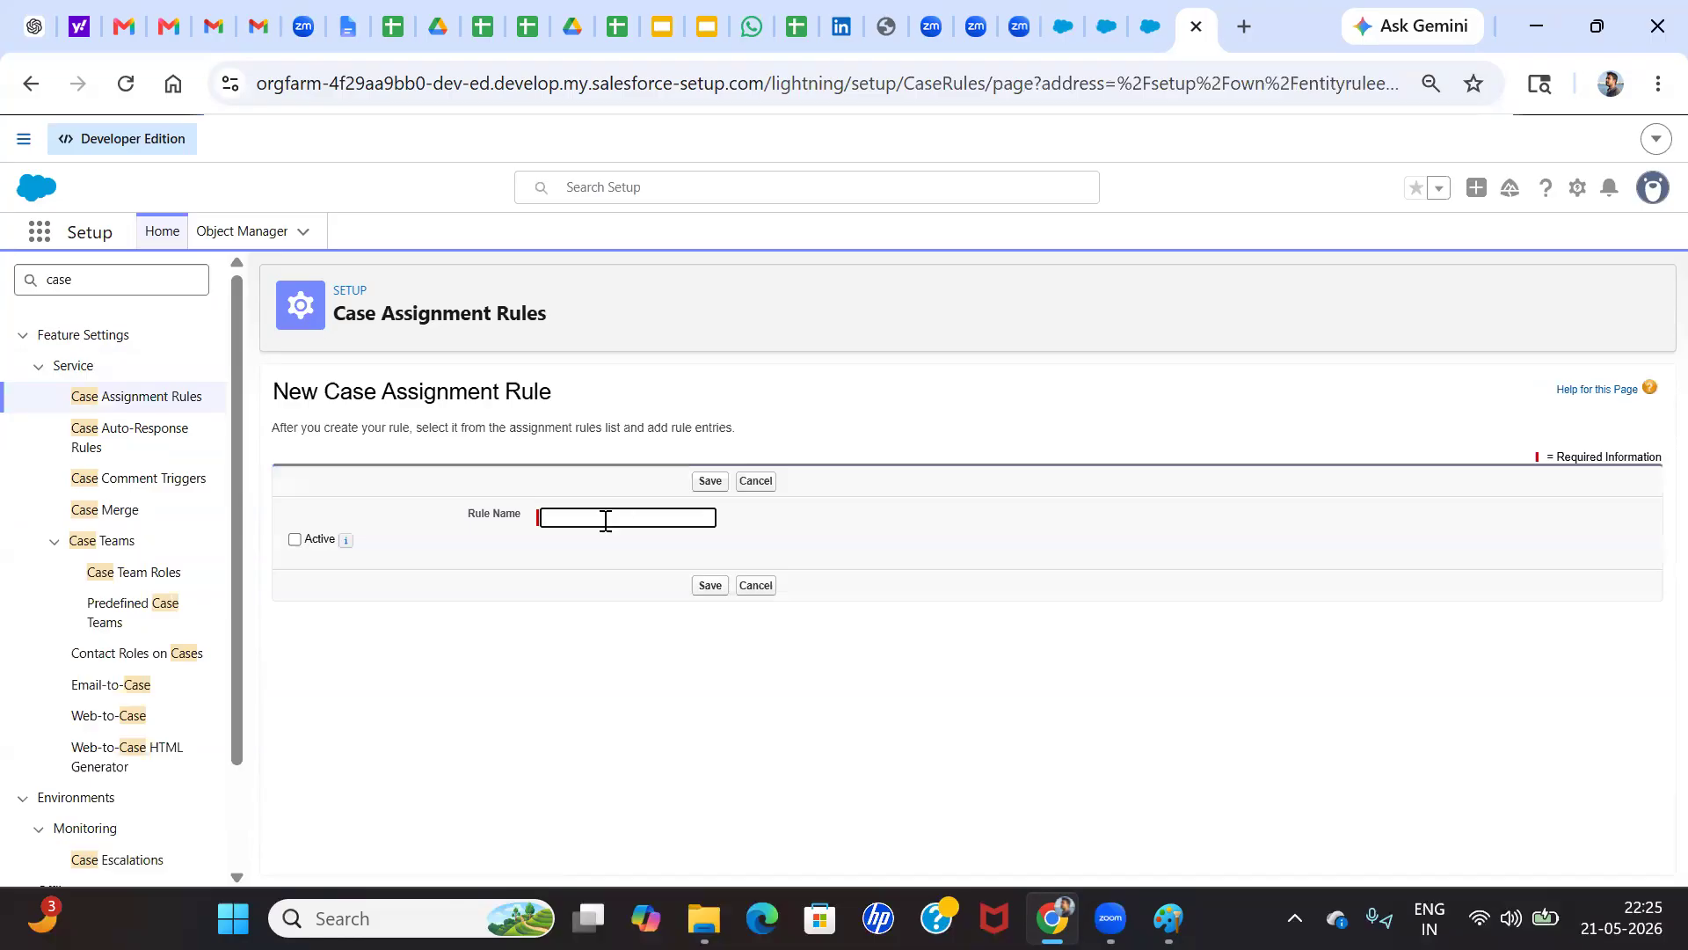
left_click(604, 521)
type("Case")
left_click(293, 540)
left_click(709, 481)
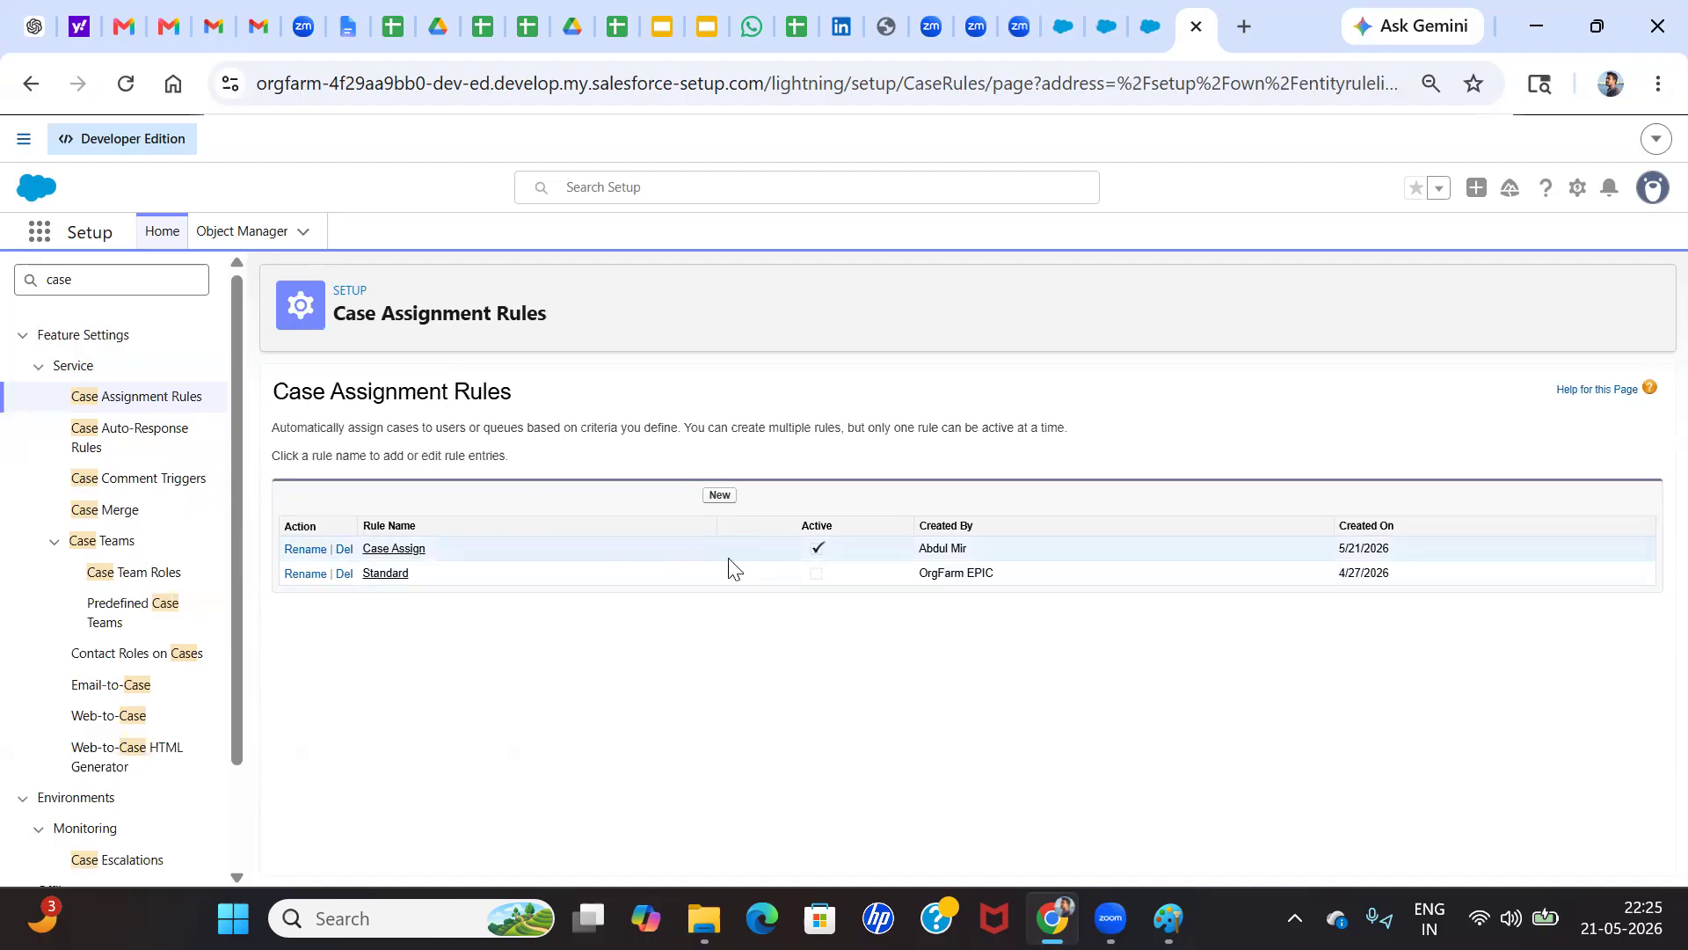
Open the Case Assign rule and start a new rule entry with sort order 100
left_click(373, 550)
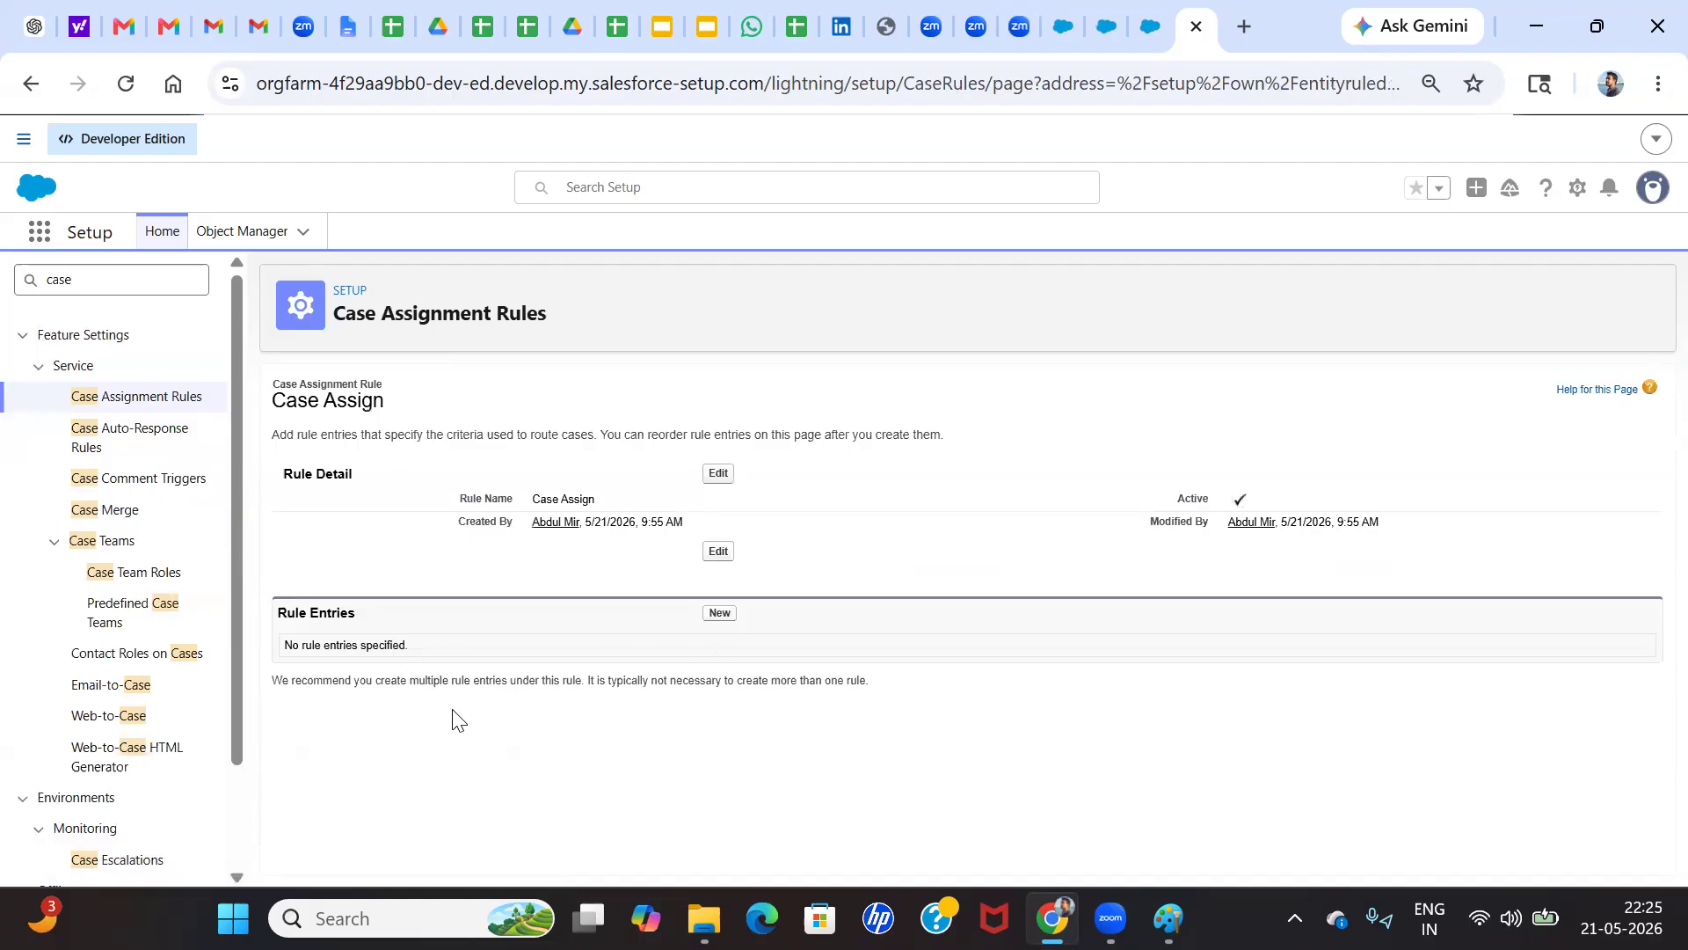
left_click(720, 615)
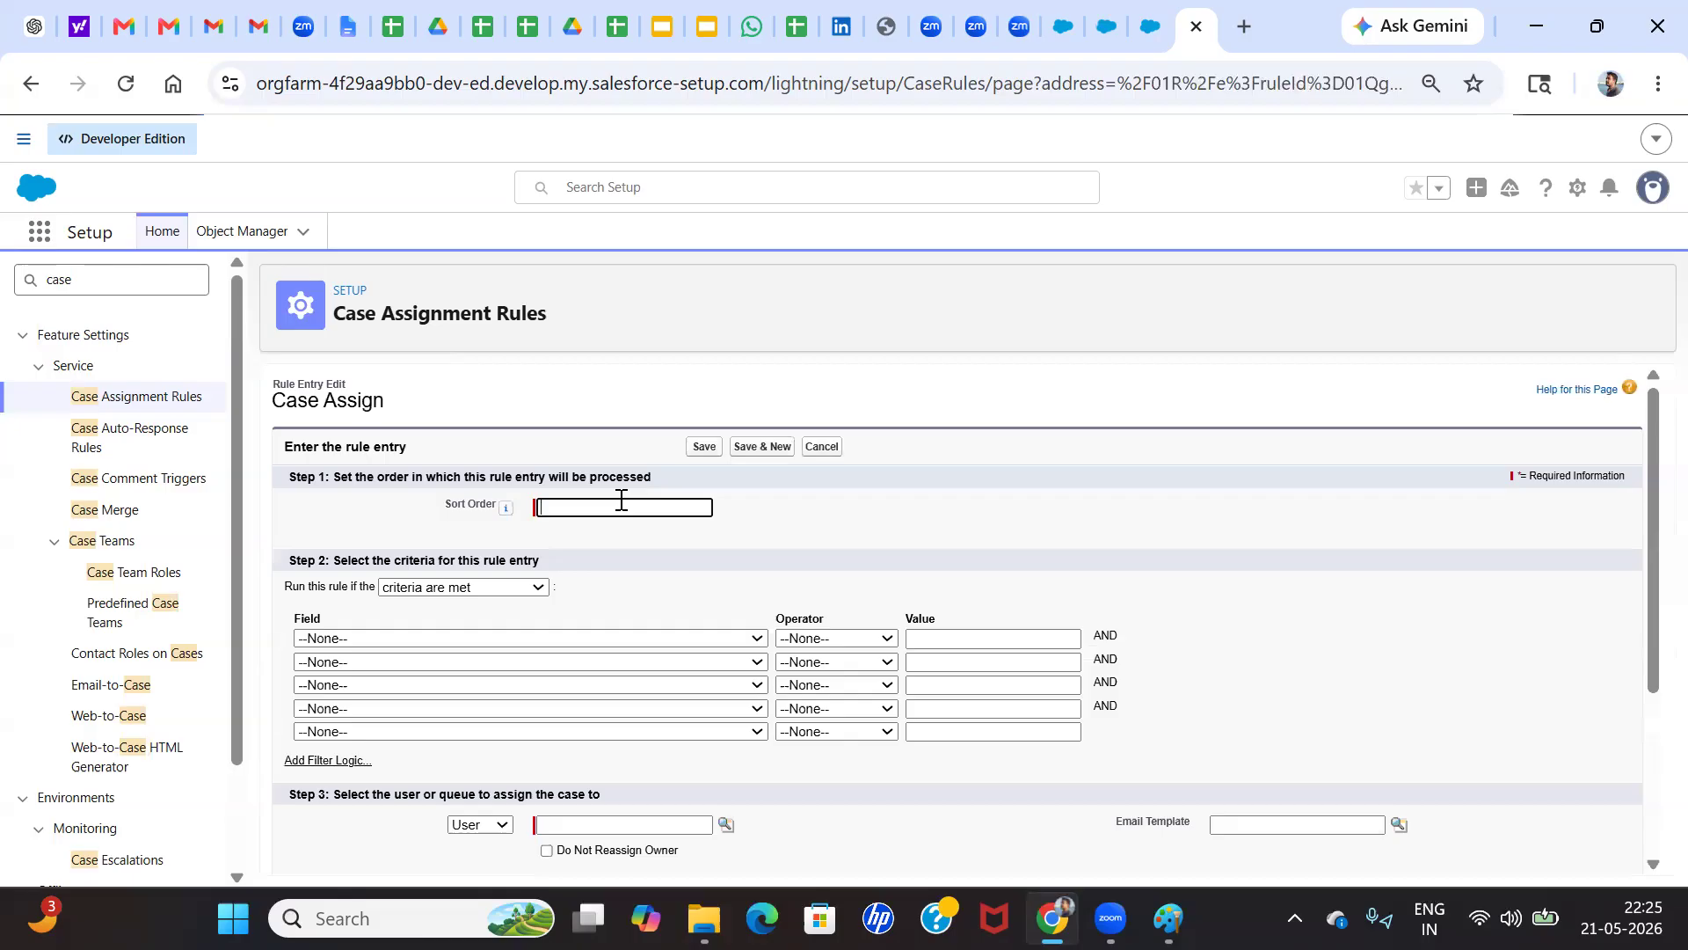
left_click(783, 552)
left_click(558, 510)
left_click(610, 556)
left_click(557, 510)
Set the rule entry's first criterion to Case: Case Reason equals Performance
left_click(437, 640)
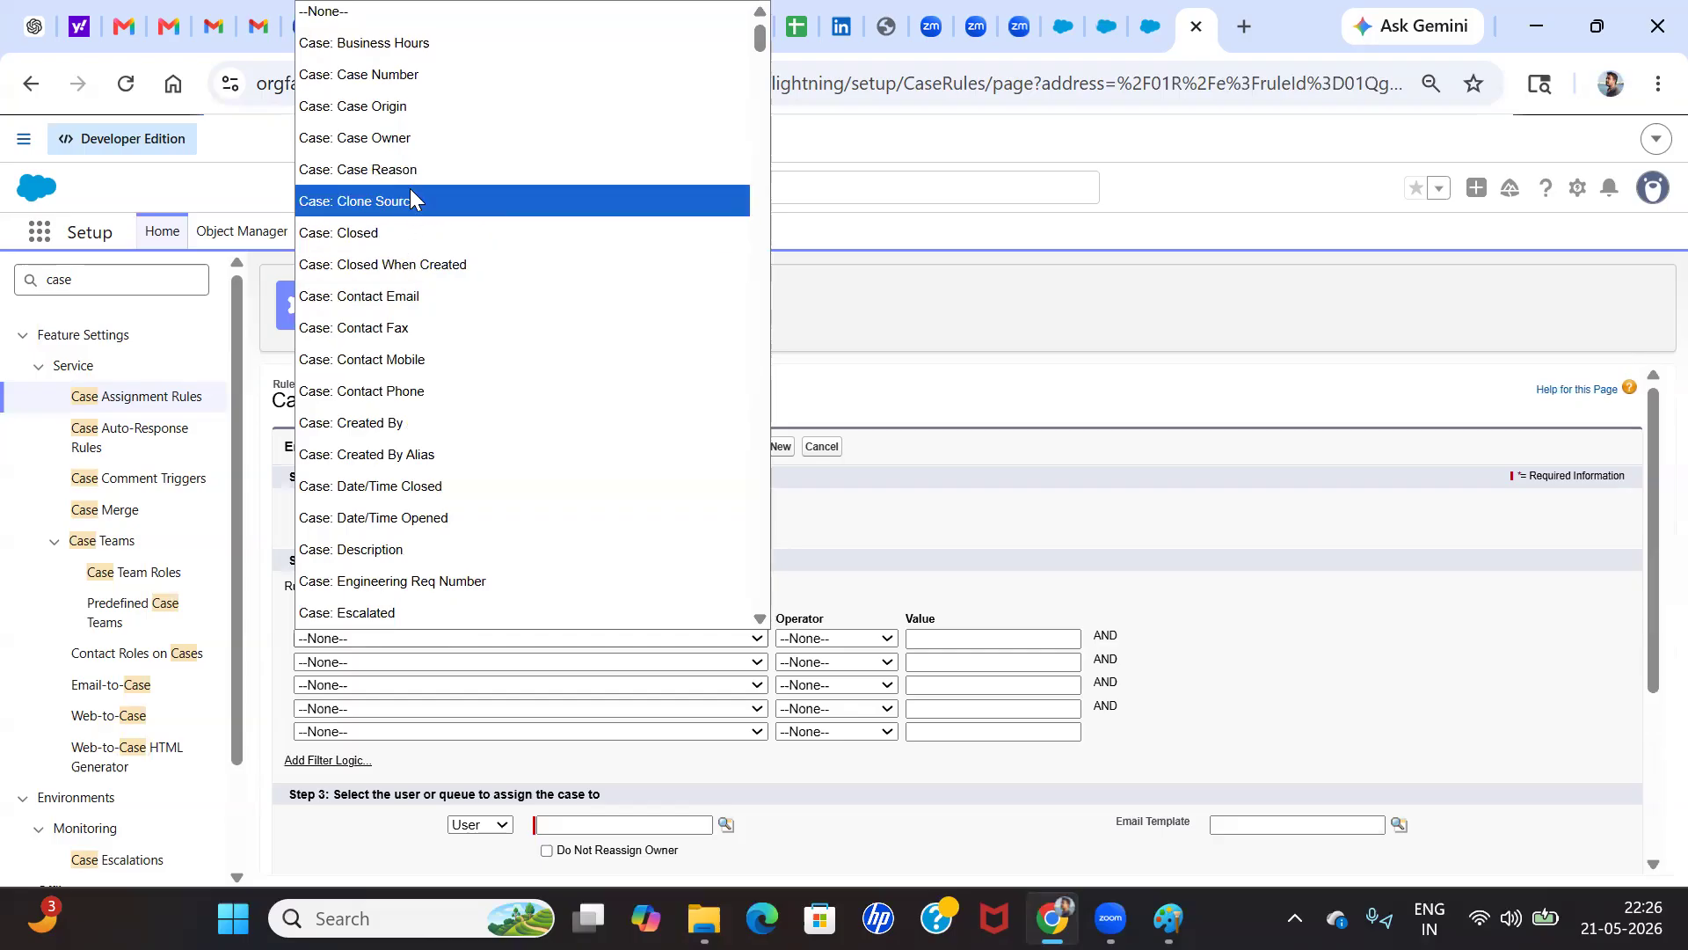
left_click(409, 172)
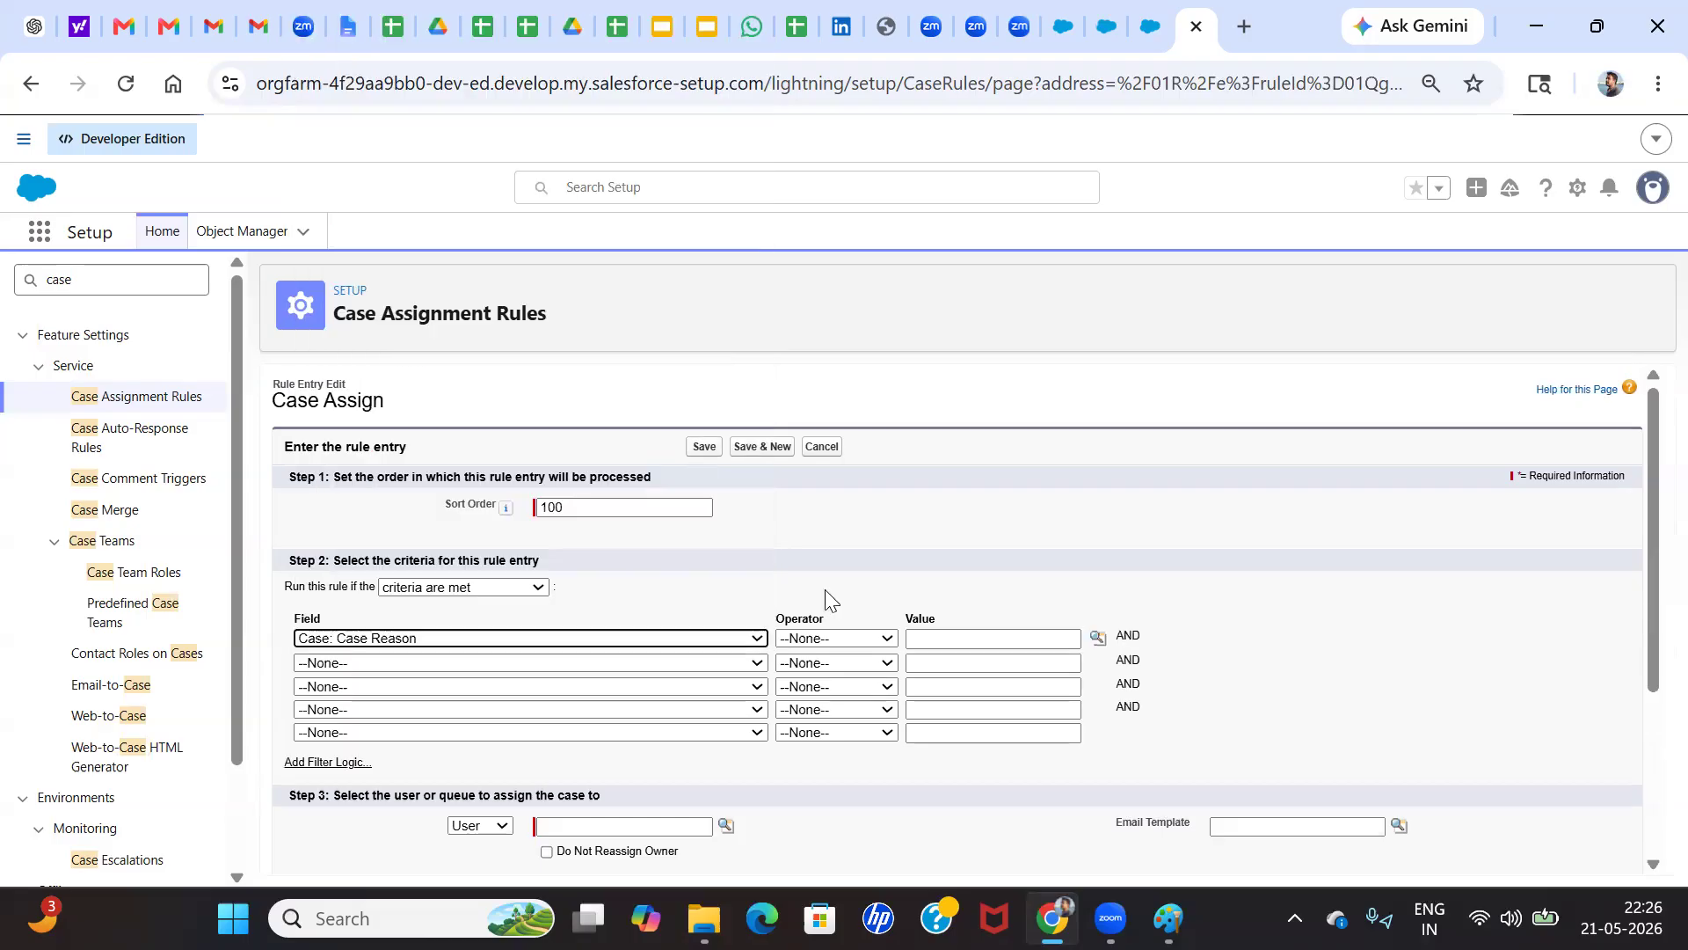
left_click(818, 640)
left_click(791, 296)
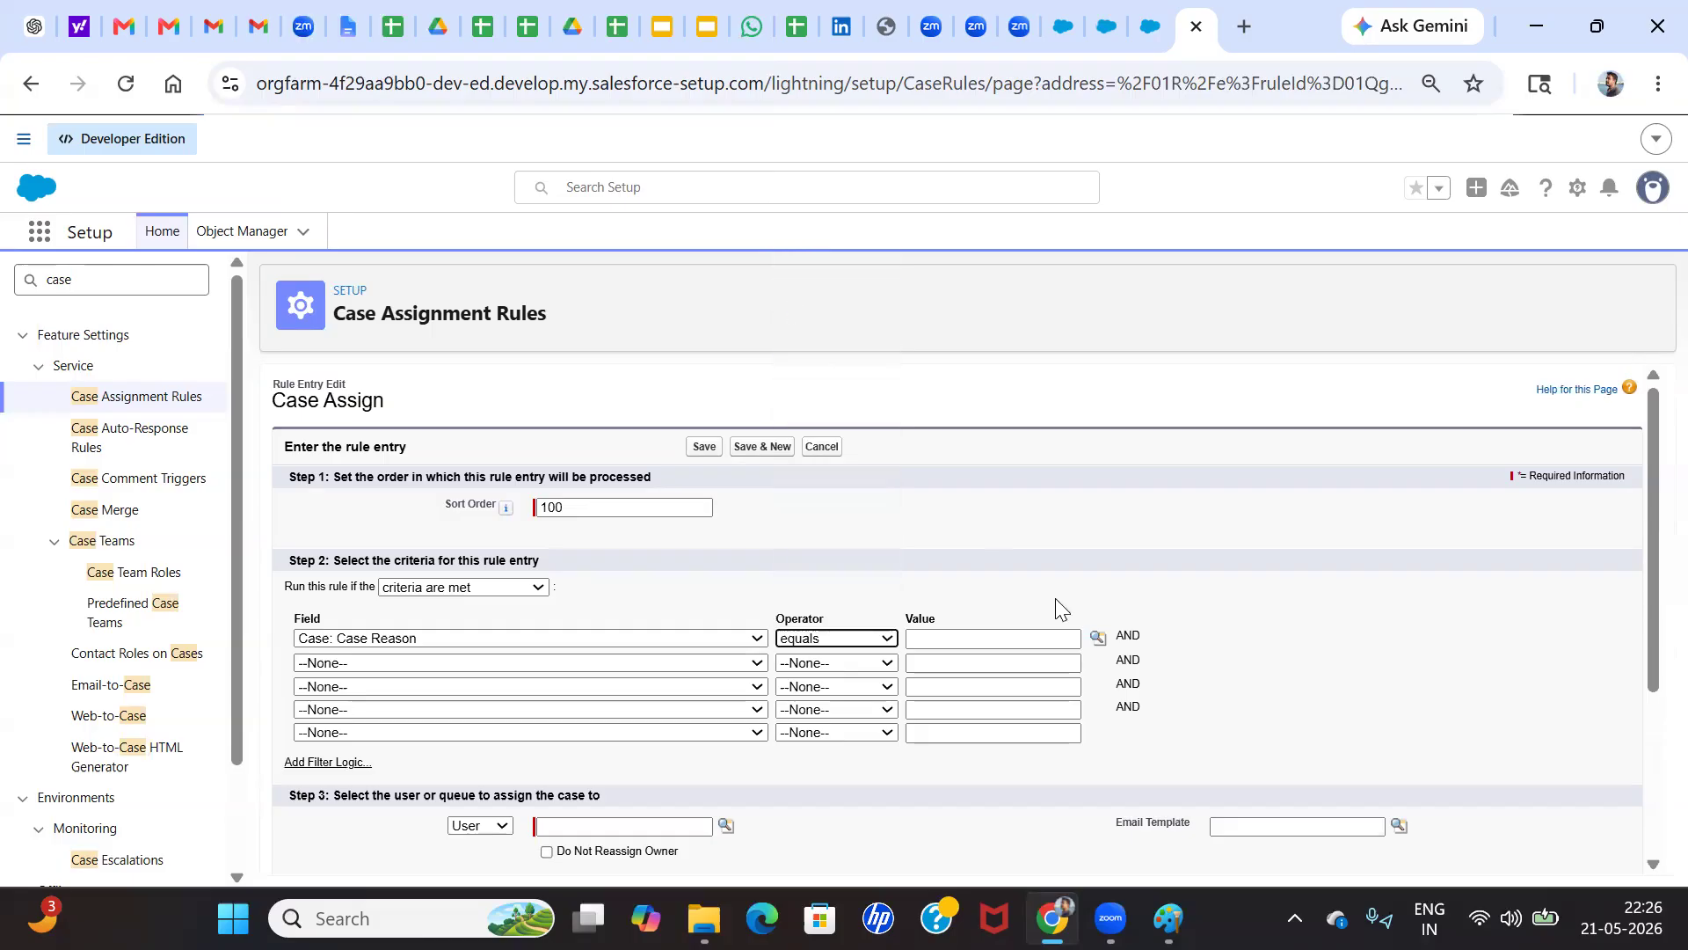
left_click(1097, 637)
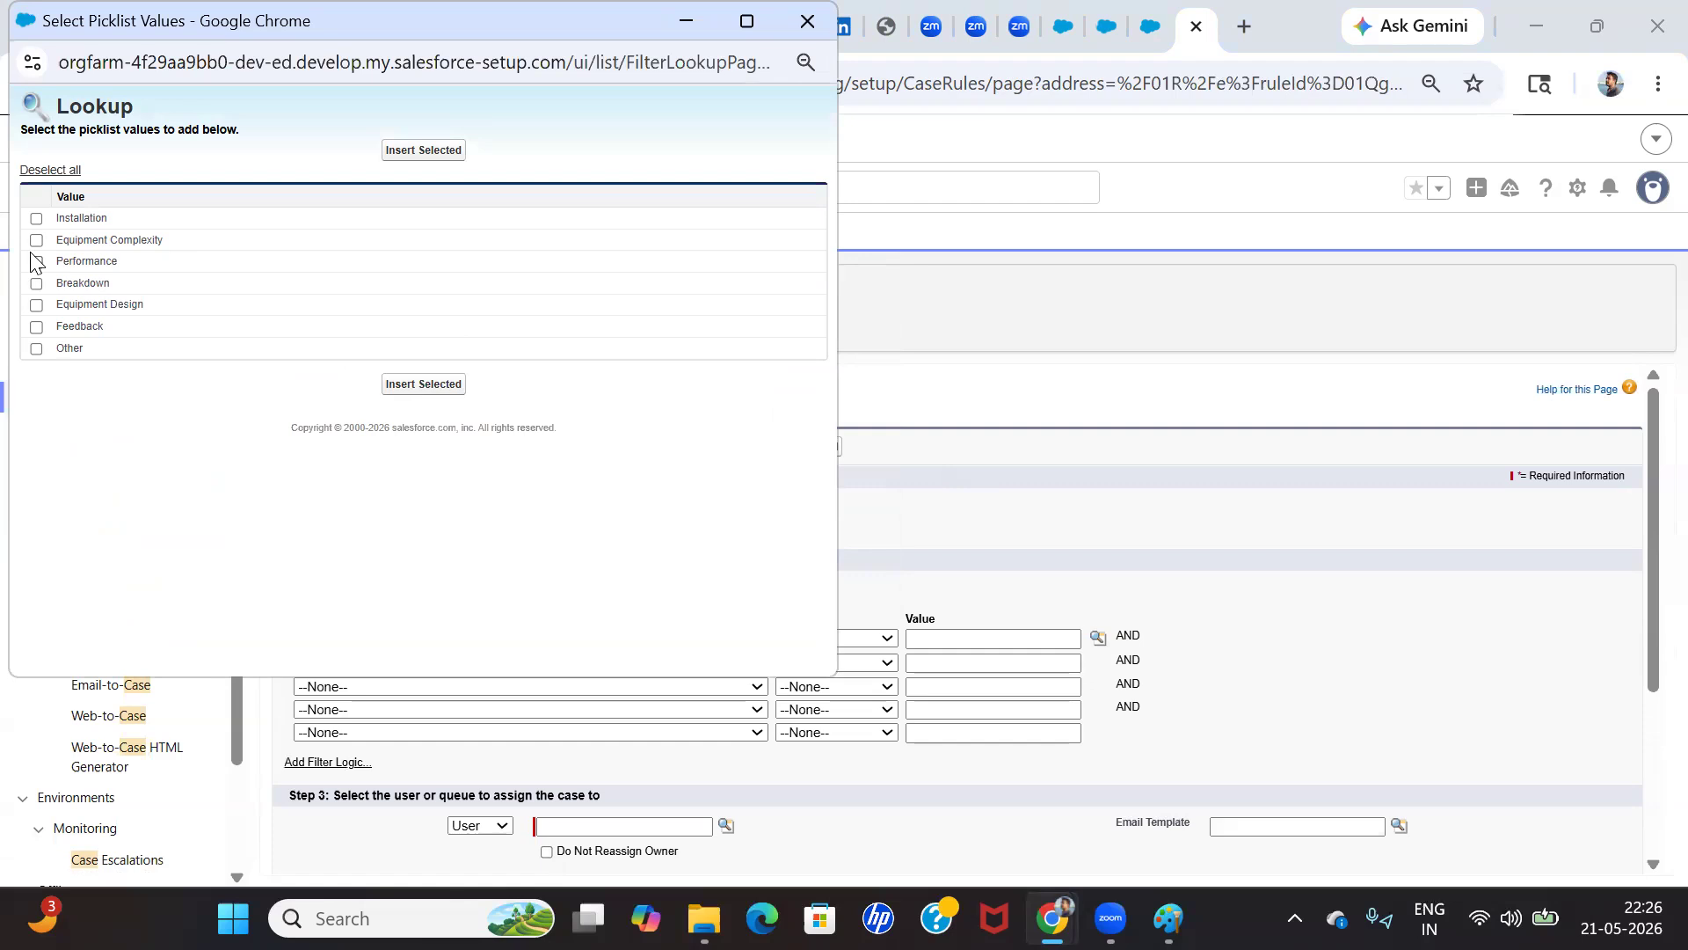
left_click(36, 262)
left_click(423, 383)
scroll(730, 625, "down", 3)
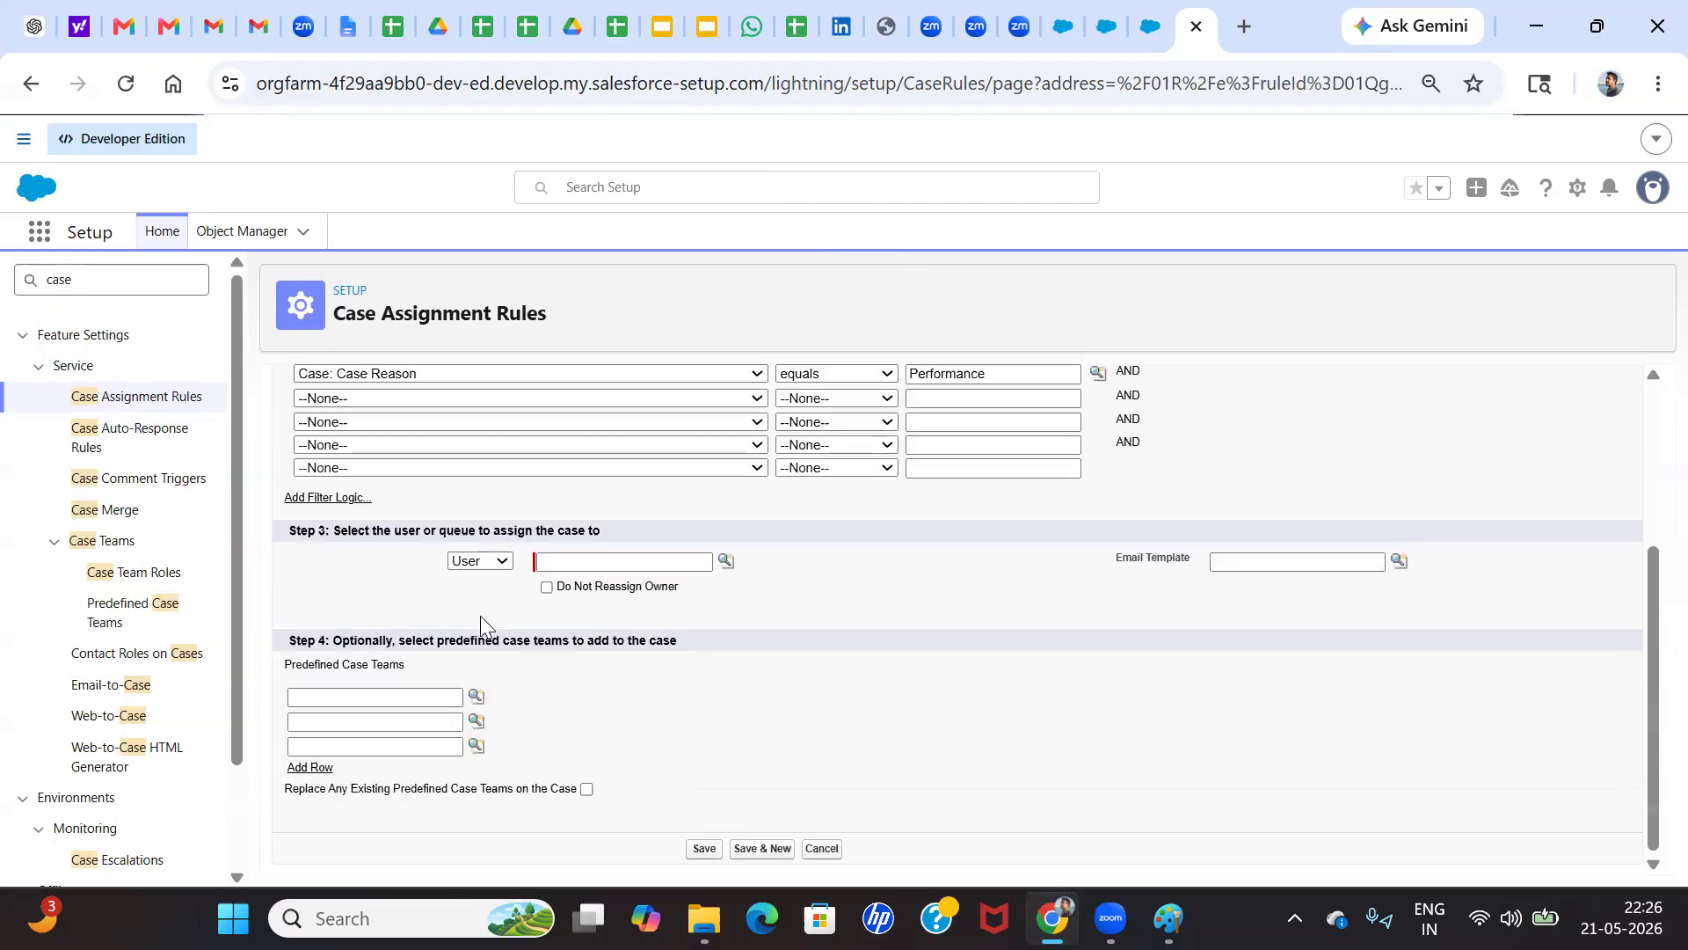
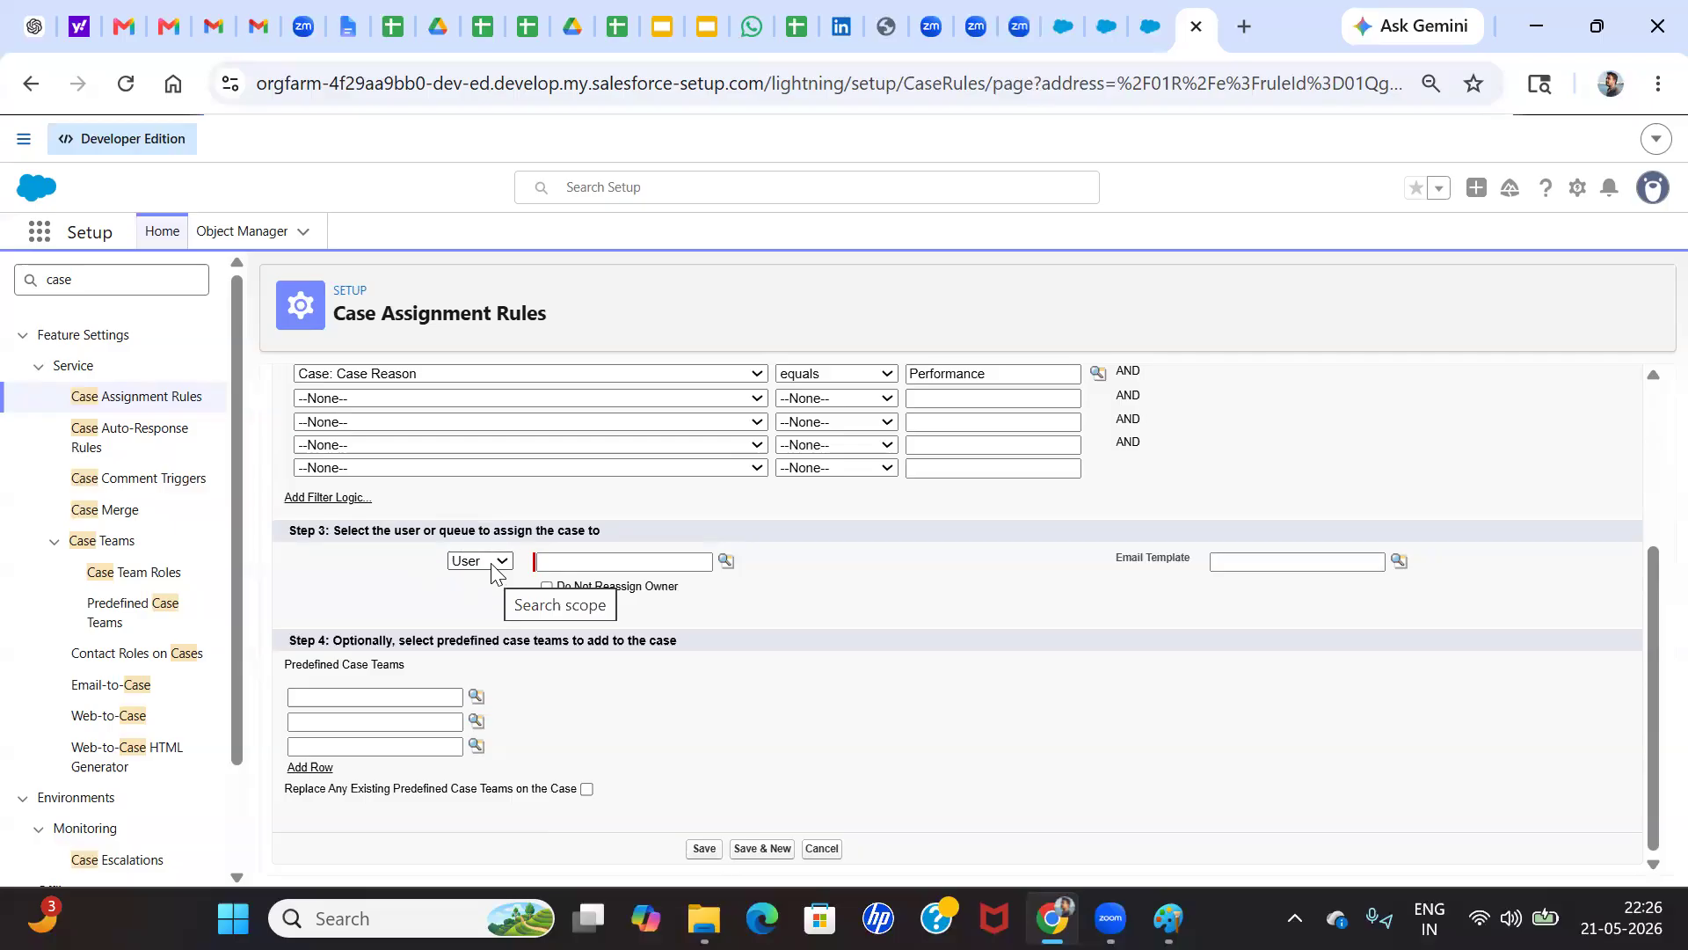
Assign the rule entry's matching cases to the Alex Group queue
left_click(493, 565)
left_click(471, 613)
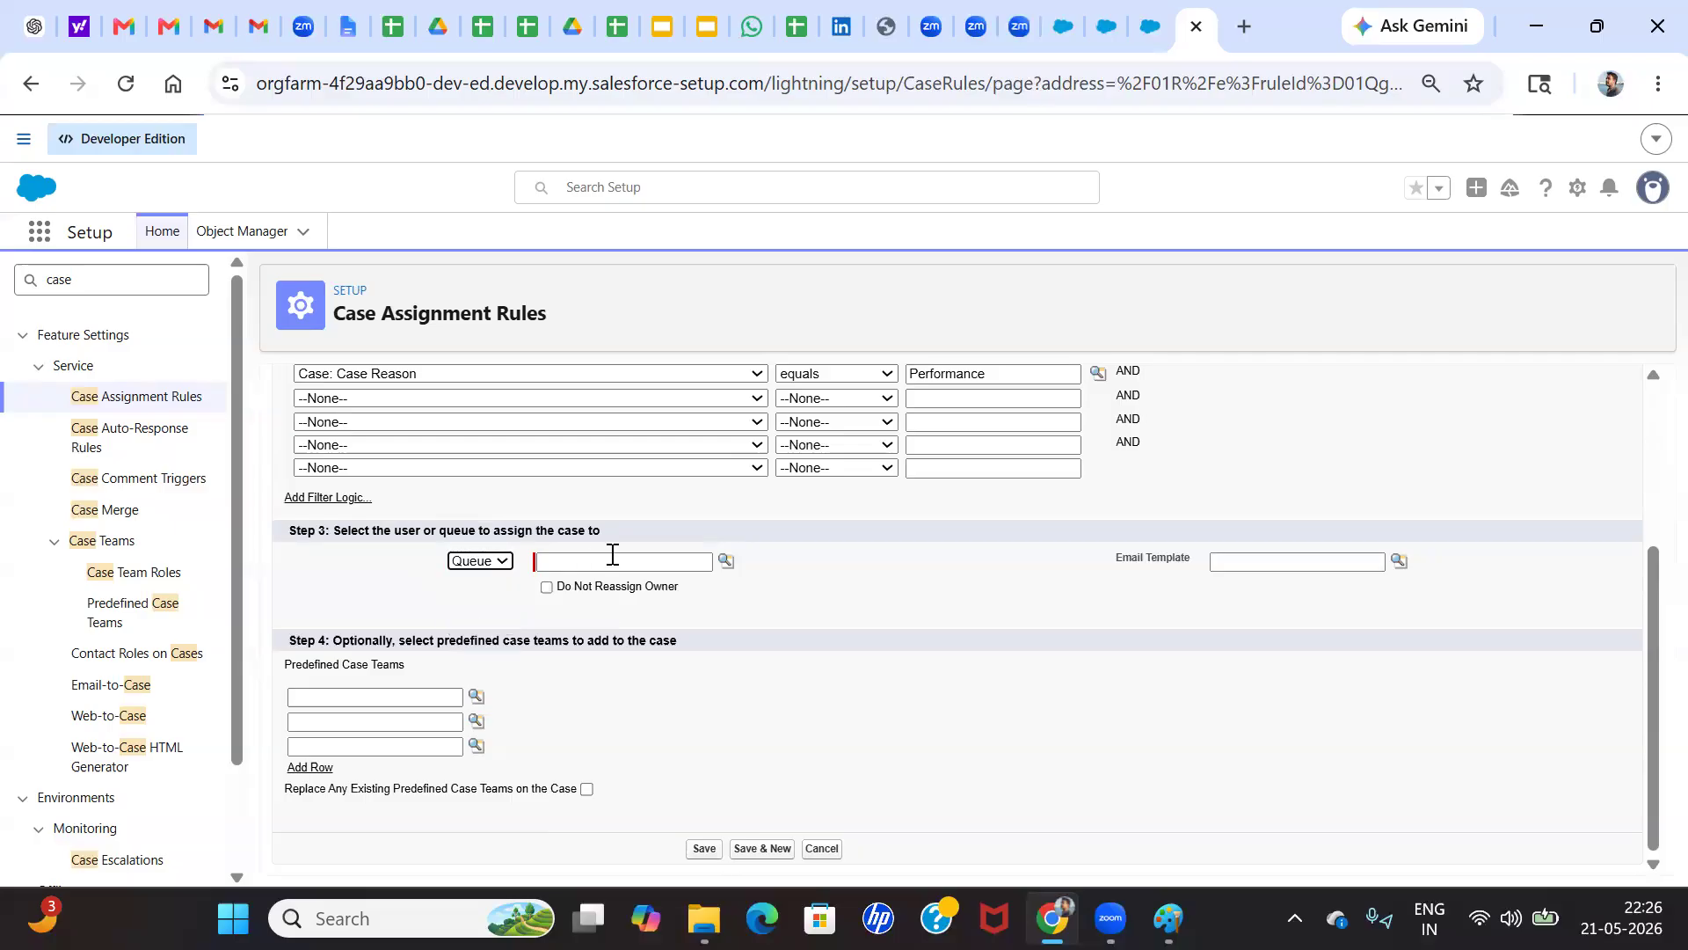
left_click(726, 560)
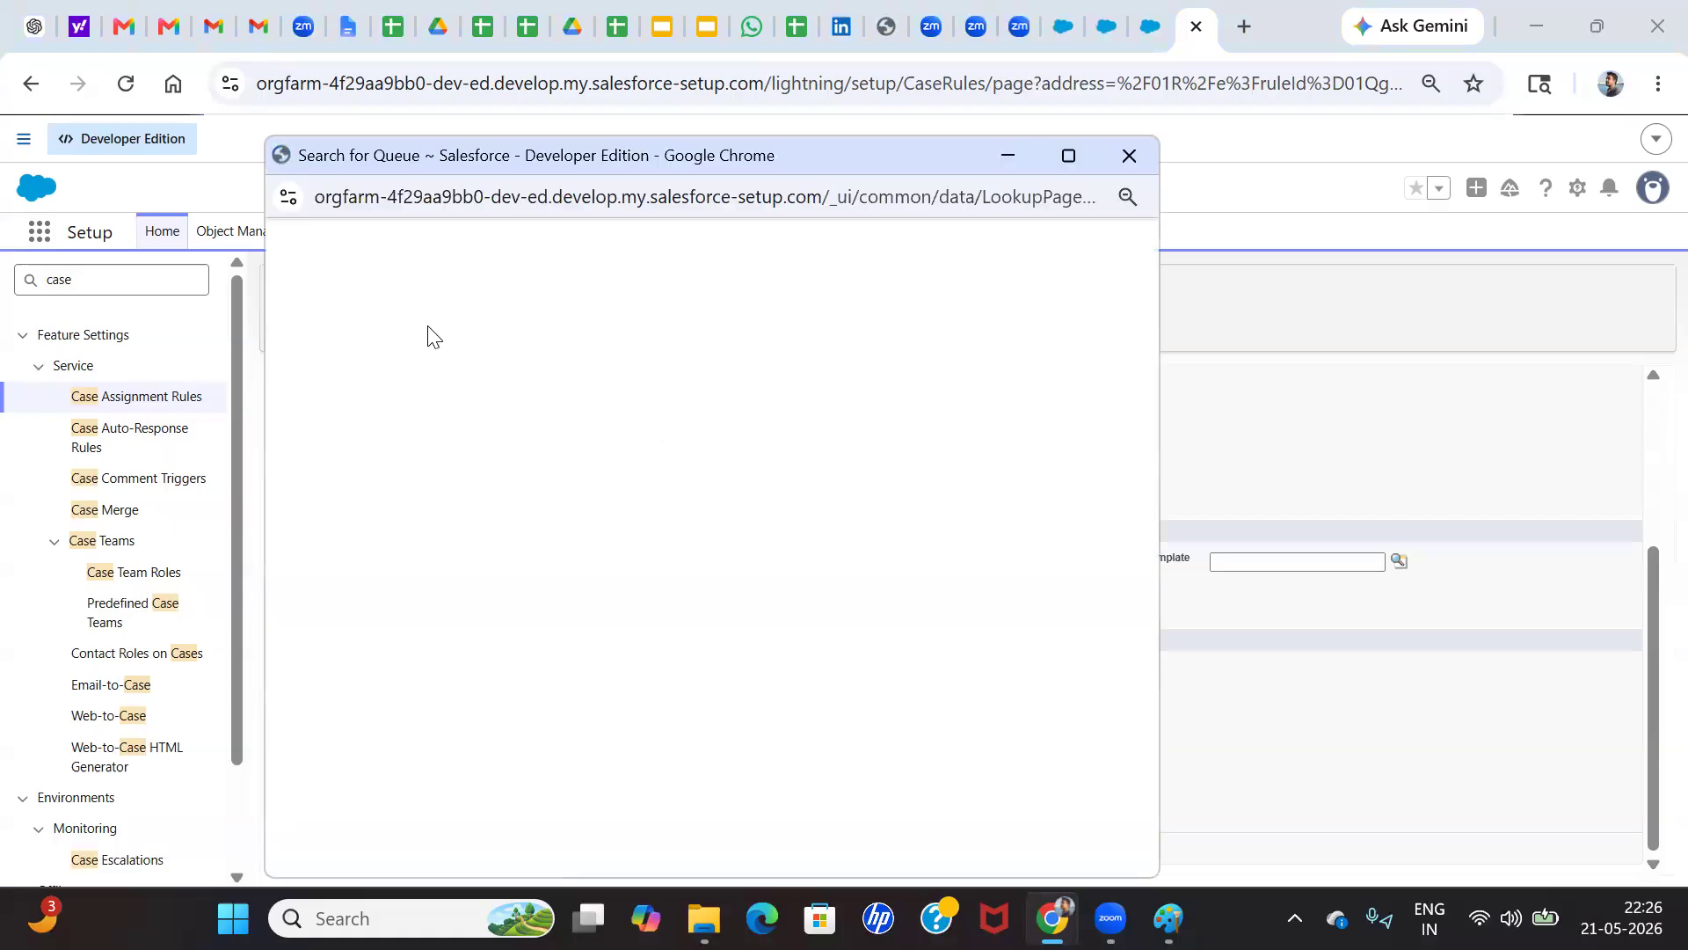
left_click(313, 417)
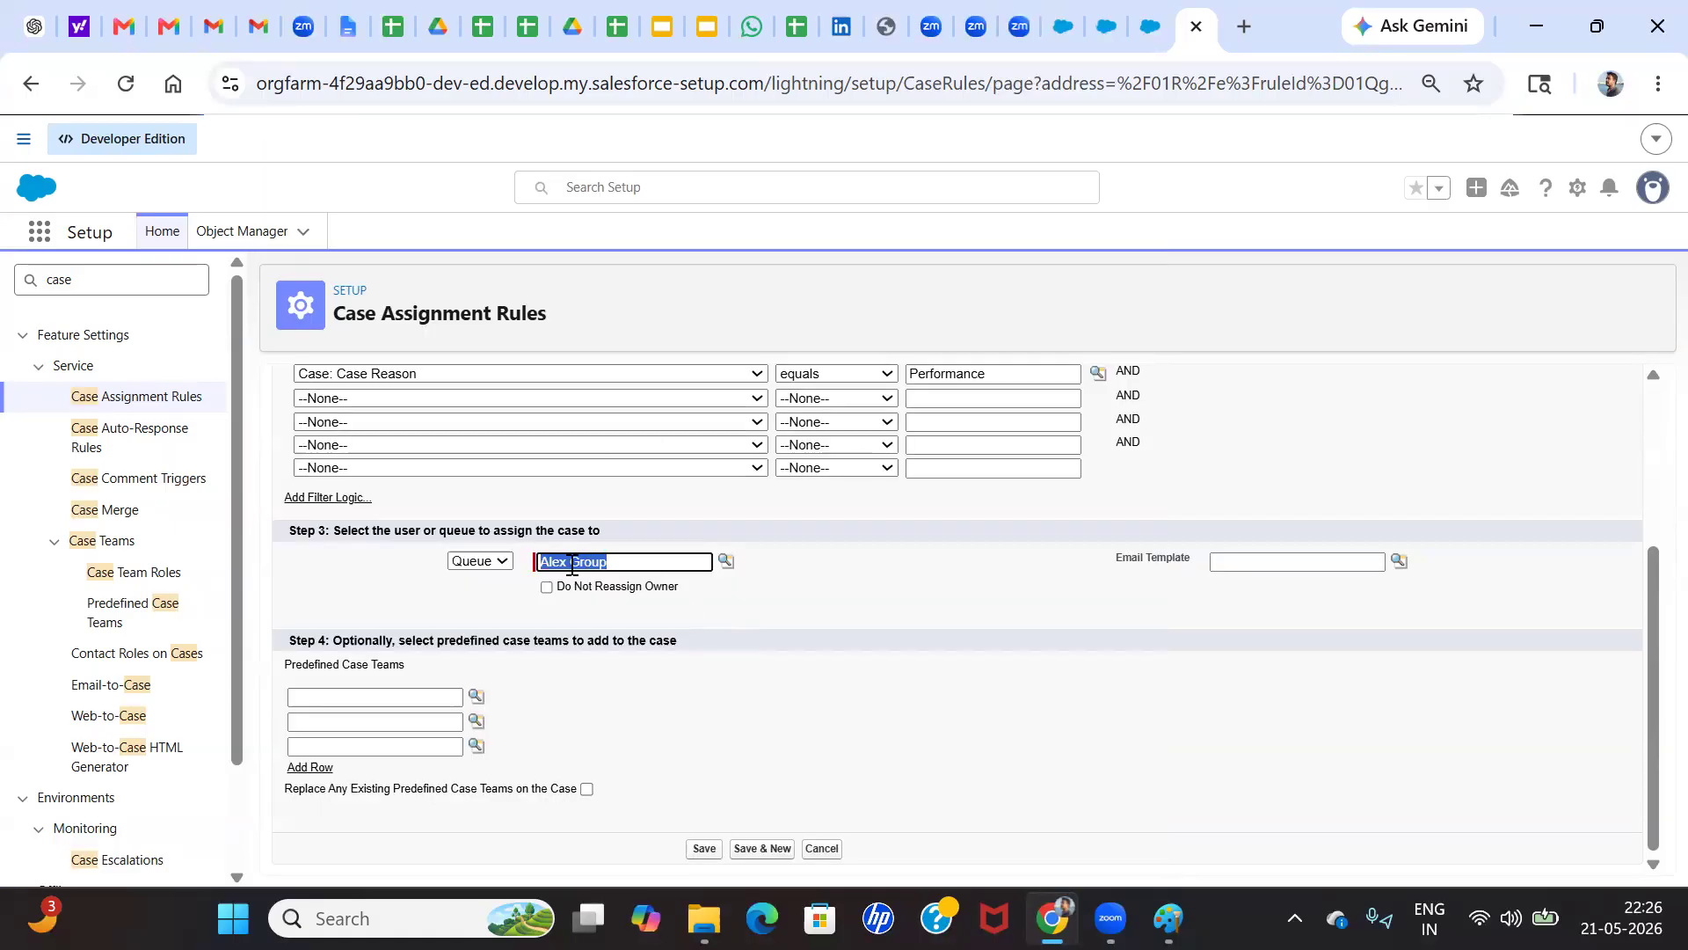
left_click(974, 620)
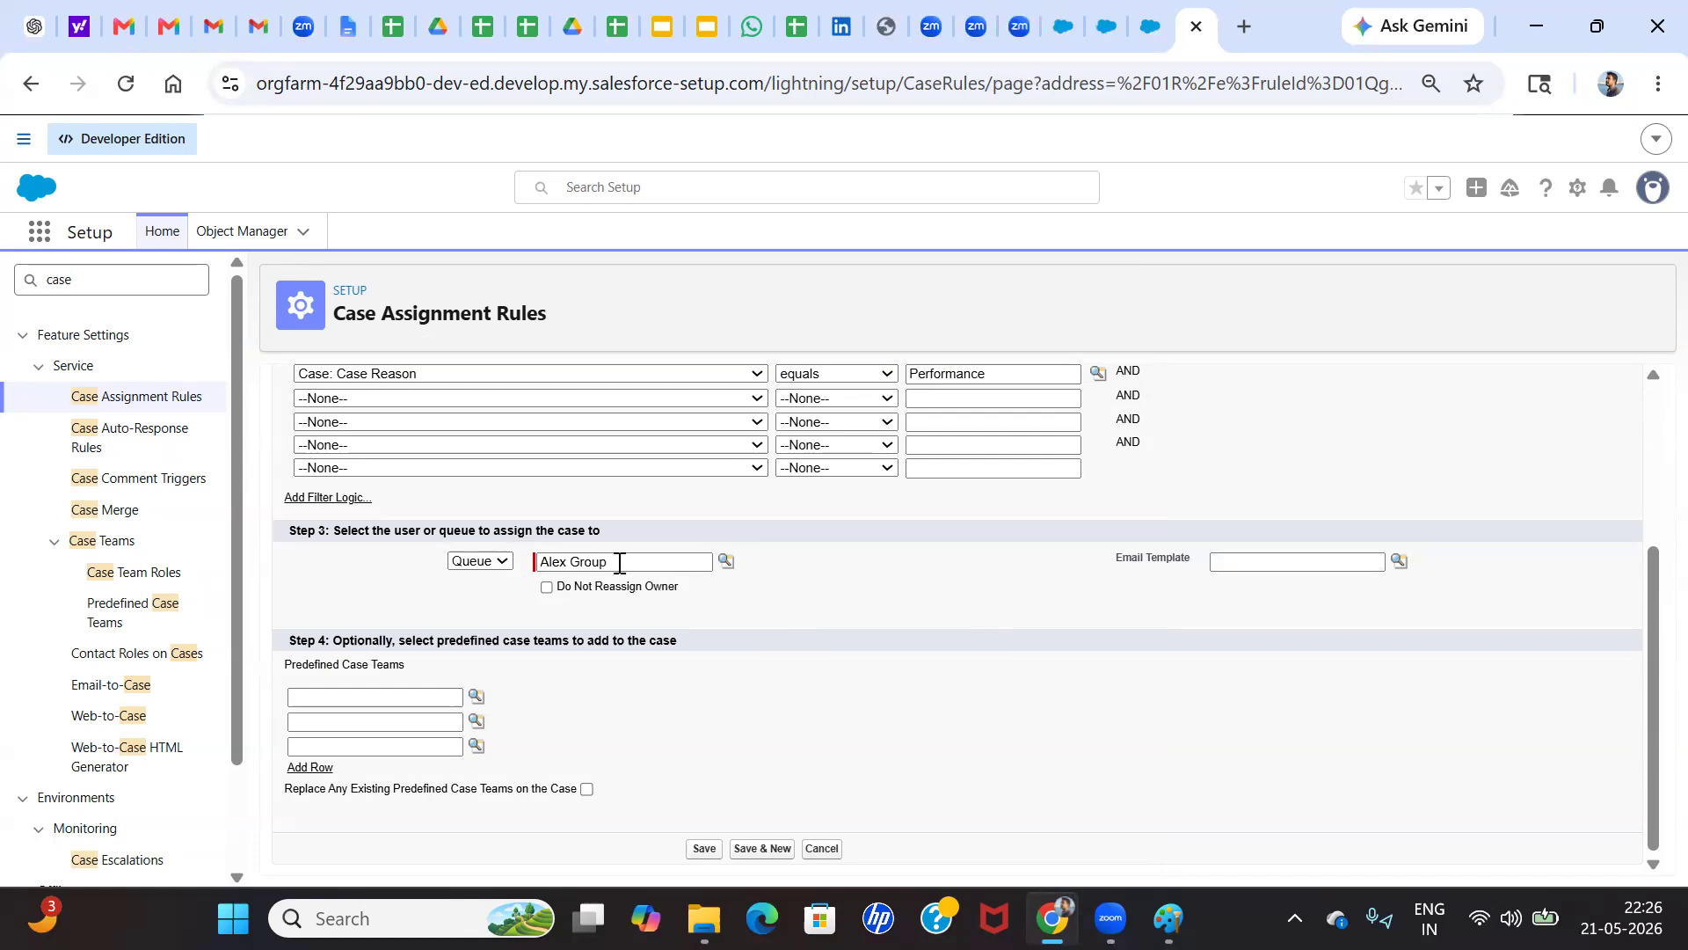
left_click(1399, 560)
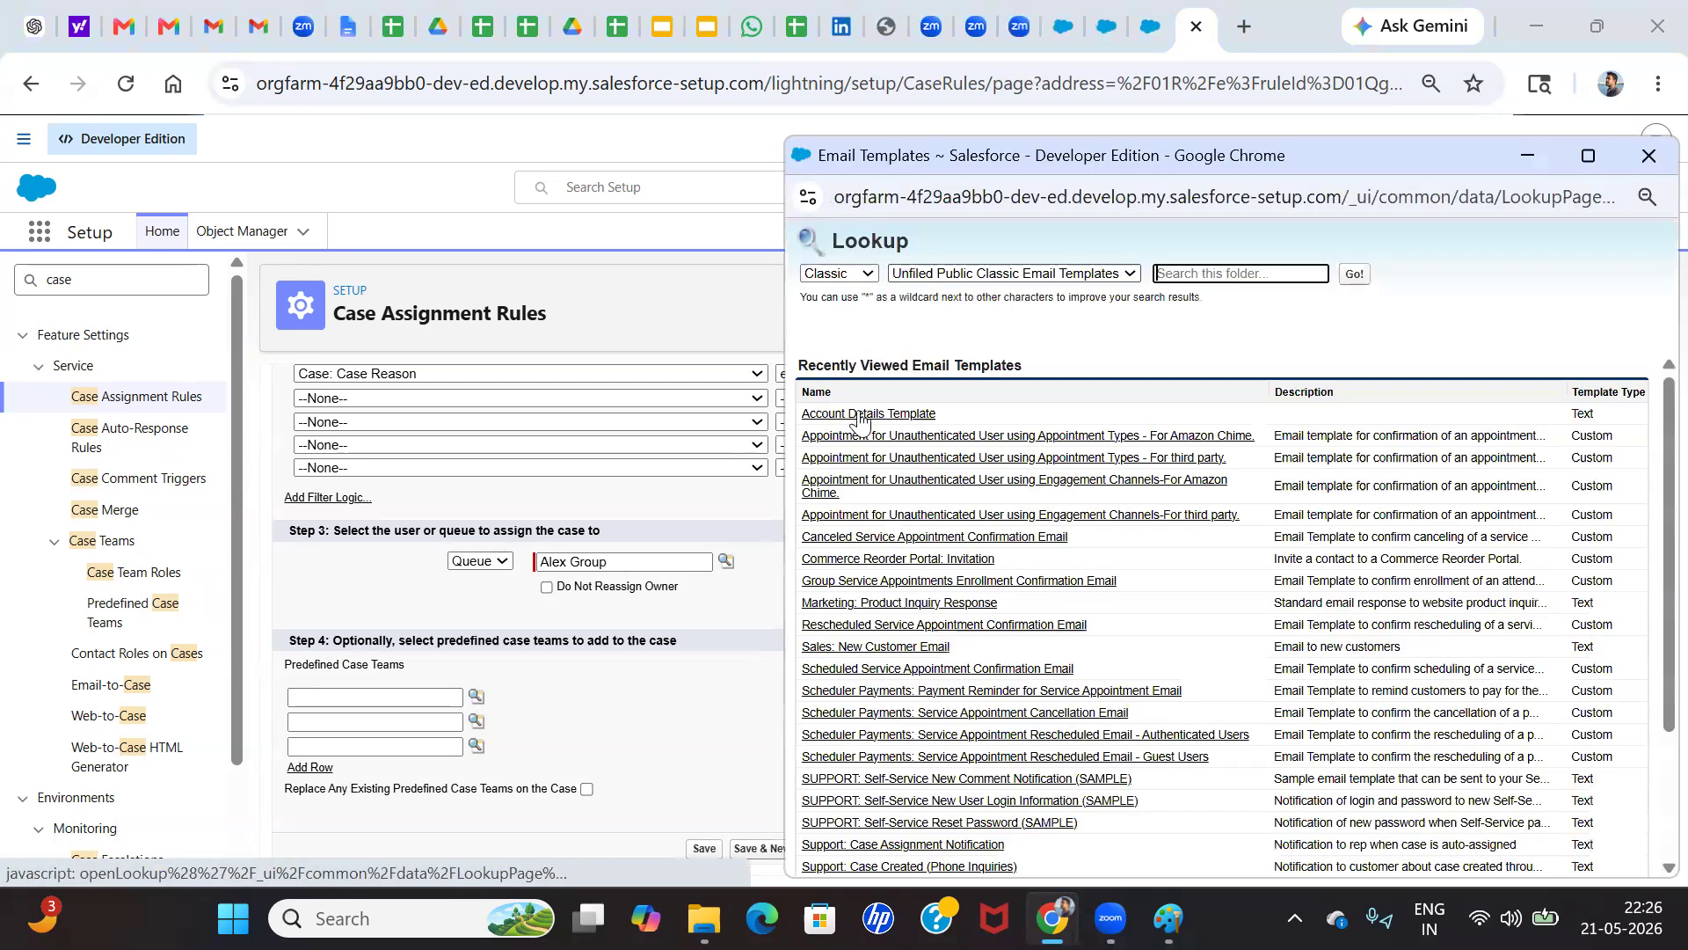
left_click(853, 412)
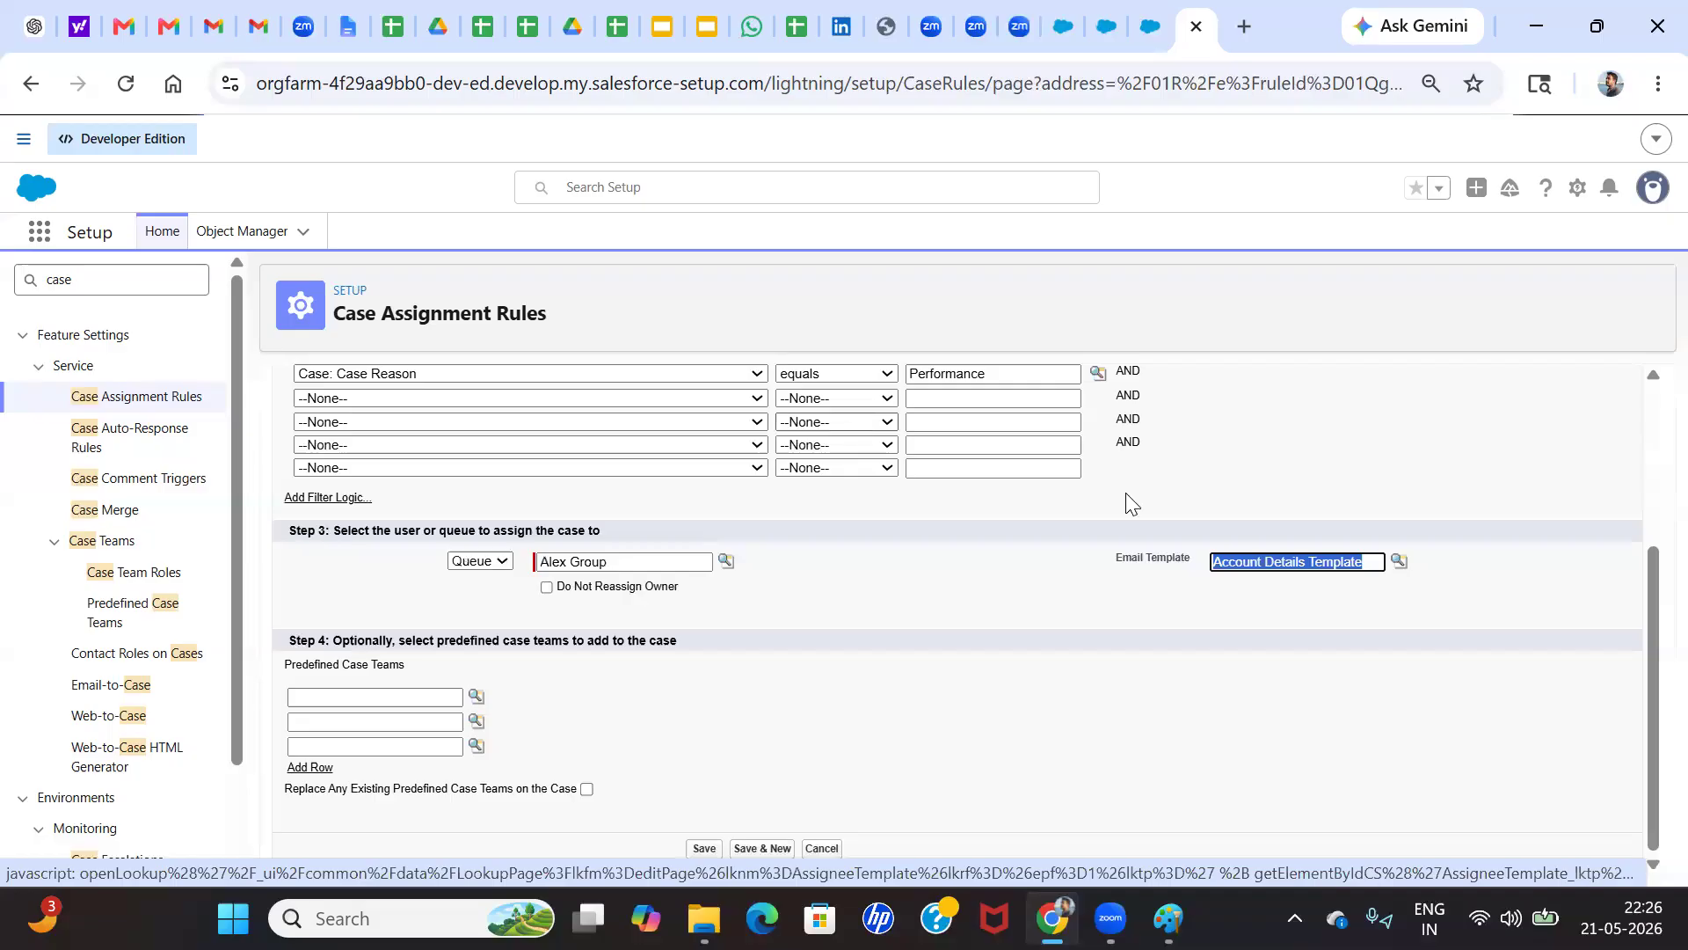
double_click(1302, 563)
triple_click(1301, 562)
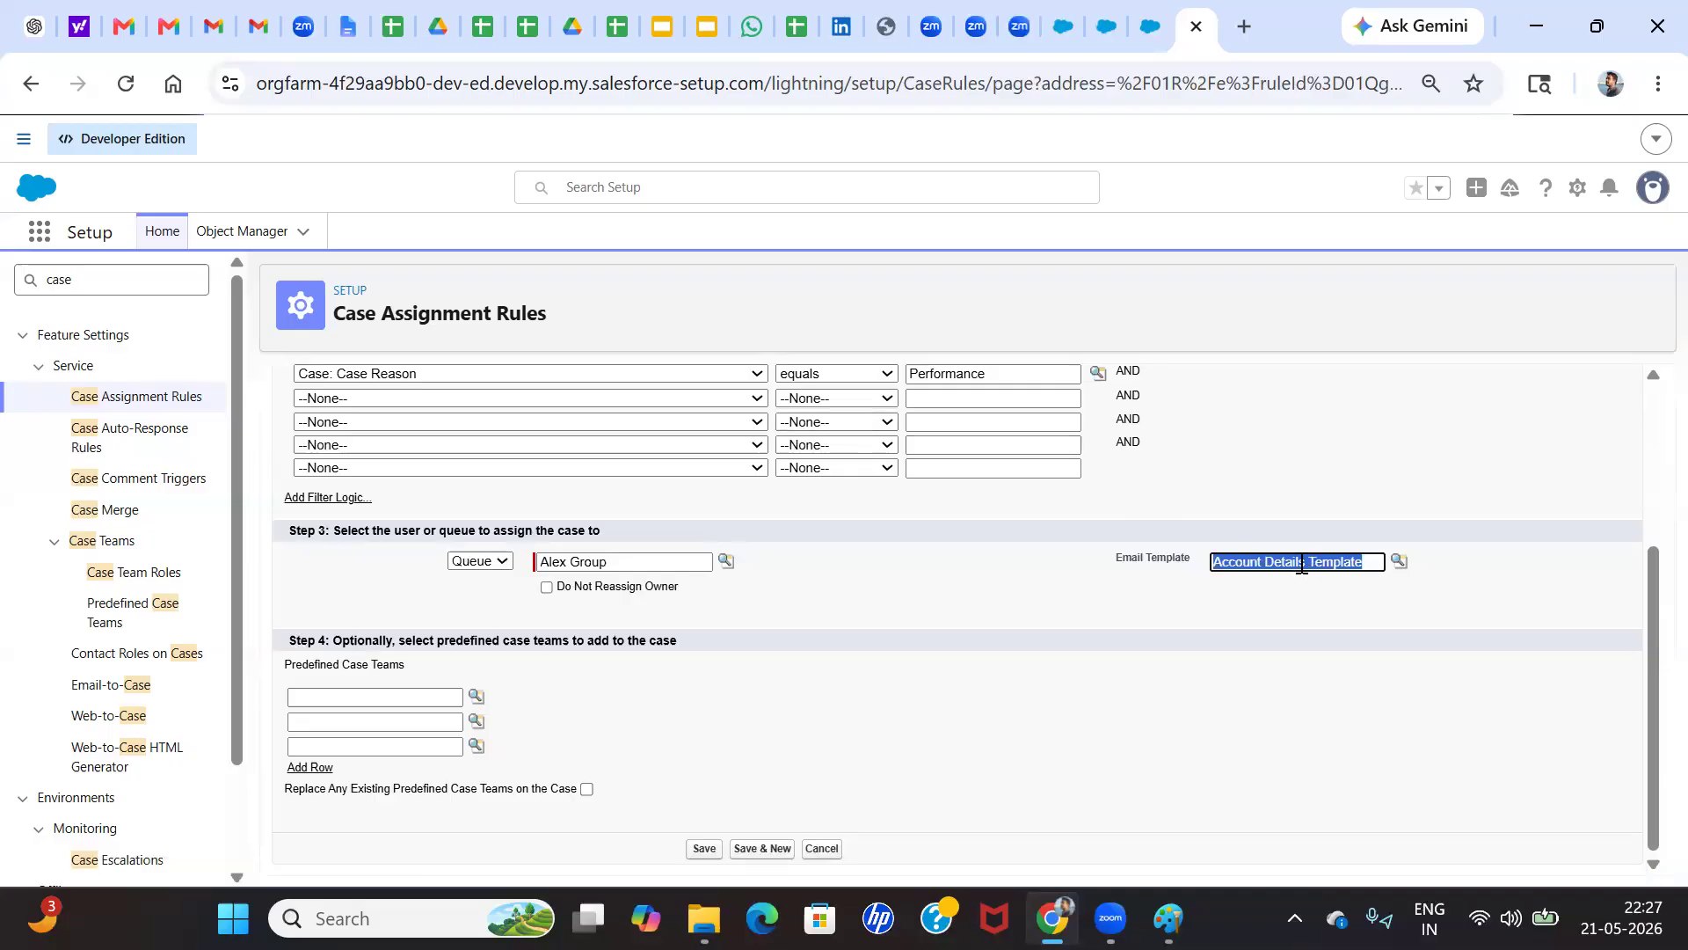
key("BackSpace")
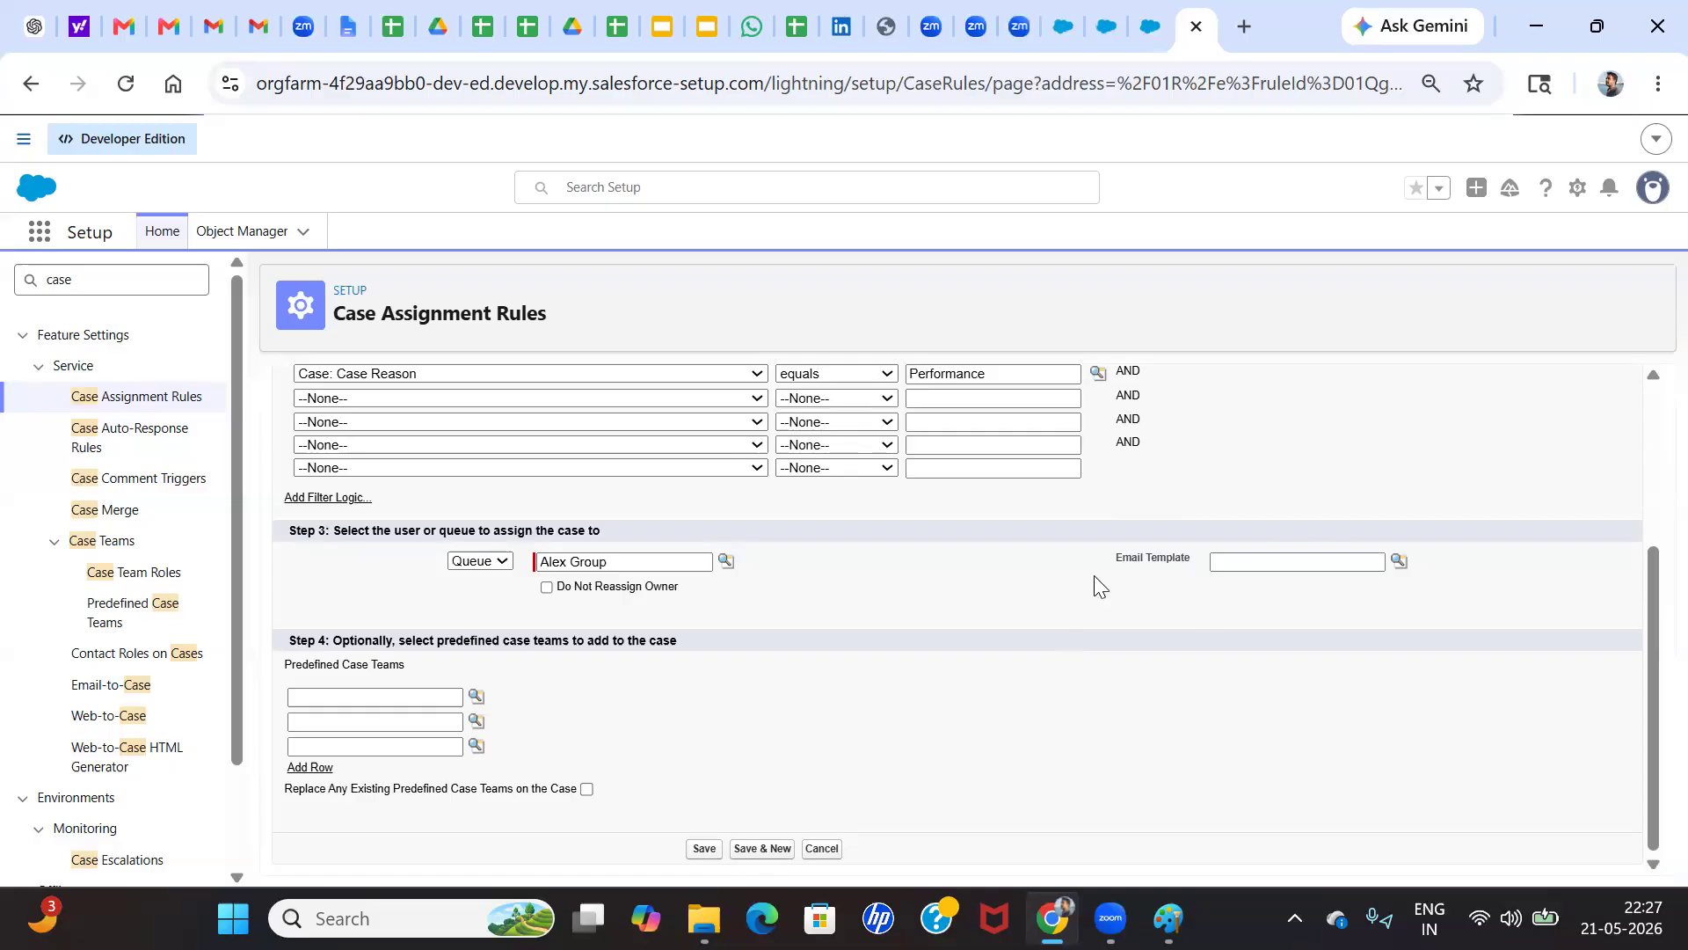
Save the rule entry with no email template
left_click(1261, 566)
left_click(703, 850)
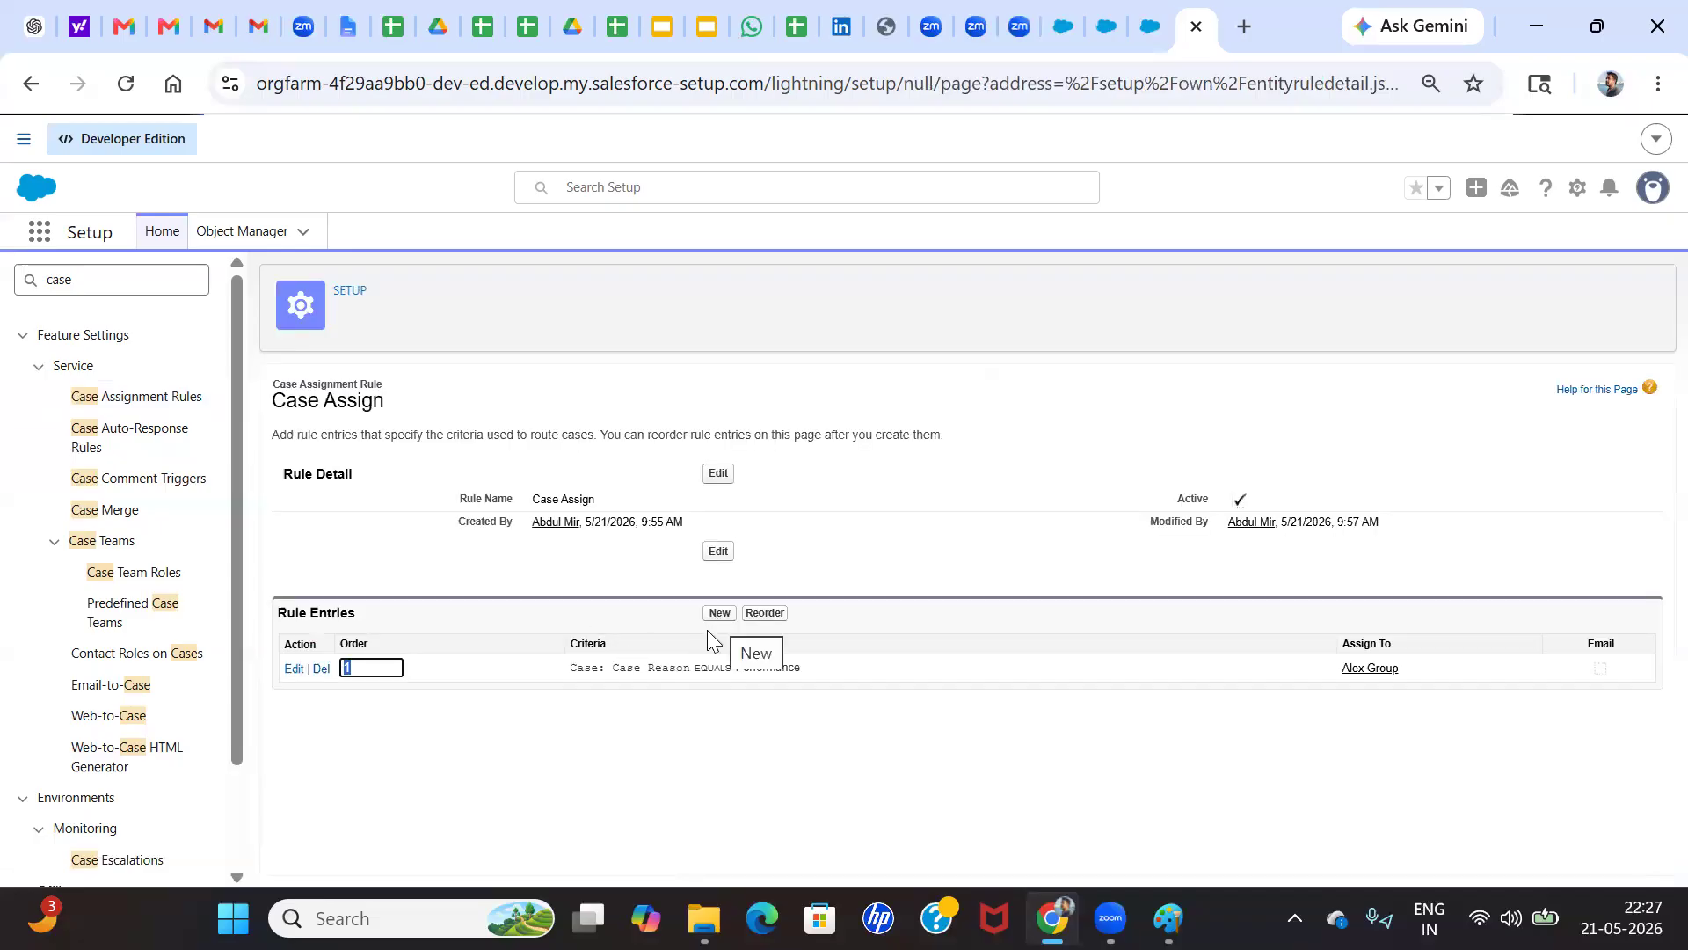
left_click(662, 758)
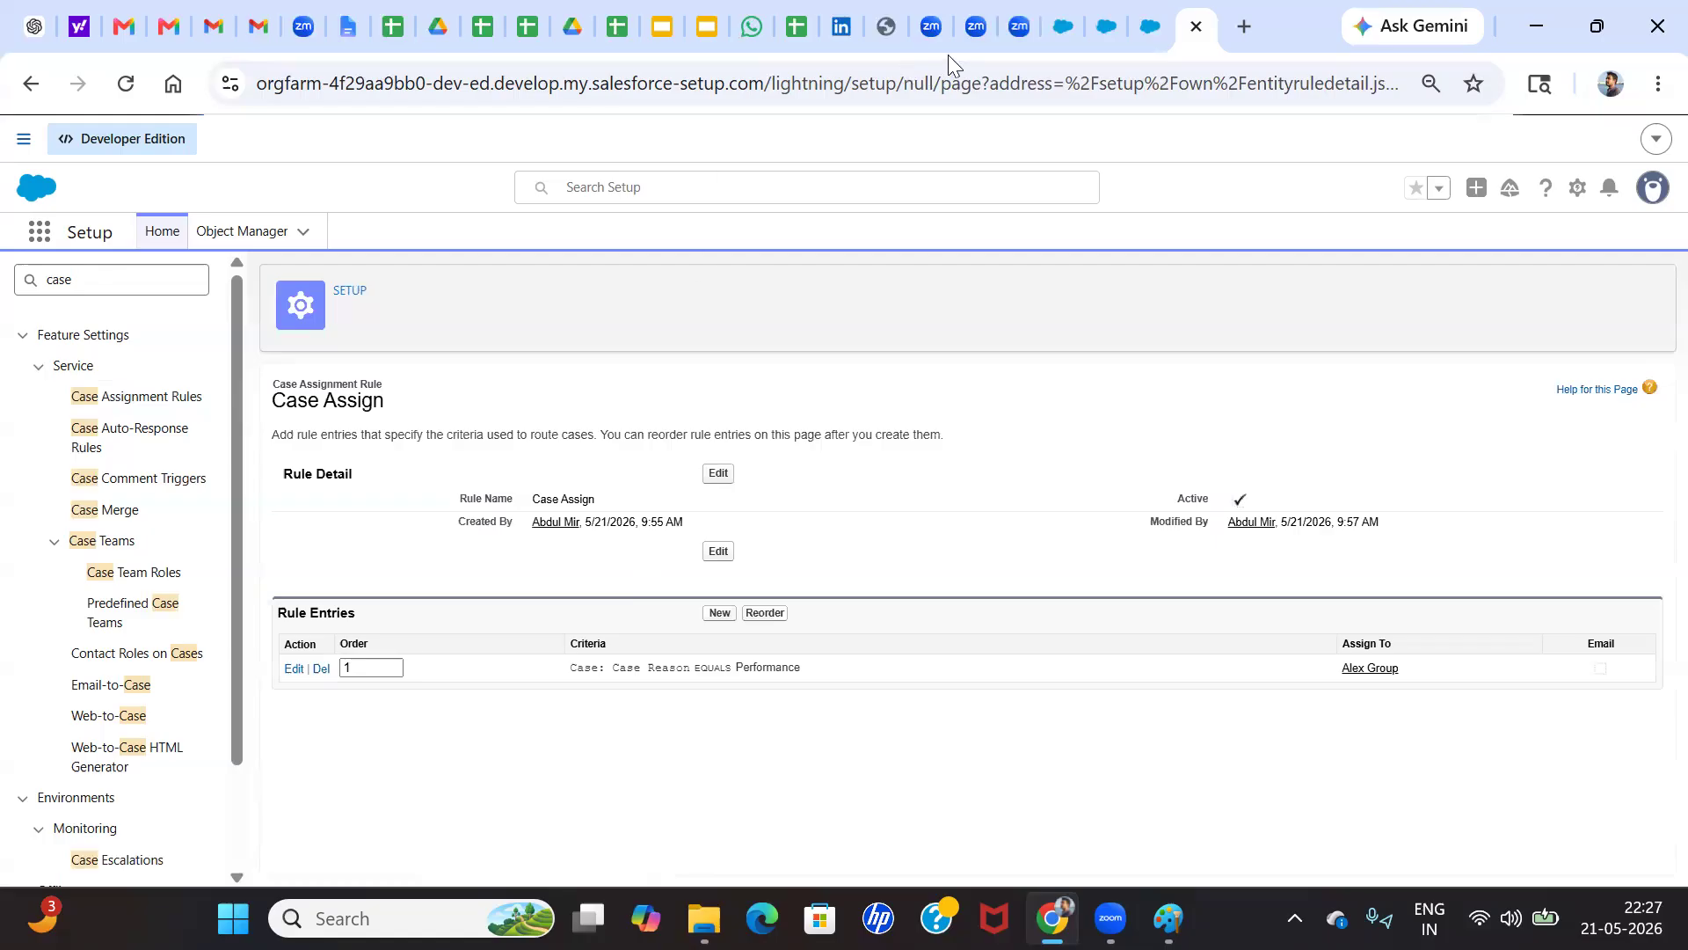
Find the Case object in Object Manager and open its Case Layout page layout
left_click(1064, 17)
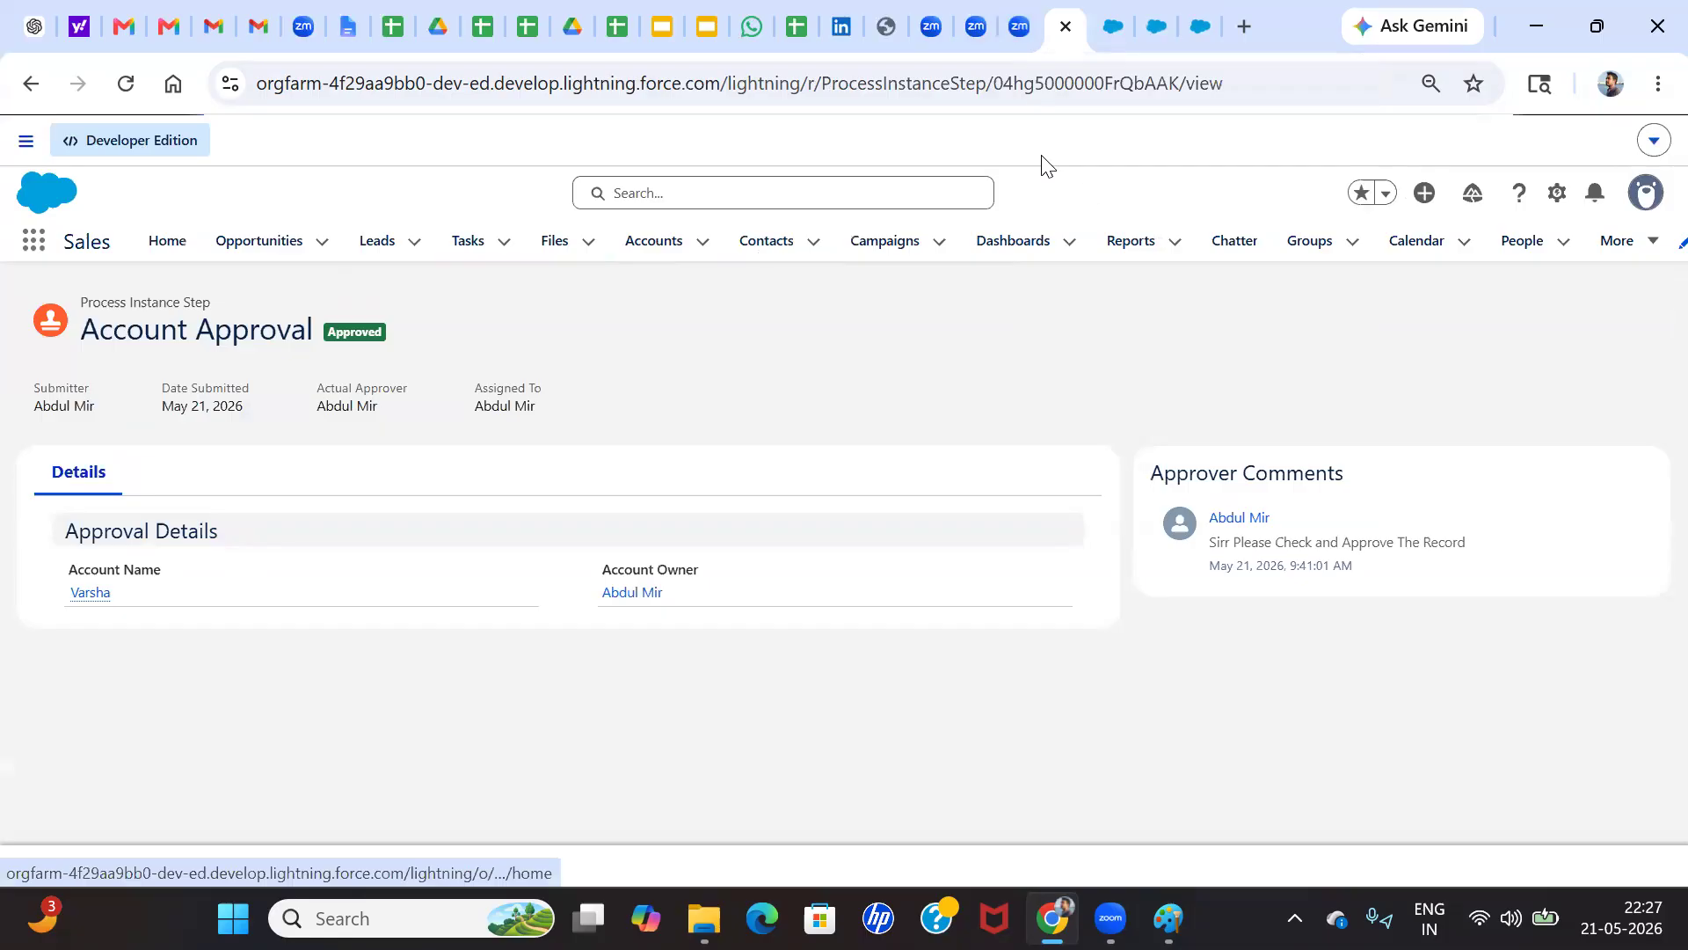
left_click(1115, 26)
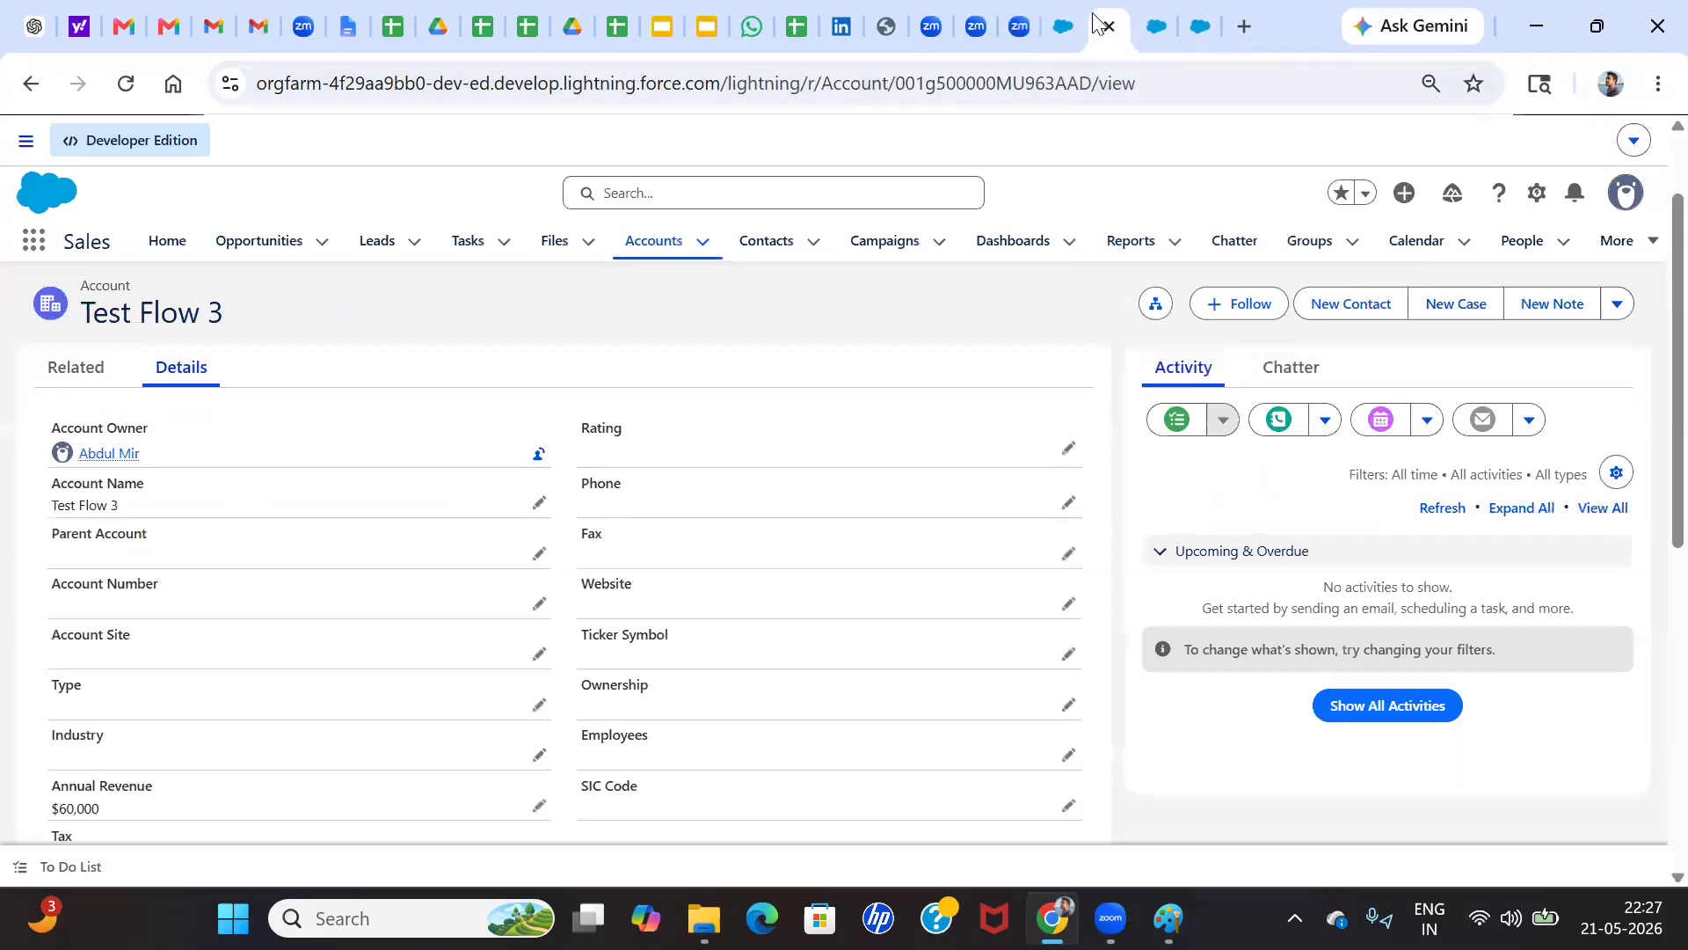
left_click(1154, 20)
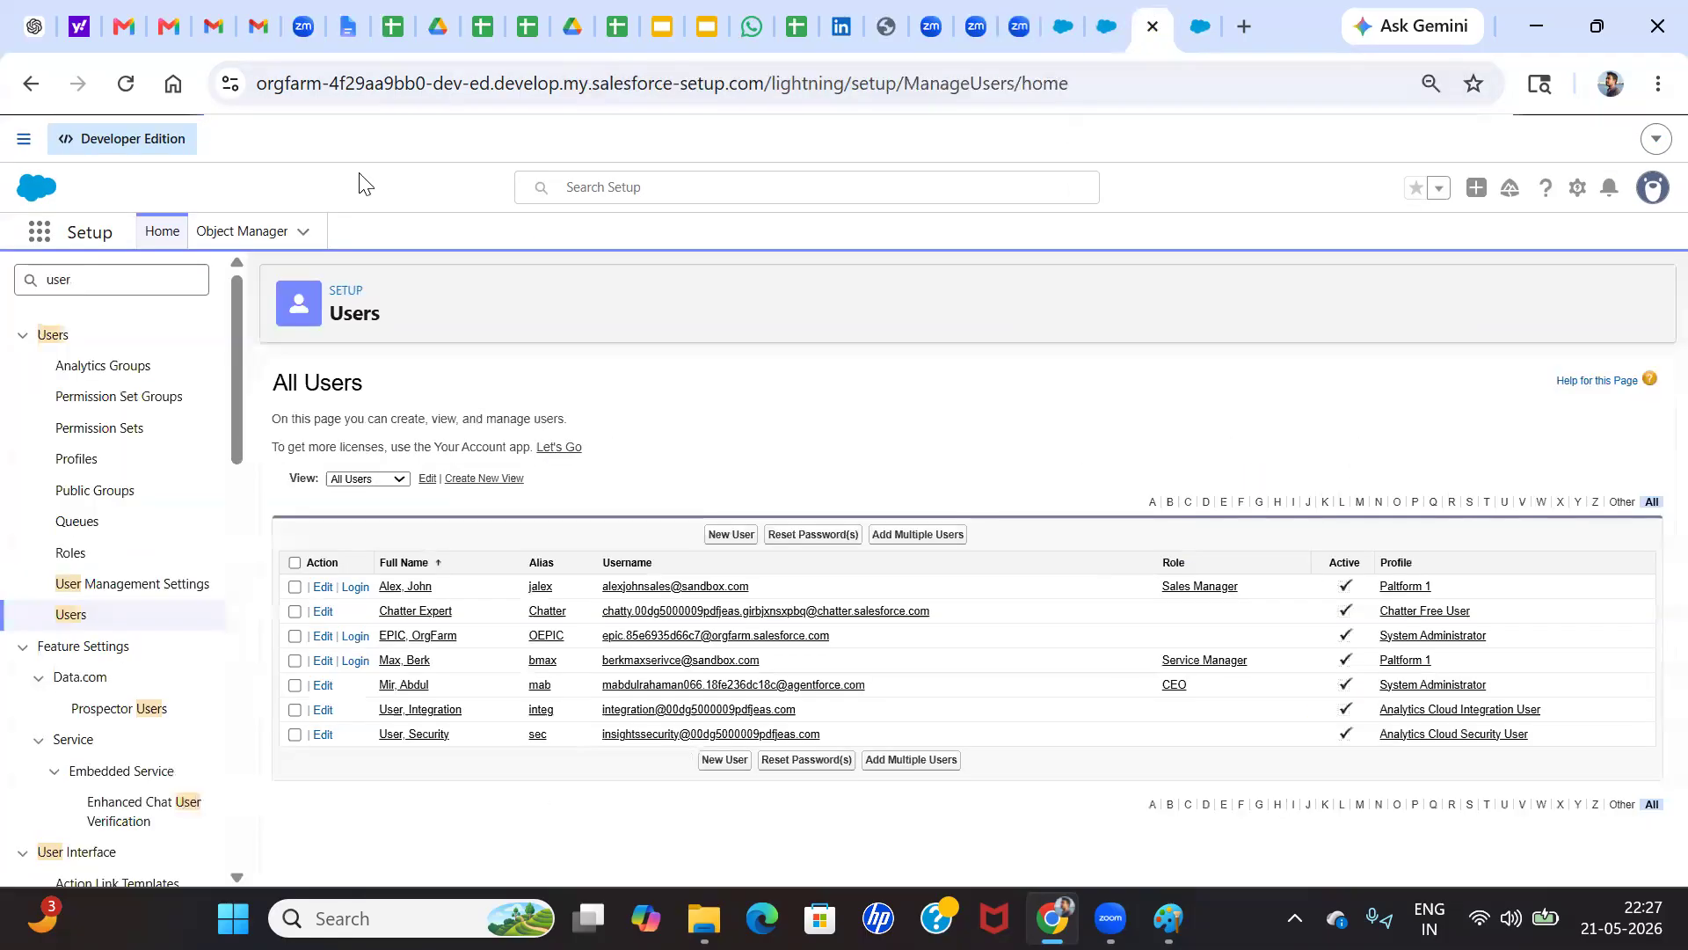
left_click(242, 231)
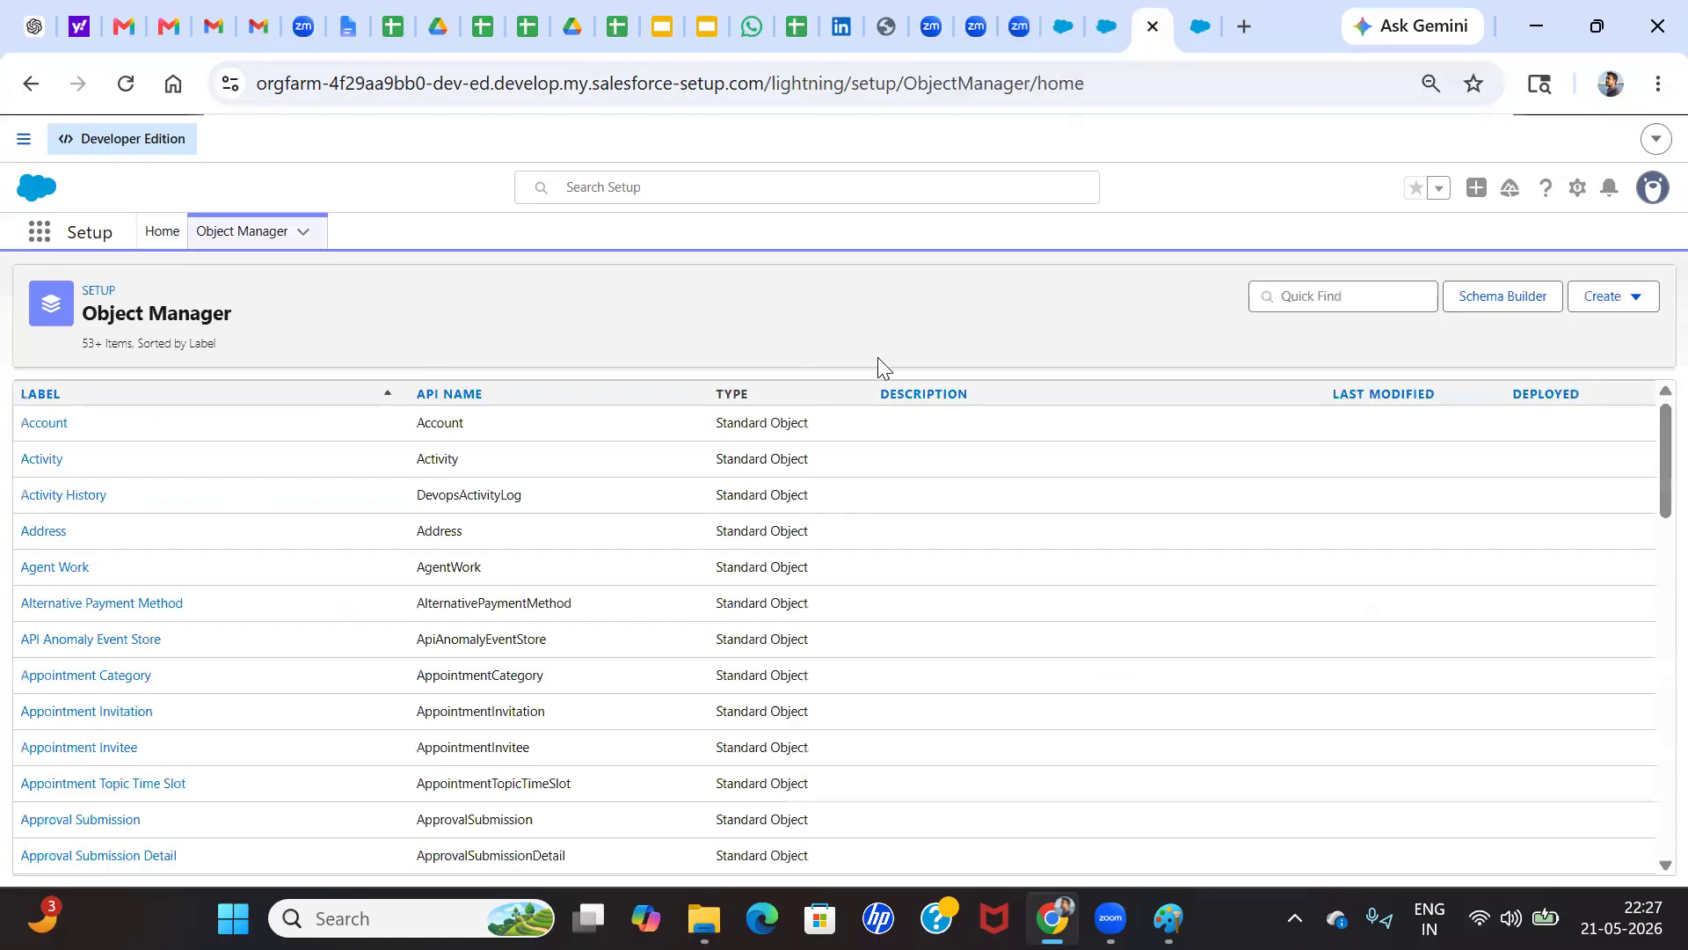
left_click(1329, 306)
type("case")
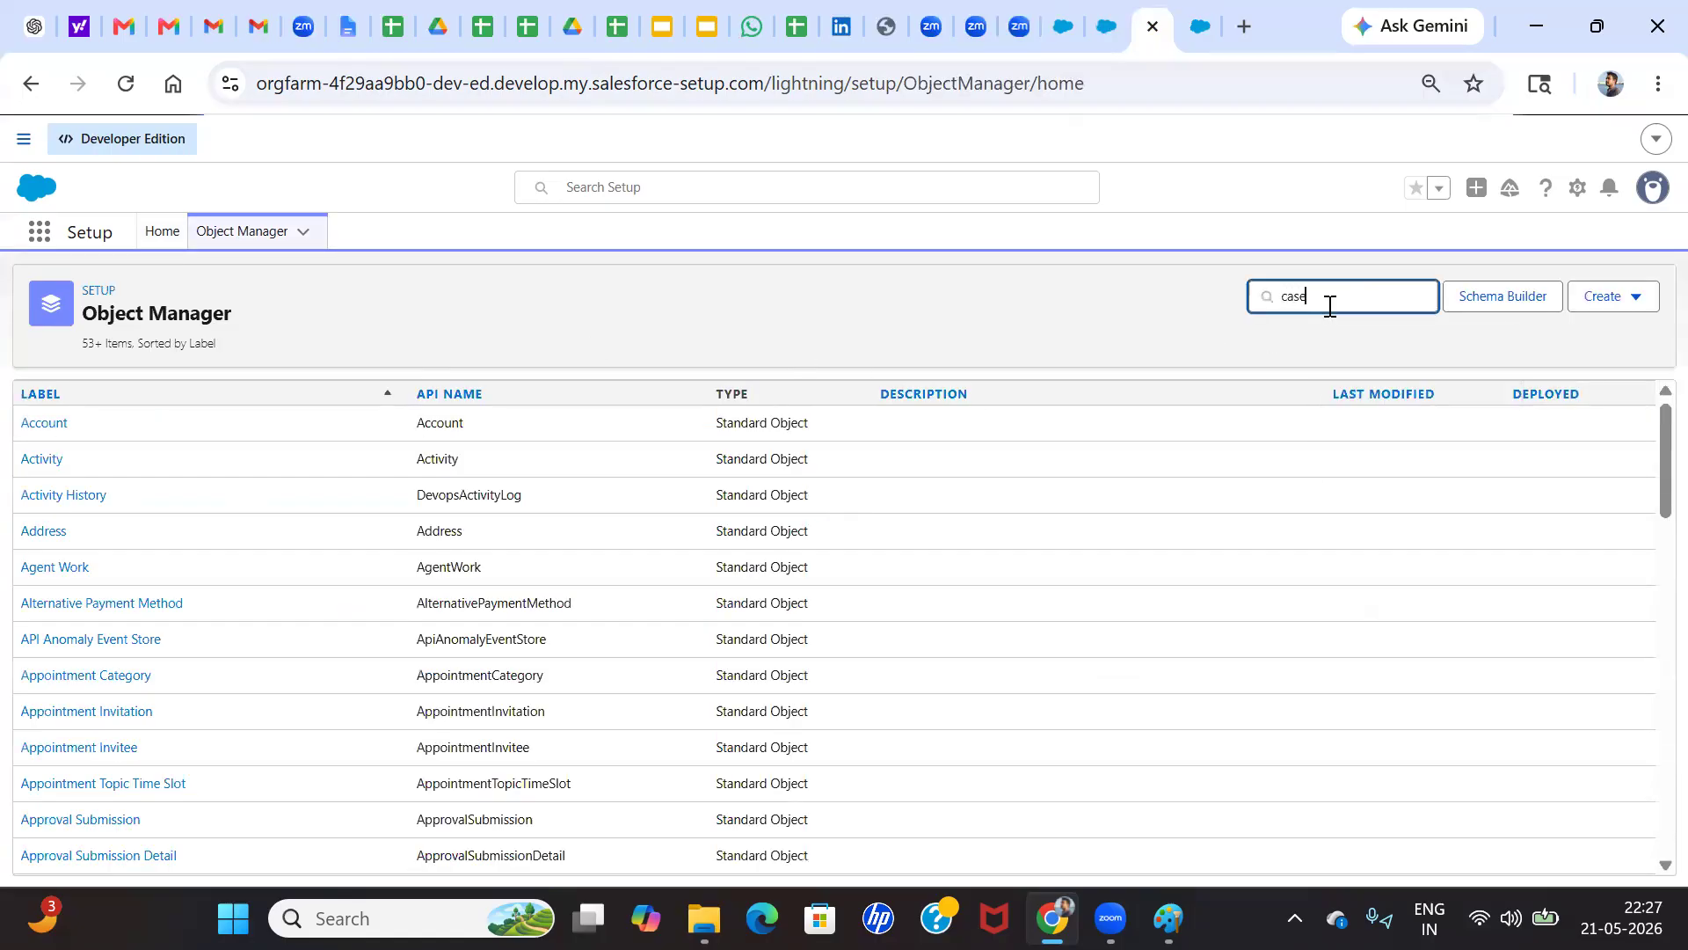
left_click(36, 424)
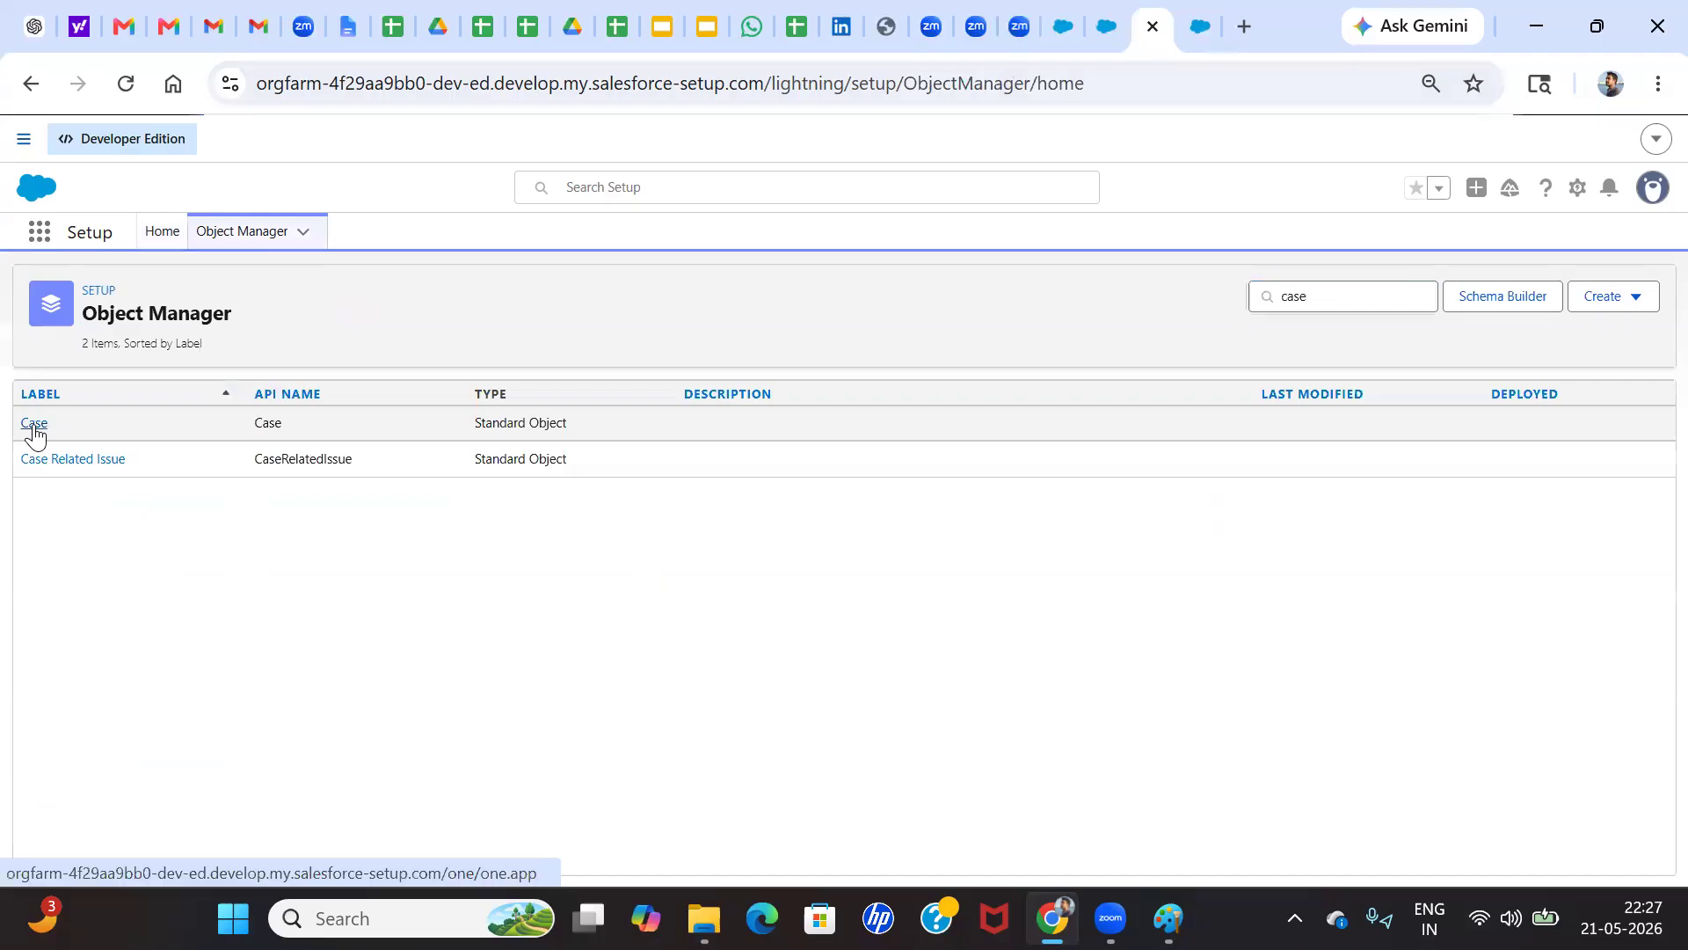
left_click(117, 478)
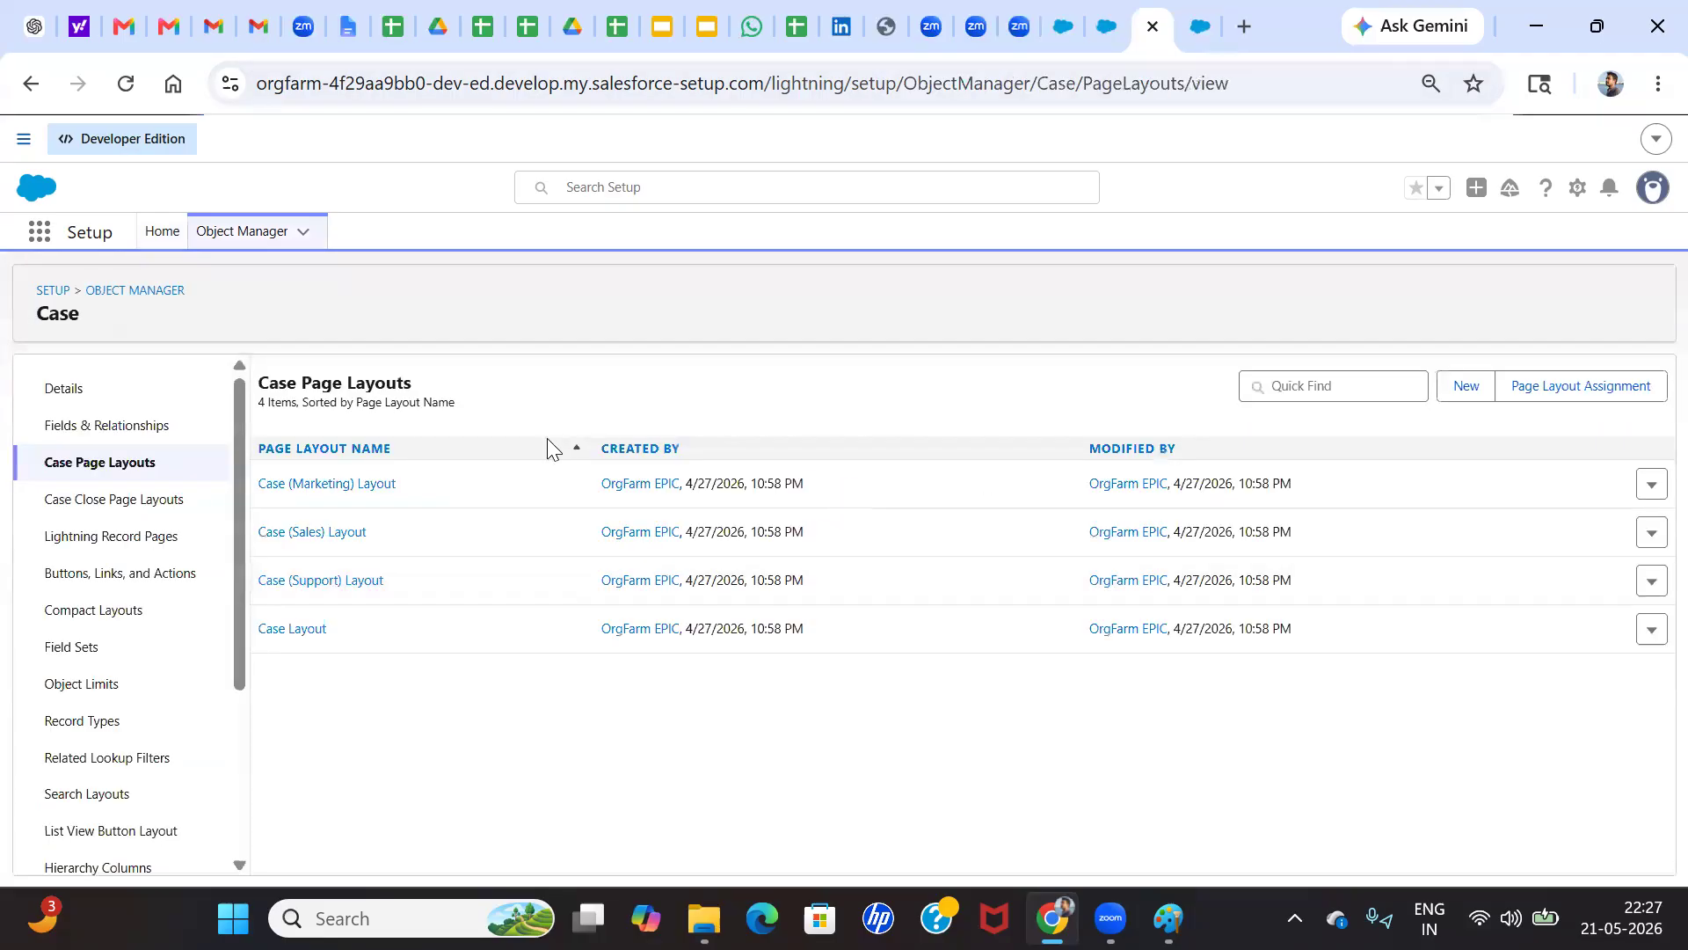
left_click(279, 633)
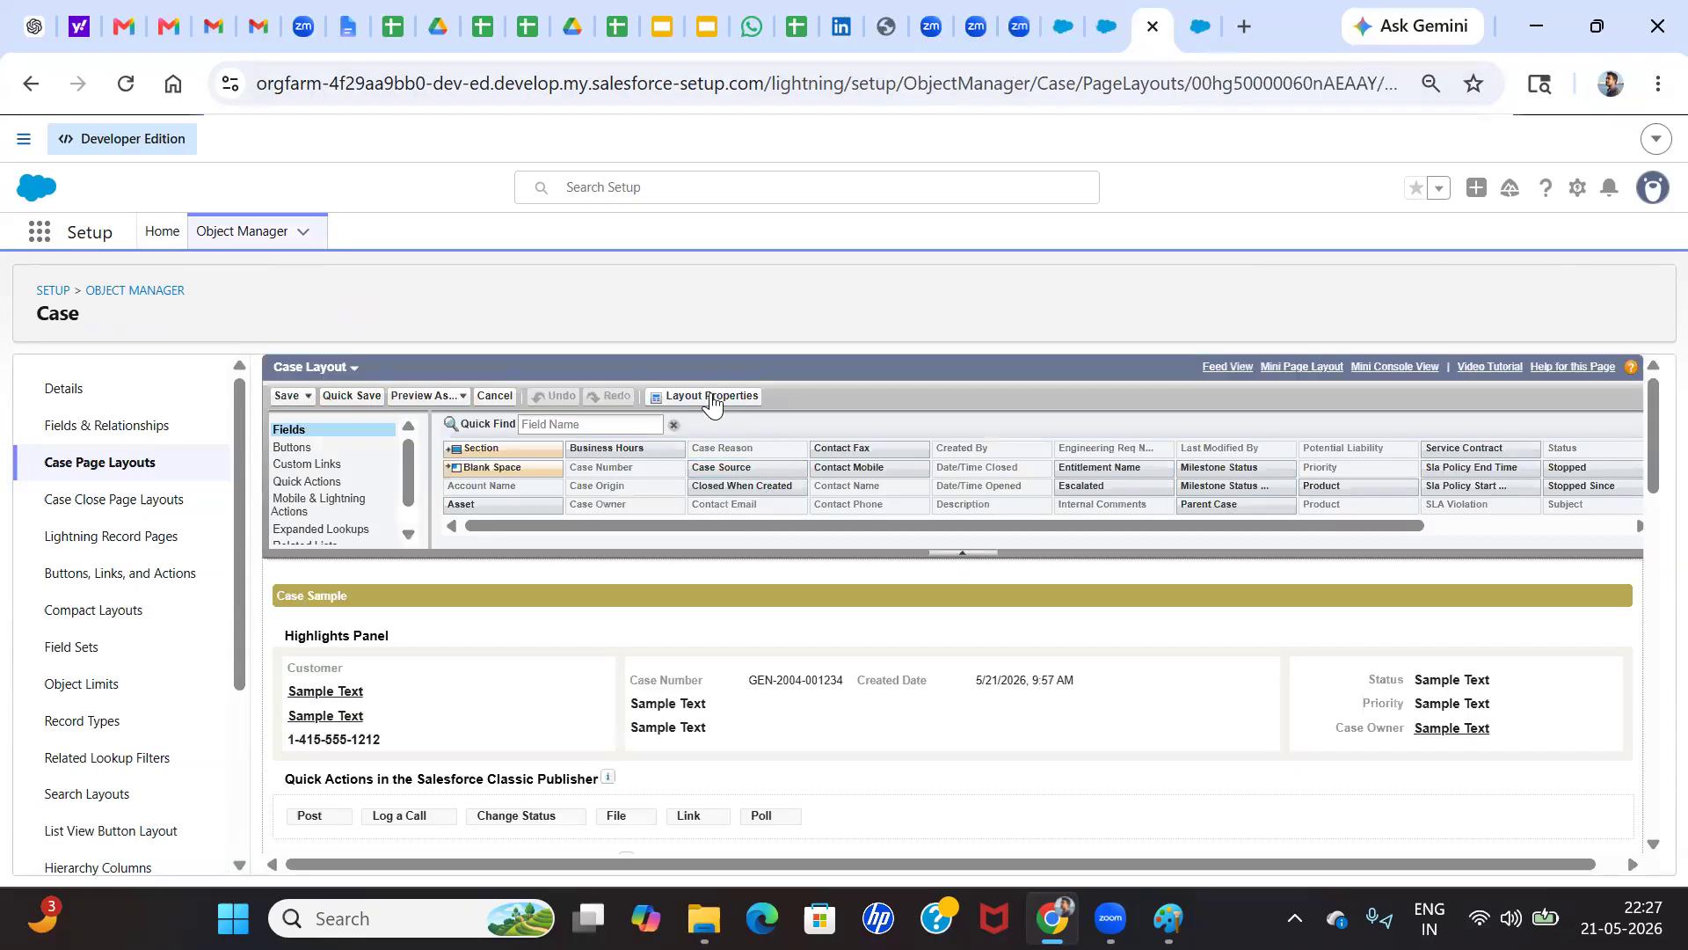
Review the Case Layout's layout properties and look through the fields and sections in the layout
left_click(710, 396)
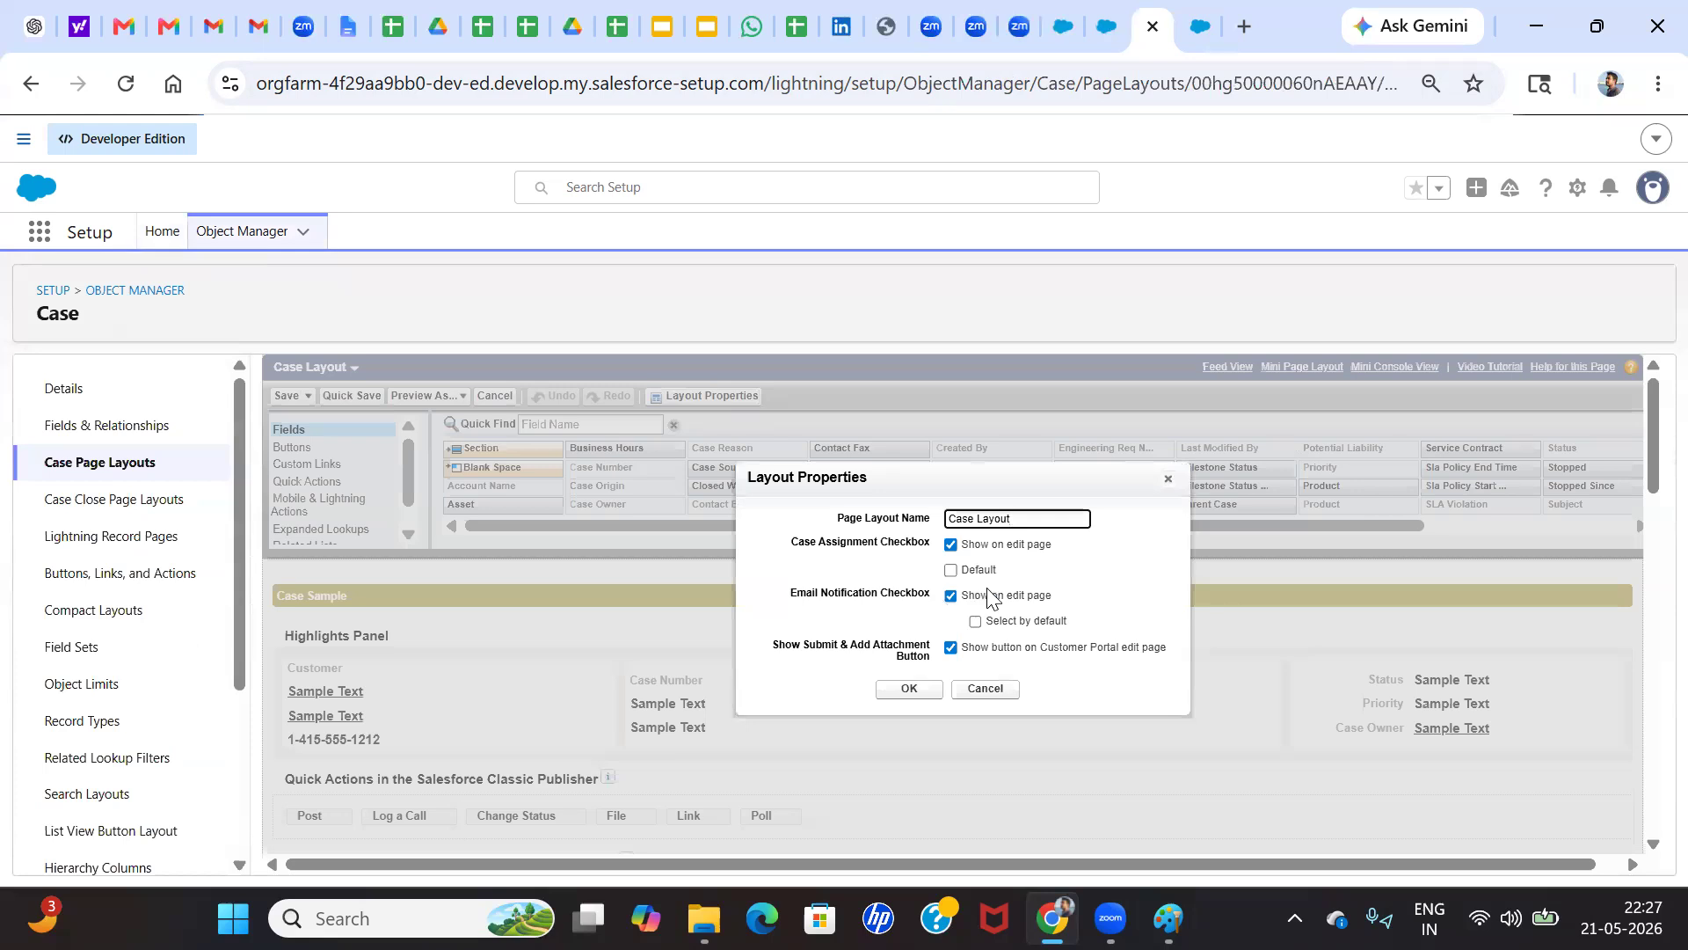
scroll(948, 606, "down", 1)
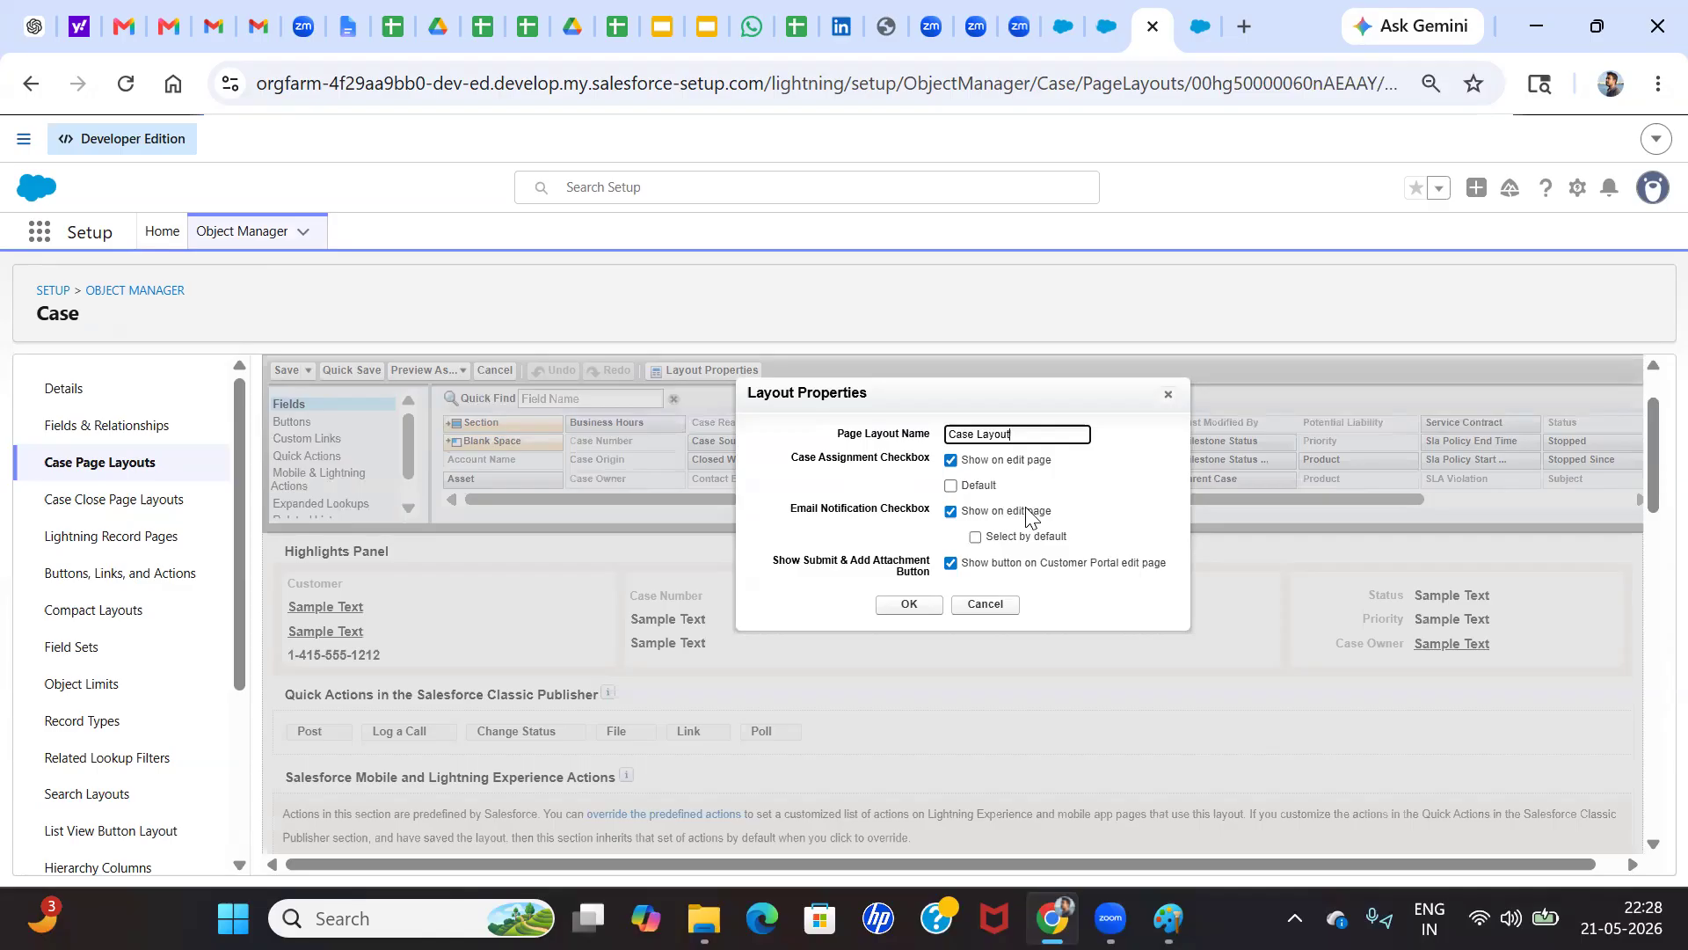
left_click(912, 604)
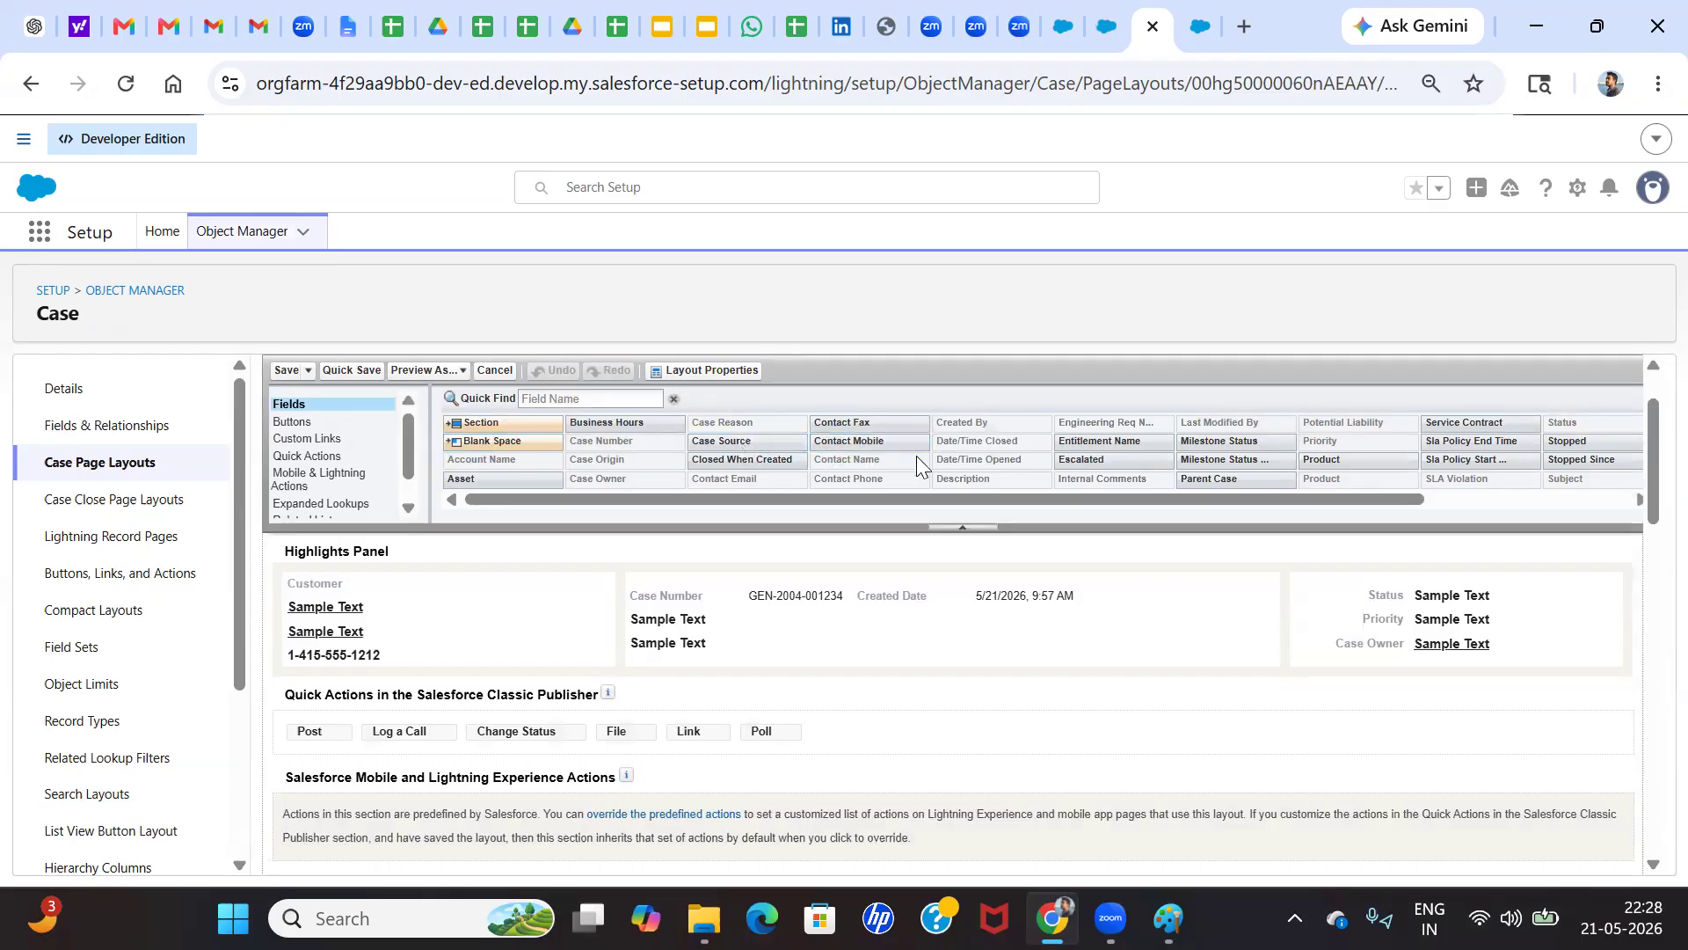
scroll(916, 456, "down", 1)
scroll(749, 668, "down", 3)
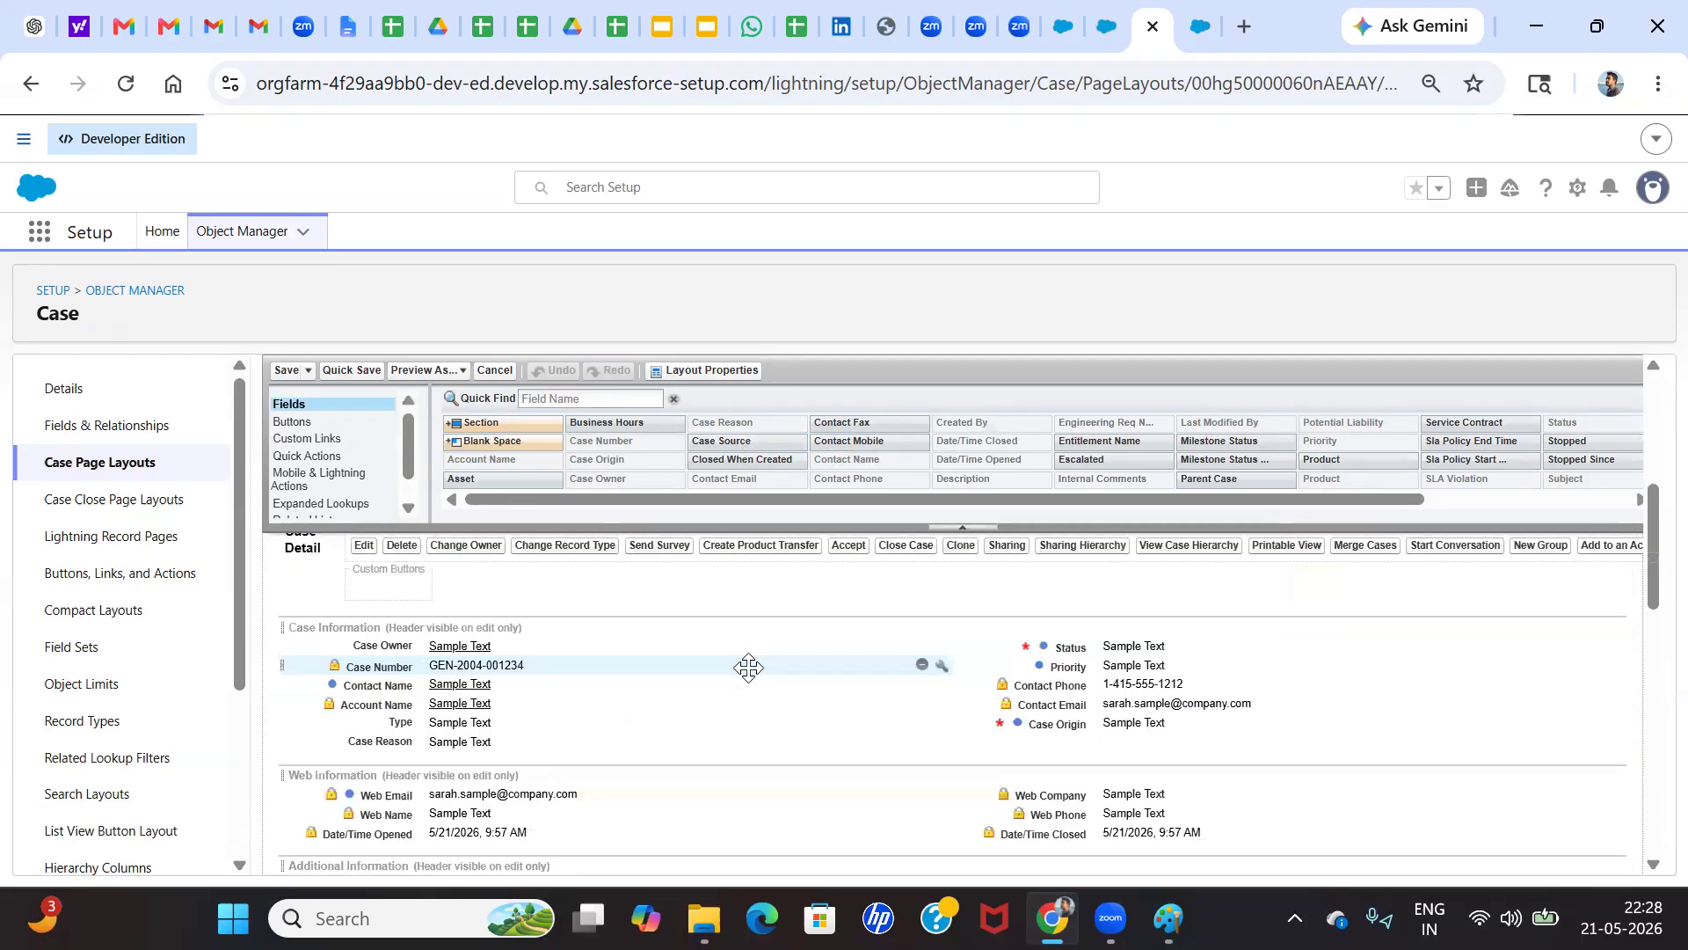
scroll(704, 668, "up", 2)
scroll(499, 626, "up", 3)
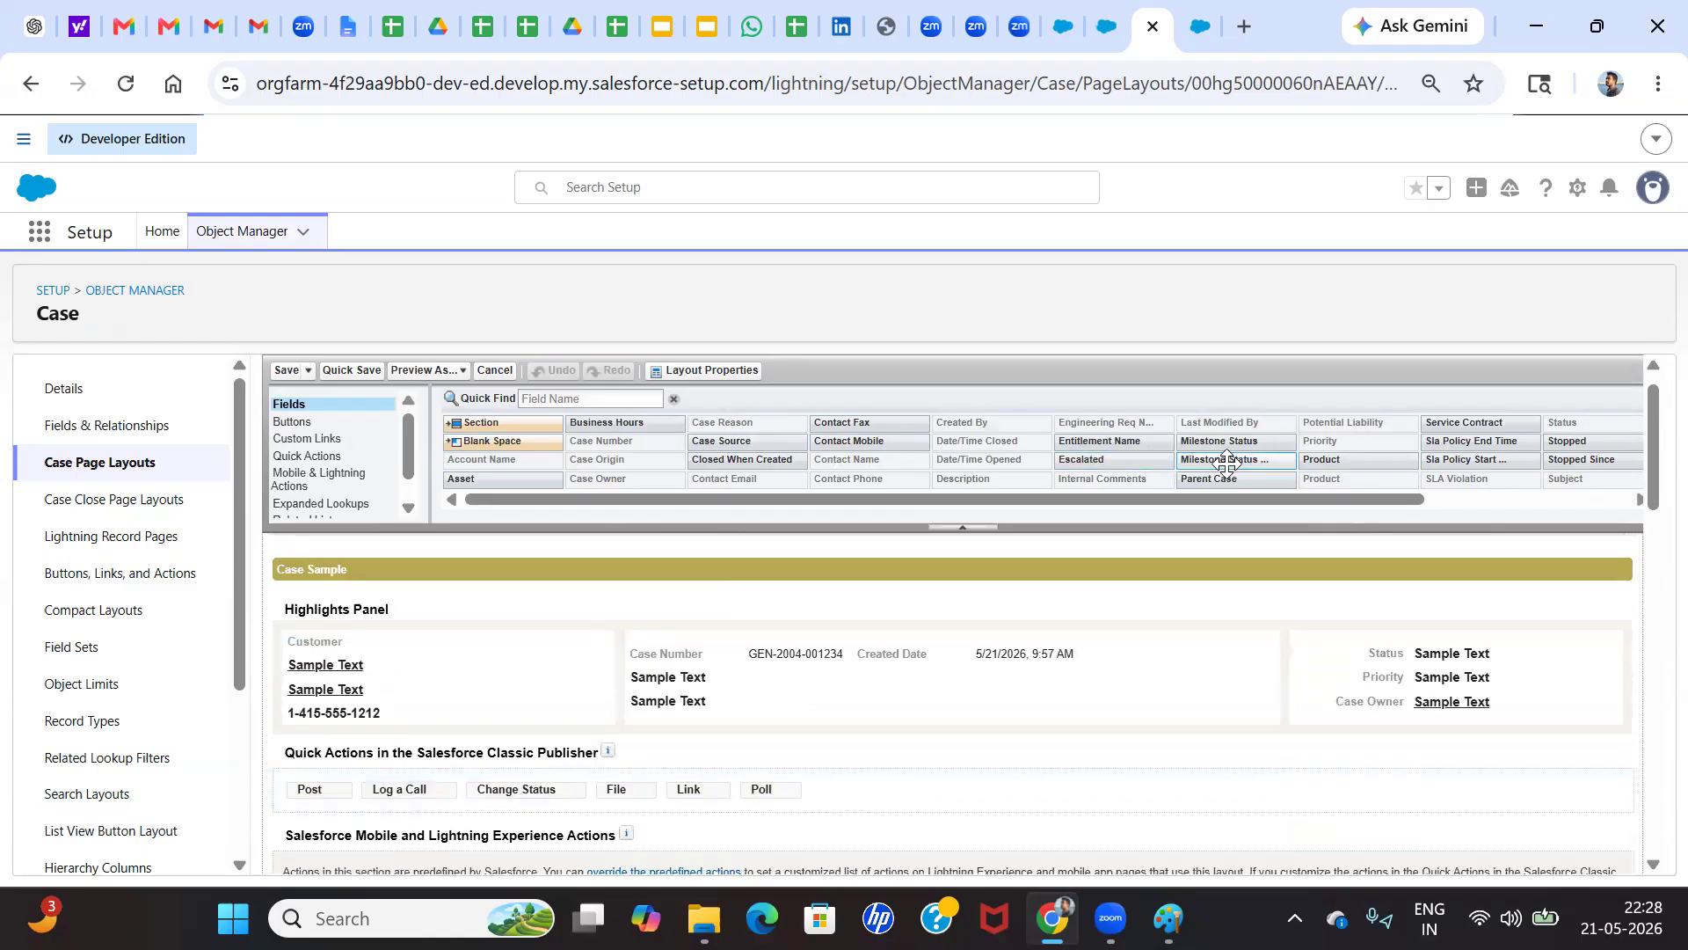
scroll(1226, 462, "right", 3)
scroll(1227, 462, "left", 3)
Check that the case assignment checkbox is set to show on the edit page, and save the Case Layout
left_click(704, 370)
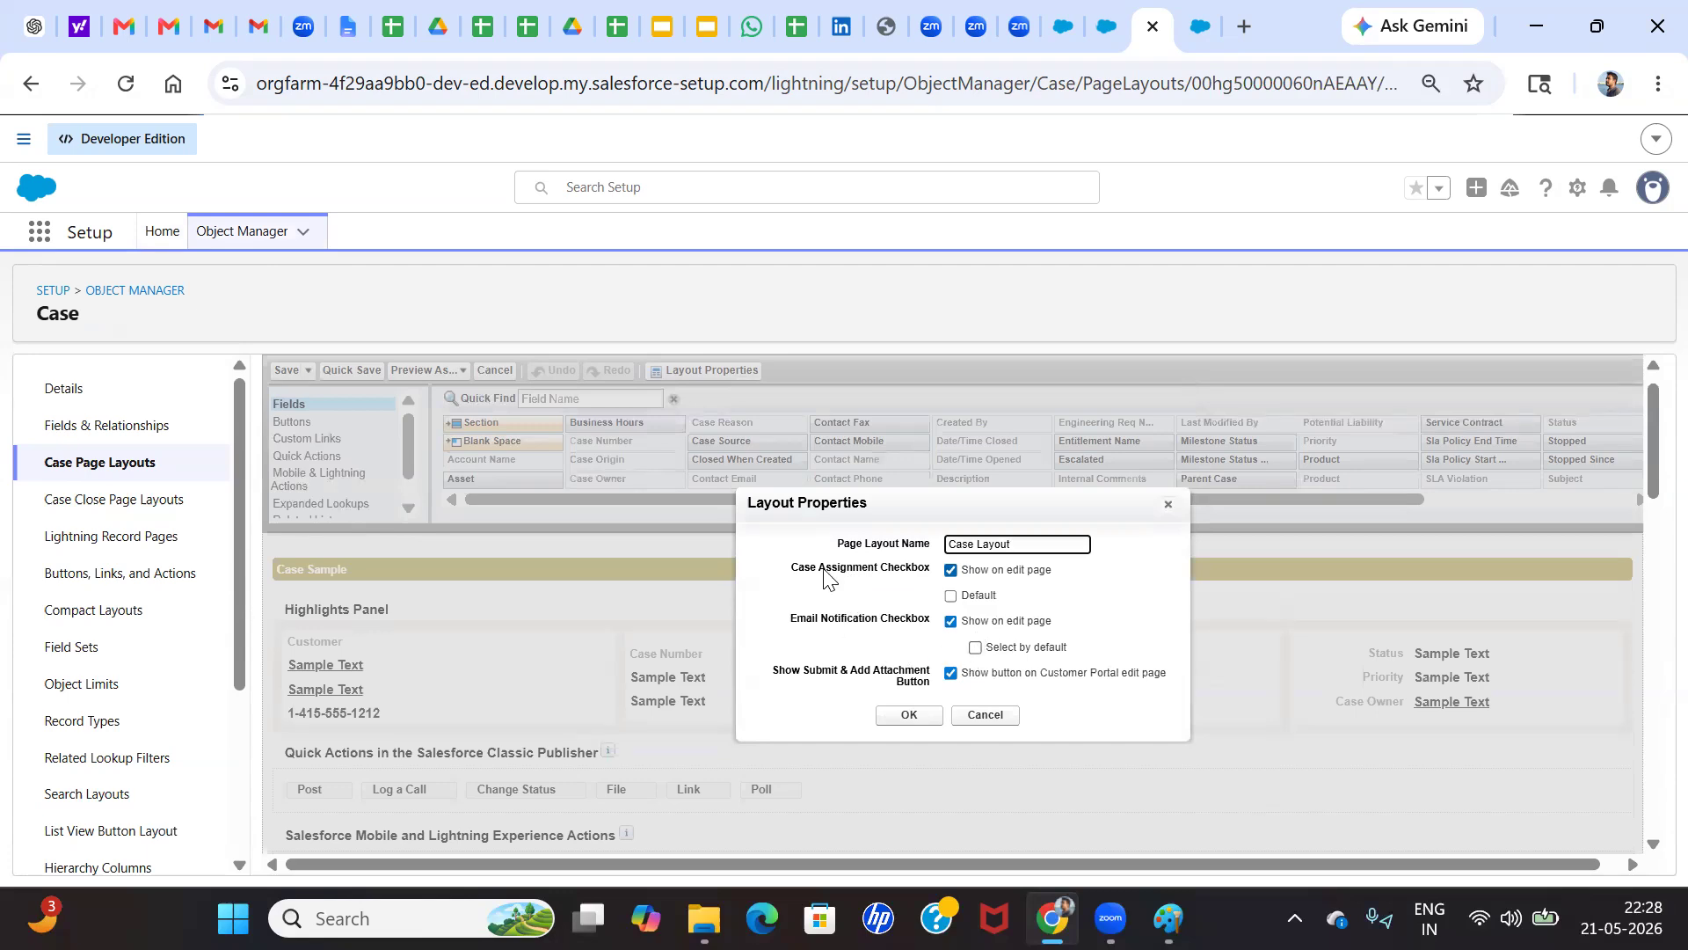
scroll(824, 570, "up", 5)
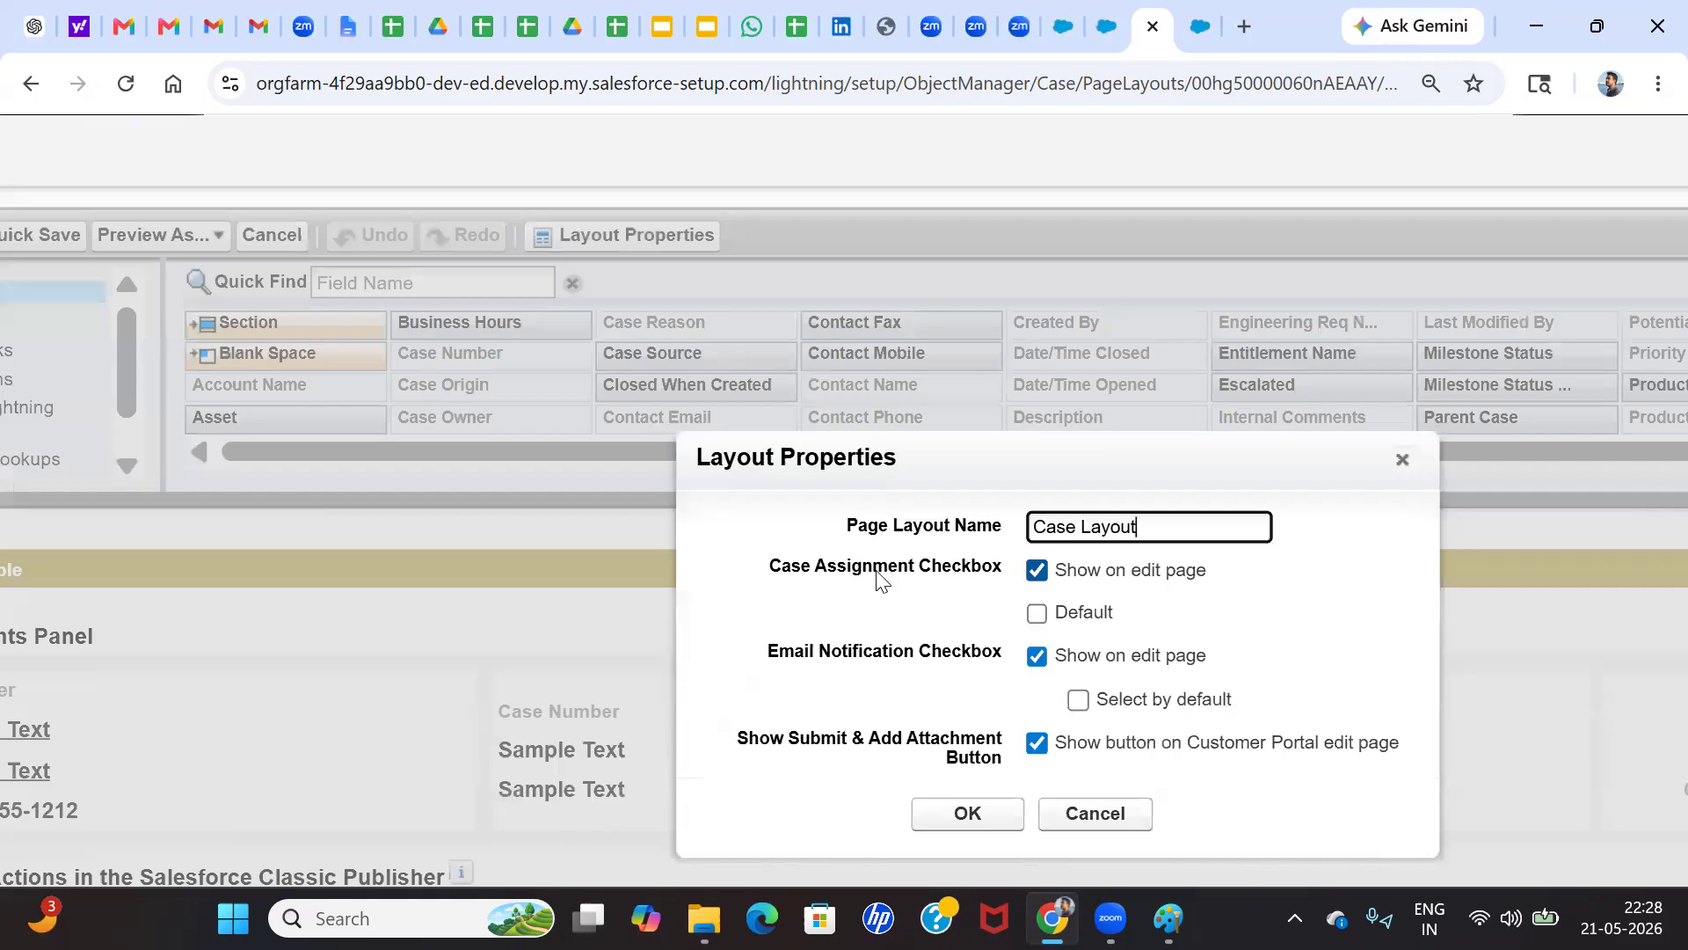
scroll(879, 580, "down", 5)
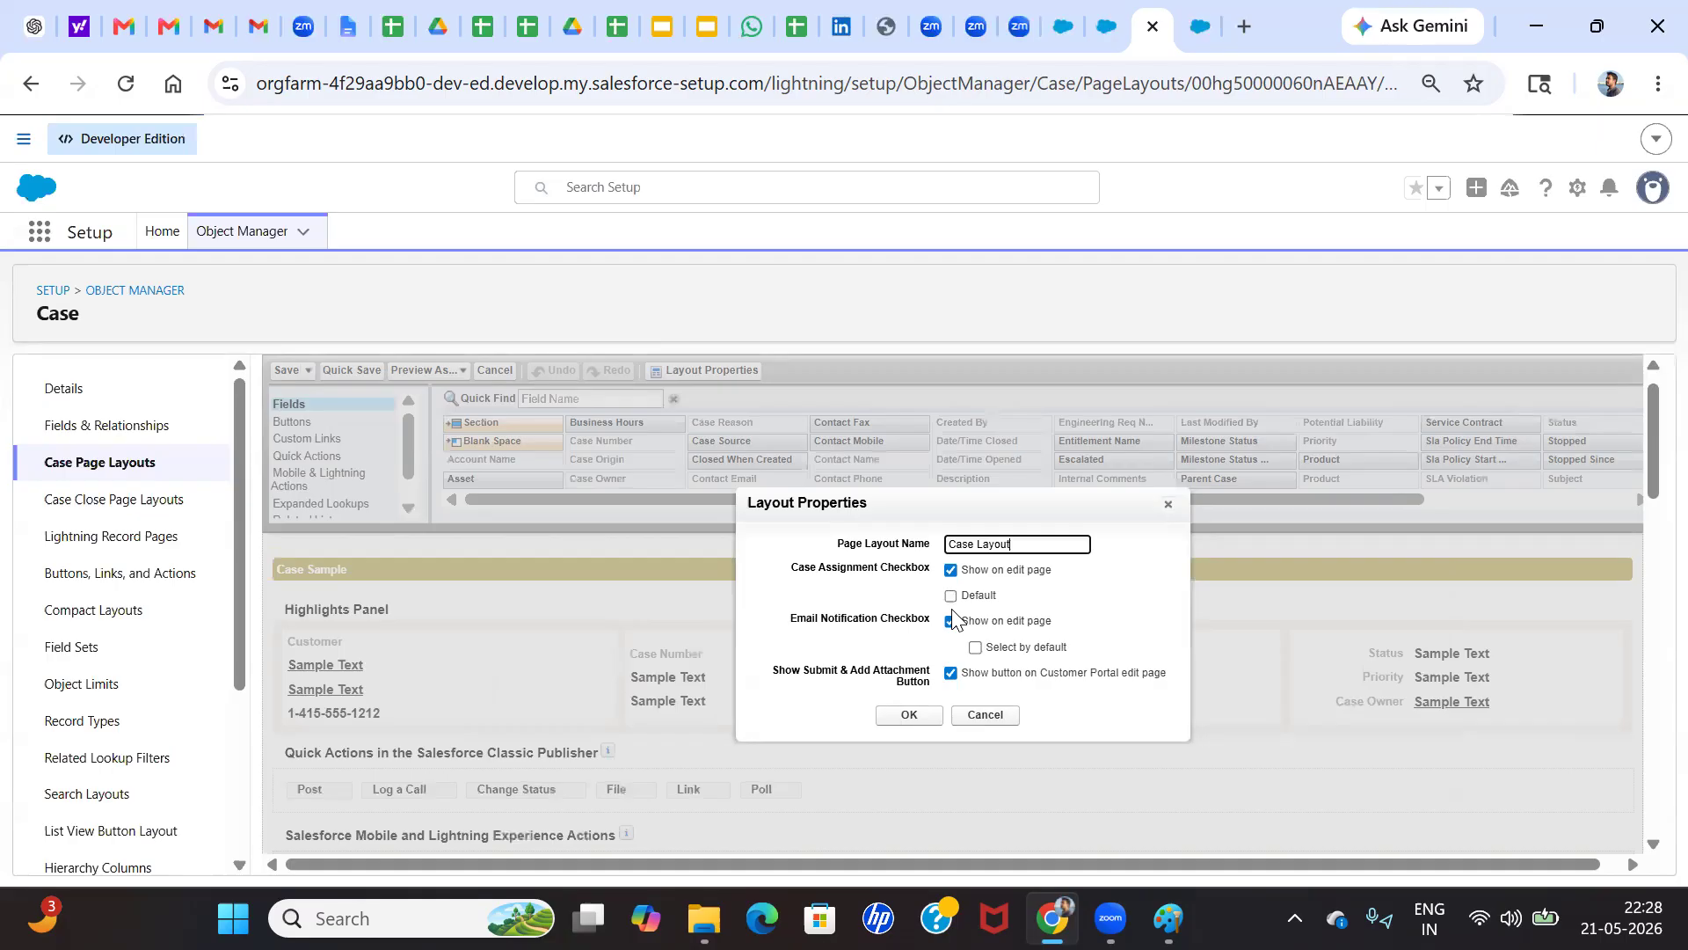
left_click(912, 715)
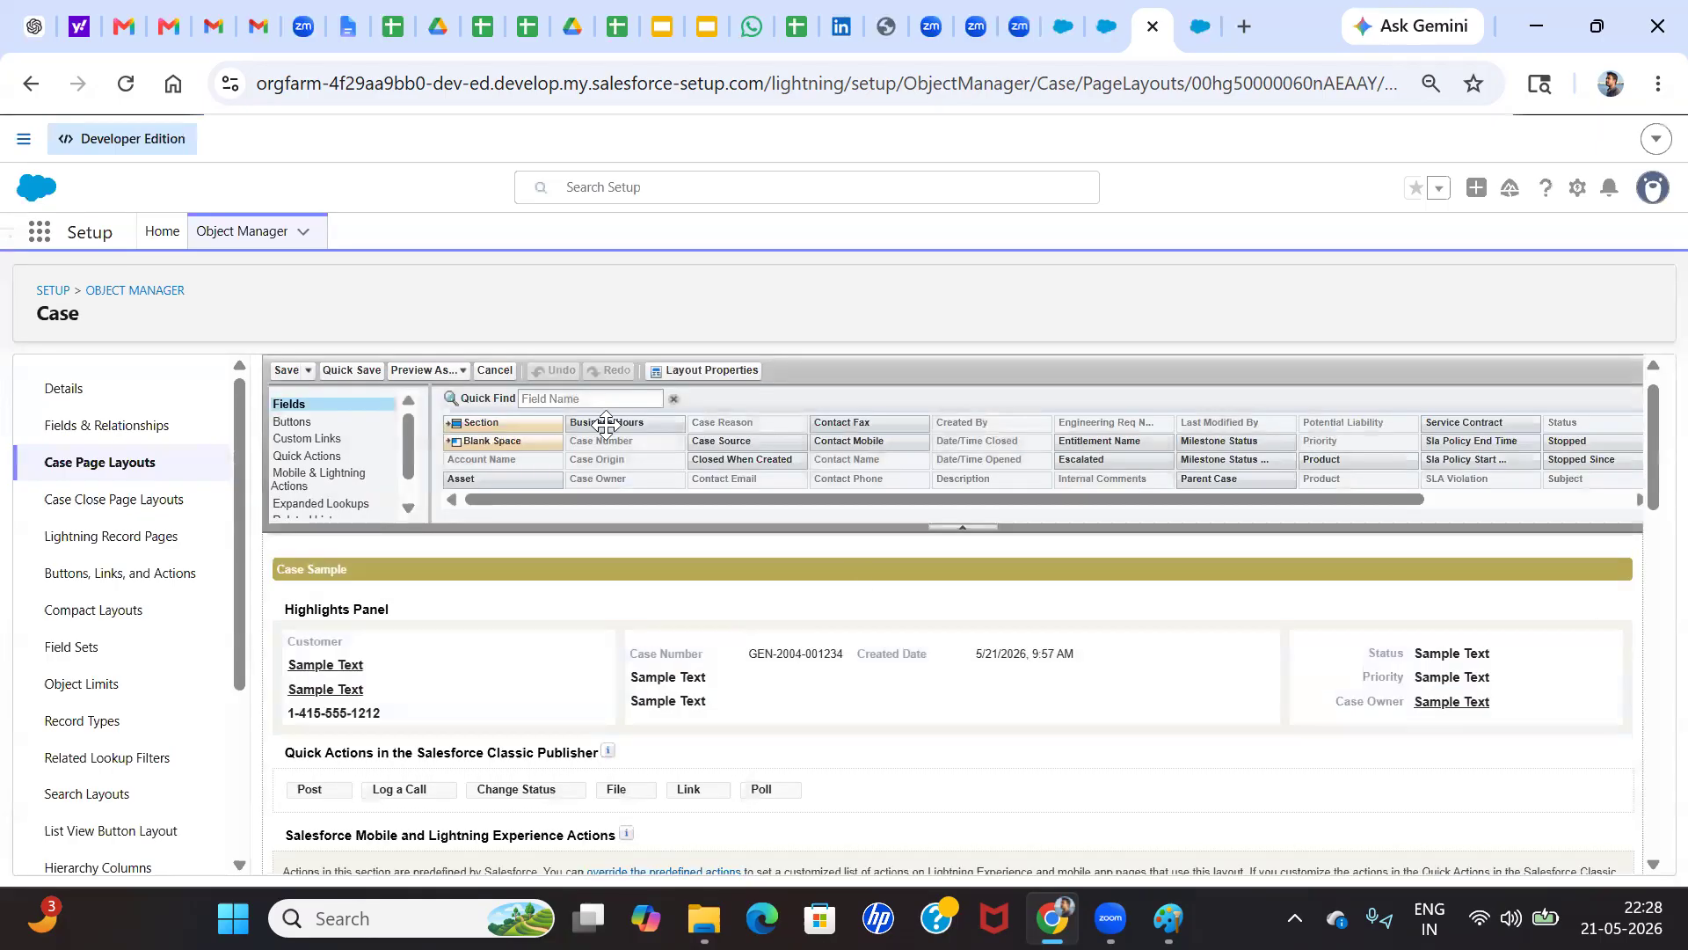
left_click(288, 371)
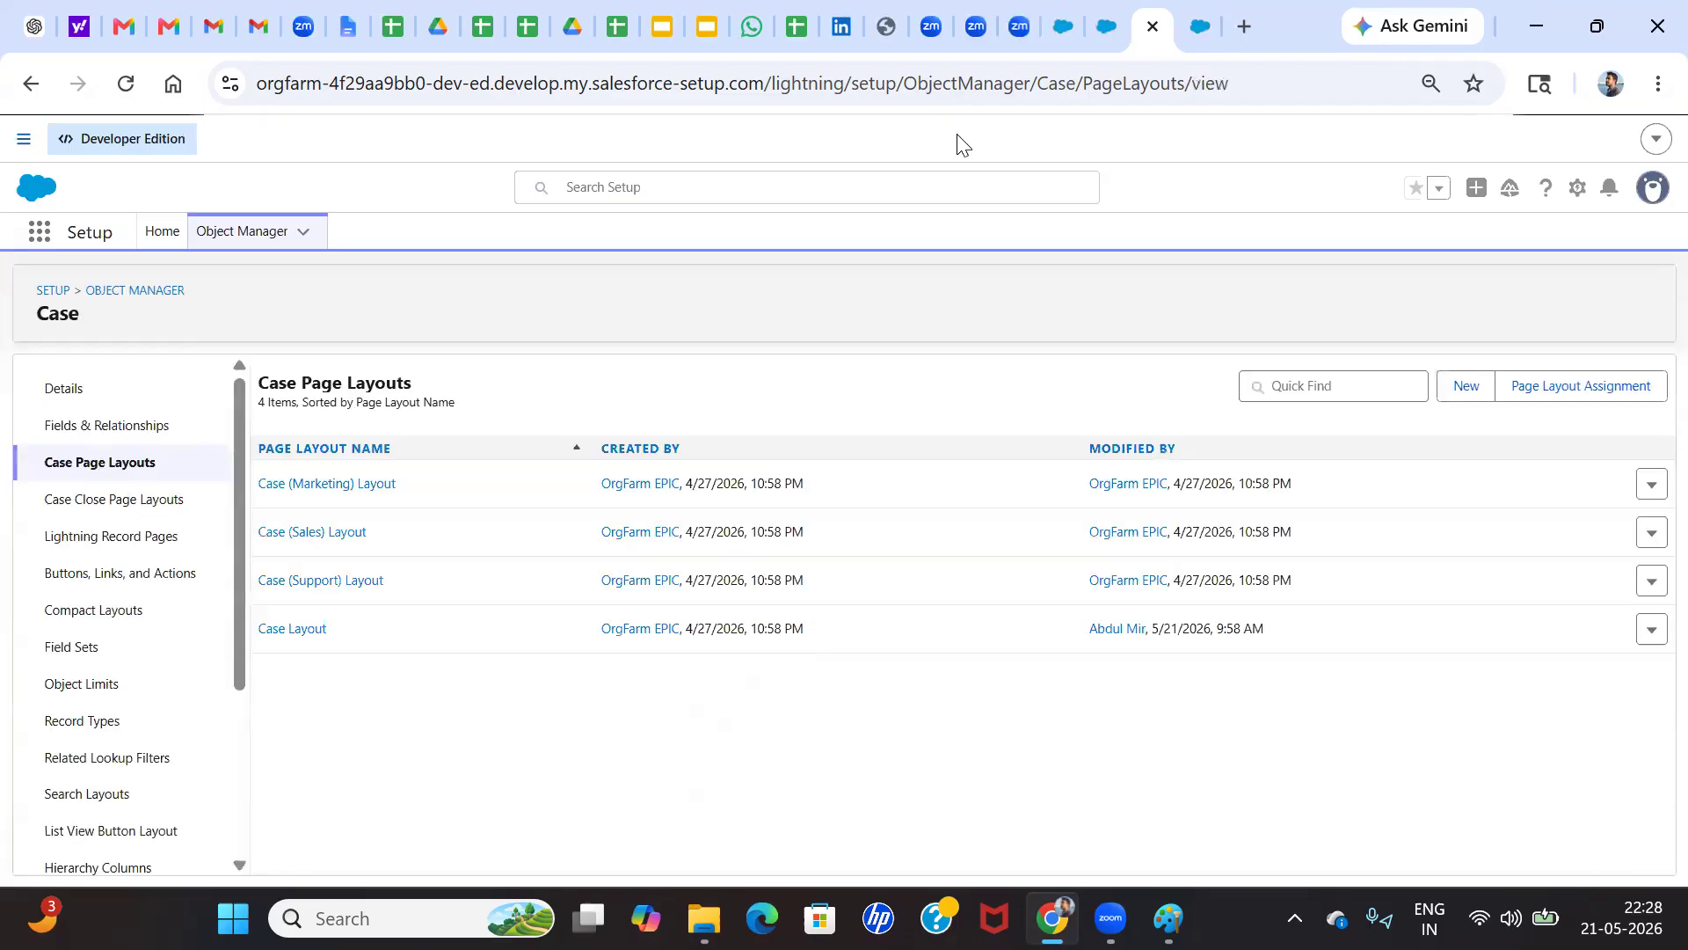
Switch to the Sales app, go to Cases and open the "Facing Issue on App" case
left_click(1057, 21)
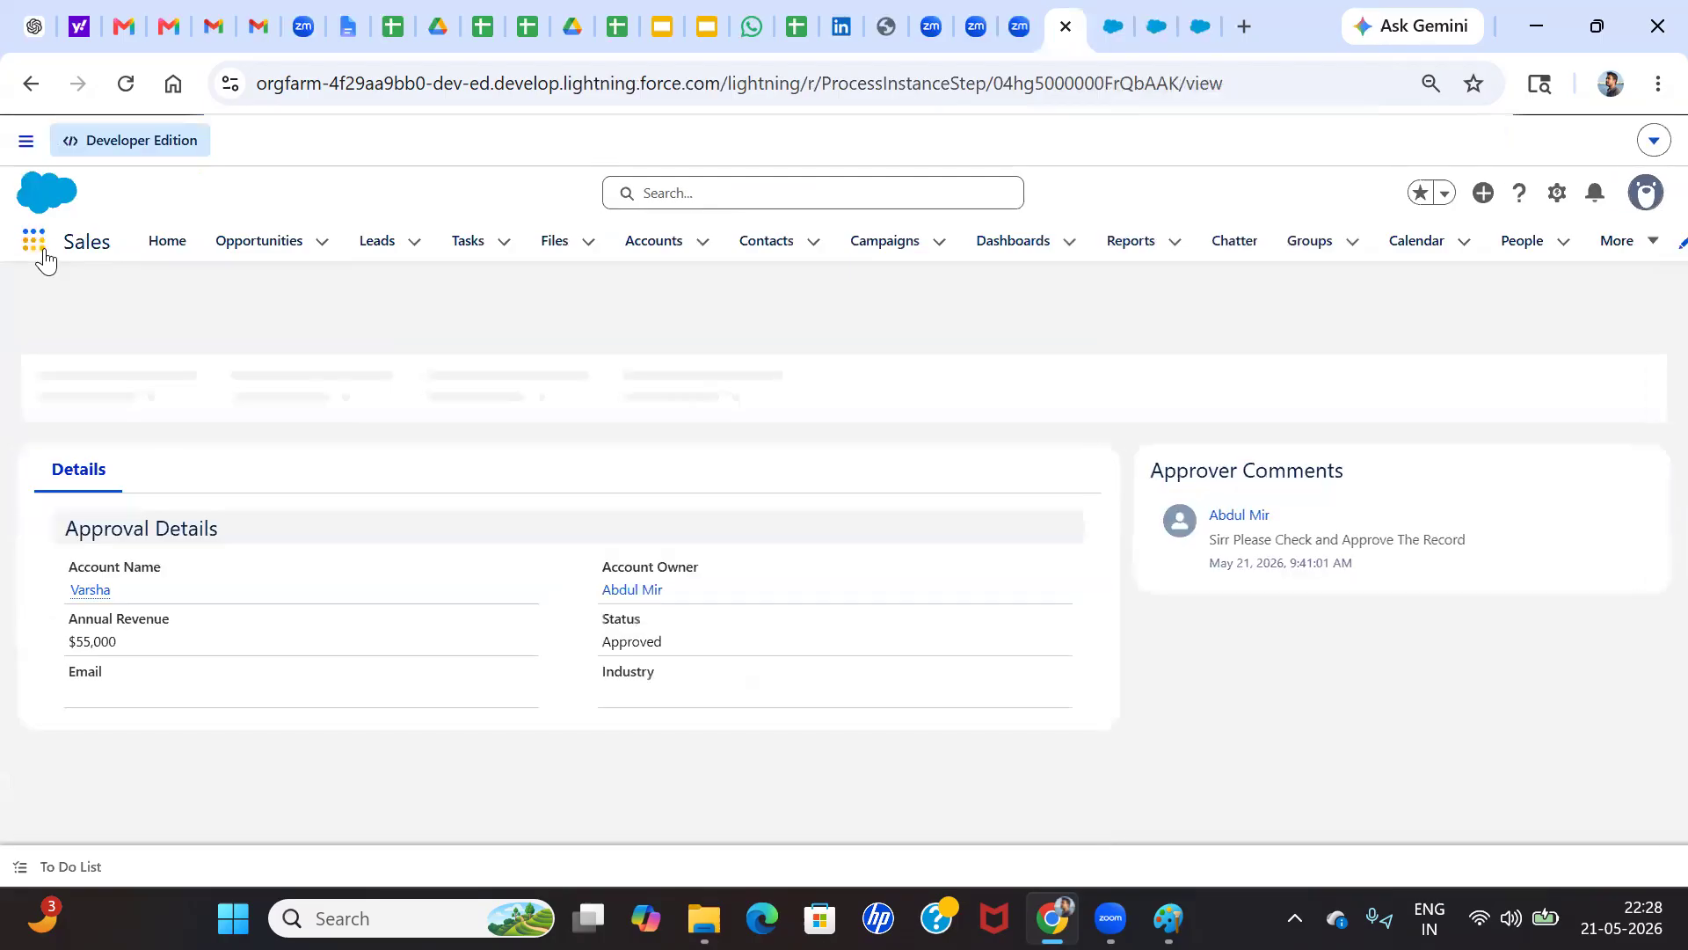
left_click(35, 245)
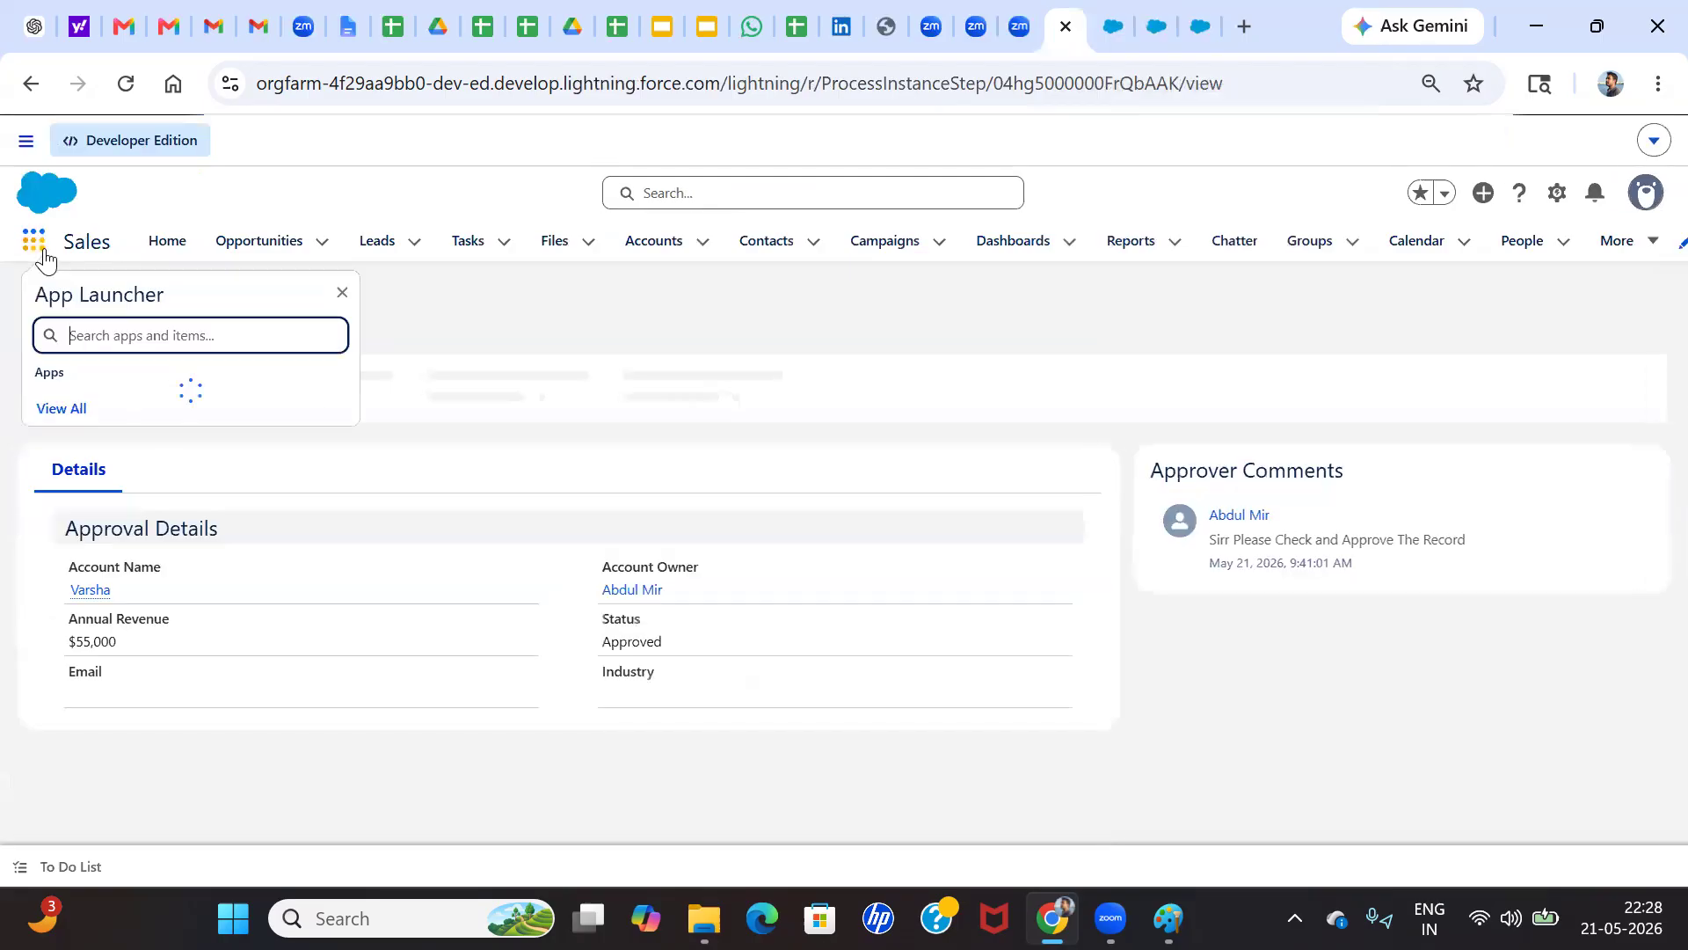
type("case")
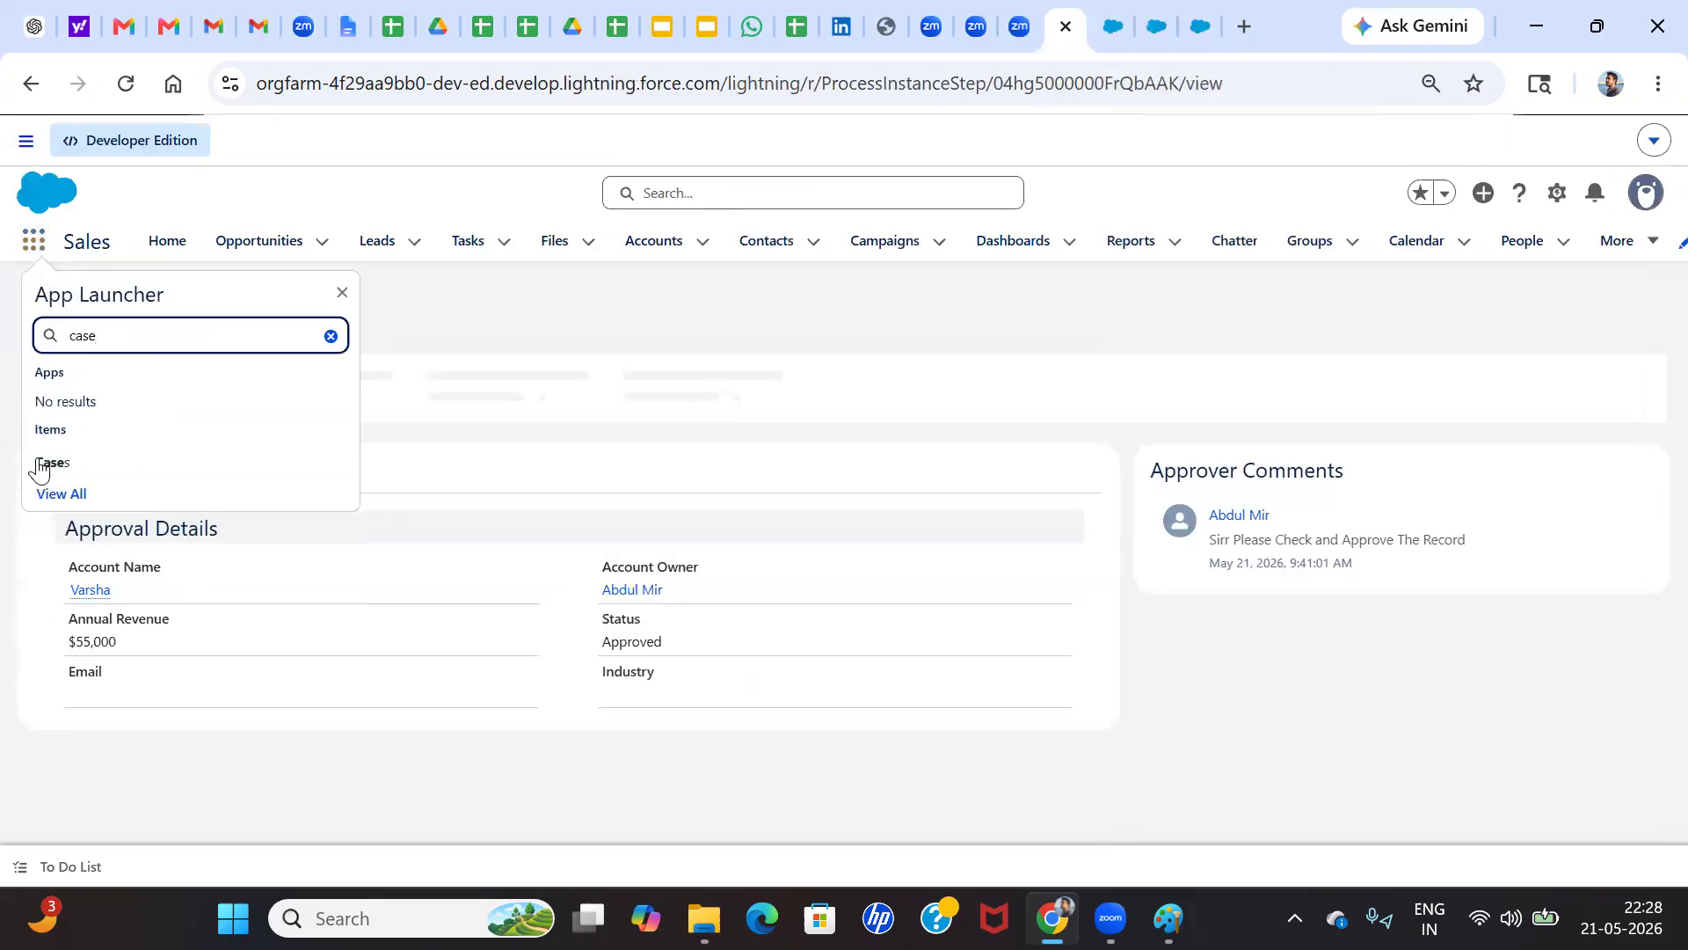
left_click(39, 465)
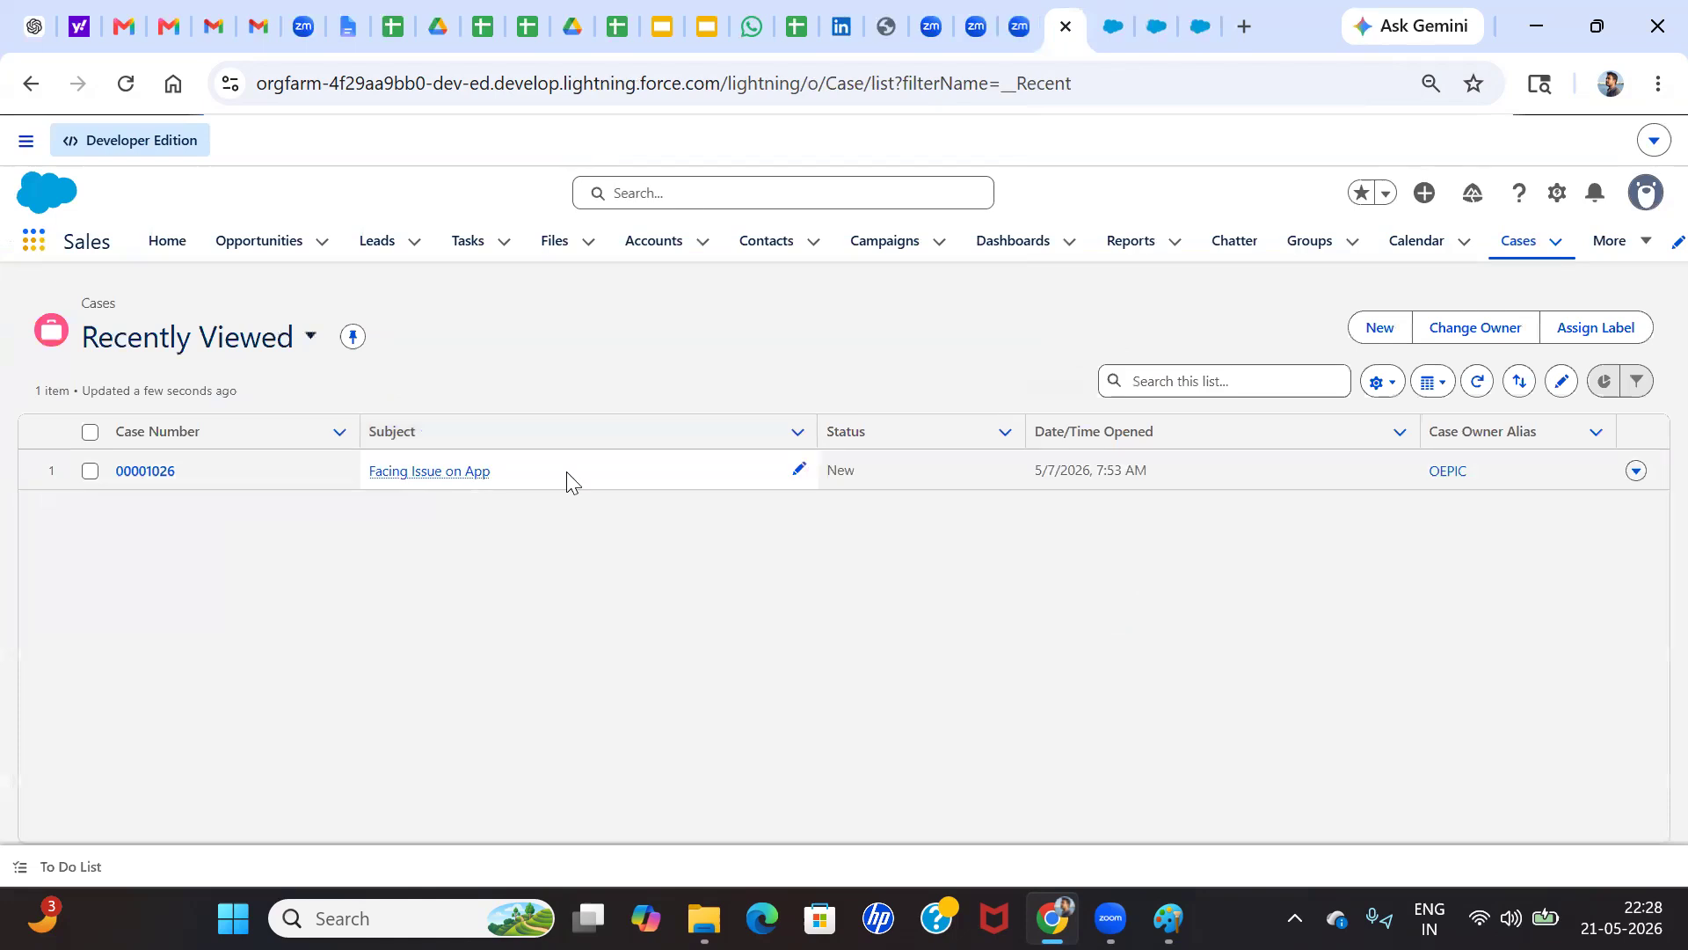
left_click(141, 472)
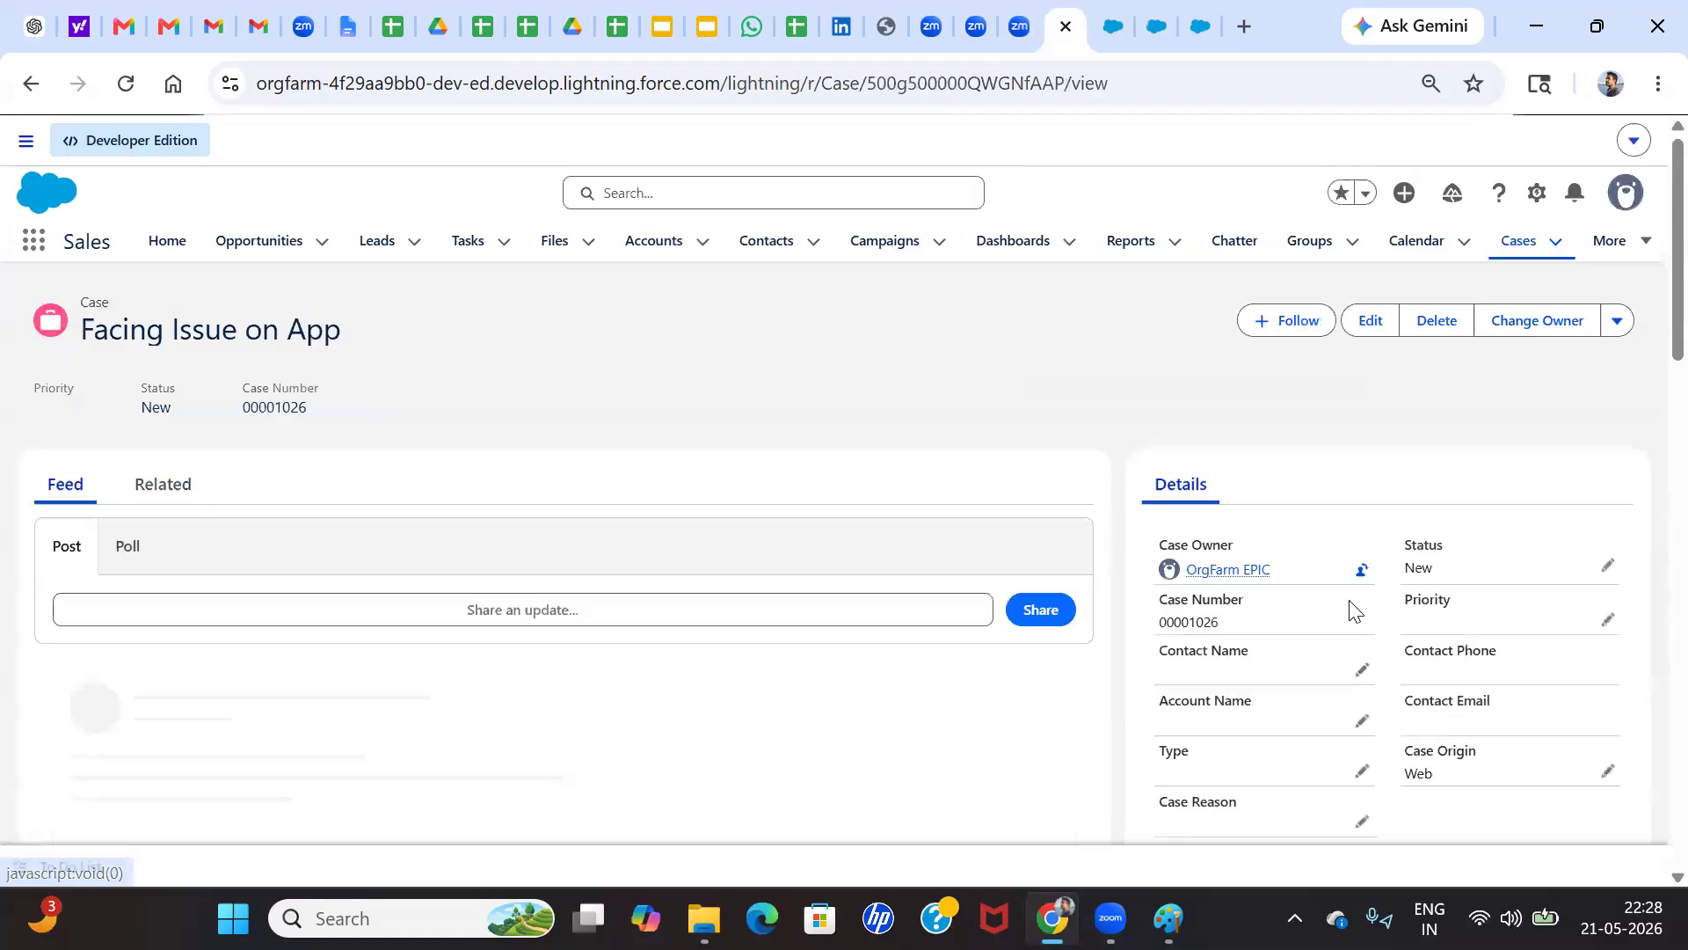
Set the Case Reason of the "Facing Issue on App" case to Performance and save the record
scroll(1267, 655, "down", 1)
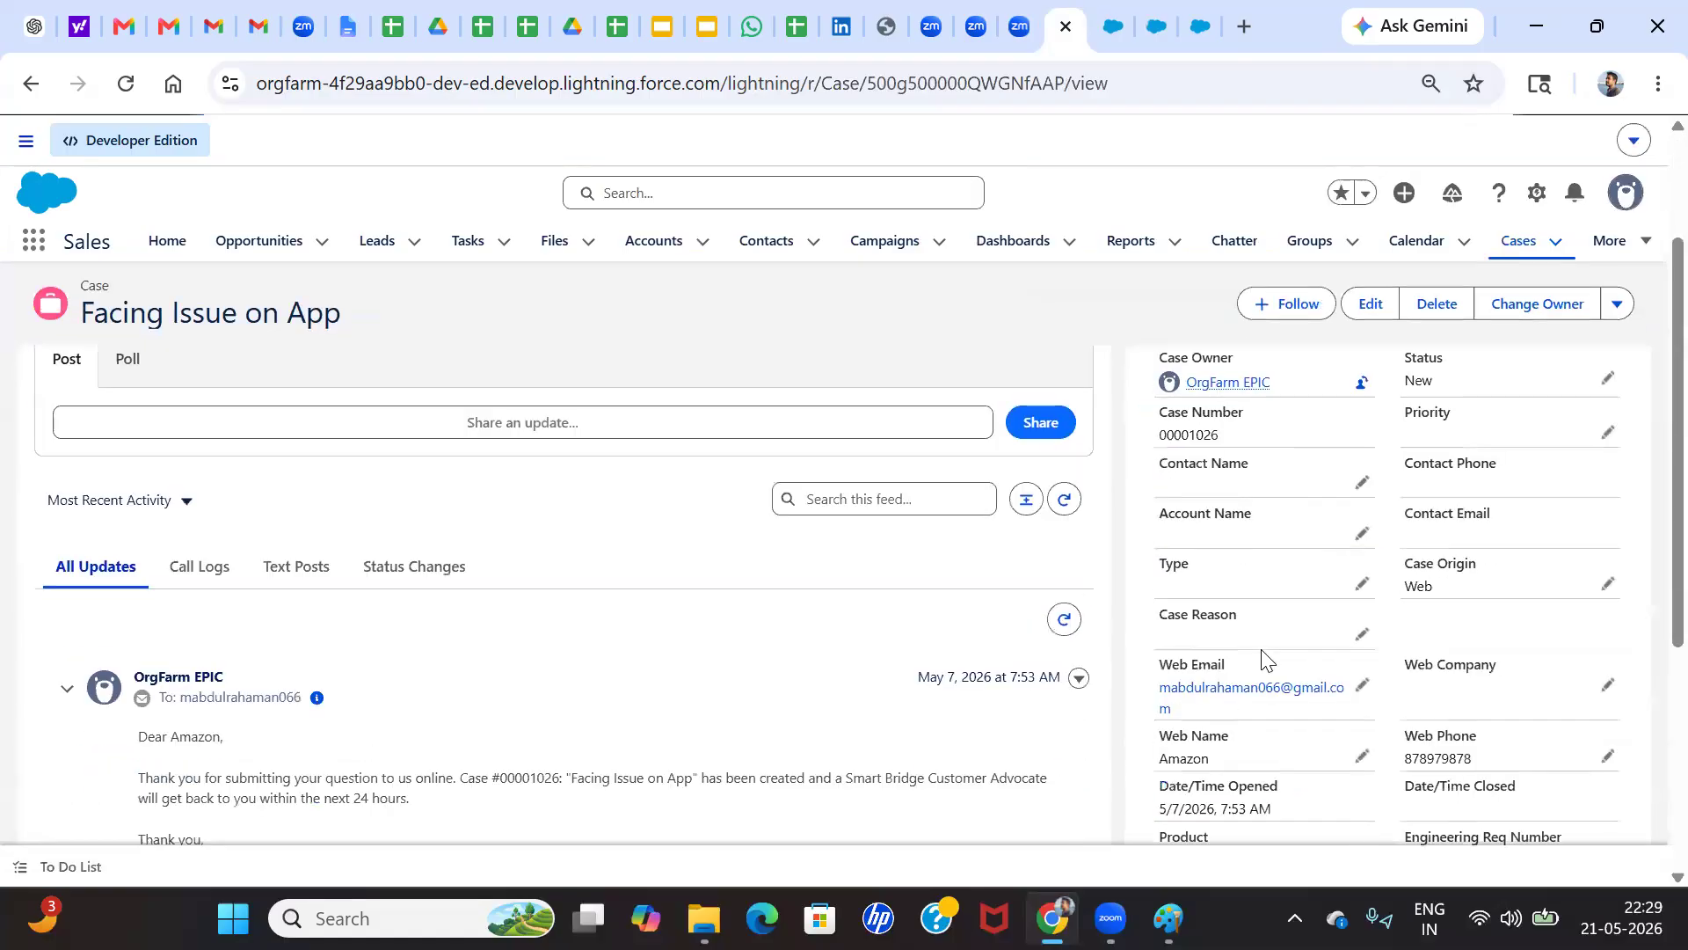
left_click(1365, 631)
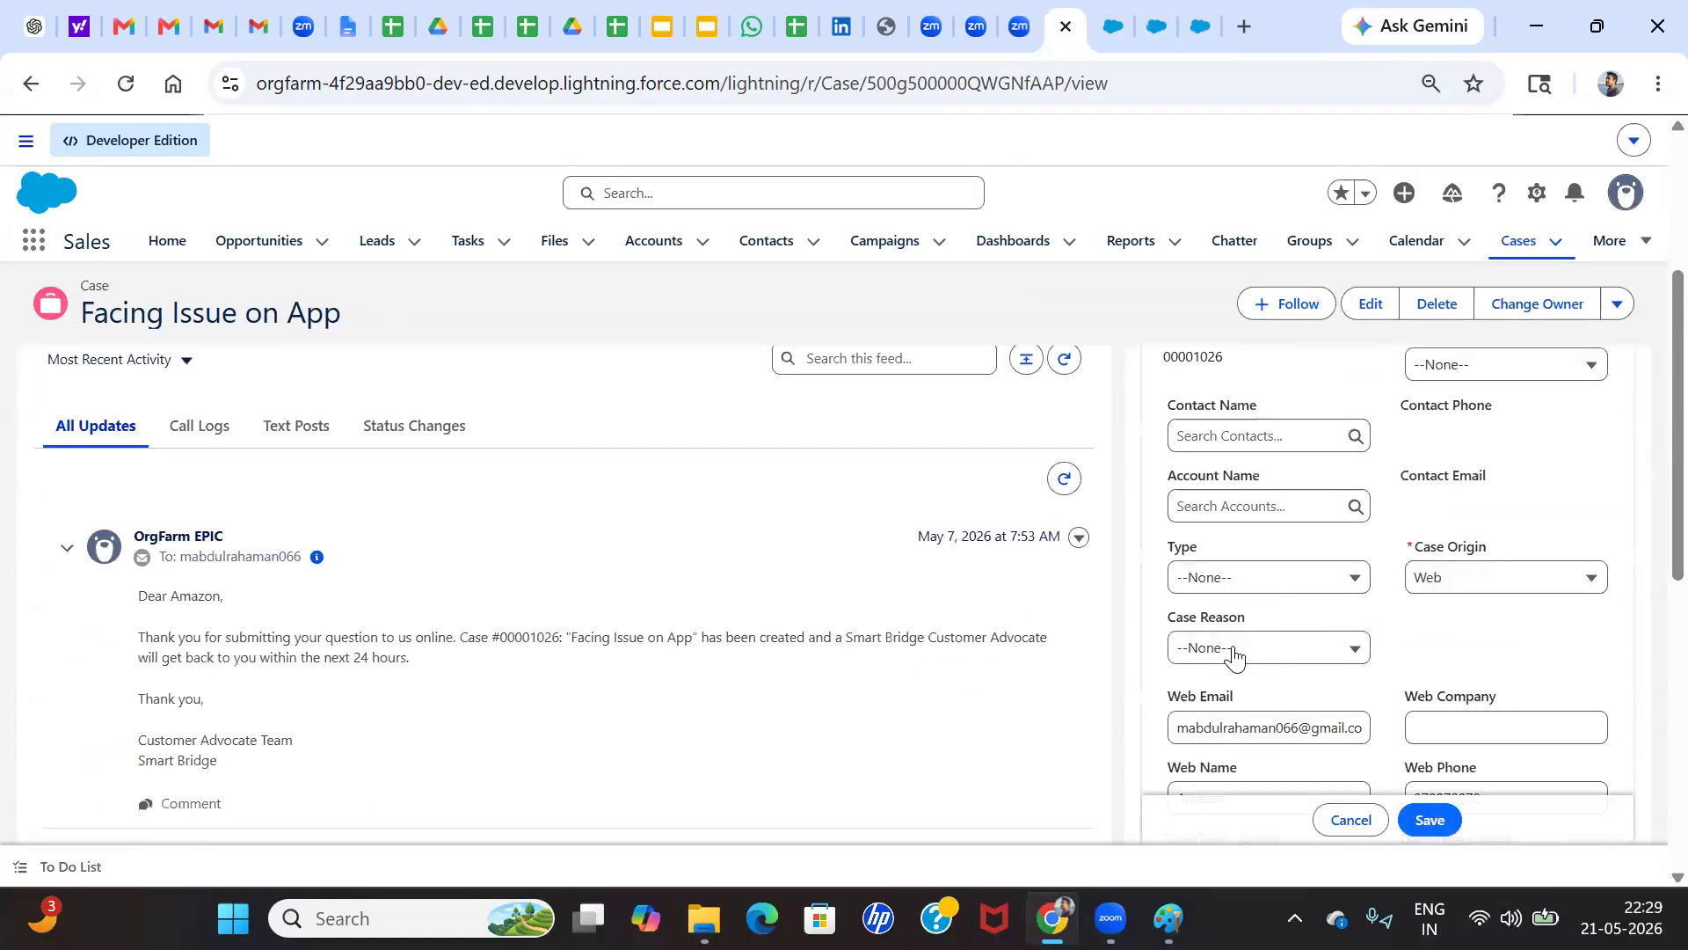
left_click(1236, 649)
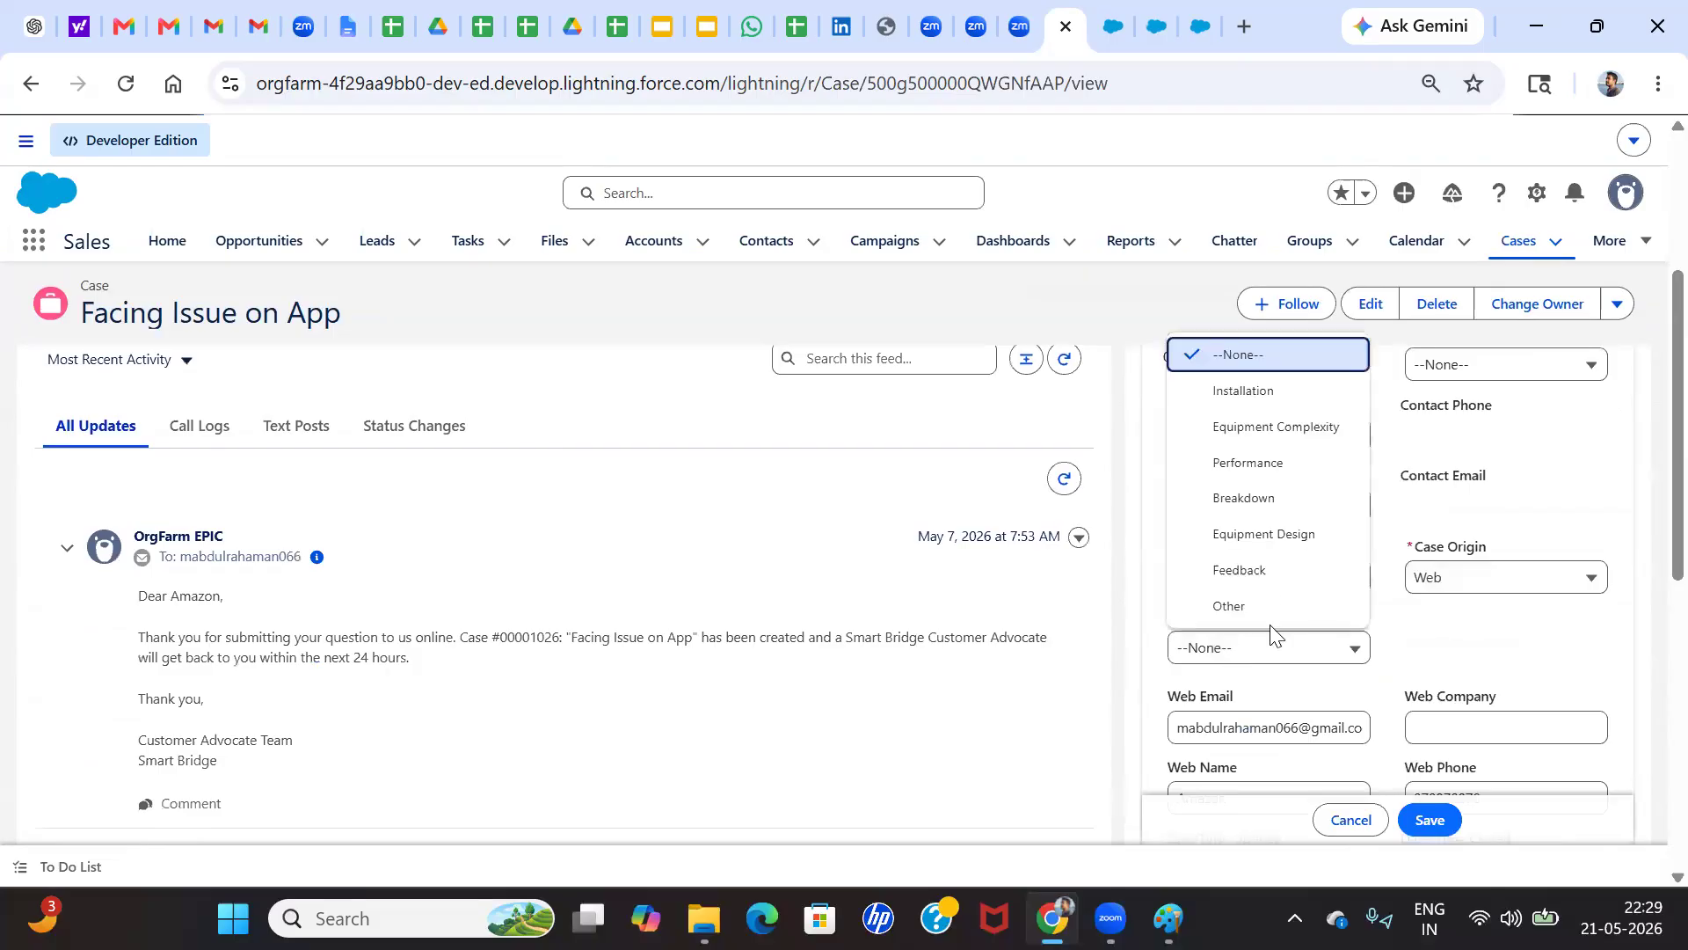
left_click(1247, 463)
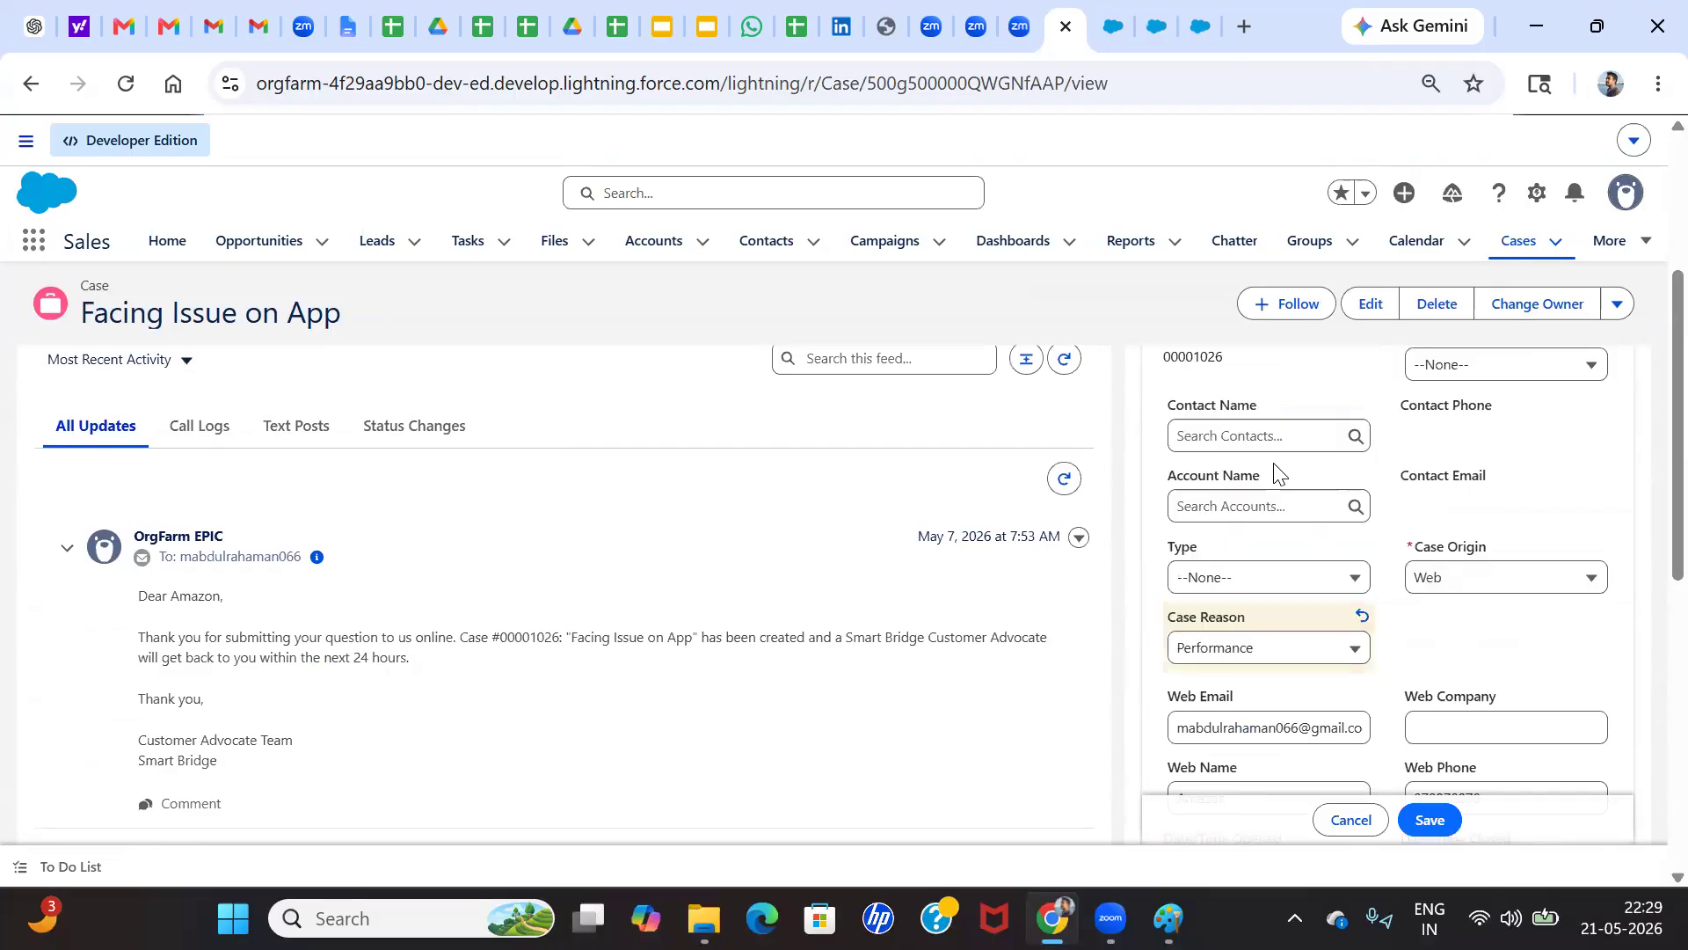
left_click(1448, 822)
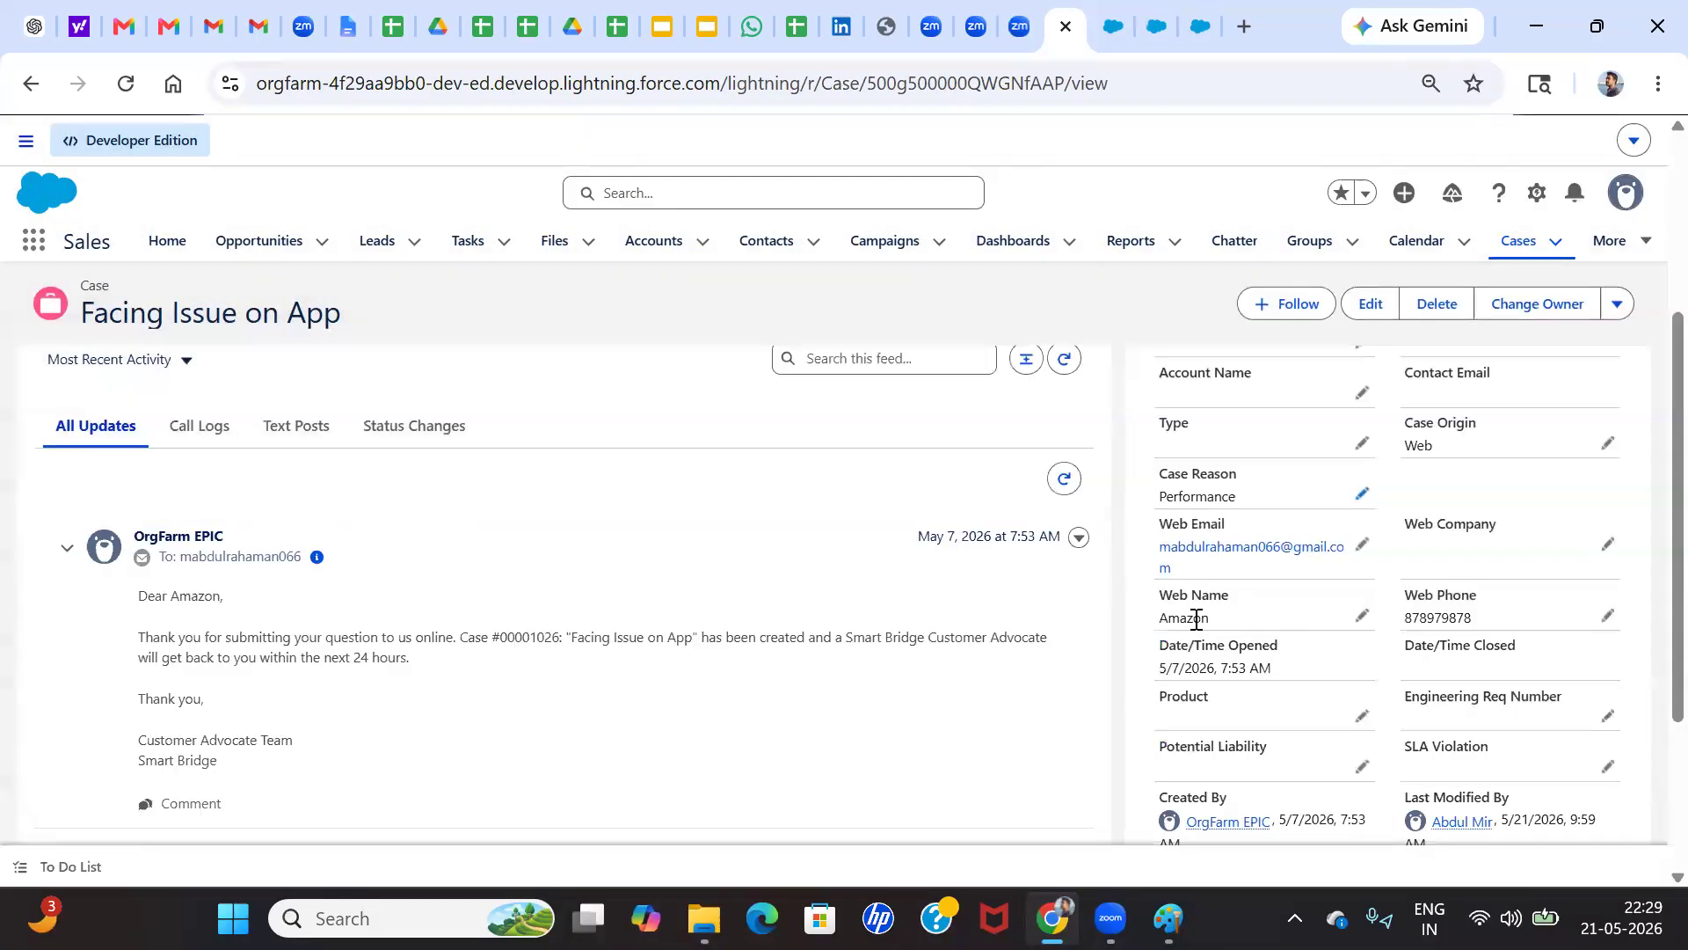
Examine the saved case's owner, detail fields and extra record actions for any sign of or option for rule-based assignment
scroll(1287, 607, "down", 3)
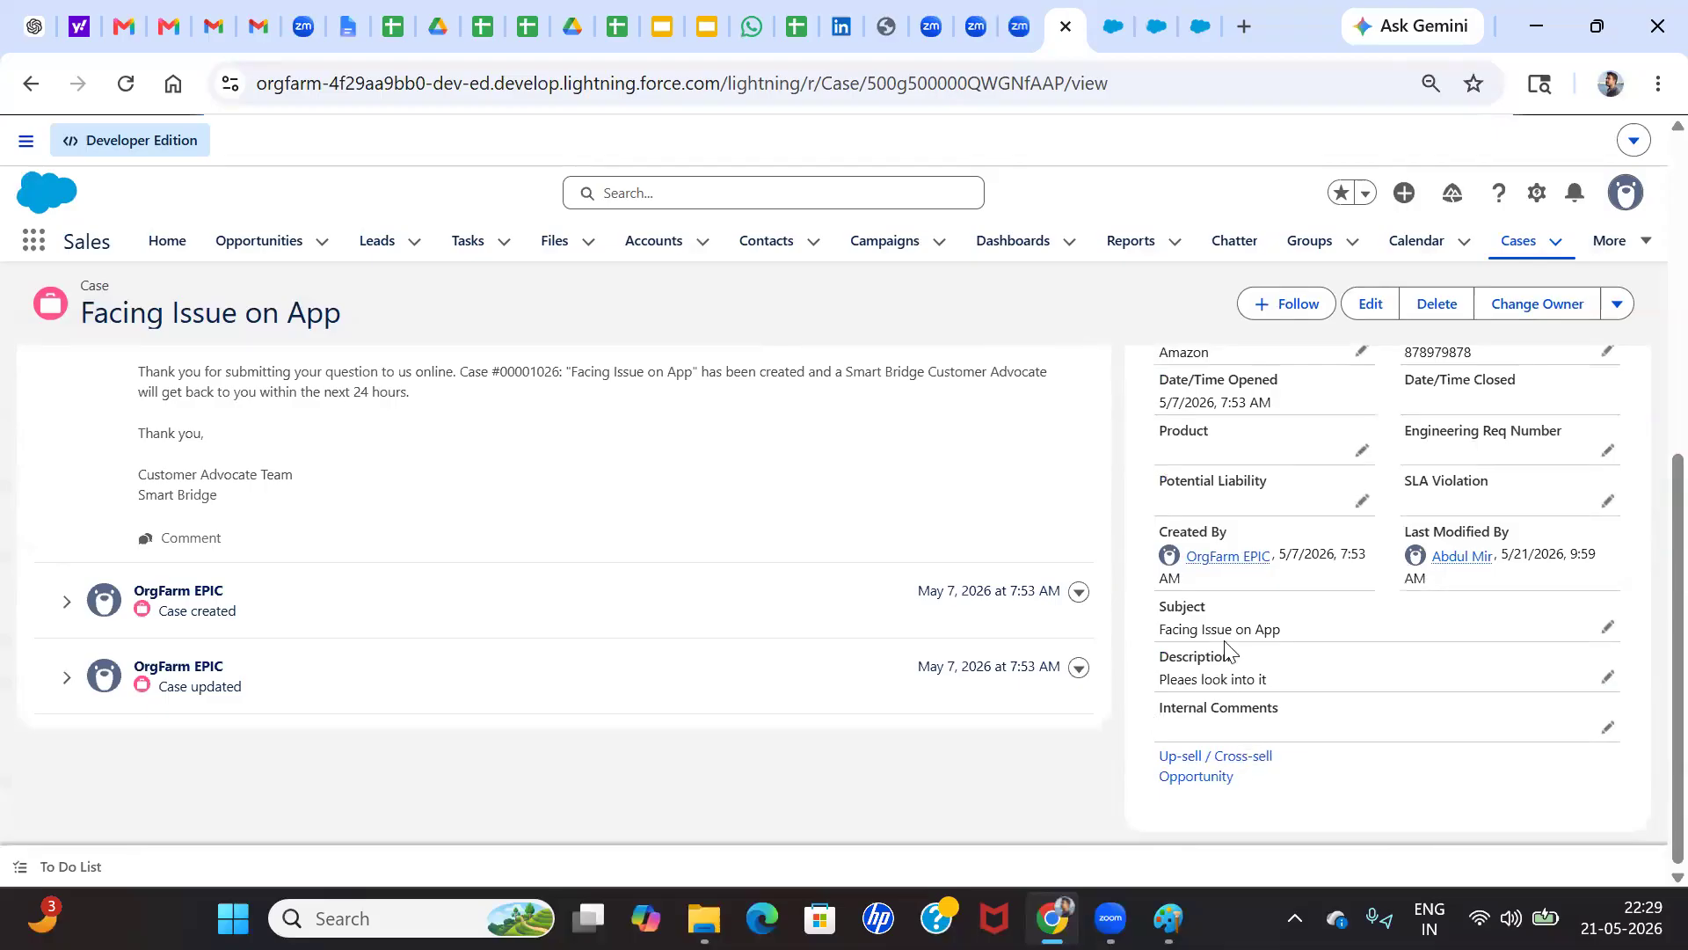
scroll(673, 726, "up", 3)
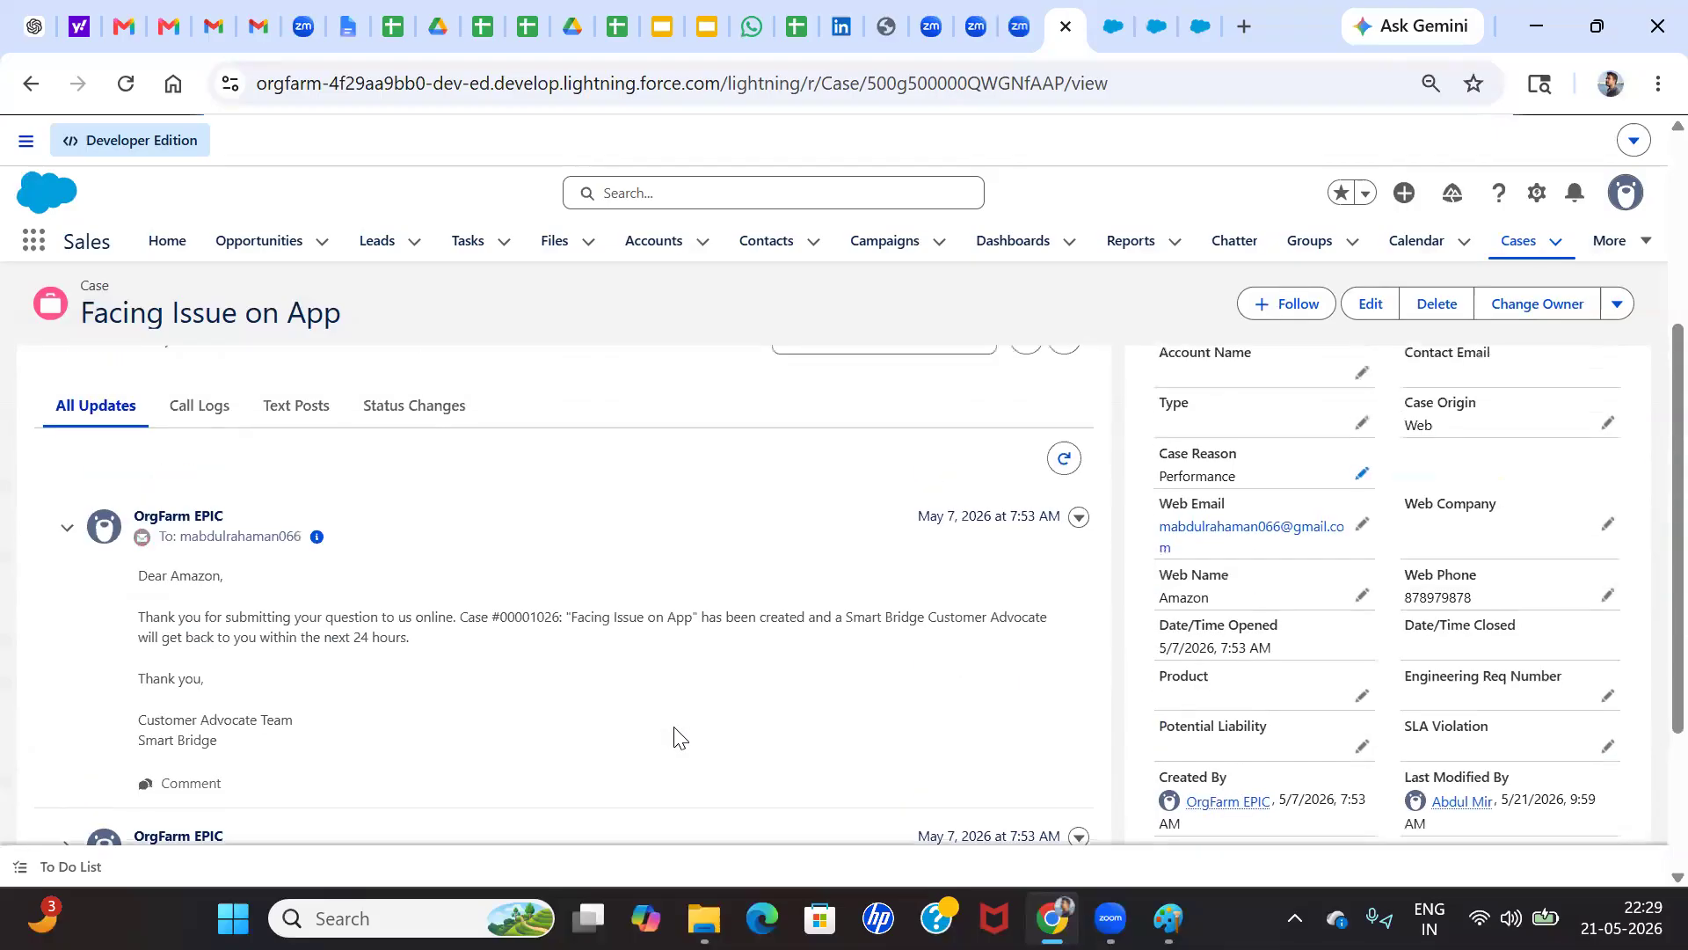
scroll(478, 717, "up", 4)
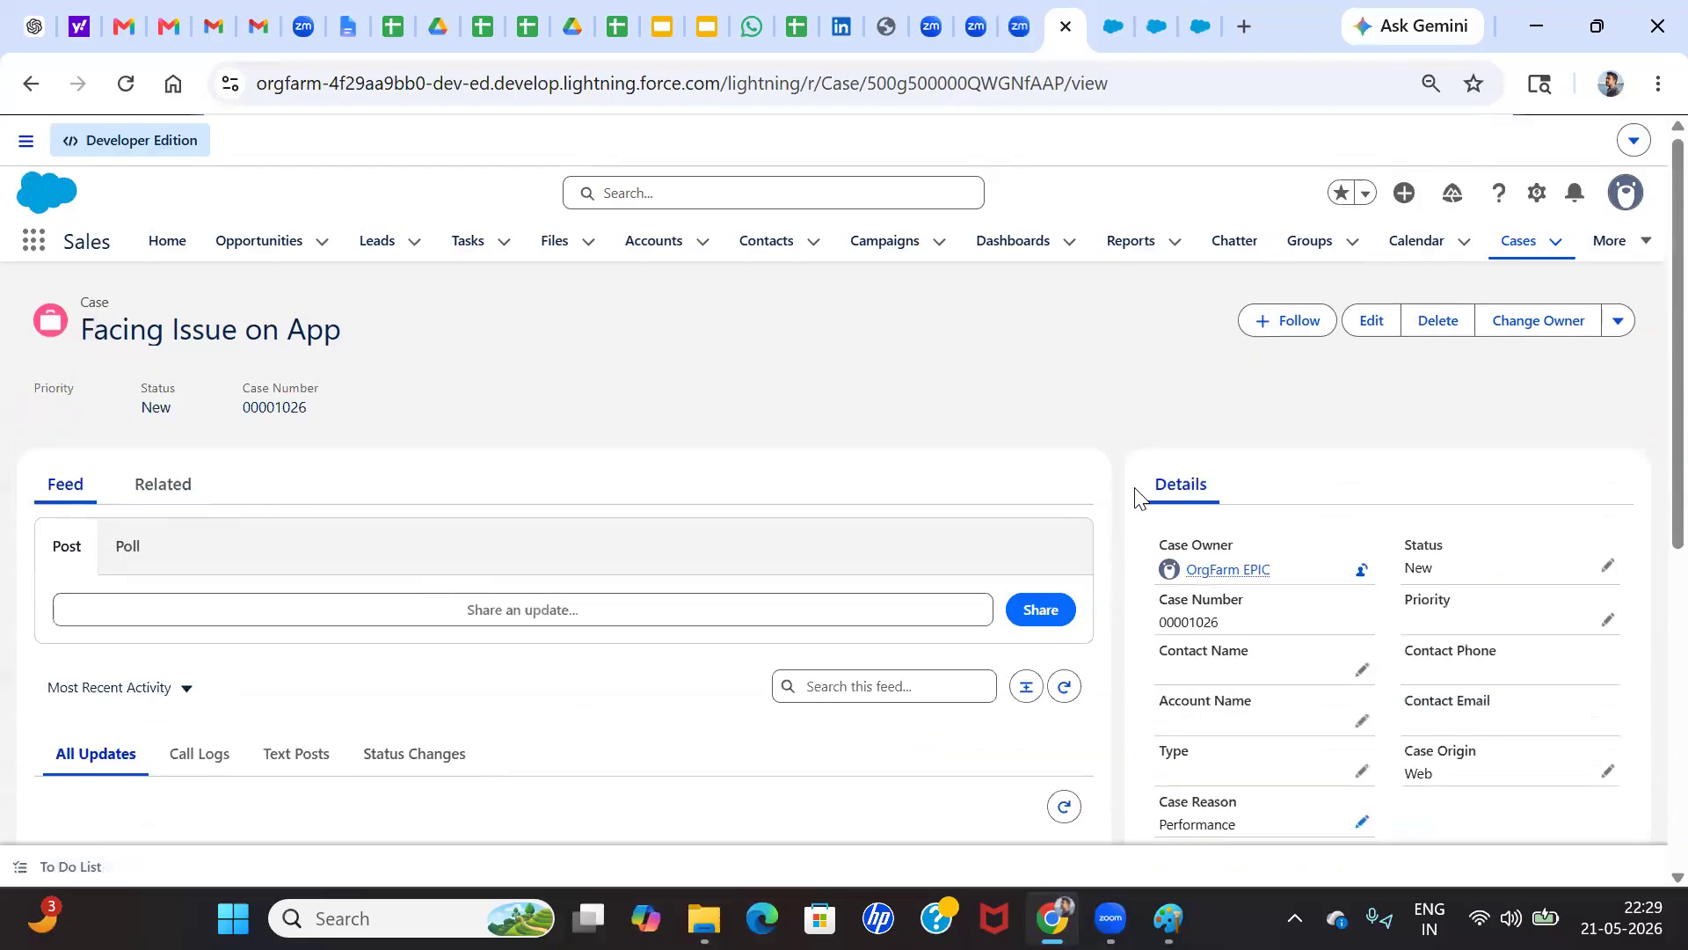
left_click(1620, 323)
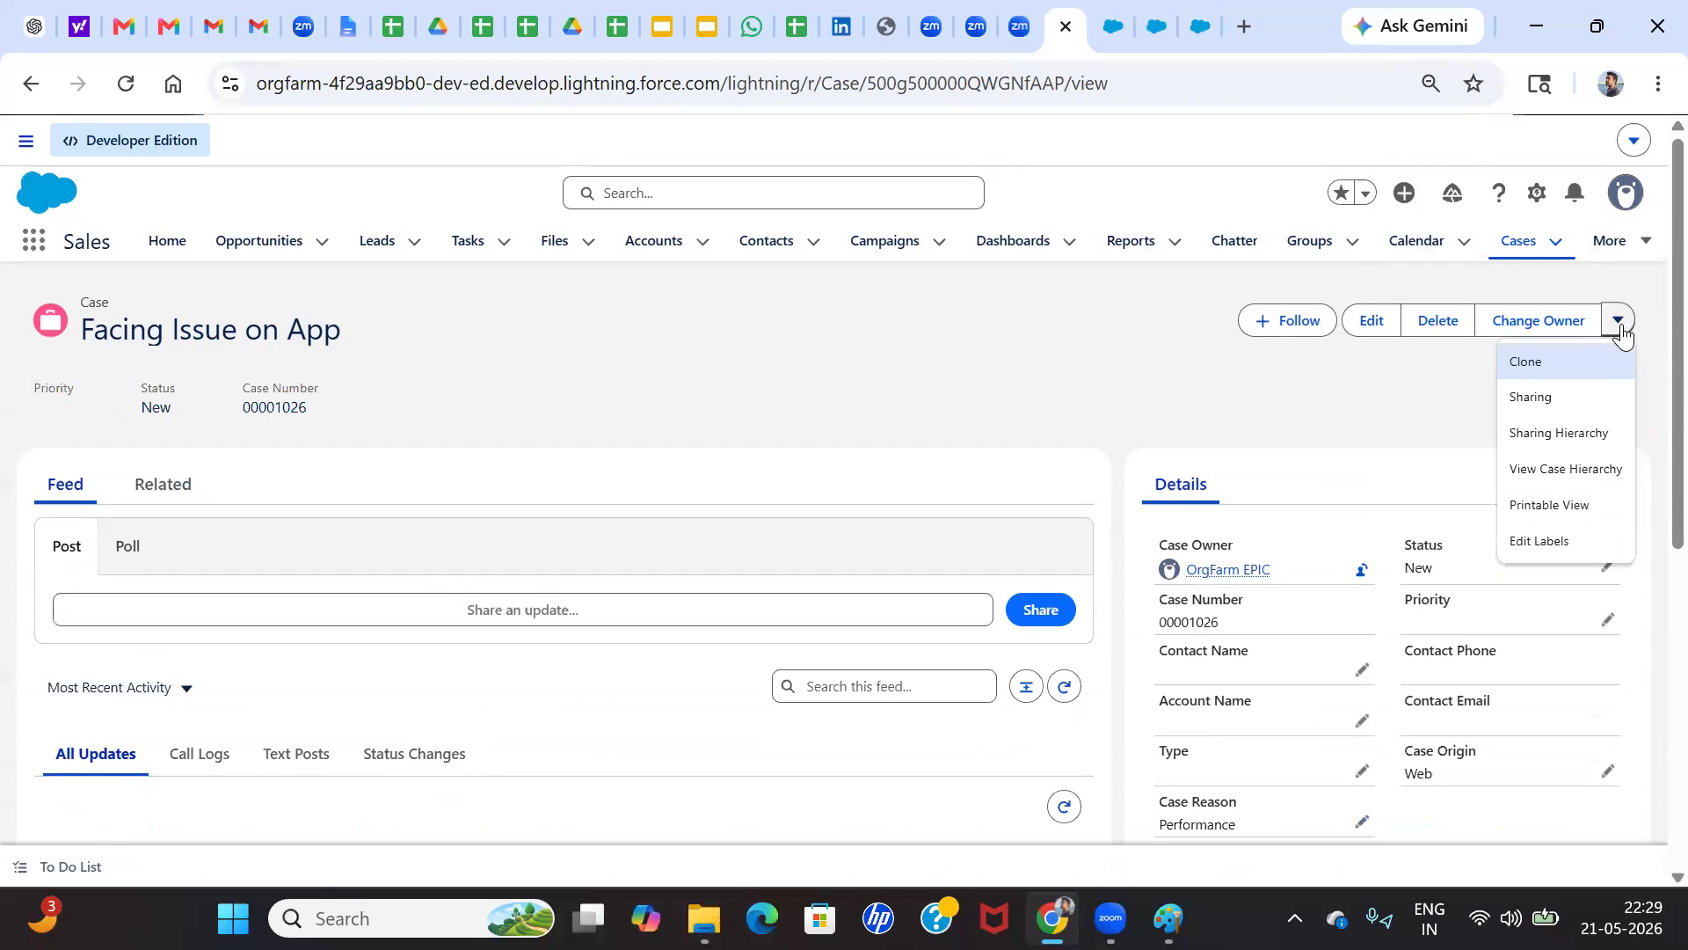
left_click(1351, 461)
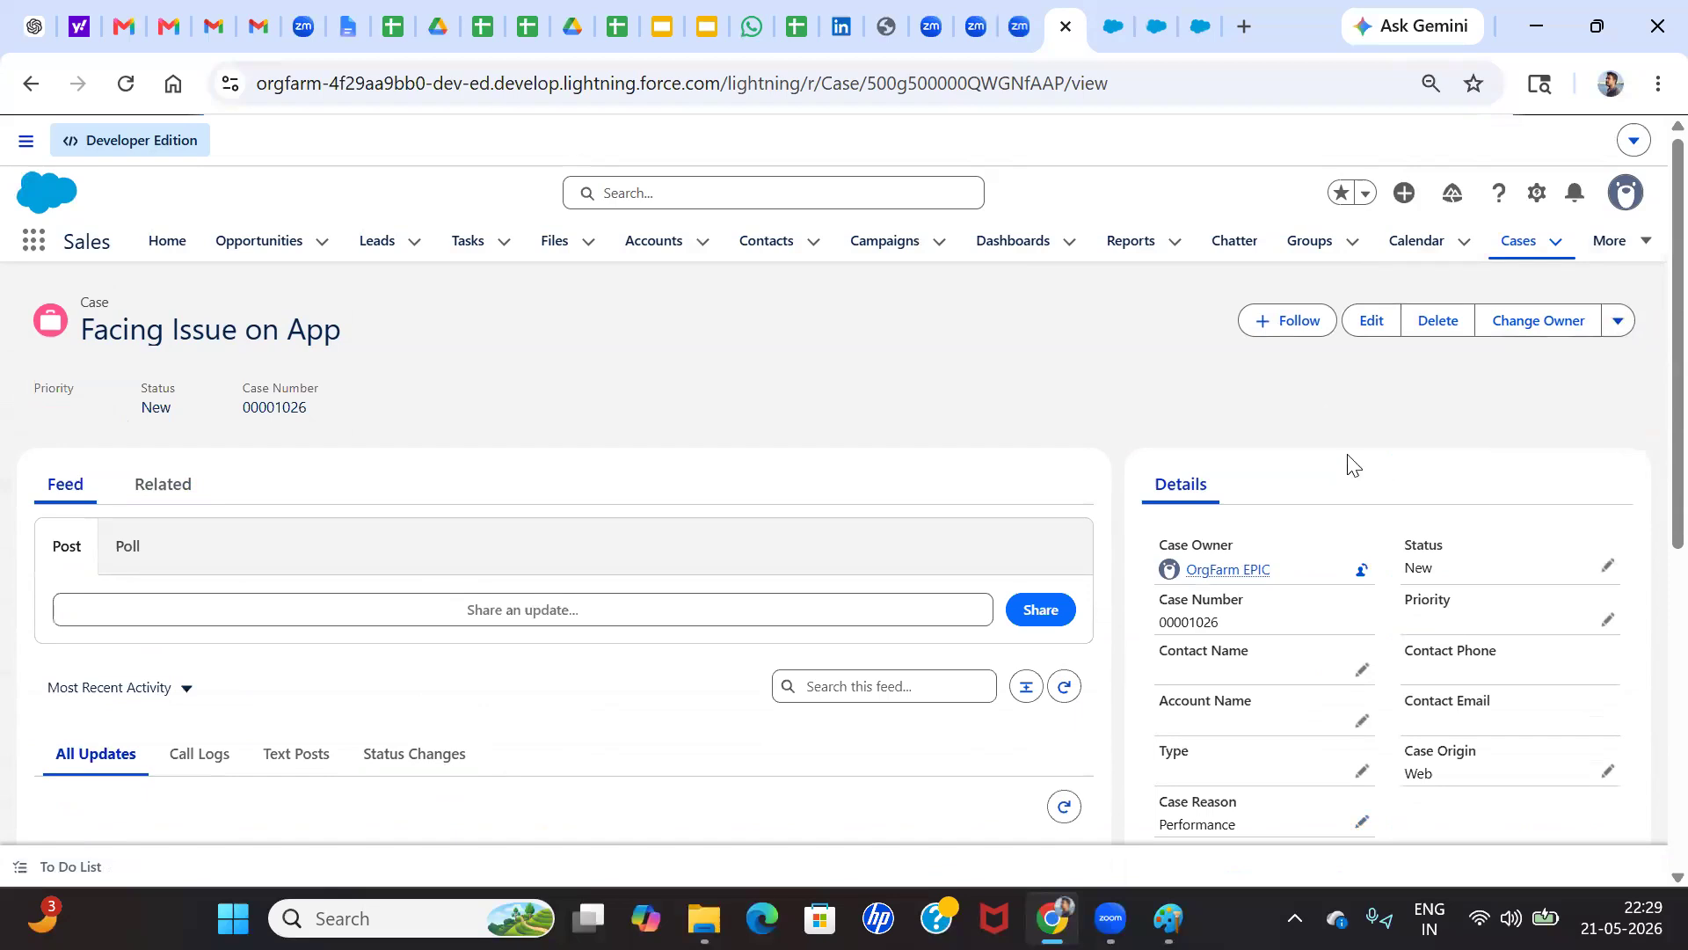
scroll(1379, 581, "down", 10)
scroll(1198, 598, "up", 10)
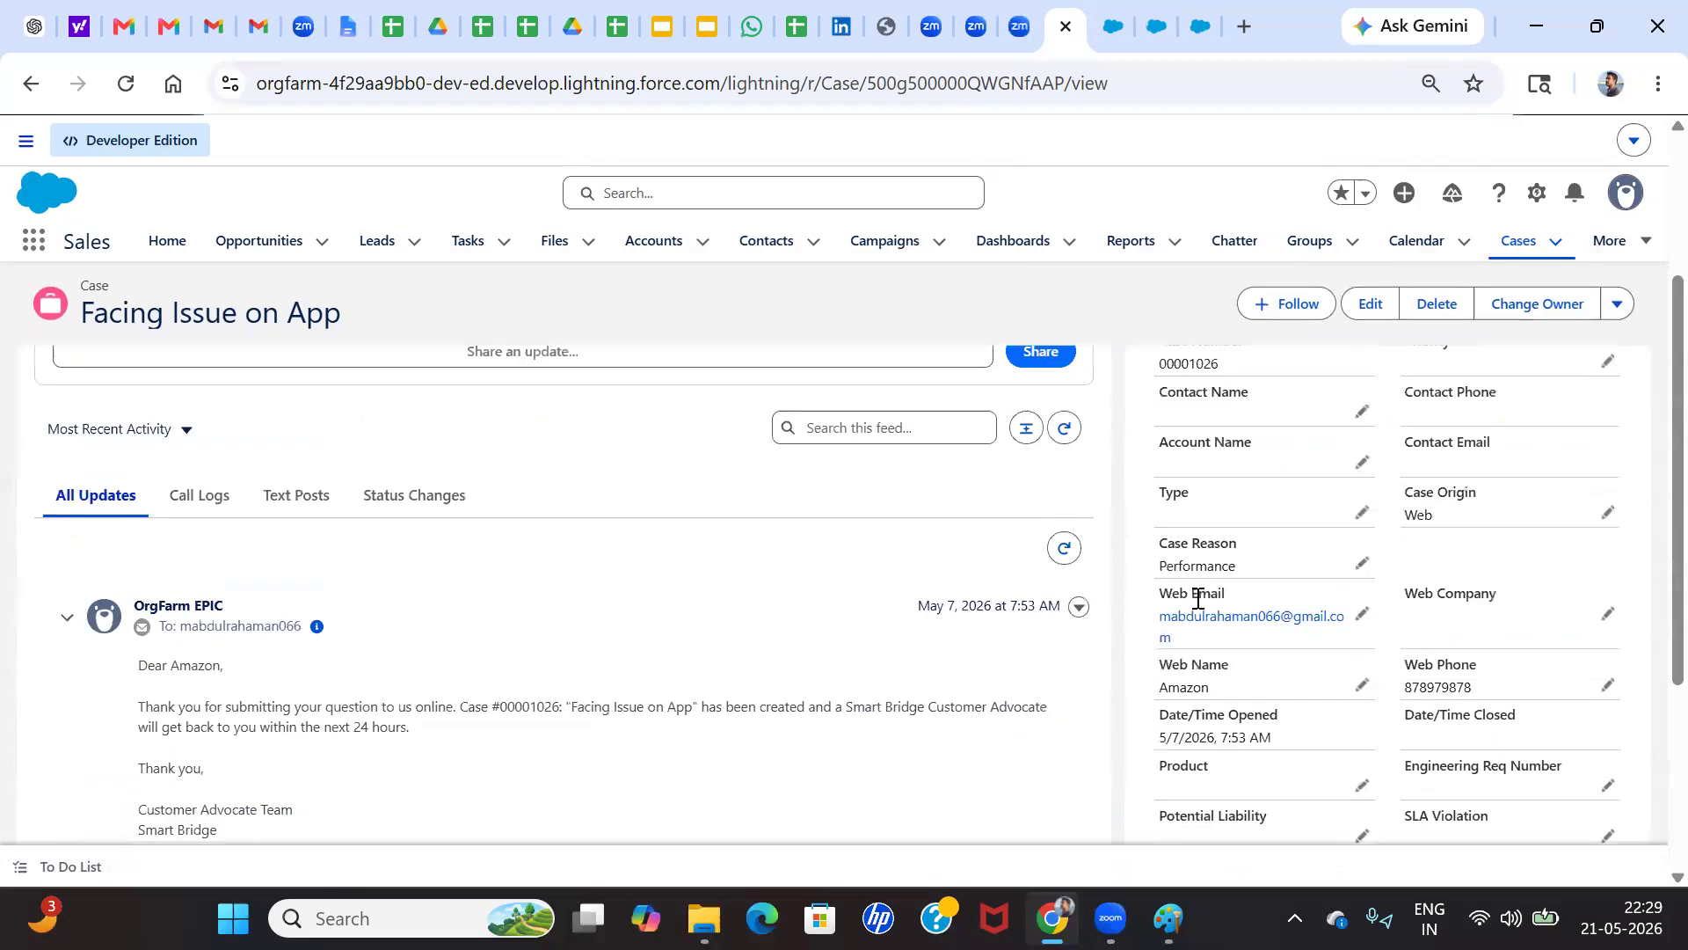
mouse_move(1251, 508)
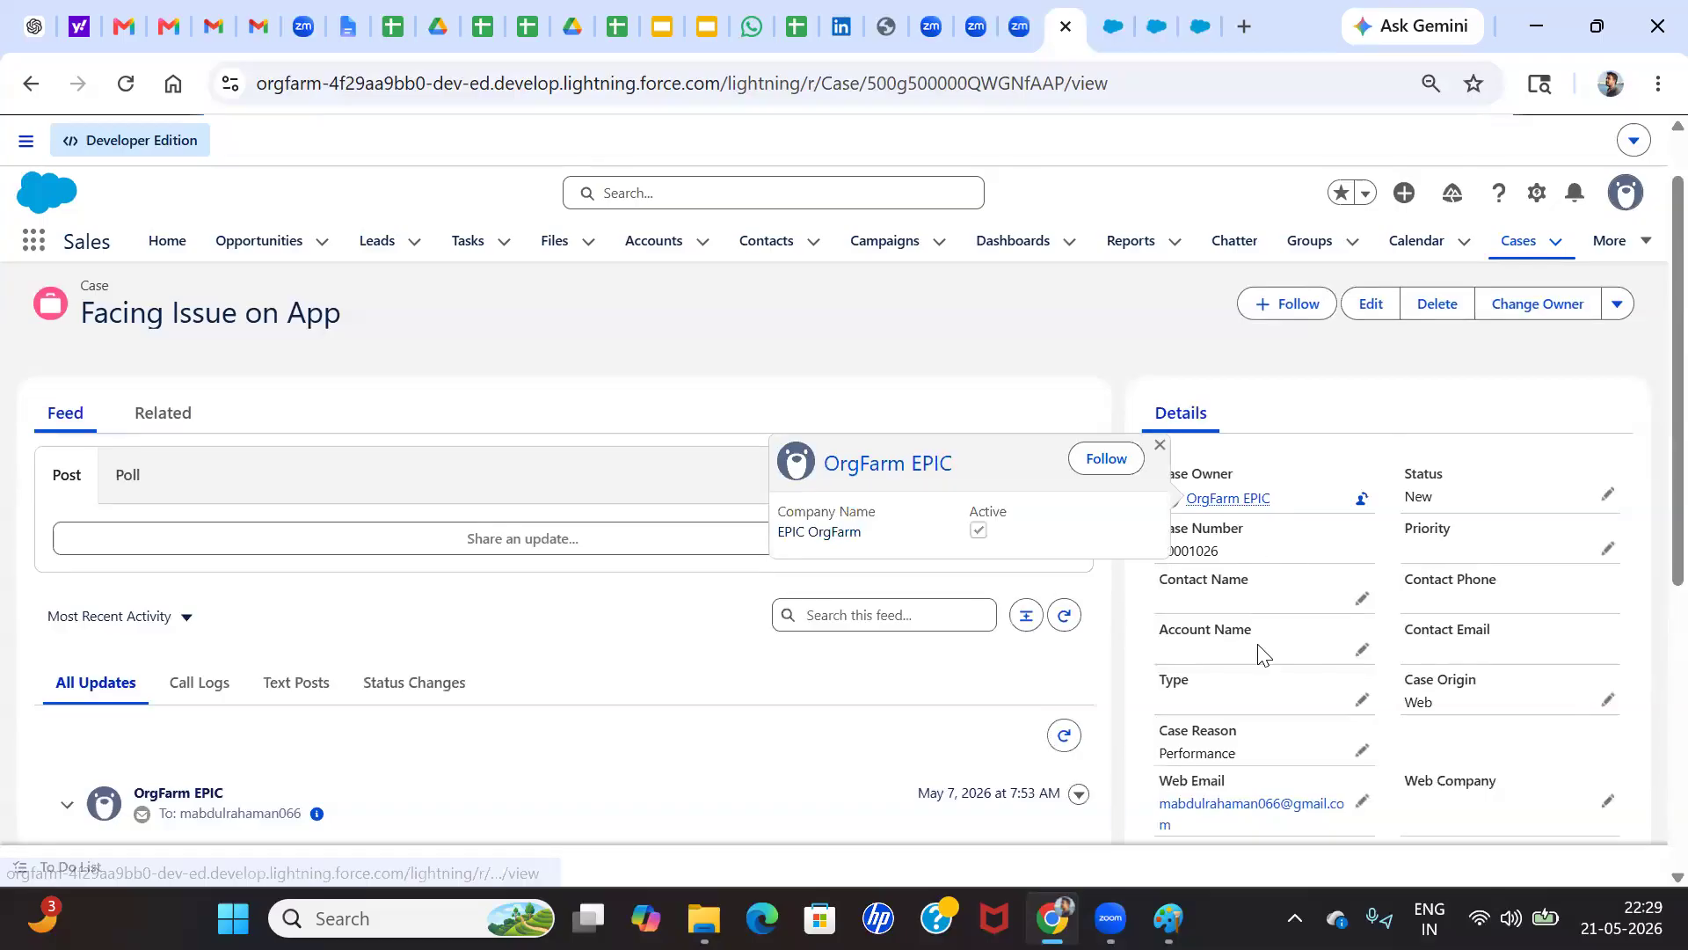
scroll(1262, 652, "down", 10)
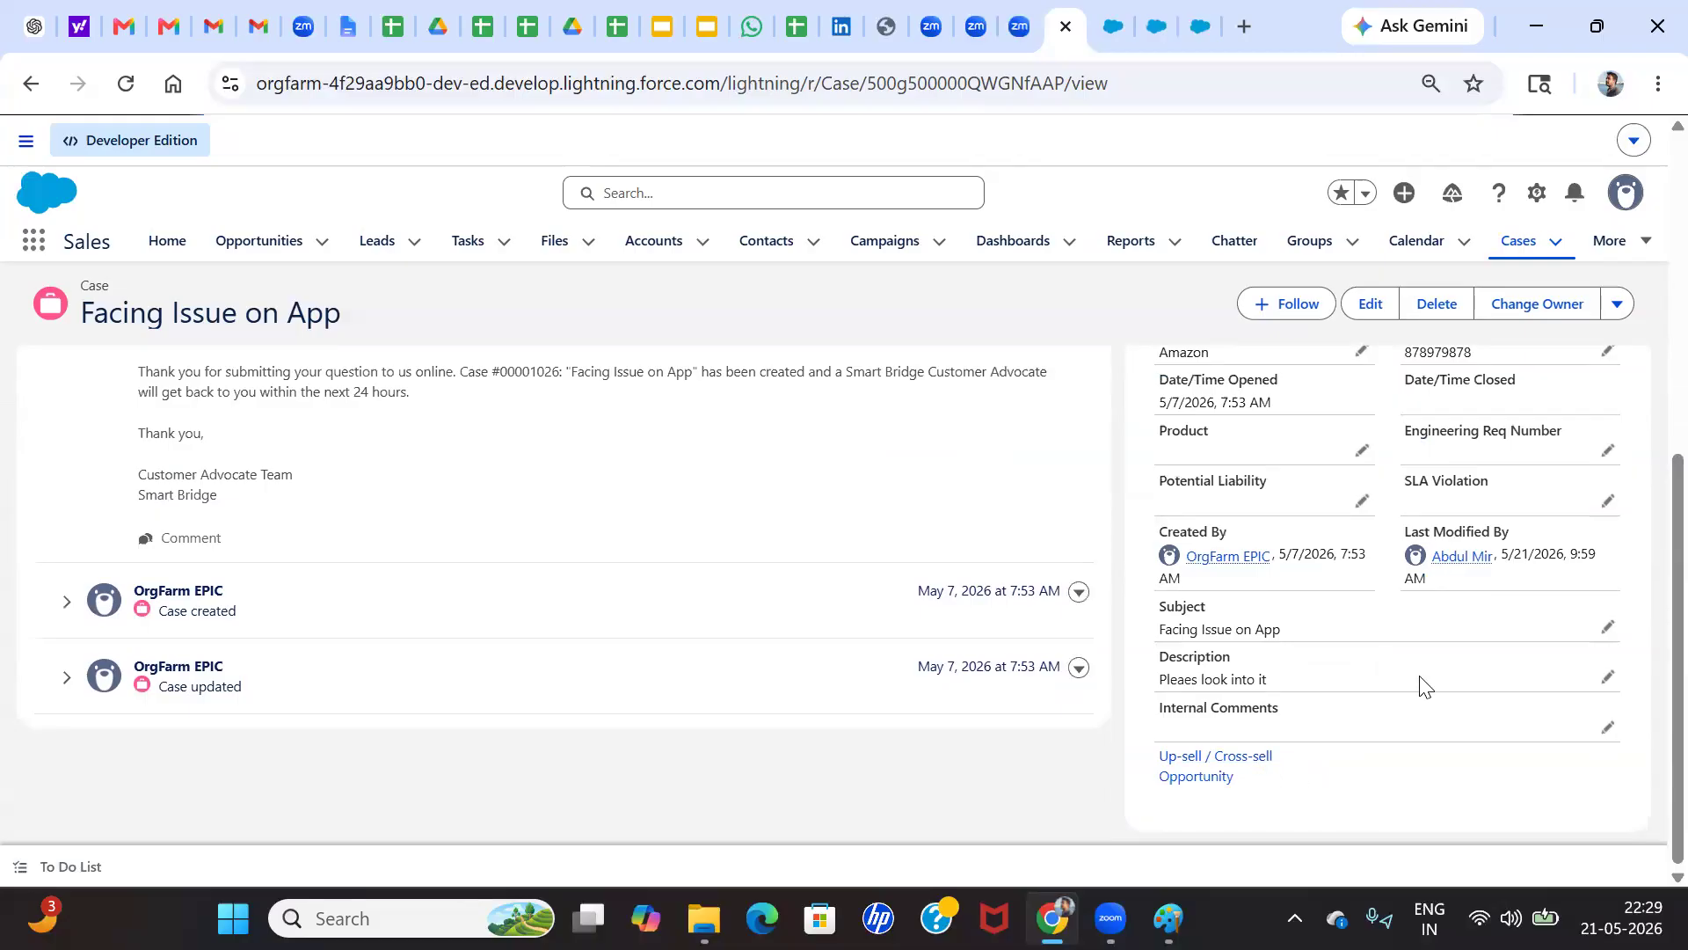
key("ctrl+minus")
key("ctrl+minus")
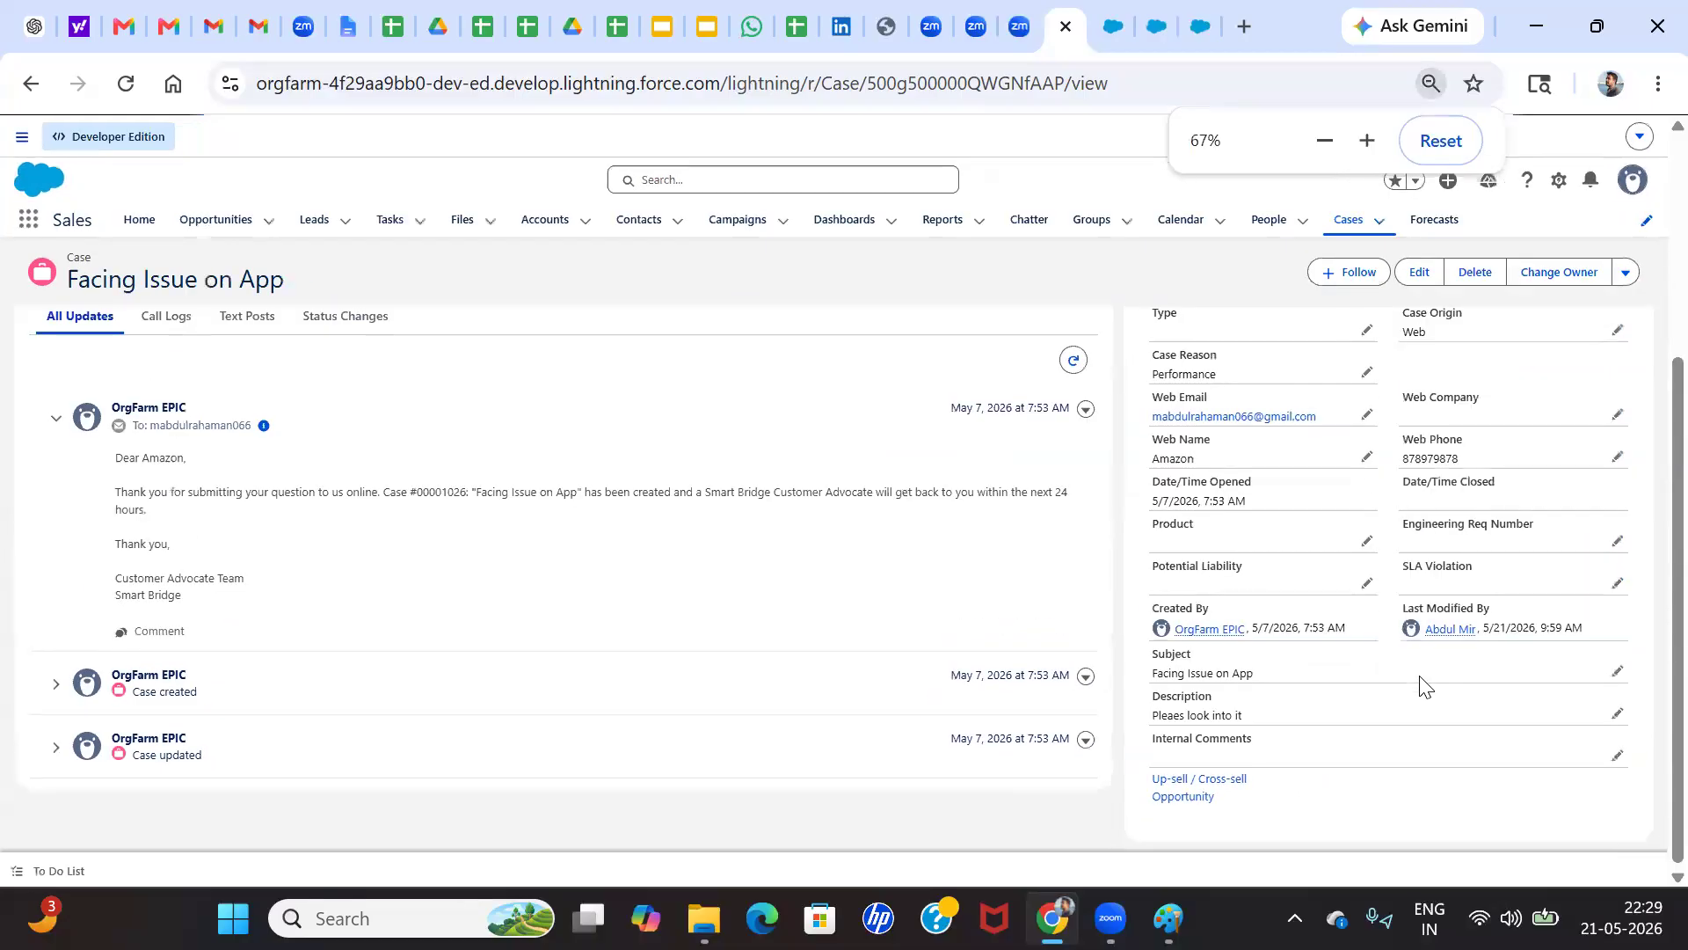
Open Salesforce Classic in a separate browser tab and switch to it
left_click(1559, 181)
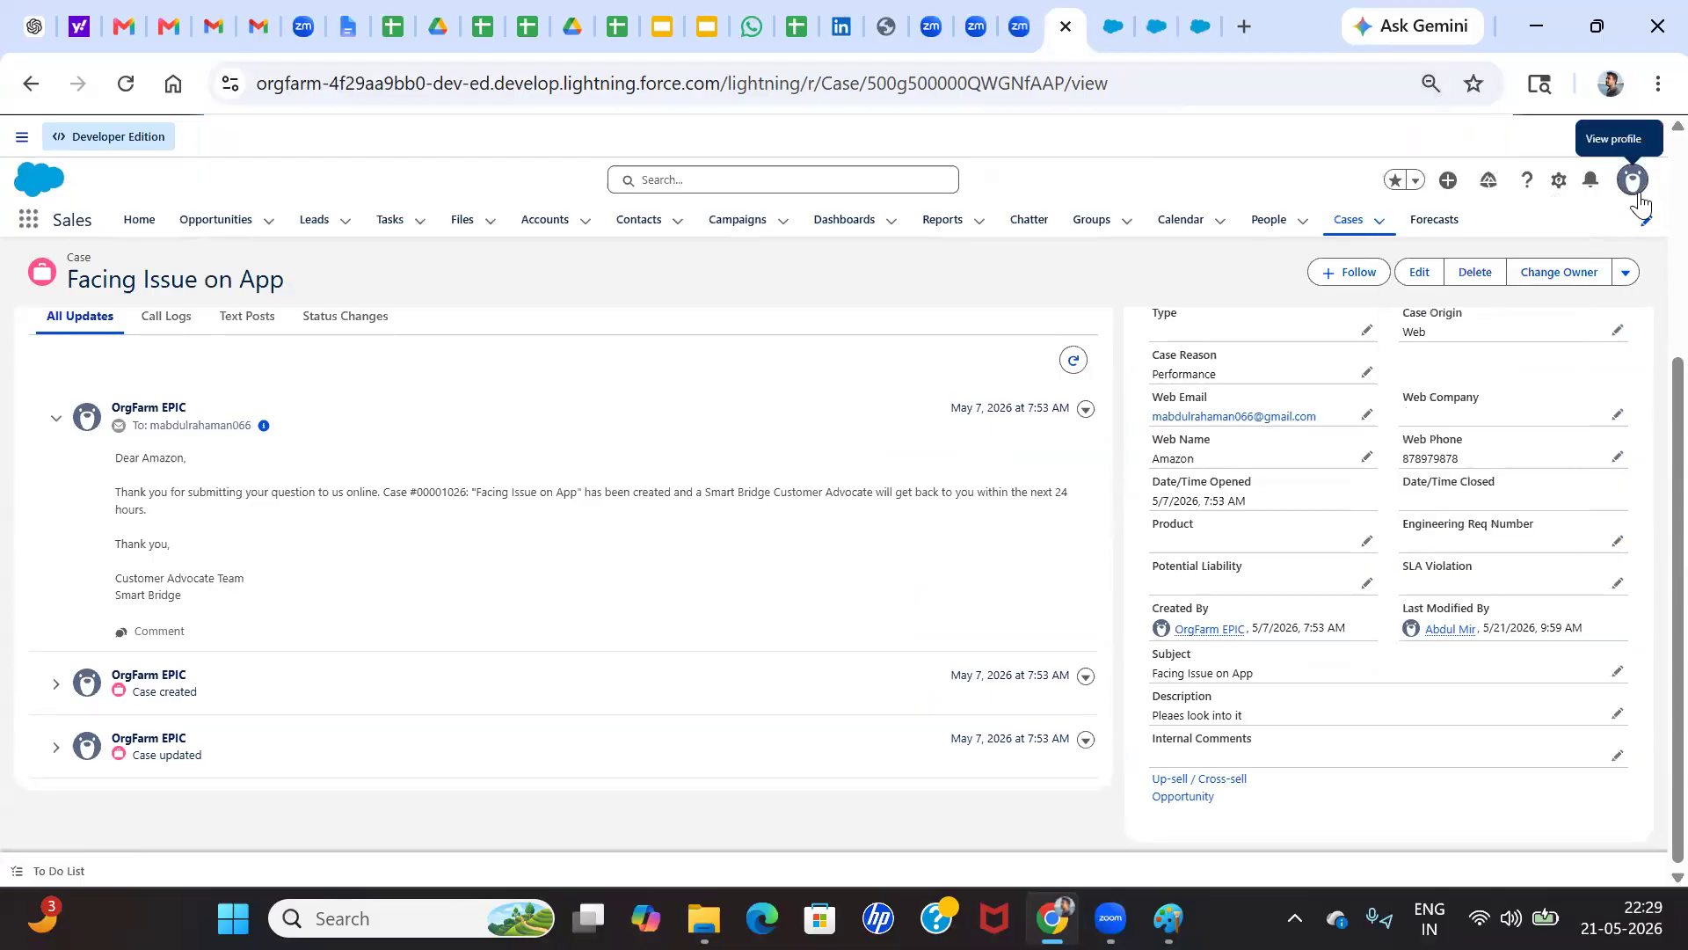
left_click(1637, 195)
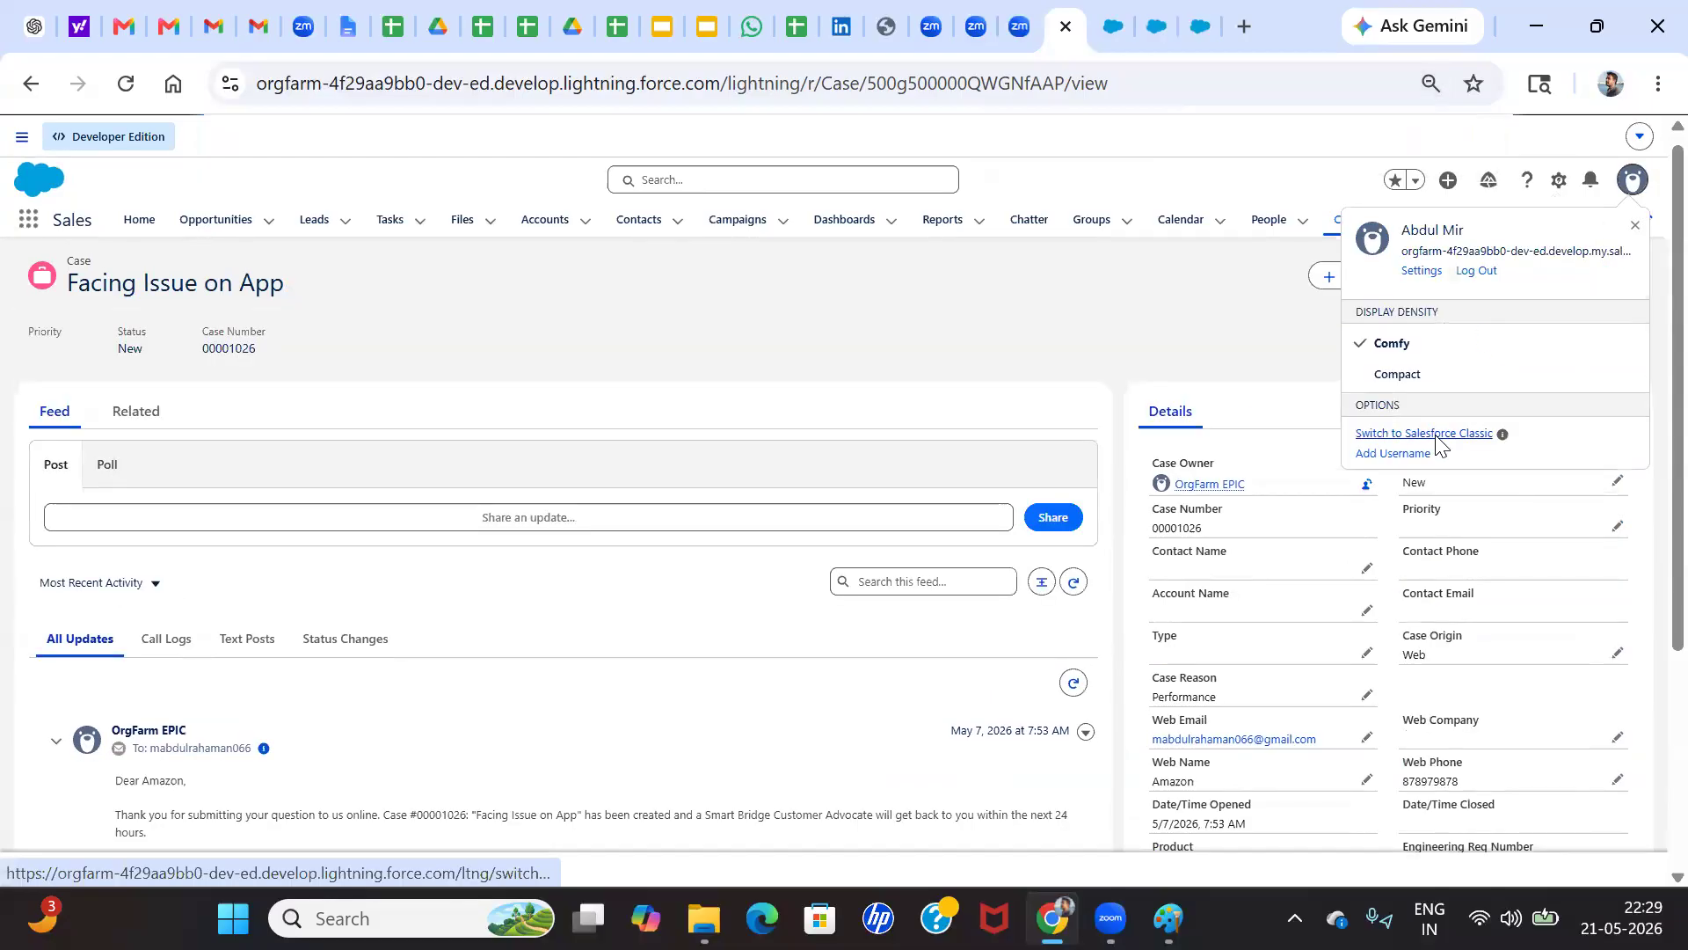
right_click(1438, 444)
left_click(1354, 466)
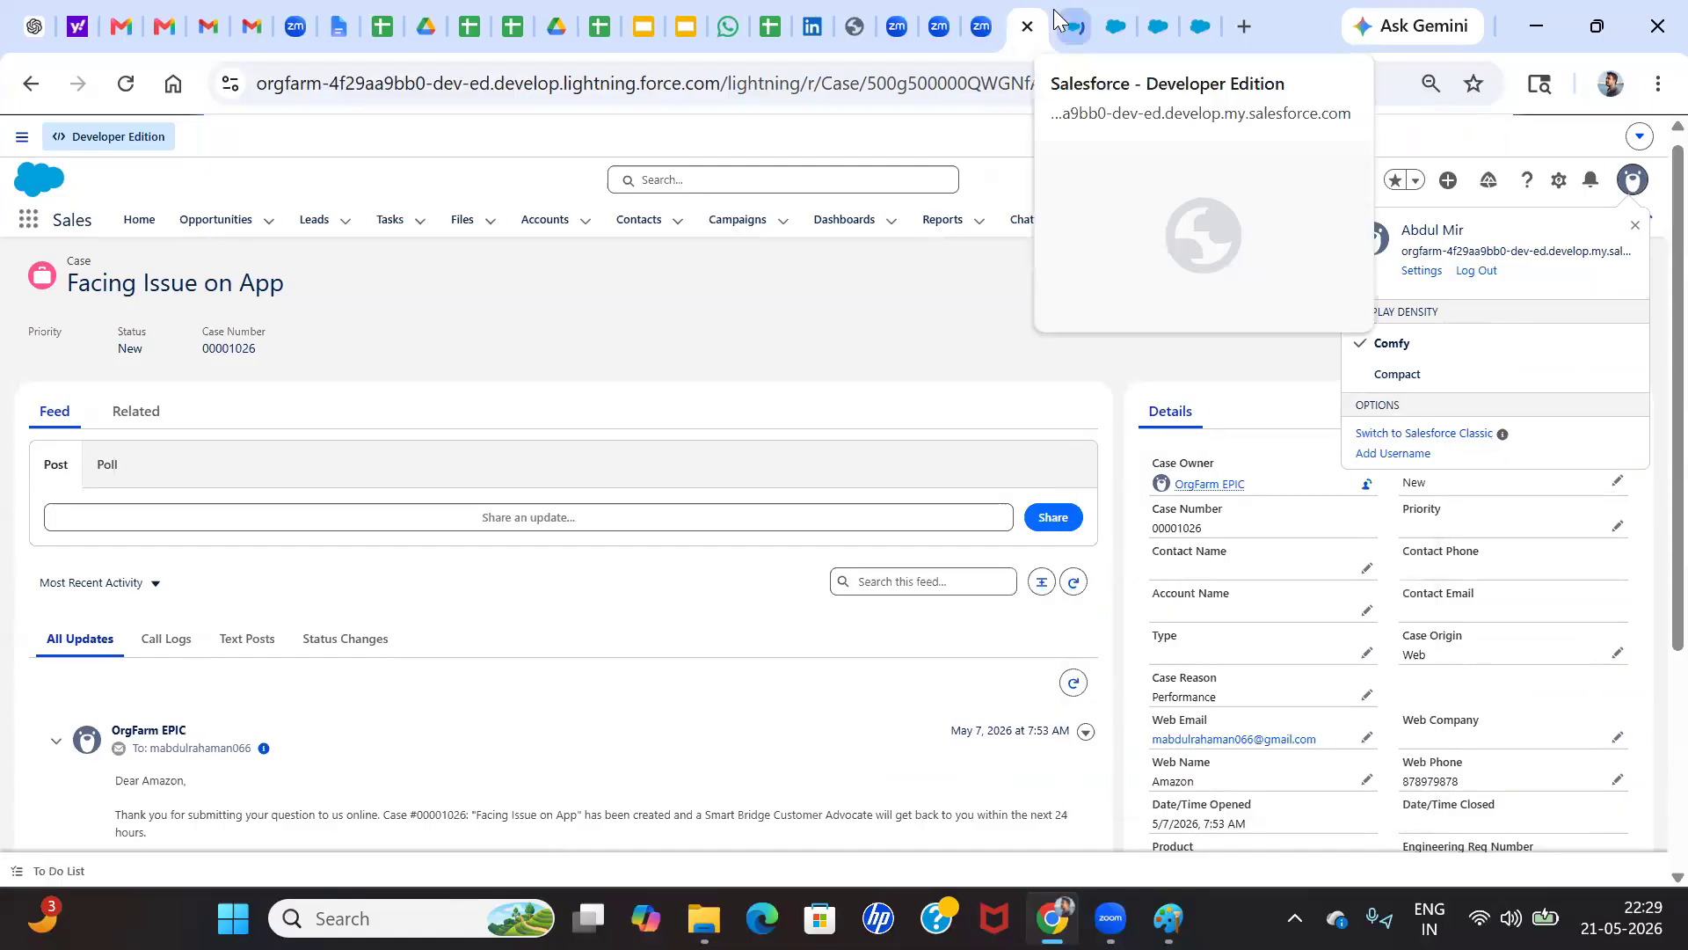
left_click(1064, 23)
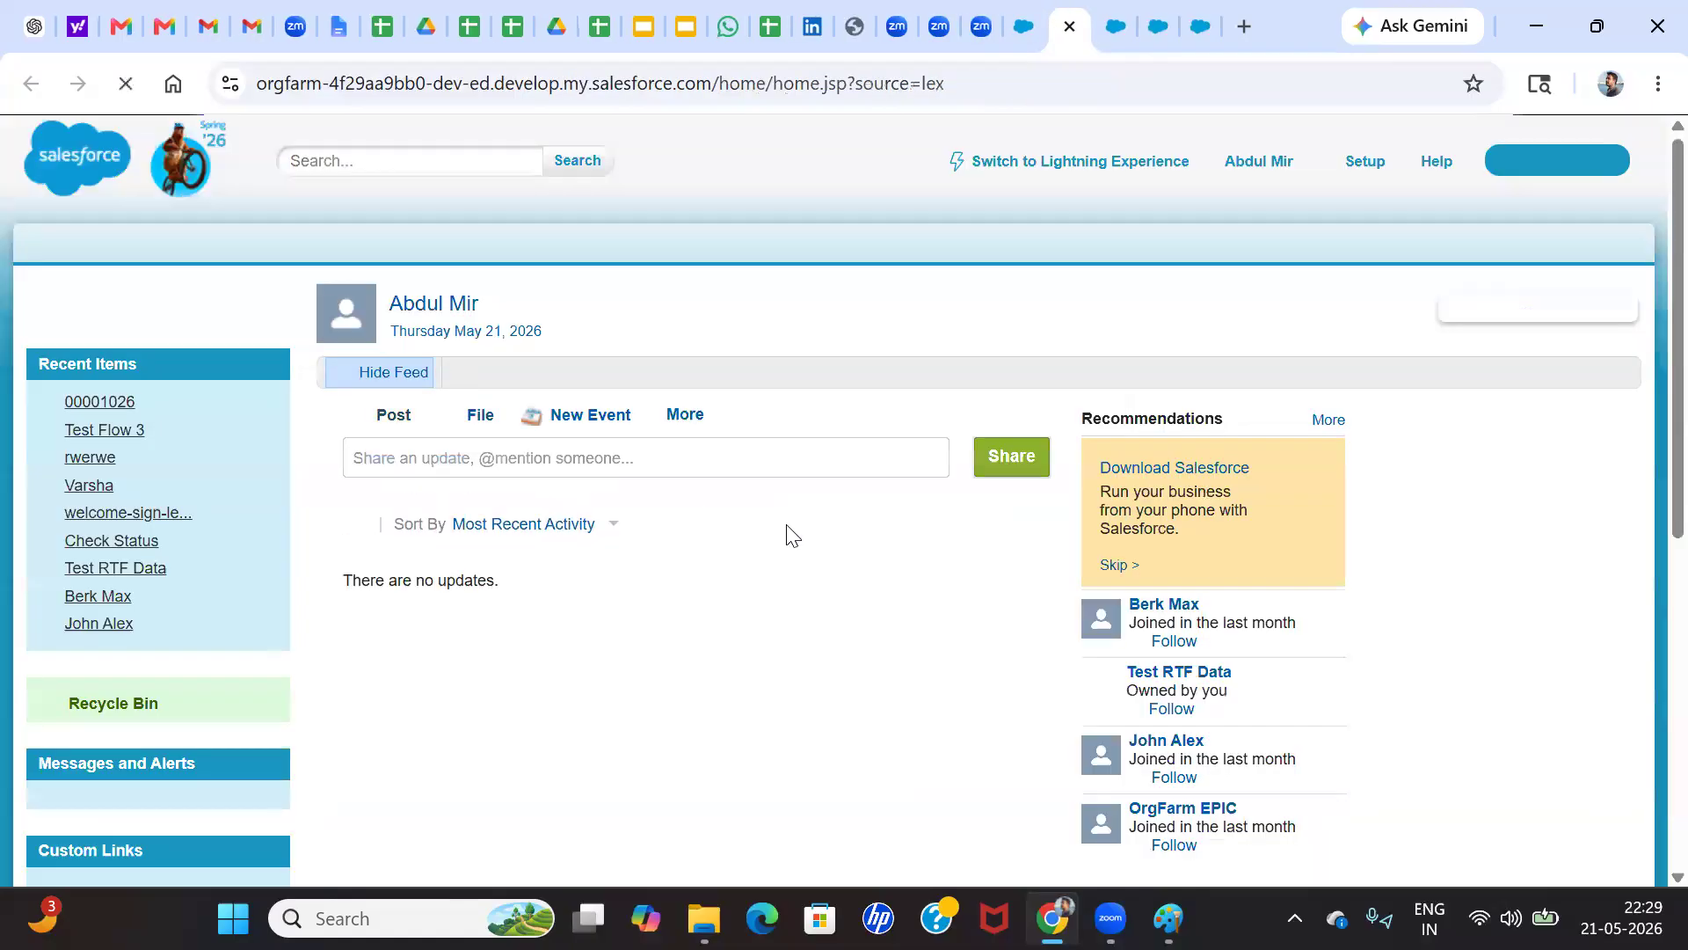
Open the "Facing Issue on App" case from the recent items and show its details
scroll(474, 607, "down", 3)
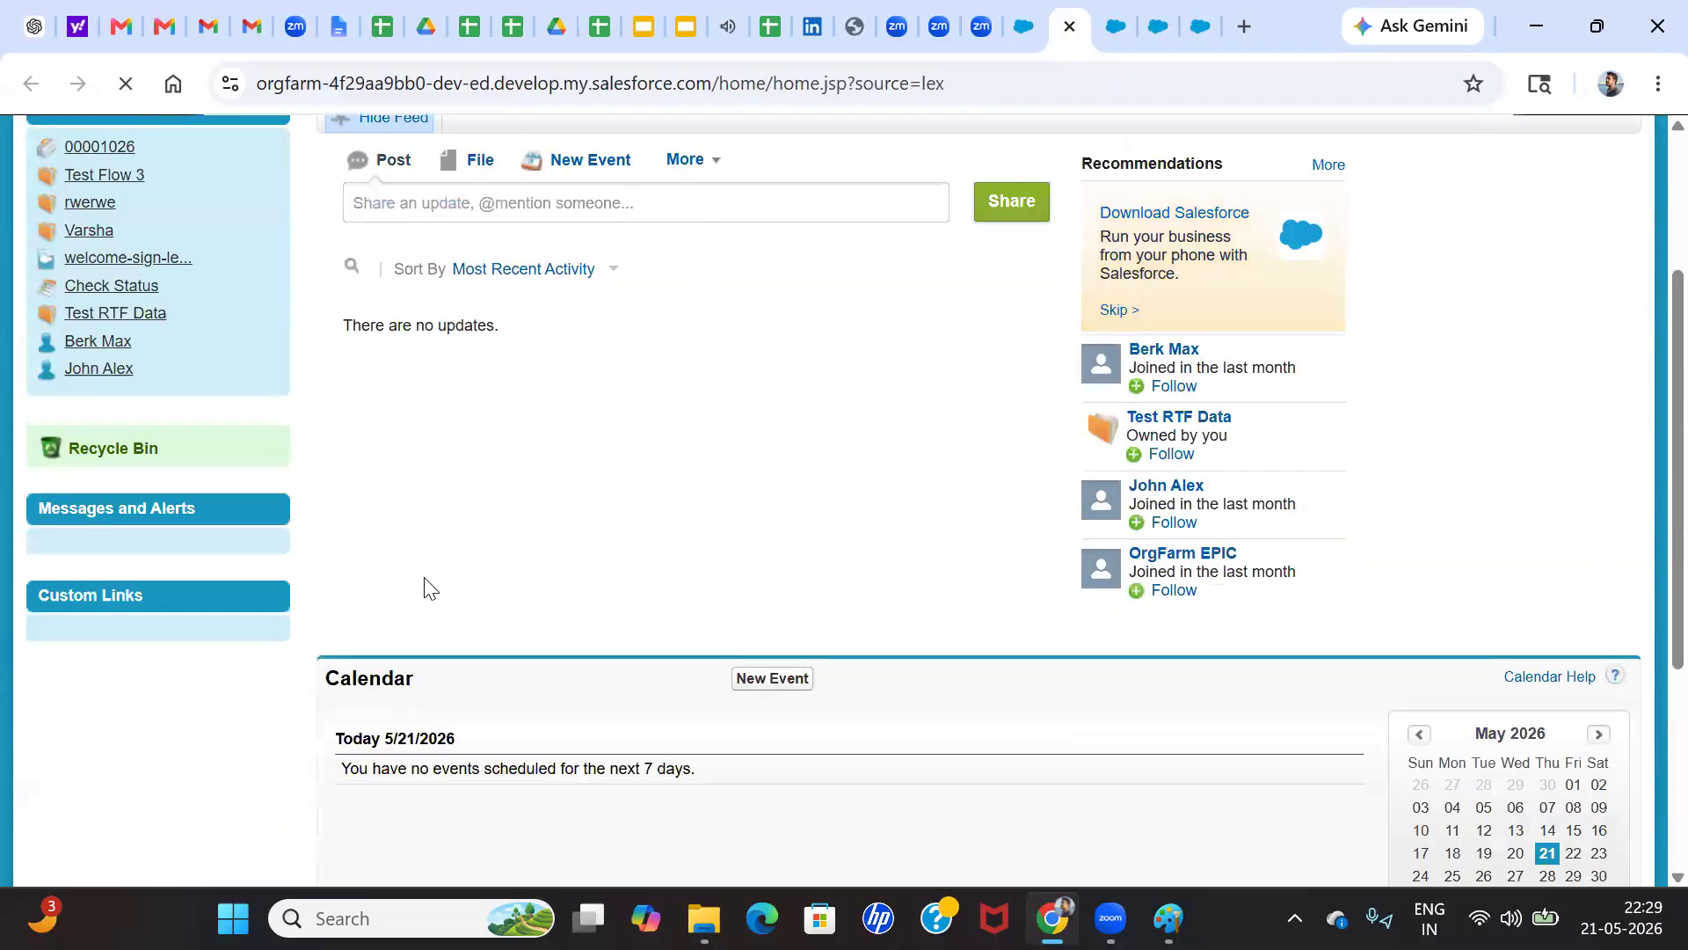
scroll(429, 588, "down", 4)
scroll(370, 466, "up", 5)
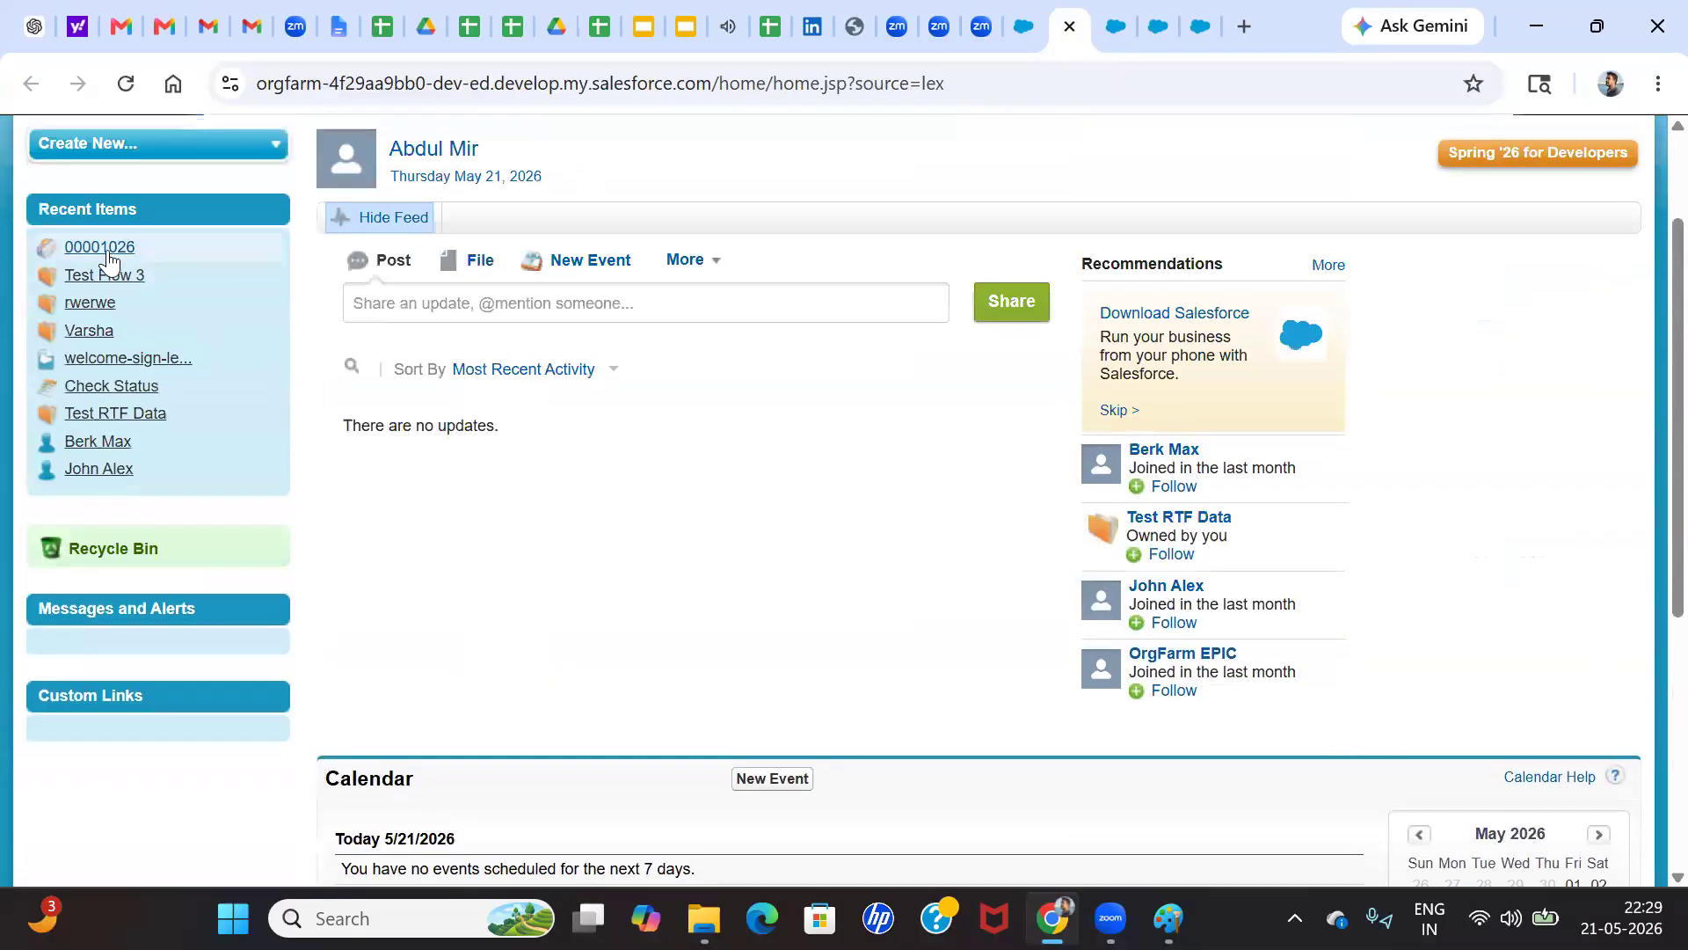
left_click(99, 249)
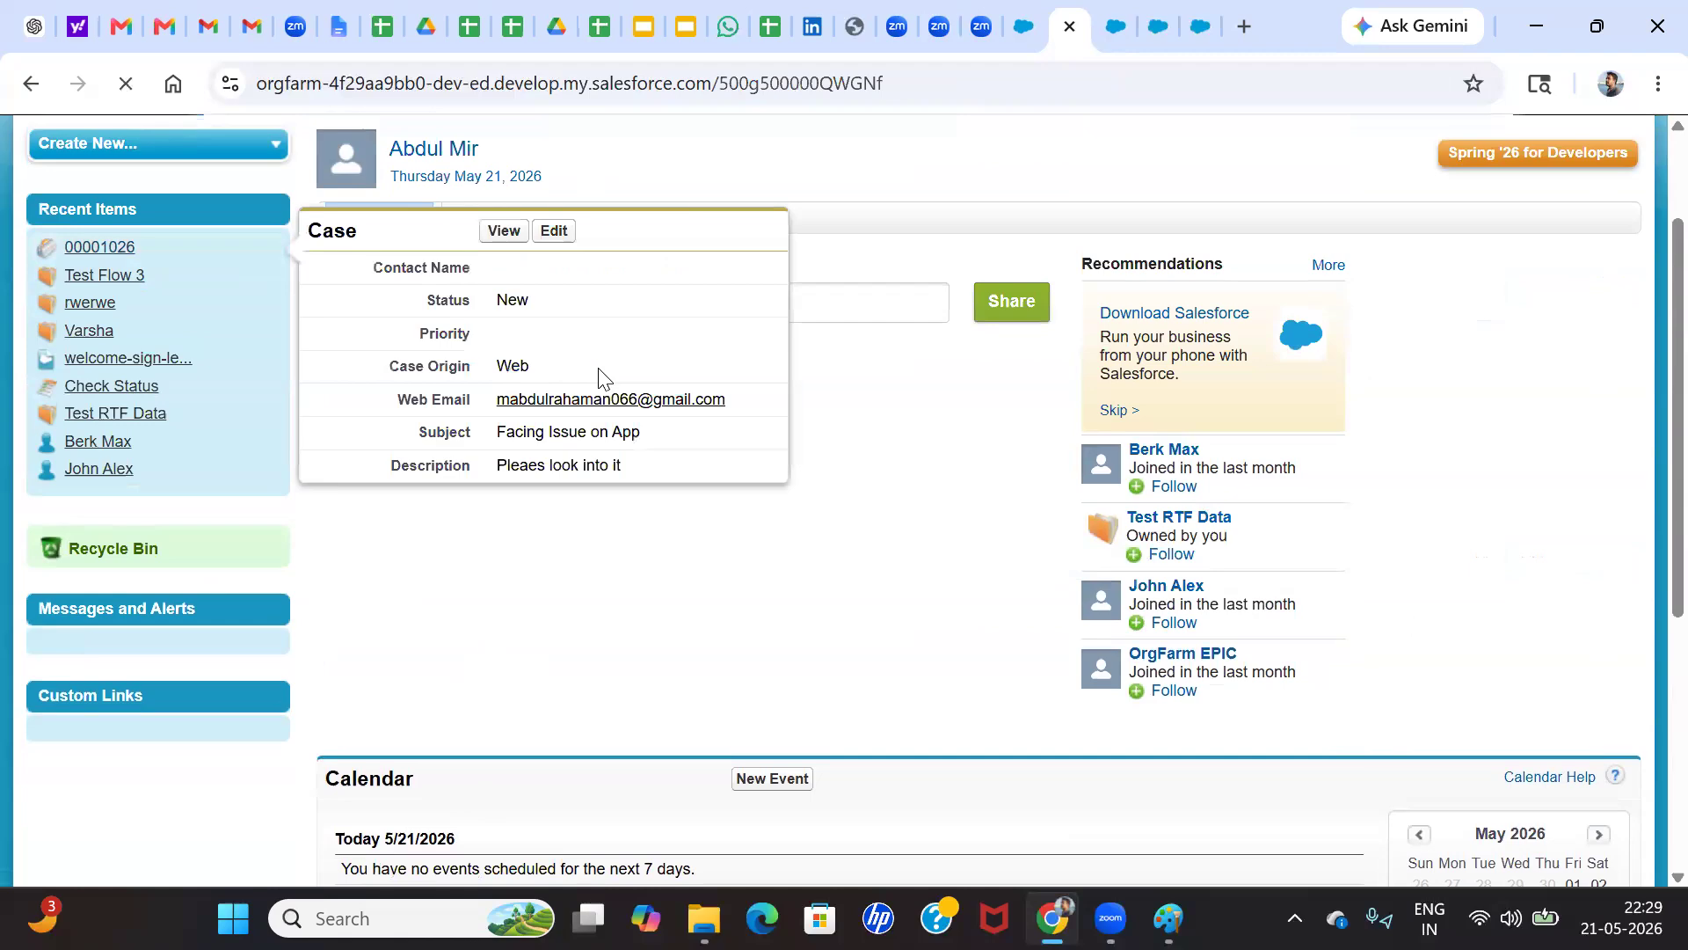
scroll(651, 526, "down", 5)
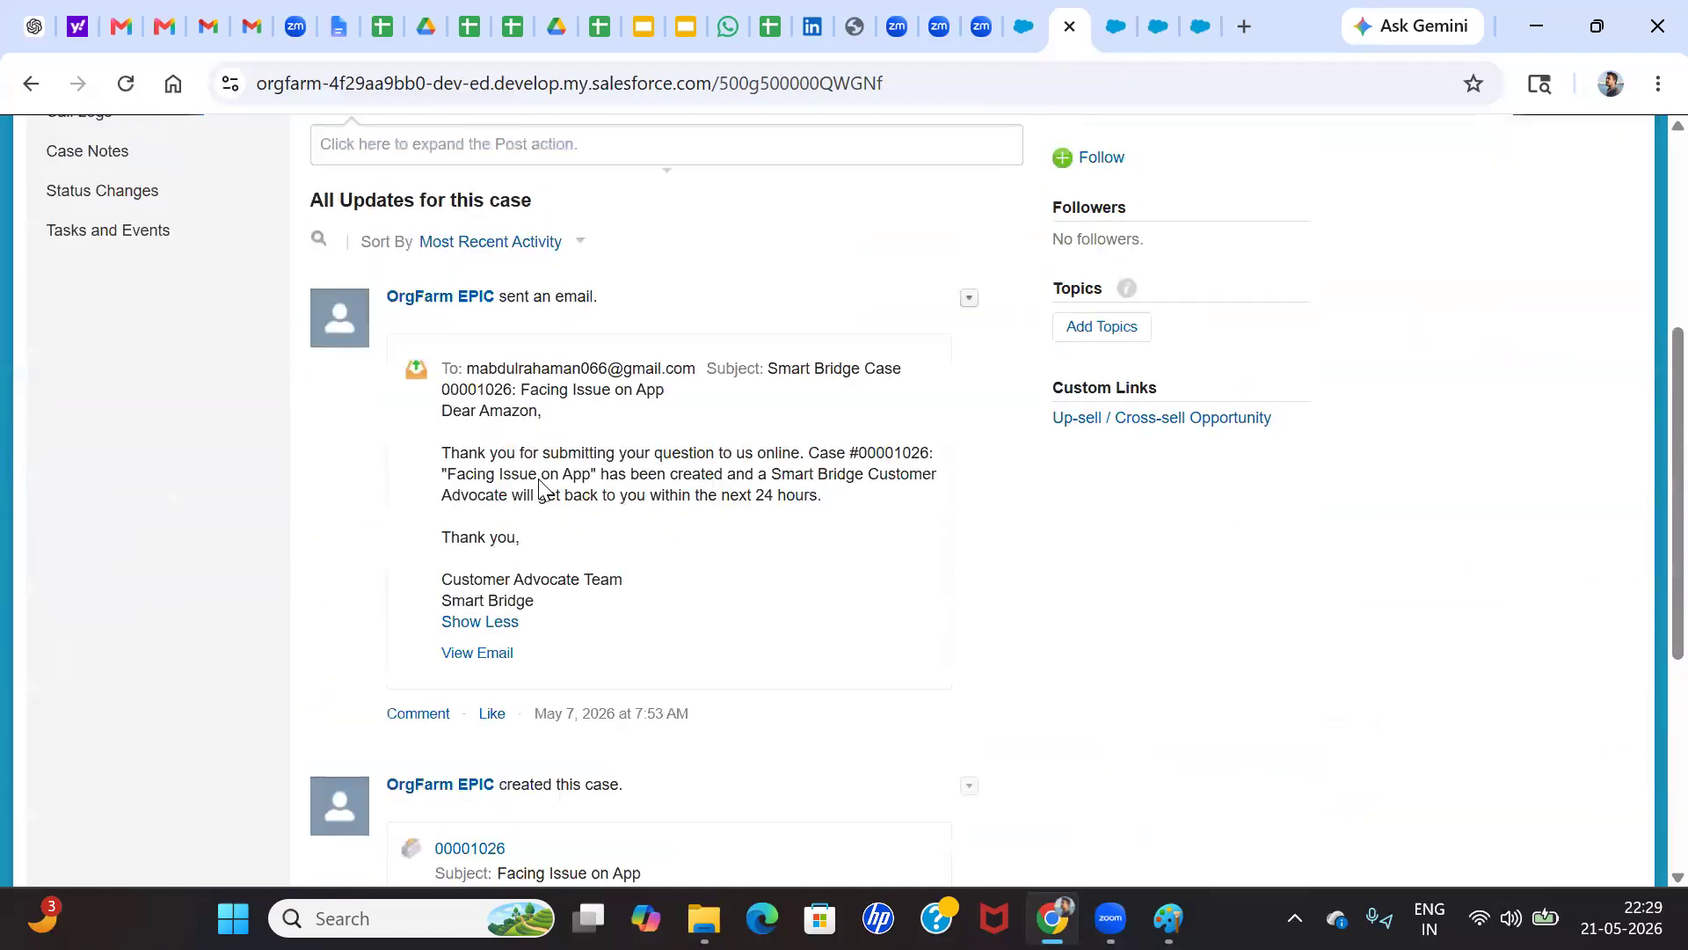
scroll(539, 483, "up", 3)
left_click(462, 334)
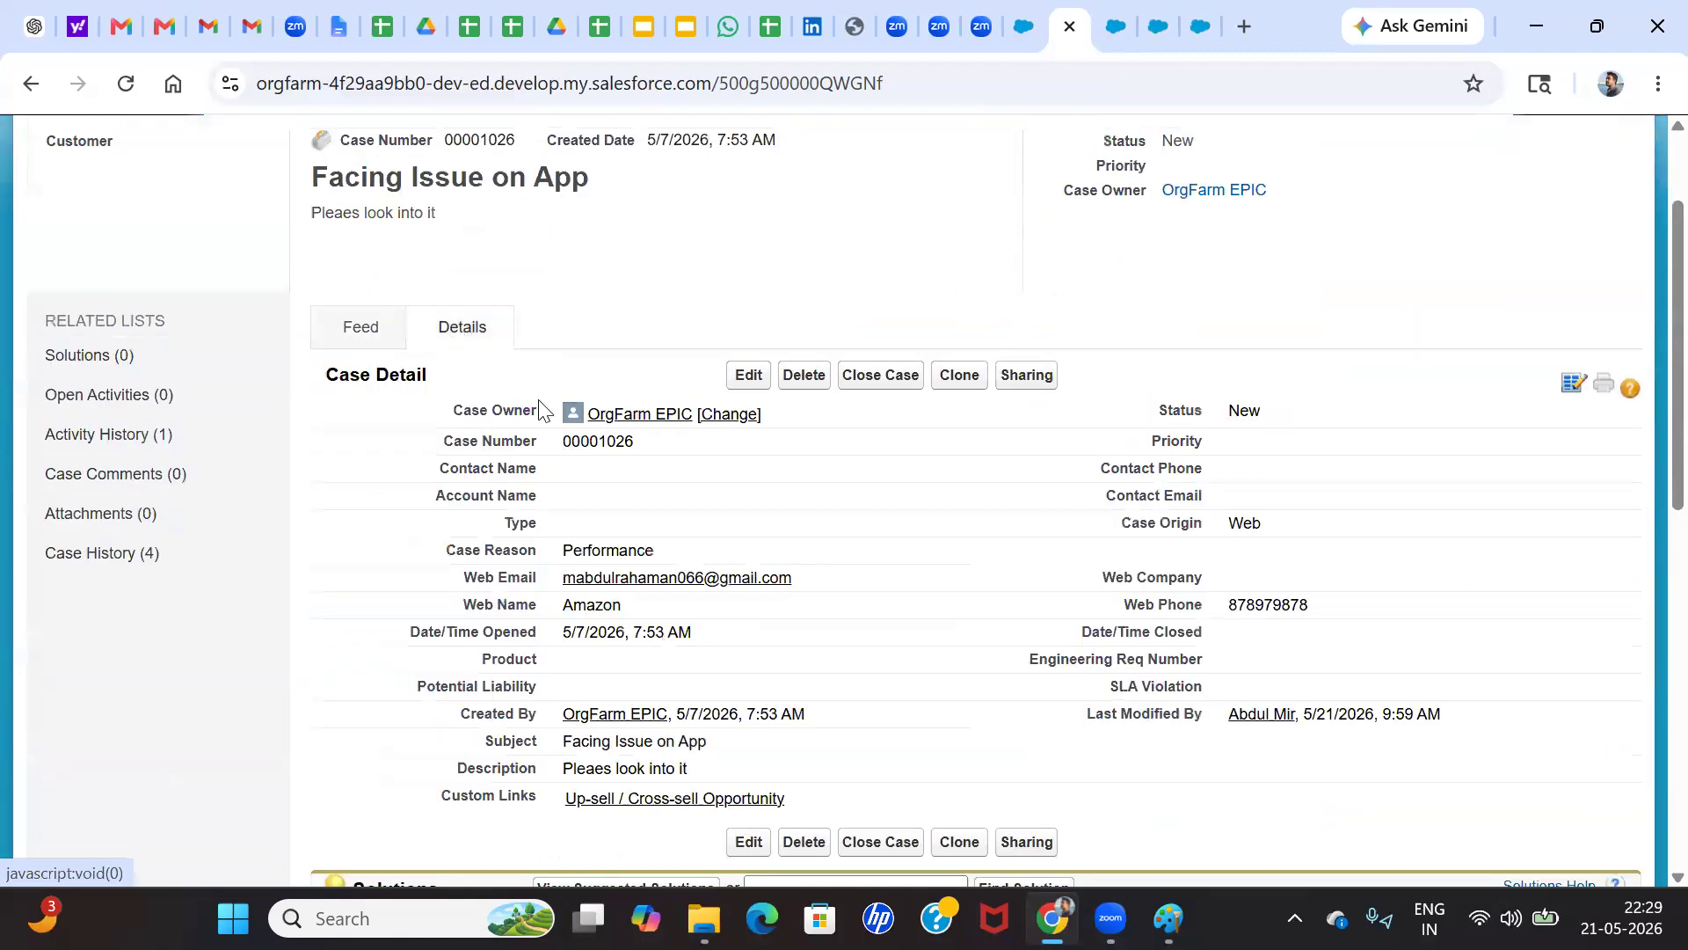
Review the case's detail fields, related lists and case history for owner and reason changes
scroll(620, 521, "down", 3)
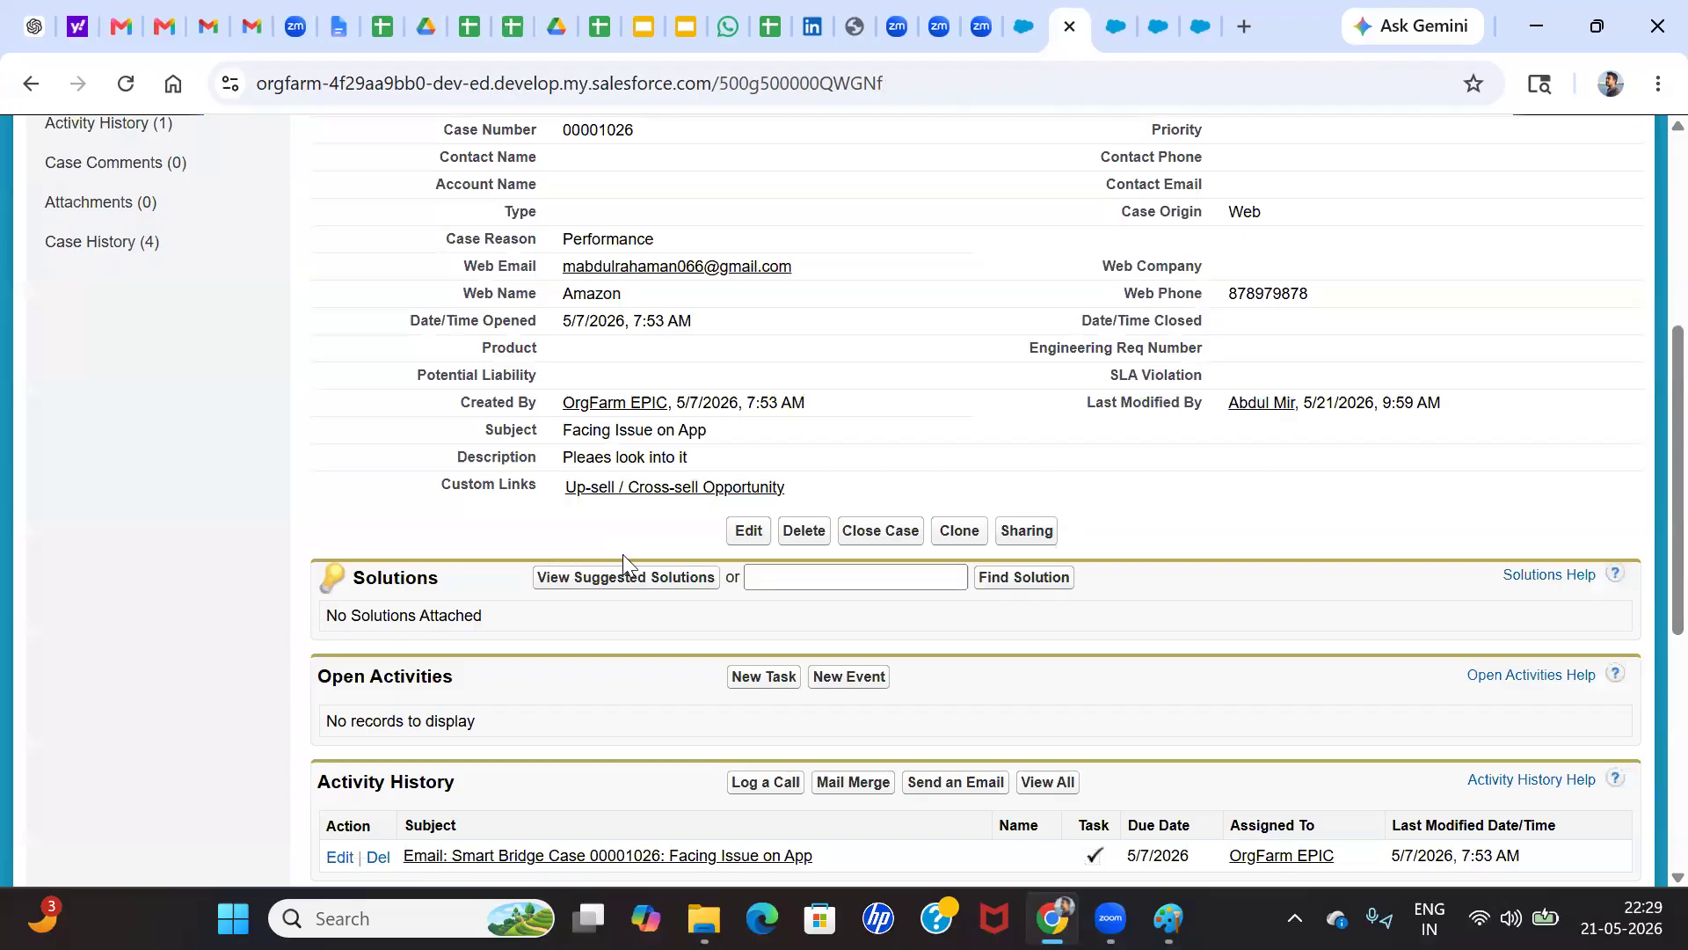
scroll(598, 583, "up", 5)
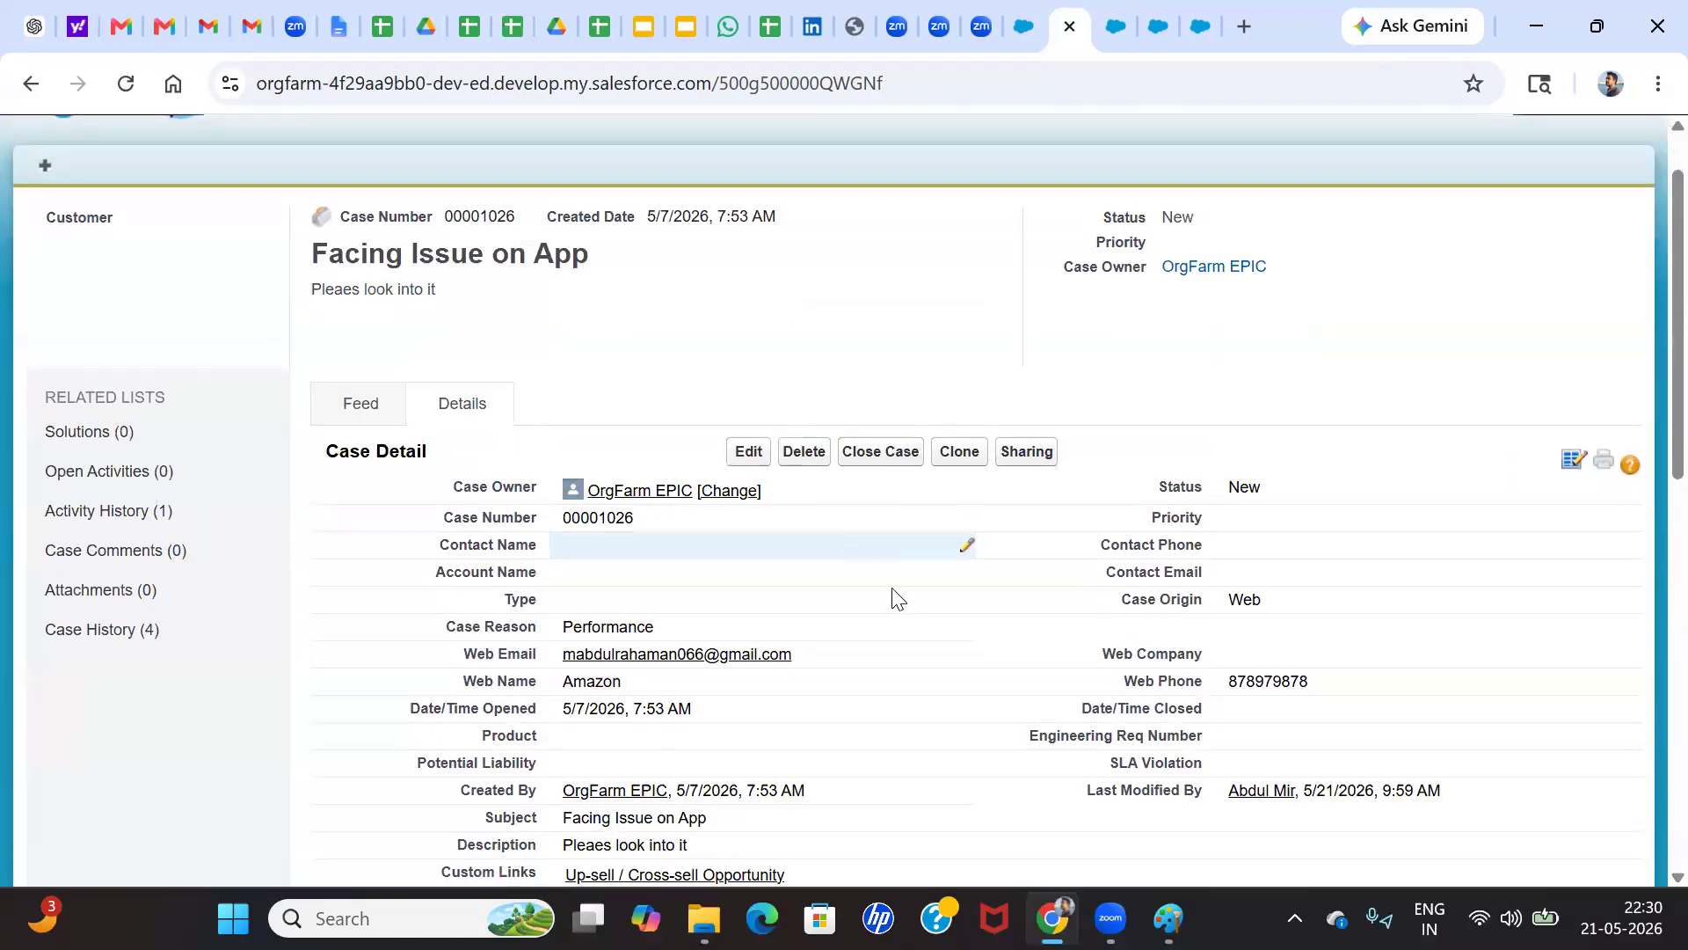
scroll(884, 626, "down", 3)
scroll(774, 664, "down", 8)
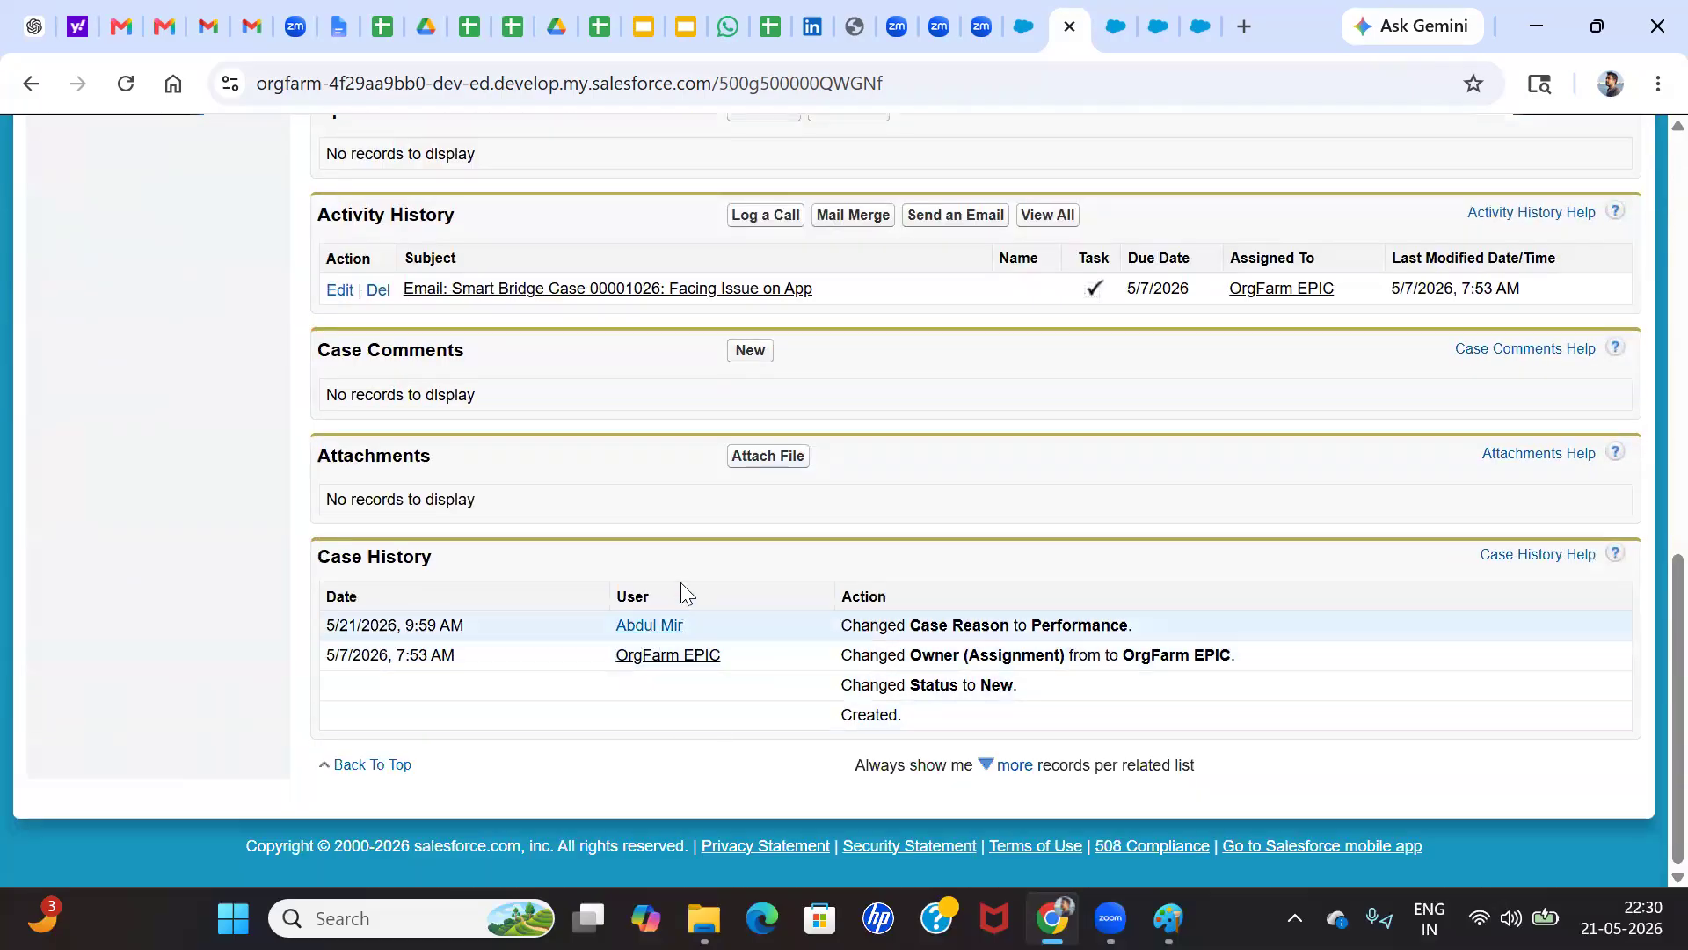
scroll(607, 597, "up", 2)
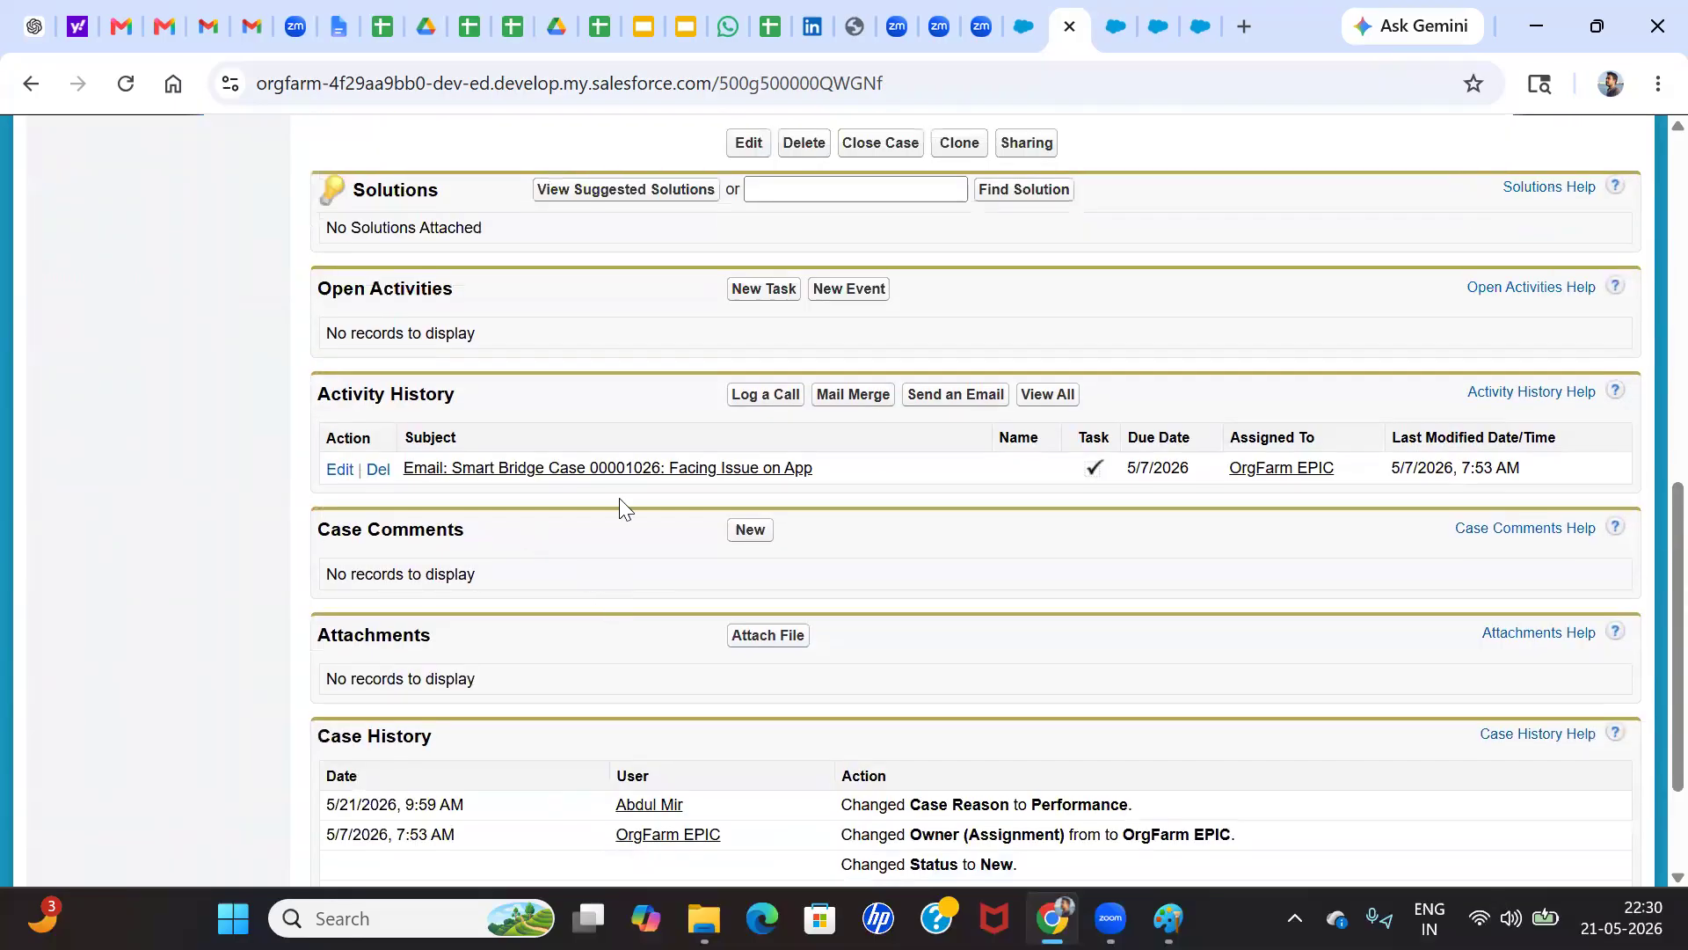
scroll(646, 501, "up", 2)
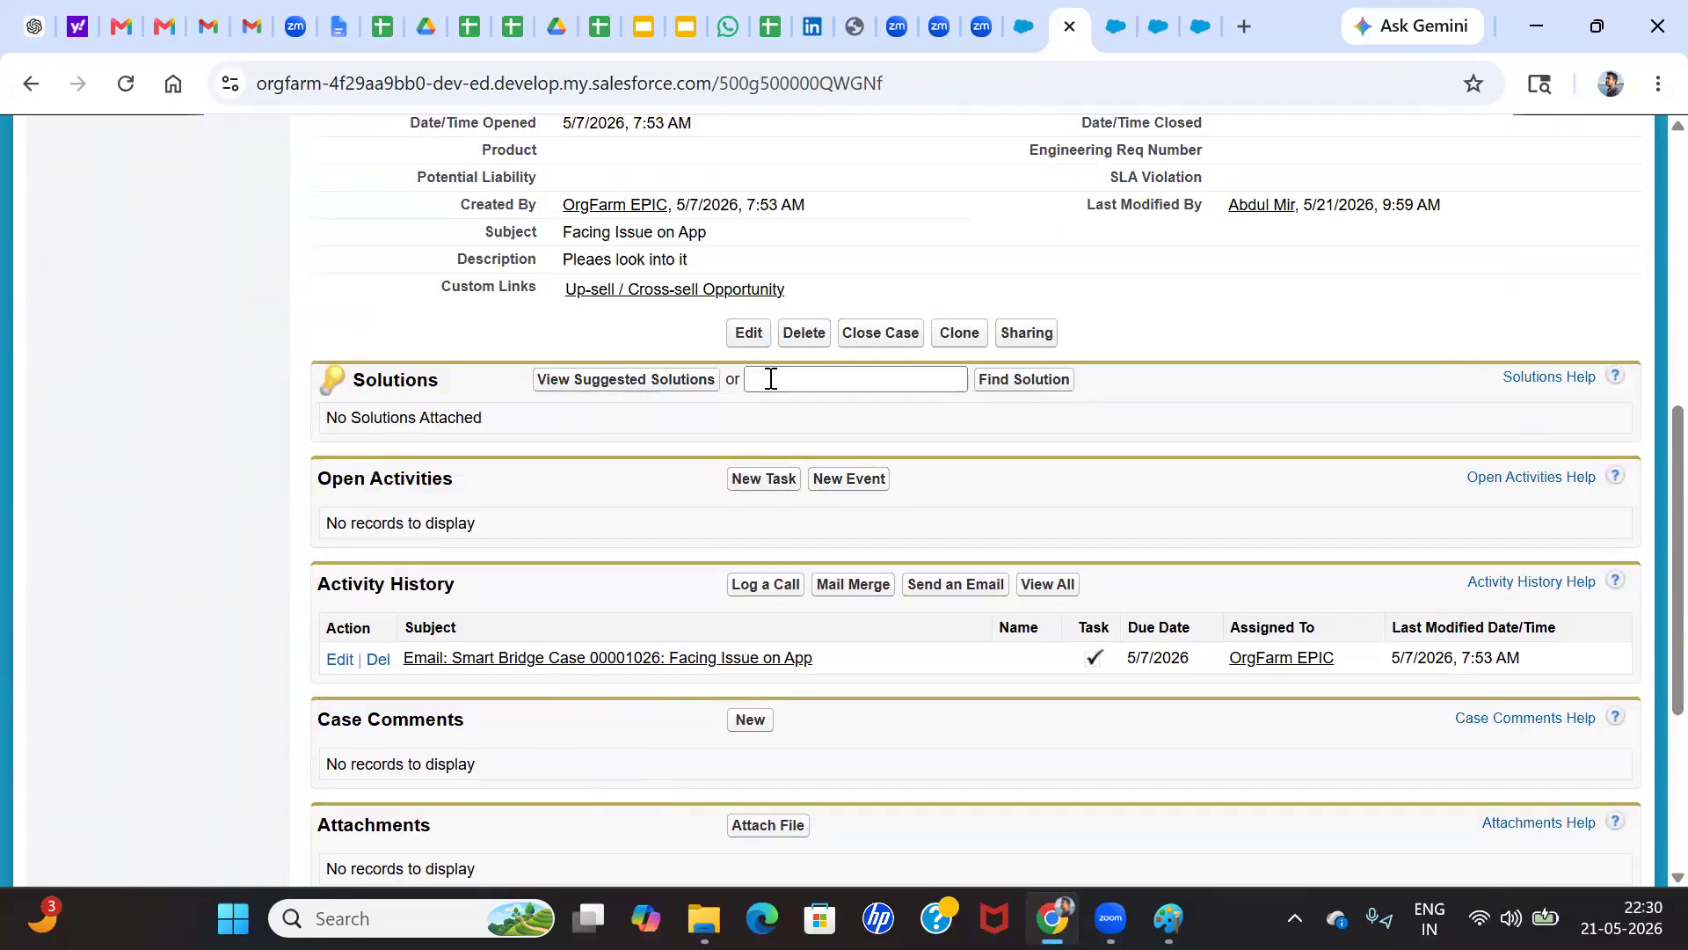
scroll(770, 378, "up", 1)
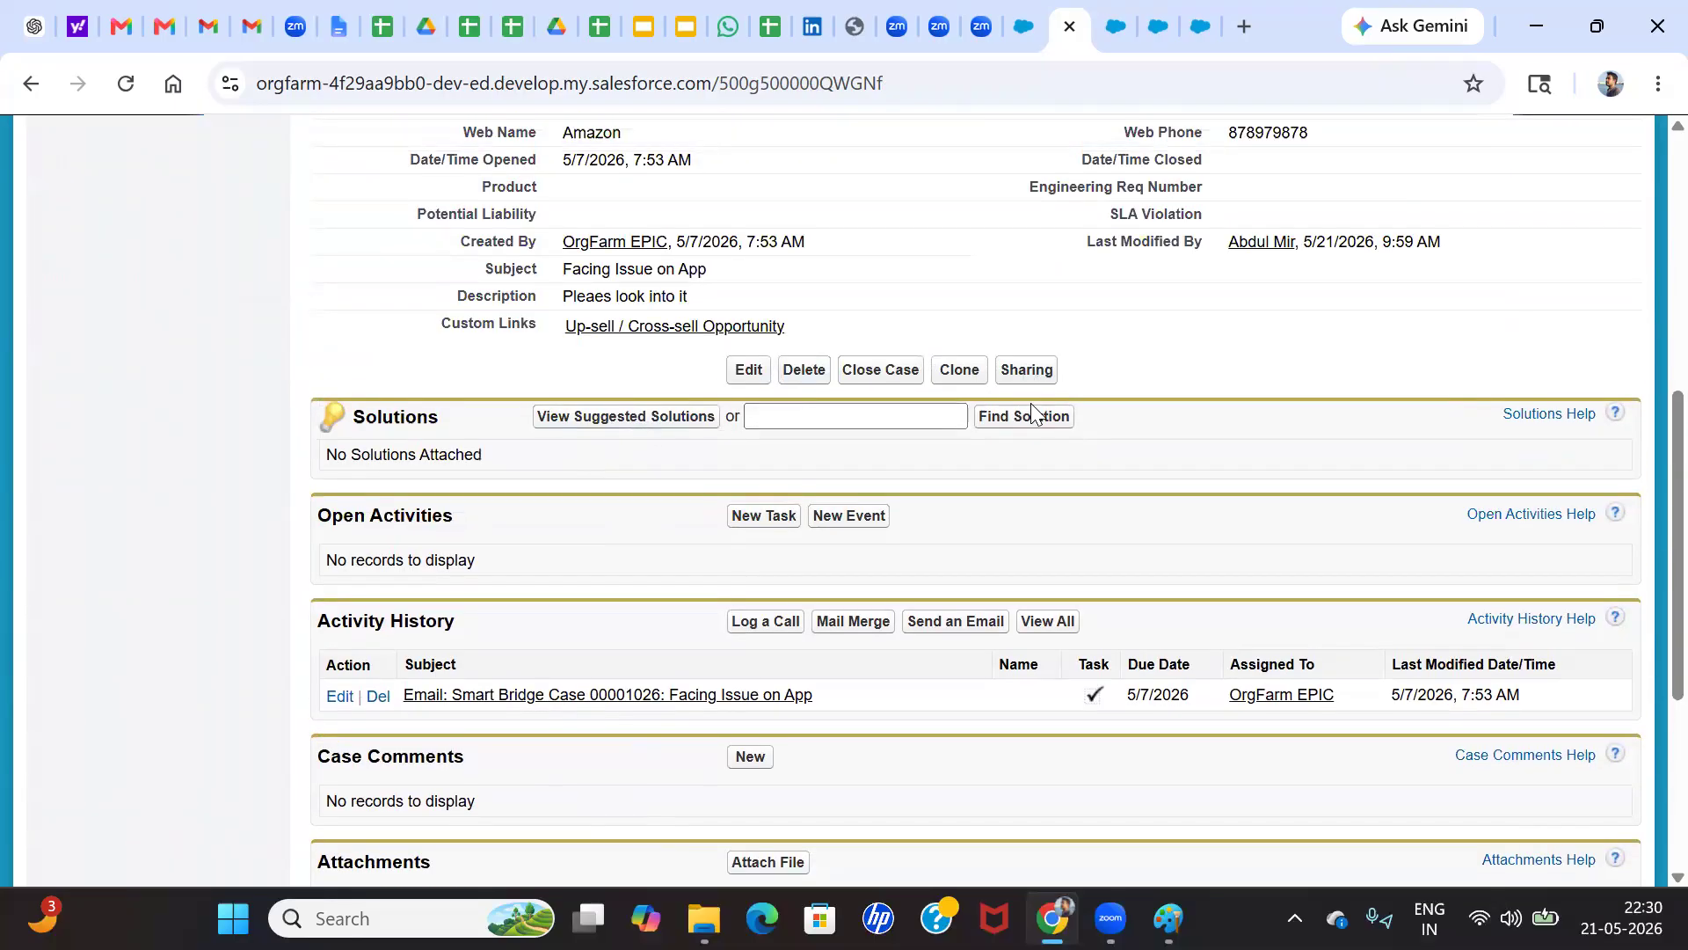
scroll(1030, 403, "up", 5)
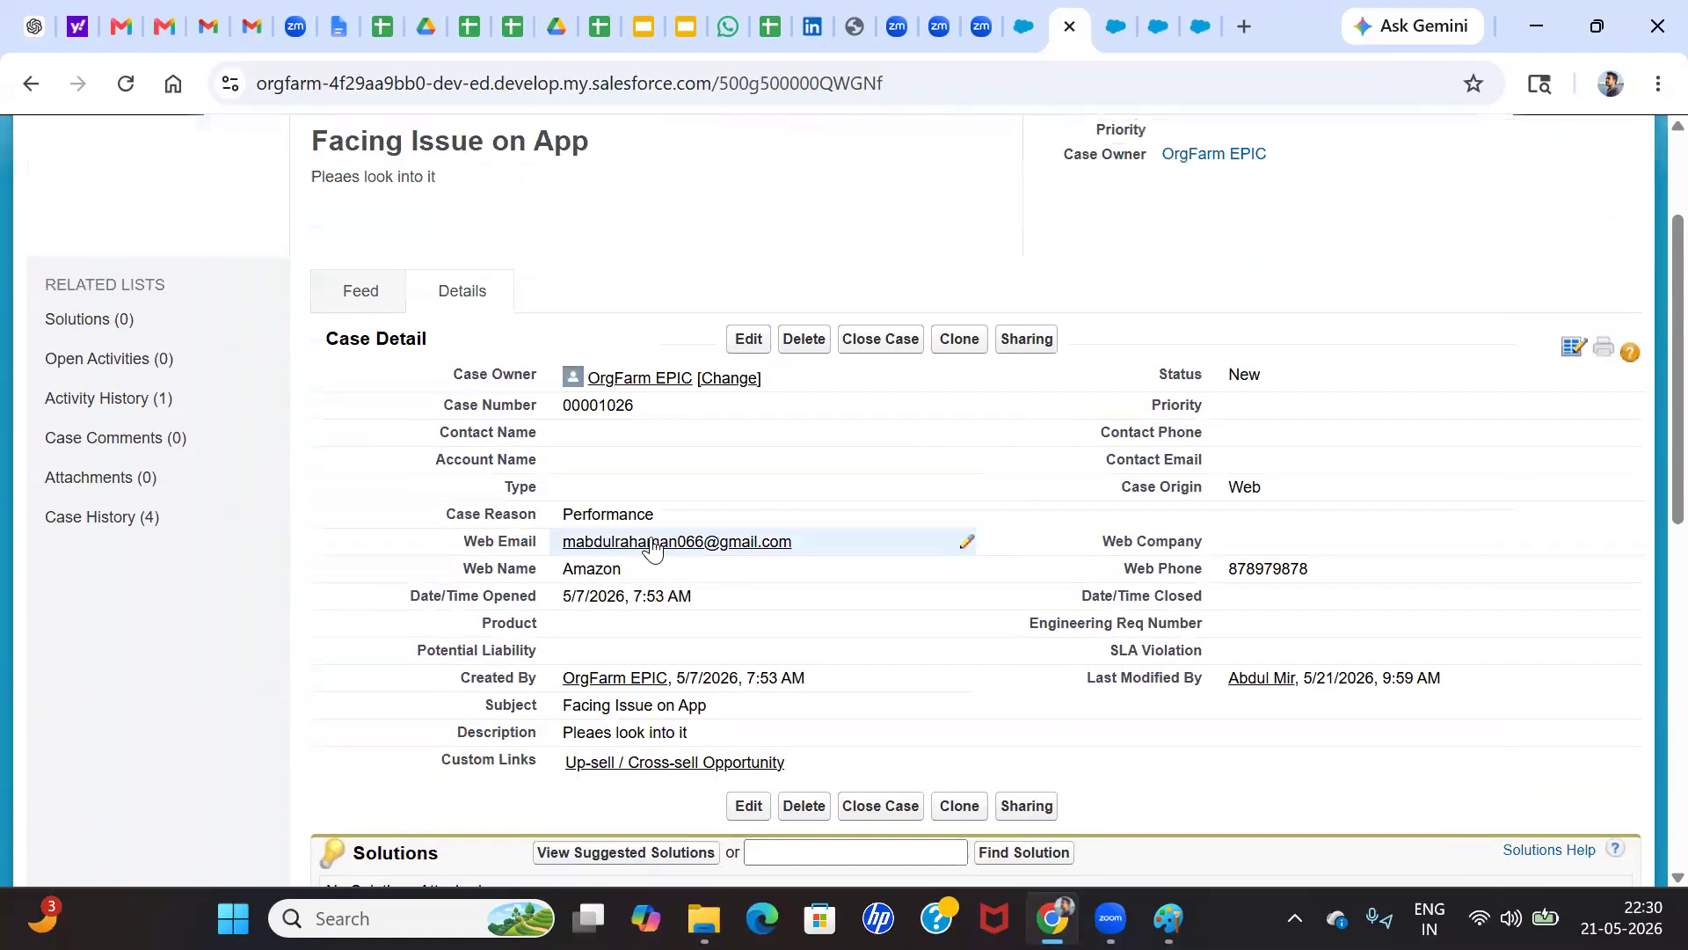
Edit the Case Reason inline, switching it to Breakdown and back to Performance, and save the case
double_click(968, 513)
left_click(743, 521)
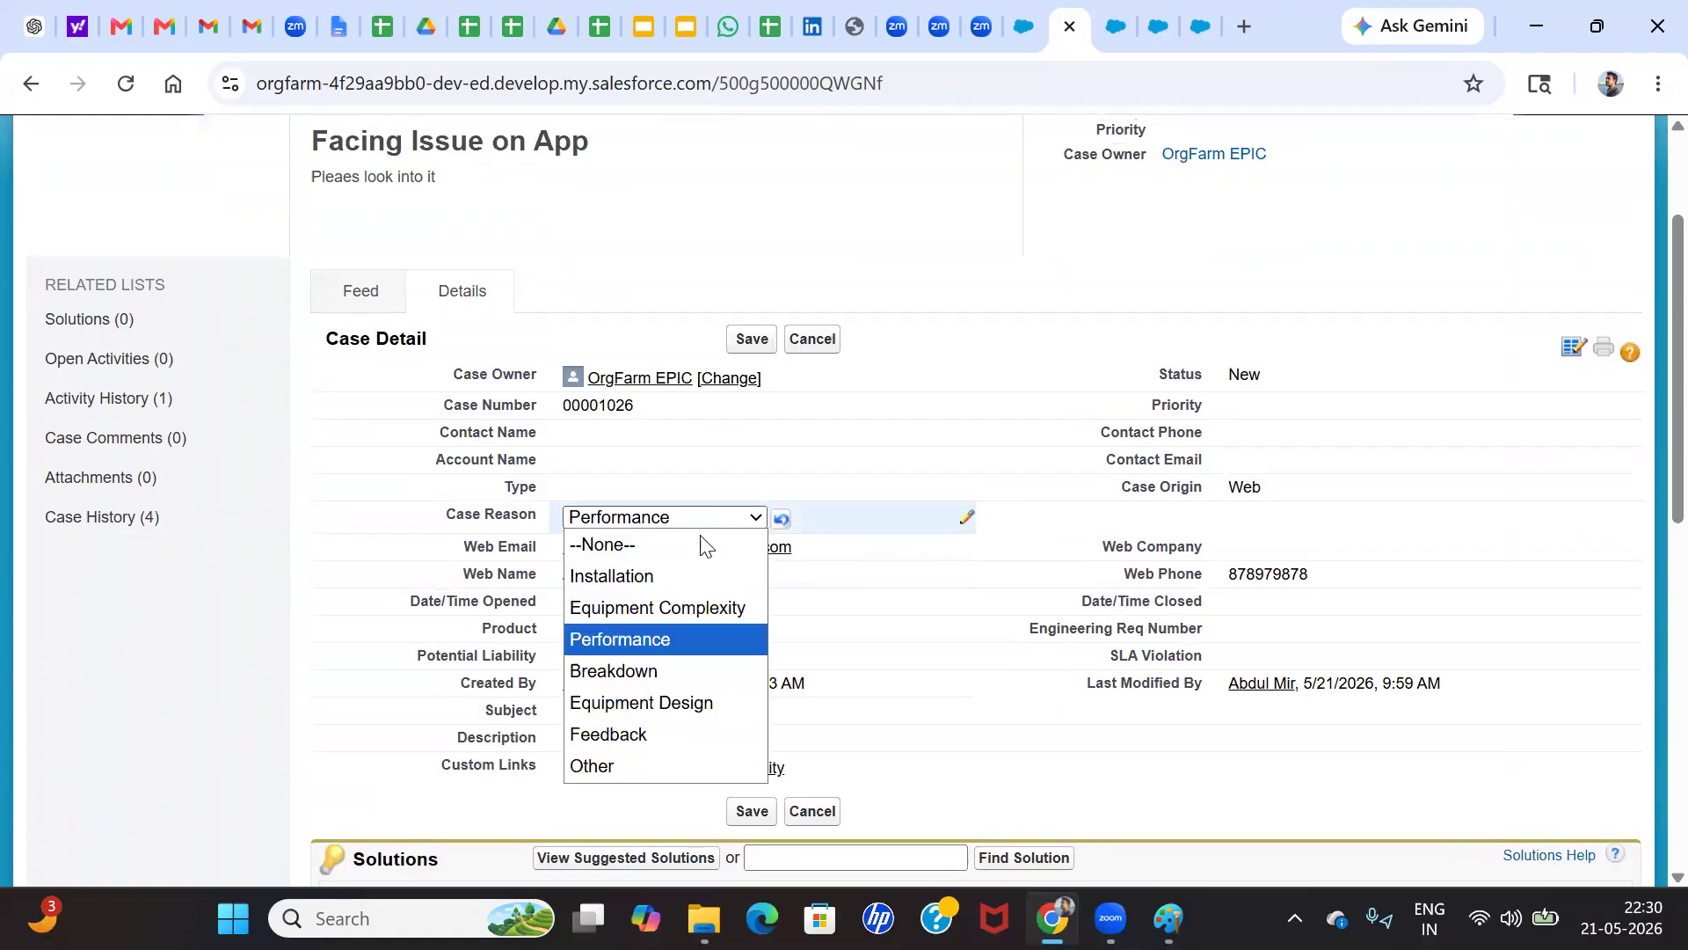
left_click(640, 671)
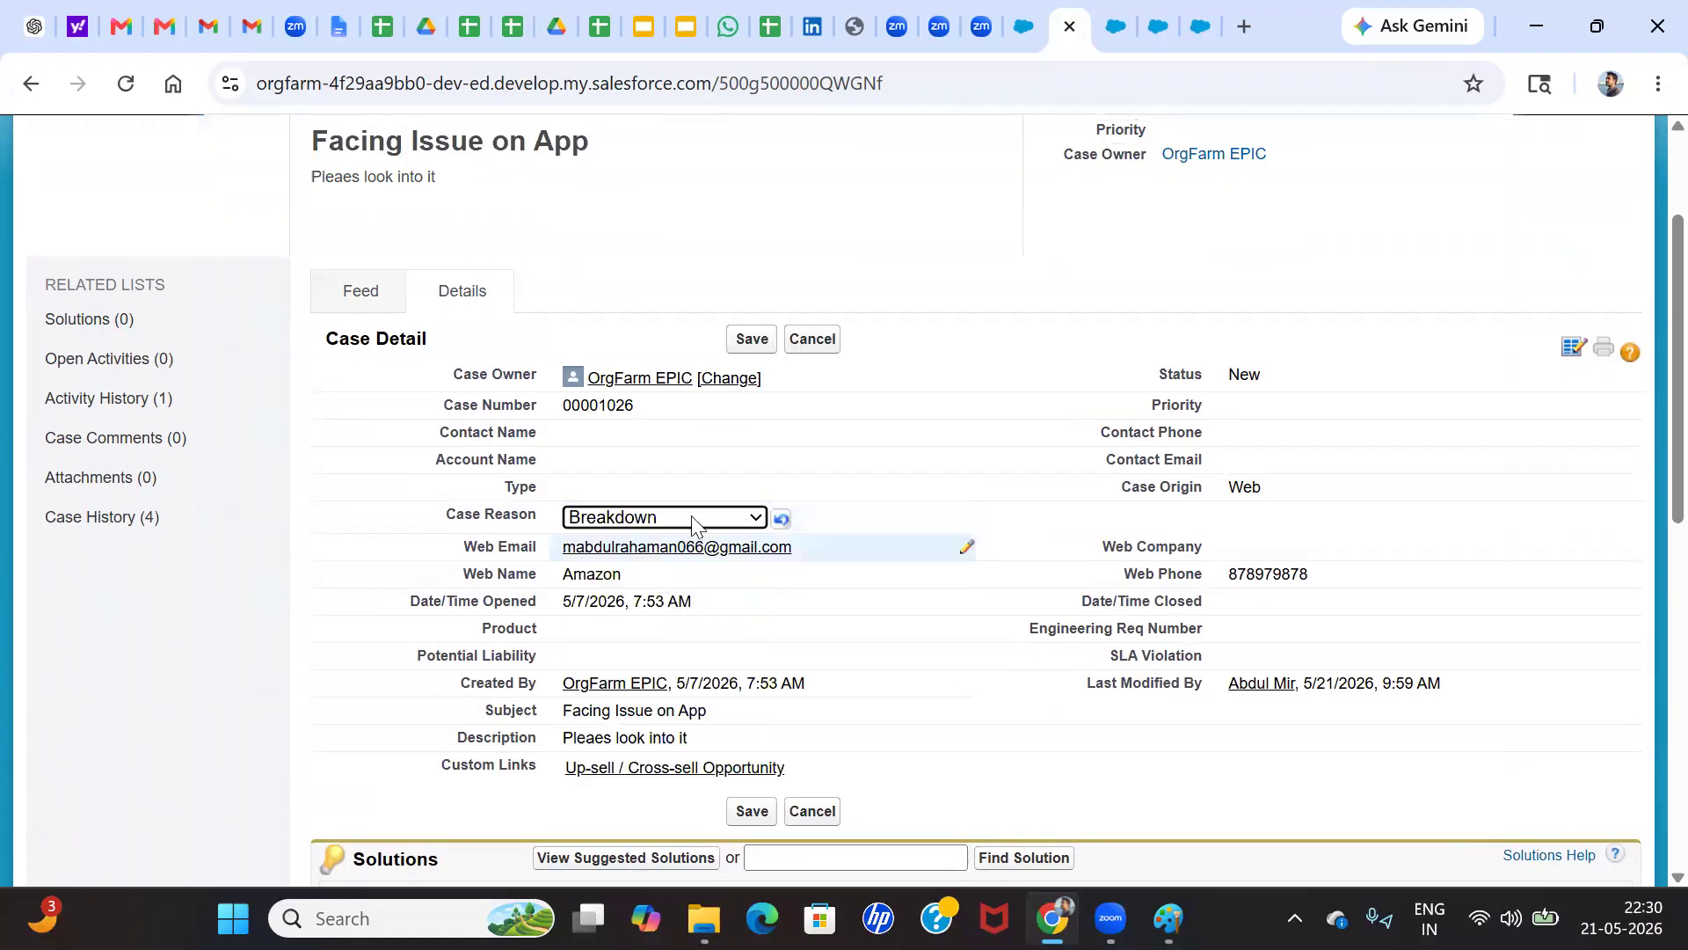
left_click(695, 520)
left_click(633, 649)
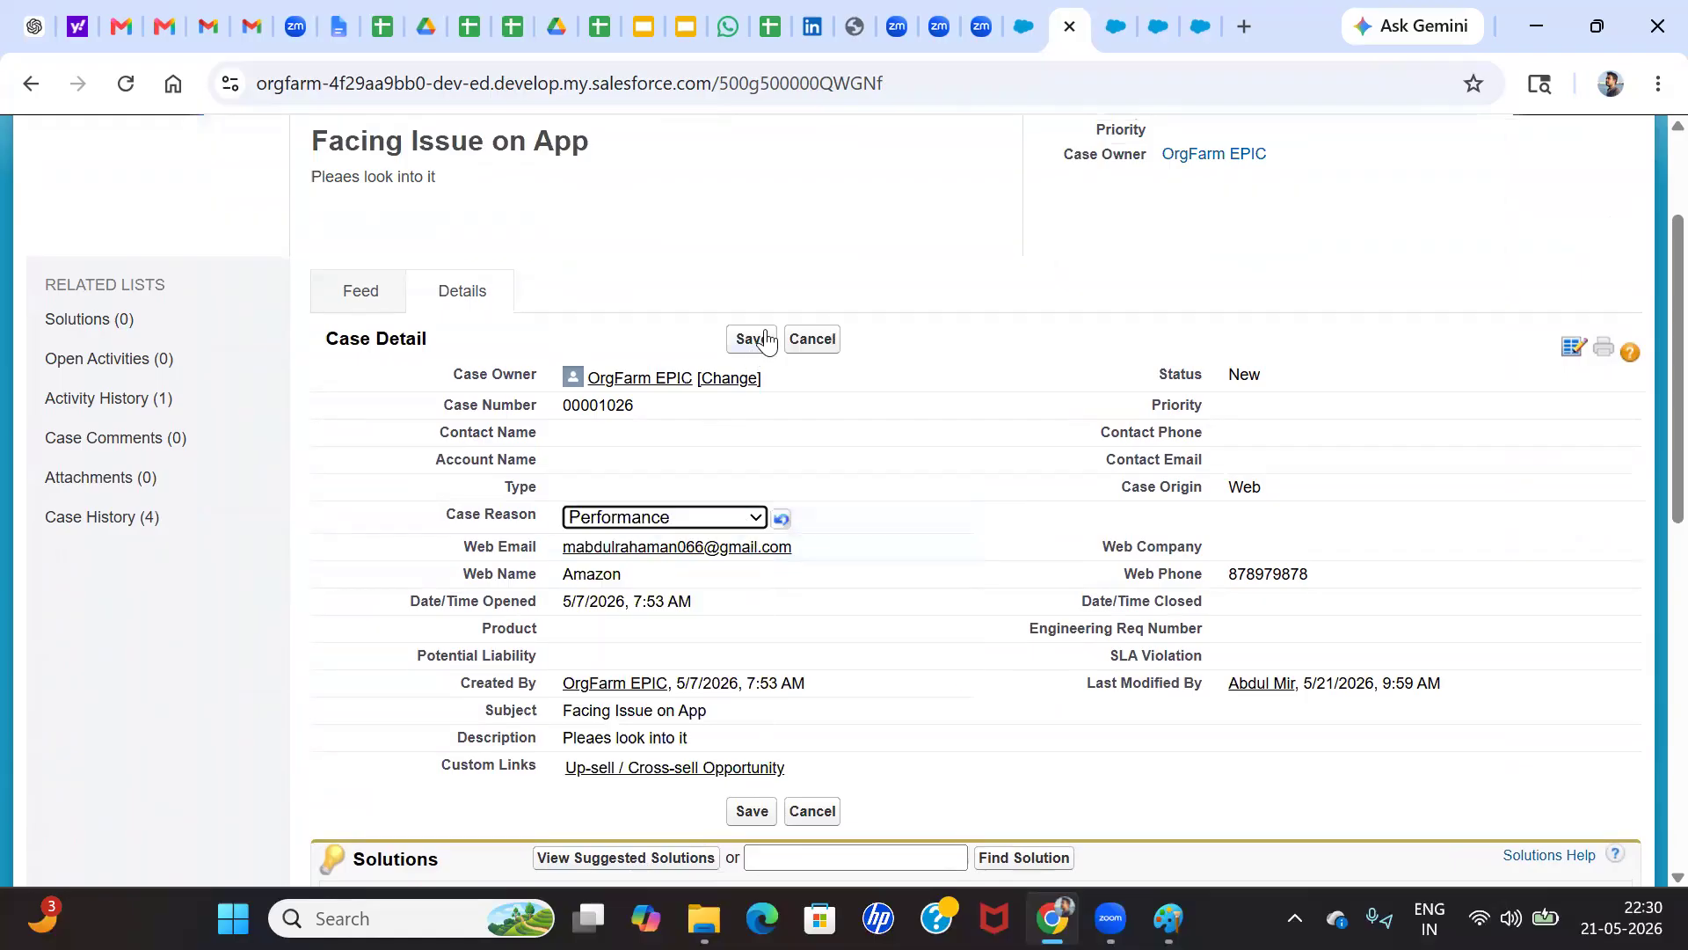
left_click(765, 339)
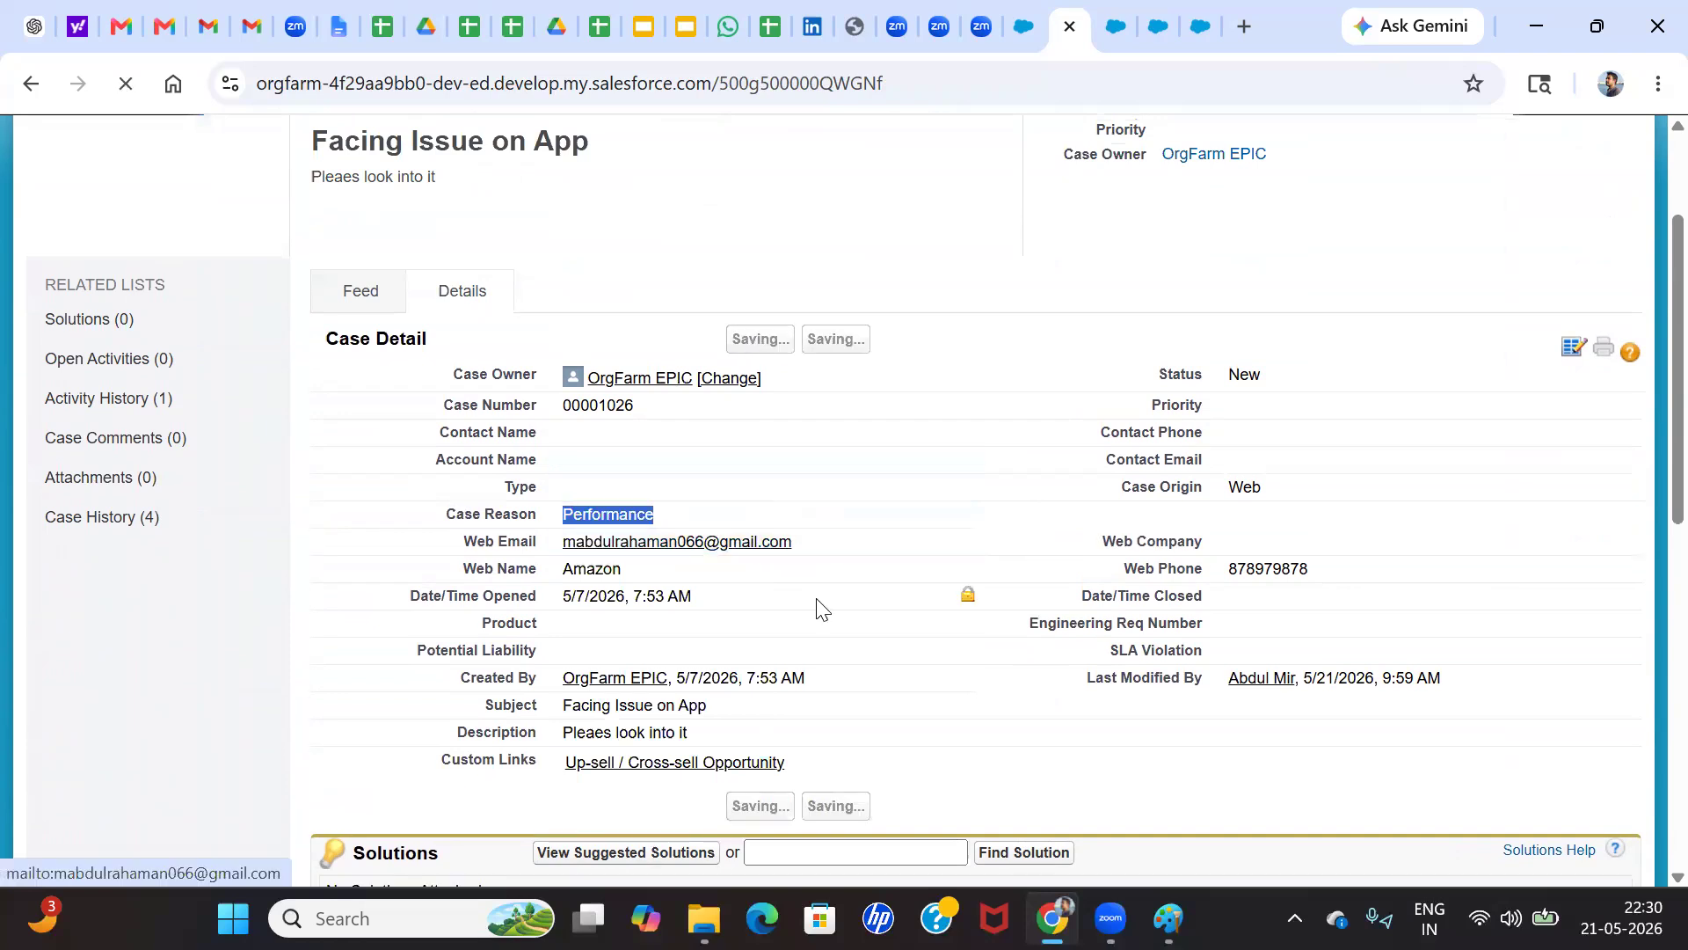
scroll(694, 641, "down", 5)
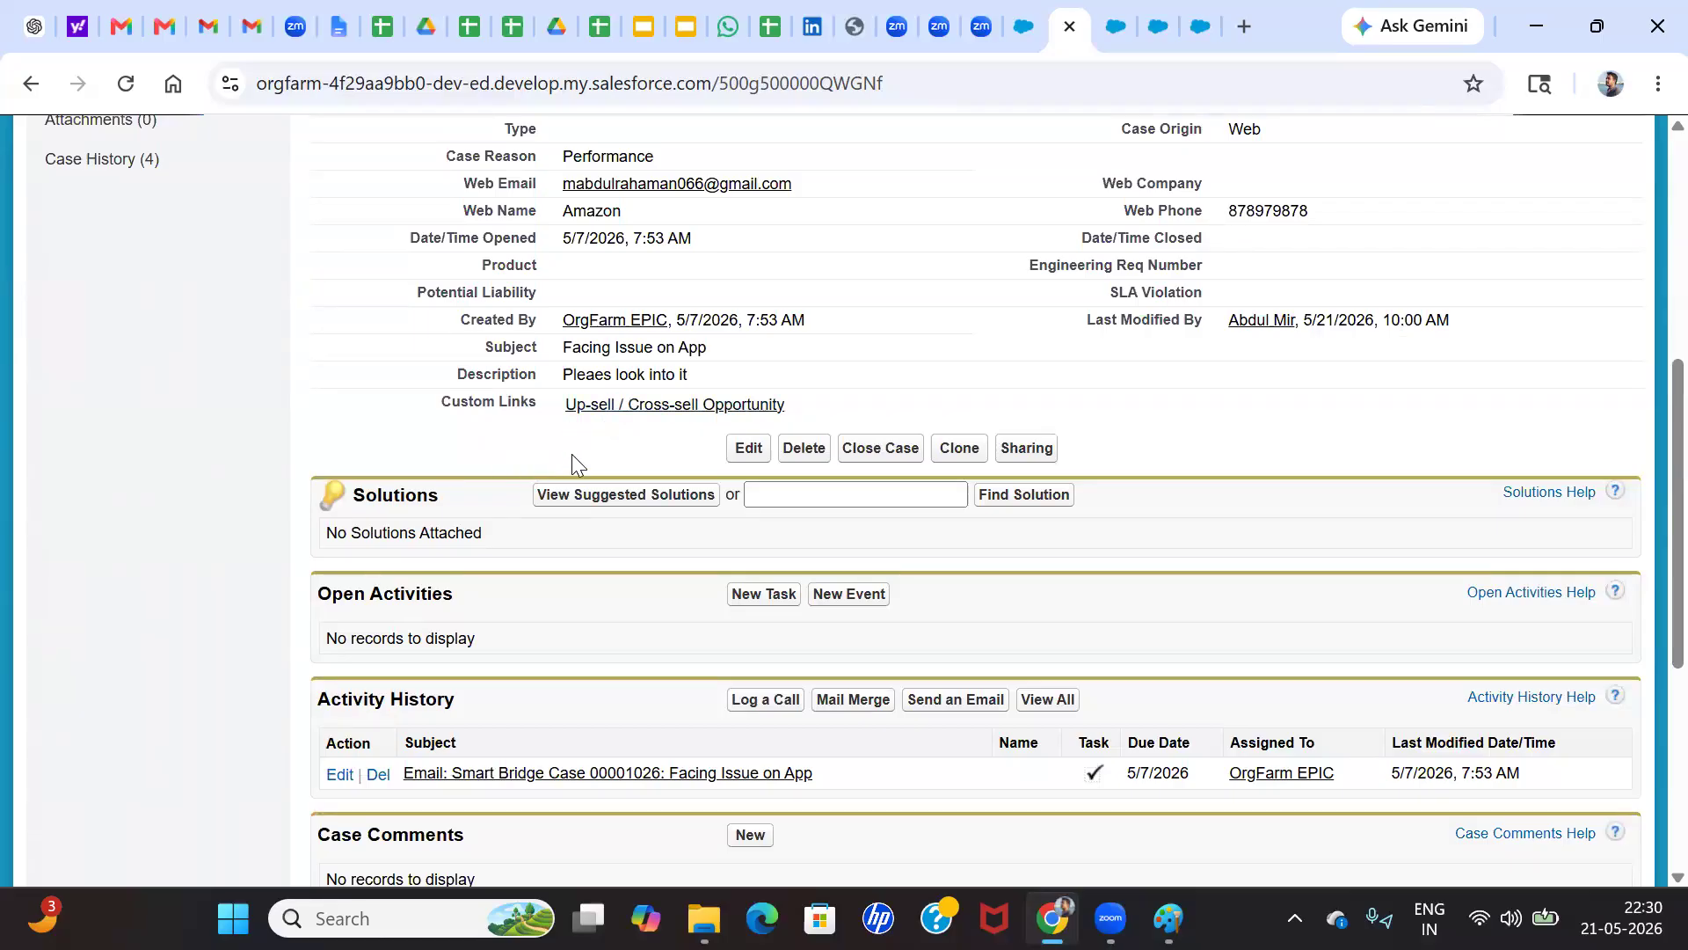
Check the case history for owner changes and return the "Facing Issue on App" case to Lightning Experience
scroll(791, 651, "down", 2)
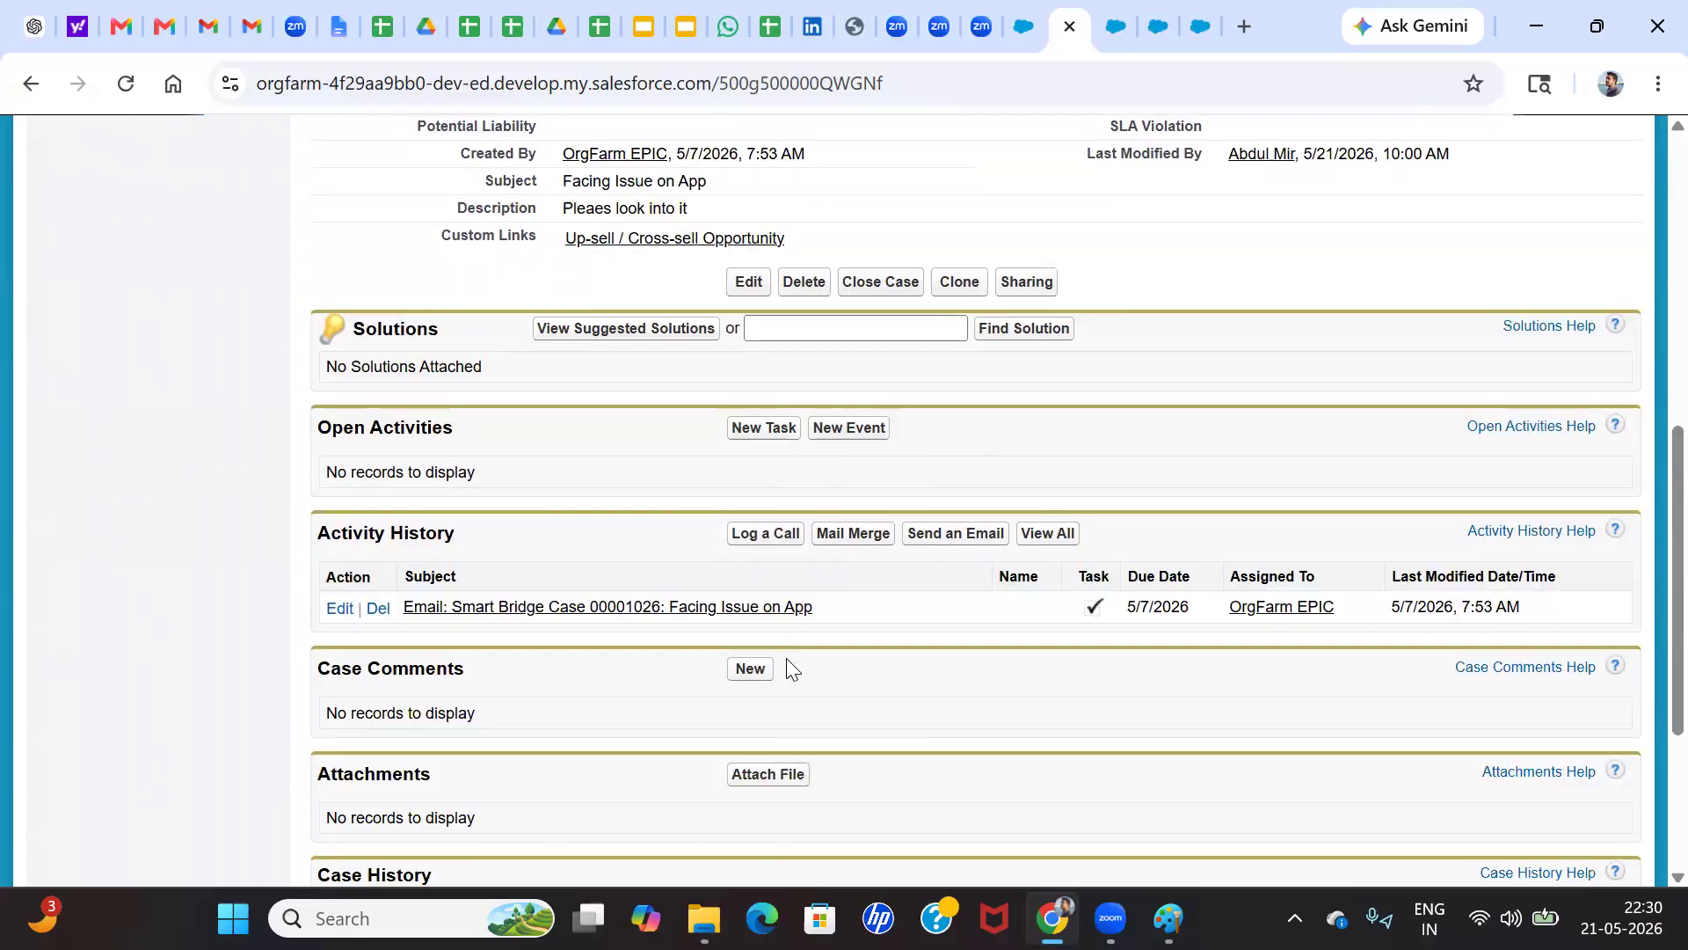
scroll(597, 682, "down", 2)
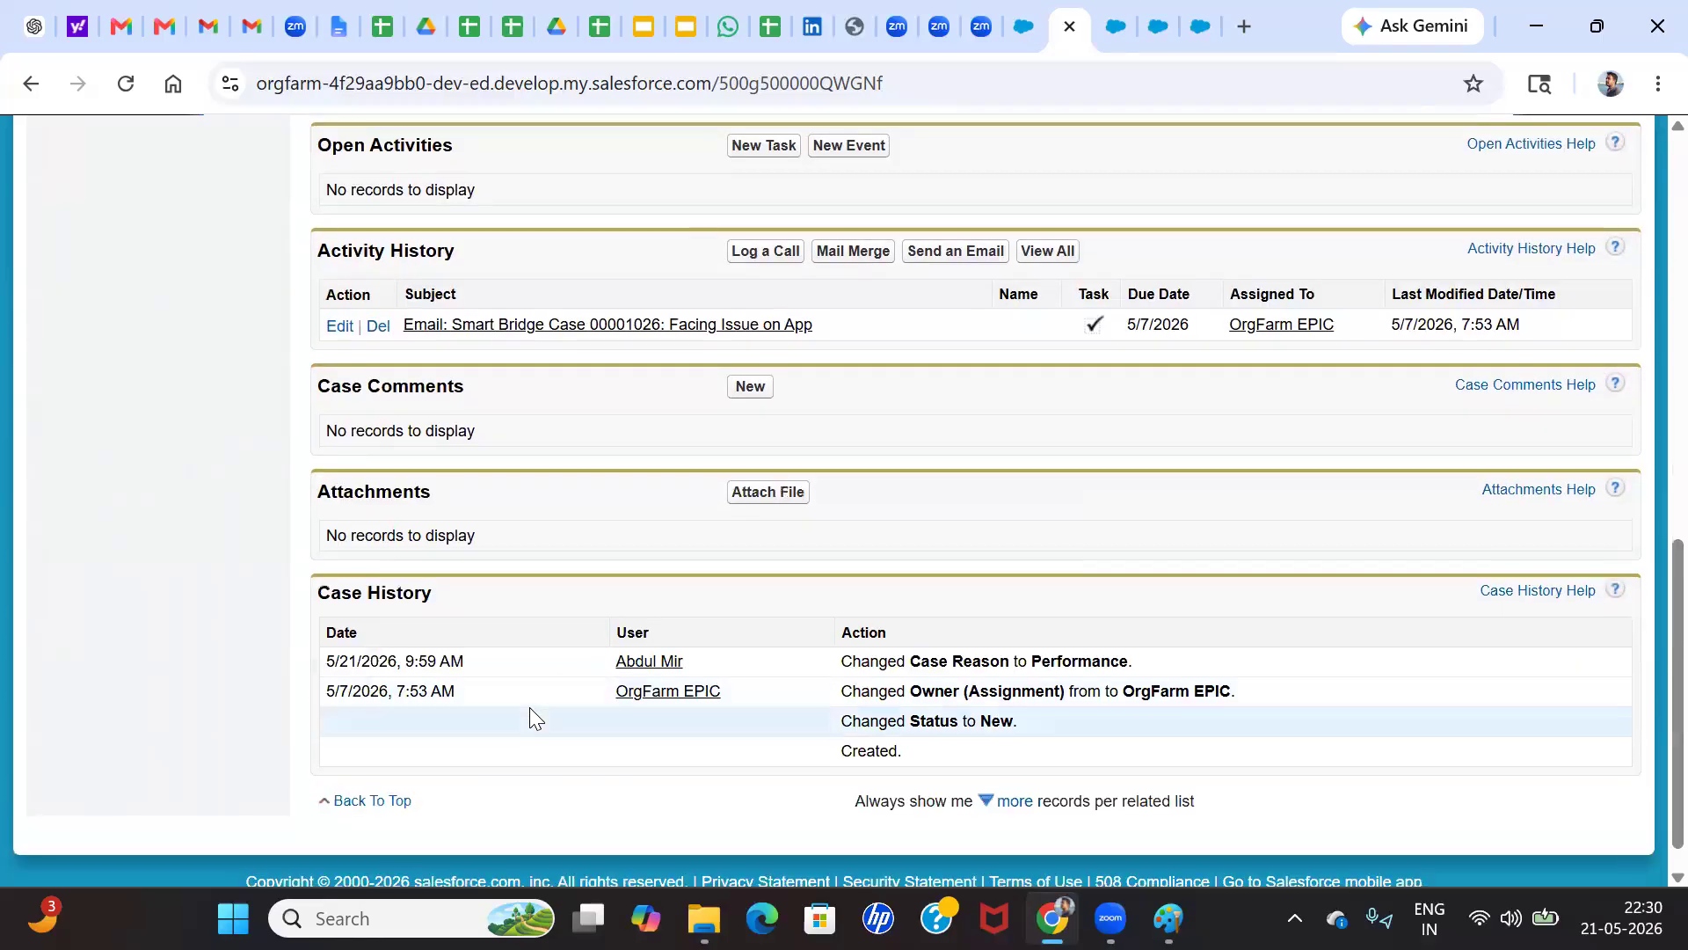
scroll(632, 717, "down", 1)
scroll(677, 613, "up", 3)
scroll(678, 613, "up", 8)
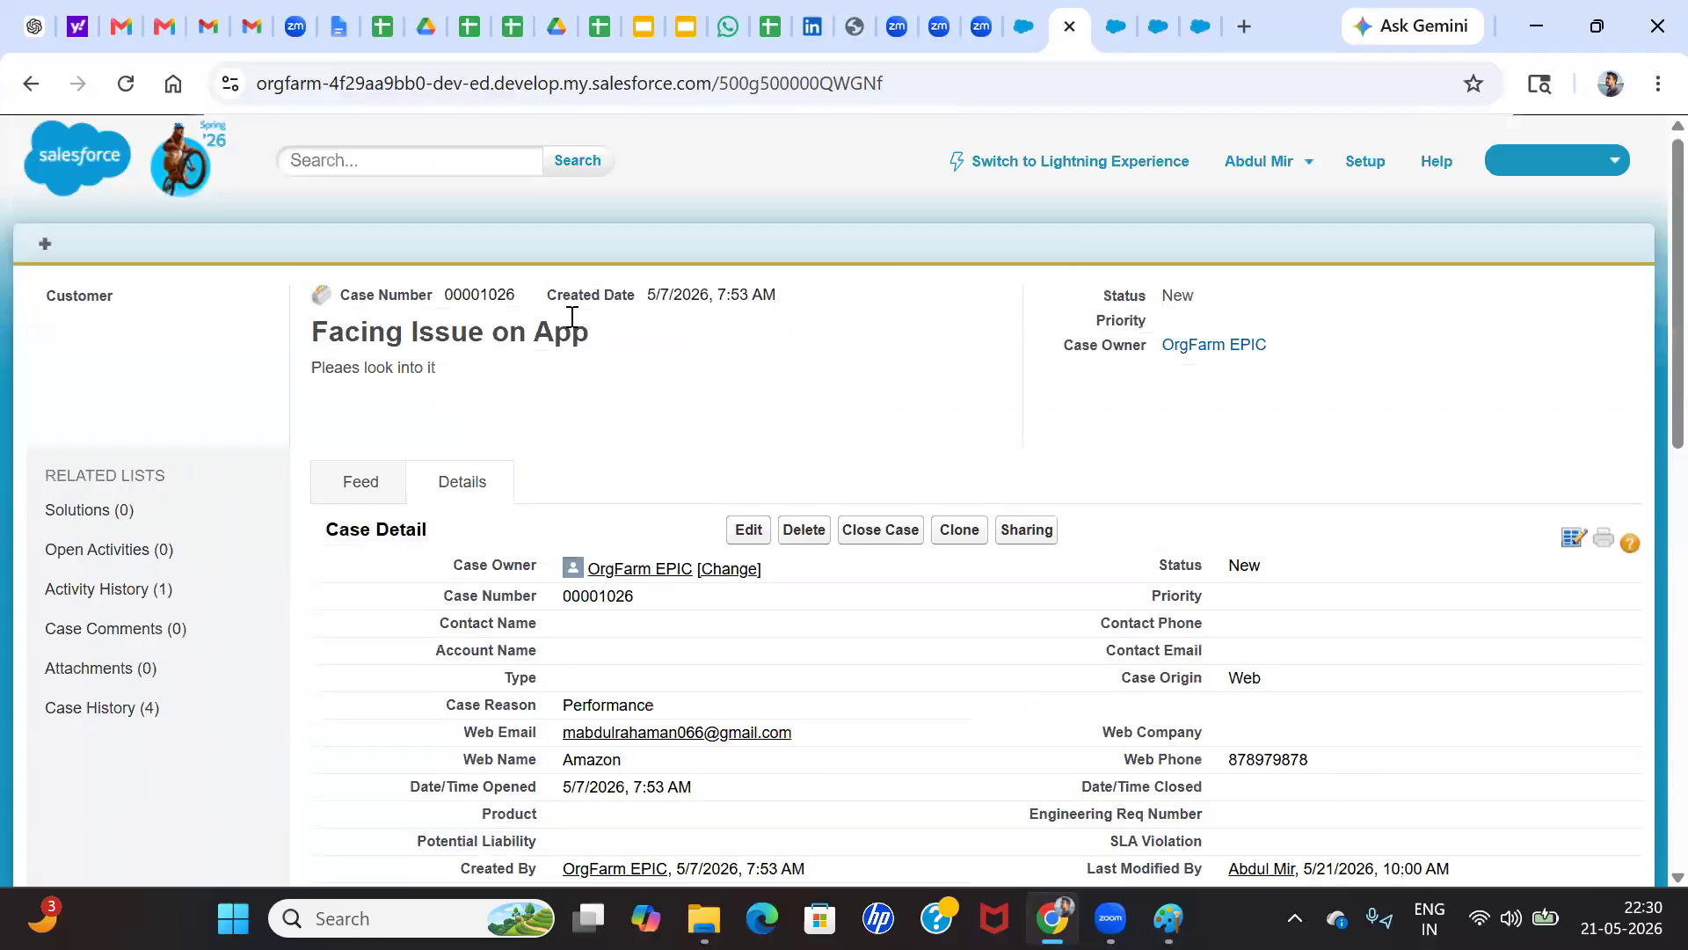
left_click(1071, 170)
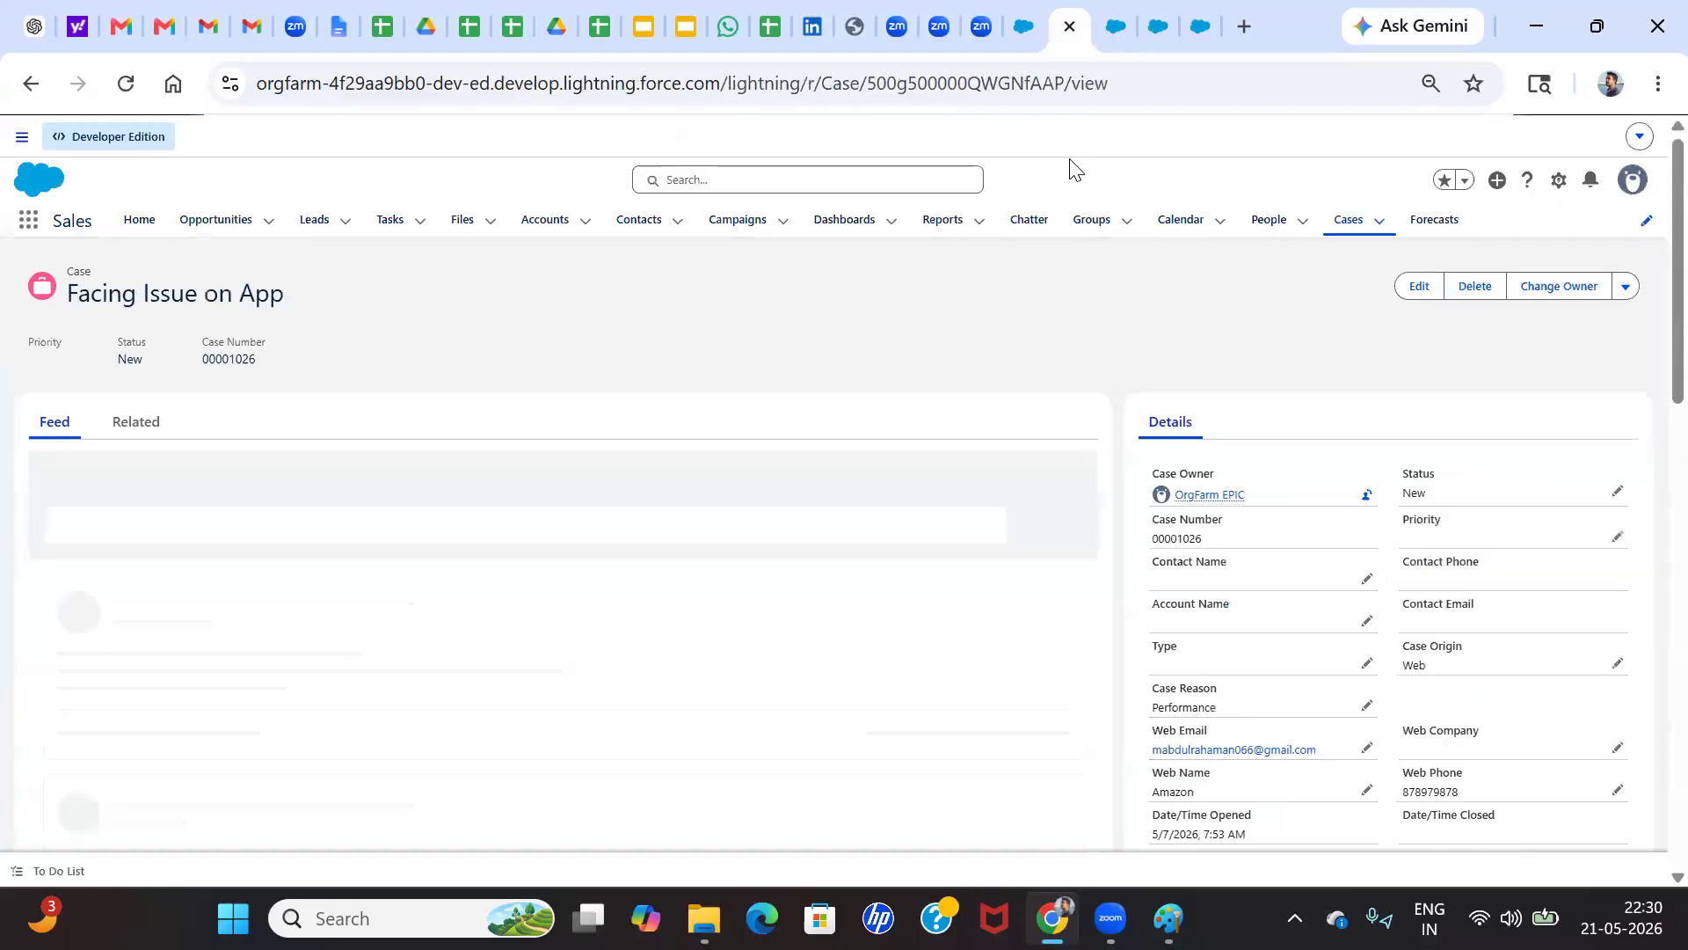
scroll(1333, 550, "down", 4)
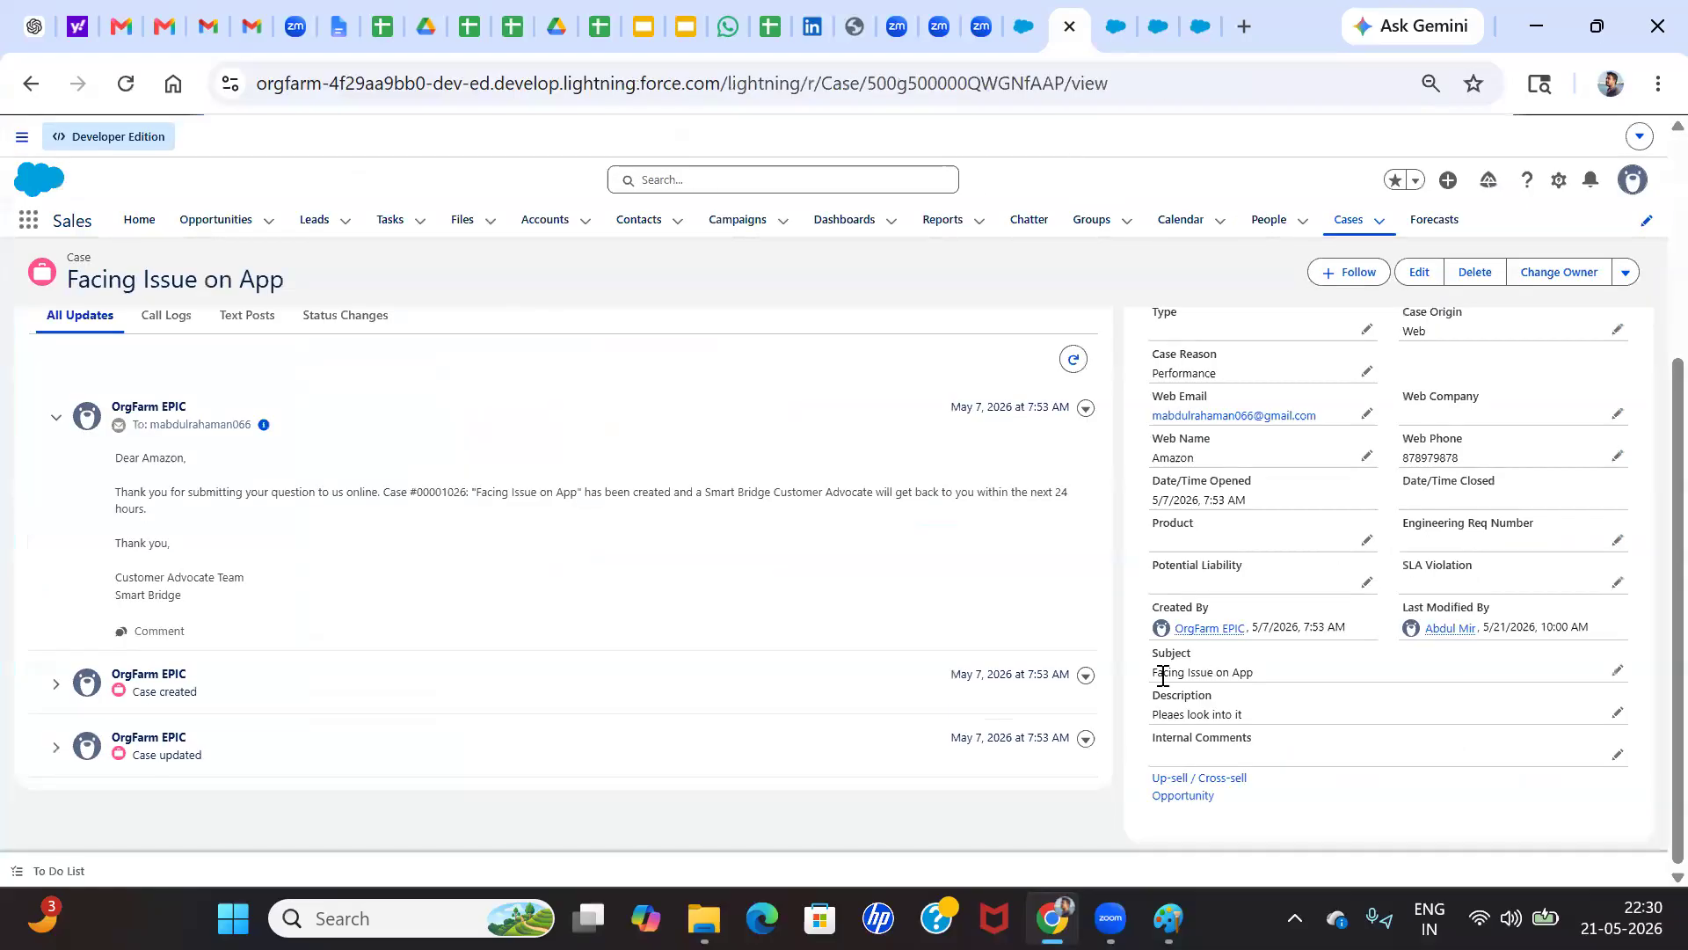
In the Case Layout's properties, set the Case Assignment Checkbox to show on the edit page and be on by default
left_click(1187, 11)
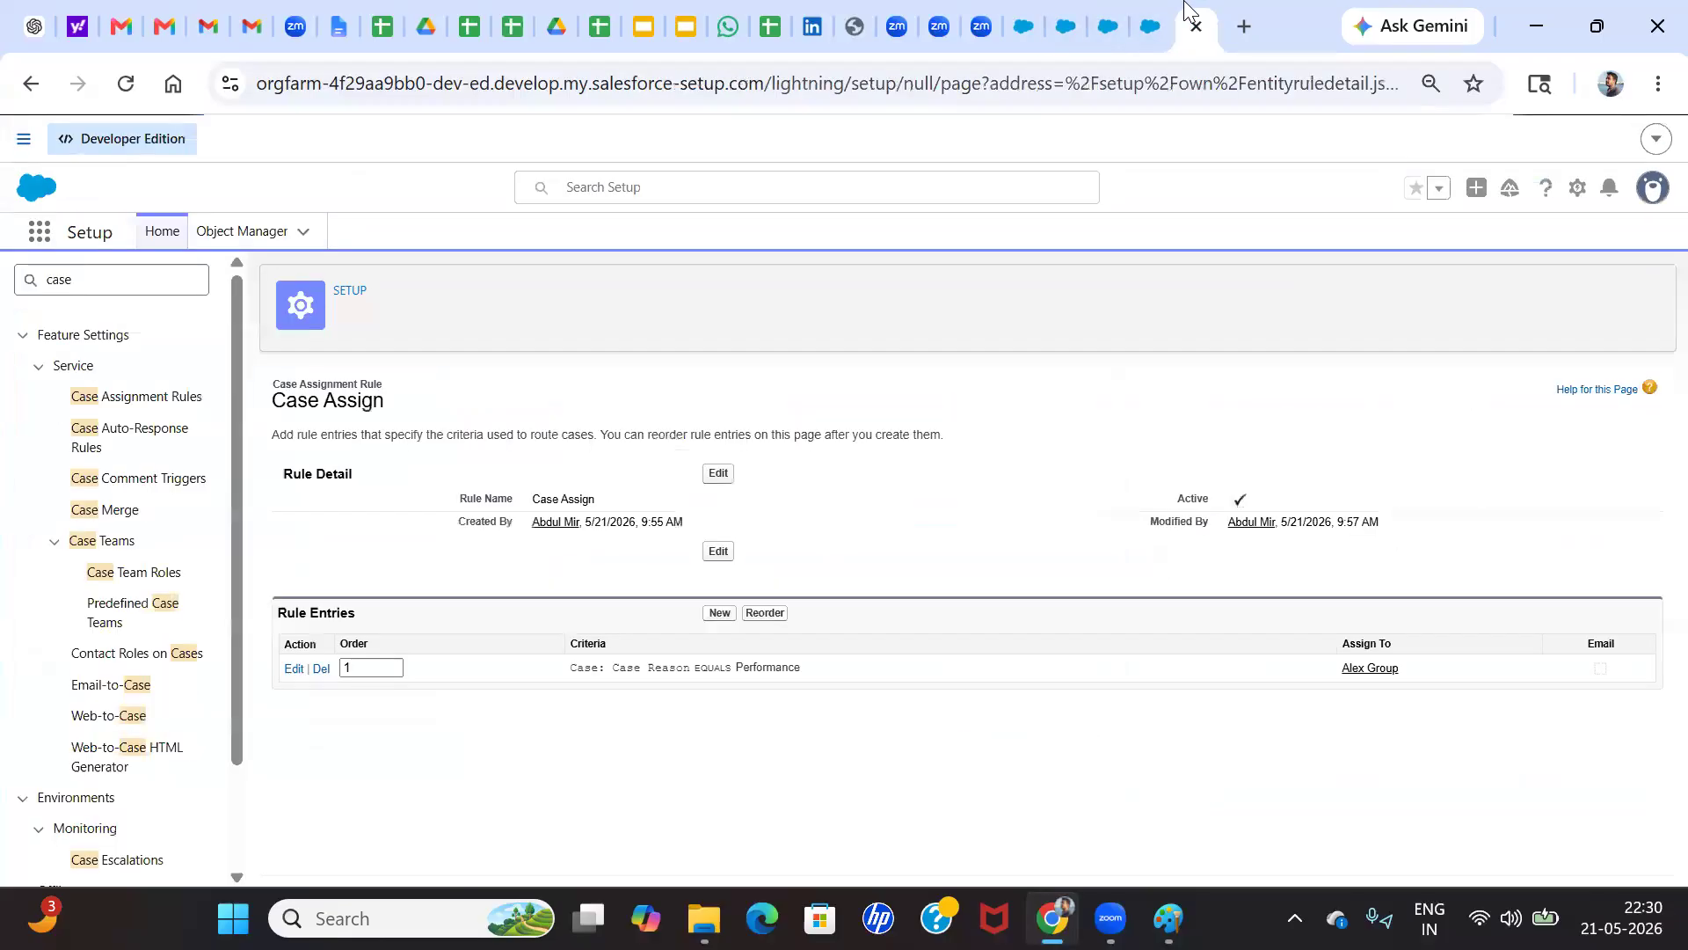
left_click(1162, 18)
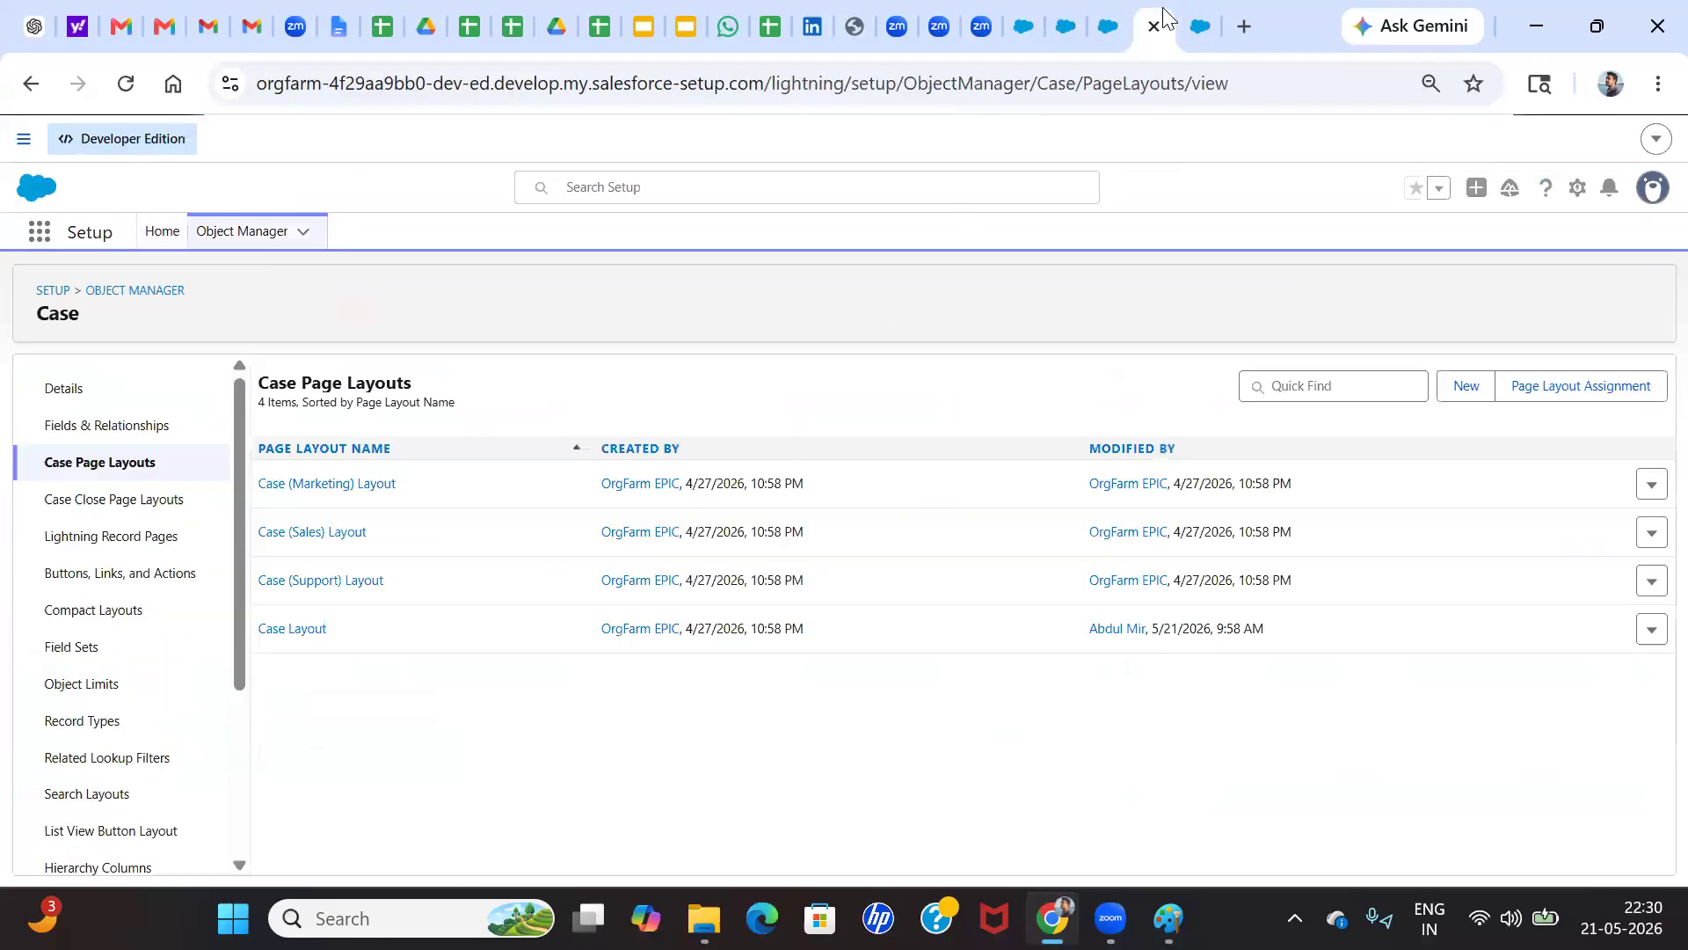
left_click(302, 633)
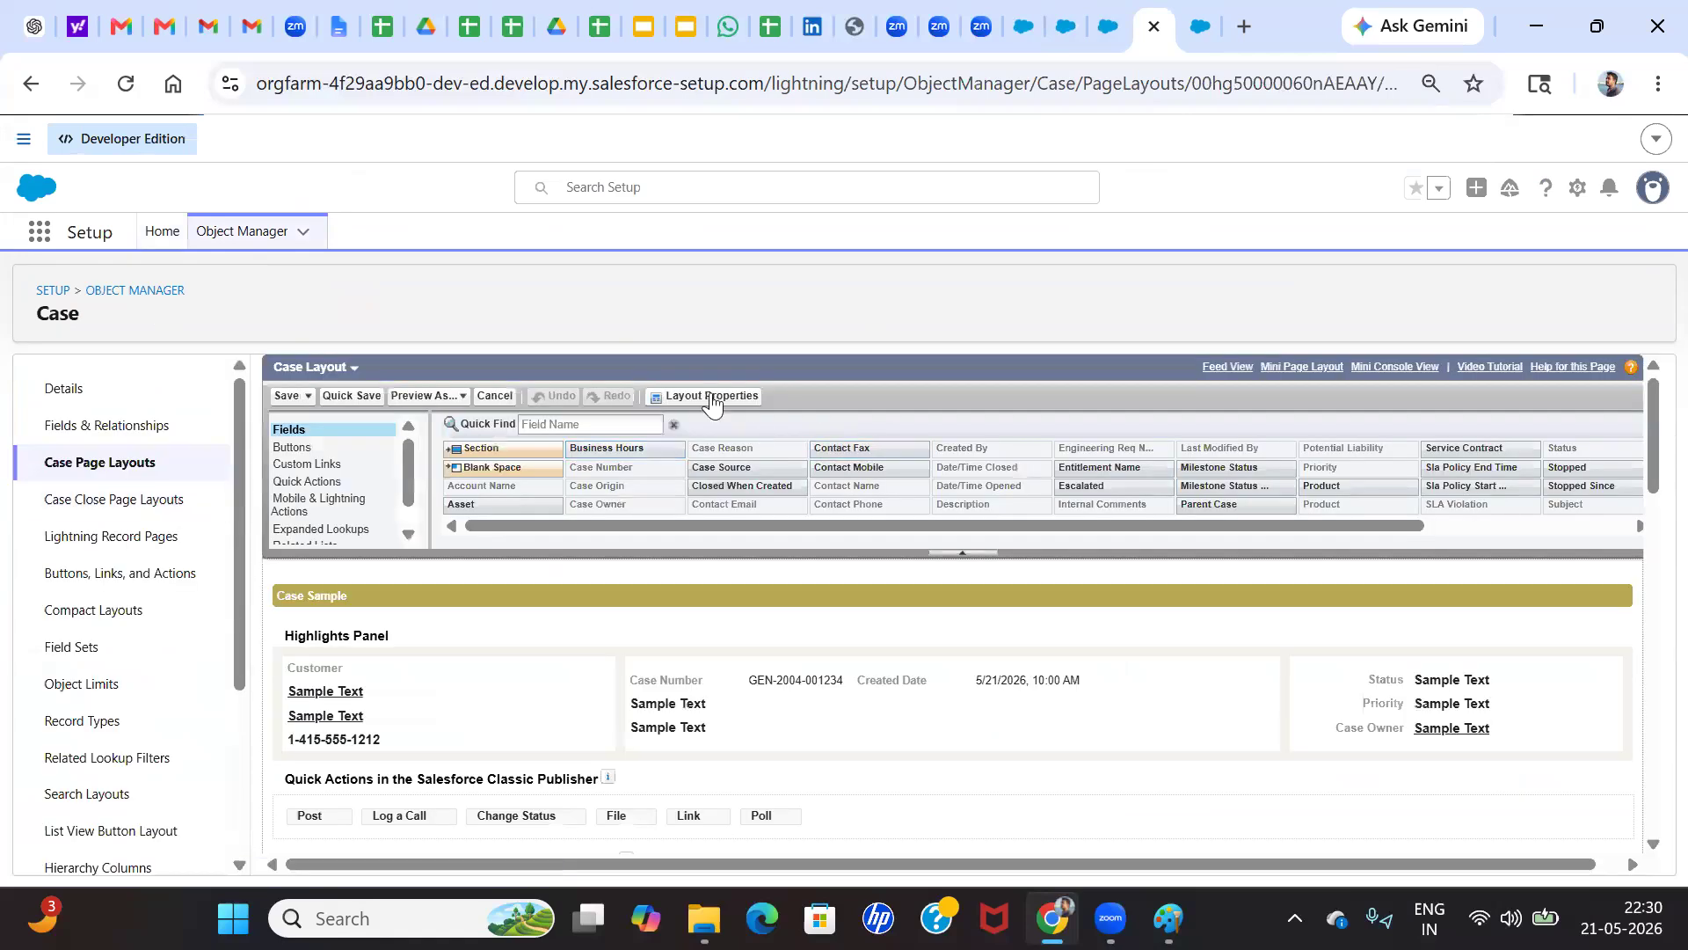
left_click(709, 395)
left_click(954, 570)
left_click(915, 690)
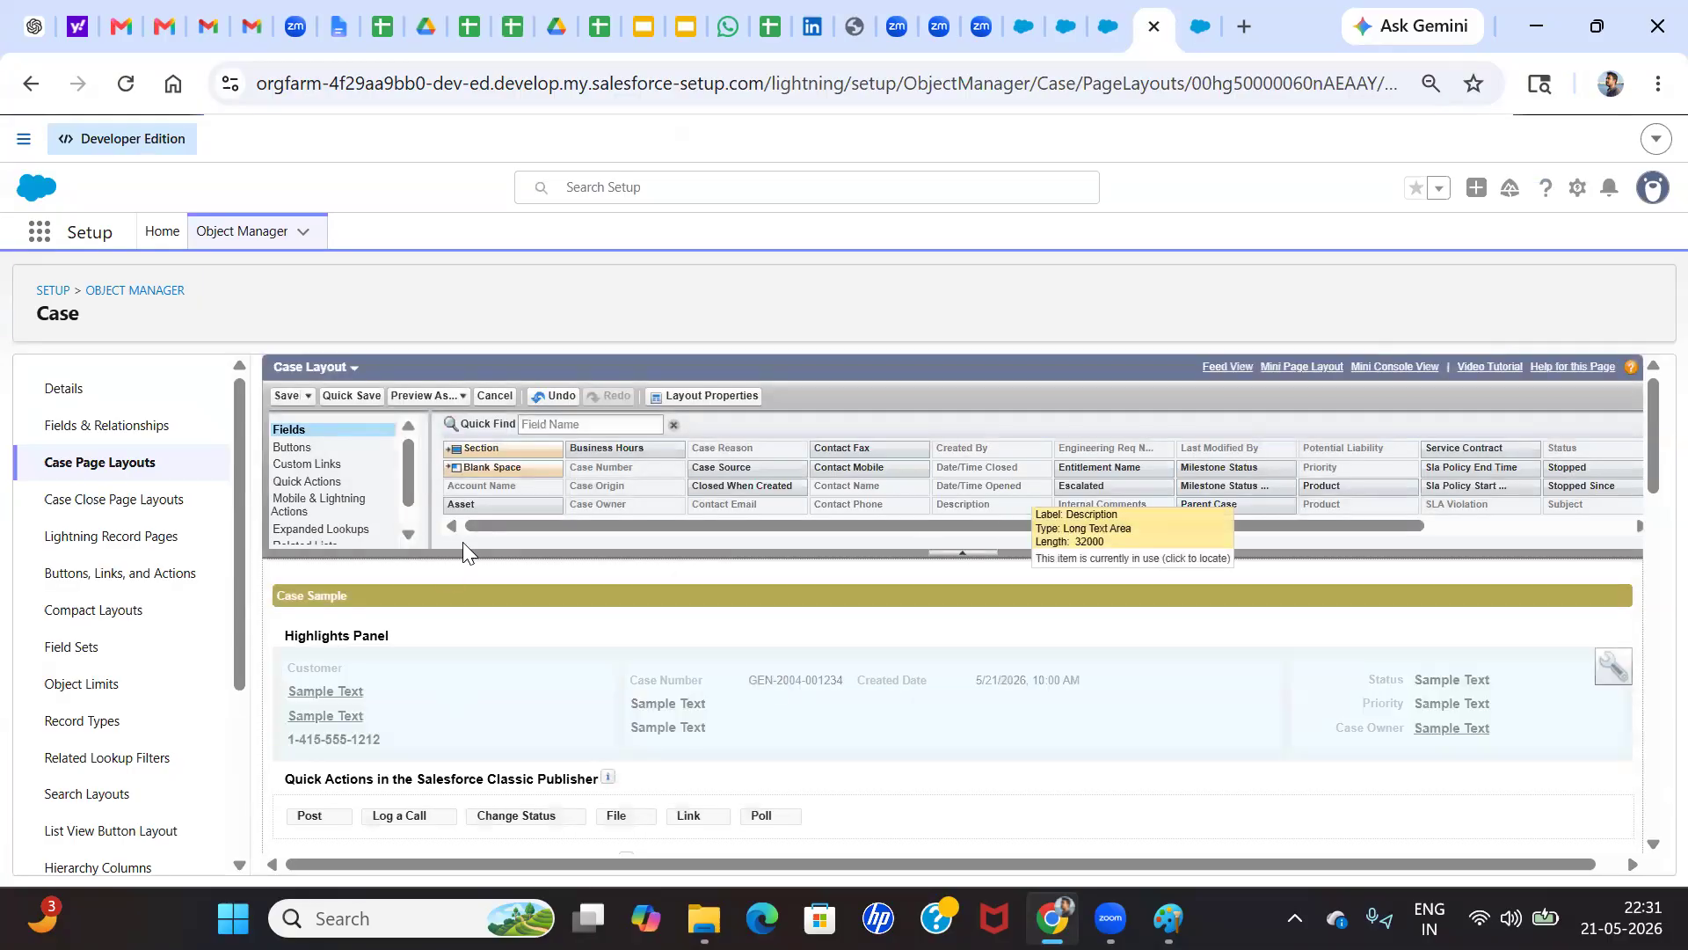
Examine the Case Layout's field sections, buttons, mobile cards and related lists
scroll(652, 596, "down", 3)
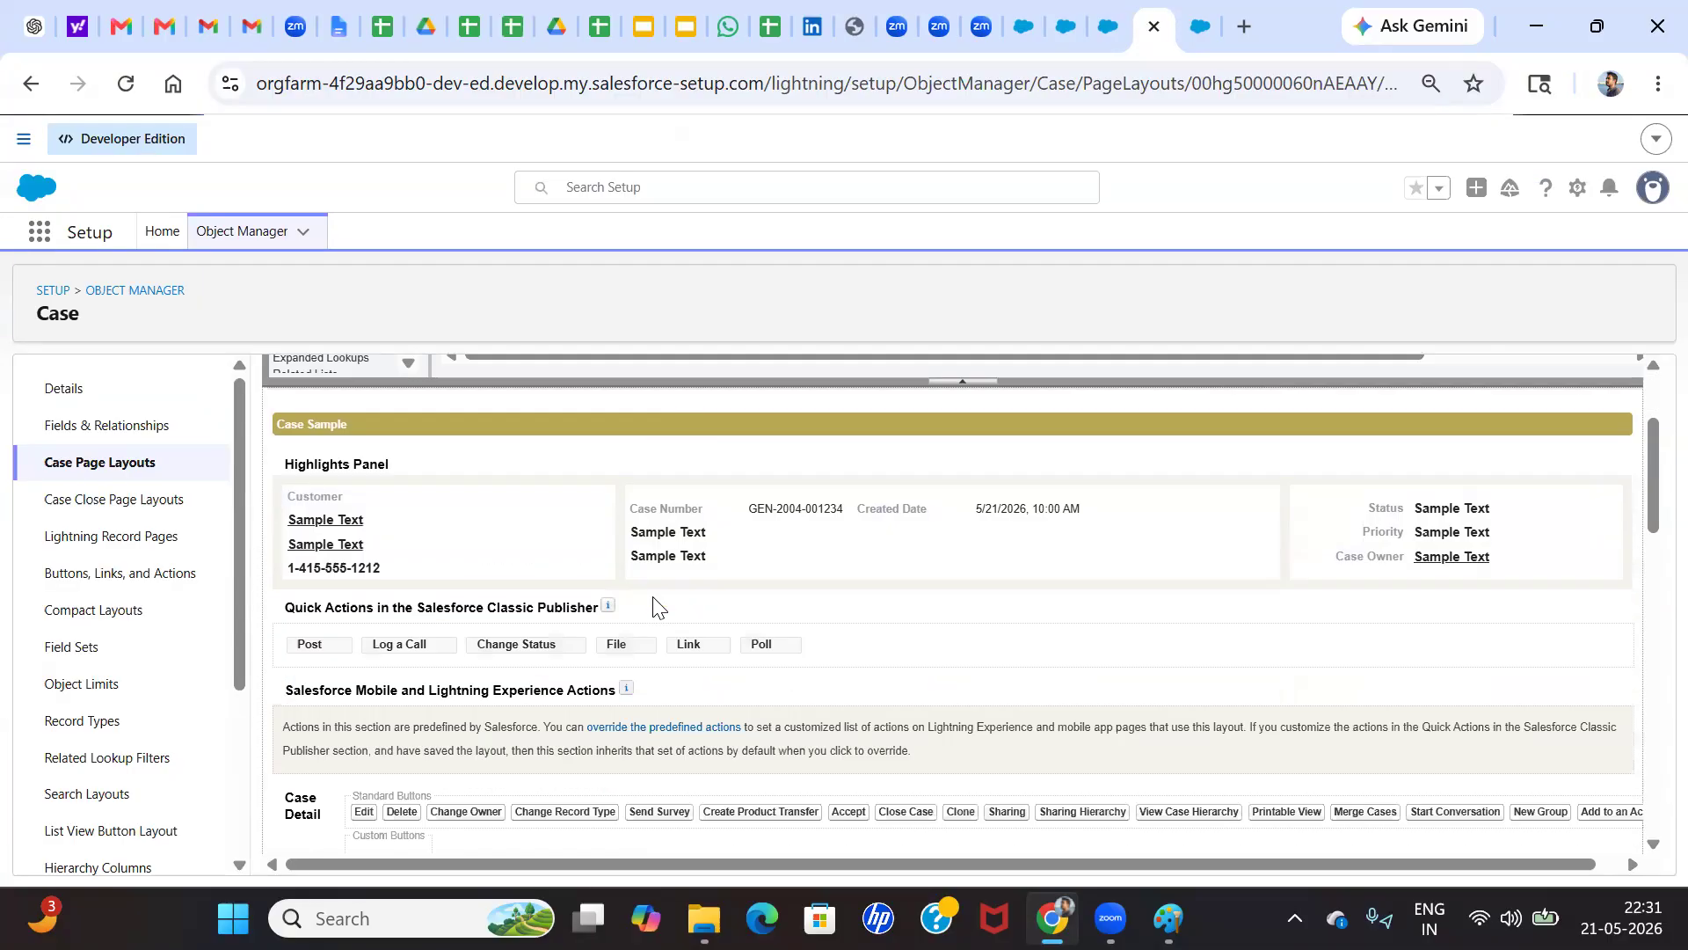
scroll(593, 700, "down", 10)
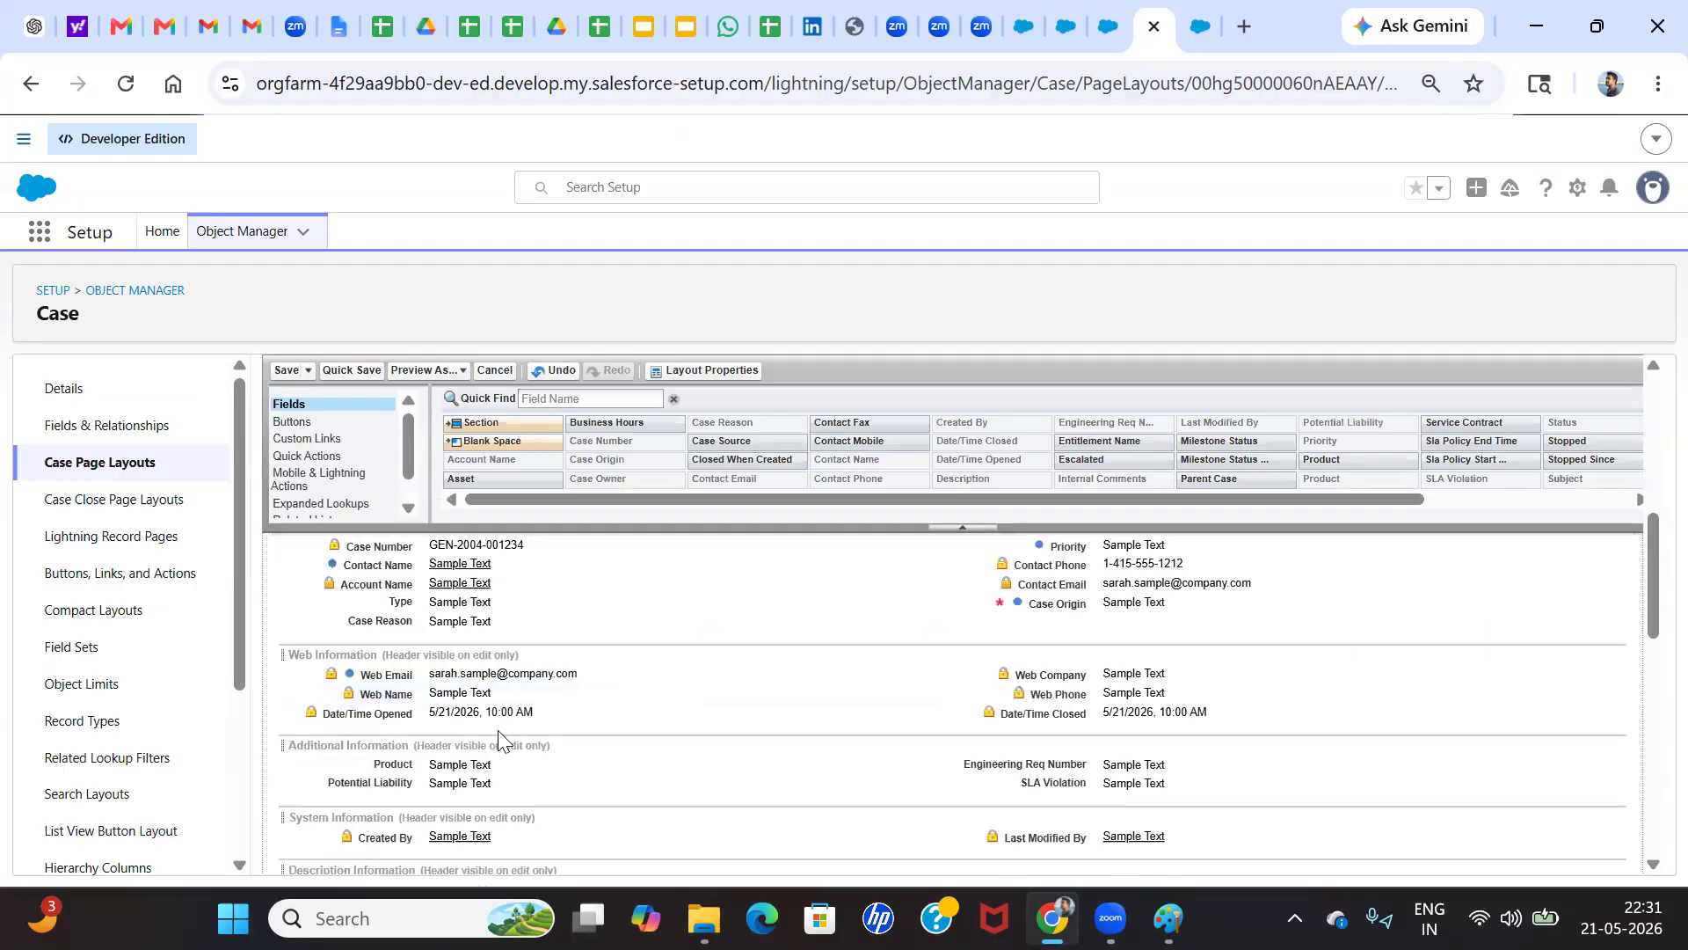
scroll(493, 703, "down", 3)
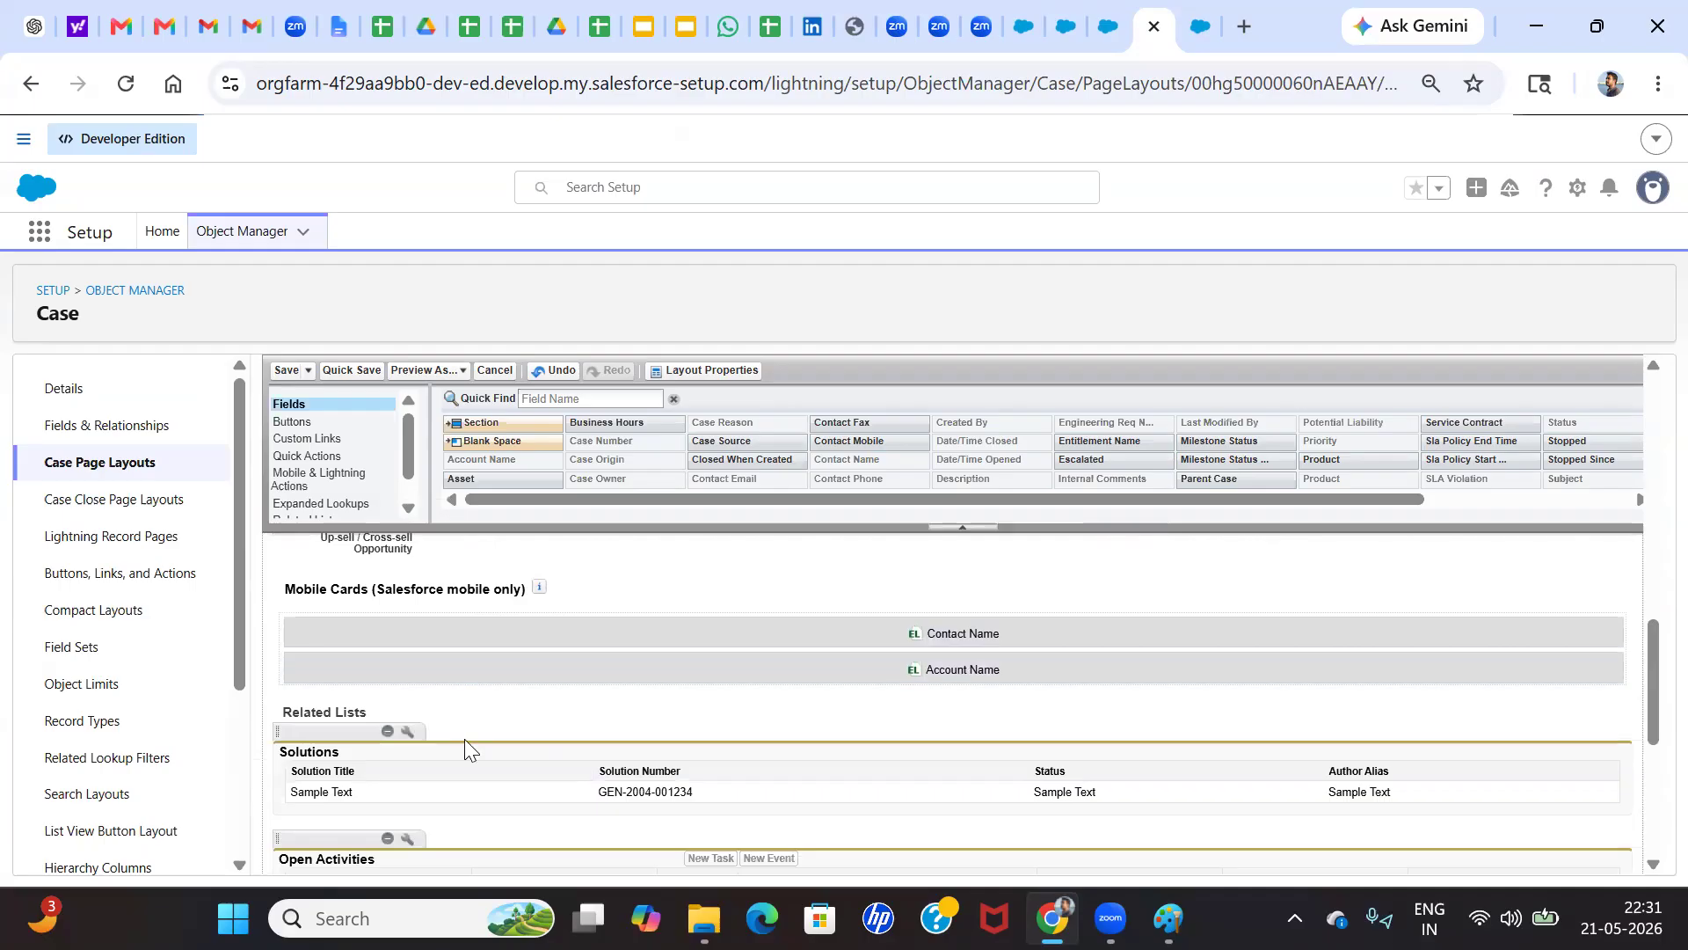
scroll(464, 739, "down", 1)
scroll(464, 739, "up", 3)
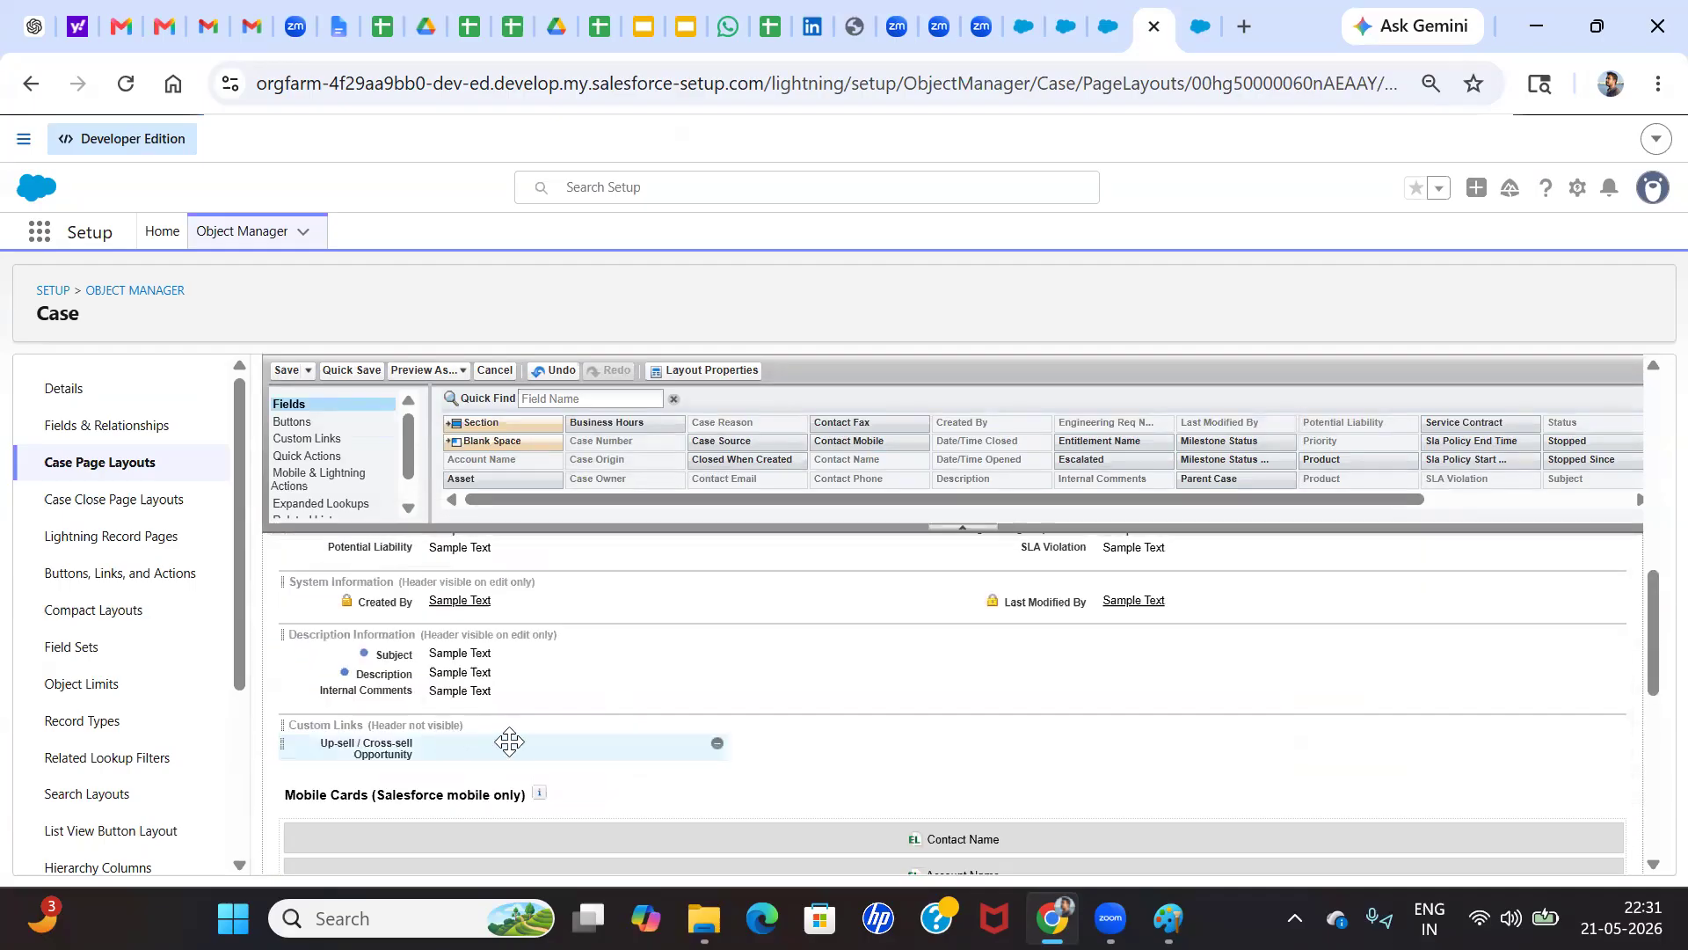
scroll(534, 756, "up", 2)
scroll(533, 755, "up", 5)
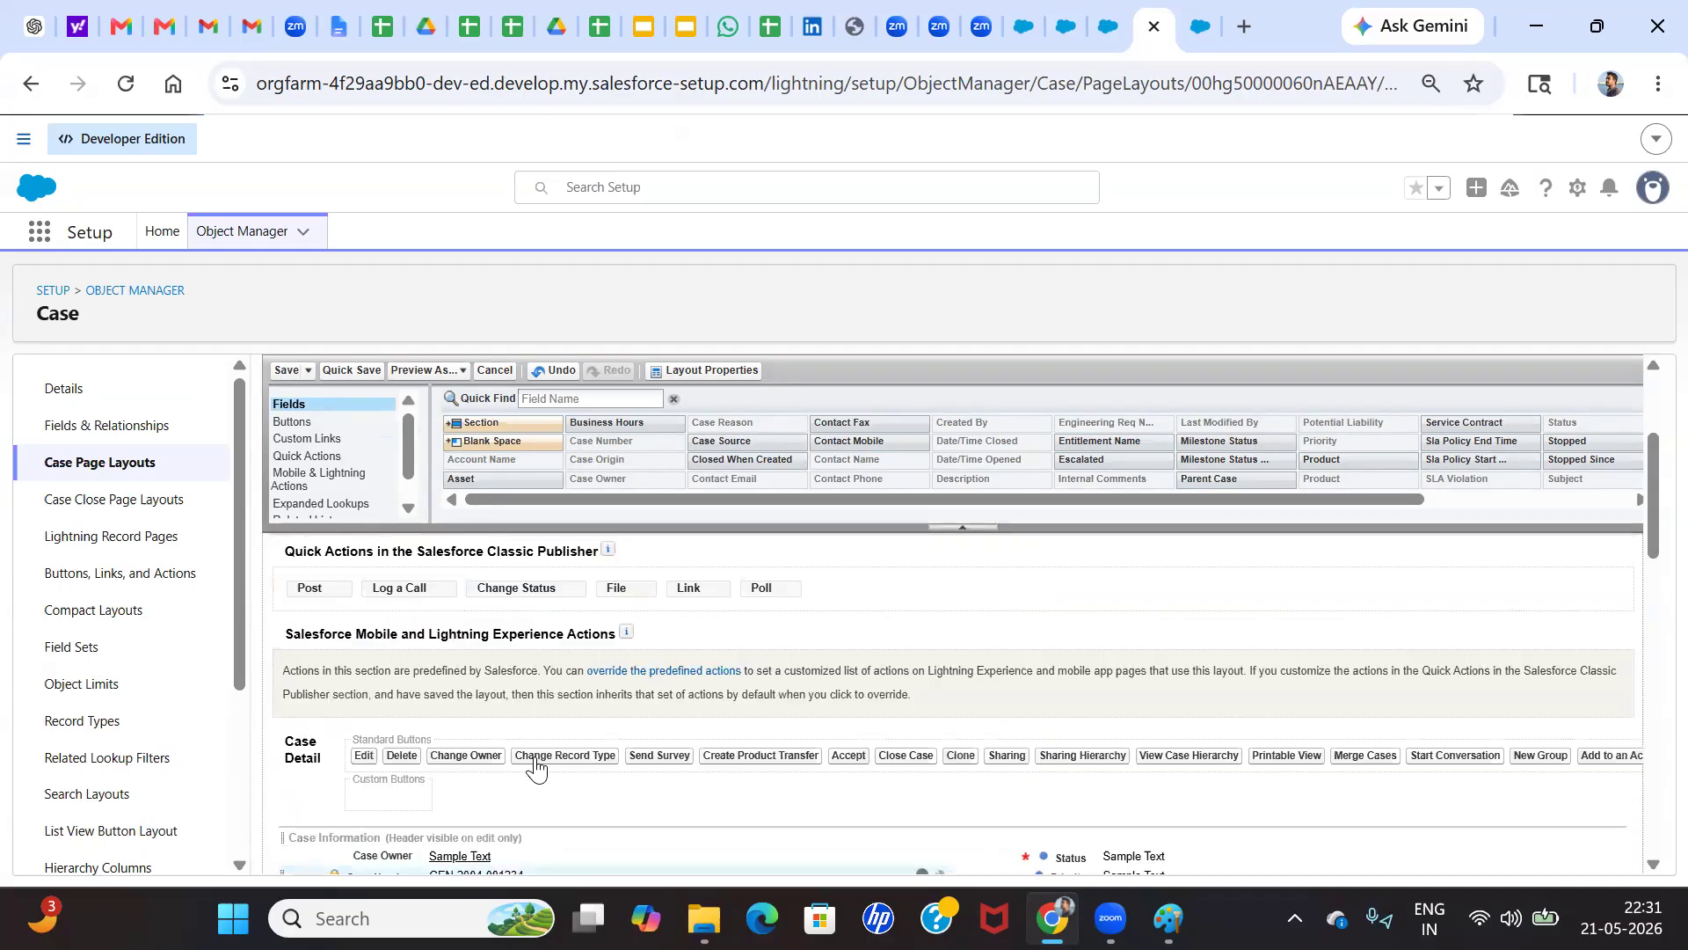
scroll(538, 767, "up", 3)
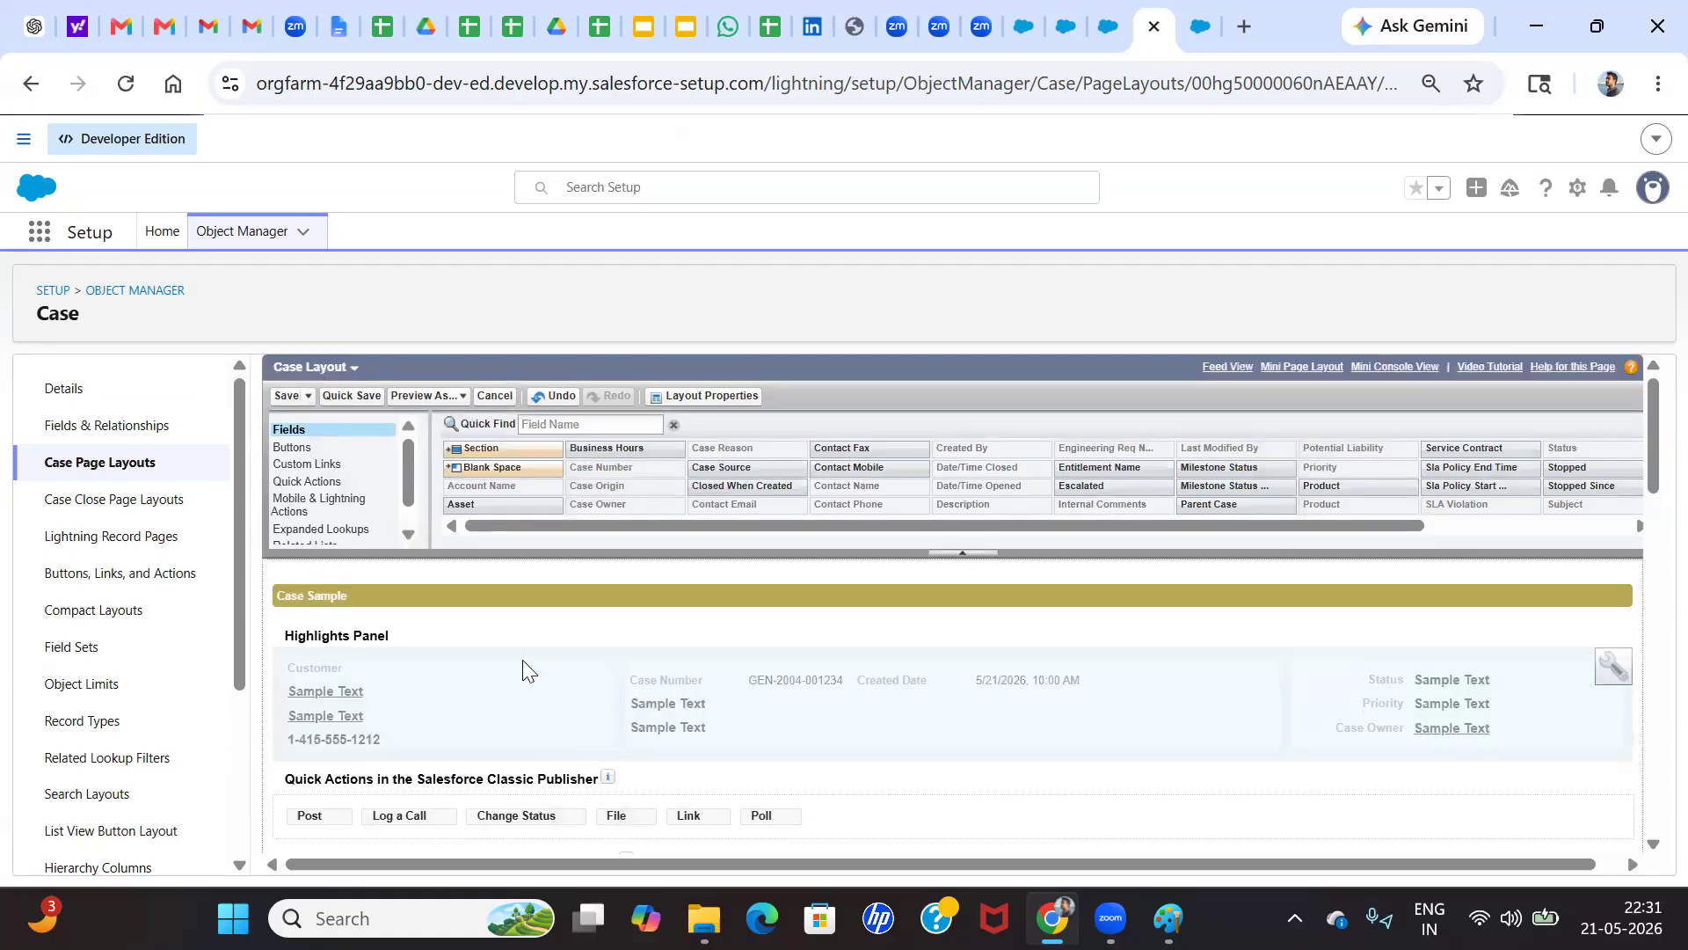
Recheck the assignment and notification options in Layout Properties without changing them, and save the Case Layout
left_click(697, 395)
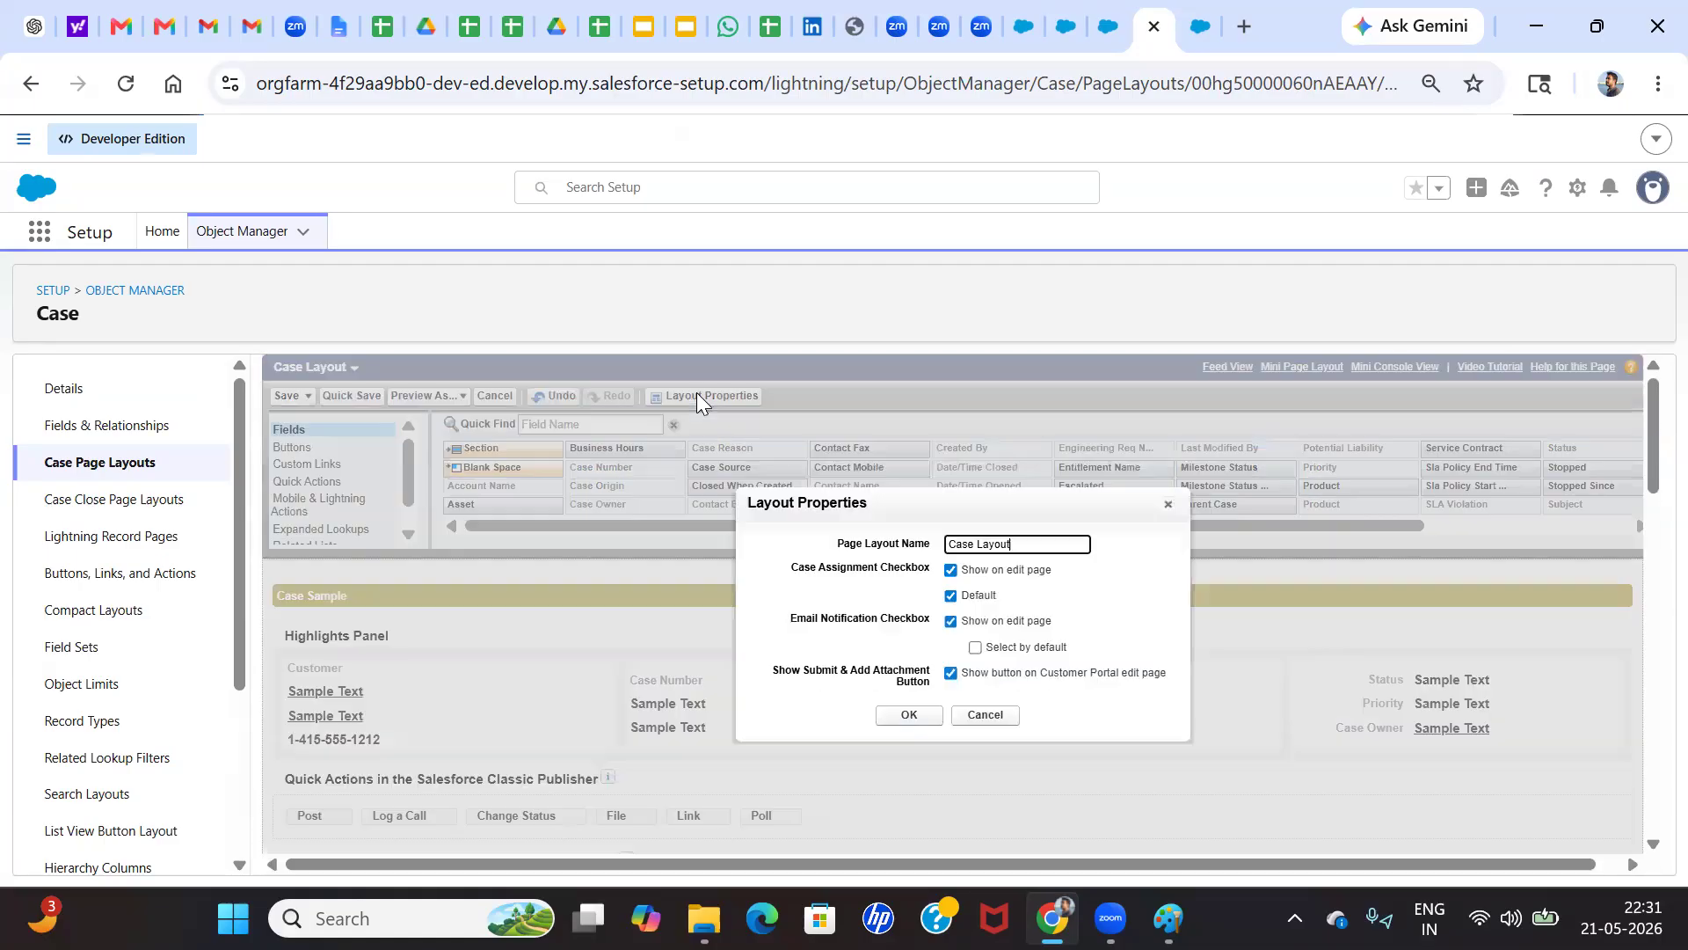
left_click(786, 316)
left_click(1000, 715)
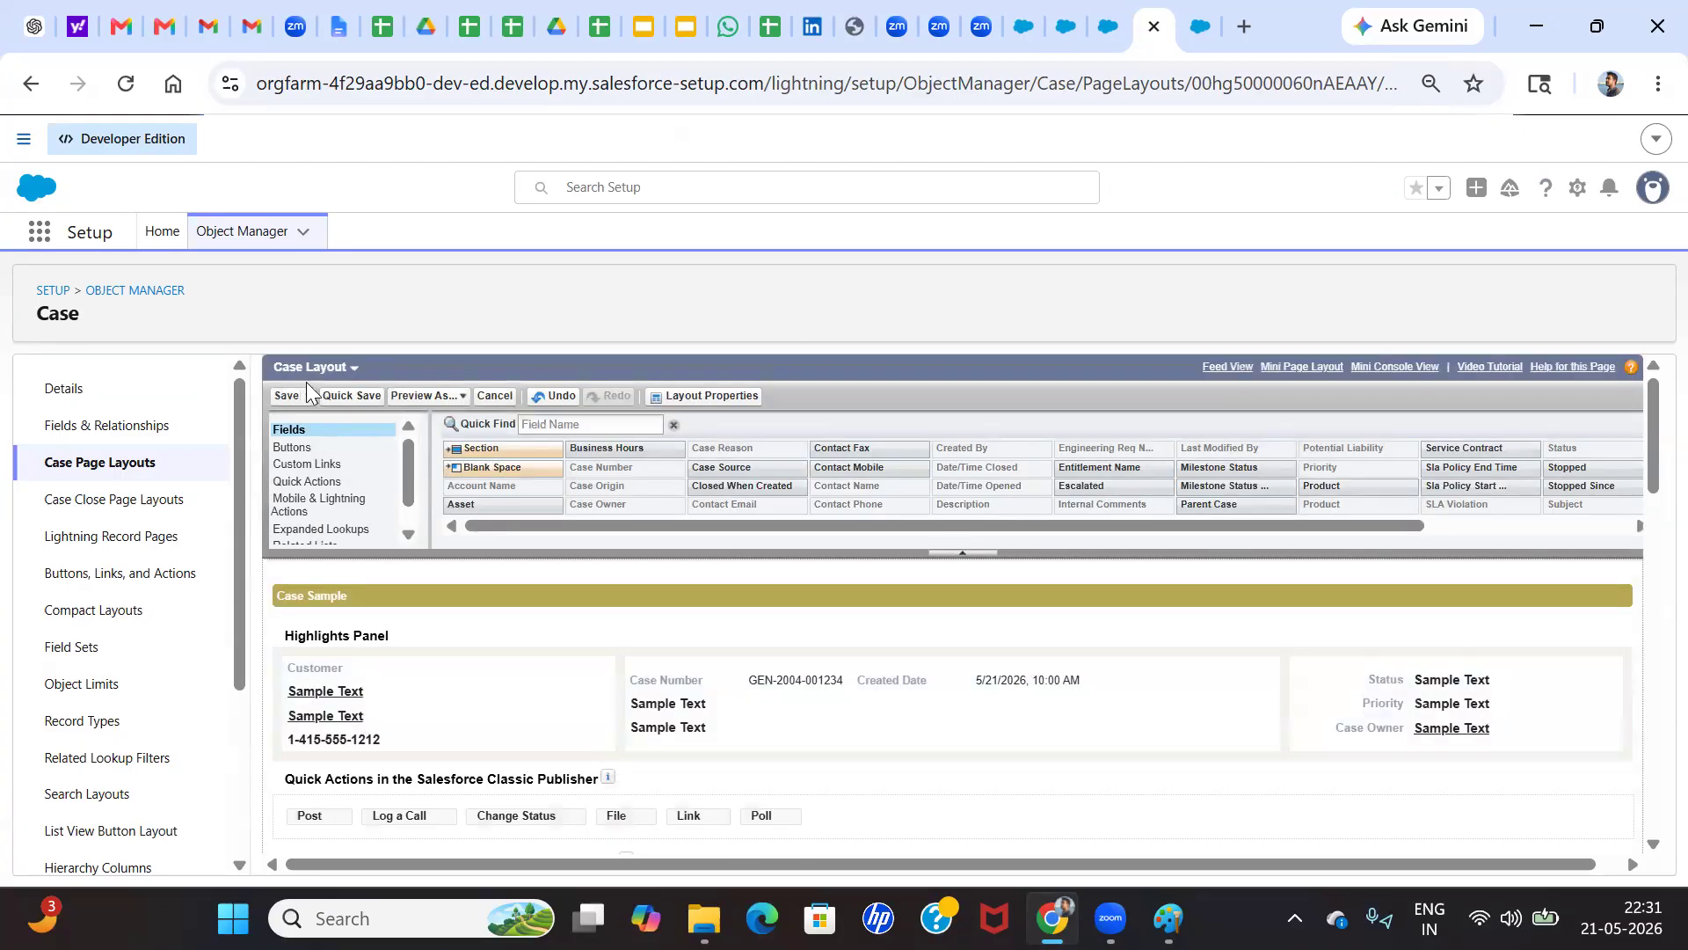
left_click(290, 397)
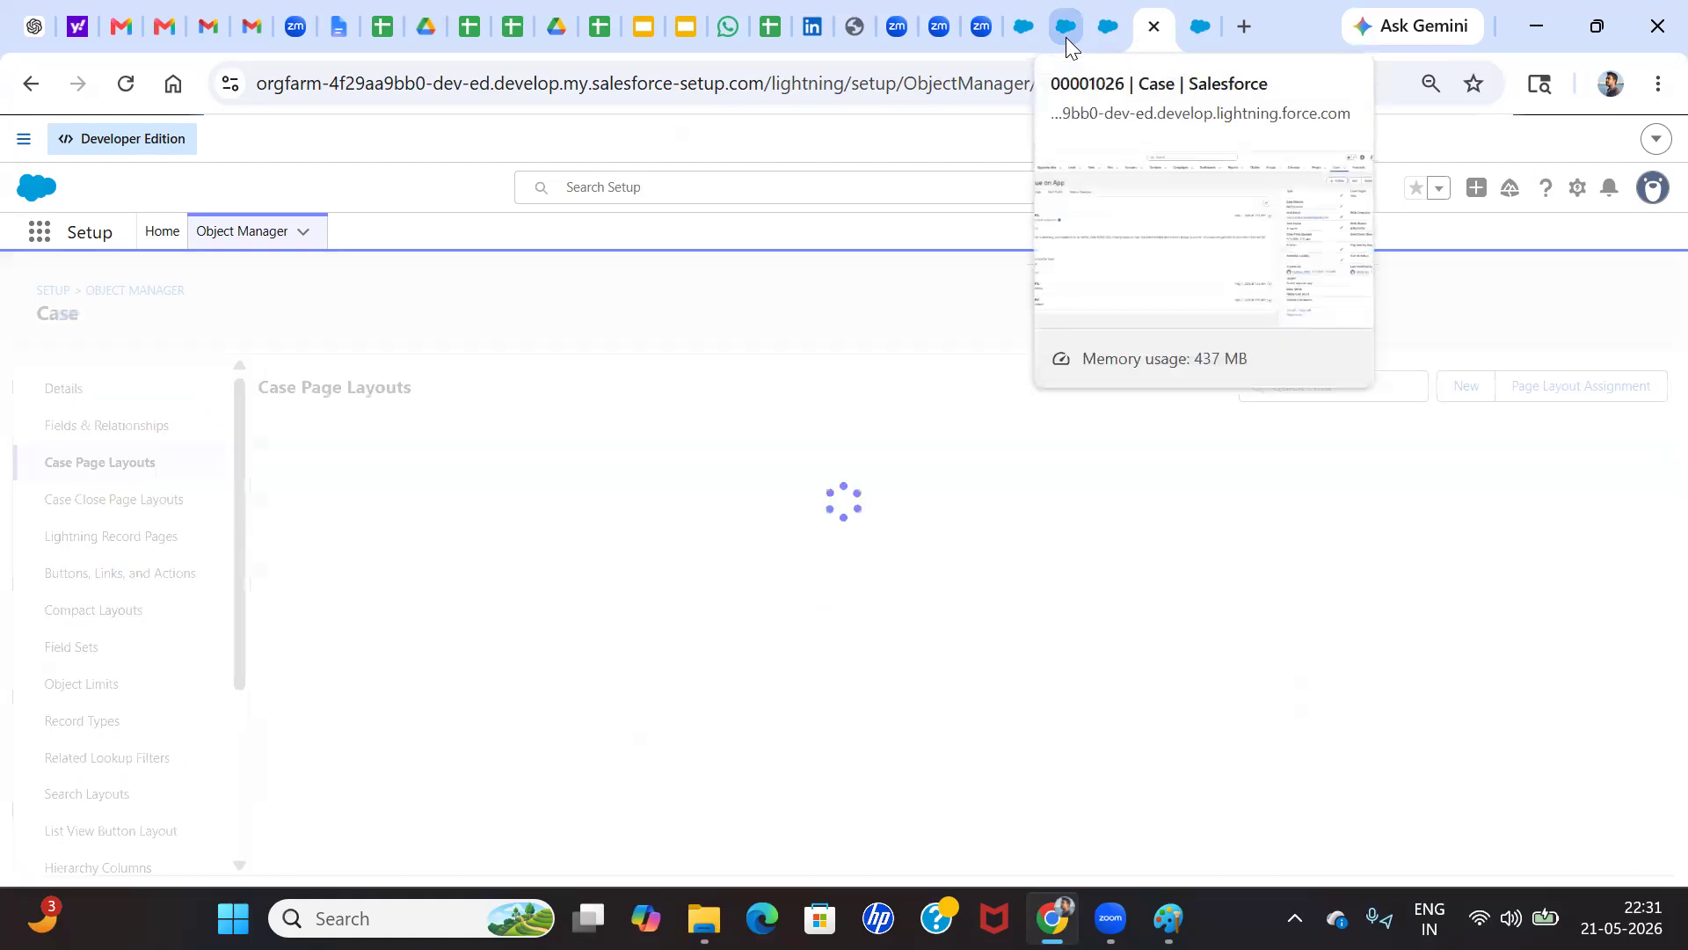
Reload the "Facing Issue on App" case and check its Status Changes feed and details for a new owner
left_click(1066, 37)
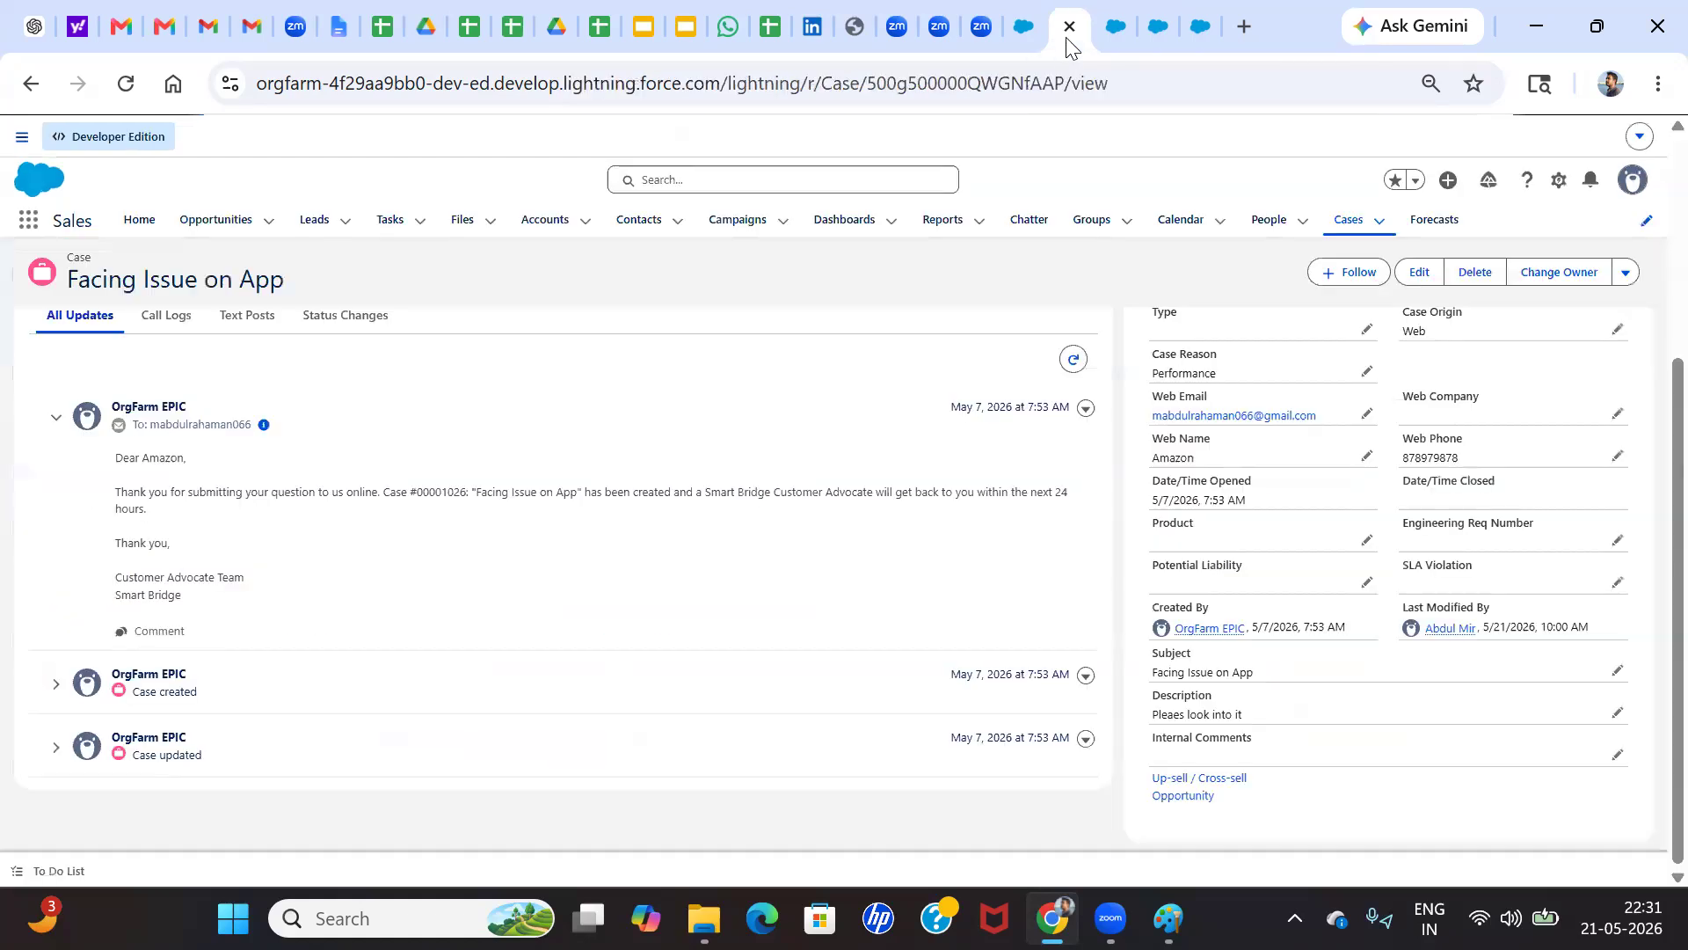
left_click(125, 88)
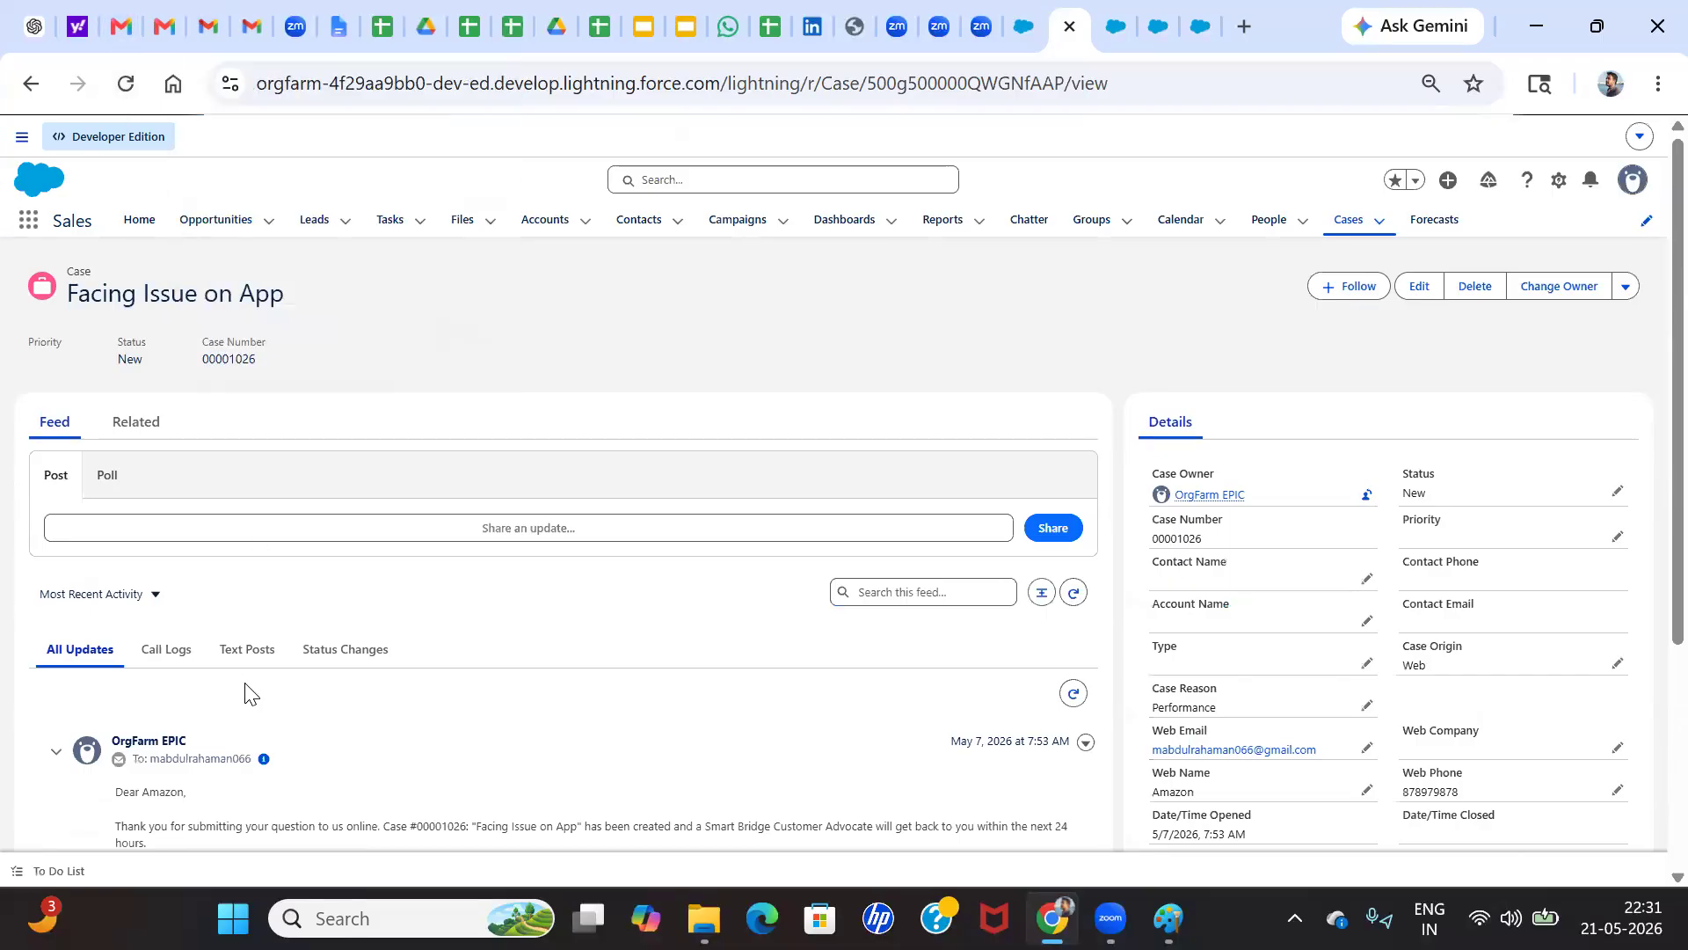
left_click(339, 653)
scroll(346, 691, "down", 2)
scroll(856, 525, "down", 1)
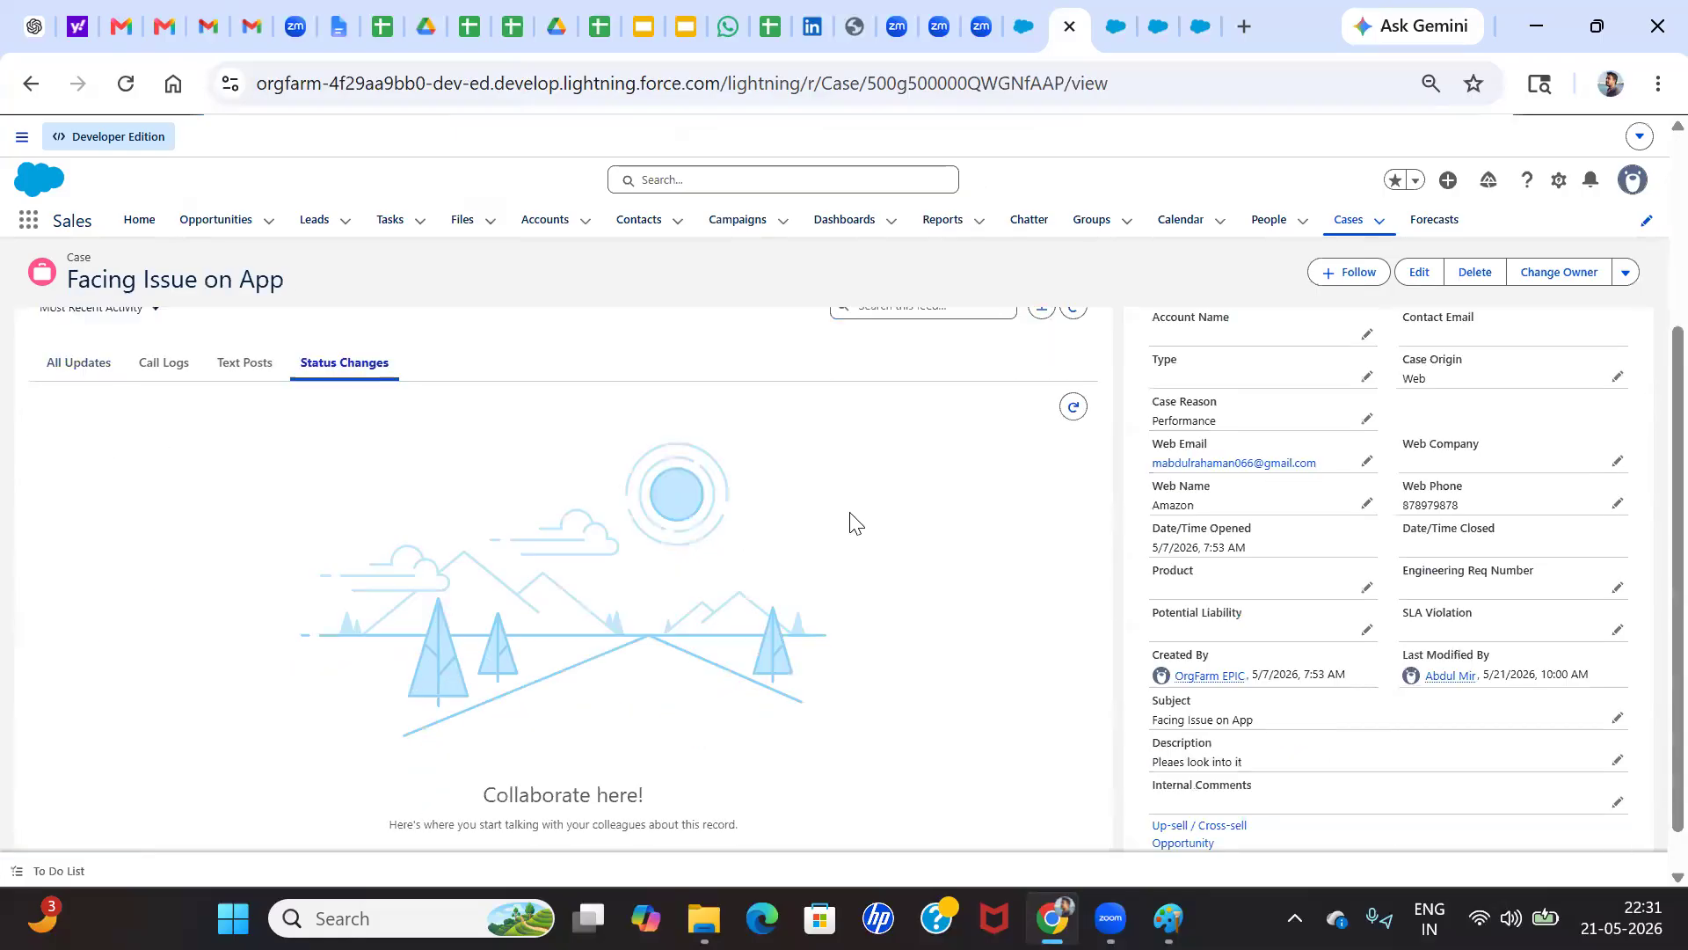
scroll(1289, 591, "up", 4)
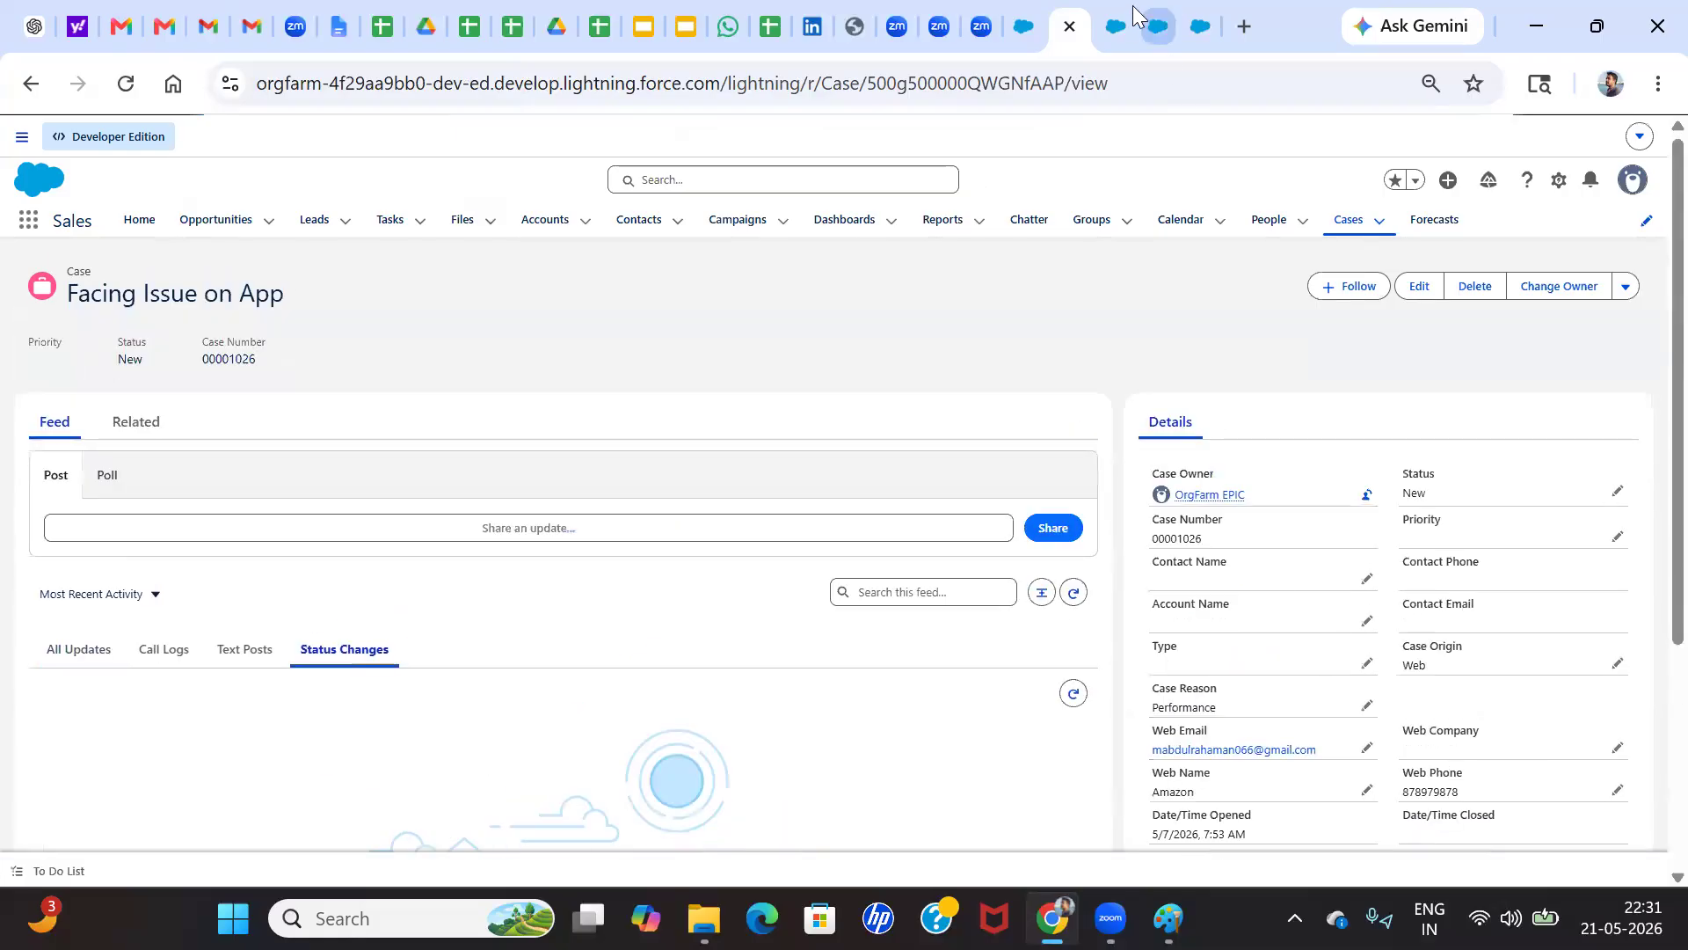
left_click(1123, 19)
left_click(1155, 19)
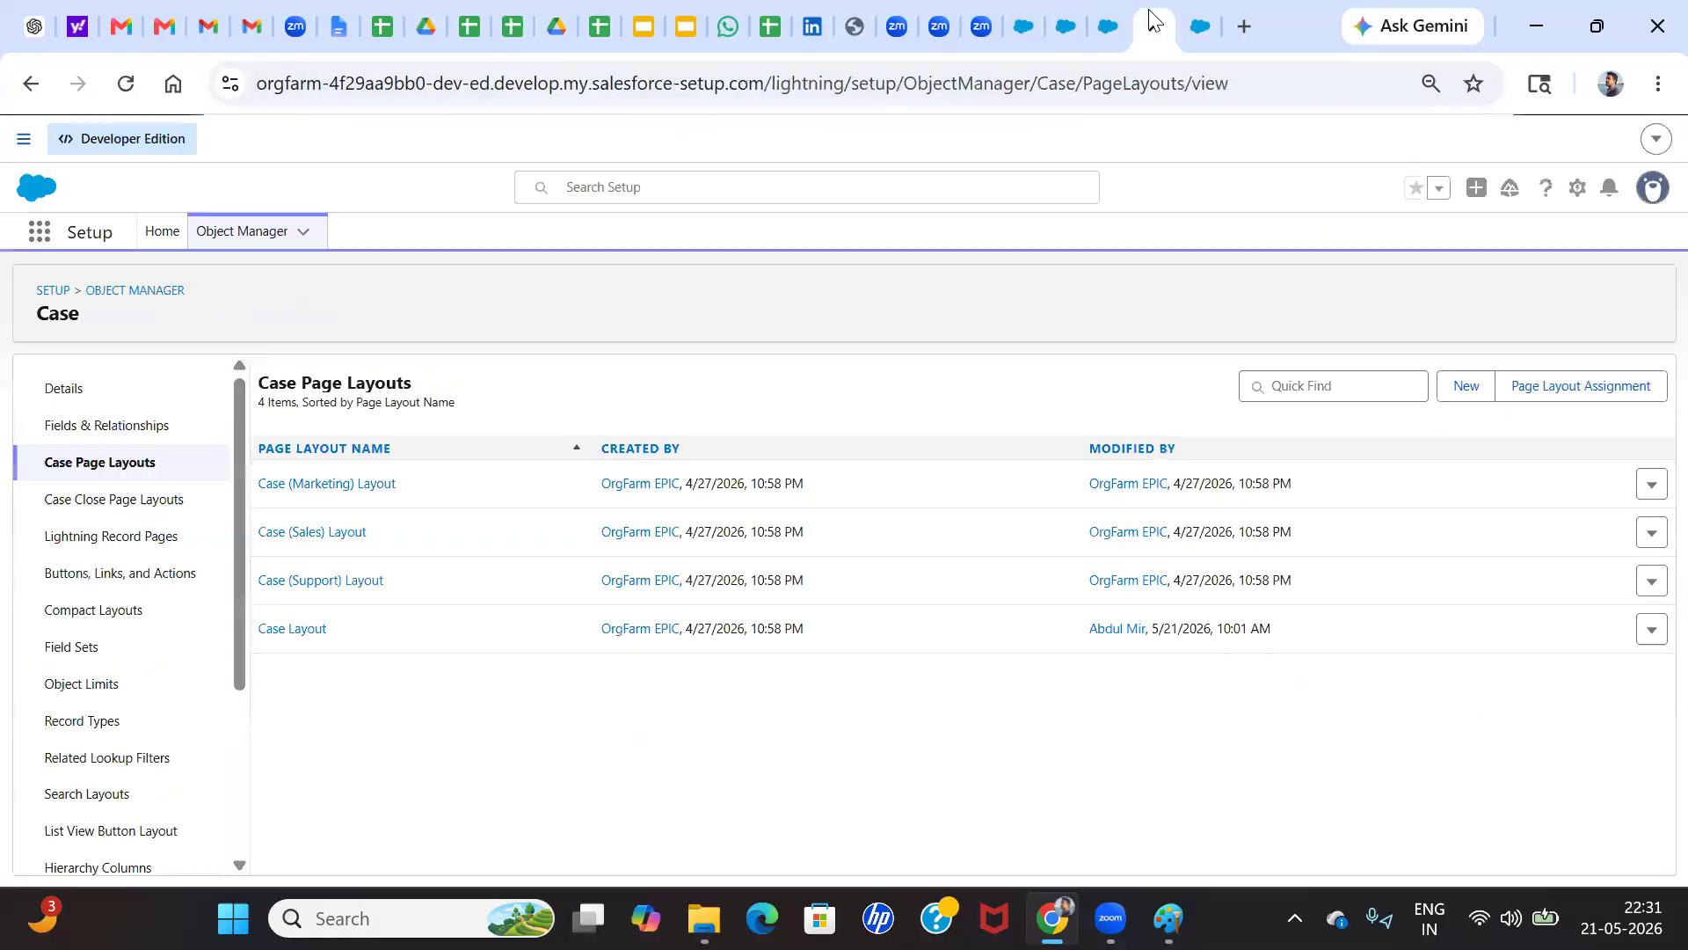
left_click(1073, 26)
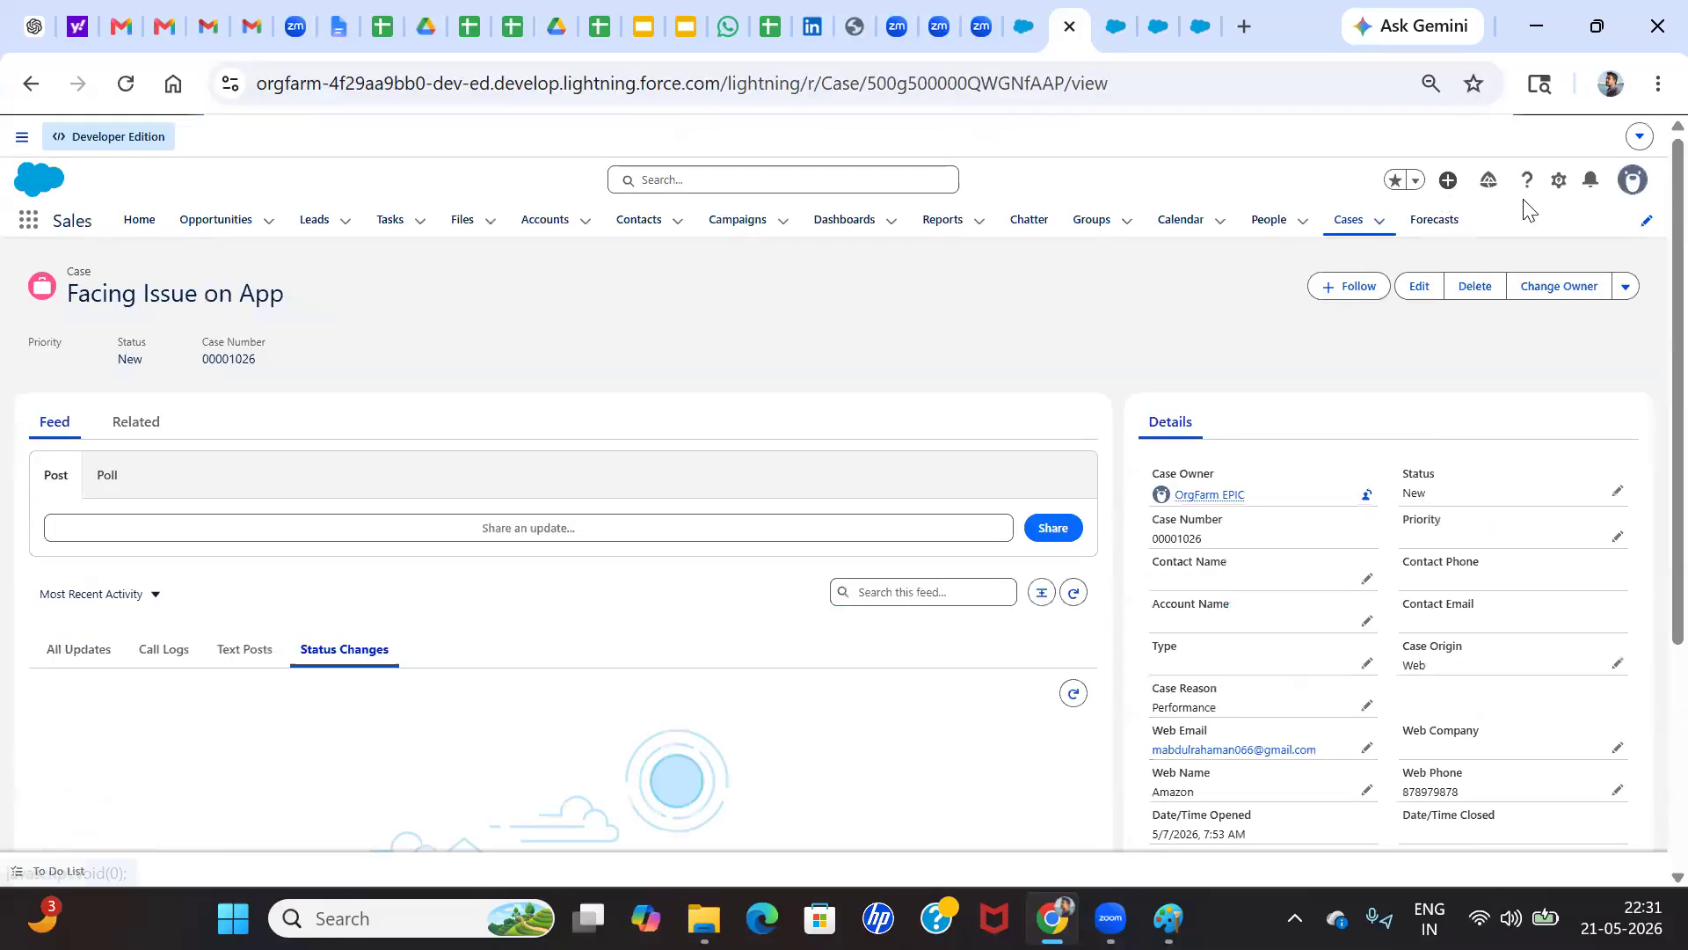
Switch to Salesforce Classic and open the "Facing Issue on App" case from the recent items
left_click(1633, 185)
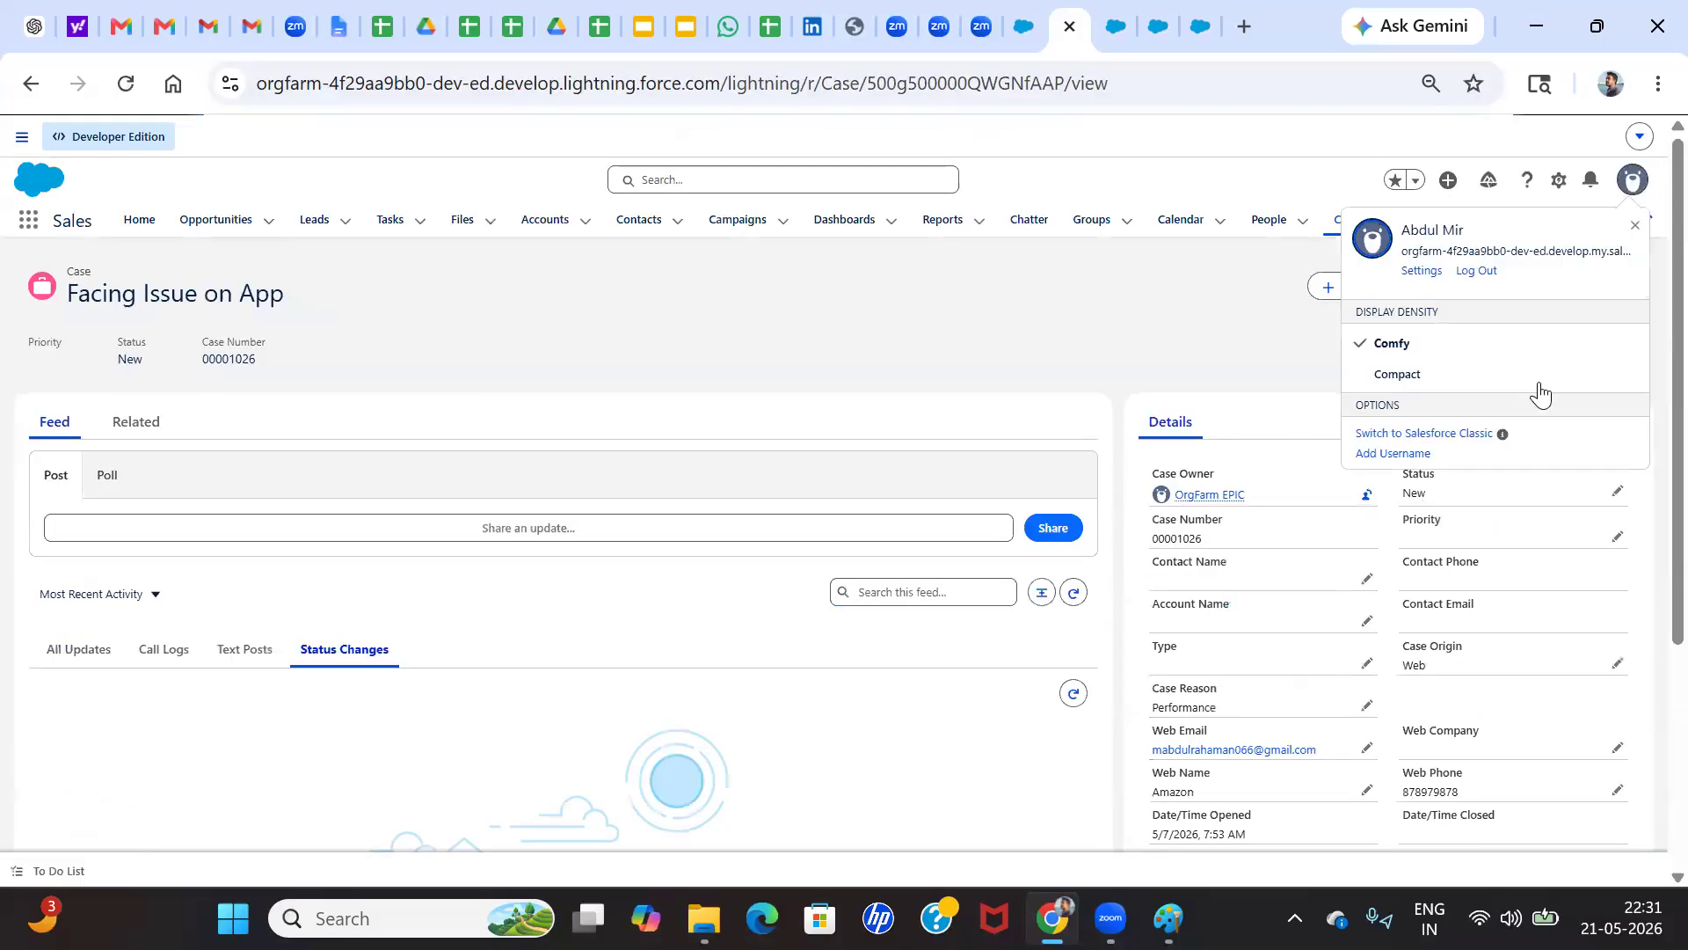
left_click(1455, 434)
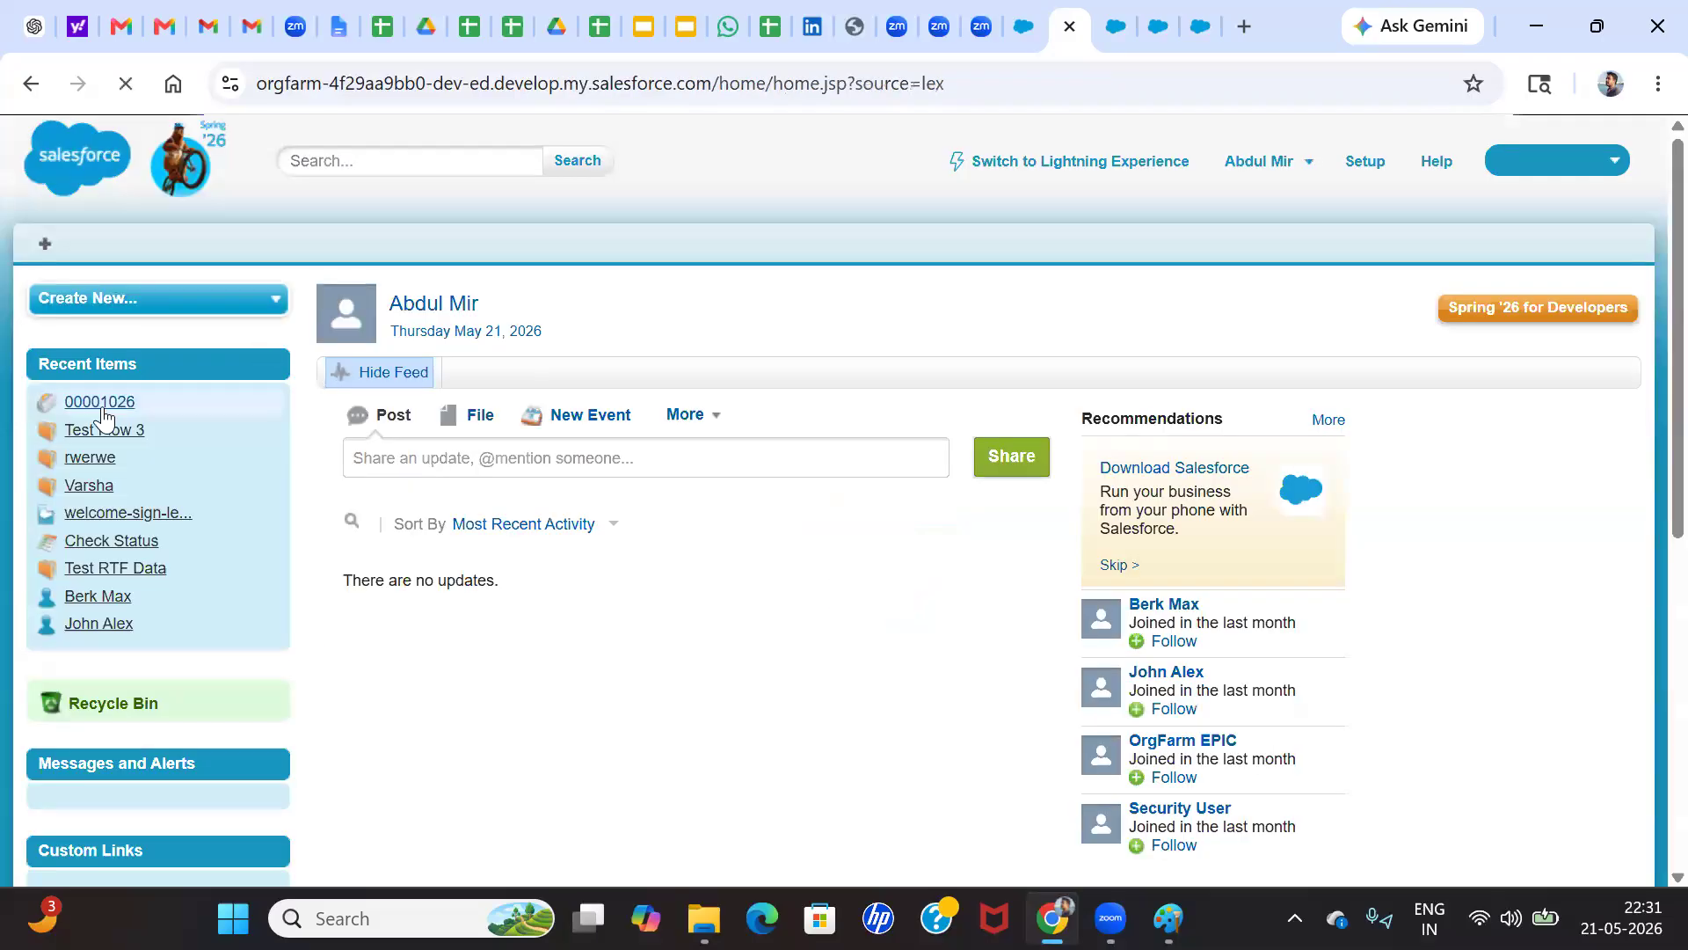
left_click(100, 411)
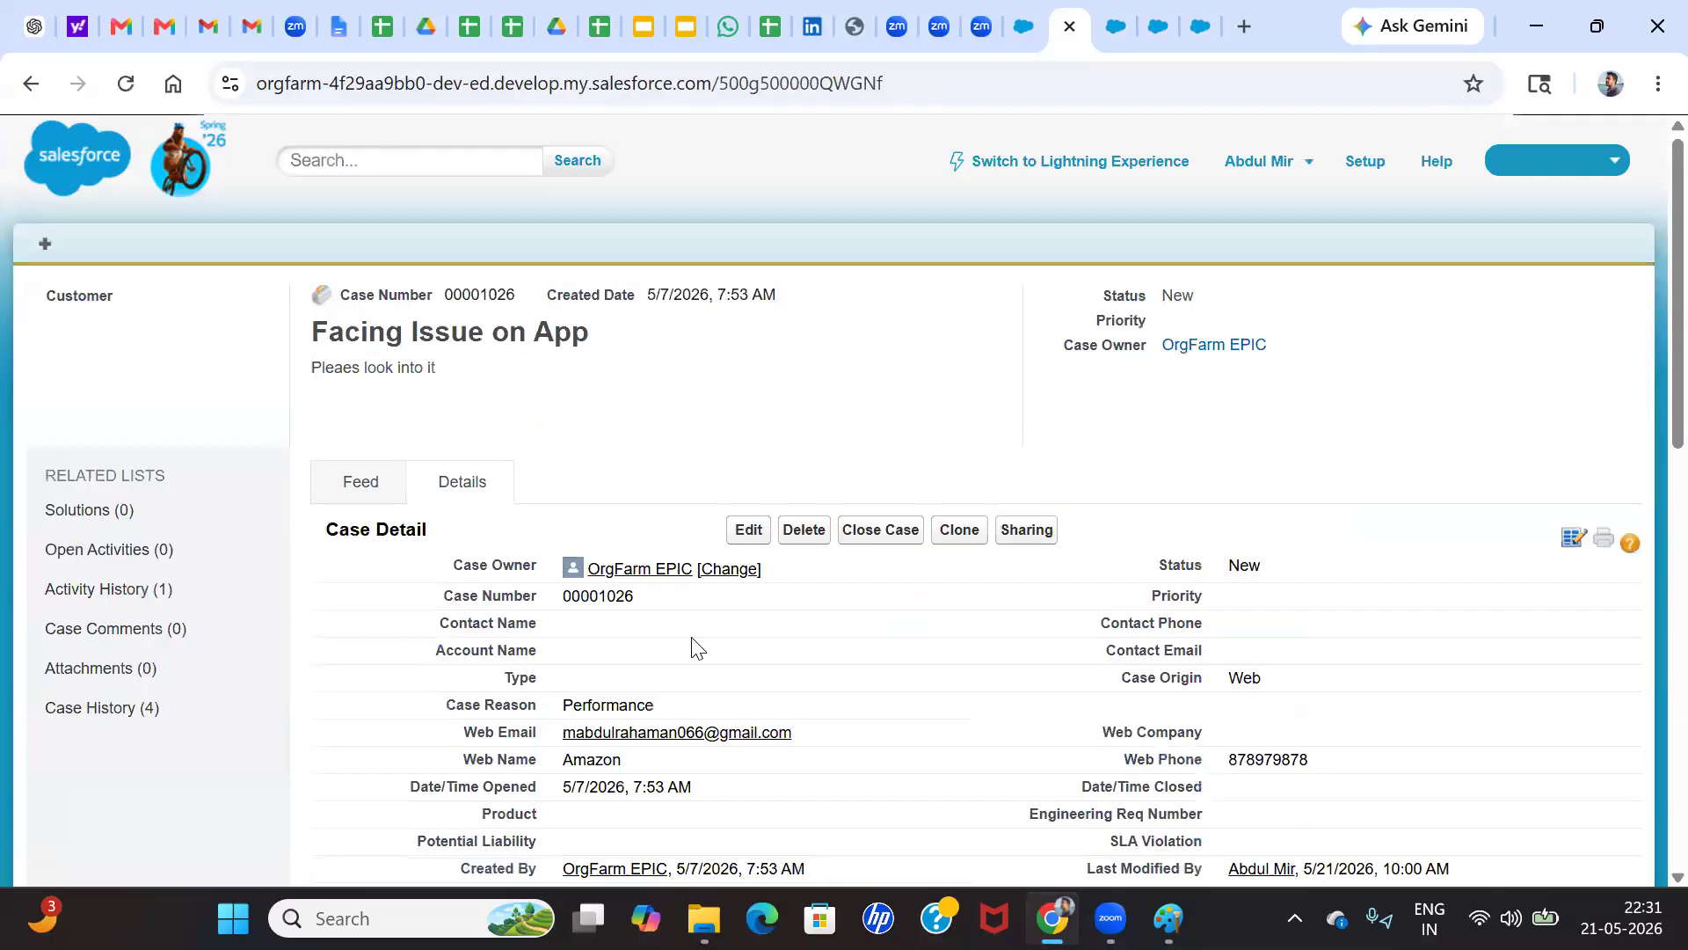
Edit the Case Reason inline, choose Performance again and save the case
scroll(691, 645, "down", 10)
scroll(691, 636, "up", 3)
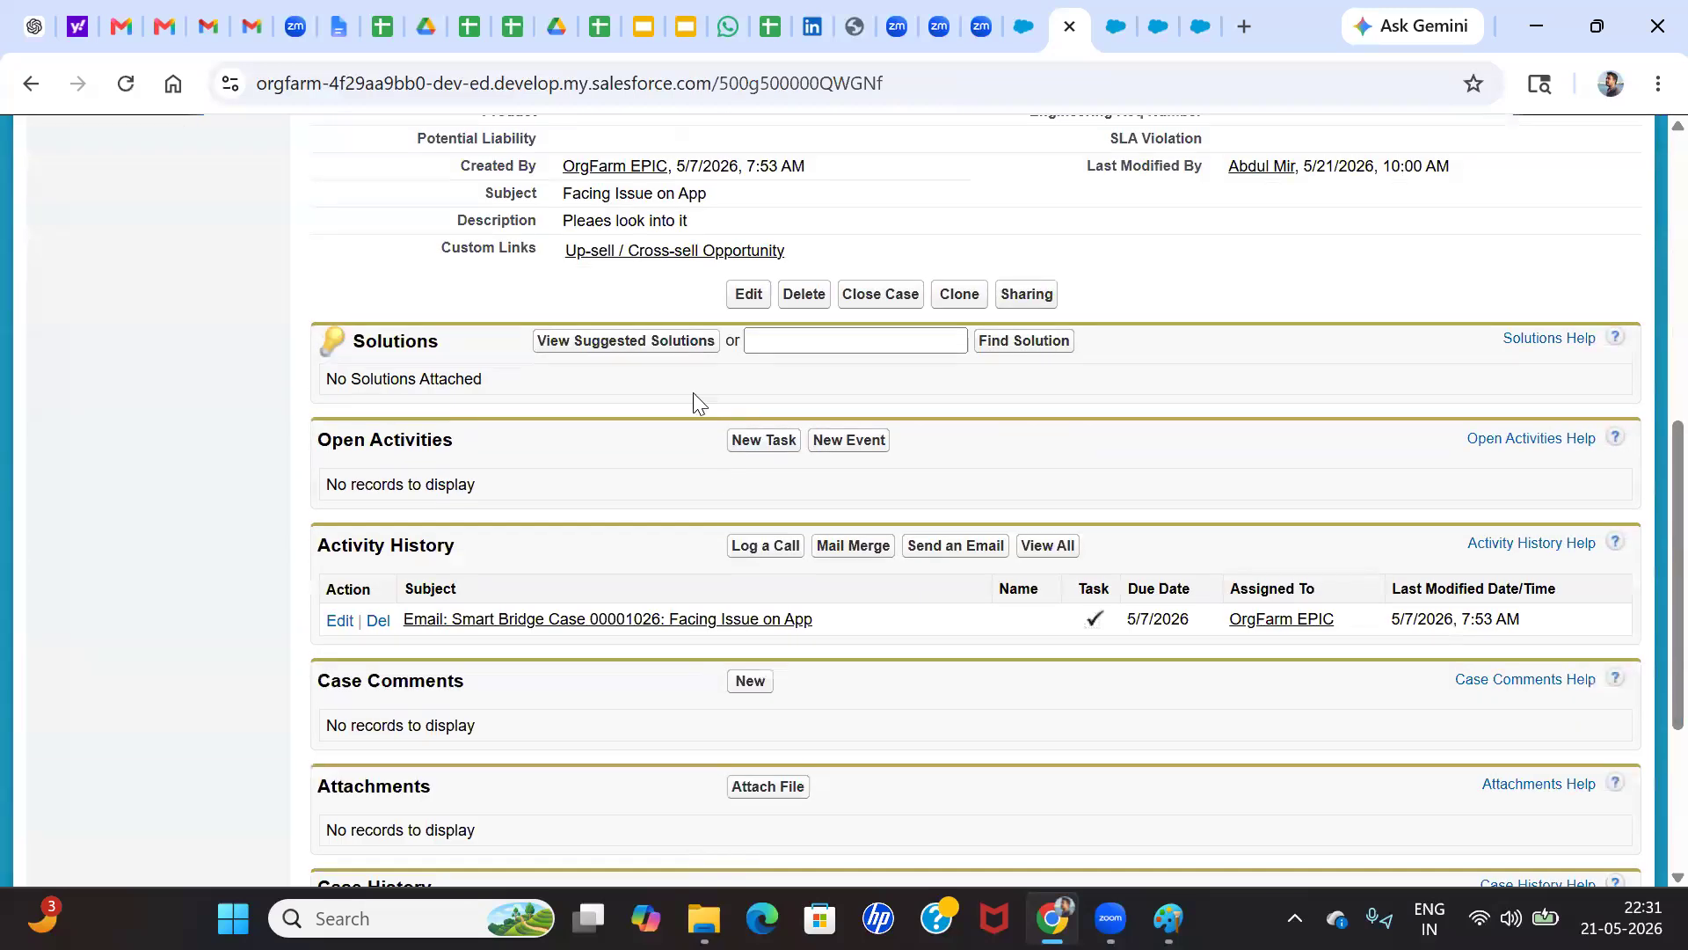
scroll(745, 385, "up", 3)
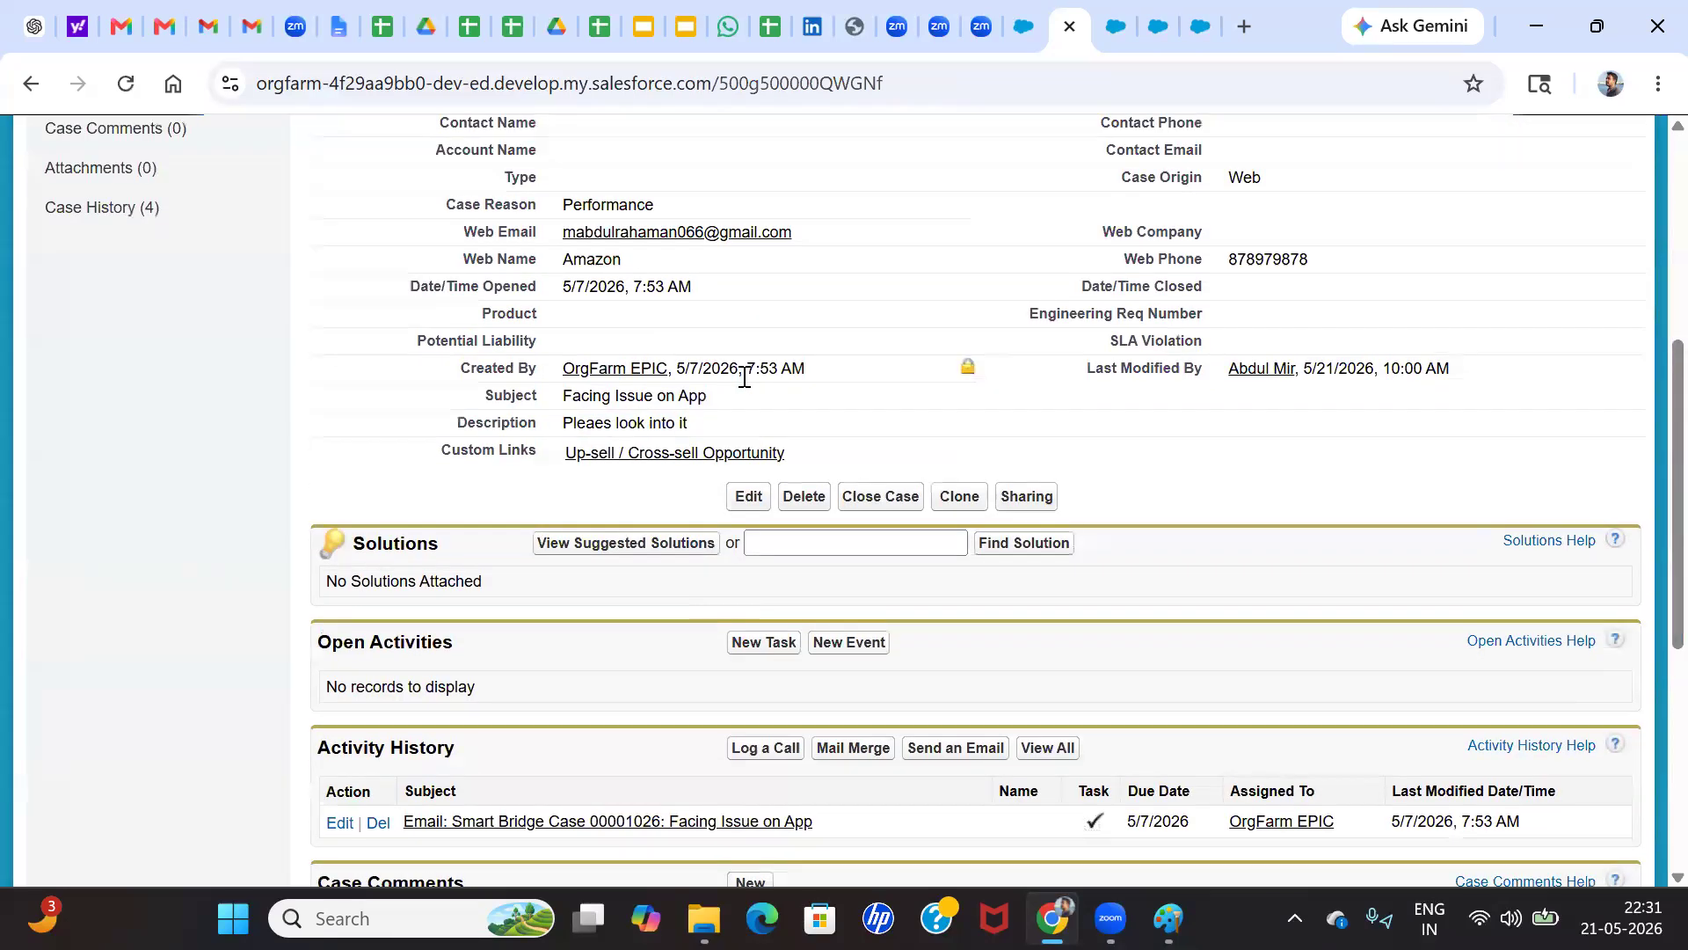
double_click(876, 215)
left_click(749, 212)
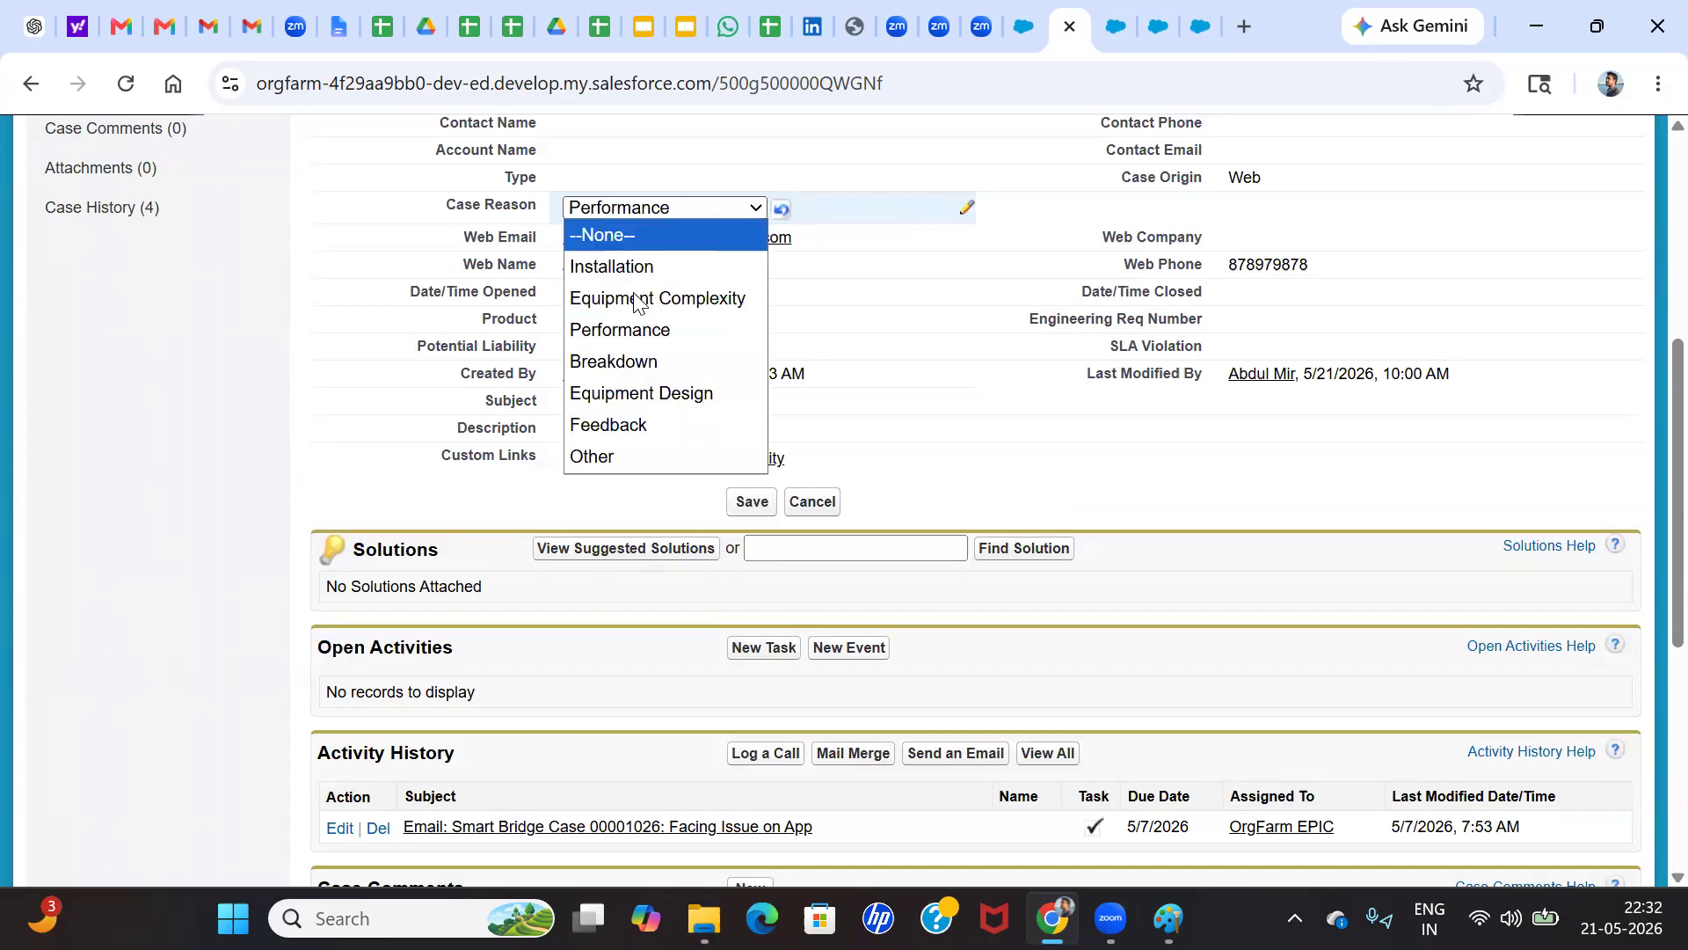
left_click(616, 330)
left_click(750, 502)
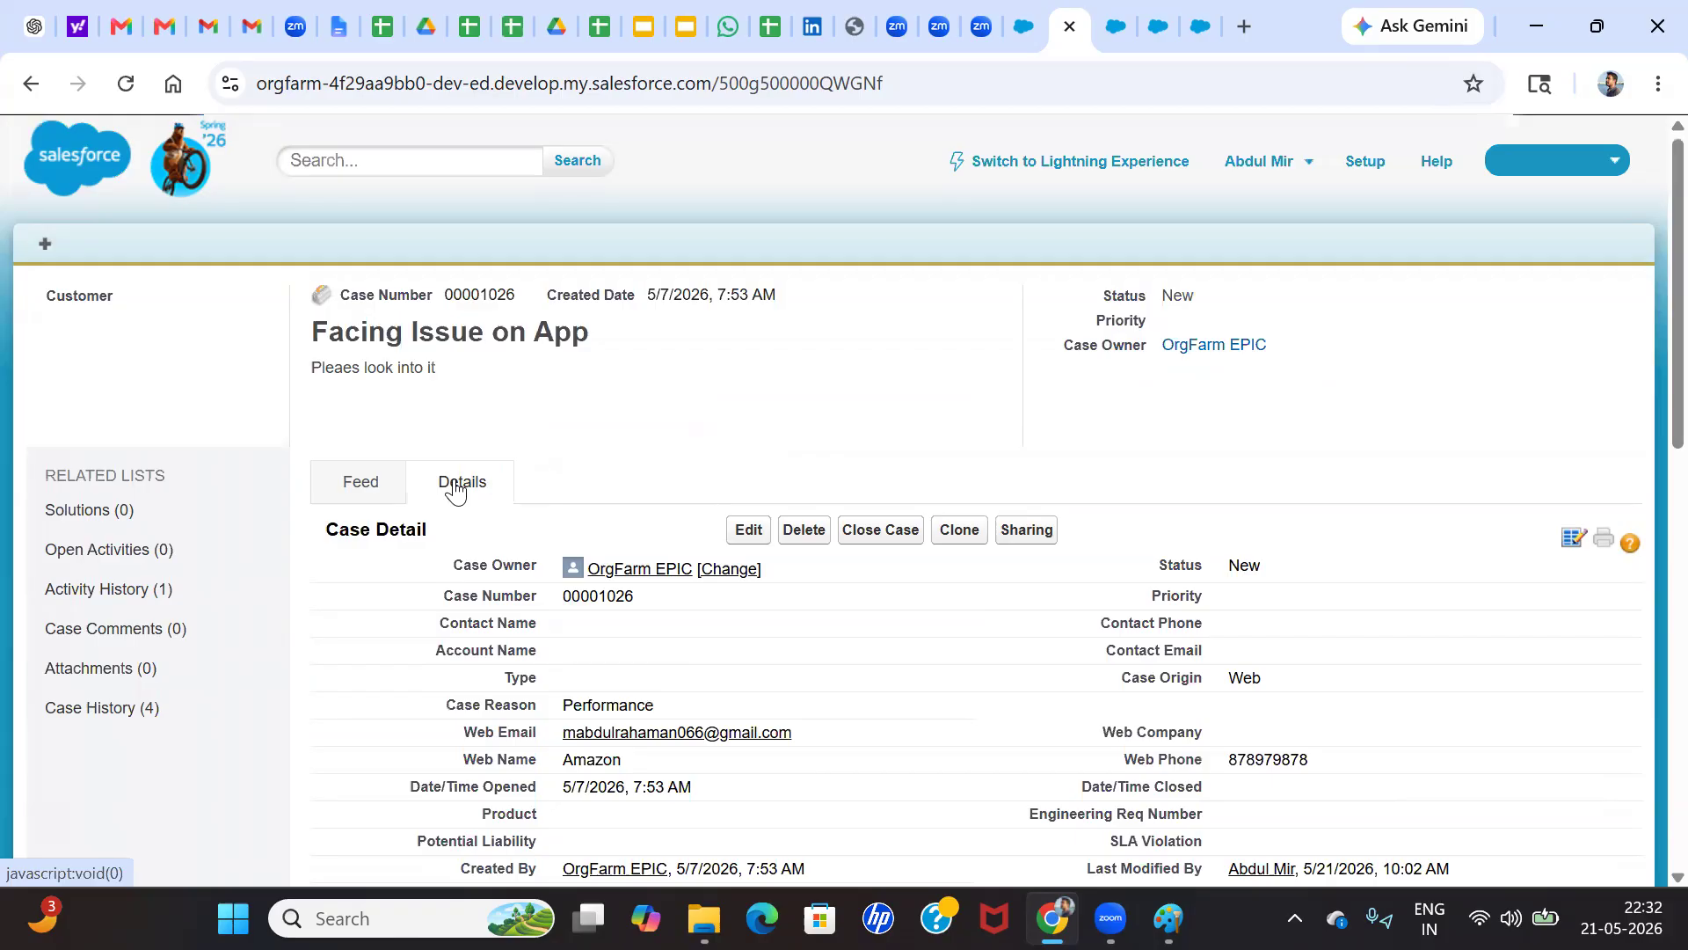
Review the case's feed, detail fields and related lists for an ownership change
left_click(365, 487)
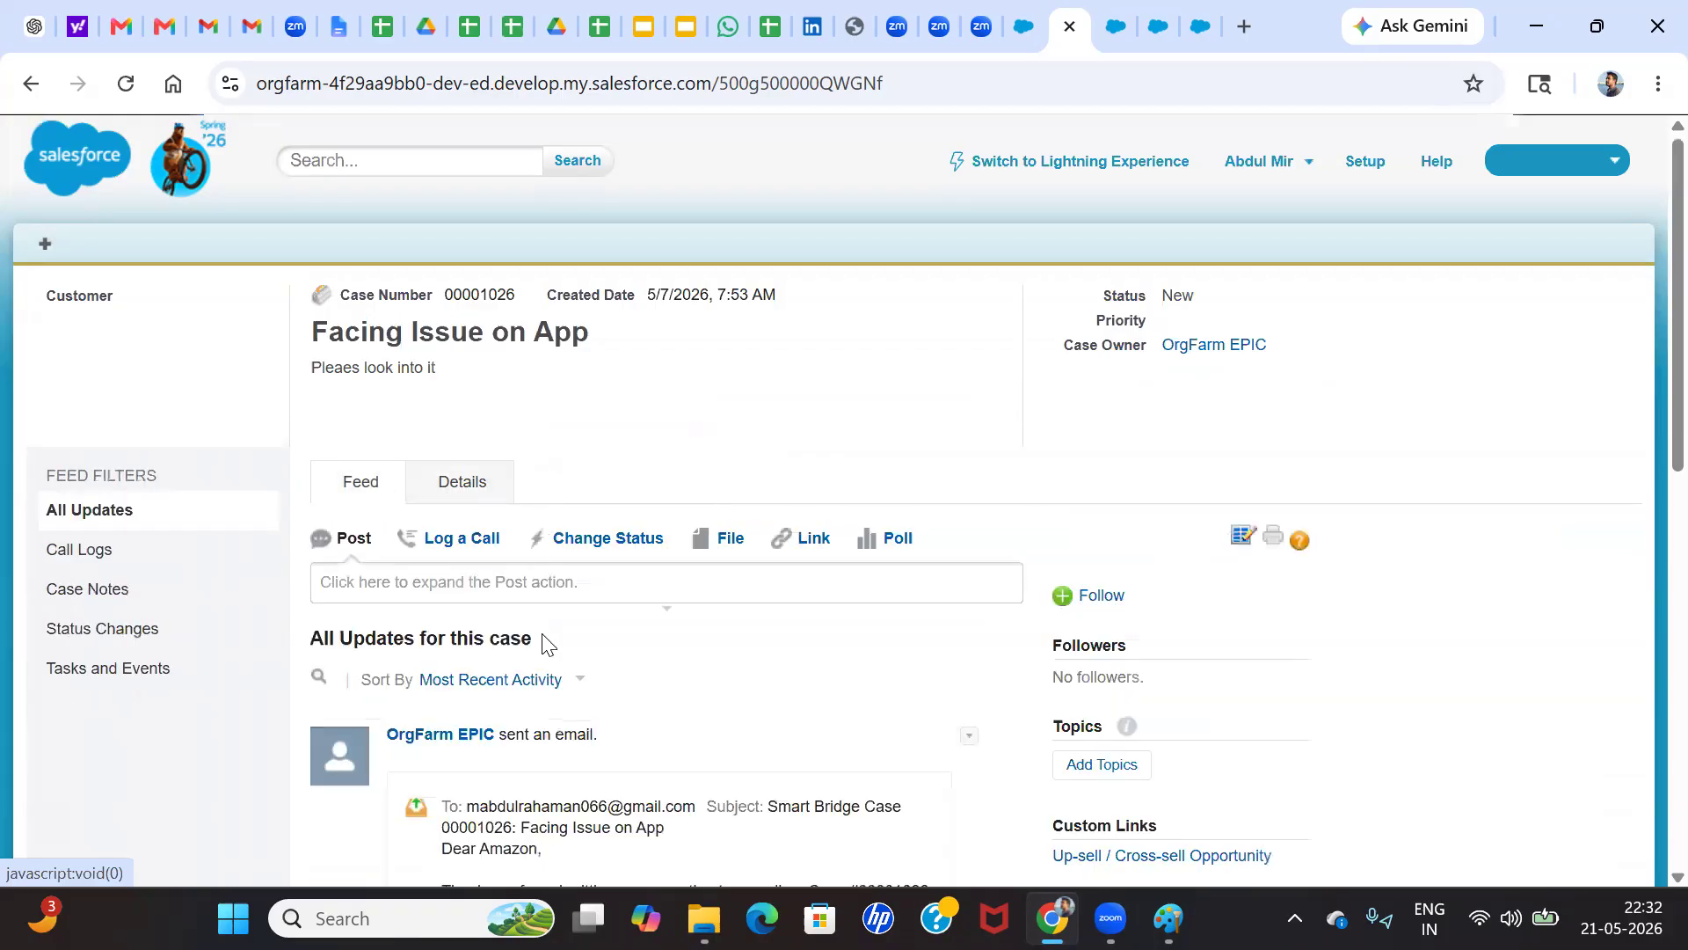
scroll(523, 646, "down", 5)
scroll(528, 648, "up", 5)
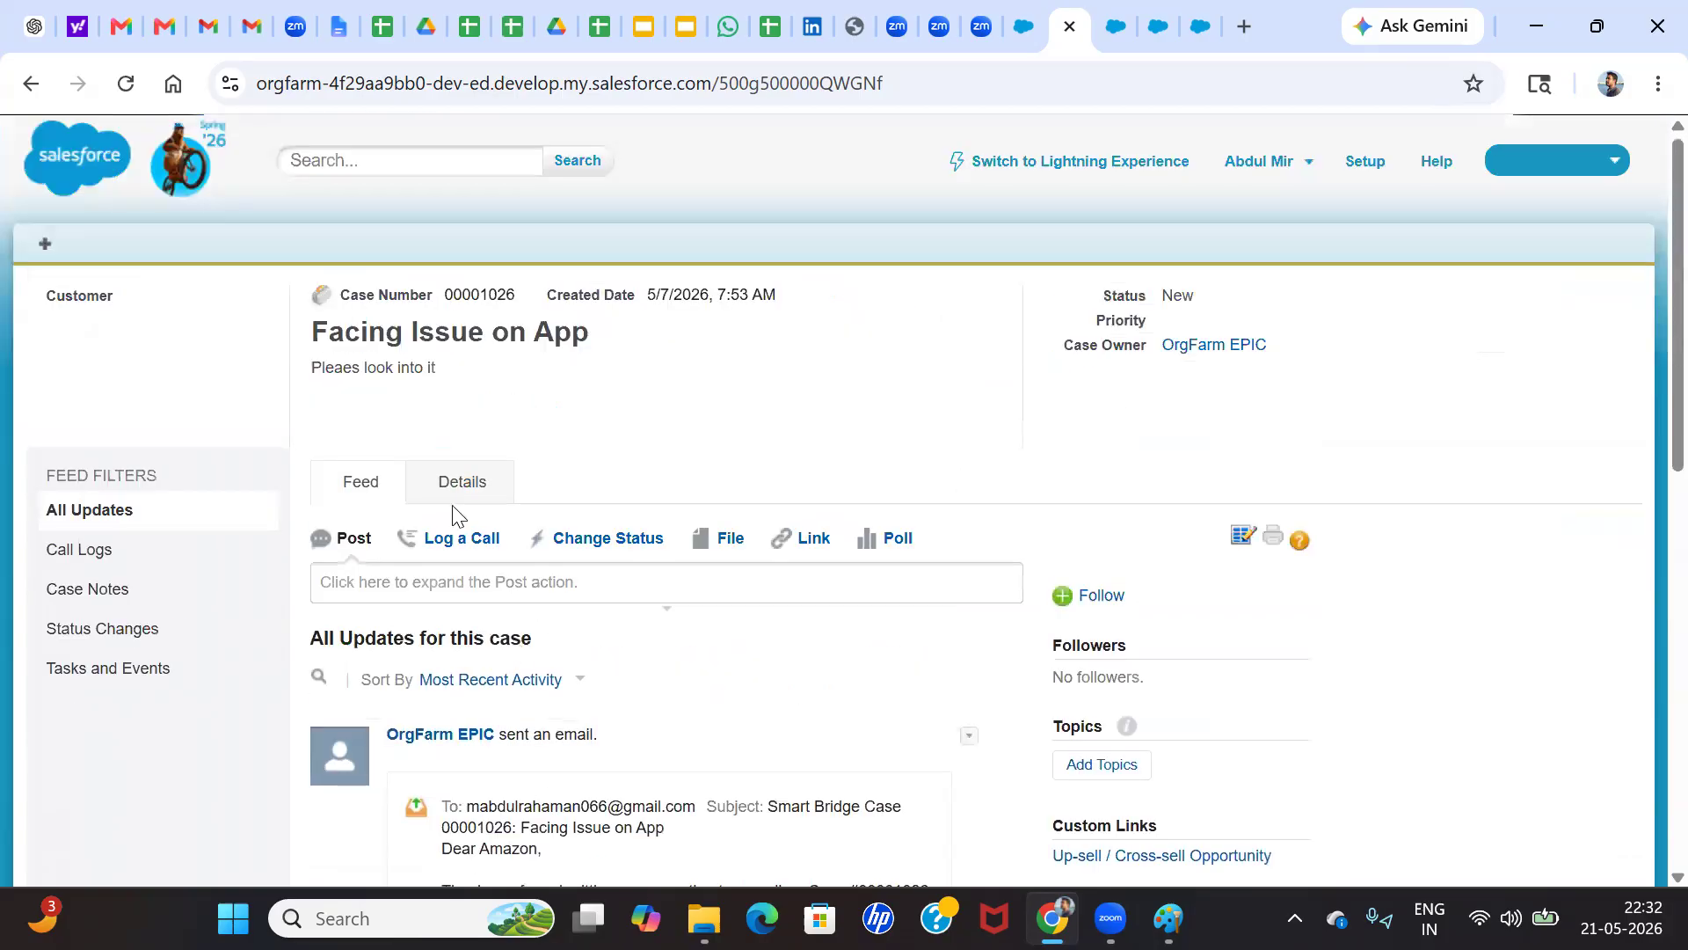
left_click(454, 484)
scroll(648, 623, "down", 3)
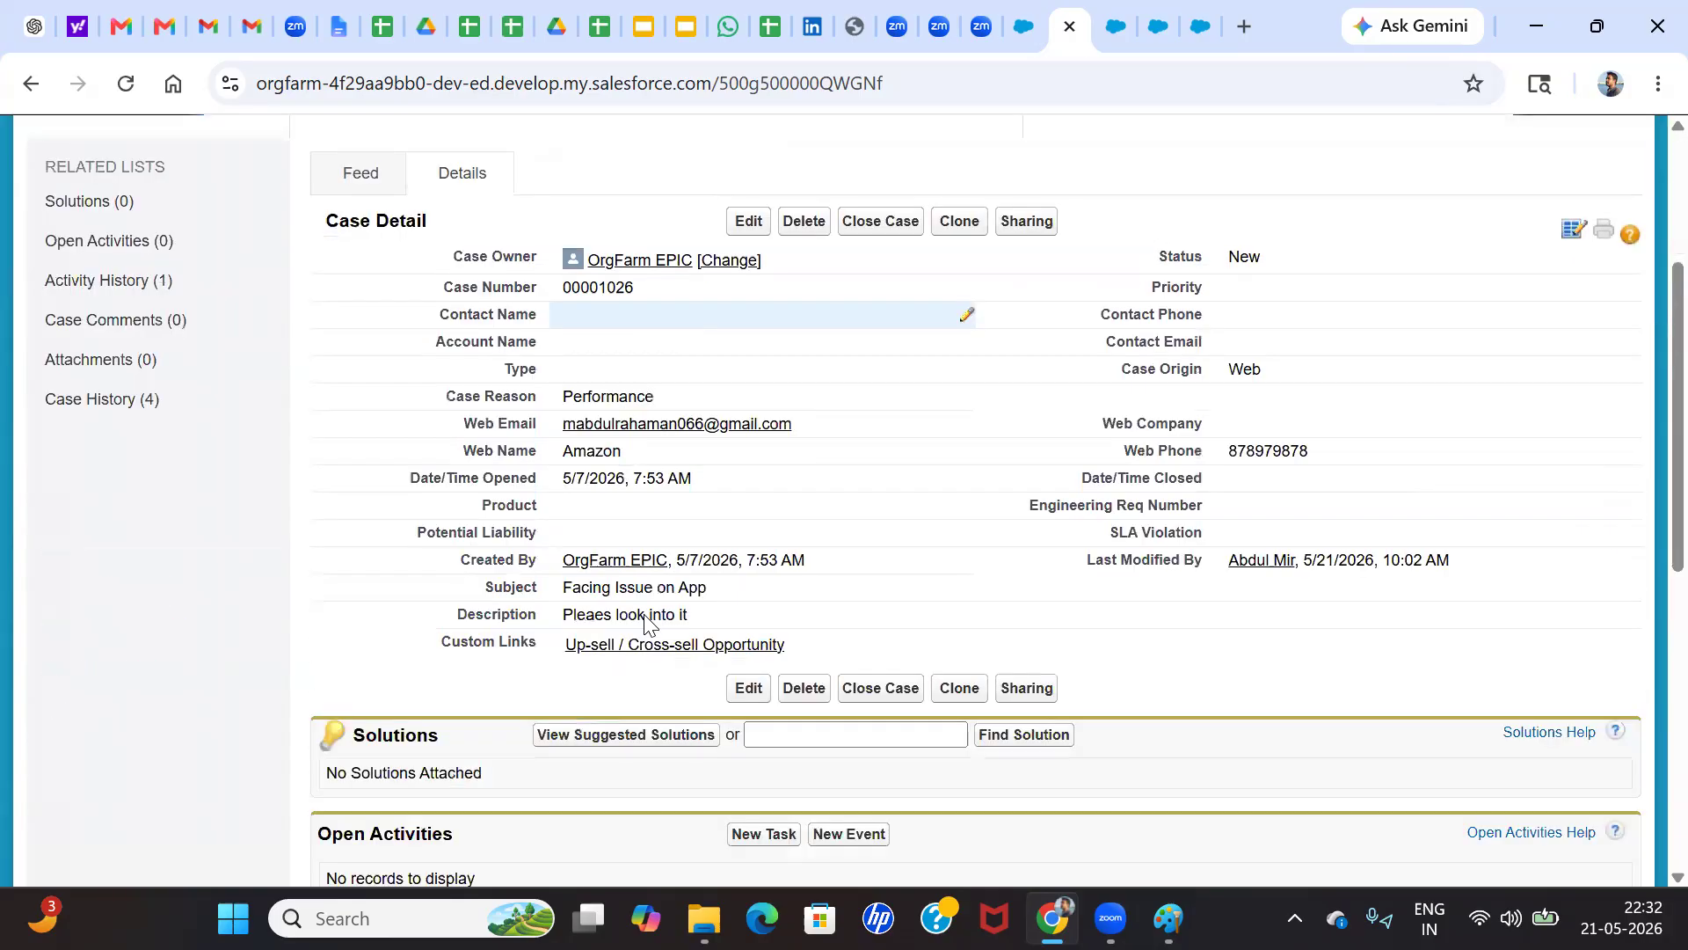
scroll(664, 588, "down", 5)
scroll(656, 563, "up", 3)
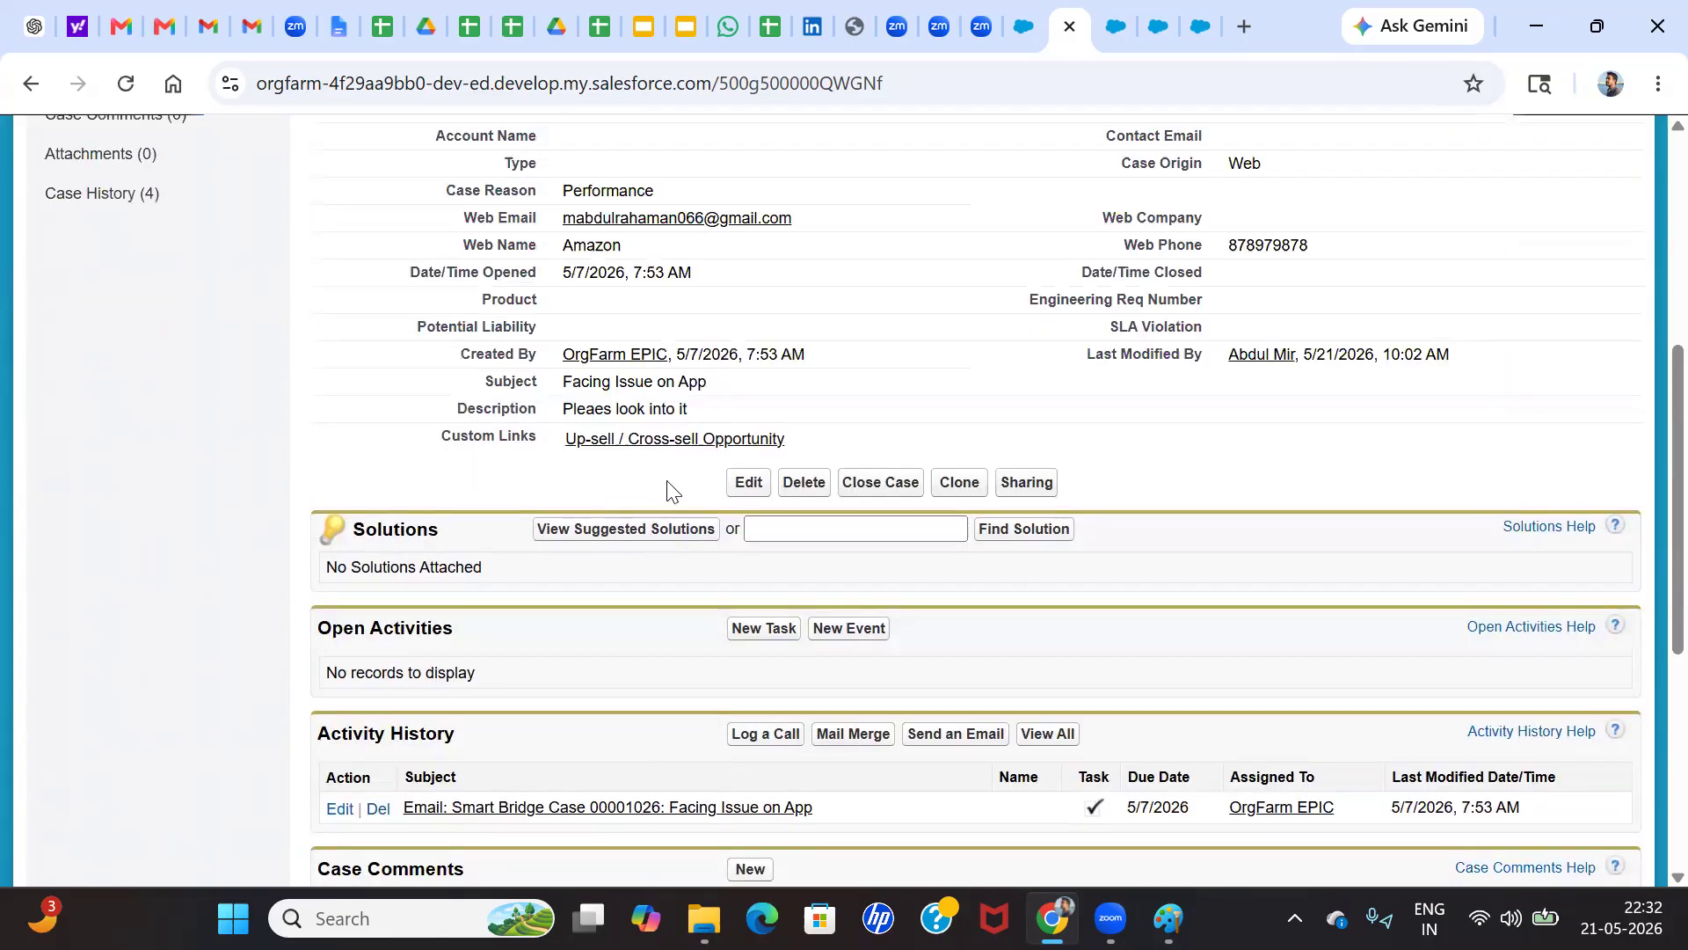
Inspect the Case History and owner fields of the "Facing Issue on App" case in Salesforce Classic
scroll(647, 582, "down", 6)
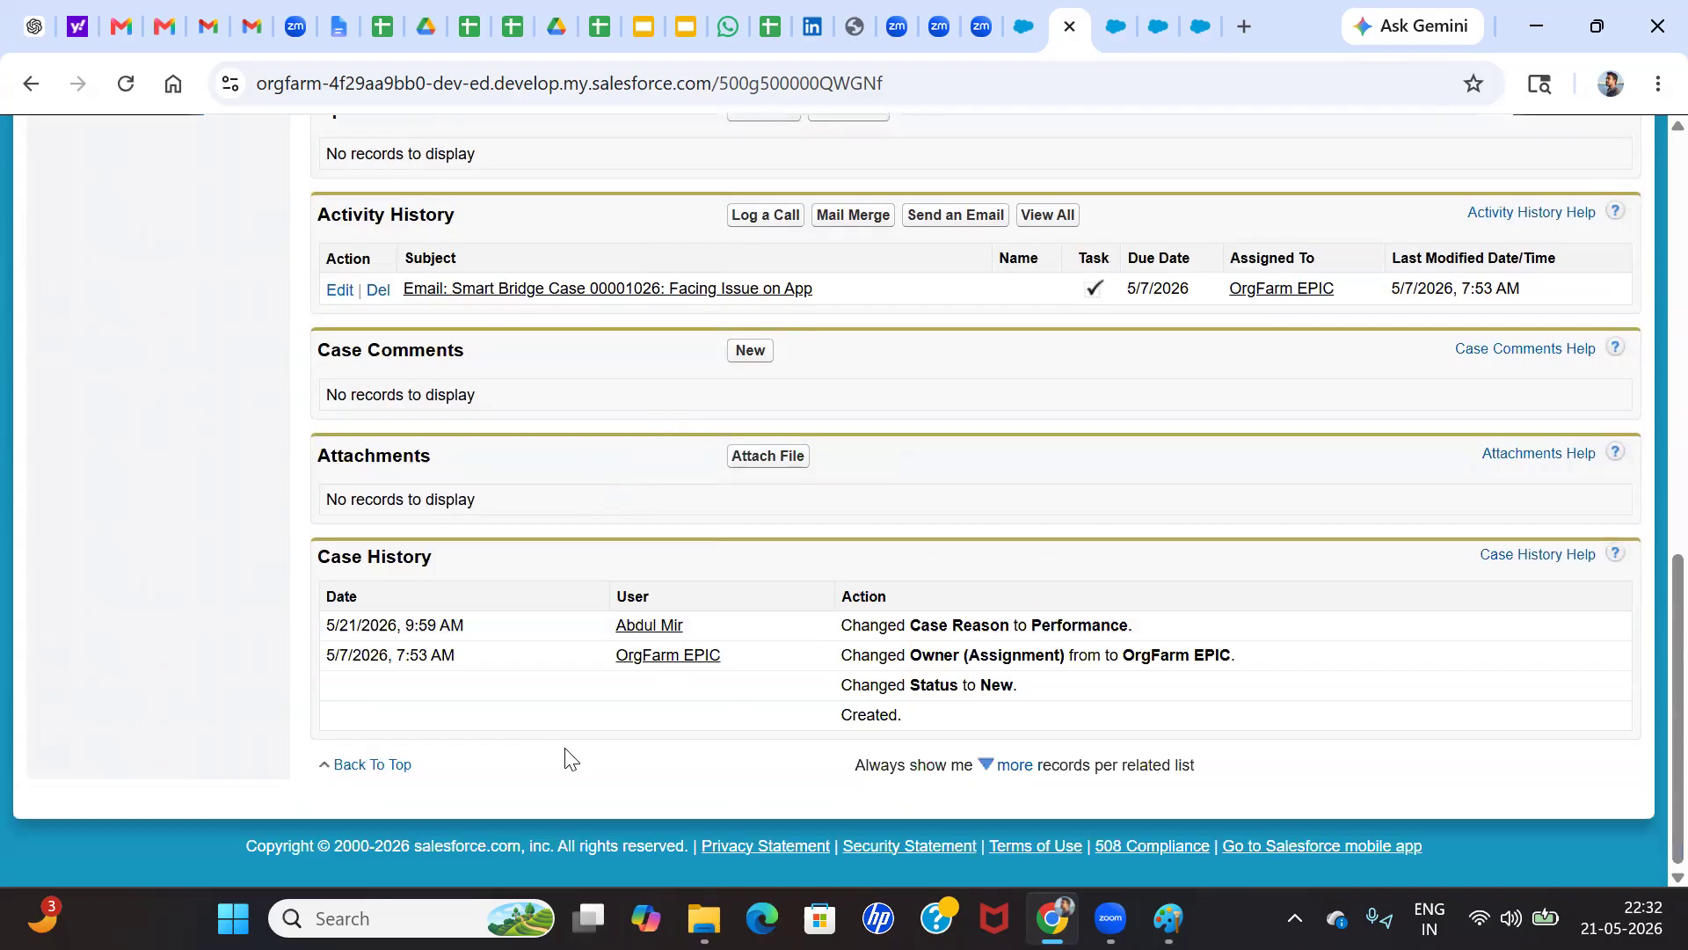
scroll(668, 630, "up", 3)
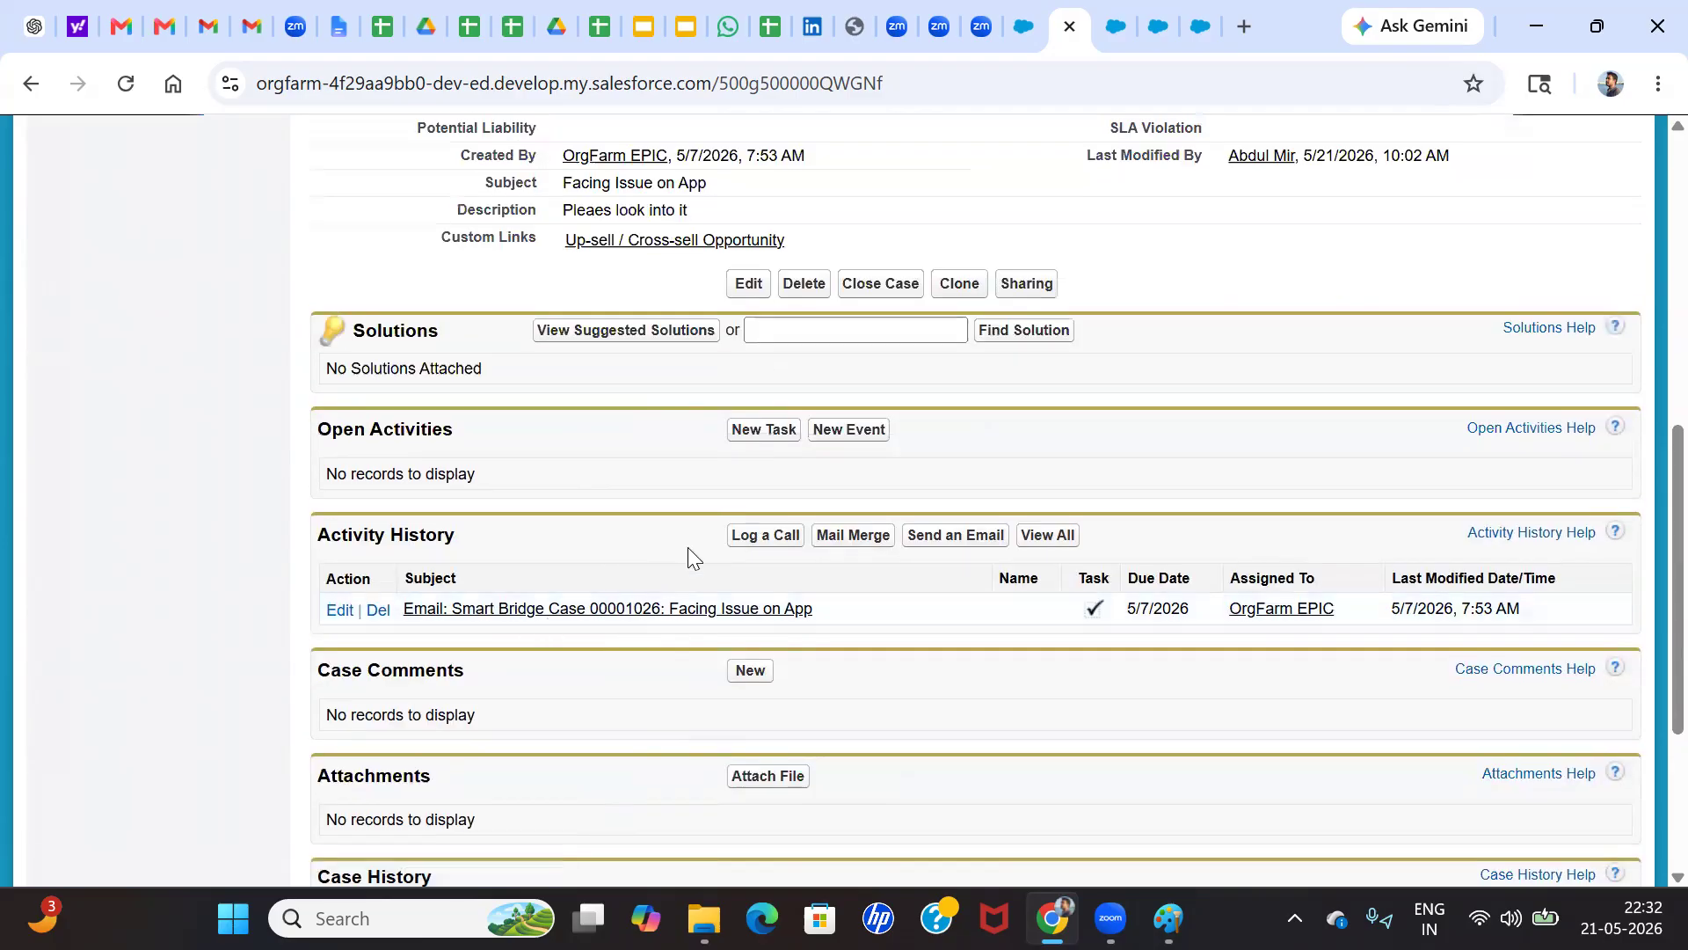
scroll(688, 547, "up", 2)
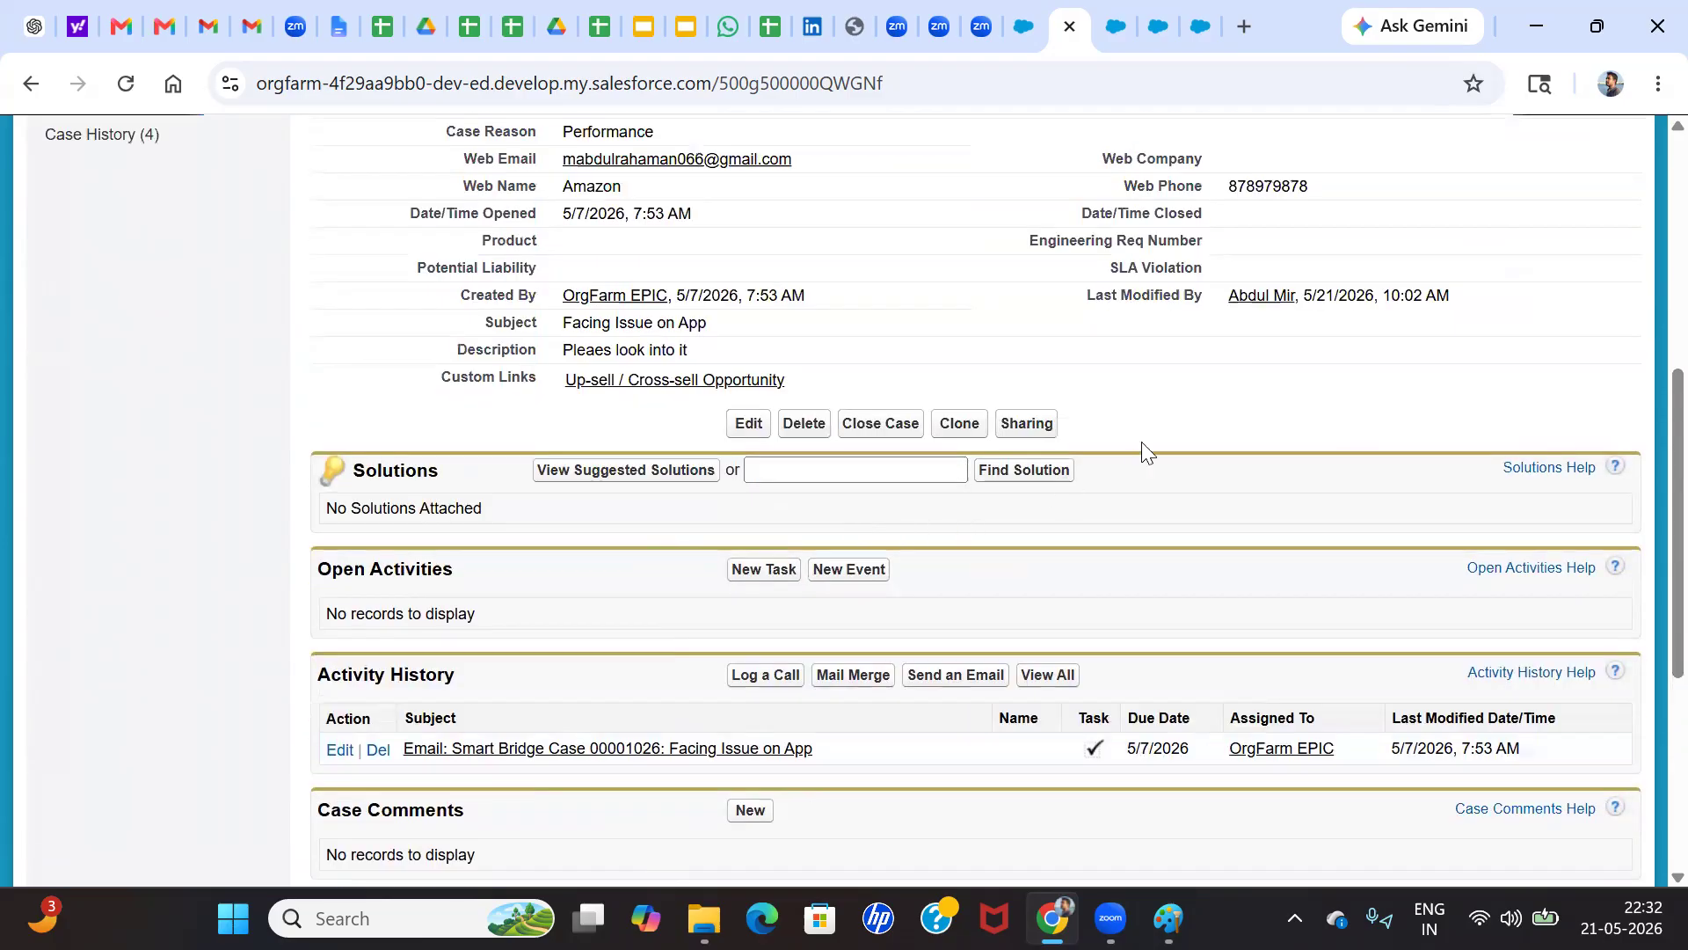
scroll(1142, 441, "up", 3)
mouse_move(640, 257)
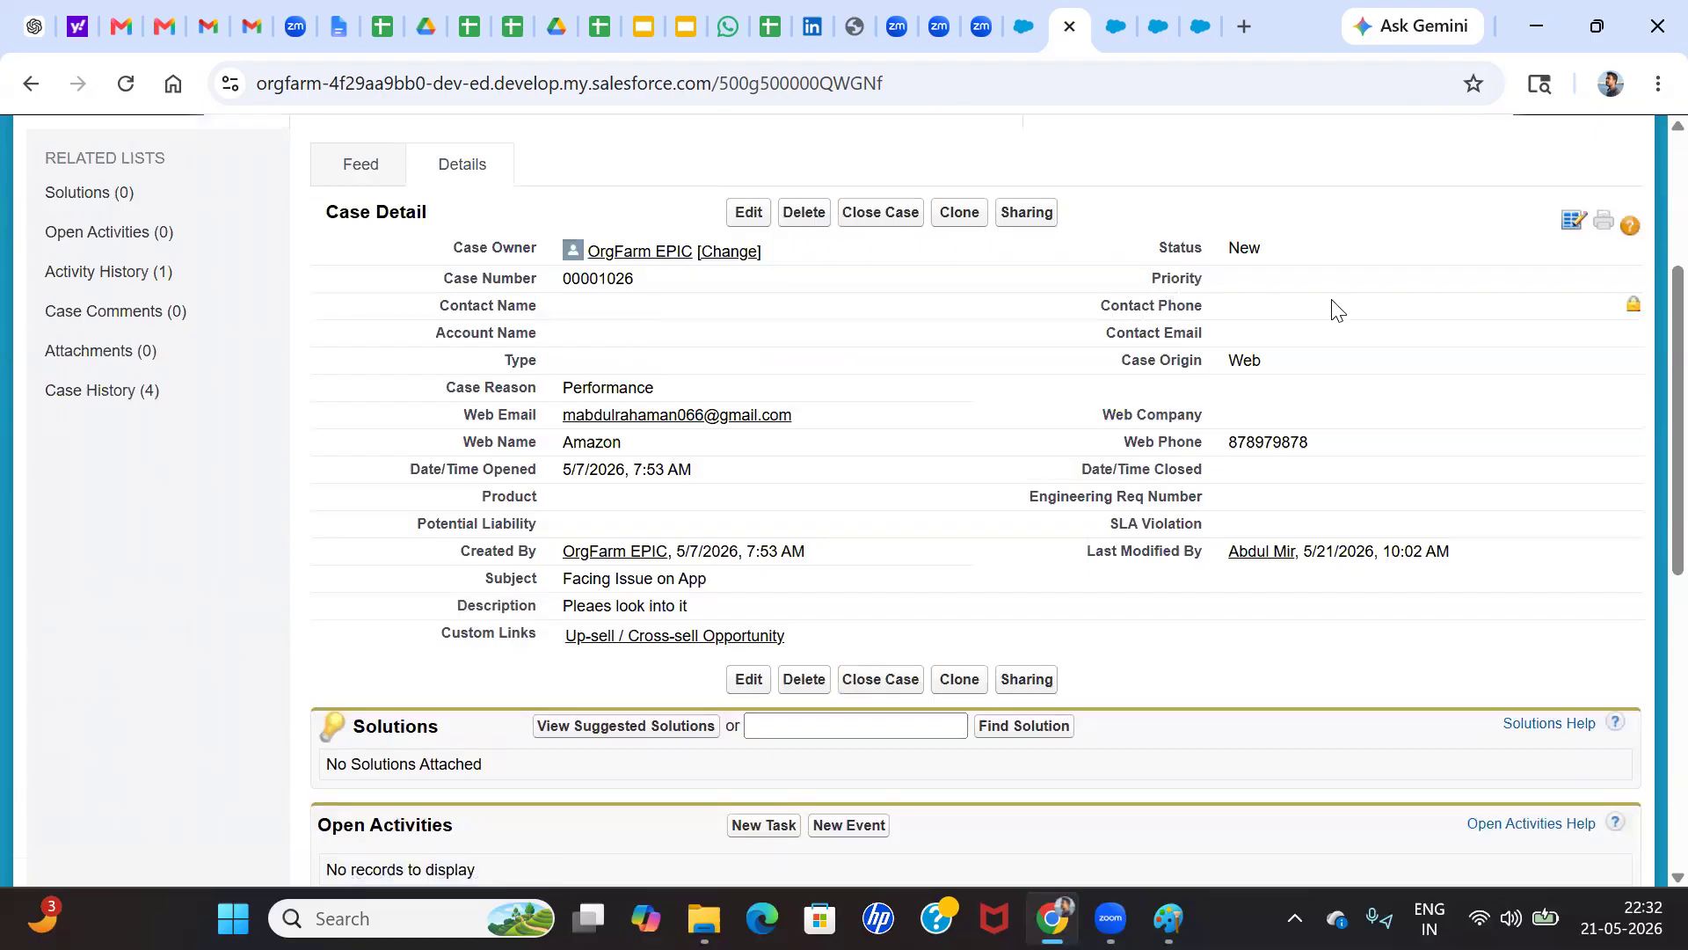
scroll(1020, 615, "down", 2)
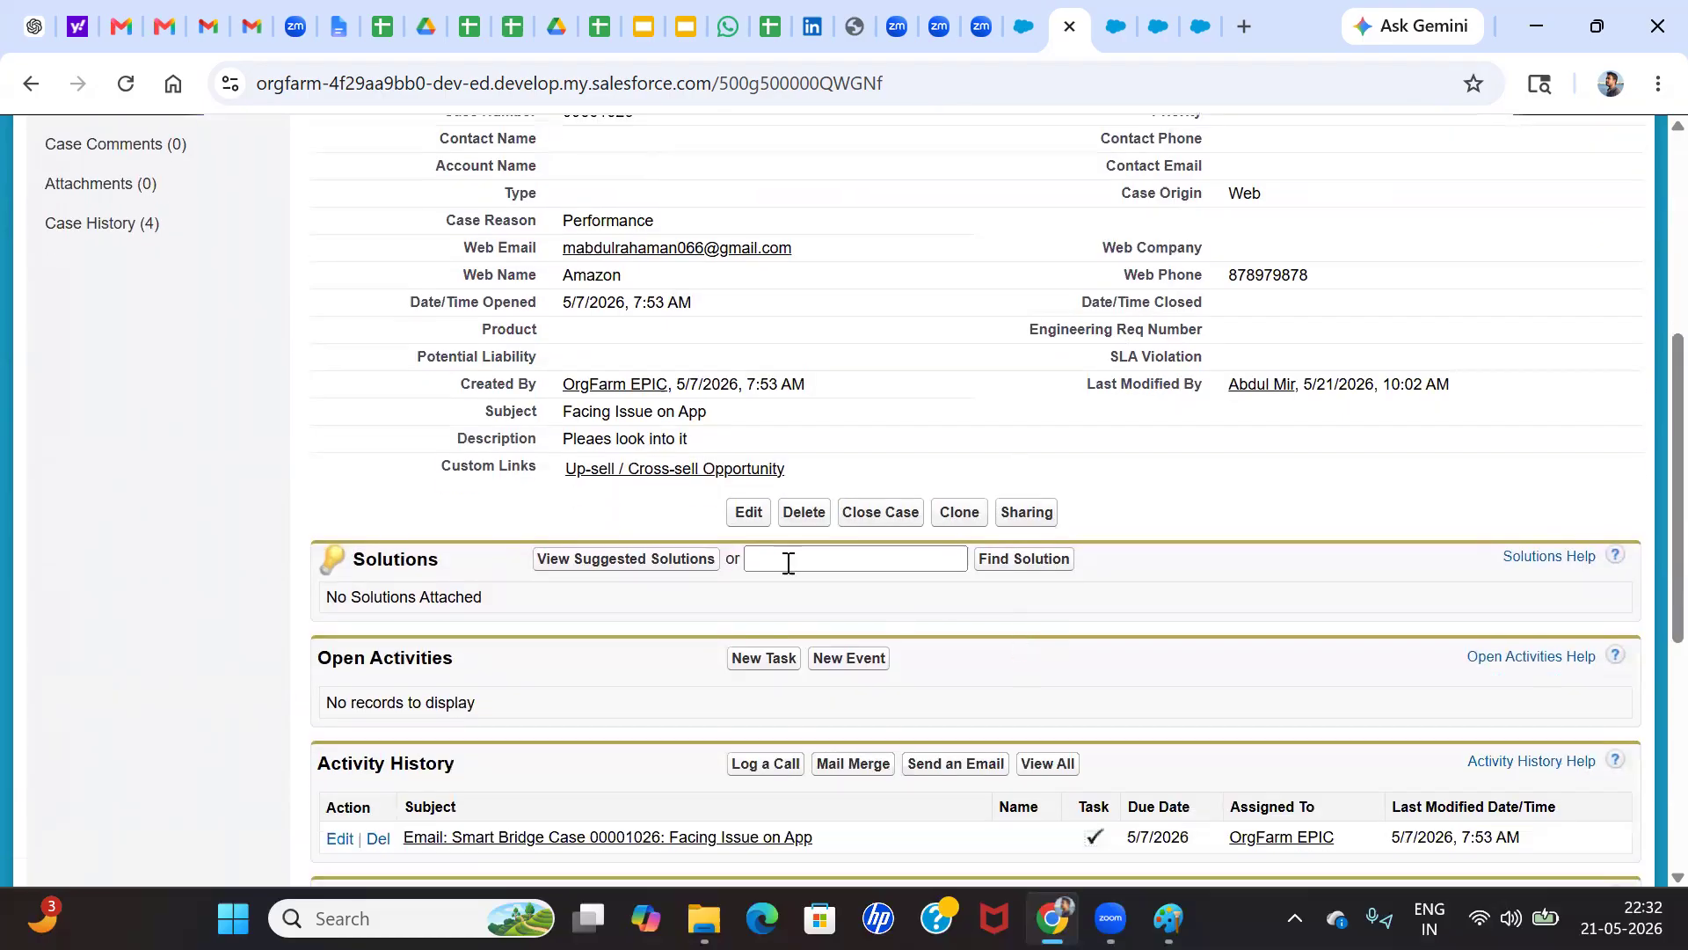
scroll(1020, 548, "up", 6)
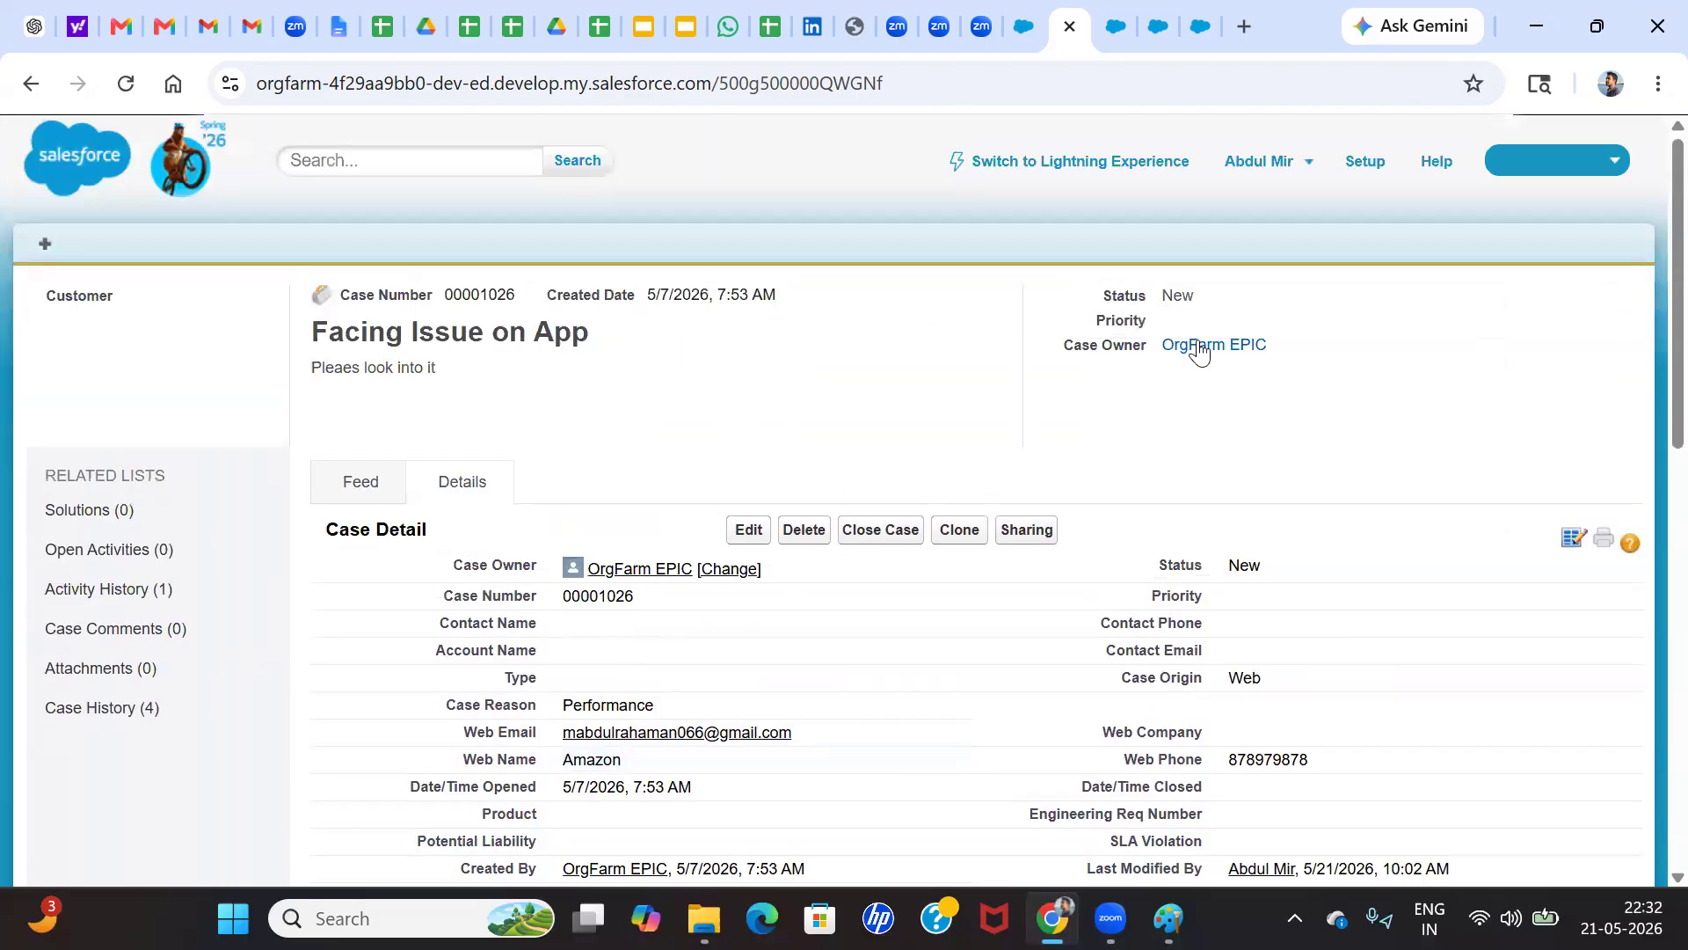
Return to Lightning Experience, open the Cases list and start a new case
left_click(1034, 37)
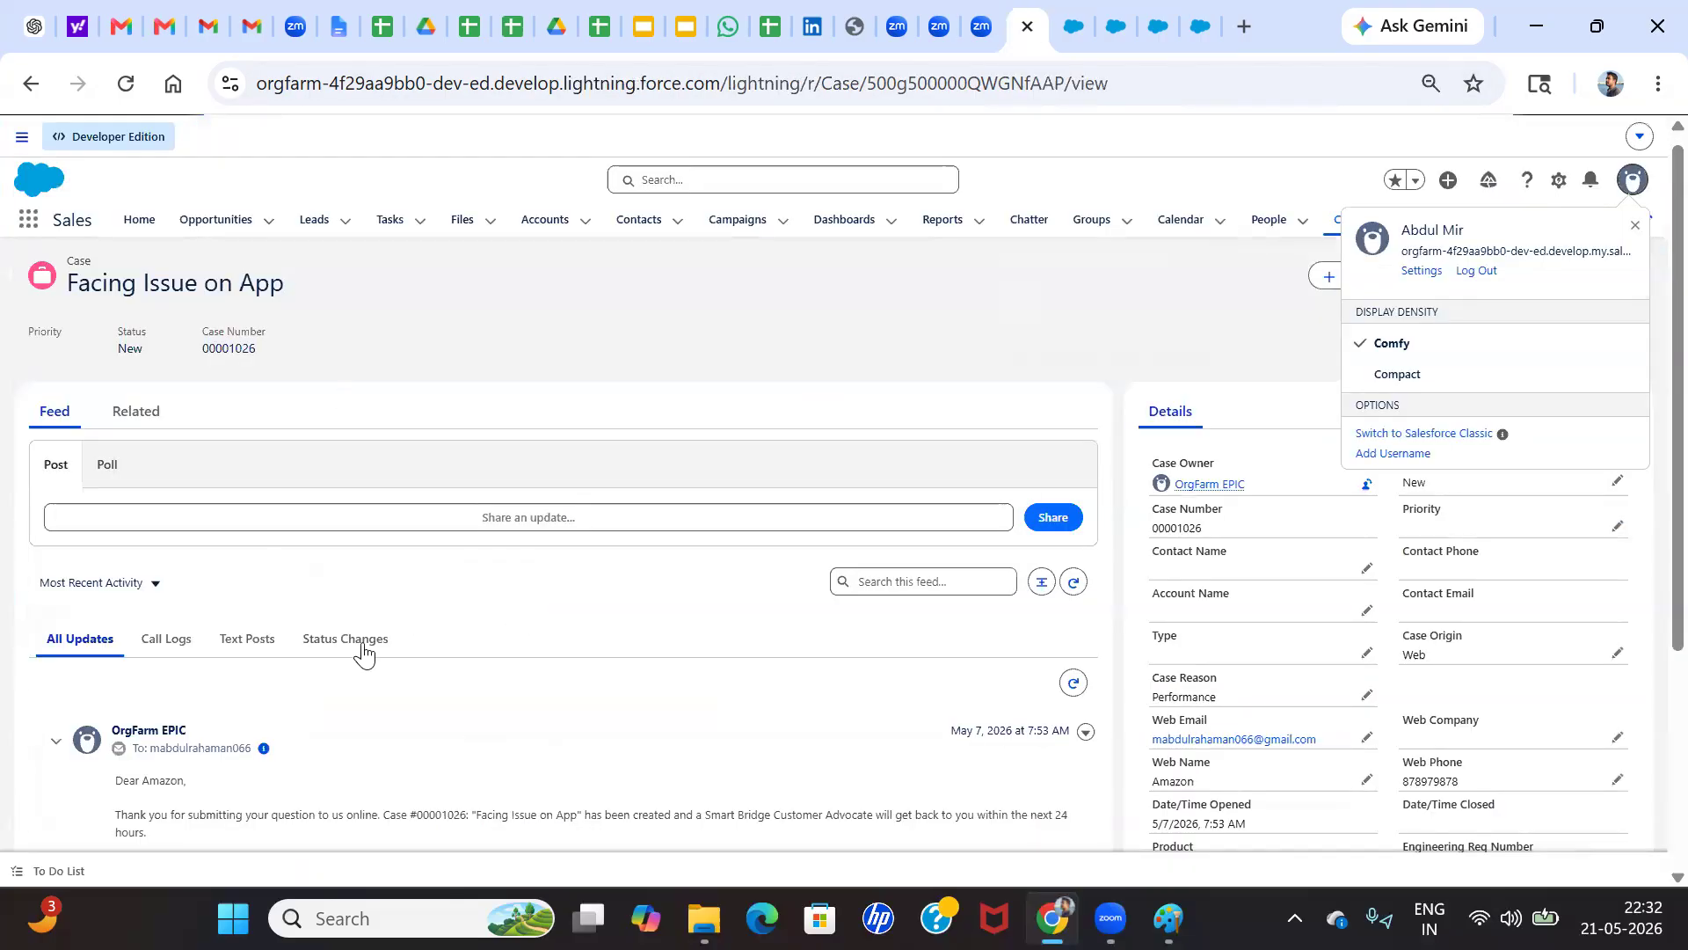
left_click(29, 220)
type("case")
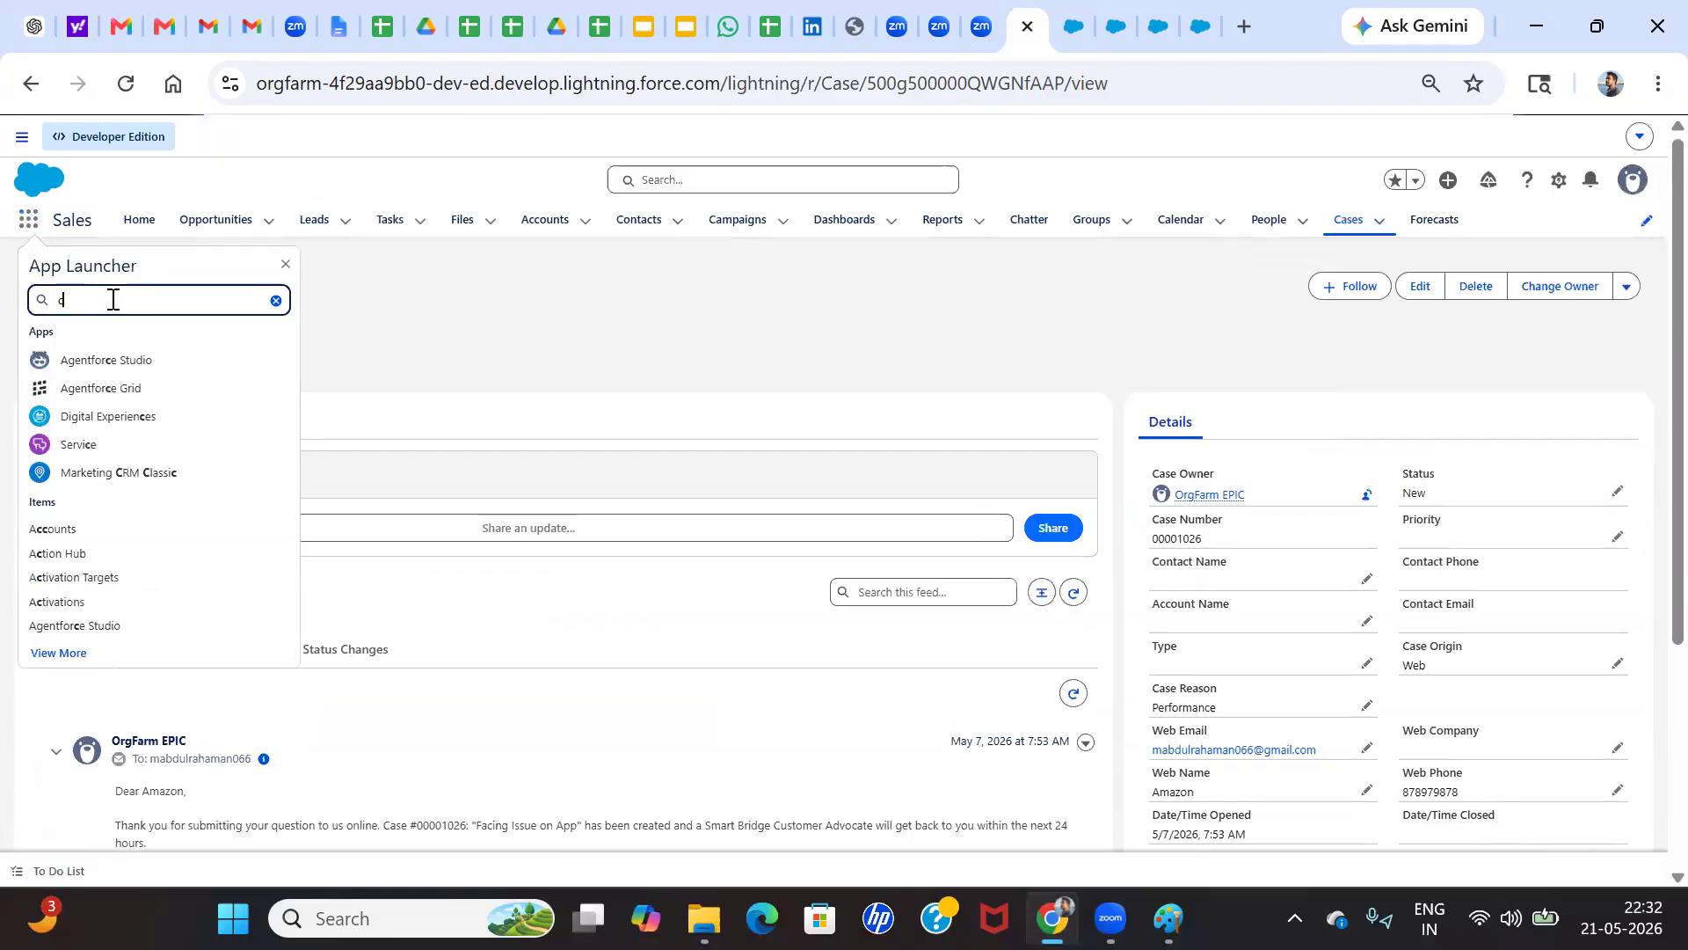
left_click(47, 413)
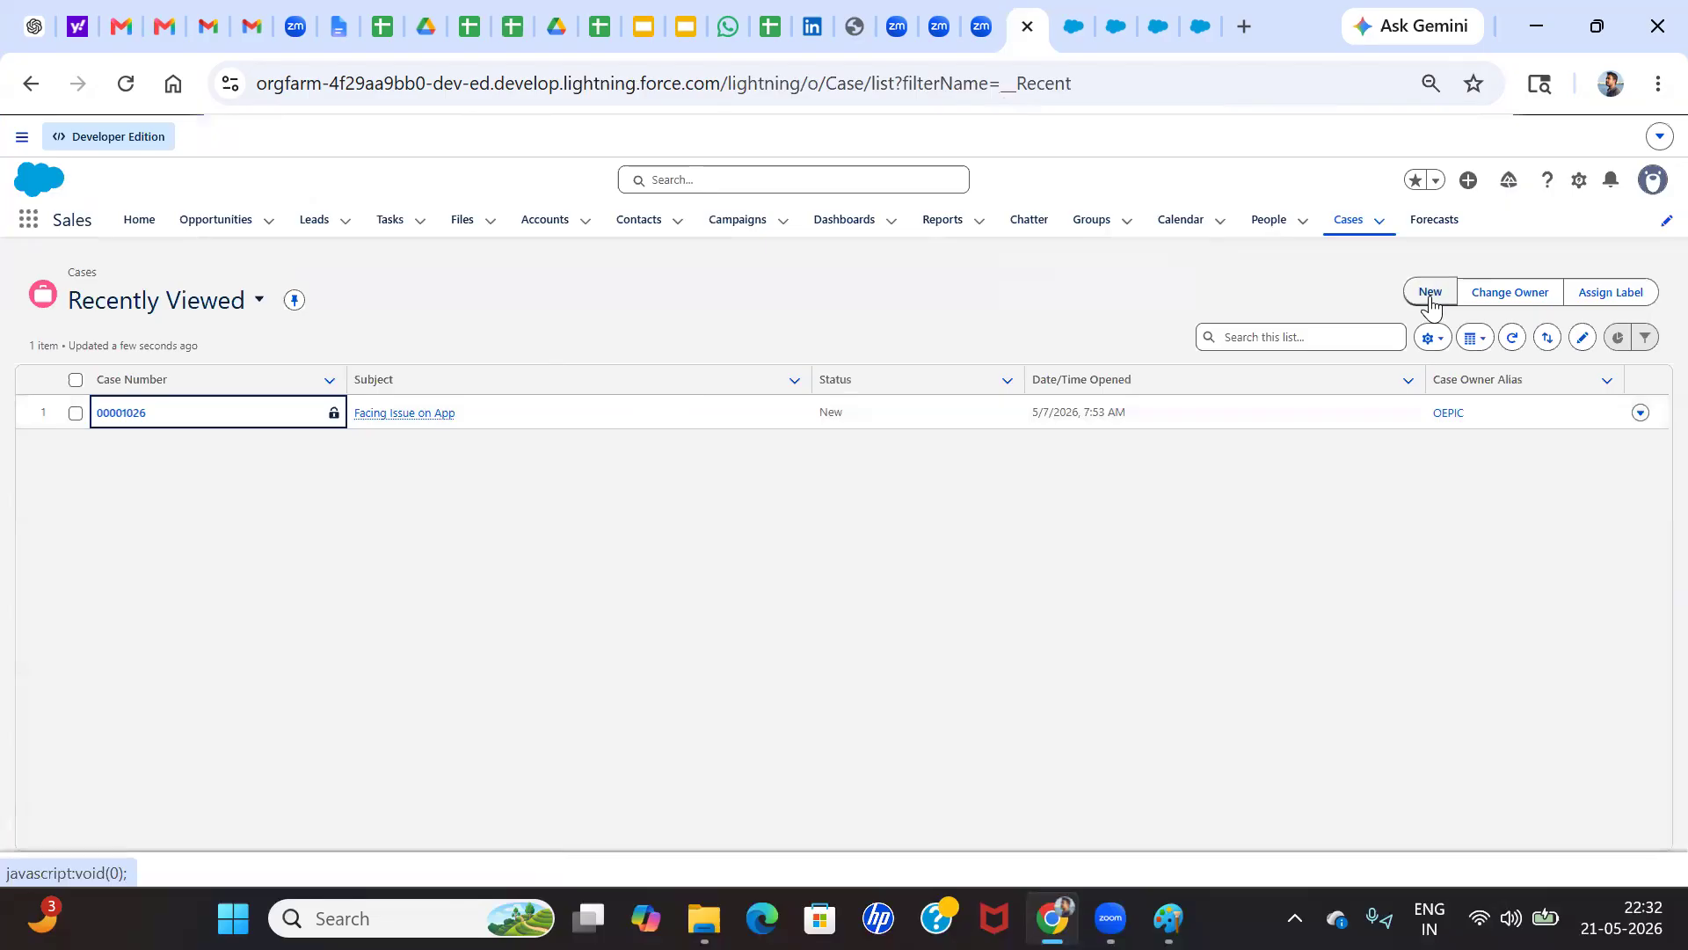
left_click(1431, 294)
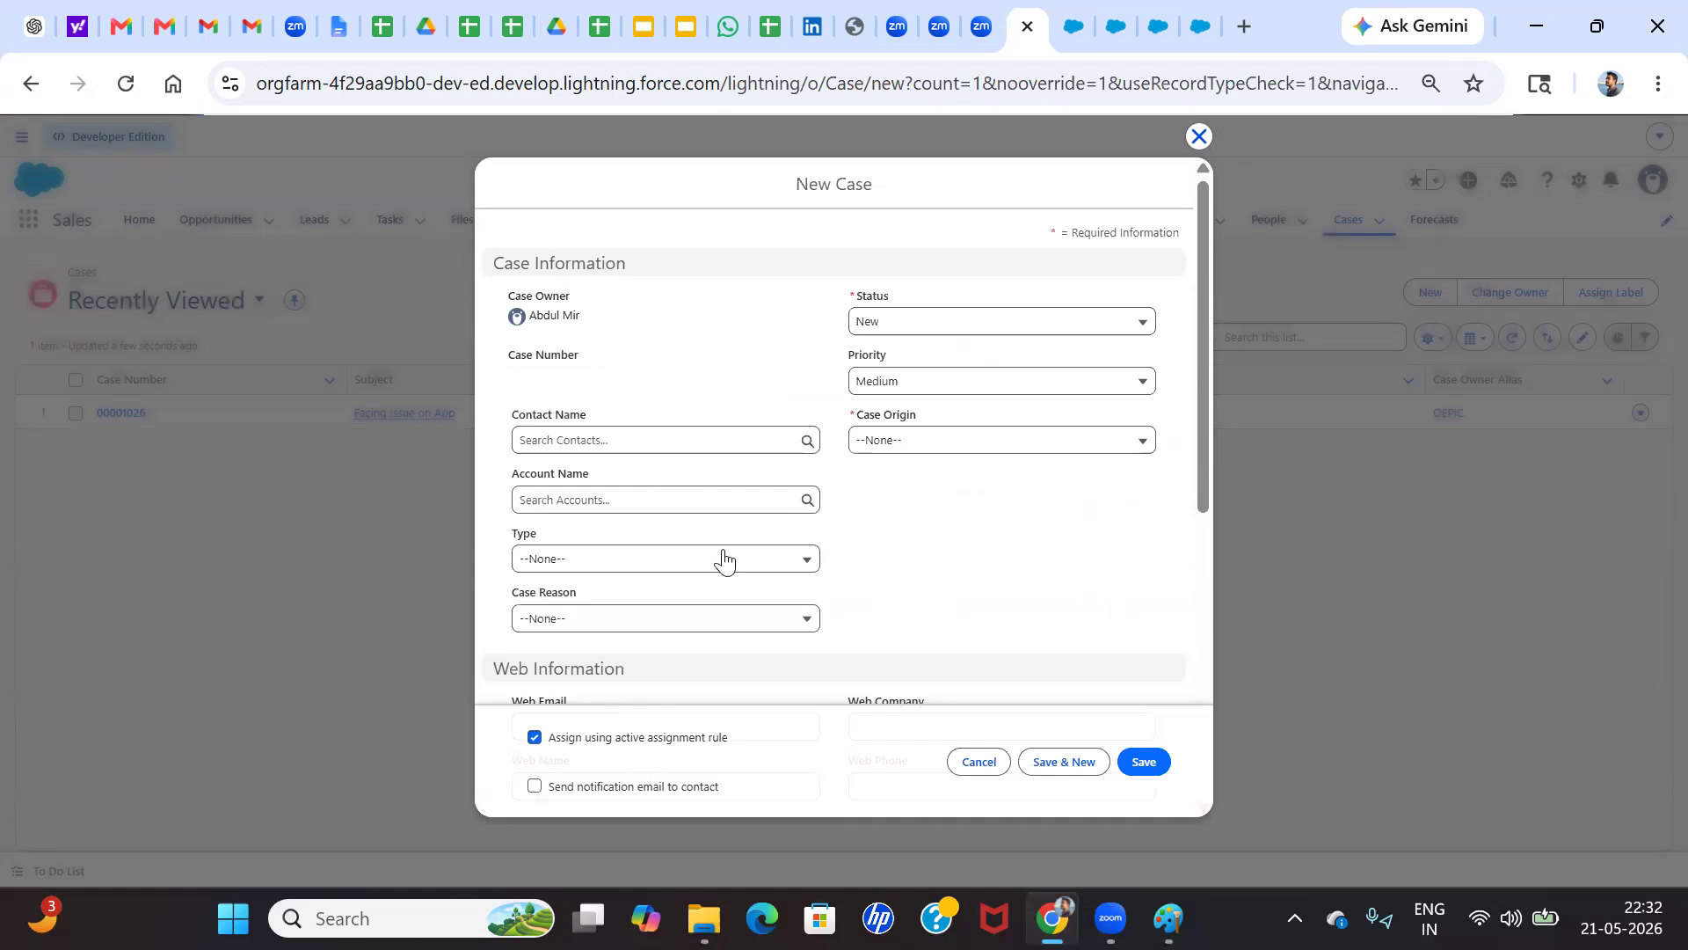
Clear the active assignment rule option on the new case and choose Performance as the Case Reason
scroll(651, 493, "down", 4)
scroll(650, 481, "up", 3)
scroll(650, 492, "up", 2)
scroll(709, 489, "down", 2)
left_click(595, 433)
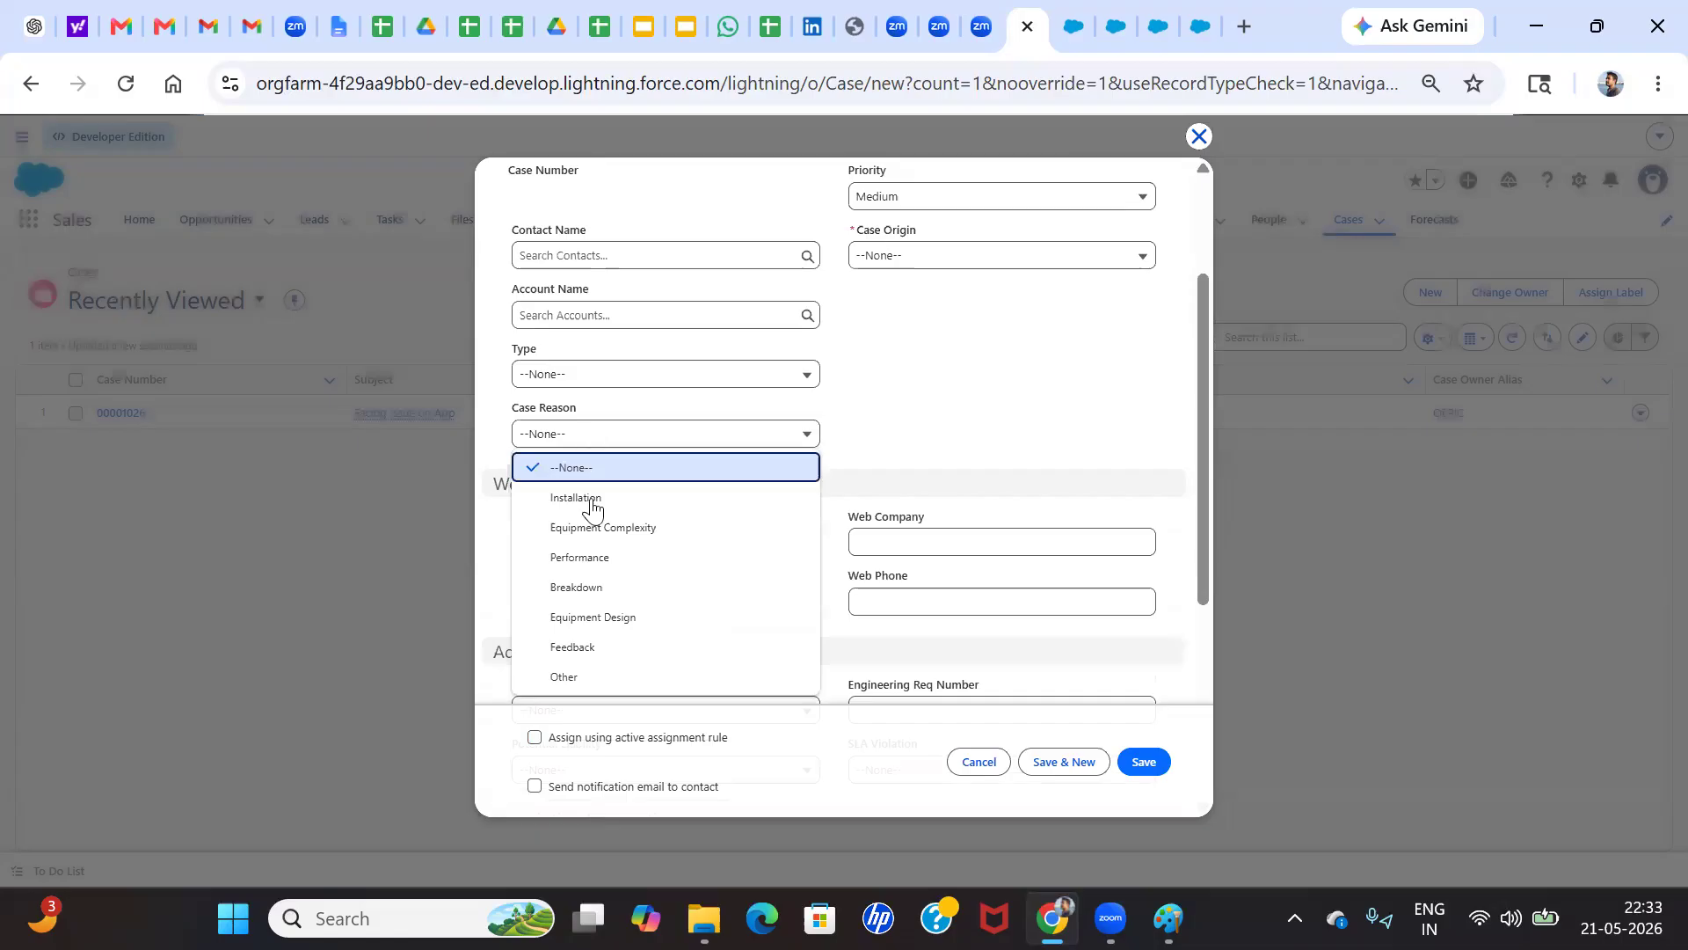
left_click(593, 559)
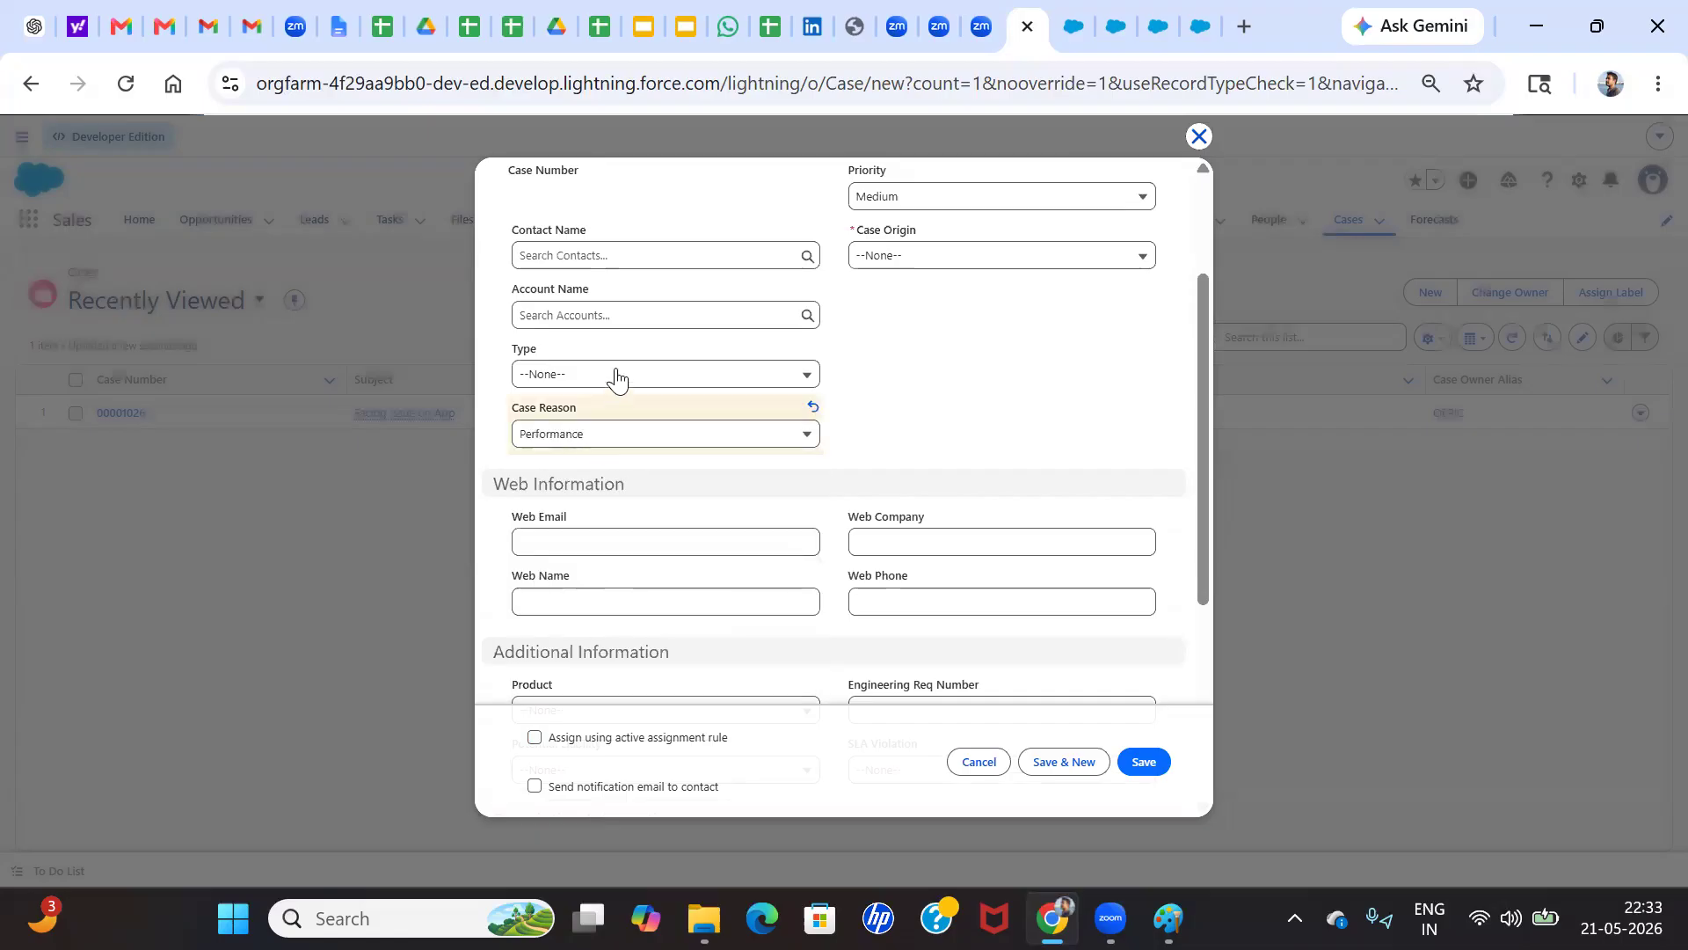
Choose Phone as the Case Origin and save the new case
scroll(618, 378, "up", 2)
scroll(708, 487, "down", 3)
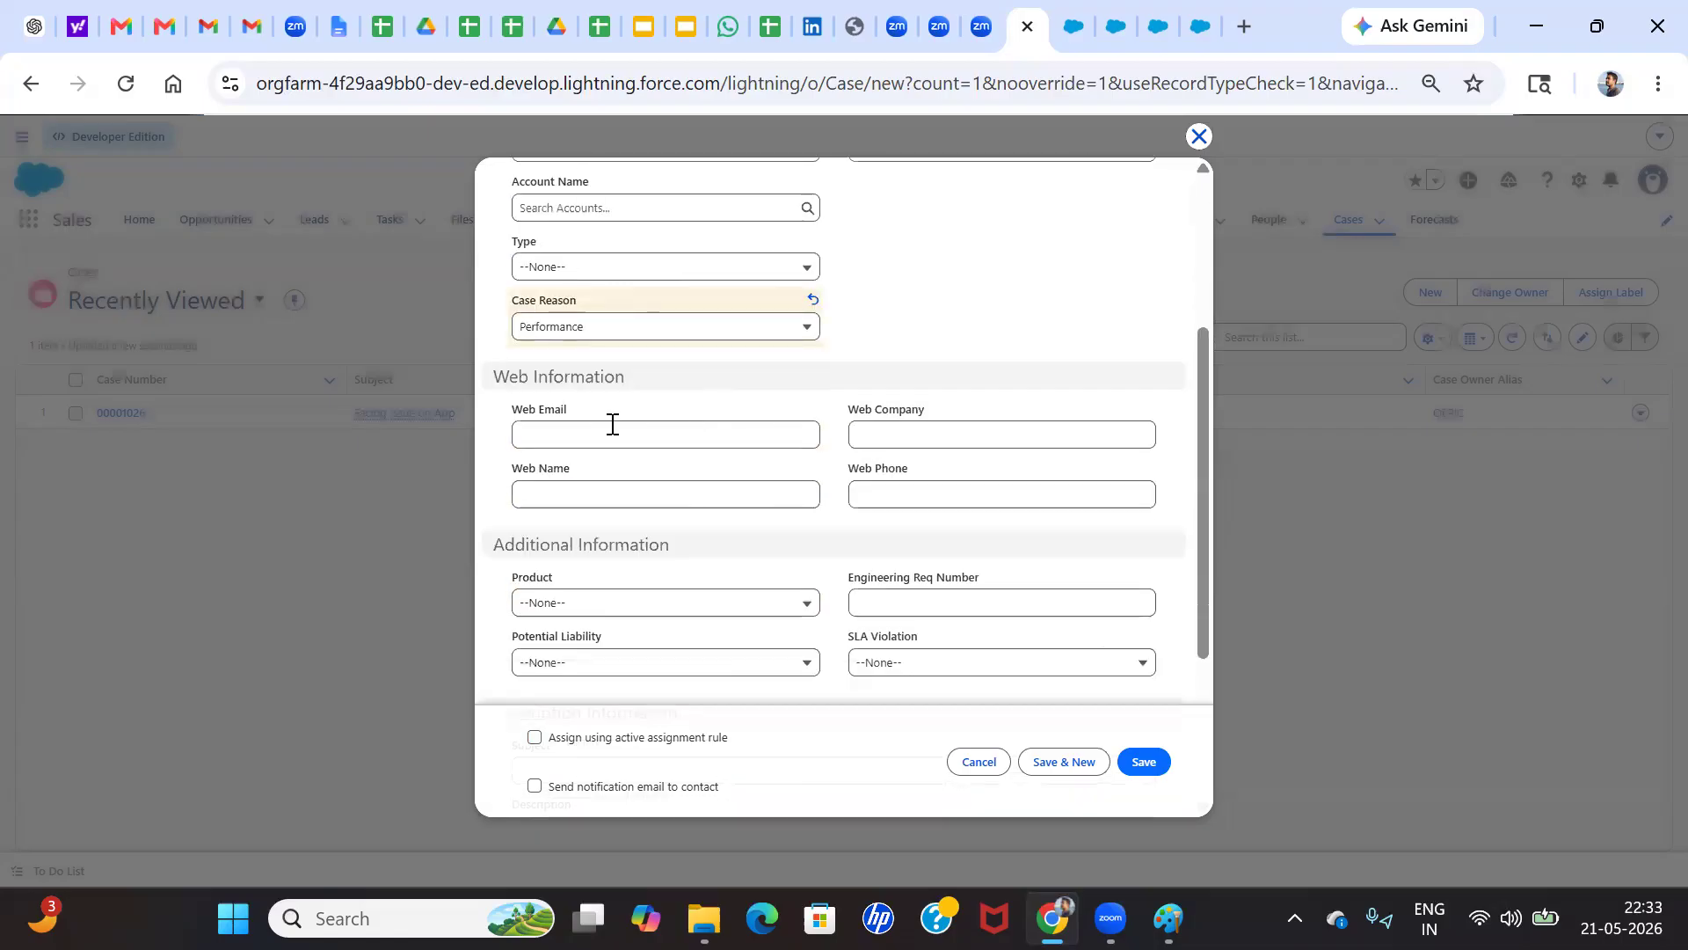
scroll(765, 433, "down", 1)
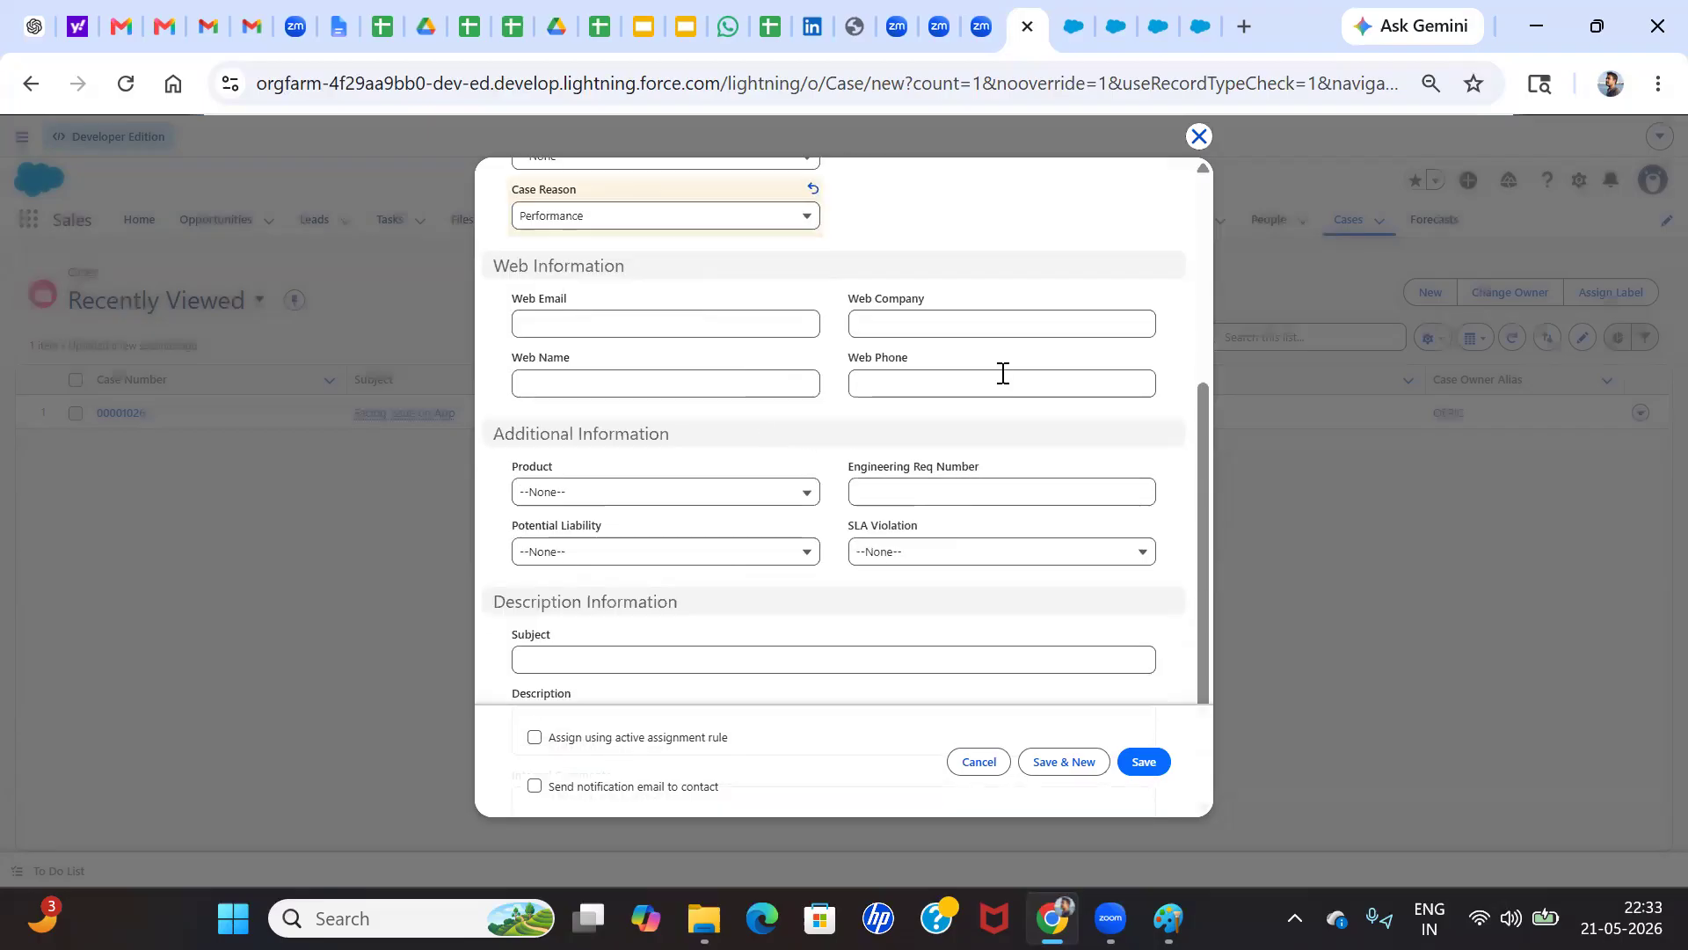
scroll(1002, 373, "up", 3)
left_click(908, 362)
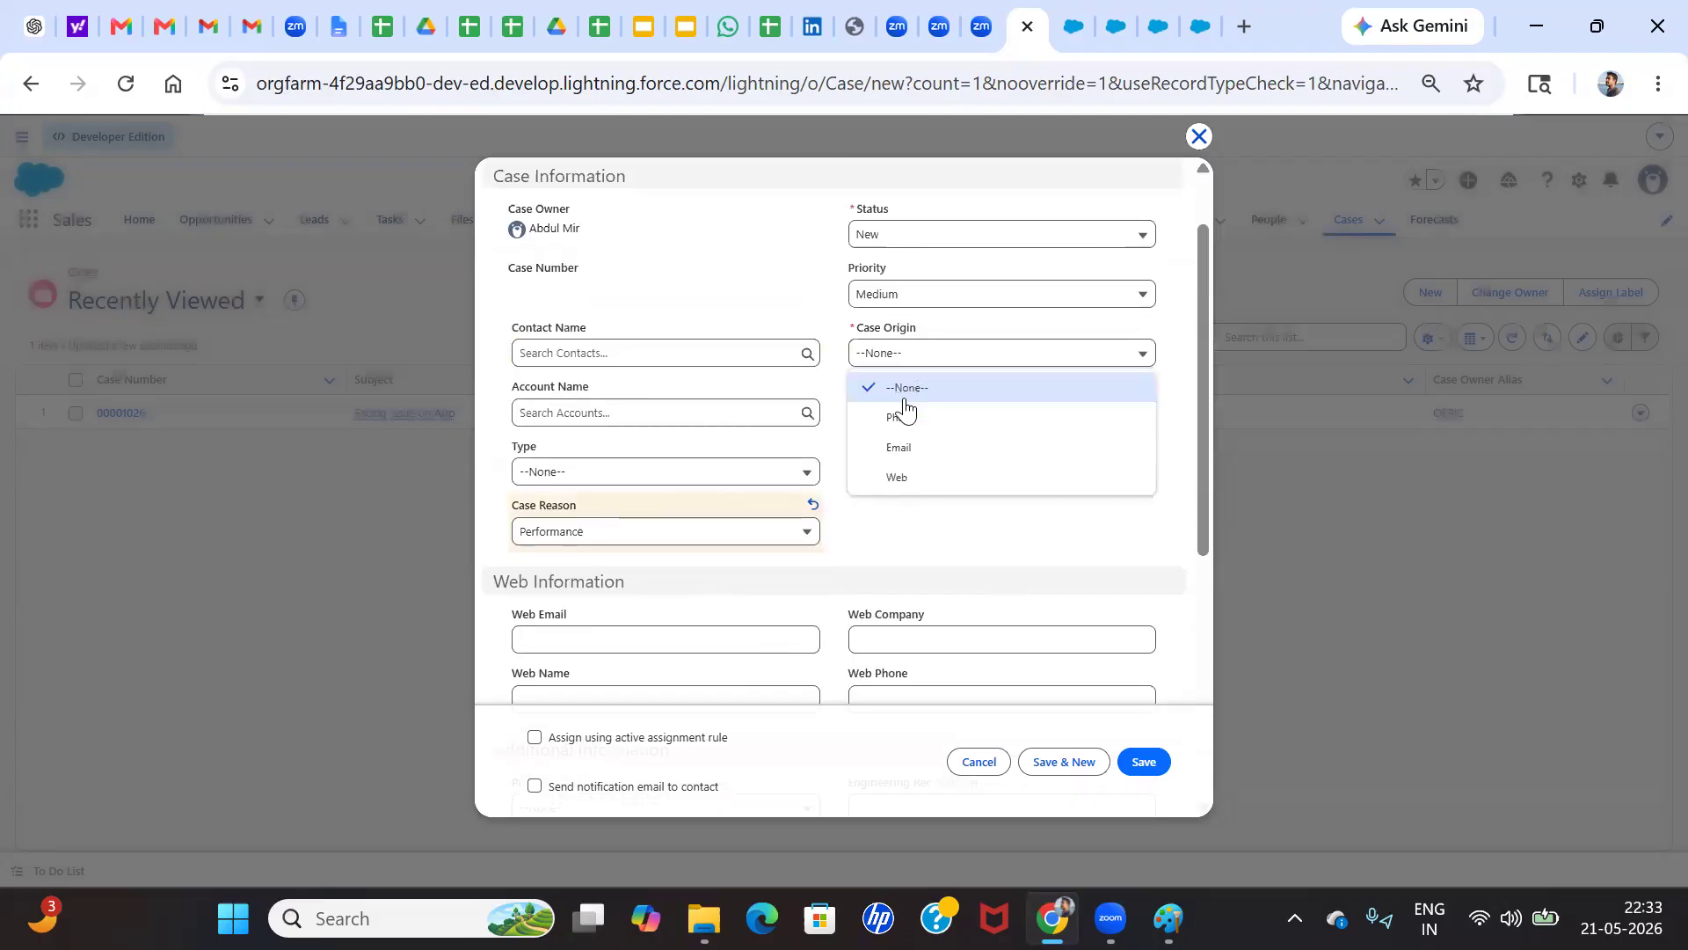
left_click(902, 418)
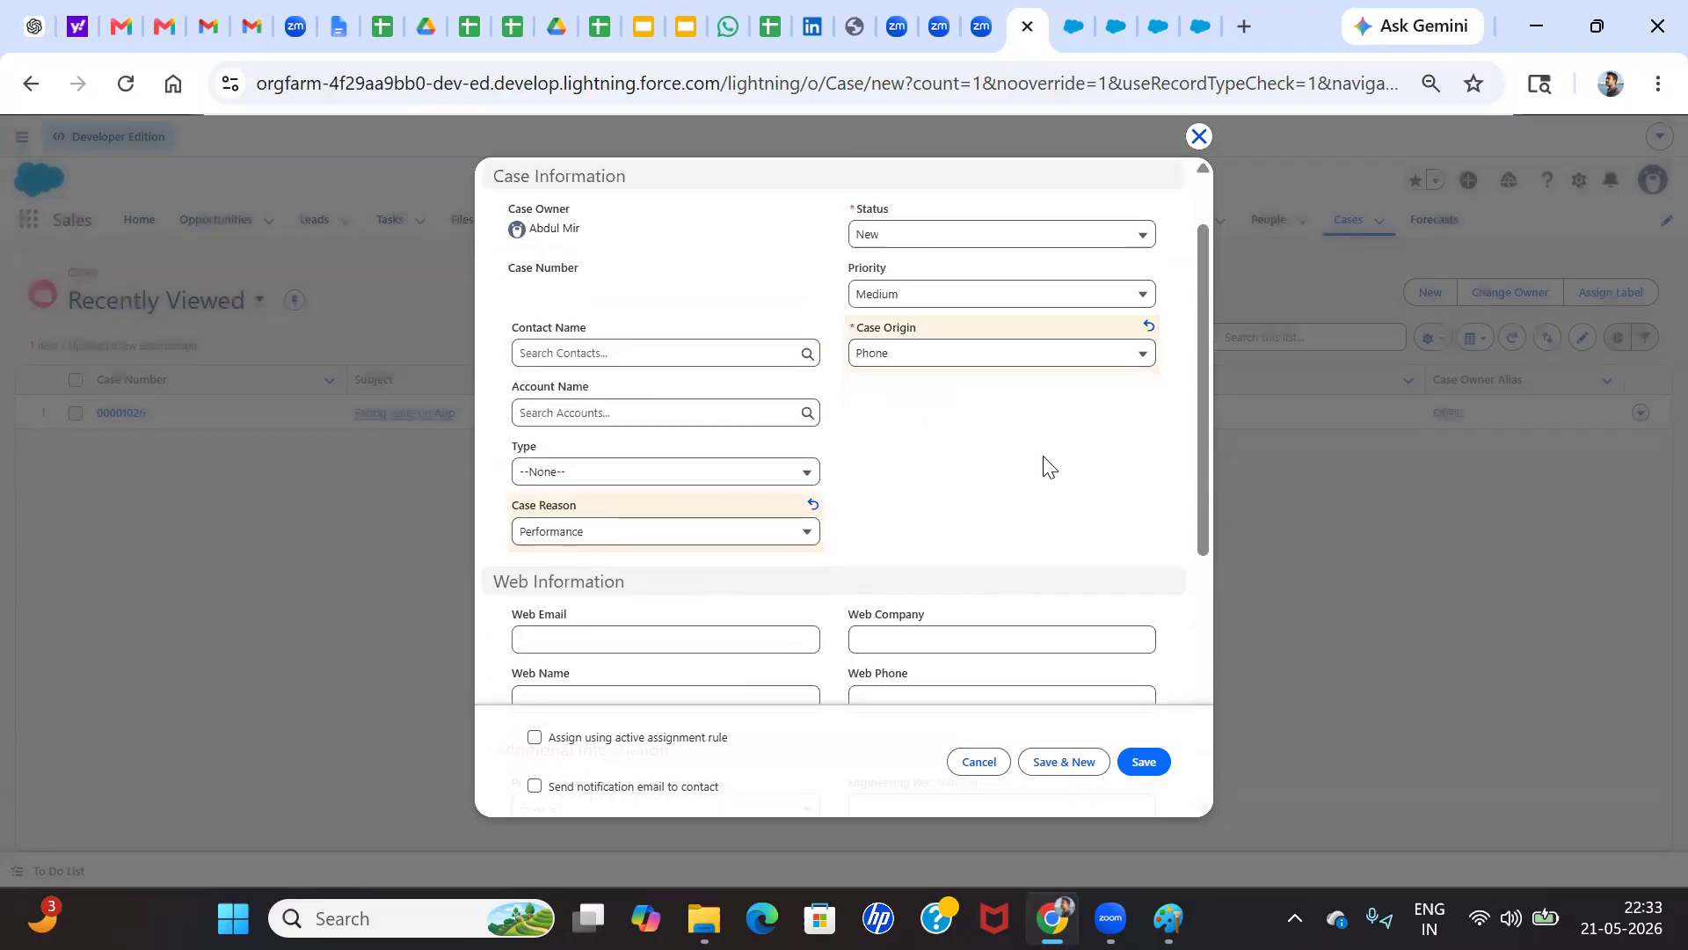
left_click(1145, 763)
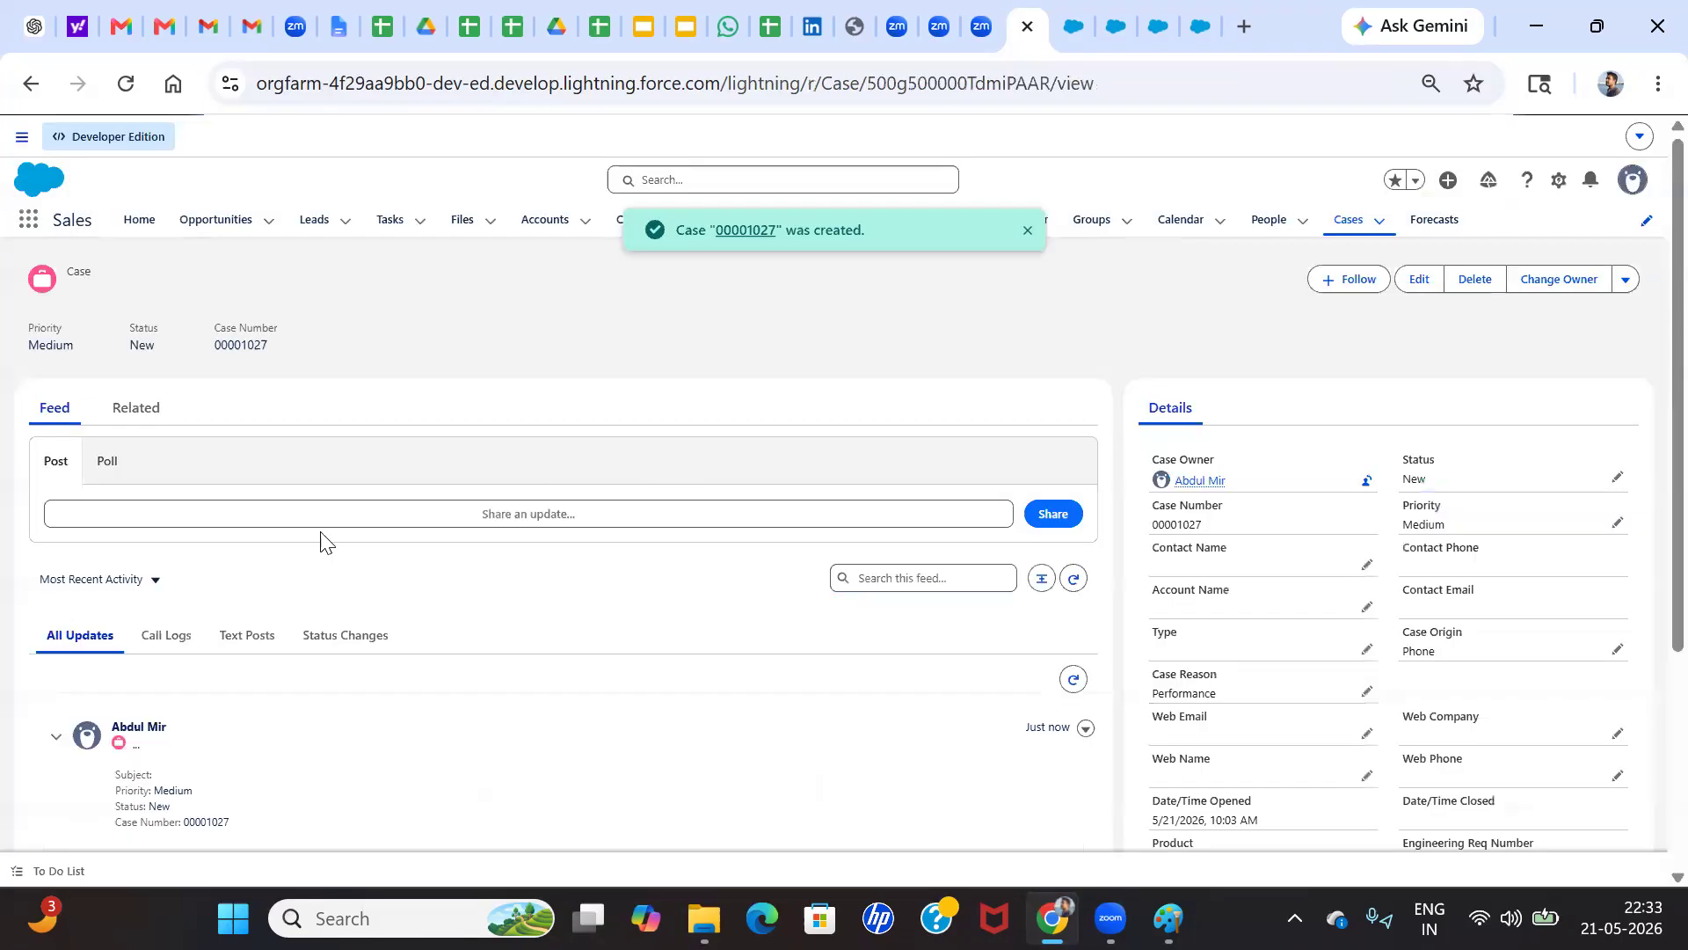
Review the newly created case's details and its Status Changes feed for the assigned owner
scroll(1284, 613, "down", 3)
scroll(1284, 613, "down", 1)
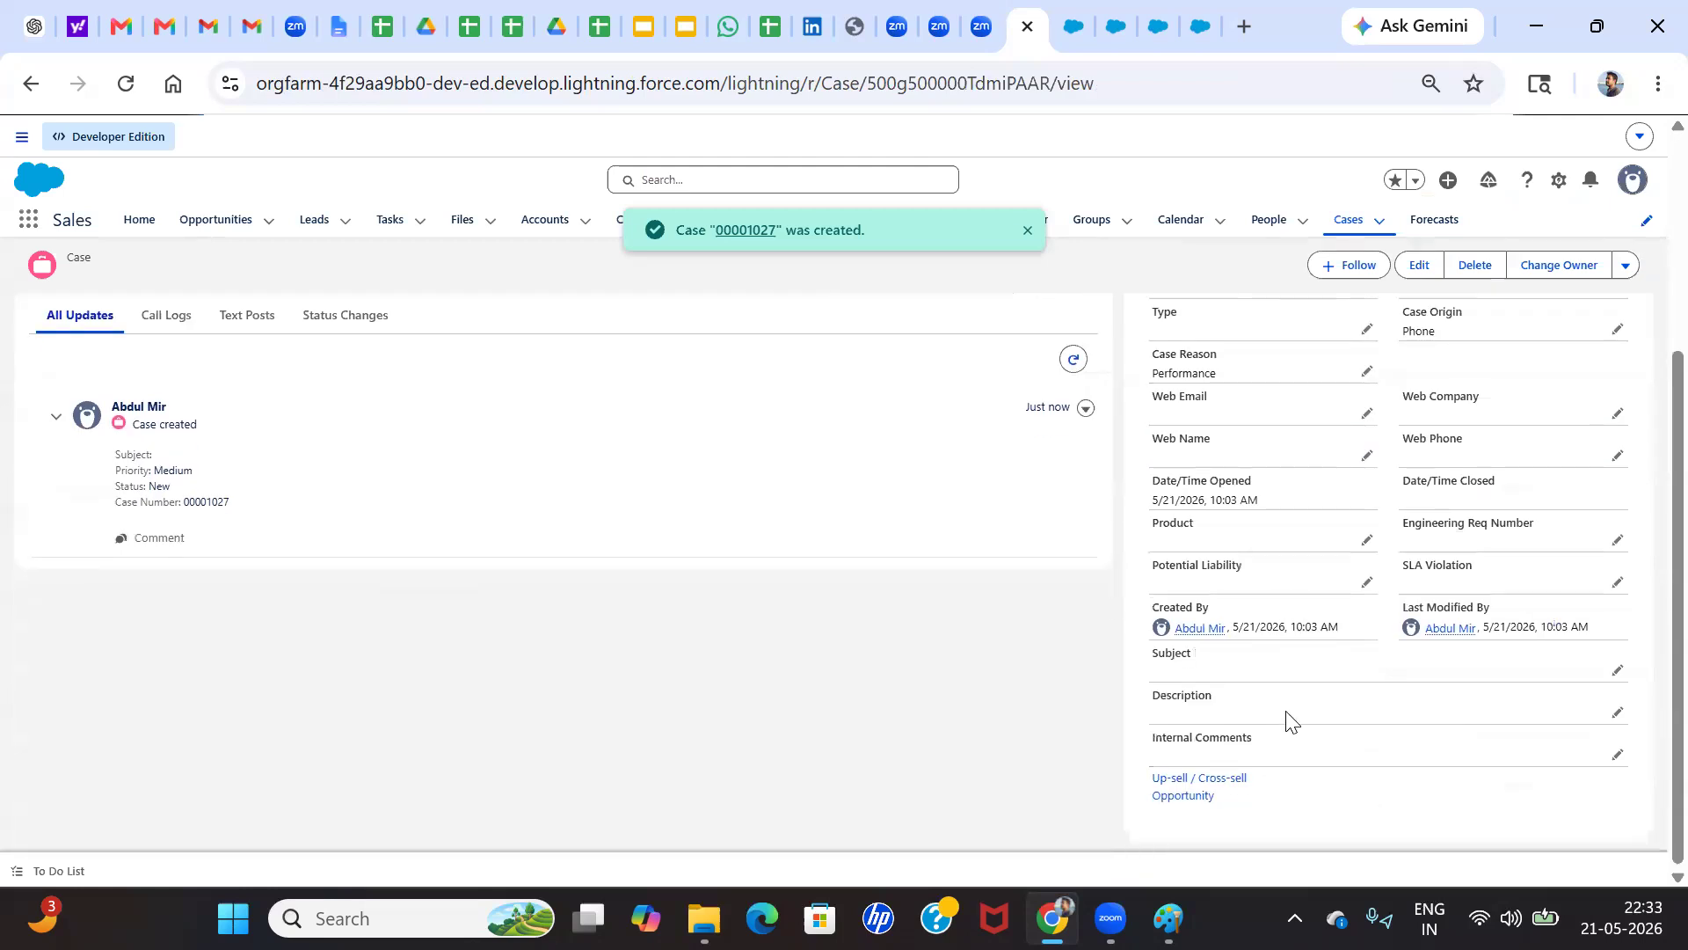
scroll(1006, 599, "up", 5)
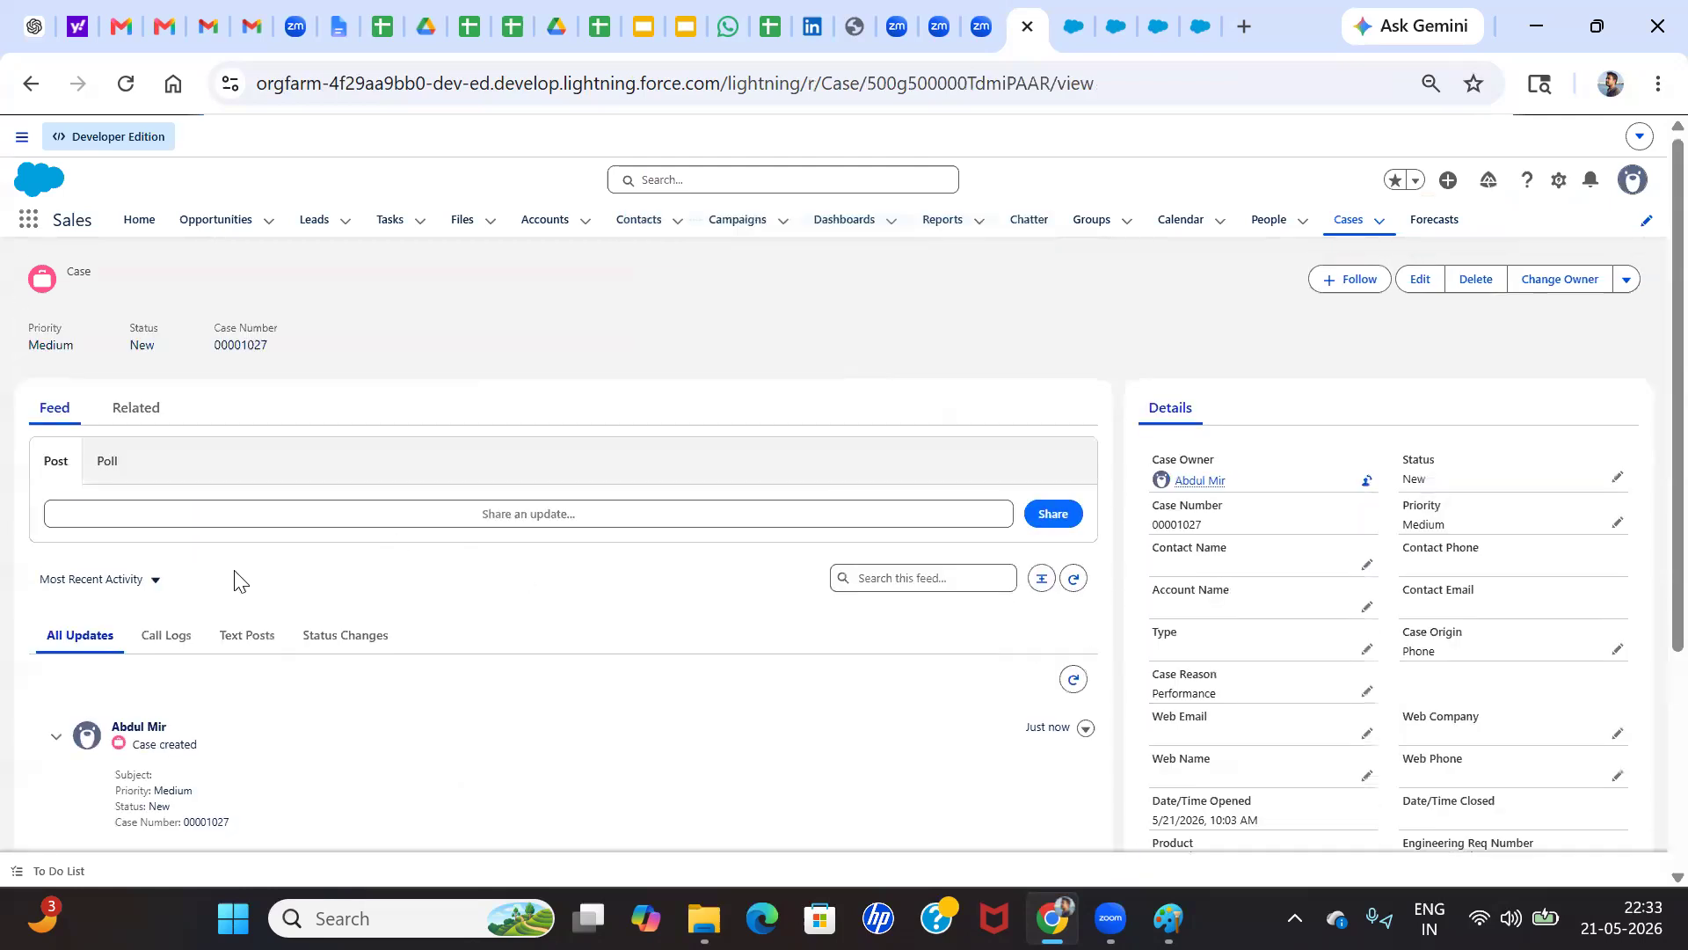
left_click(350, 640)
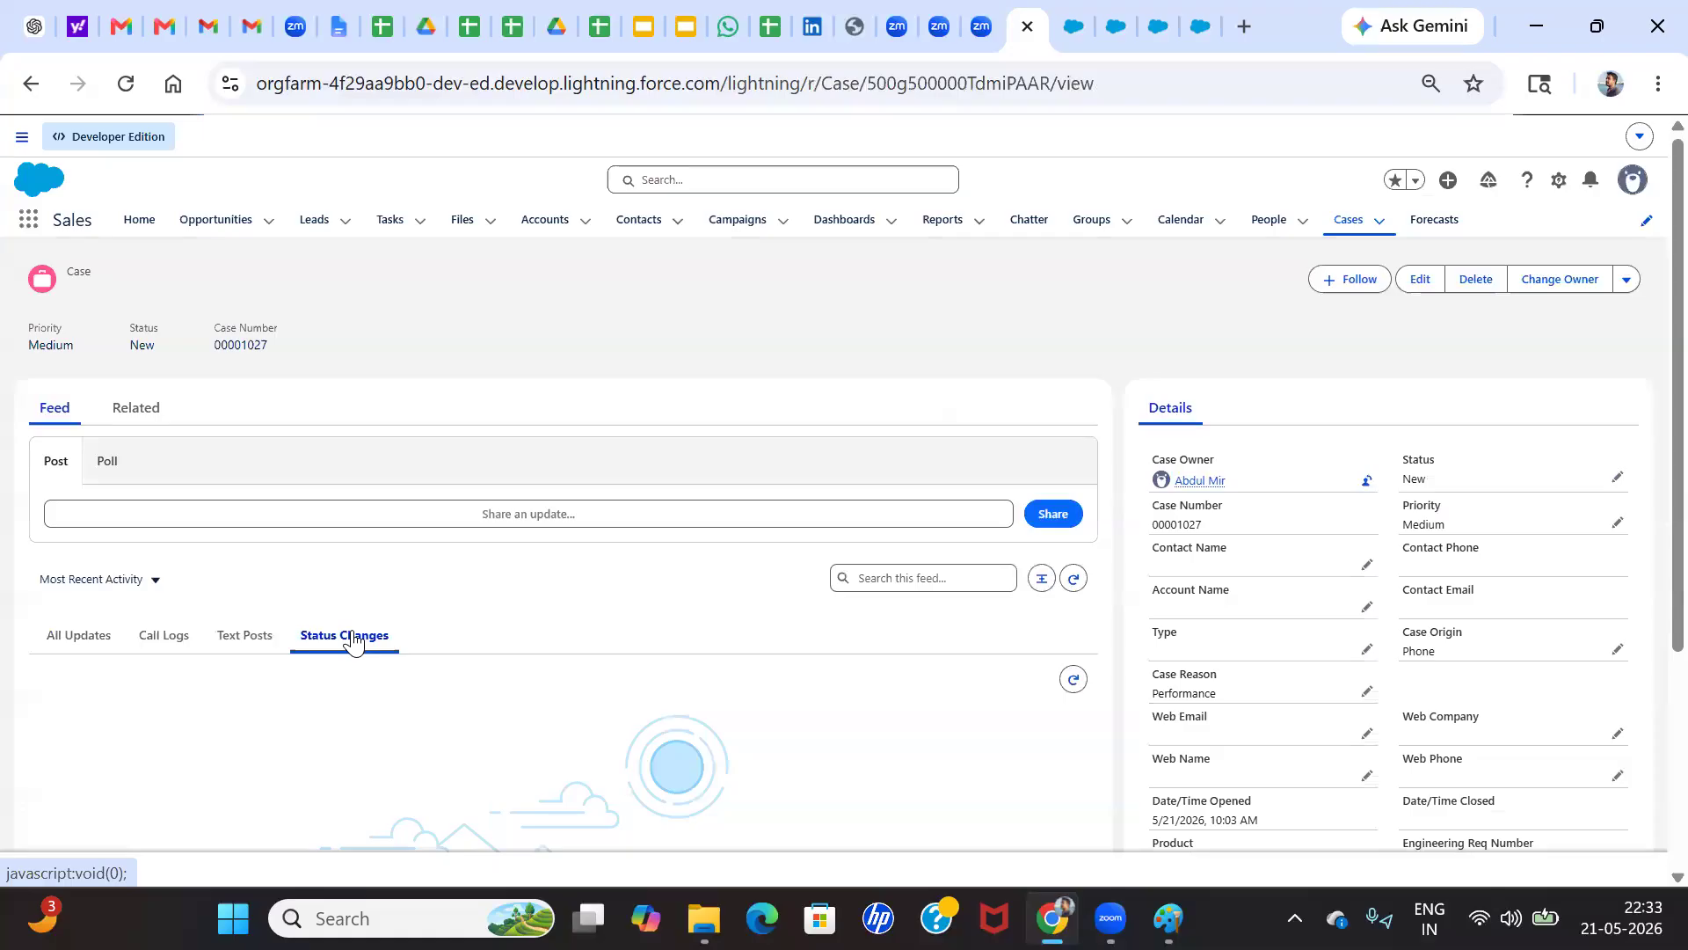
scroll(1386, 539, "down", 3)
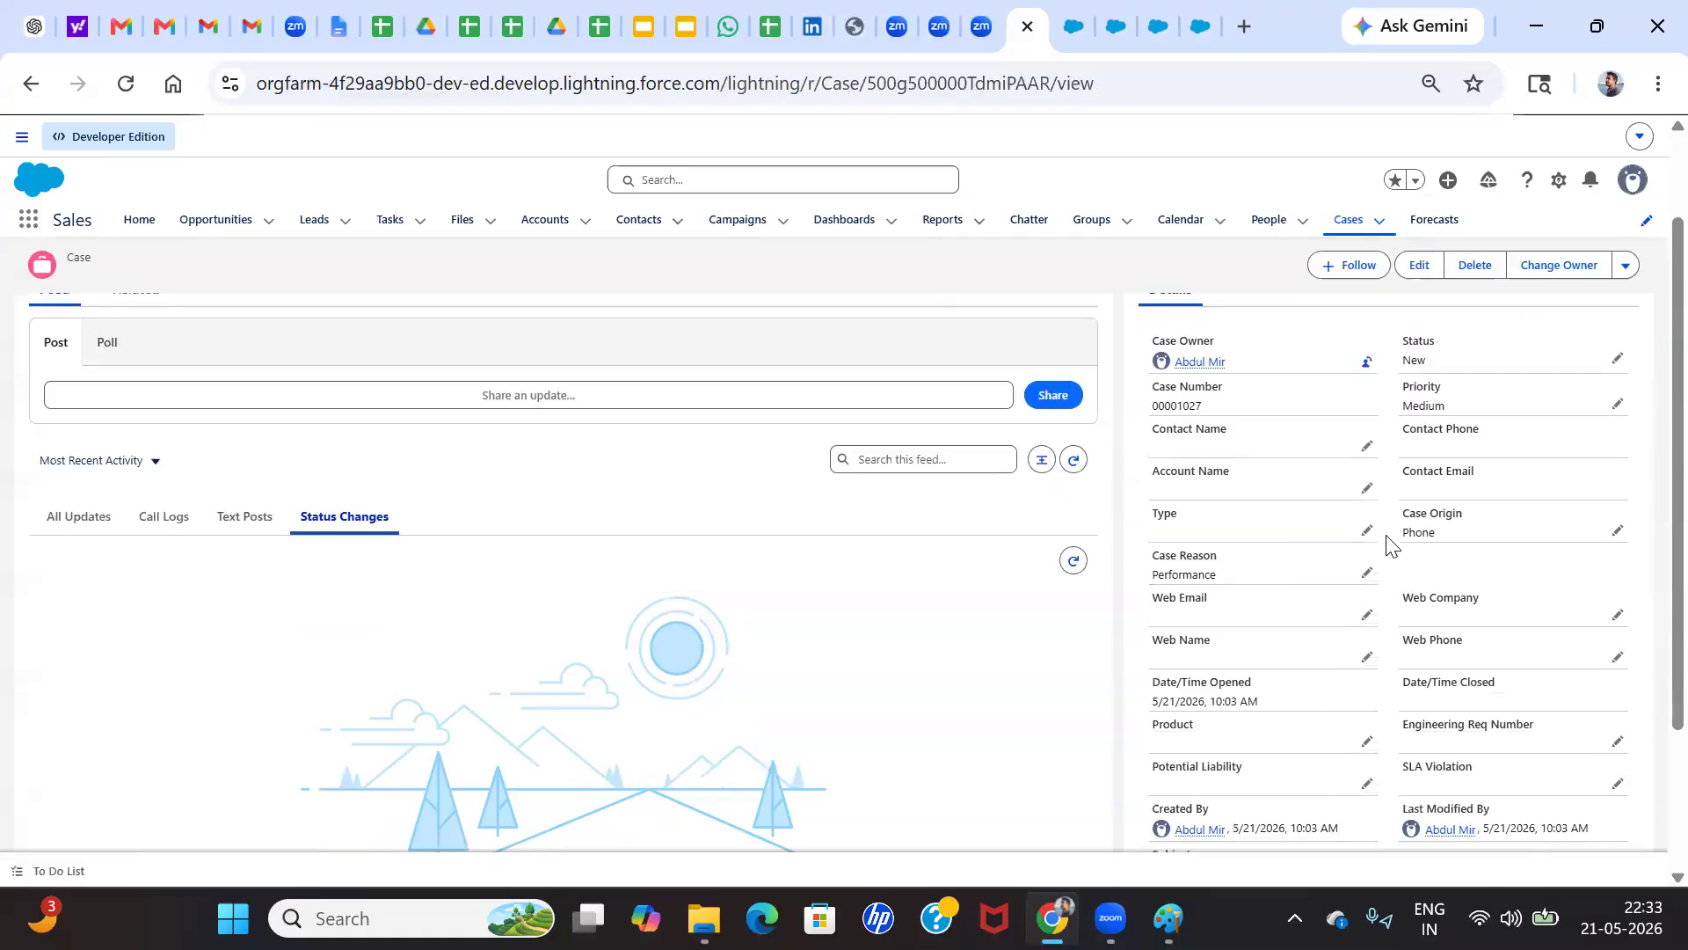
scroll(1317, 539, "down", 1)
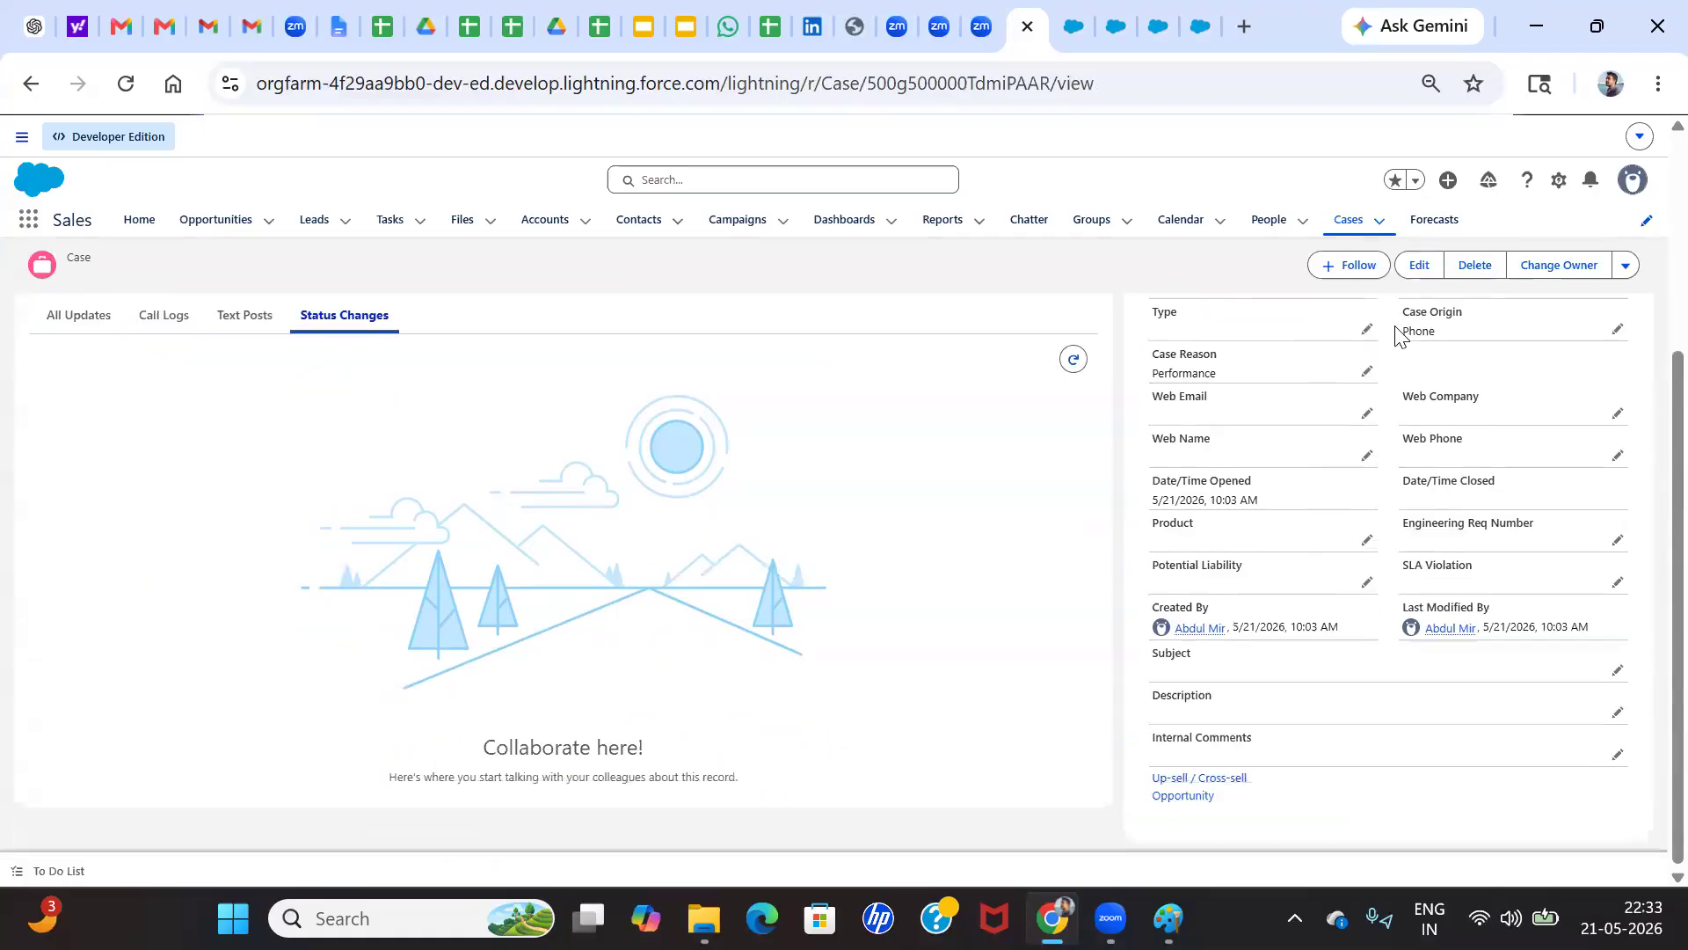
Check the assignment rule option in the new case's edit form and close the form without saving
left_click(1415, 265)
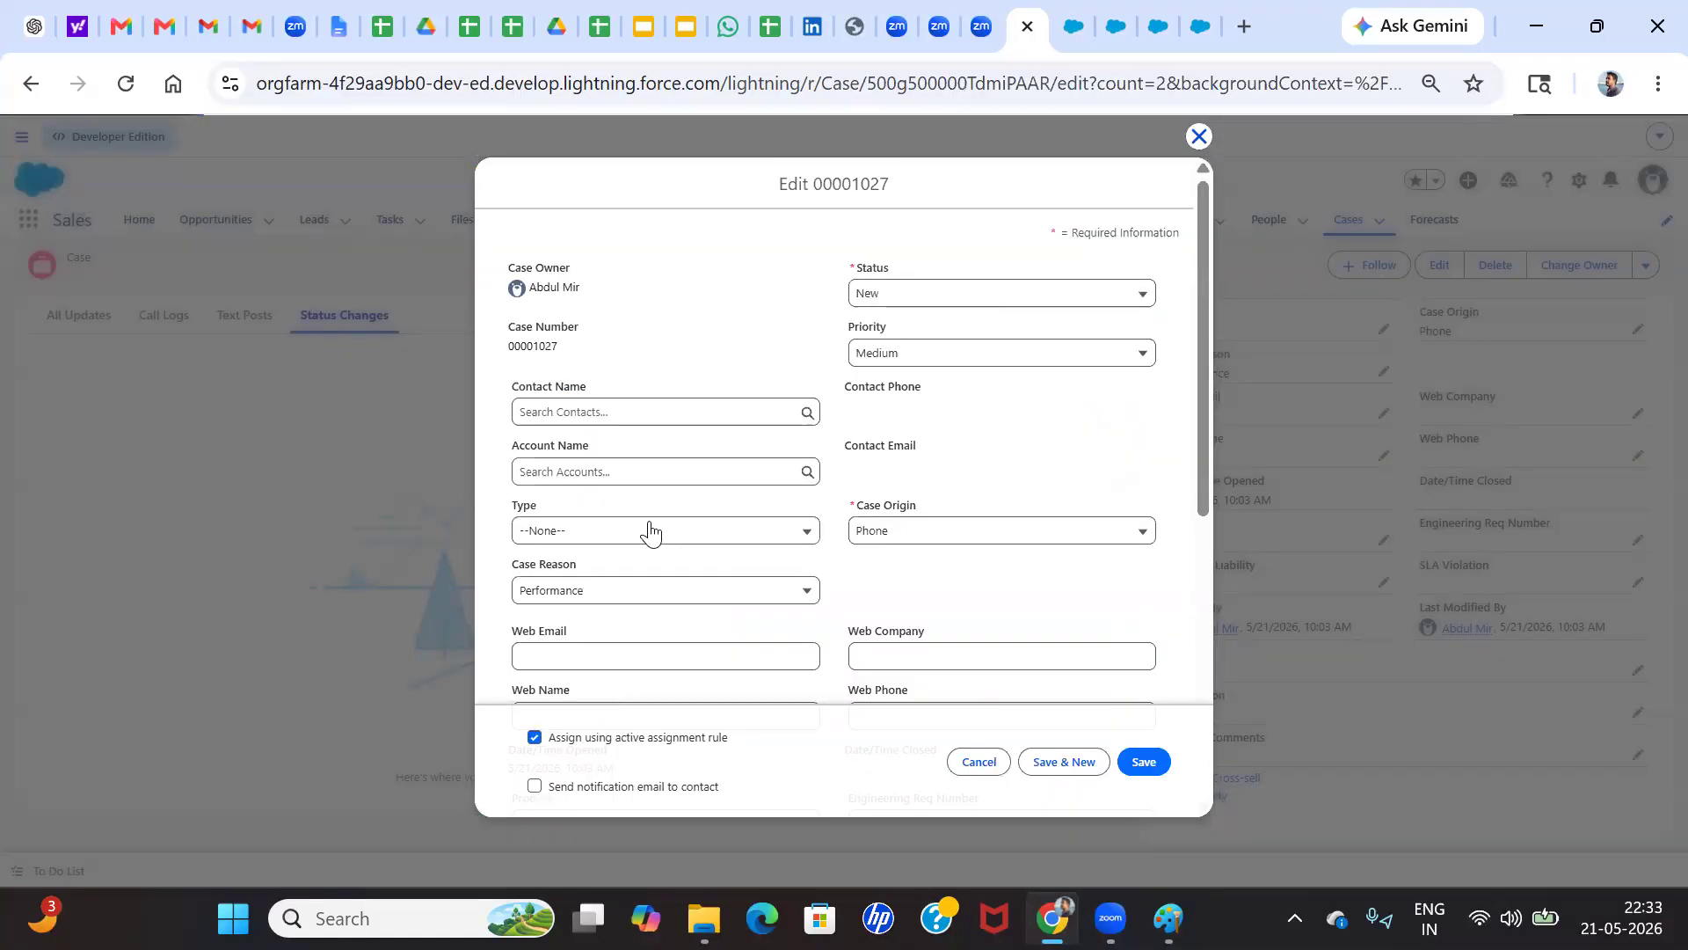
scroll(708, 554, "down", 3)
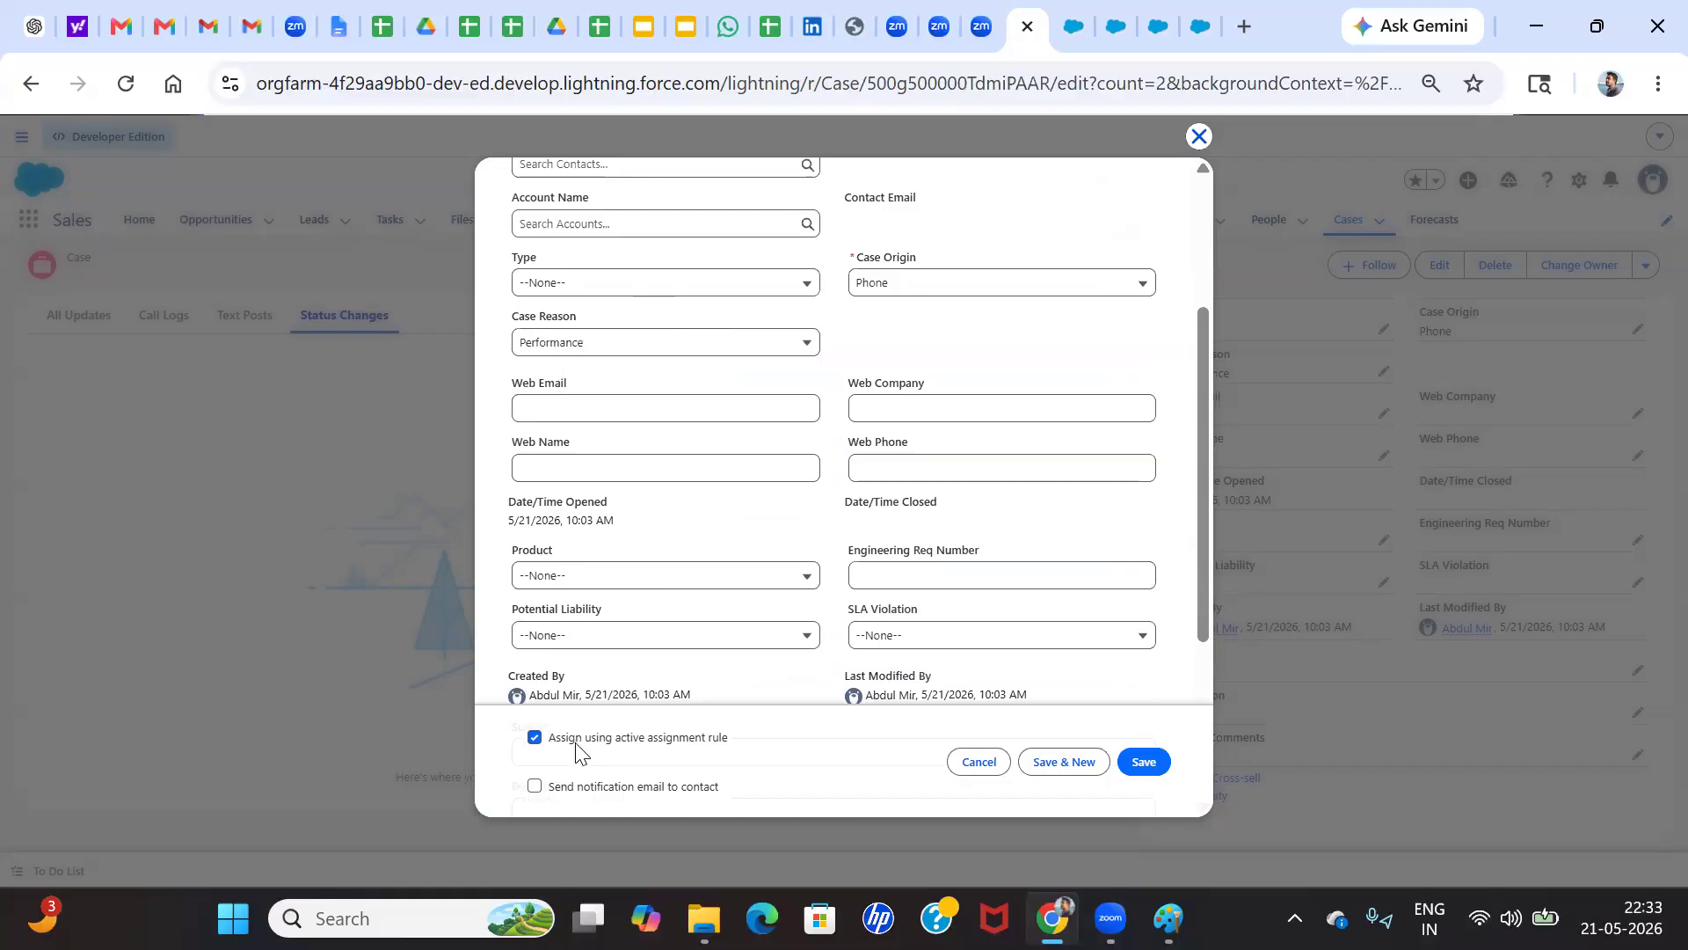
left_click(1199, 138)
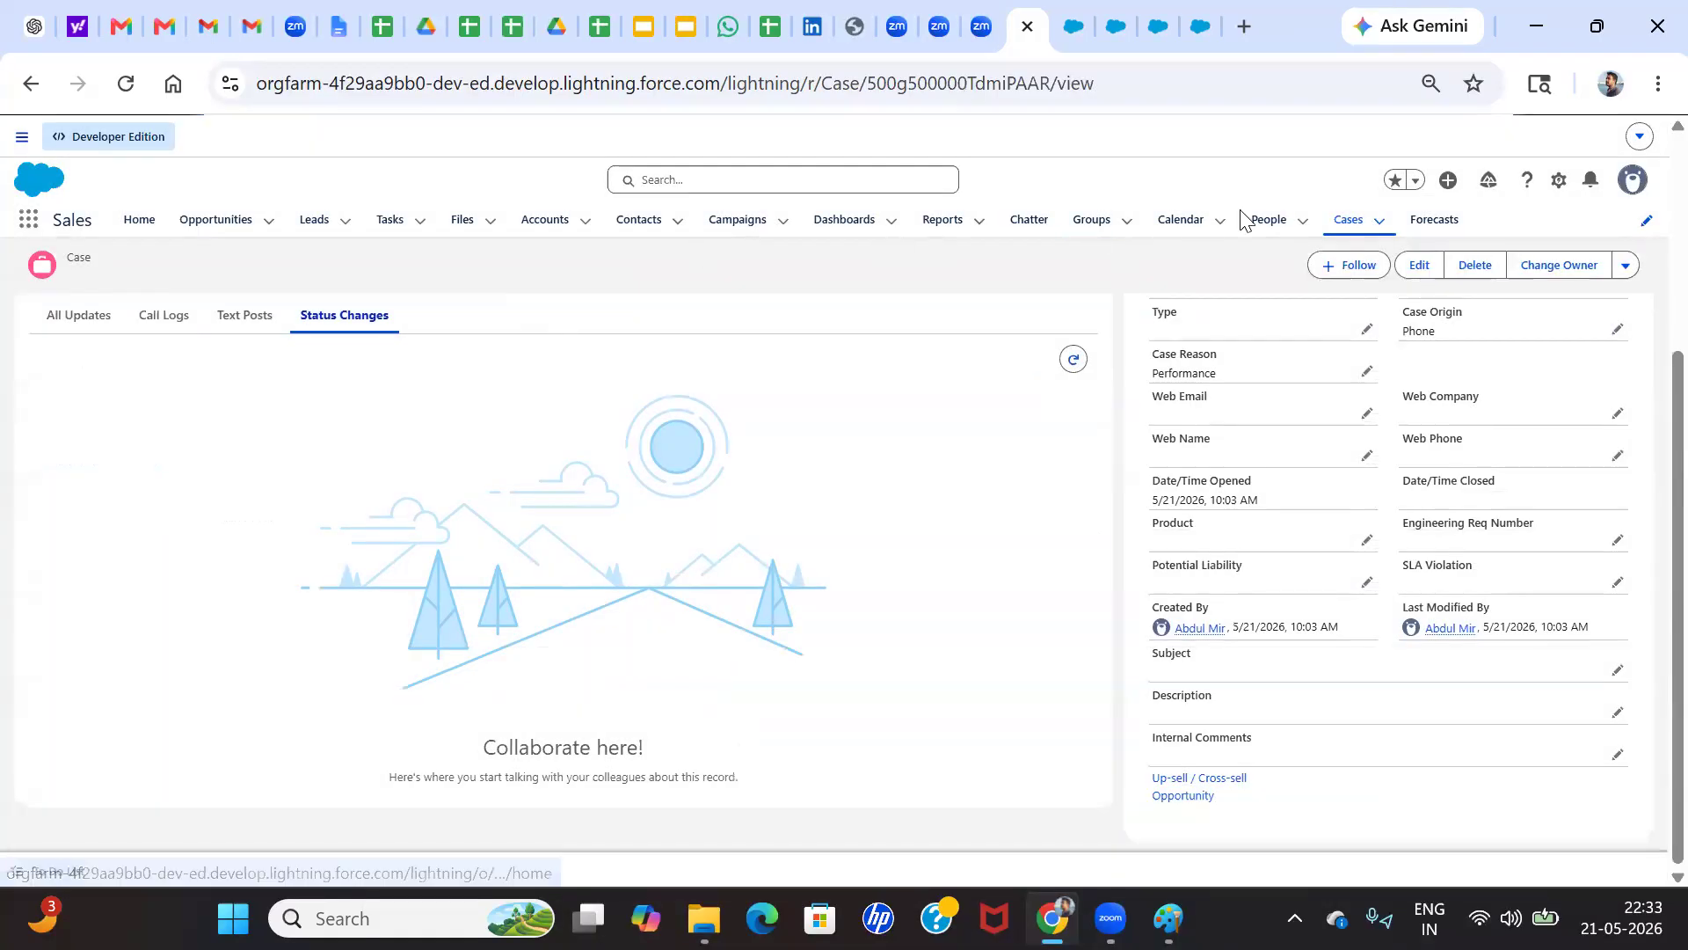
Open the "Facing Issue on App" case, resave it with Assign using active assignment rule enabled, and check the Case Owner
left_click(1350, 226)
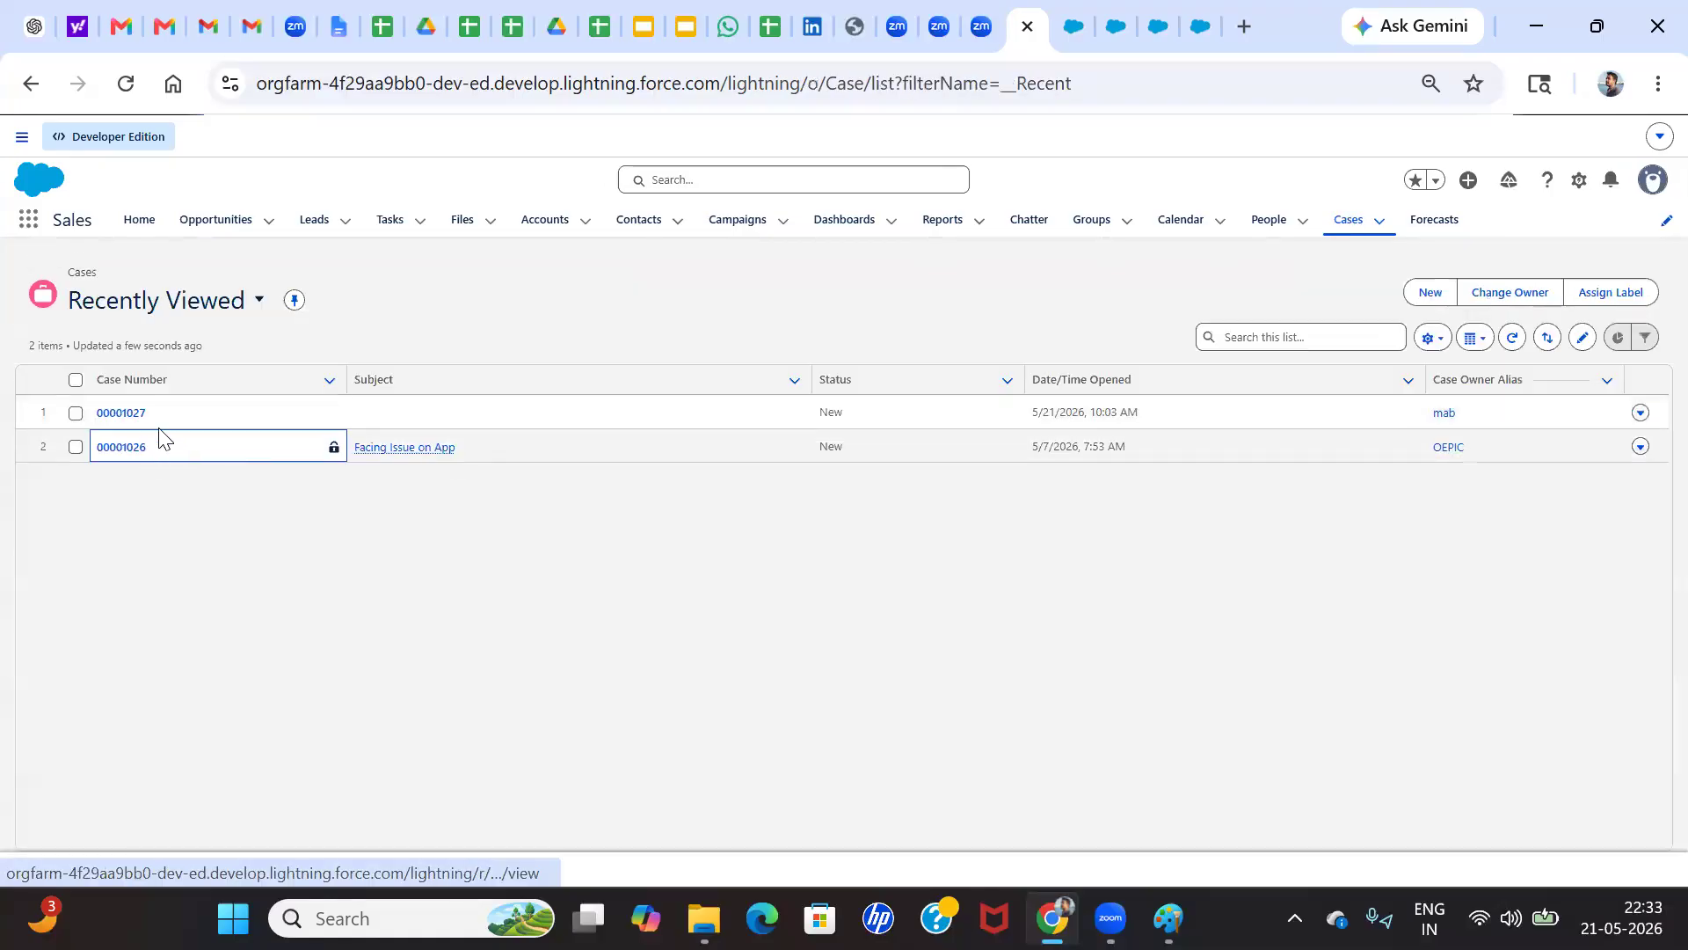
left_click(122, 447)
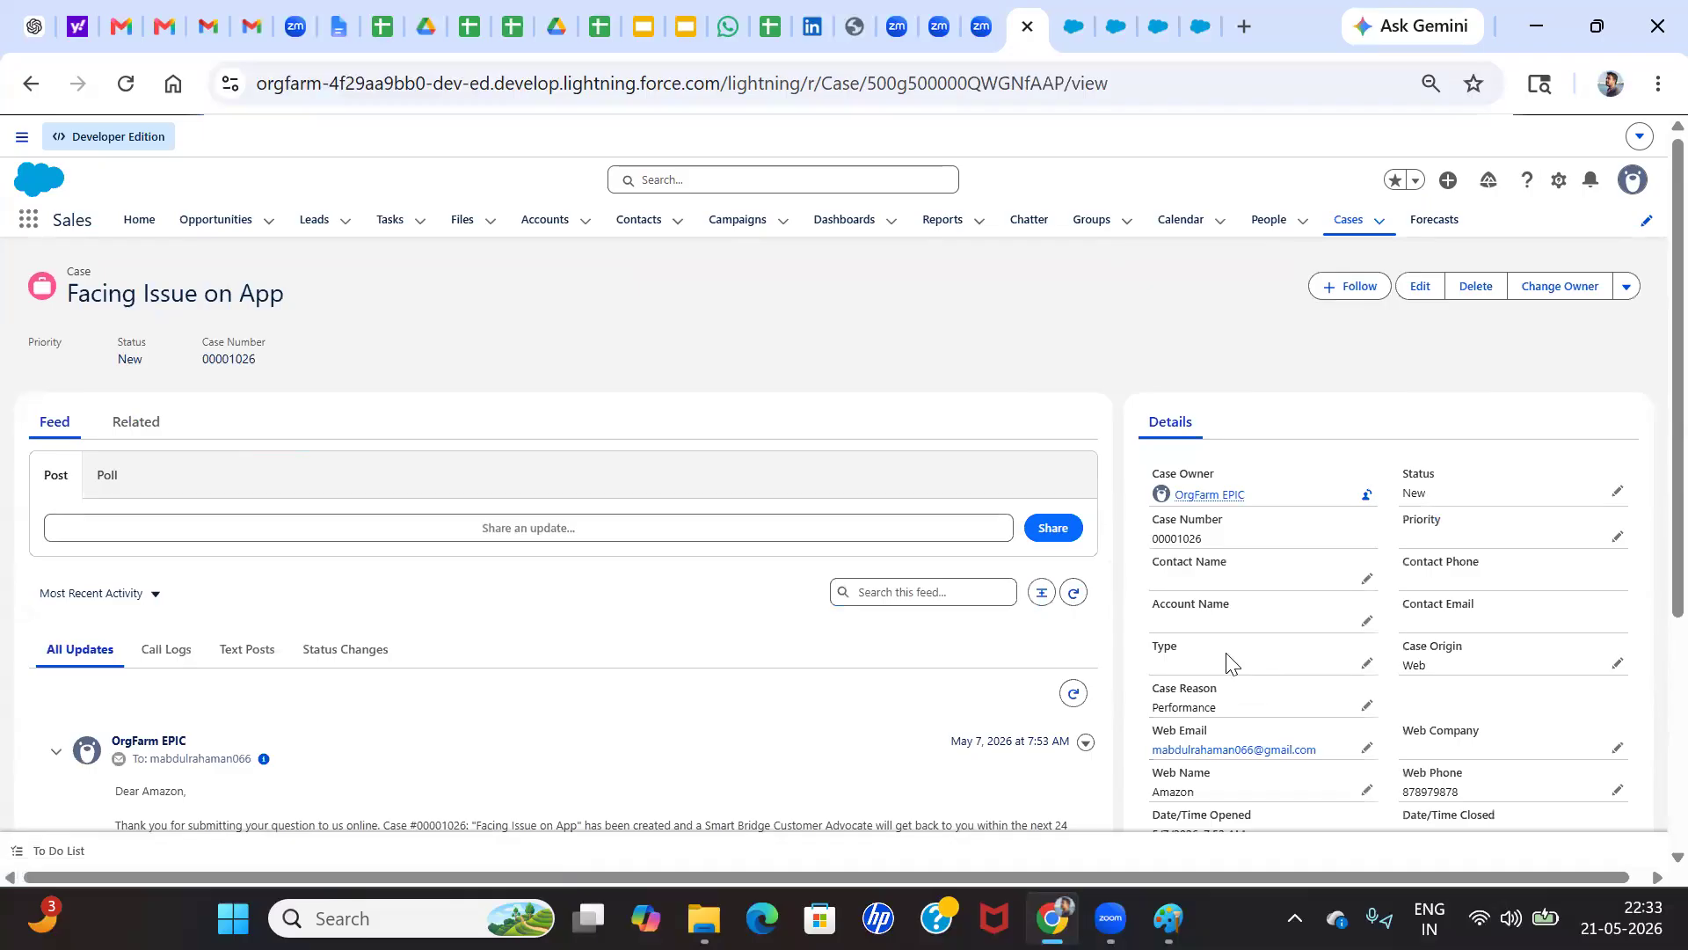
scroll(1227, 664, "down", 4)
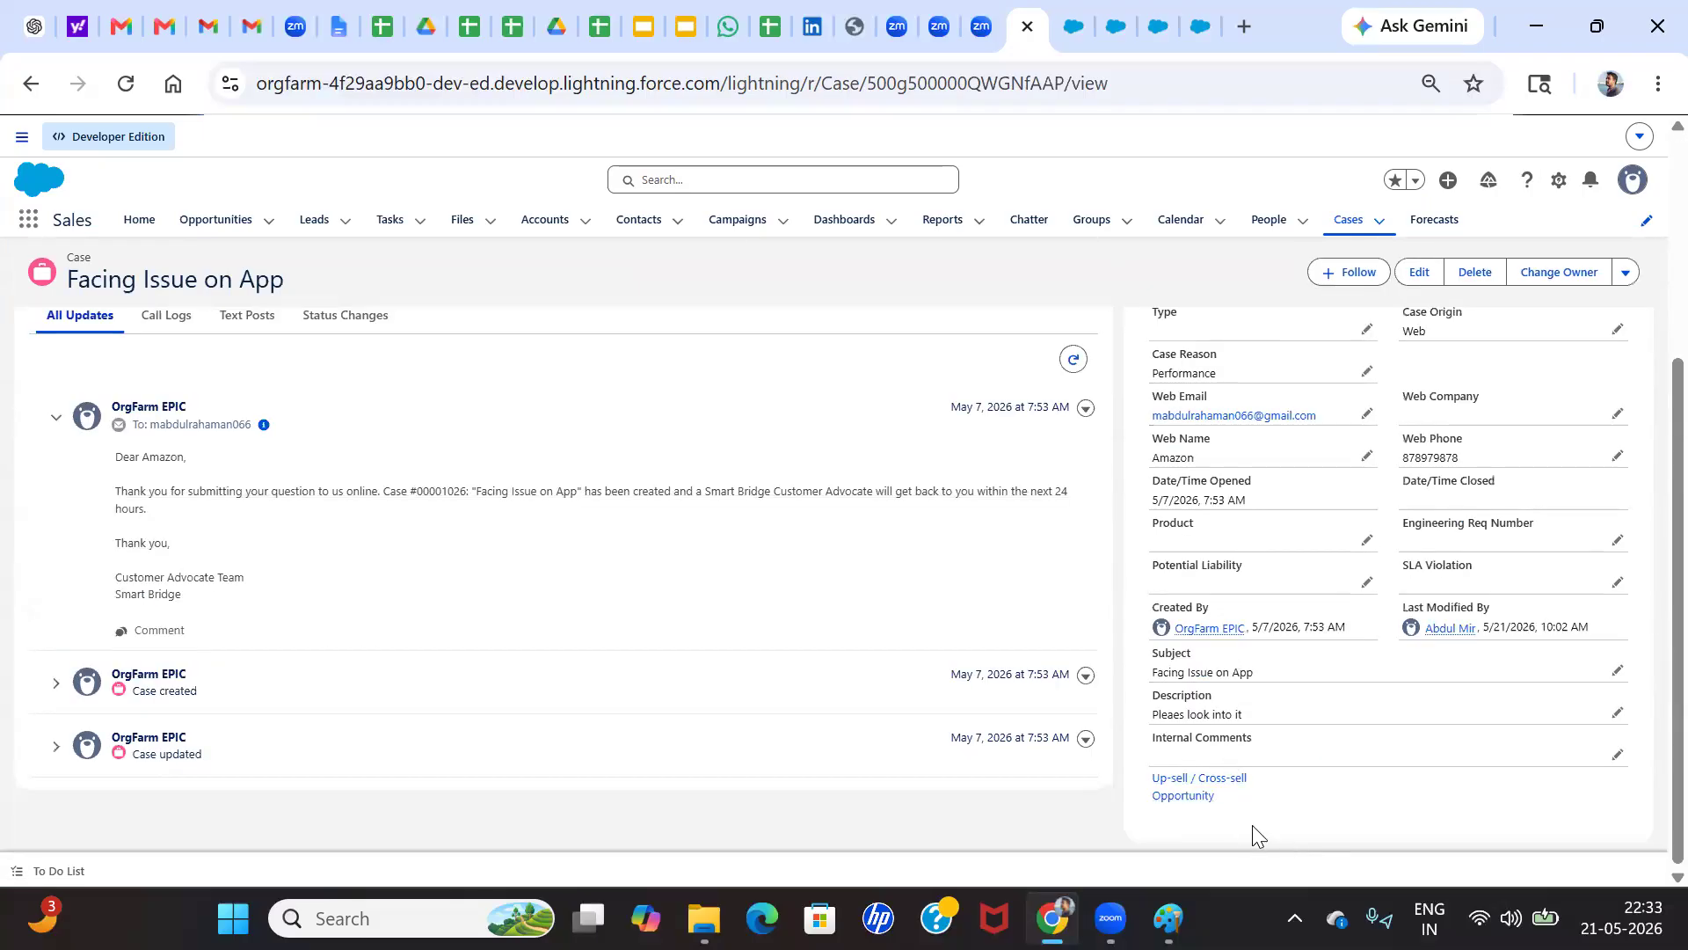
scroll(1378, 446, "up", 2)
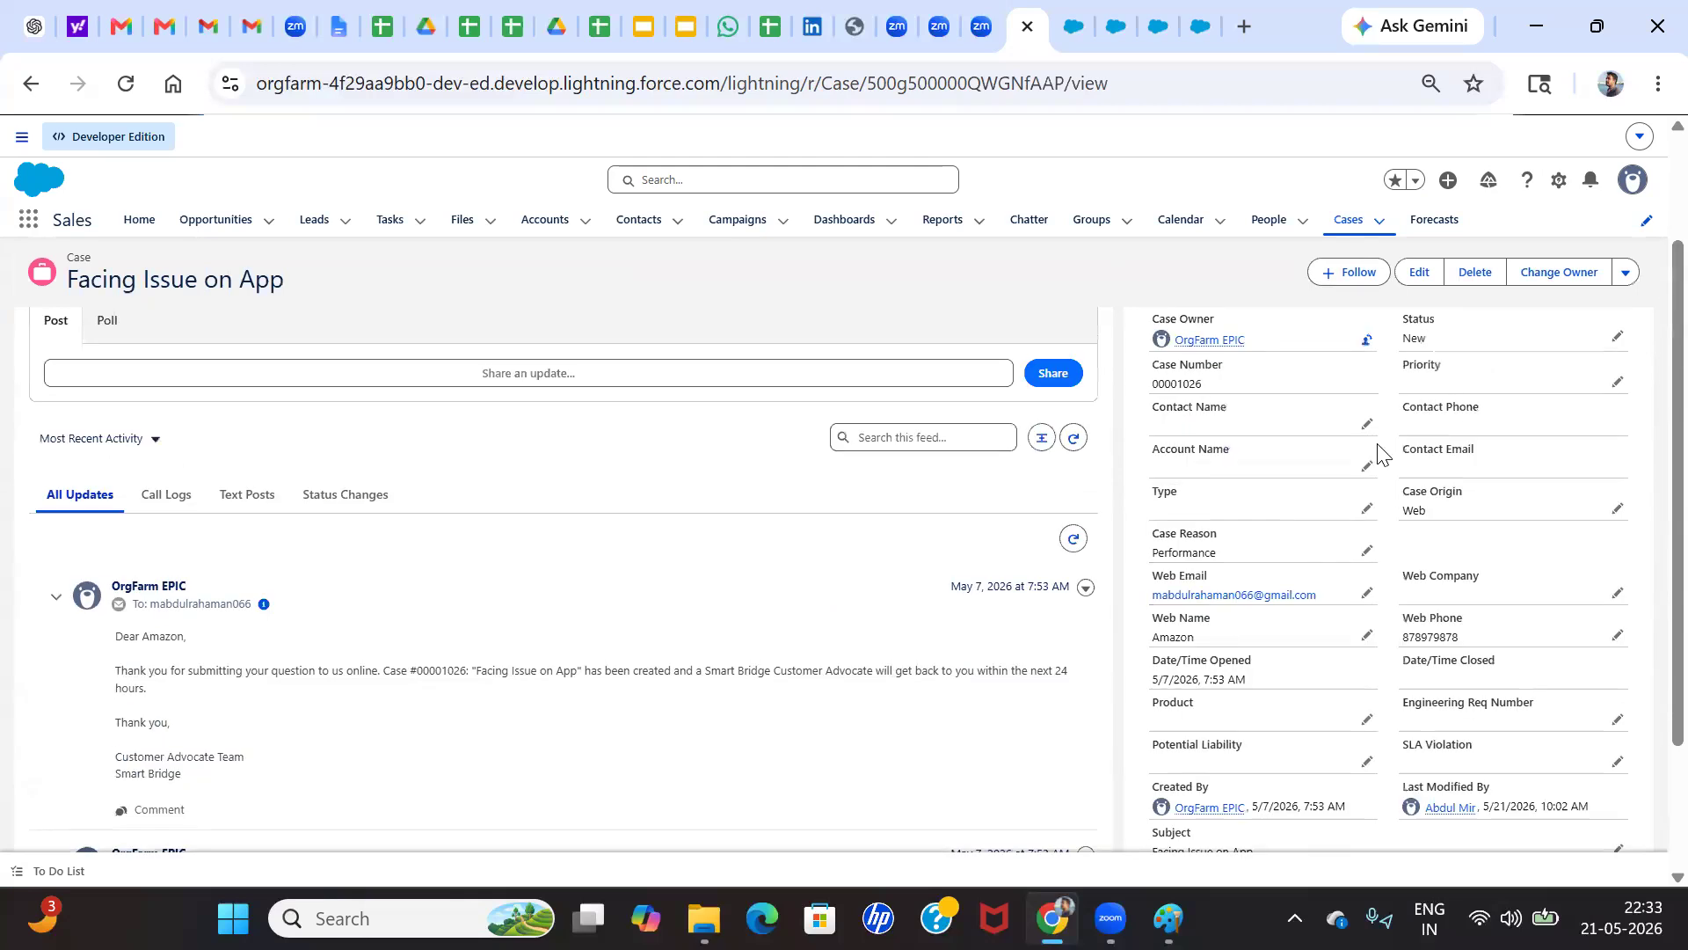
left_click(1418, 272)
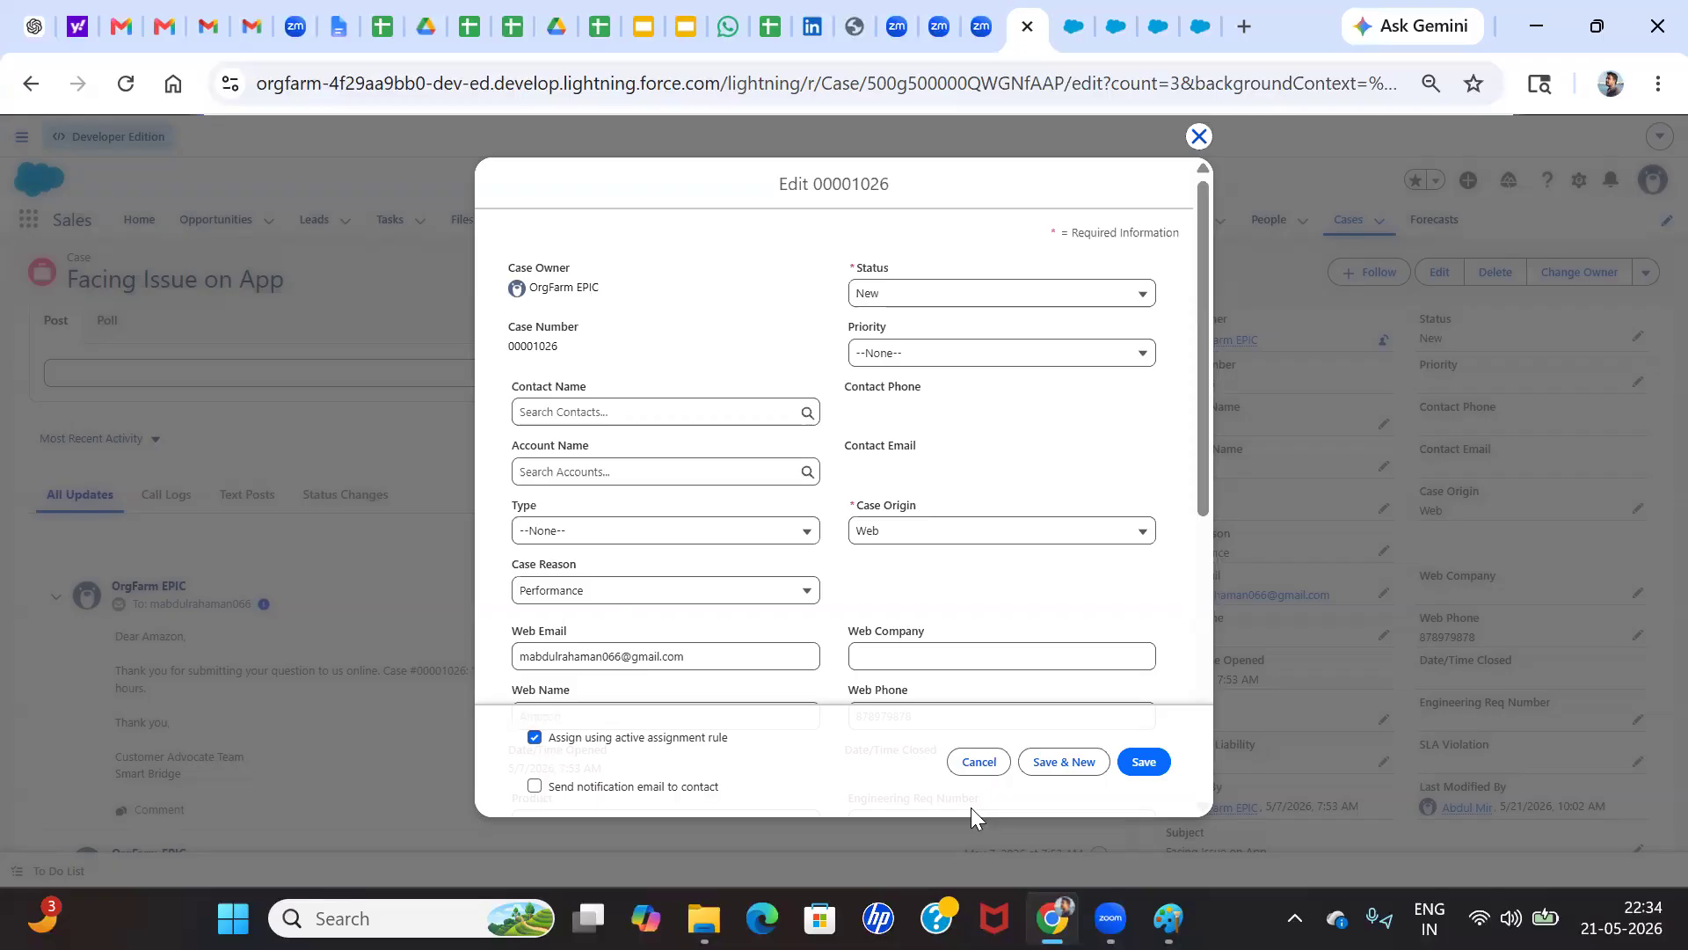
left_click(1145, 760)
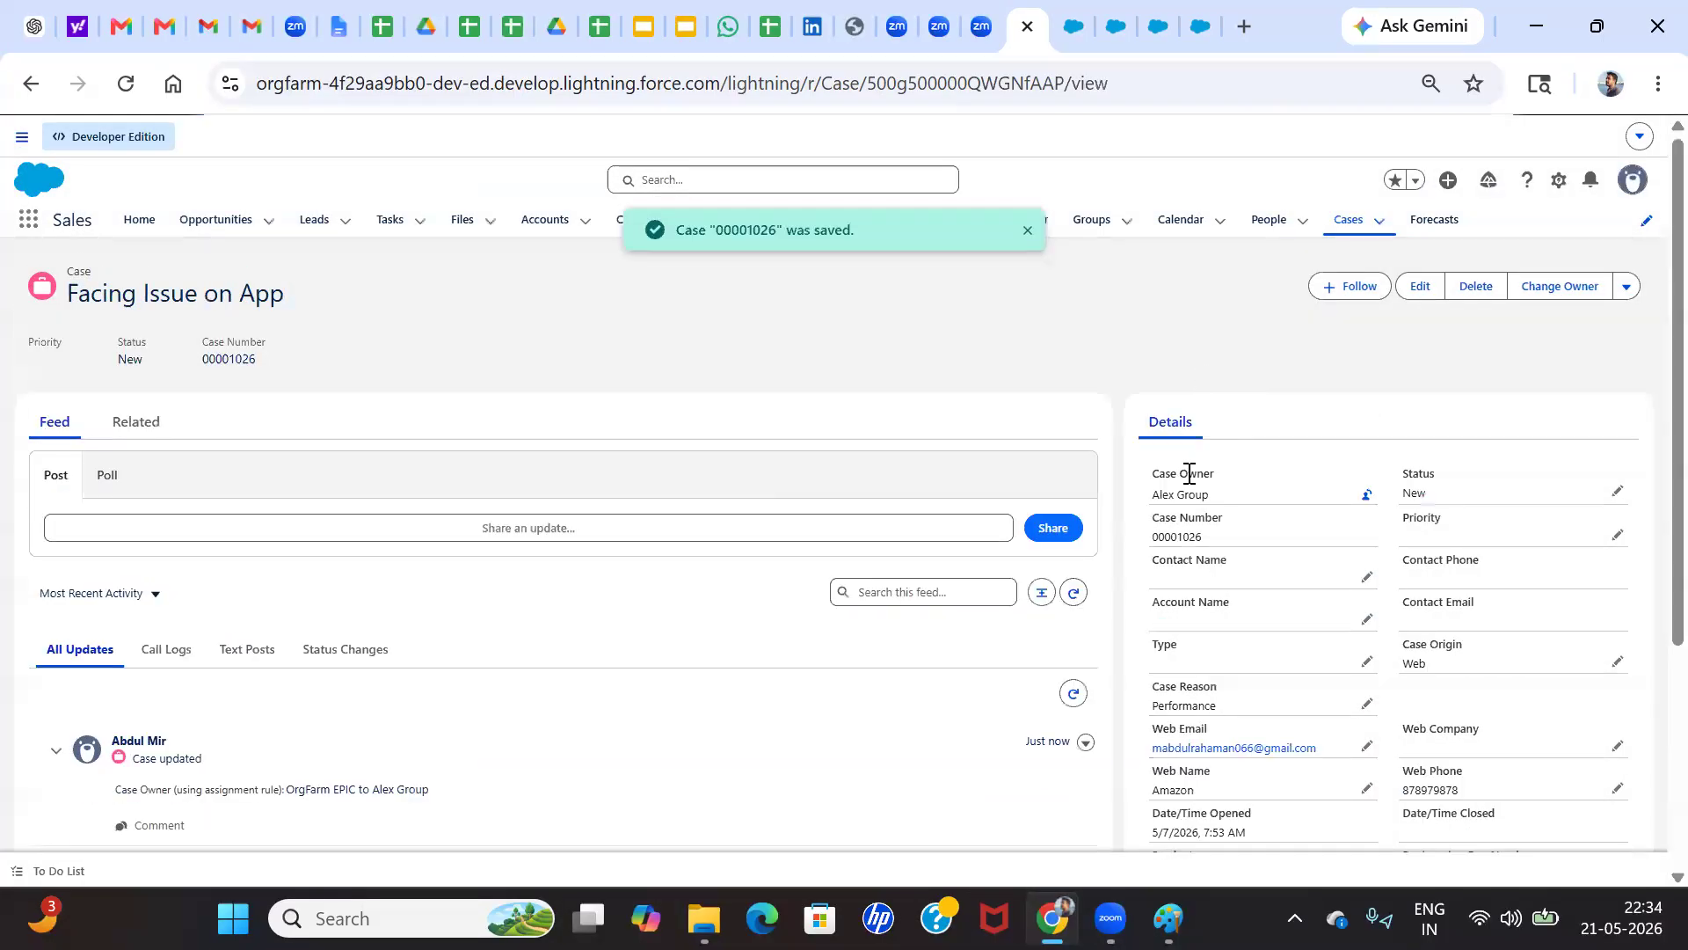
scroll(1183, 483, "up", 5)
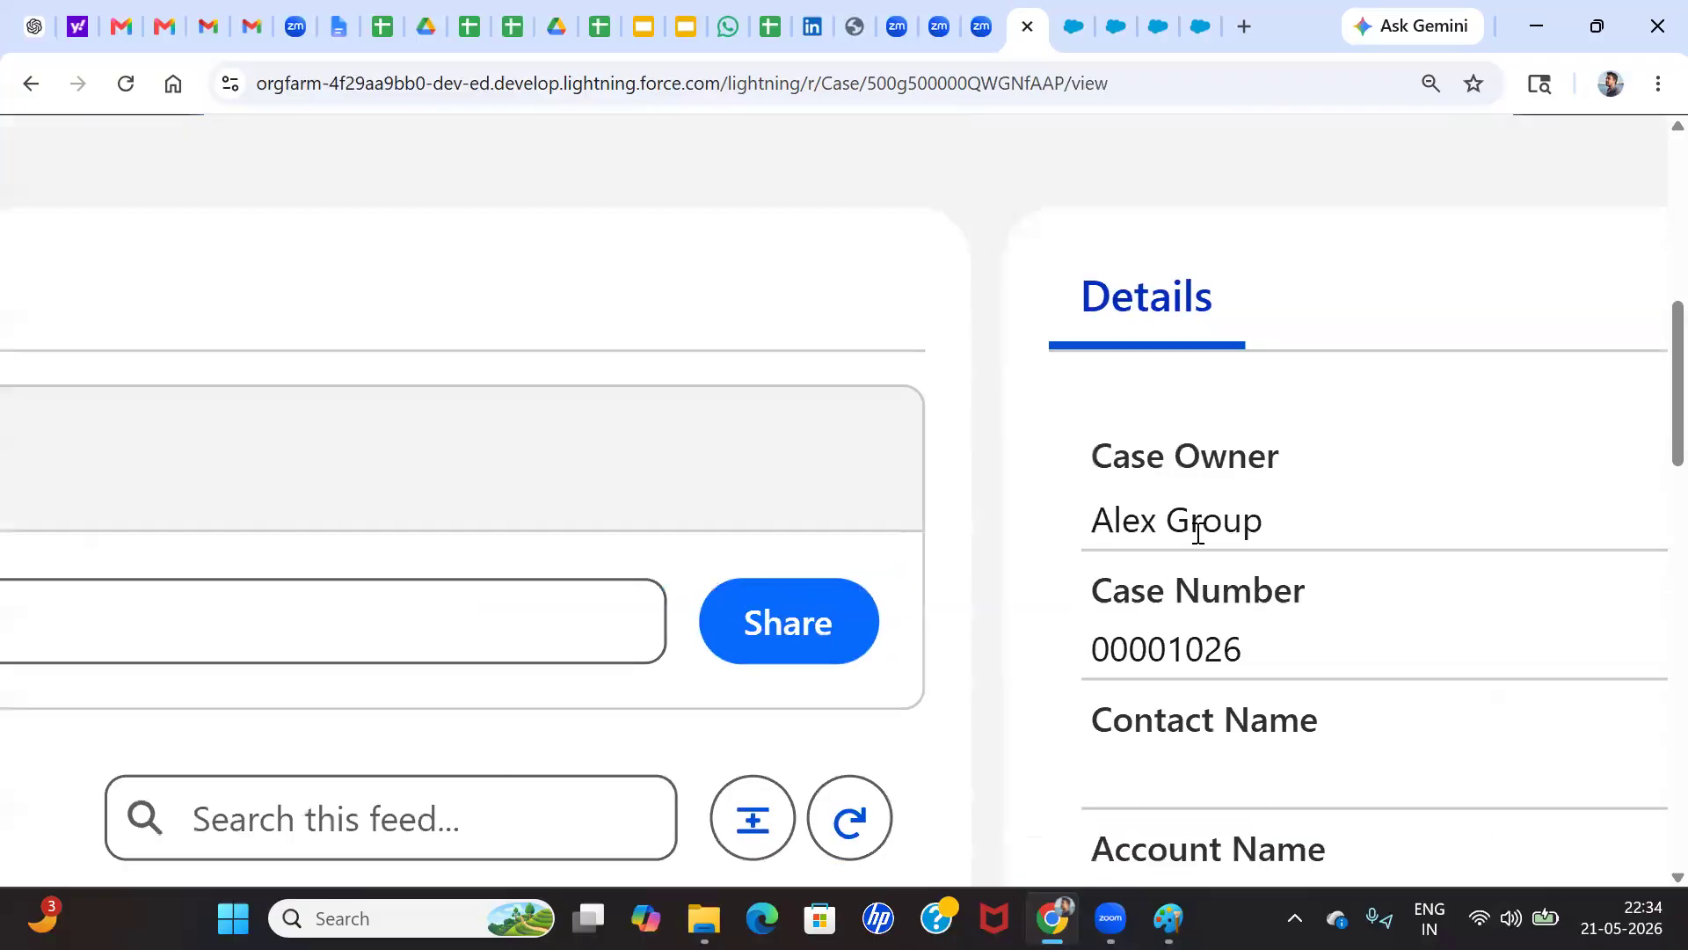
scroll(1174, 537, "down", 5)
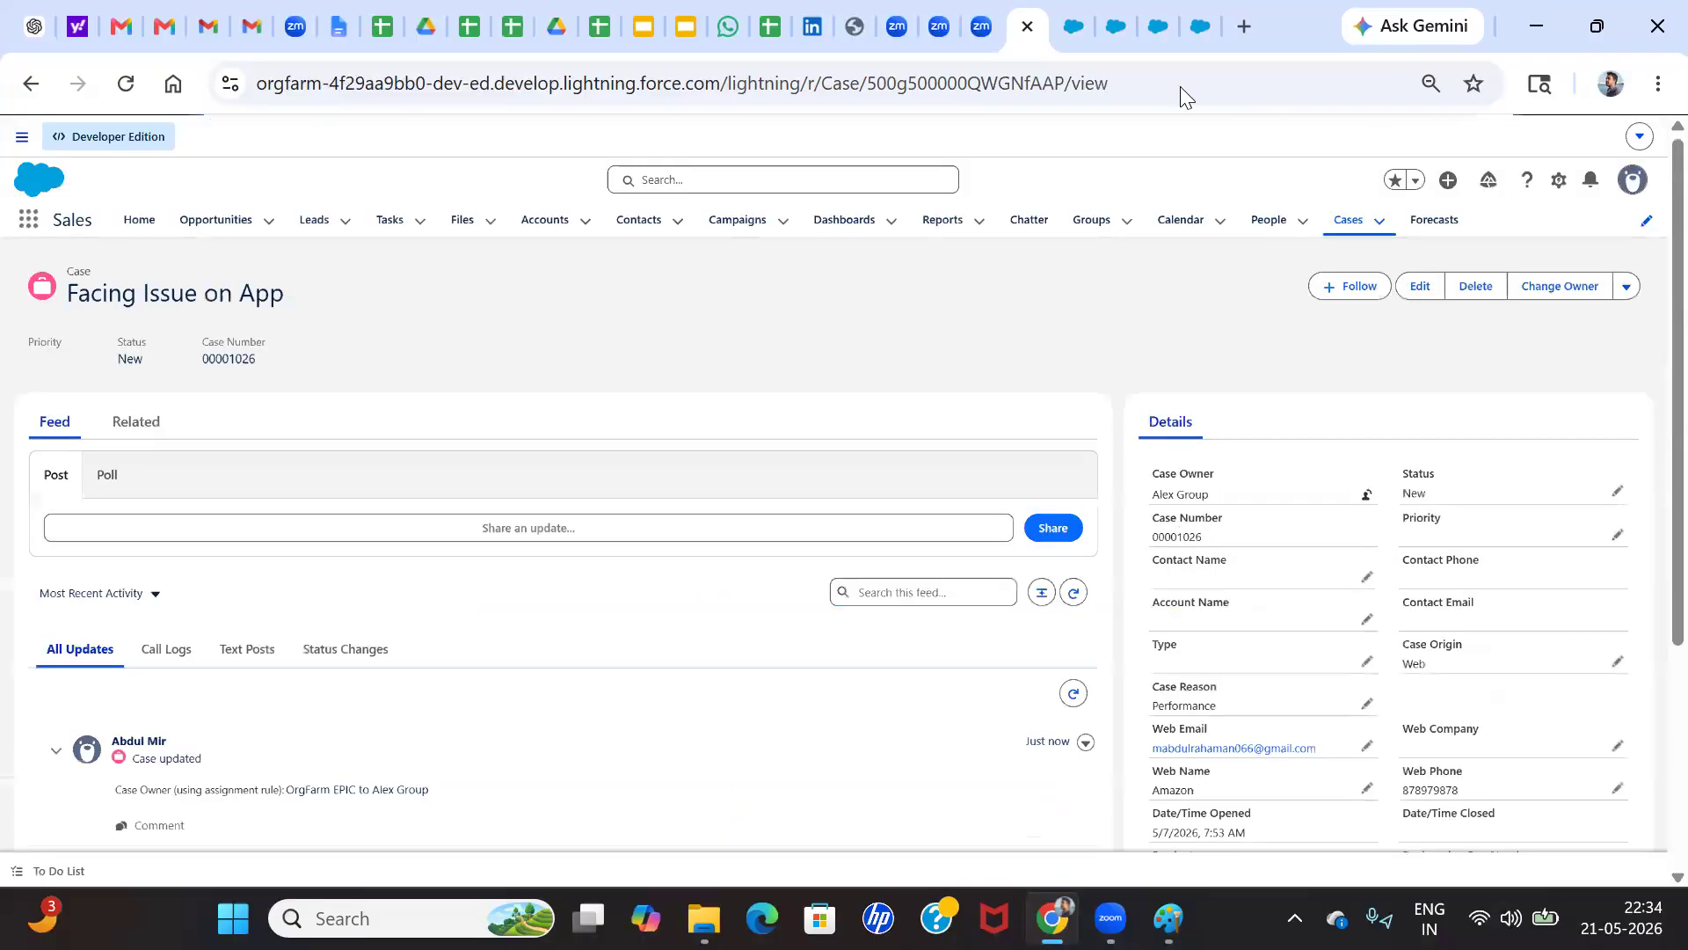
Return to Setup, find the Users list, and log in as the user with the Sales Manager role
left_click(1073, 12)
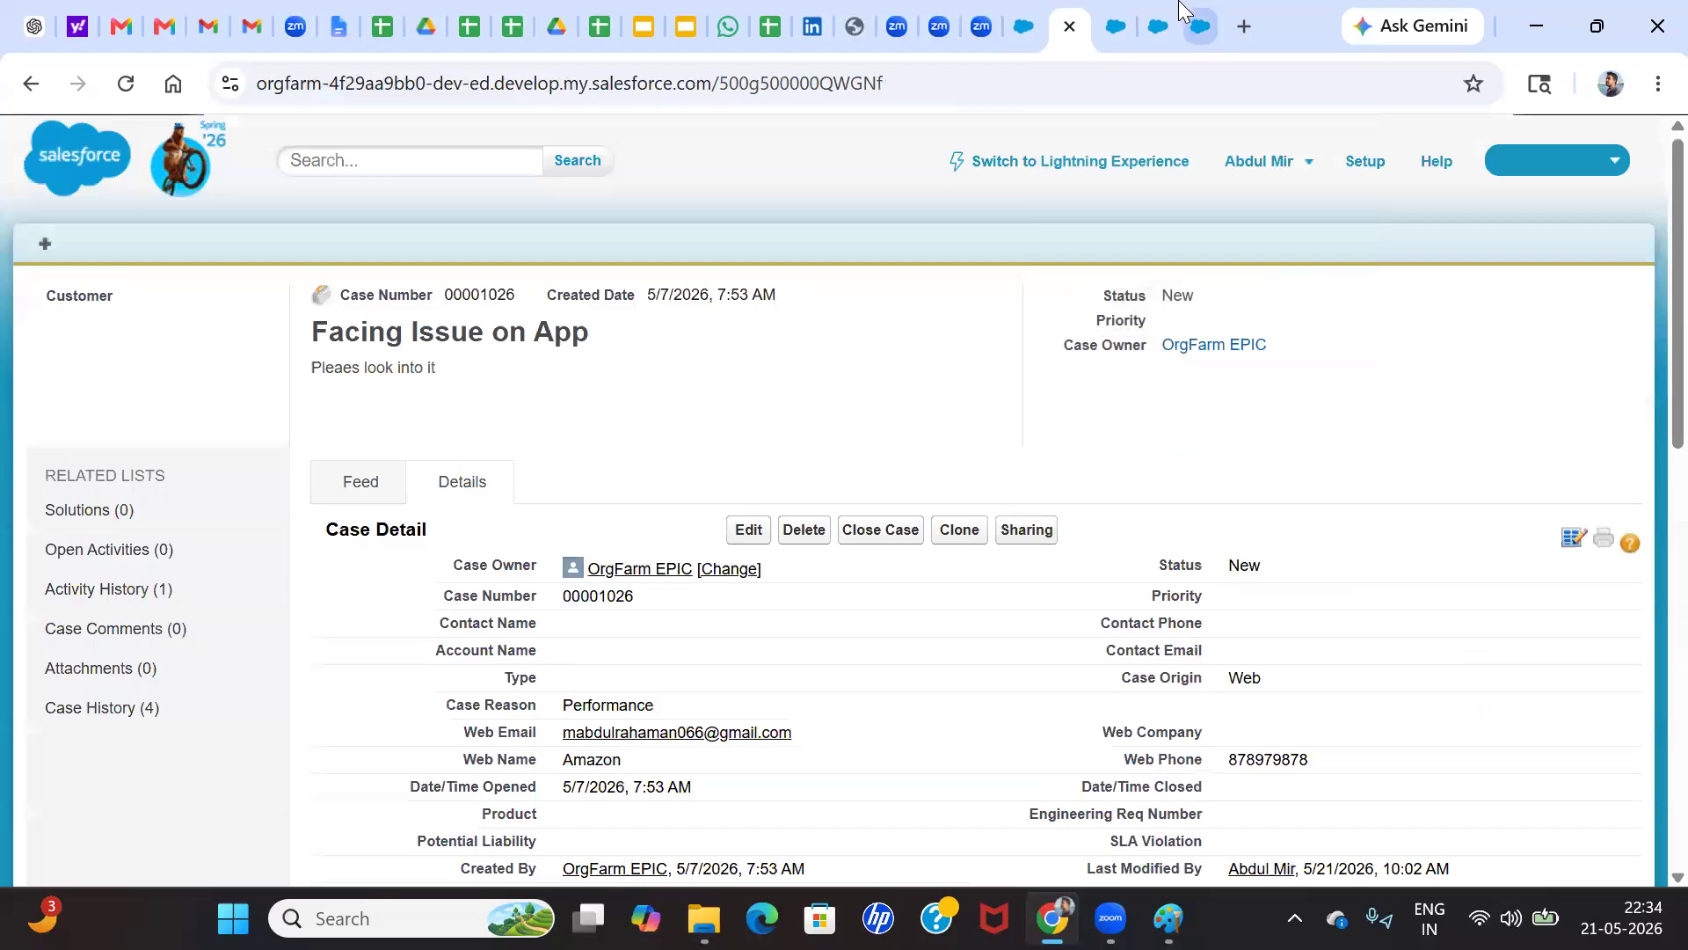
left_click(1157, 25)
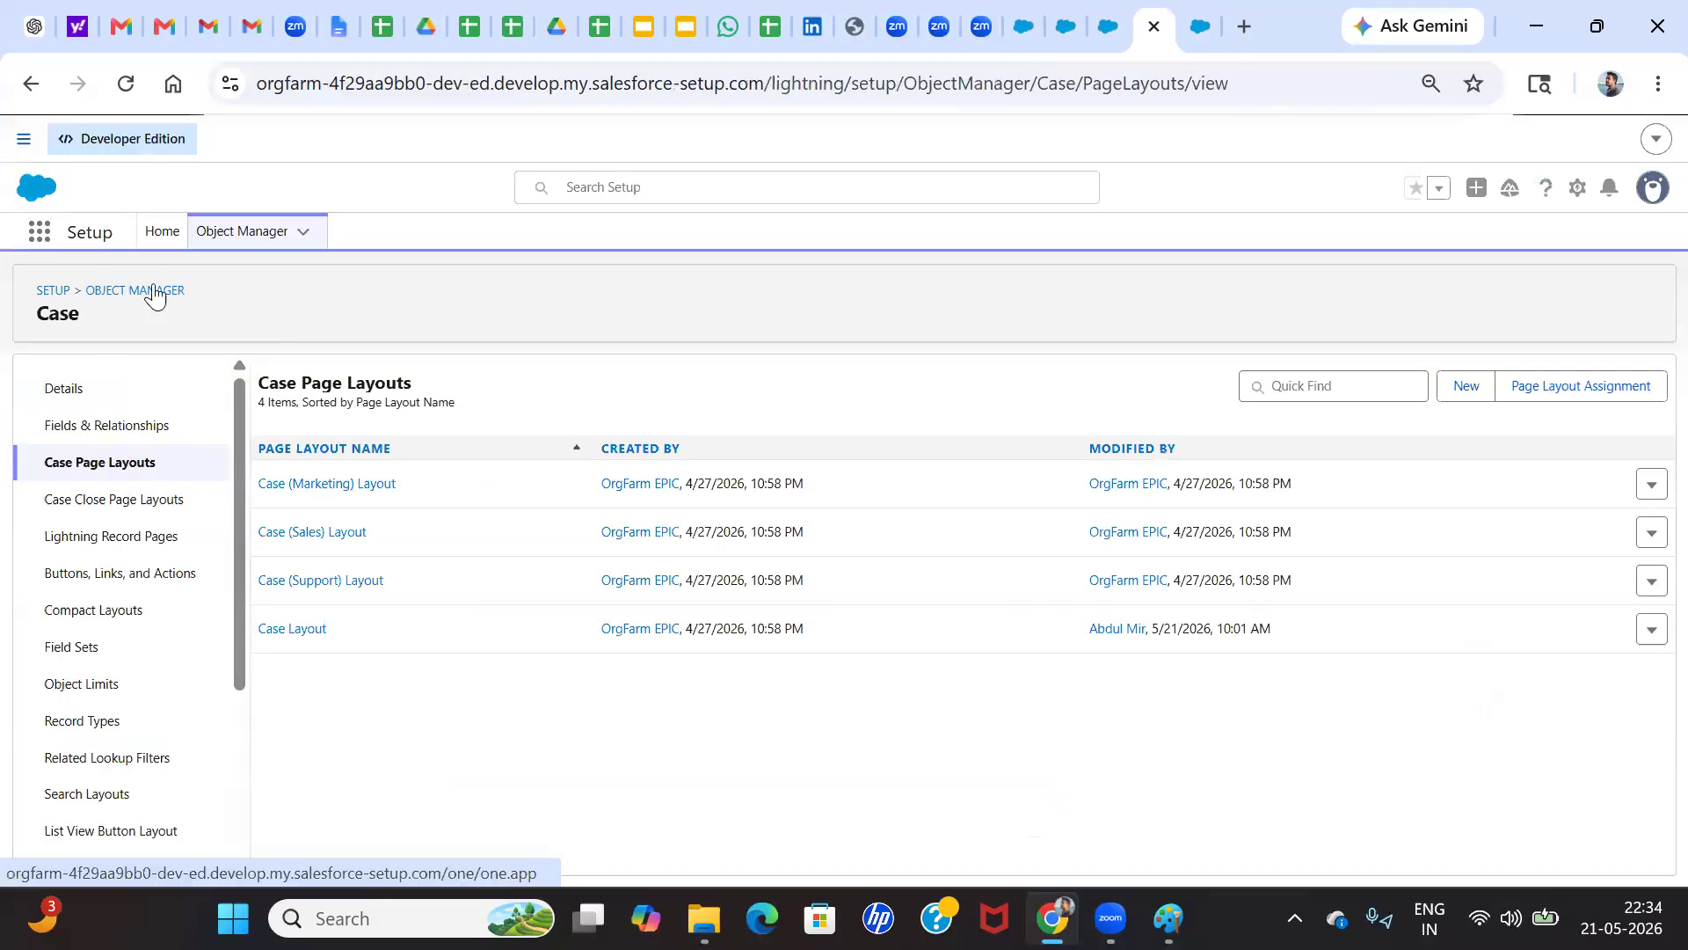
left_click(161, 232)
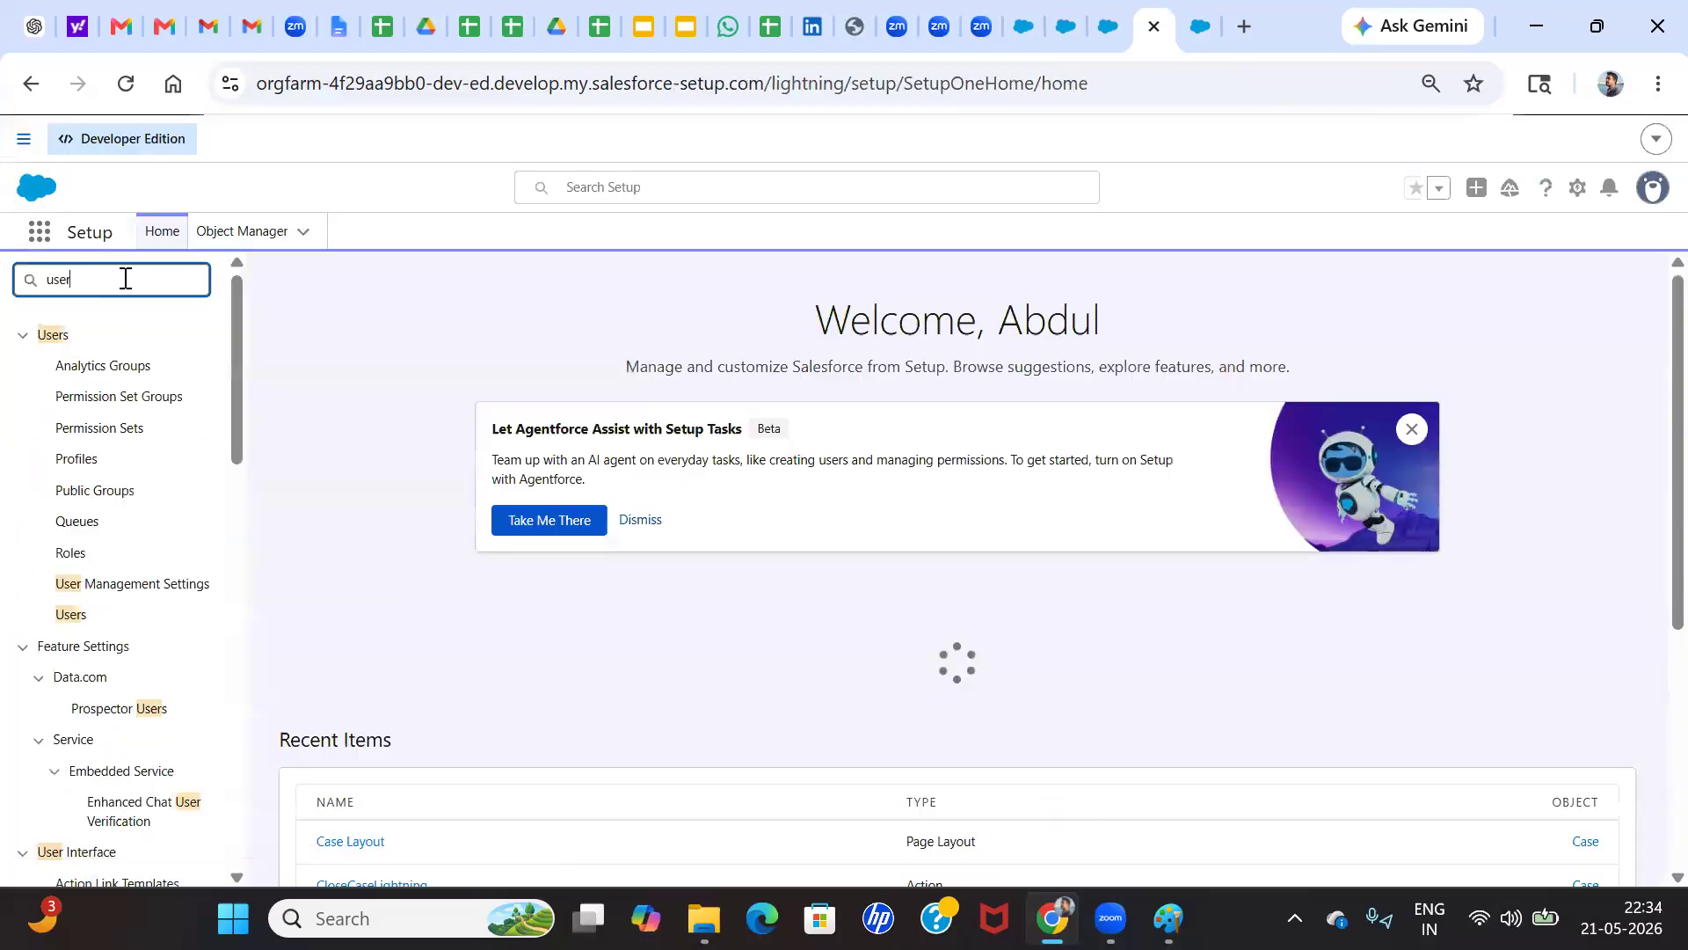
left_click(76, 621)
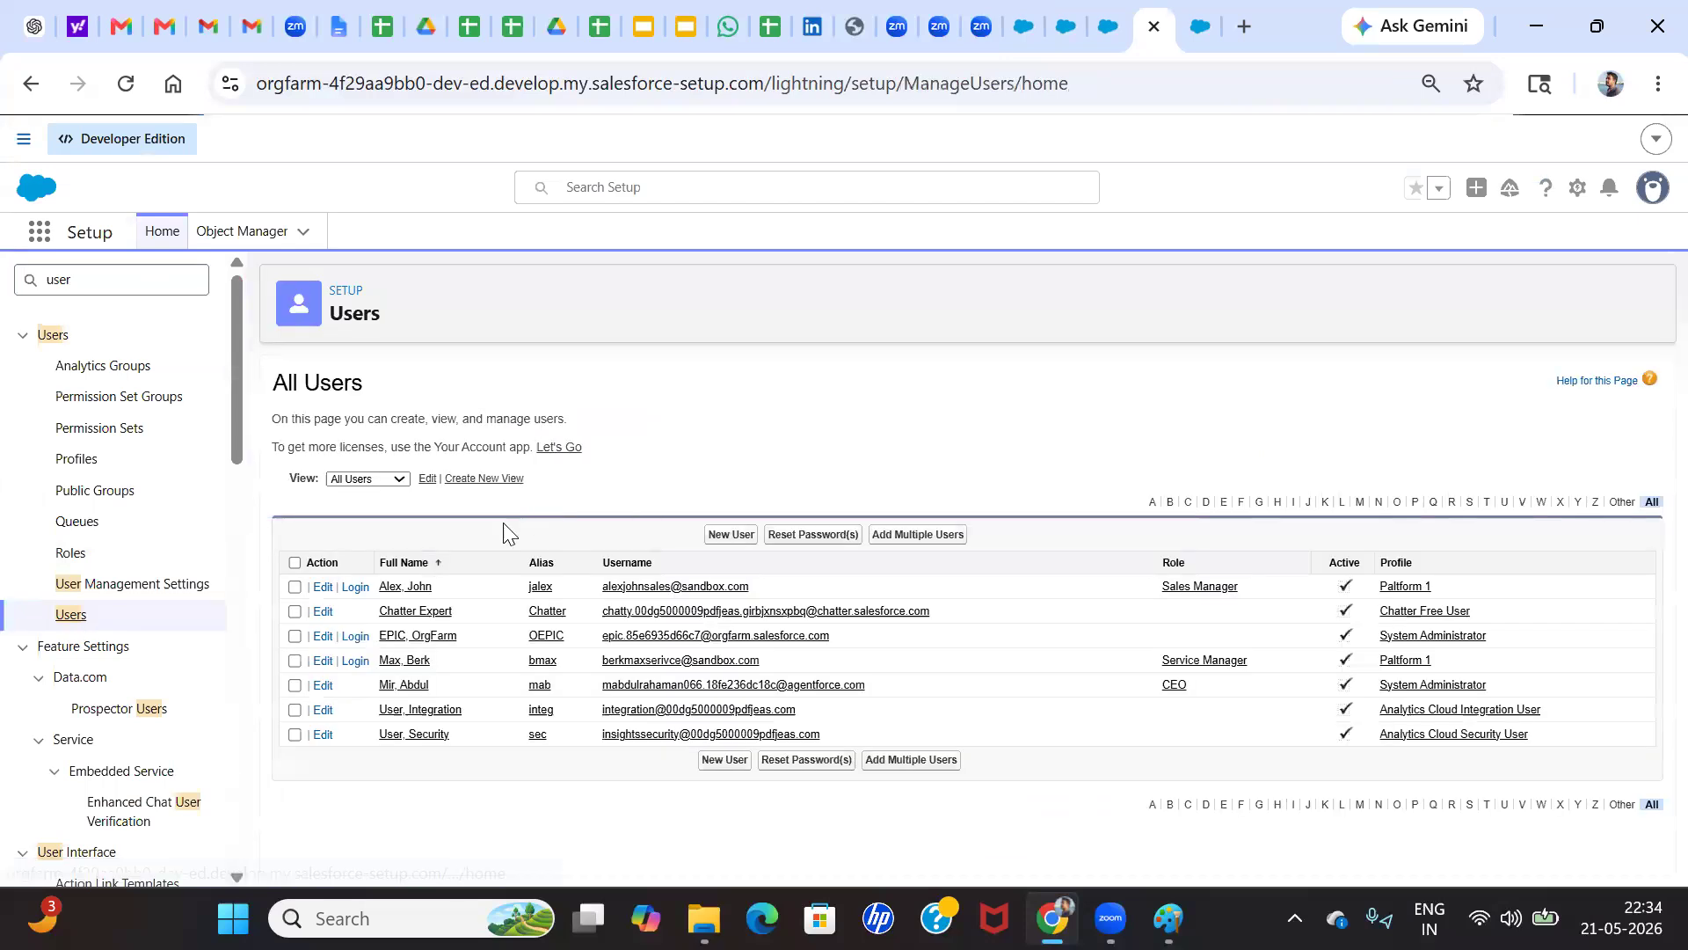
left_click(355, 586)
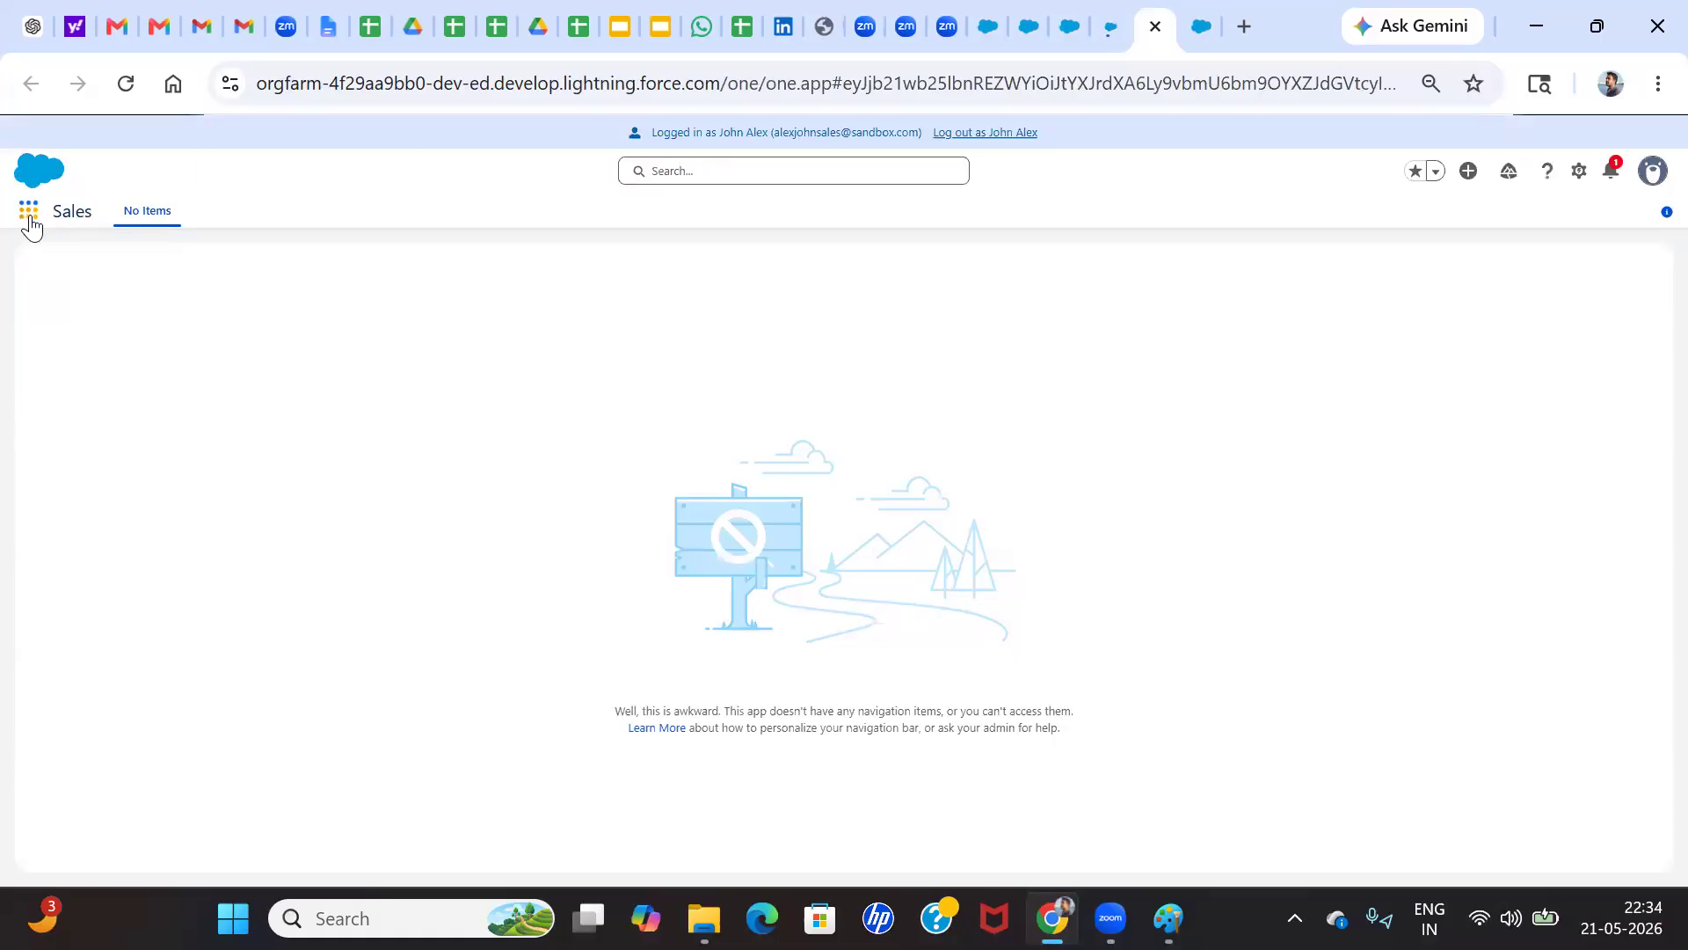
Check the impersonated user's latest notification and search the available apps and items for "case"
left_click(29, 215)
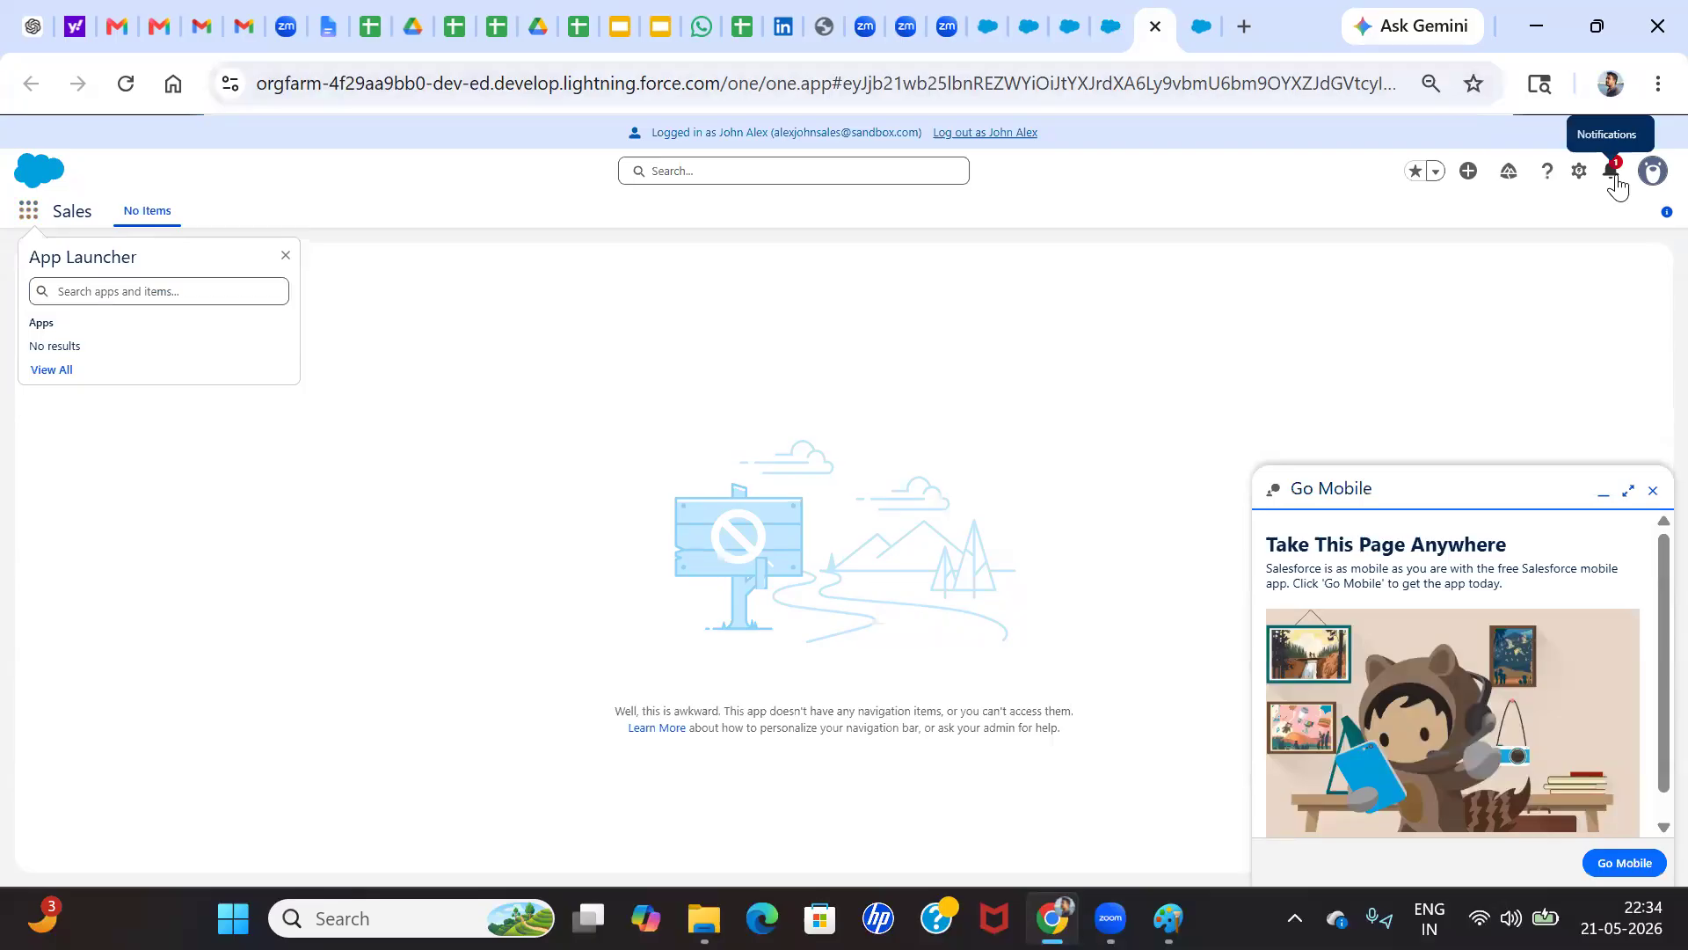
left_click(1615, 176)
left_click(1430, 268)
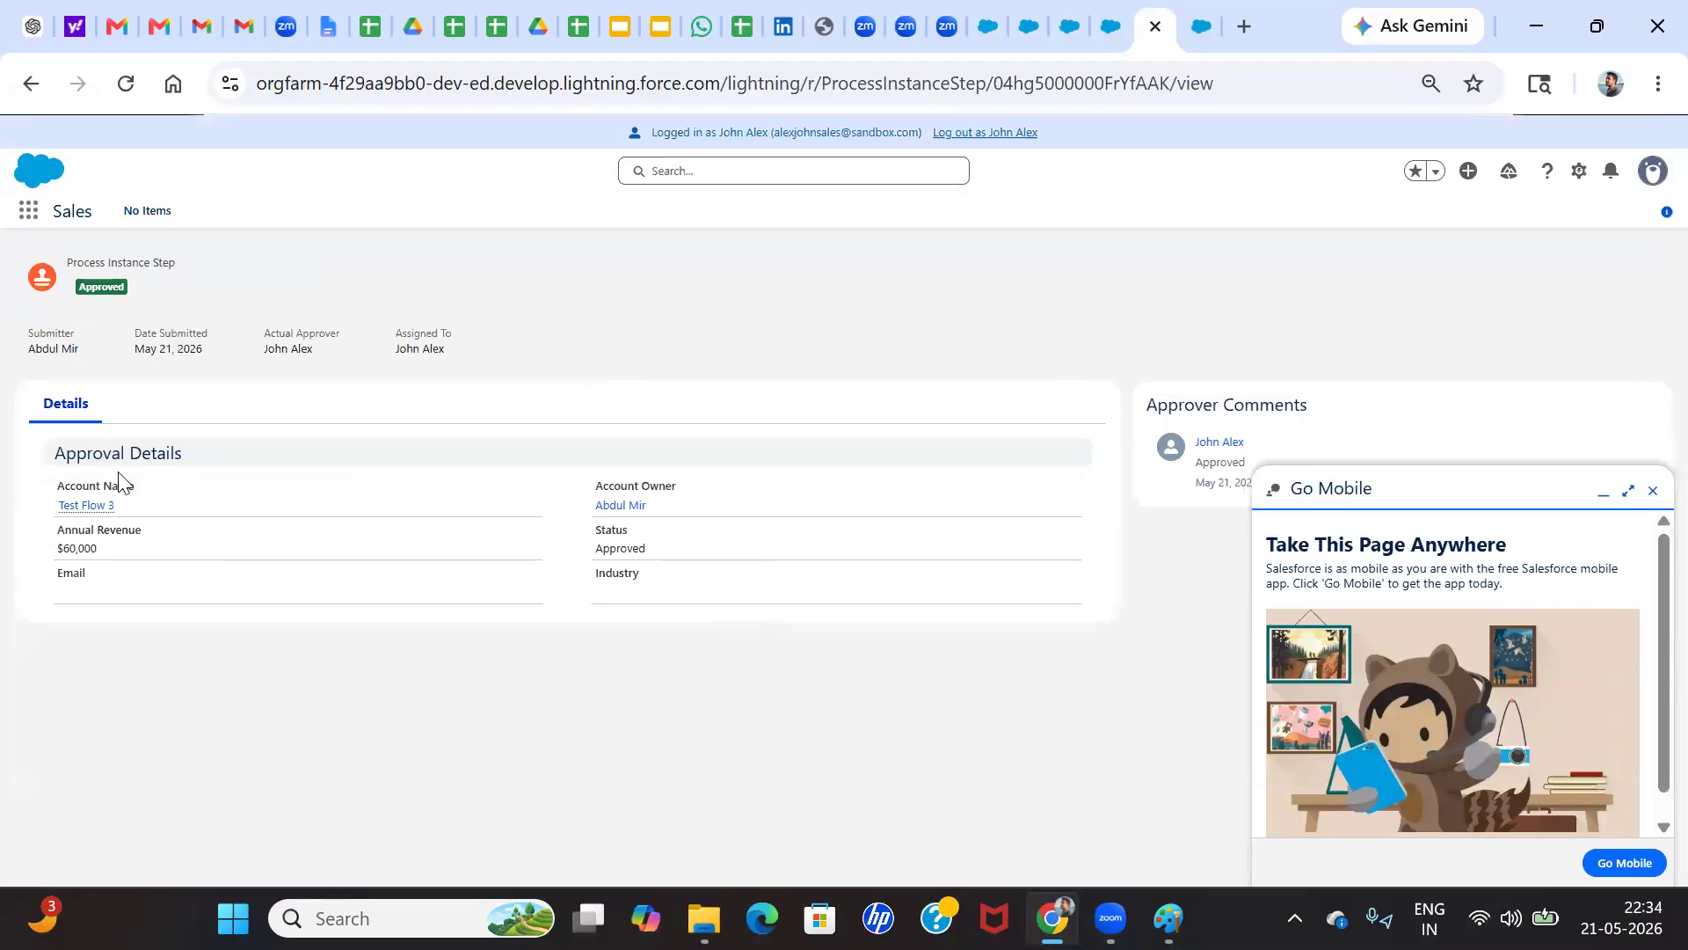
left_click(27, 213)
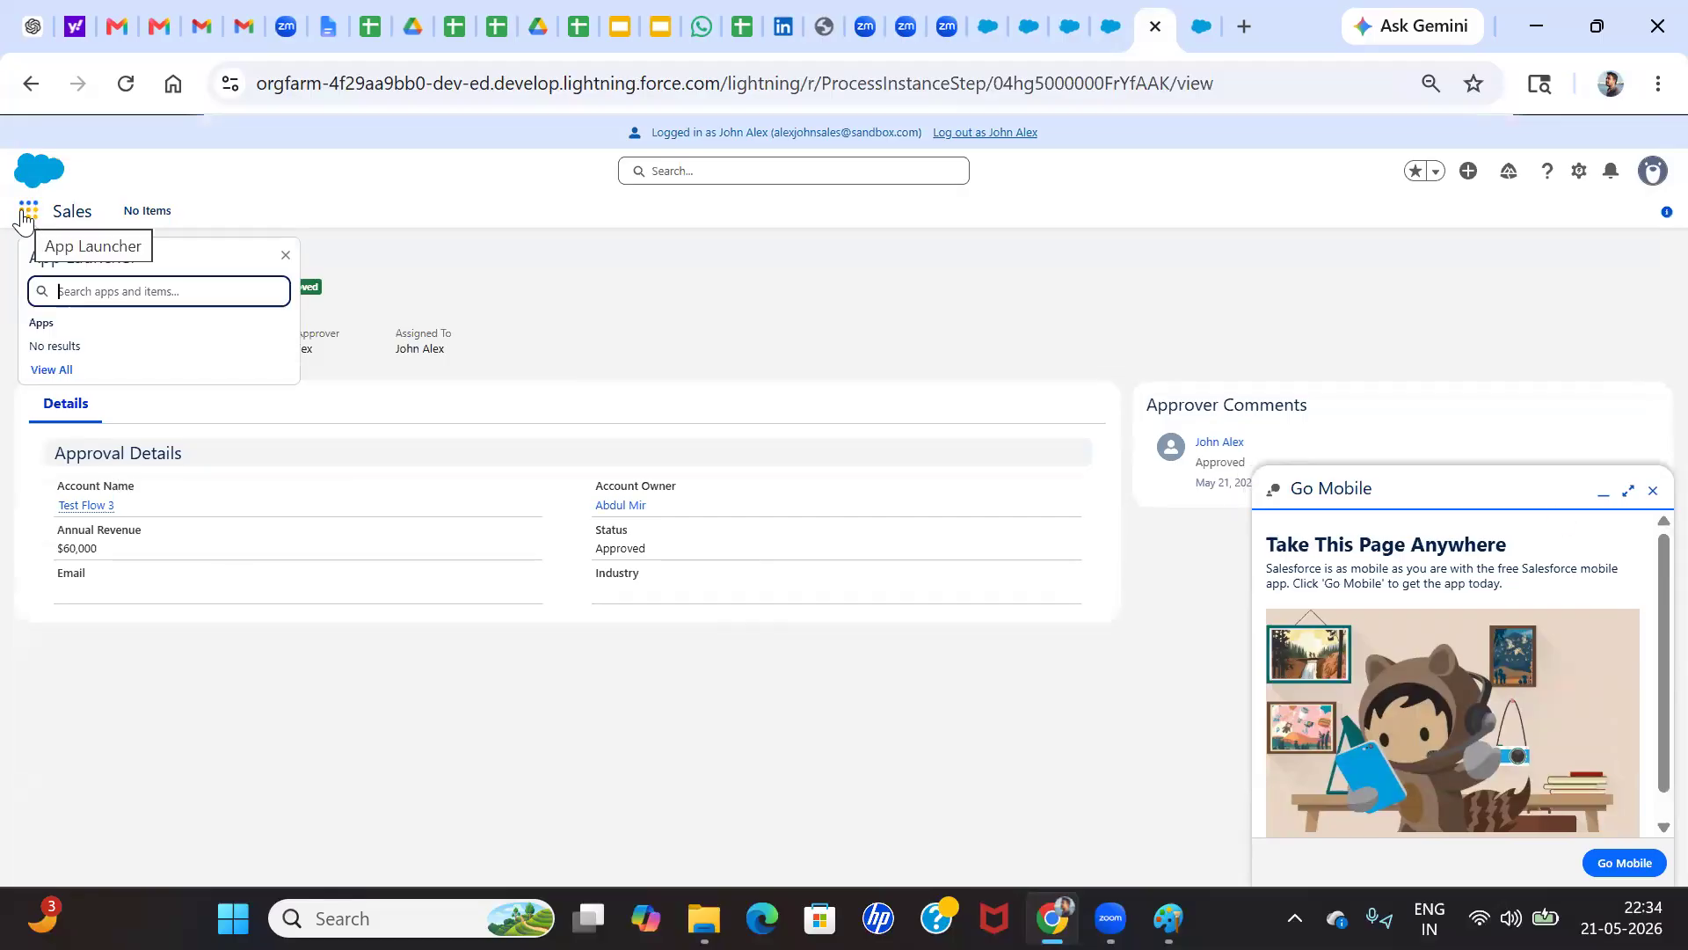
type("ca")
type("se")
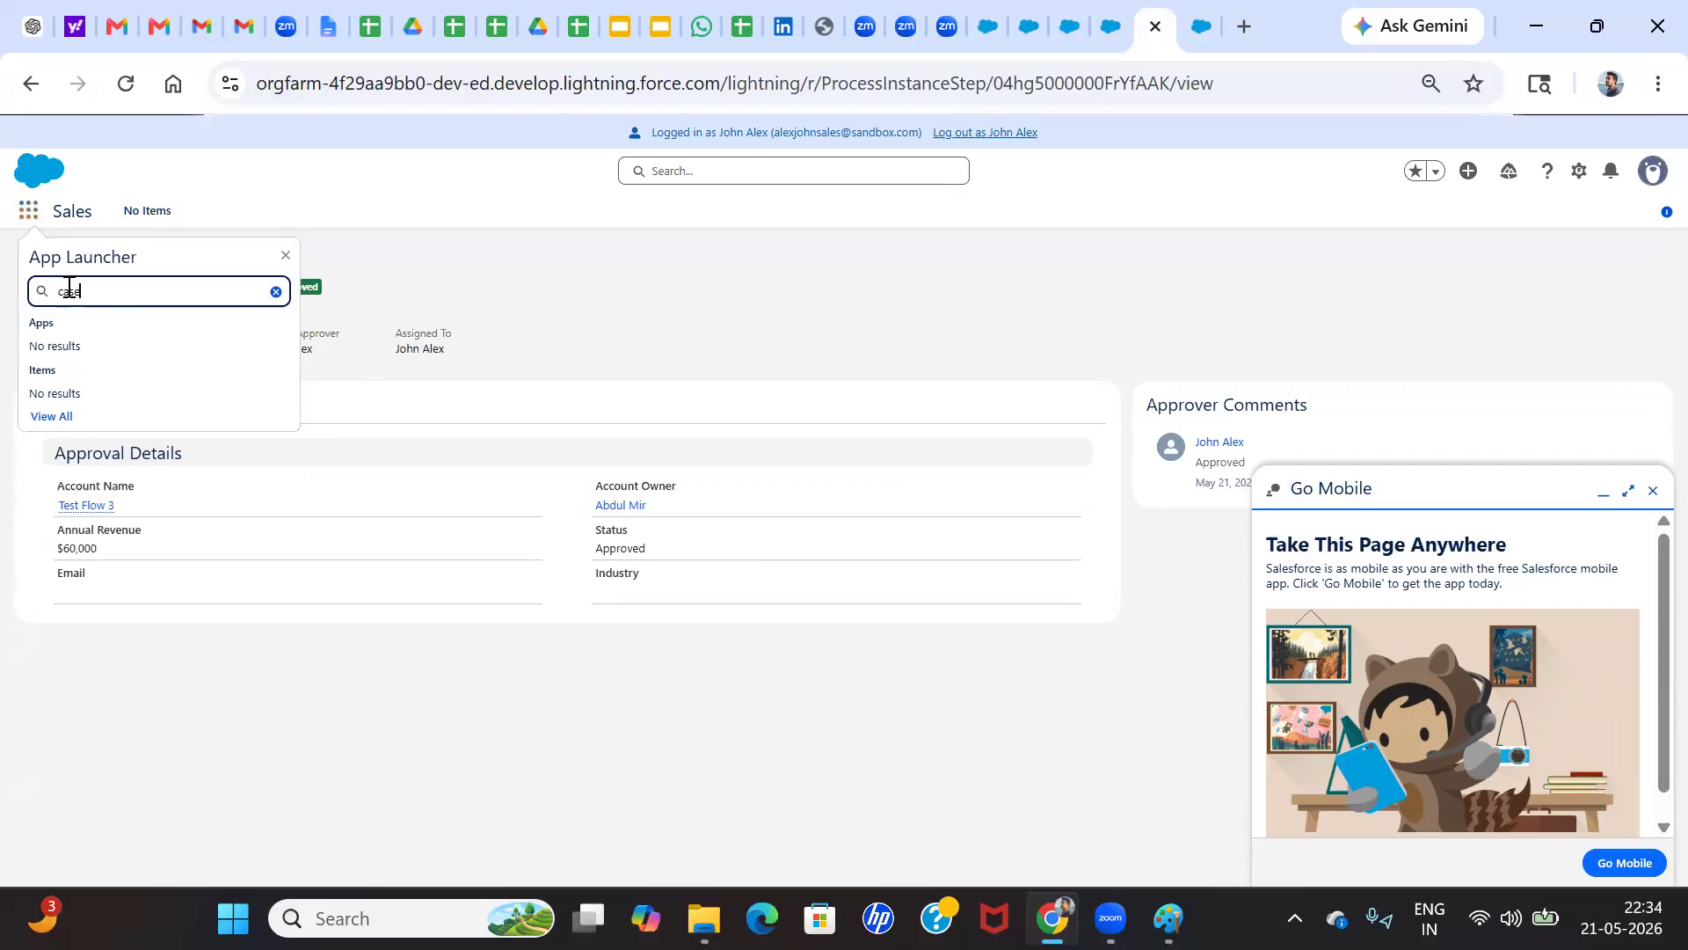
double_click(73, 290)
Log out of the impersonated session and inspect the profile assigned to the Sales Manager user
left_click(1070, 26)
left_click(1154, 15)
left_click(996, 134)
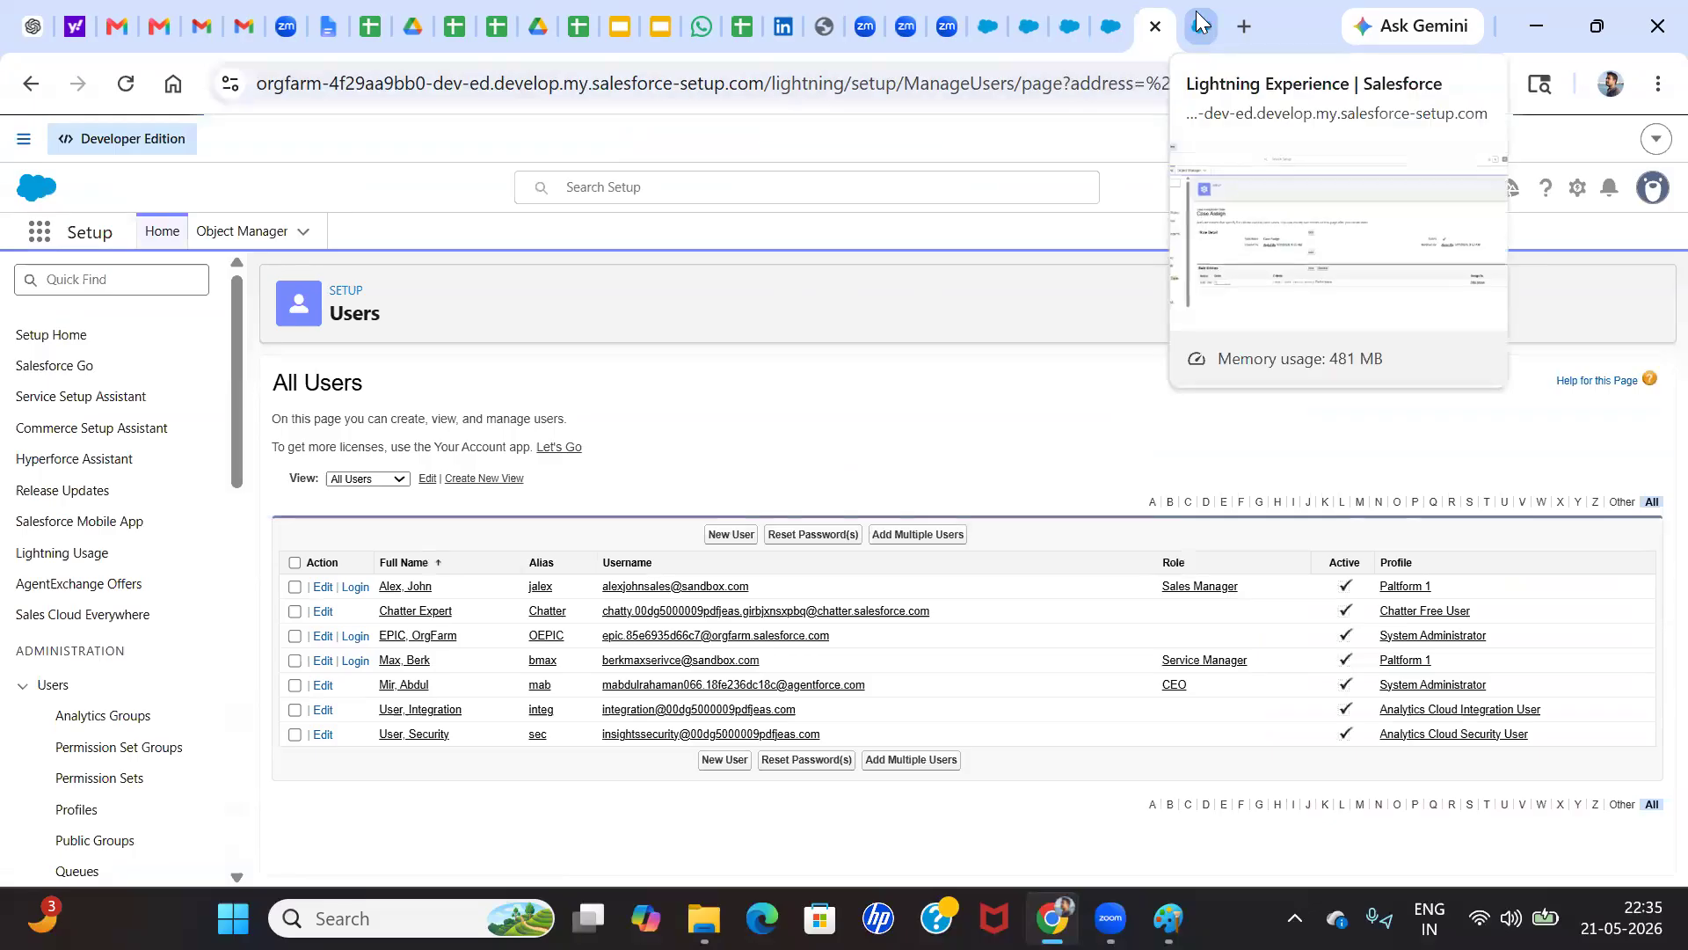
left_click(1404, 591)
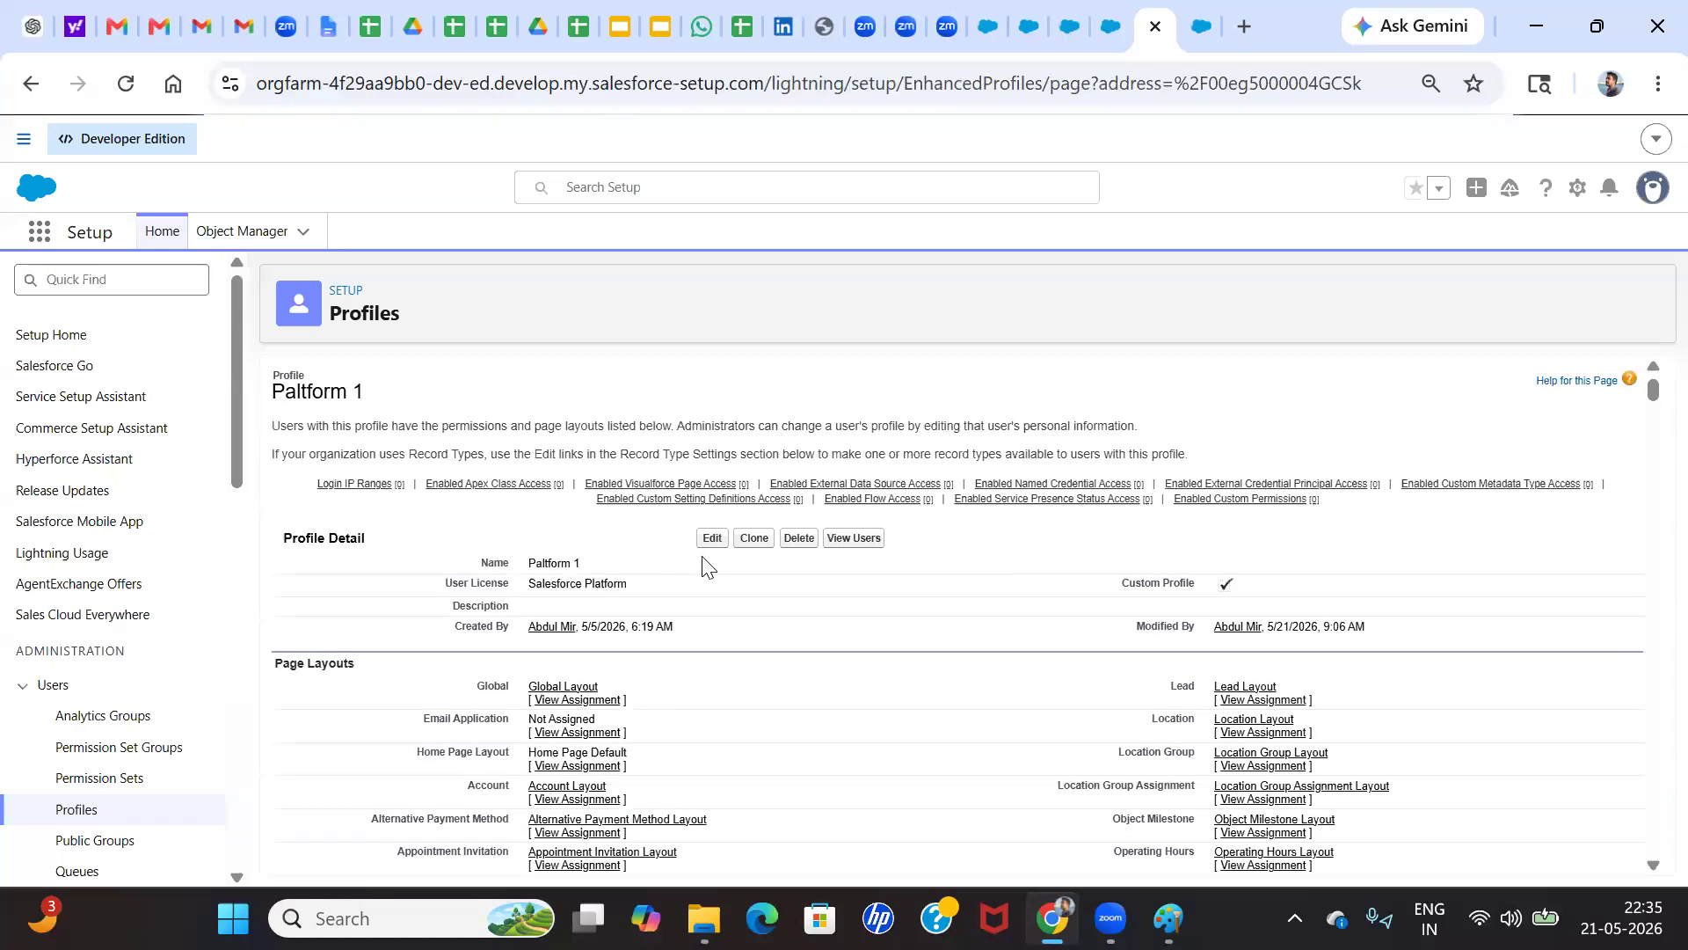
left_click(31, 83)
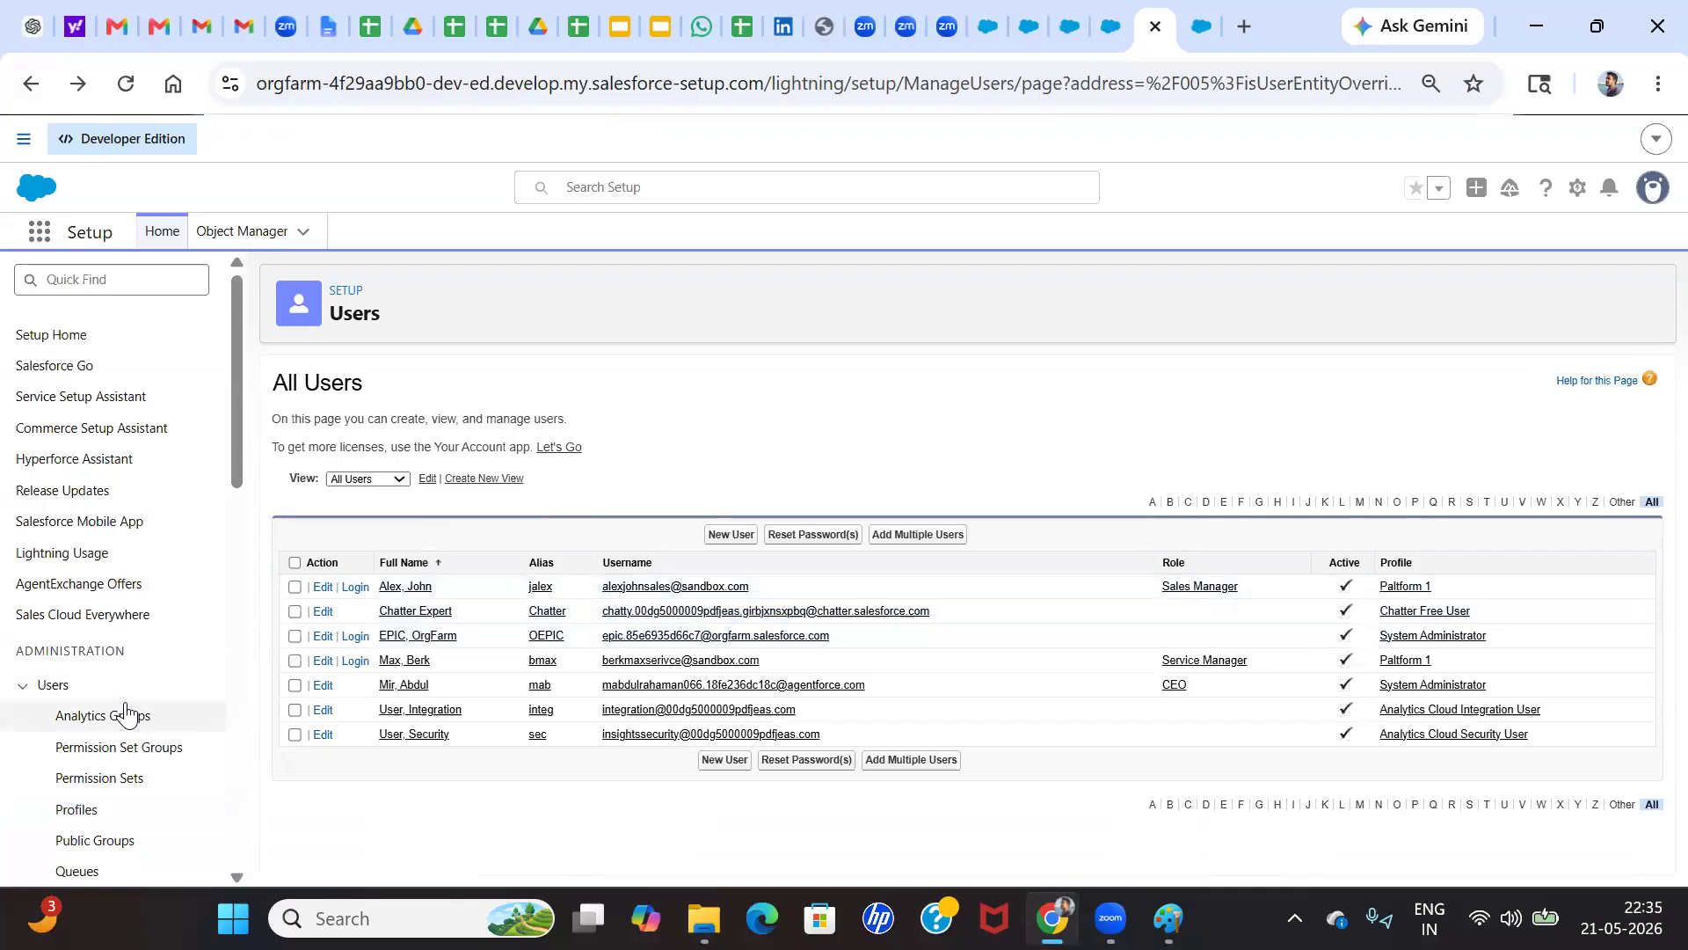
Create a new profile cloned from Standard User, name it "Paltform user", and save it
scroll(101, 712, "down", 1)
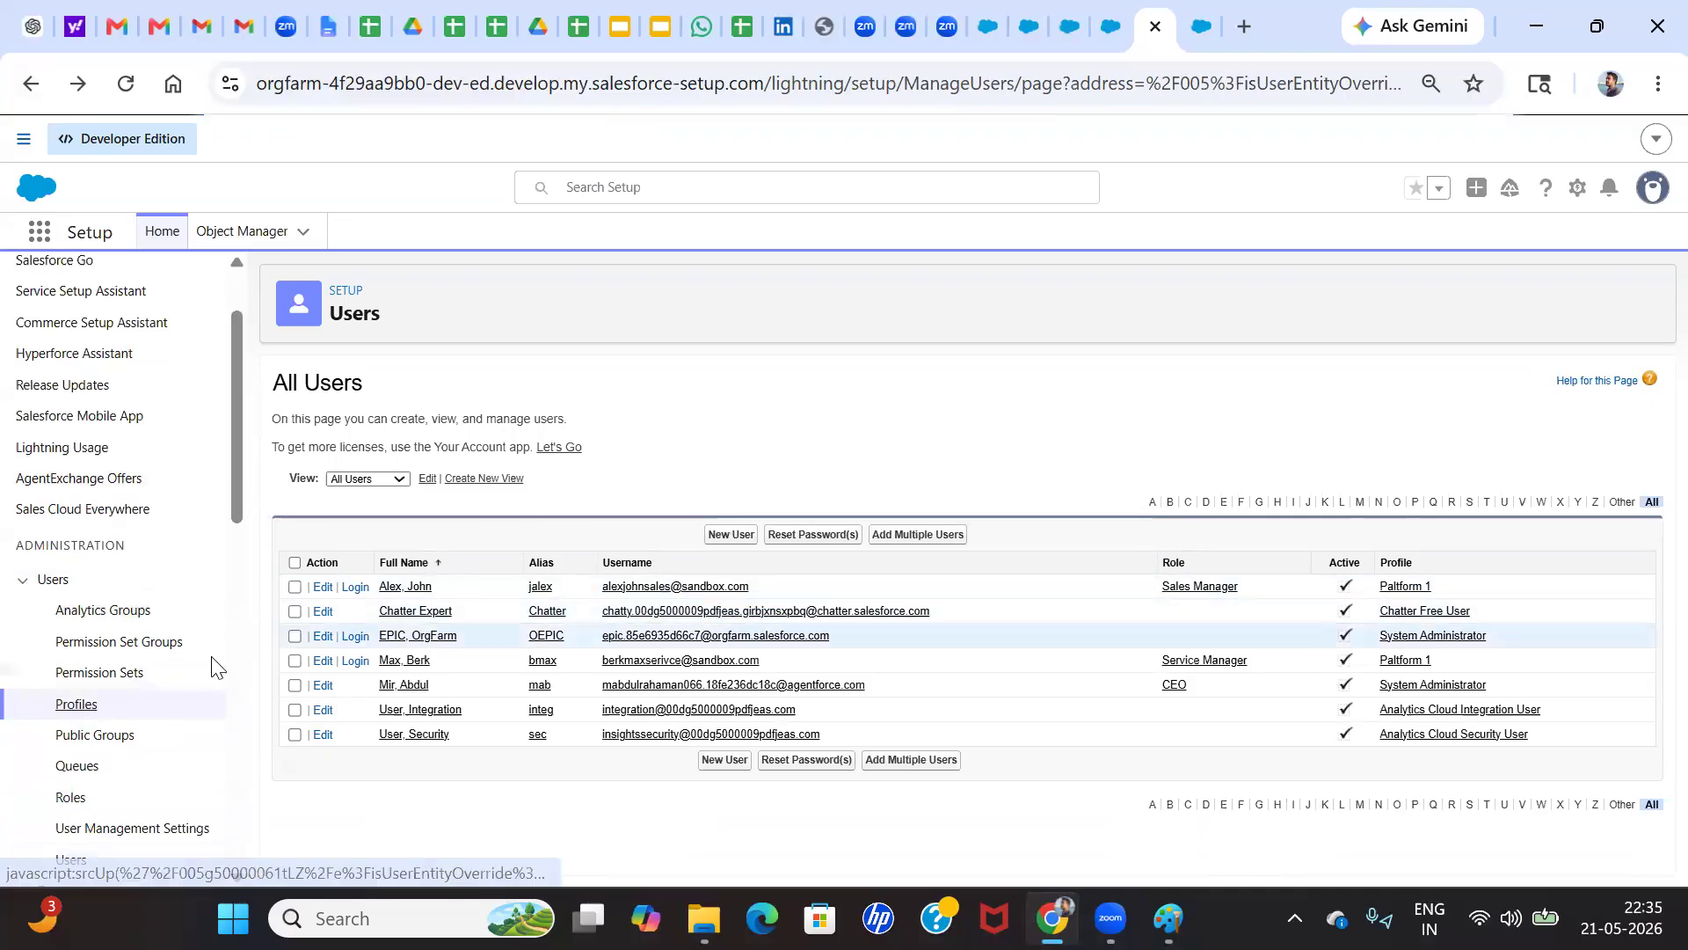
left_click(79, 708)
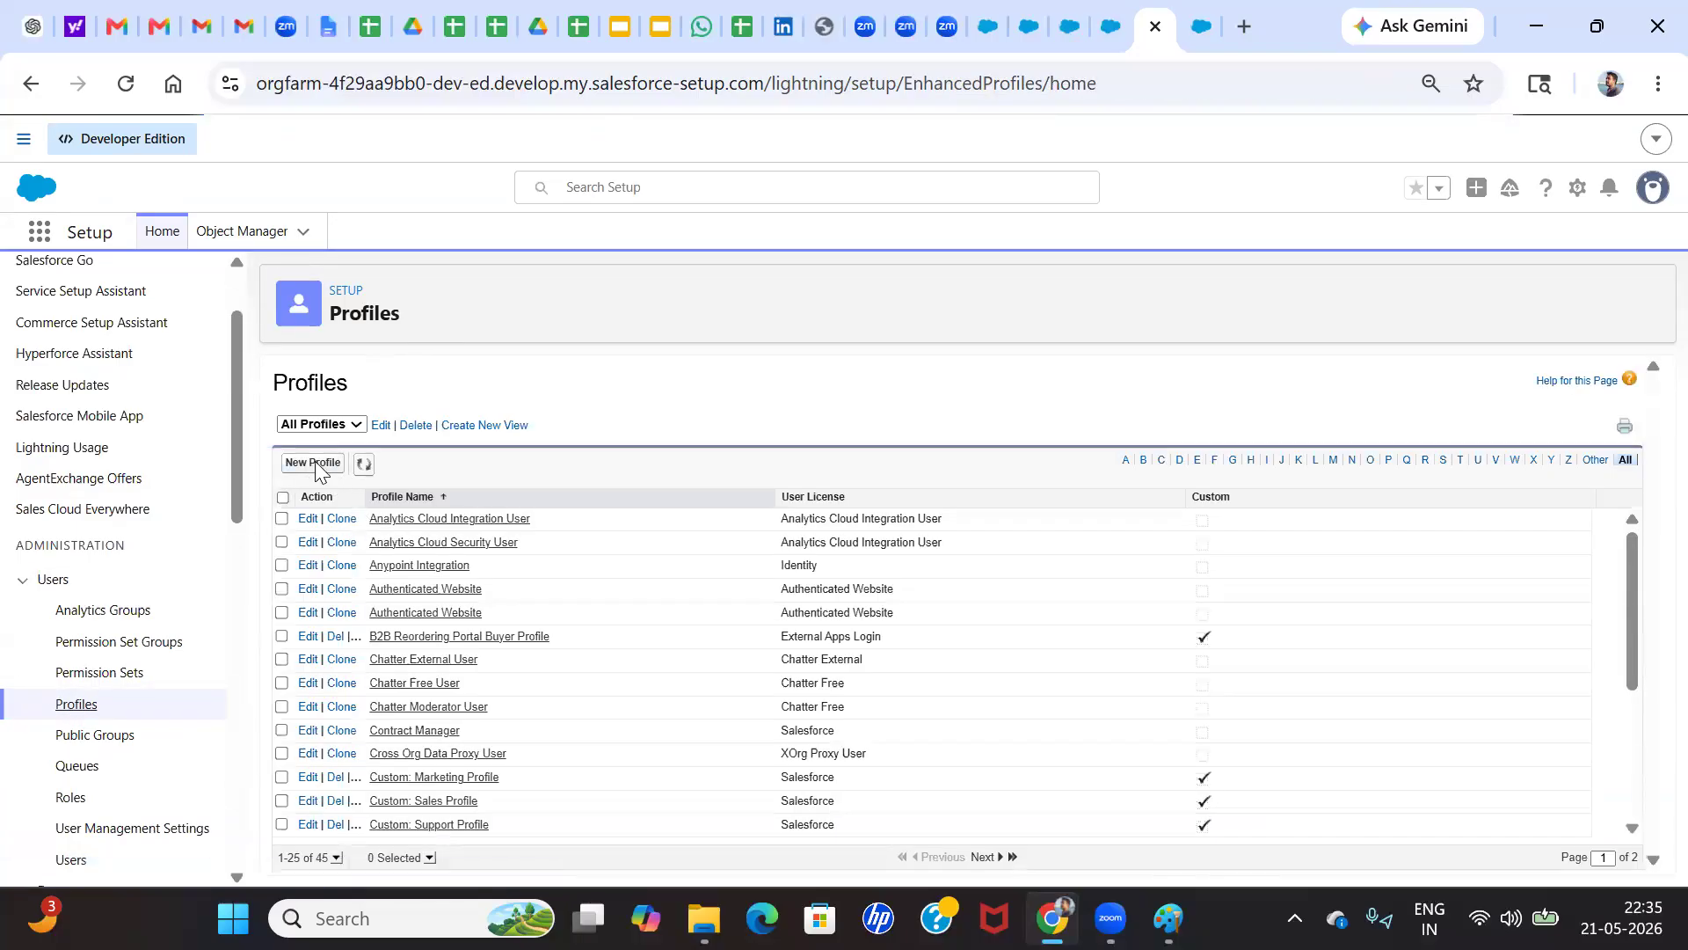
left_click(315, 470)
left_click(615, 498)
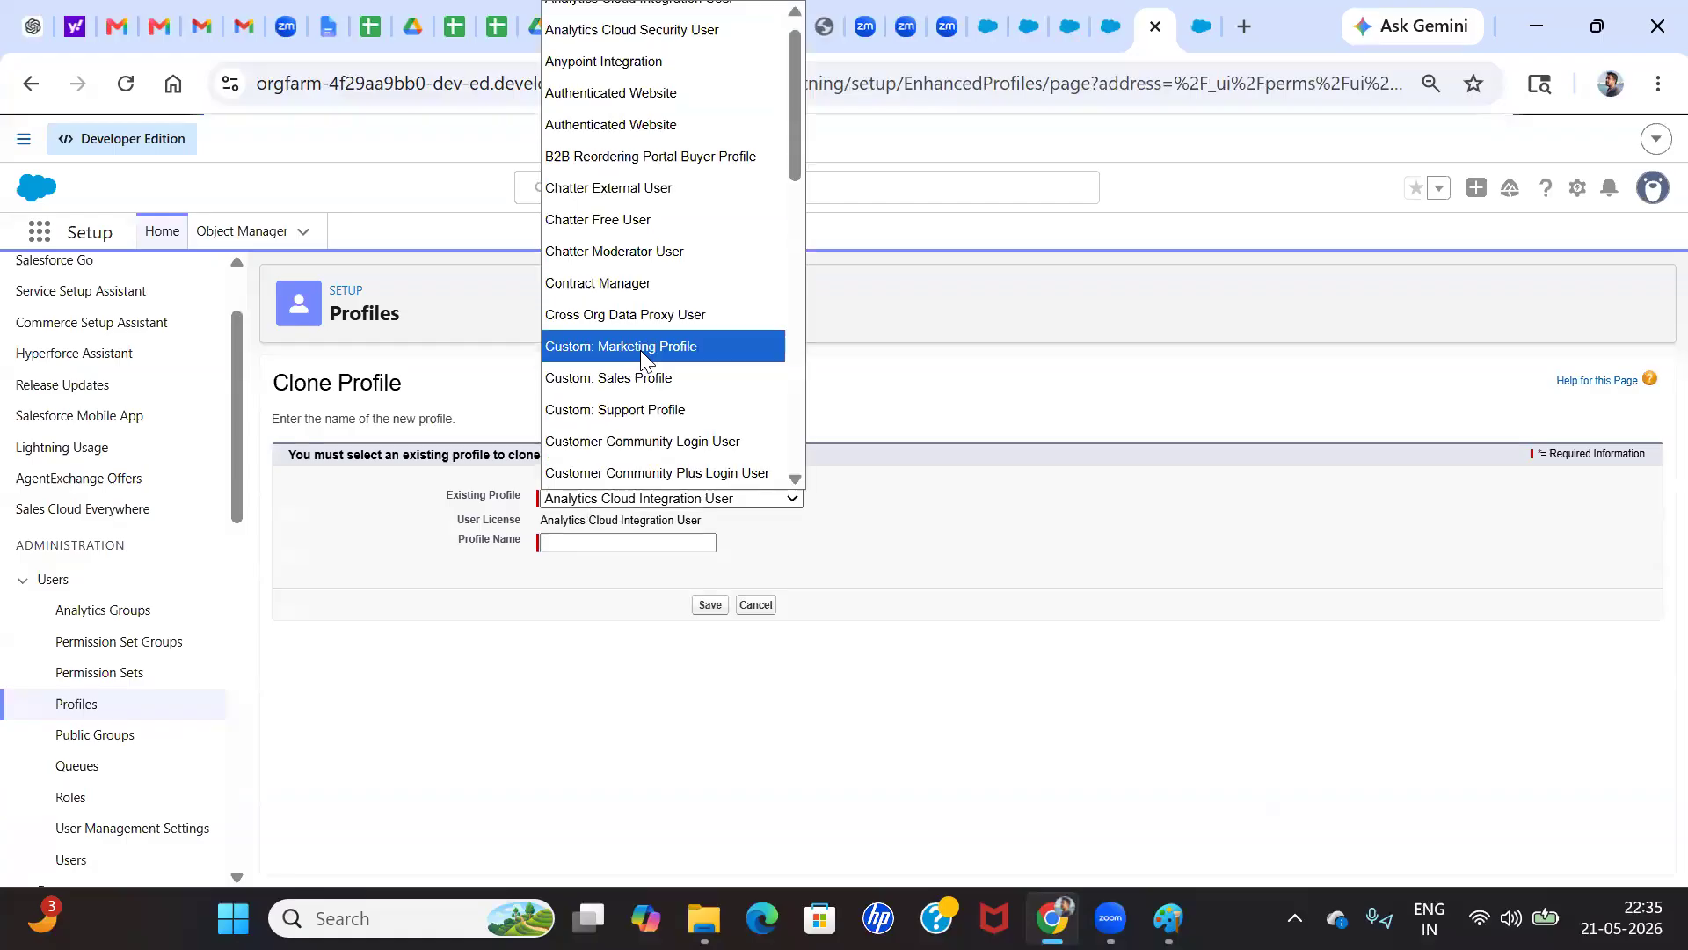
scroll(642, 352, "down", 8)
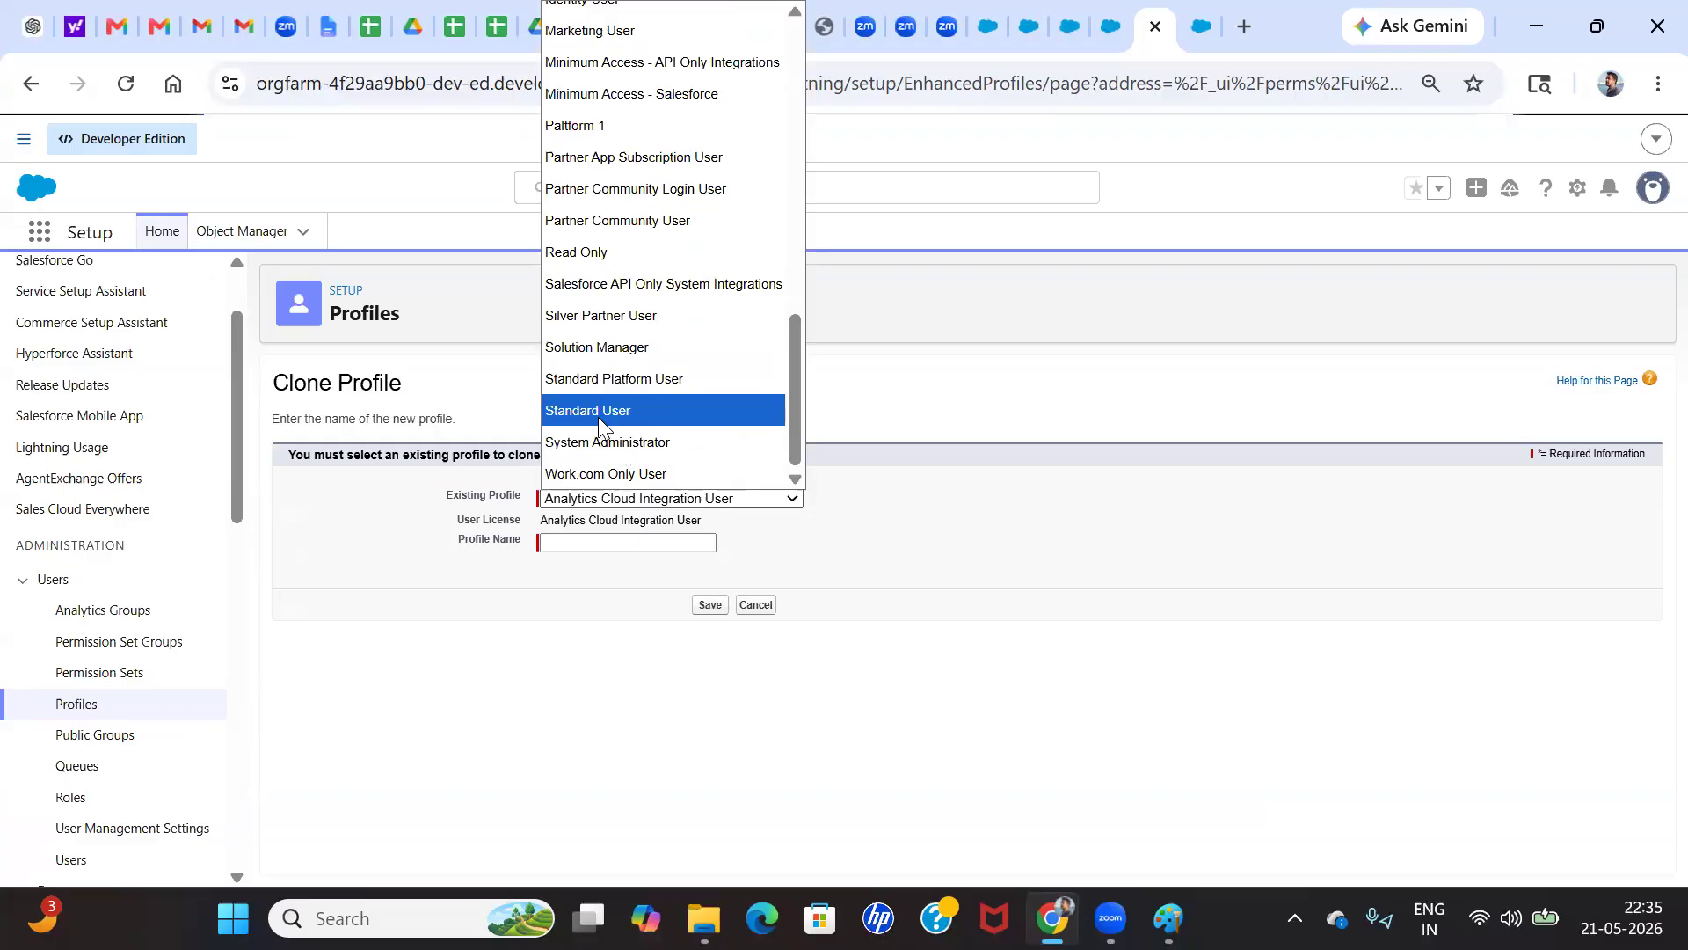
left_click(598, 411)
left_click(593, 538)
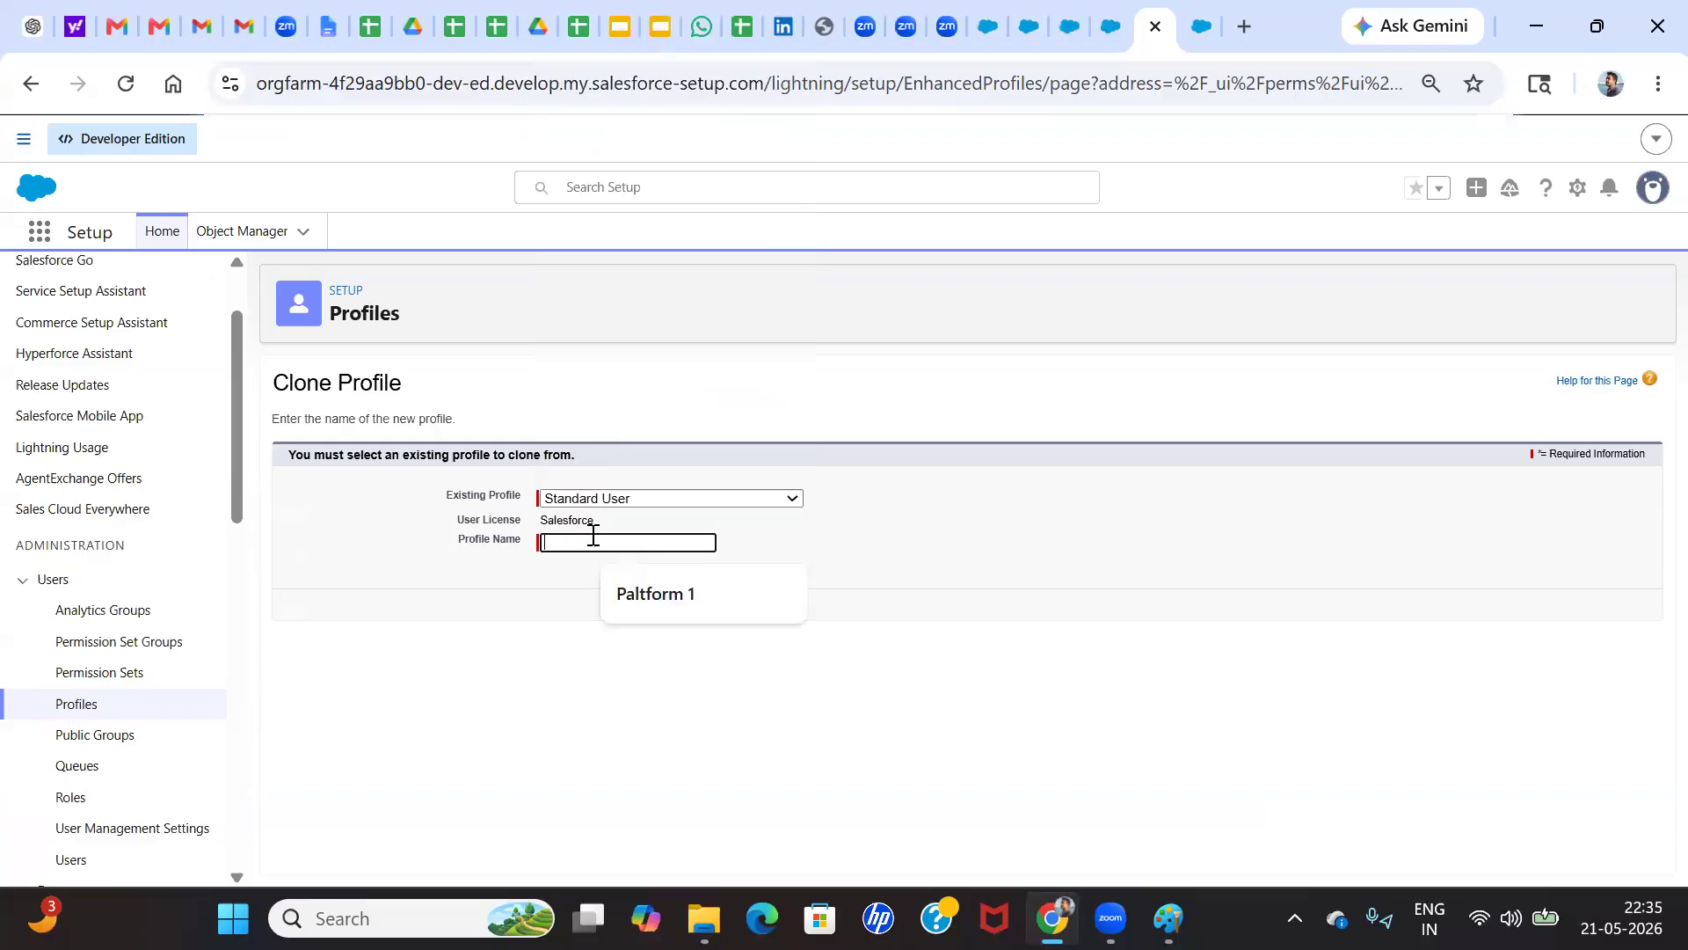
left_click(668, 595)
key("BackSpace")
type("user")
left_click(710, 605)
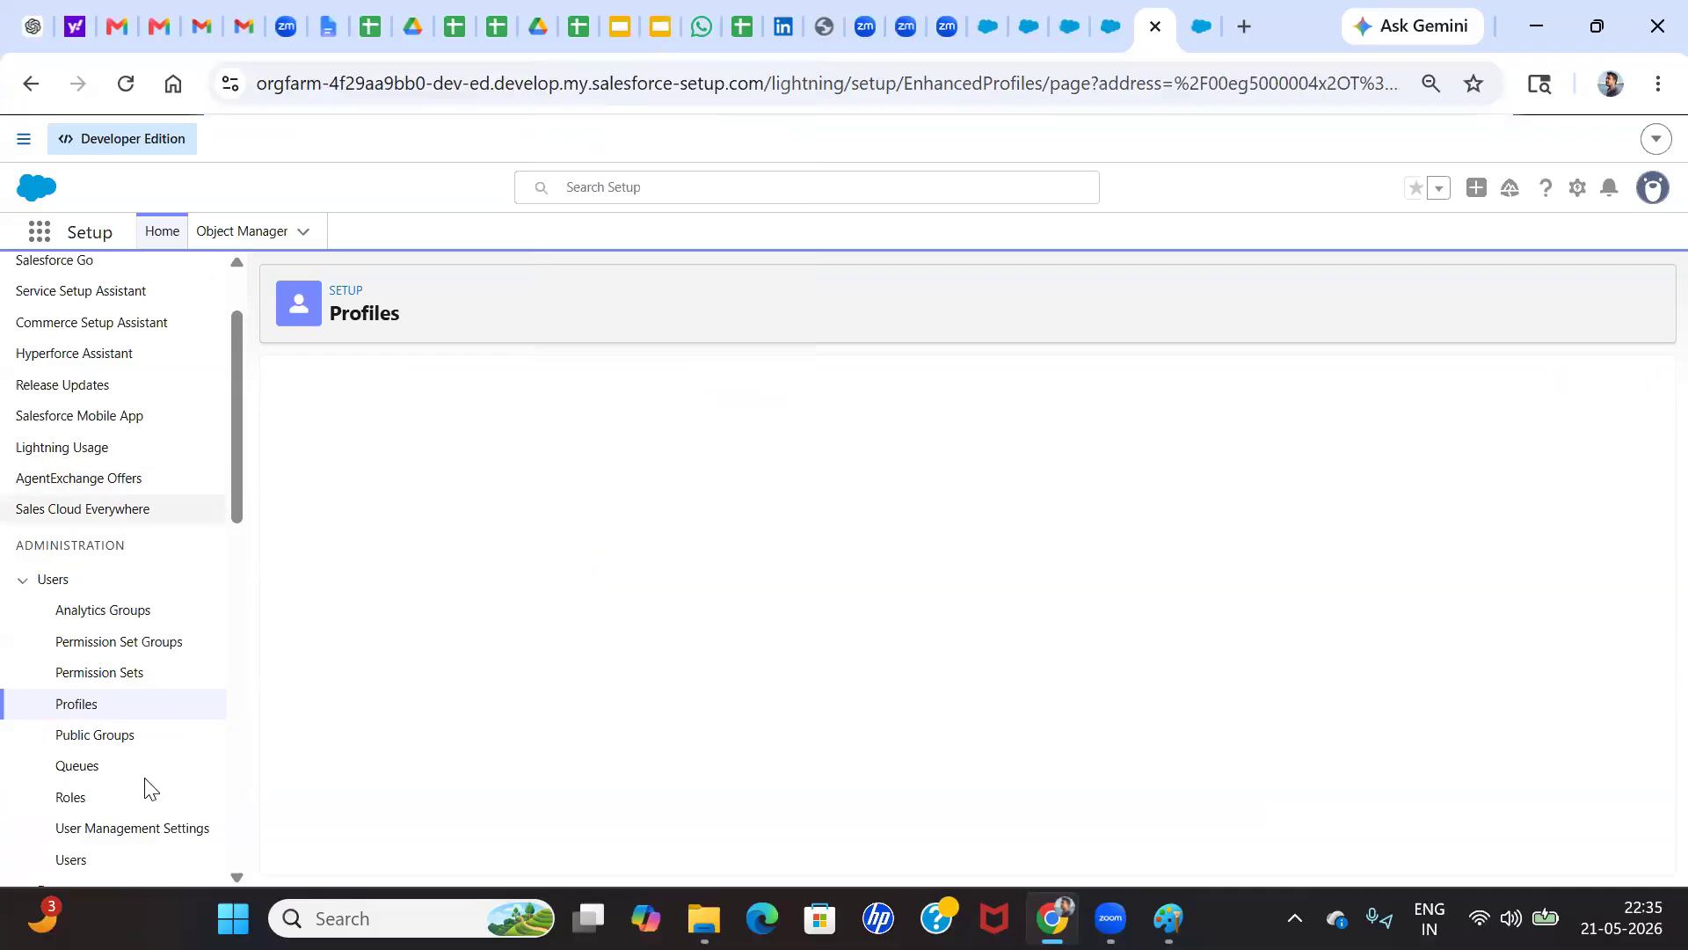
Edit the Sales Manager user, set the User License to Salesforce and the Profile to Paltform user, and save
left_click(70, 860)
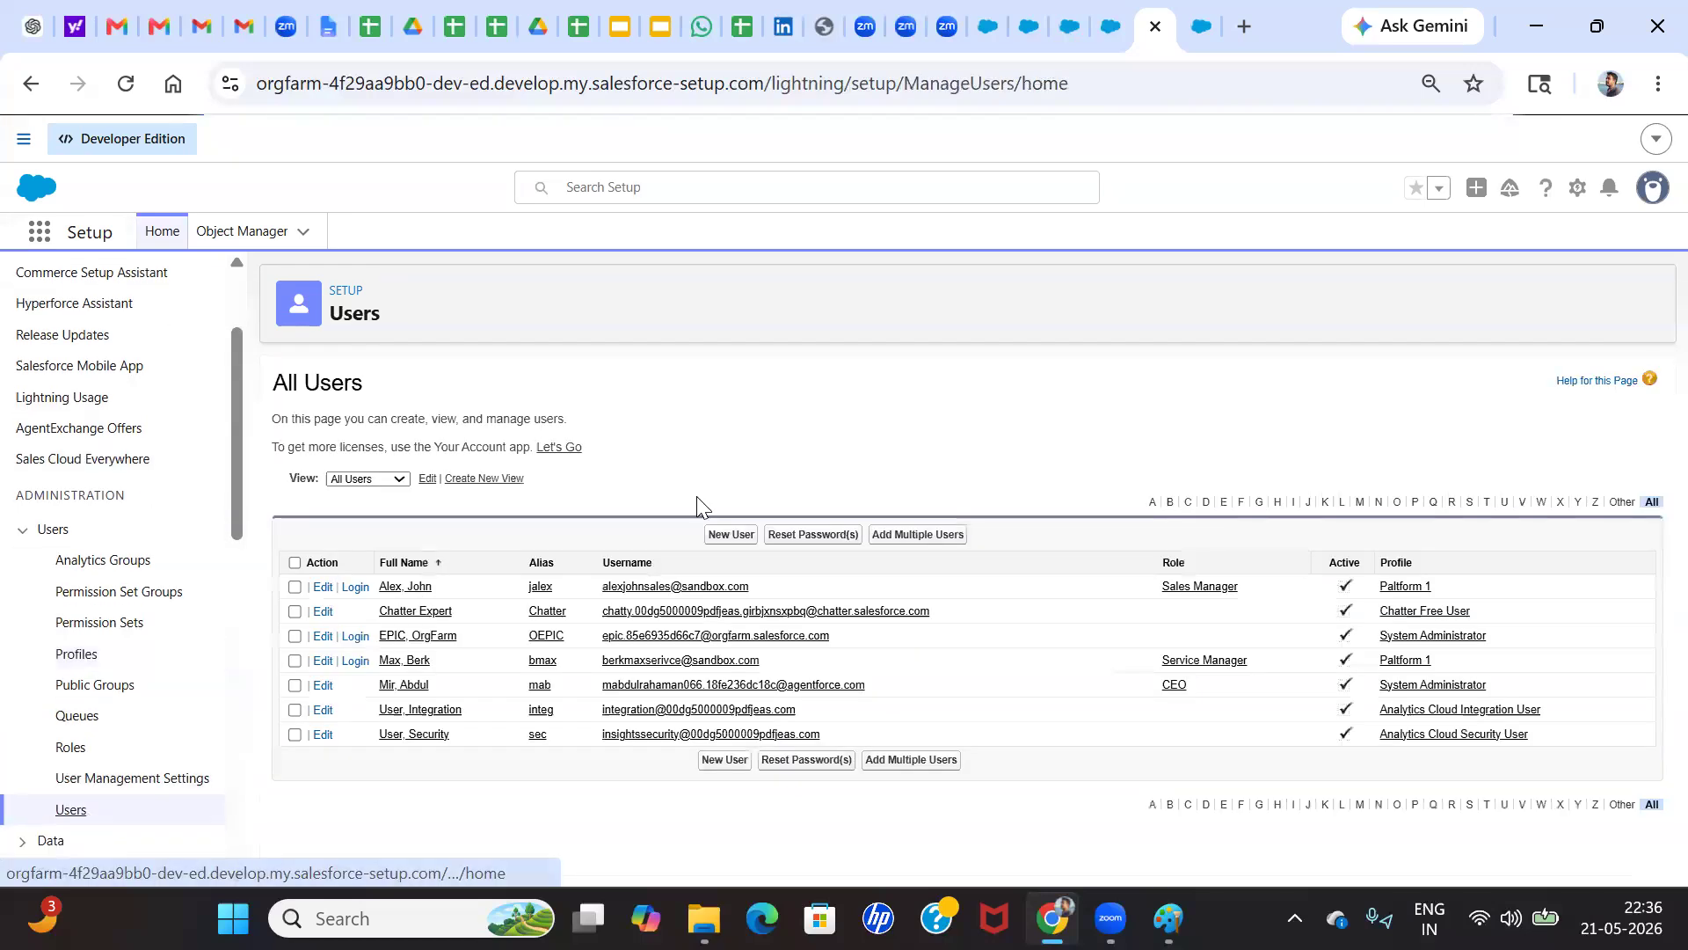
left_click(326, 589)
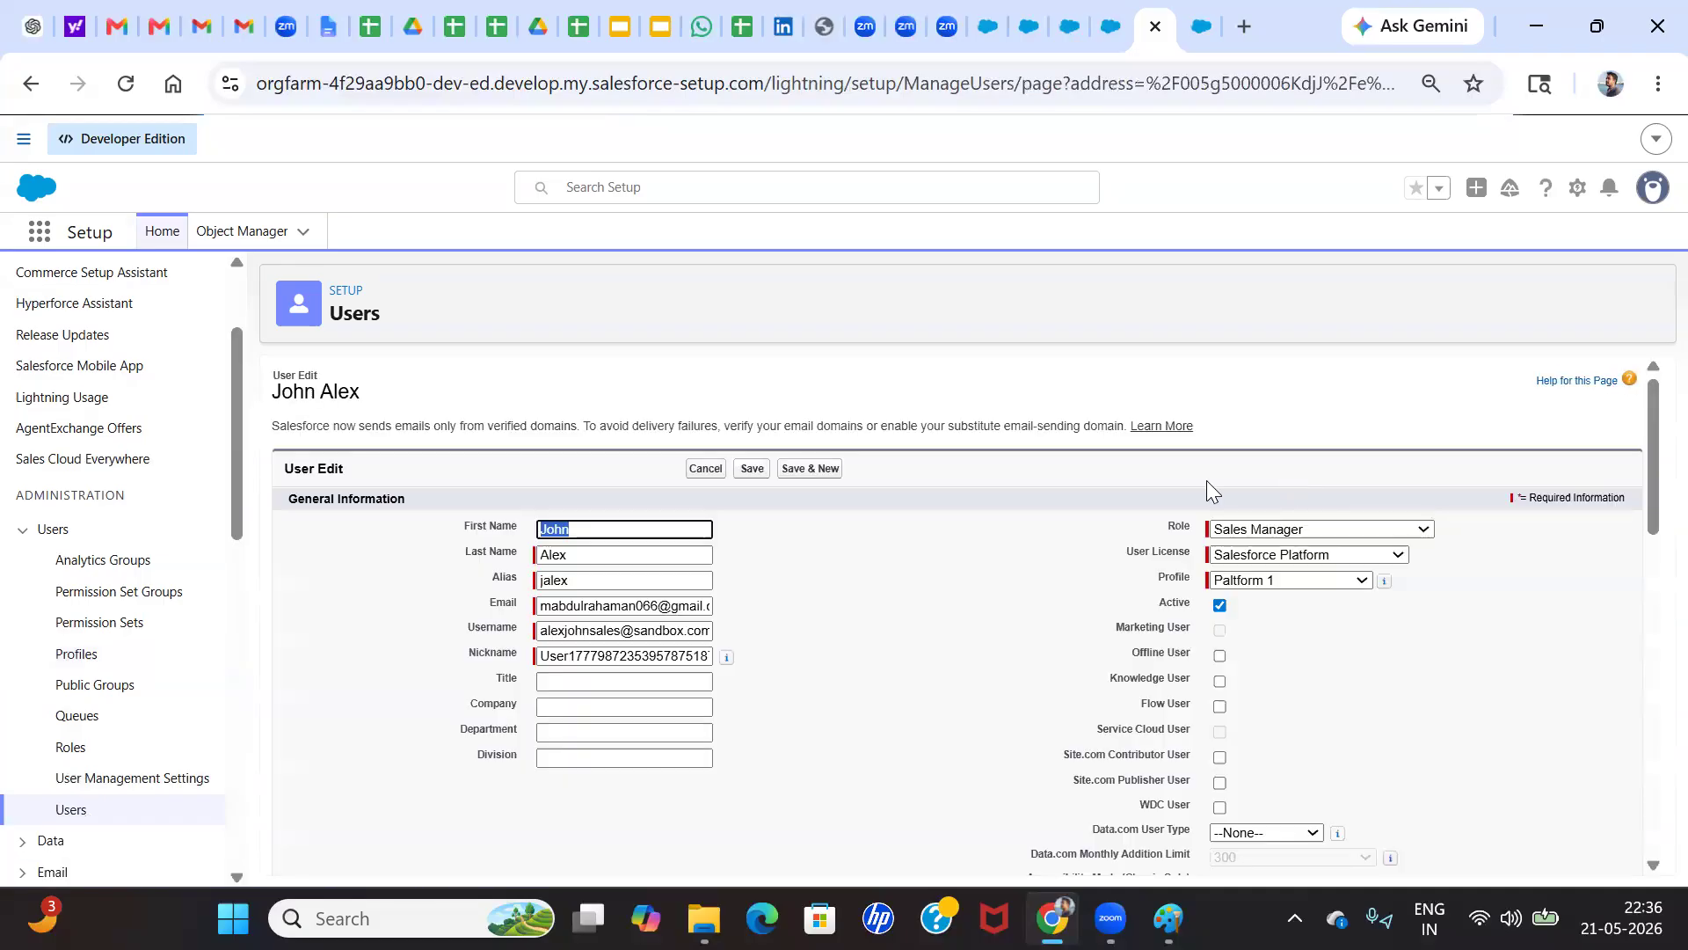
left_click(1257, 532)
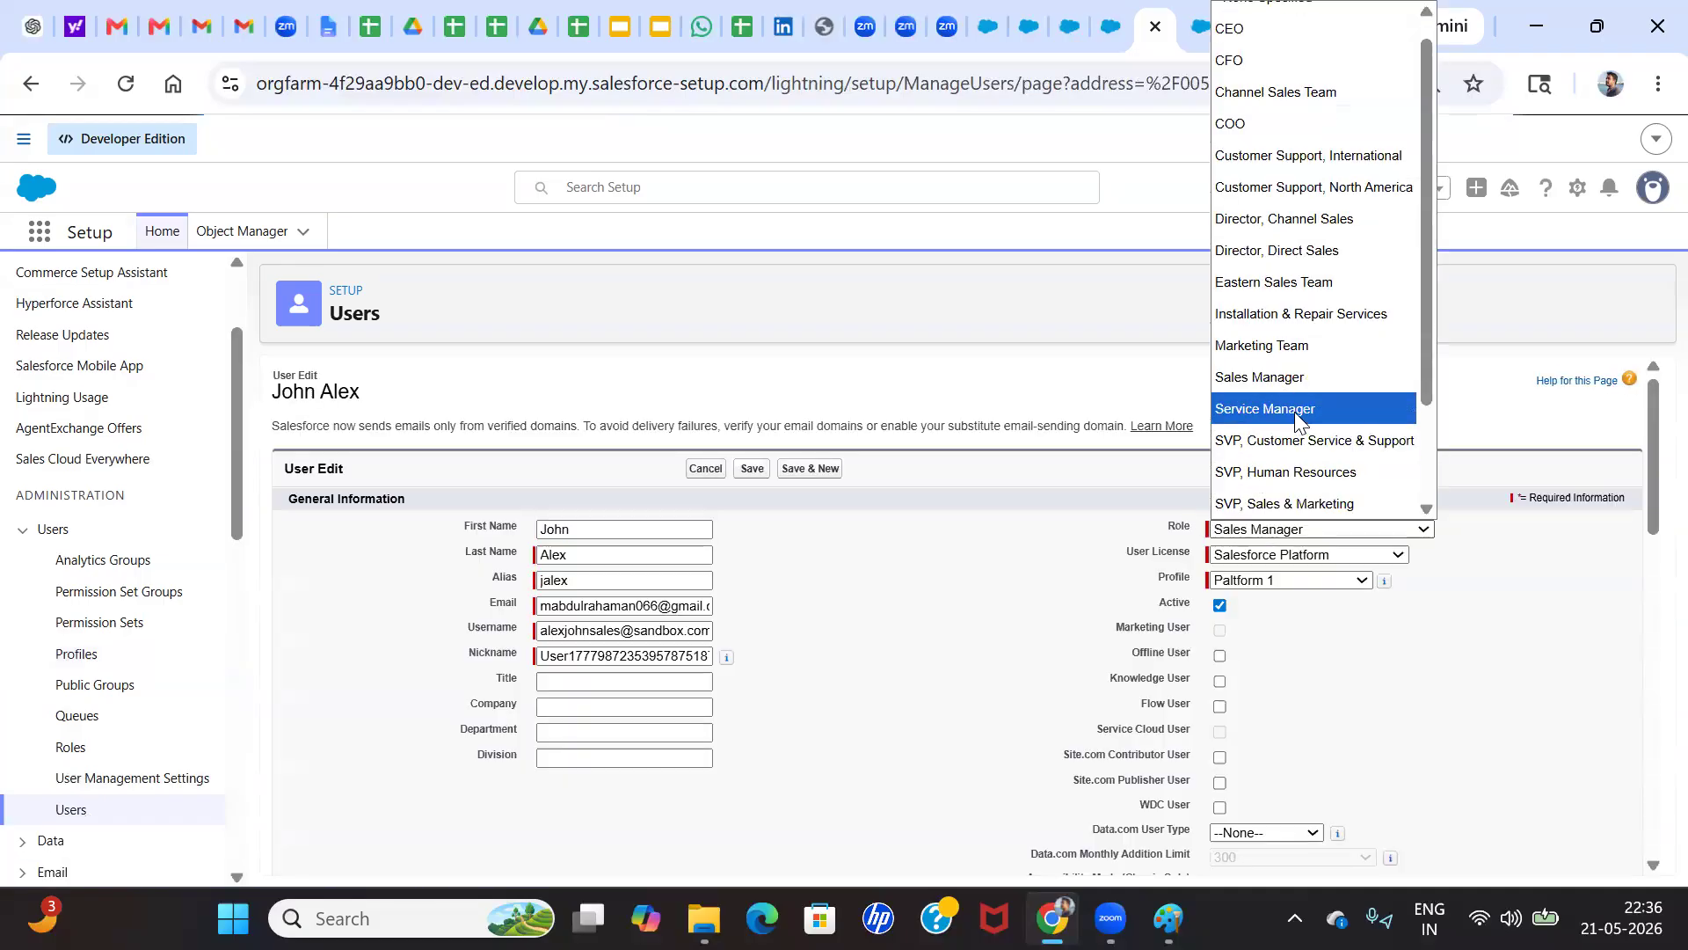
left_click(1446, 646)
left_click(1319, 555)
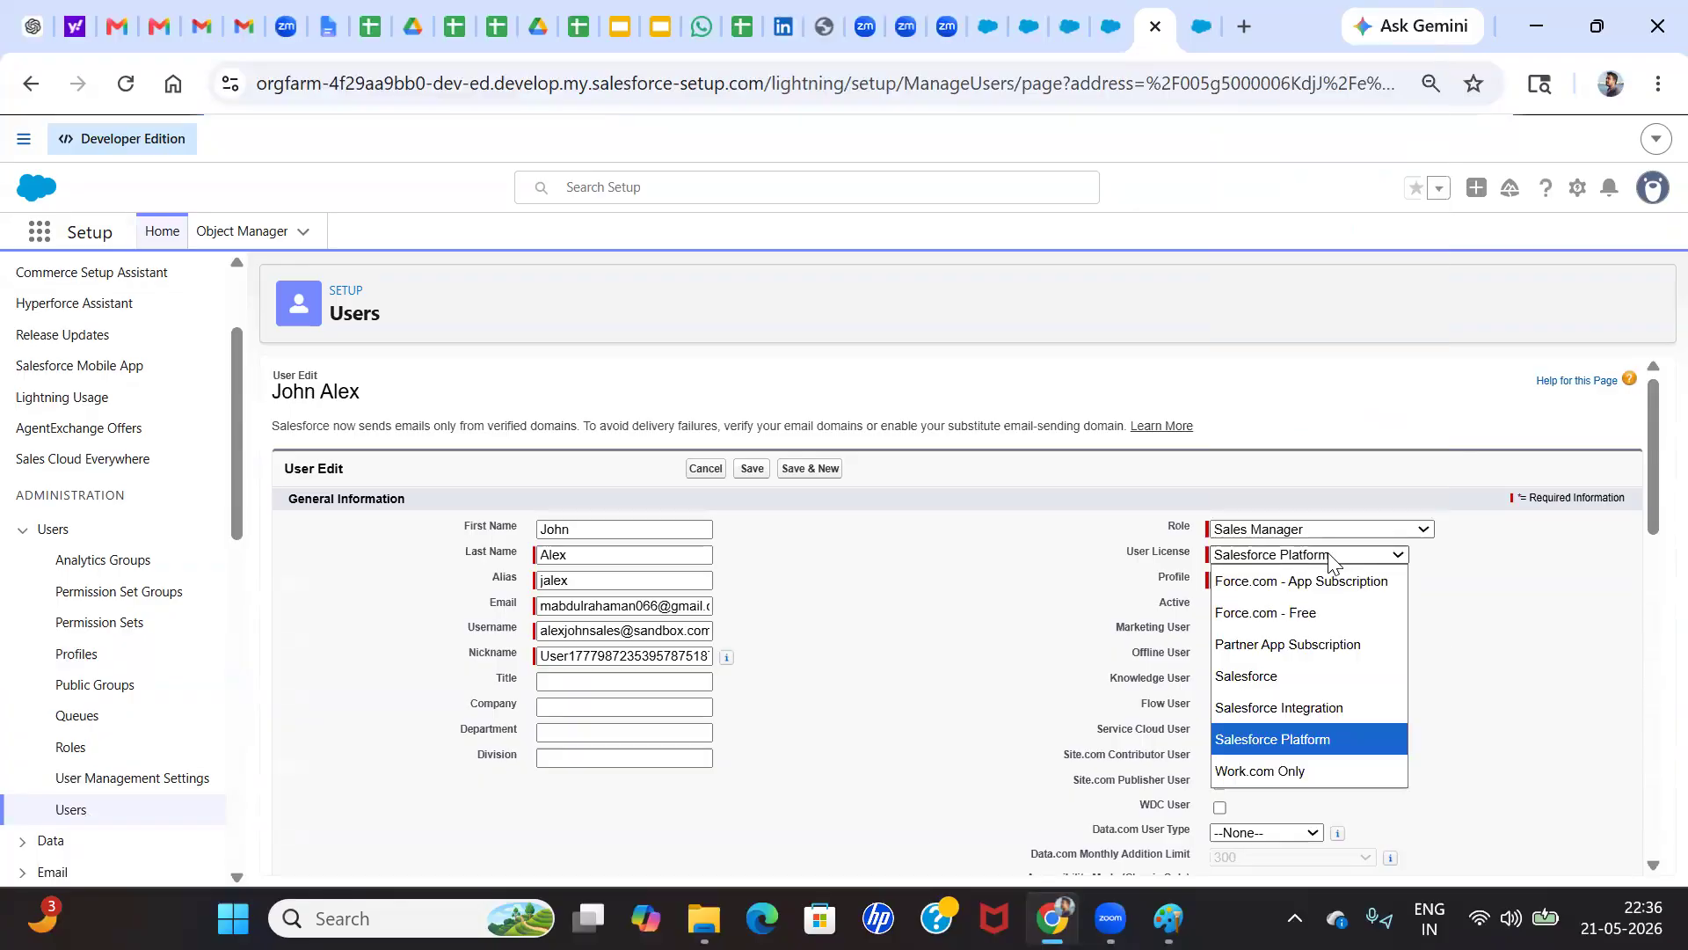
left_click(1256, 673)
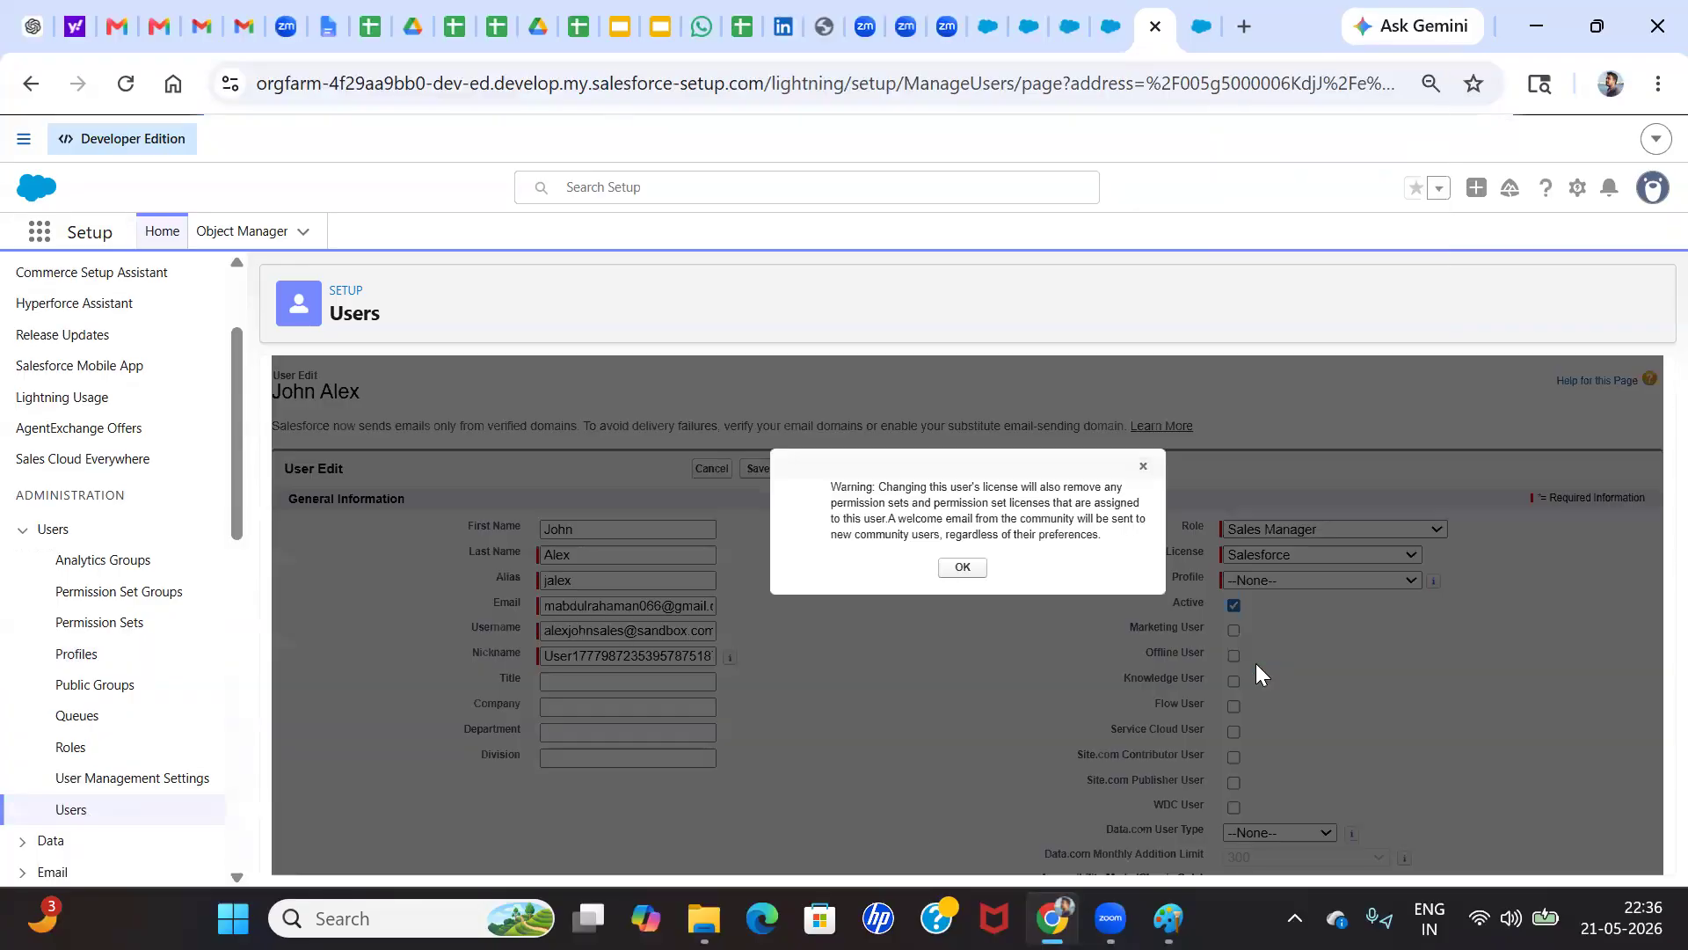
left_click(968, 569)
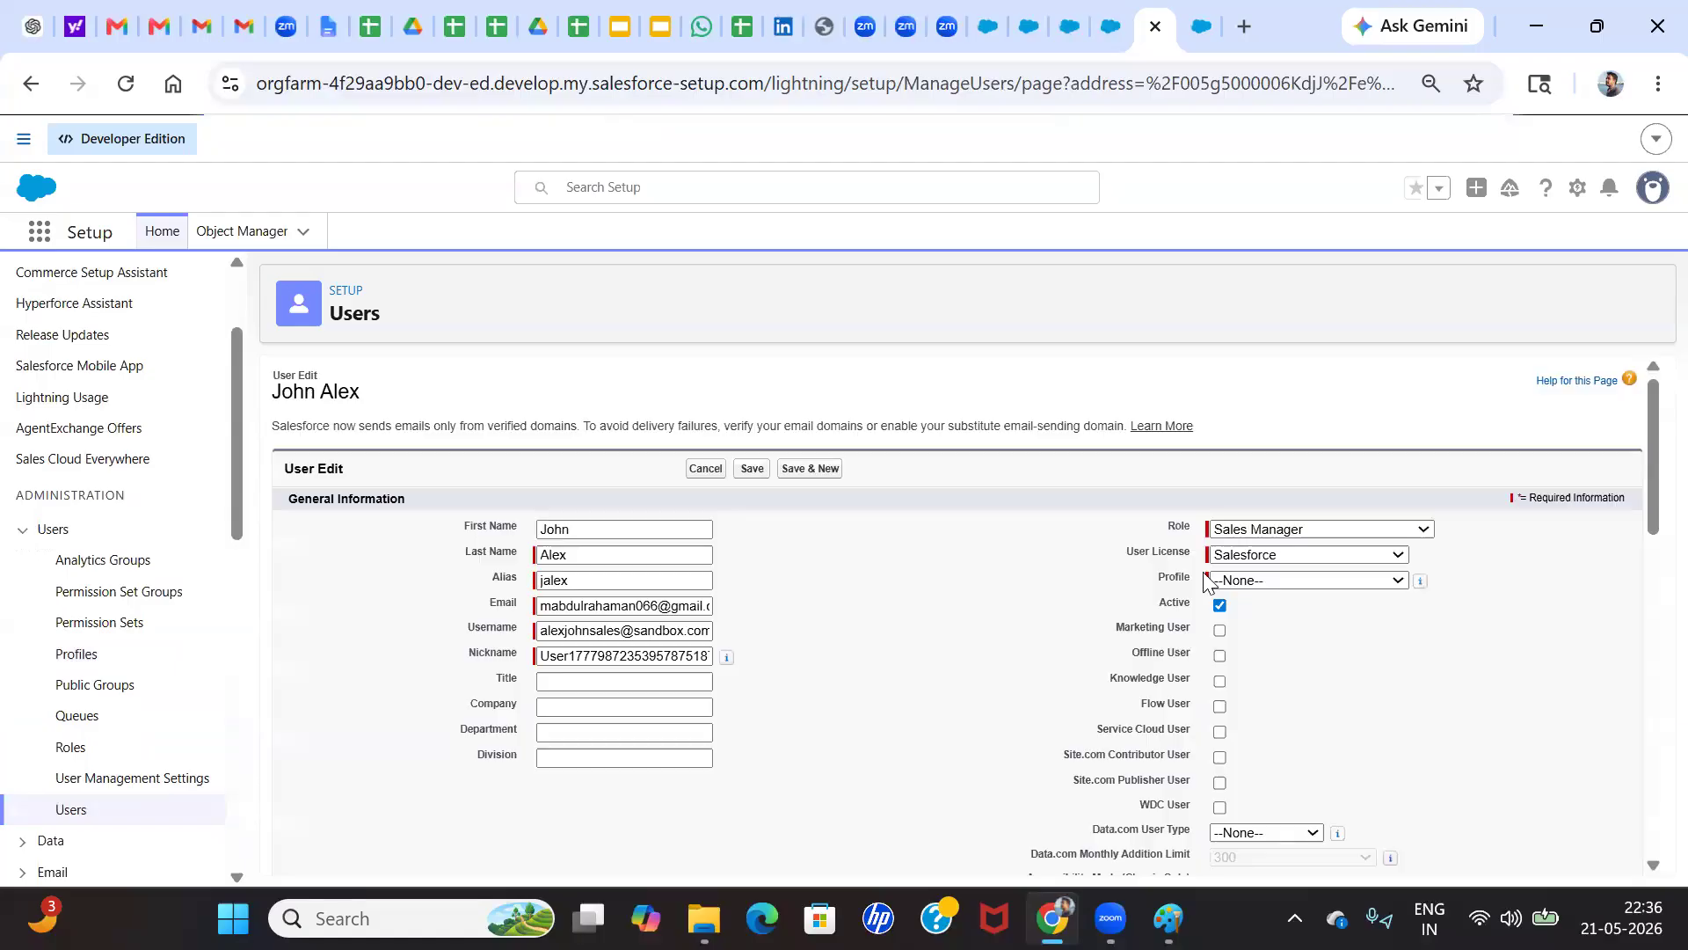
left_click(1263, 579)
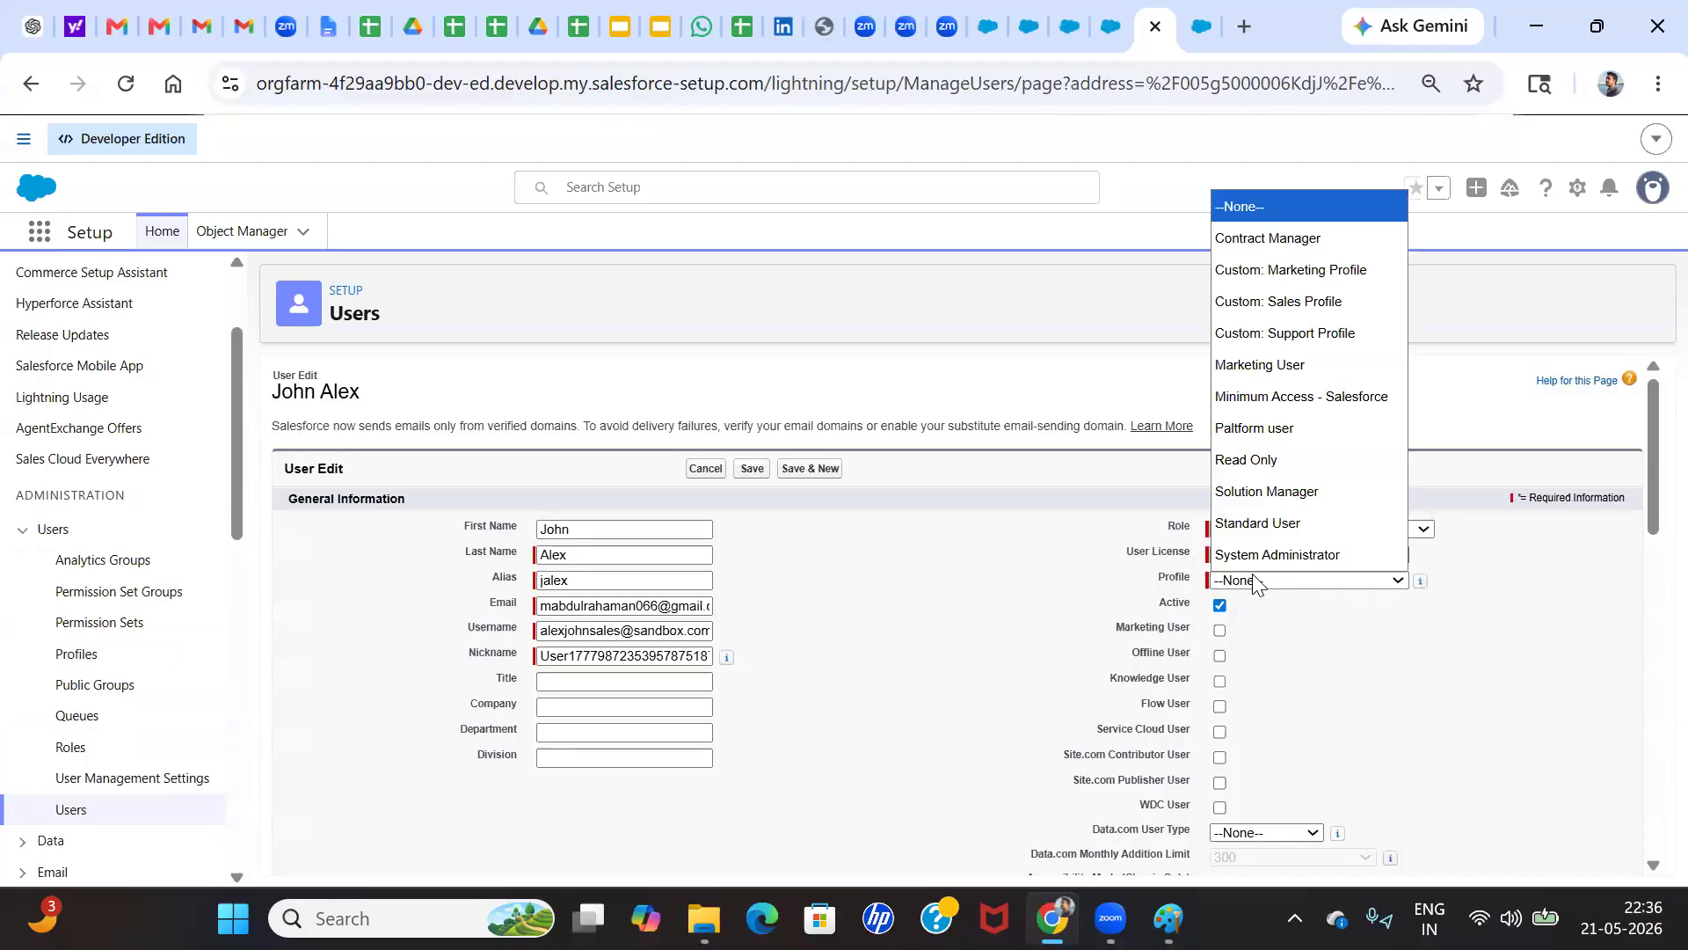
left_click(1294, 429)
left_click(752, 470)
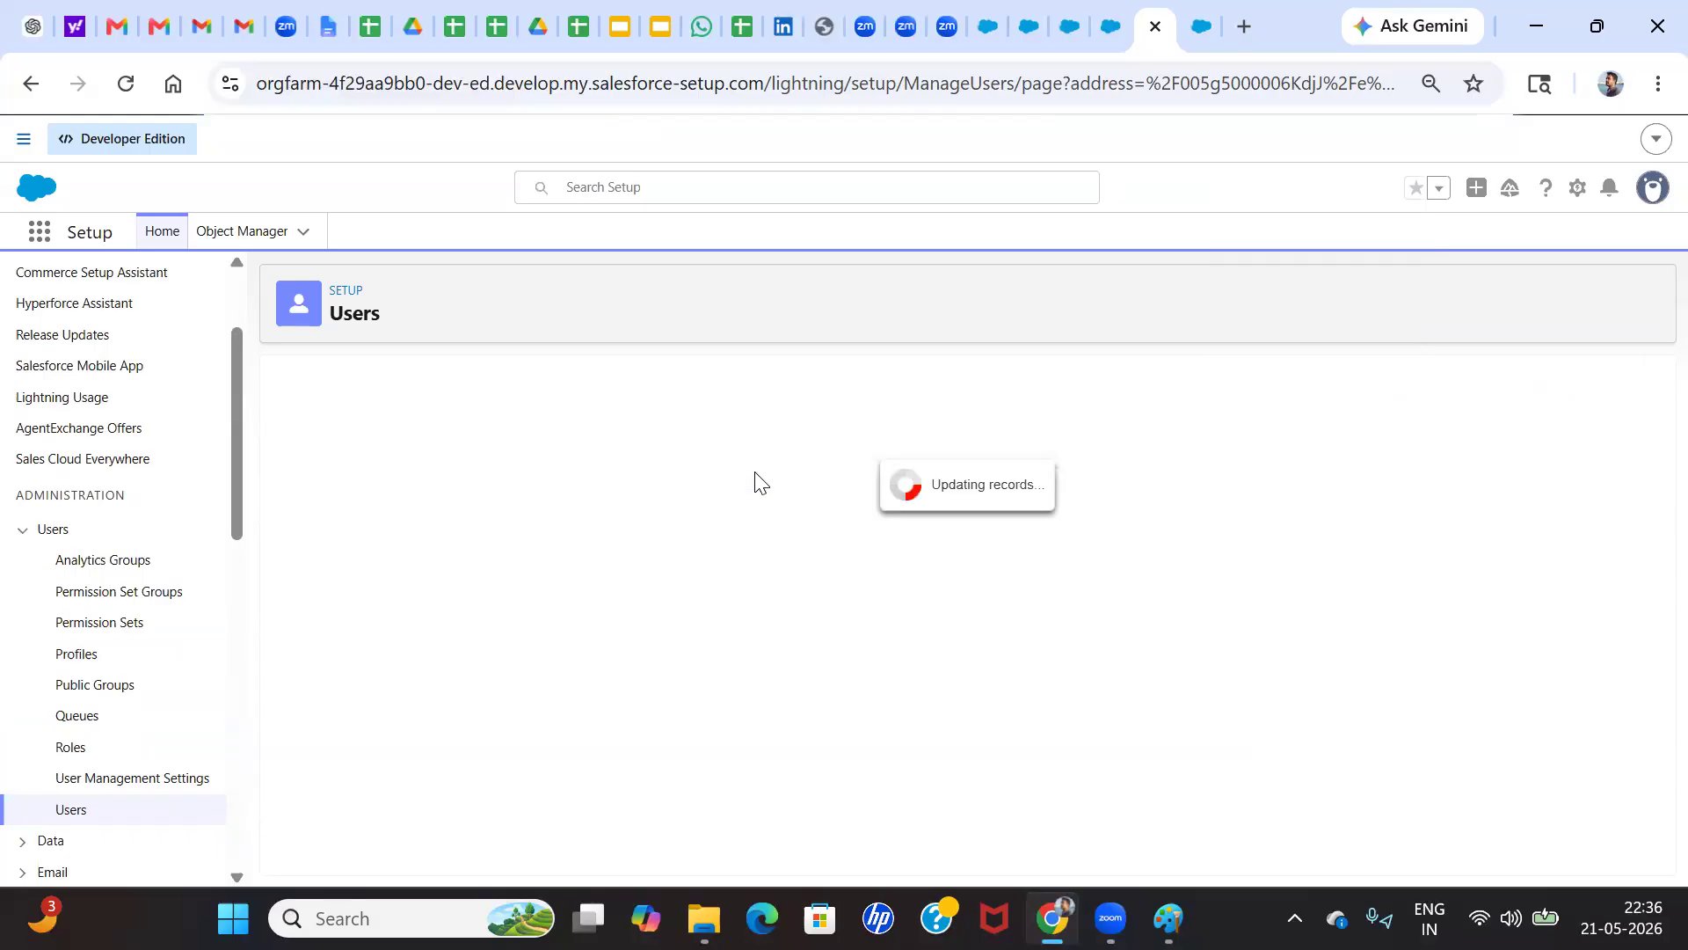
Log in again as the Sales Manager user from the All Users list
left_click(1022, 29)
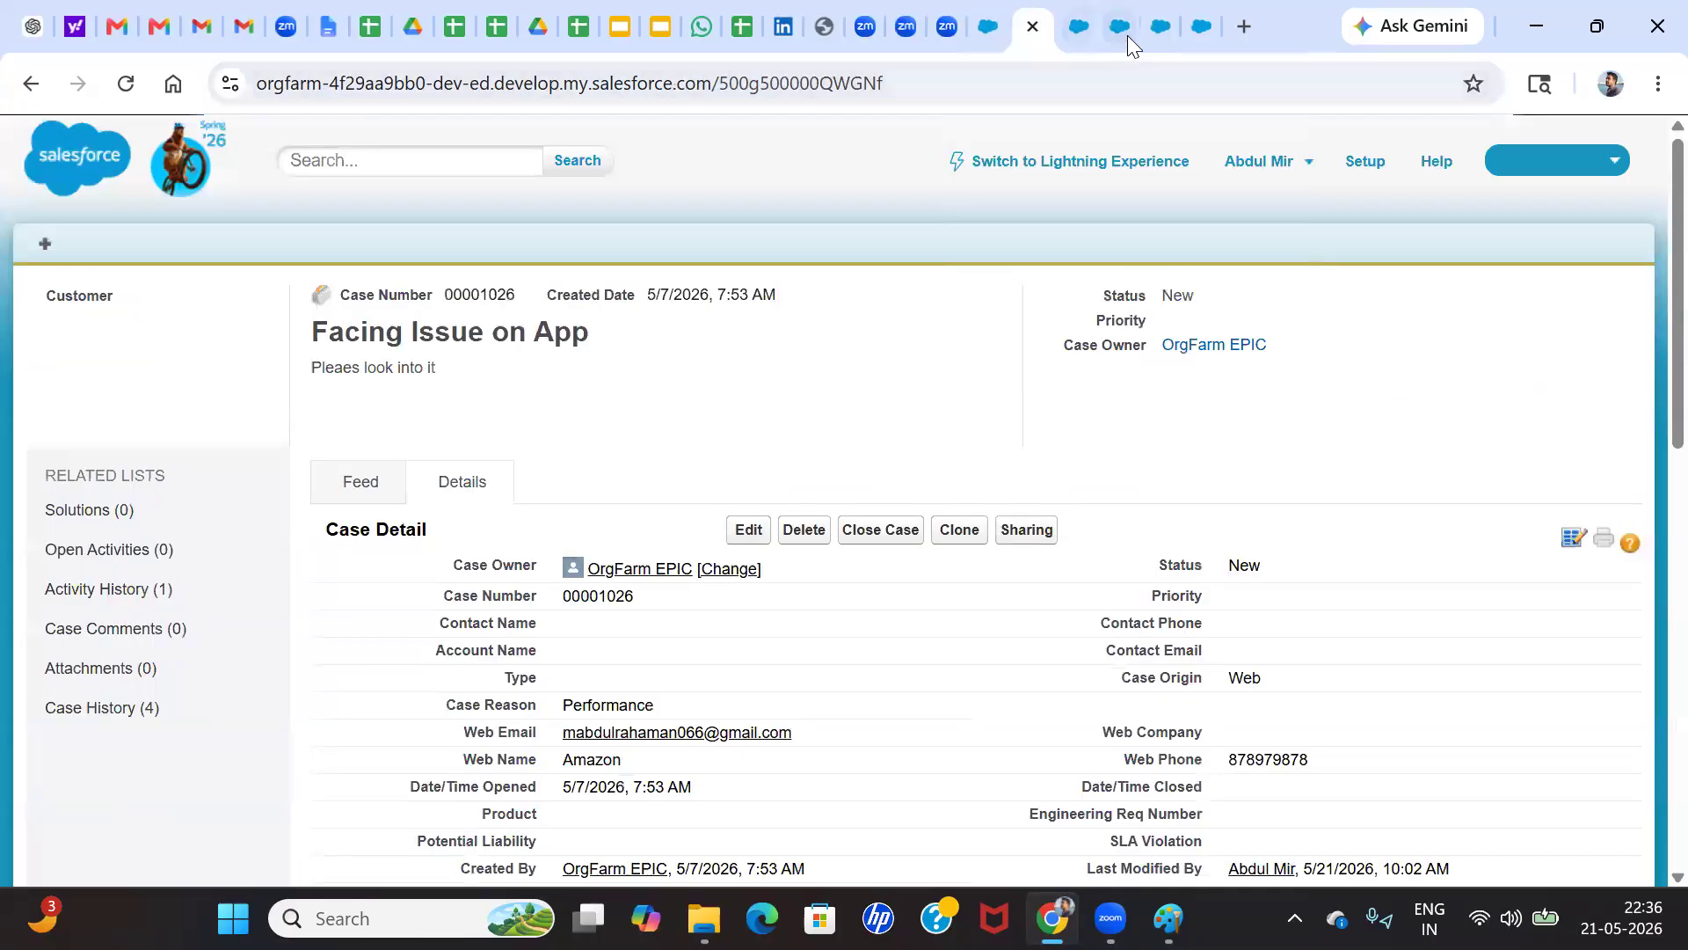
left_click(1161, 26)
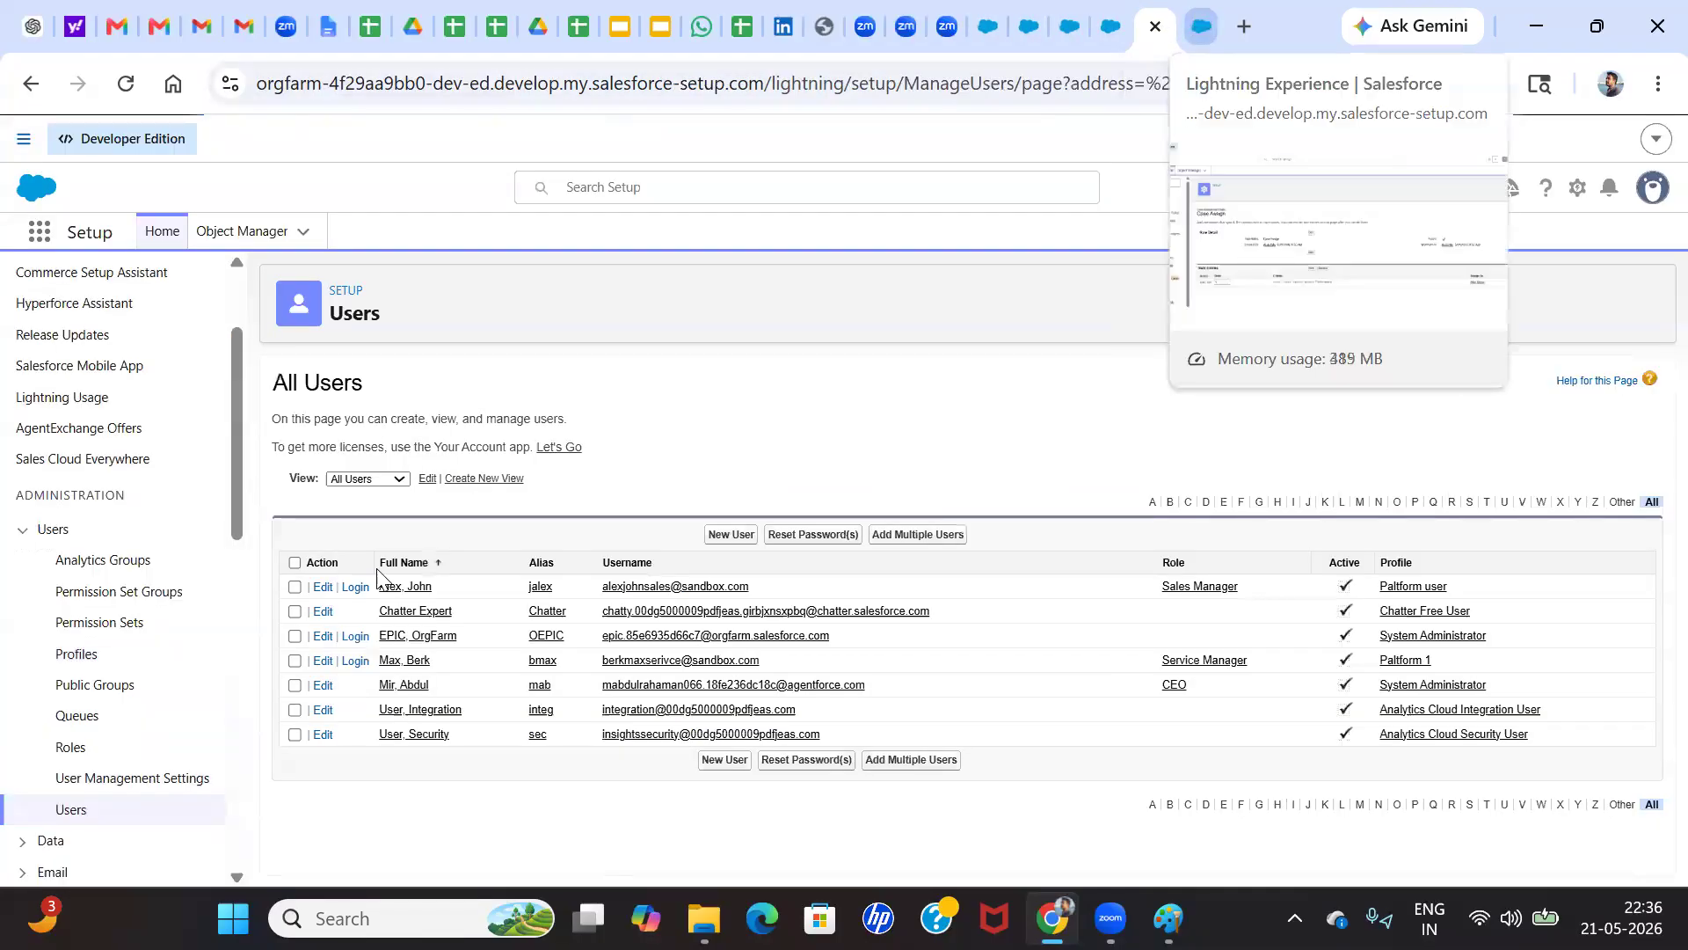
left_click(355, 586)
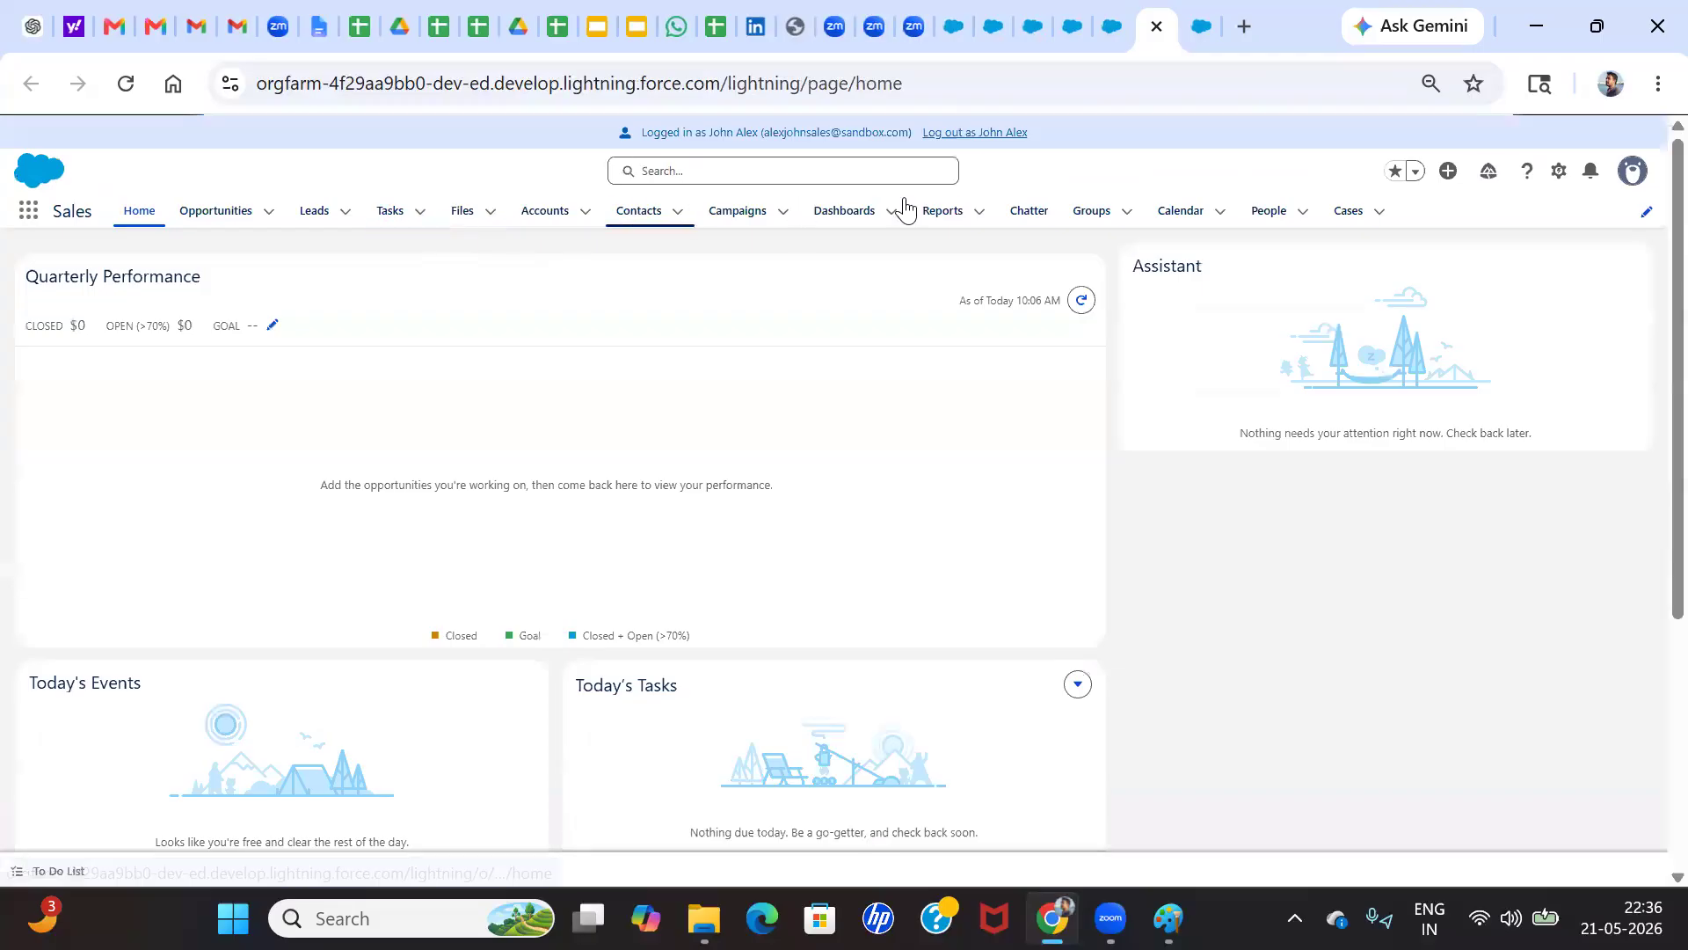
Find Cases as the logged-in user and display the Alex Group list view
left_click(28, 215)
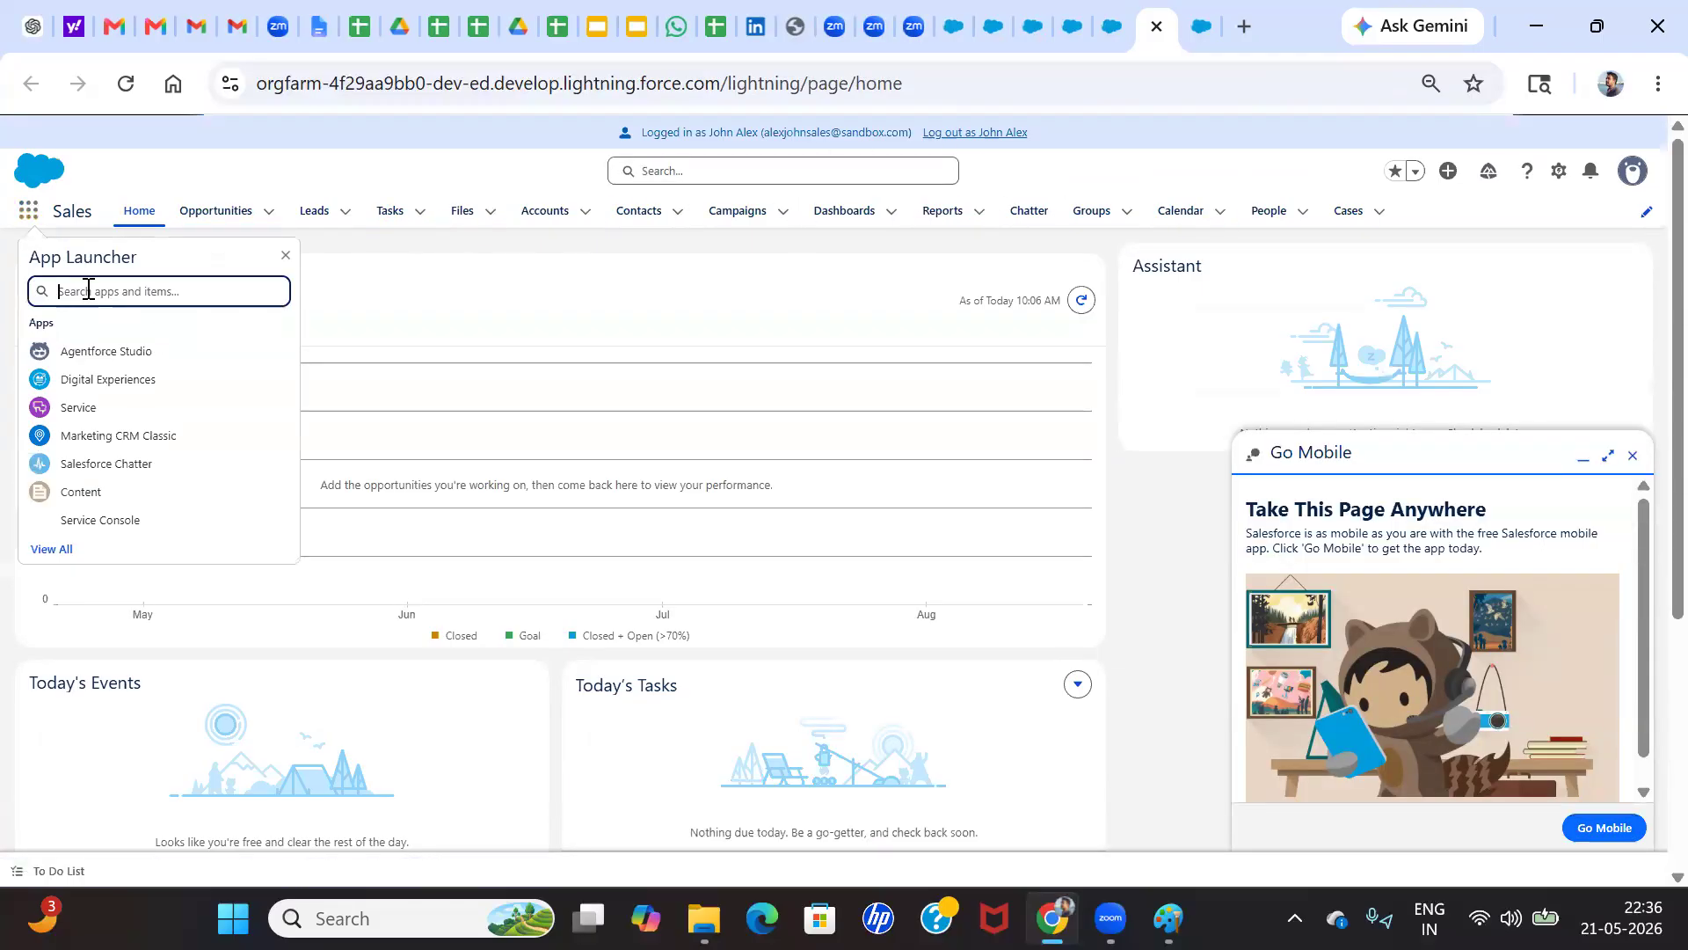
type("us")
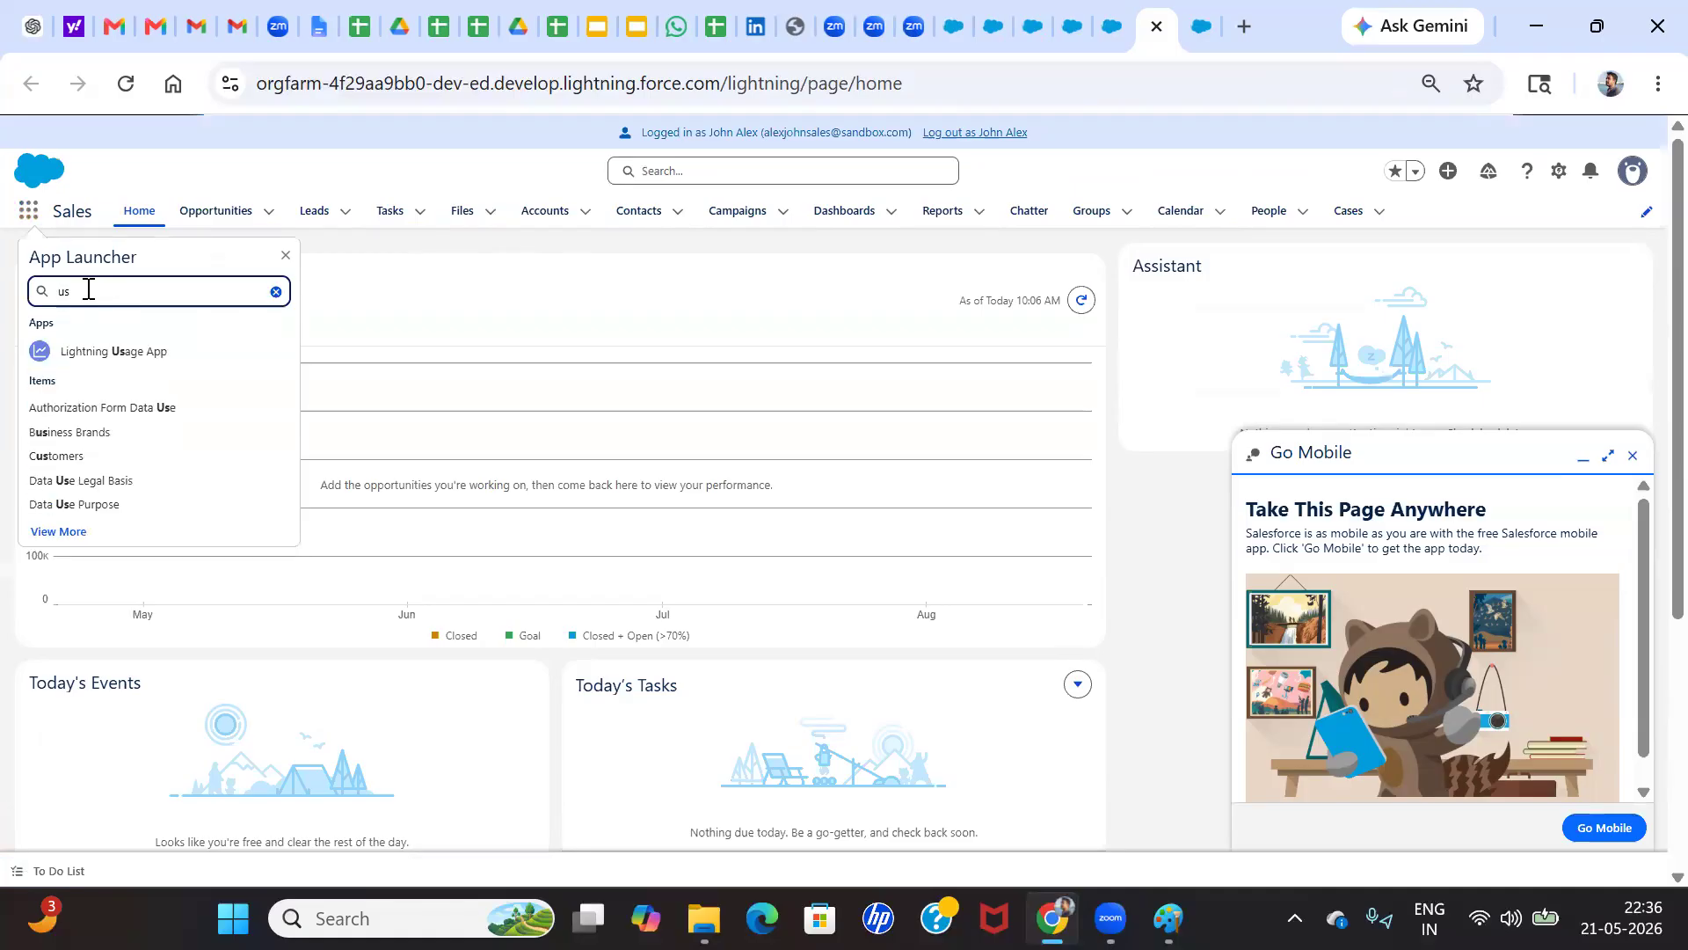
key("BackSpace")
key("BackSpace")
type("case")
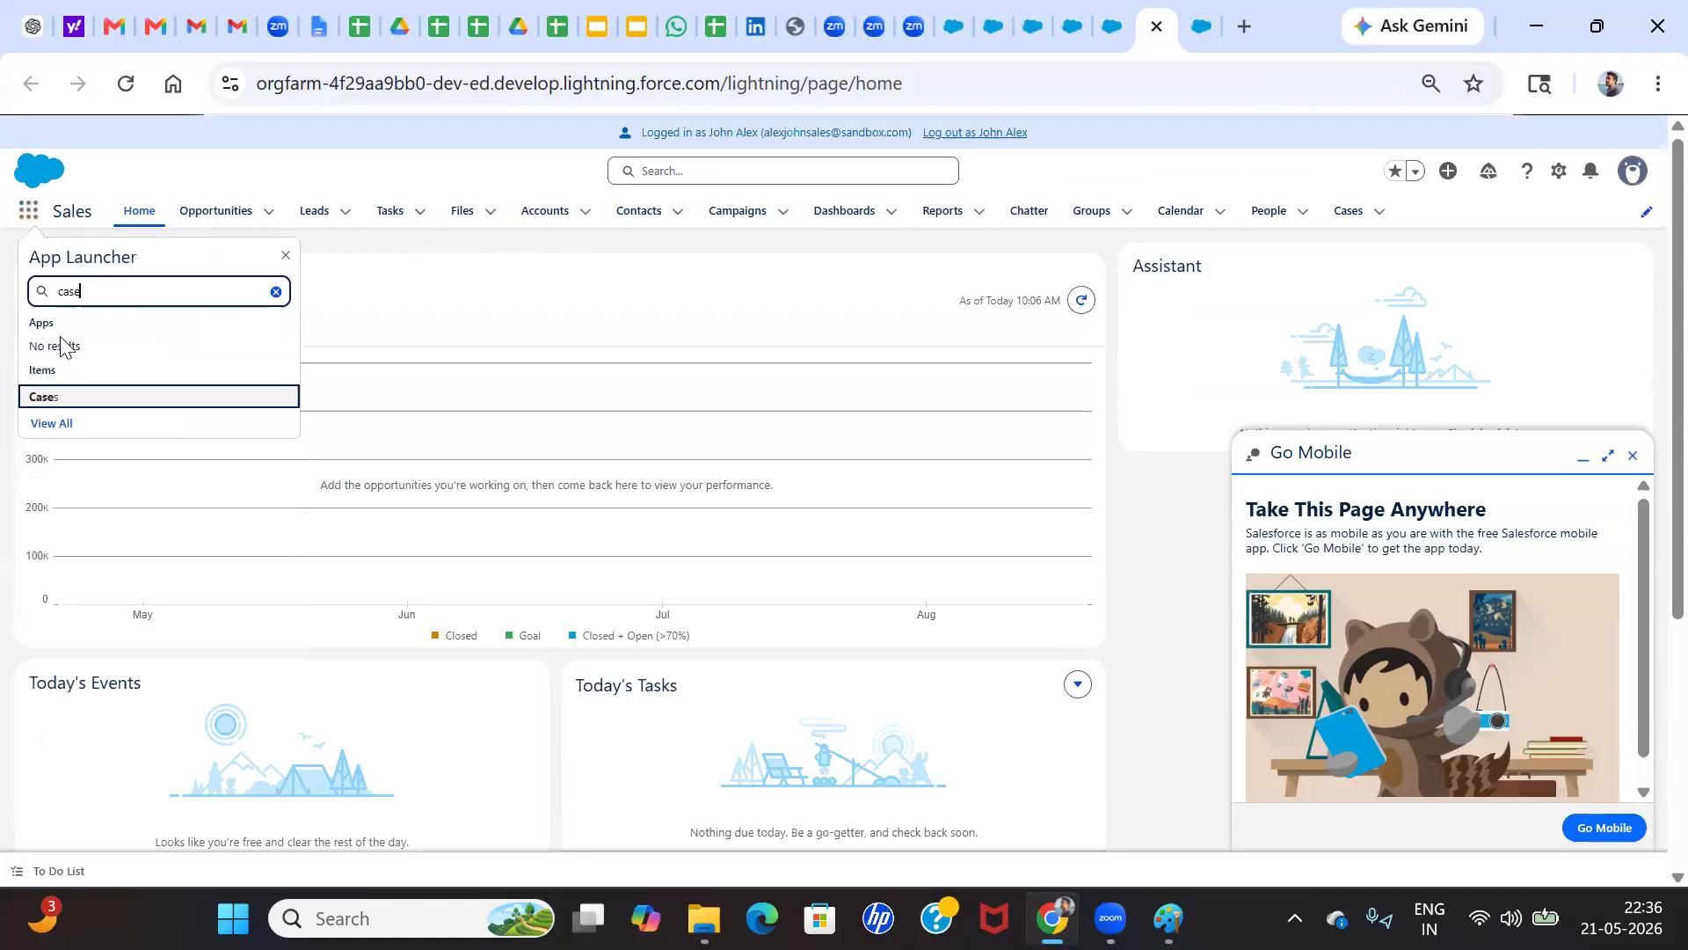
left_click(42, 402)
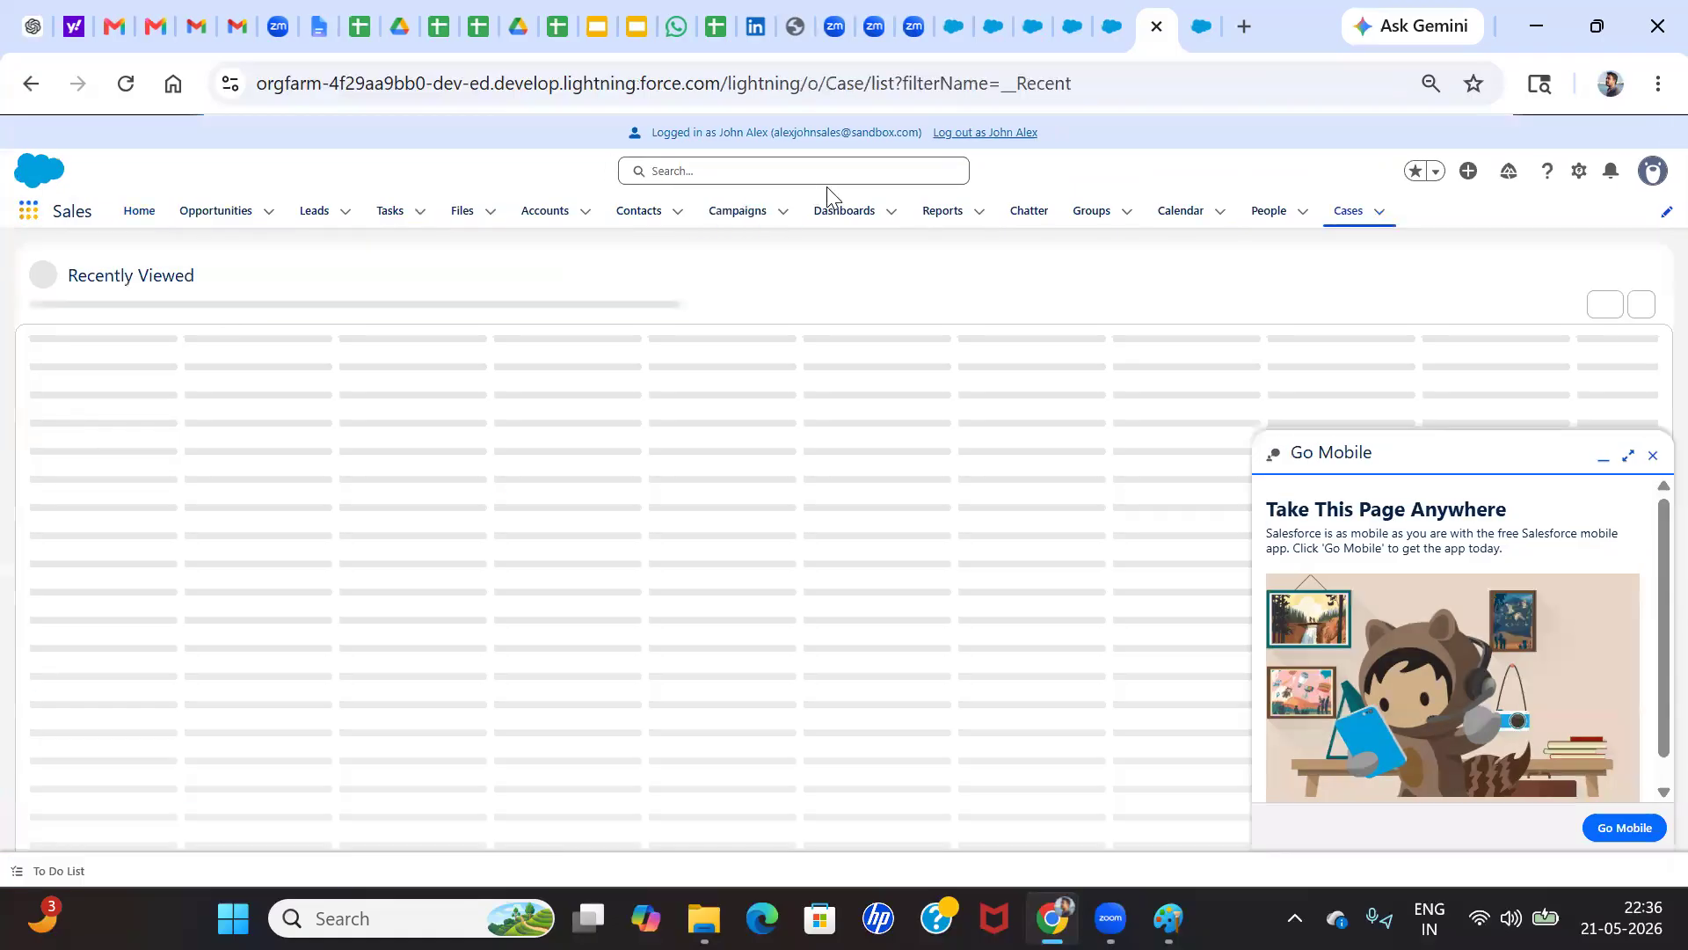
left_click(234, 298)
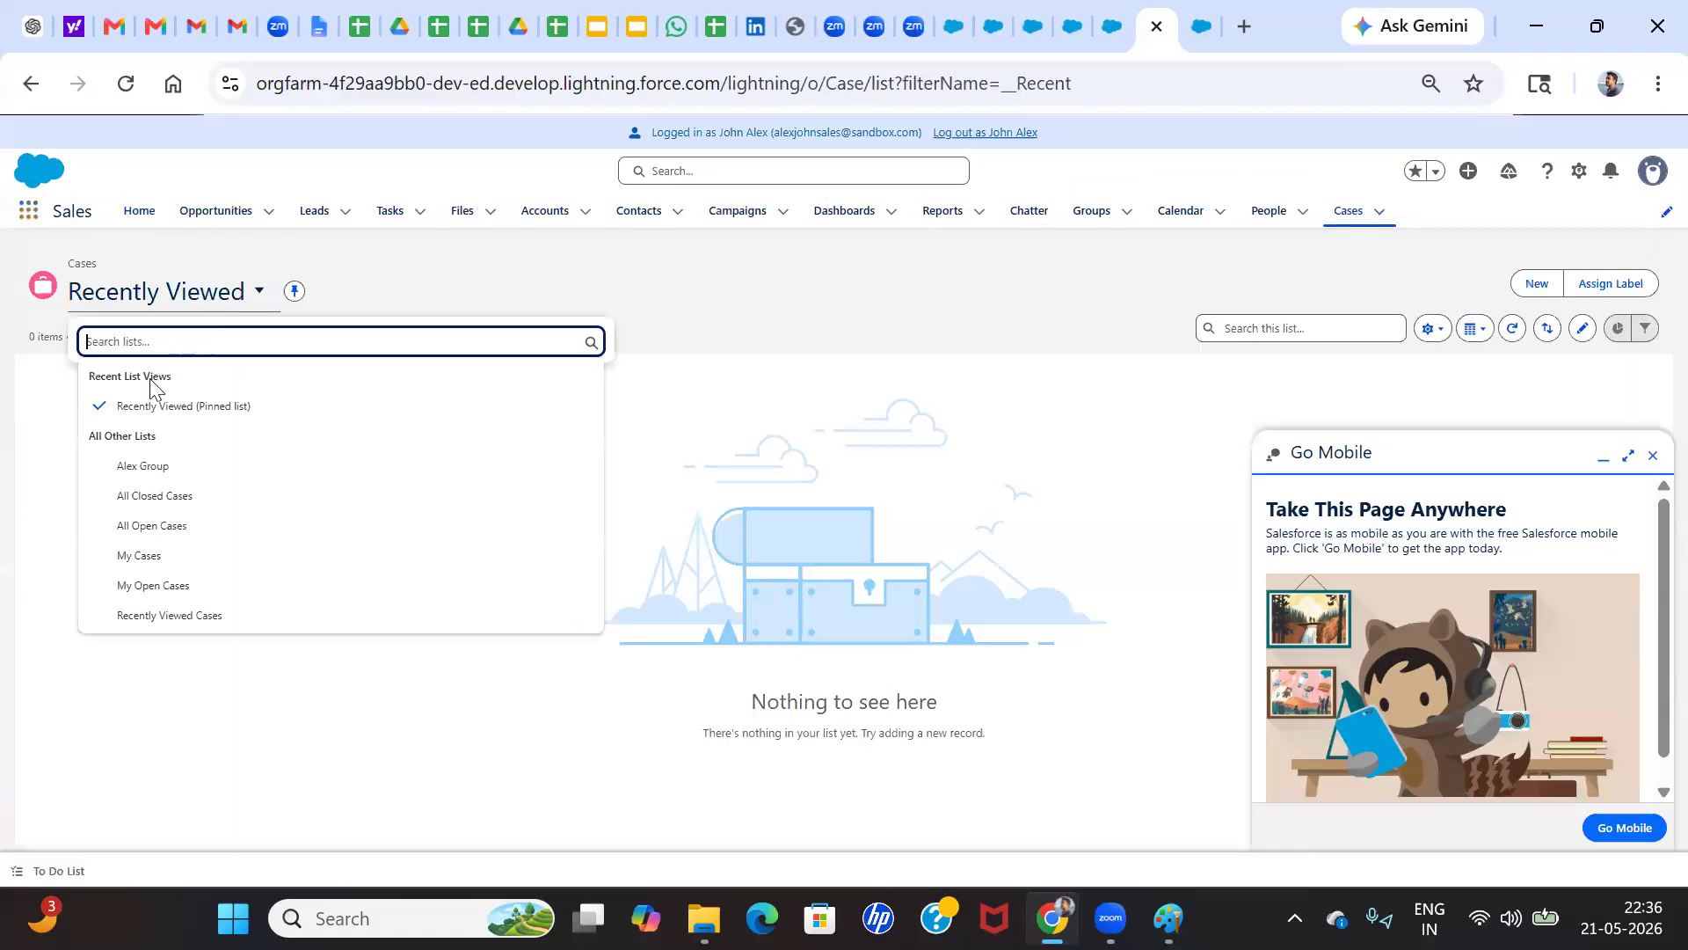
left_click(147, 475)
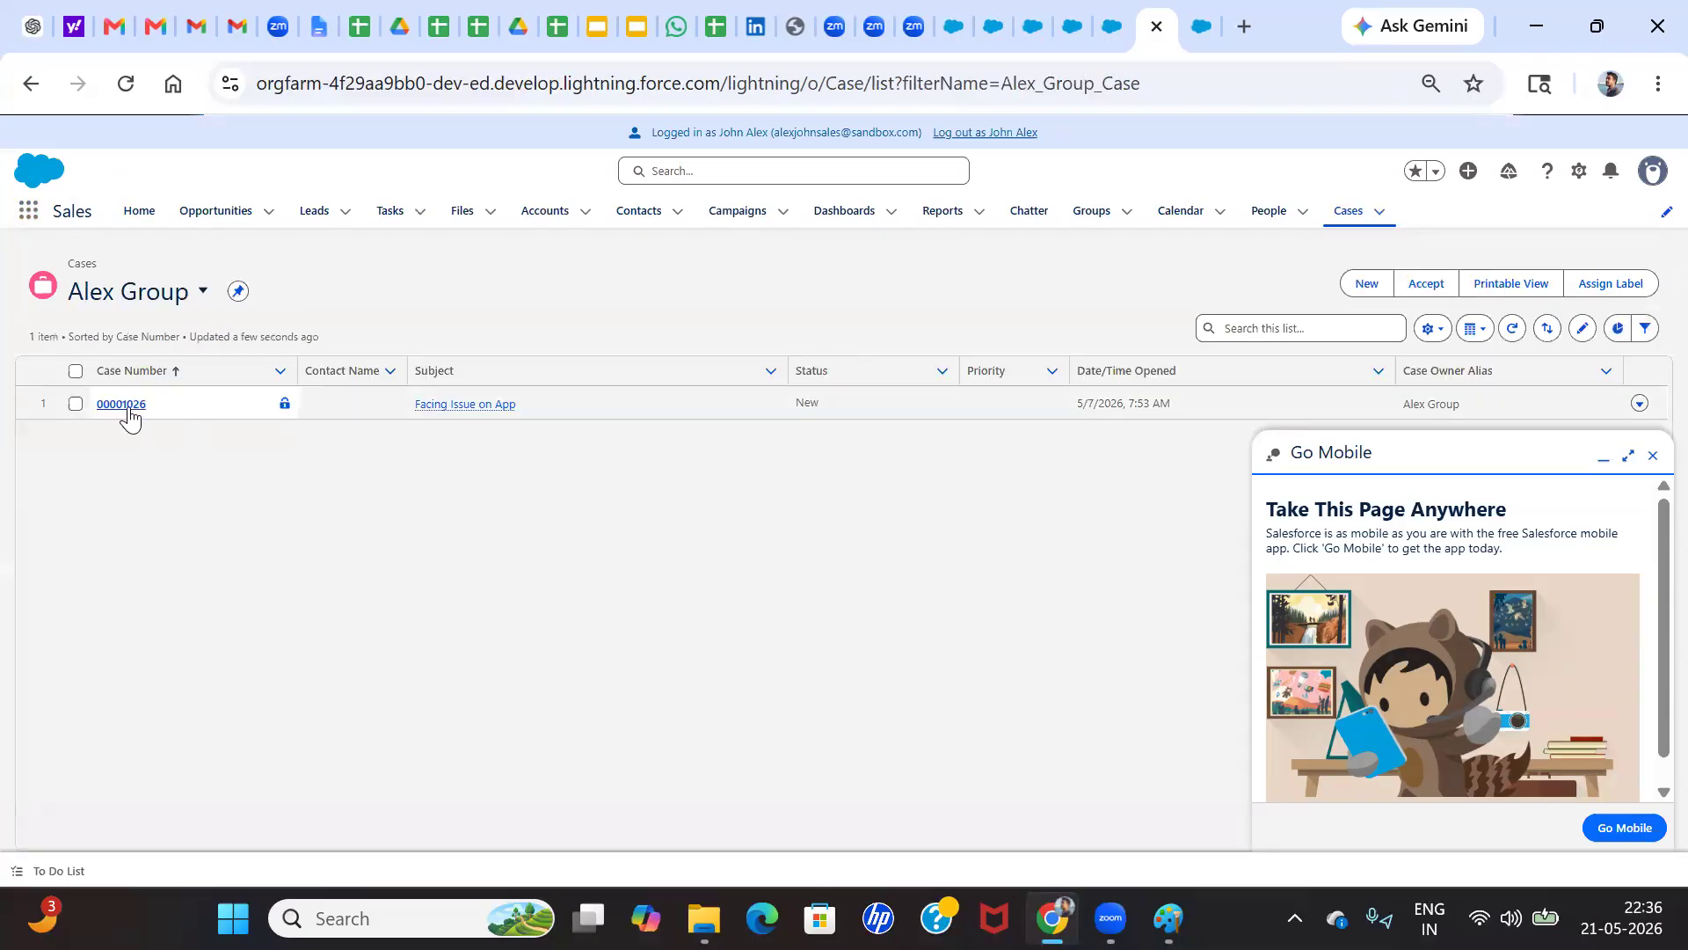
Open the Facing Issue on App case from the Alex Group list and review its owner, case reason and update feed
left_click(123, 405)
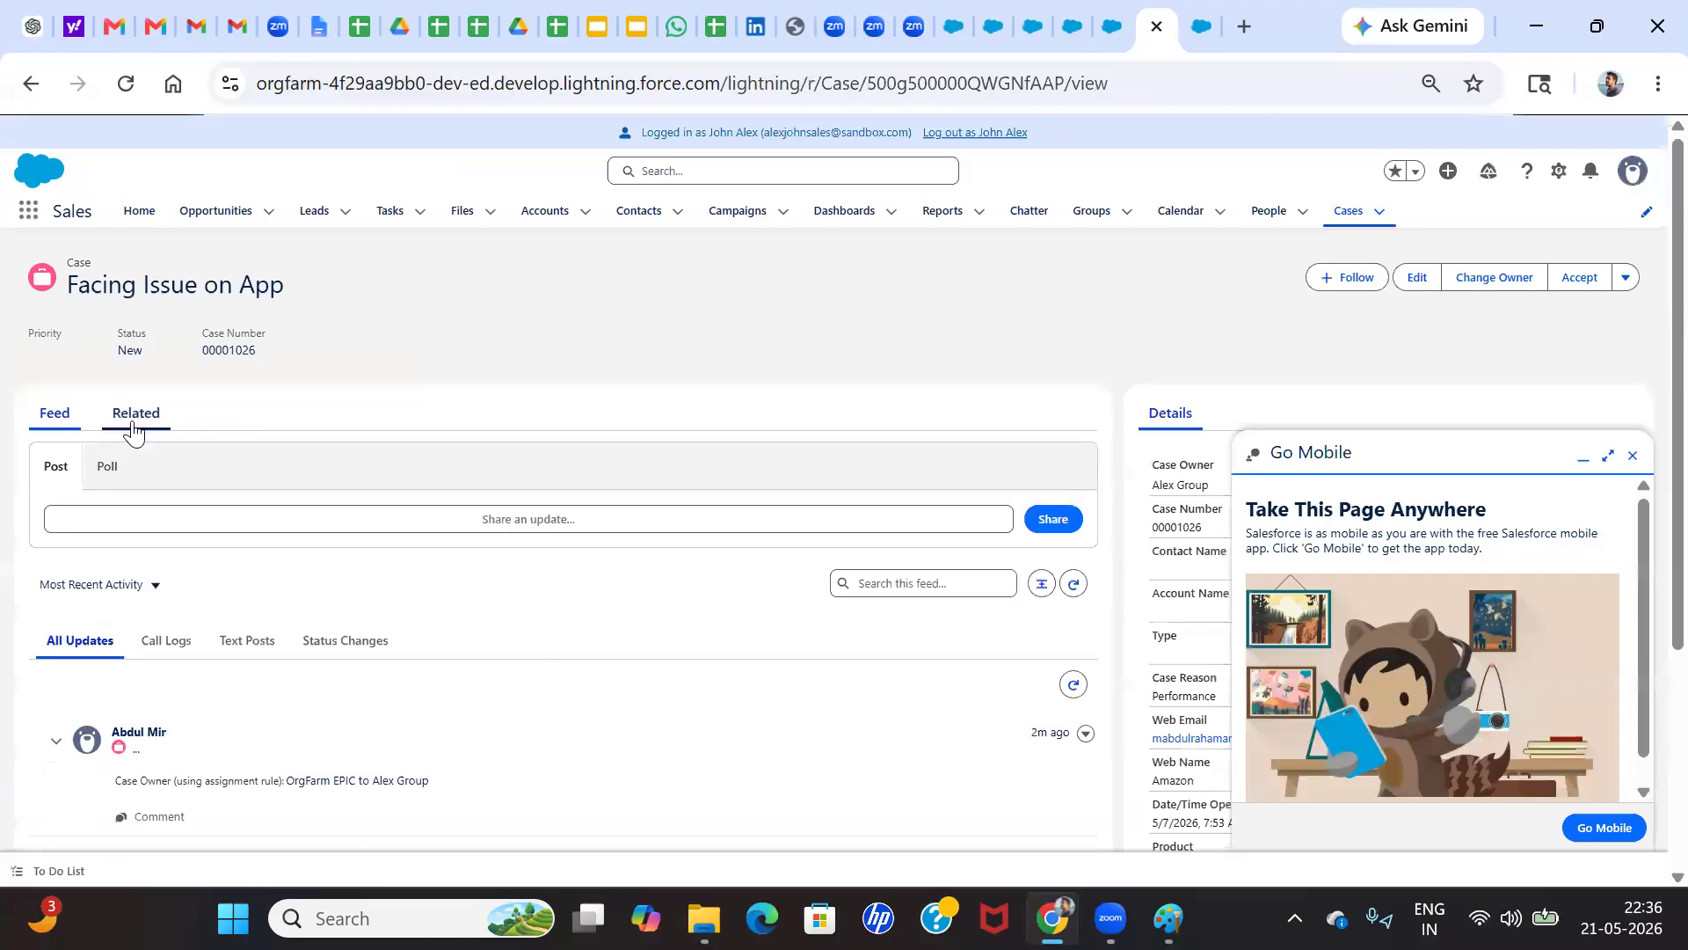
left_click(1633, 456)
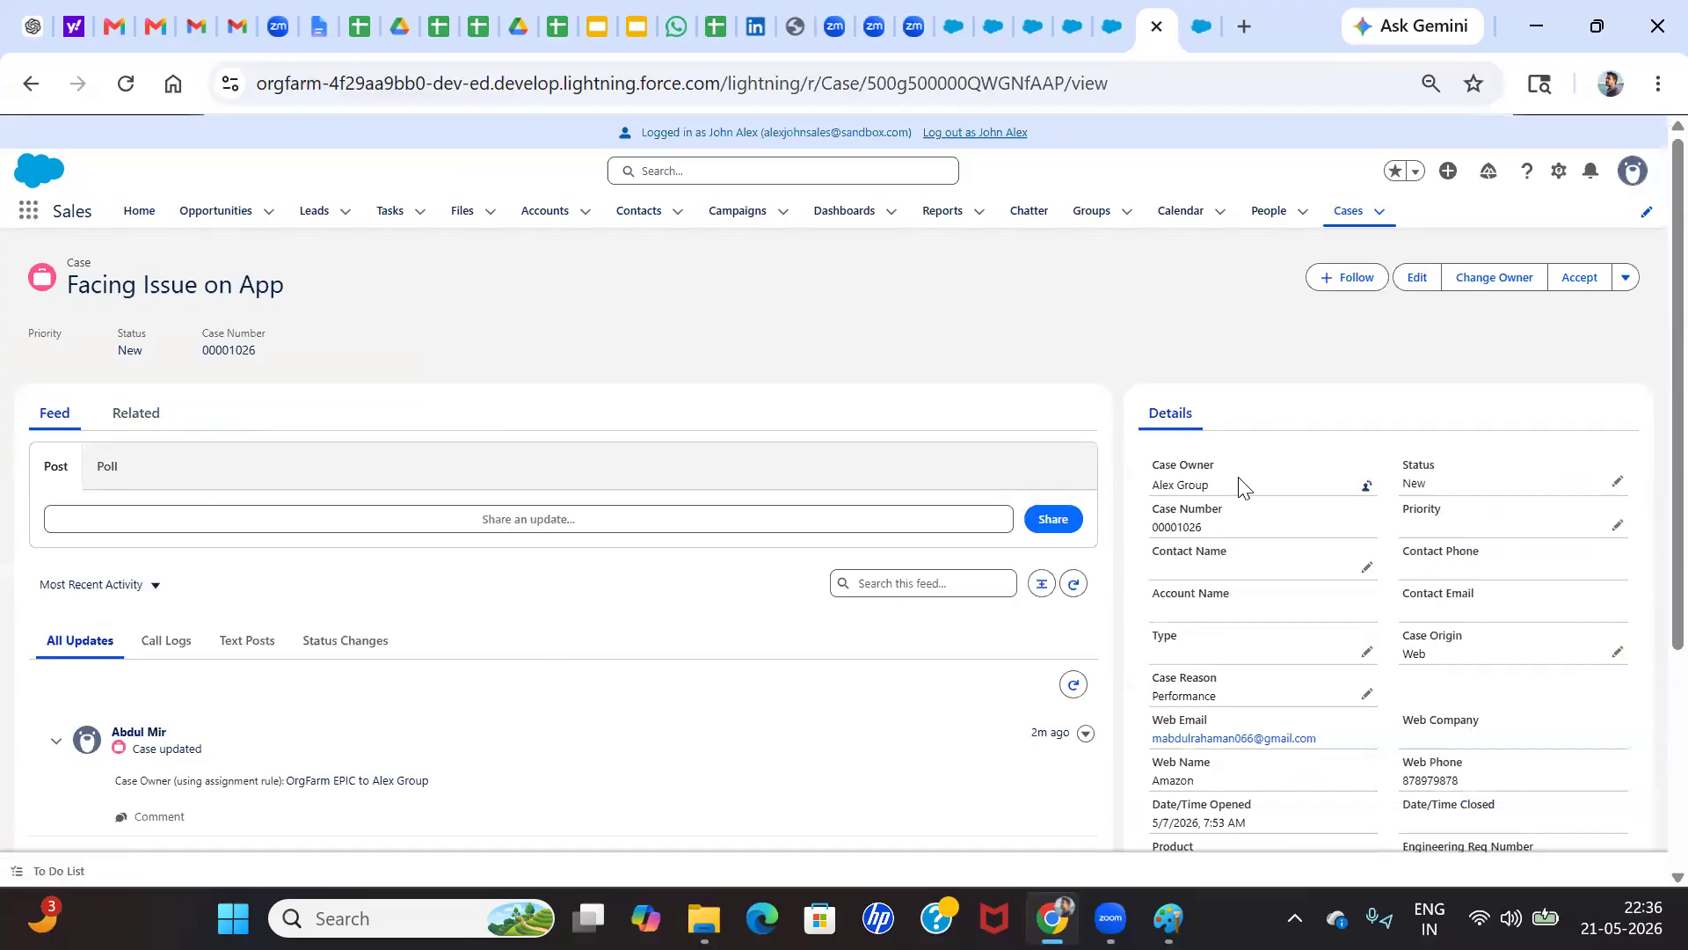
scroll(1239, 478, "up", 5)
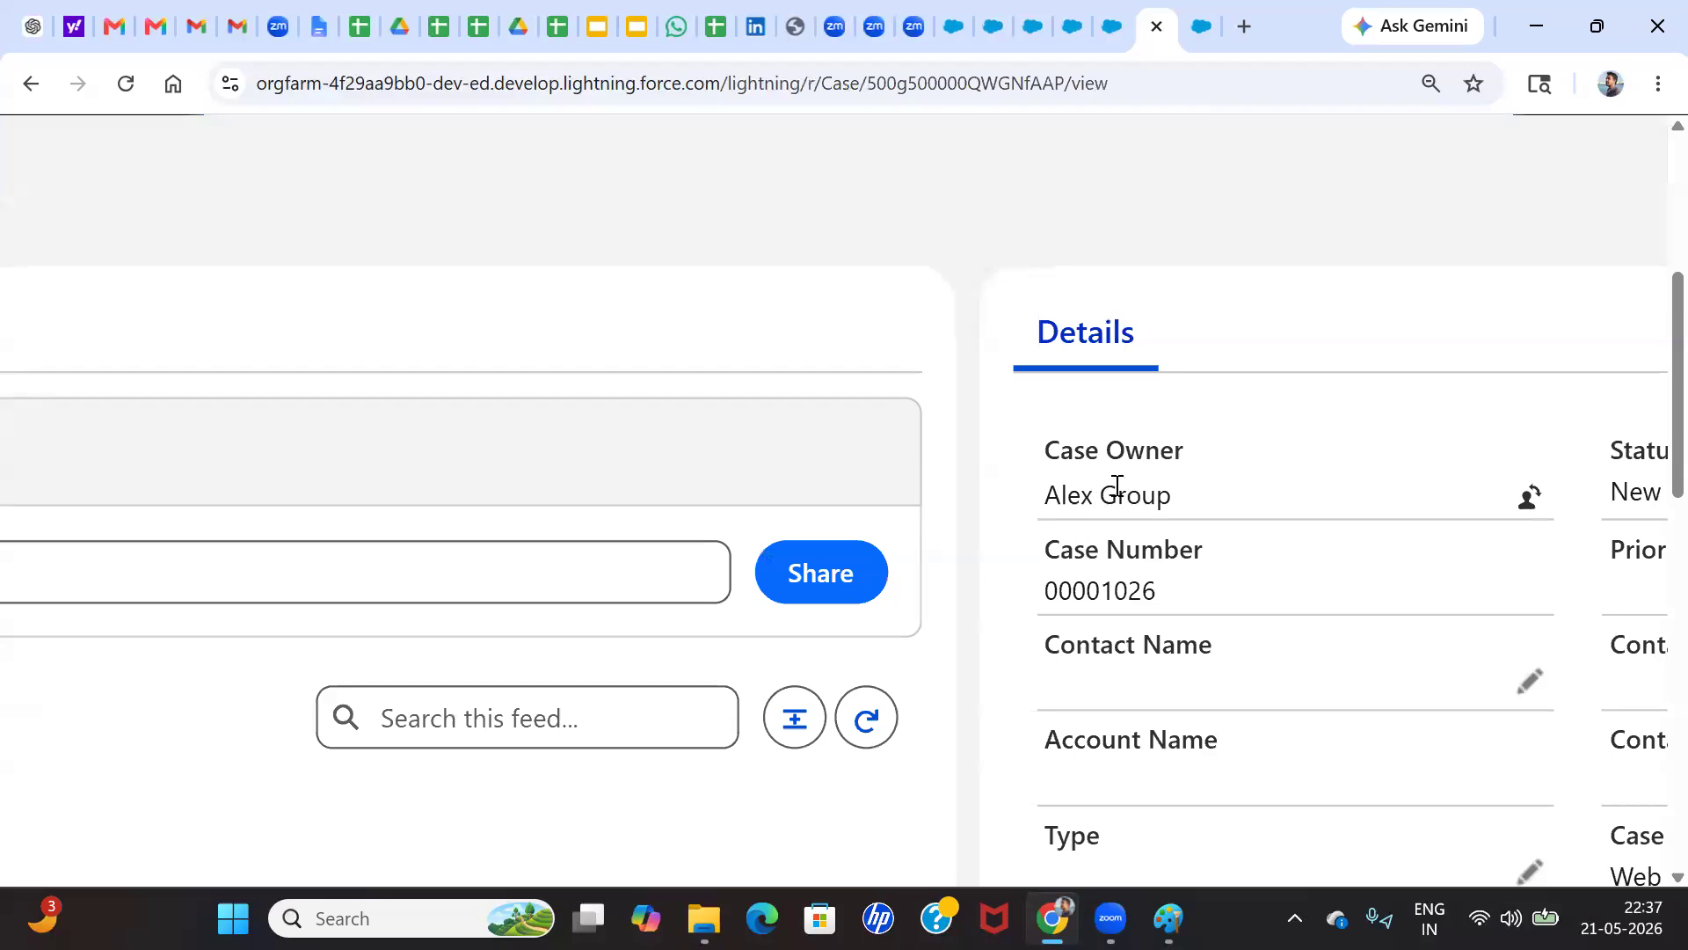
scroll(1210, 430, "down", 5)
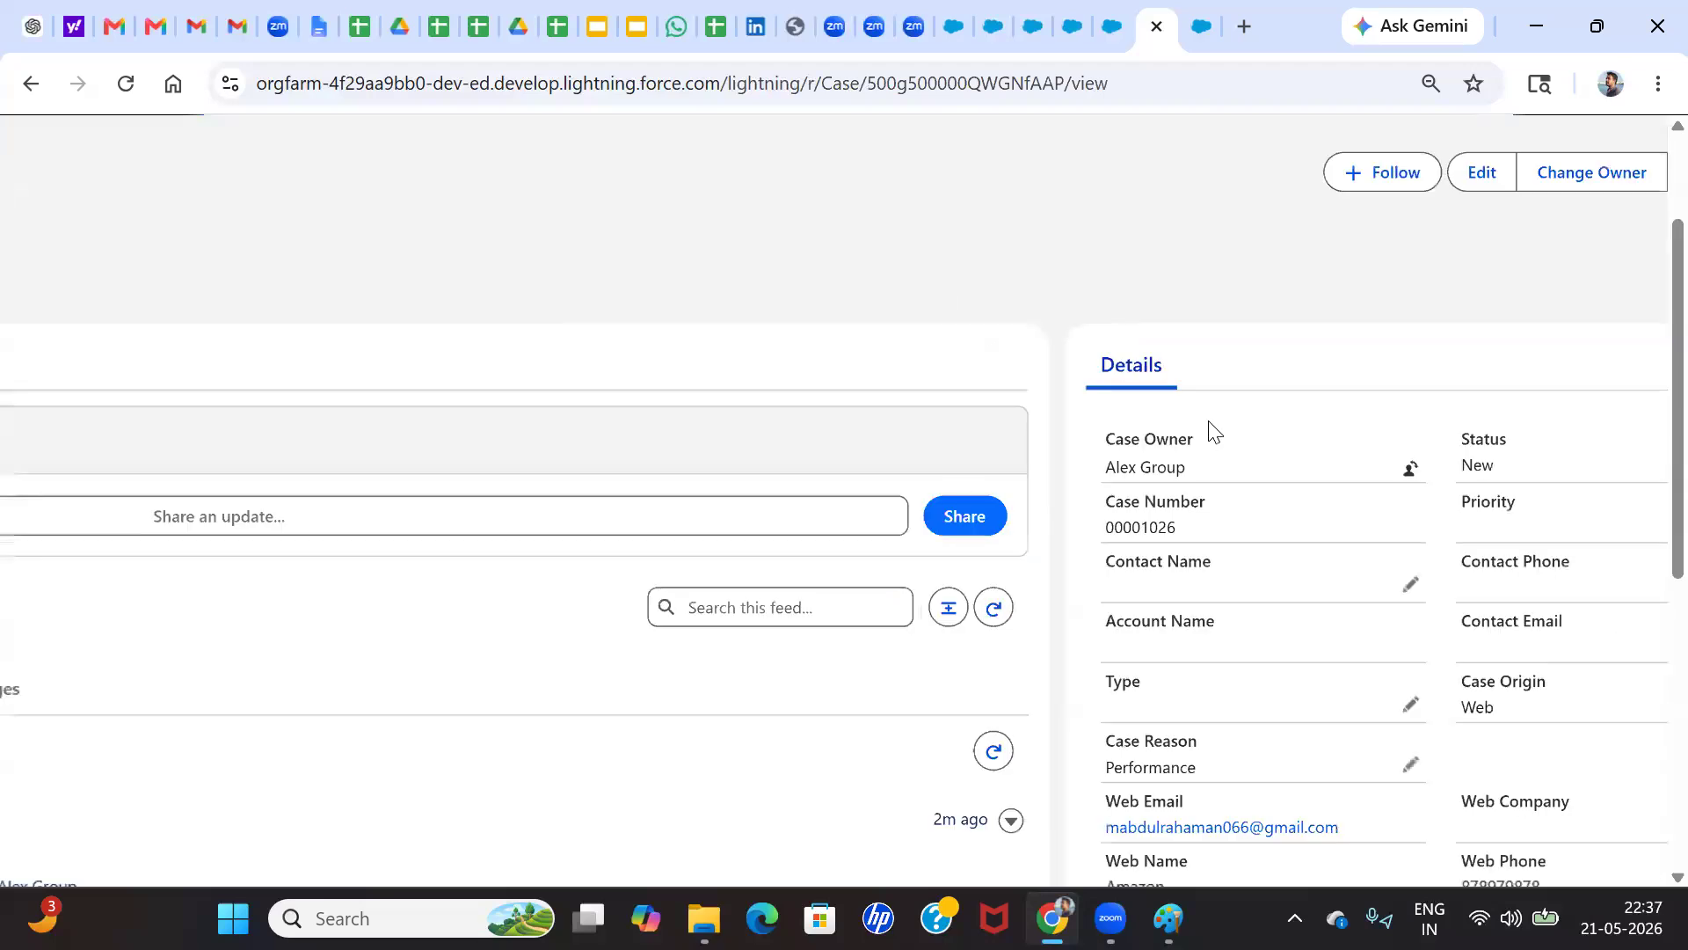
scroll(1171, 458, "down", 3)
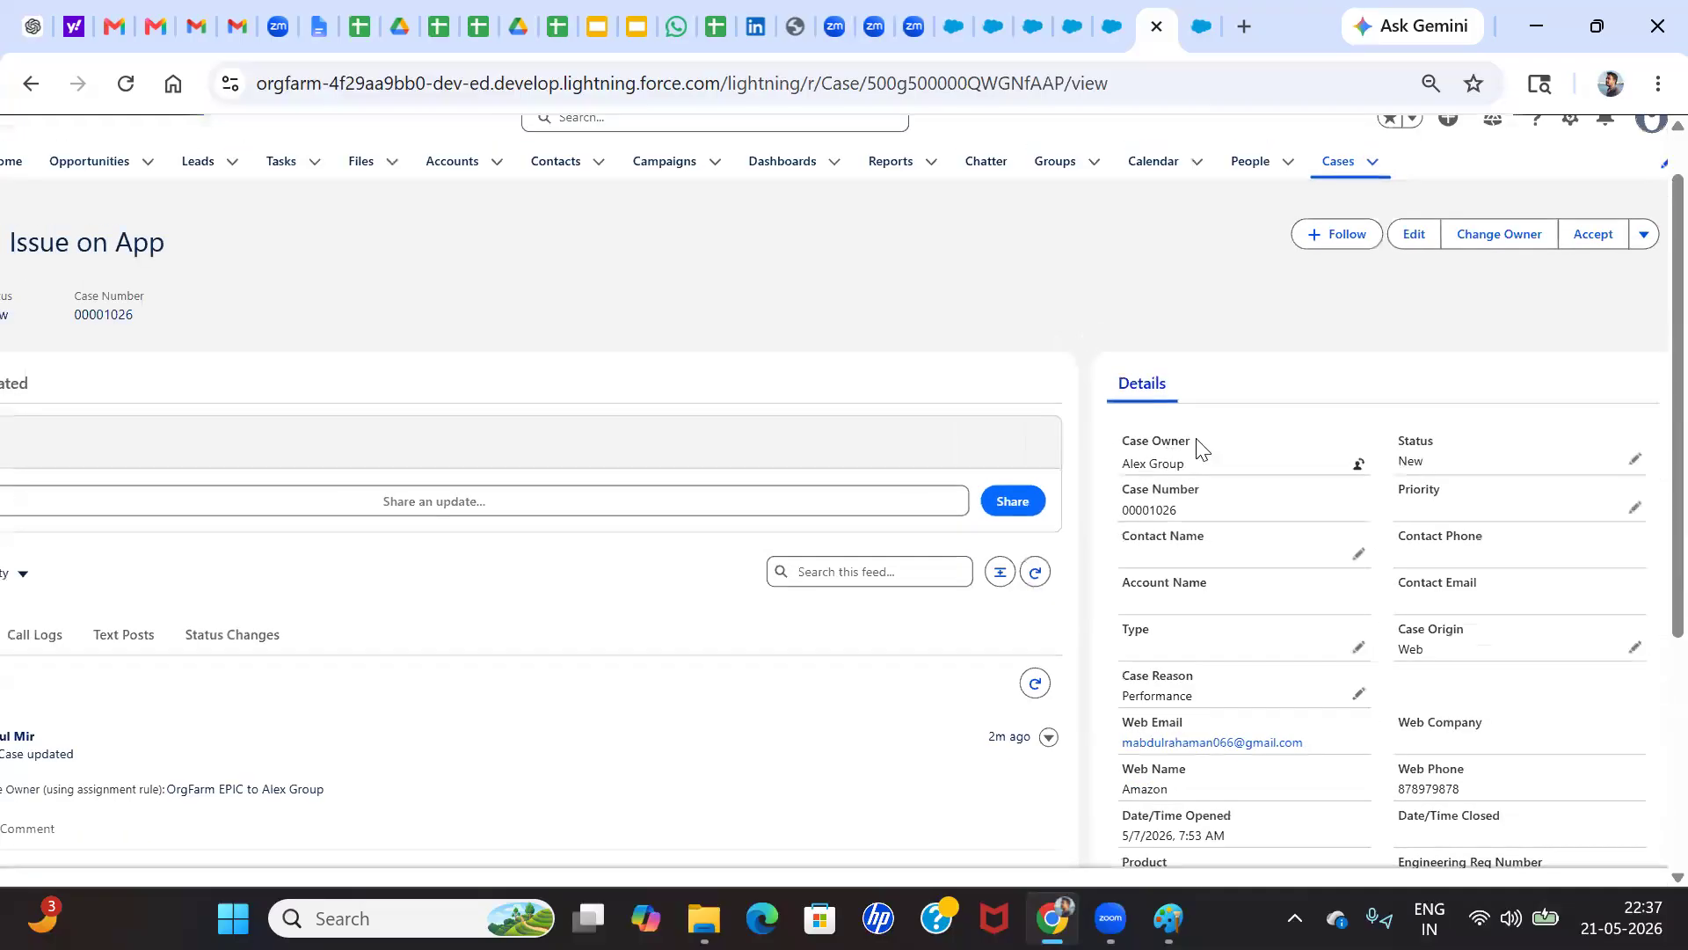
scroll(1196, 438, "down", 1)
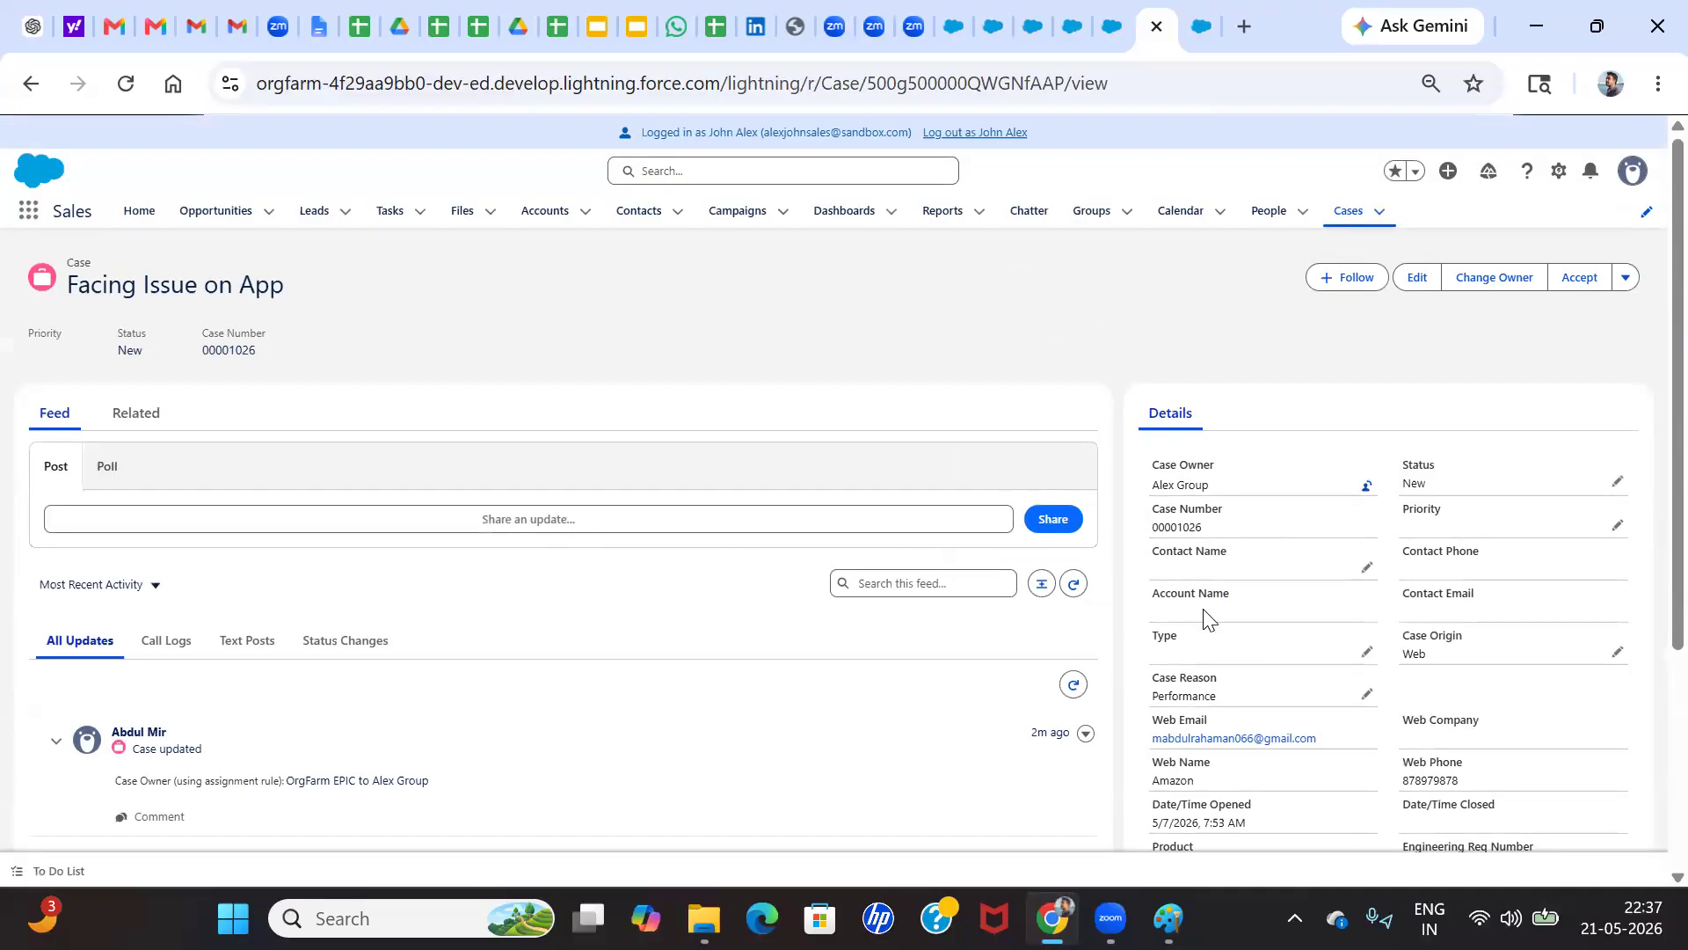
scroll(1225, 622, "down", 2)
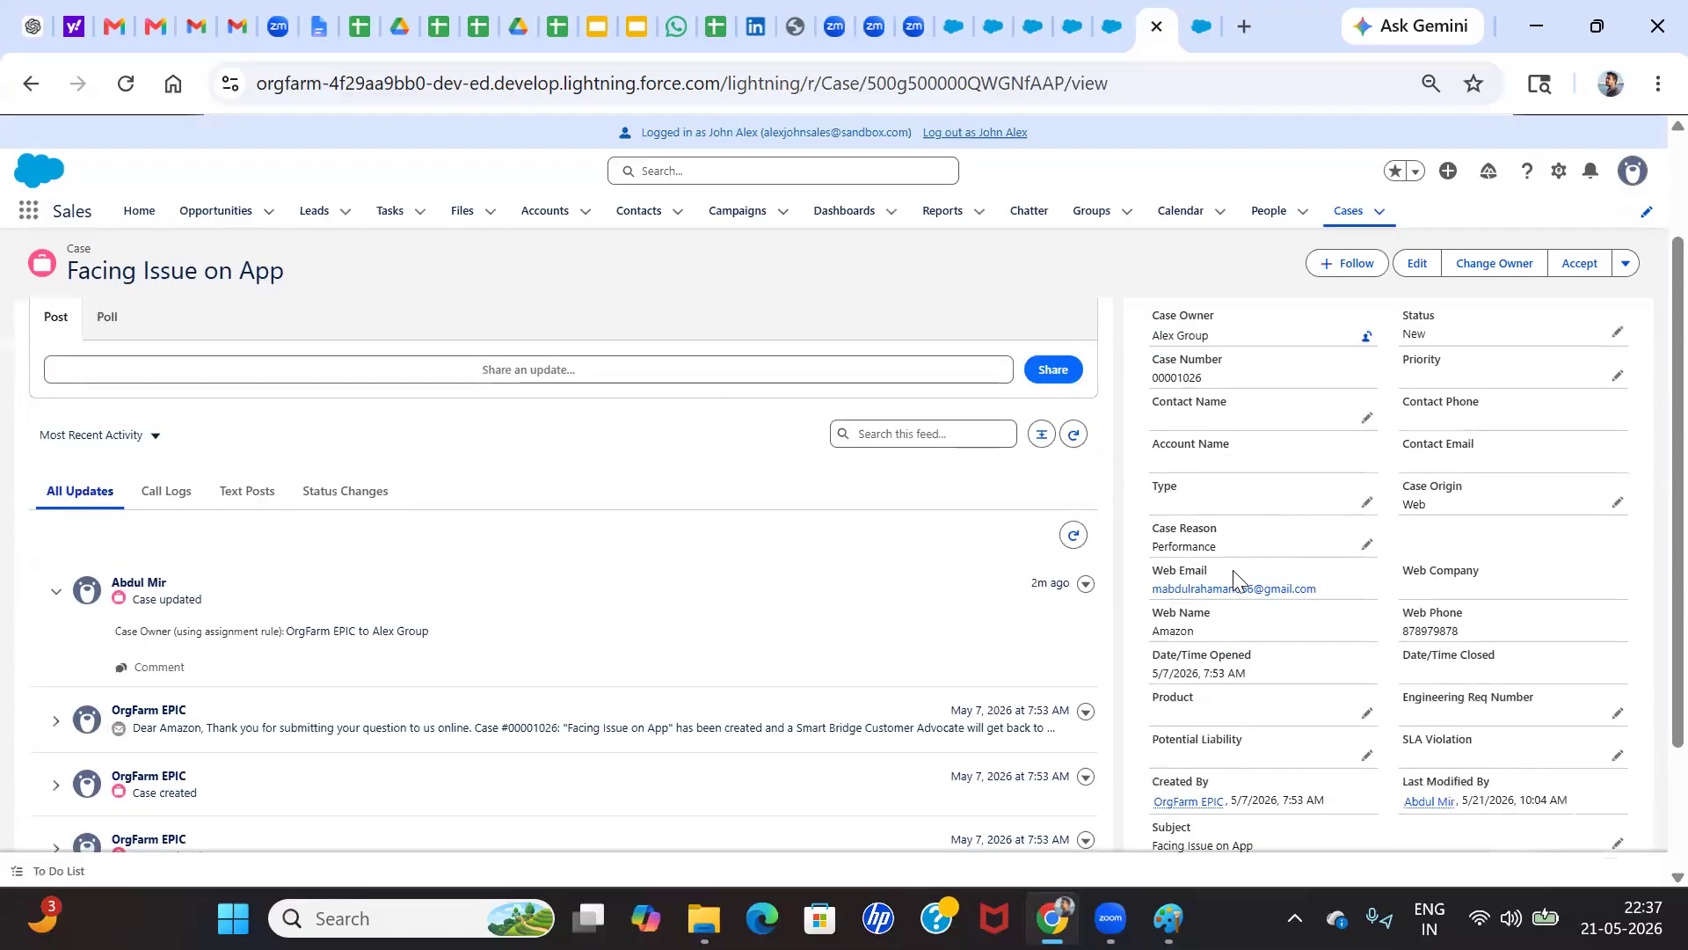
scroll(1233, 569, "down", 2)
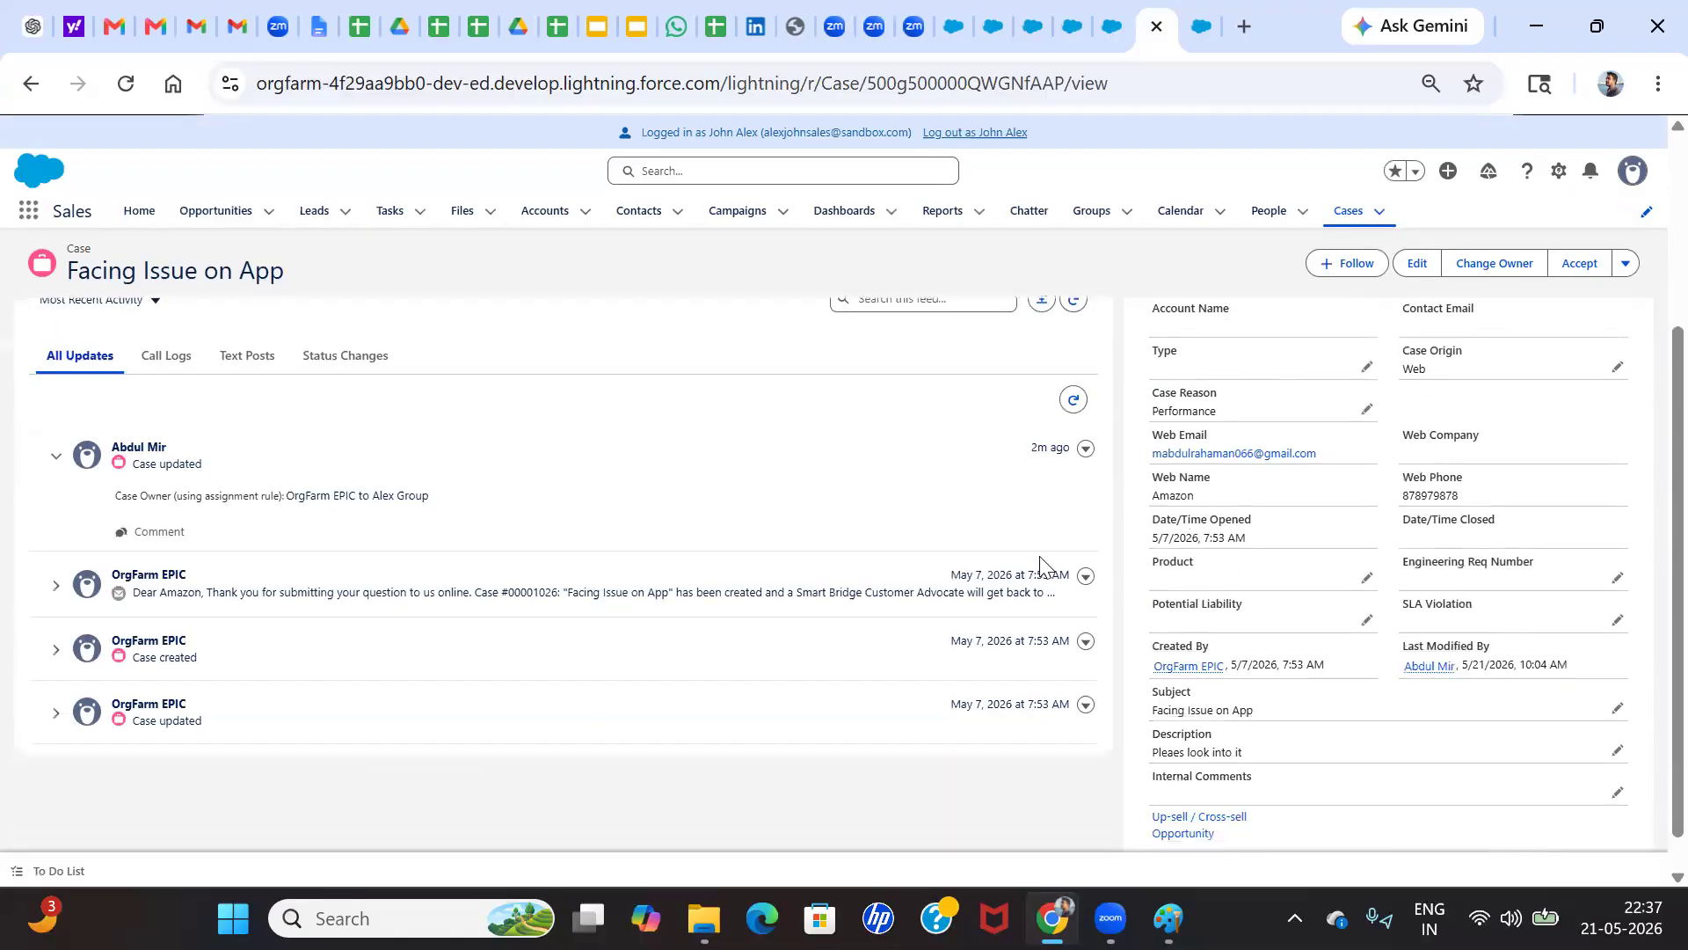
scroll(1249, 514, "up", 4)
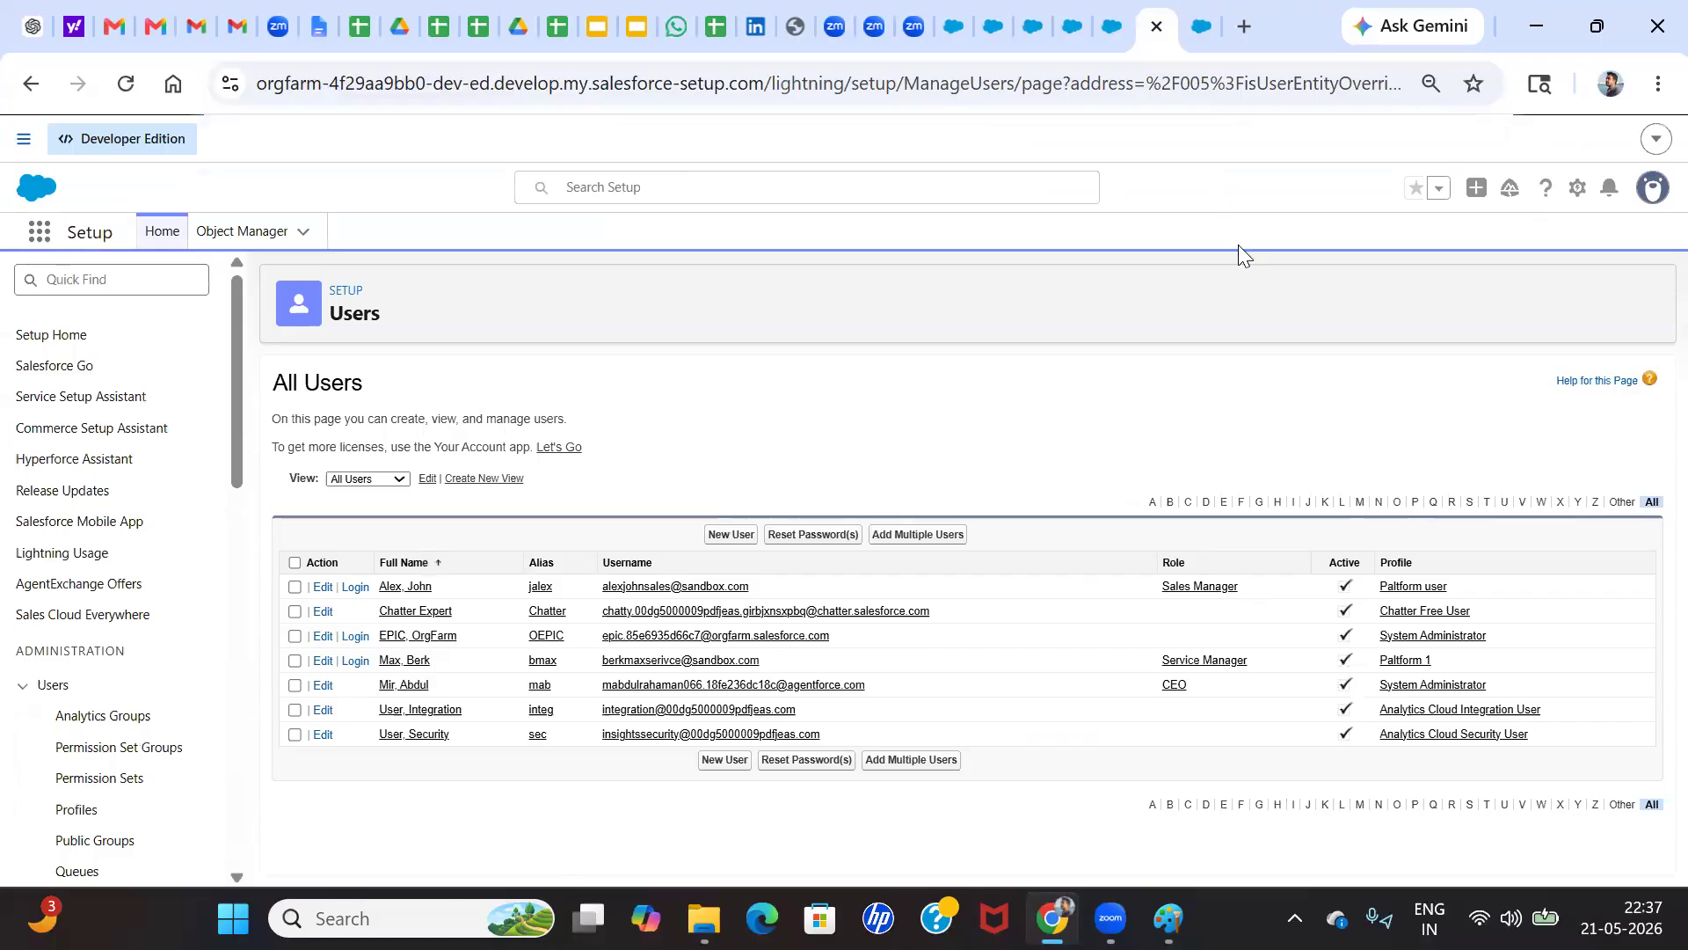
left_click(1169, 918)
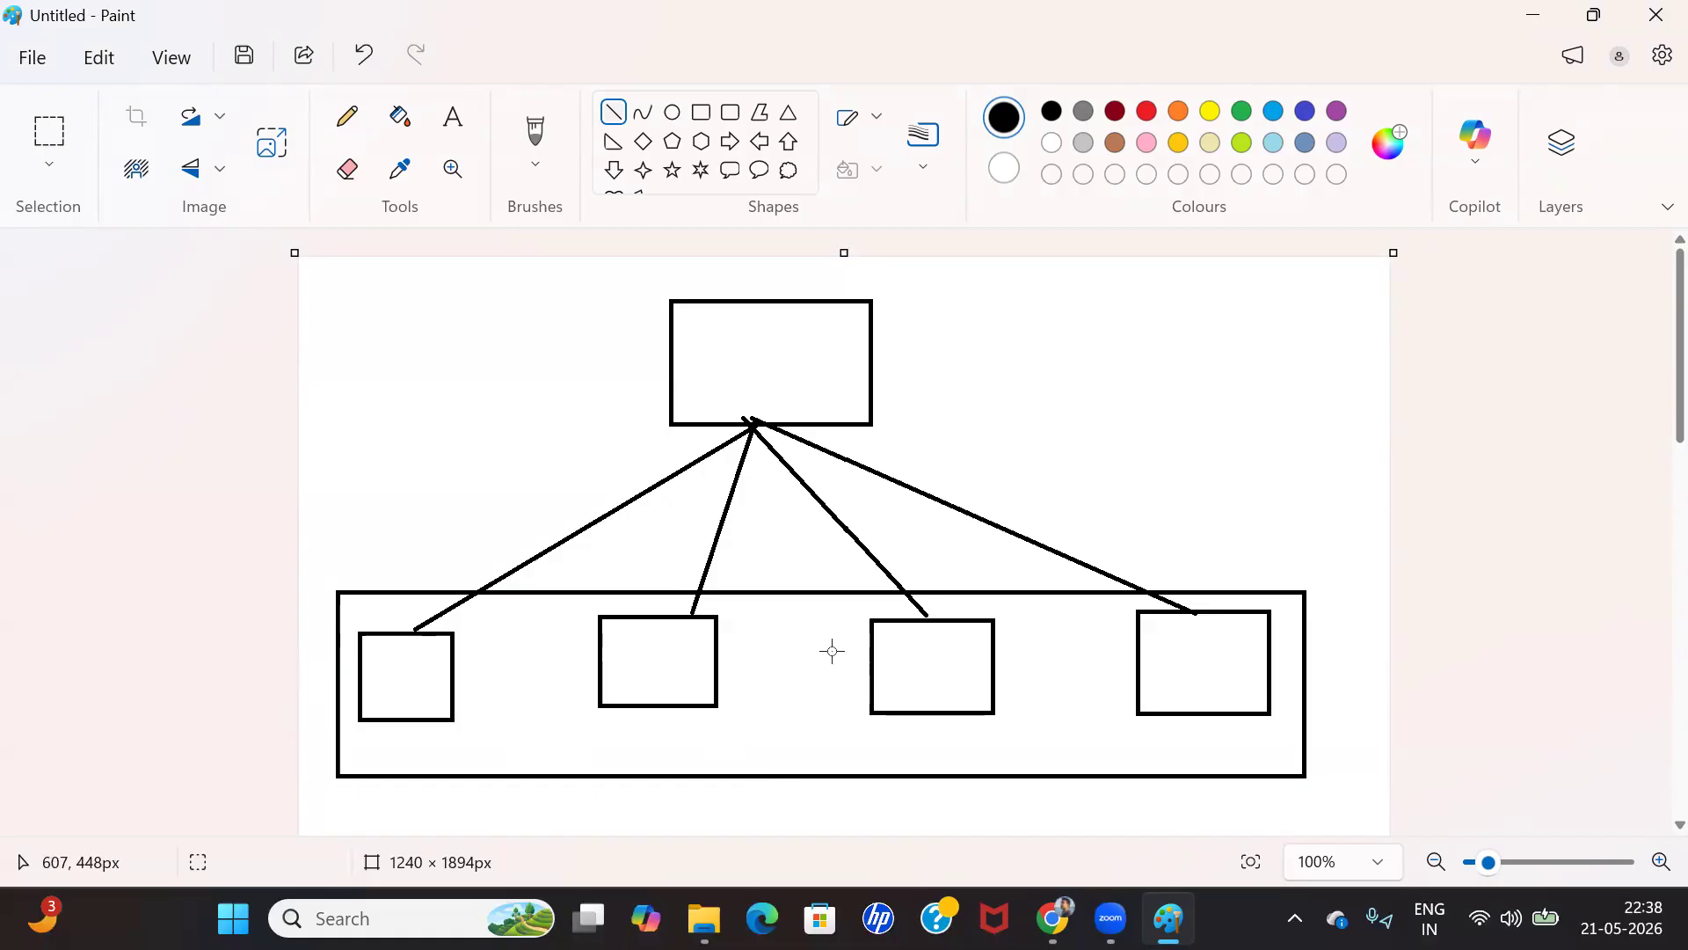
key("alt+Tab")
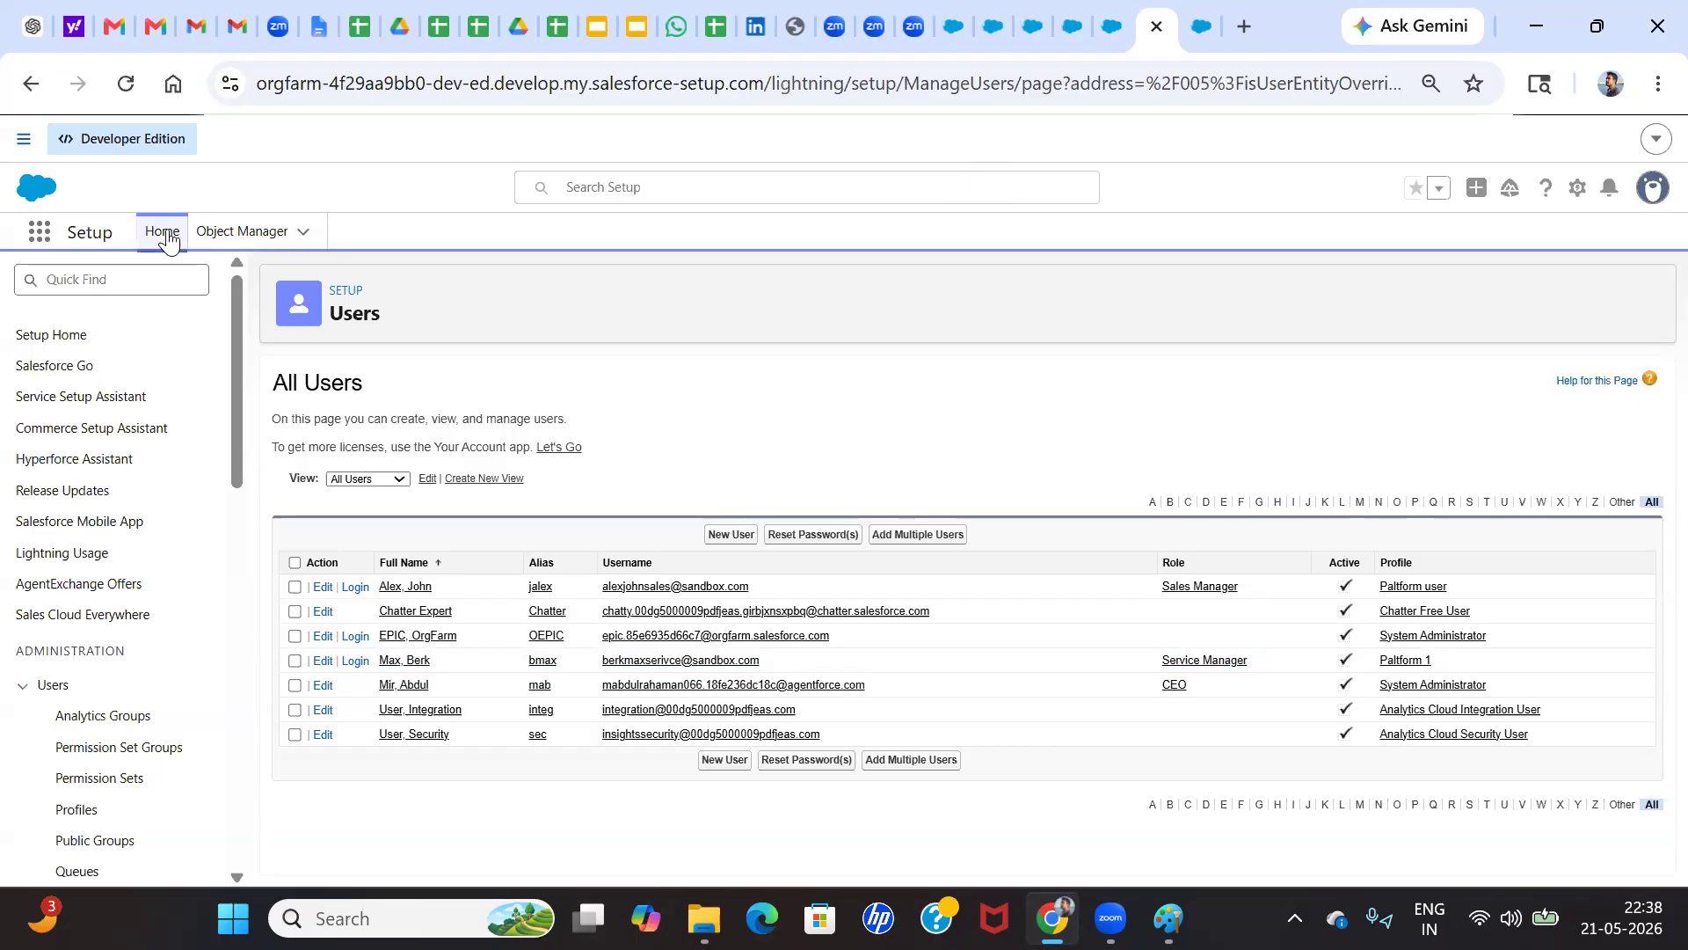
left_click(136, 280)
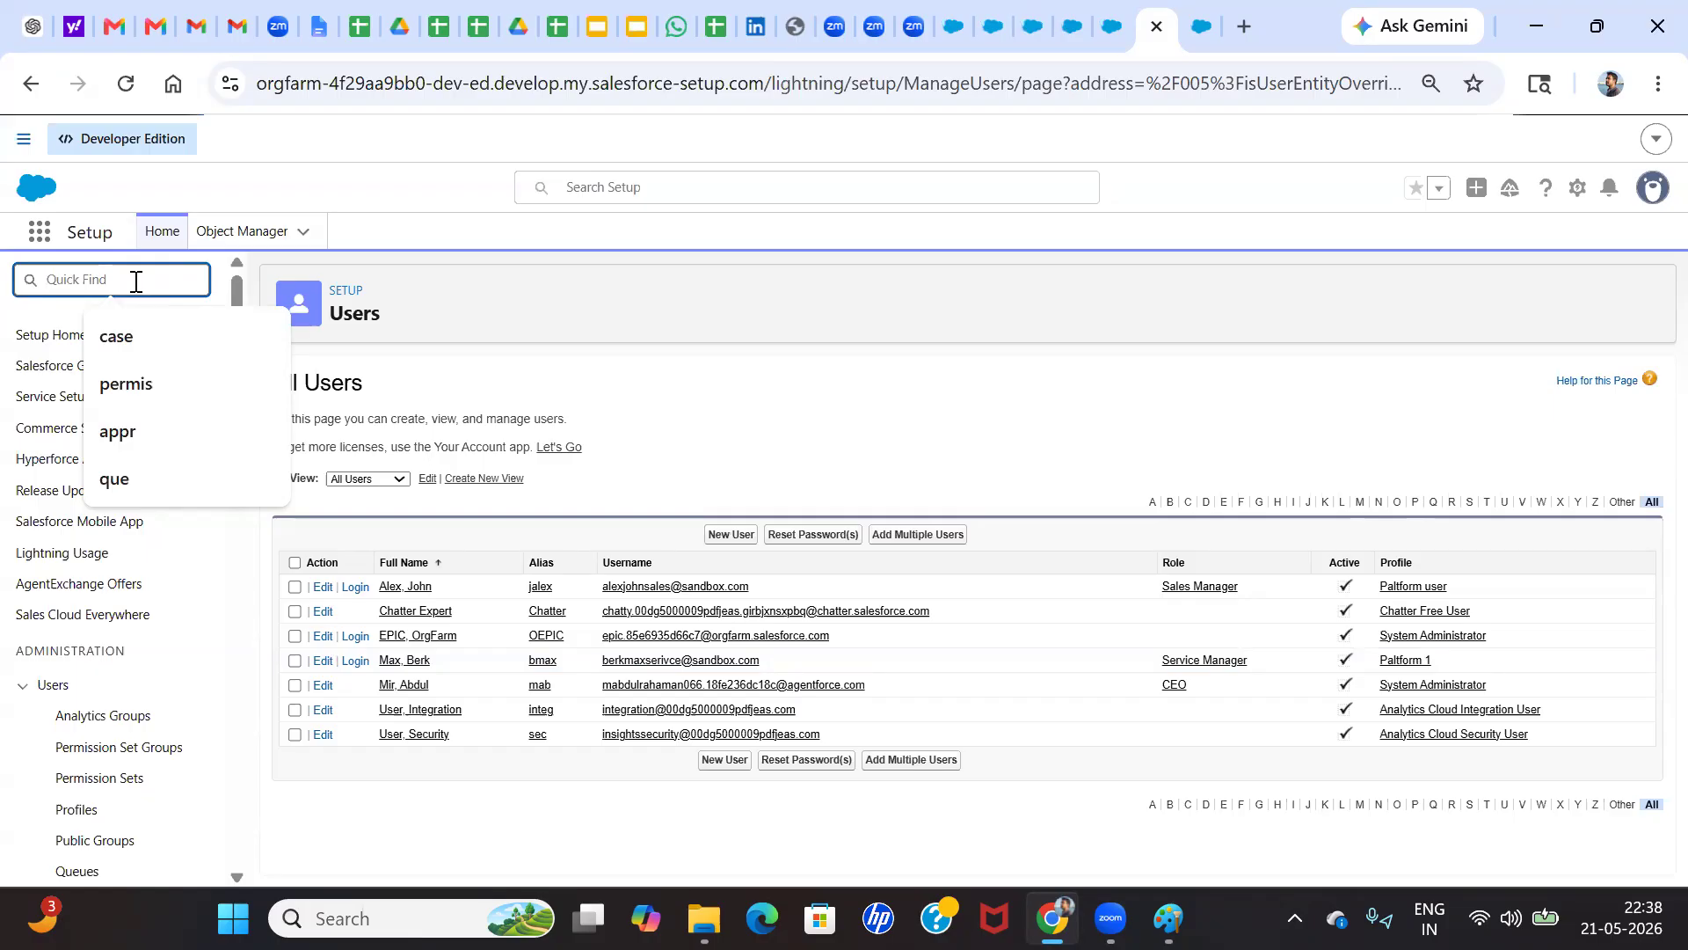
left_click(91, 259)
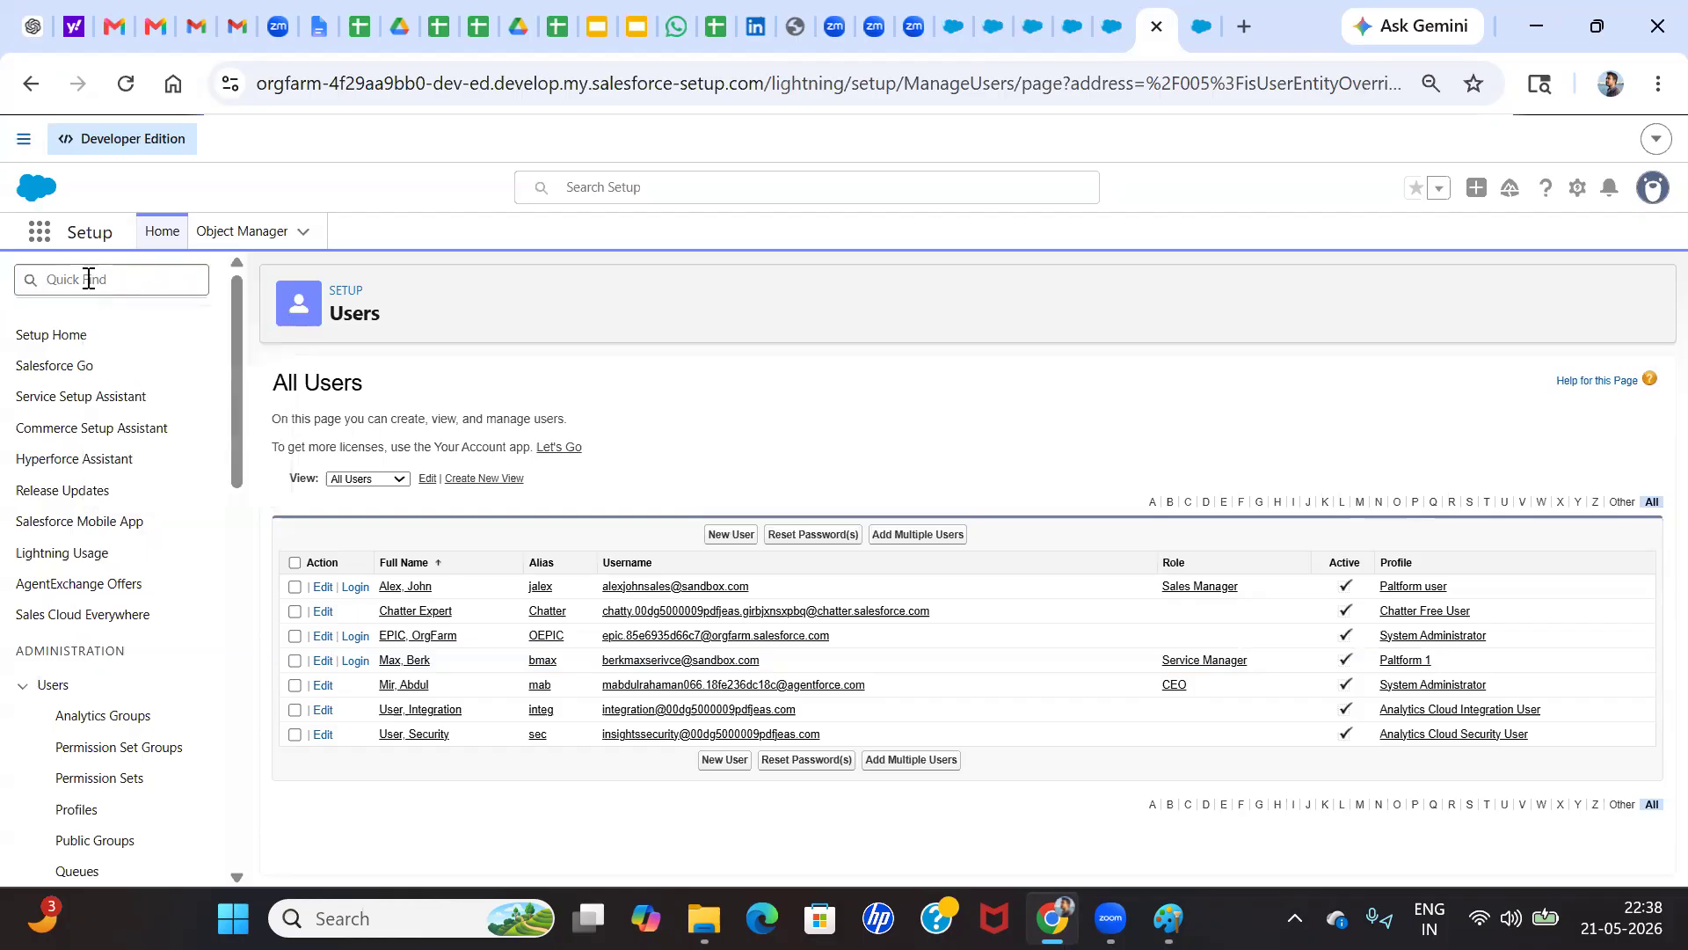
left_click(88, 279)
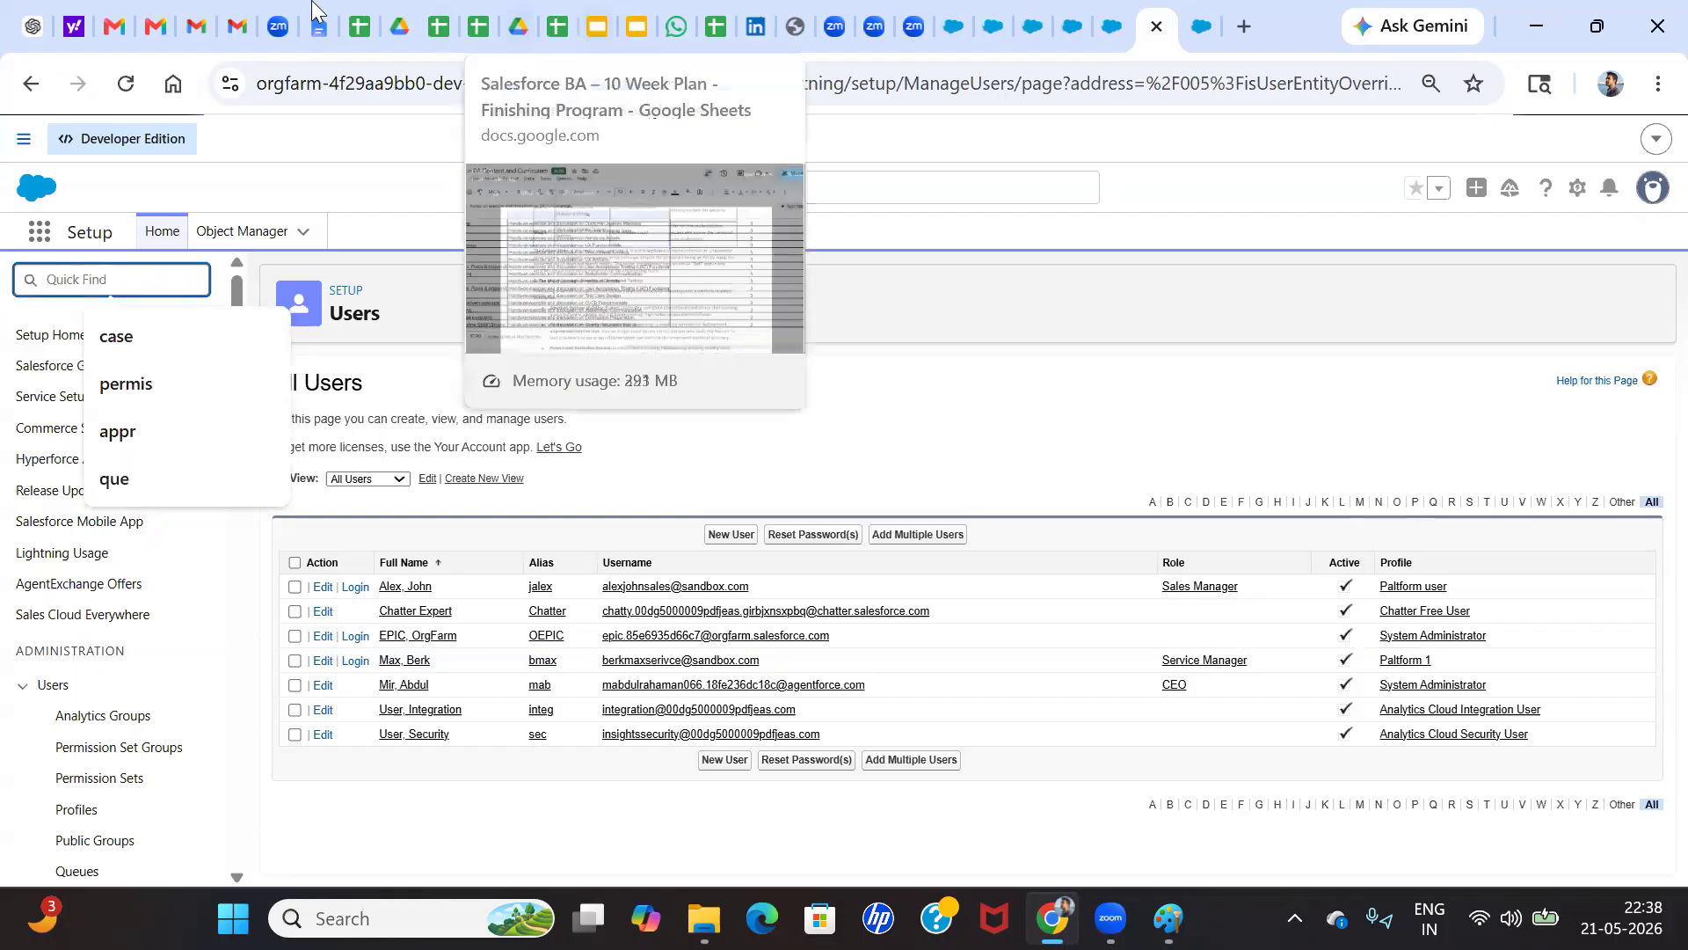
Switch to the Gmail account's Google Sheets and create a blank spreadsheet
left_click(354, 8)
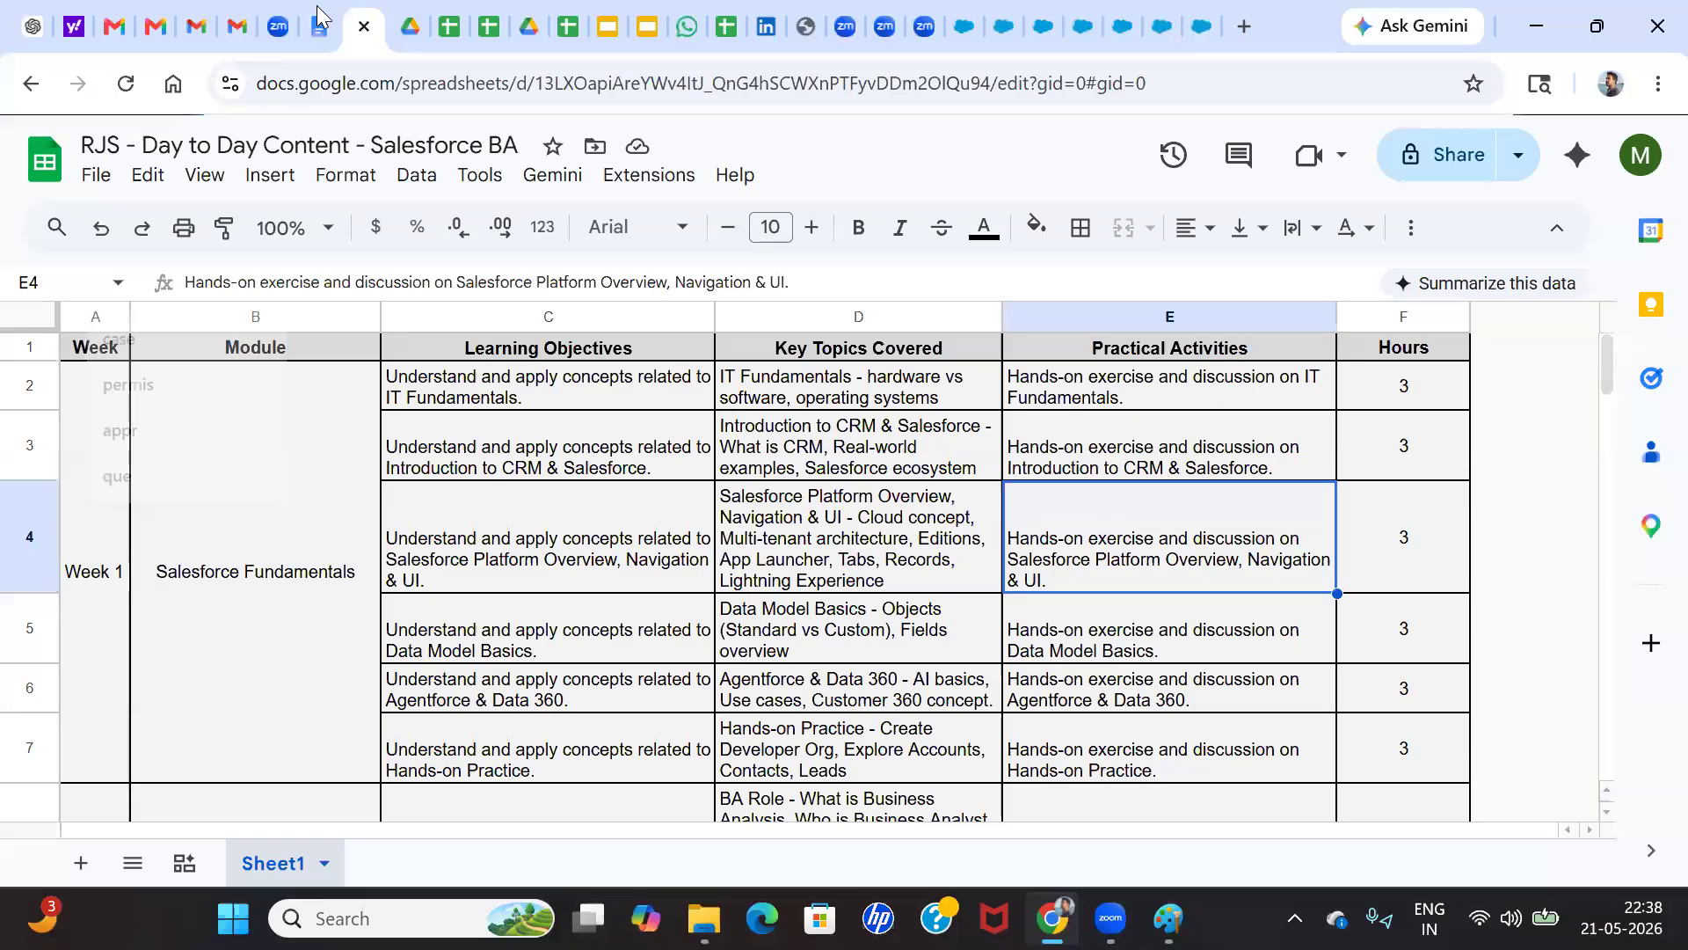
left_click(236, 19)
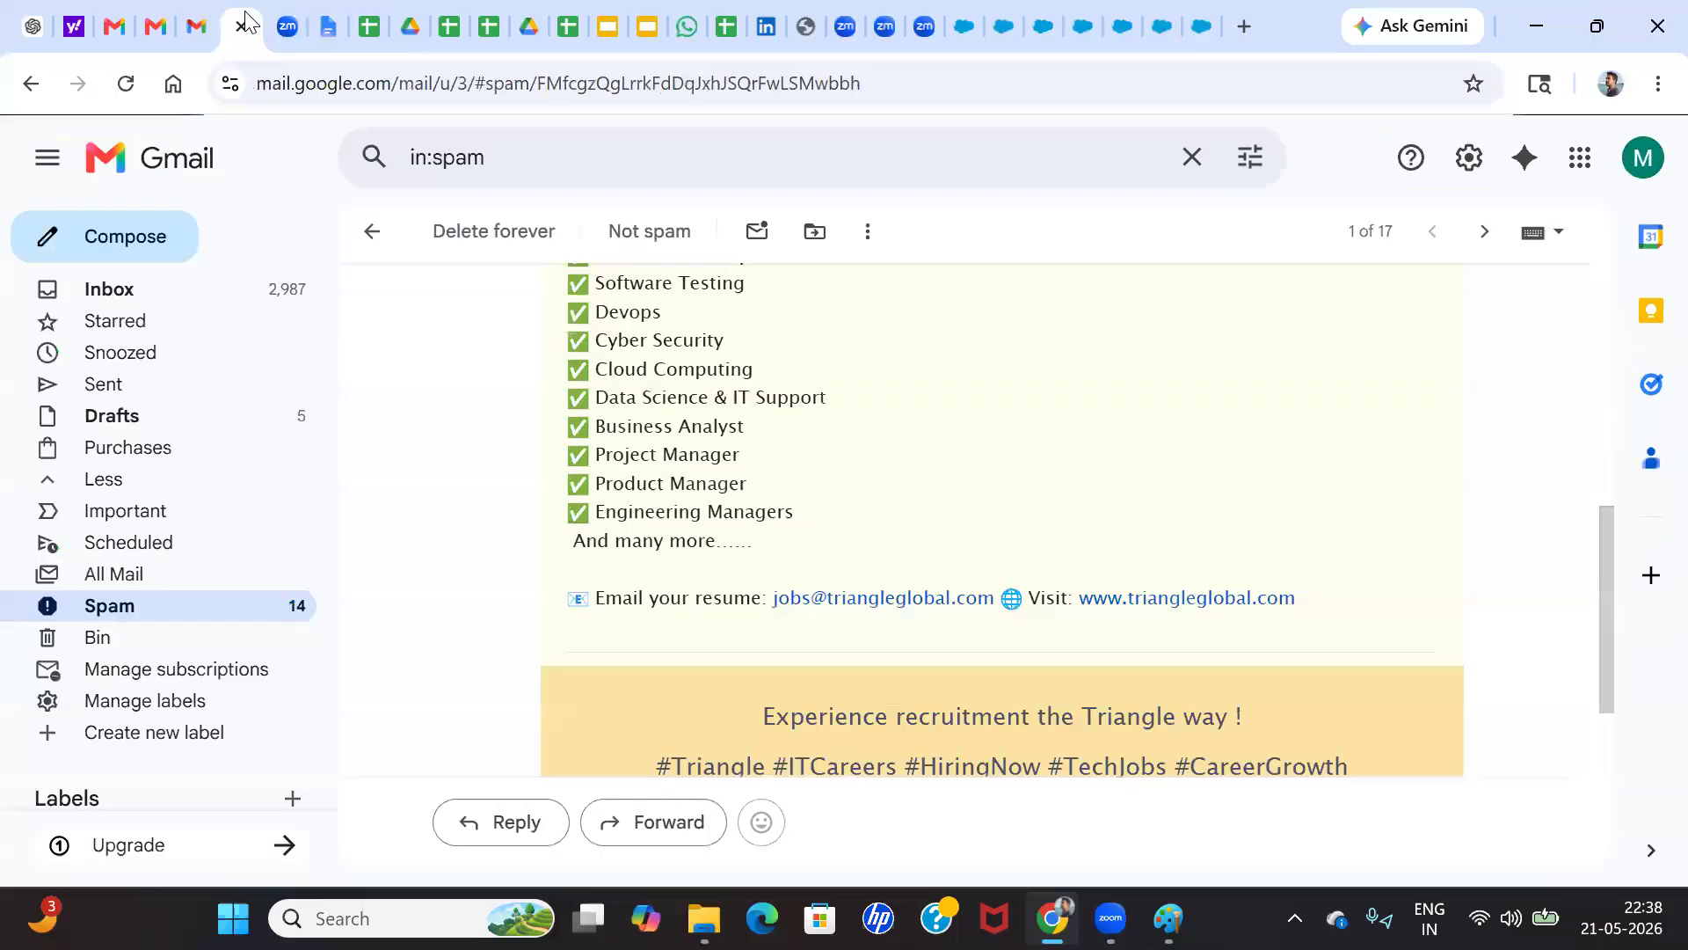
left_click(195, 13)
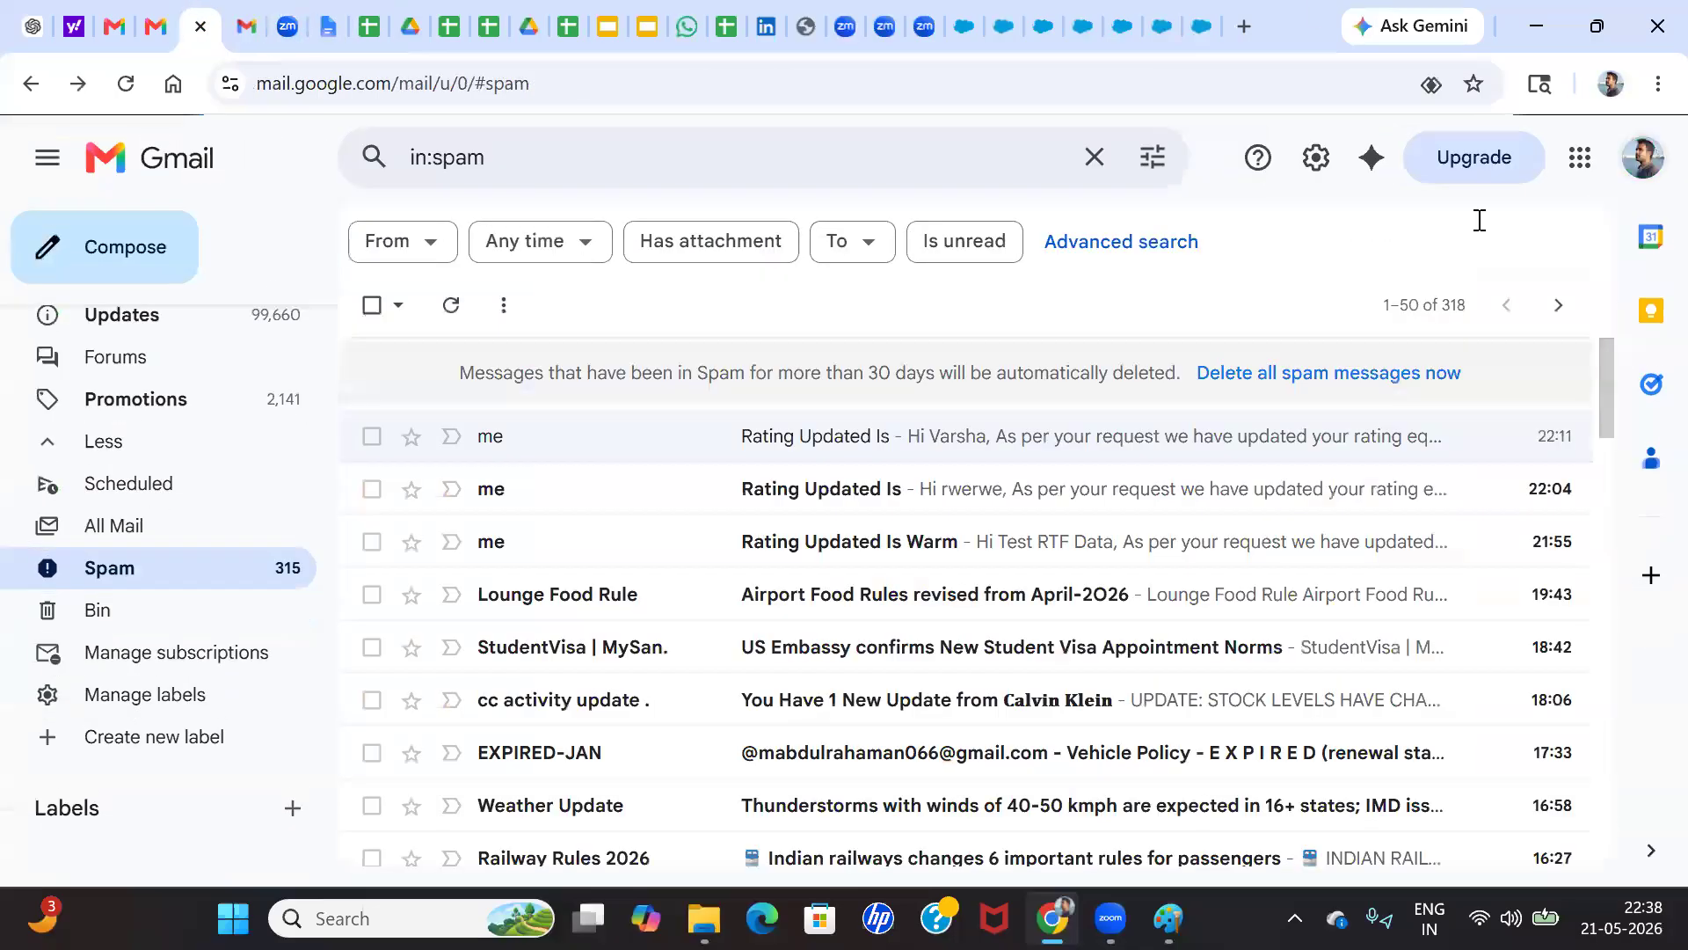
left_click(130, 14)
left_click(201, 7)
left_click(266, 4)
left_click(238, 9)
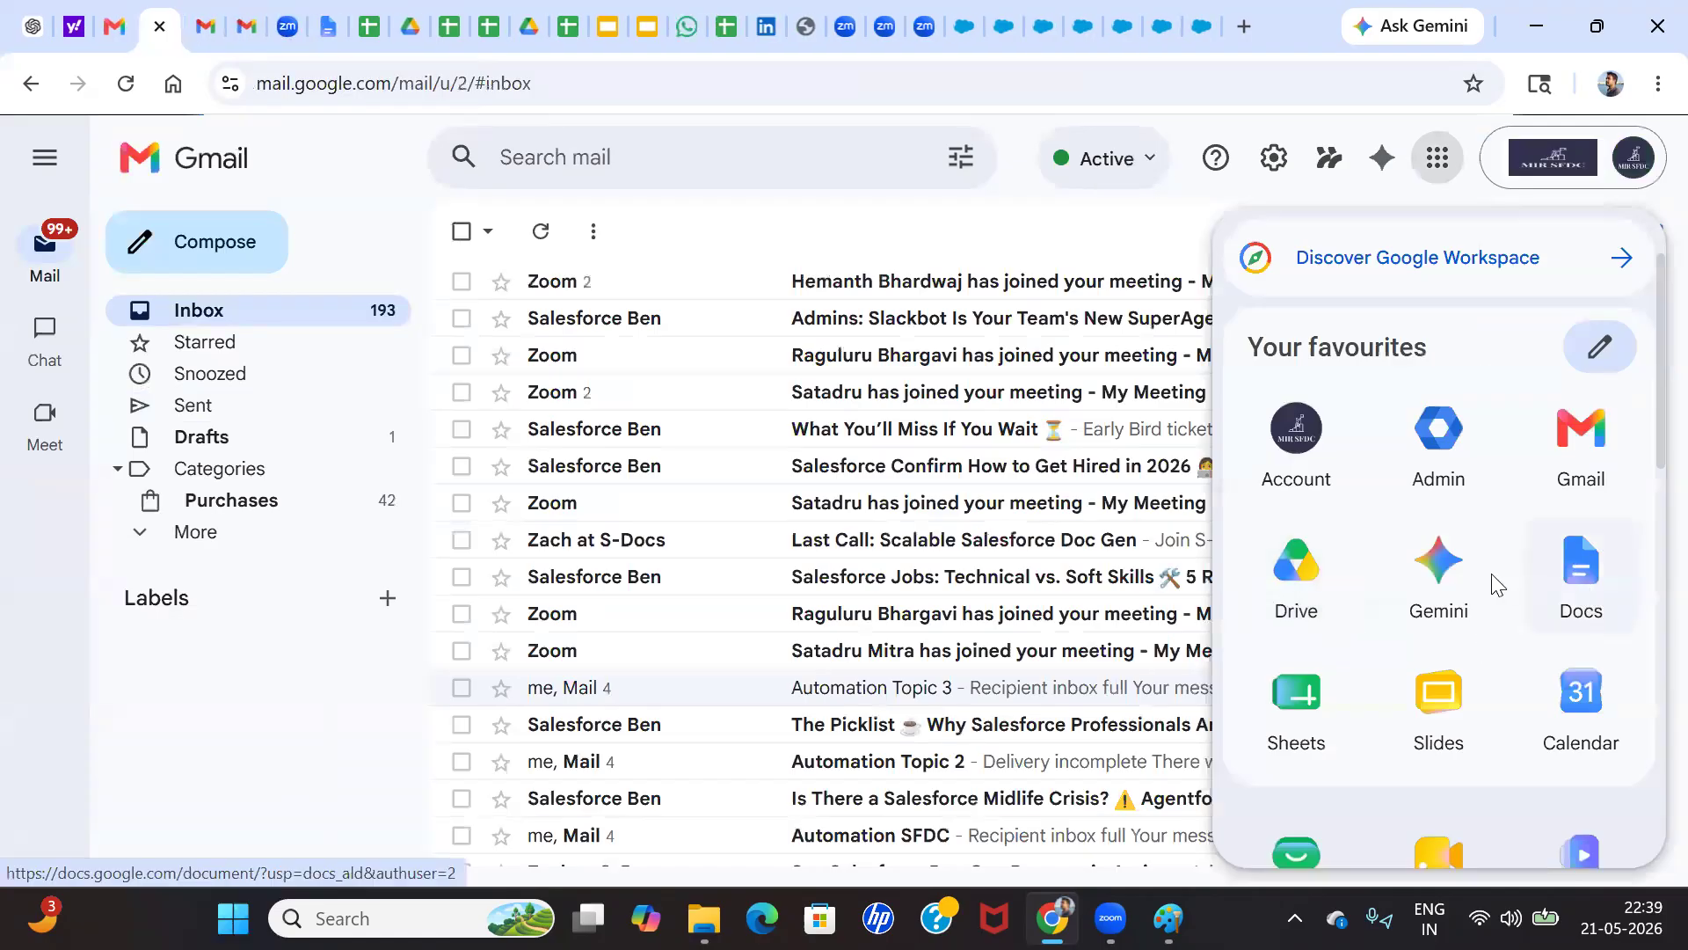
left_click(1292, 688)
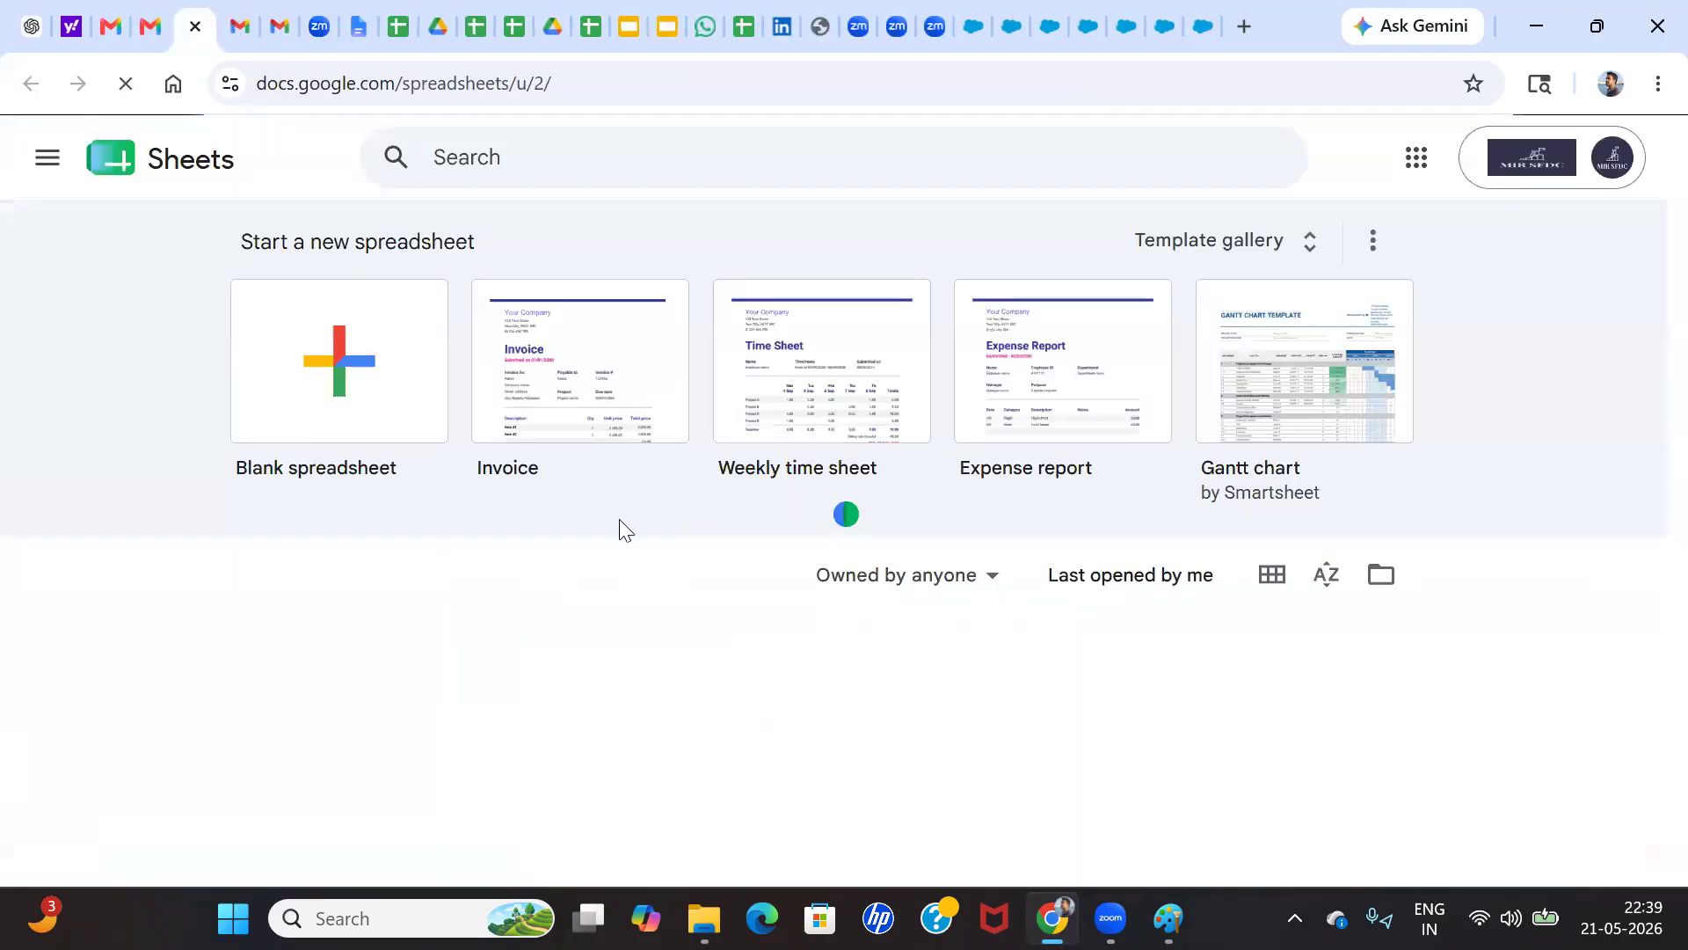
scroll(503, 571, "down", 1)
scroll(503, 570, "up", 1)
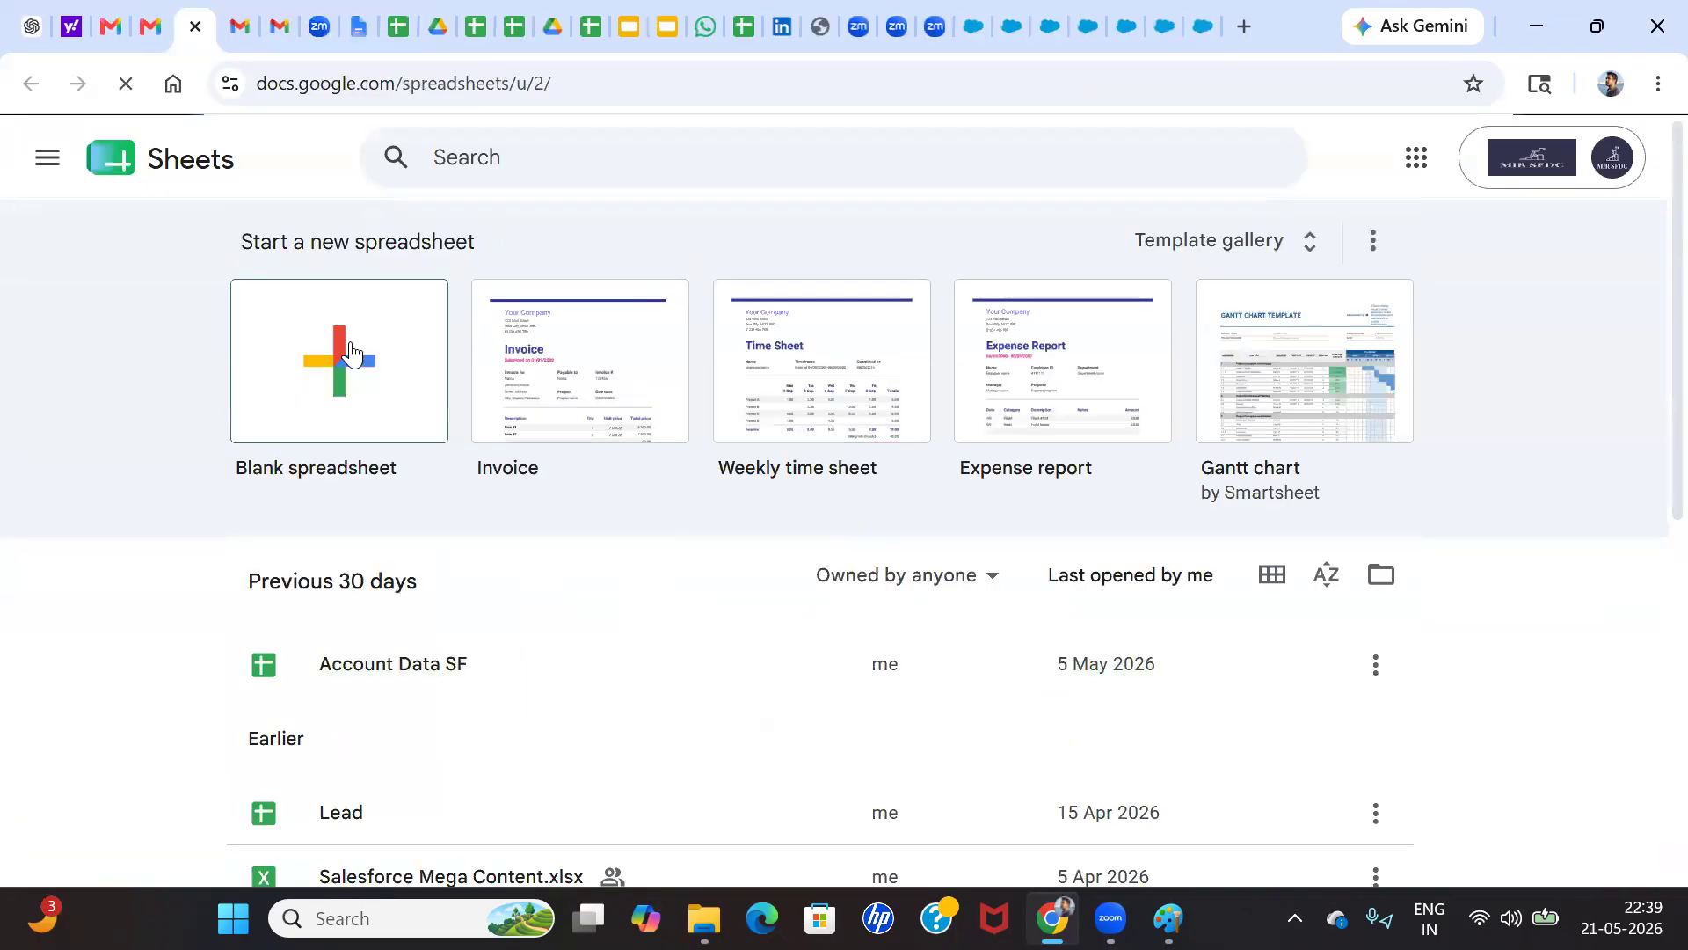
left_click(350, 342)
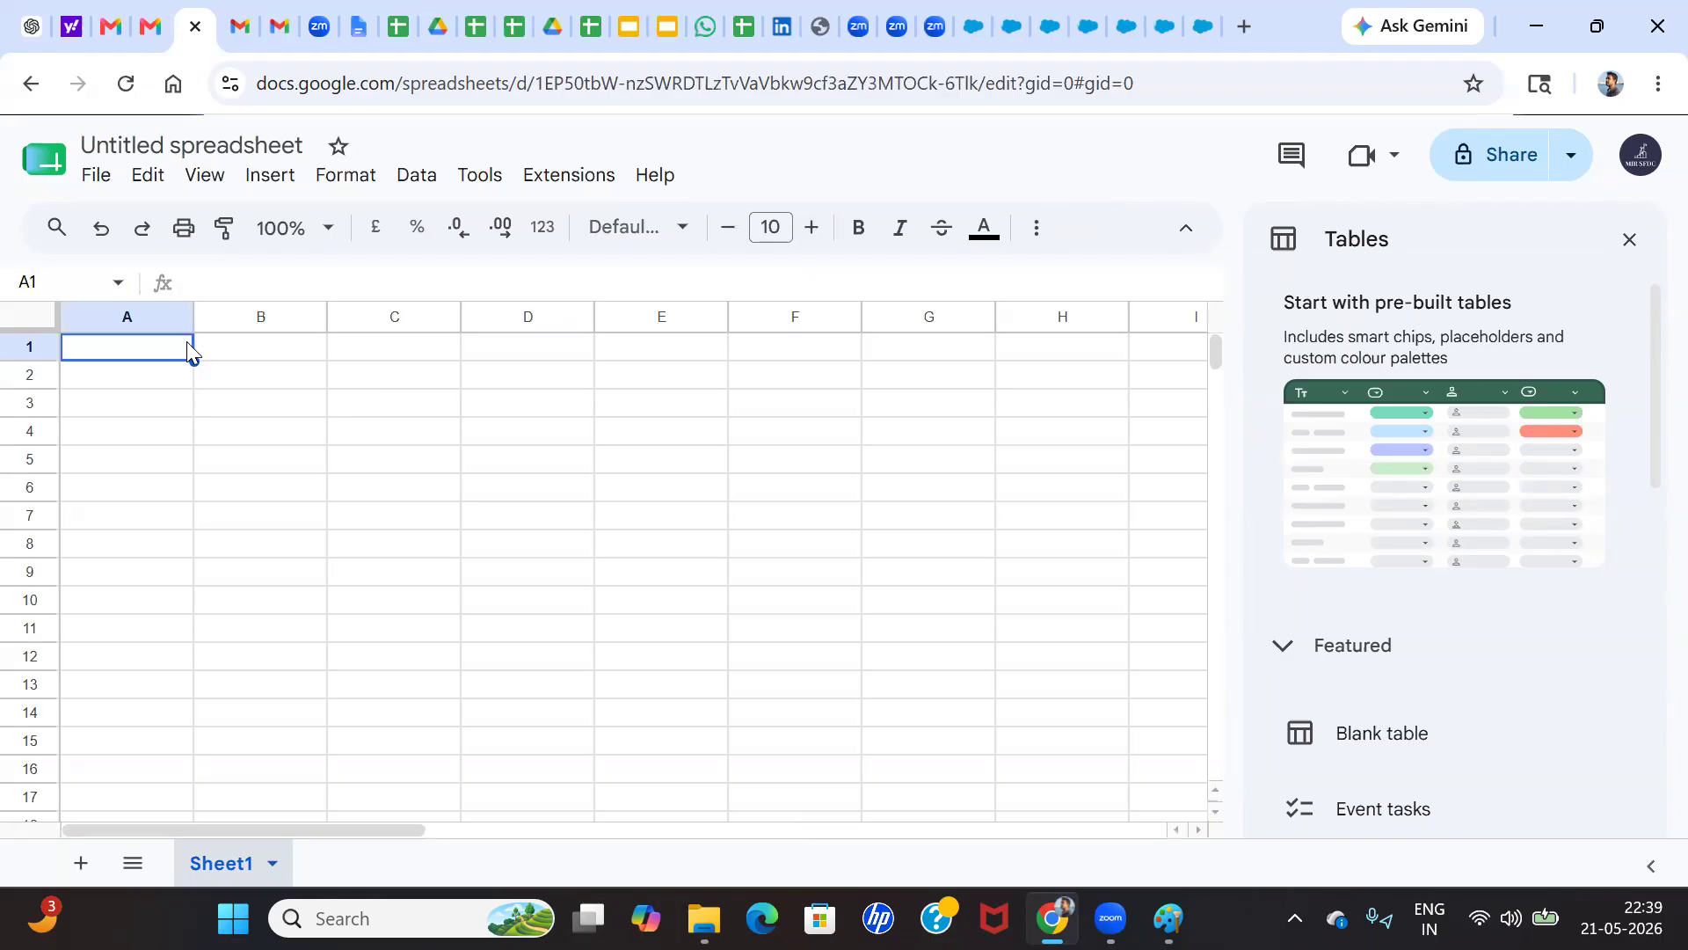
Enter the column headers Name in A1 and Amount in B1
type("Name")
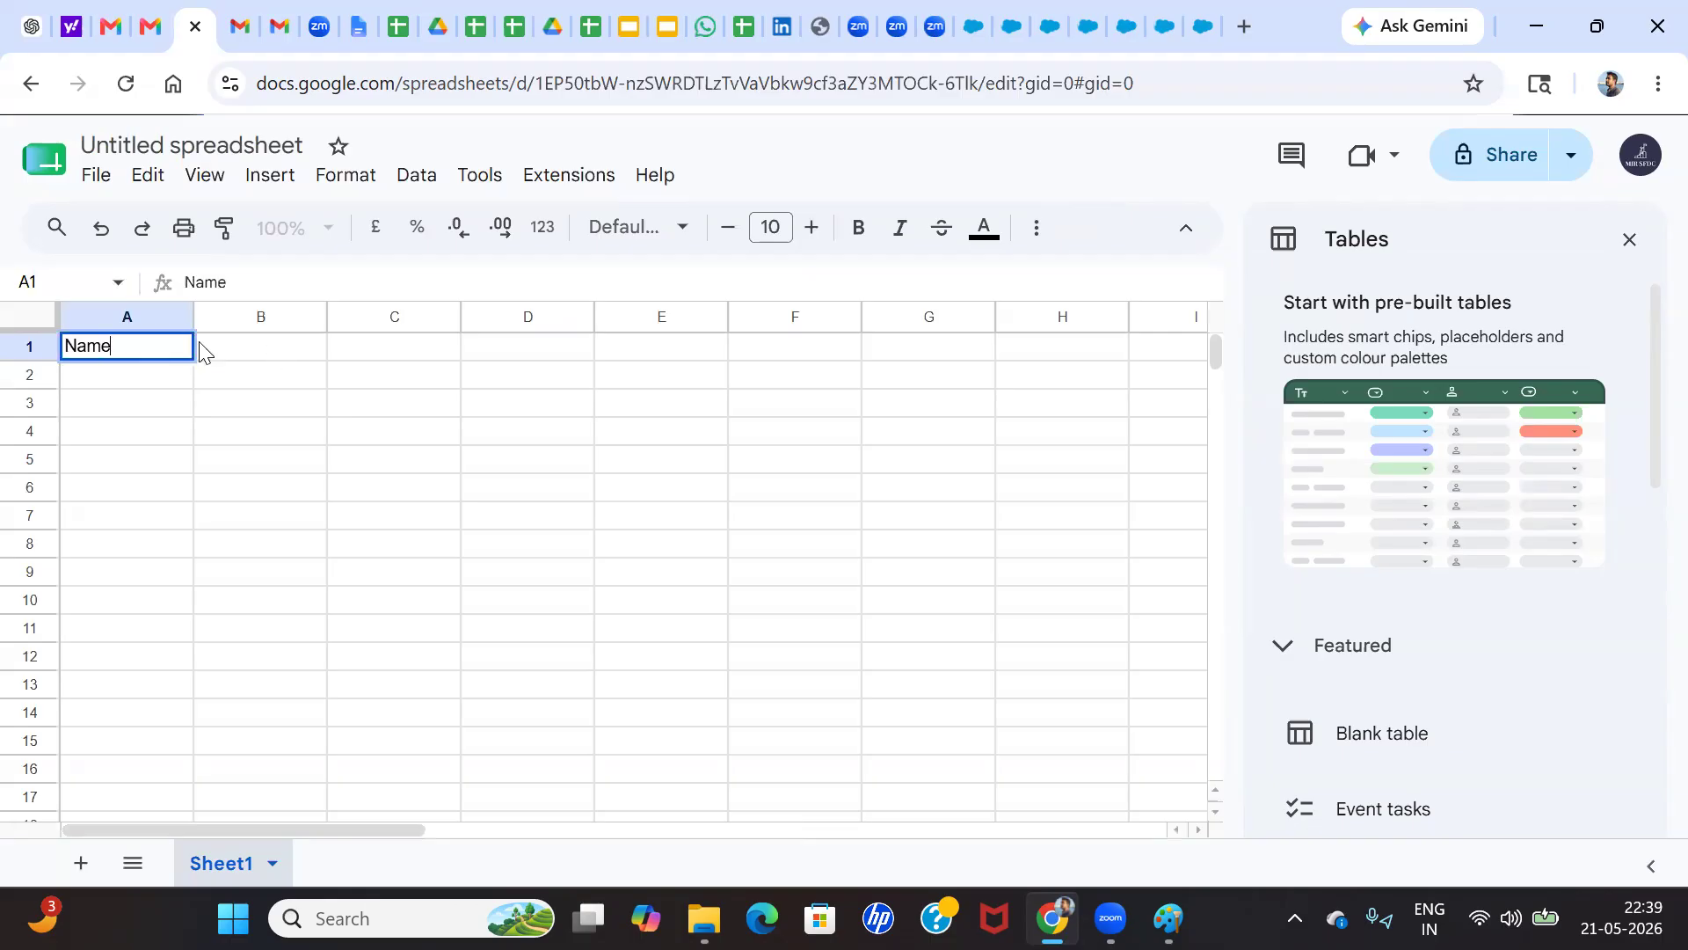
left_click(226, 353)
type("P")
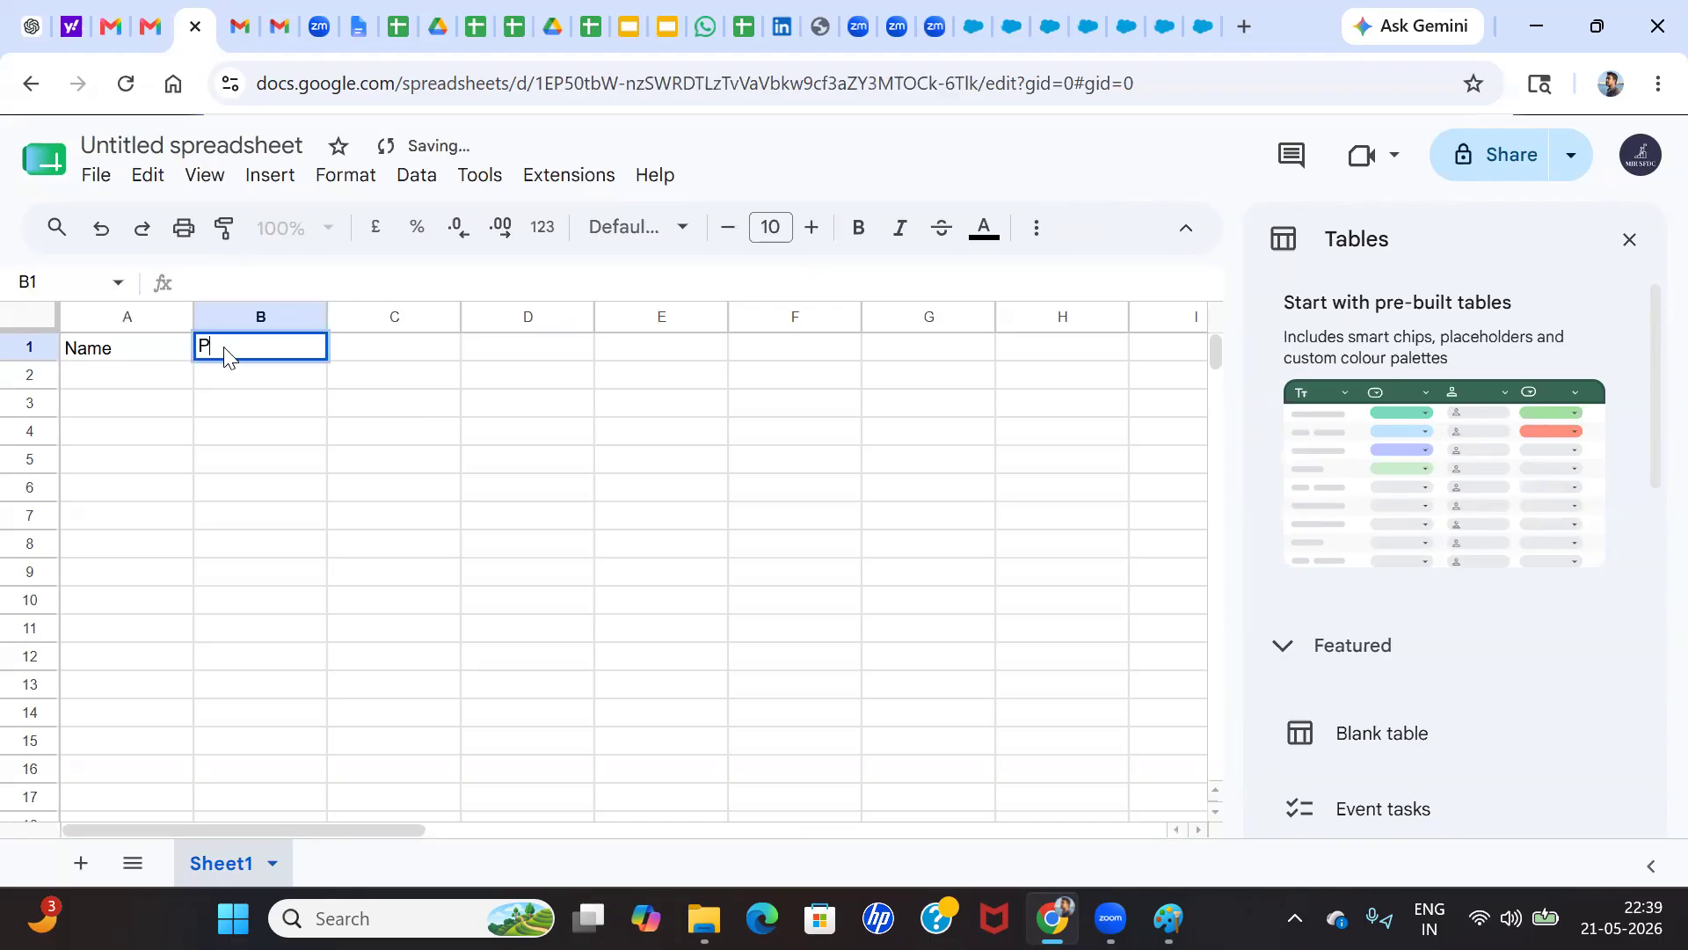
type("hon")
key("BackSpace")
key("BackSpace")
key("BackSpace")
key("BackSpace")
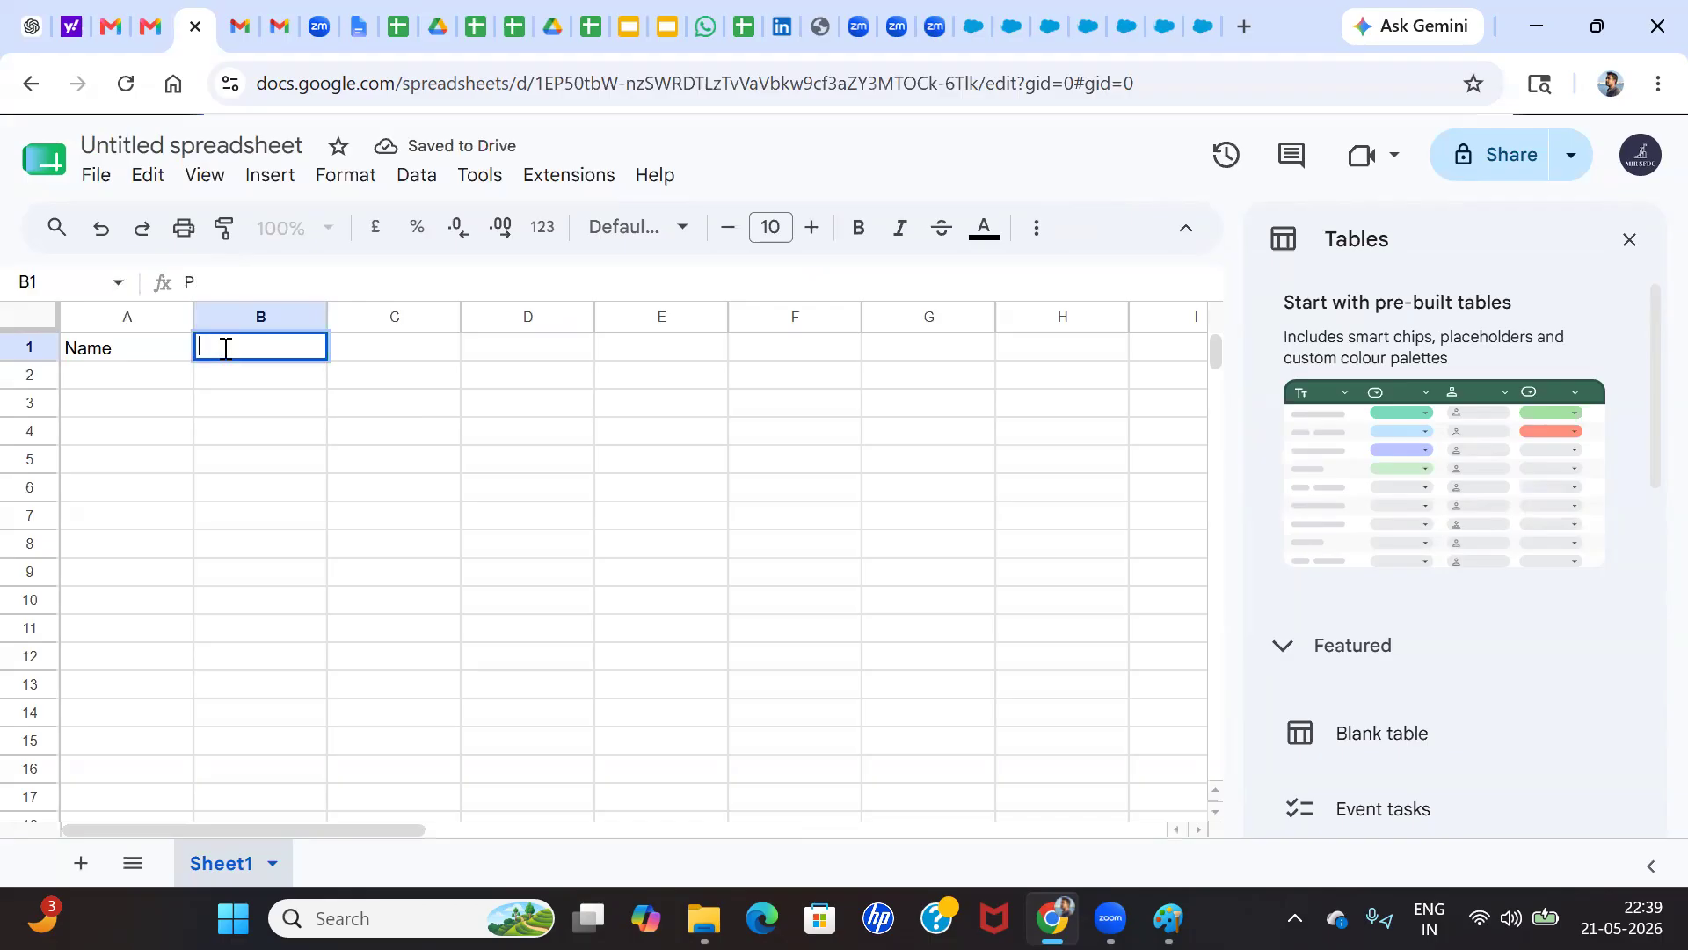
type("Amount")
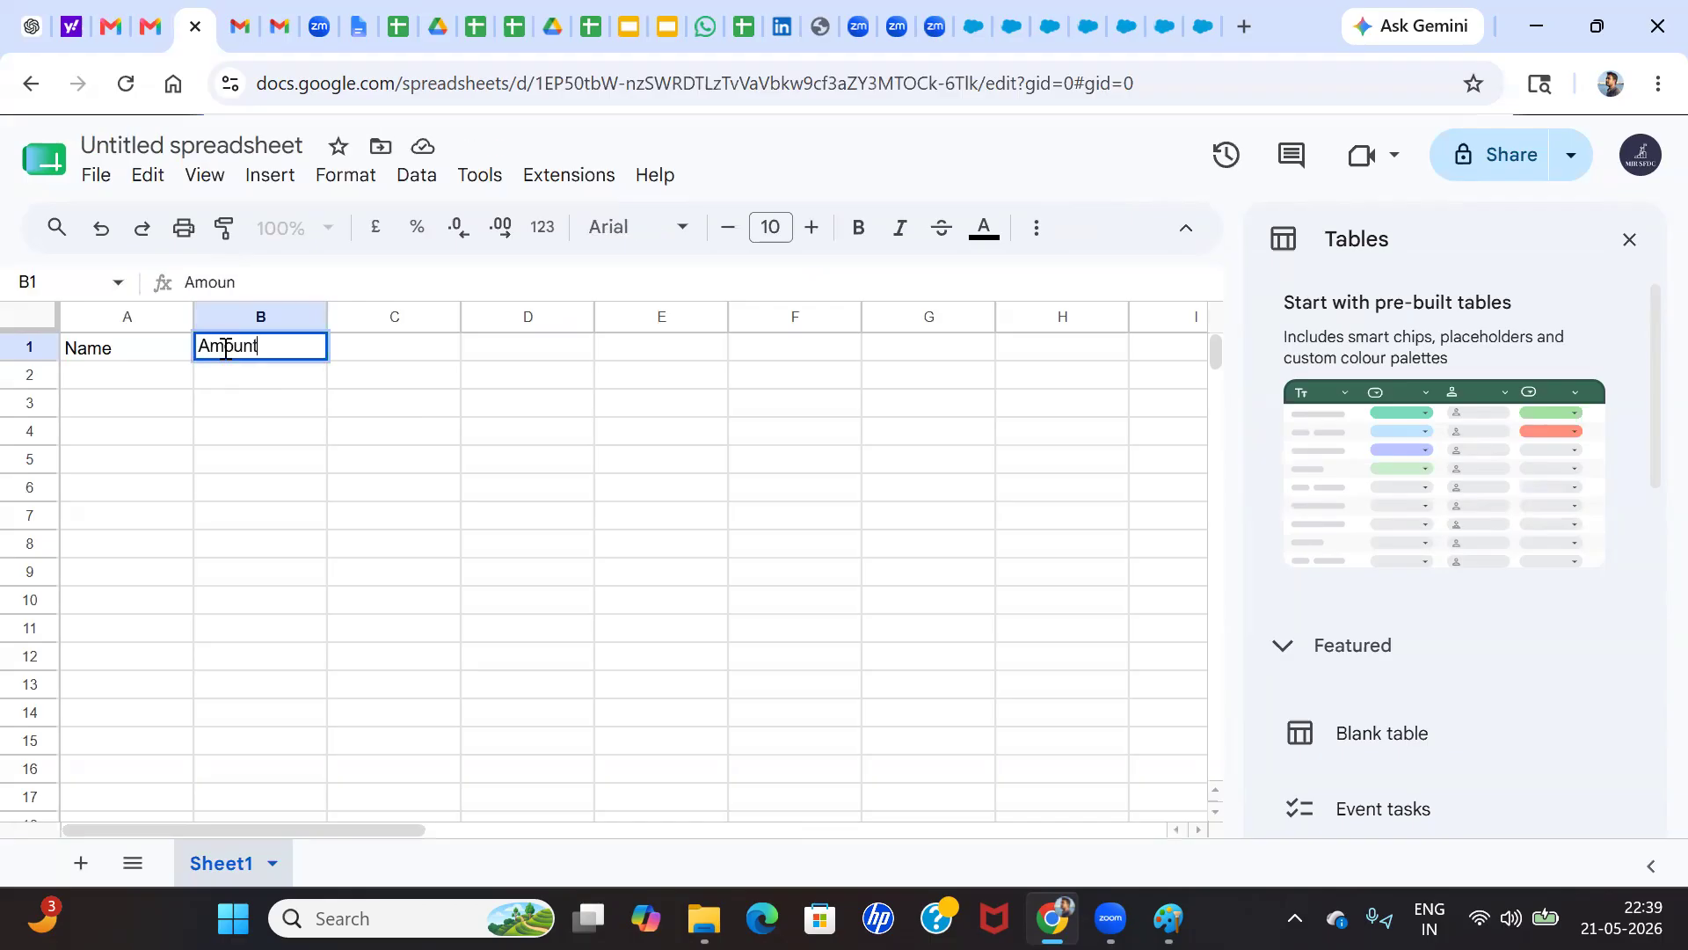
Add the column headers Industry in C1 and Onwership in D1
left_click(338, 350)
type("Indut")
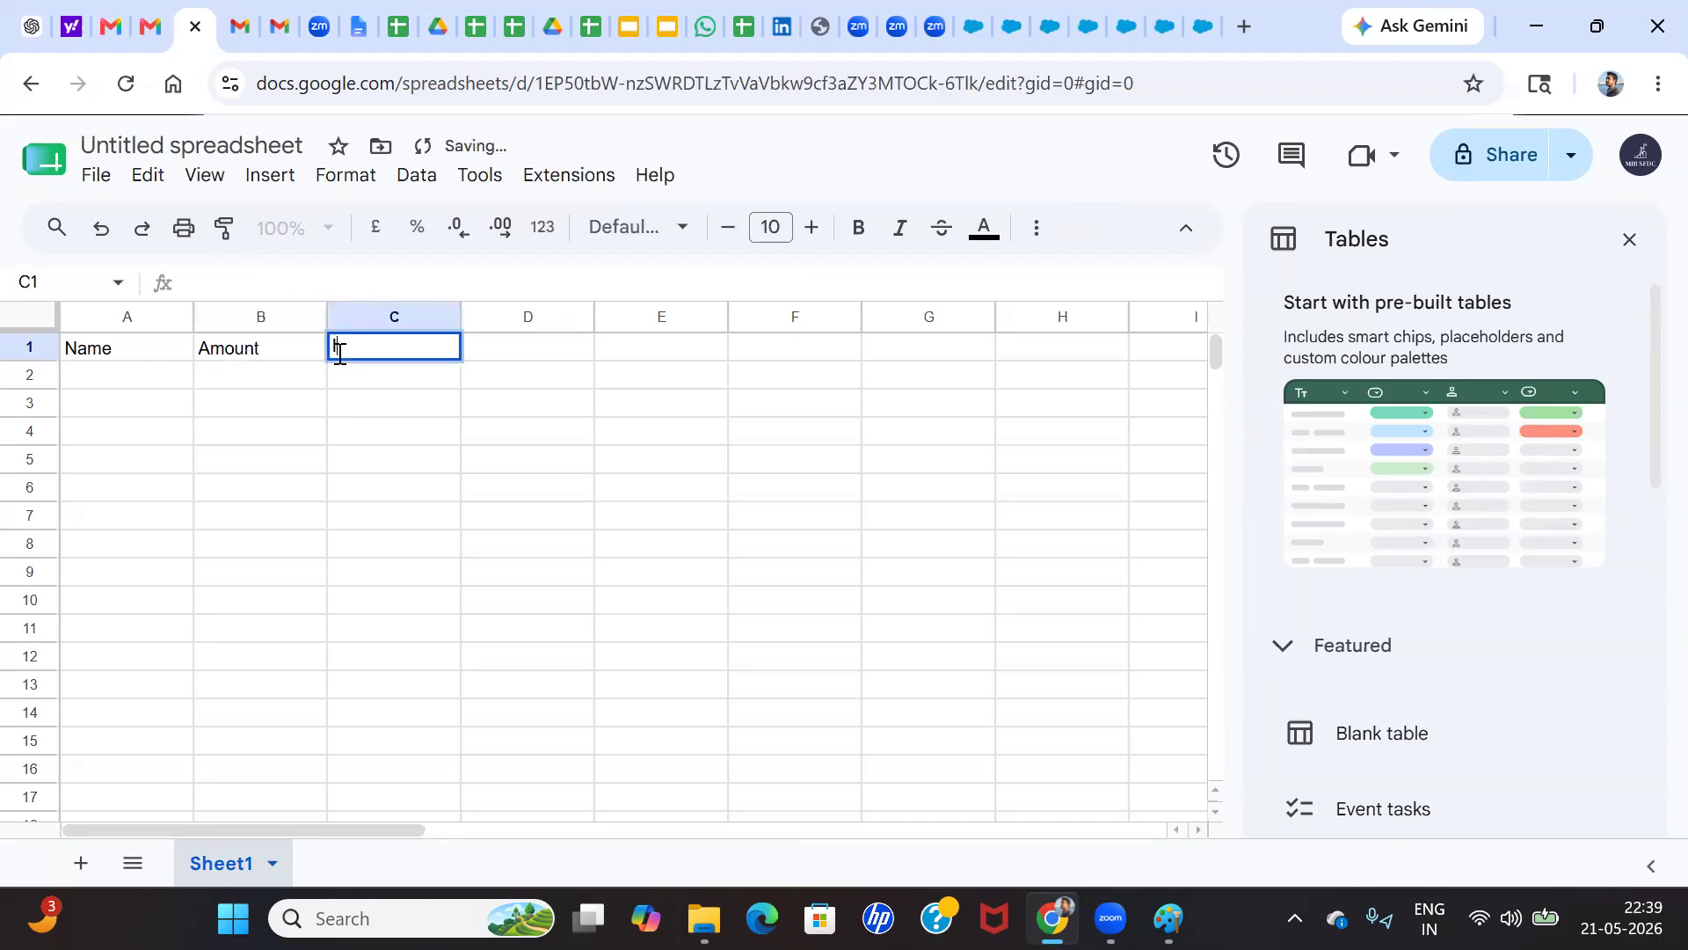
type("ry")
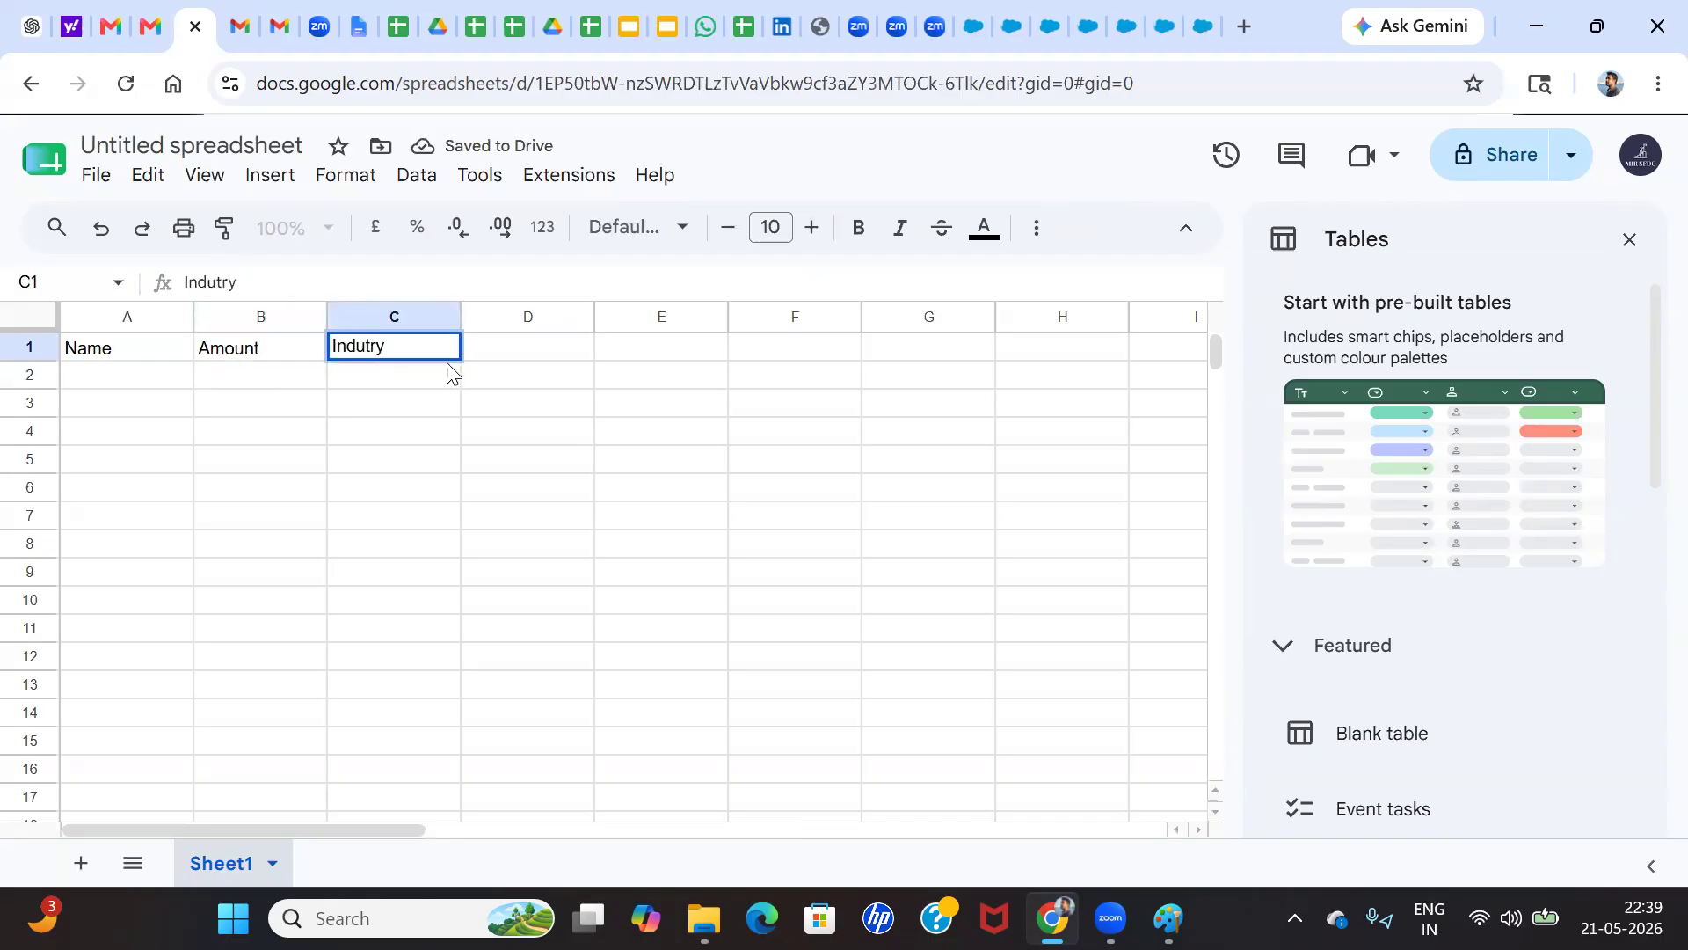
key("BackSpace")
key("BackSpace")
key("BackSpace")
type("stry")
left_click(527, 345)
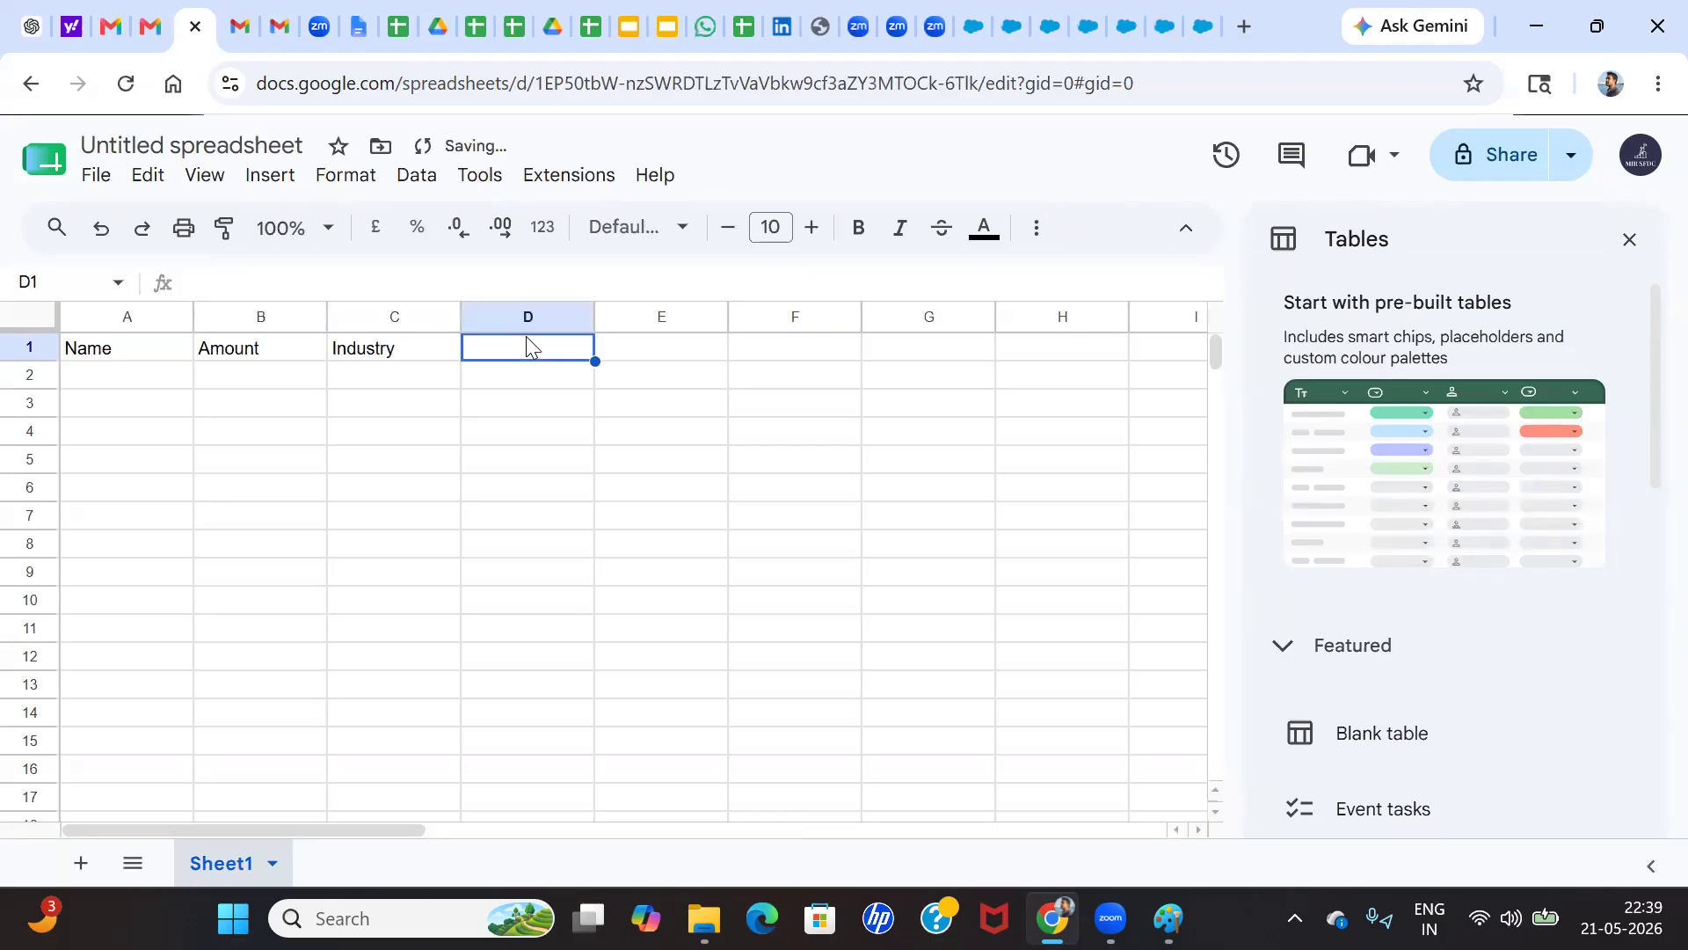
type("Onwee")
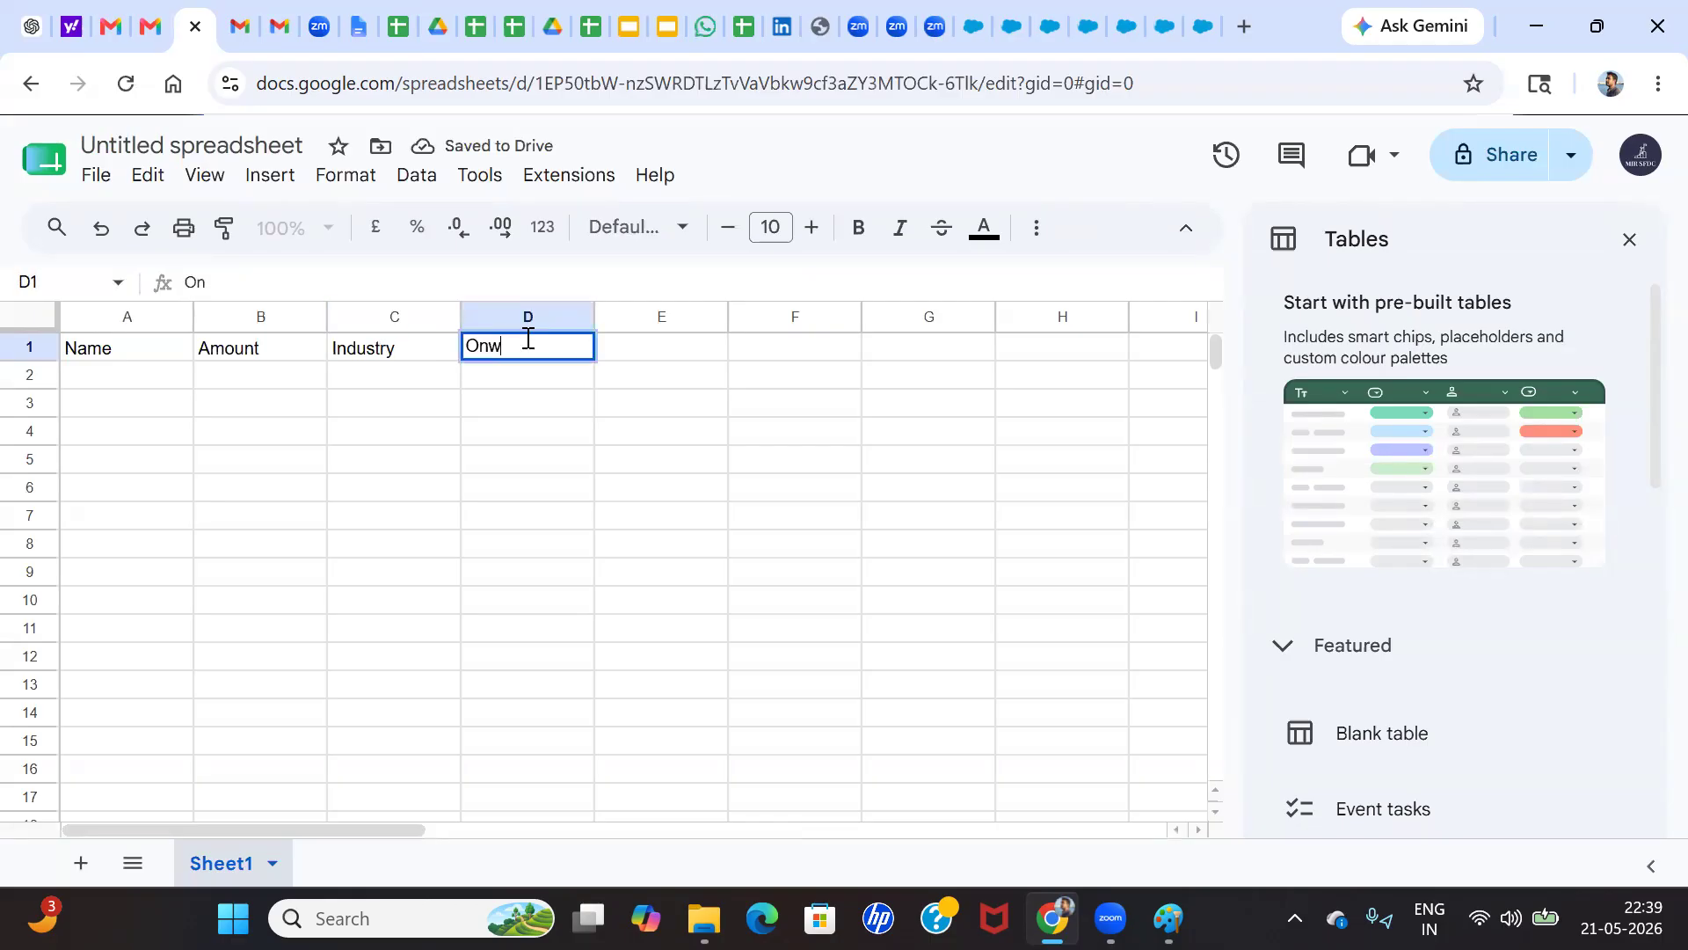
key("BackSpace")
key("BackSpace")
type("ership")
Enter a sample first name followed by 1 in A2 and fill the numbered series down to A10
left_click(90, 385)
type("Jpo")
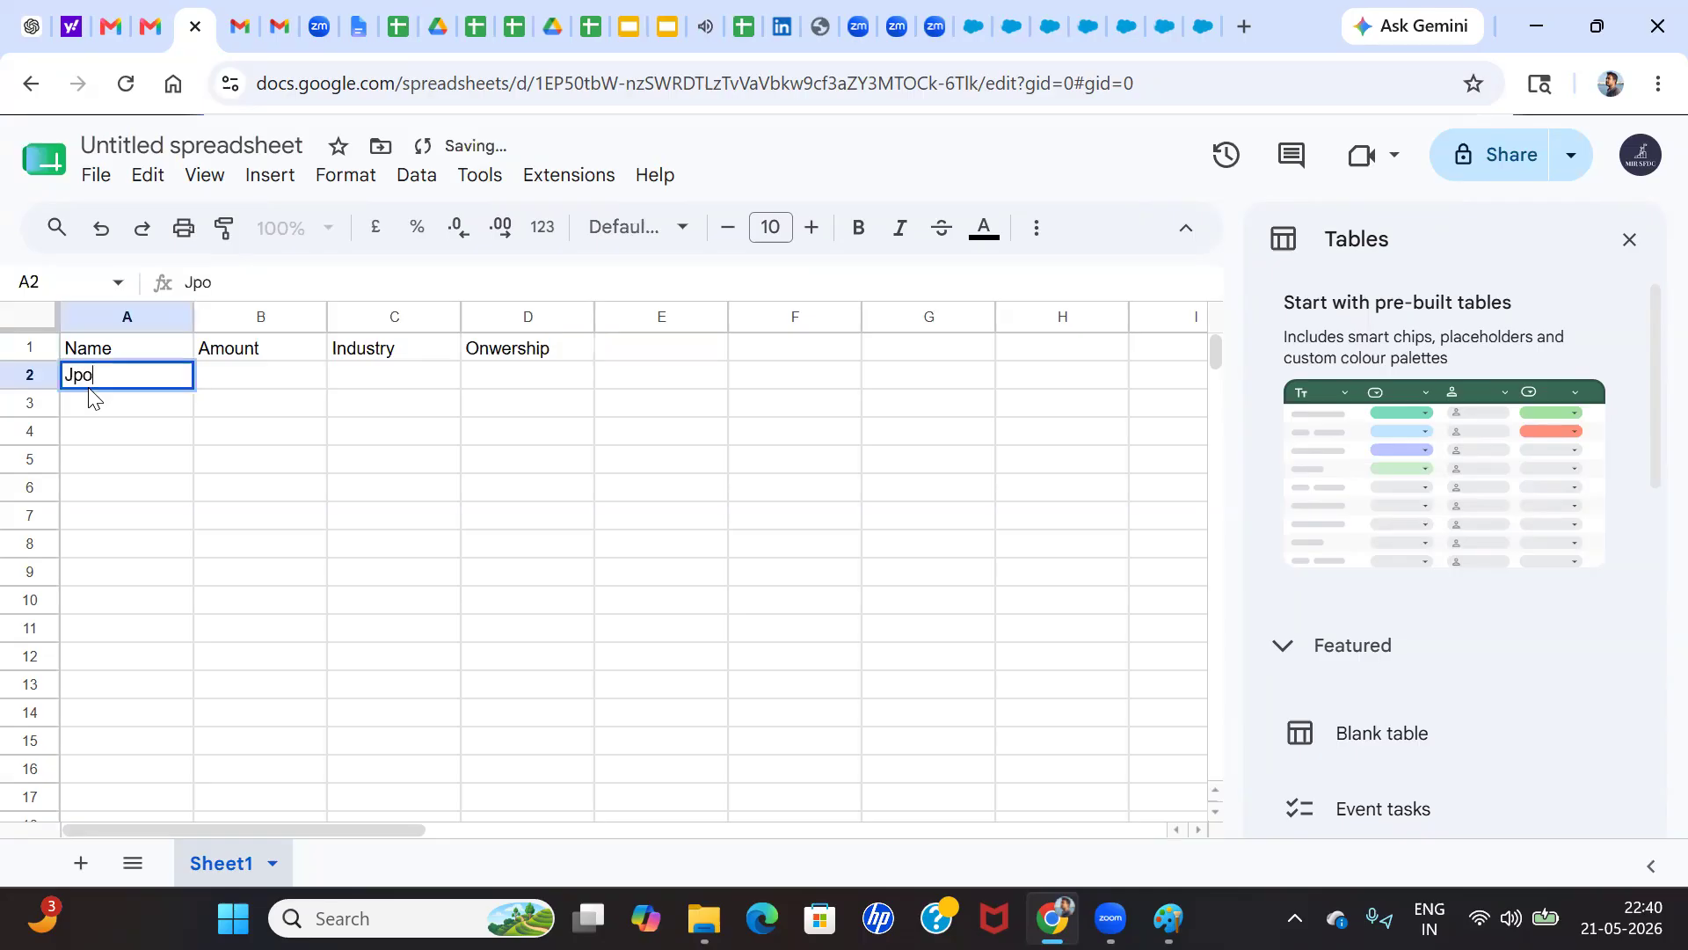
key("BackSpace")
key("BackSpace")
type("ohn 1")
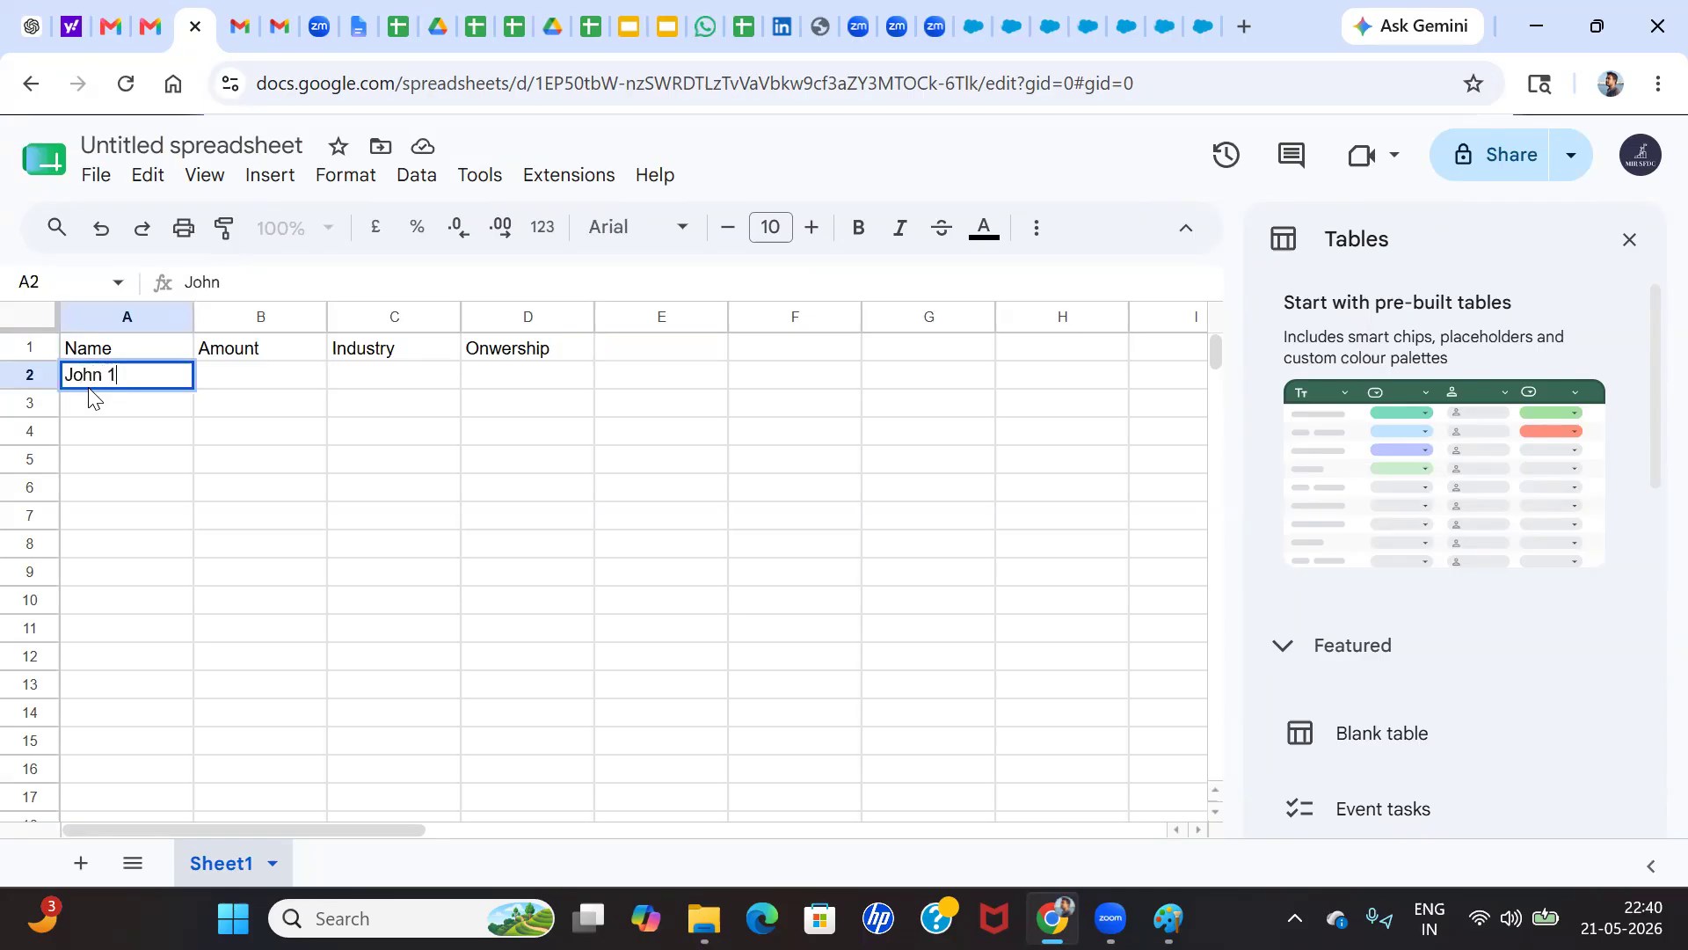
left_click(234, 381)
left_click(172, 380)
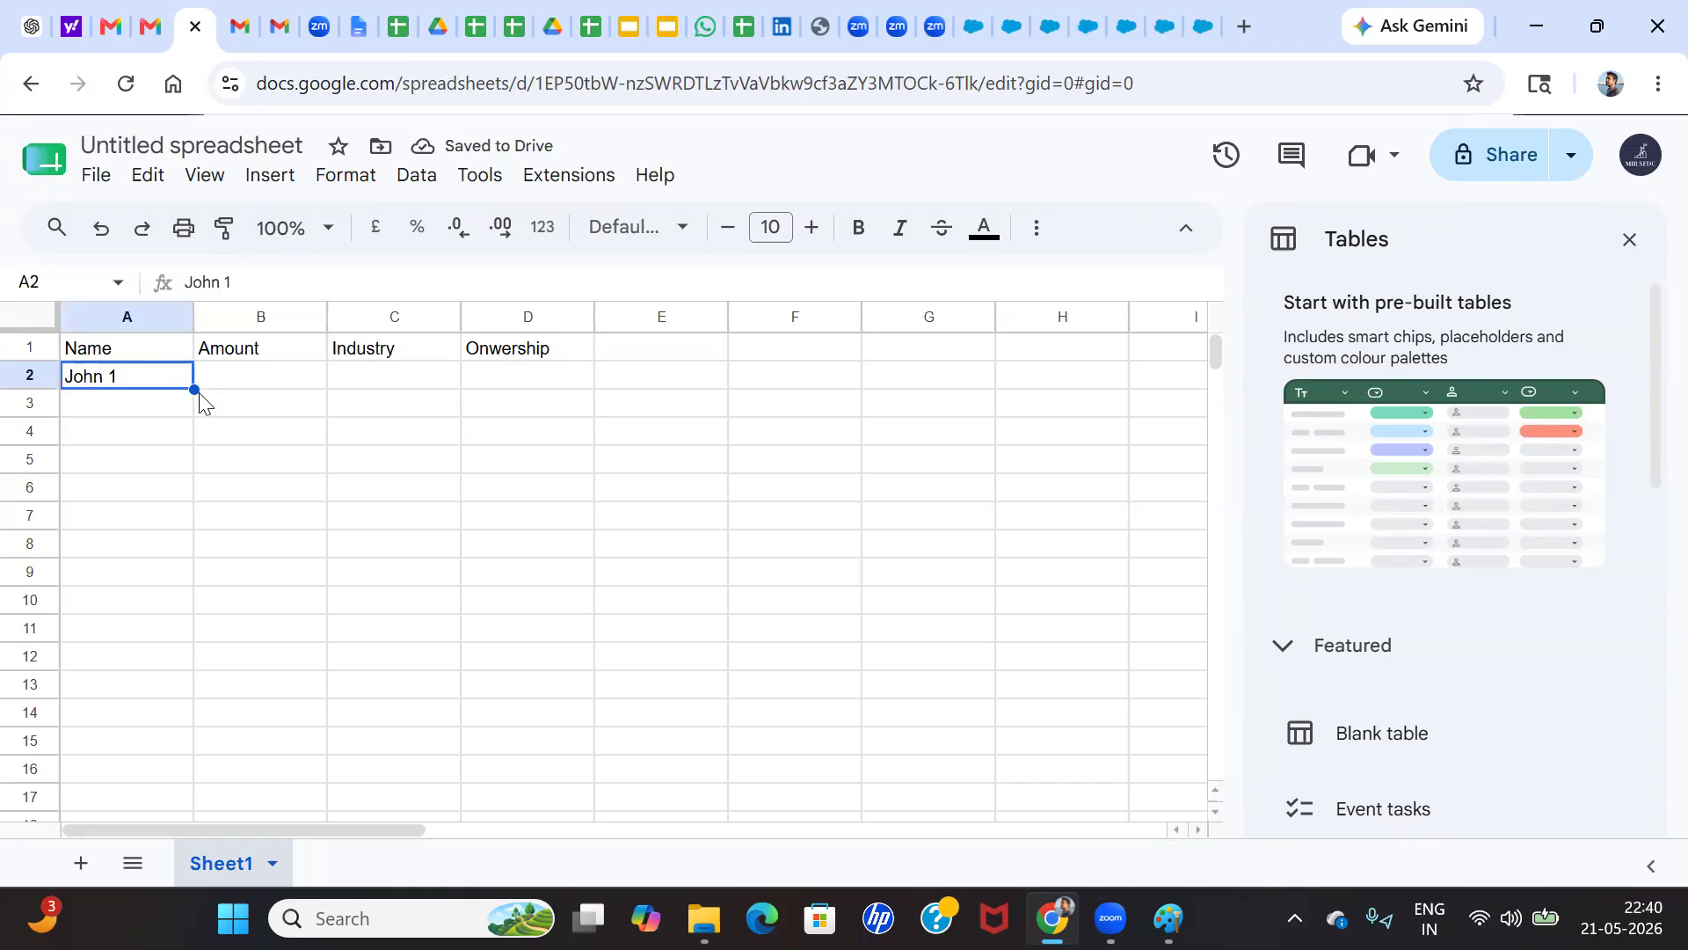
left_click_drag(194, 387, 173, 618)
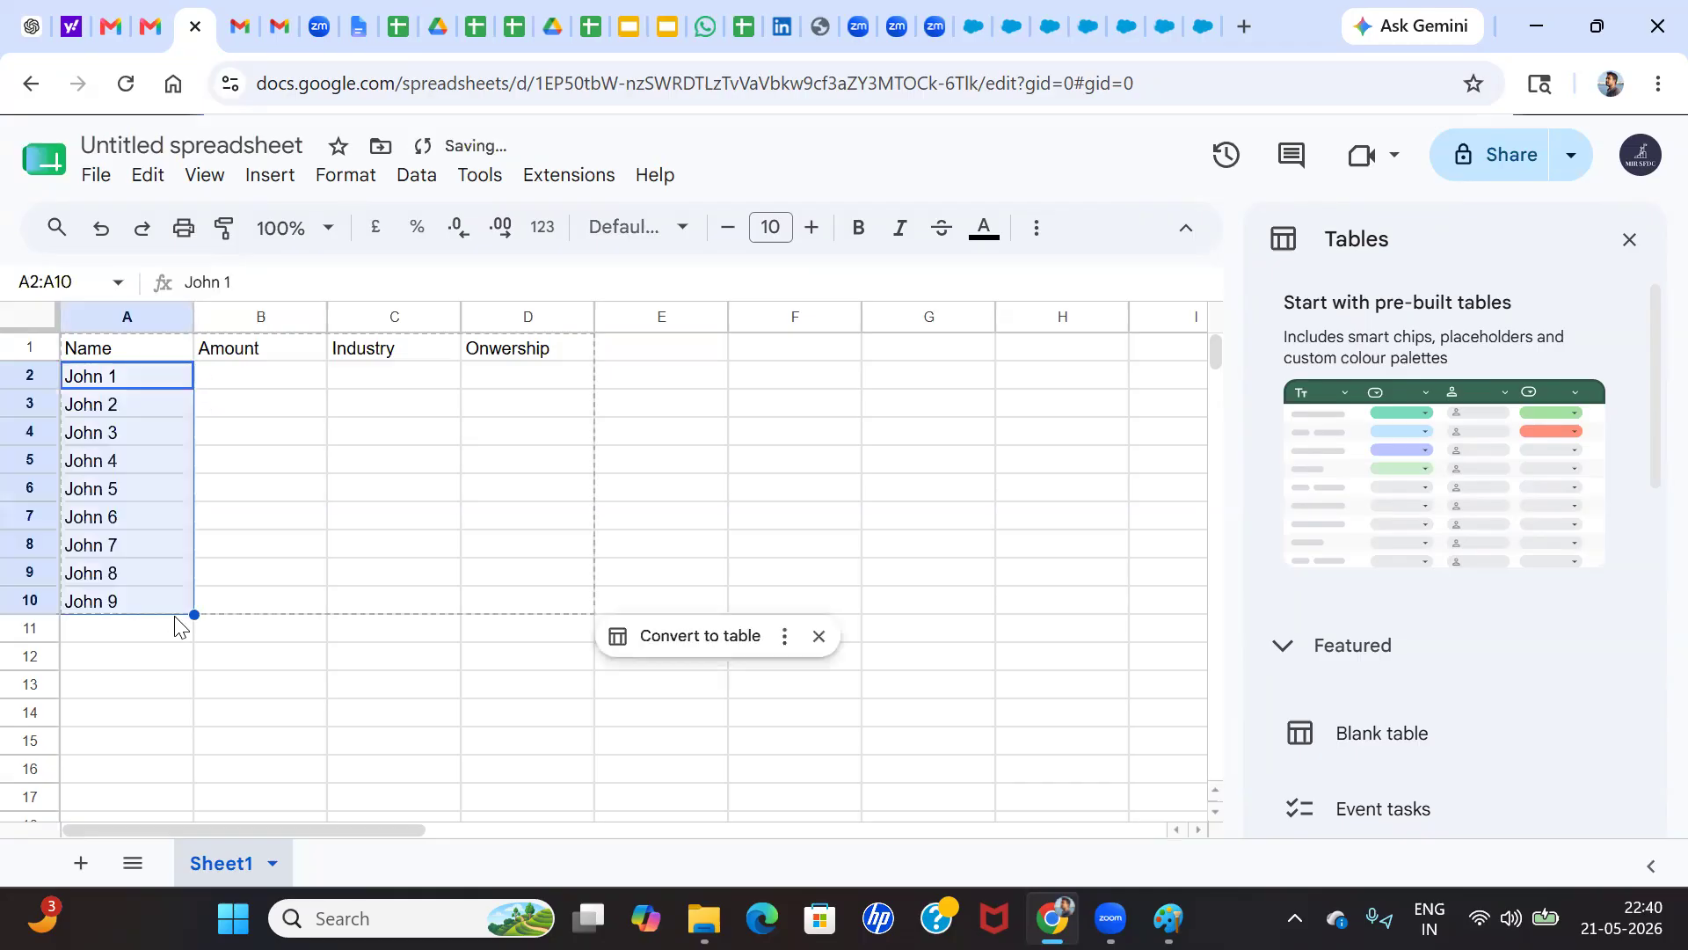
Enter 100001 in B2 and fill it down the Amount column to B10
left_click(244, 385)
type("10000")
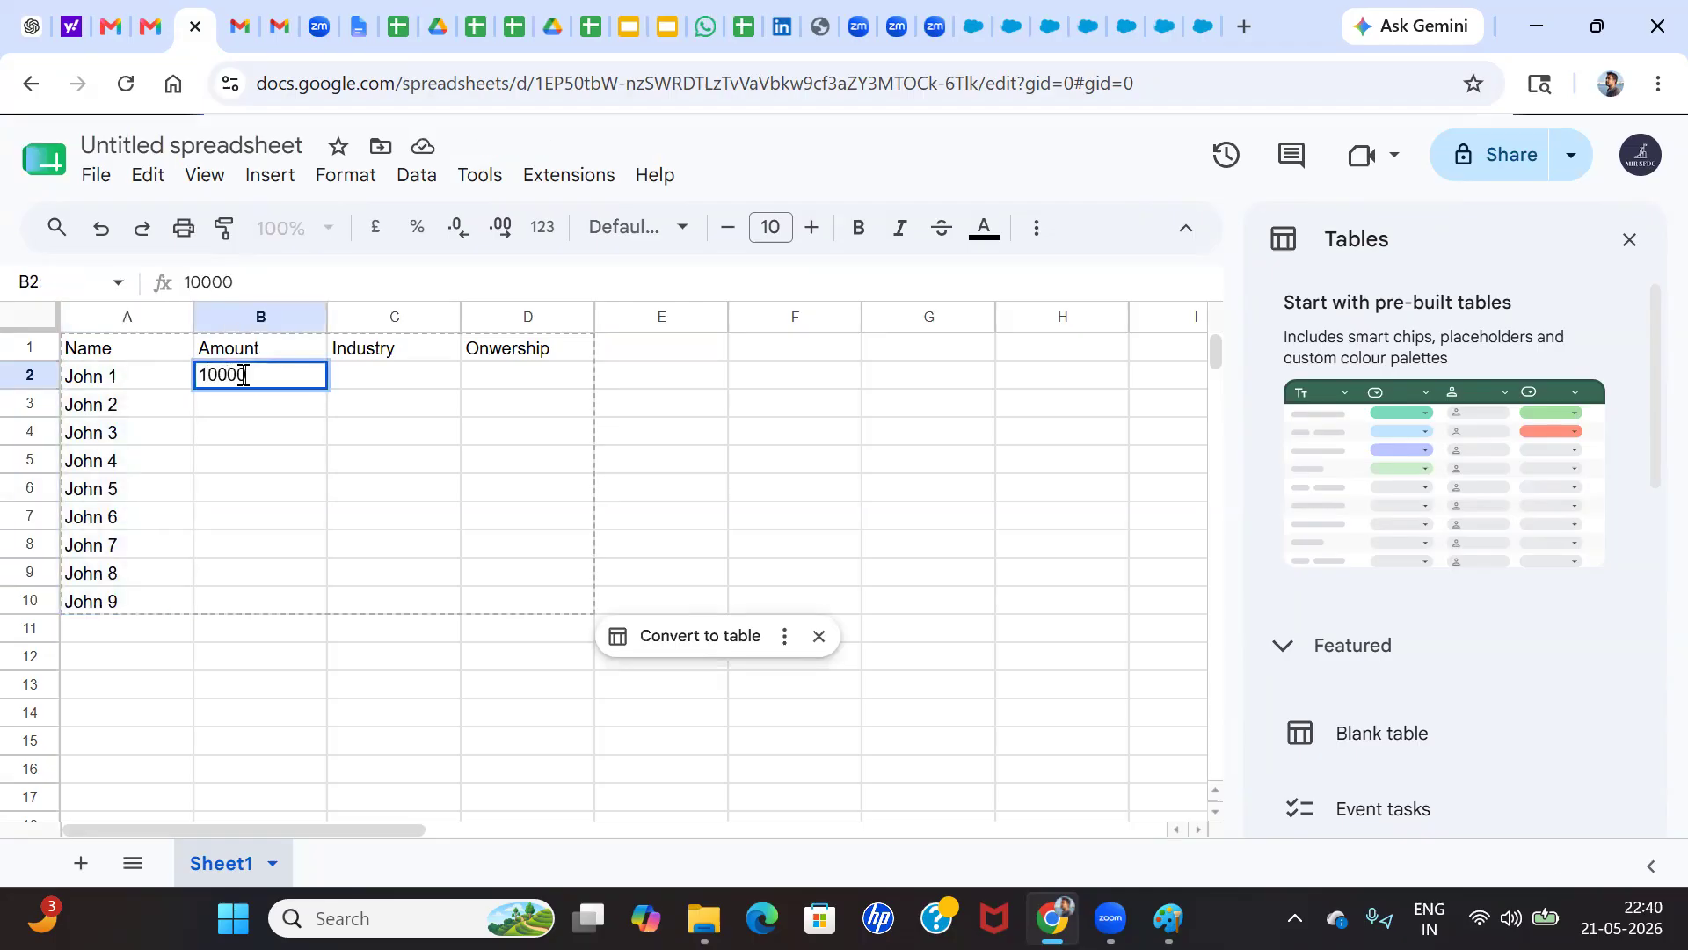
type("1")
left_click(353, 404)
left_click(308, 385)
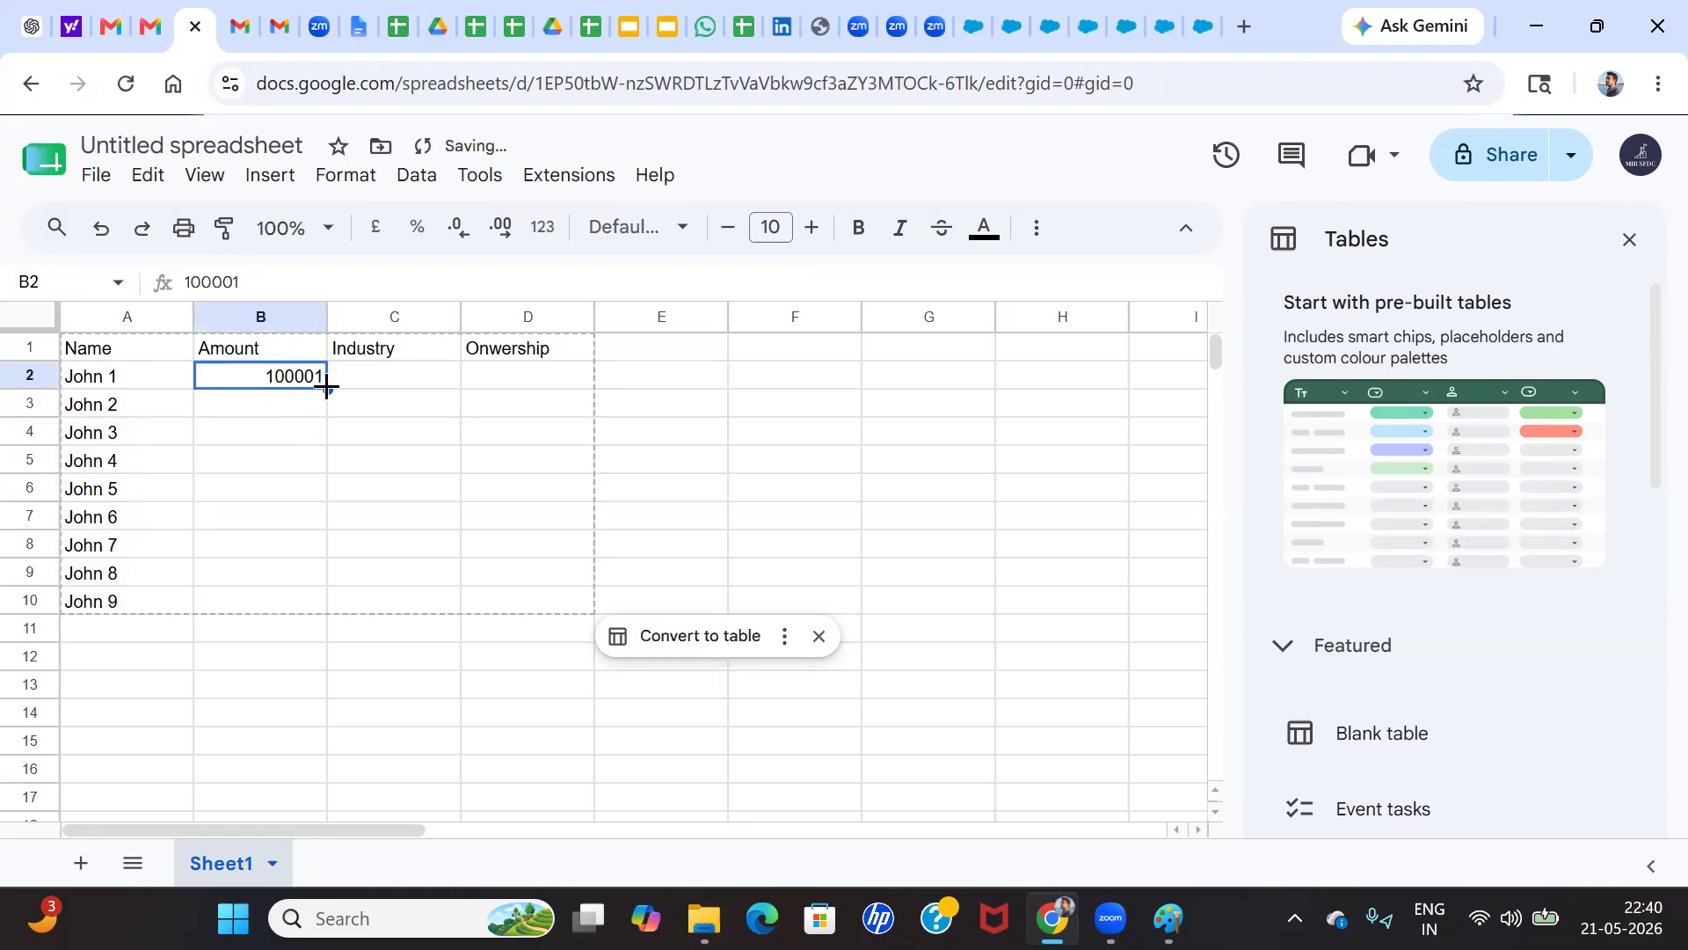
left_click_drag(321, 560, 316, 616)
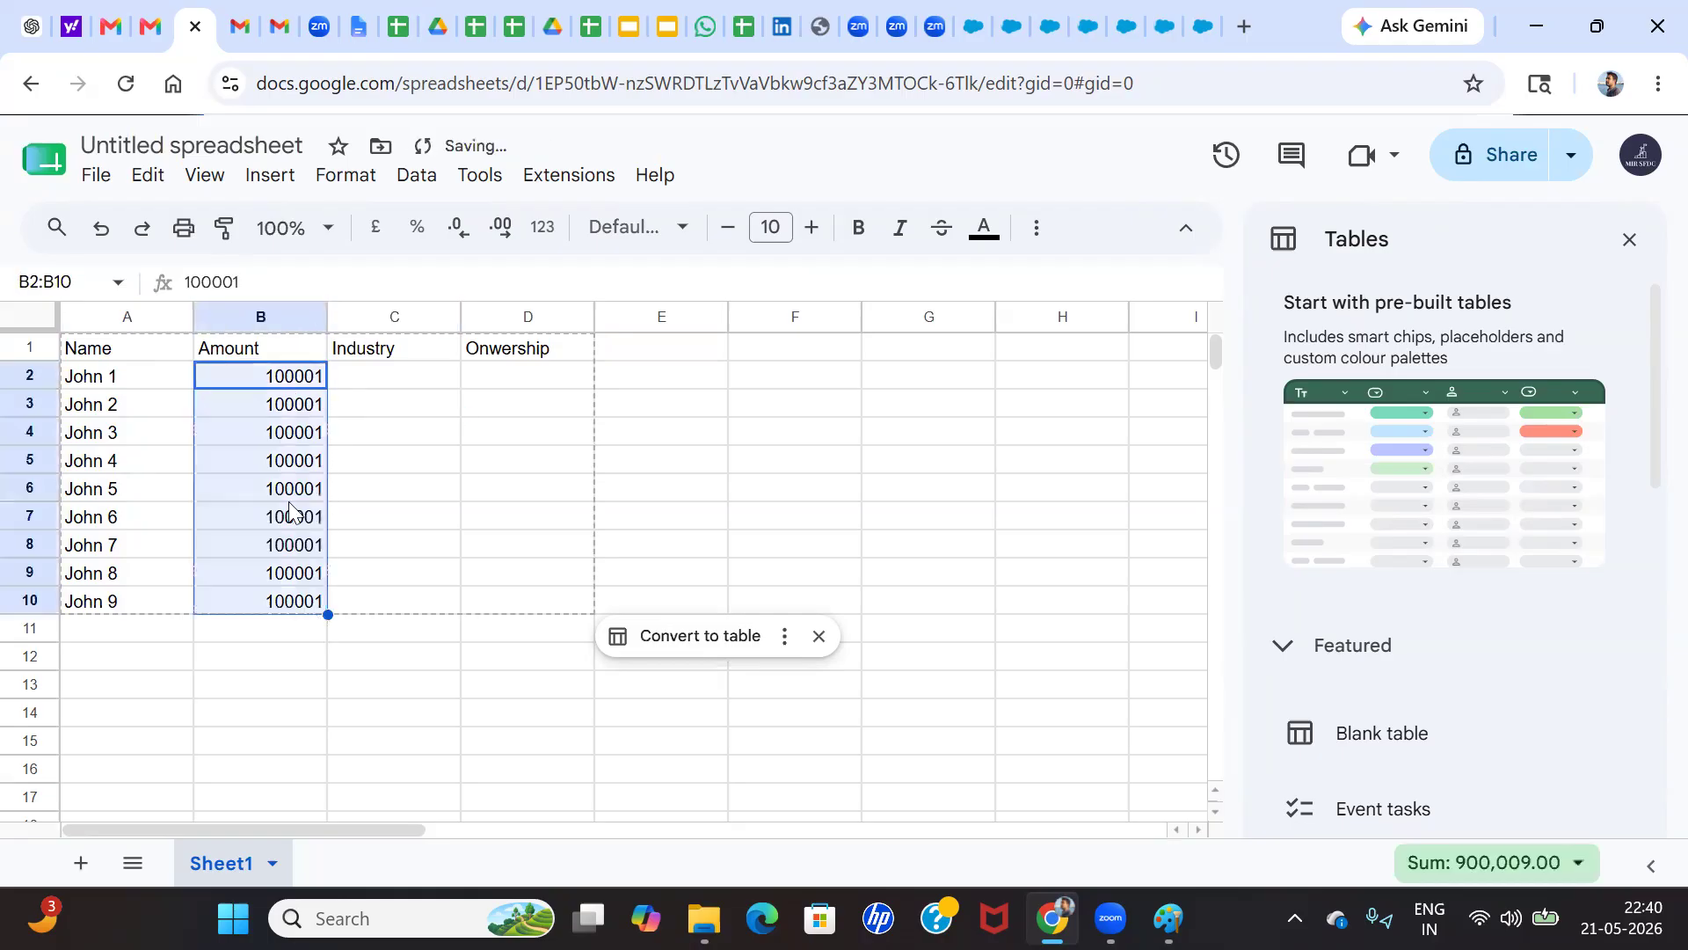
left_click(289, 498)
Enter Agriculture as the first Industry value in C2
left_click(406, 372)
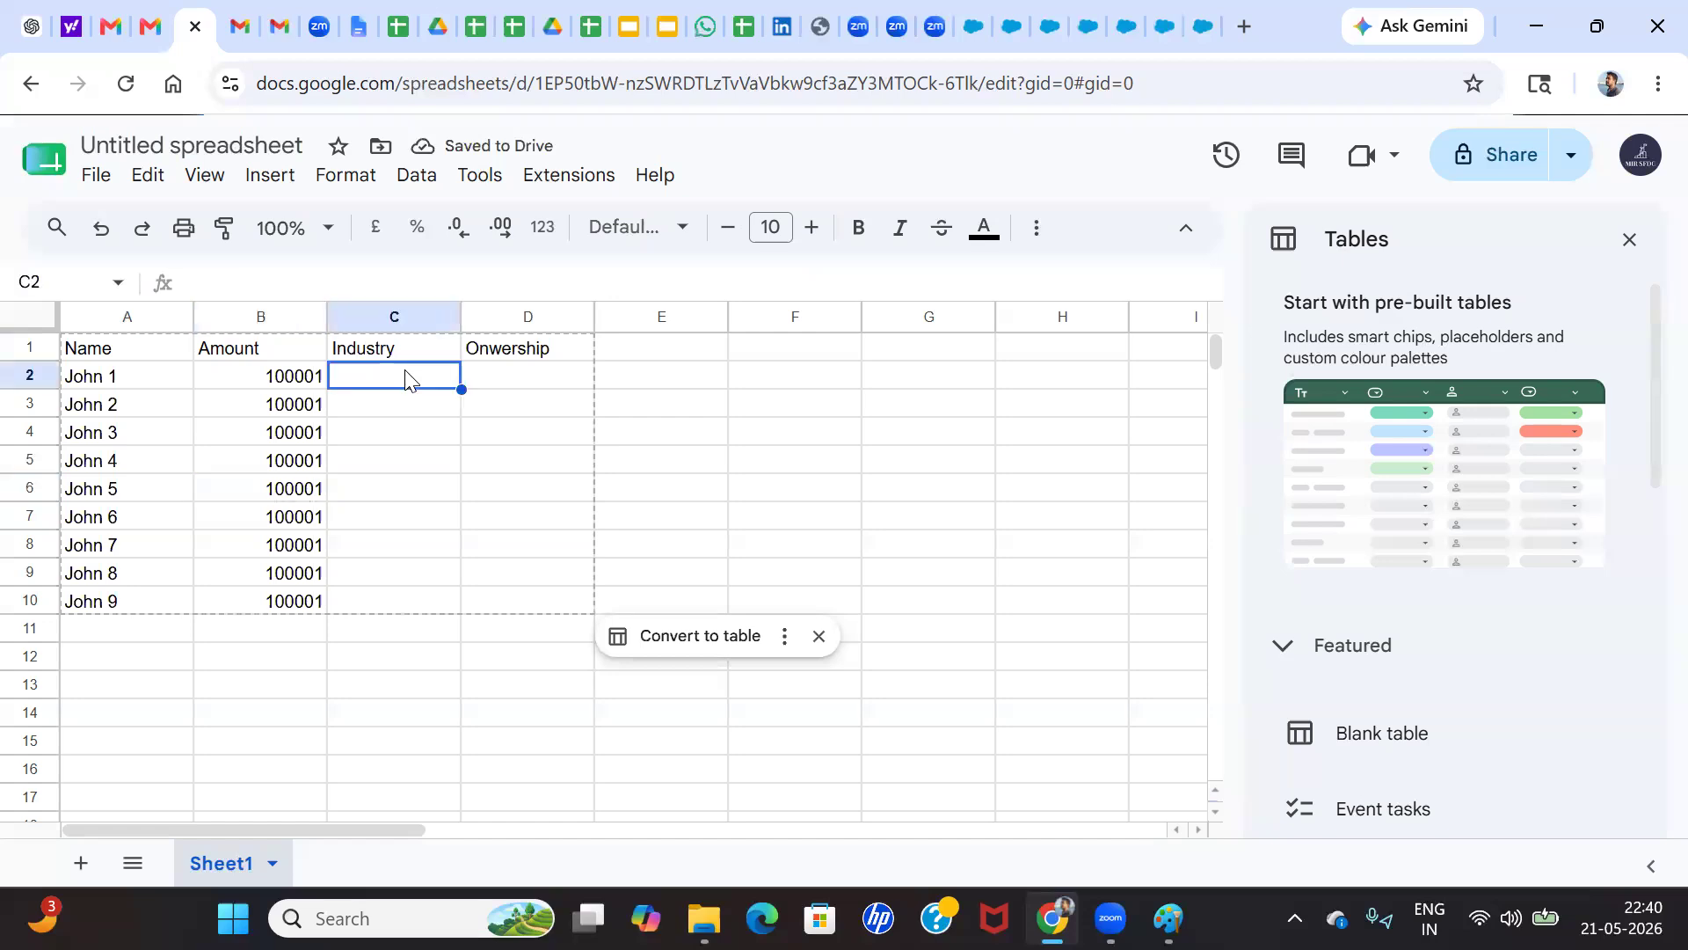
type("Agr")
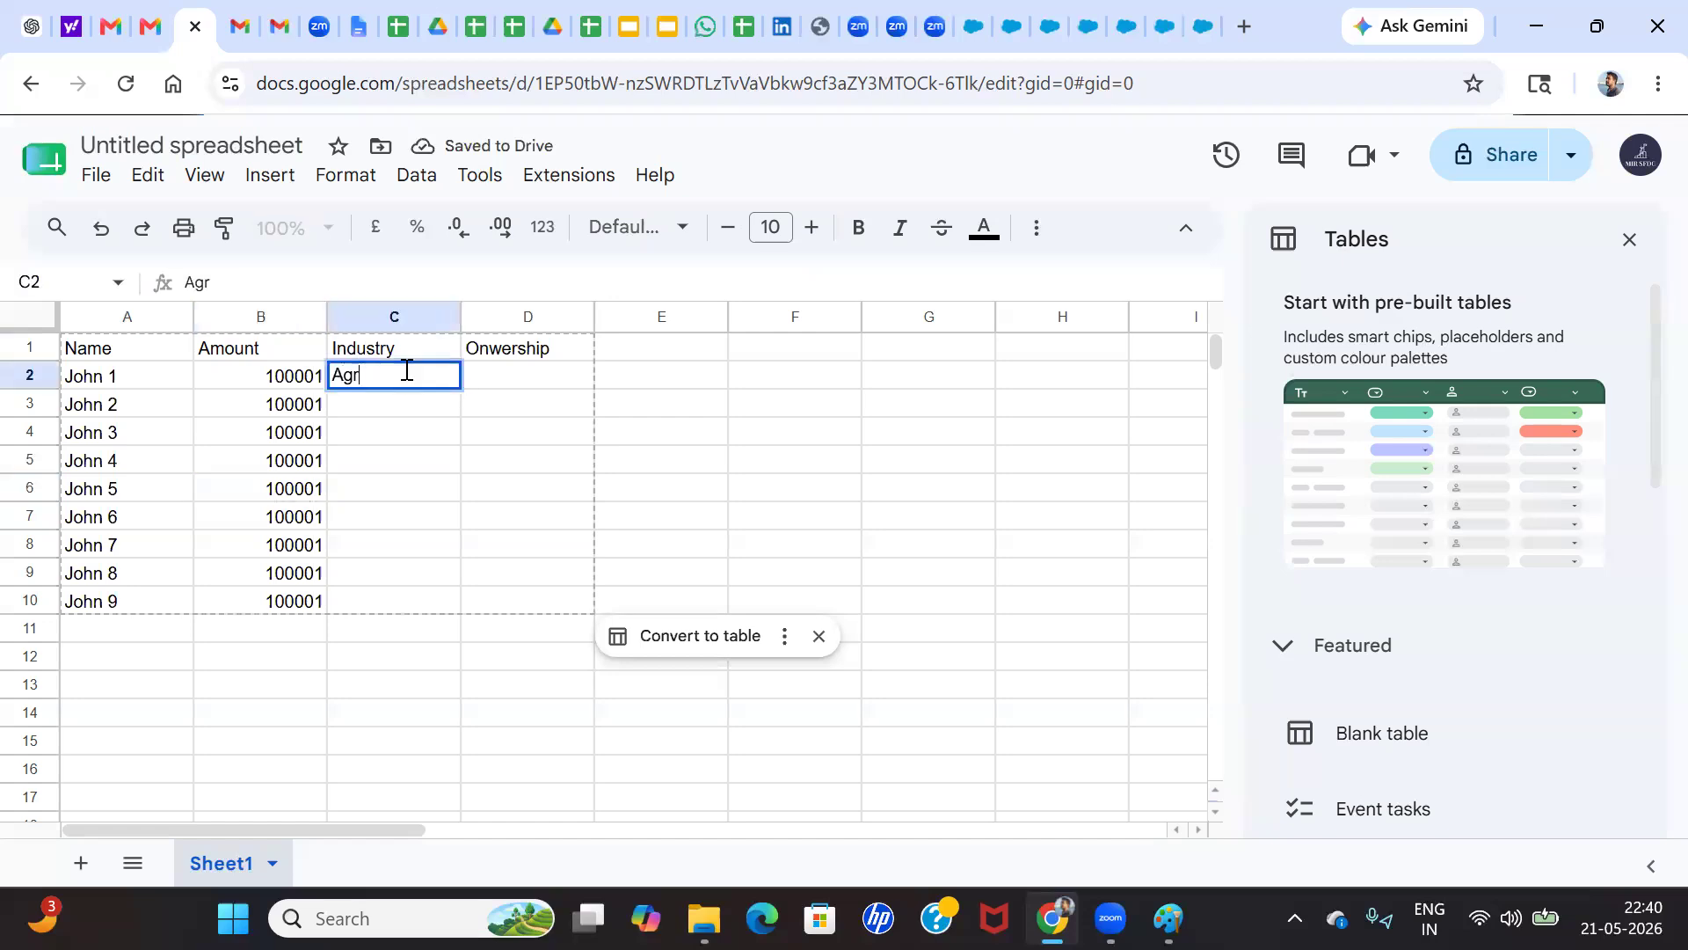
type("iclture")
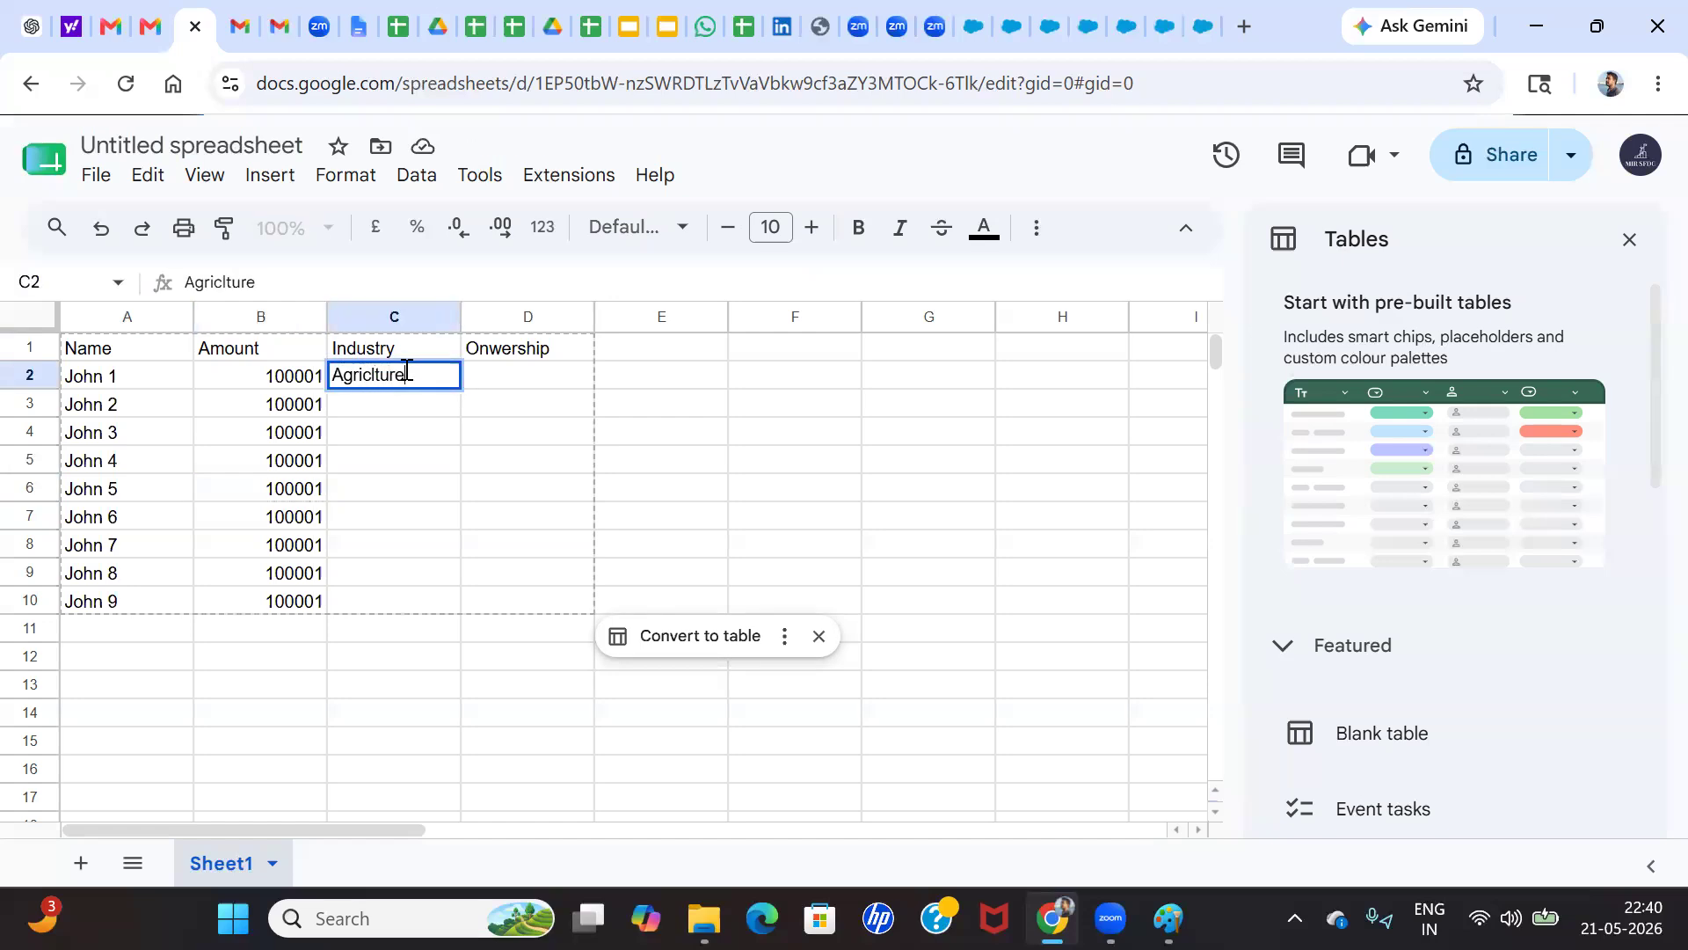
key("BackSpace")
key("BackSpace")
key("BackSpace")
key("BackSpace")
key("BackSpace")
type("ultuer")
key("BackSpace")
key("BackSpace")
type("re")
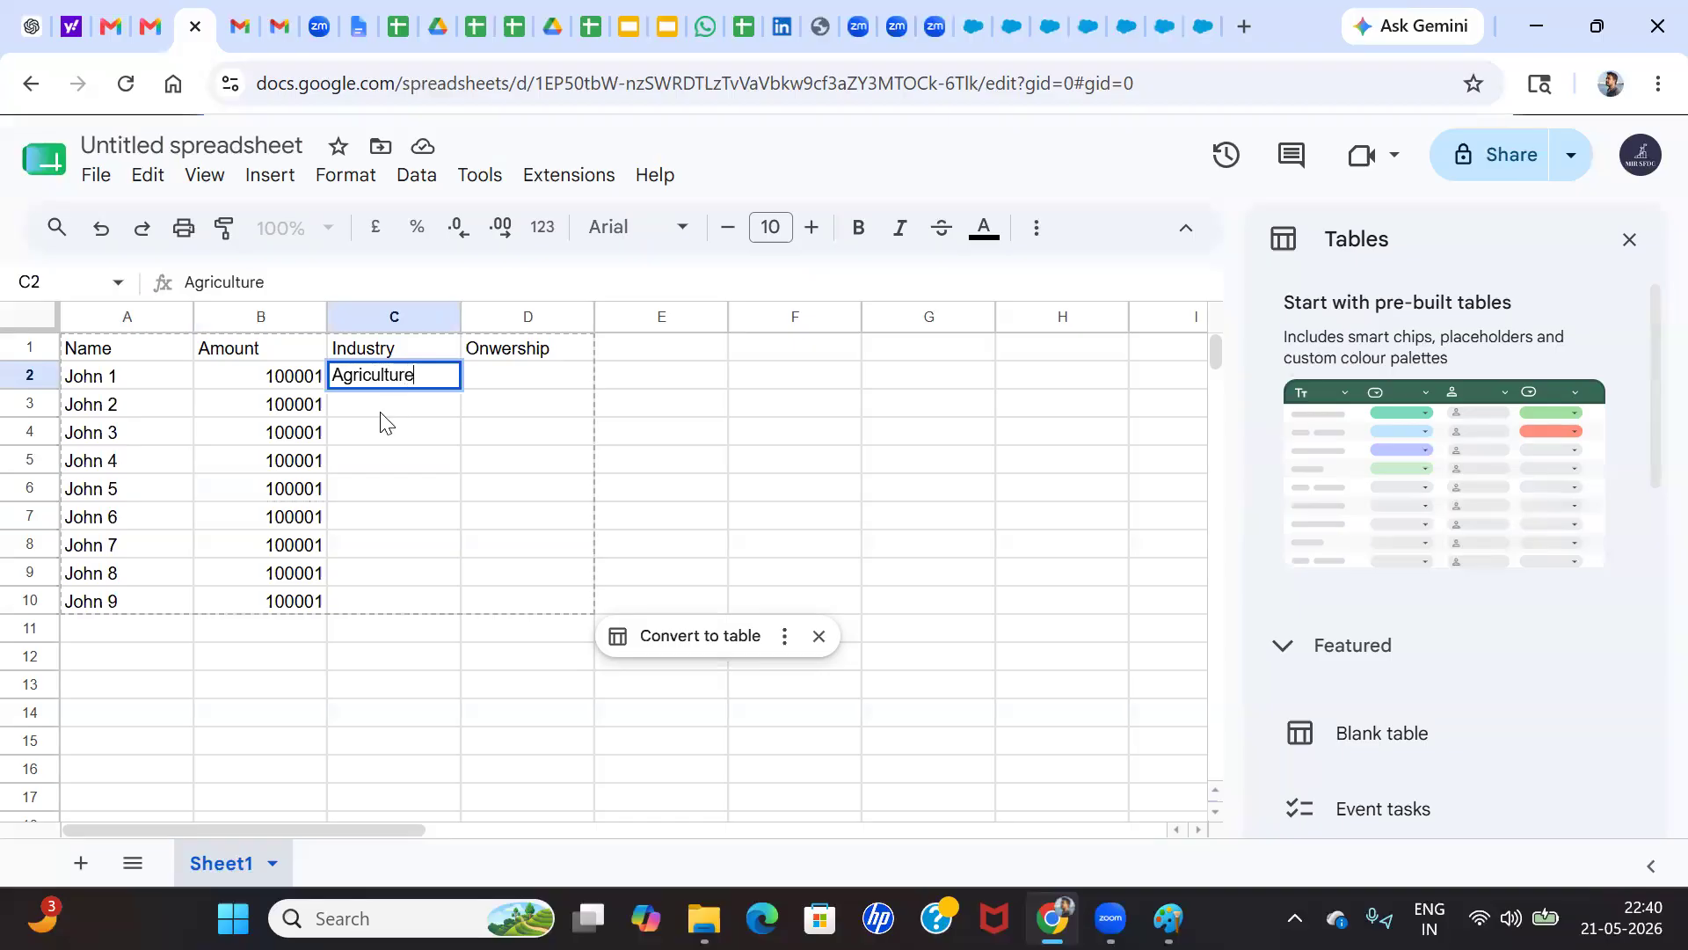
key("Return")
Enter Chemicals in C3 and Communications in C4
type("Chemicals")
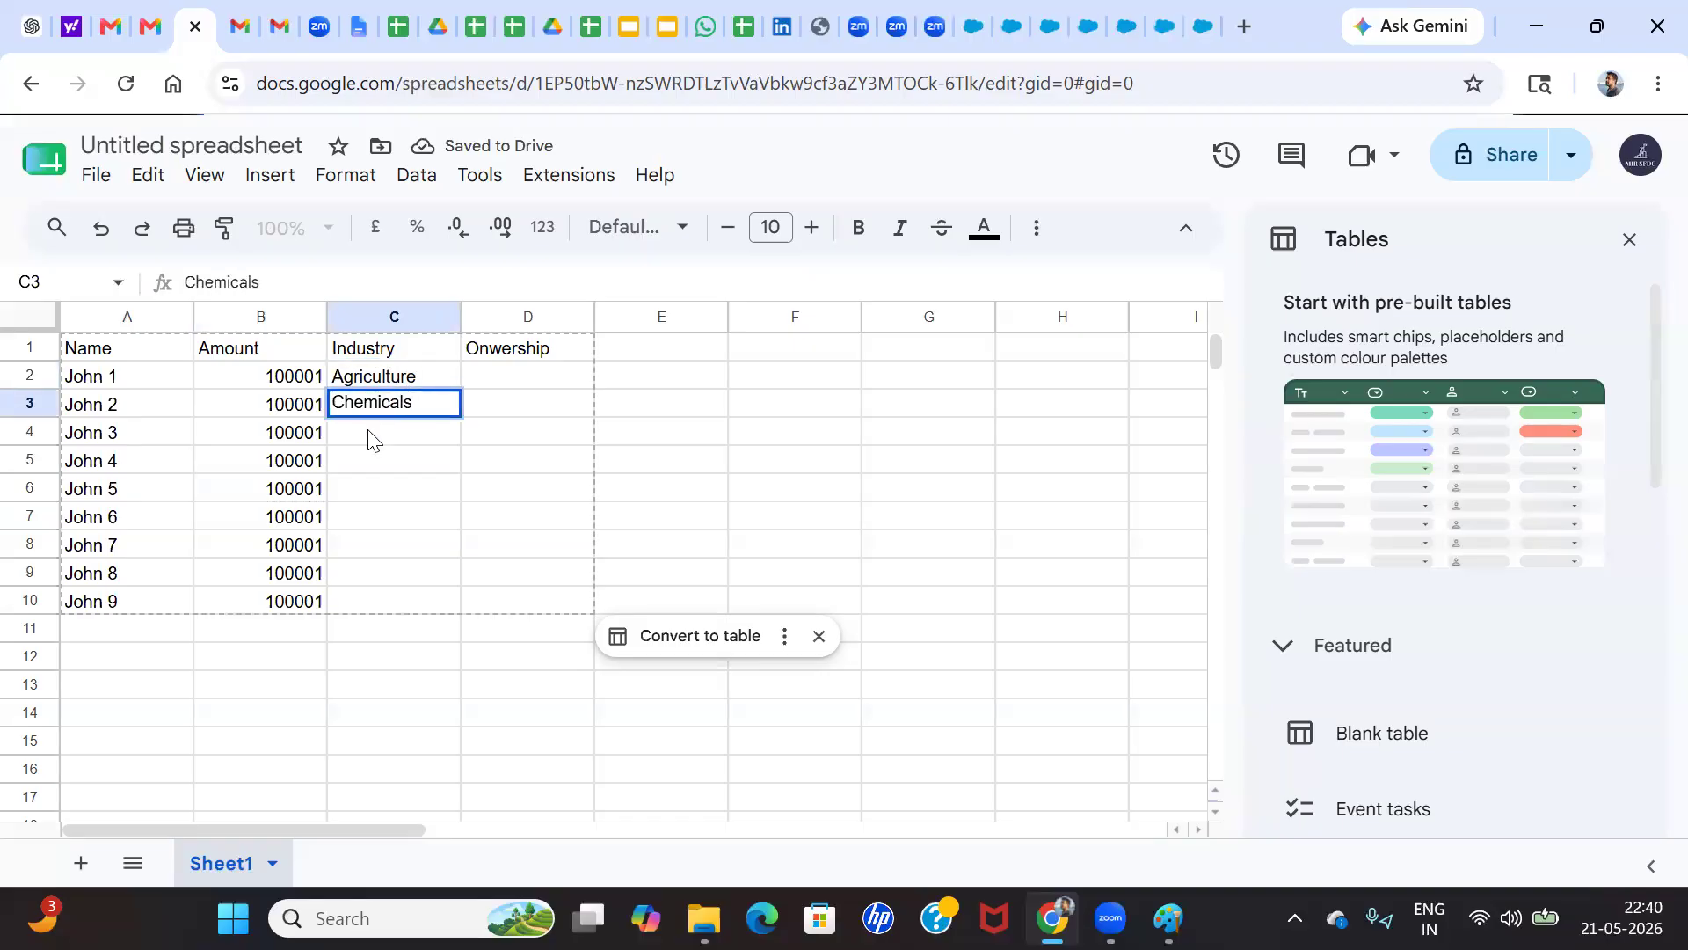
key("Return")
type("Communications")
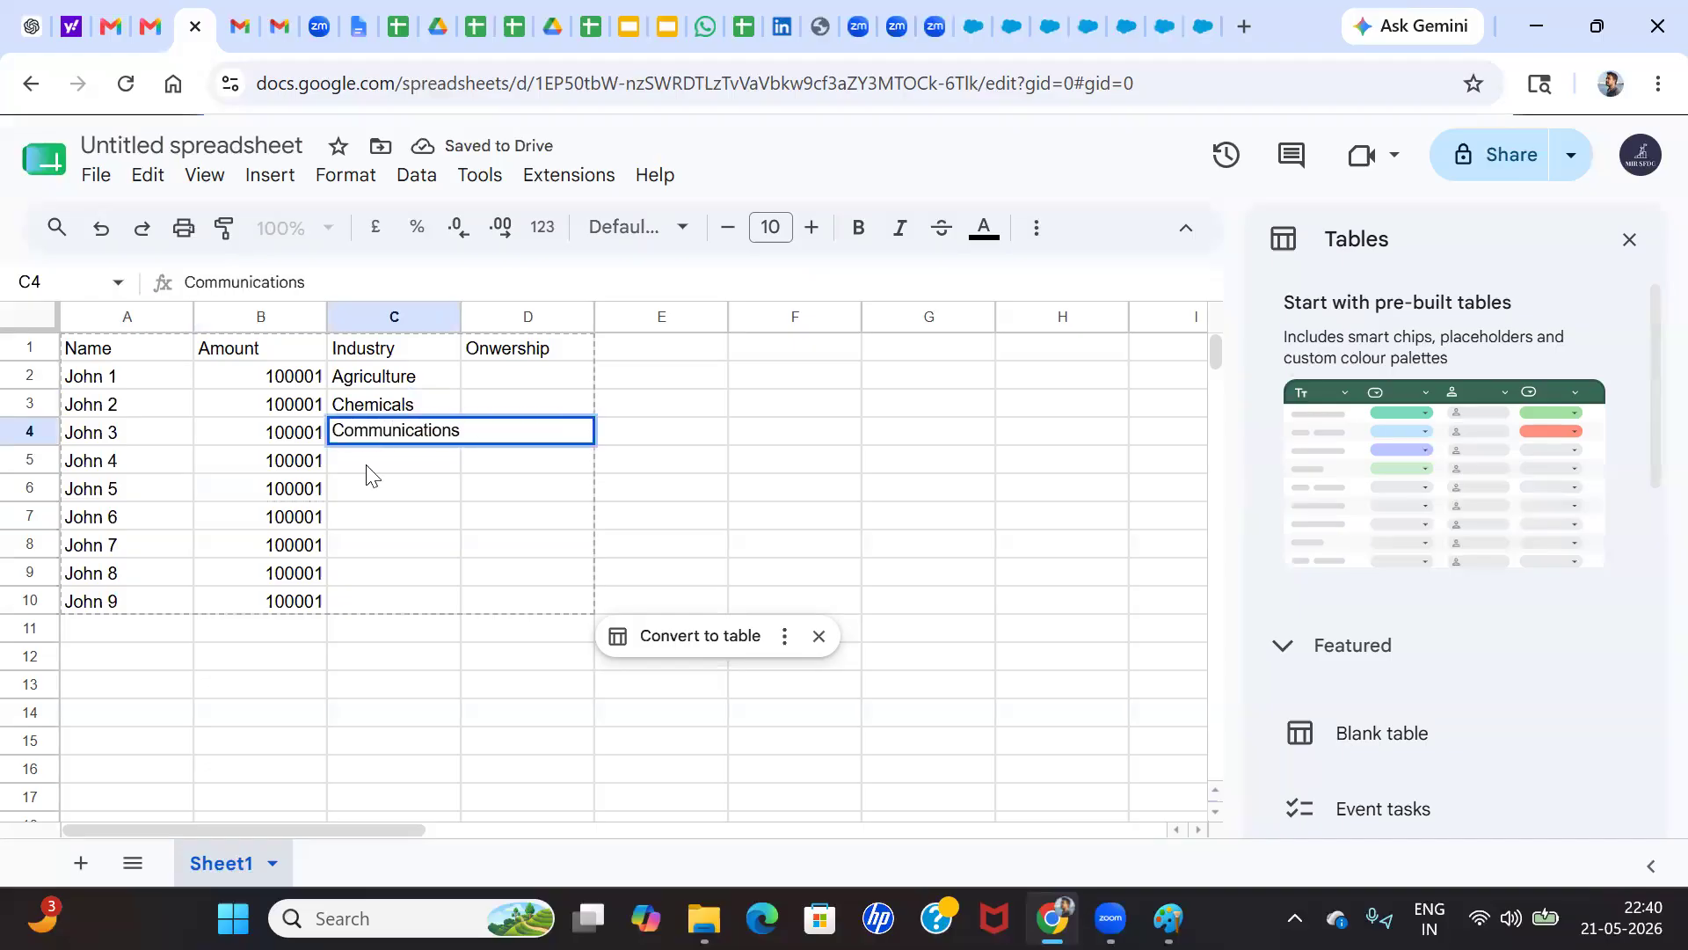
key("Return")
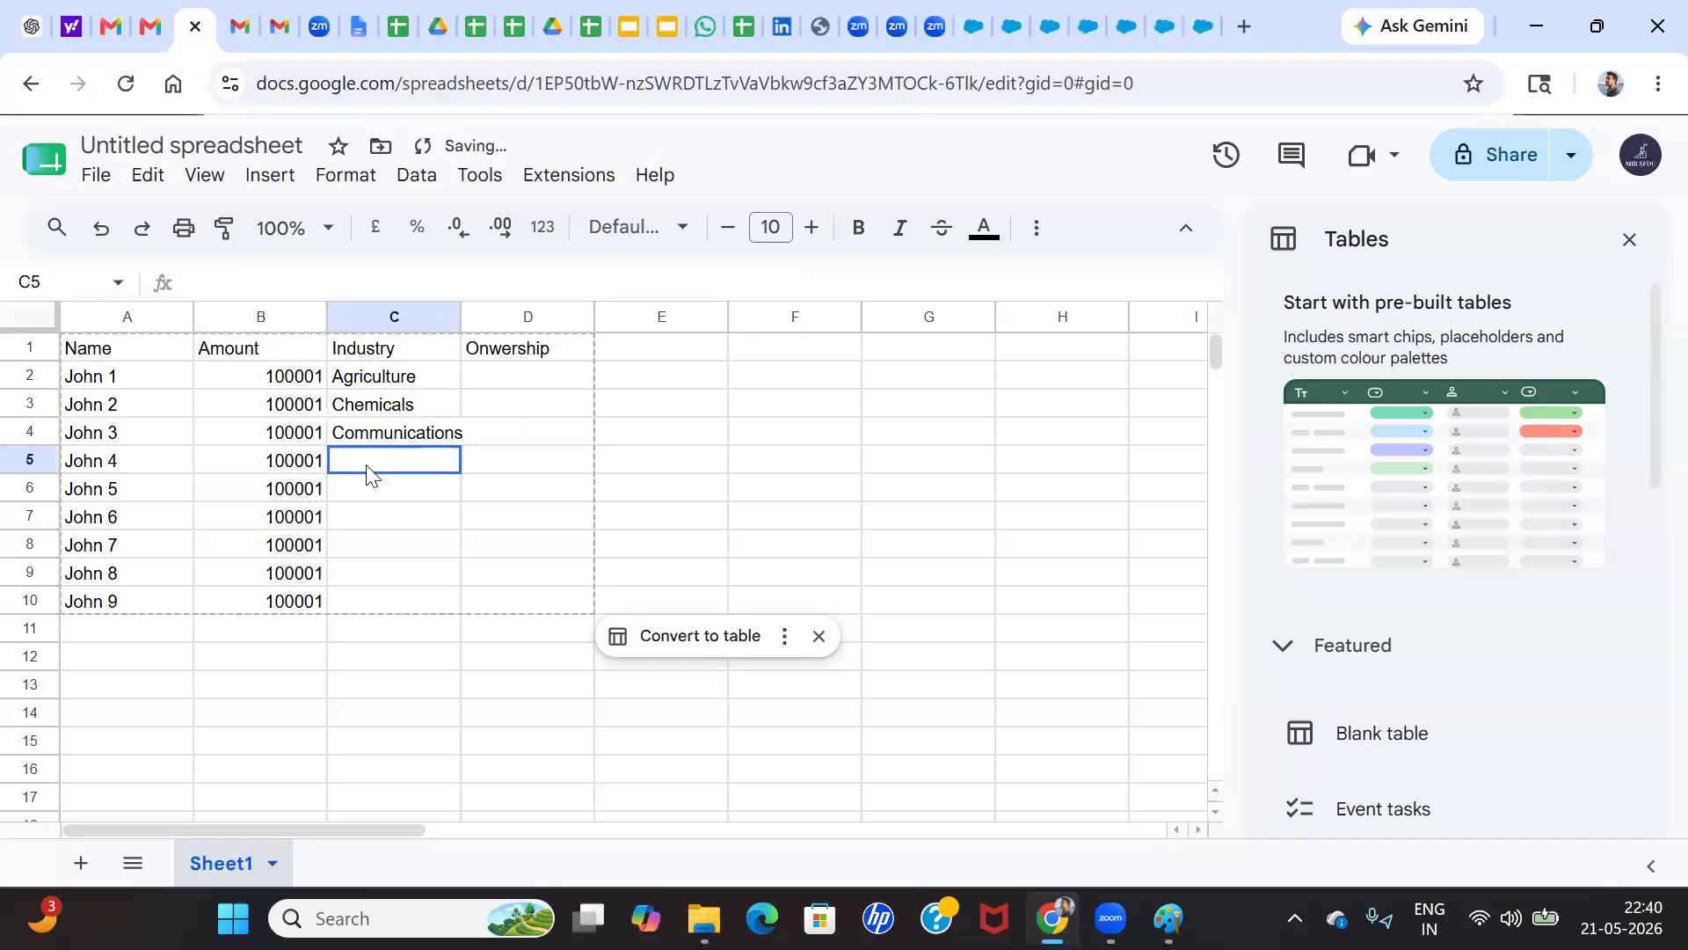
Copy the three industries in C2:C4 and paste them into C5:C7 and C8:C10
left_click_drag(417, 385, 411, 438)
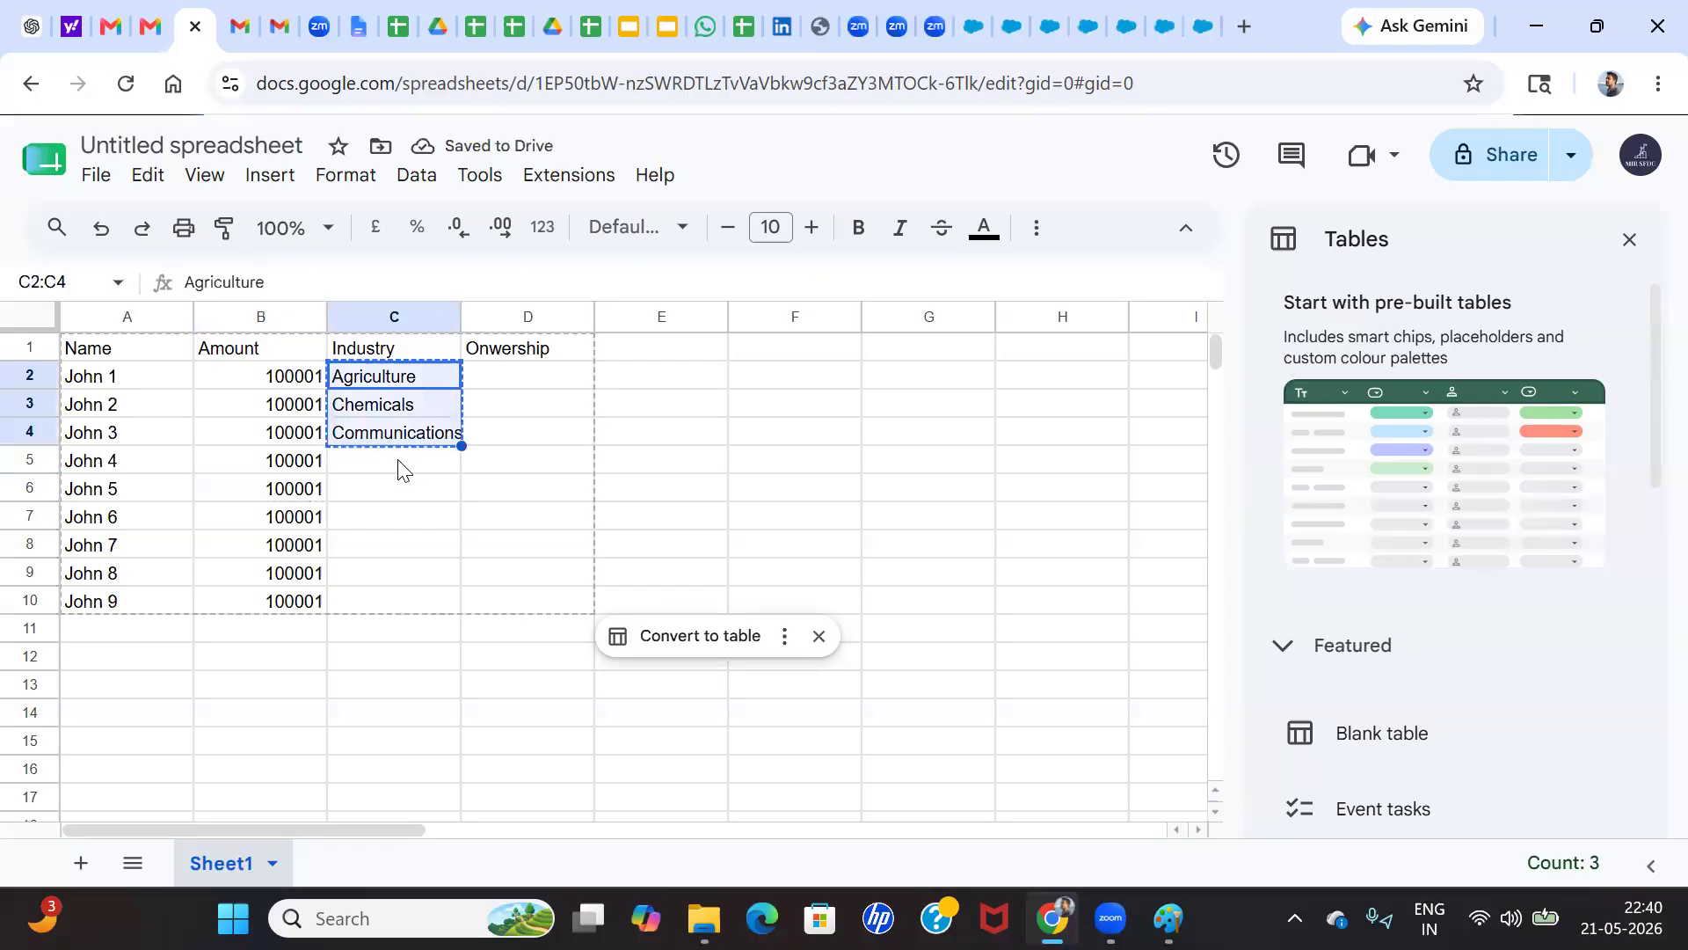
type("Agriculture Chemicals Communications")
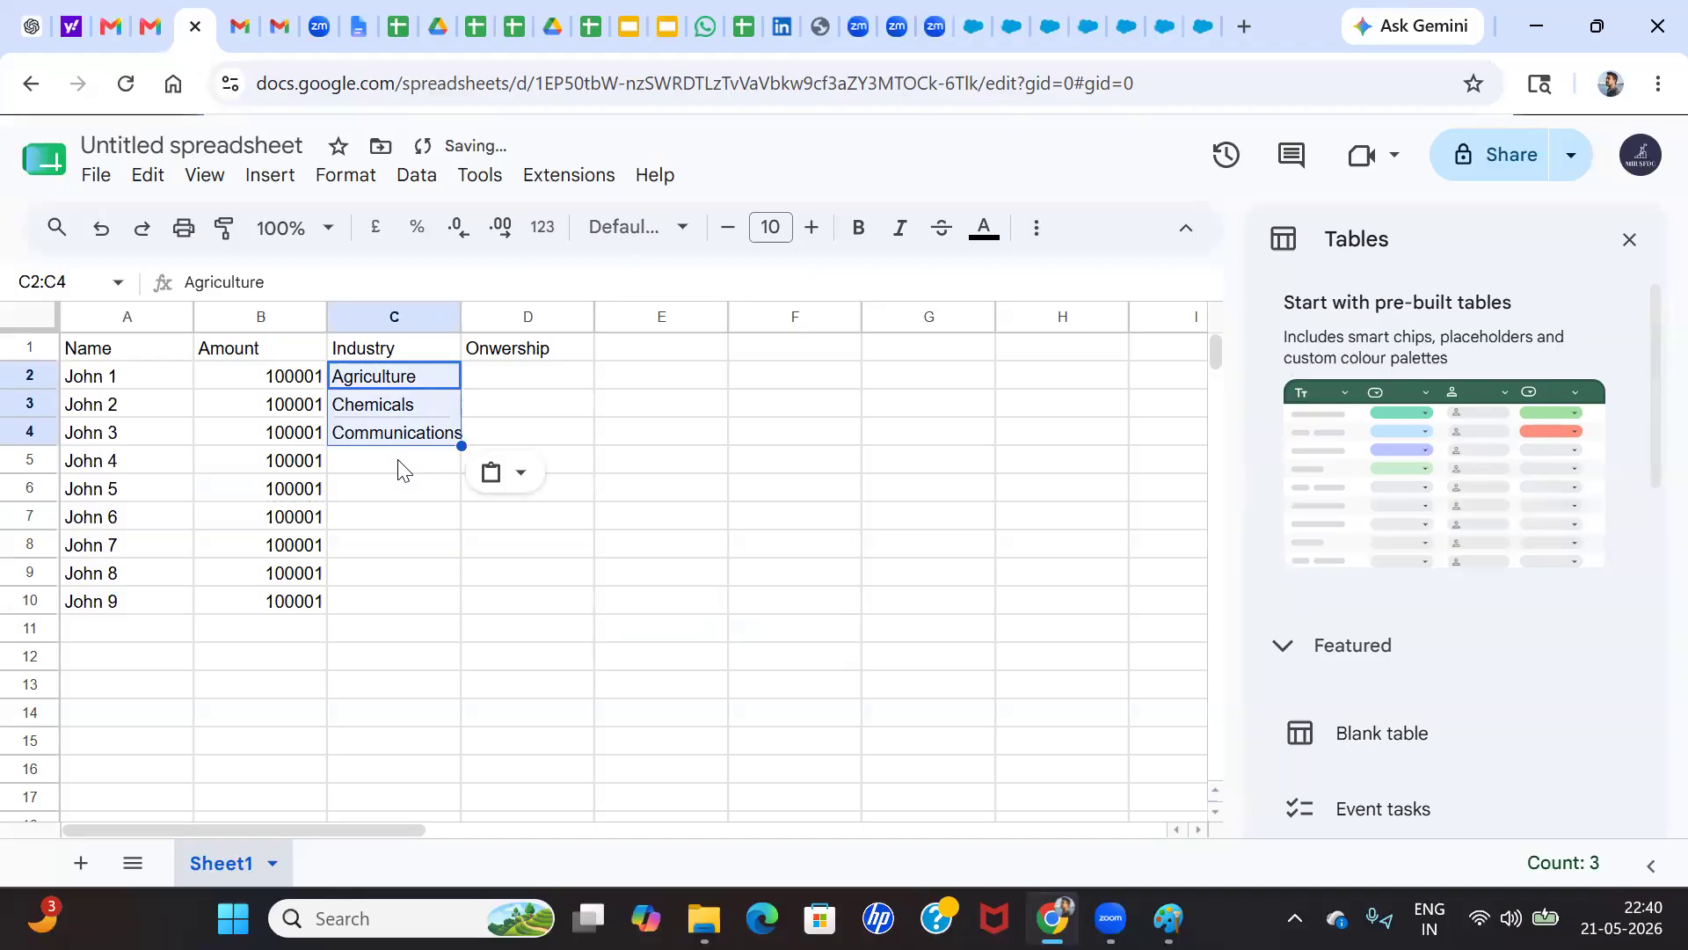
left_click(397, 470)
type("Agriculture Chemicals Communications")
left_click(373, 547)
type("Agriculture Chemicals Communications")
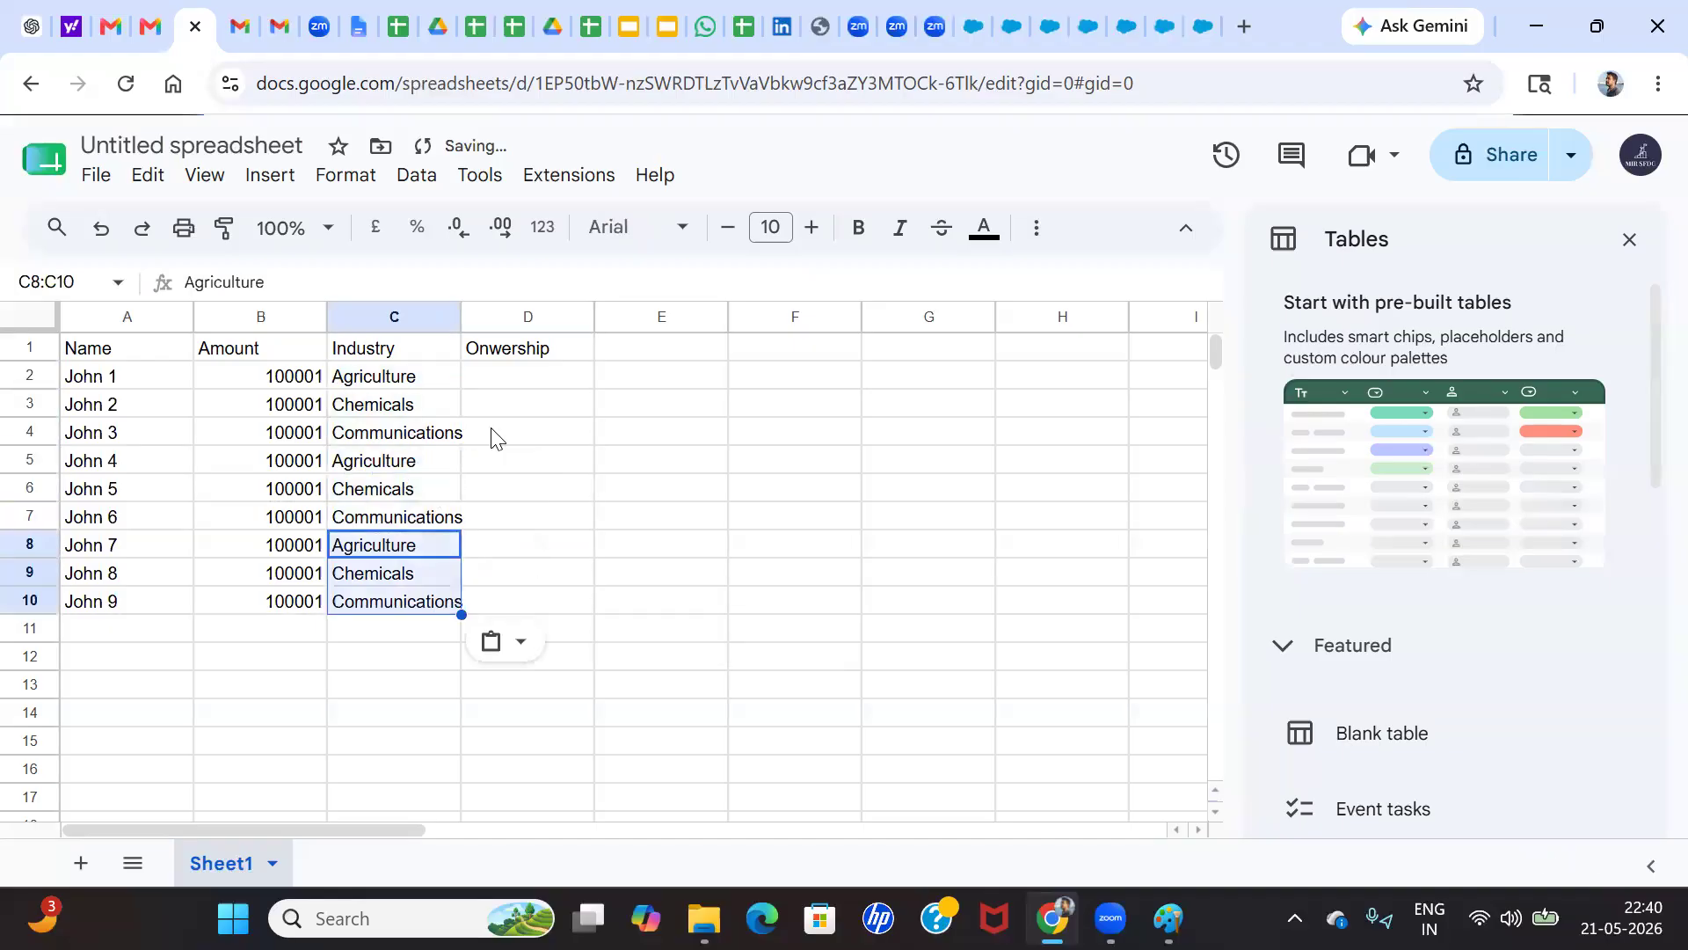
Enter Public in D2 and Private in D3 of the Onwership column
left_click(524, 376)
type("Pu")
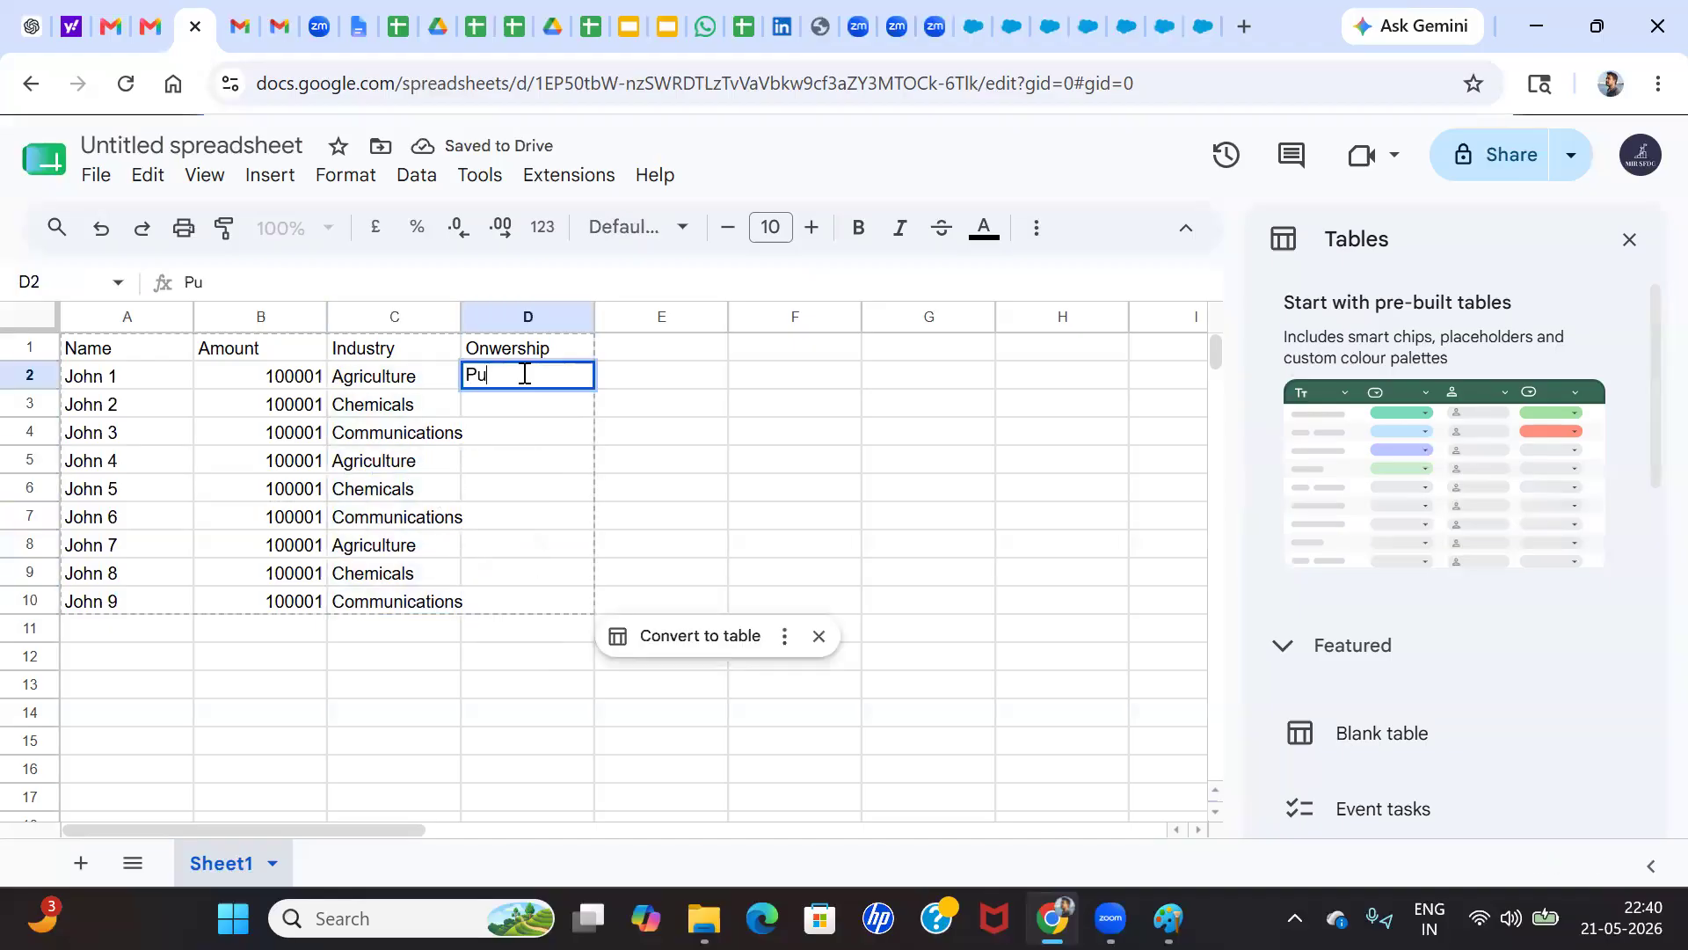
type("blic")
left_click(511, 406)
type("Private")
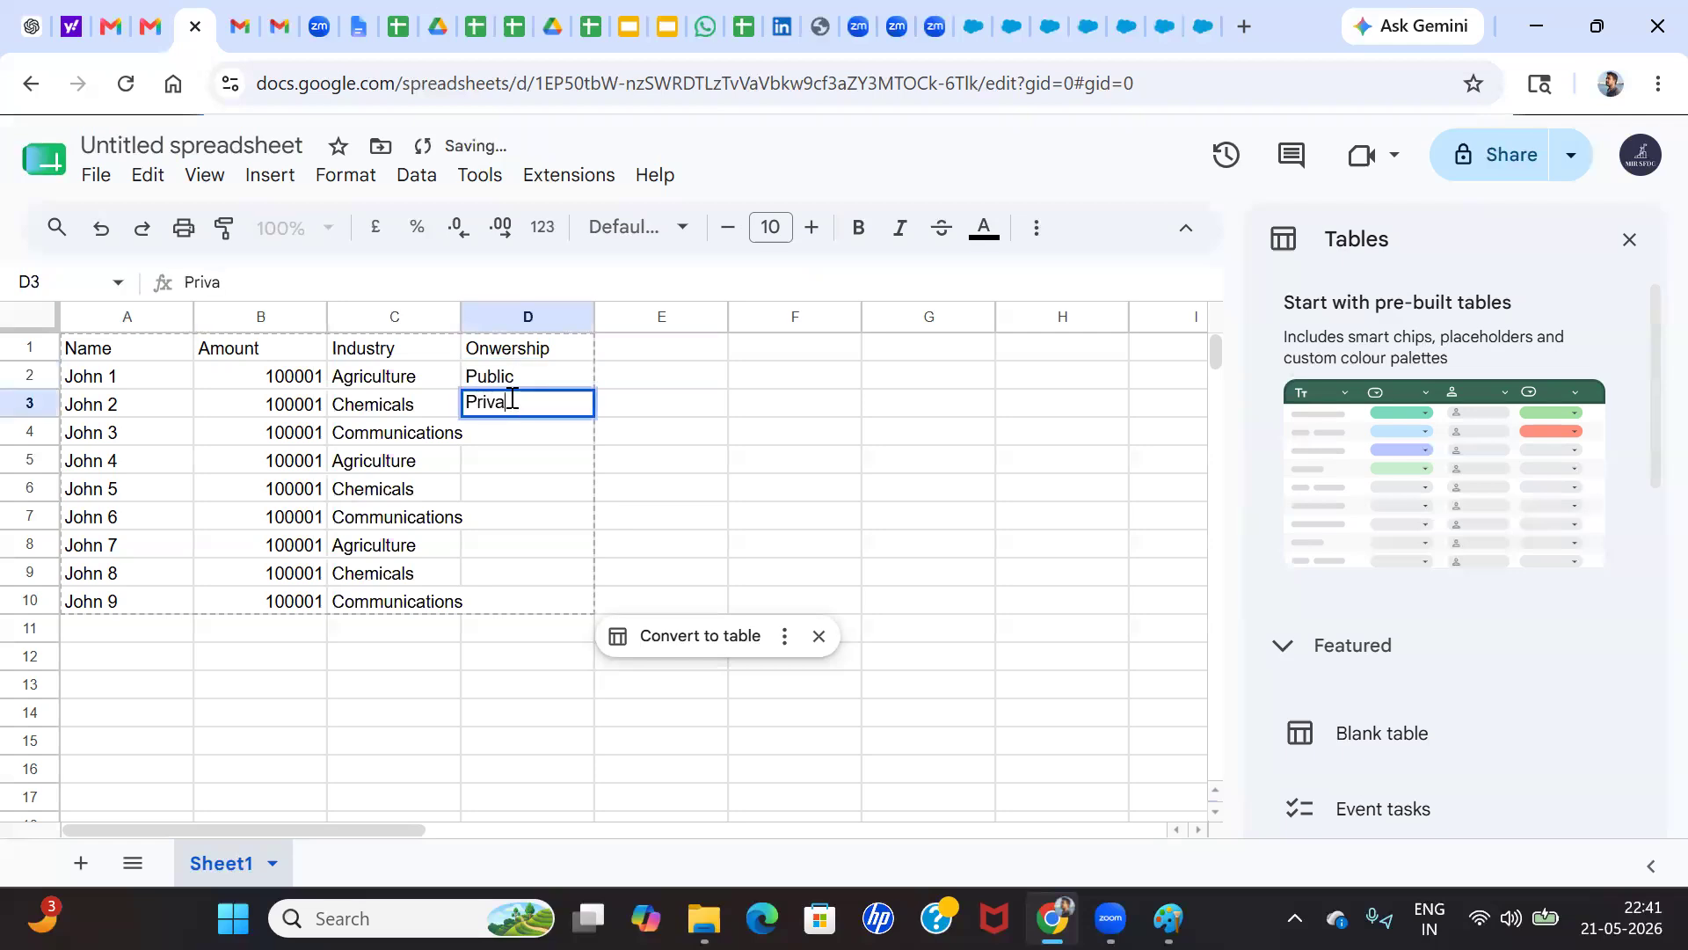
left_click(557, 457)
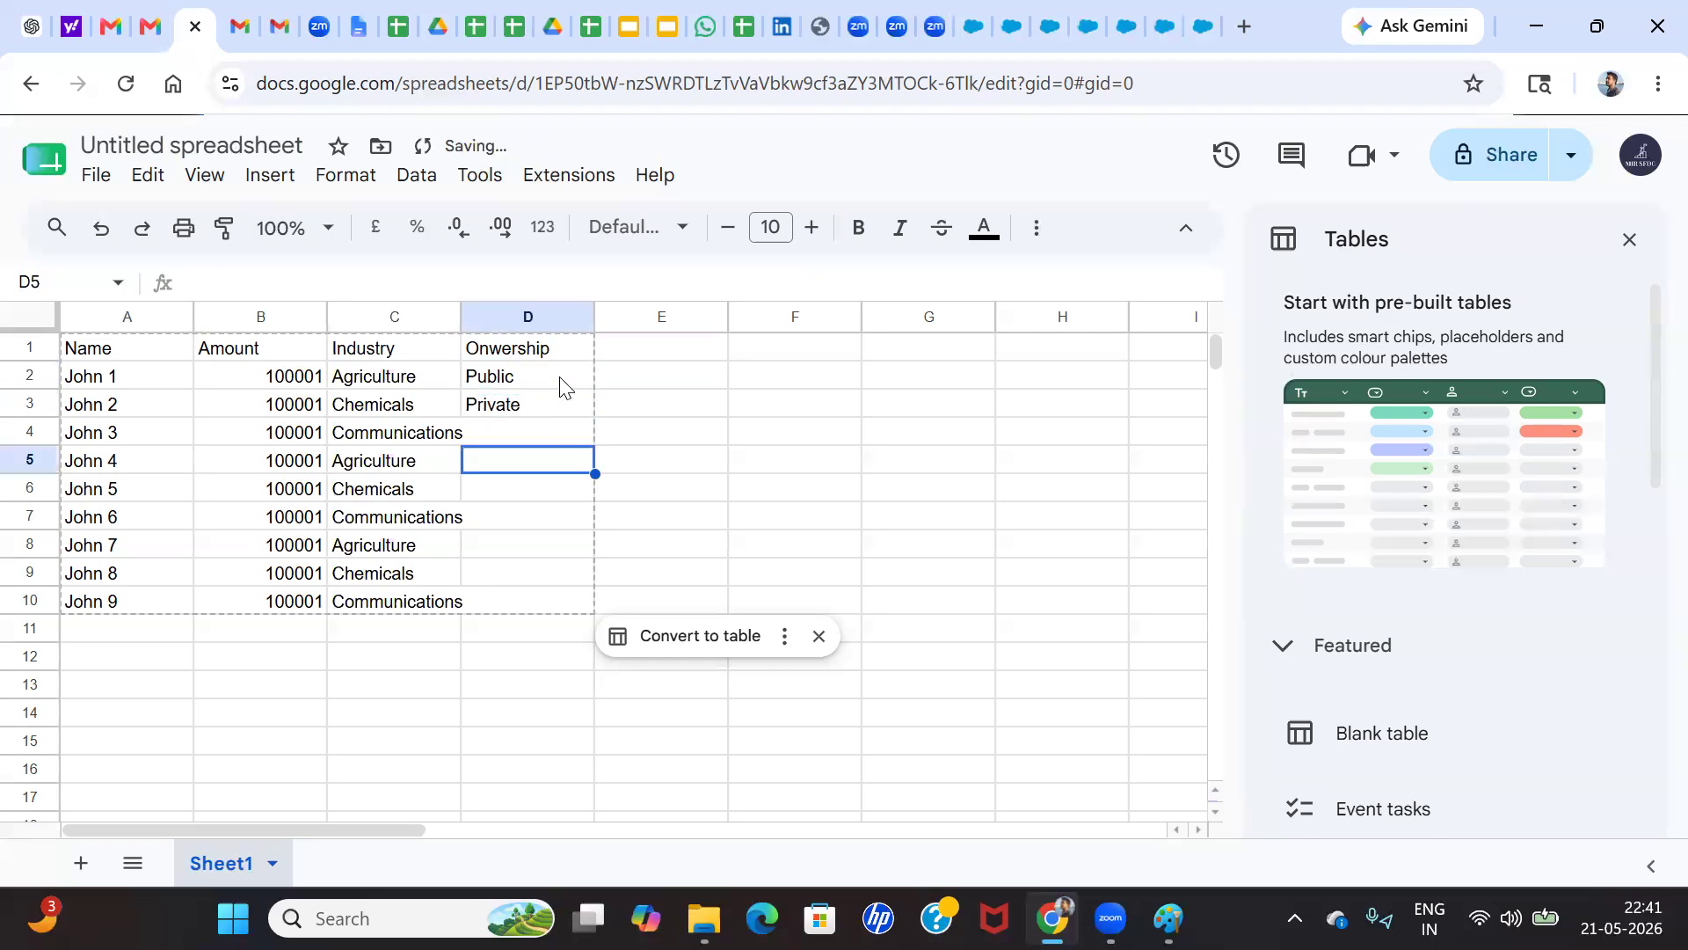
Copy the Public and Private pair in D2:D3 and paste it repeatedly down through D9
left_click(559, 380)
left_click(557, 410, "shift")
key("ctrl+c")
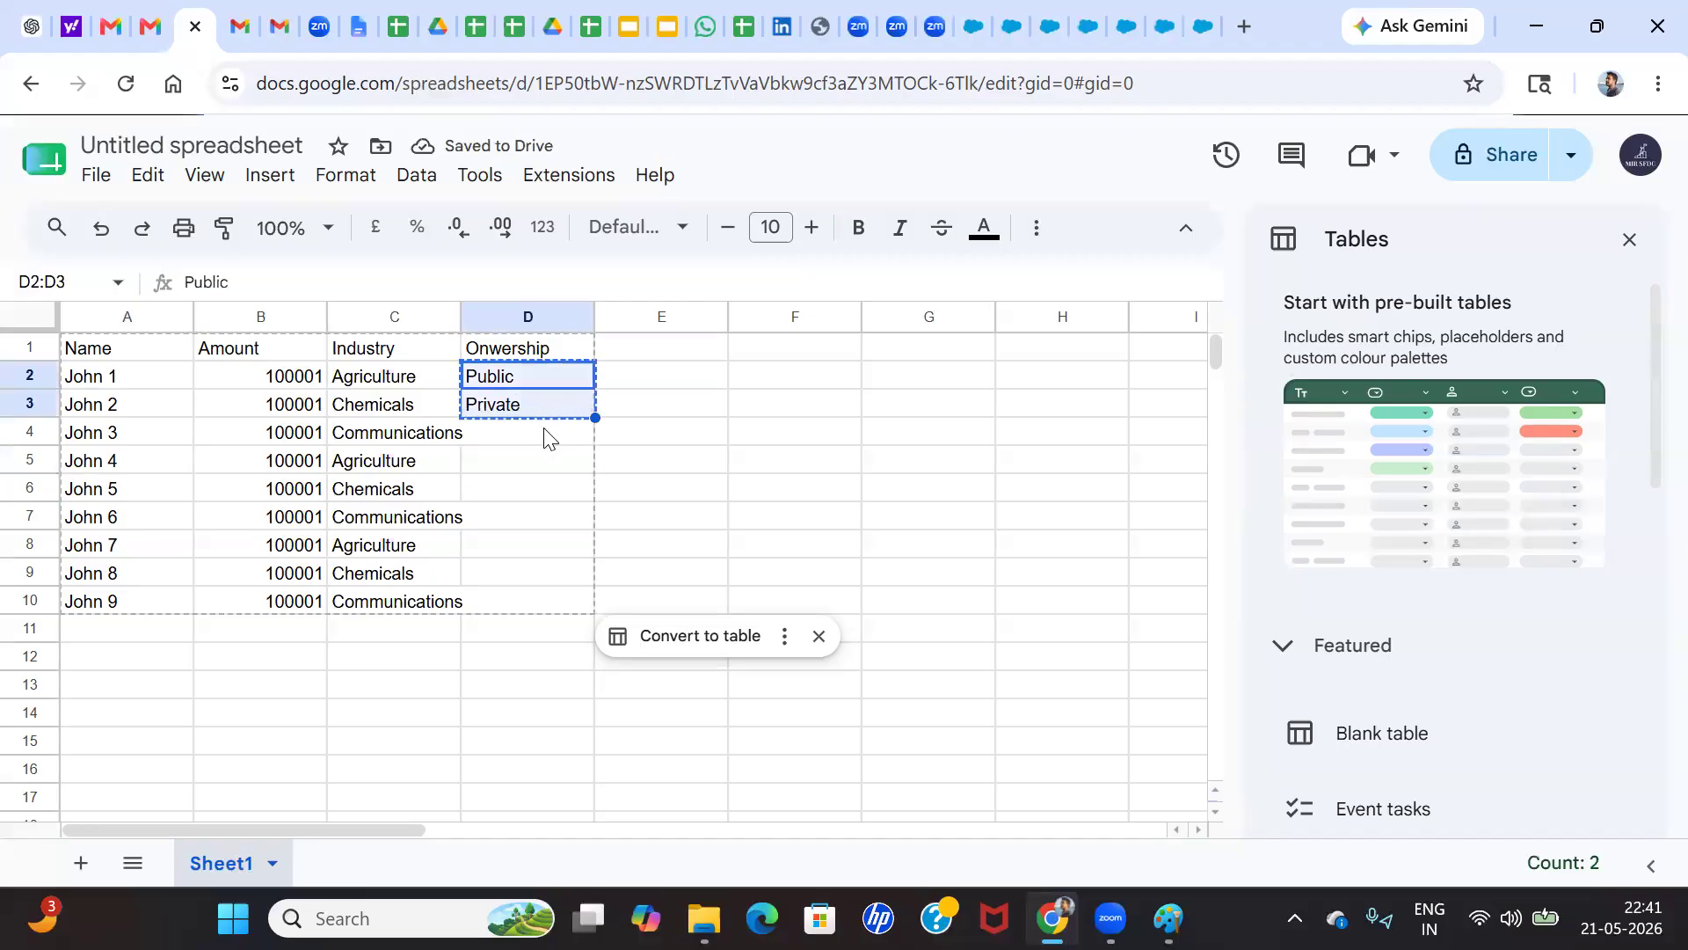
left_click(535, 440)
key("ctrl+v")
left_click(520, 493)
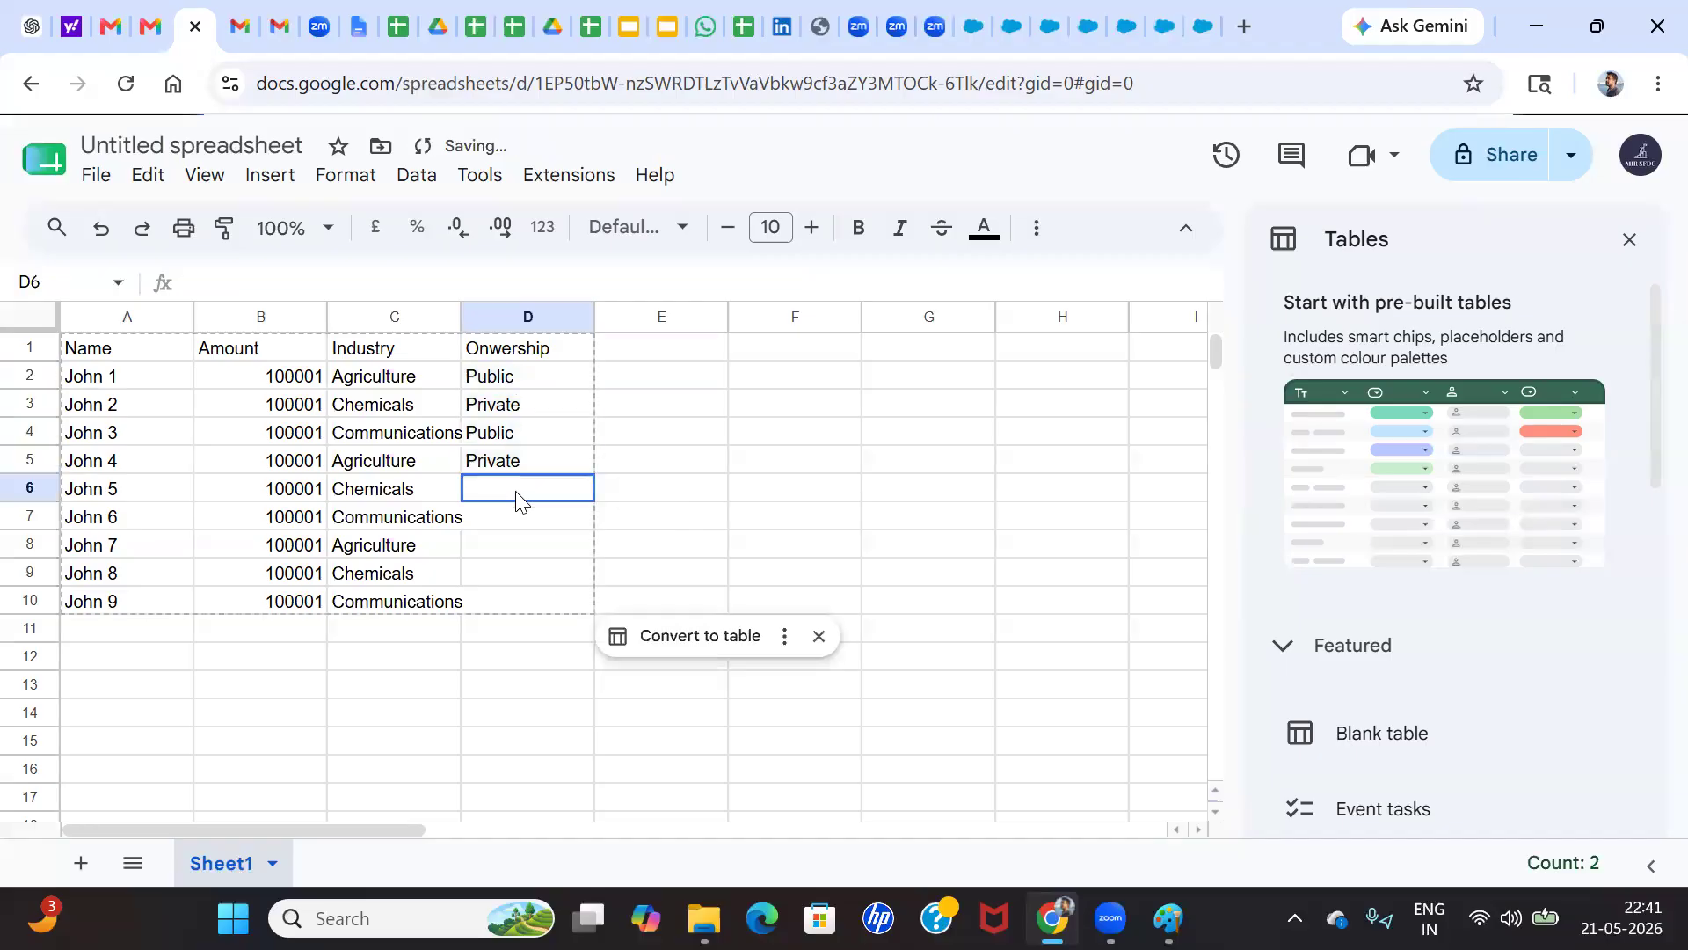
key("ctrl+v")
left_click(505, 552)
key("ctrl+v")
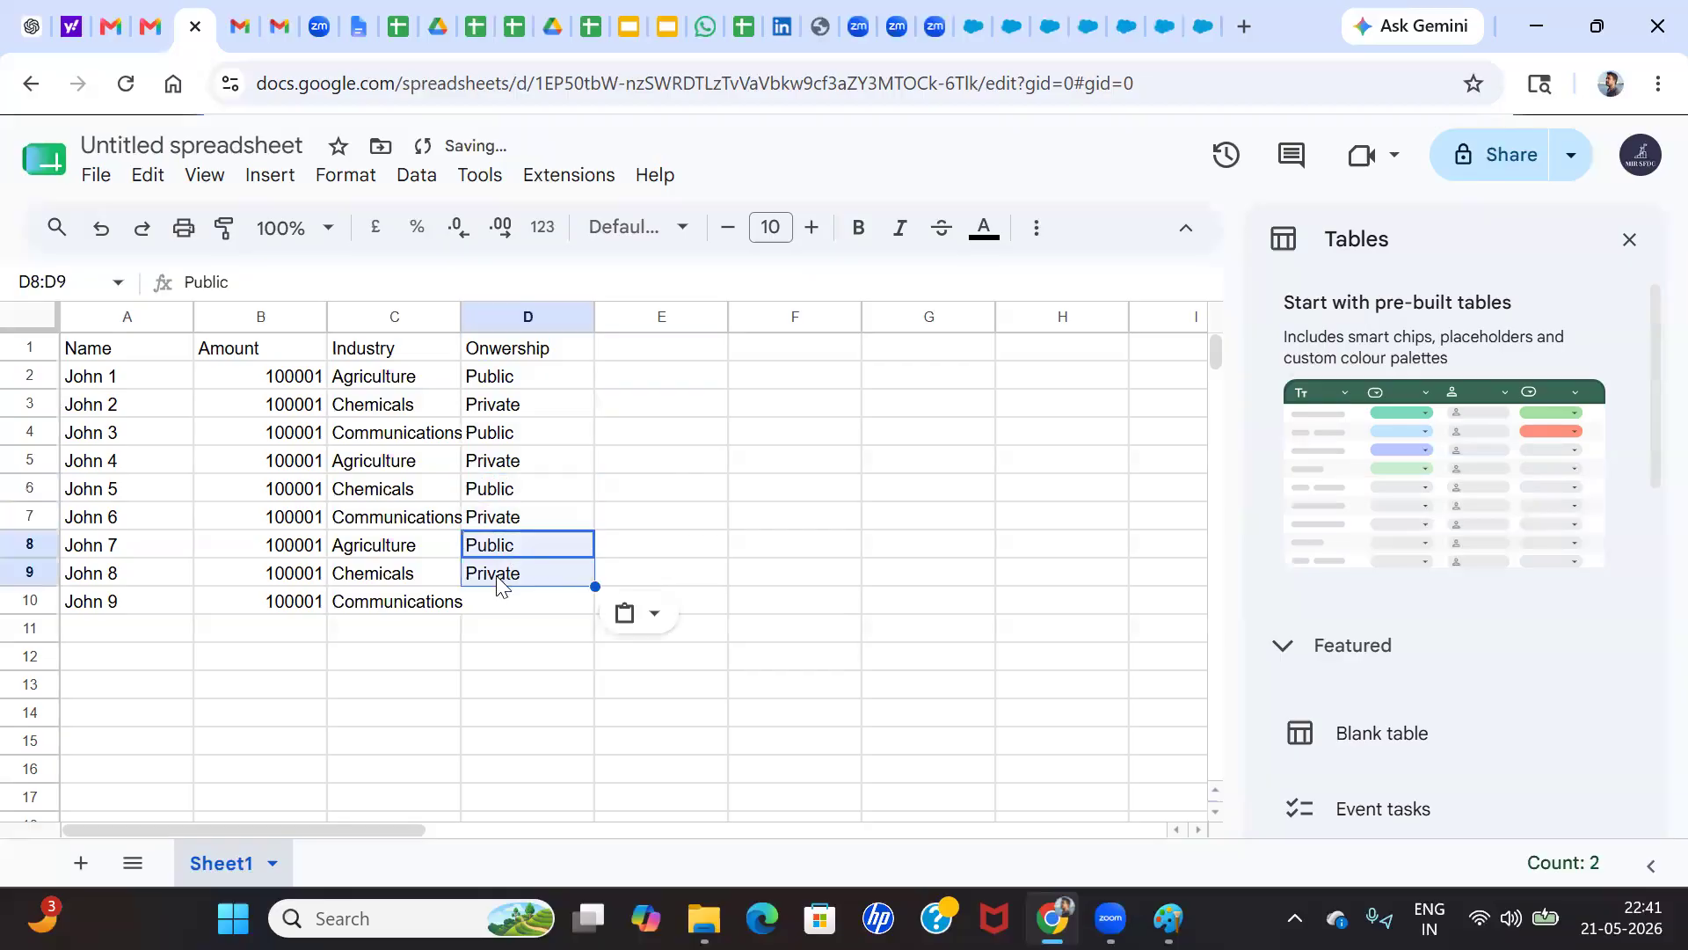
Enter Other as the last Onwership value in D10
left_click(501, 576)
key("ctrl+c")
left_click(511, 600)
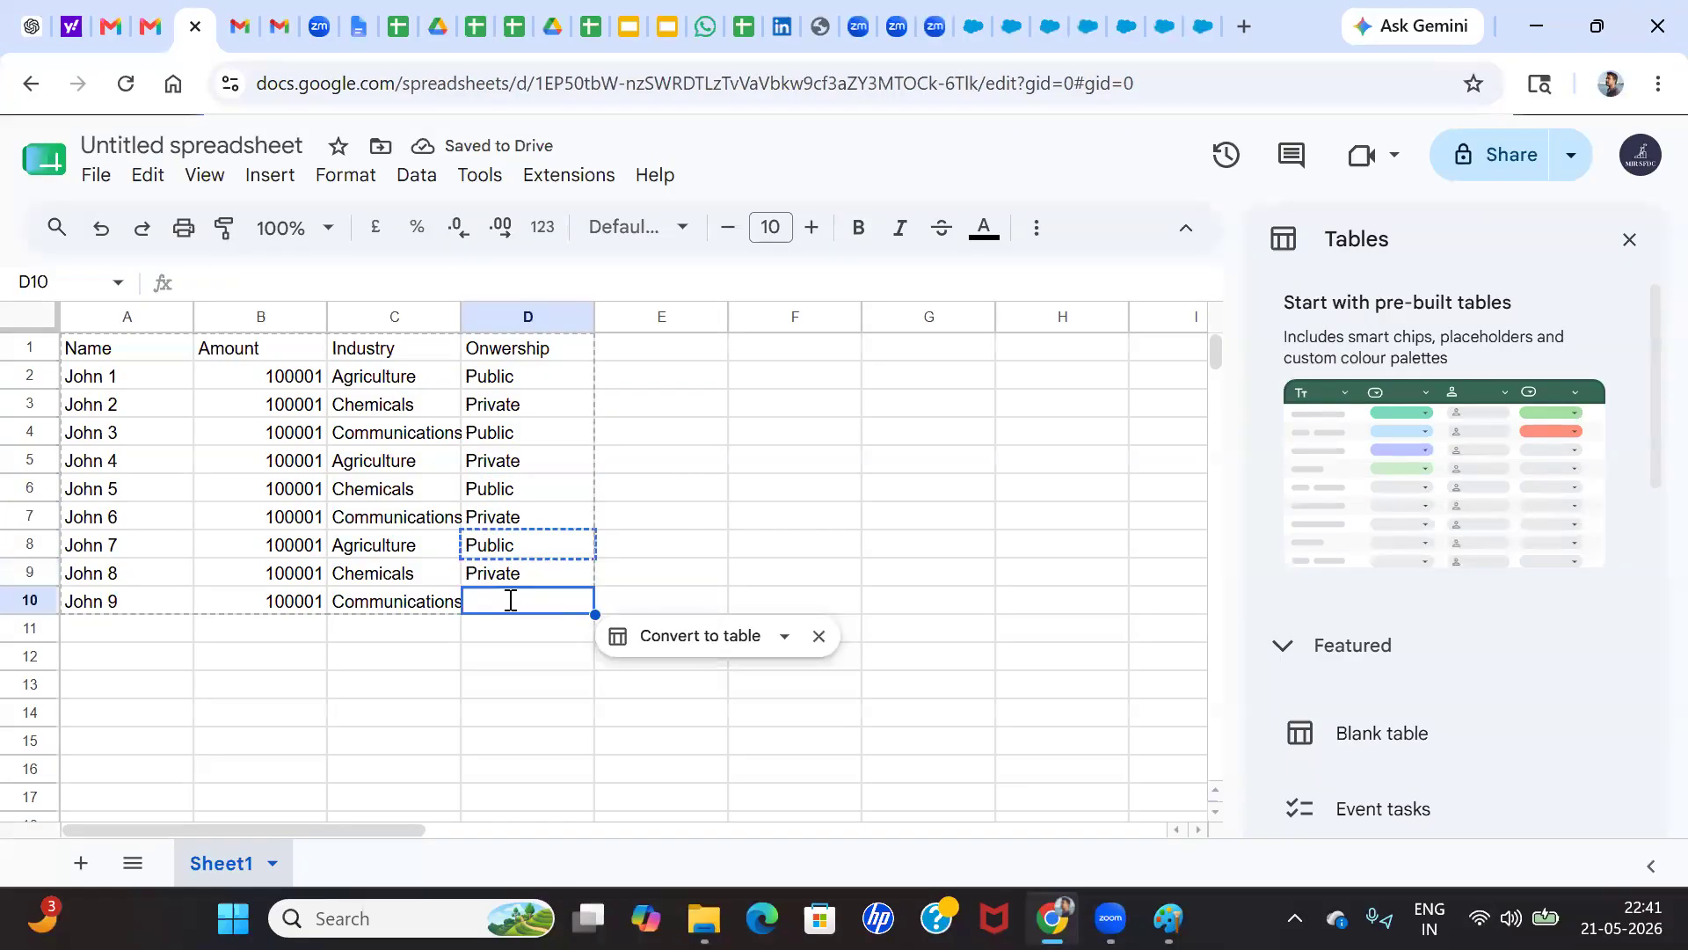
type("Other")
left_click(519, 495)
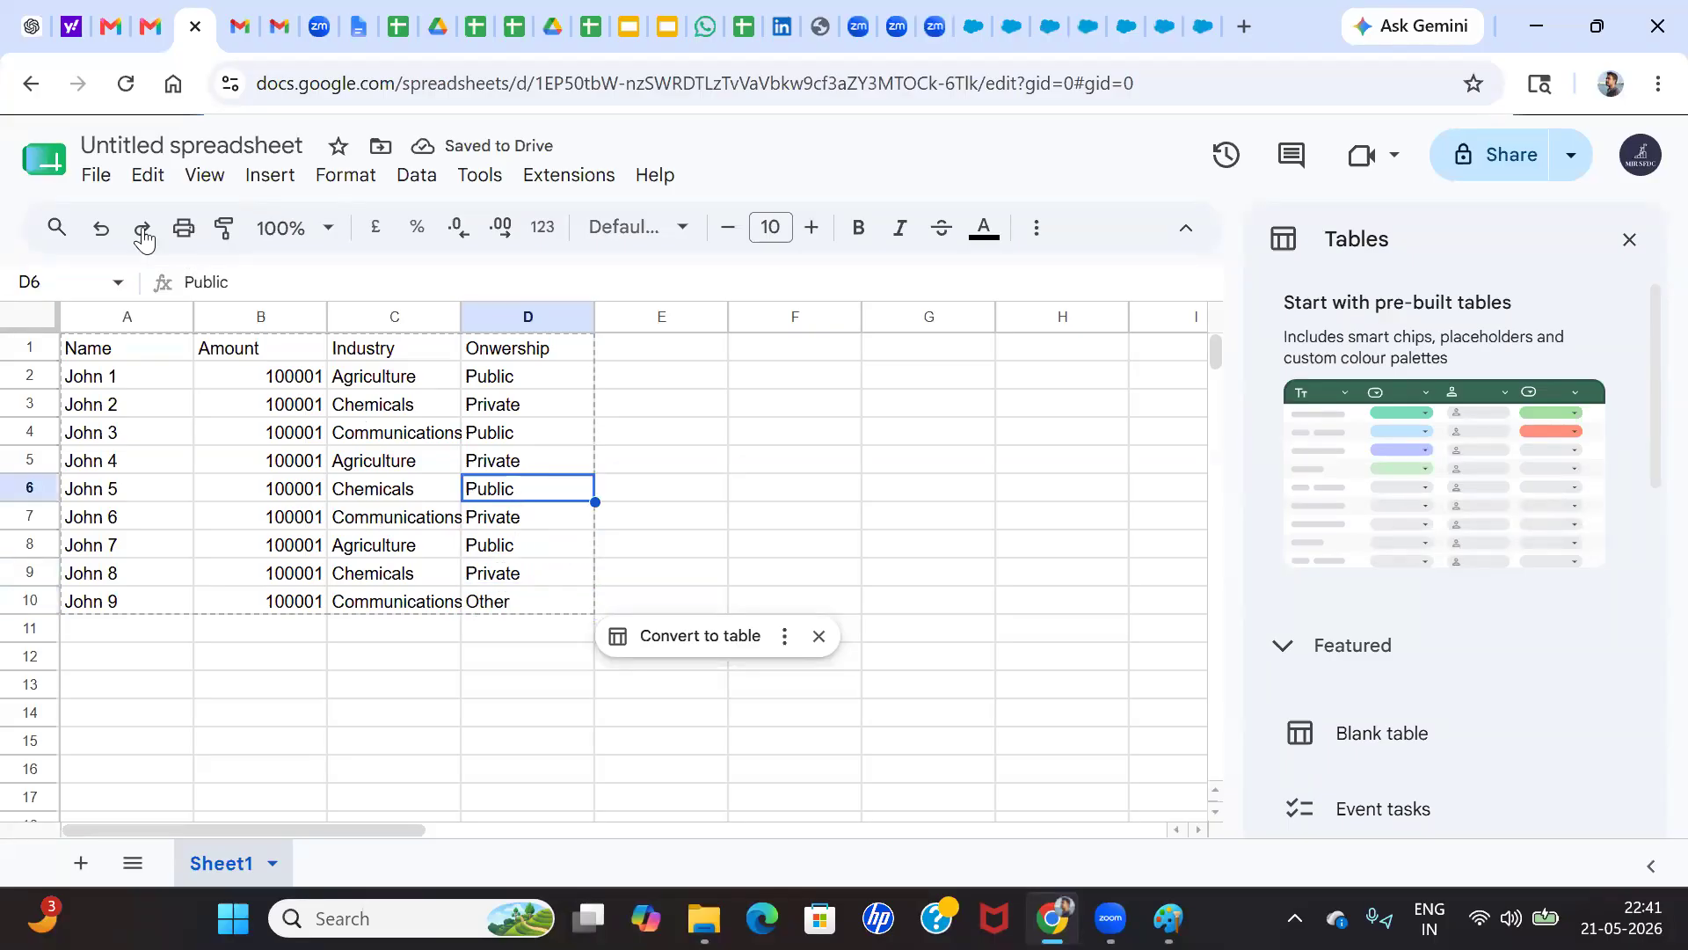
Rename the spreadsheet as Zepto Customer Data
left_click(194, 147)
left_click(193, 146)
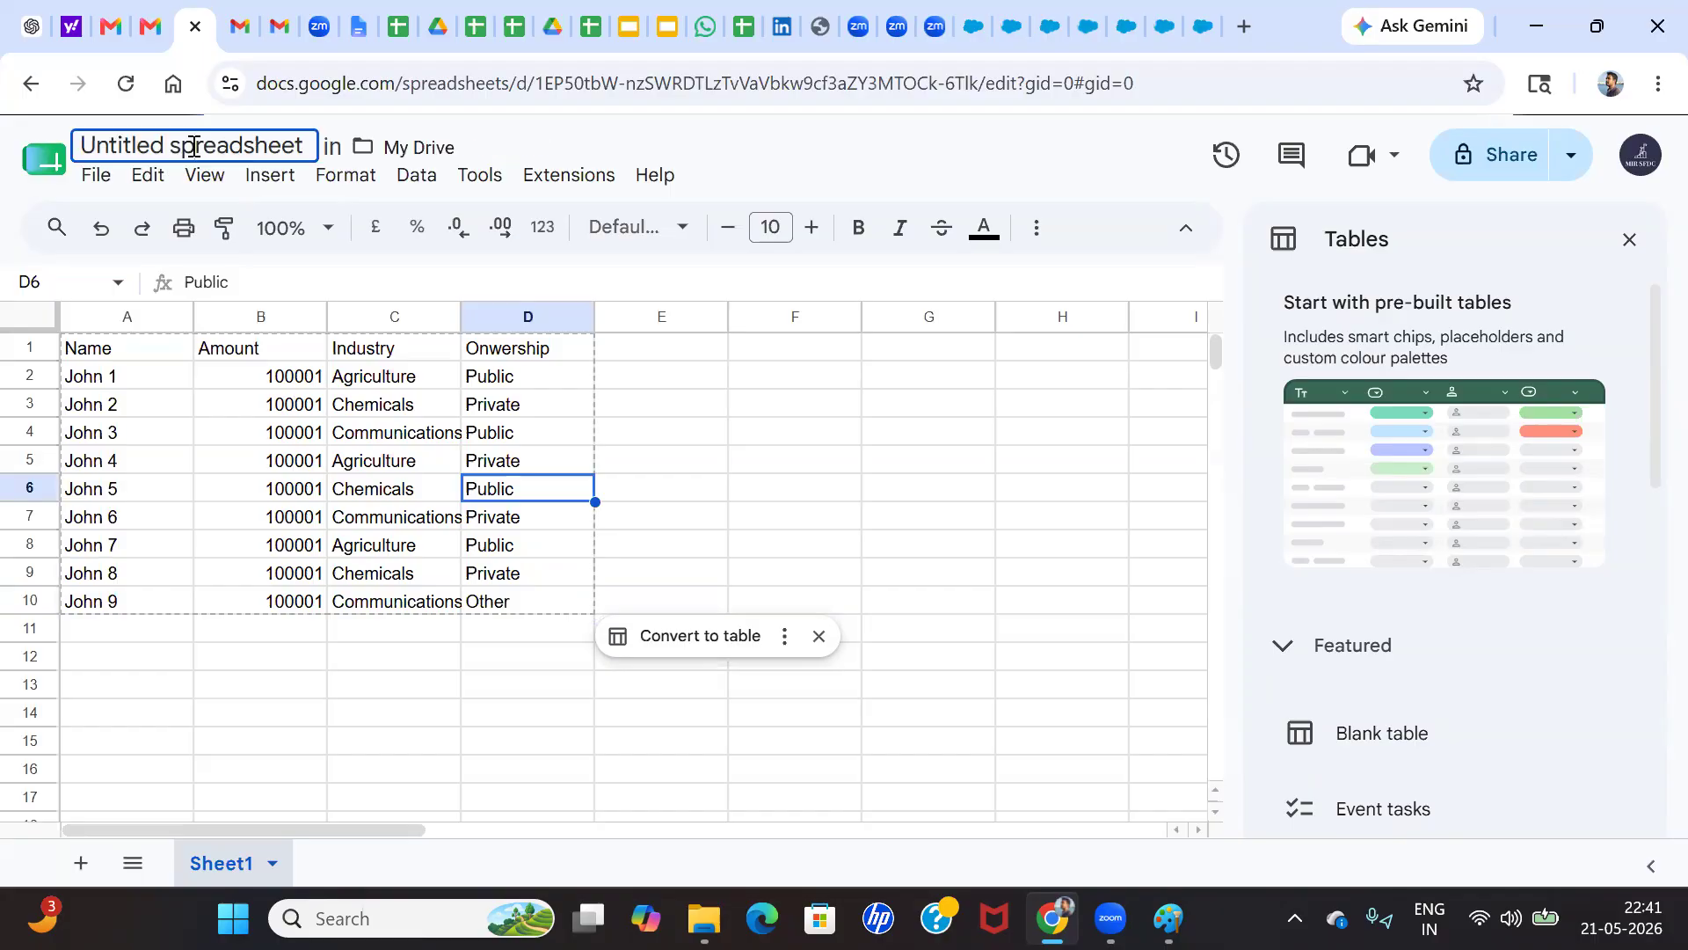
type("Z")
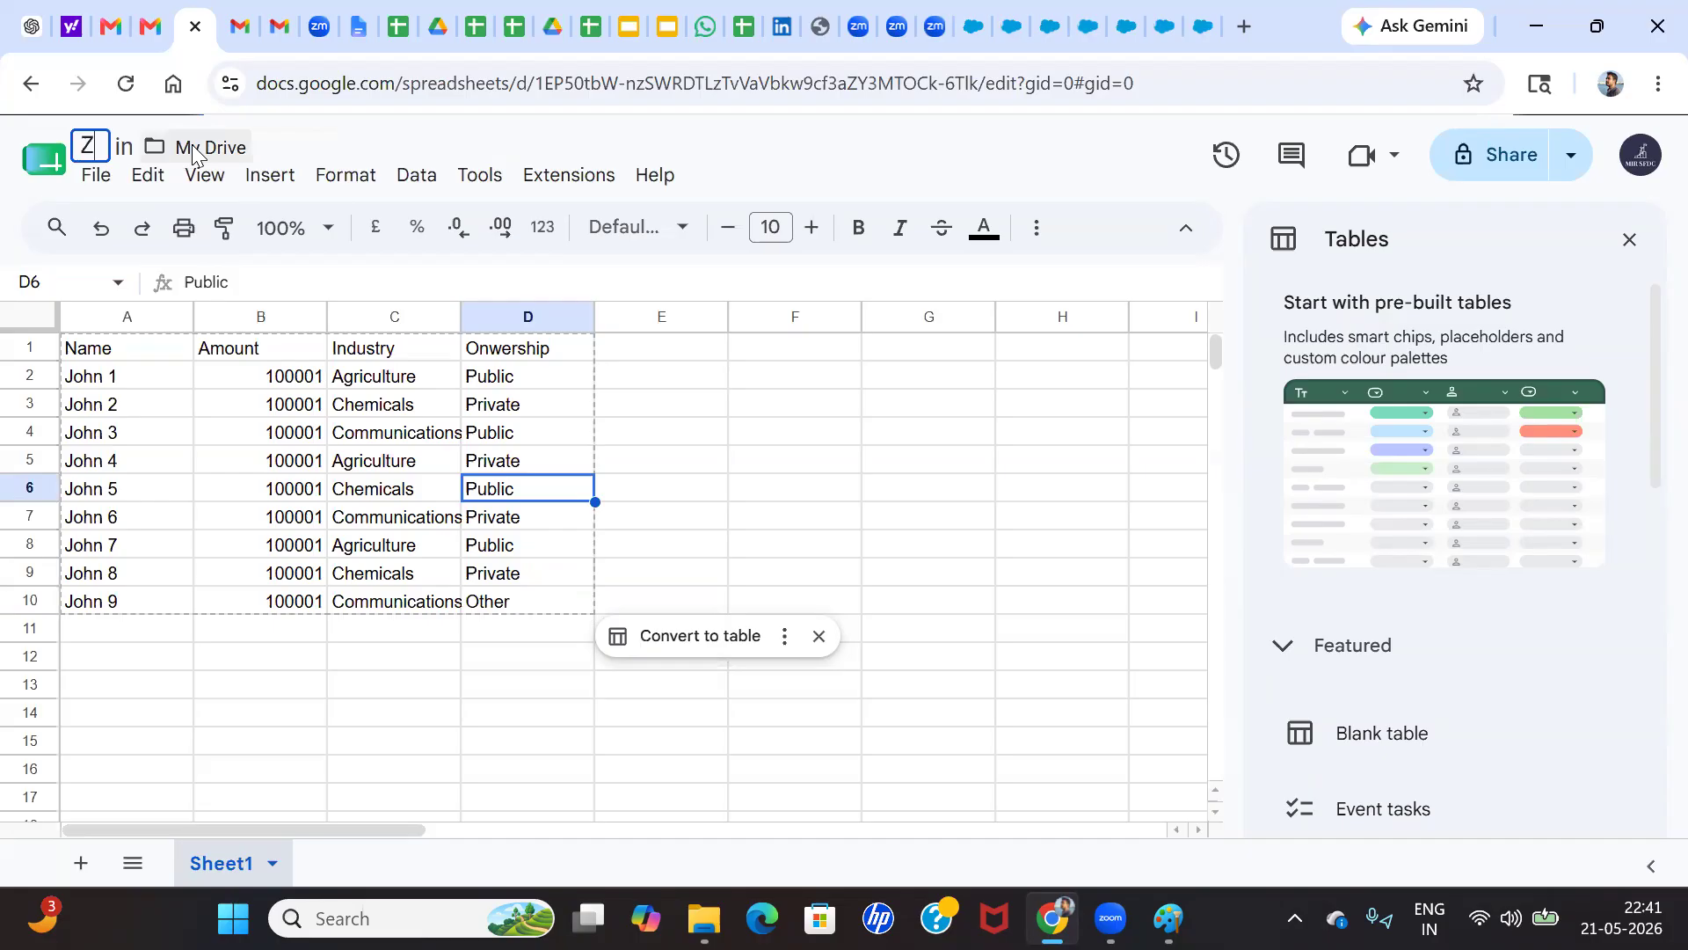
type("epto")
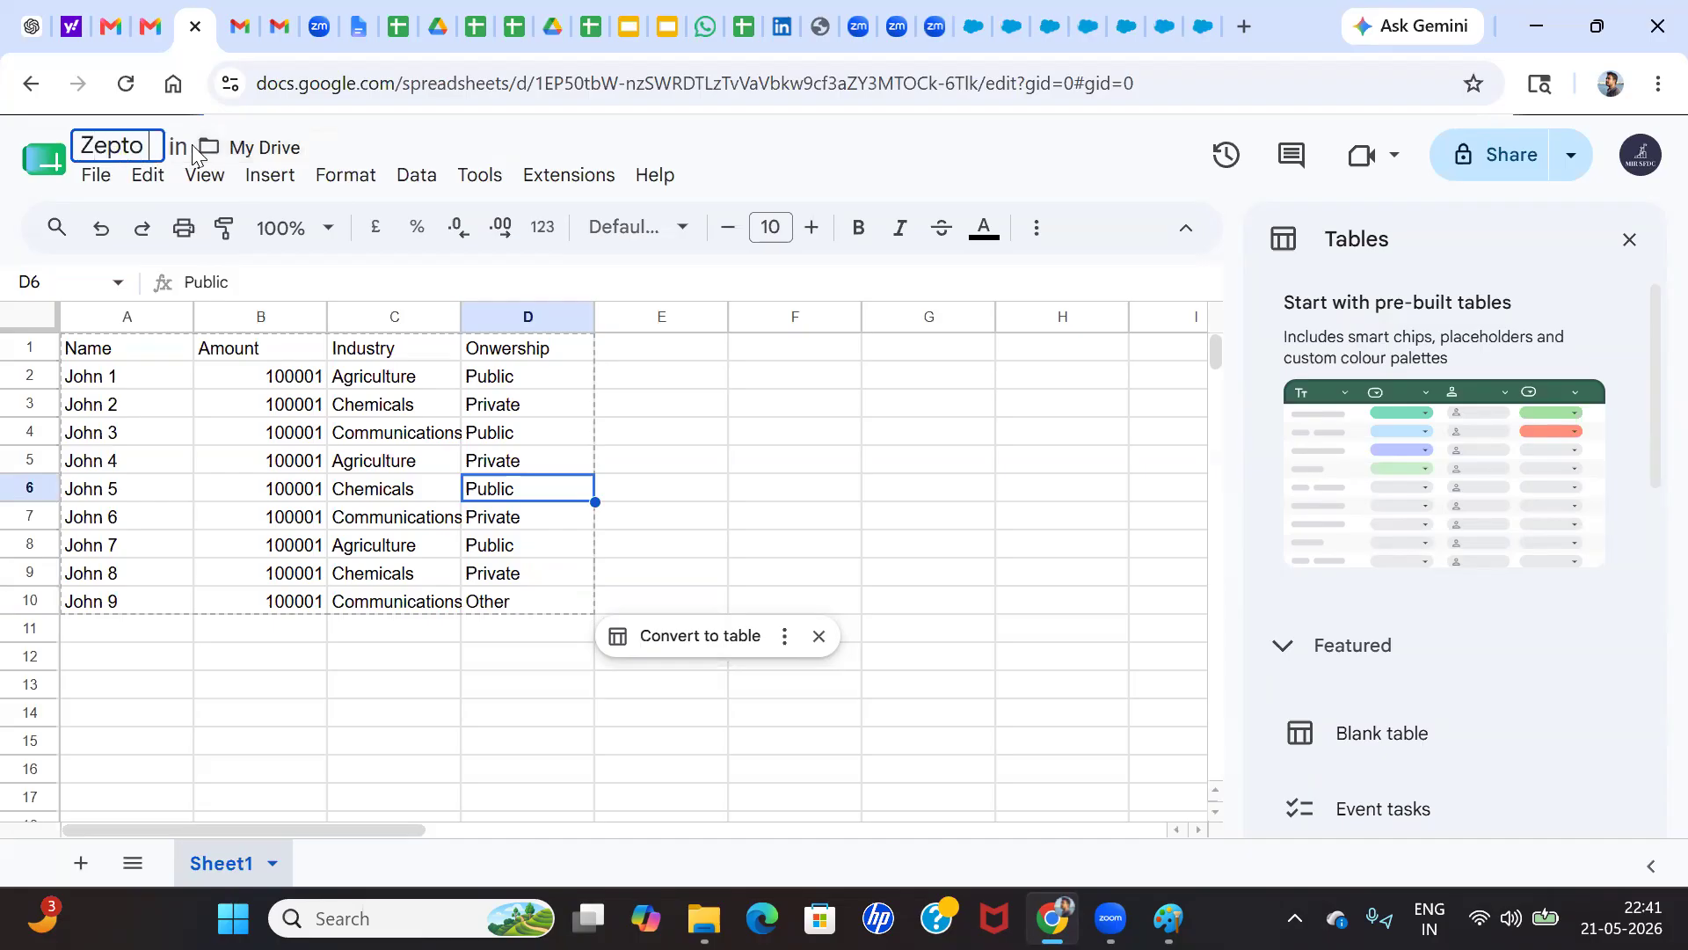
type("stomer Data")
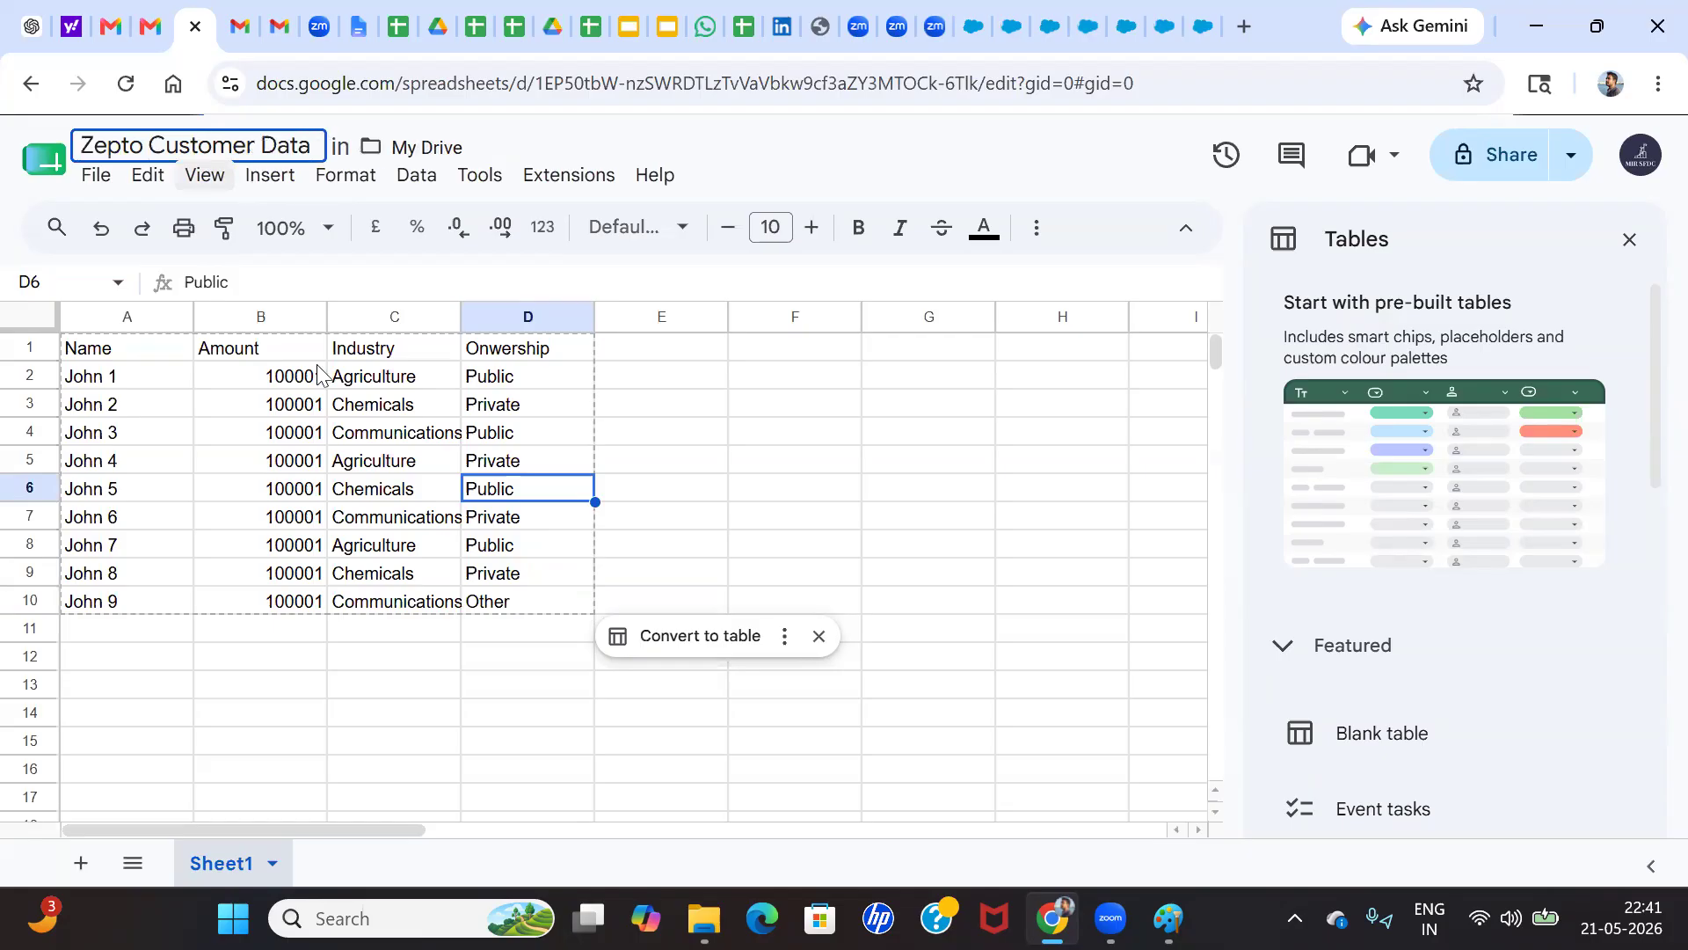
left_click(303, 403)
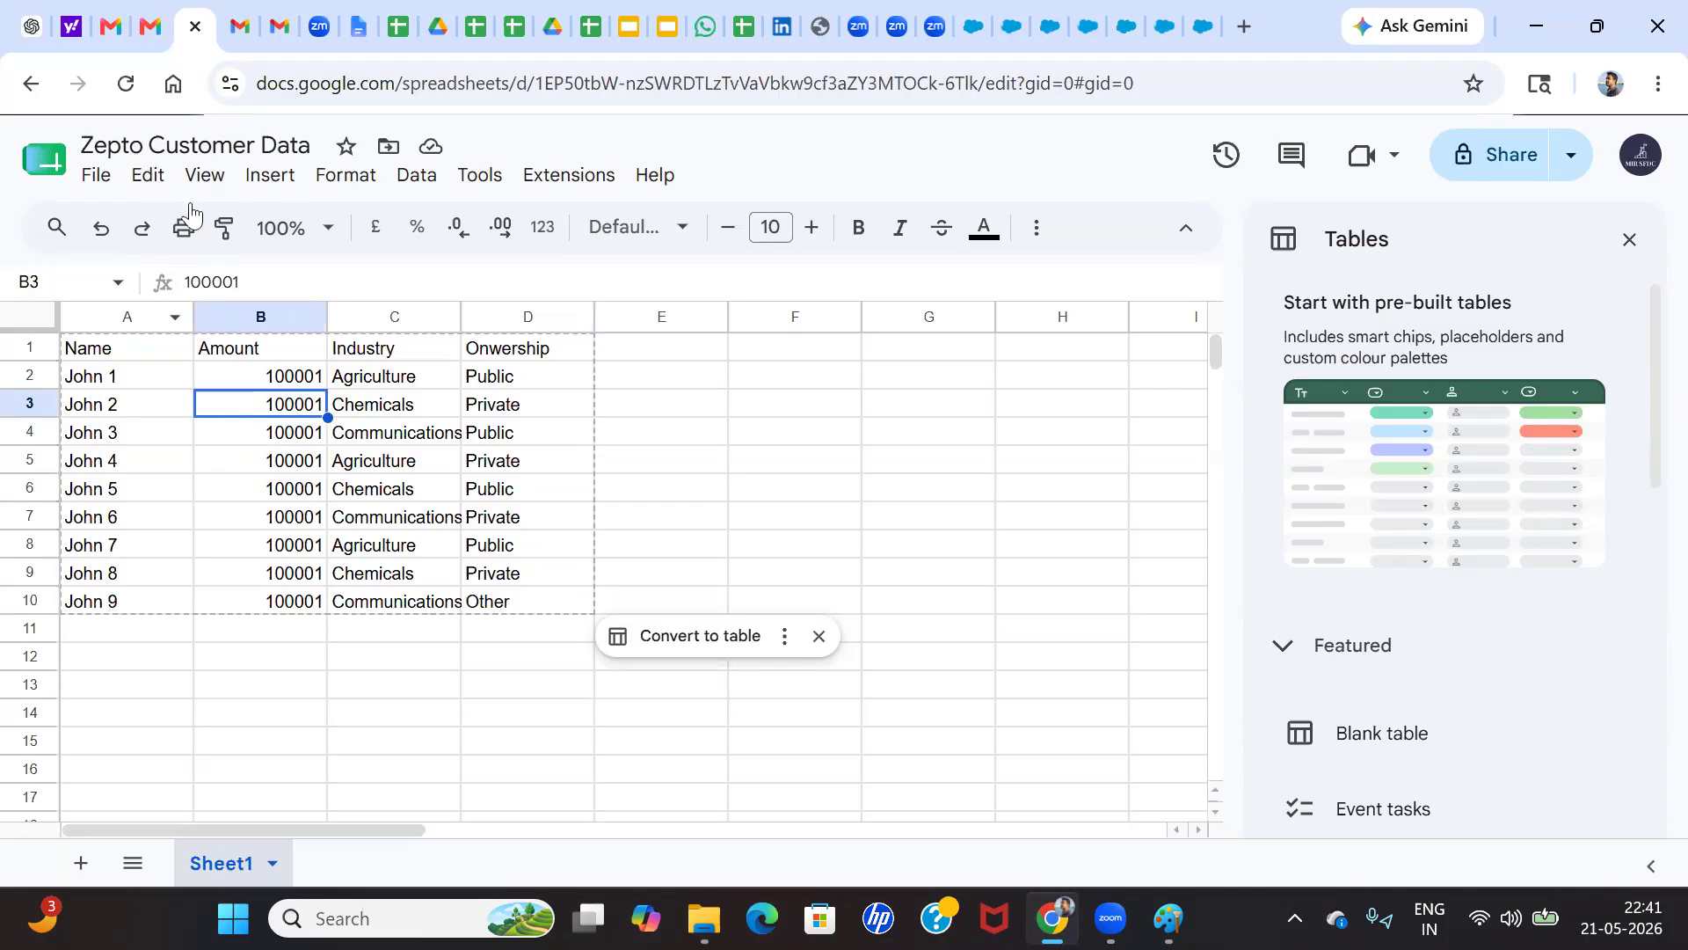
Close the Tables sidebar
left_click(322, 435)
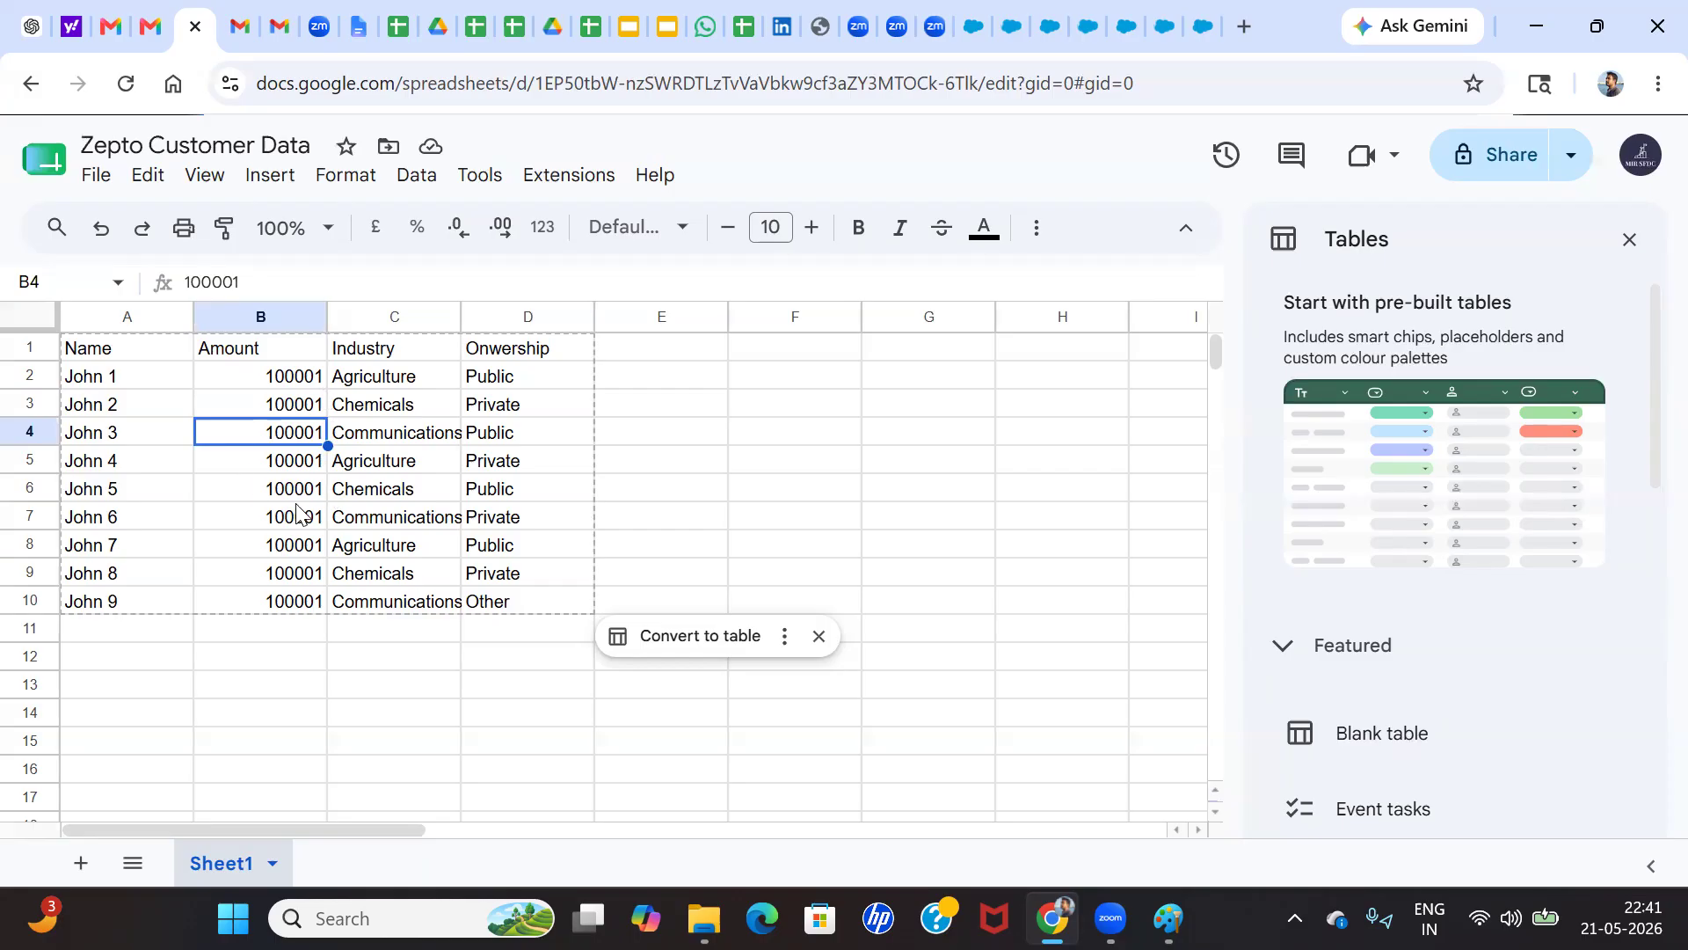
left_click(343, 501)
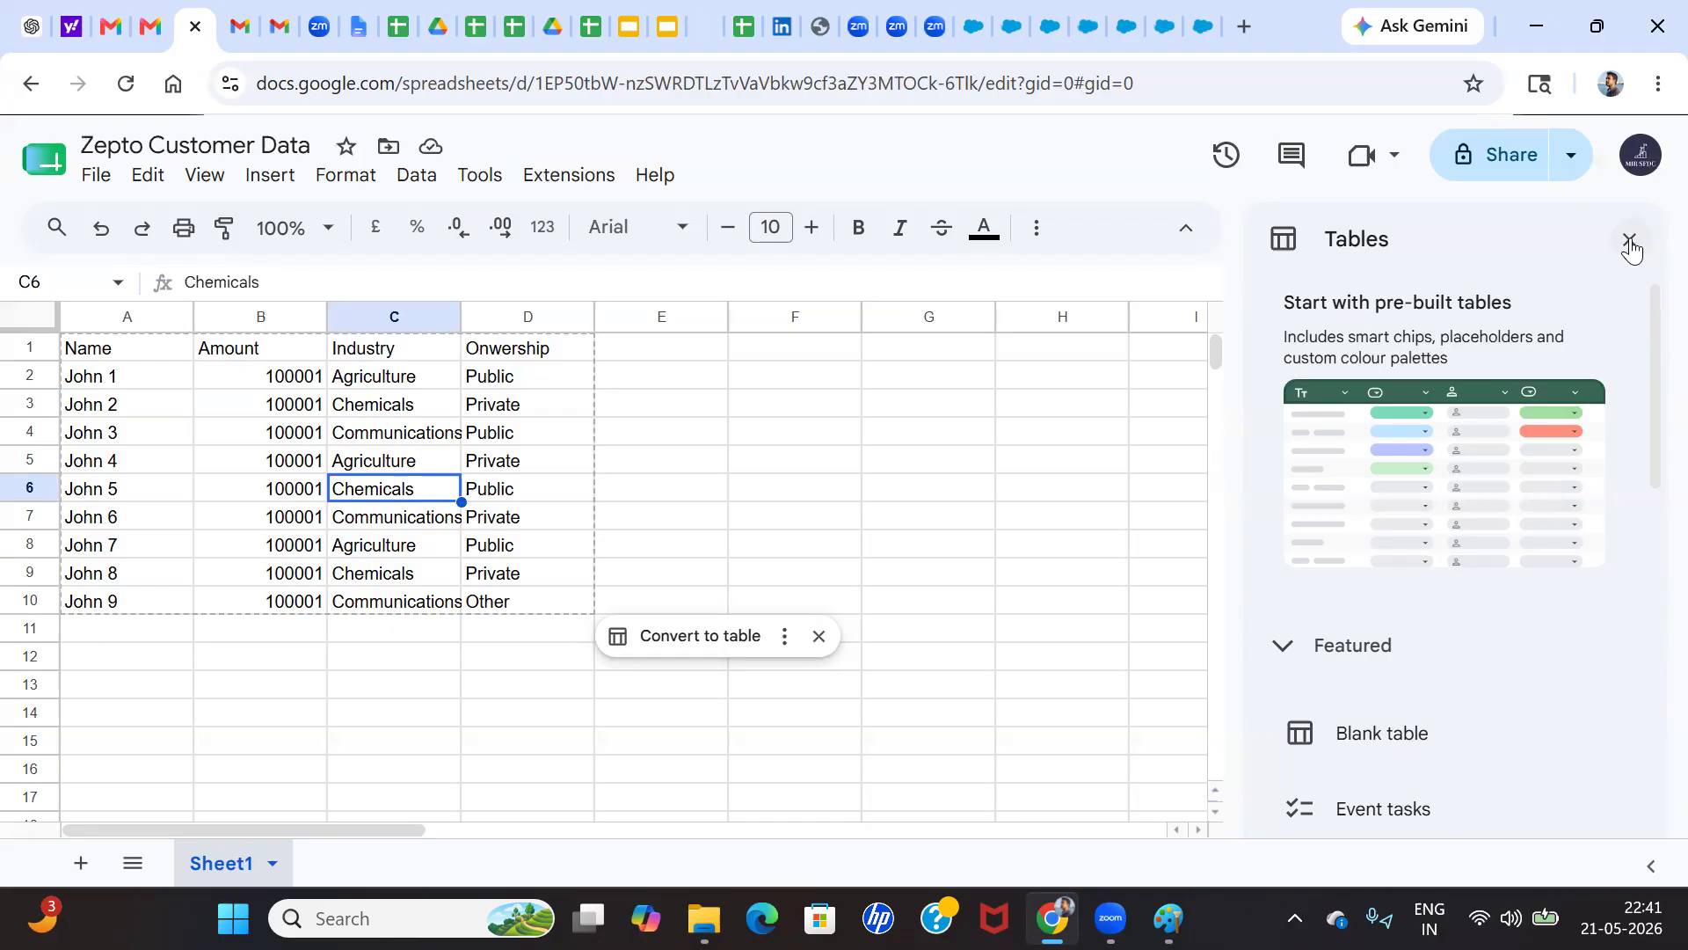
left_click(1630, 242)
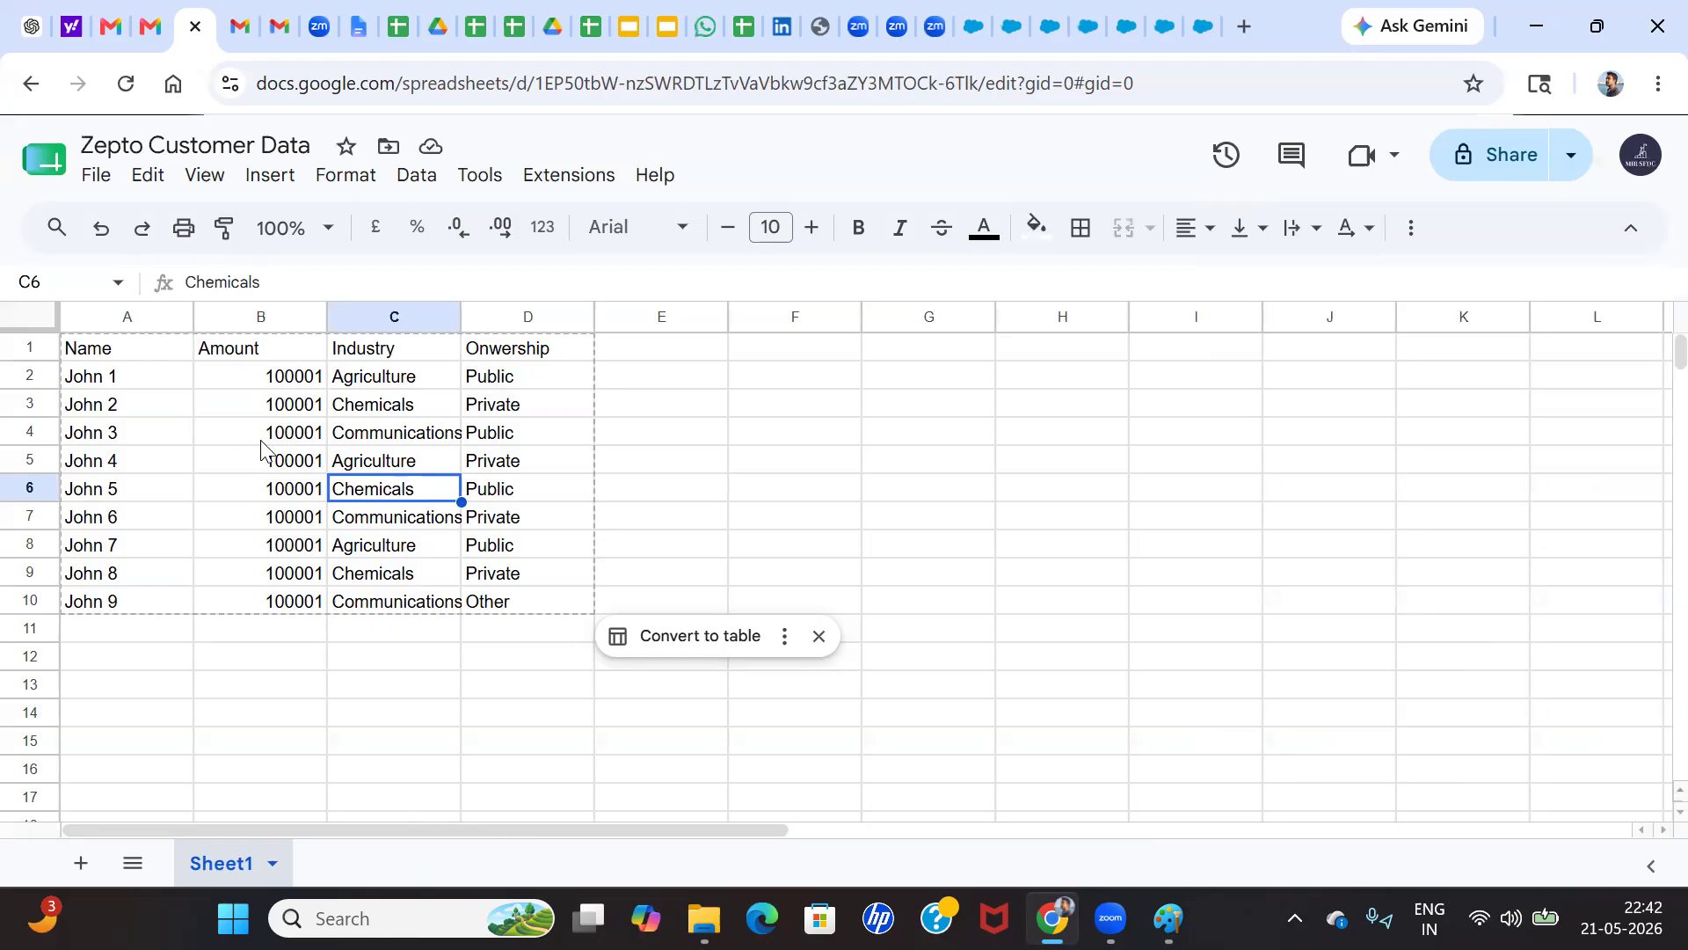
Download the spreadsheet in Microsoft Excel (.xlsx) format
left_click(97, 175)
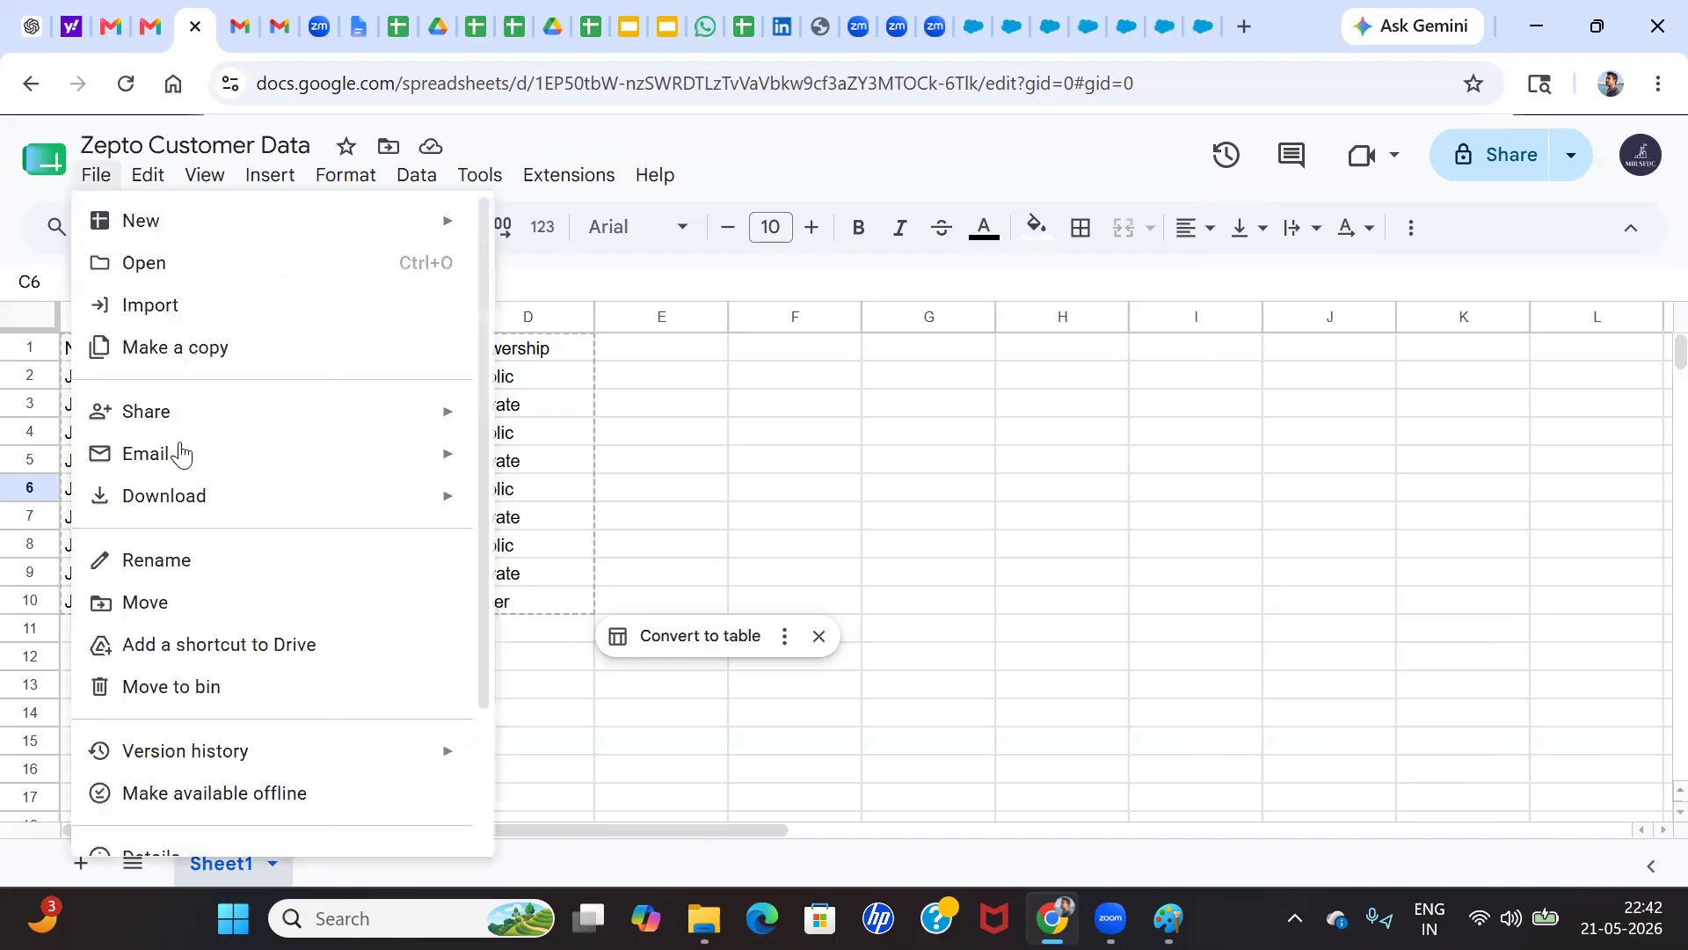
mouse_move(207, 495)
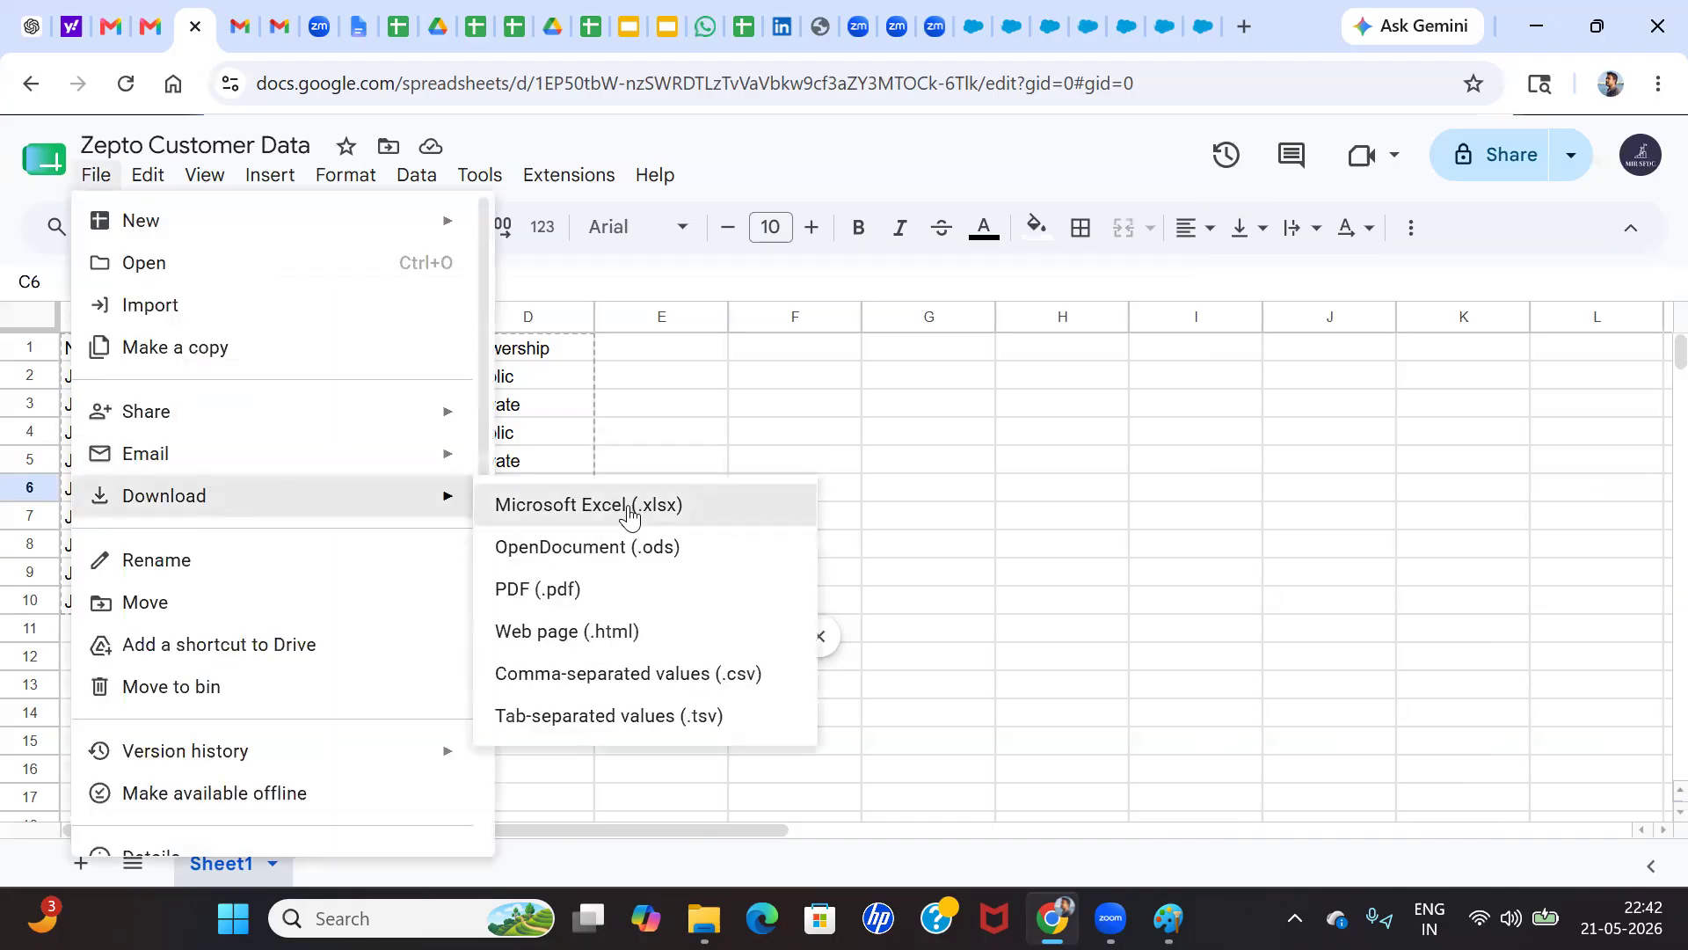
left_click(630, 512)
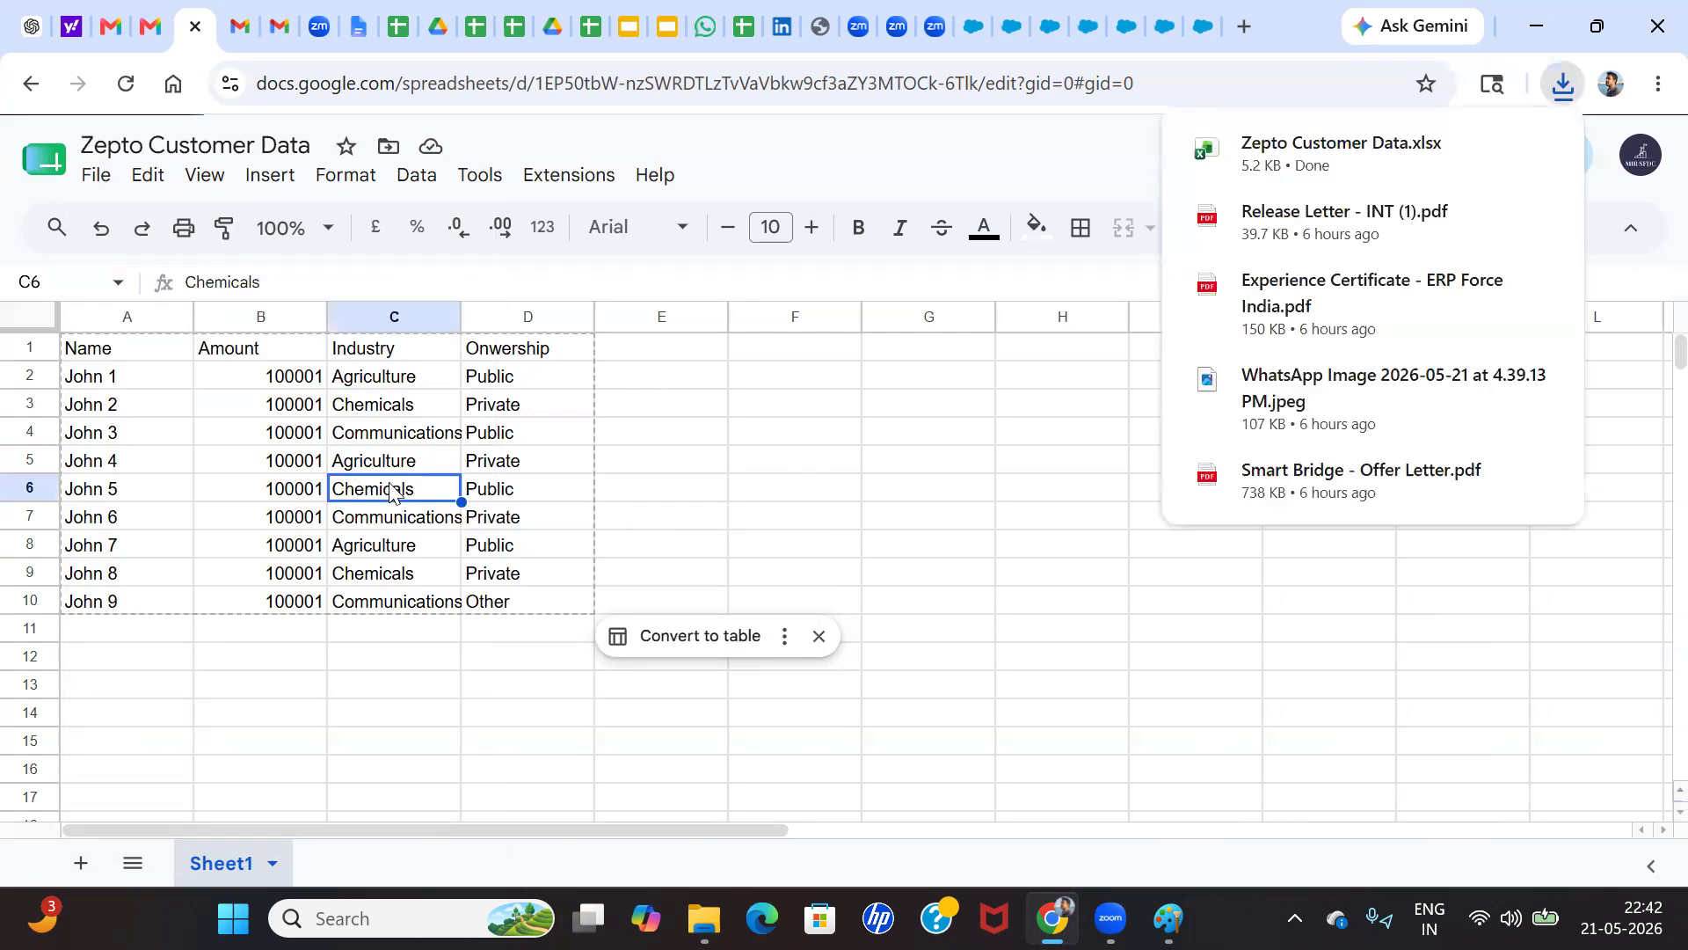
Download the sheet as comma-separated values (.csv)
left_click(95, 174)
mouse_move(180, 514)
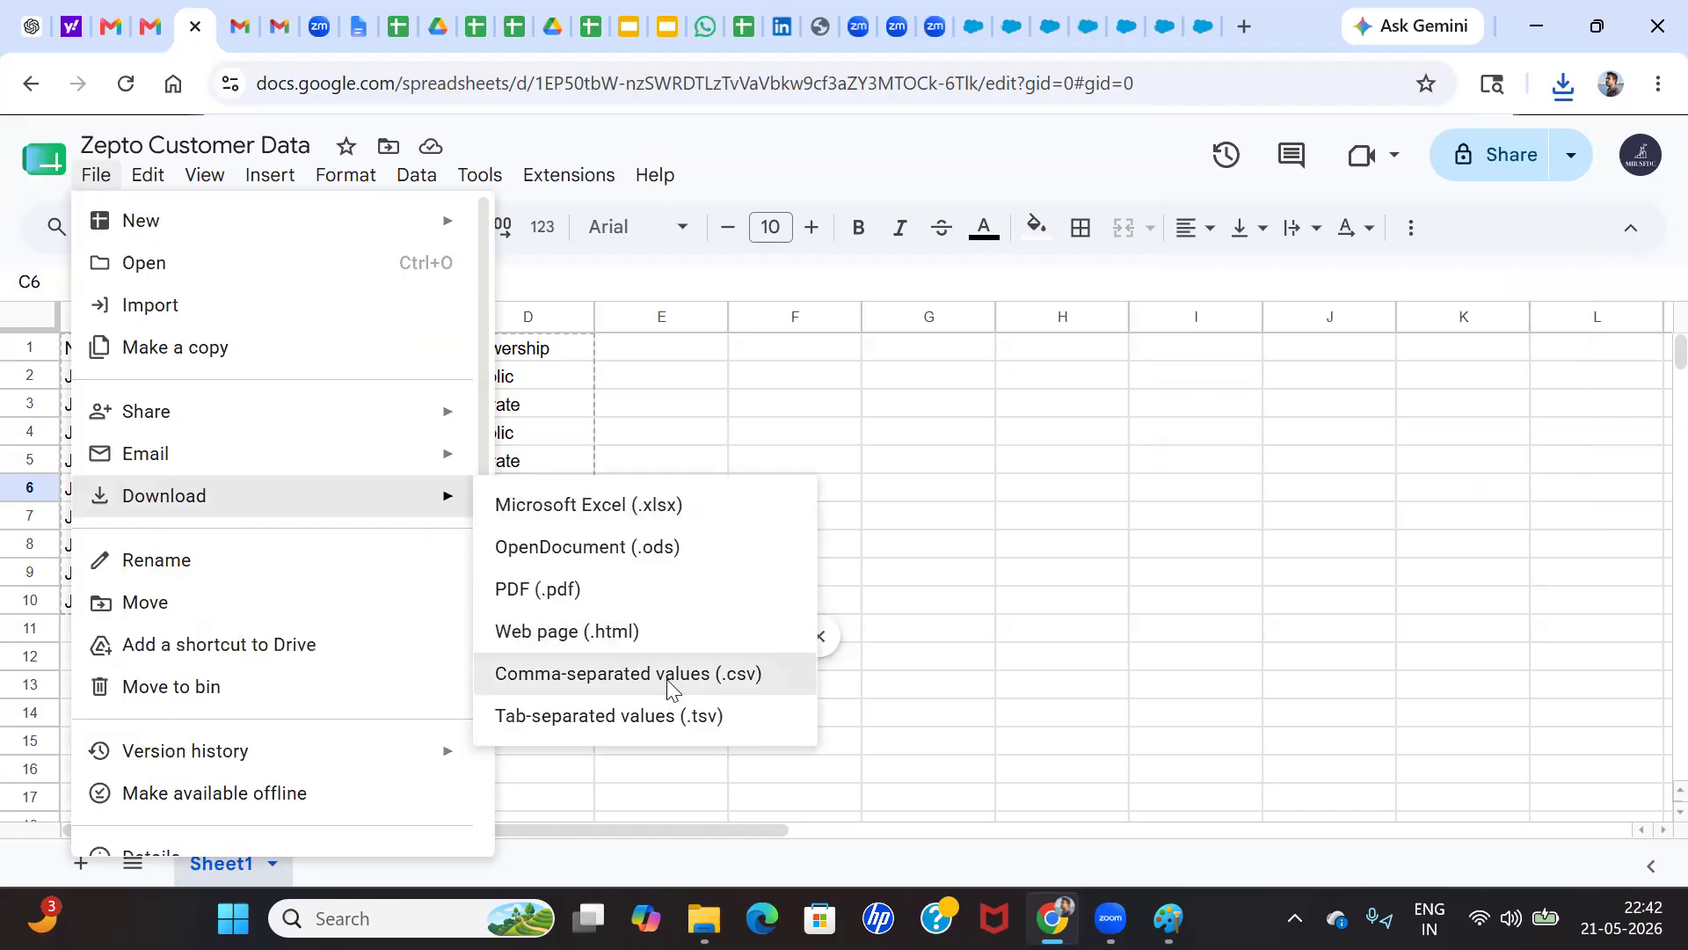
left_click(641, 655)
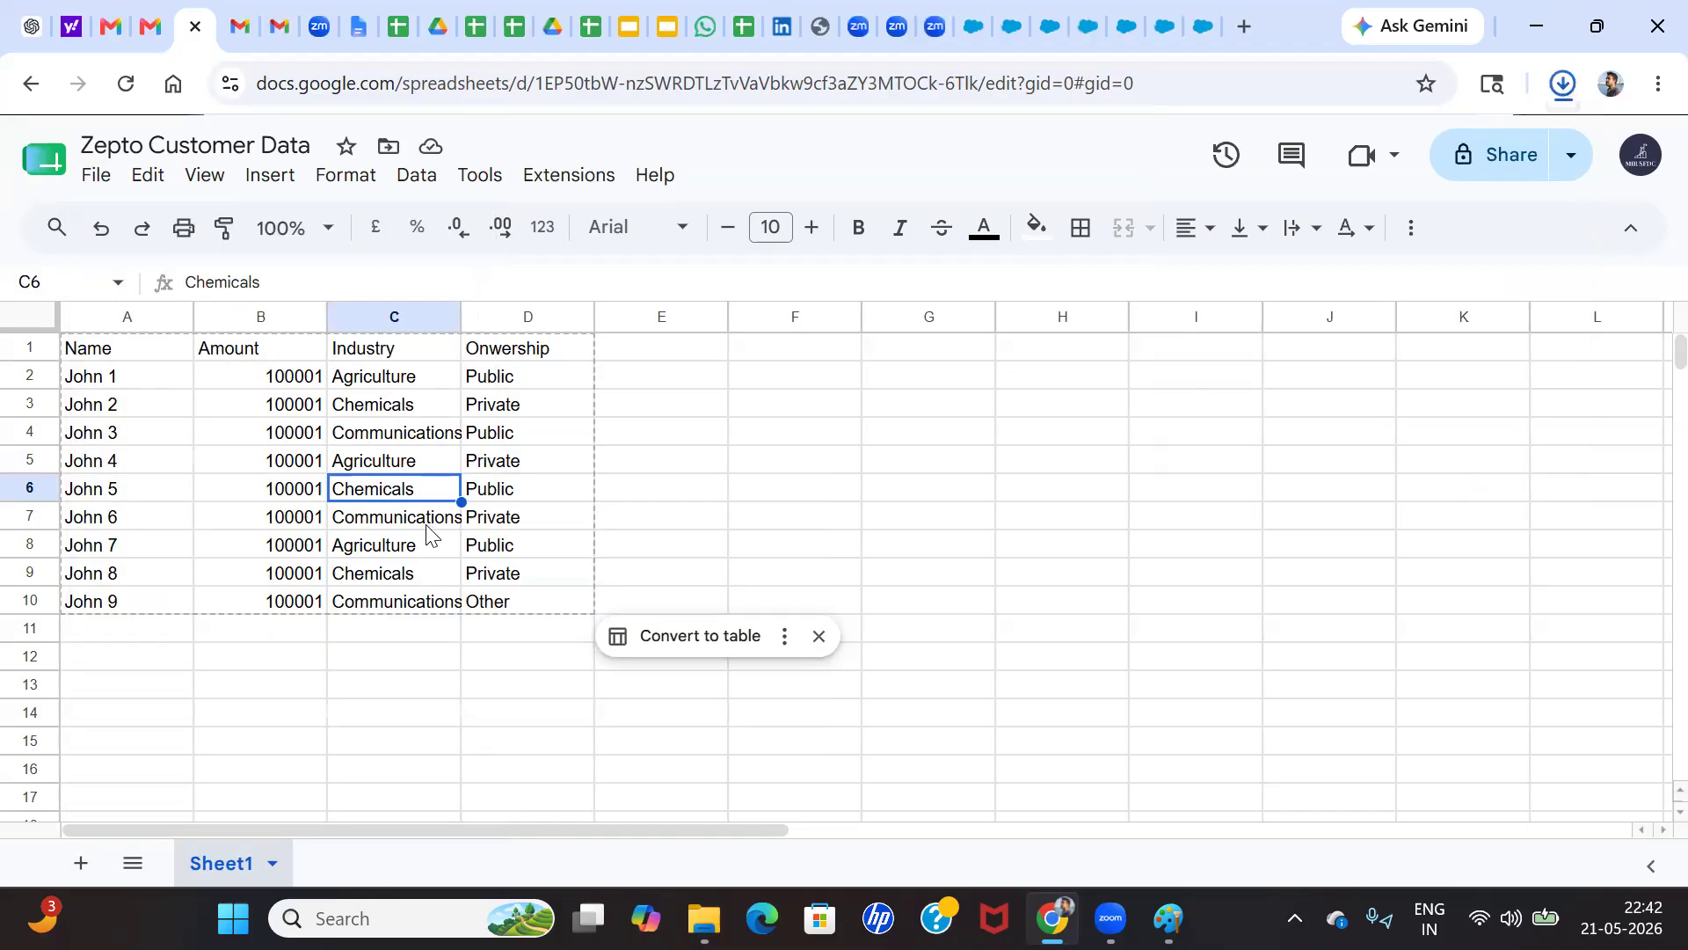
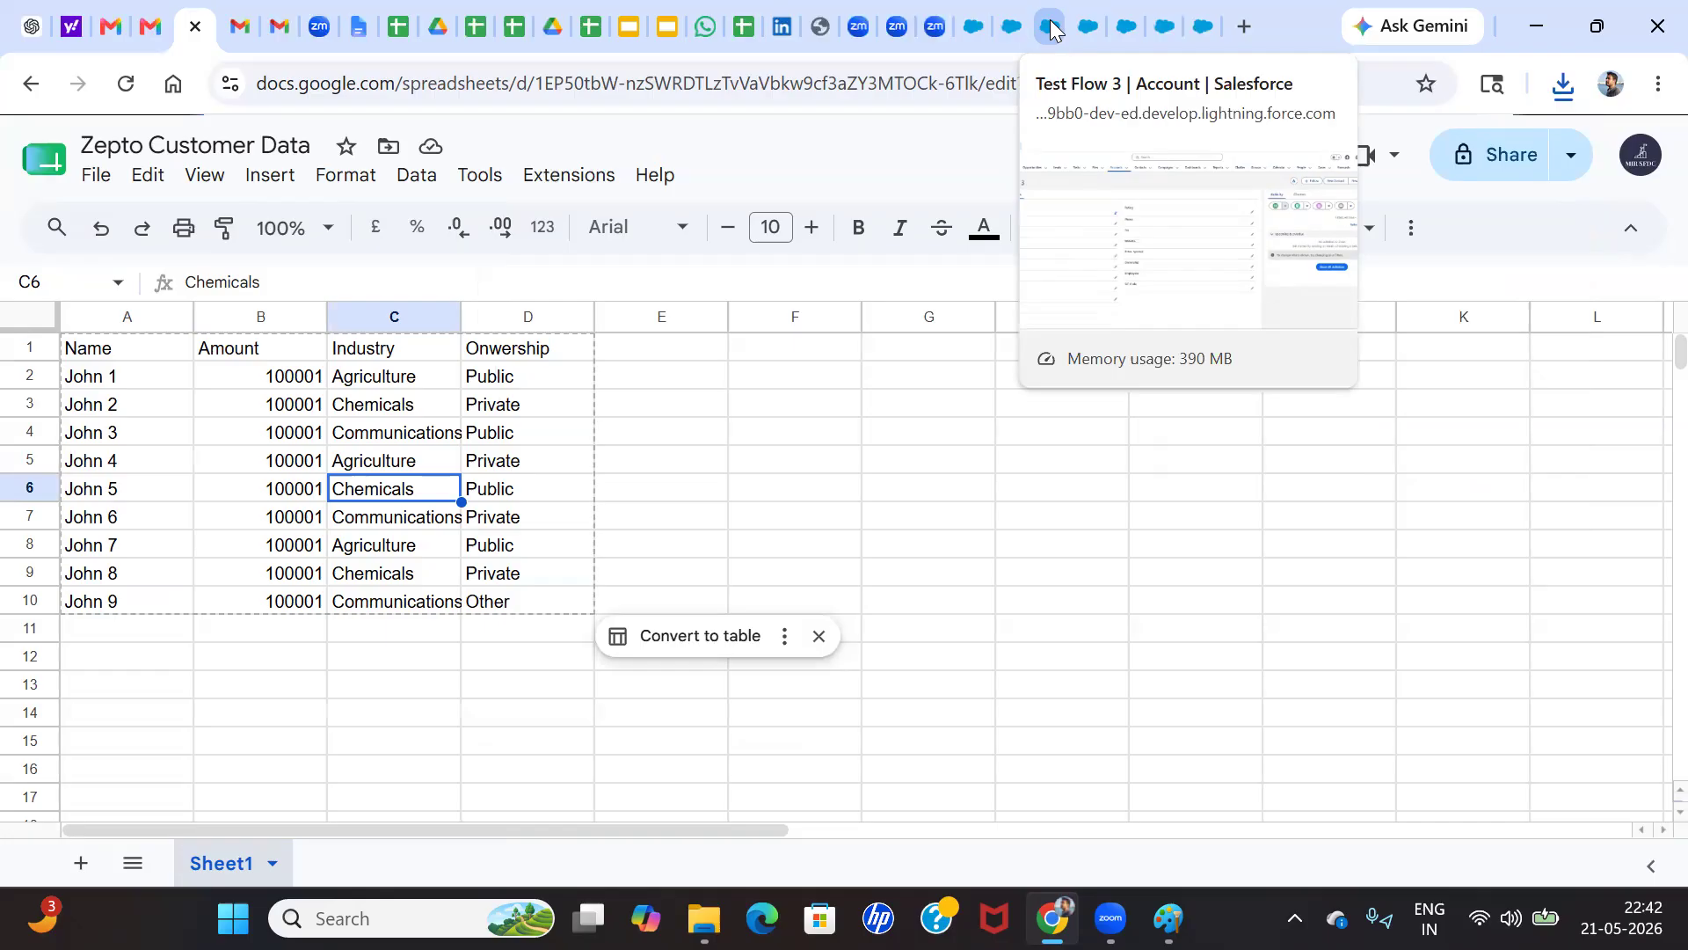
Switch to Salesforce Setup, find the Data Import Wizard with the search term "data impor" and launch it
left_click(1051, 30)
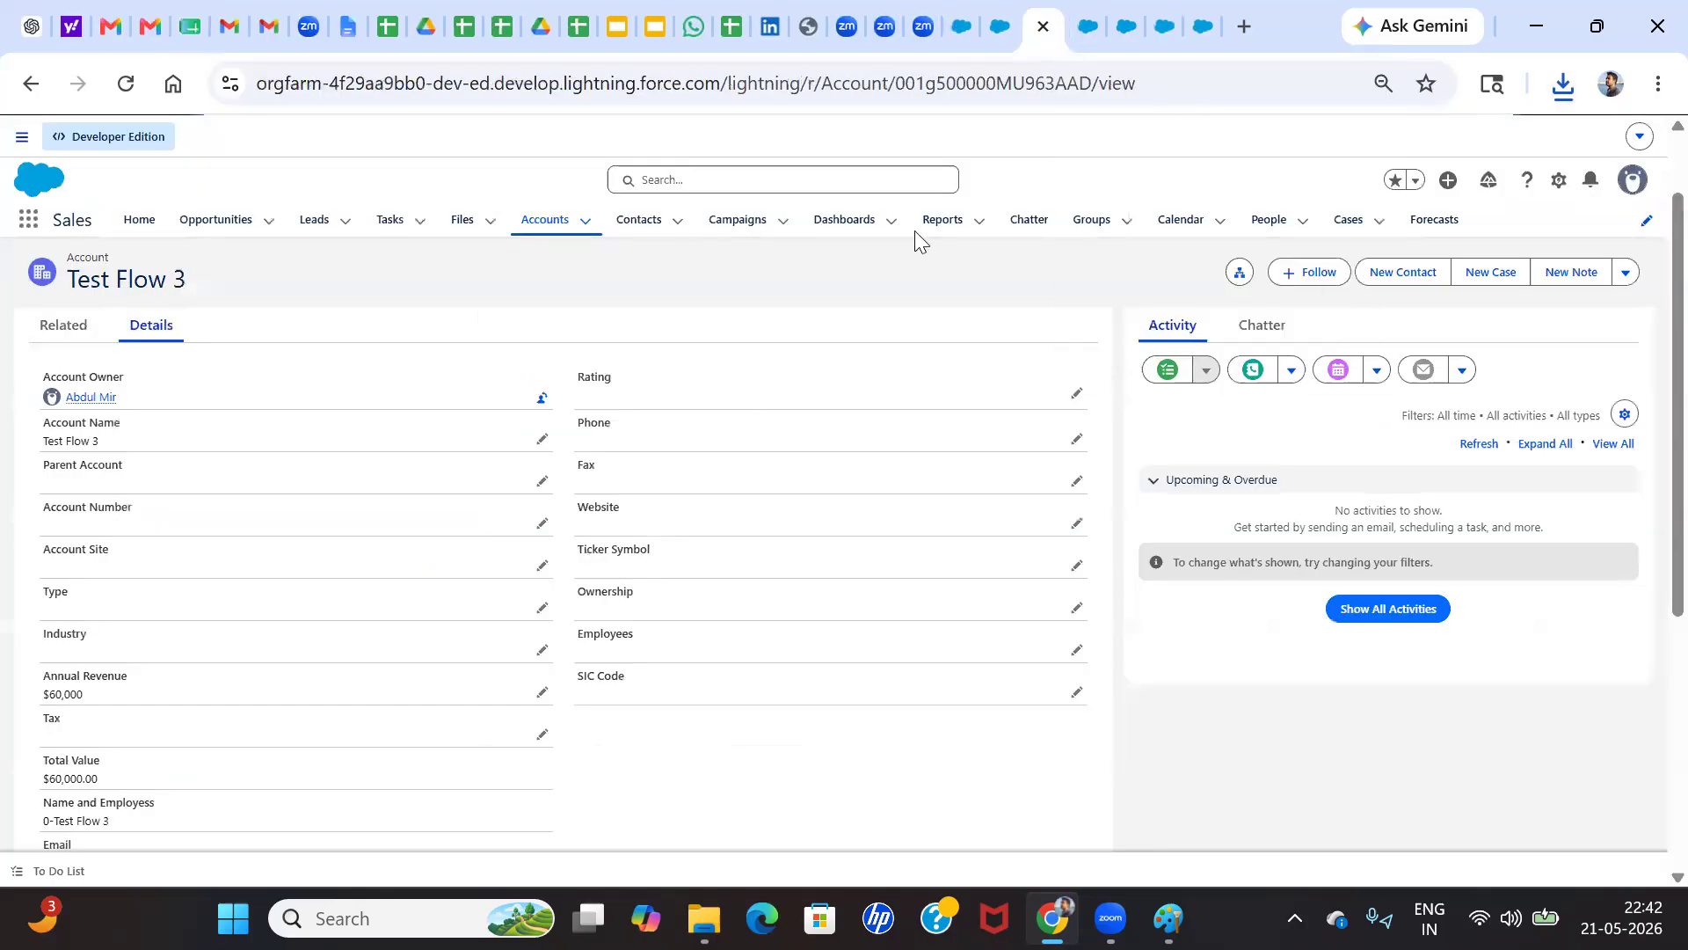
left_click(1089, 27)
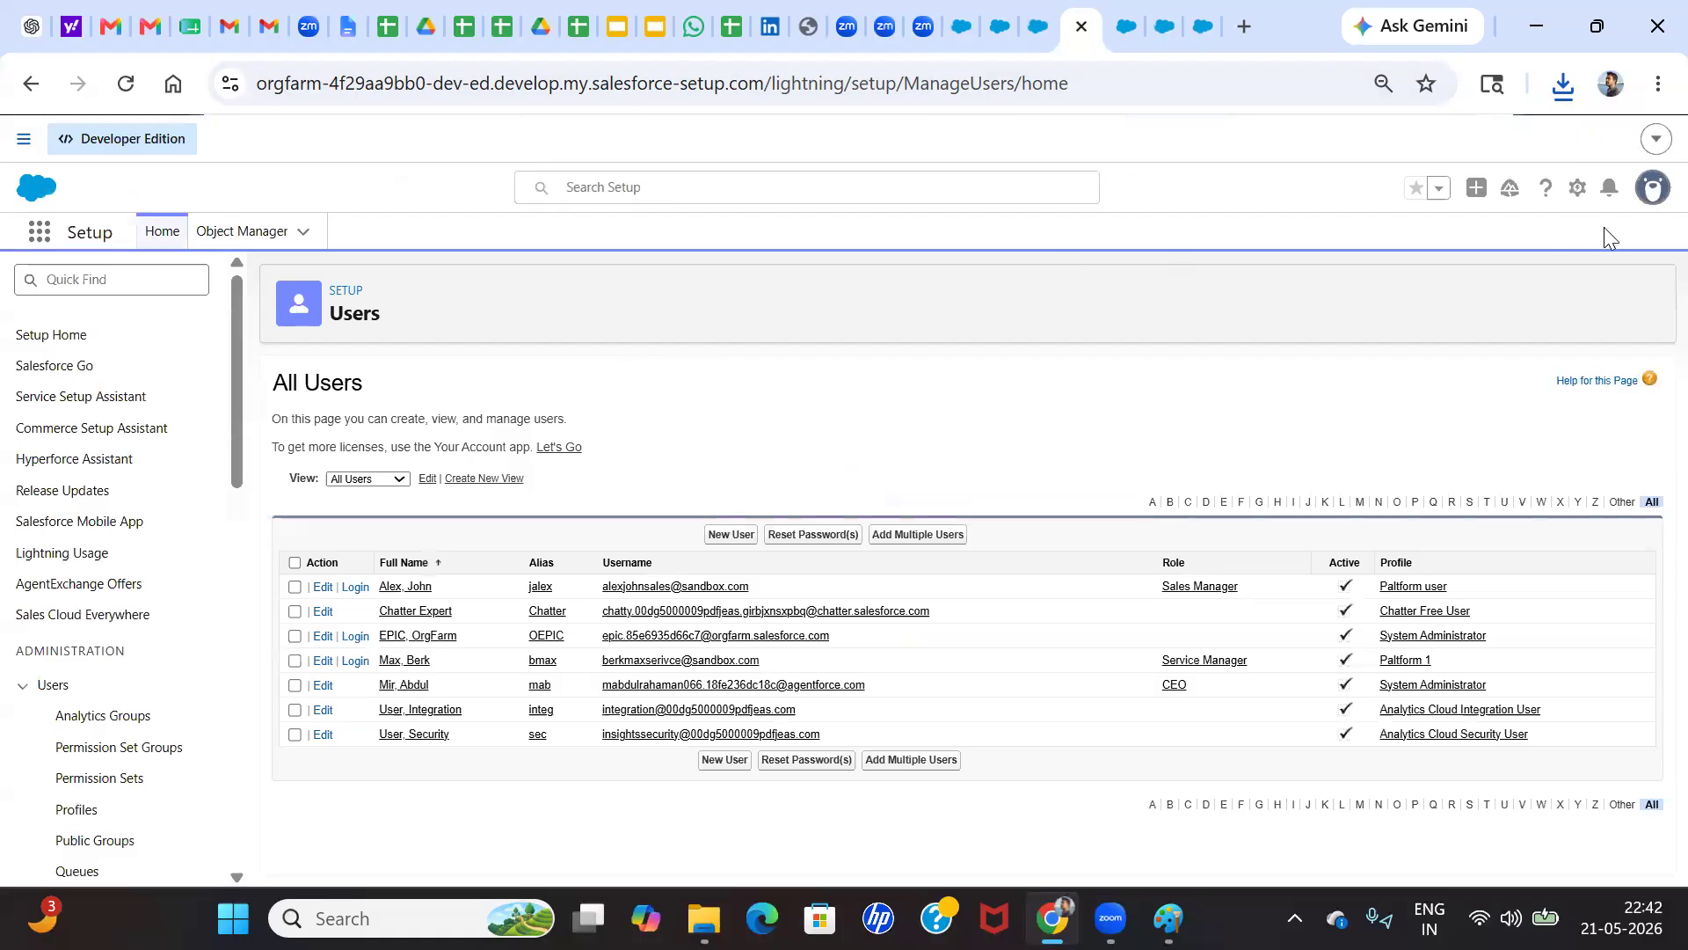
left_click(1652, 201)
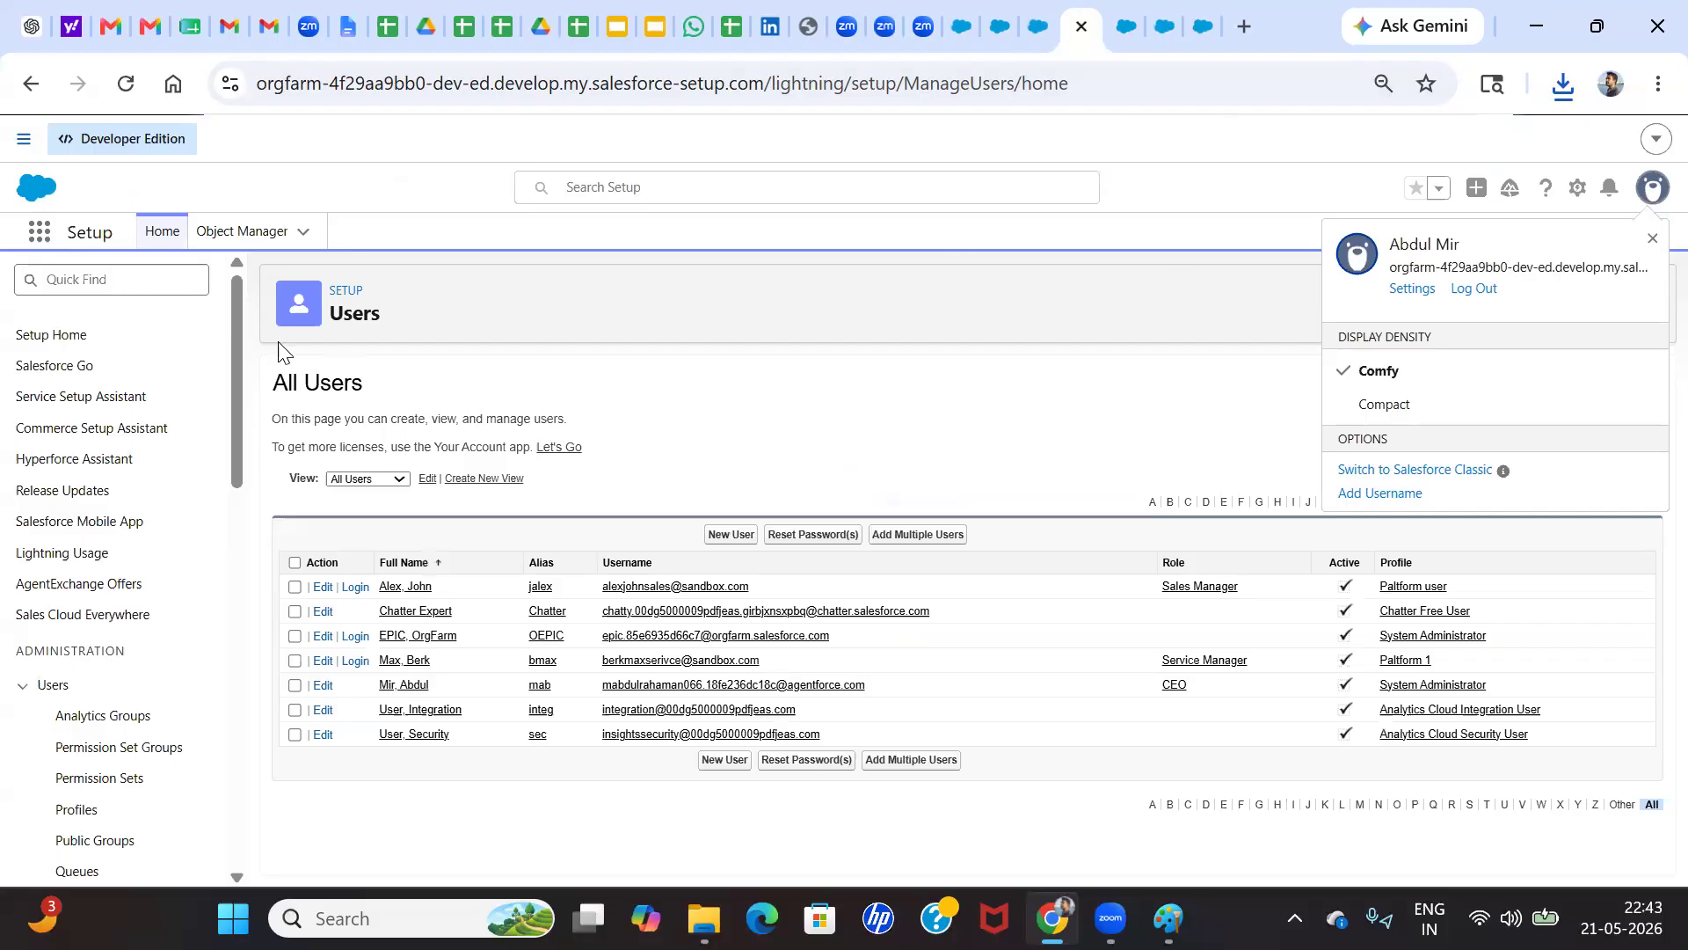
left_click(125, 281)
type("d")
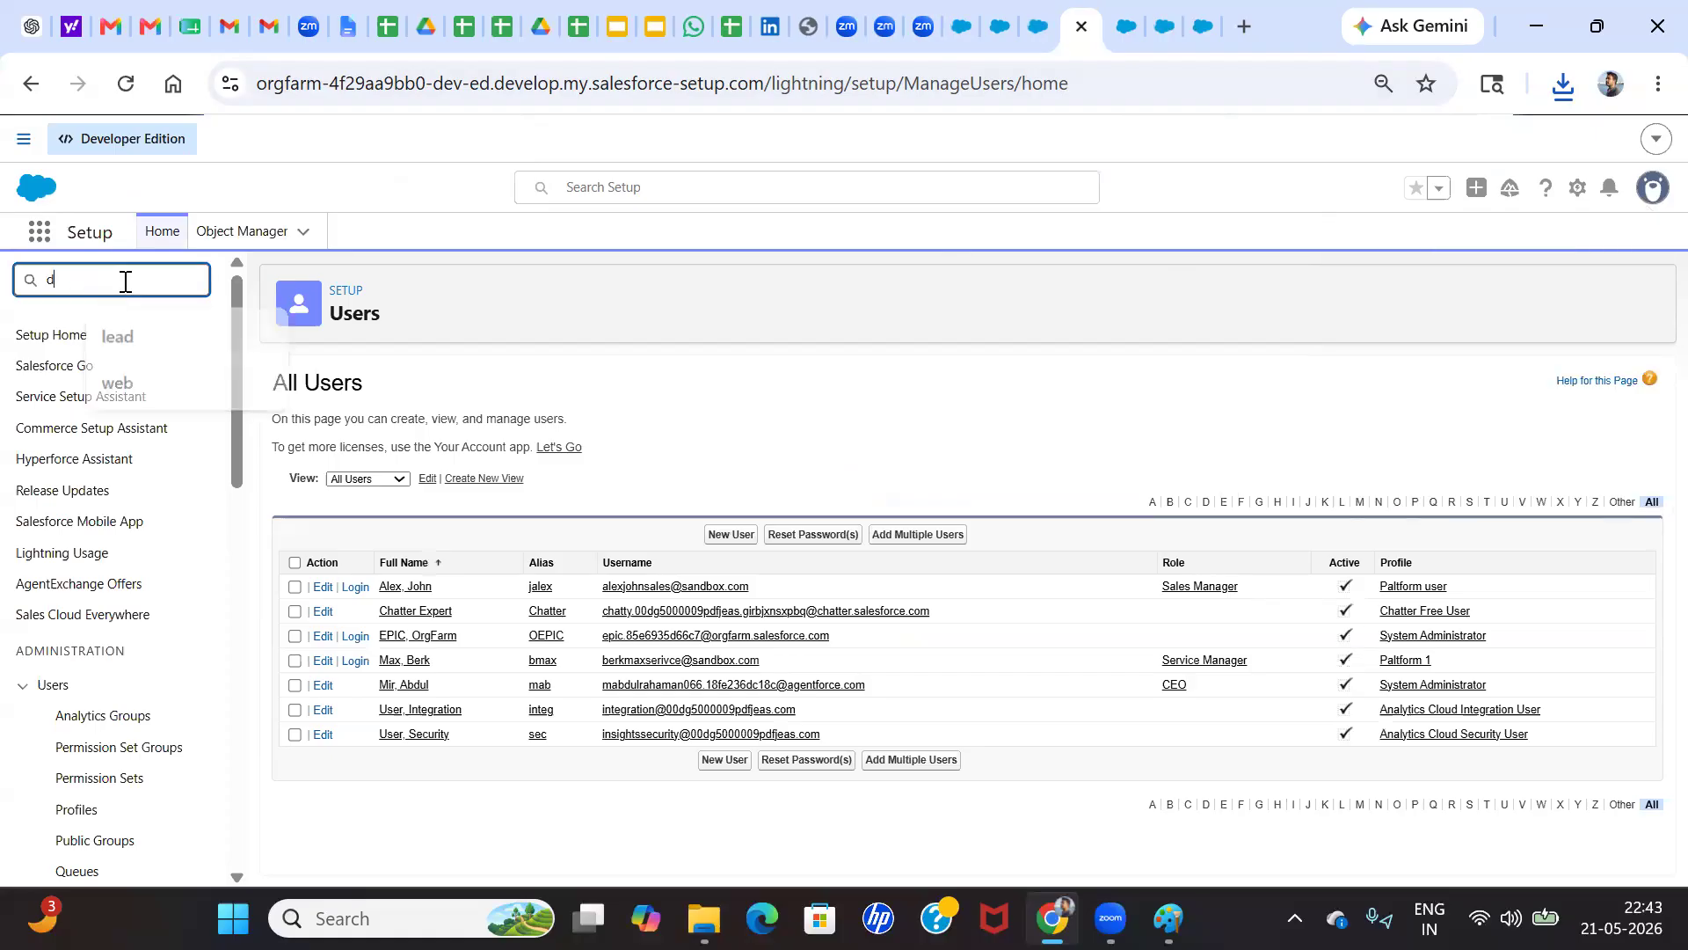
type("ata impor")
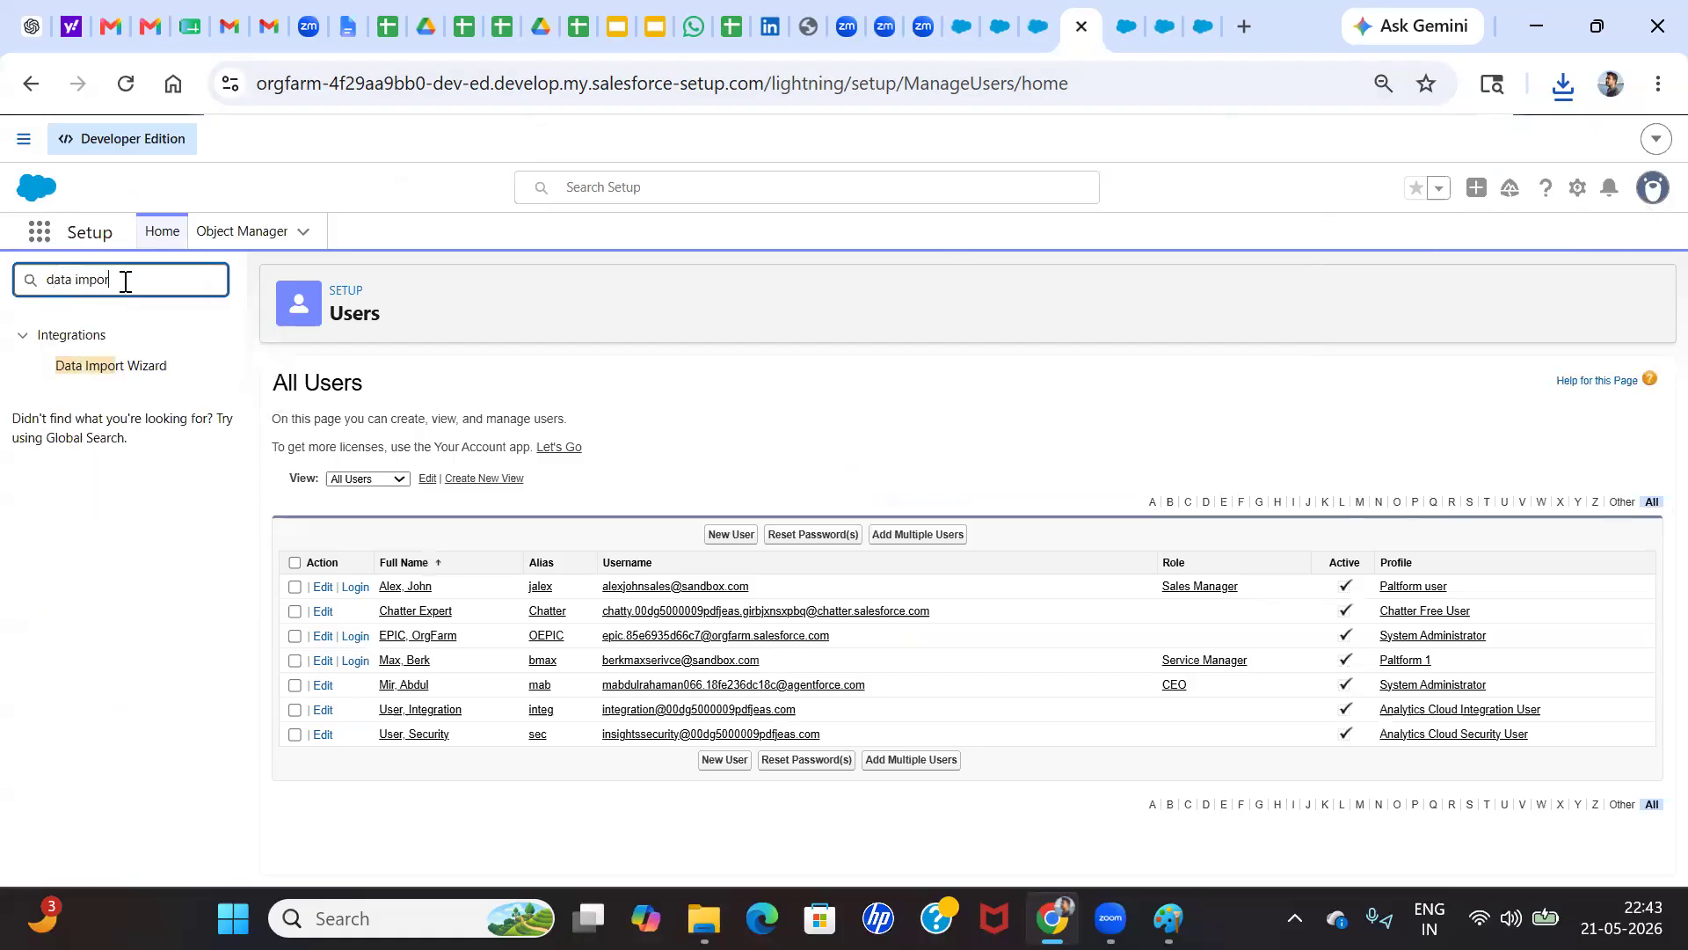
left_click(106, 374)
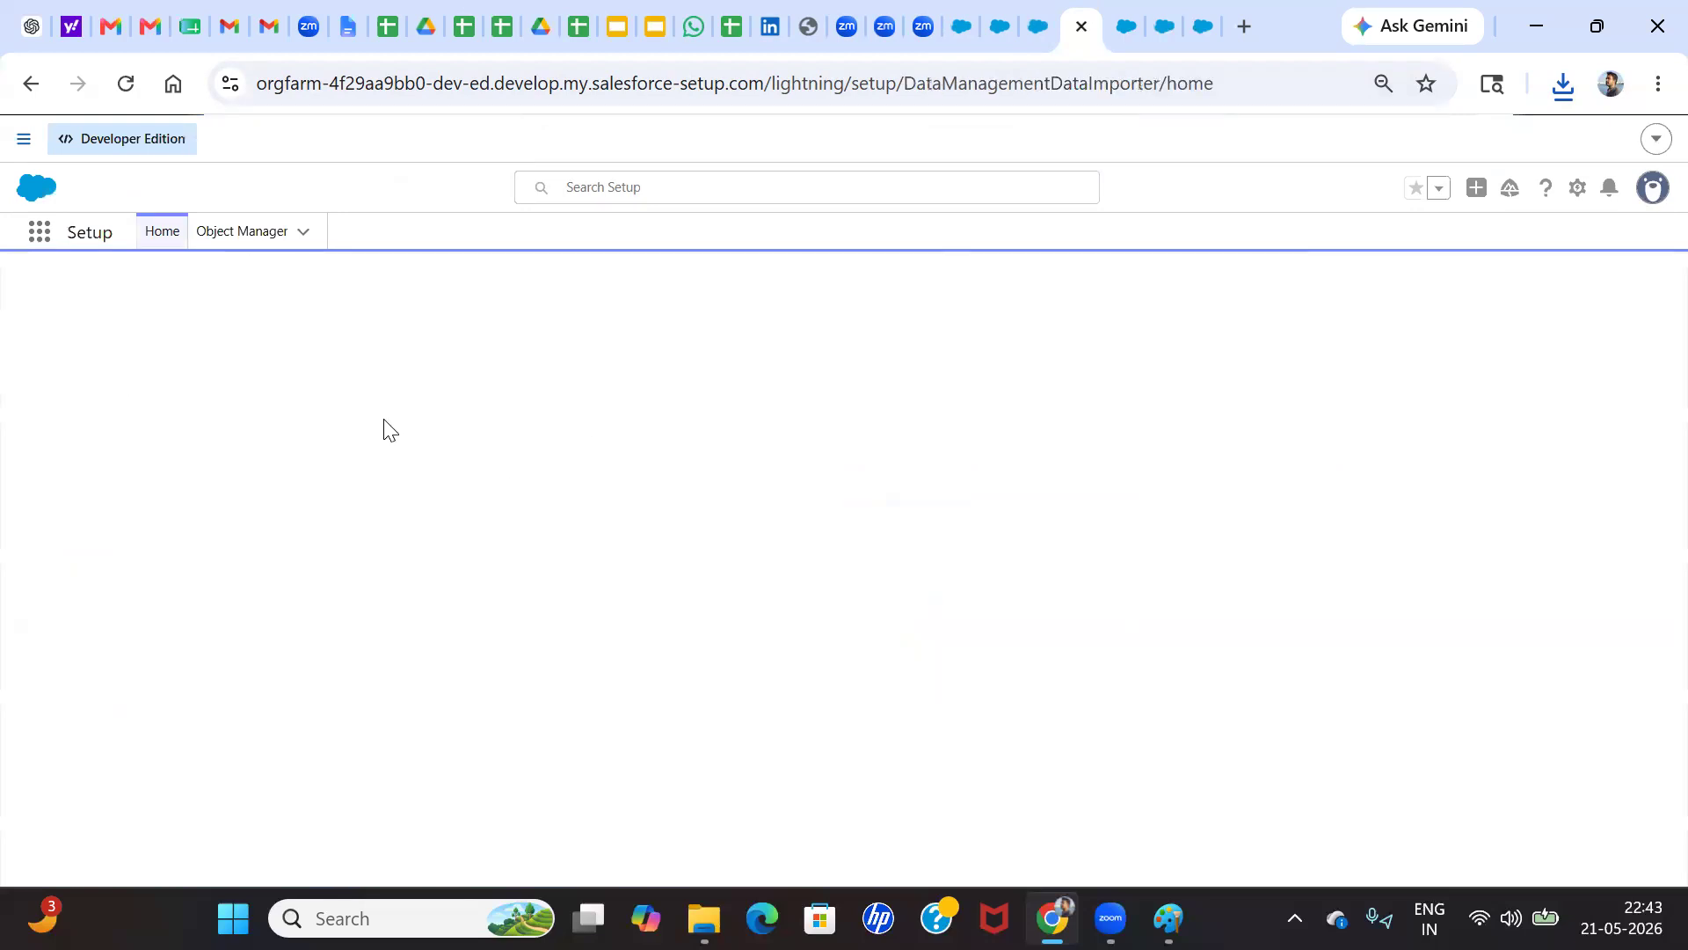
scroll(400, 571, "down", 4)
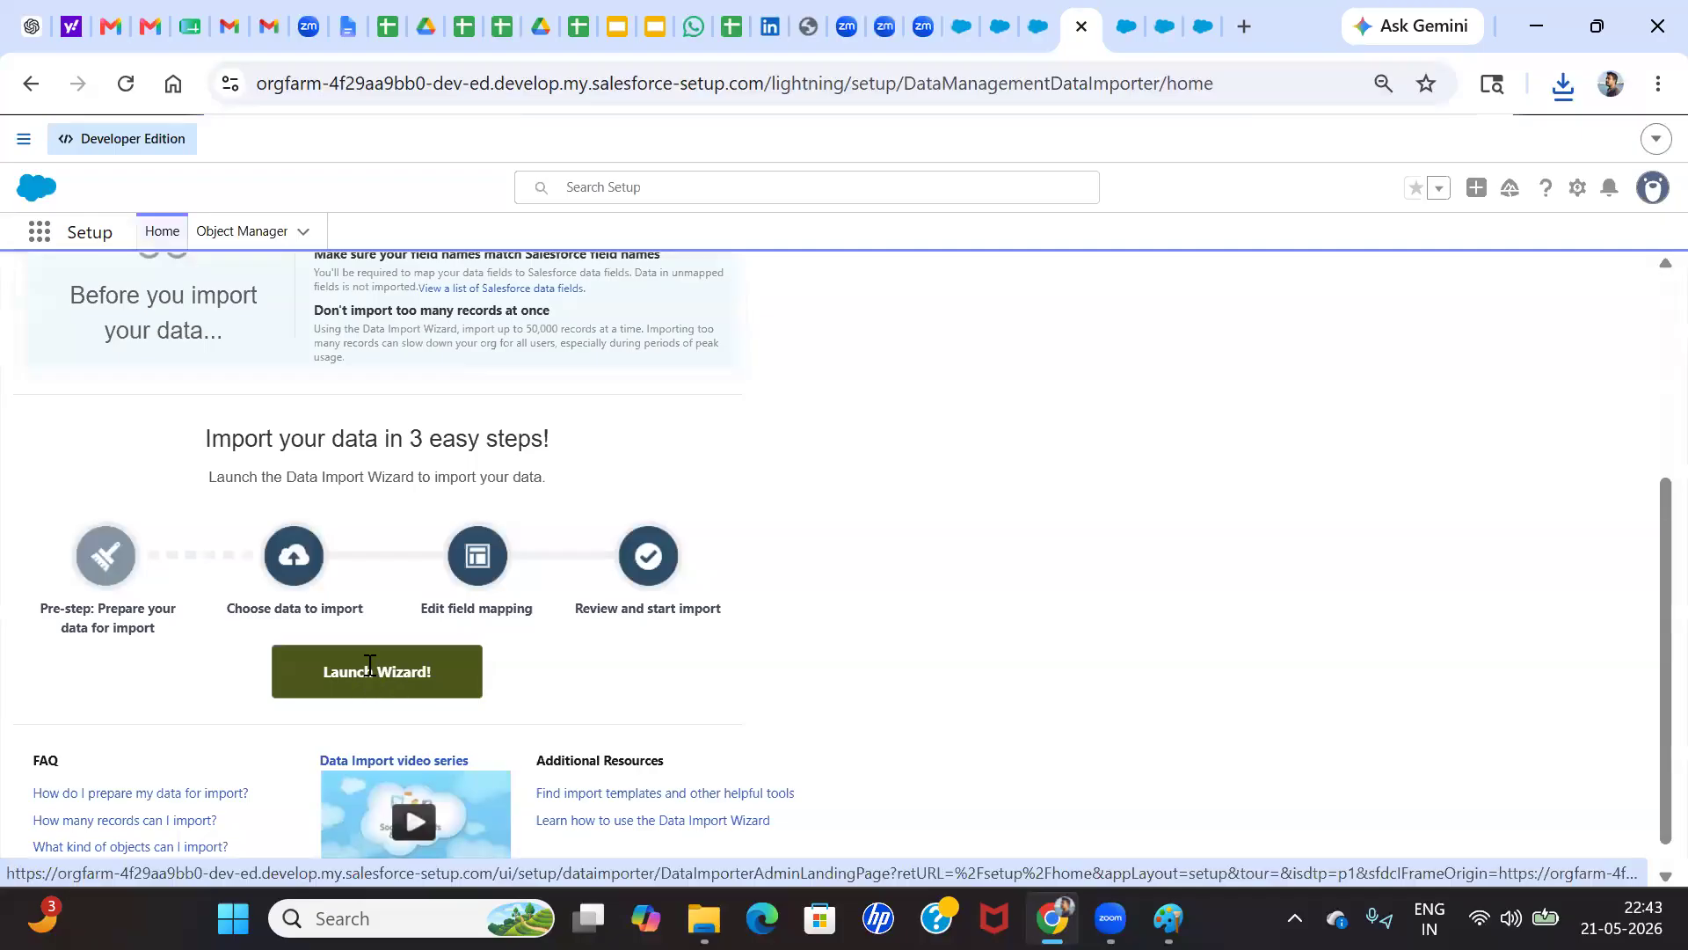
left_click(369, 673)
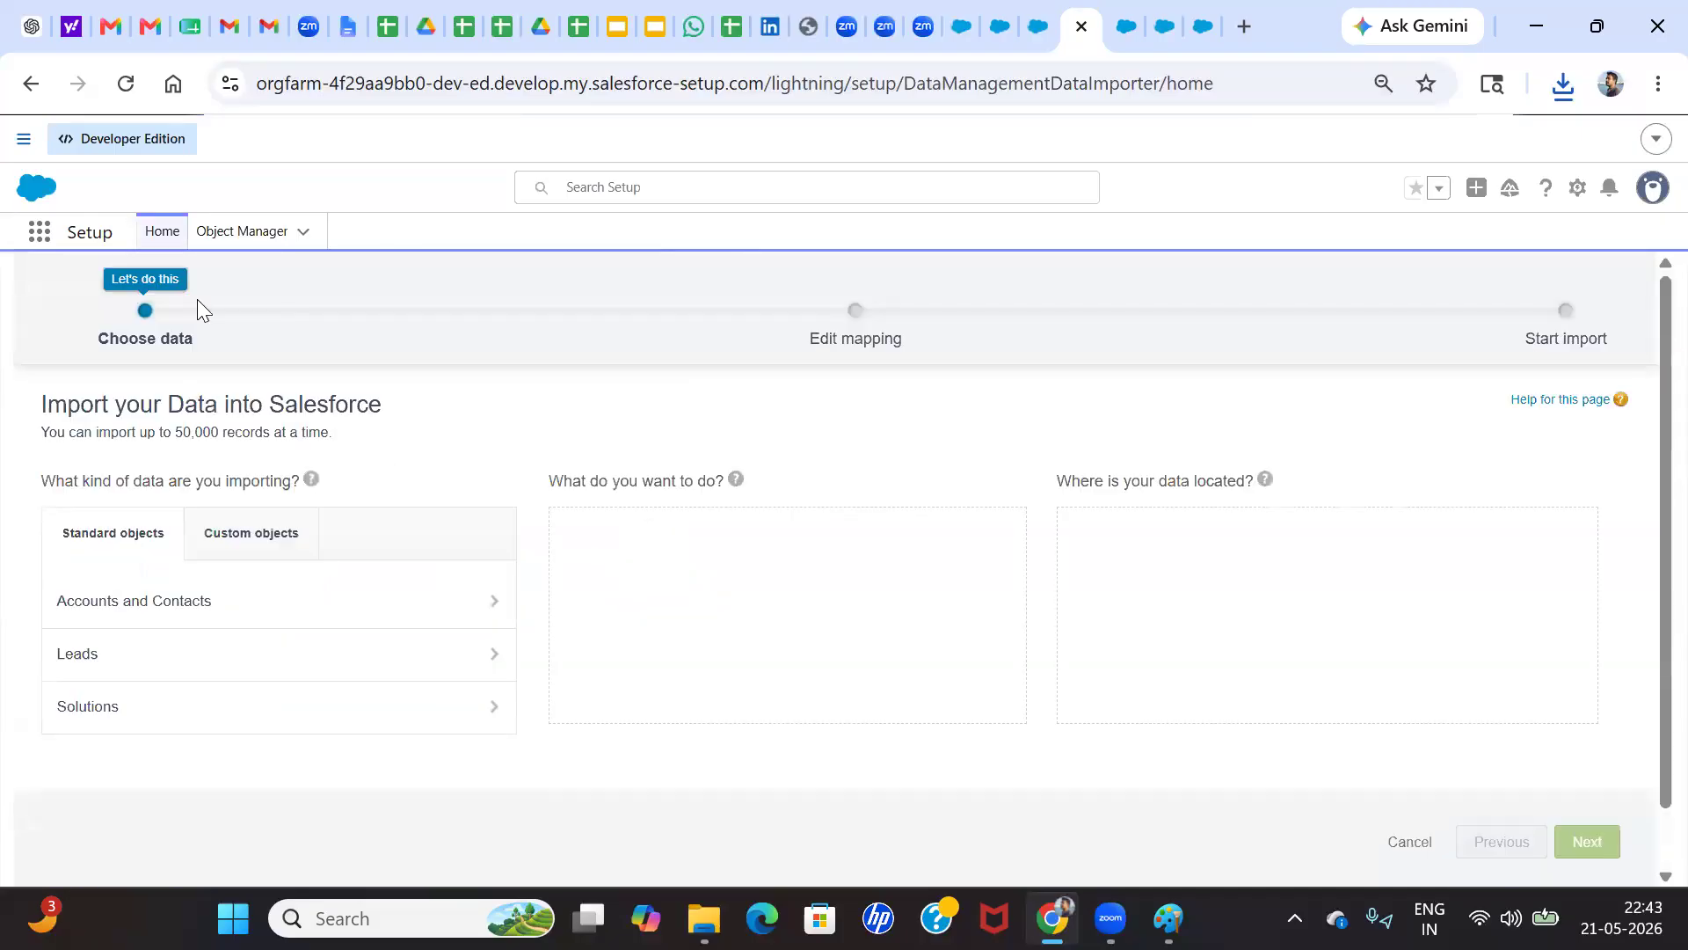
Highlight the wizard's 50,000-record import limit and look over the rows of the Zepto Customer Data spreadsheet
double_click(191, 432)
left_click(188, 19)
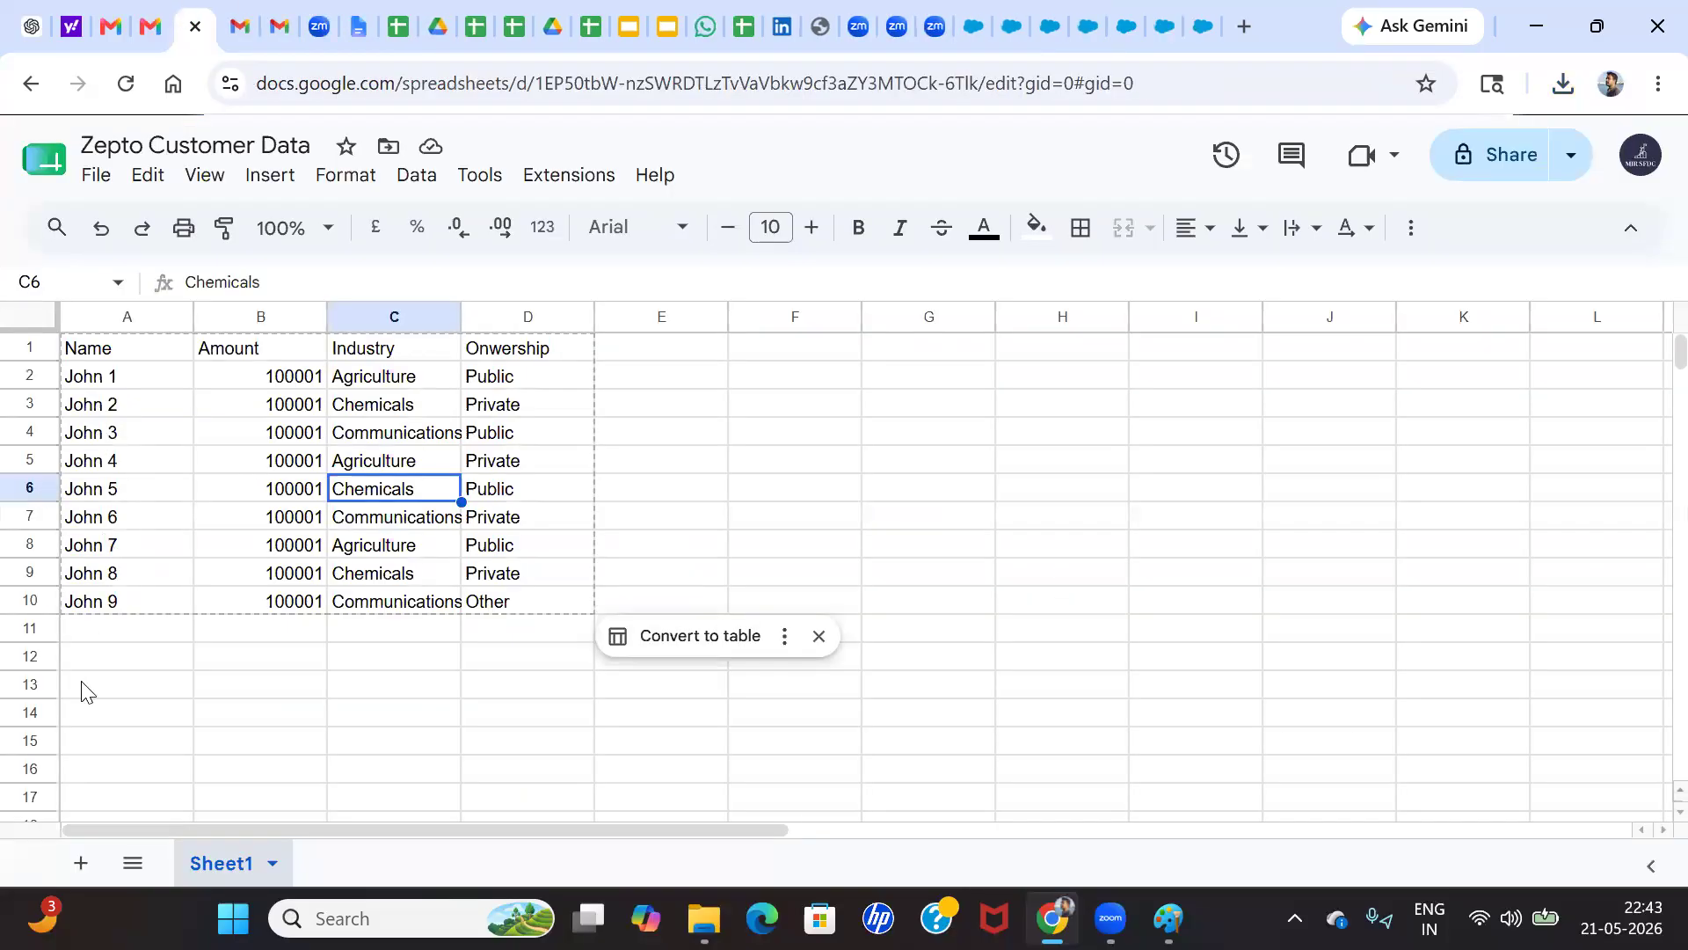
scroll(178, 661, "down", 20)
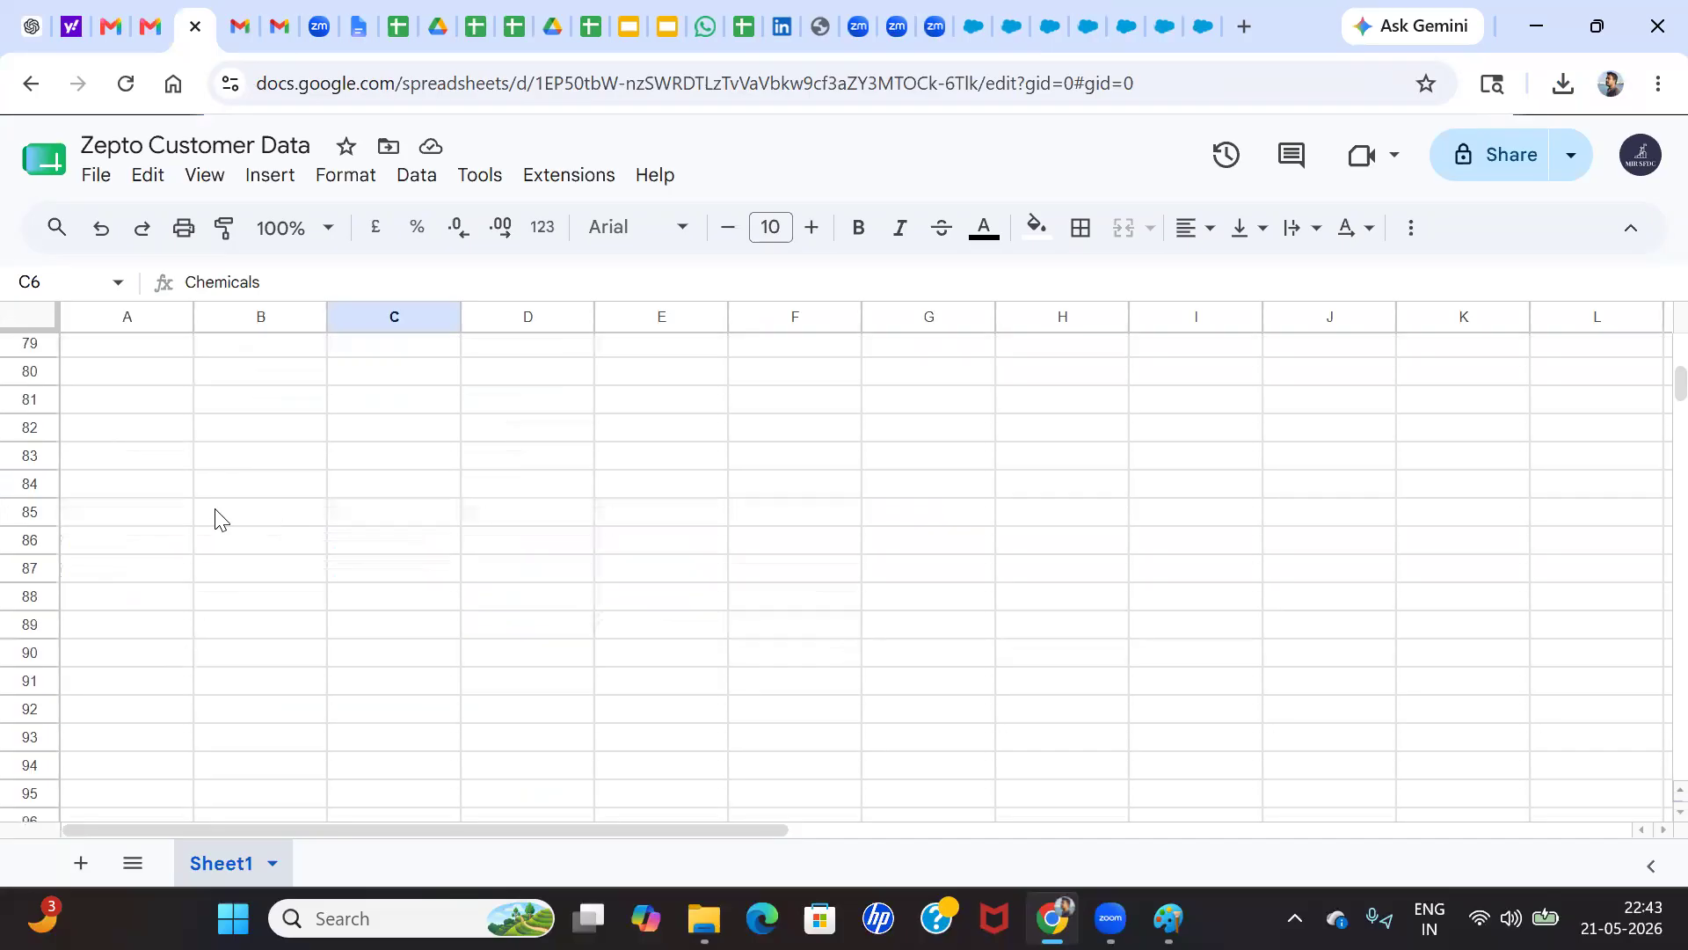
left_click(1192, 19)
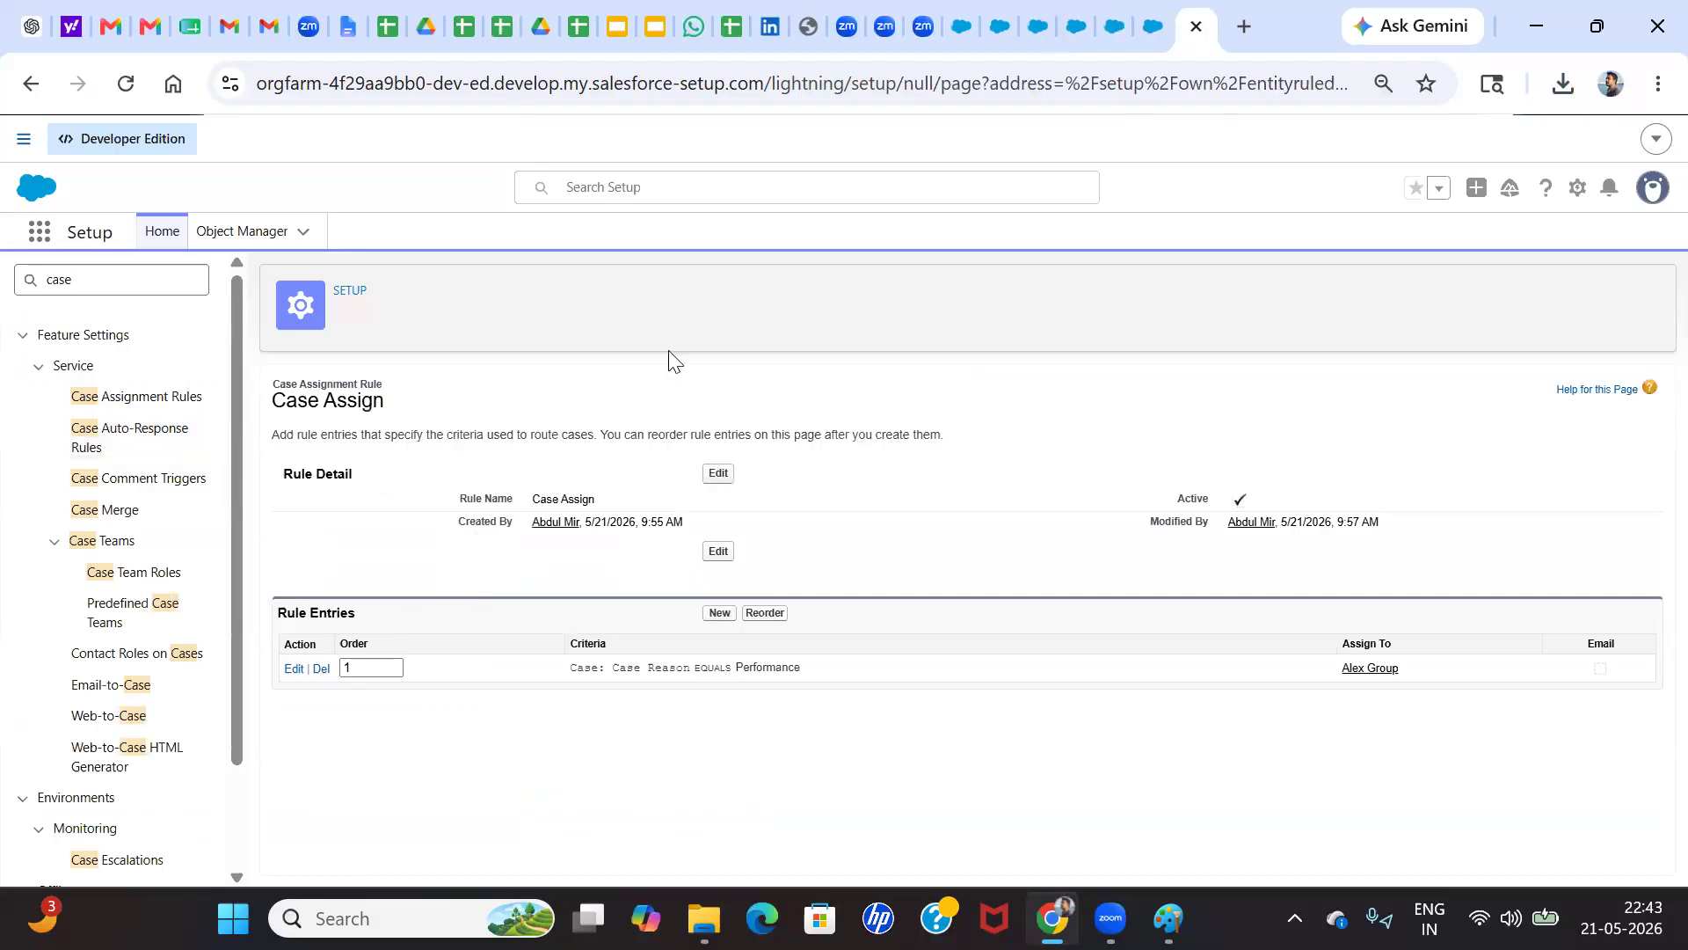
left_click(996, 21)
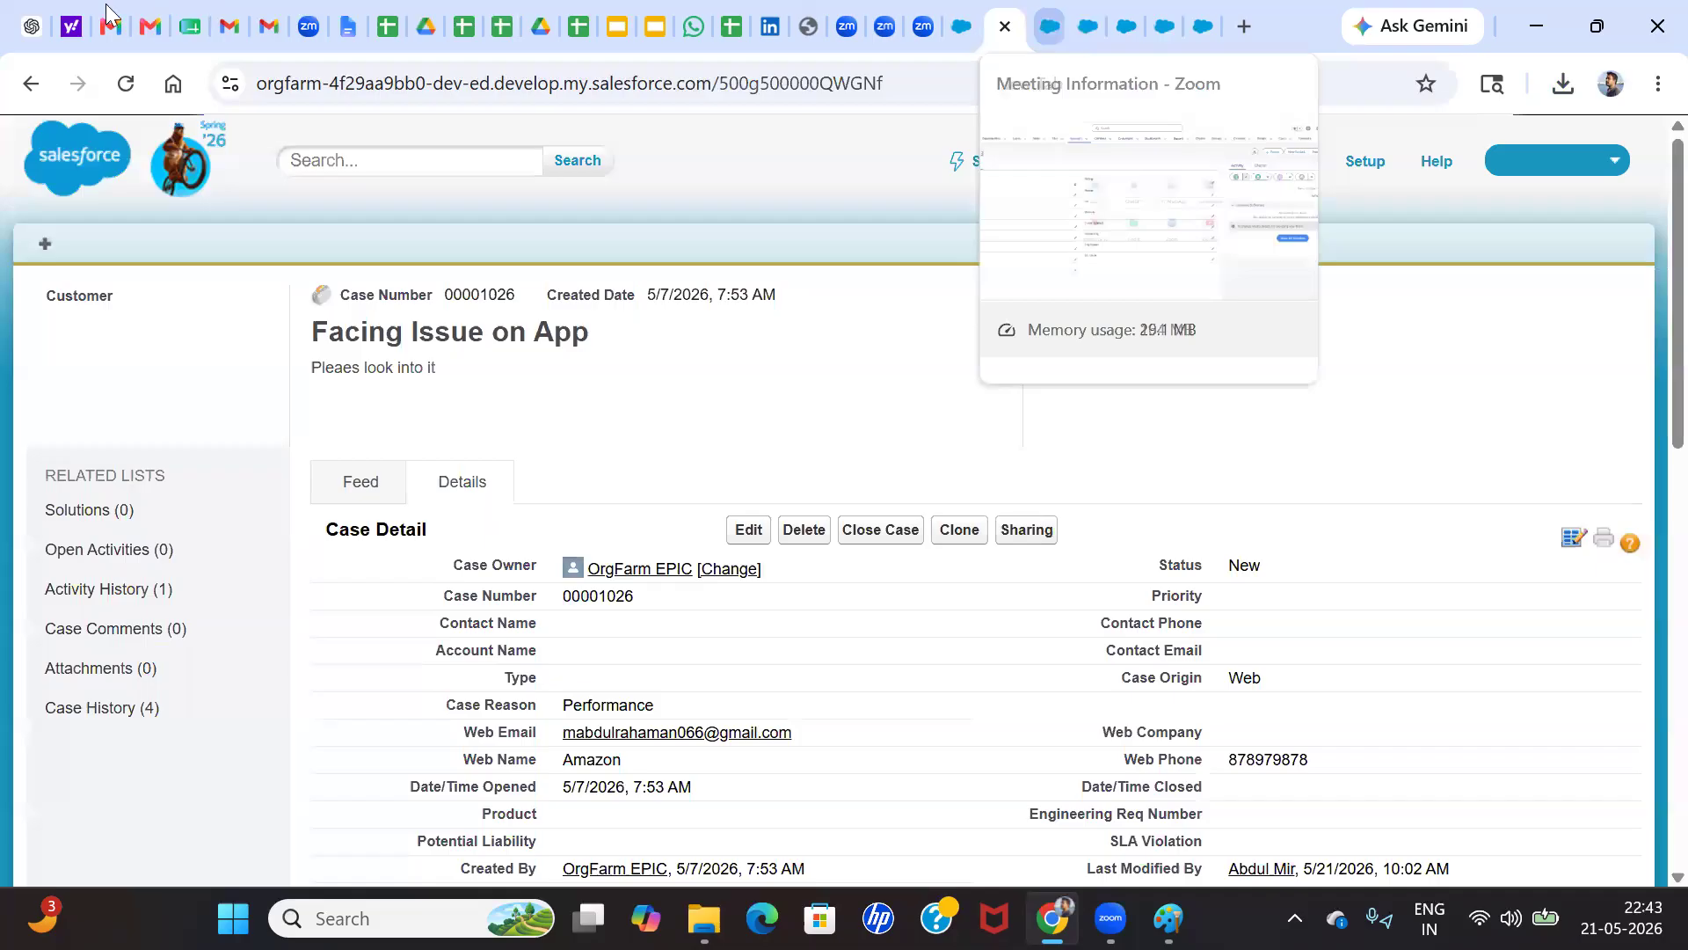
left_click(177, 4)
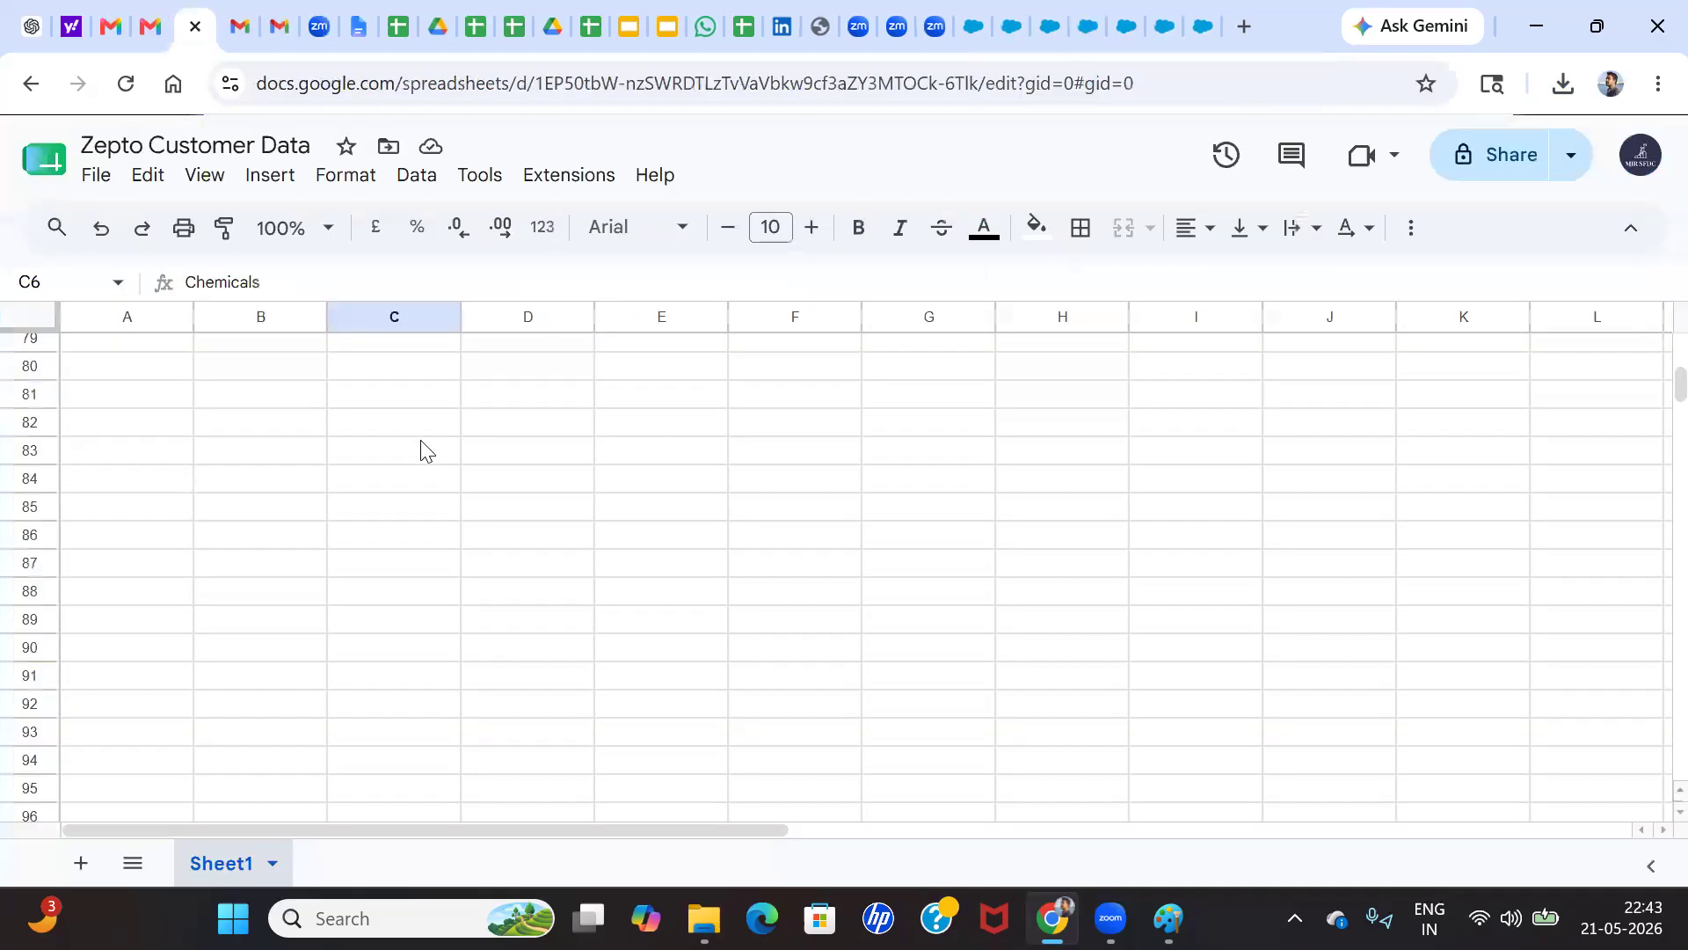
left_click(1204, 11)
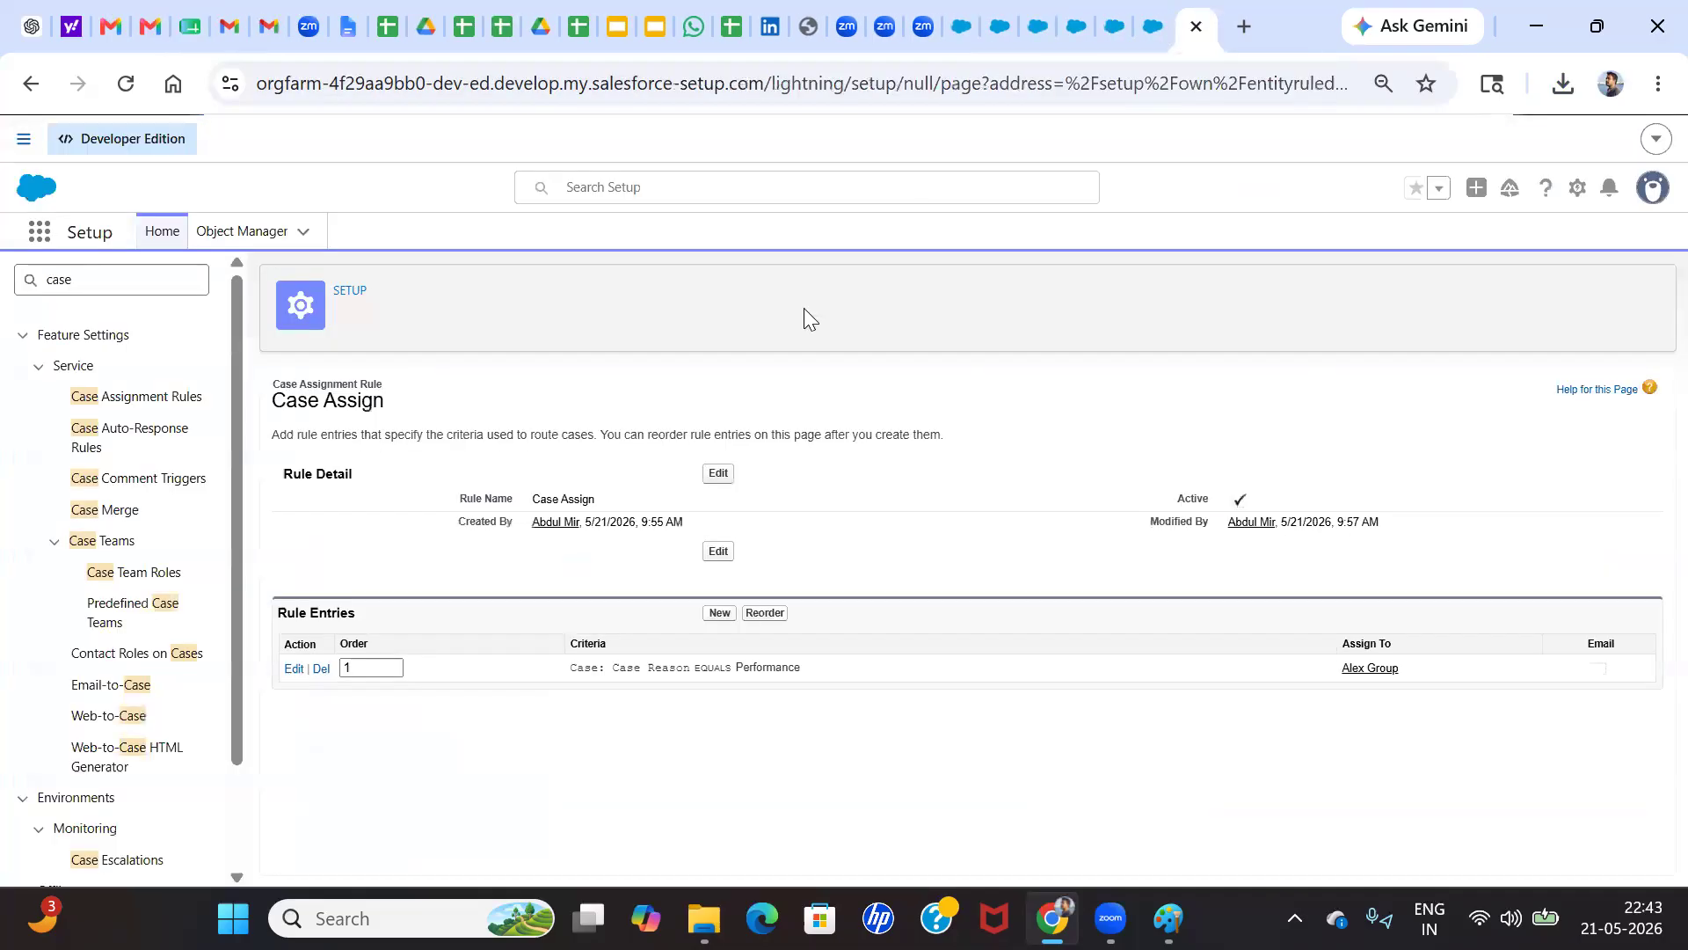
left_click(1036, 20)
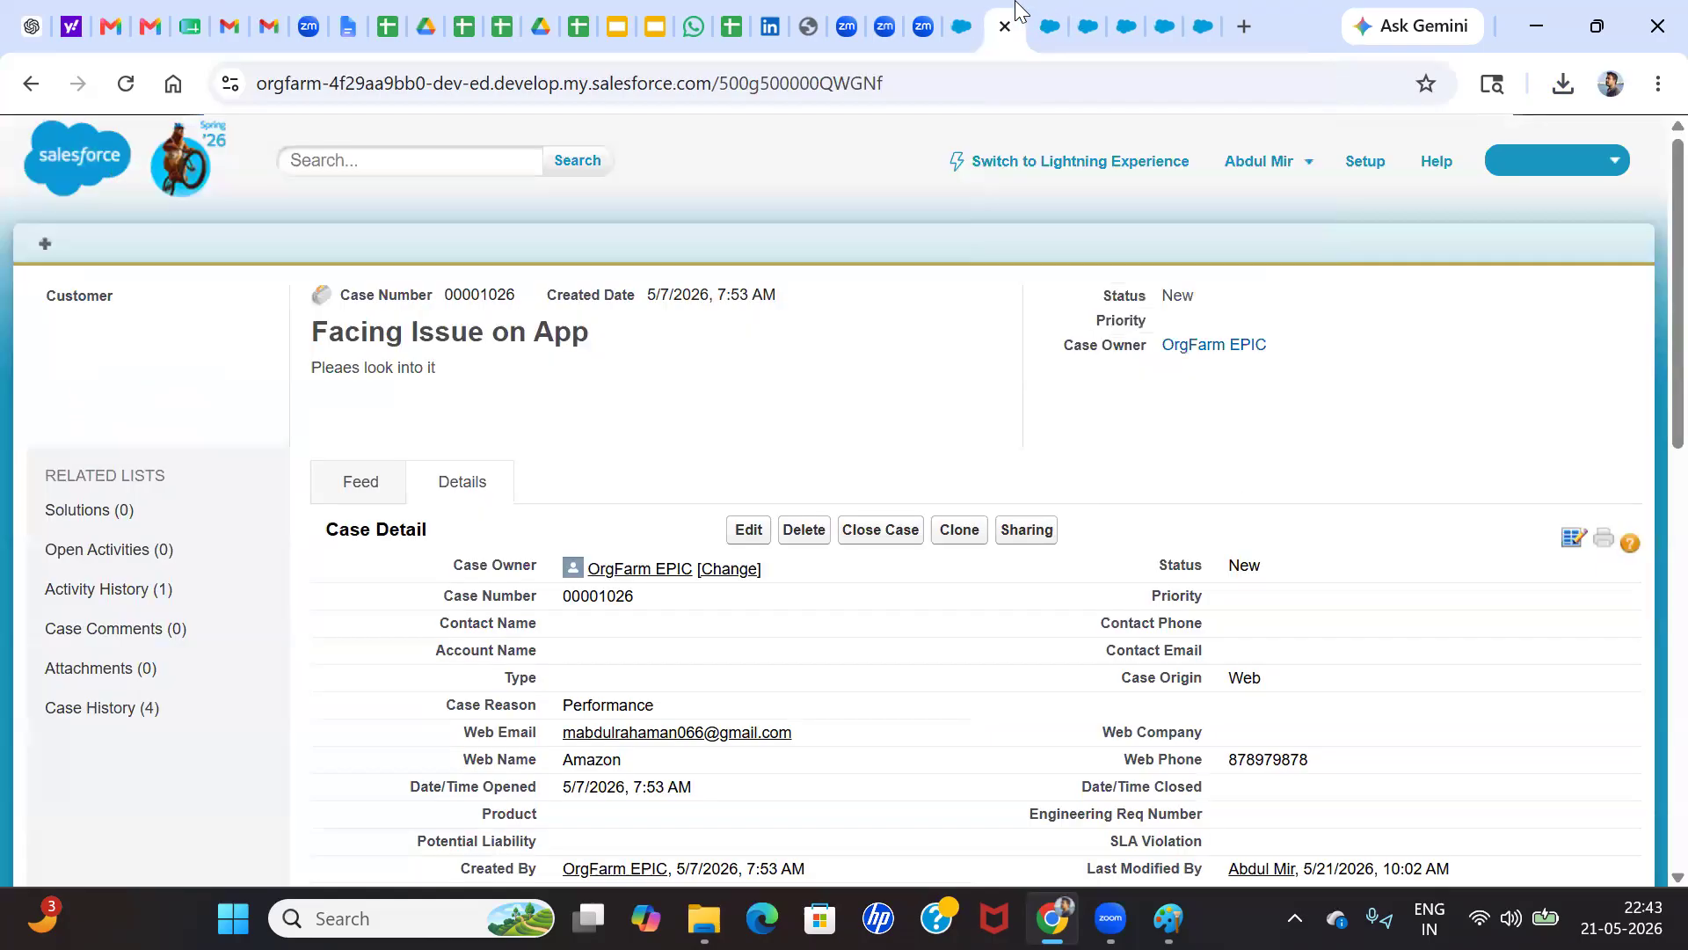
Switch to Paint, add the text "Data Loader" beside the upper rectangle of the diagram and highlight it
left_click(1169, 918)
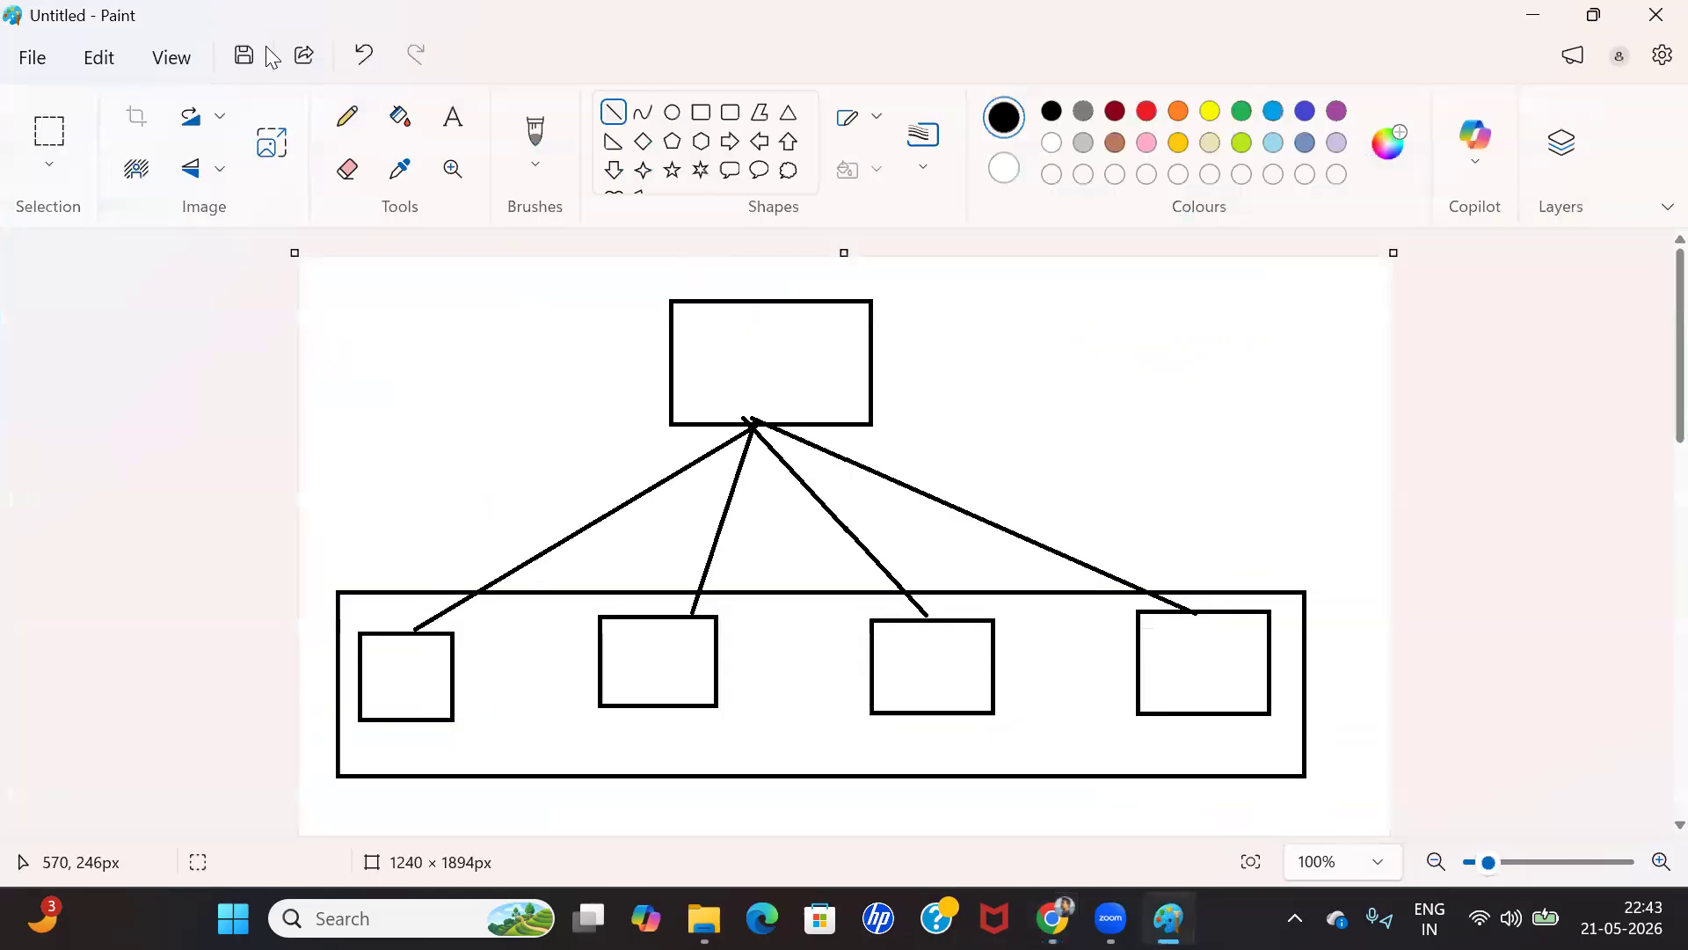
left_click(453, 116)
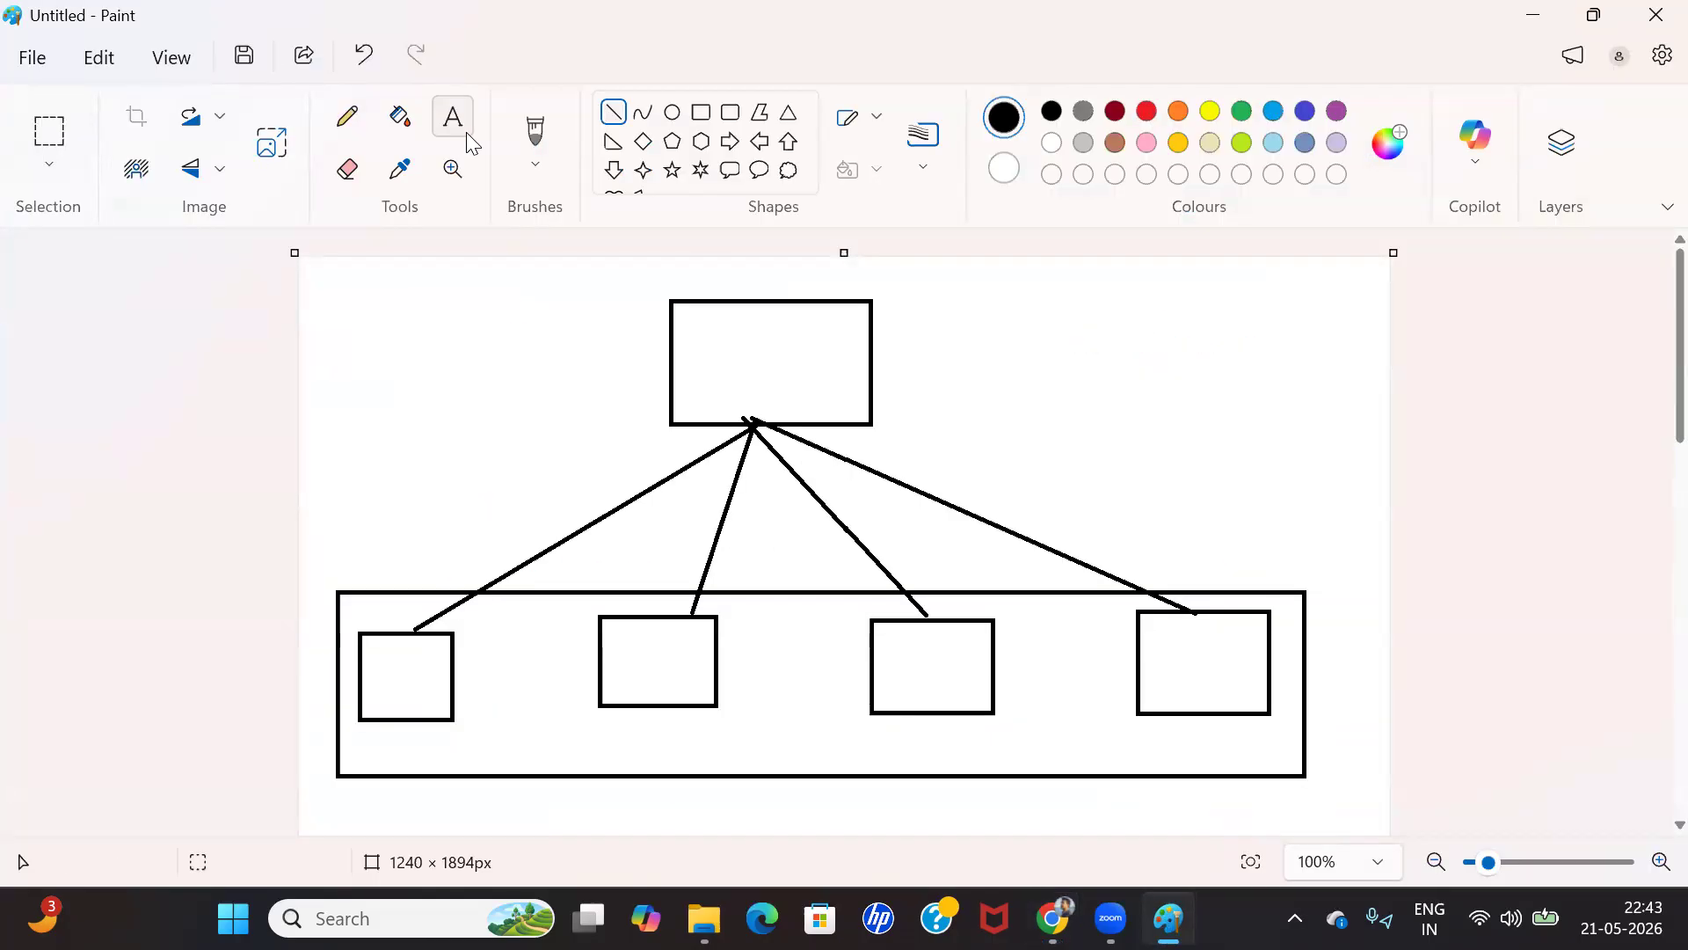
left_click(1001, 334)
type("Data Loader")
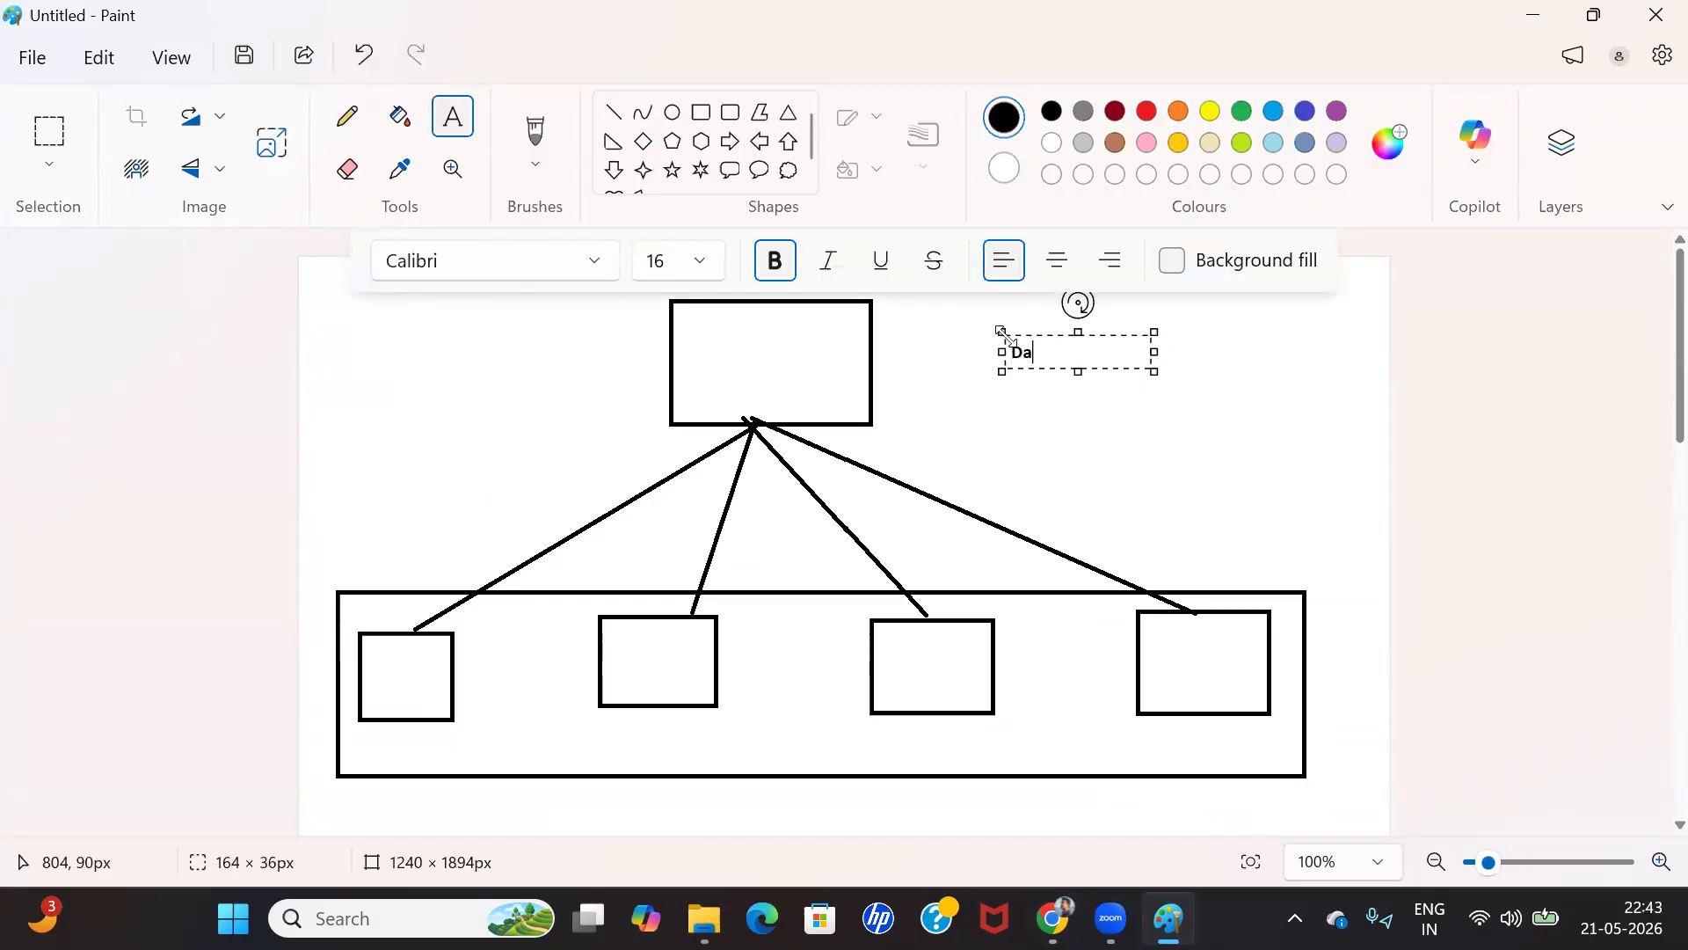
triple_click(1075, 354)
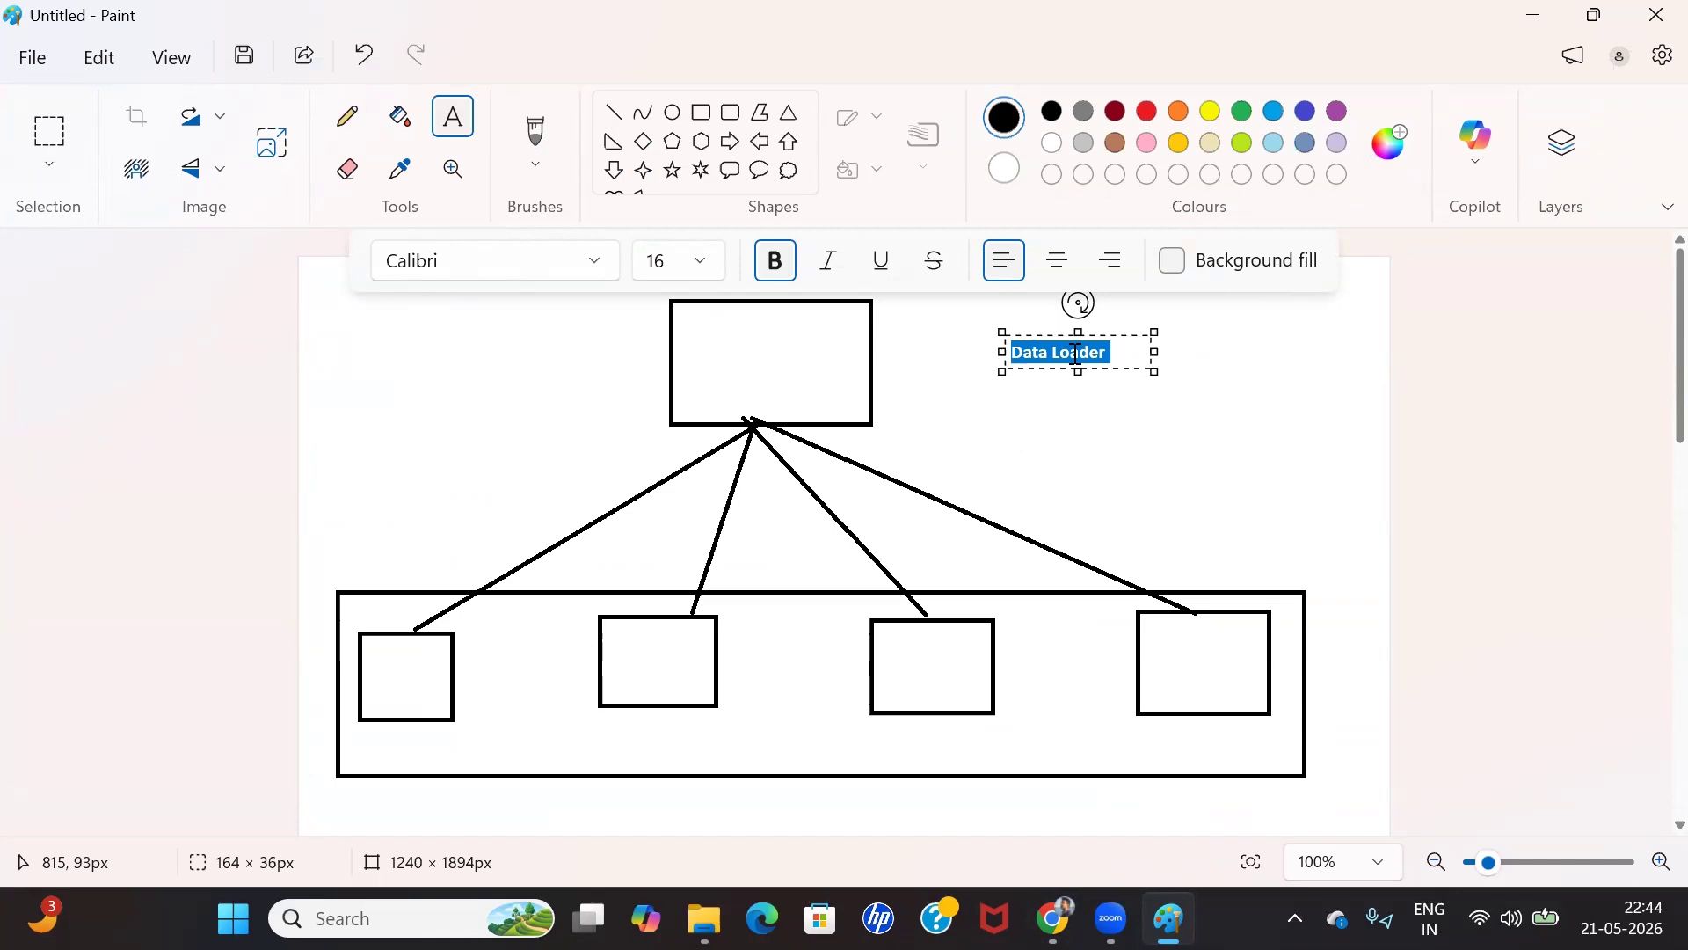
left_click(1065, 354)
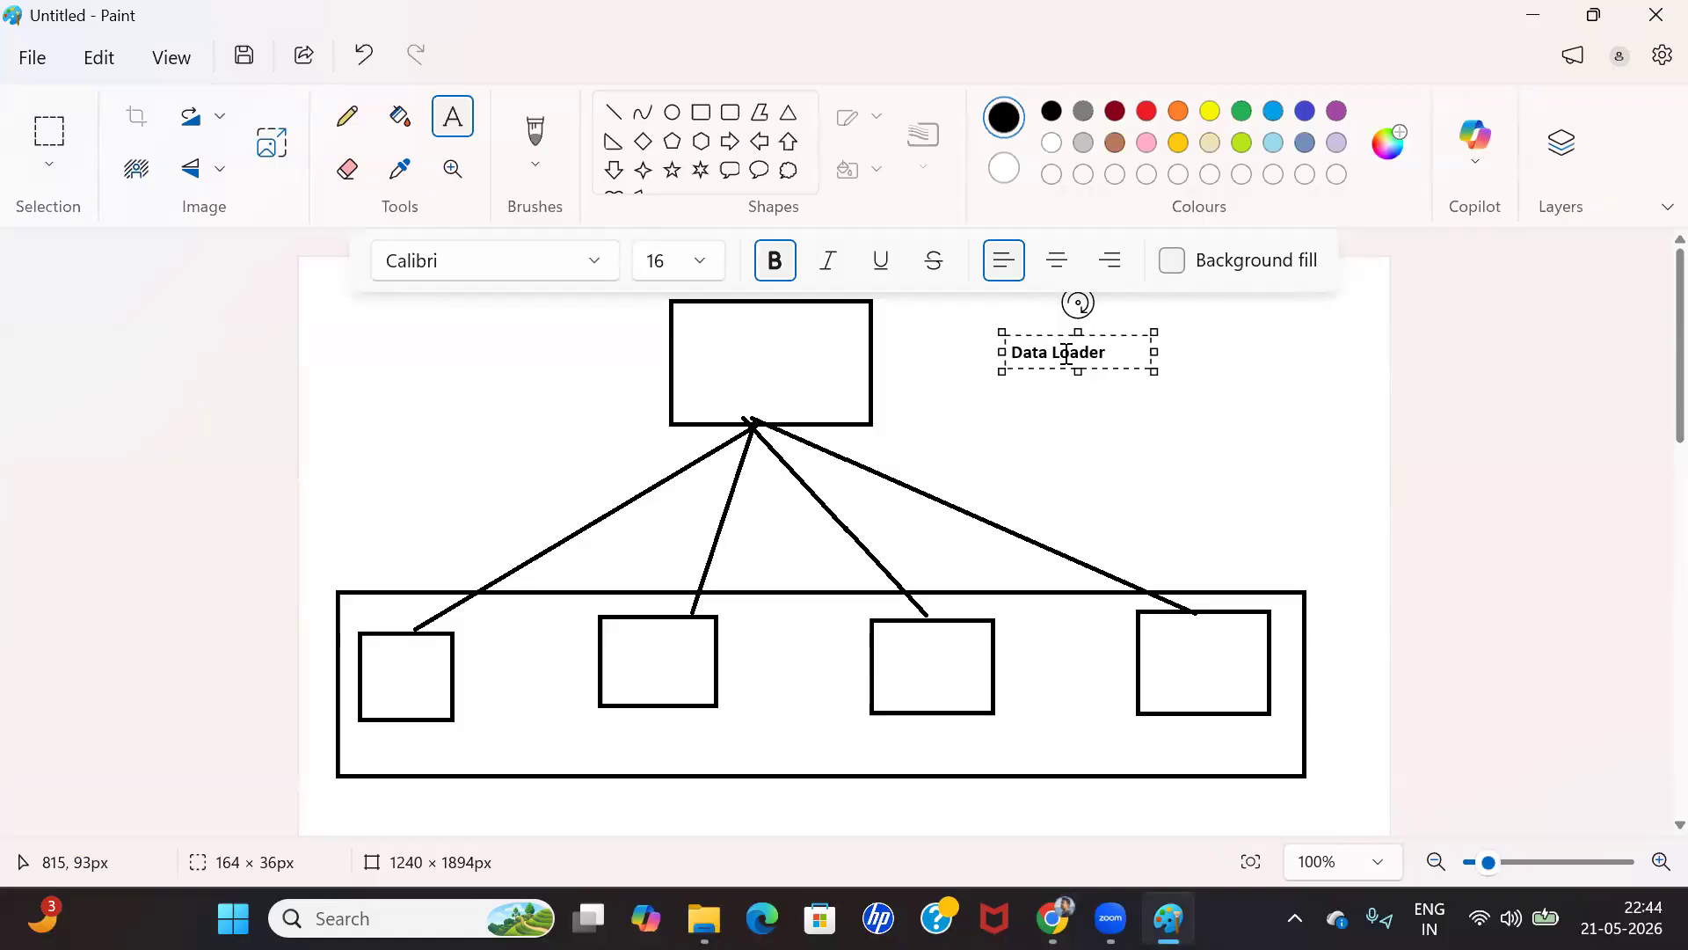
key("ctrl+a")
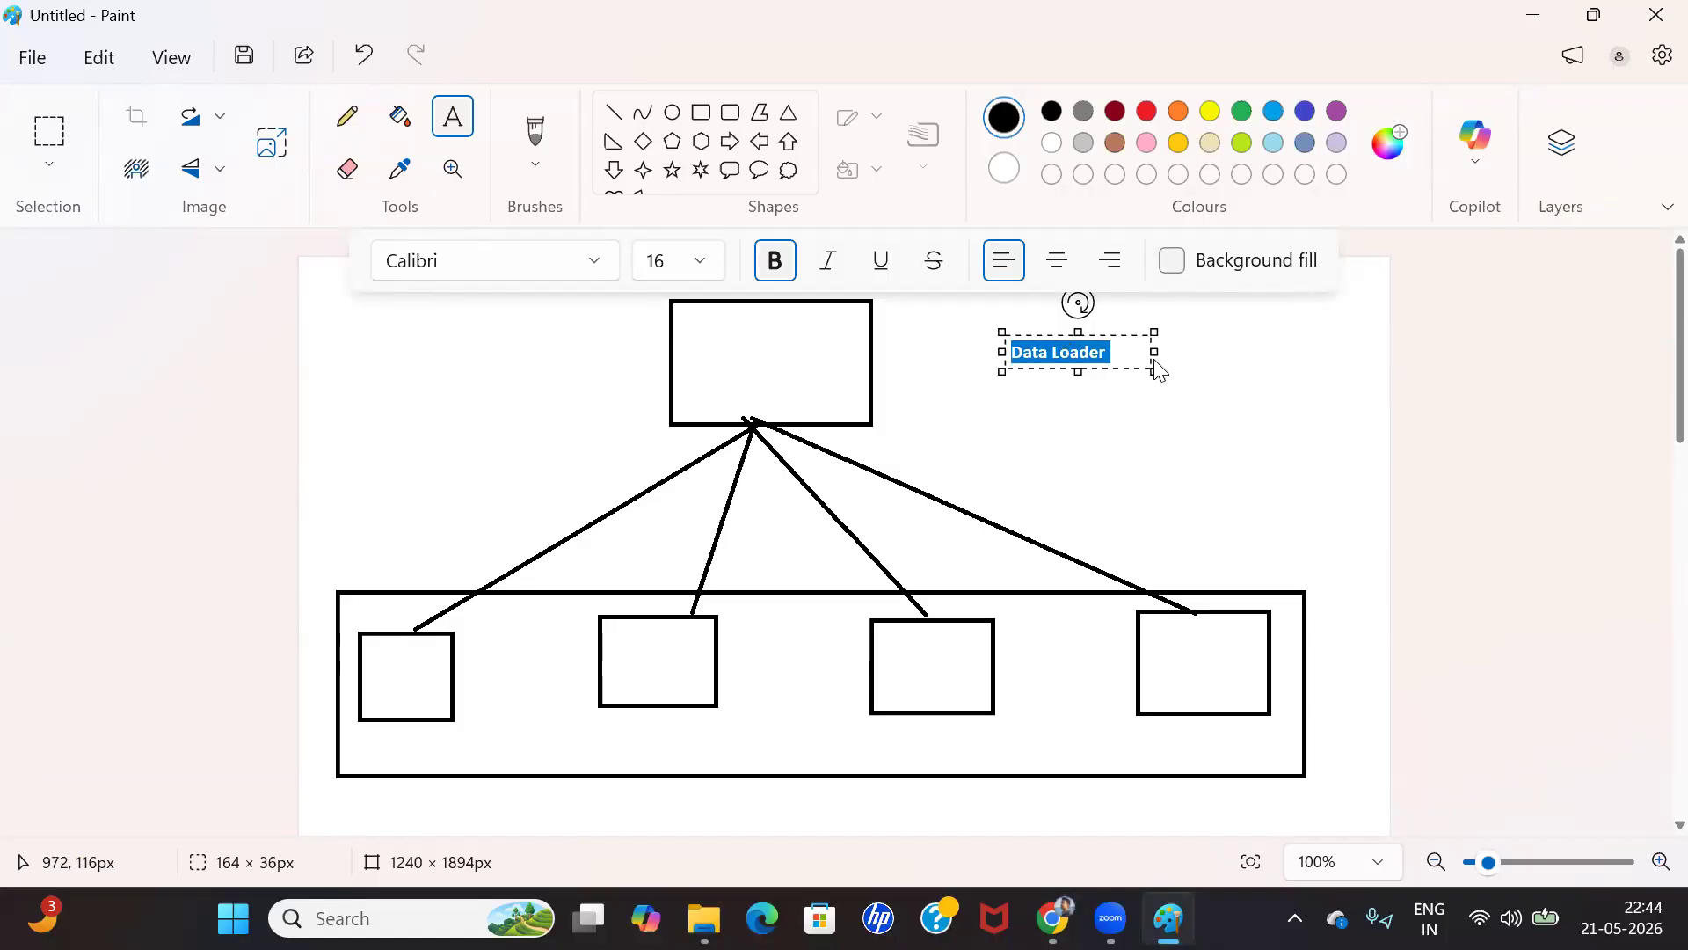
Return to the Data Import Wizard in Salesforce and choose to add new records for Accounts and Contacts
key("alt+Tab")
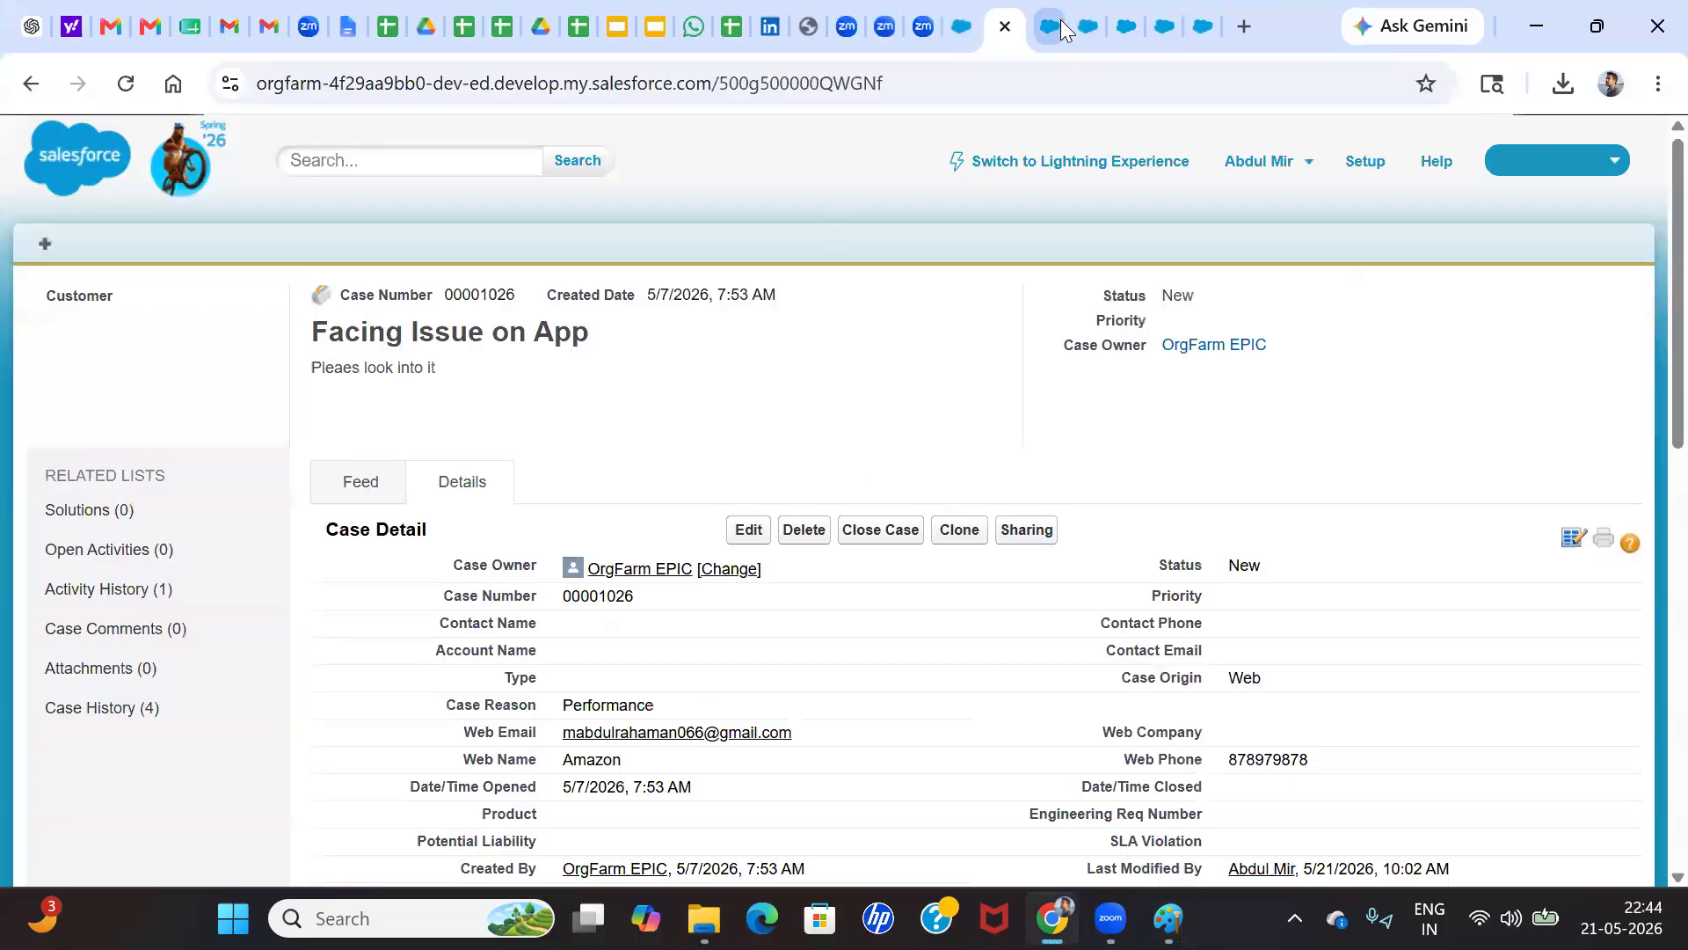
left_click(1061, 19)
left_click(1090, 22)
left_click(1123, 15)
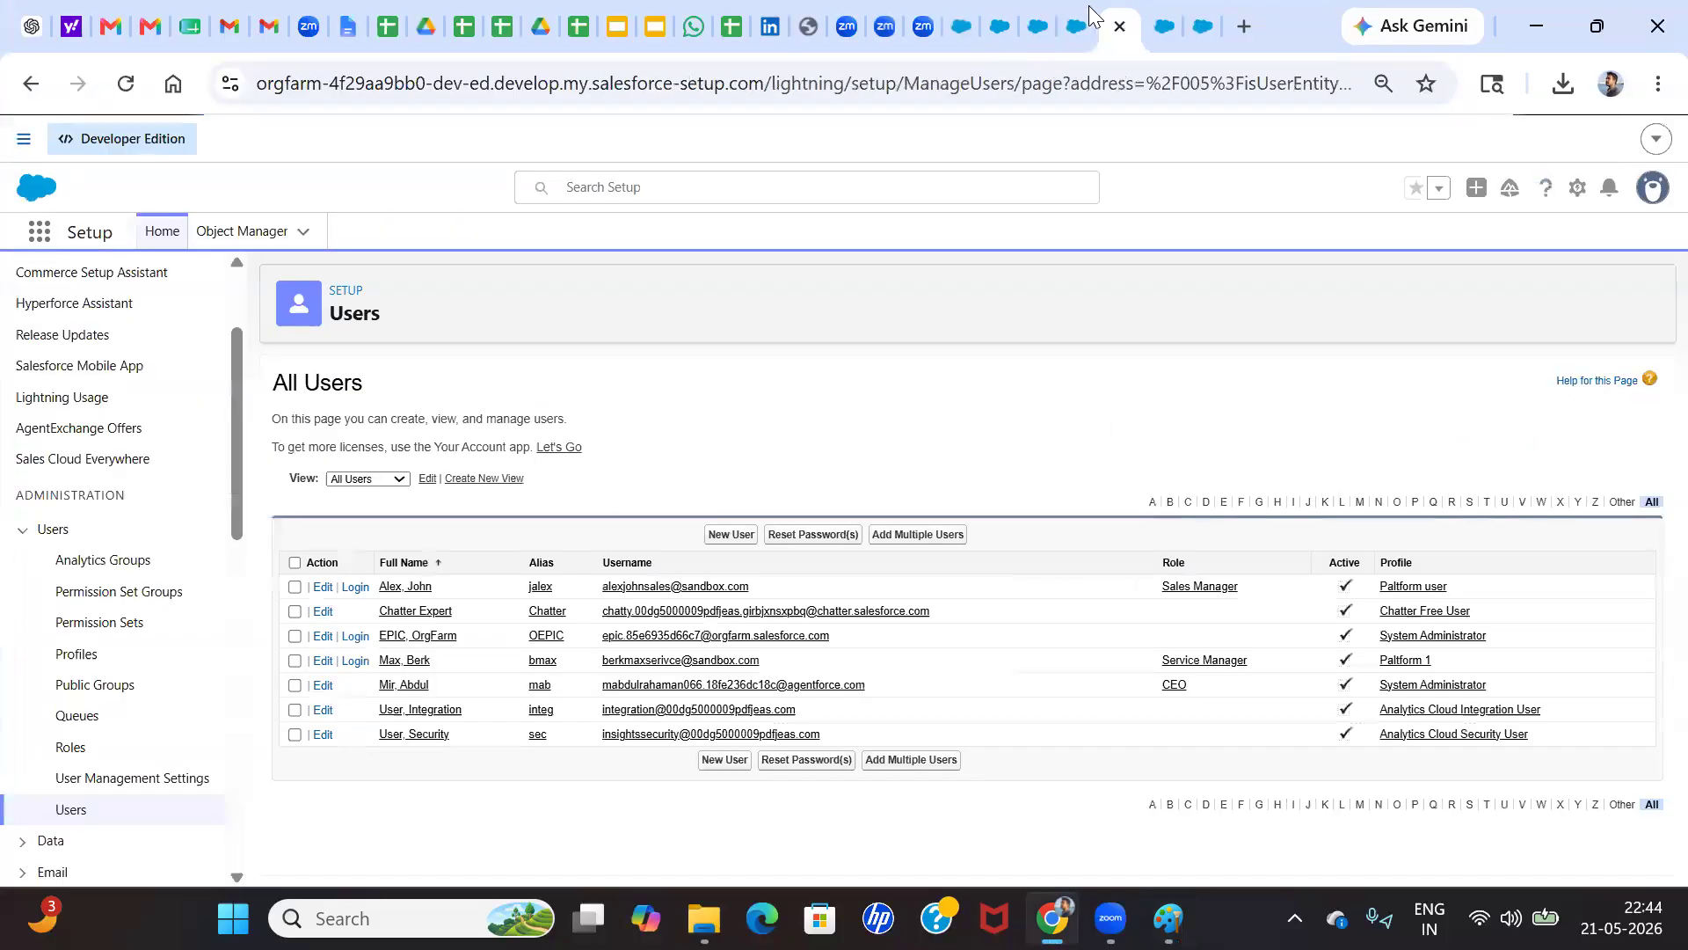
left_click(1090, 22)
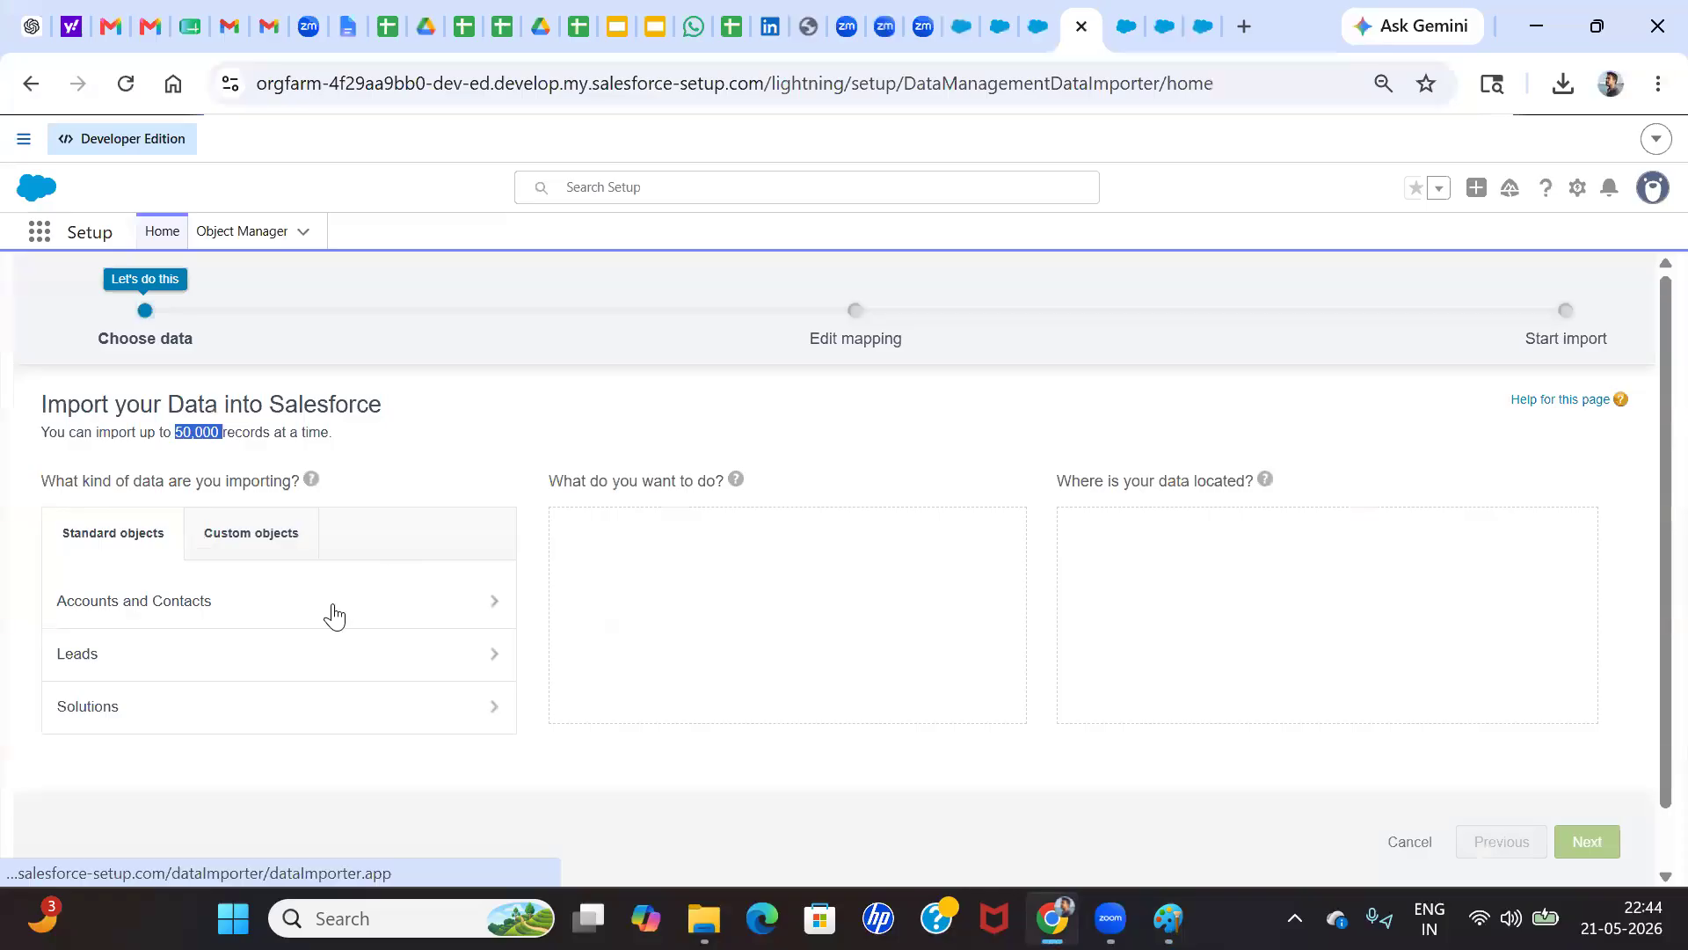
left_click(179, 614)
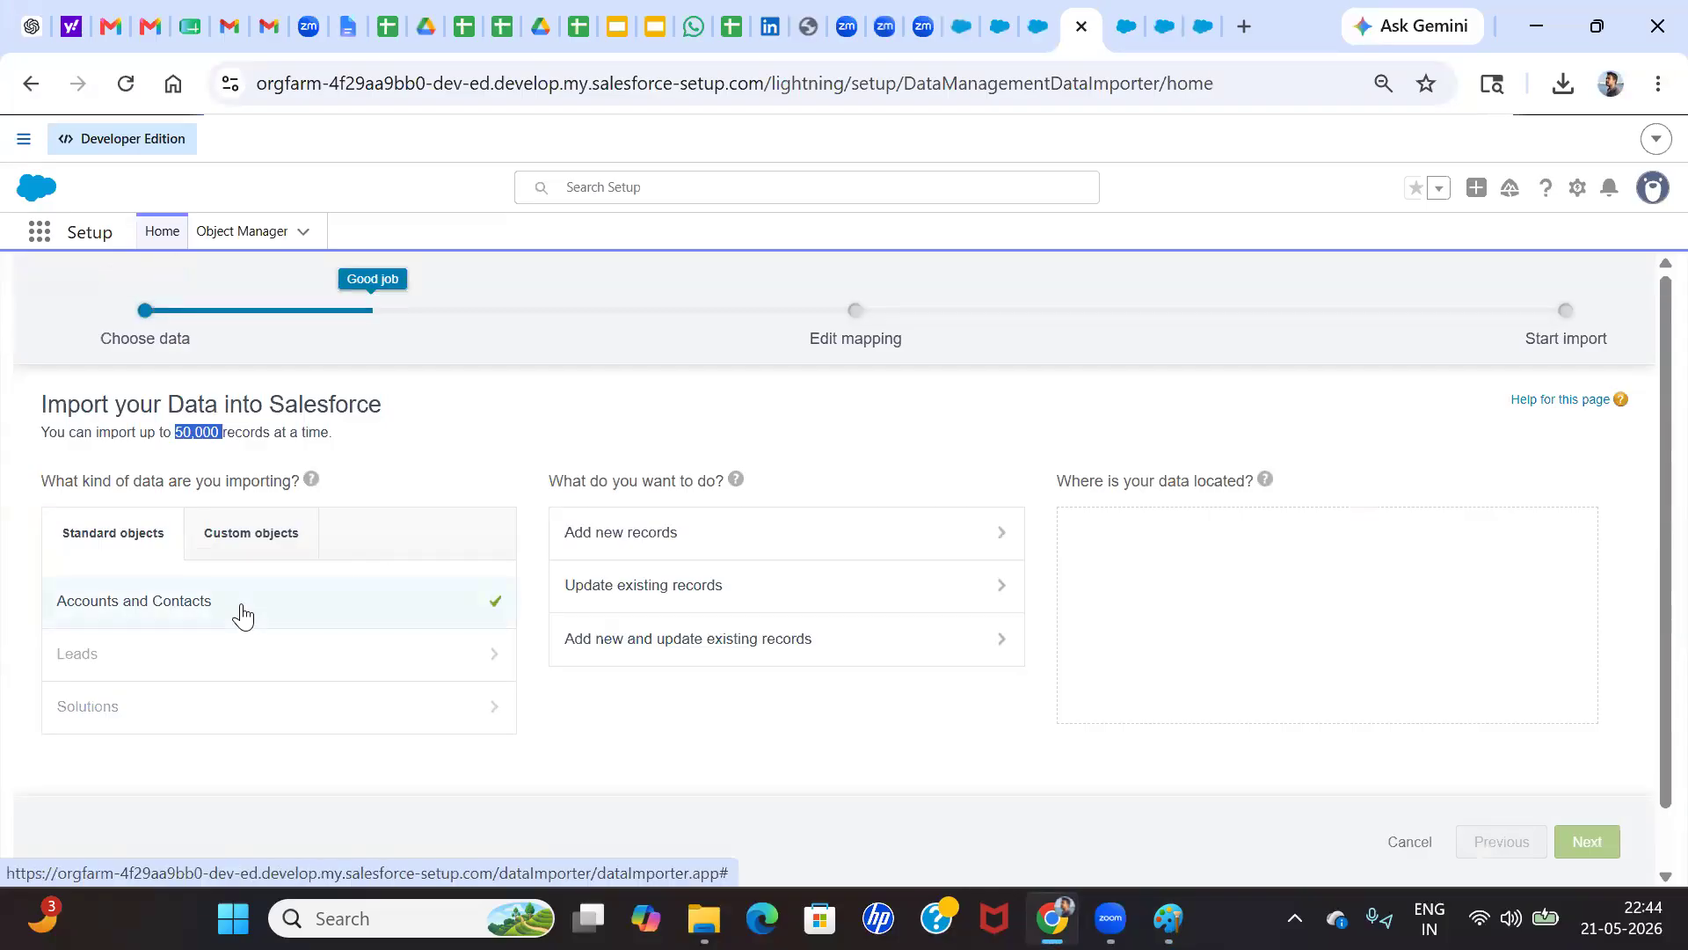
left_click(591, 542)
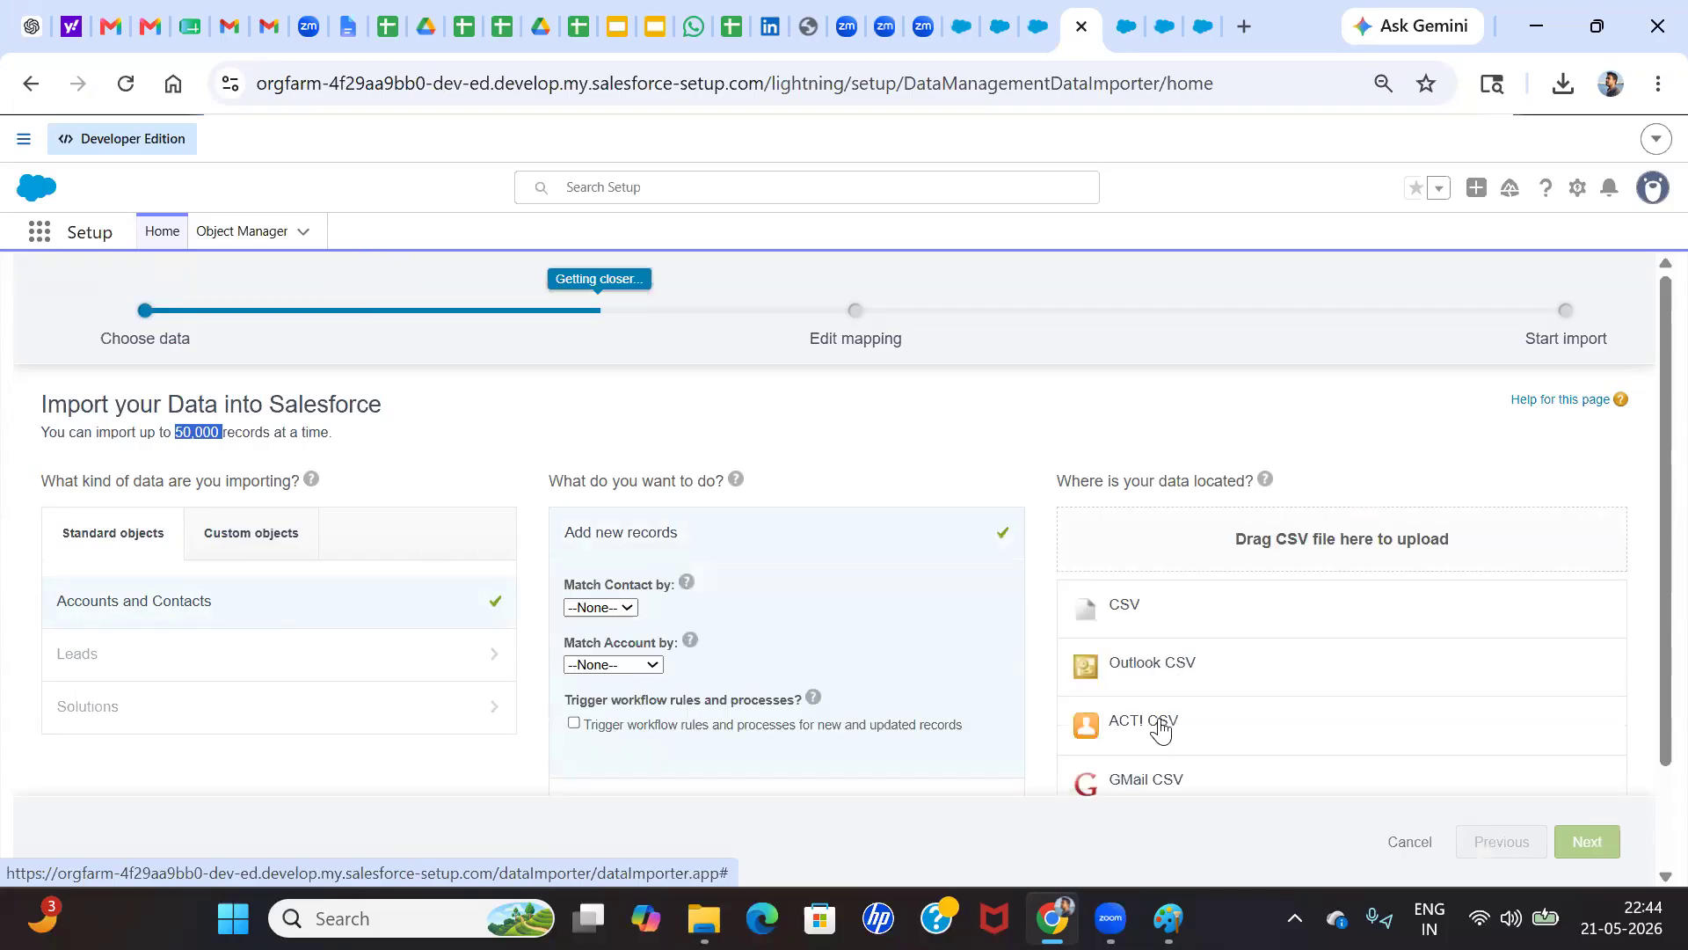
Select CSV as the data source, upload the Zepto Customer Data - Sheet1 file and proceed to field mapping
scroll(1142, 616, "down", 1)
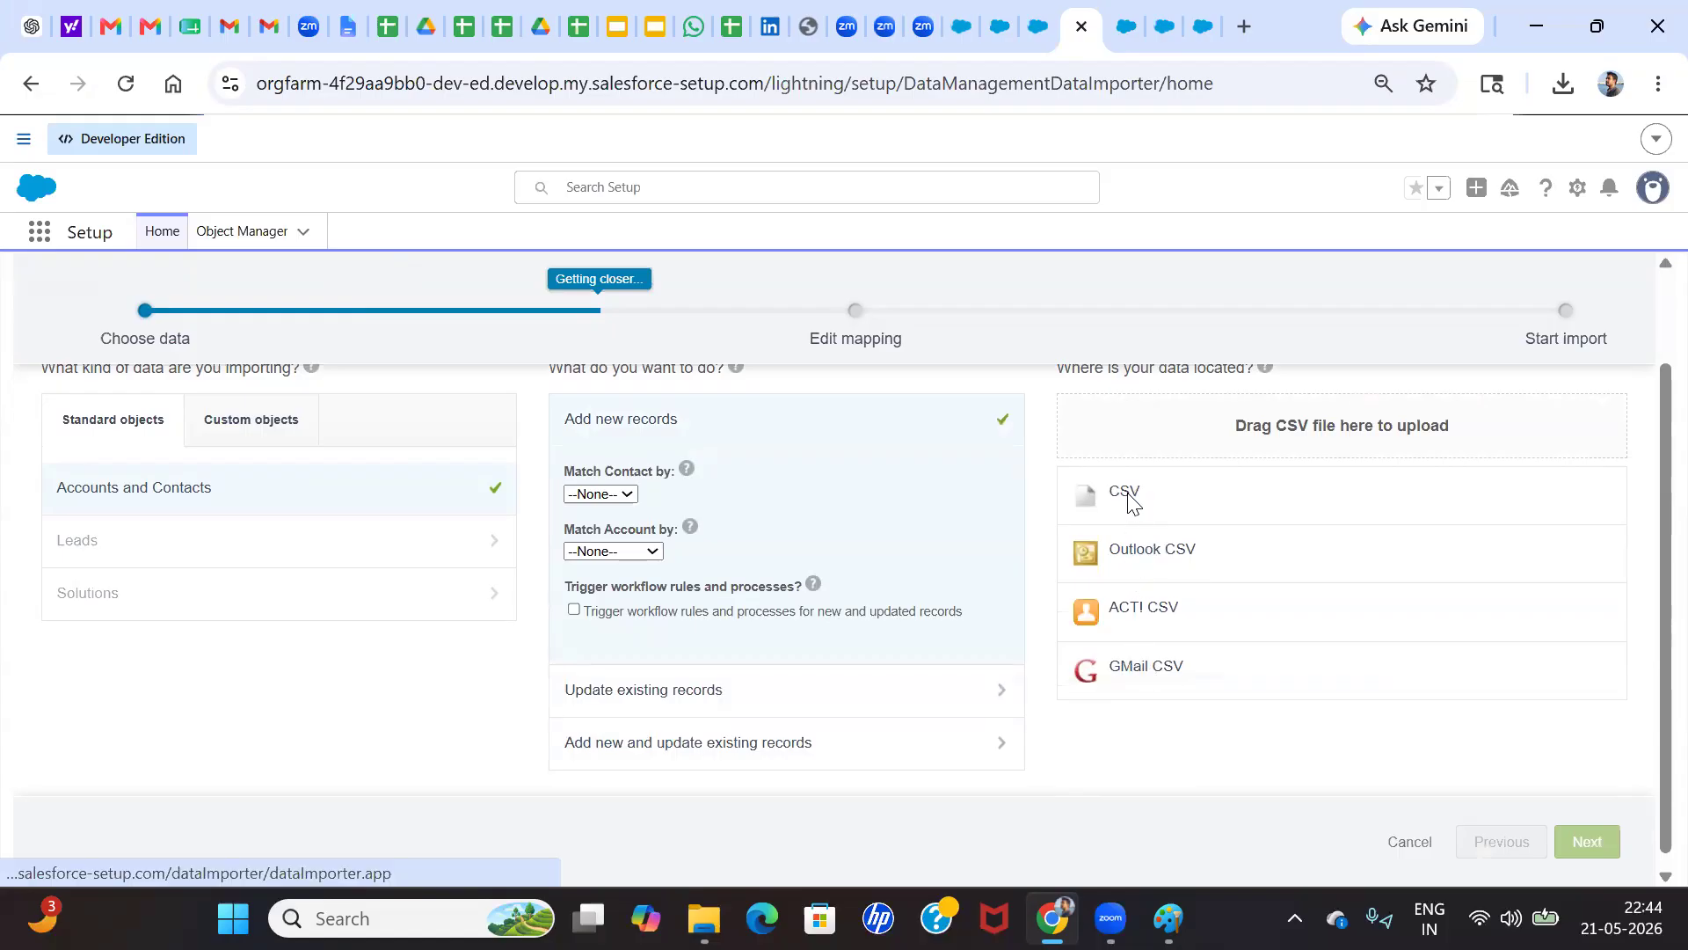
left_click(1130, 503)
left_click(1151, 666)
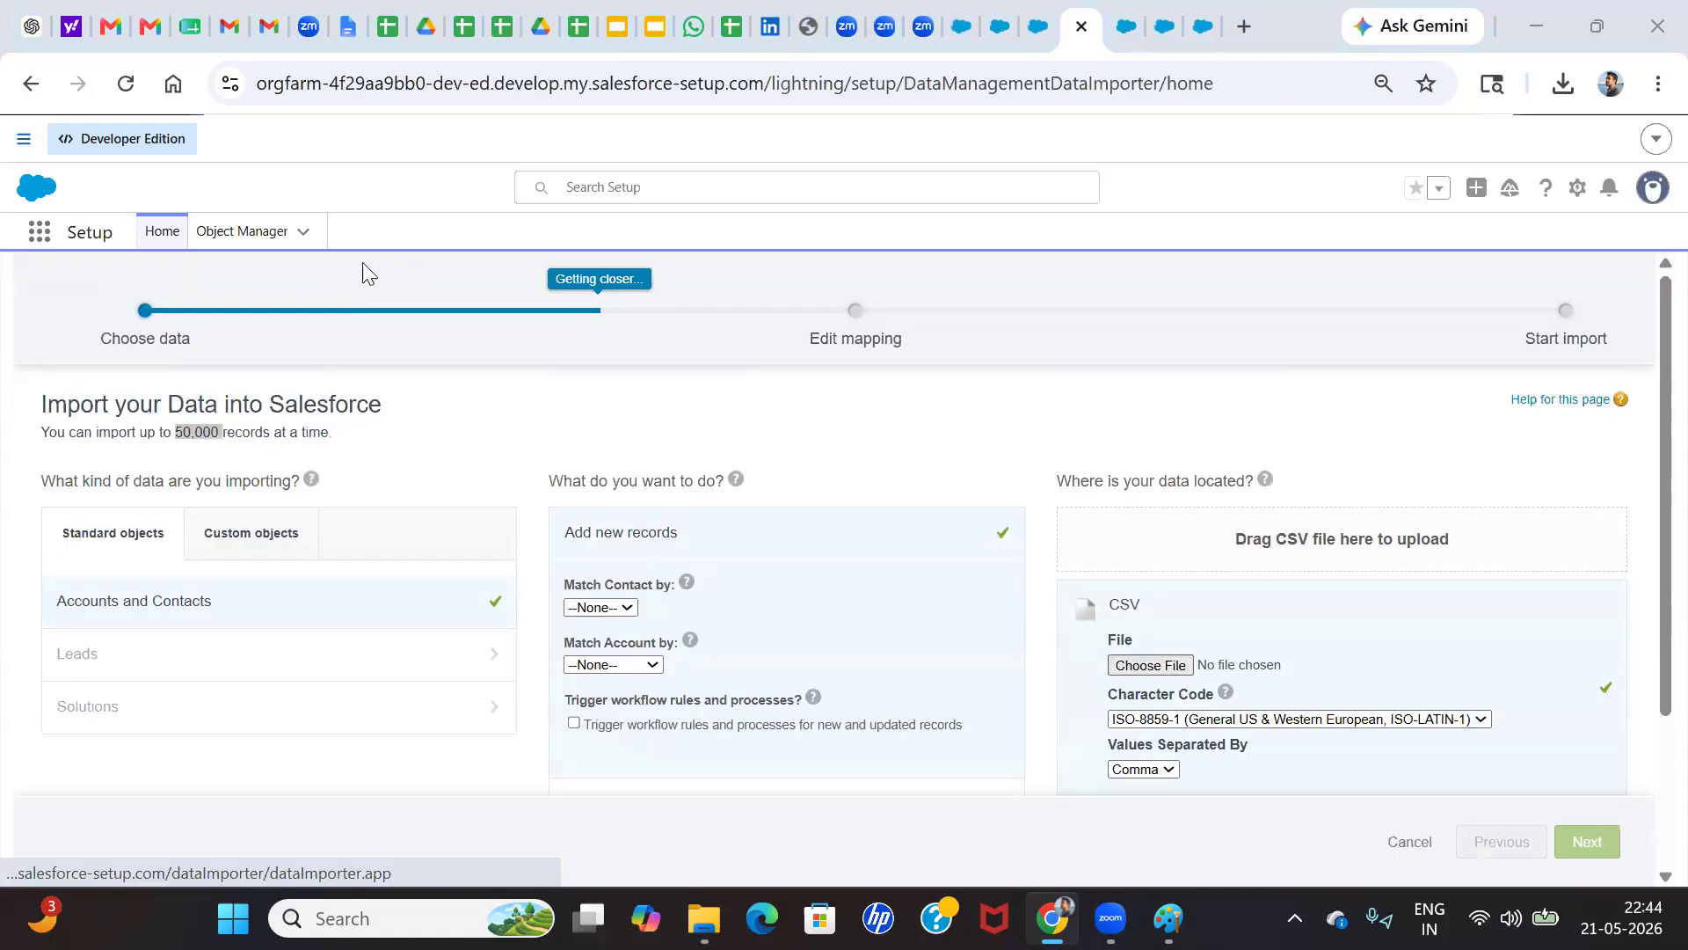
left_click(344, 251)
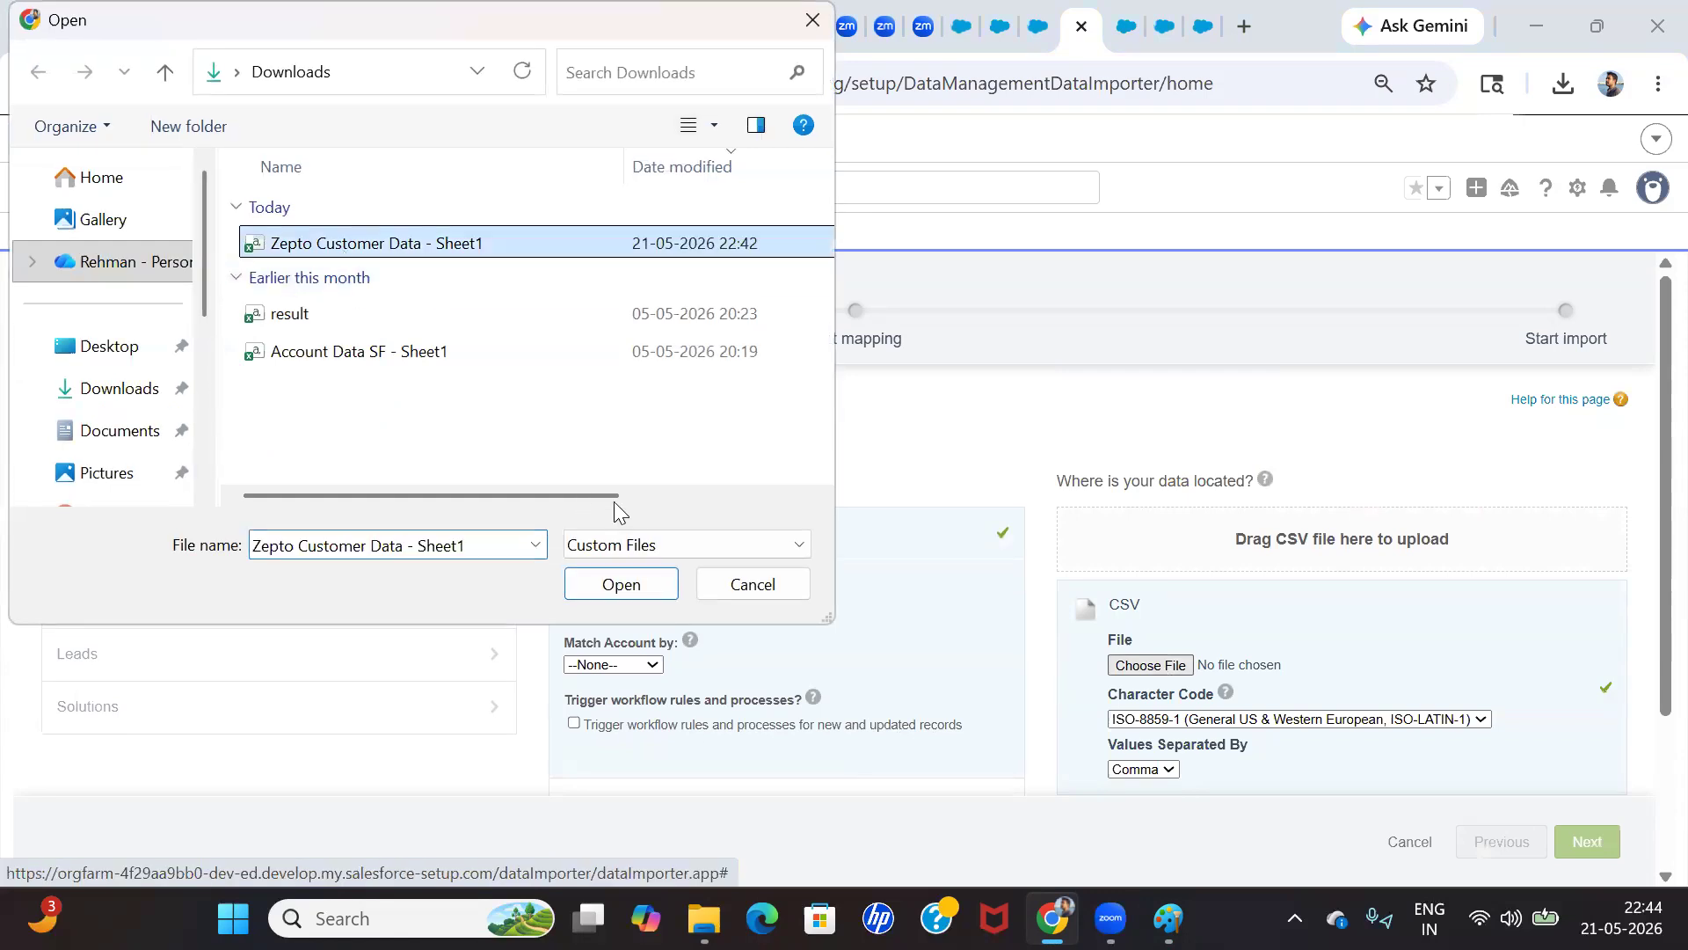
left_click(639, 595)
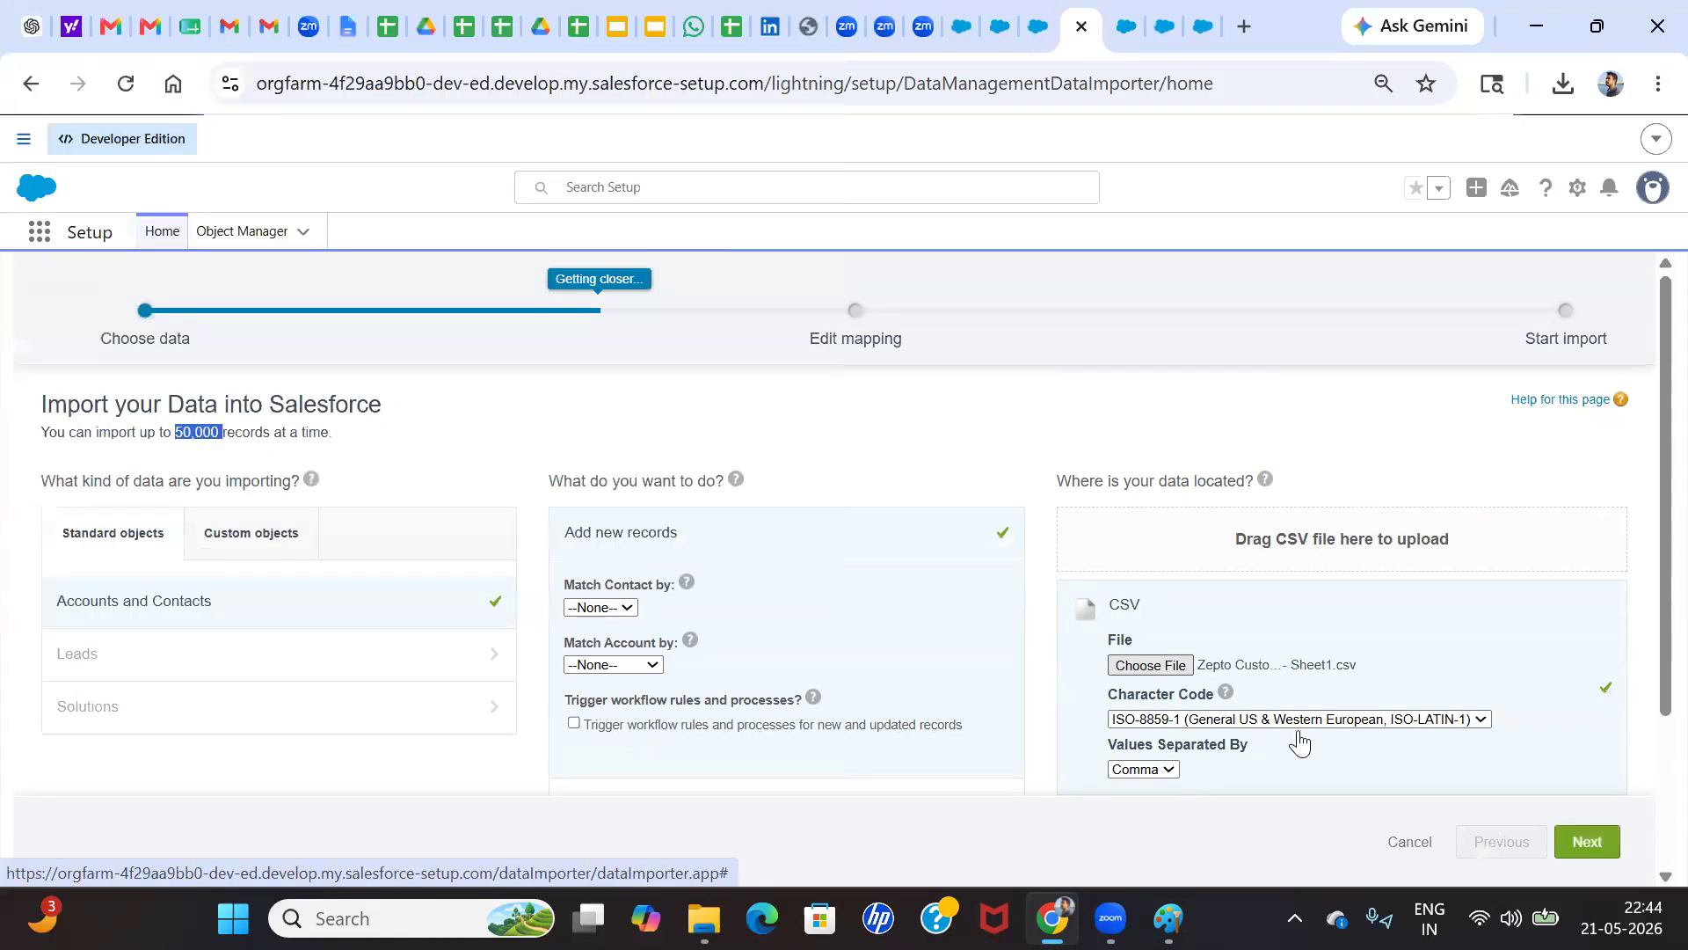
left_click(1588, 842)
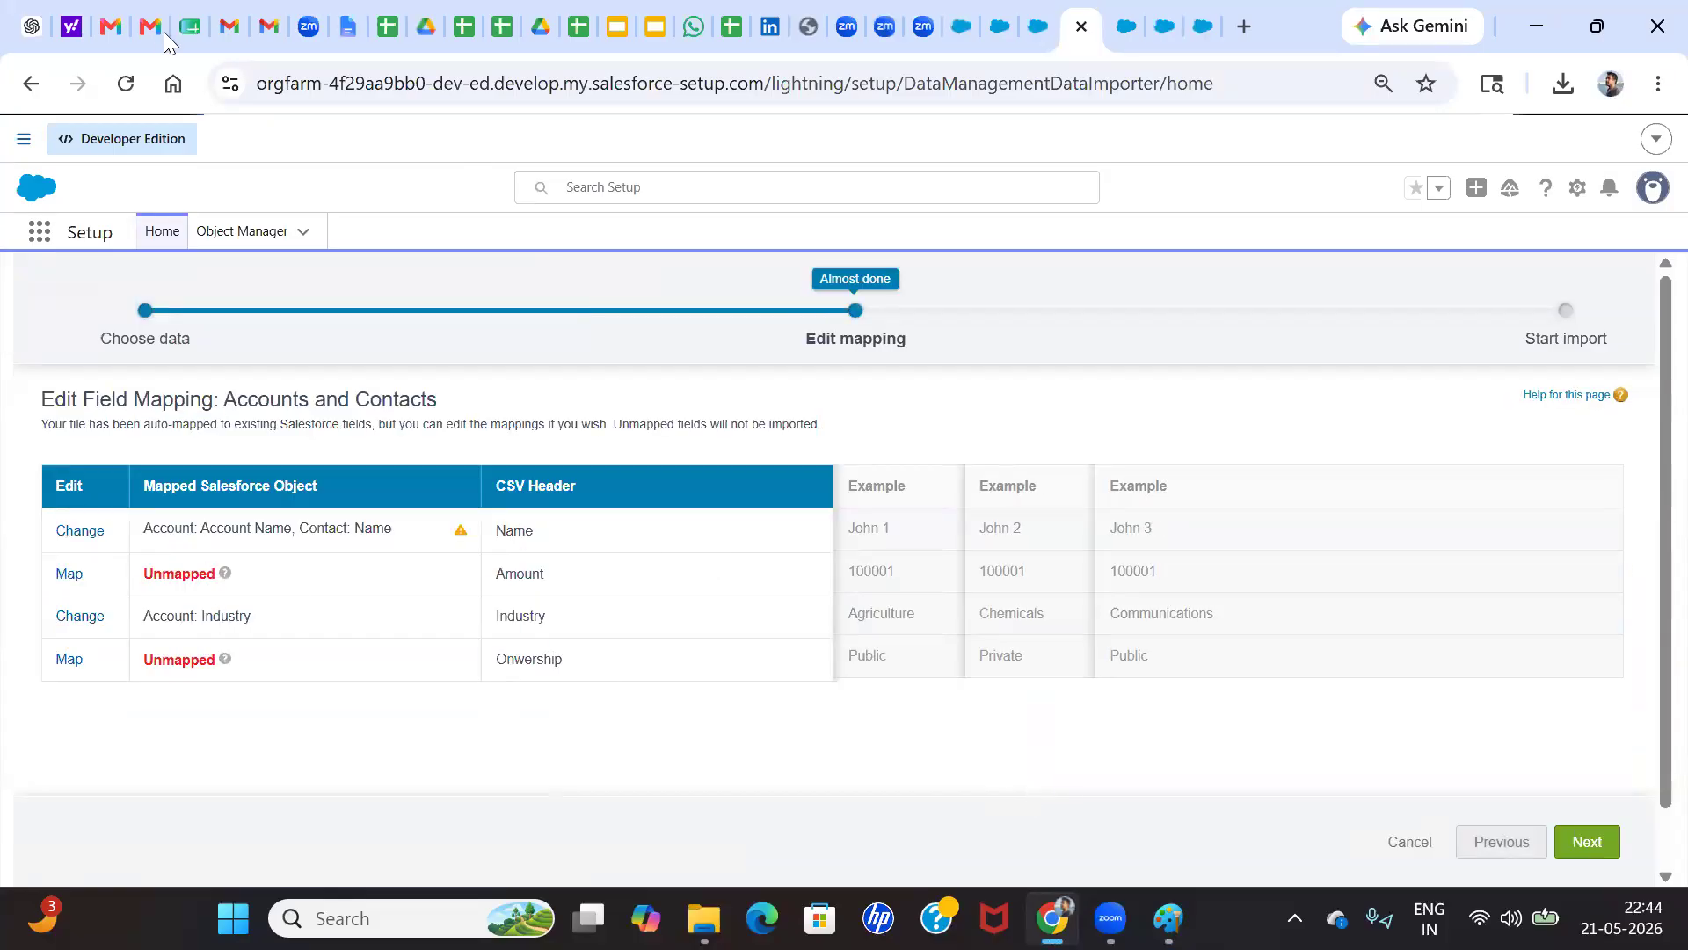
Review the header row of the Zepto Customer Data spreadsheet by selecting cells A1:D1, and return to Salesforce Setup
left_click(188, 26)
scroll(197, 413, "up", 20)
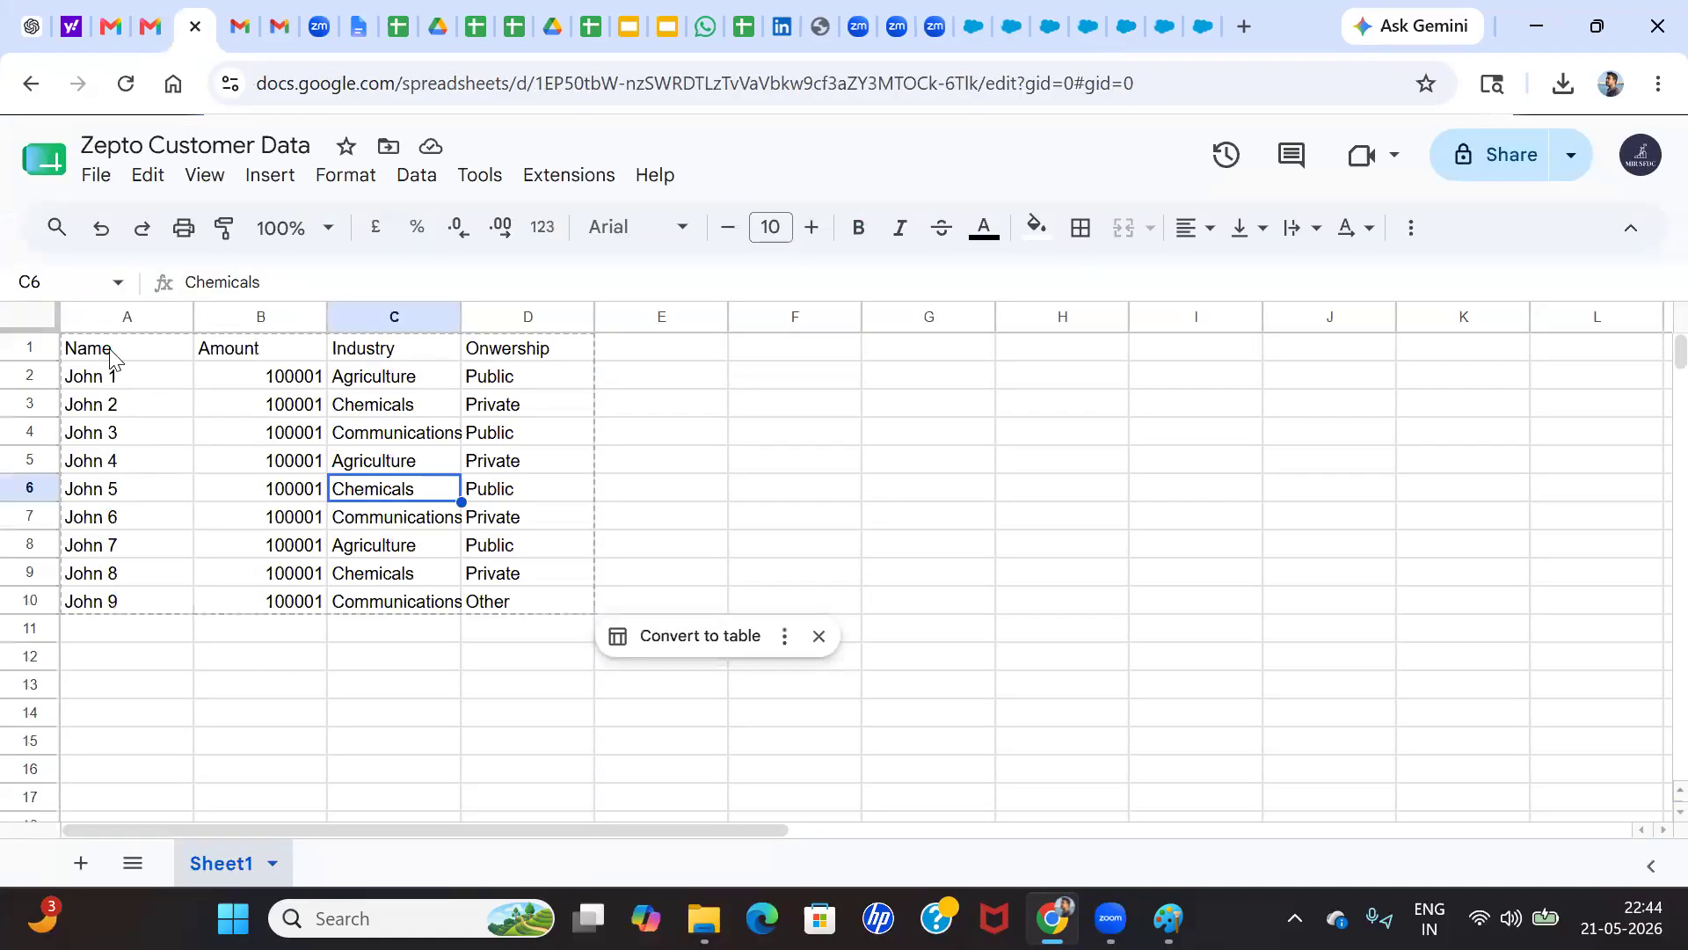
left_click_drag(110, 355, 528, 360)
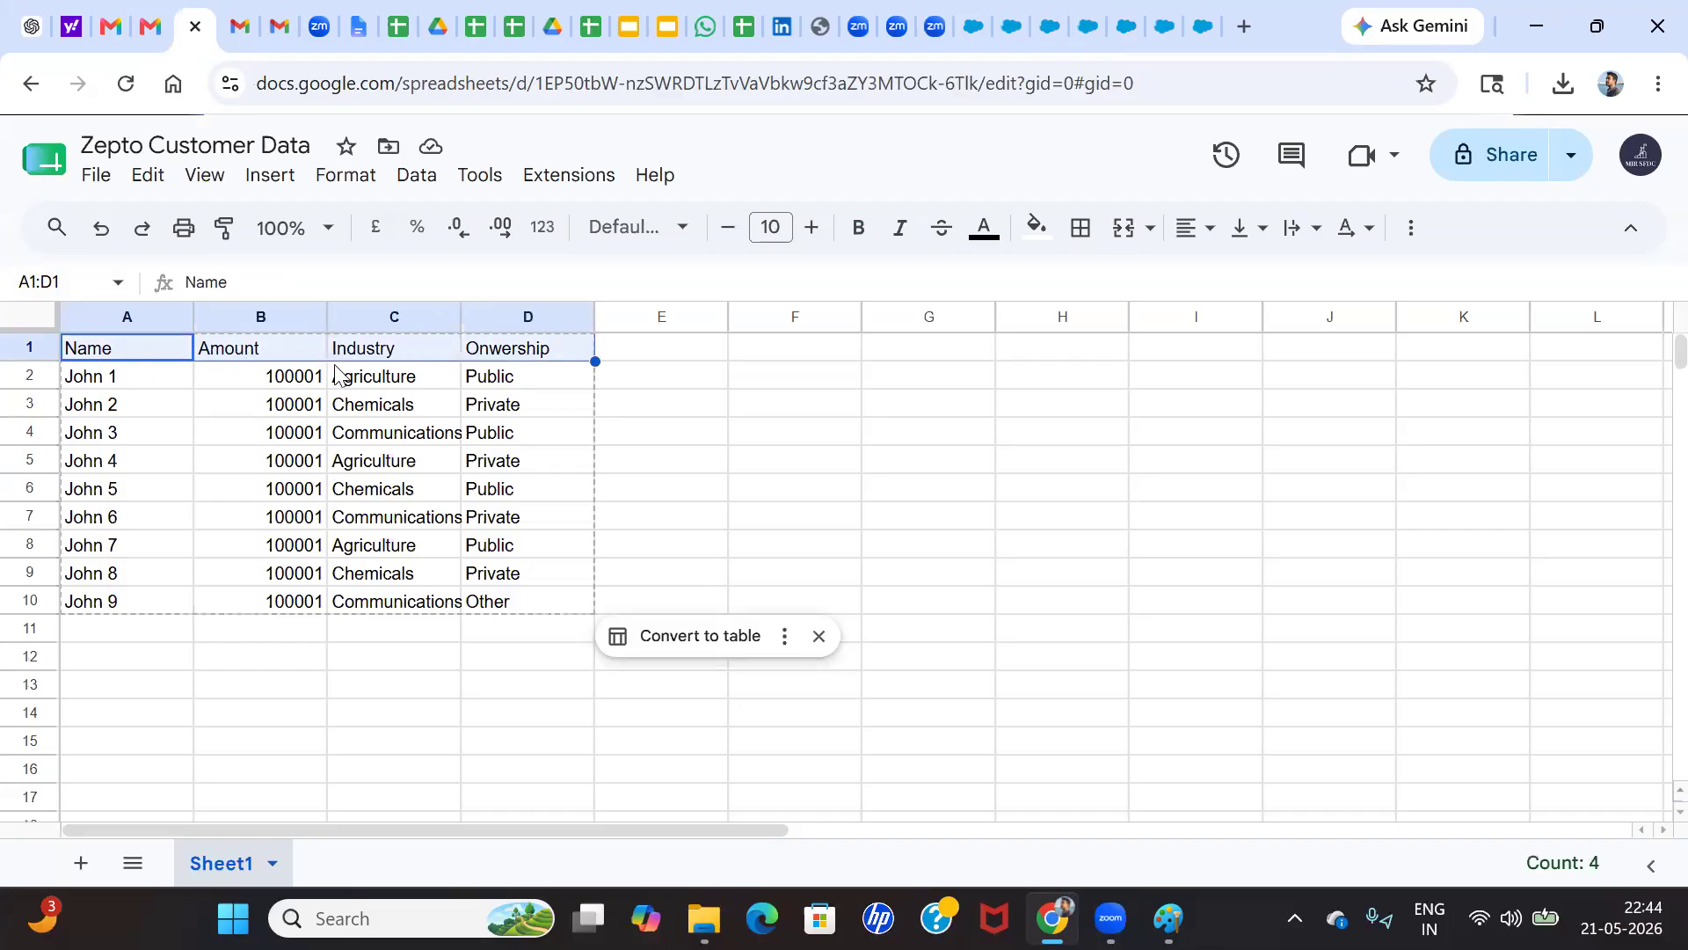
left_click(1131, 16)
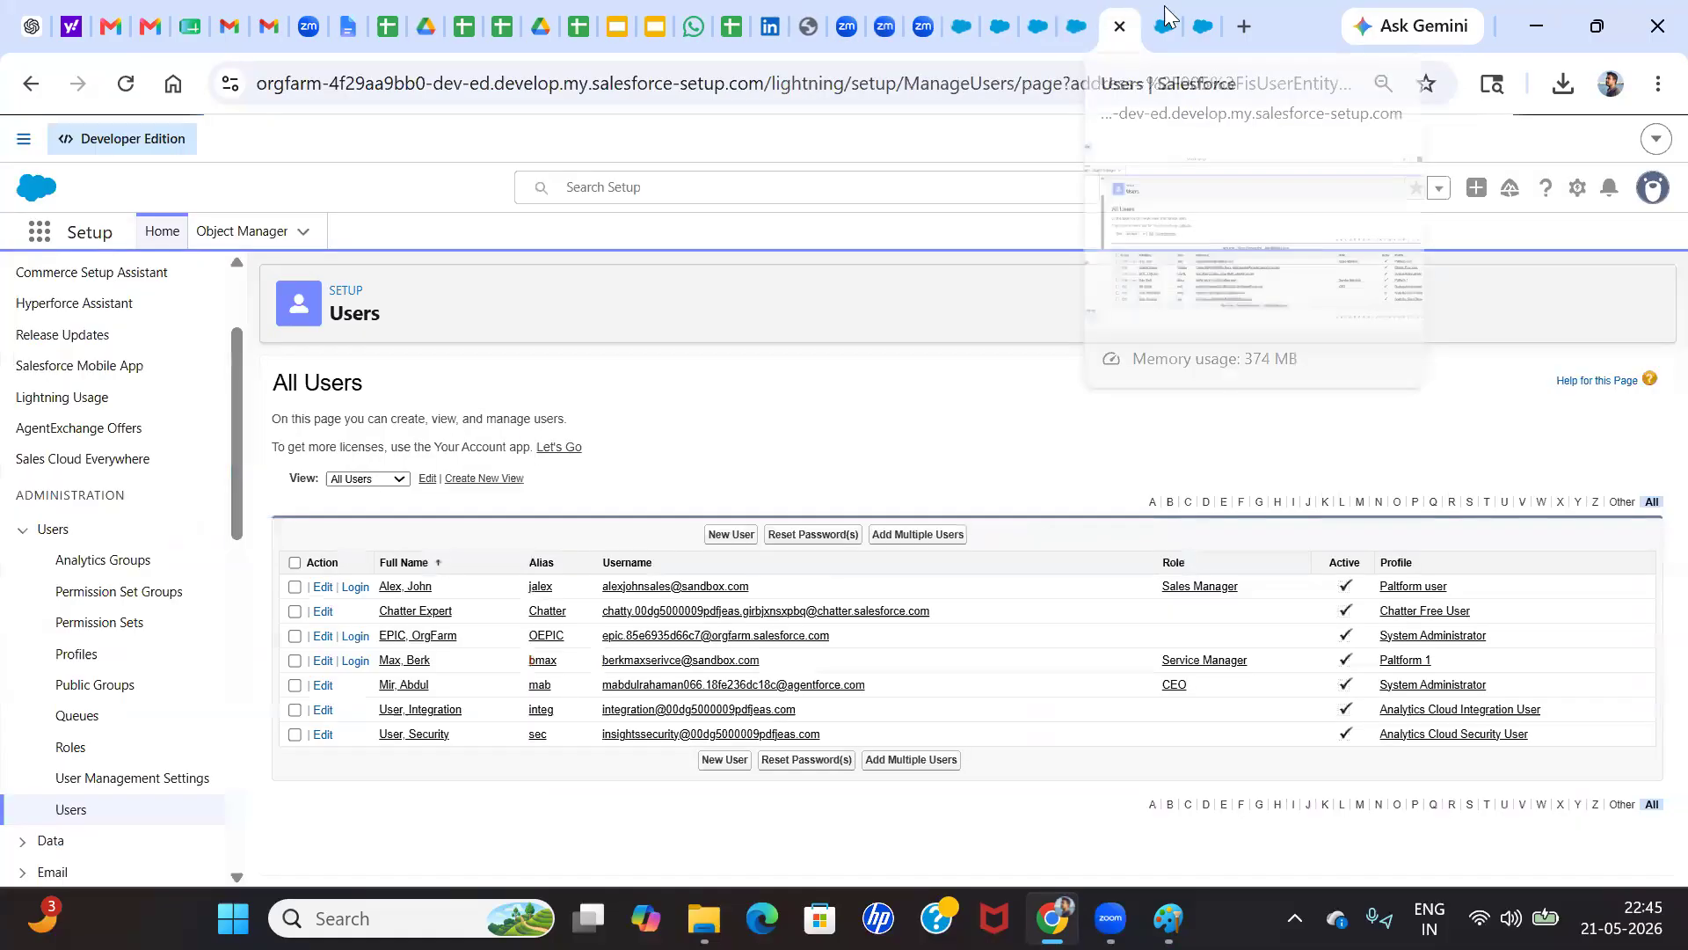
Return to the Data Import Wizard's field mapping and map the Amount CSV column to Account: Annual Revenue
left_click(1048, 16)
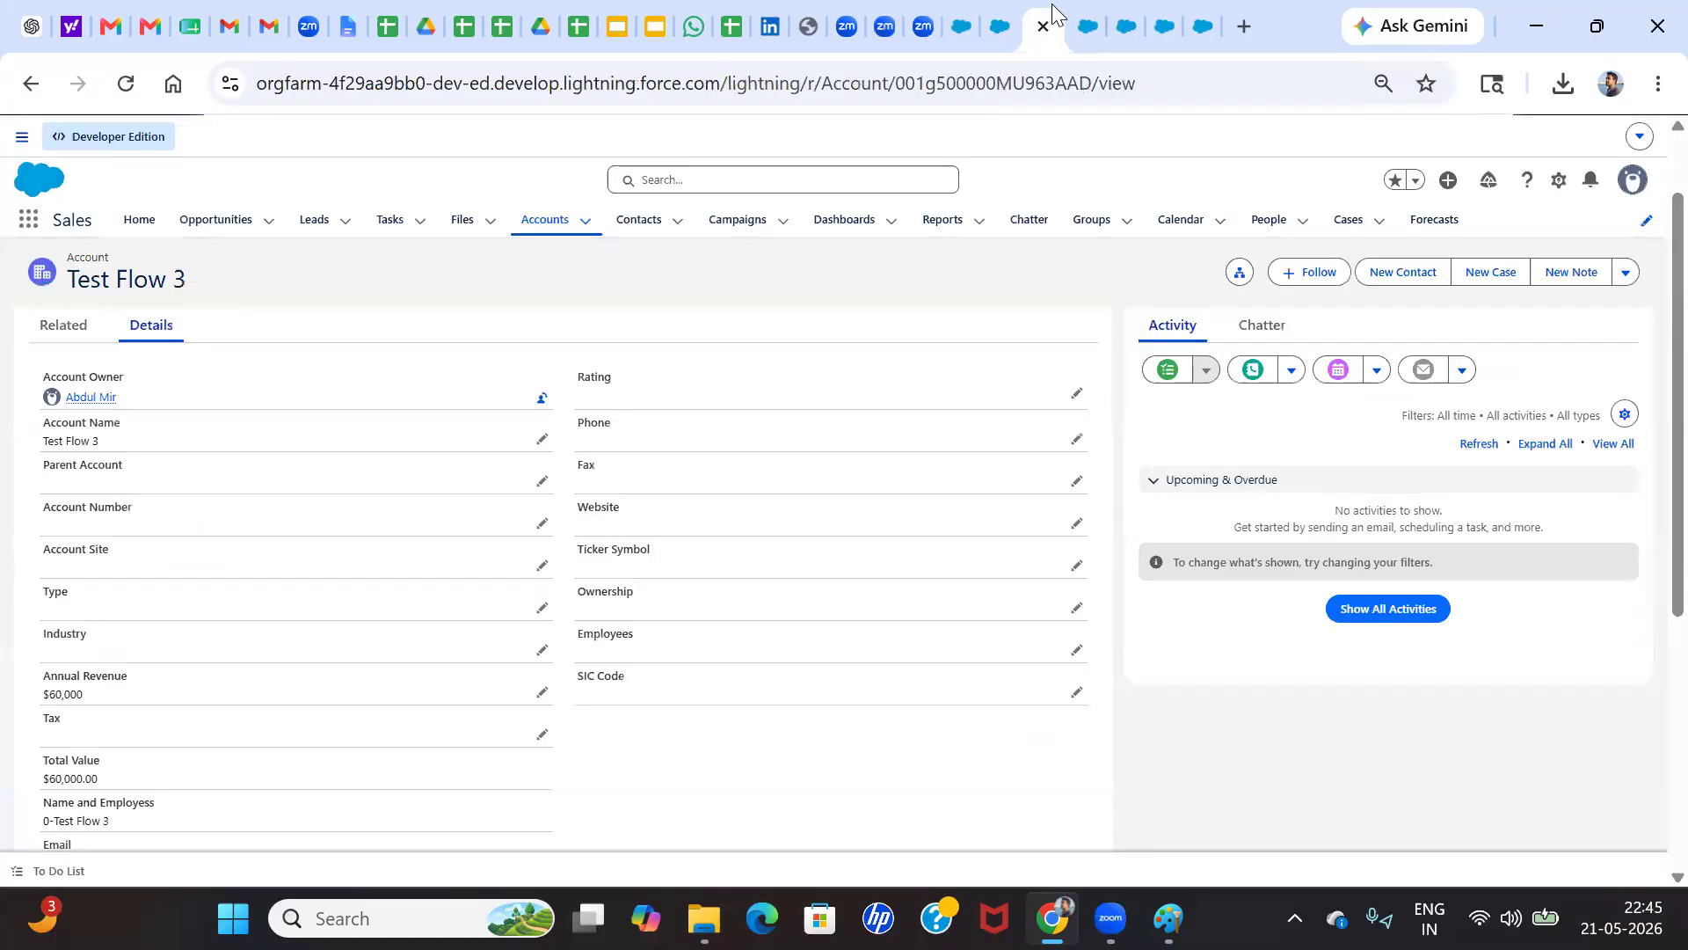
left_click(1081, 15)
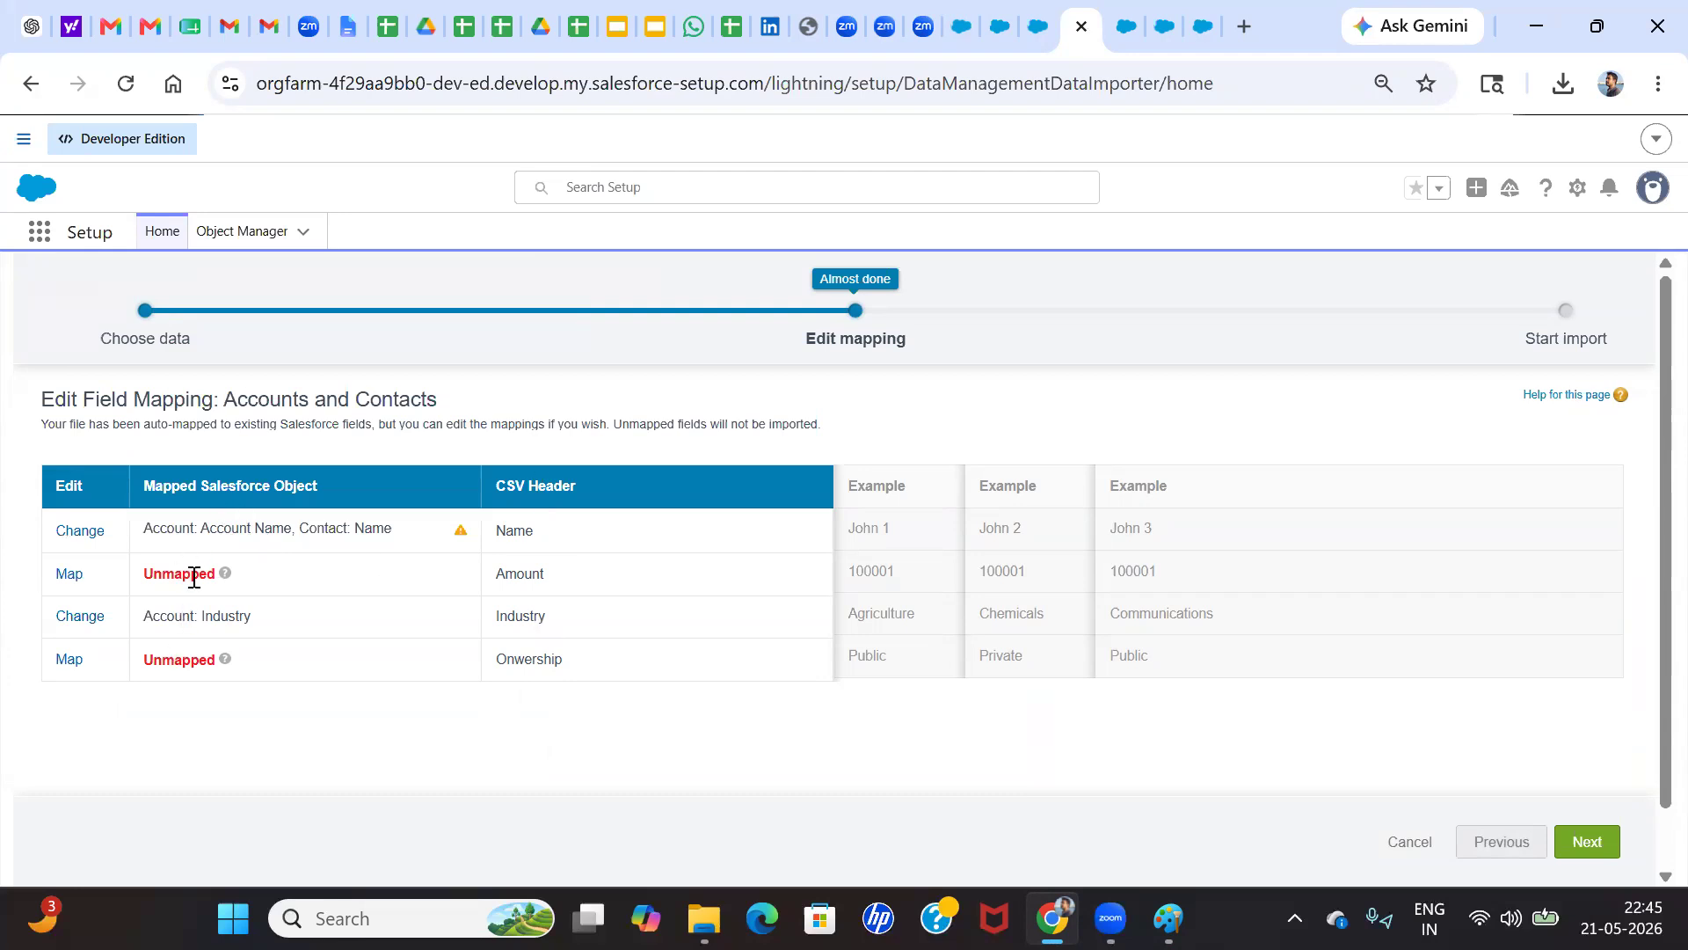
left_click(68, 573)
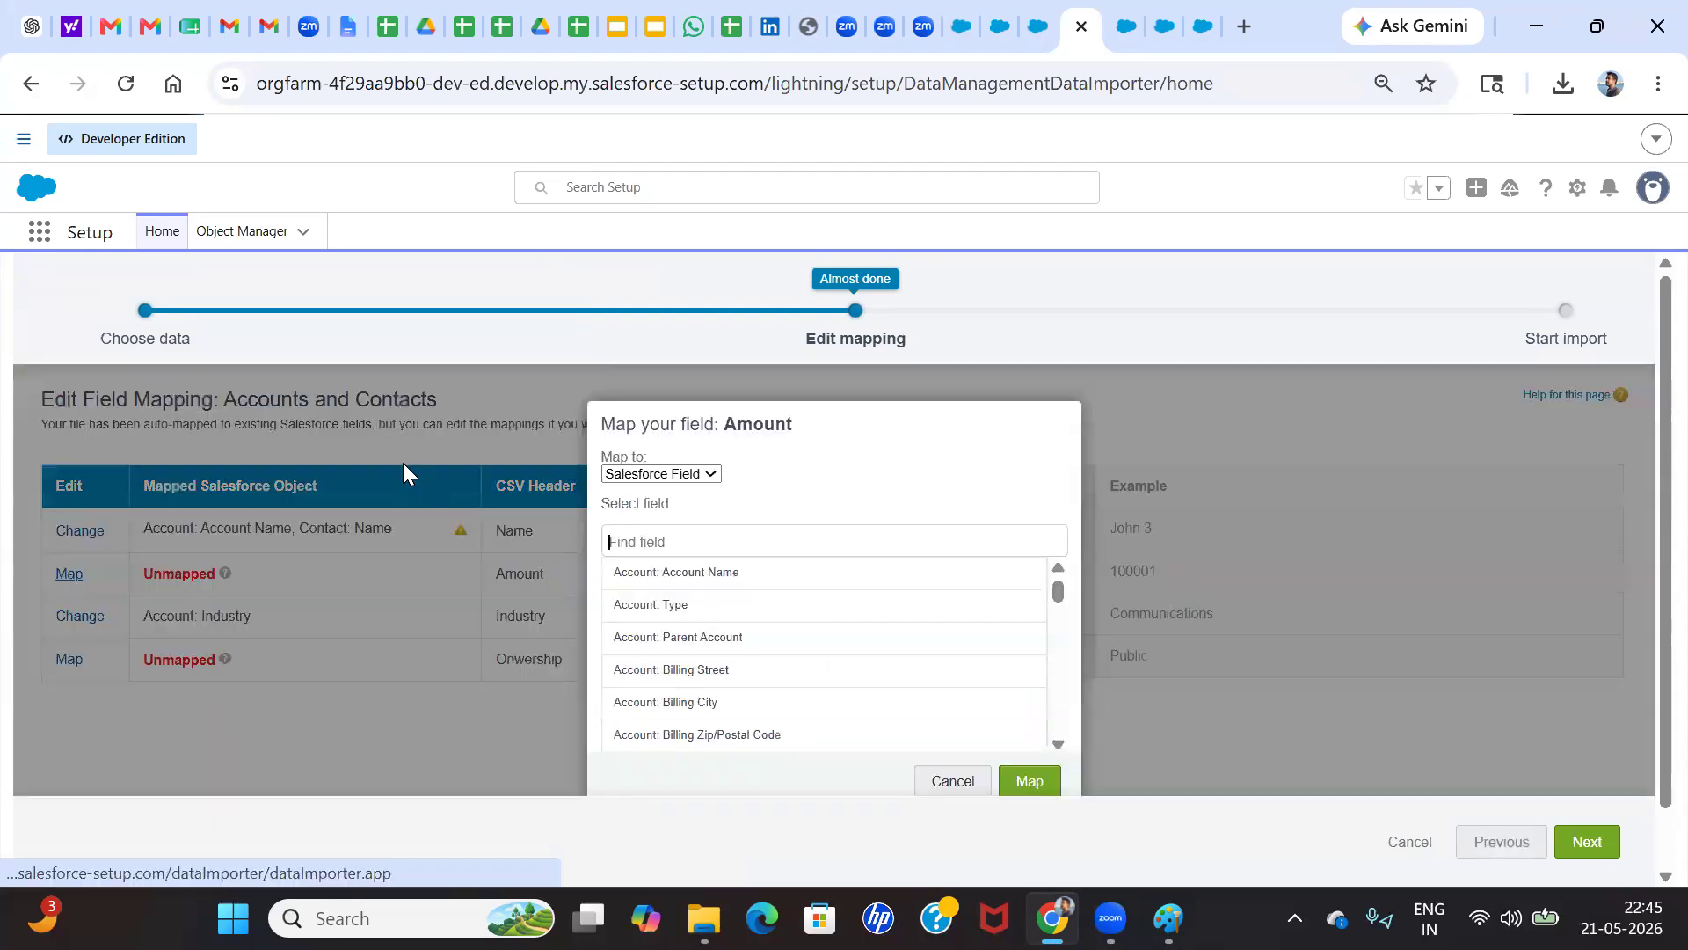
left_click(653, 543)
type("ann")
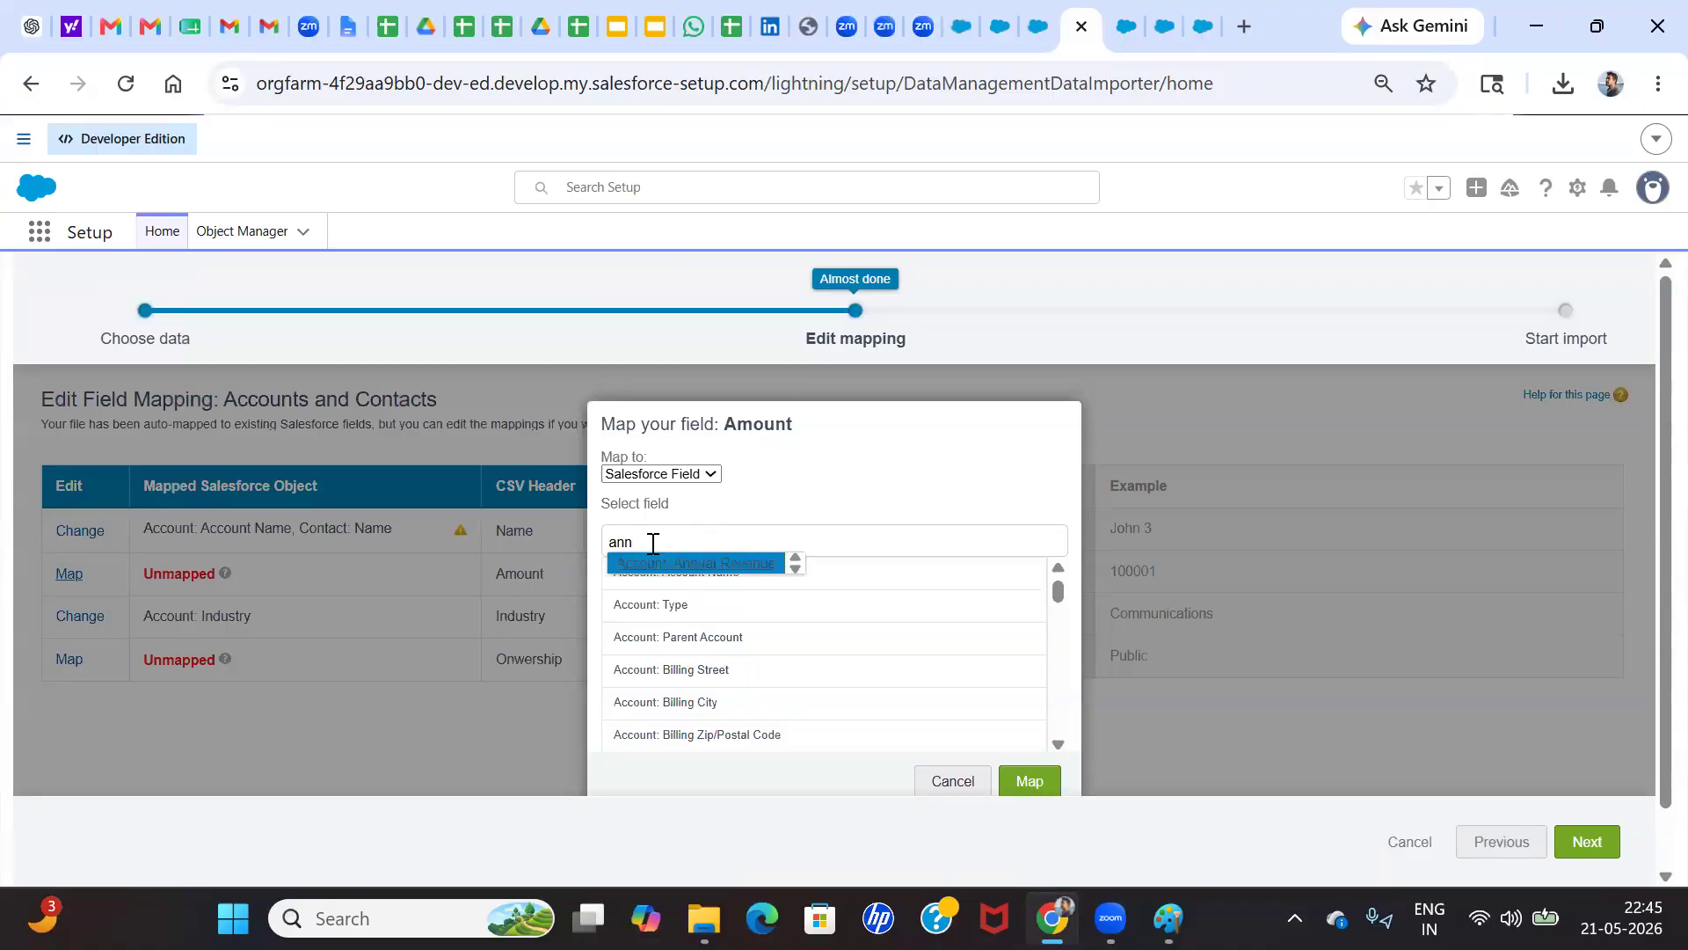
left_click(697, 563)
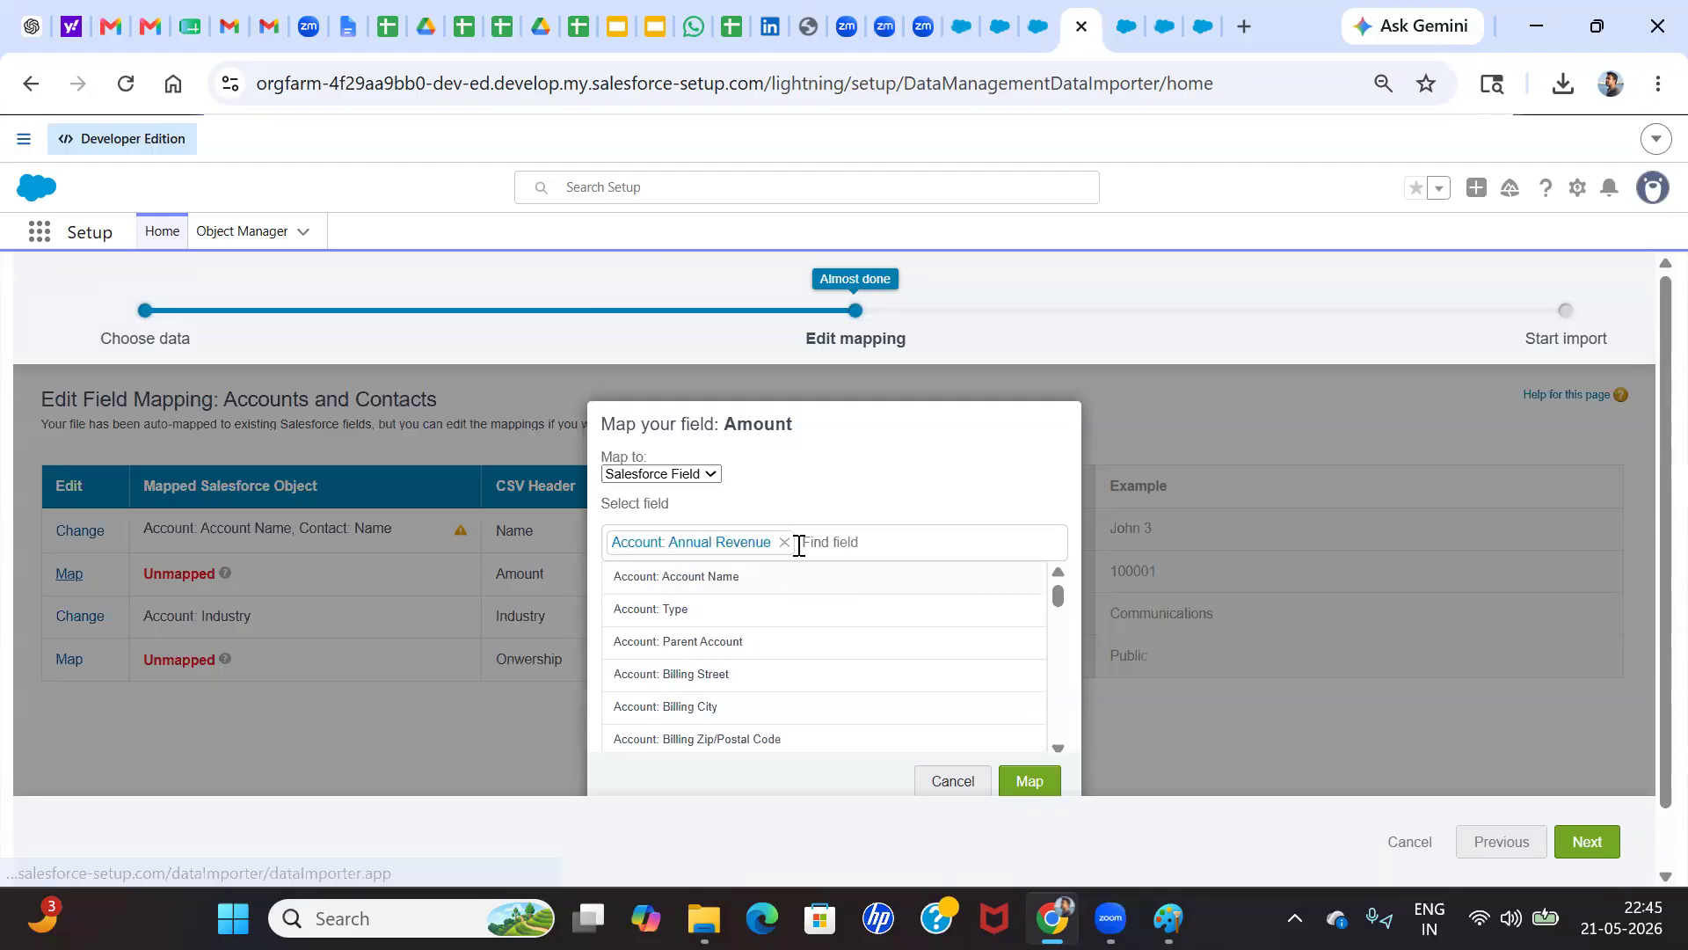
left_click(1027, 780)
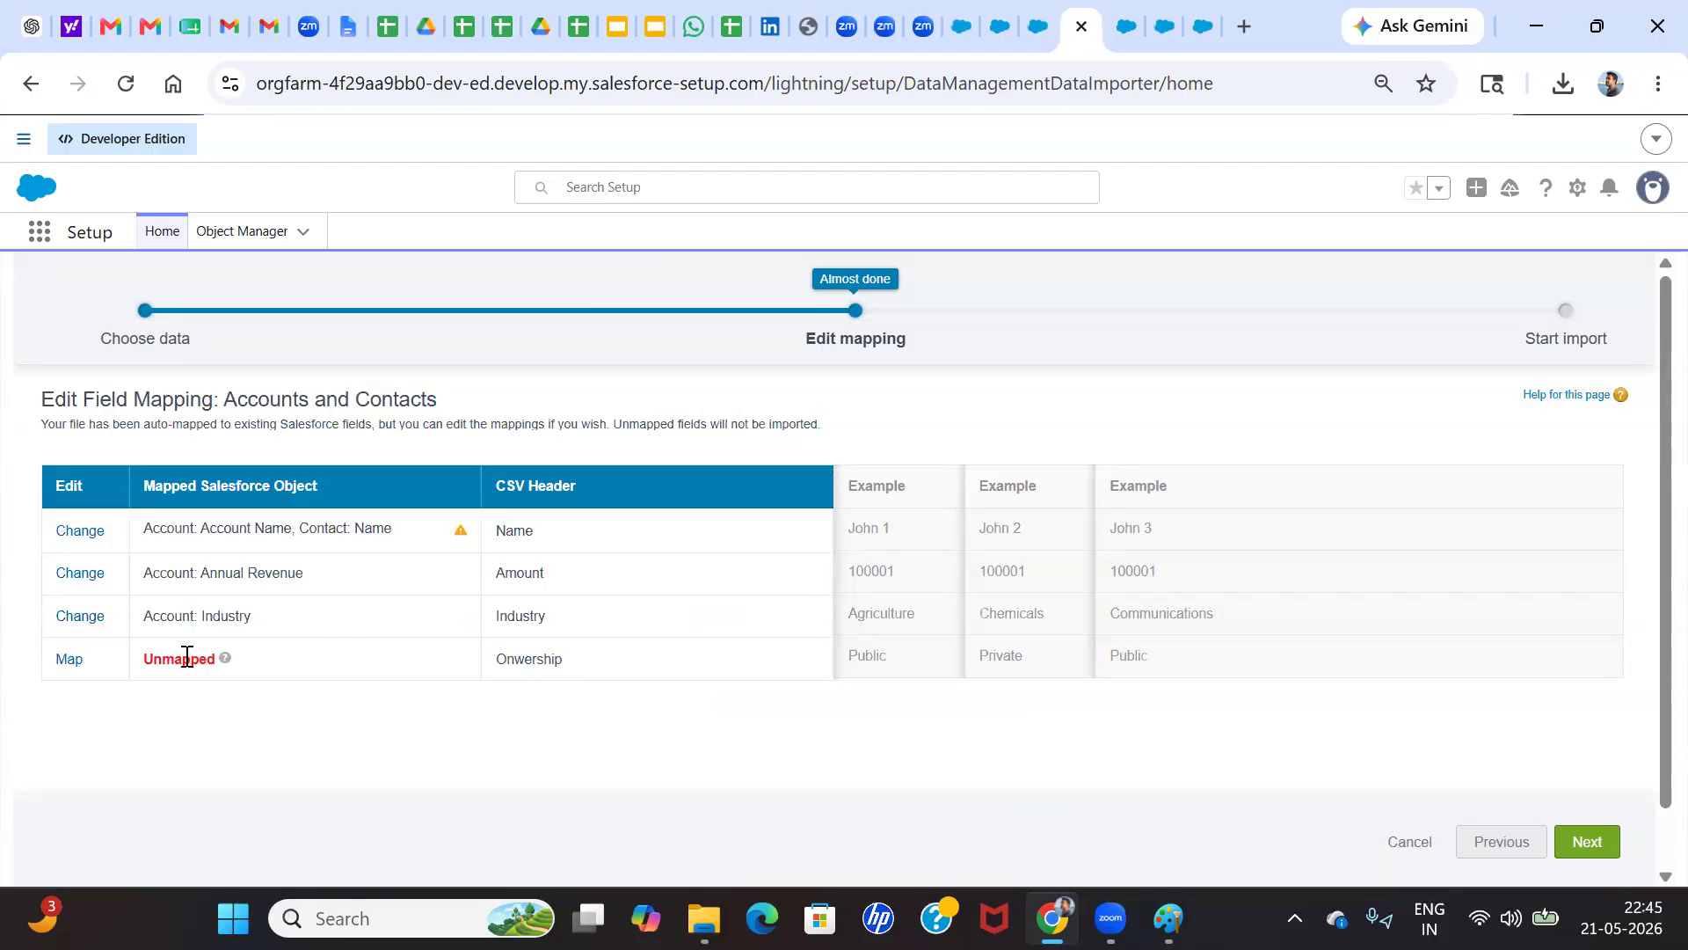
Map the Onwership CSV column to the Account: Ownership field
left_click(69, 664)
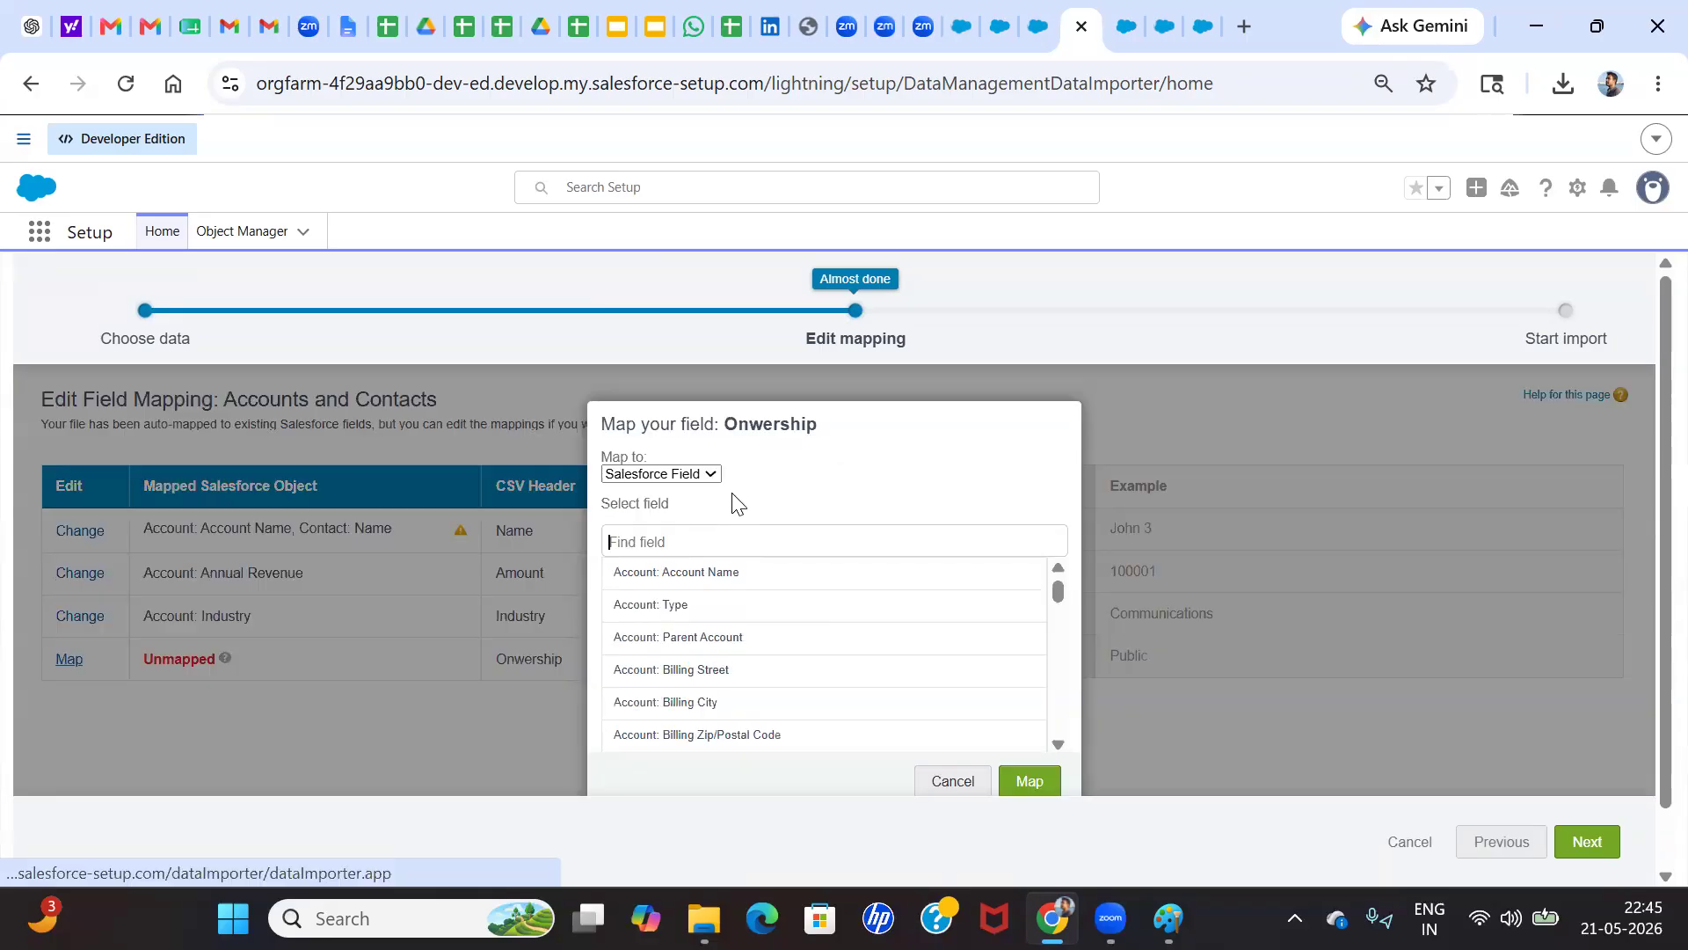
type("own")
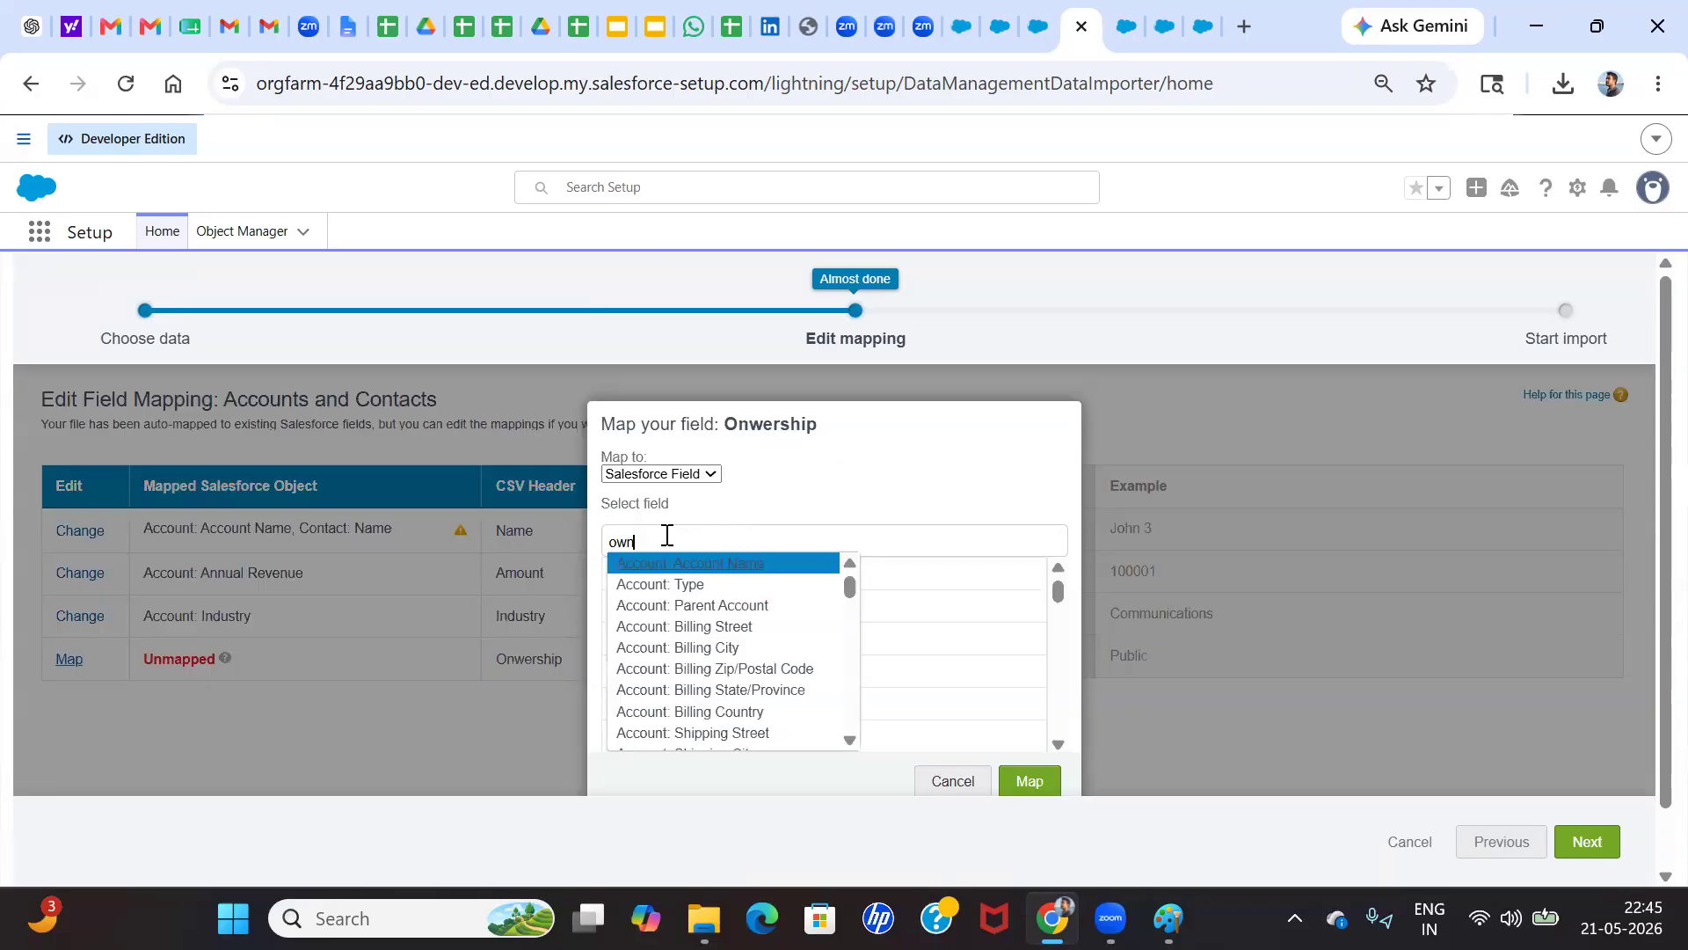
type("e")
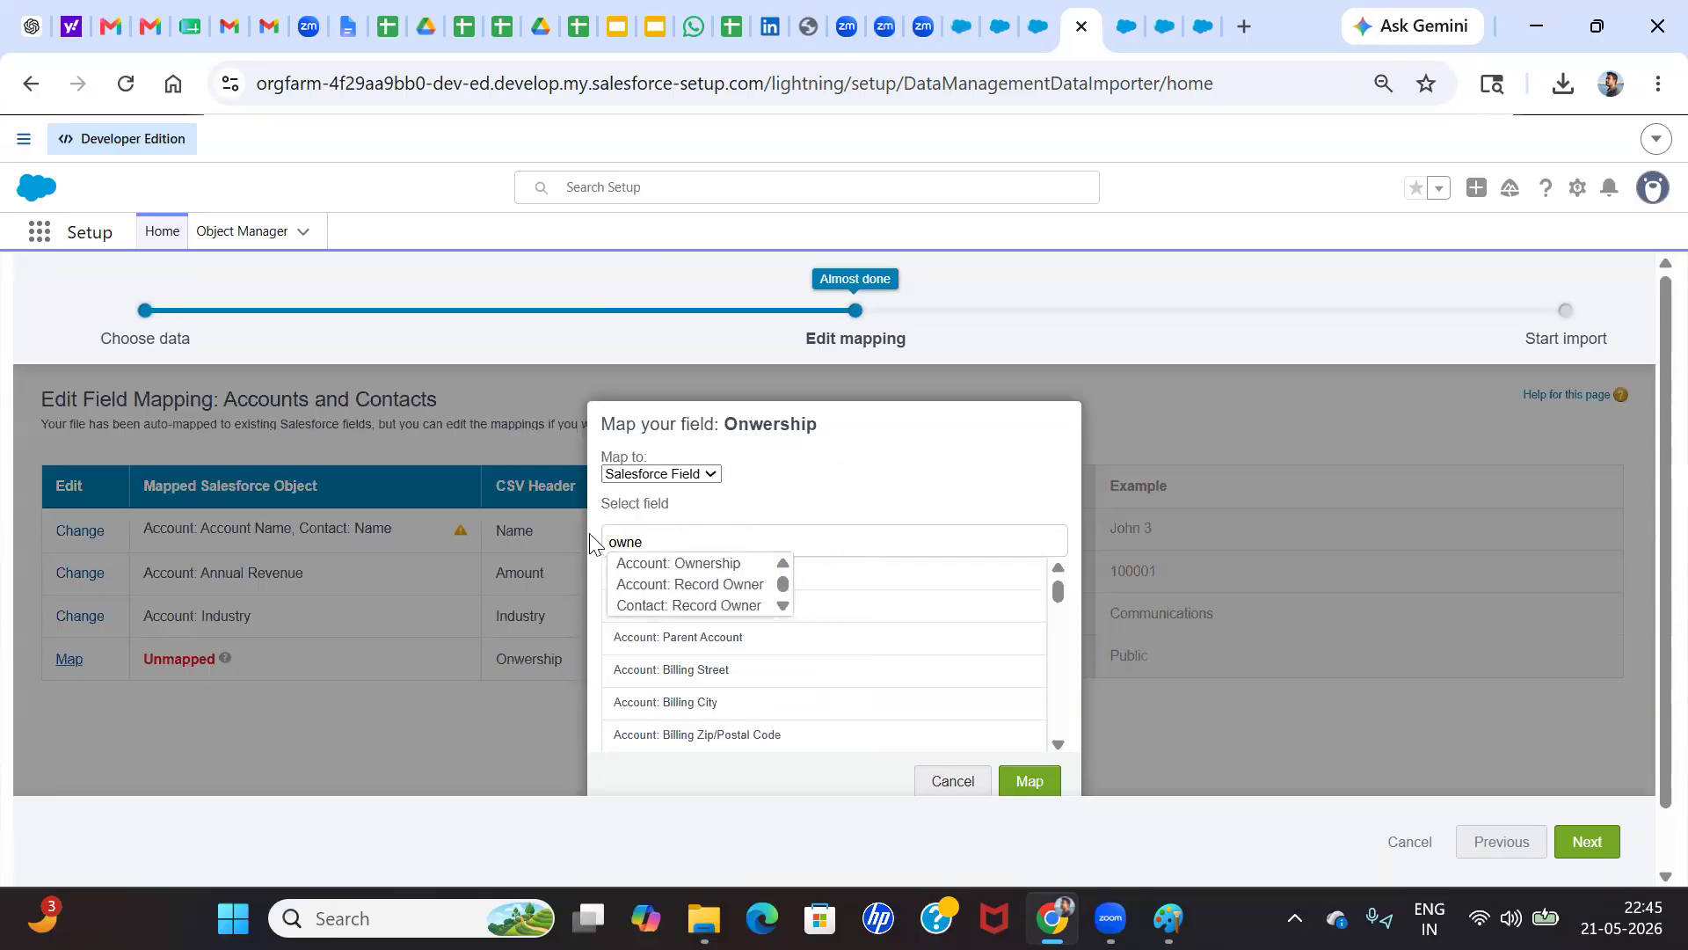
left_click(673, 565)
left_click(1023, 780)
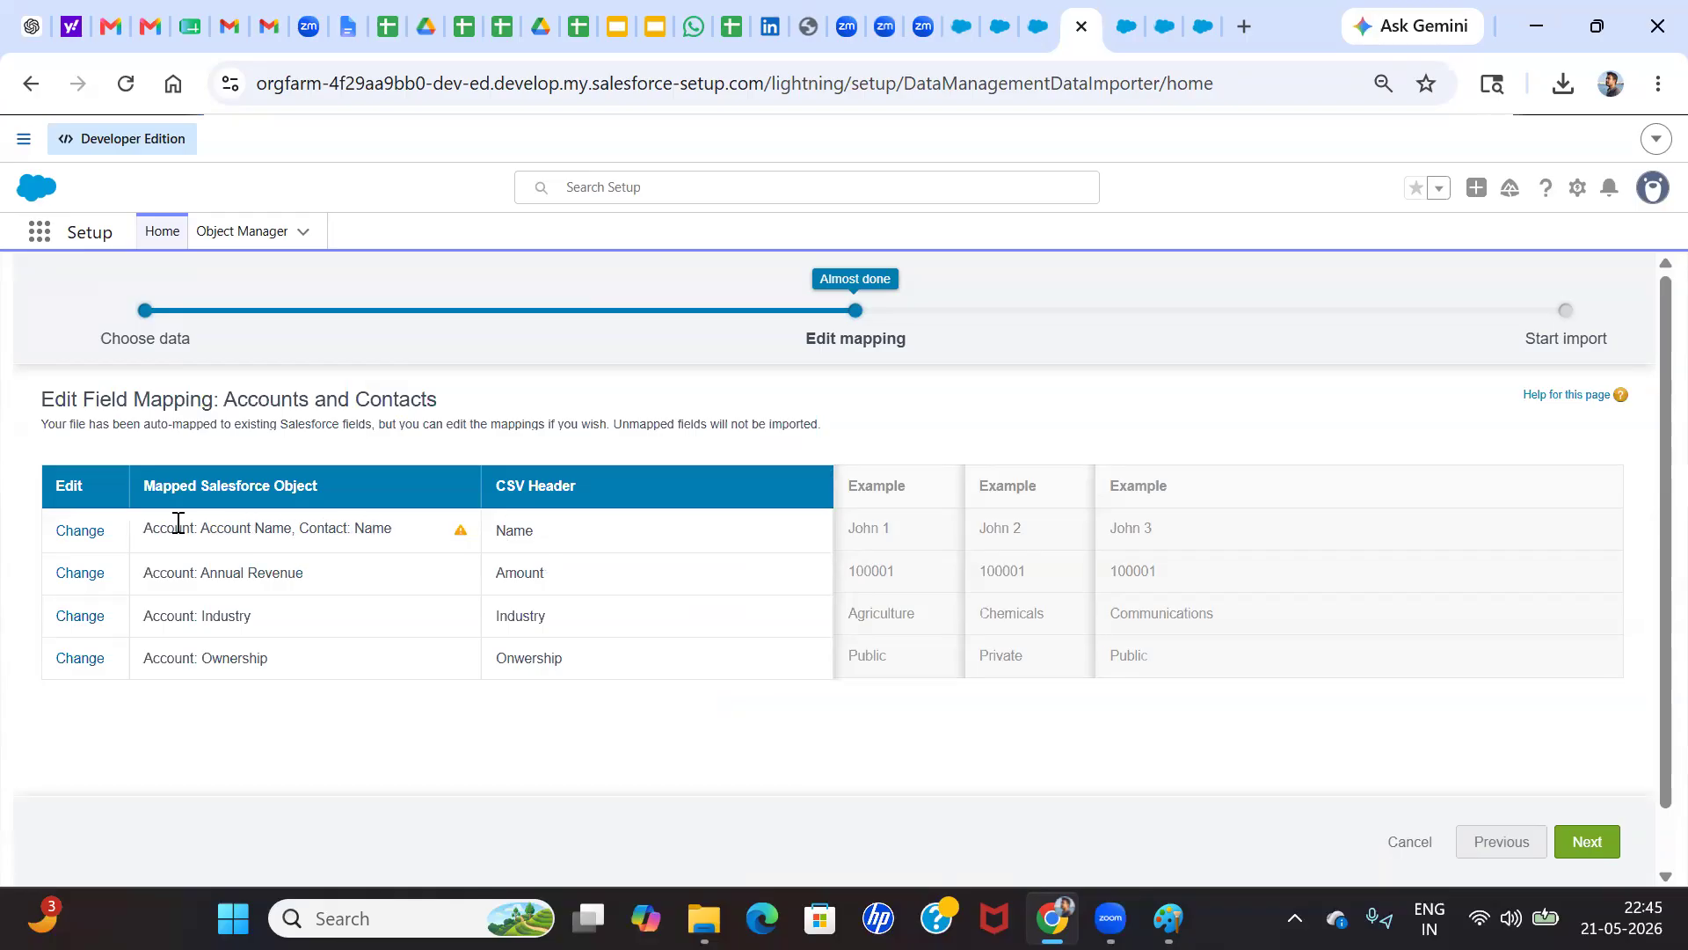
Remove Contact: Name from the Name column's mapping, keeping only Account: Account Name, and proceed to the import review
left_click(90, 537)
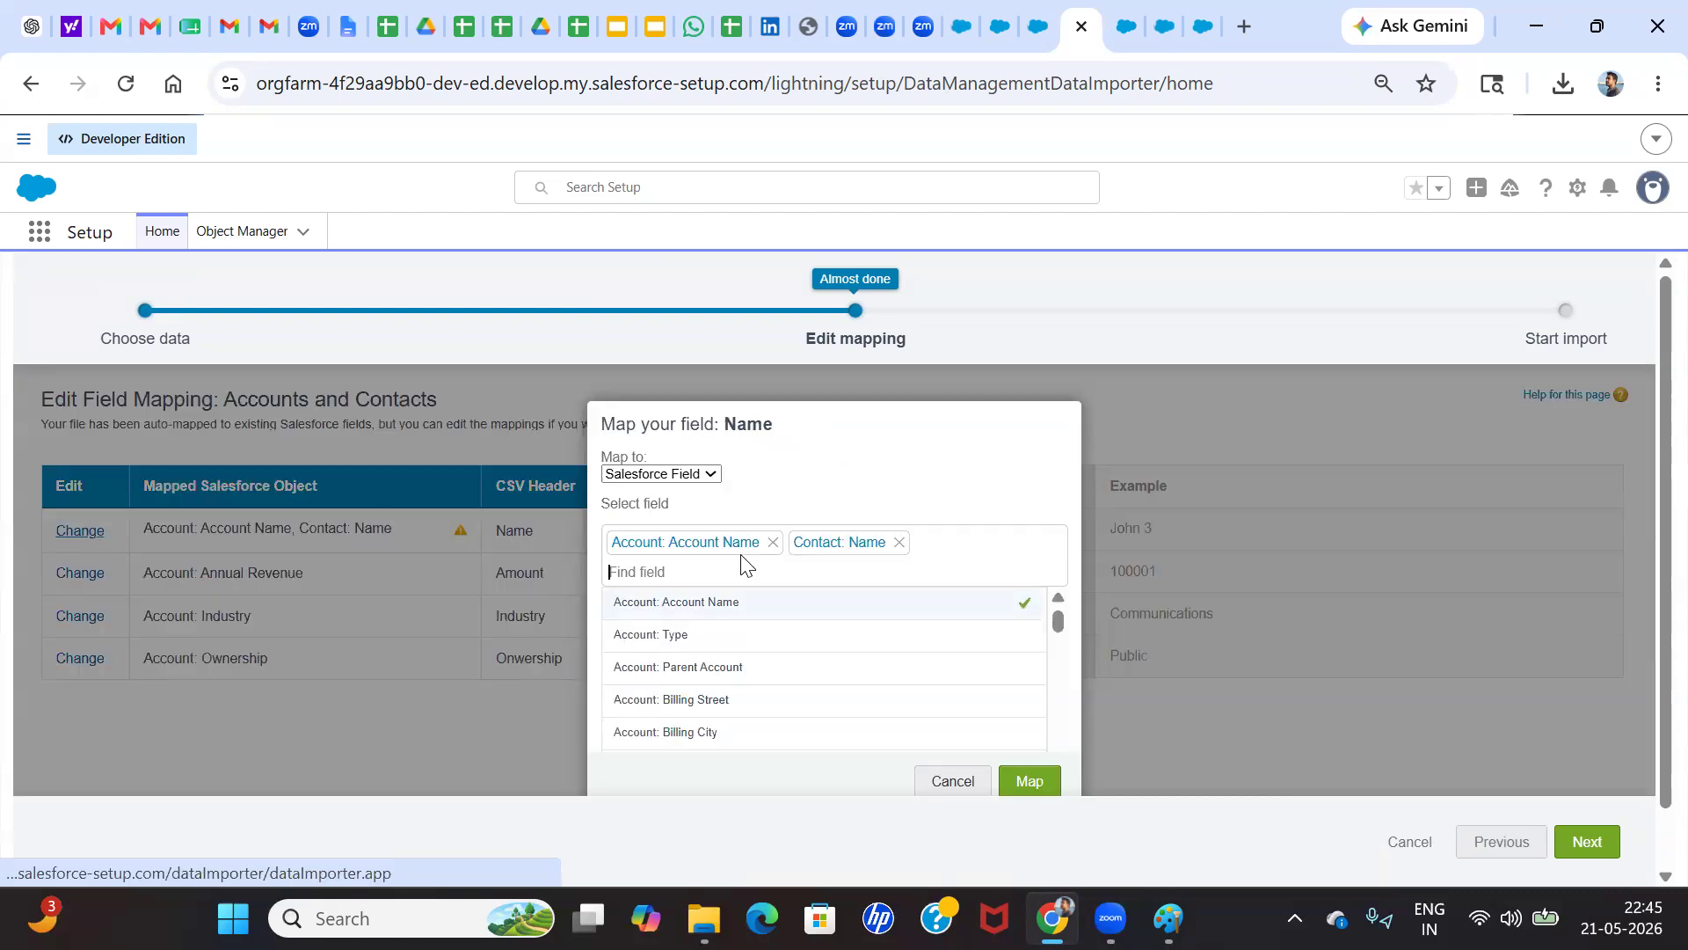
left_click(898, 542)
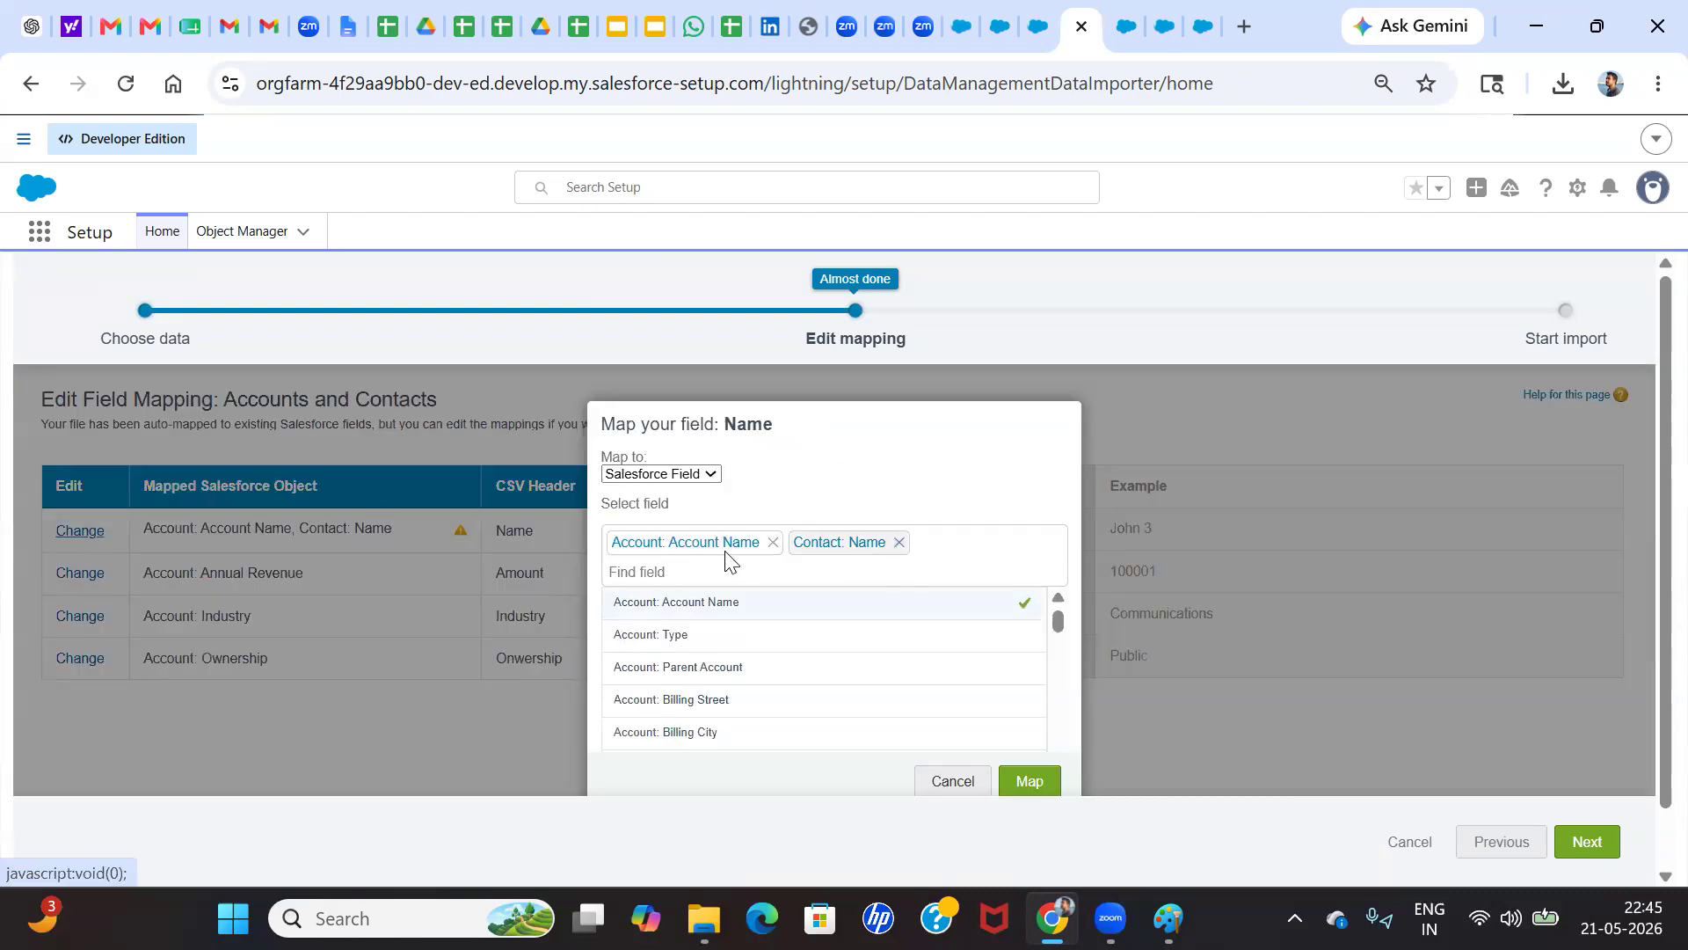
left_click(1036, 788)
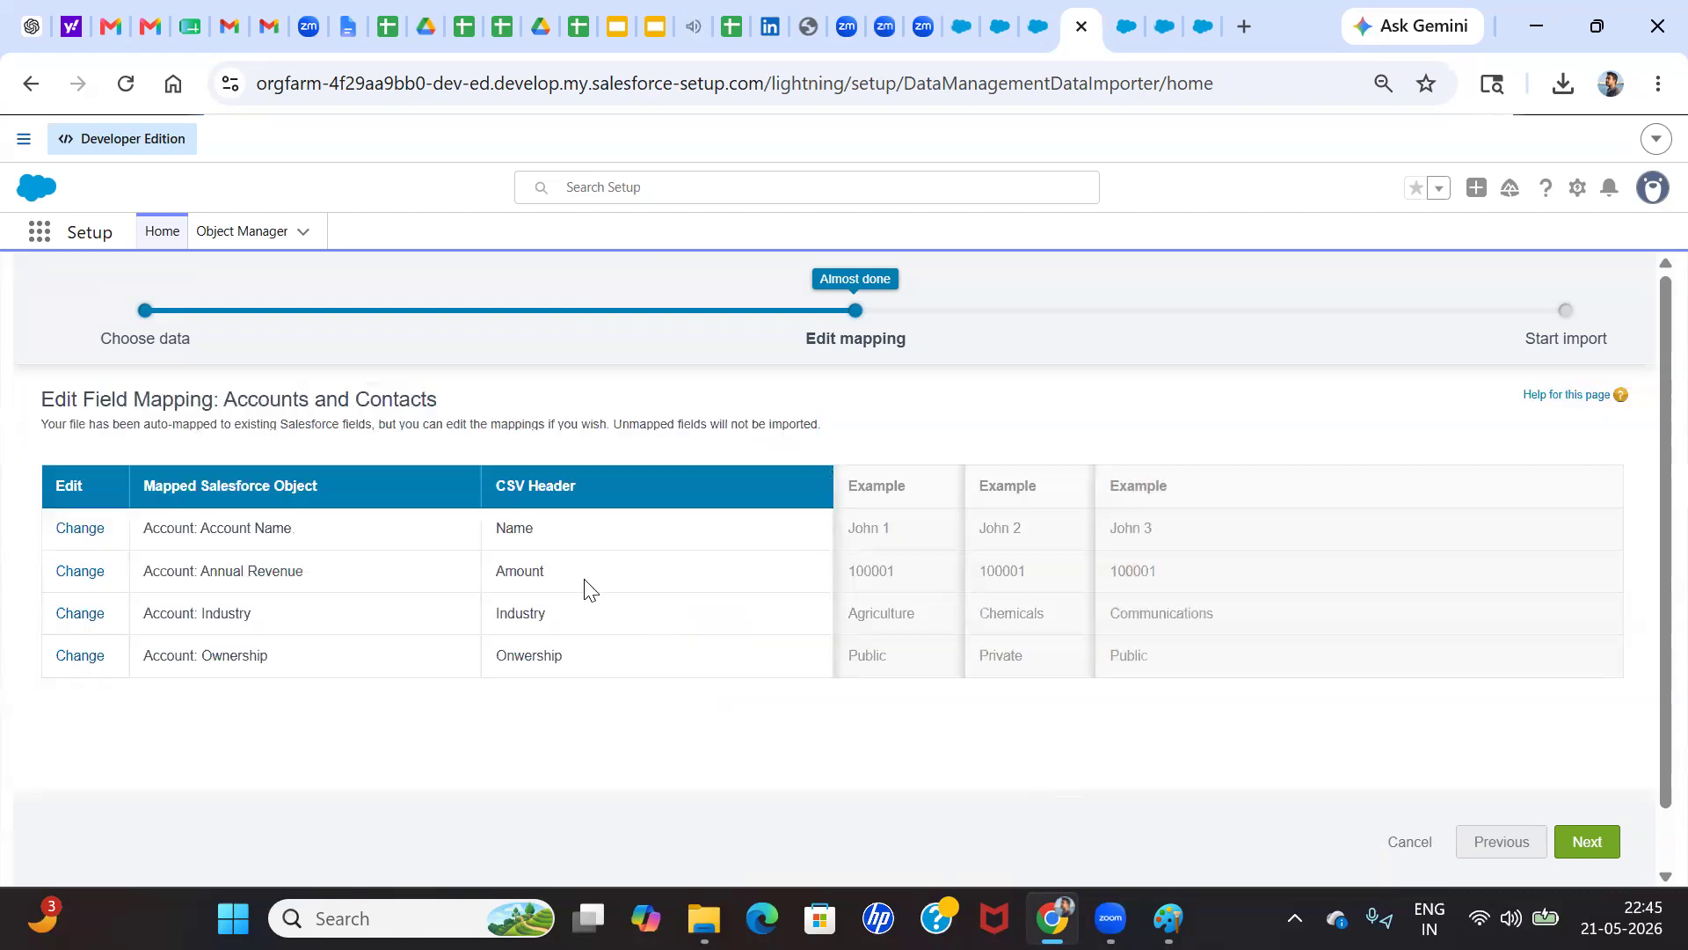
left_click(1596, 842)
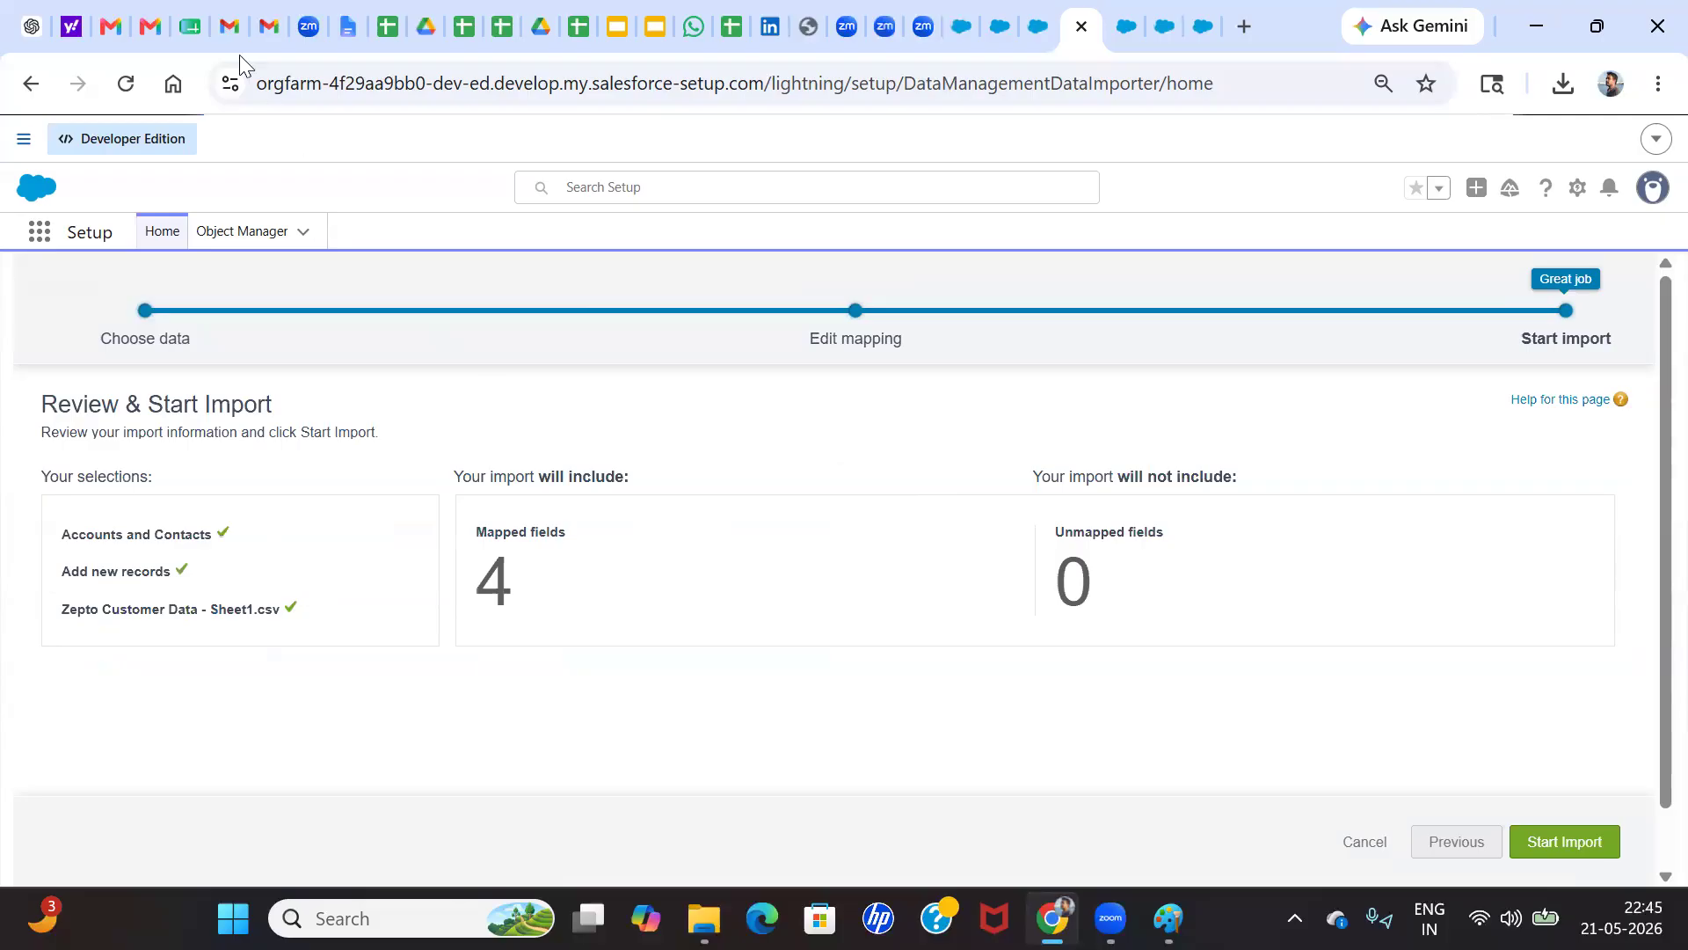
Check the rows in the Zepto Customer Data spreadsheet, return to the wizard and start the import, acknowledging the confirmation
left_click(189, 26)
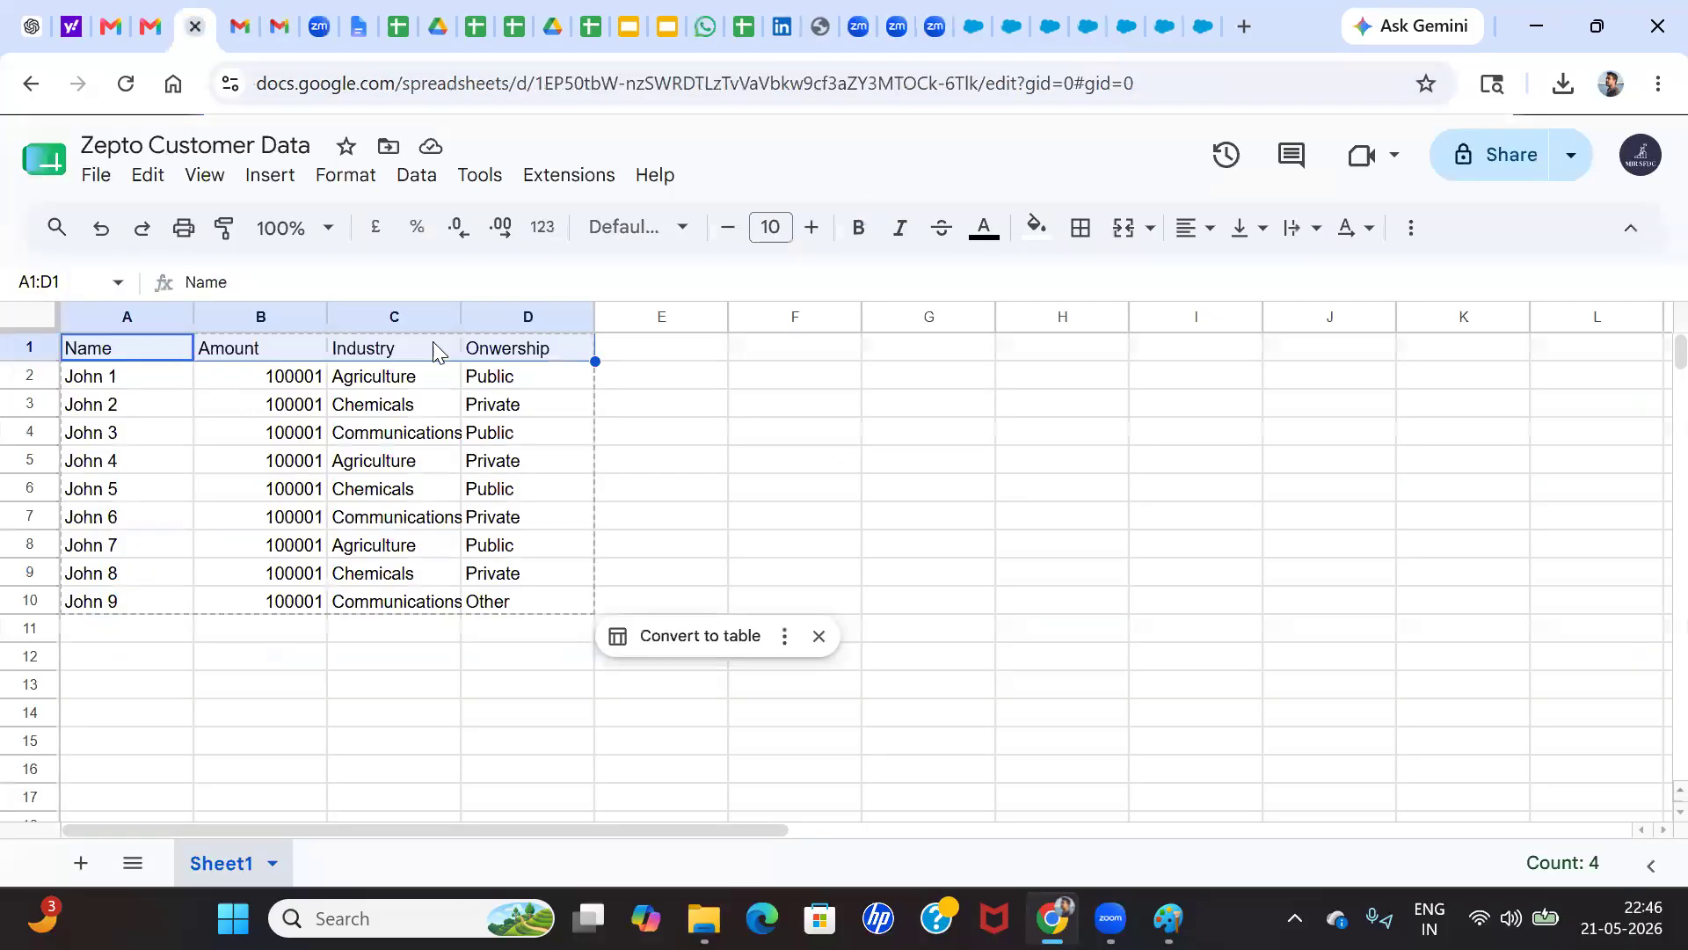
left_click(1010, 20)
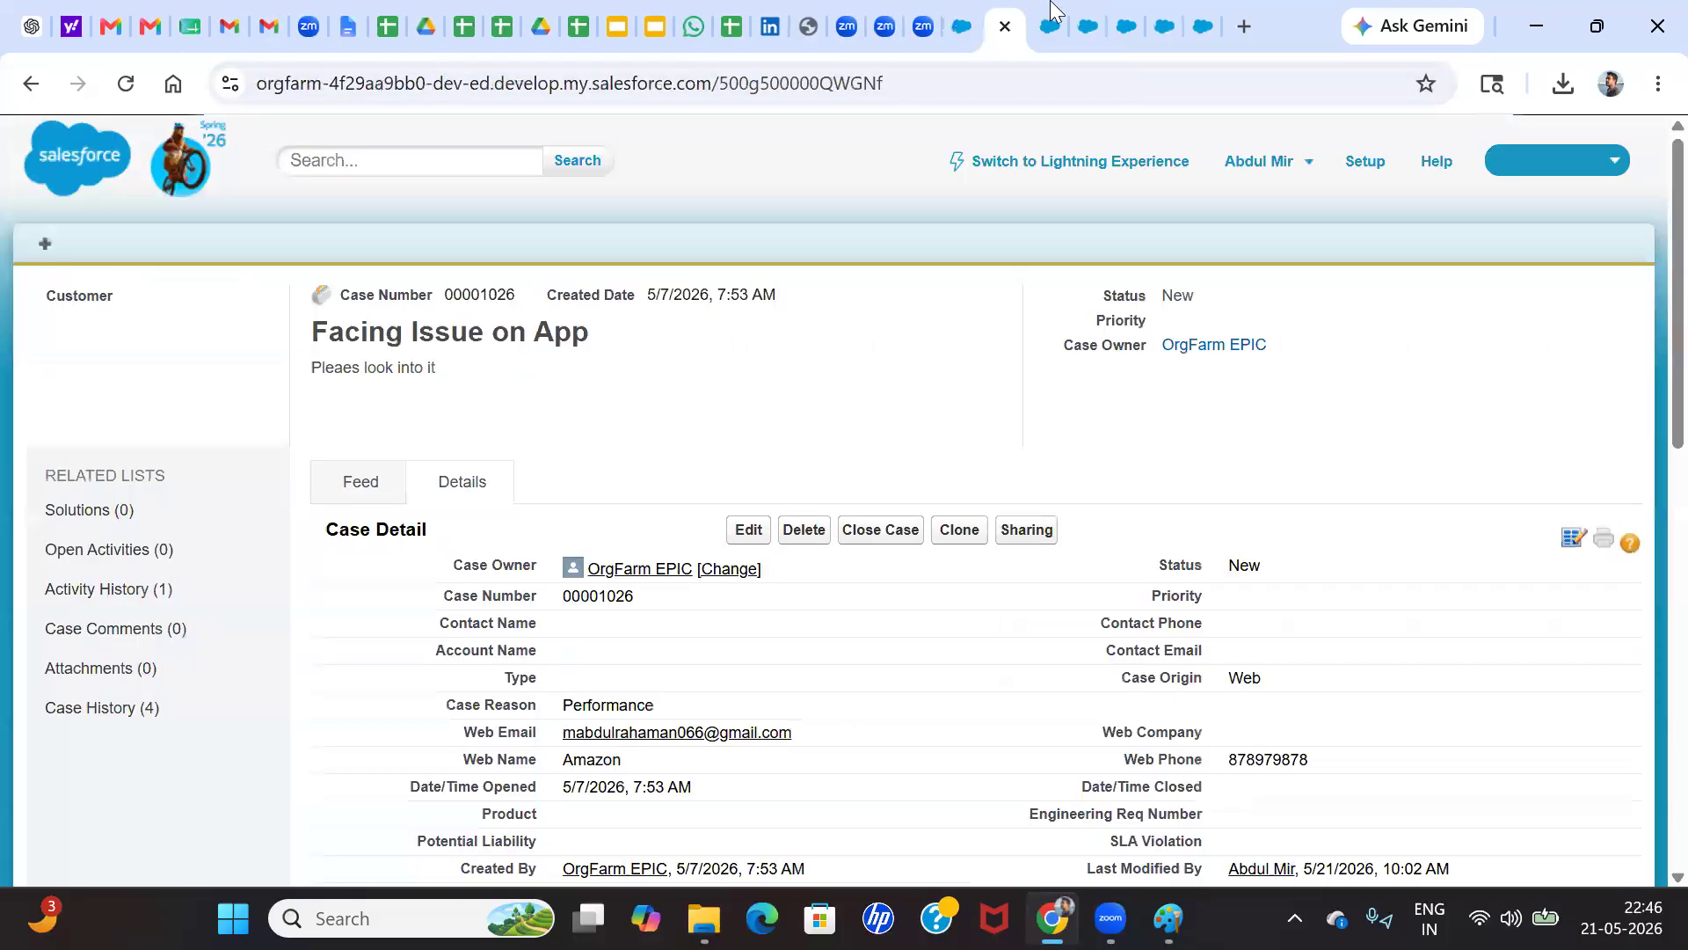
left_click(1085, 16)
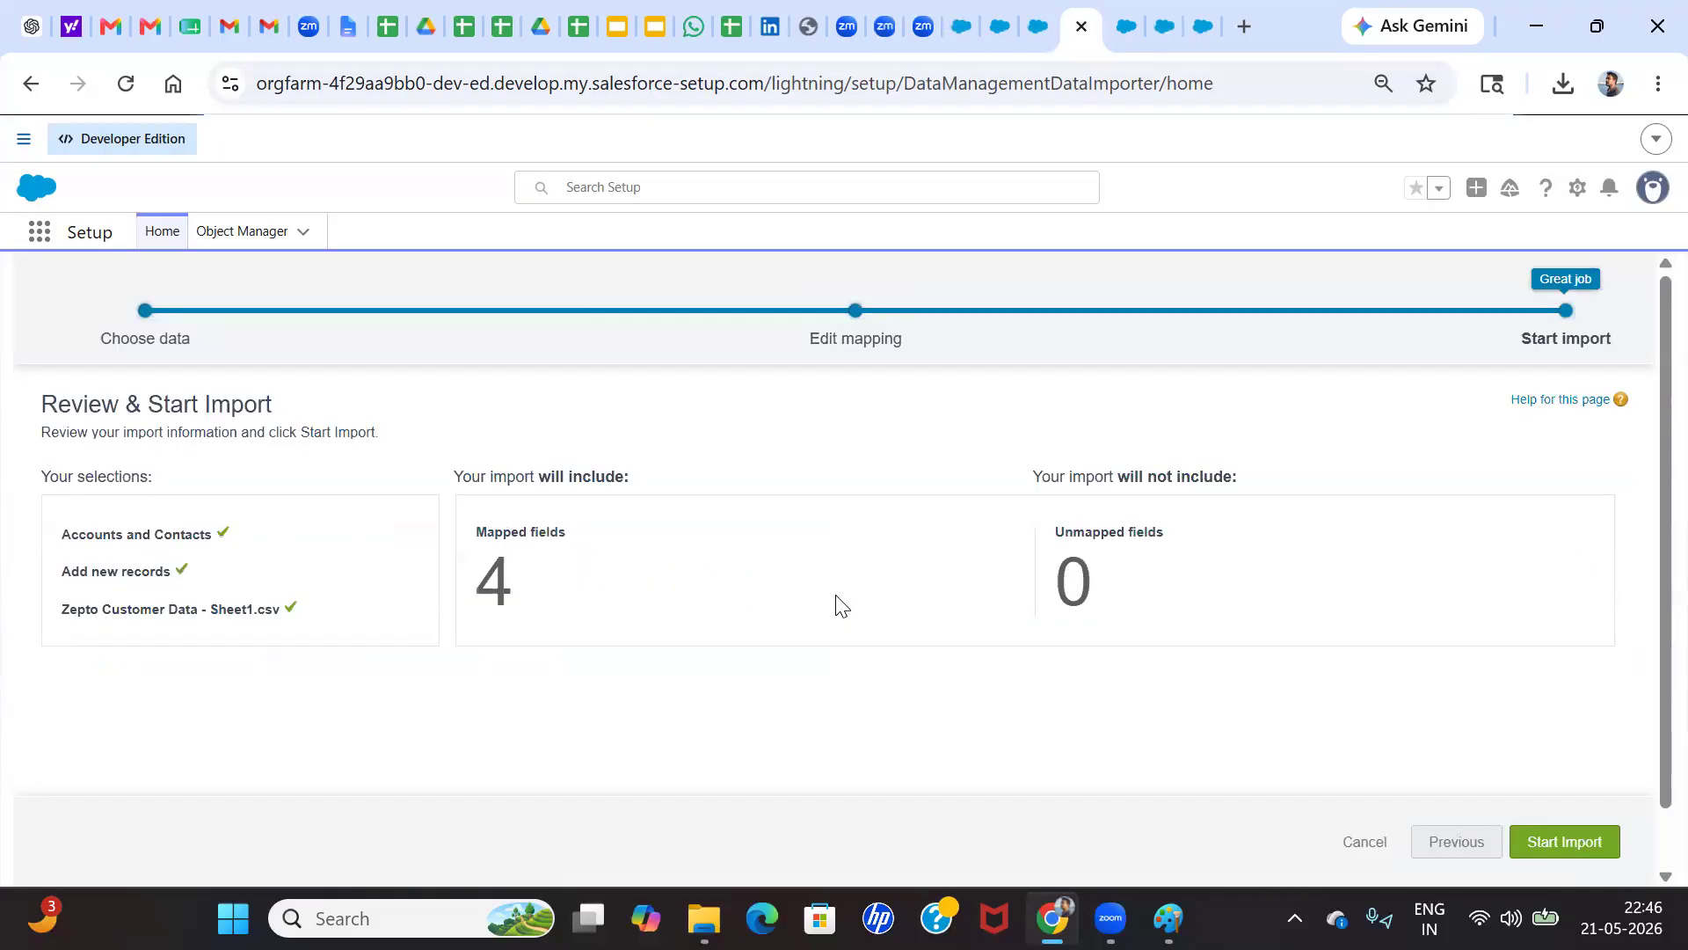
left_click(1565, 840)
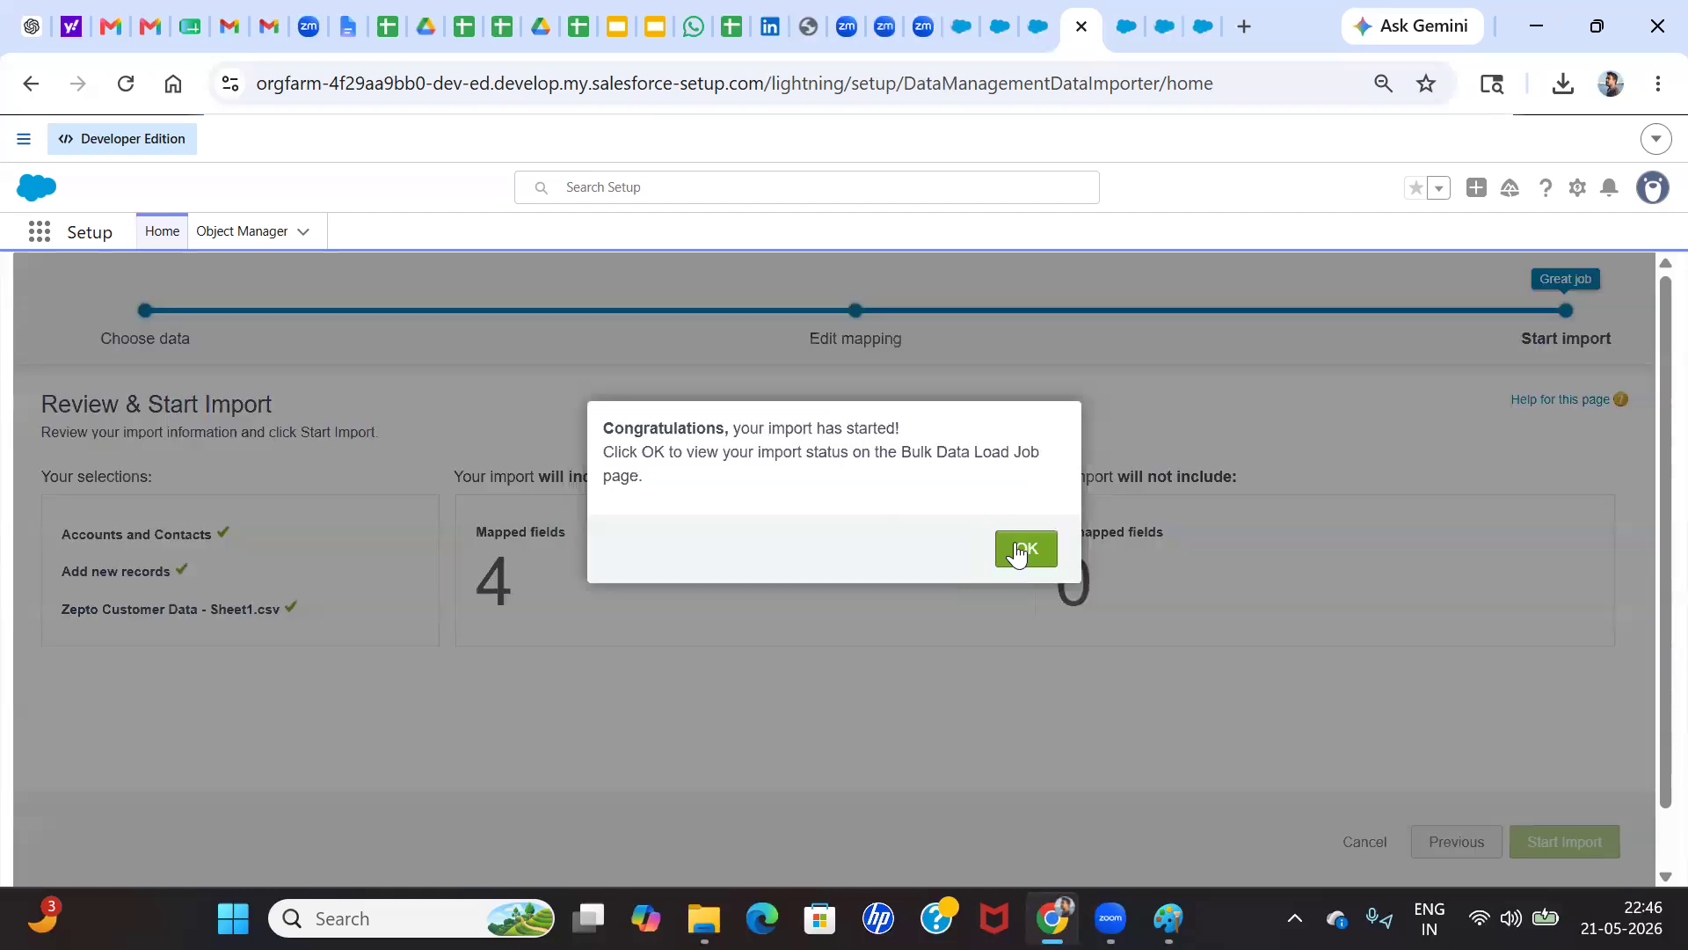
left_click(1022, 550)
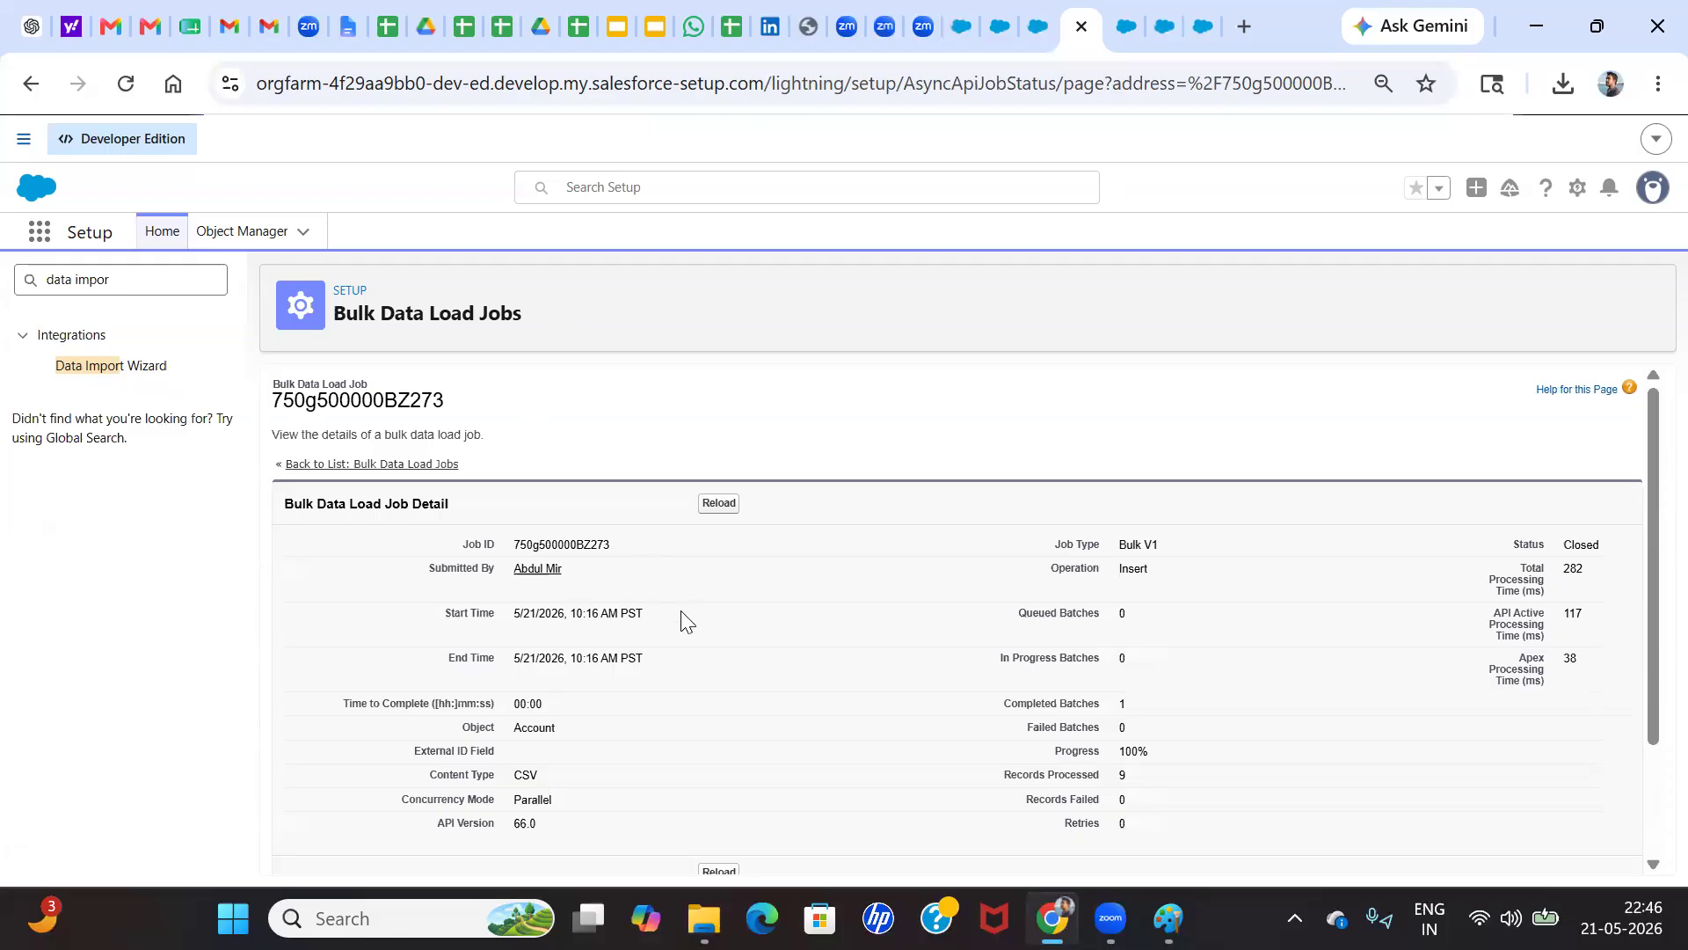
Examine the bulk data load job's batch results, including the records processed and records failed
scroll(681, 611, "down", 2)
scroll(1253, 843, "up", 5)
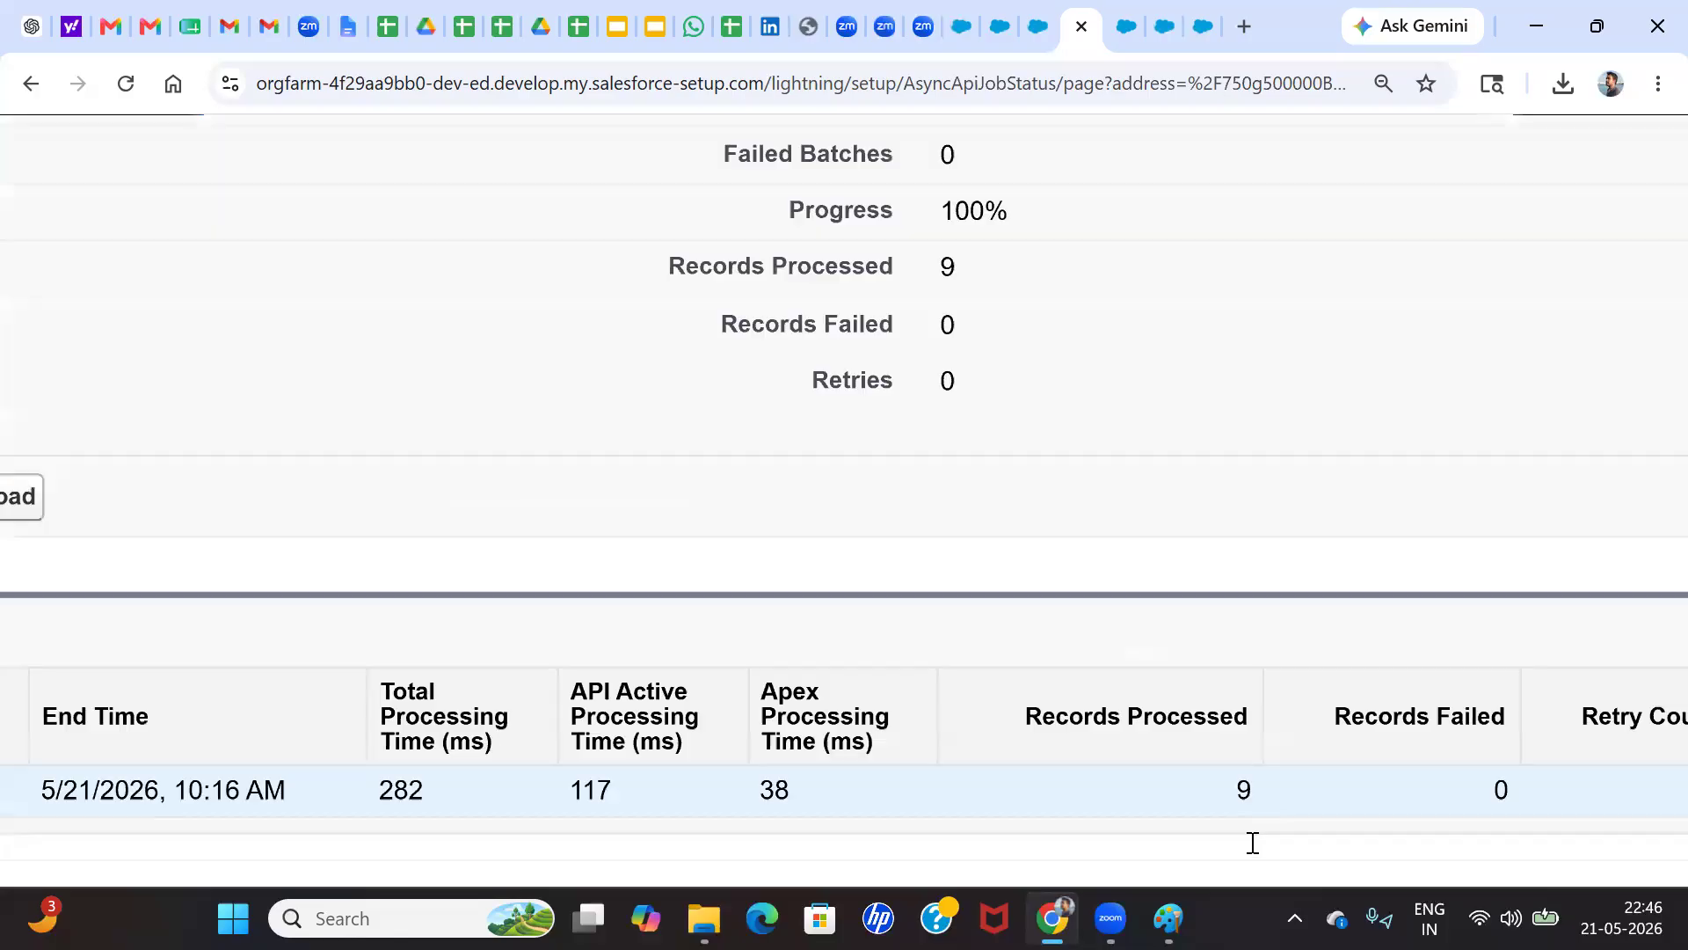
scroll(1253, 842, "up", 1)
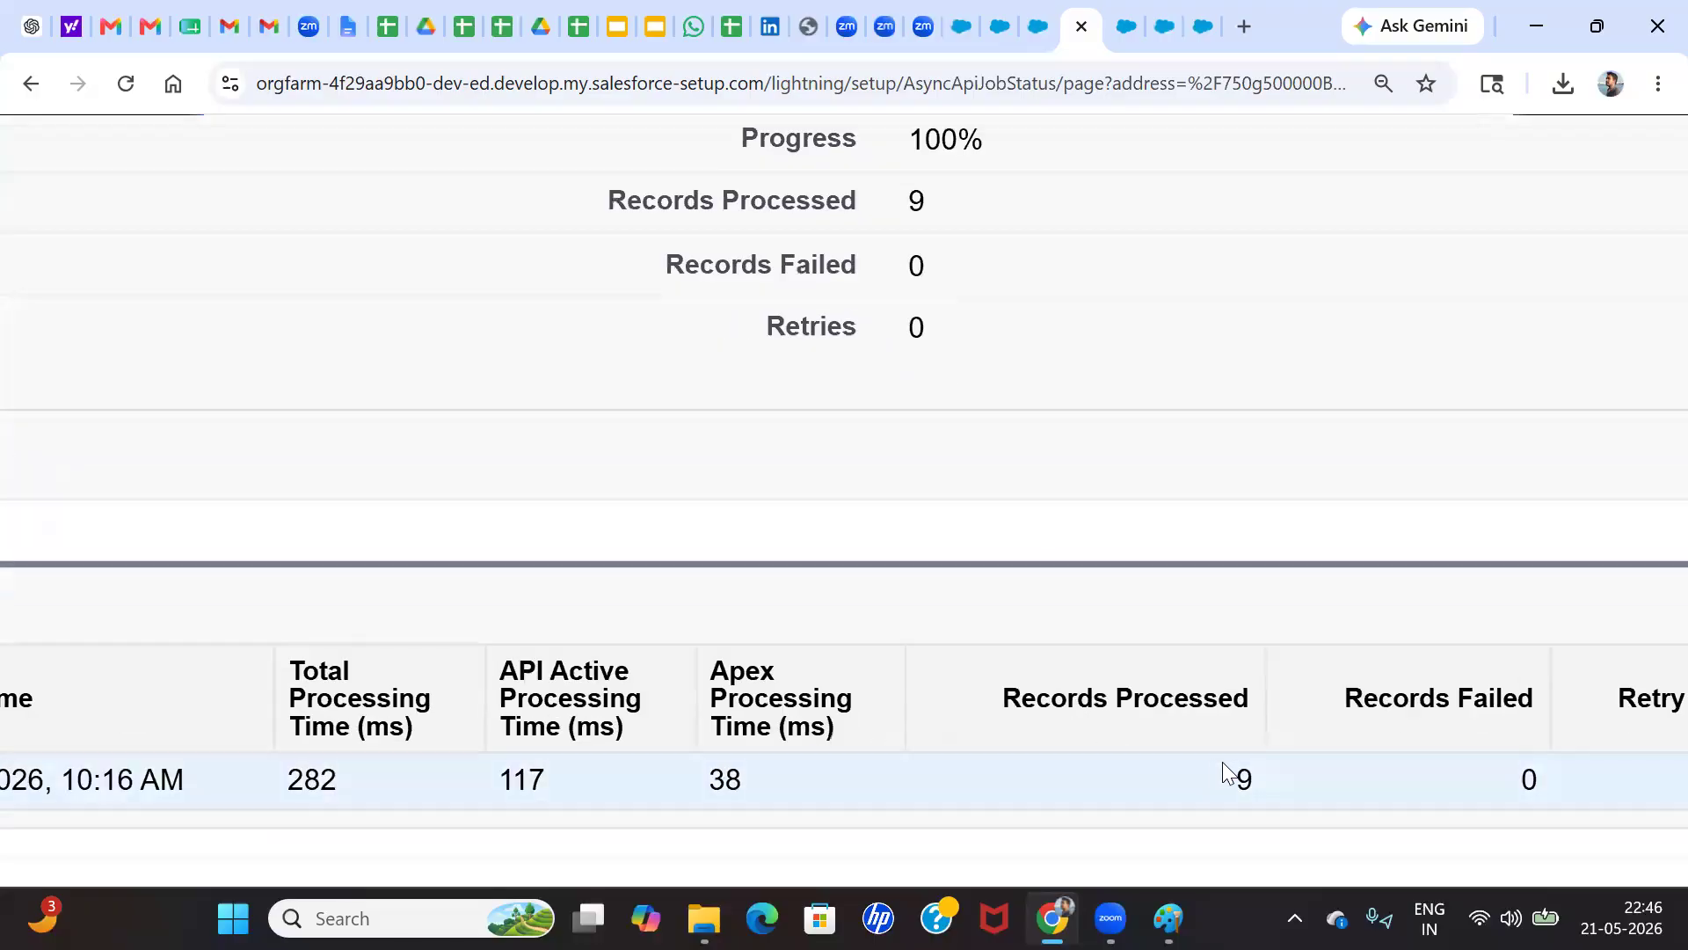
scroll(1109, 773, "right", 5)
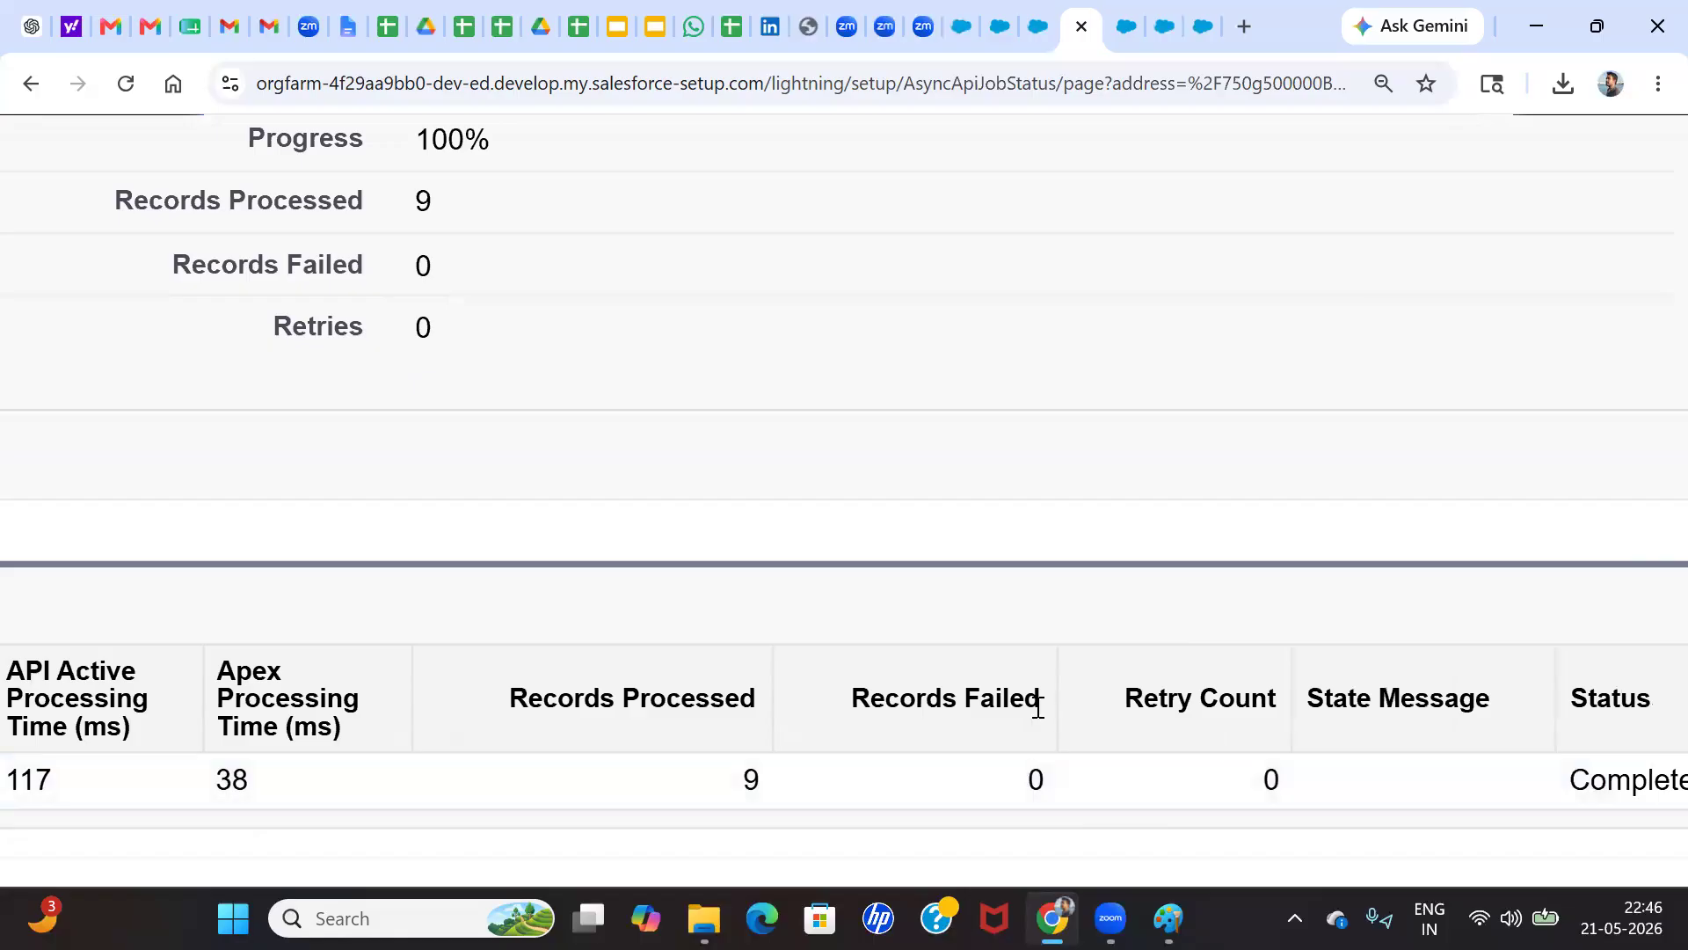
scroll(1038, 706, "down", 5)
Open the Accounts list in the Sales app, switch it to the All Accounts view and find the imported records
left_click(990, 22)
left_click(961, 19)
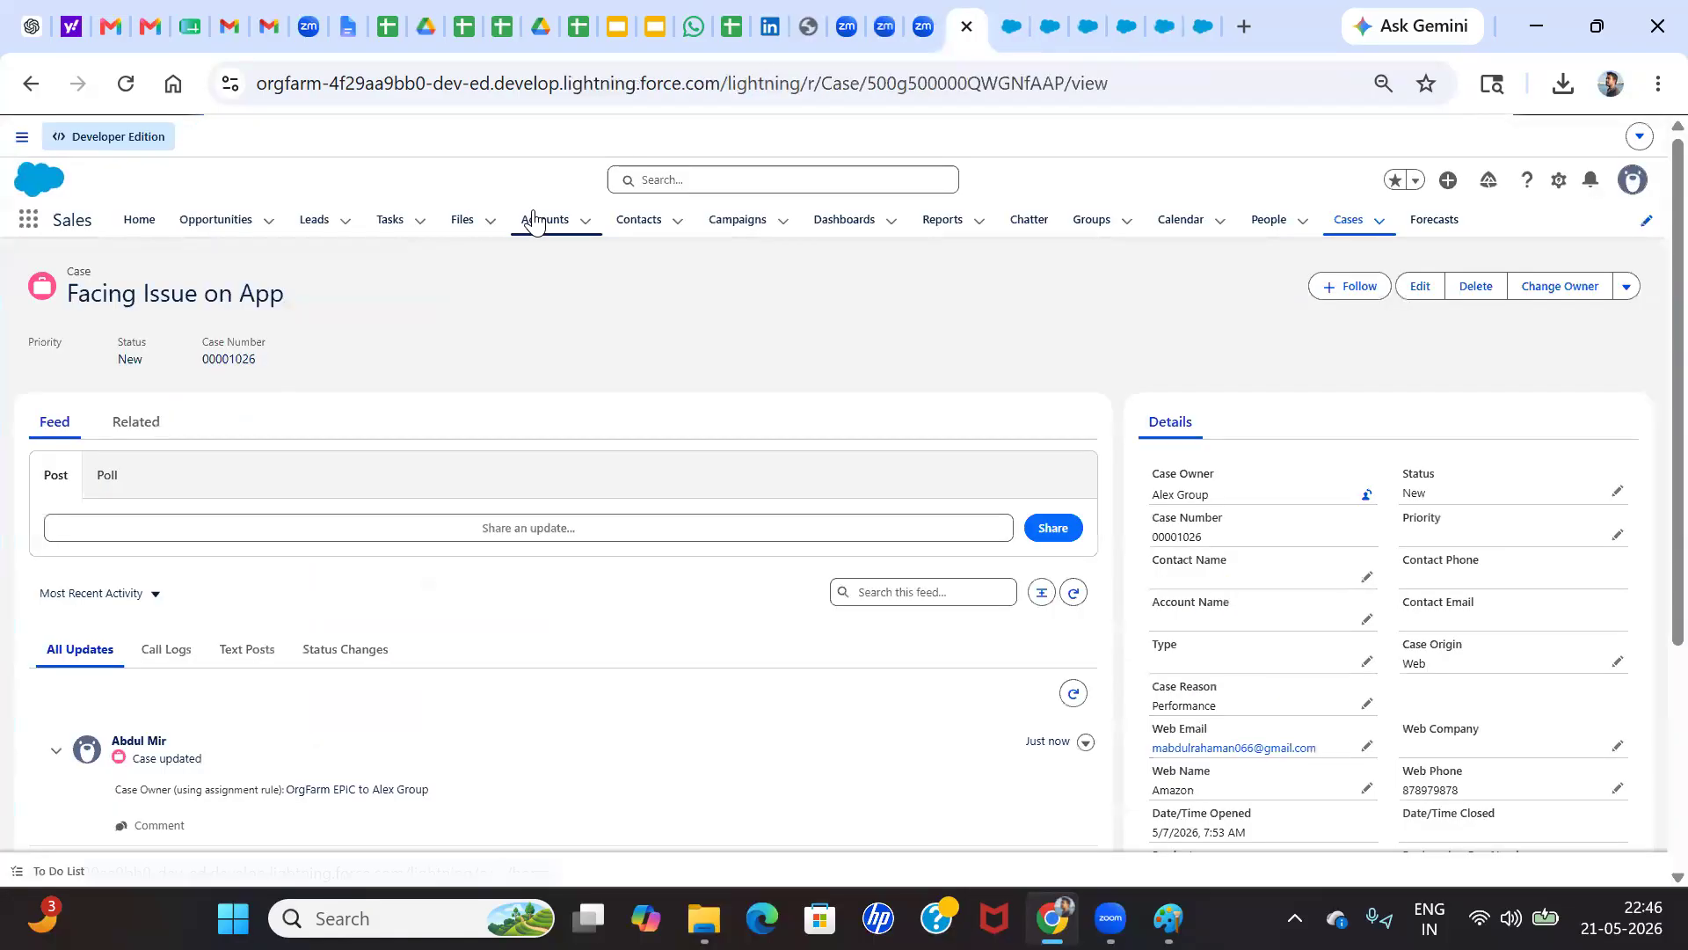
left_click(533, 220)
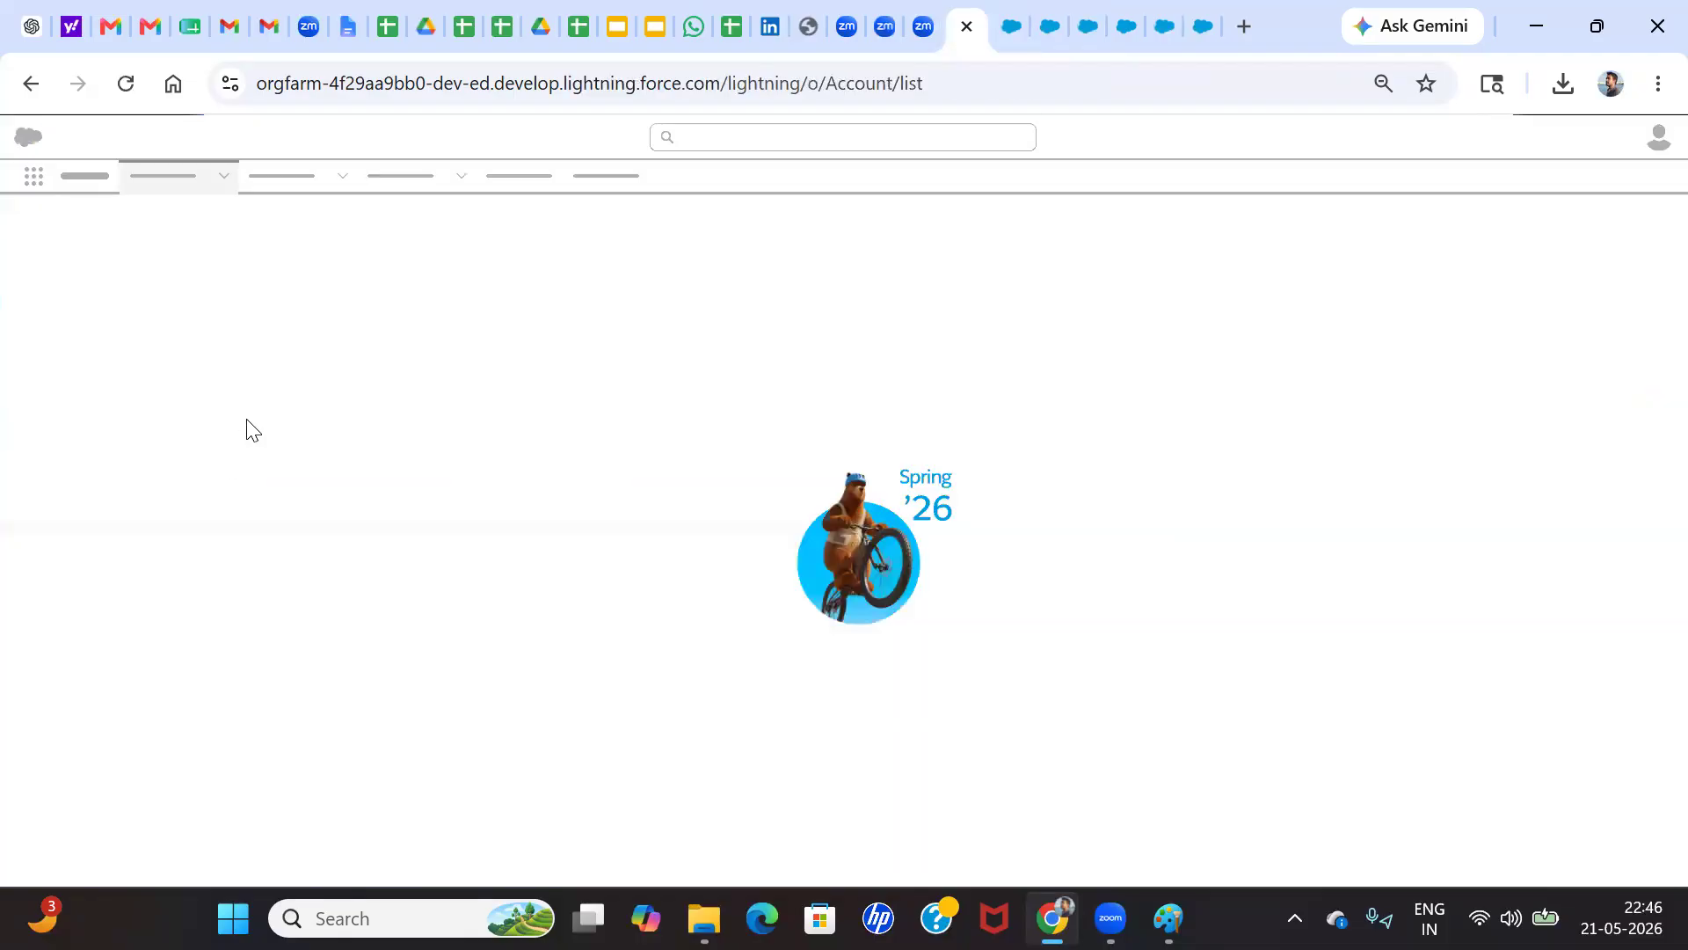
scroll(158, 545, "down", 1)
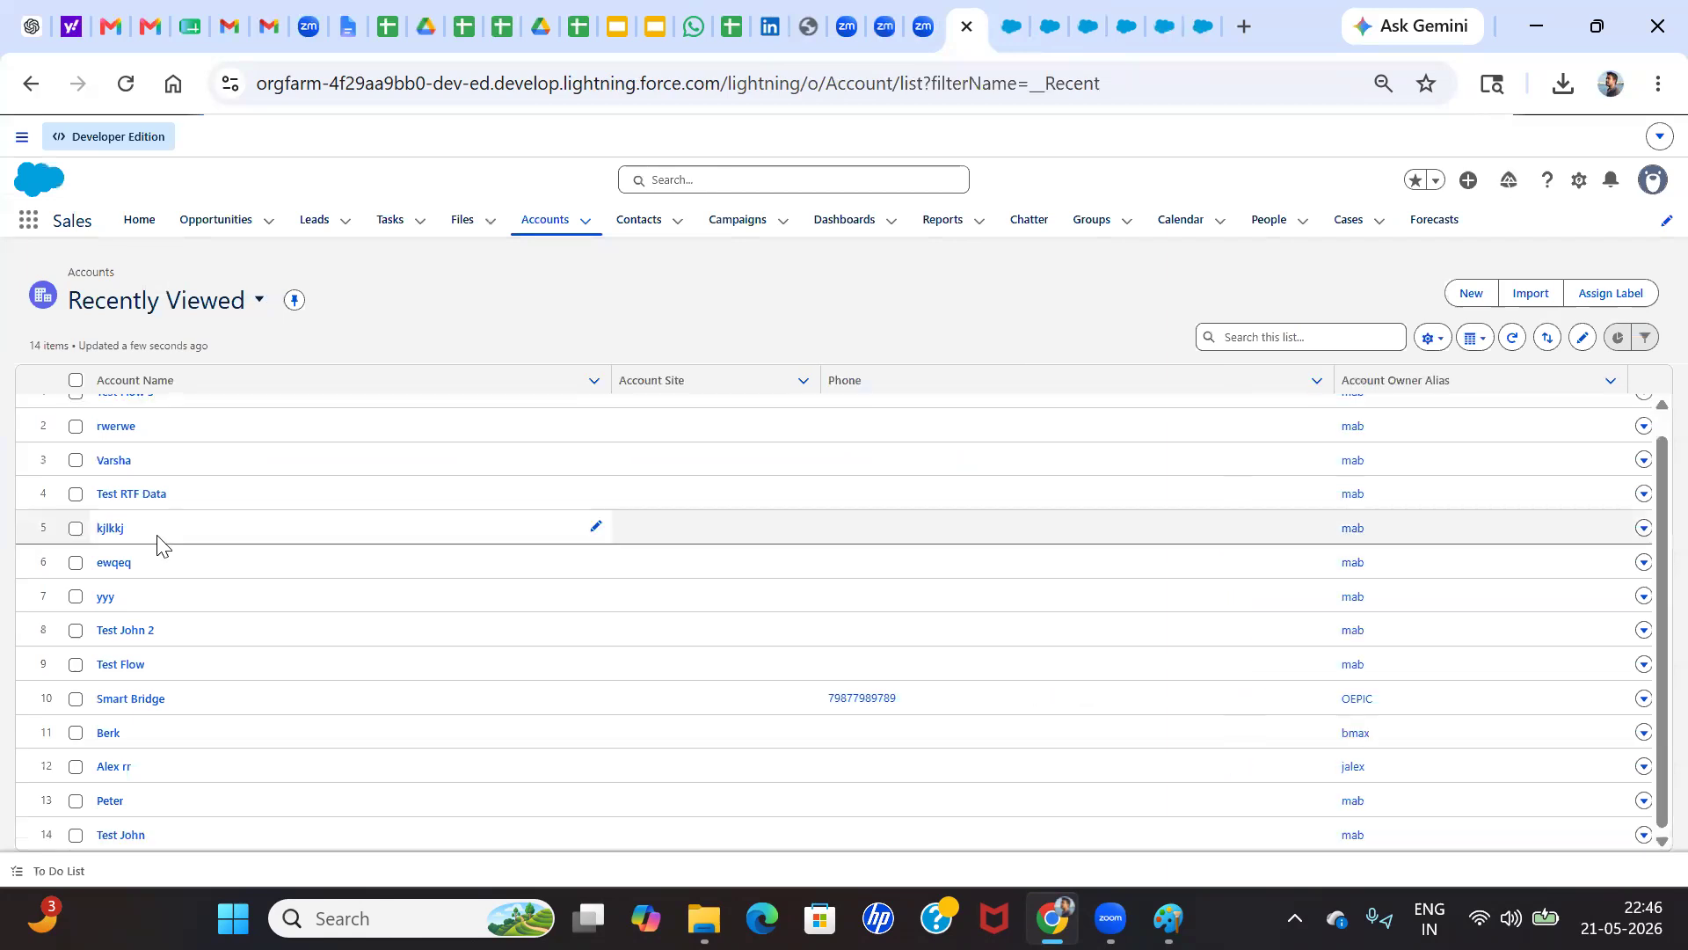
scroll(158, 545, "up", 1)
left_click(255, 299)
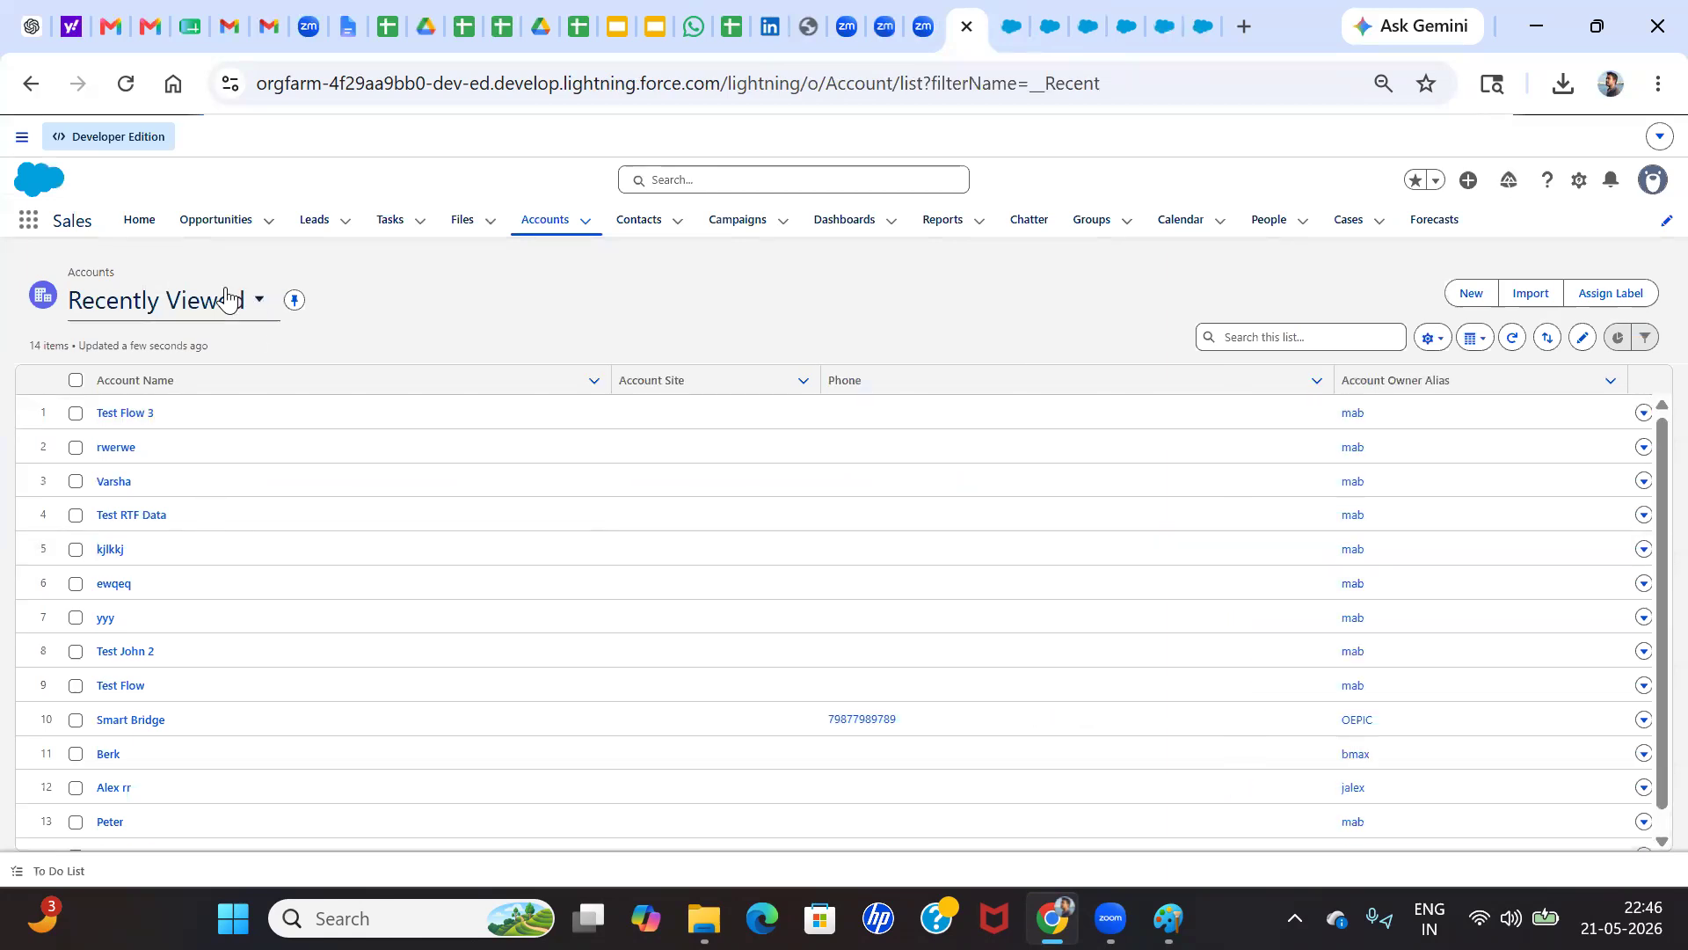
left_click(158, 421)
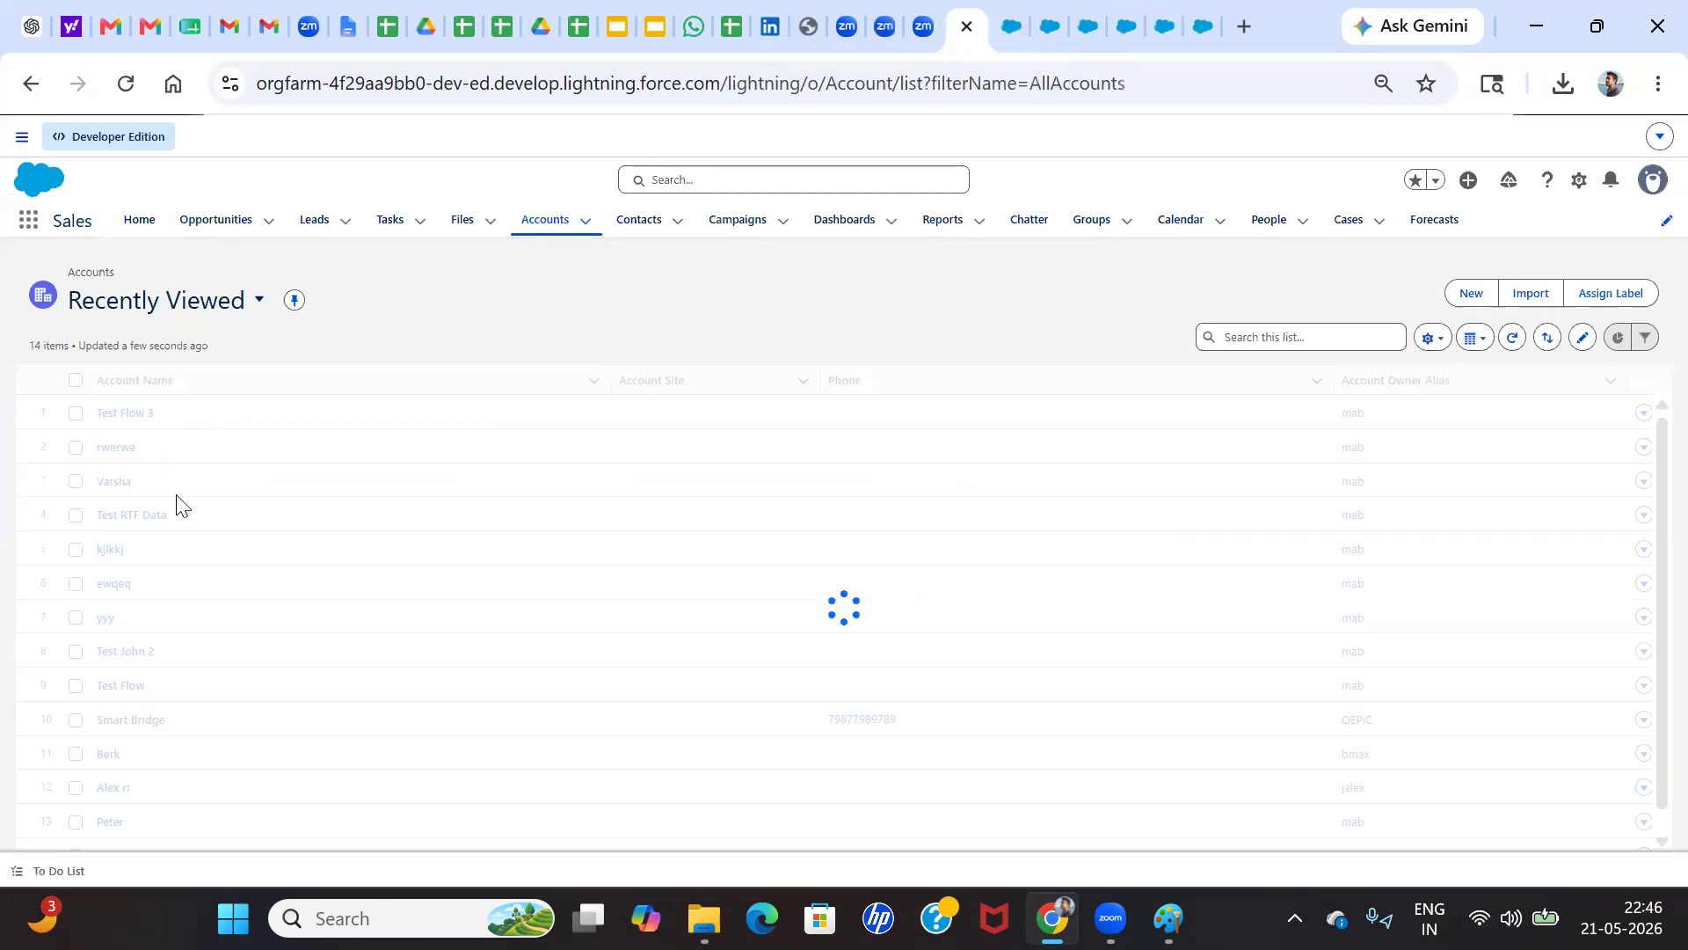
scroll(124, 502, "down", 6)
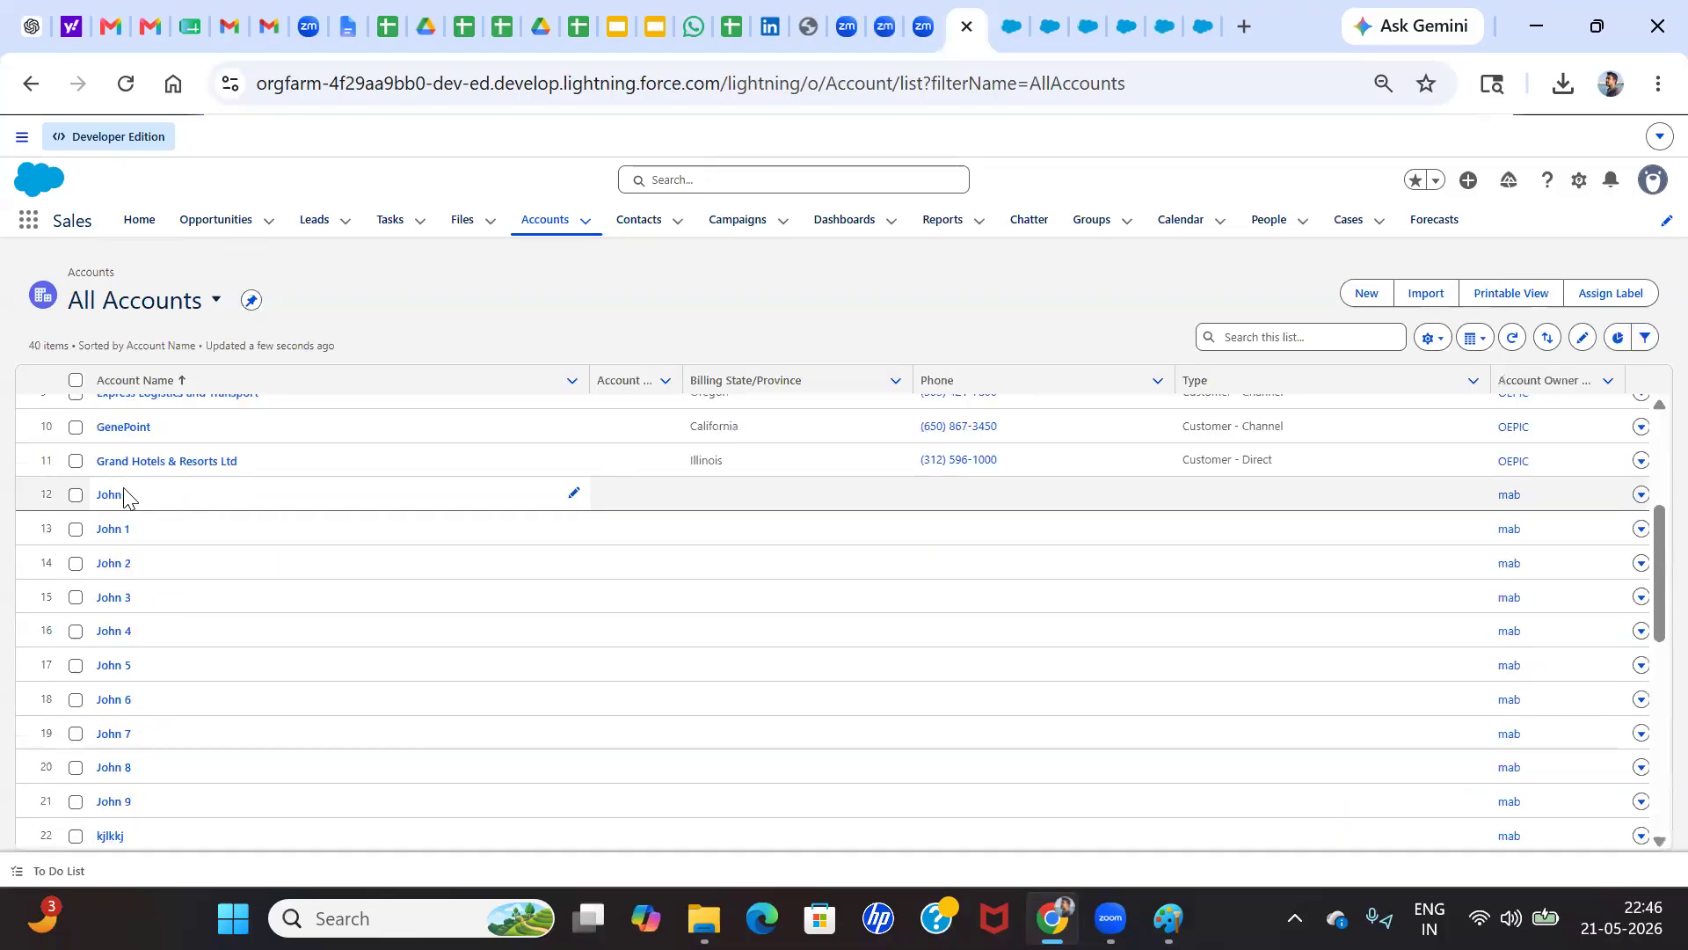
scroll(124, 457, "up", 2)
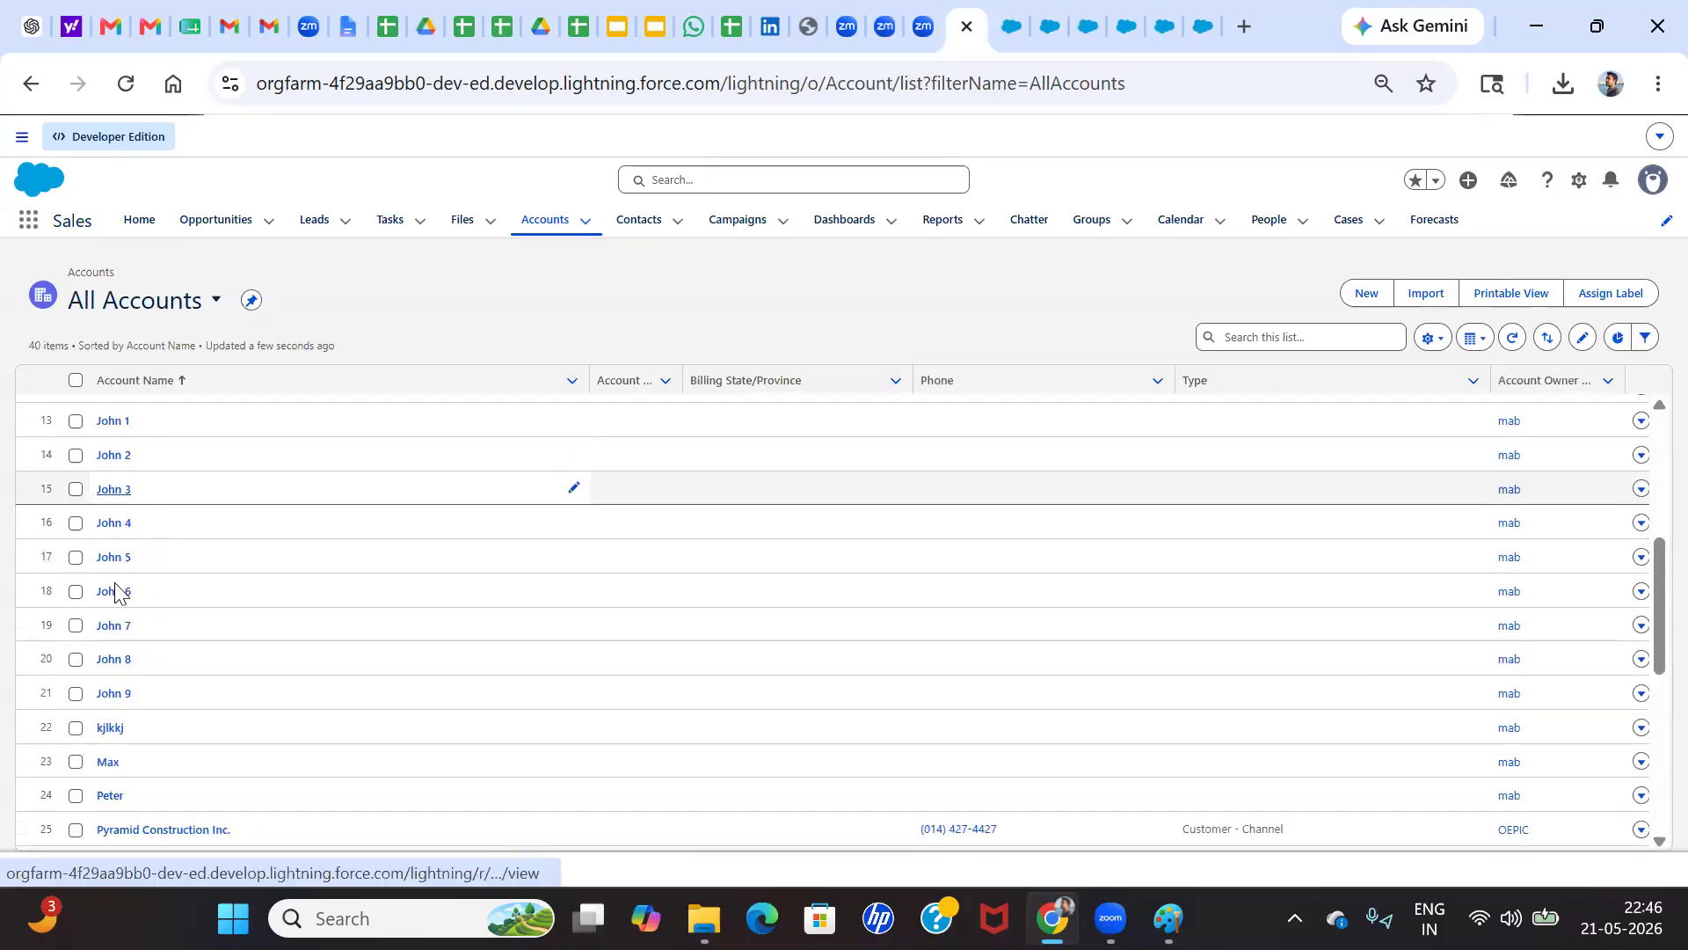
Open the last of the imported accounts and examine its Ownership, Industry and Annual Revenue in the record details
left_click(114, 704)
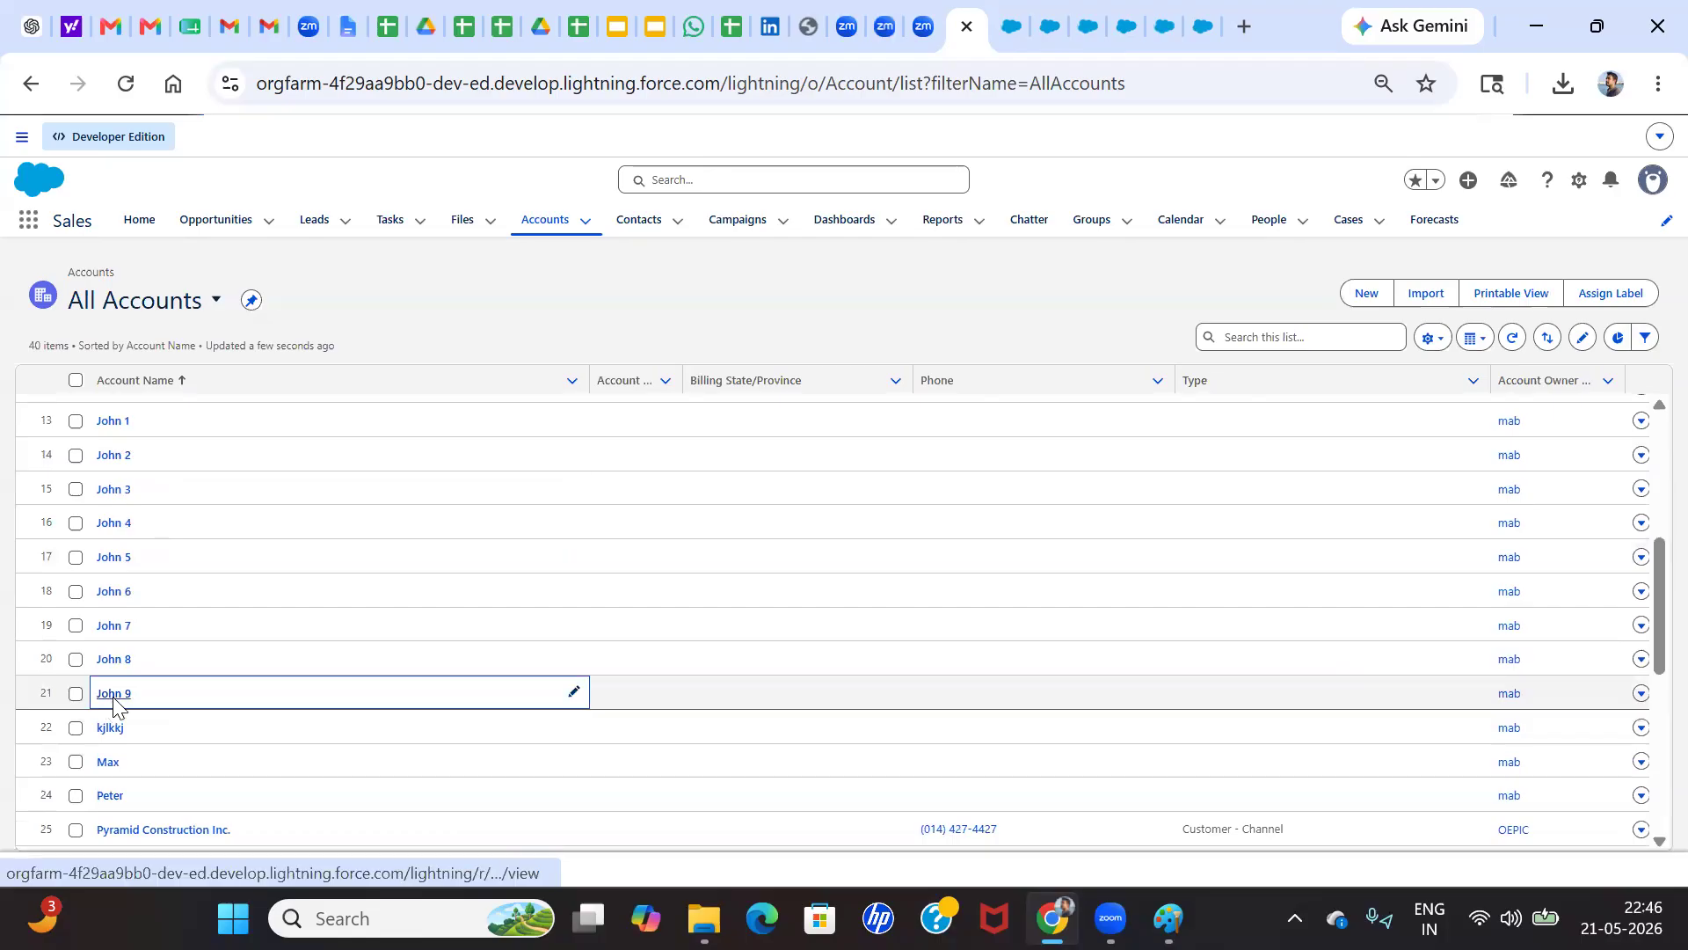
left_click(114, 696)
left_click(151, 425)
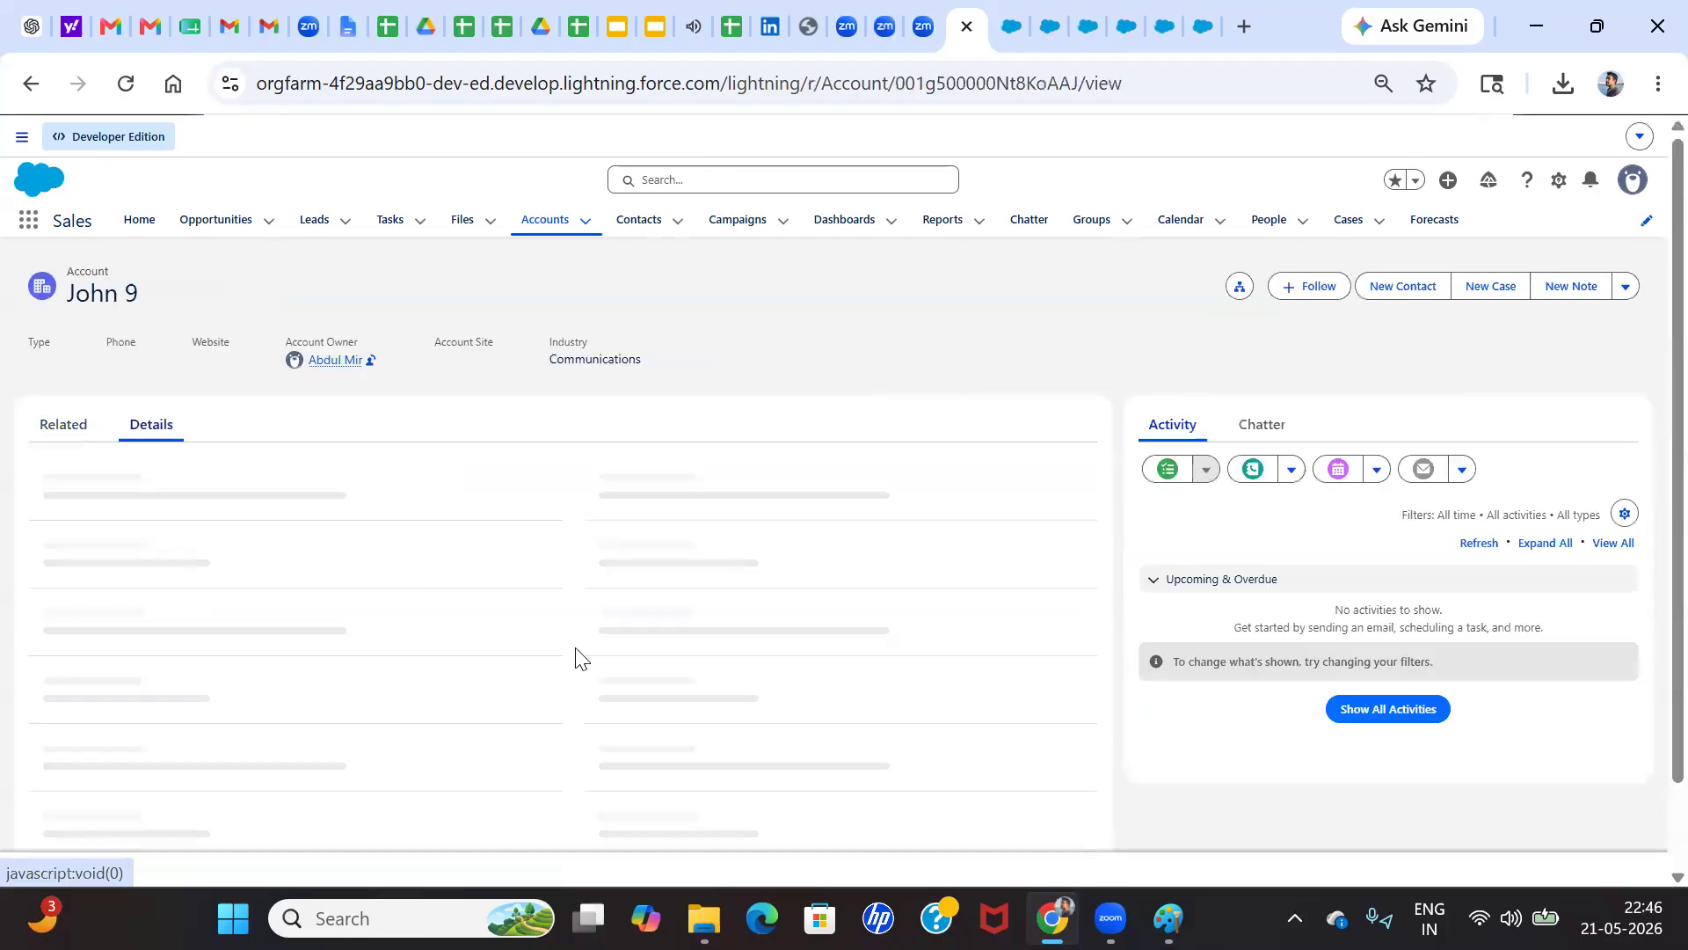
scroll(609, 585, "down", 1)
scroll(609, 585, "up", 5, "ctrl")
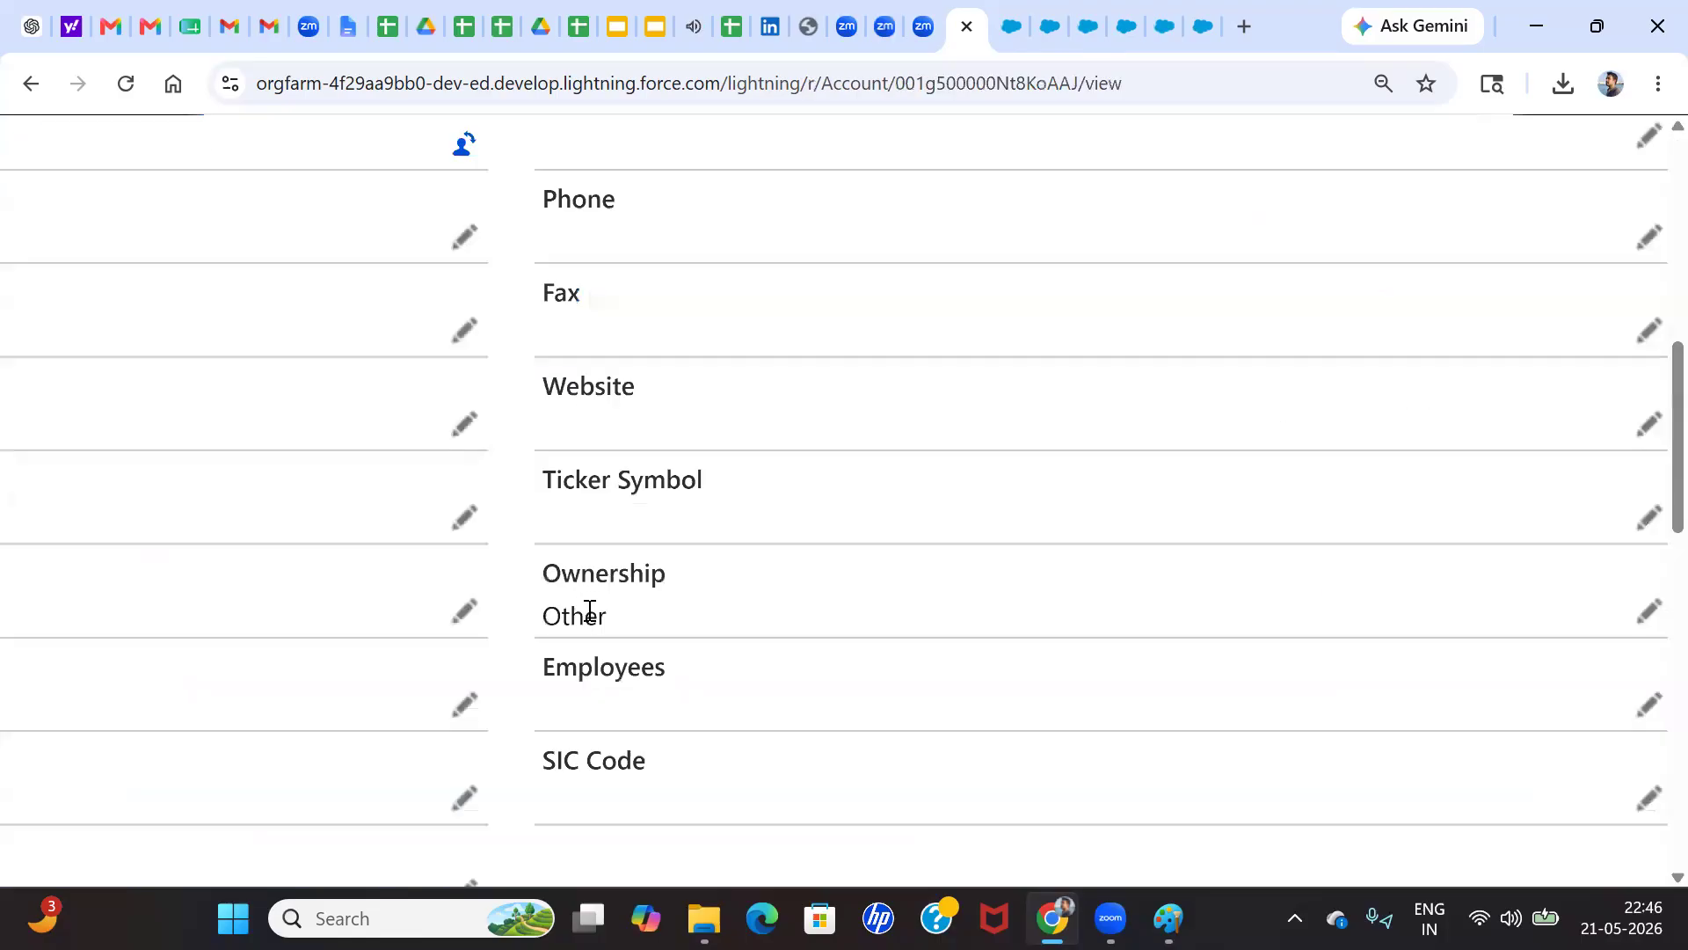
scroll(596, 617, "down", 5, "ctrl")
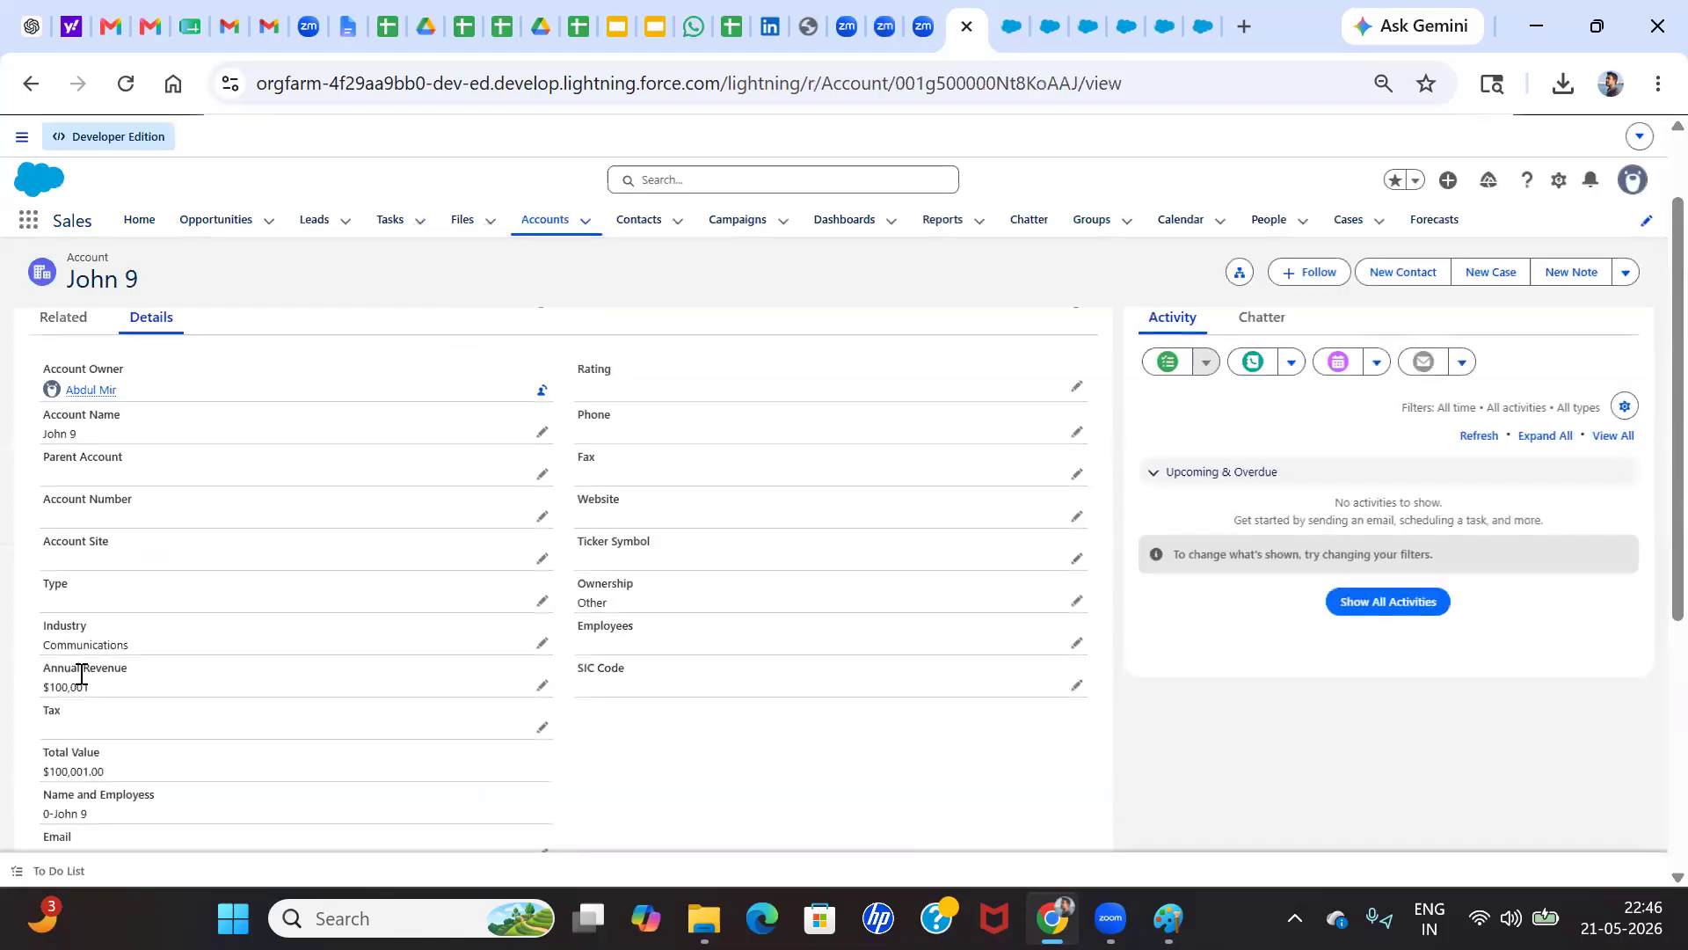
scroll(82, 671, "up", 5, "ctrl")
scroll(202, 600, "down", 2)
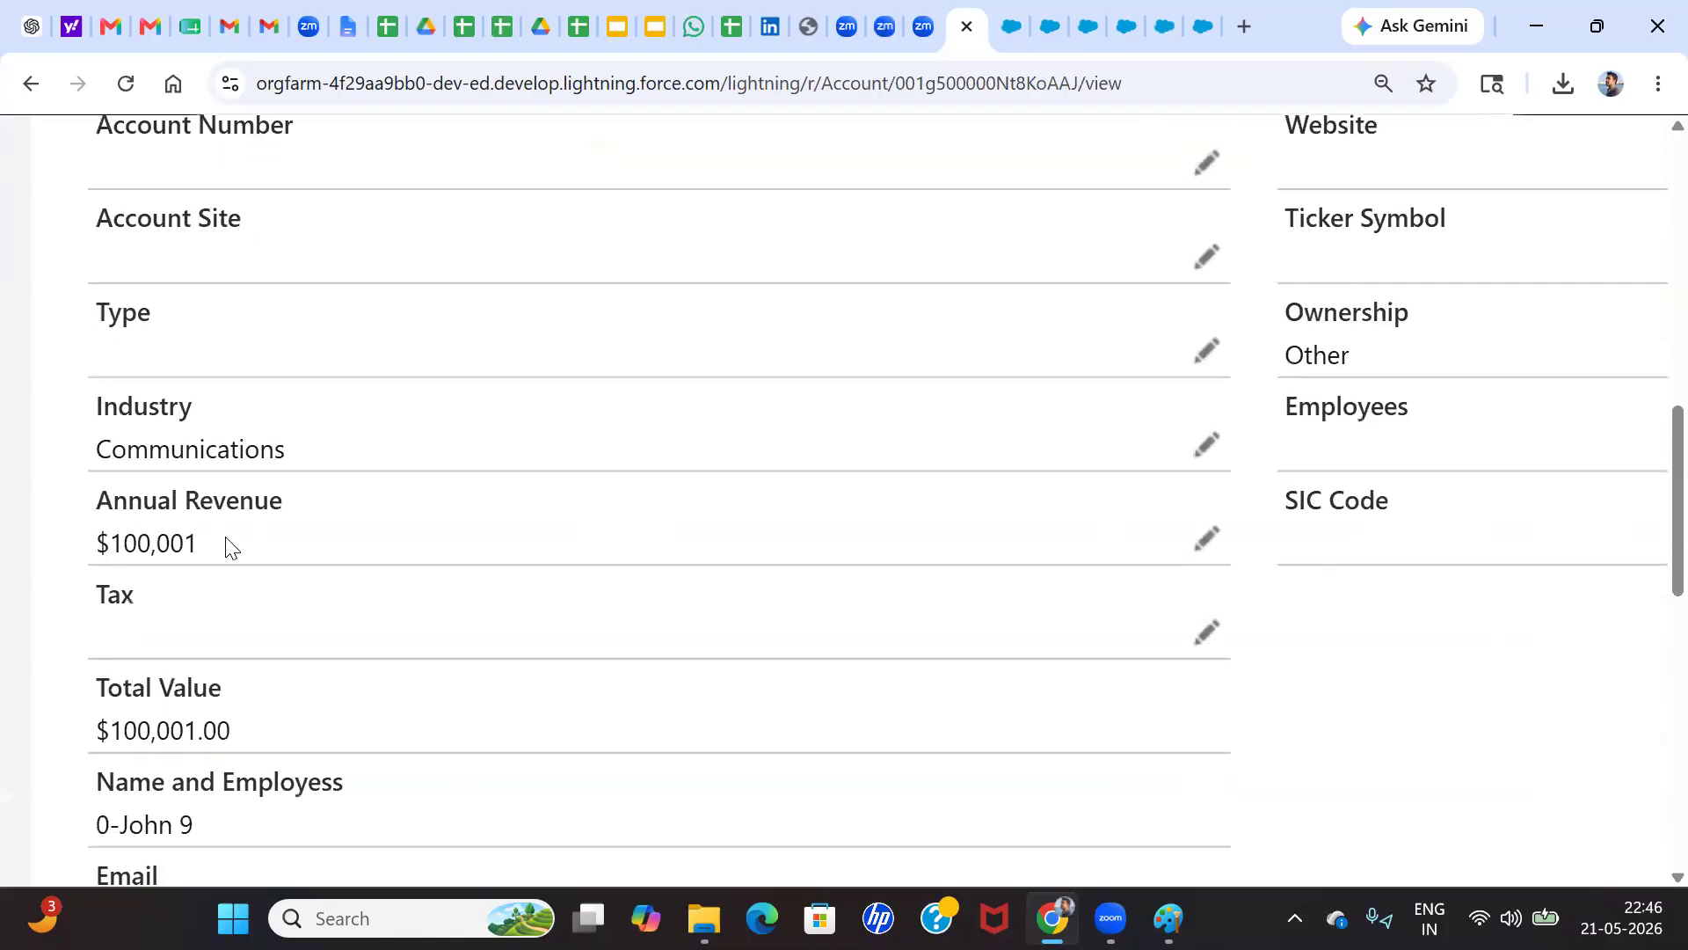
scroll(226, 547, "down", 5, "ctrl")
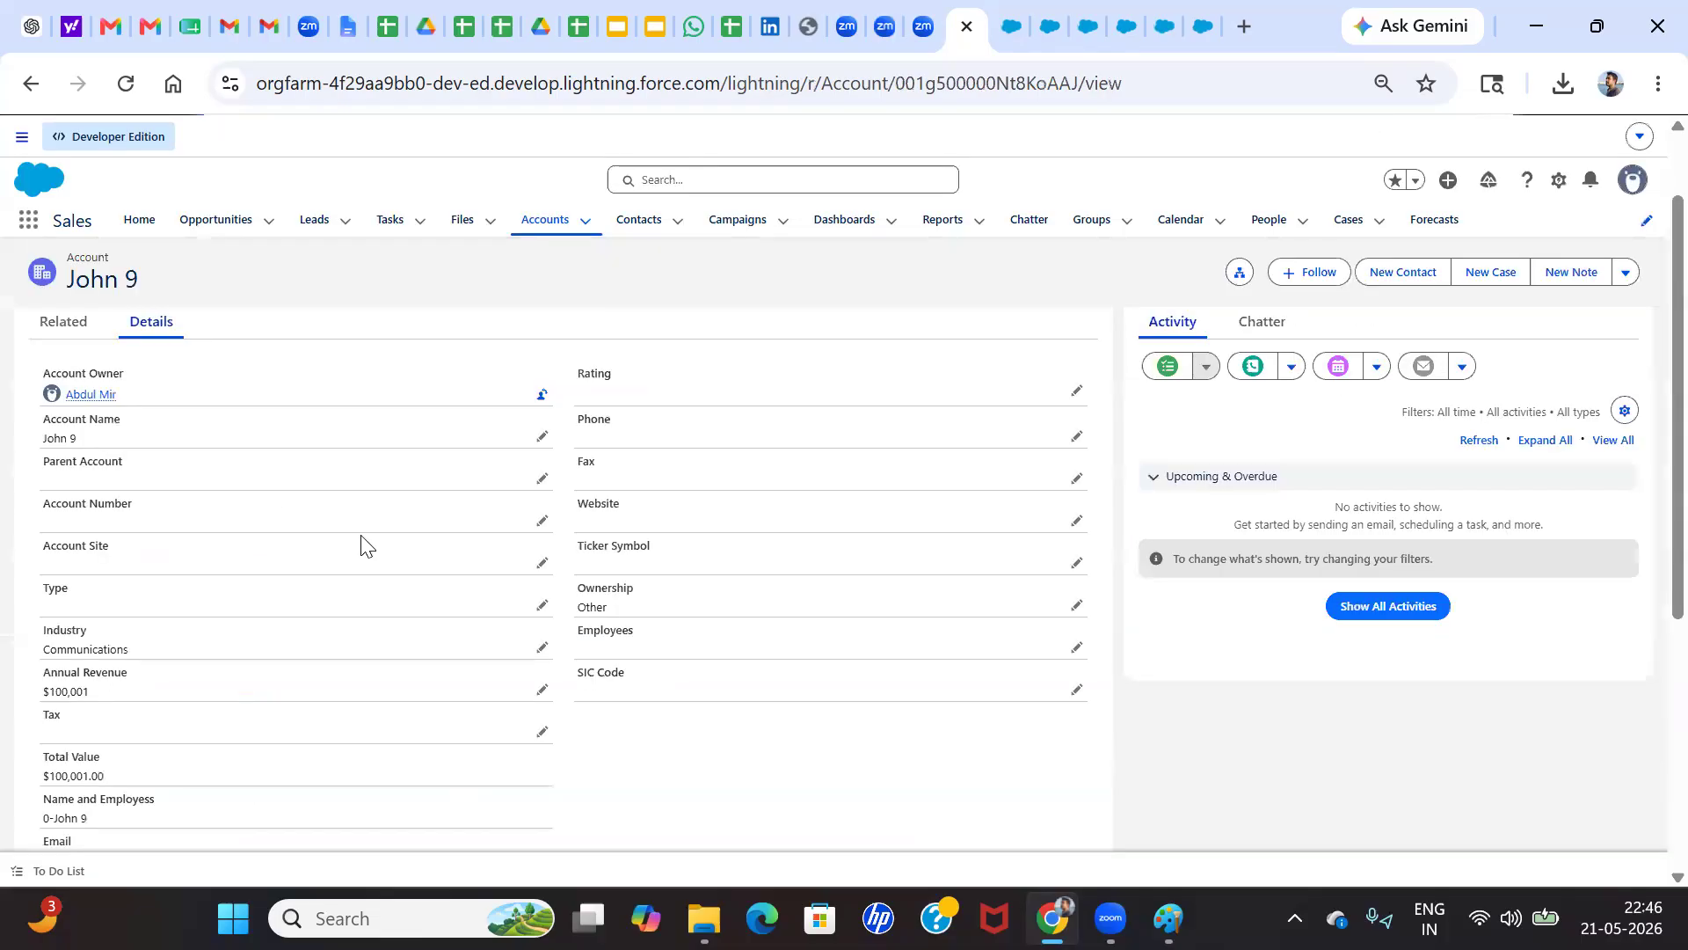